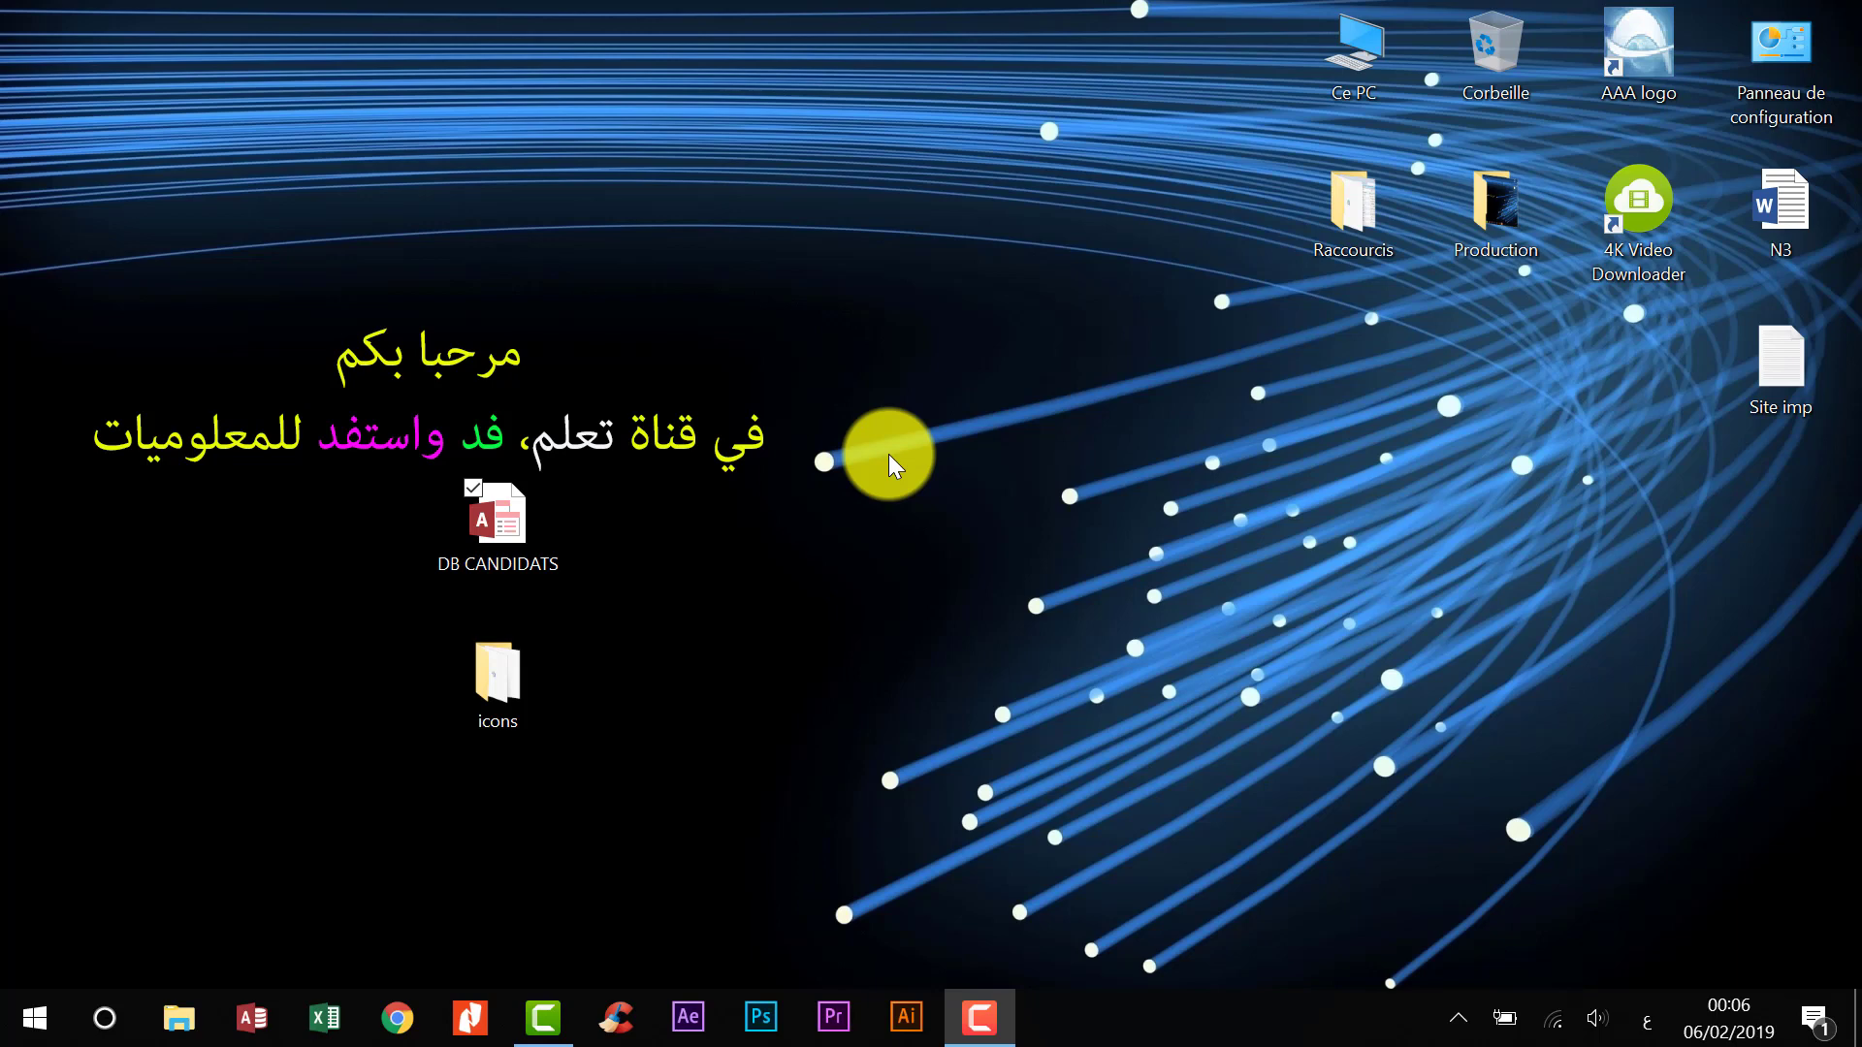
# - Open the DB CANDIDATS database and examine the class and name search fields of its F_CandidatRecheche form
pyautogui.doubleClick(521, 513)
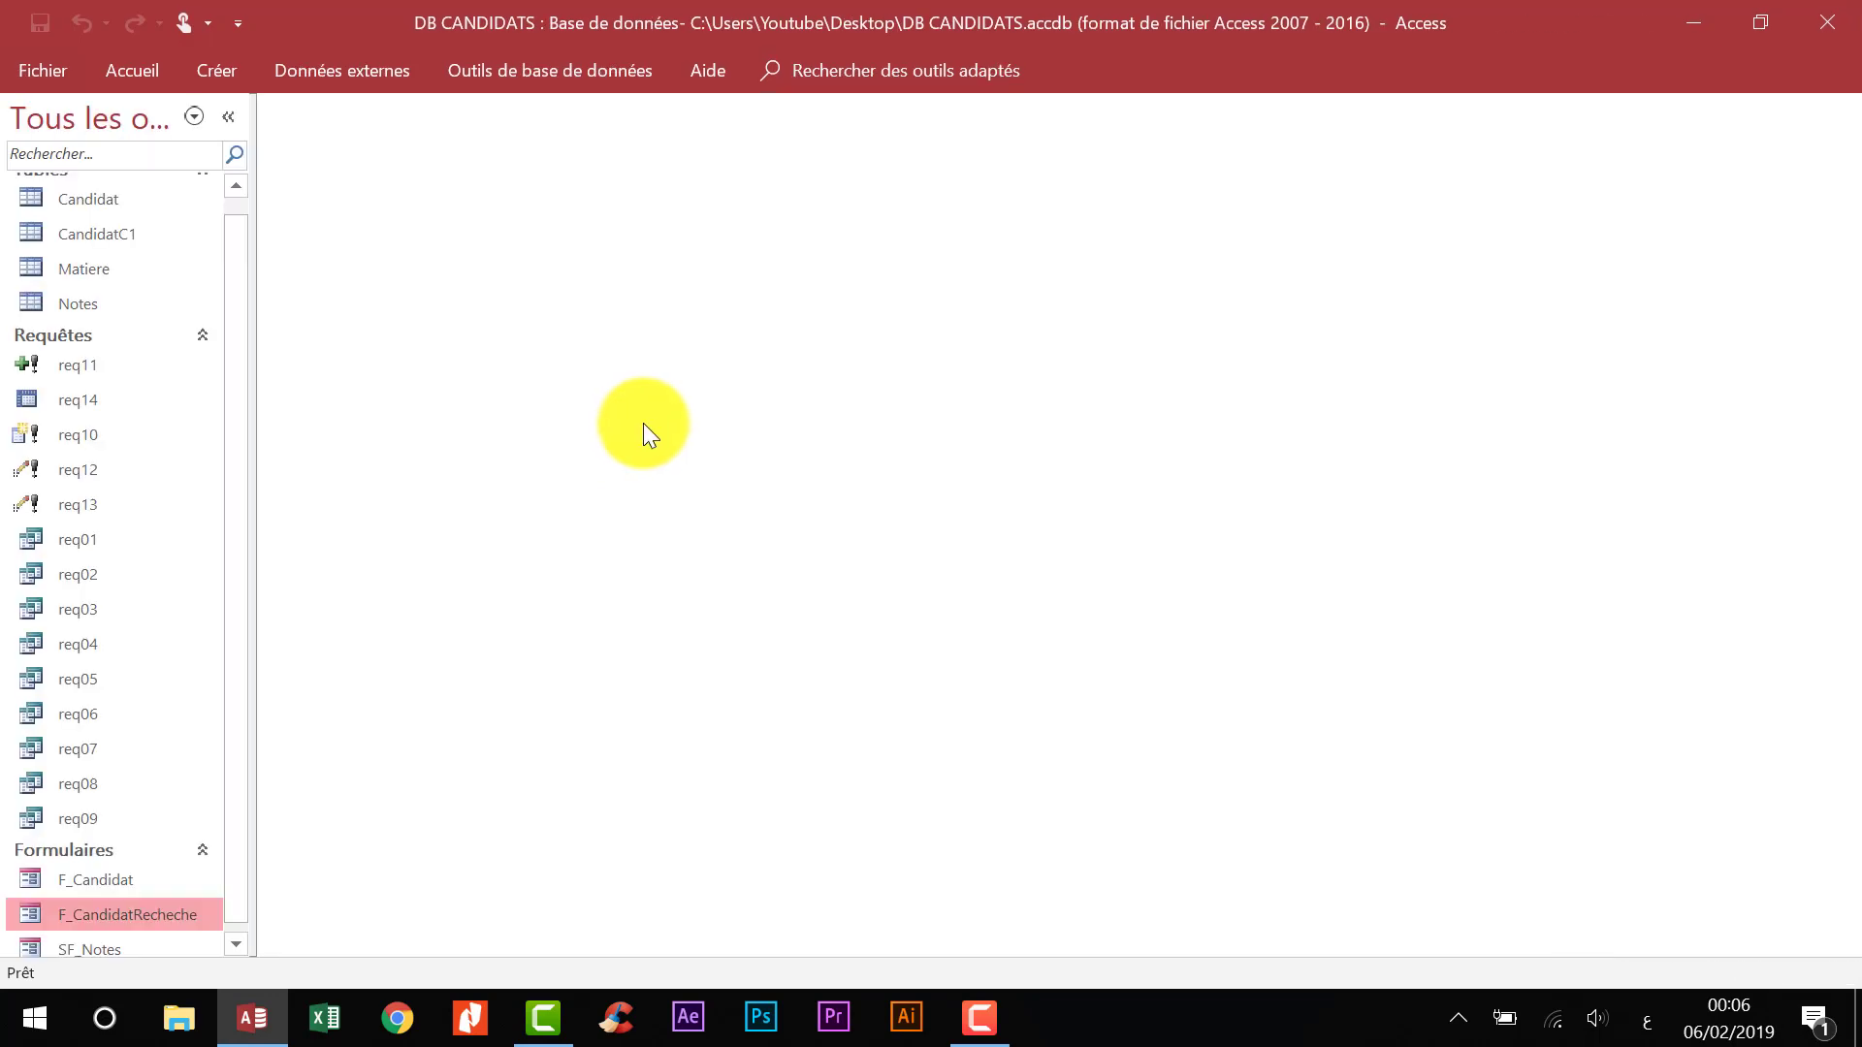
pyautogui.doubleClick(150, 916)
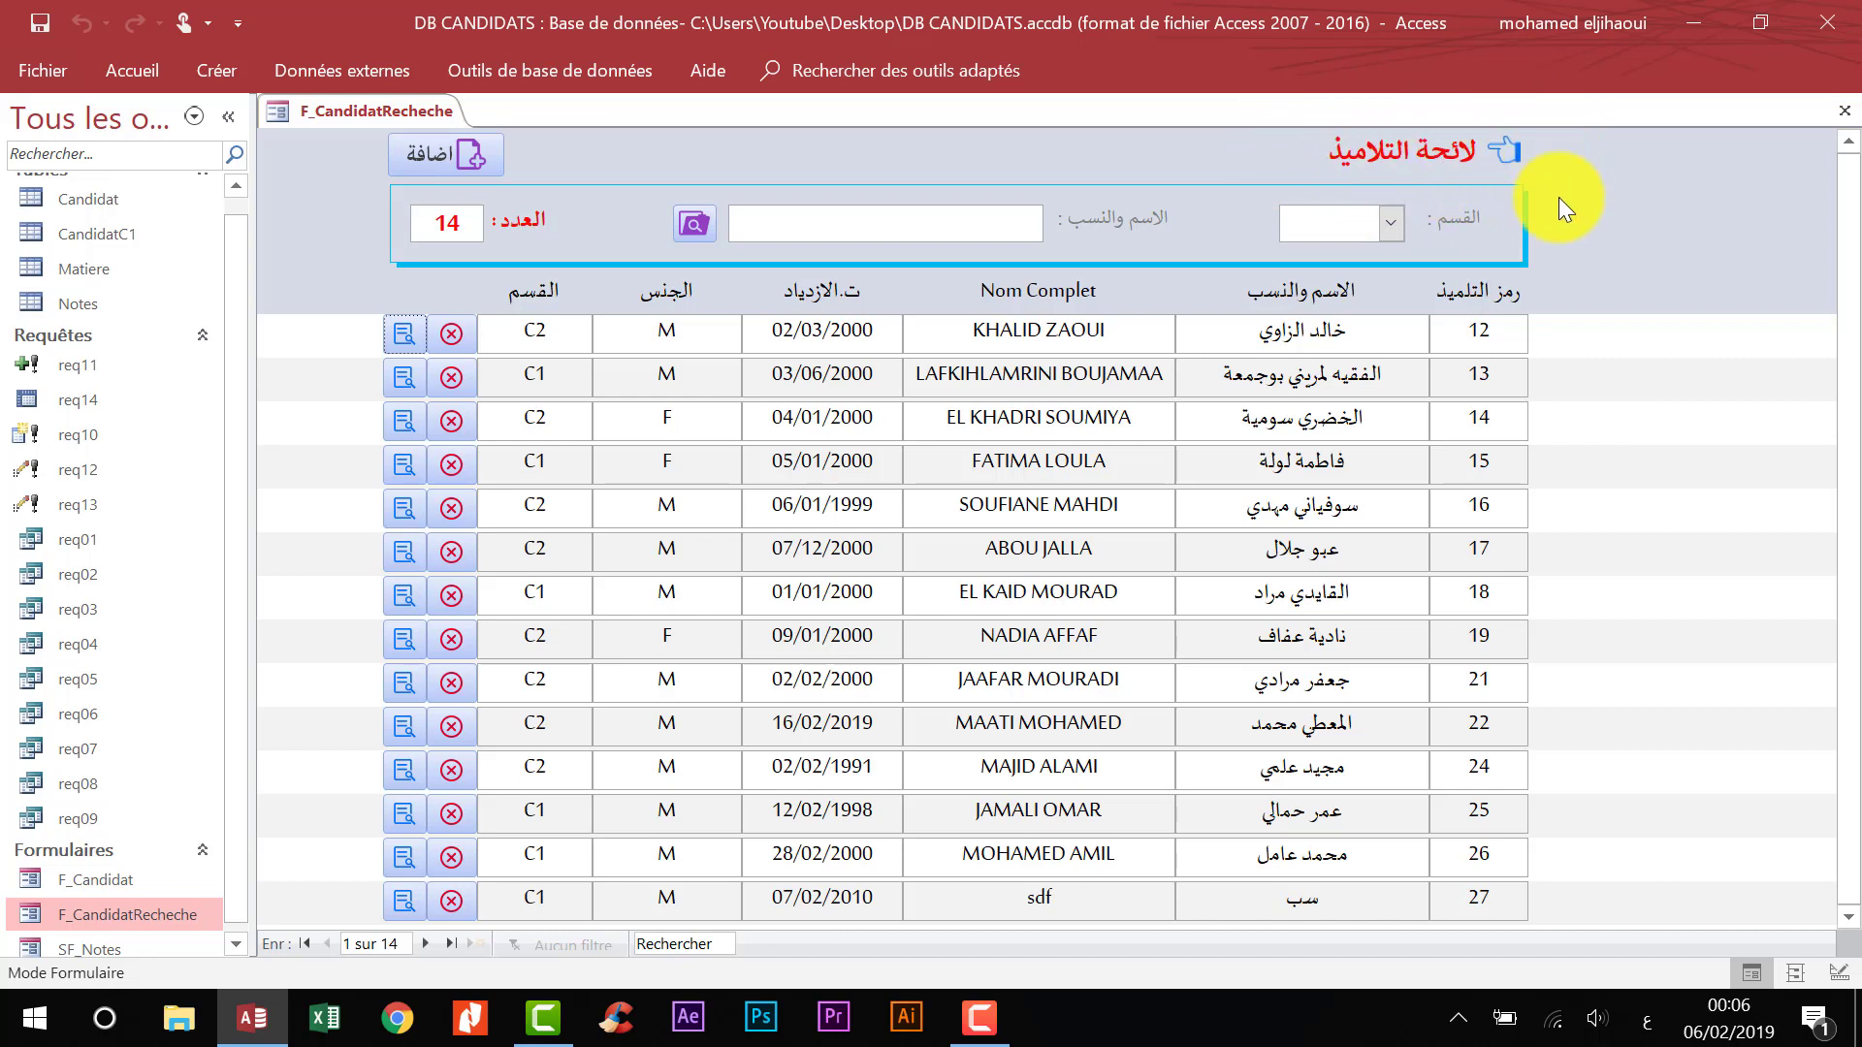
pyautogui.click(1390, 223)
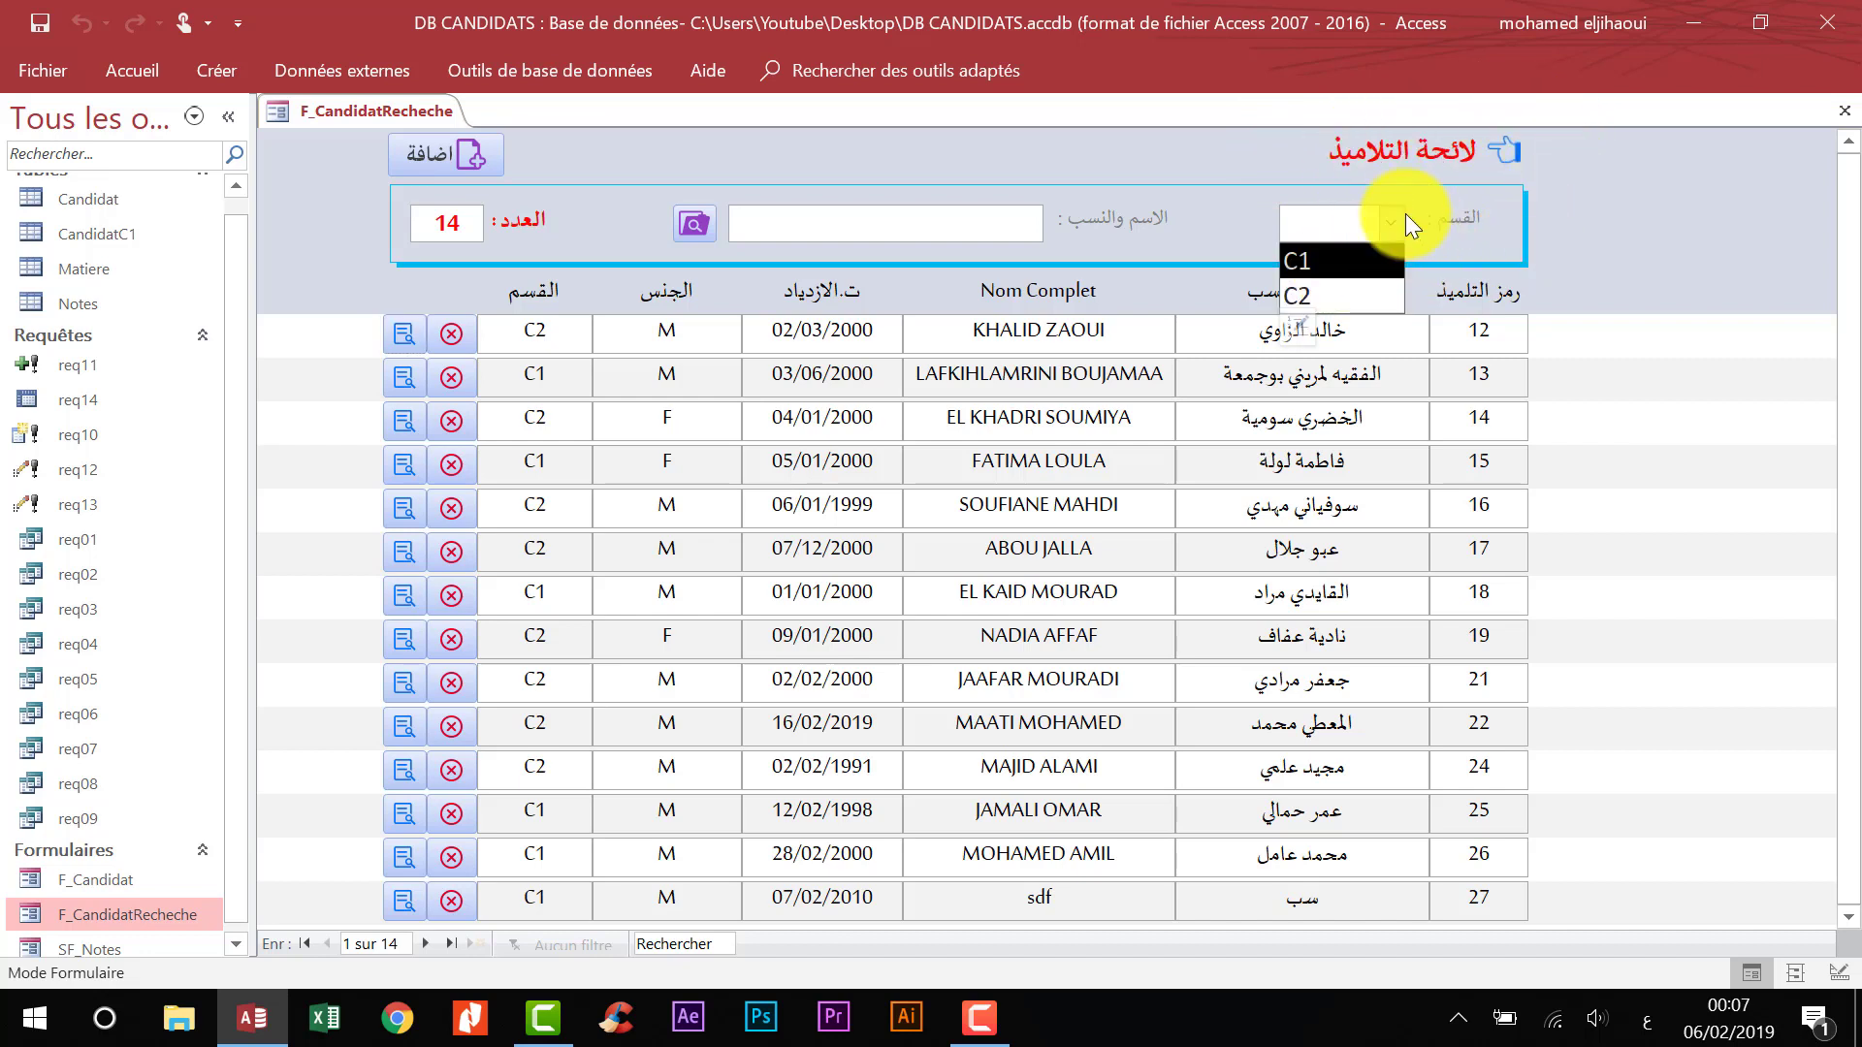
pyautogui.click(1475, 218)
pyautogui.click(996, 221)
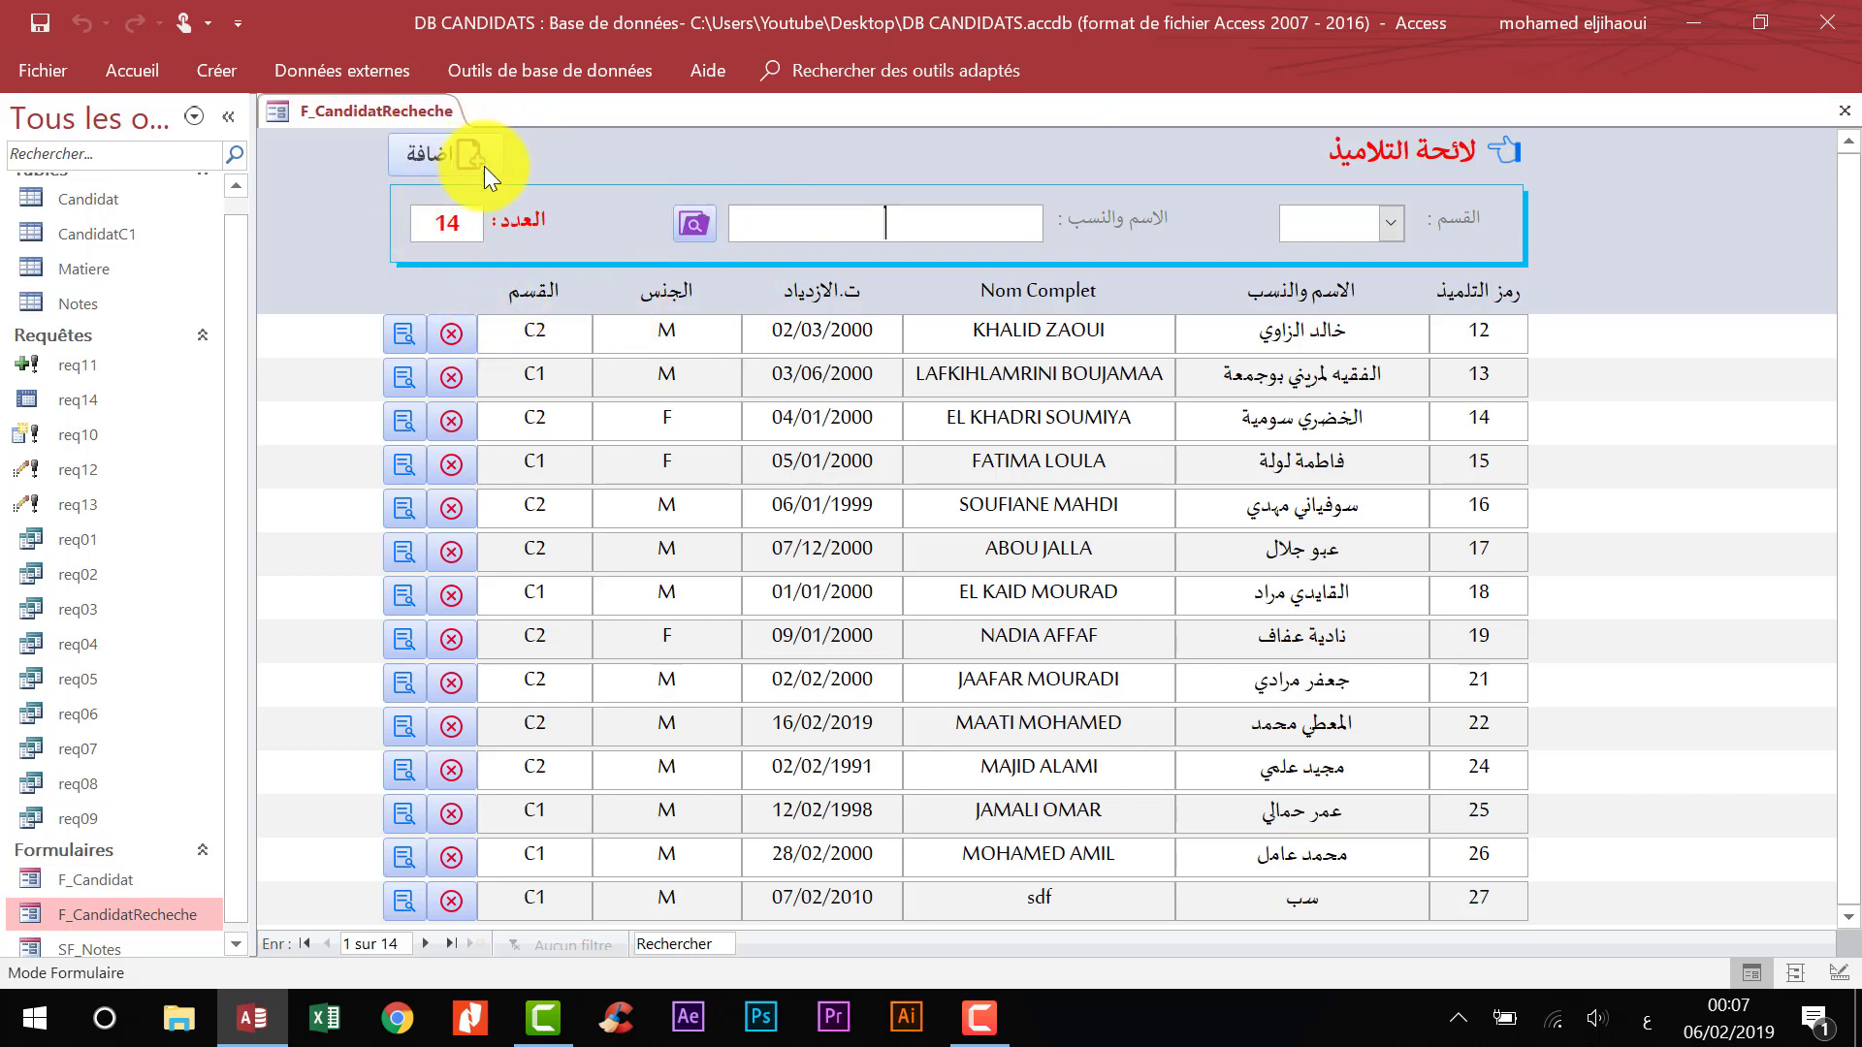
pyautogui.click(1308, 377)
pyautogui.click(501, 241)
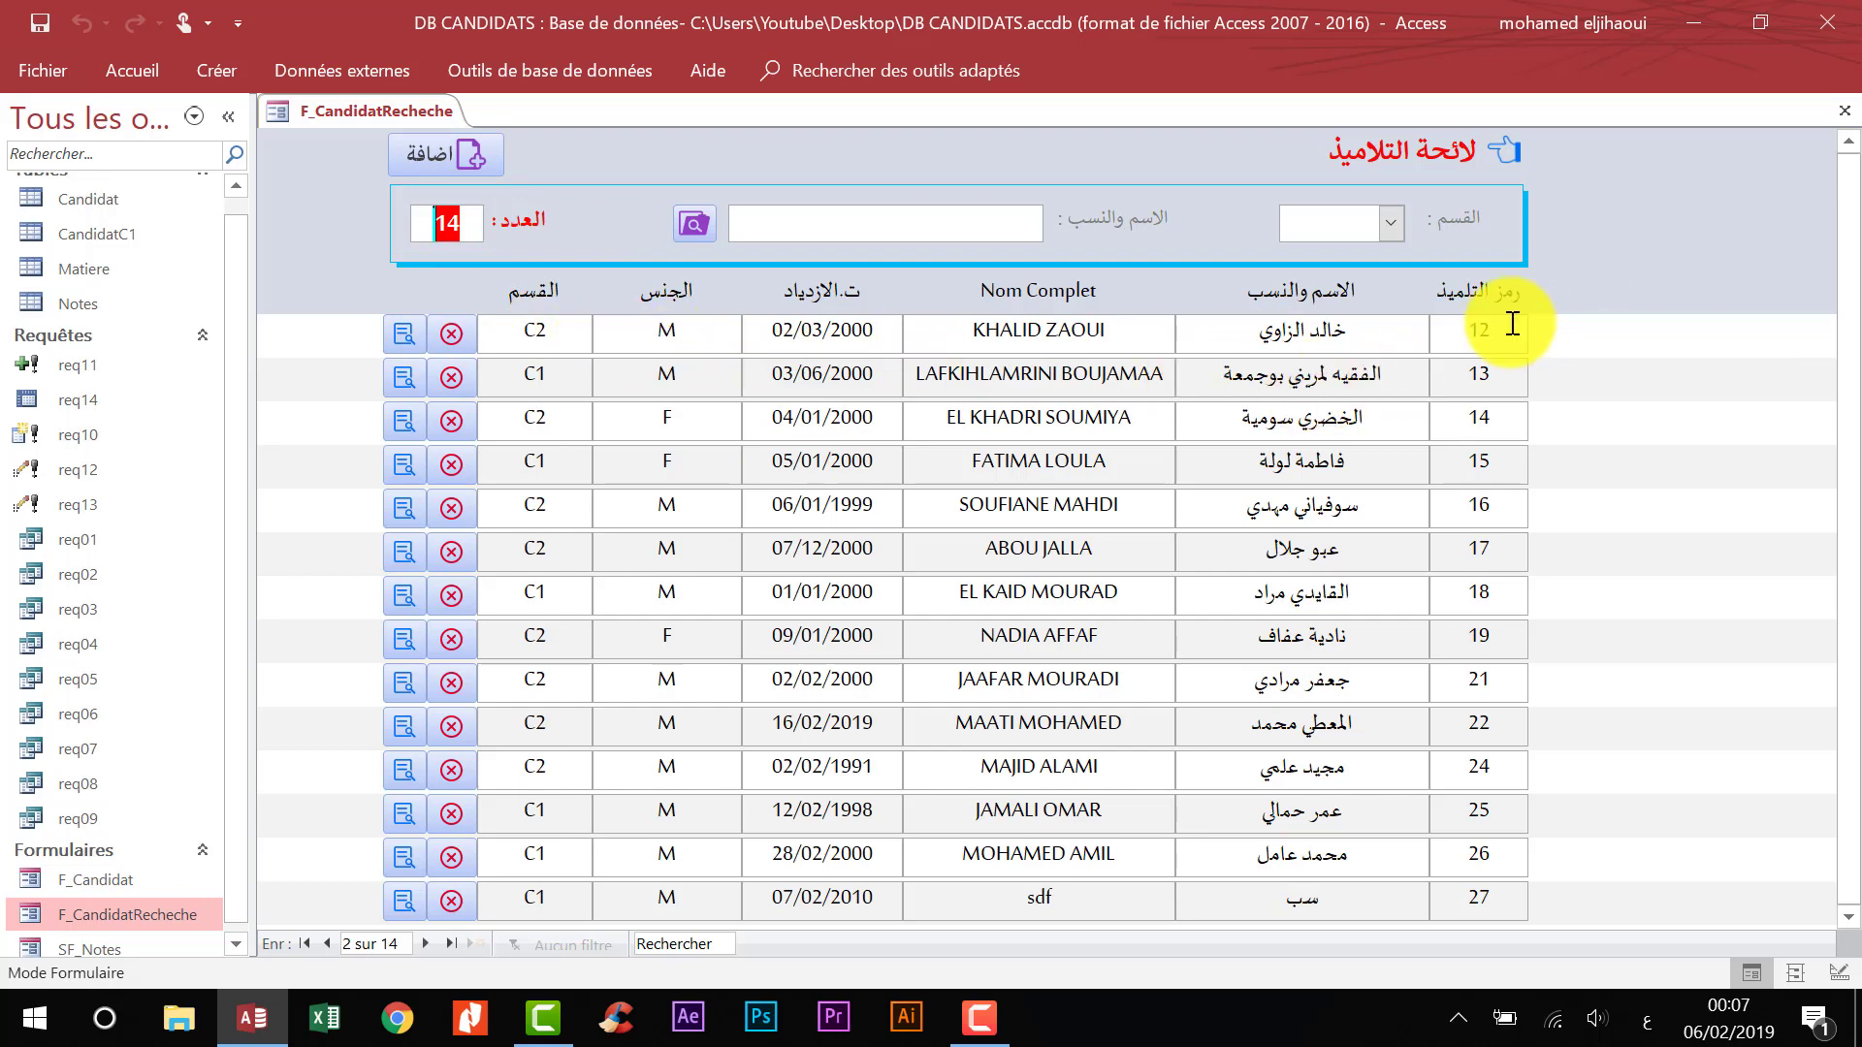
# - View the first student's grades and the student card from the list form, and close both windows
pyautogui.click(401, 335)
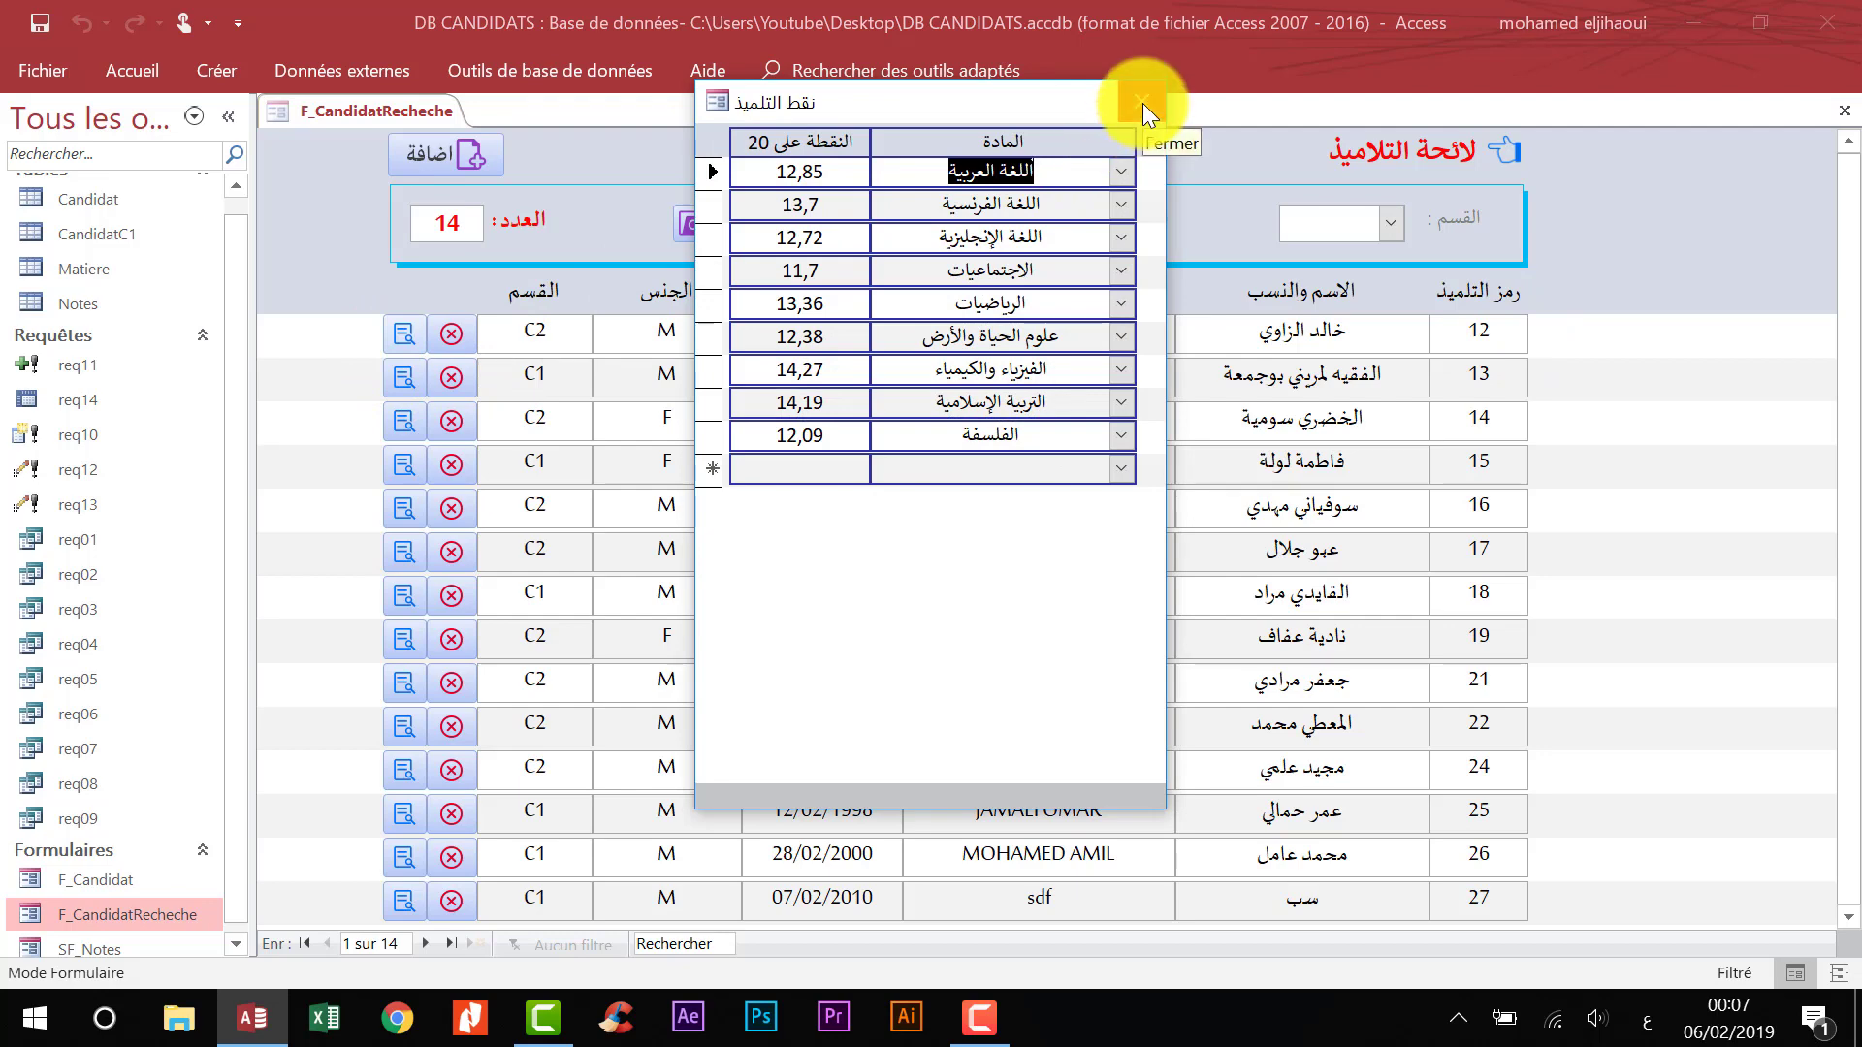
pyautogui.click(1142, 103)
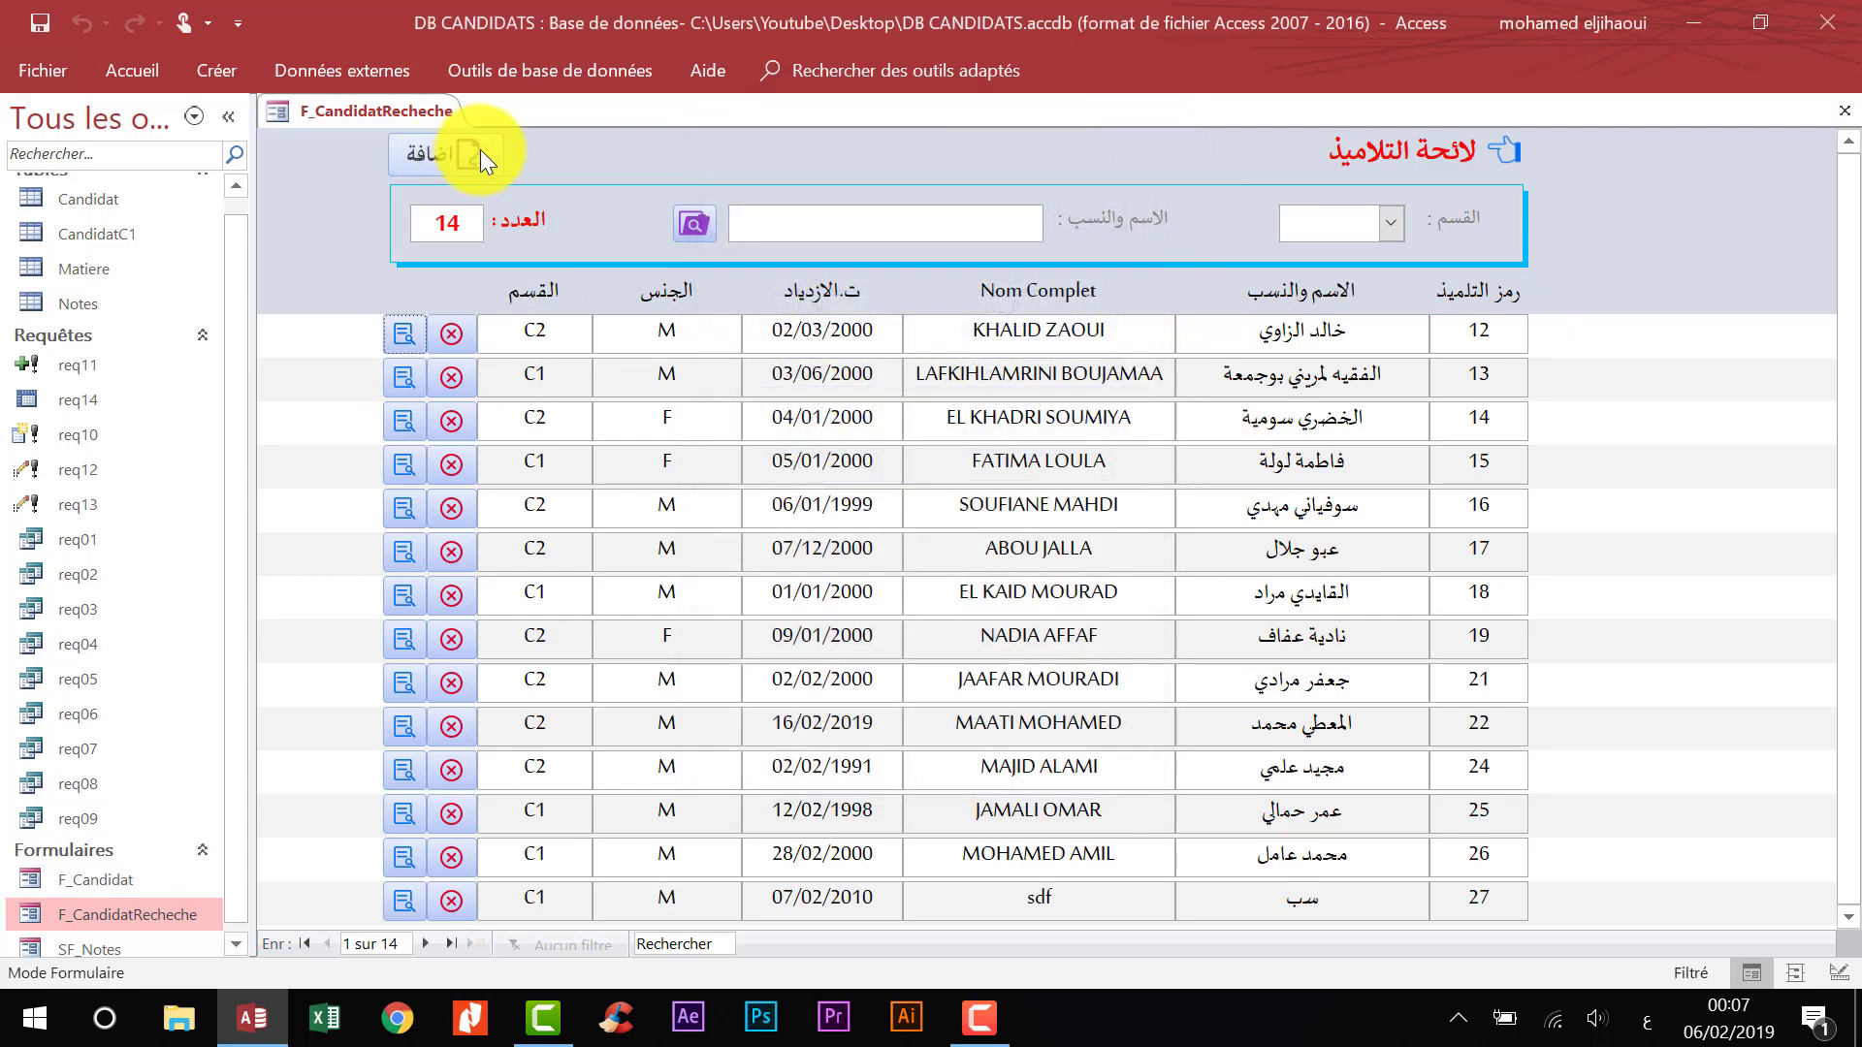
pyautogui.click(481, 149)
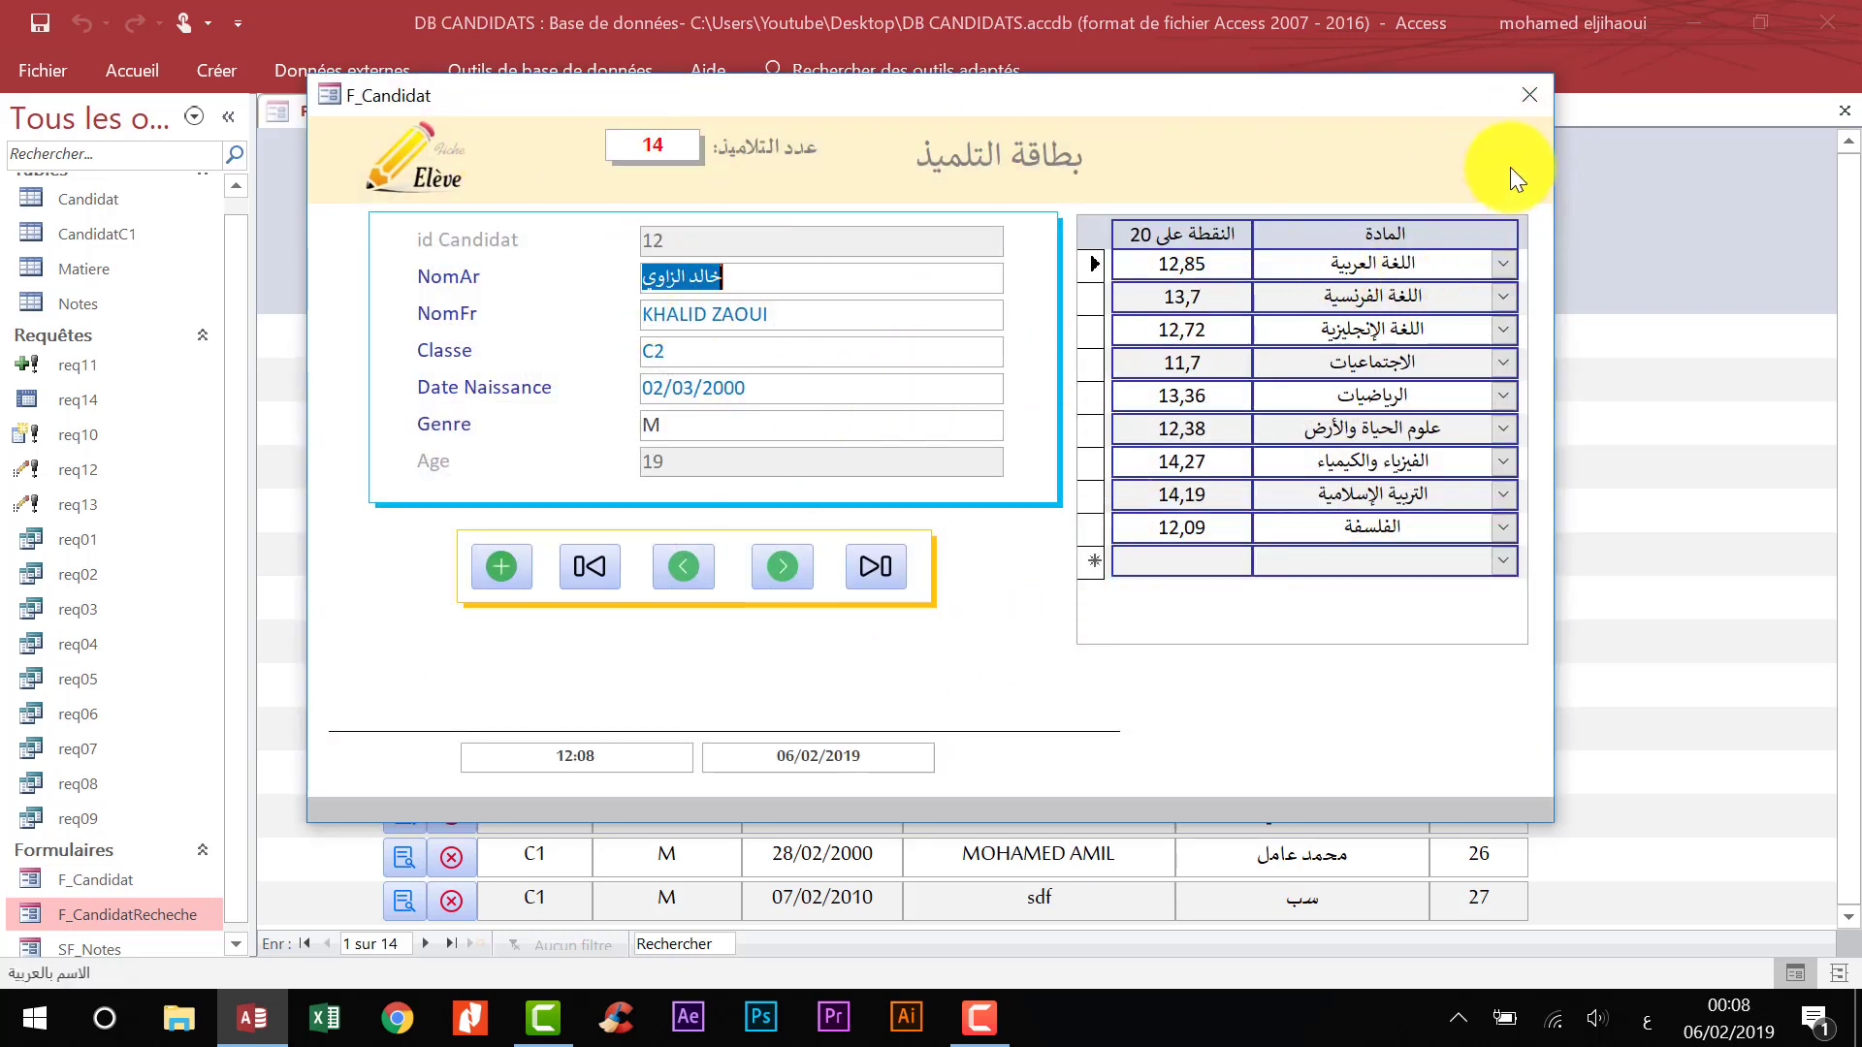
pyautogui.click(1534, 89)
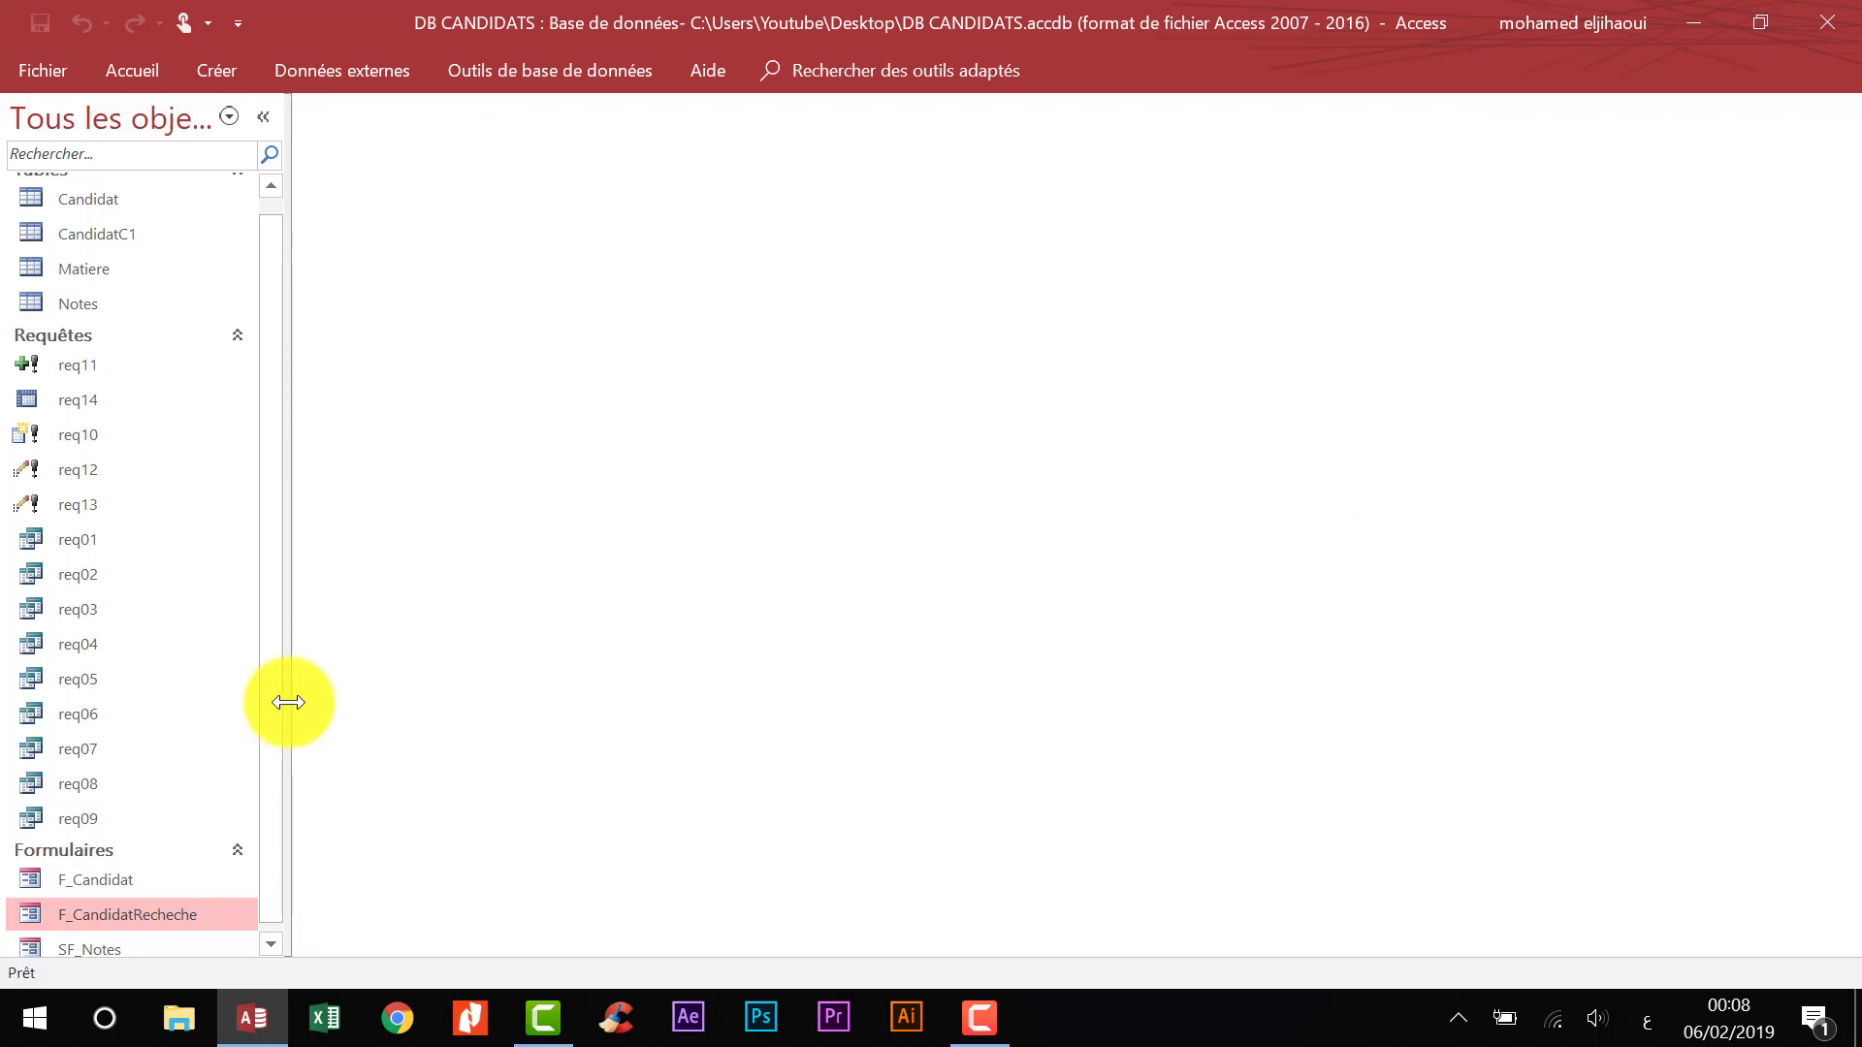
# - Start a Form Wizard on the Candidat table with the fields idCandidat, NomAr, NomFr, Classe, DateNaiss and Genre
pyautogui.click(137, 68)
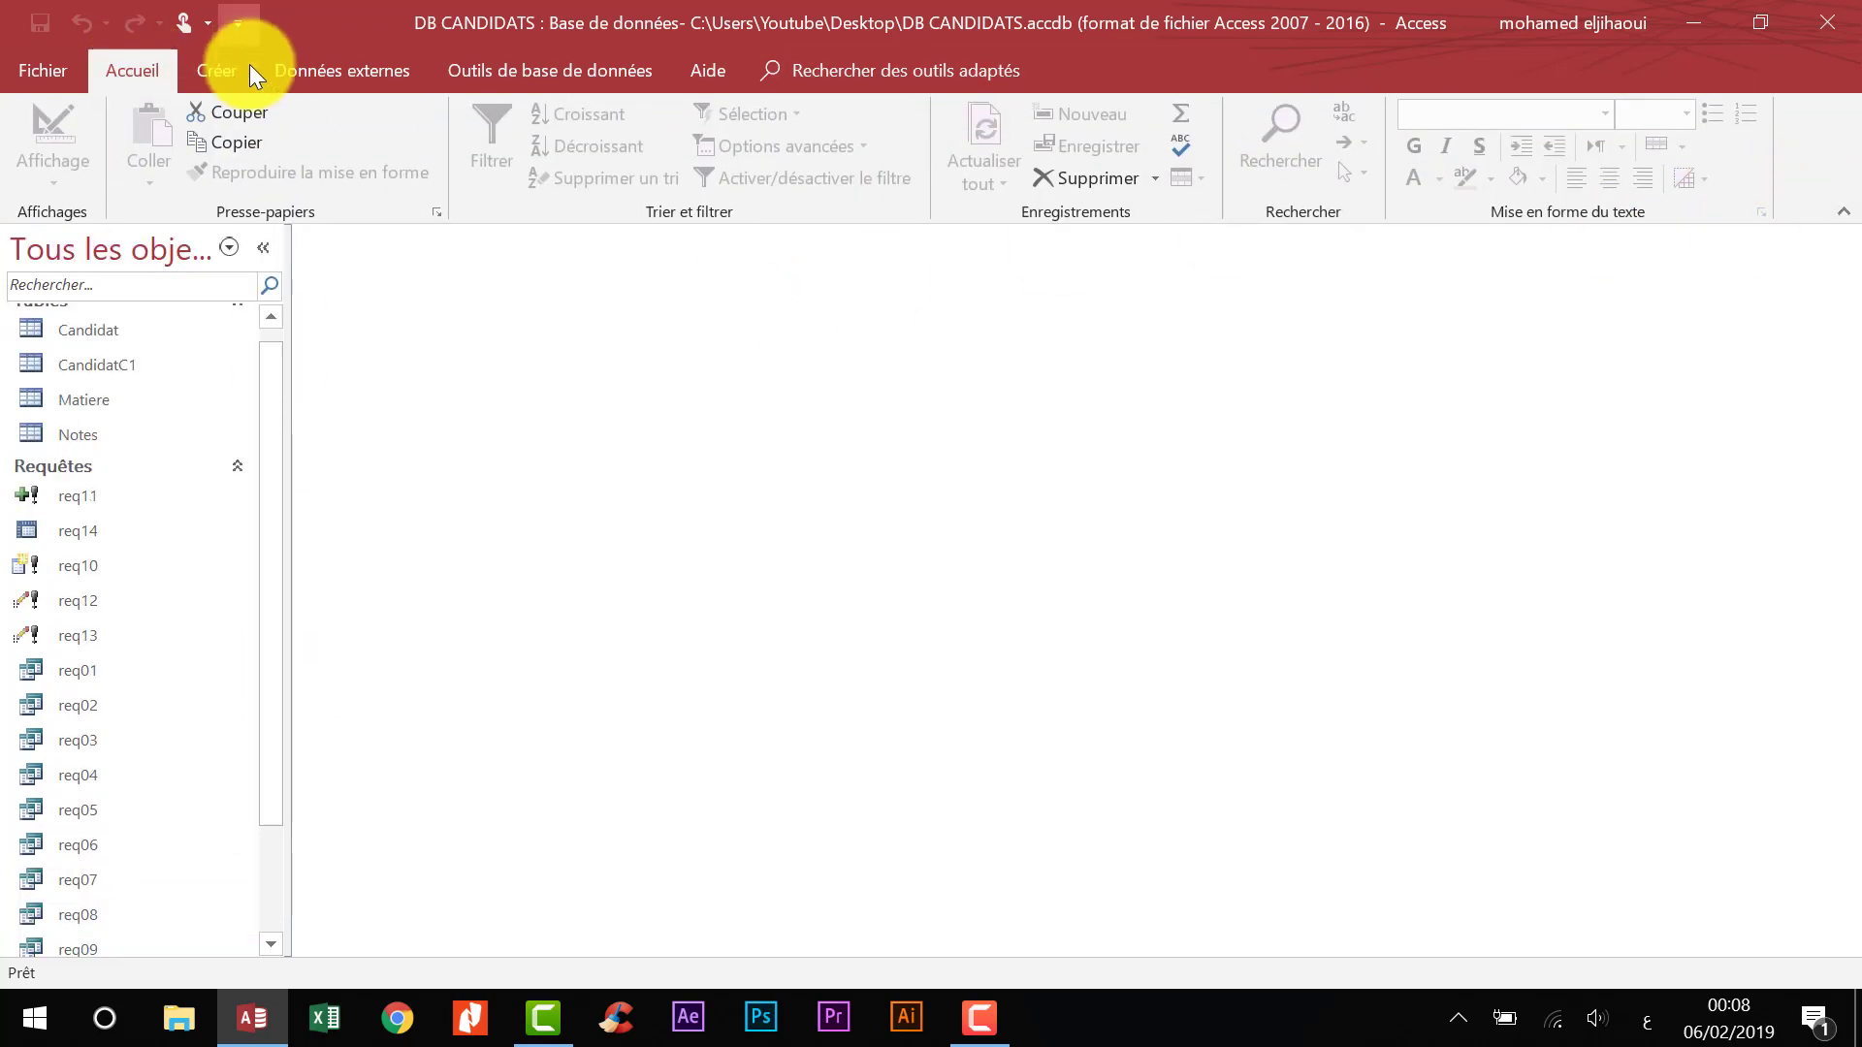
pyautogui.click(221, 67)
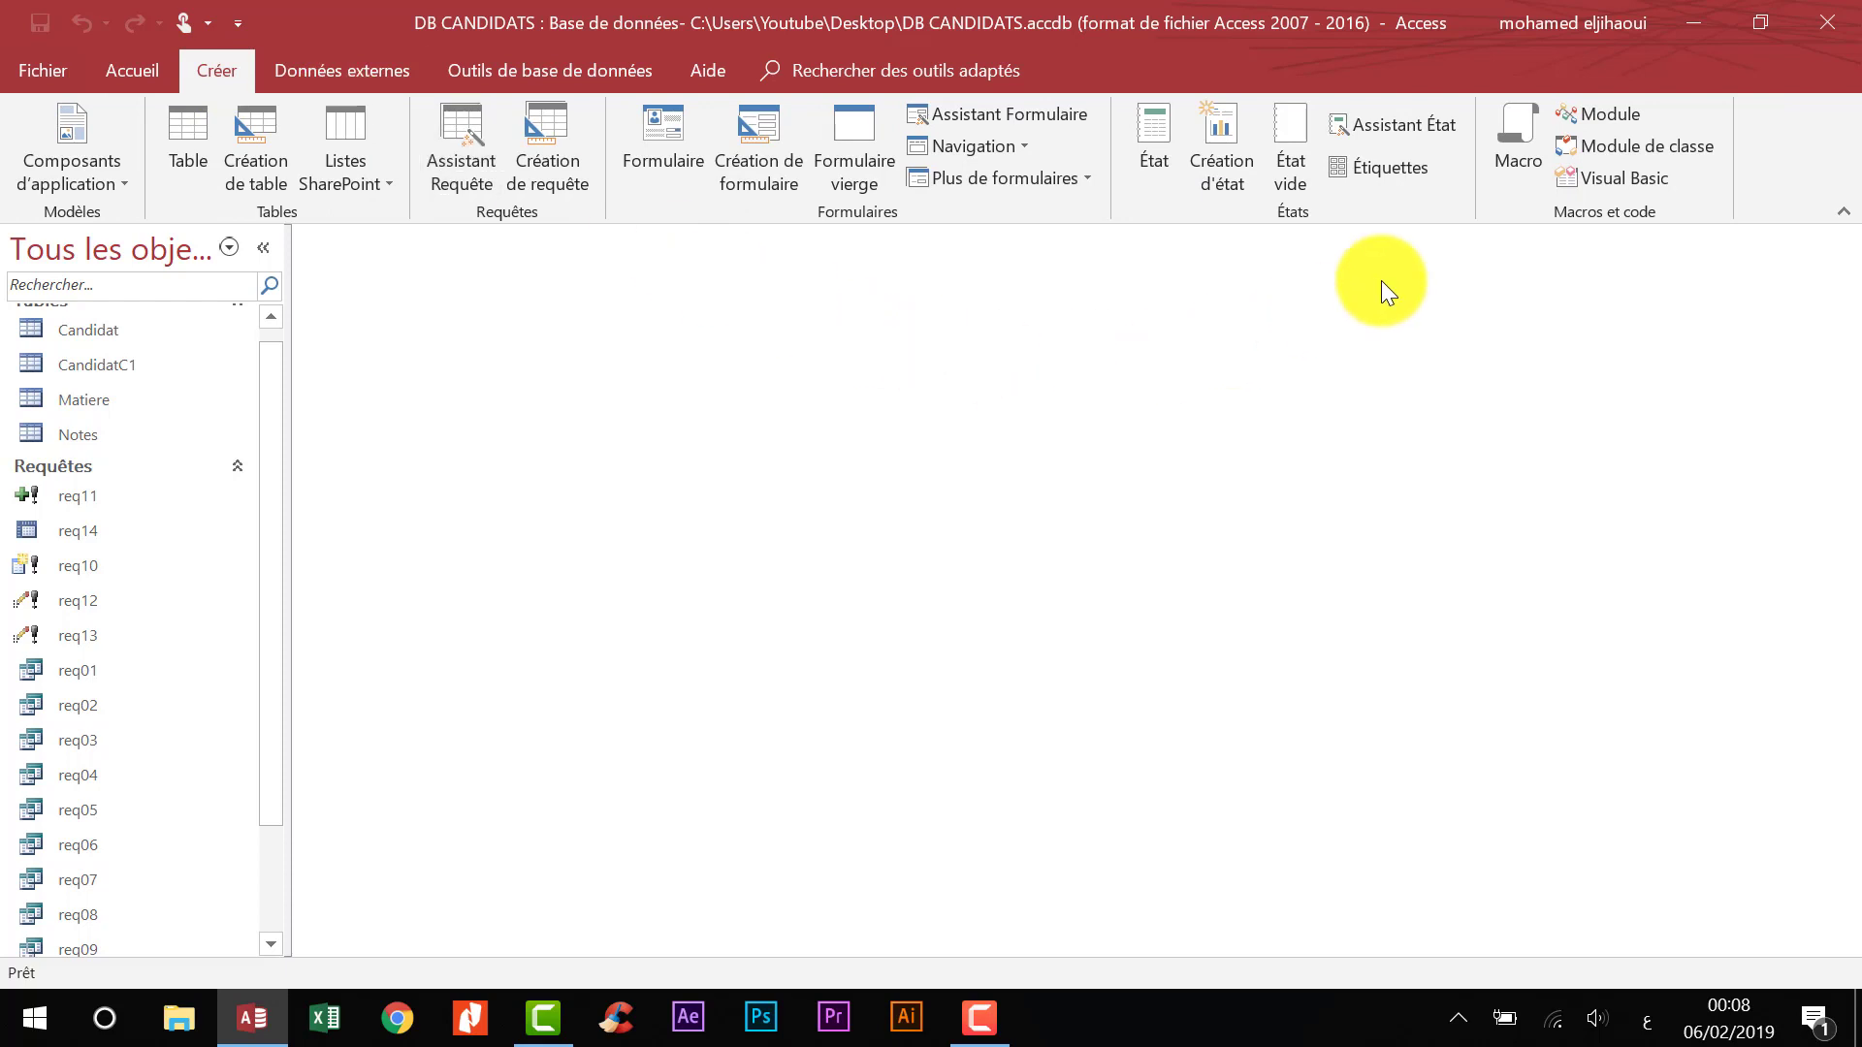
pyautogui.click(1020, 113)
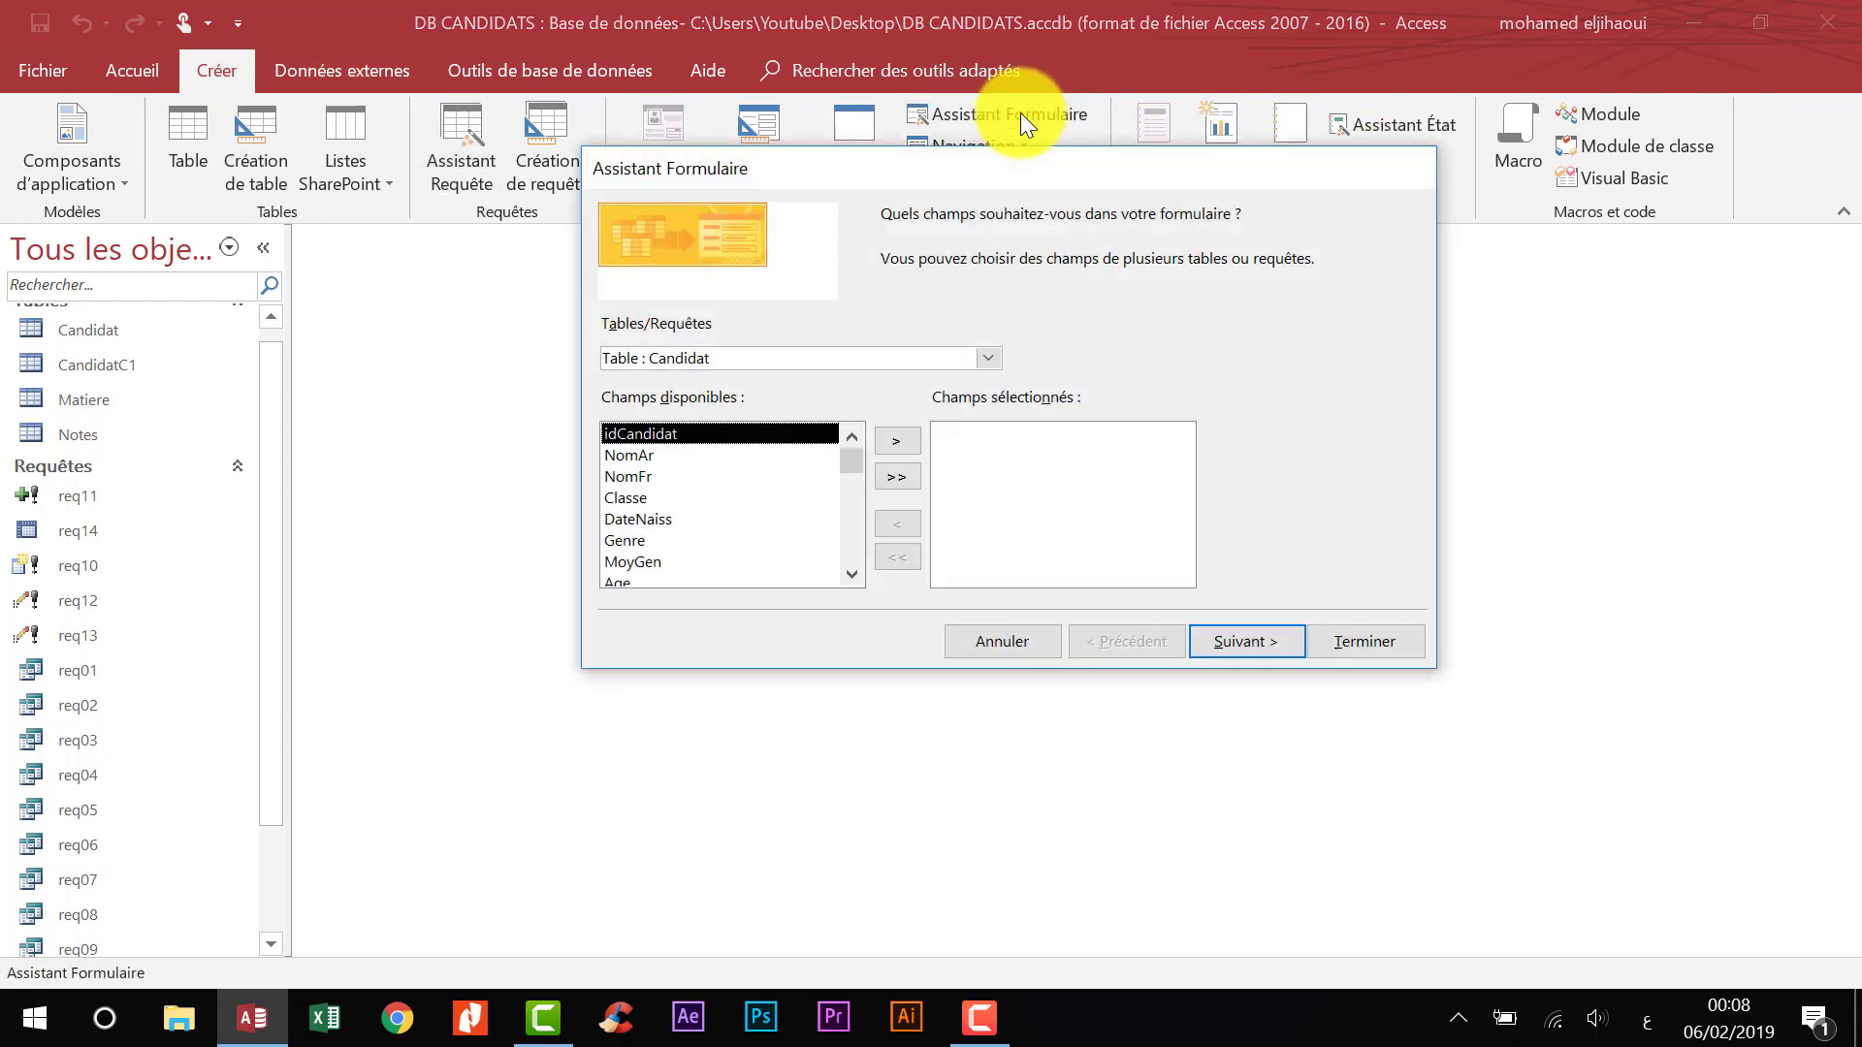
pyautogui.click(985, 358)
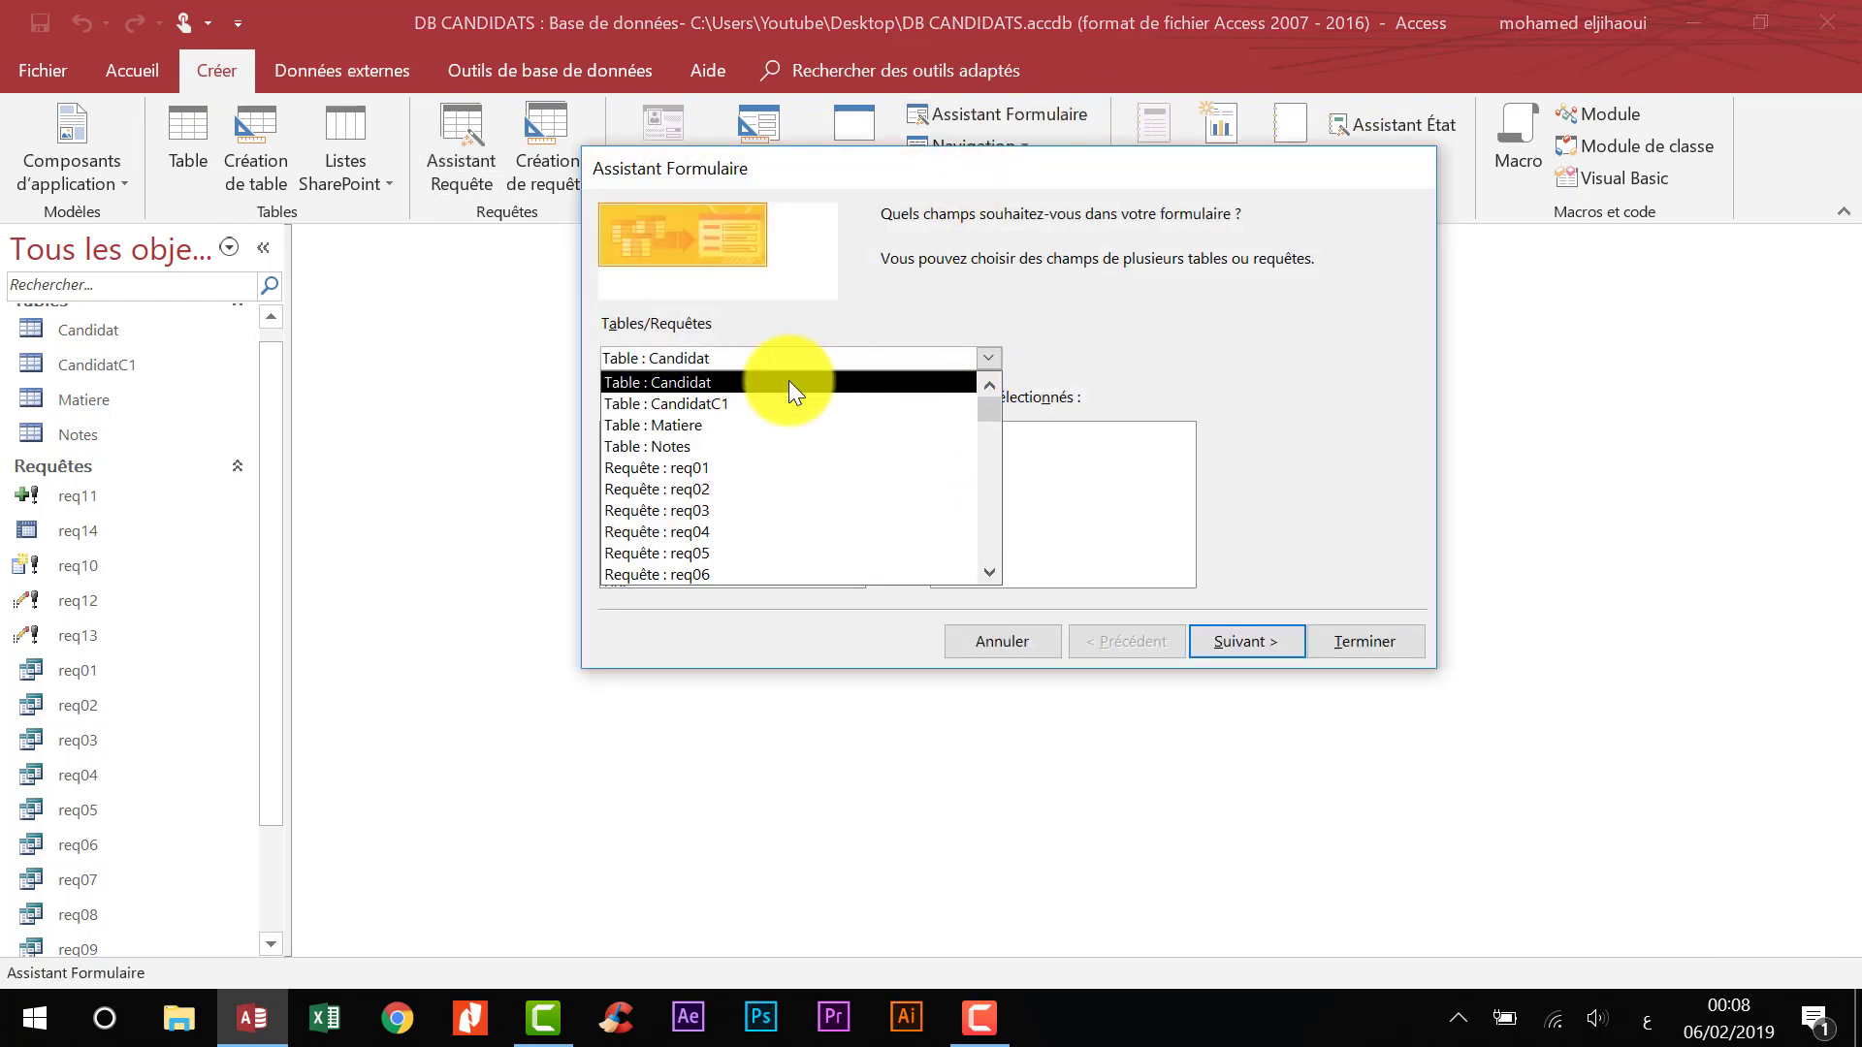
pyautogui.click(718, 382)
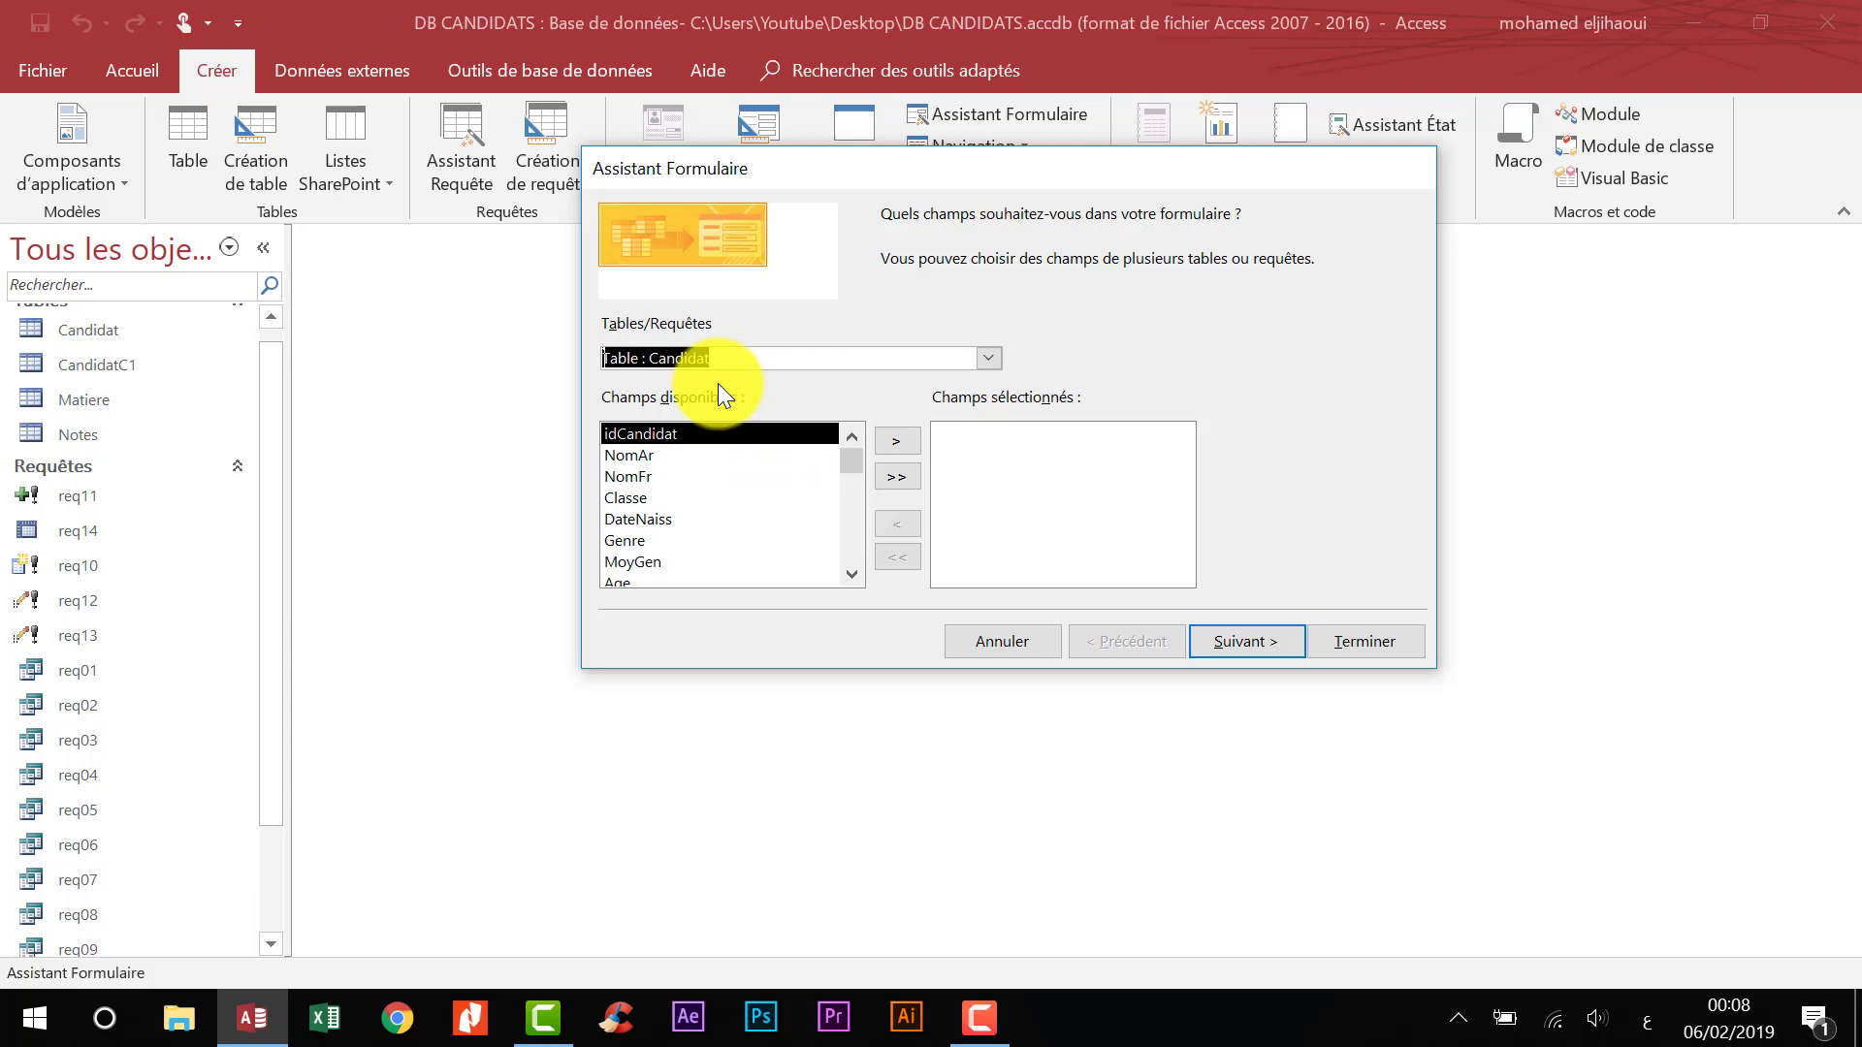
pyautogui.click(897, 477)
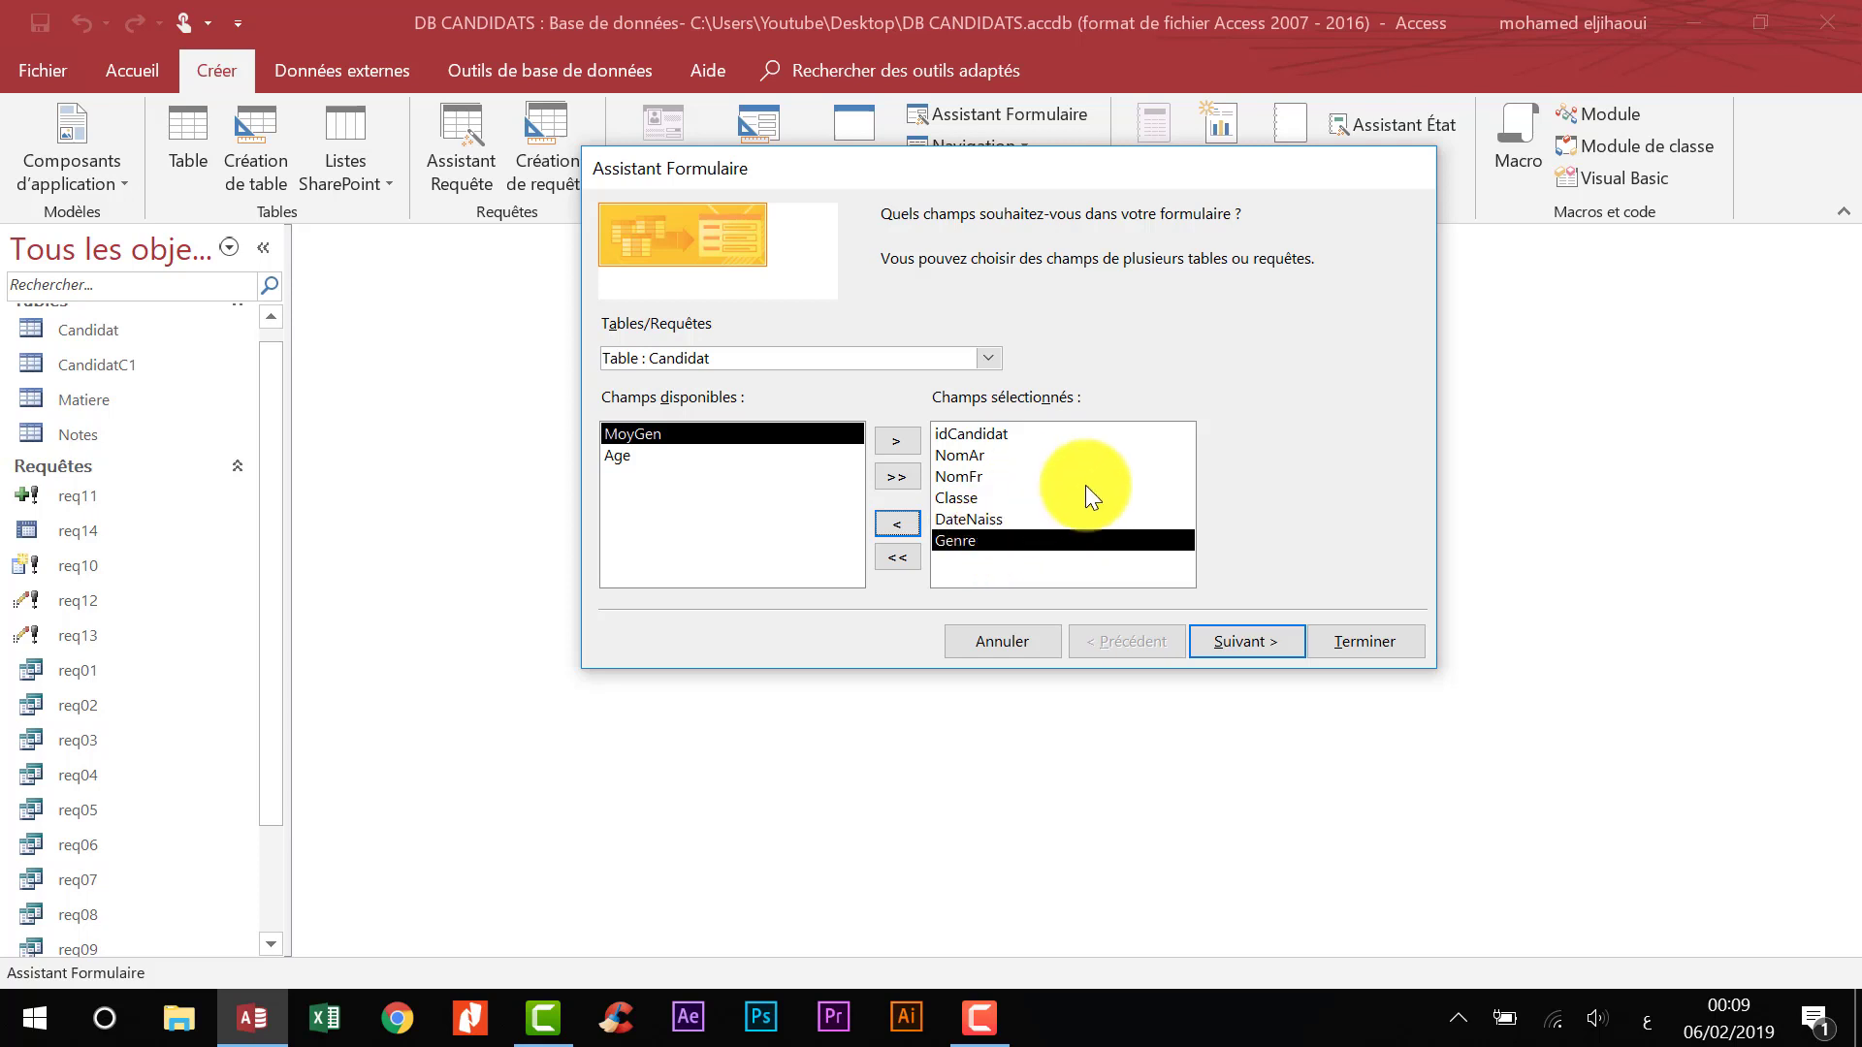
pyautogui.click(1253, 645)
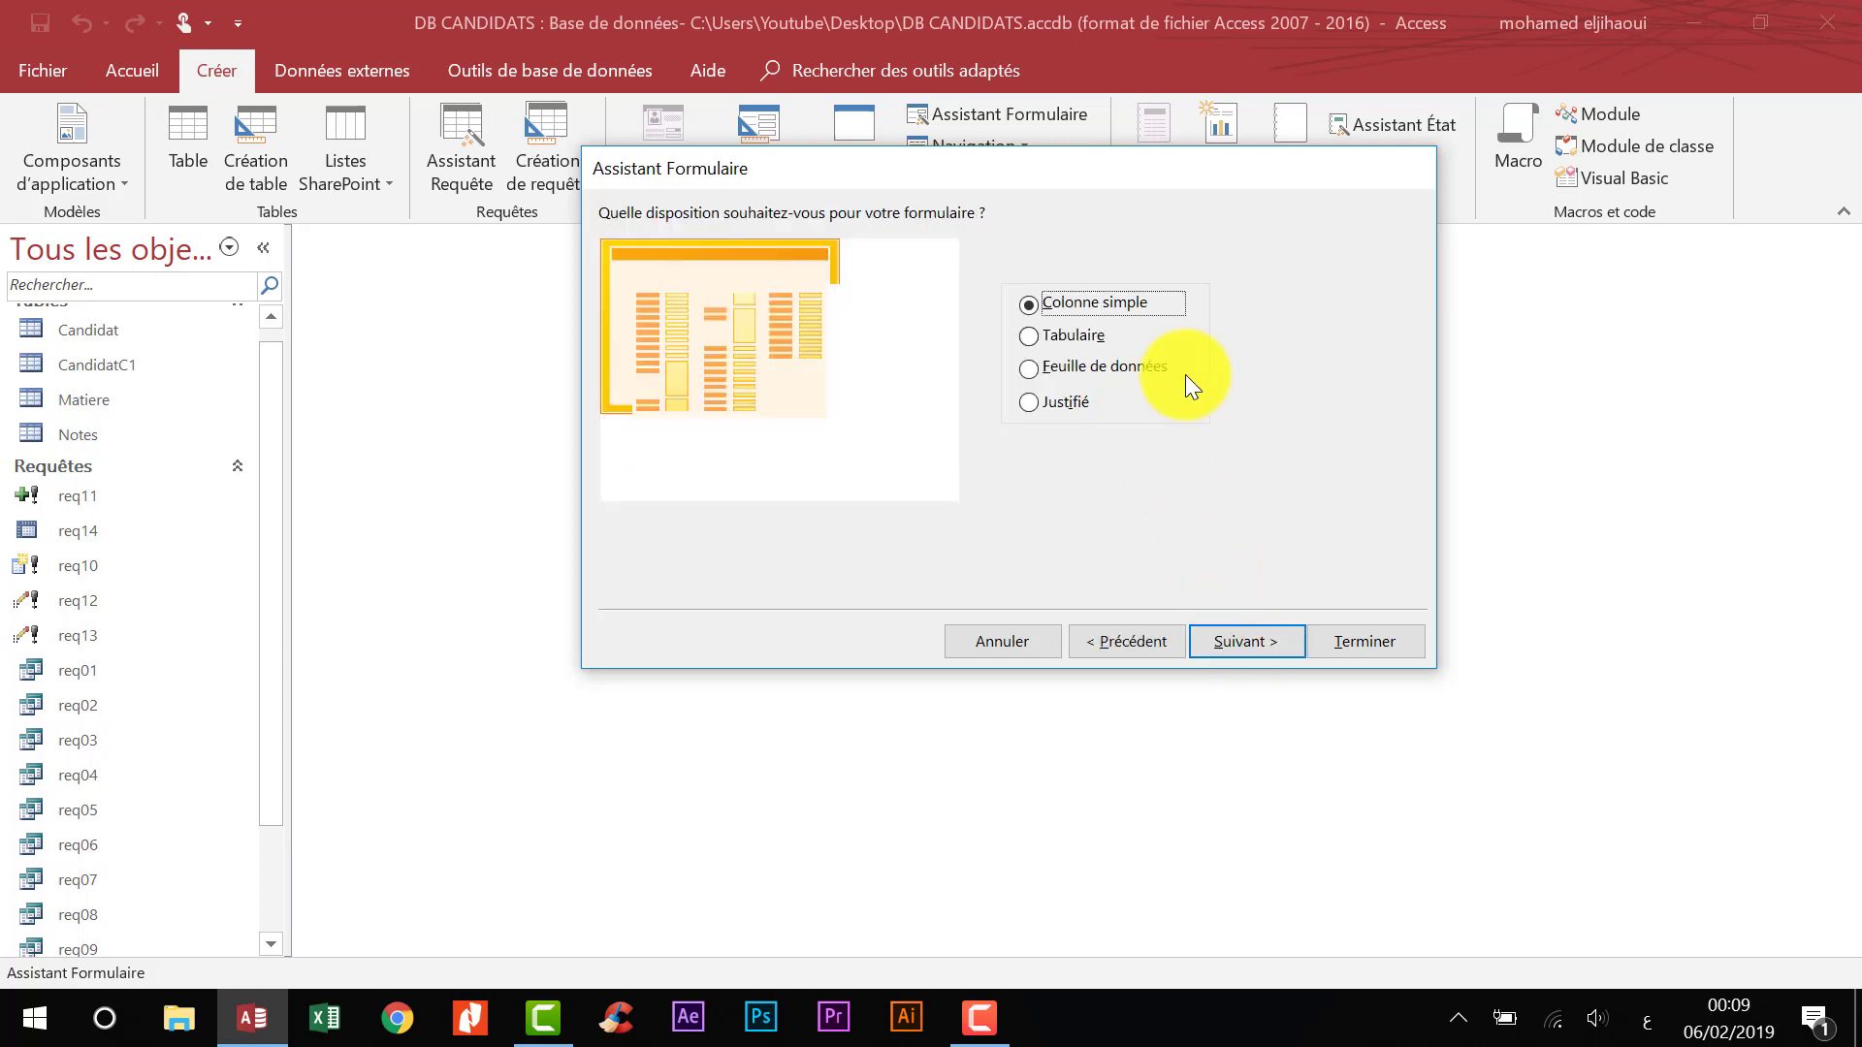
# - Choose the Tabulaire layout for the new form and proceed to the title page
pyautogui.click(1062, 336)
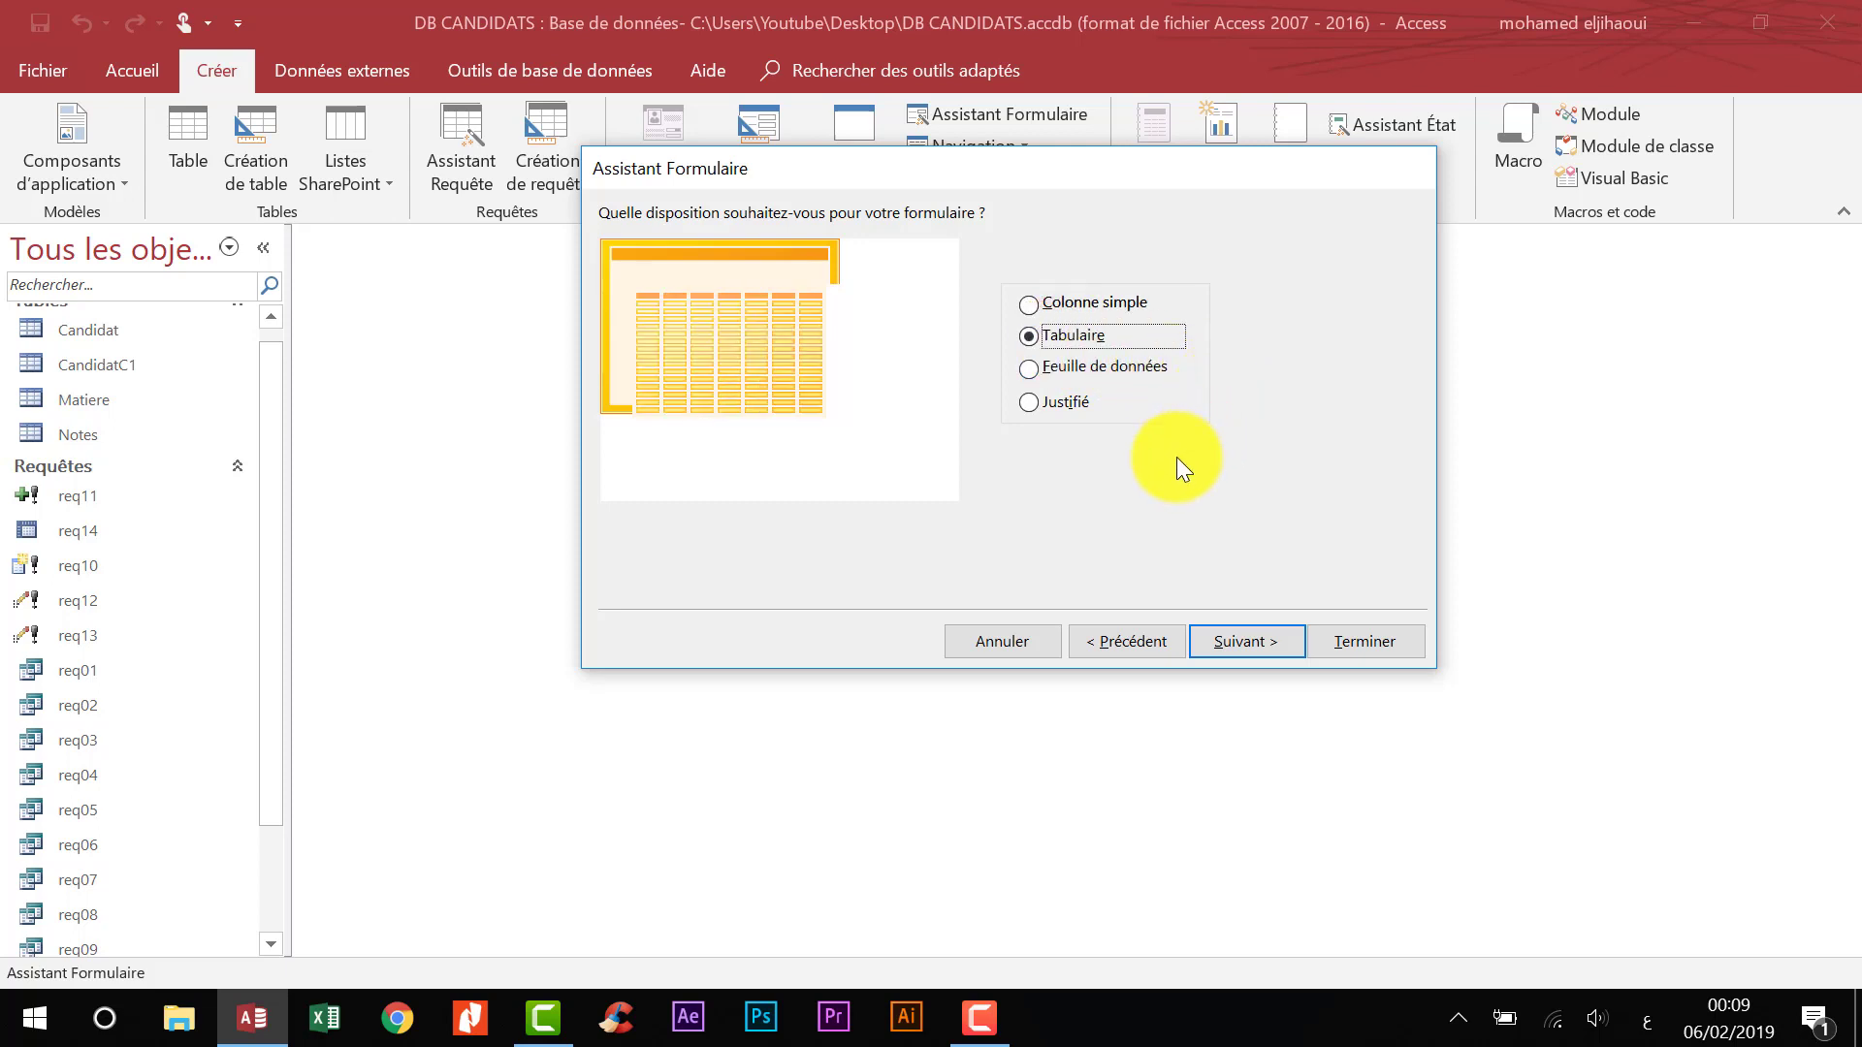
pyautogui.moveTo(1015, 177); pyautogui.dragTo(1000, 278)
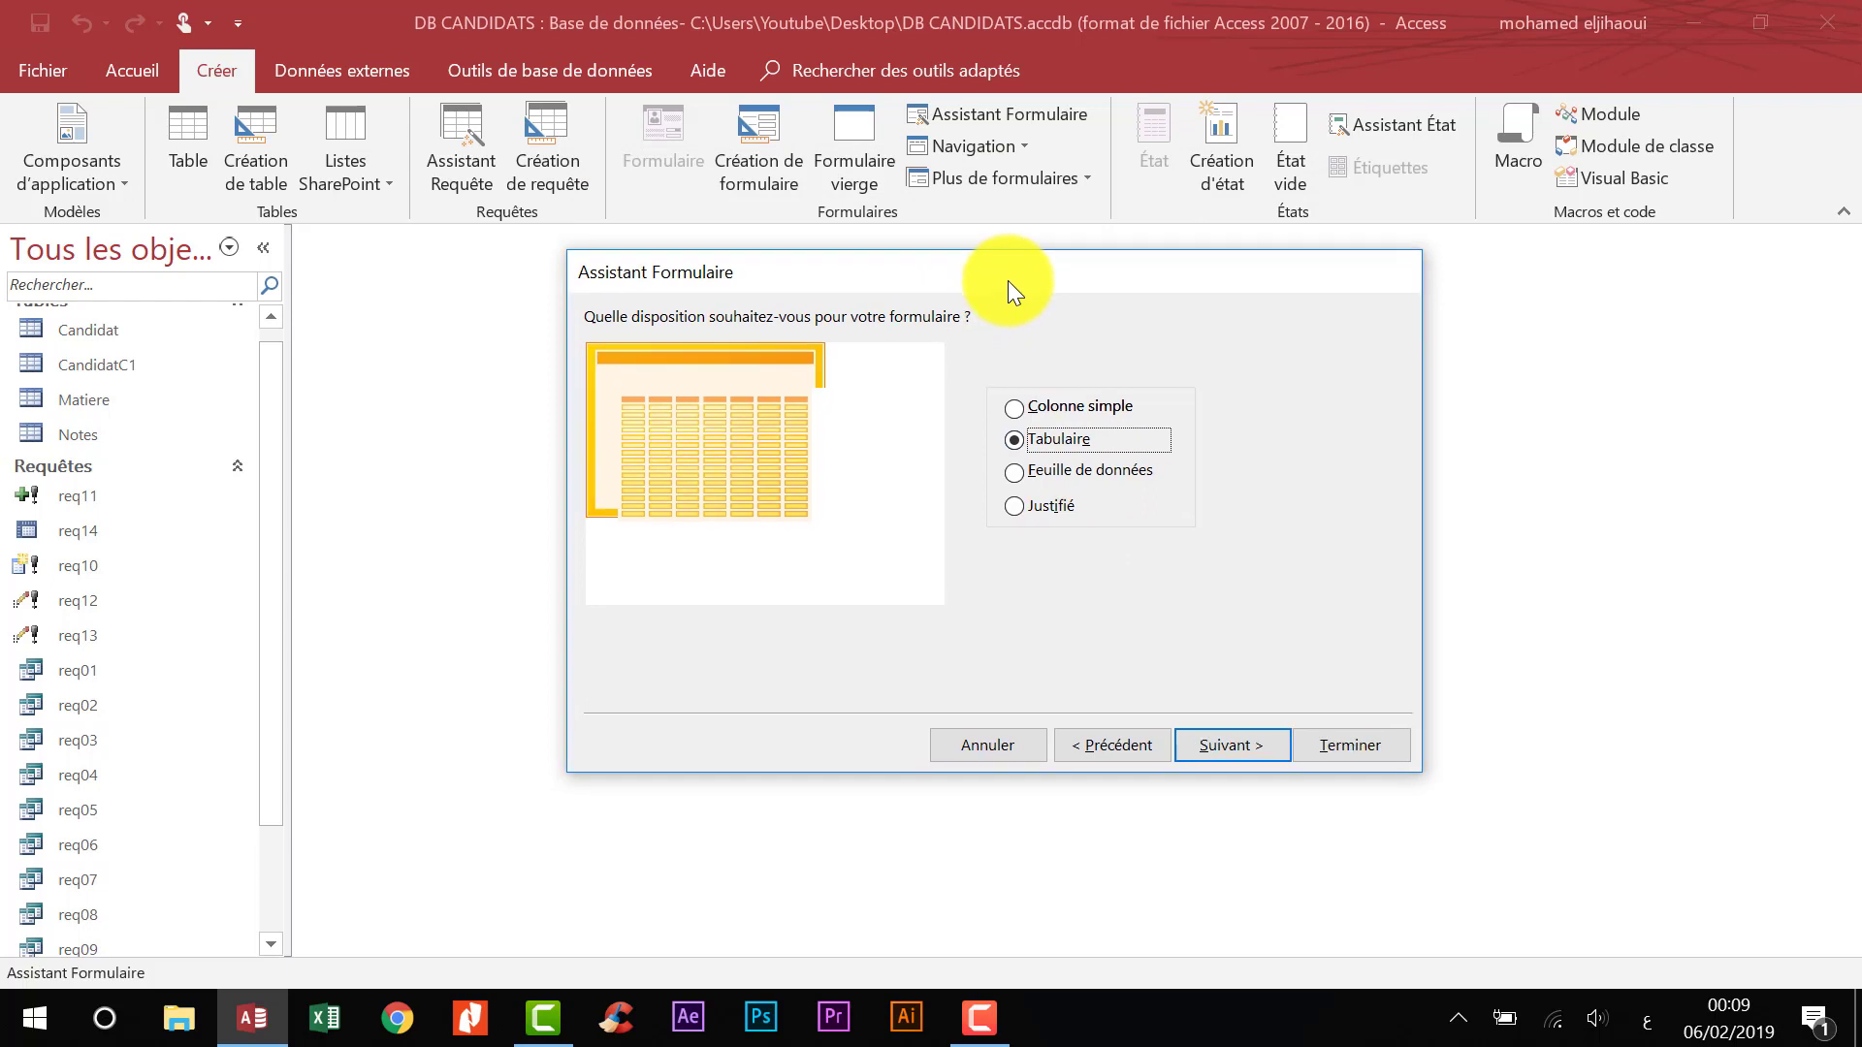
pyautogui.click(1241, 744)
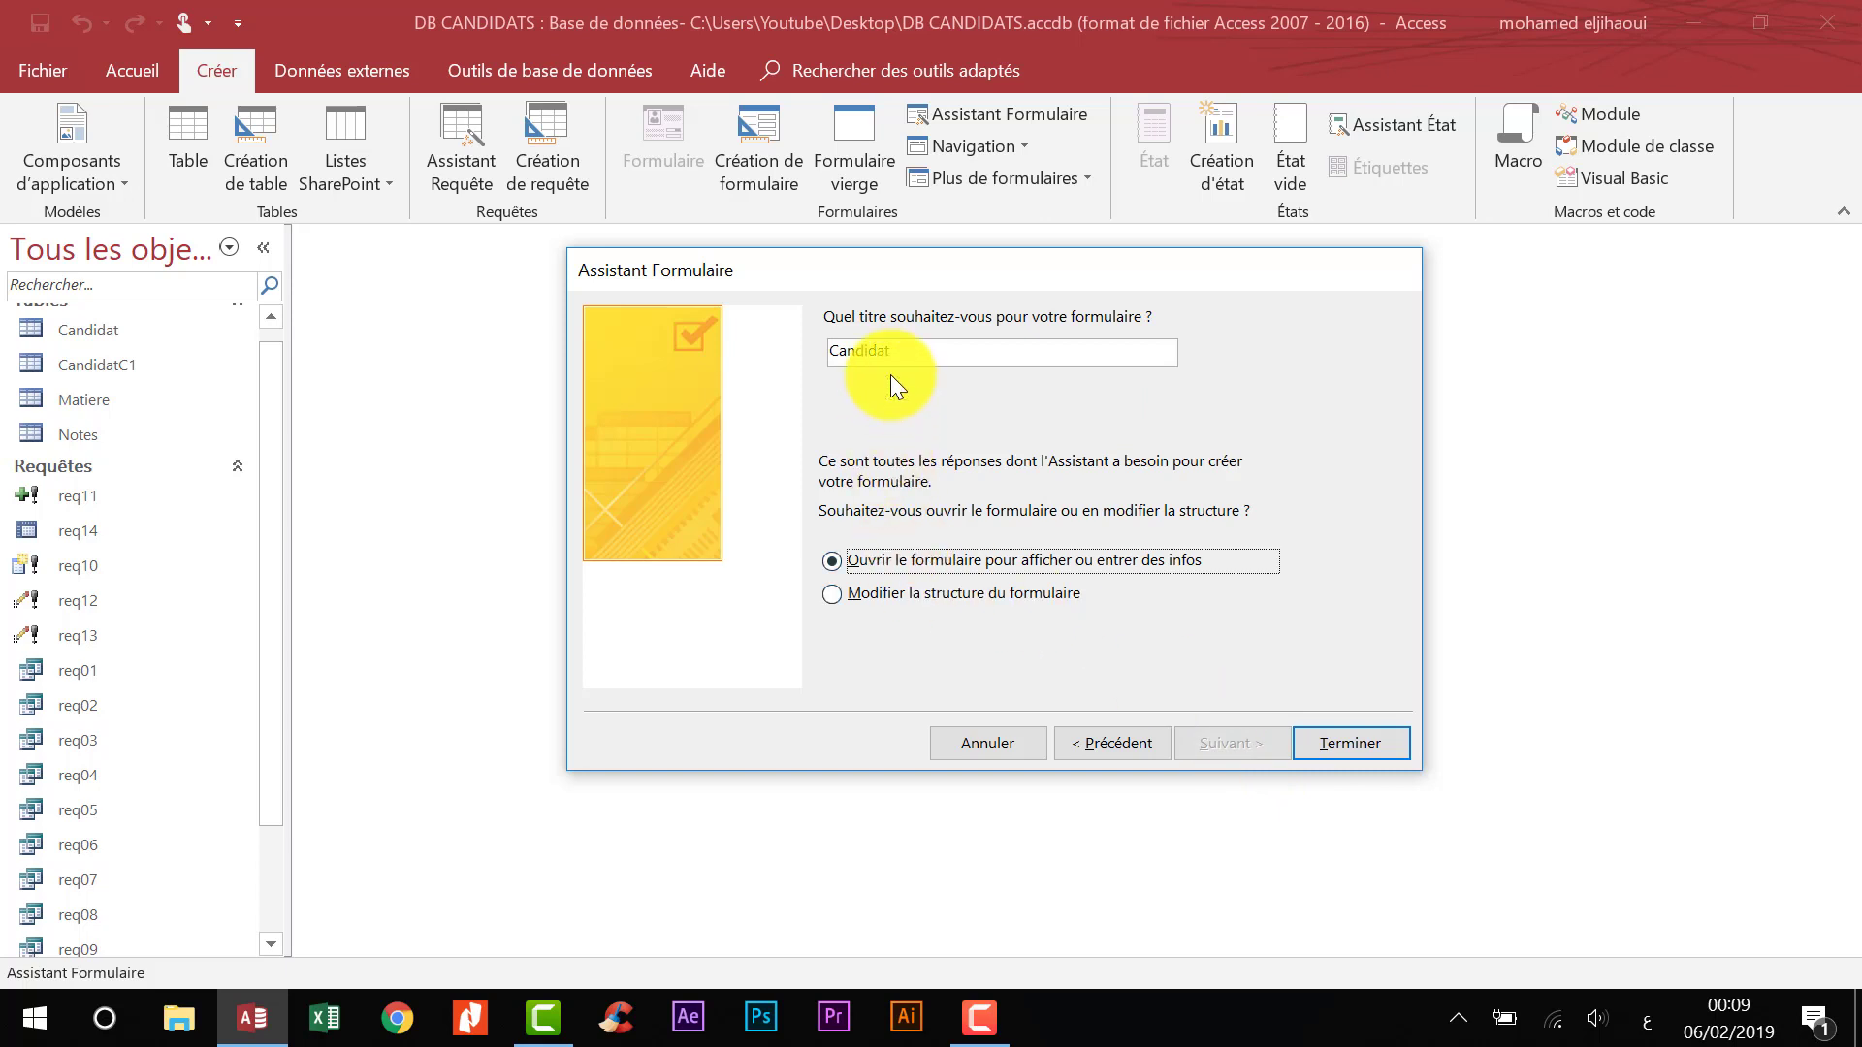
# - Finish the wizard with the form title F_CandidatRachercheMulticritère and switch the form to design view
pyautogui.click(900, 351)
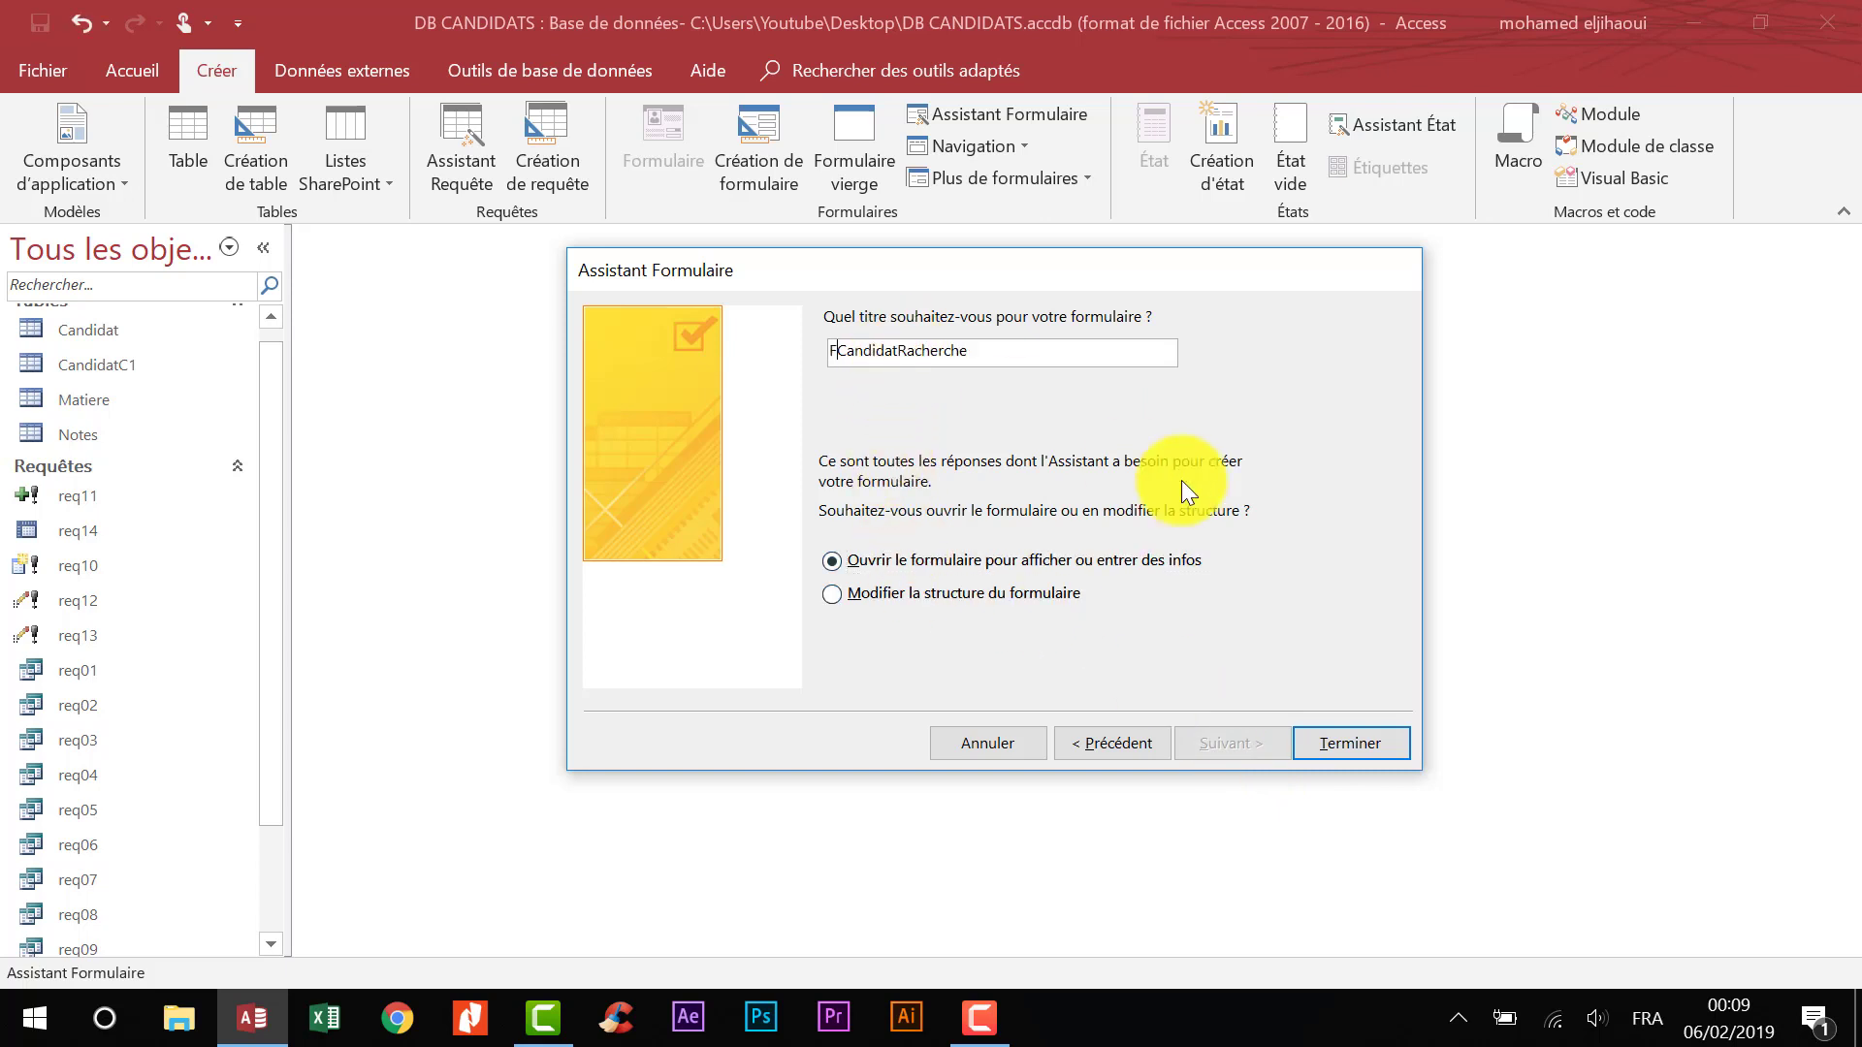
pyautogui.write('_')
pyautogui.write('Multicritère')
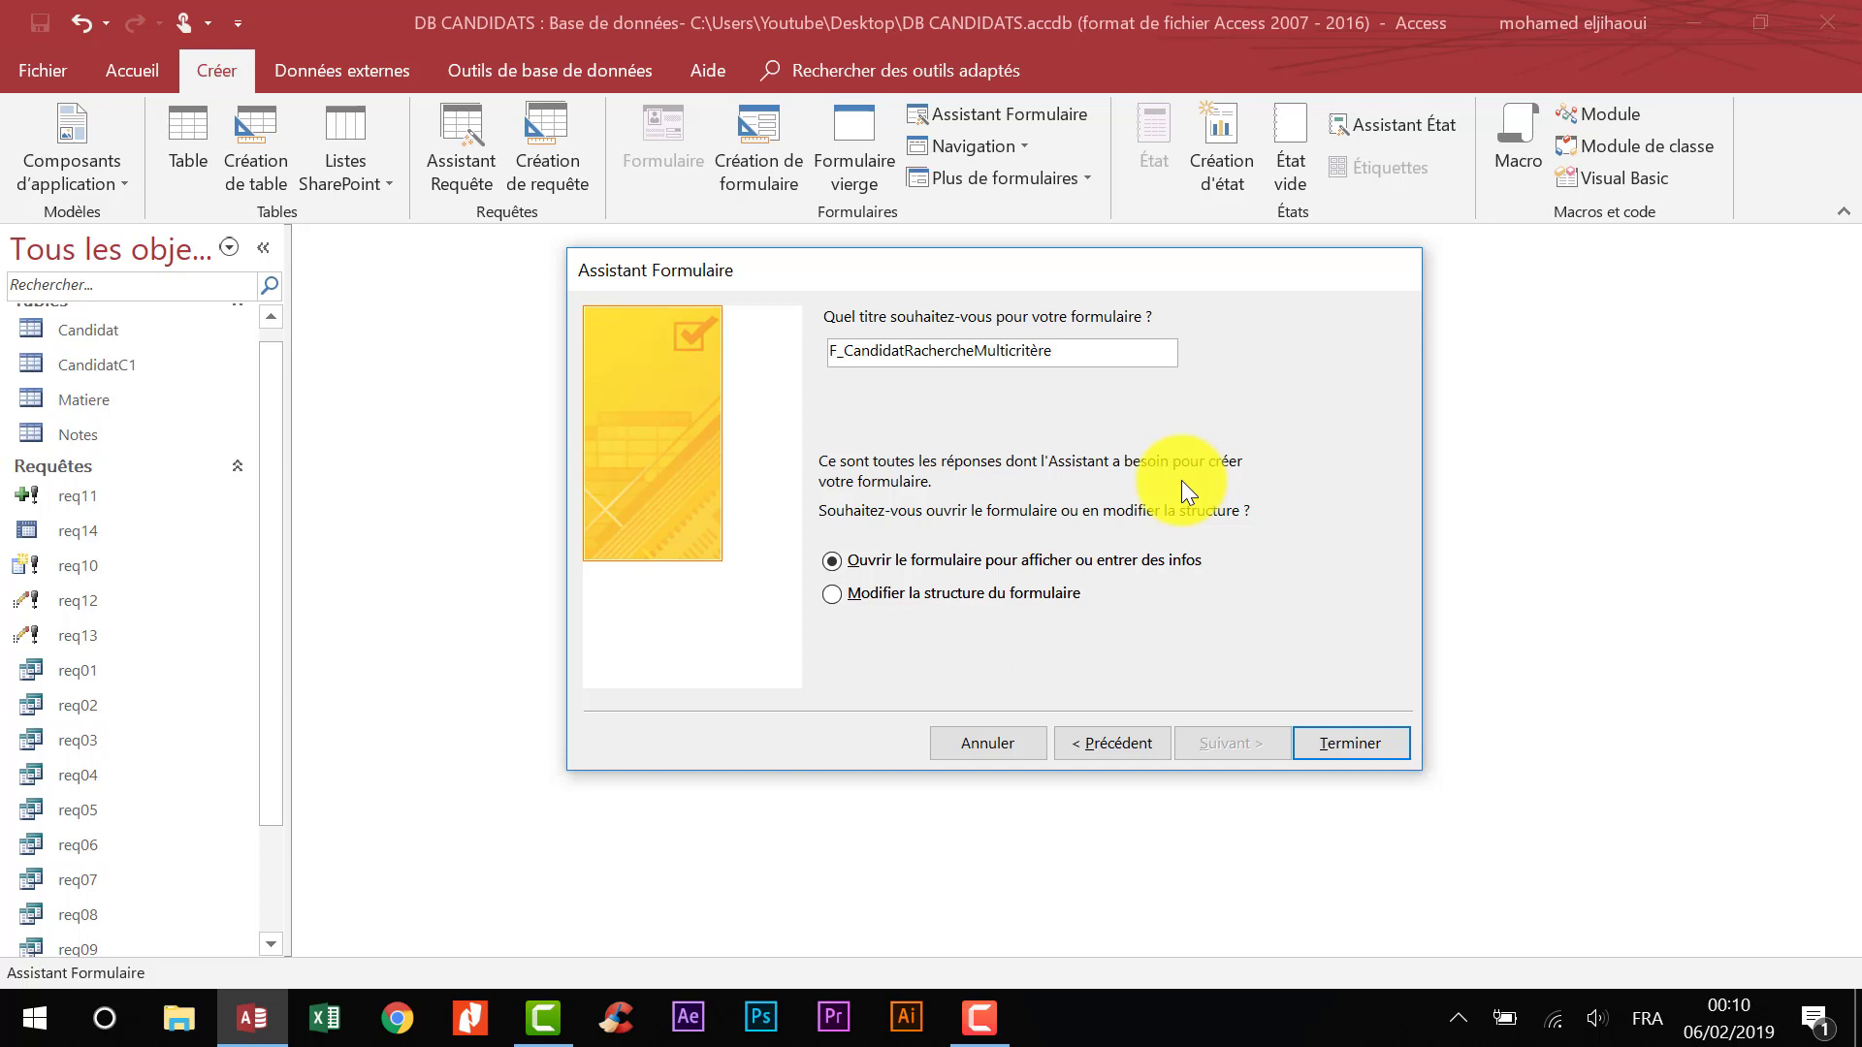
pyautogui.click(1364, 736)
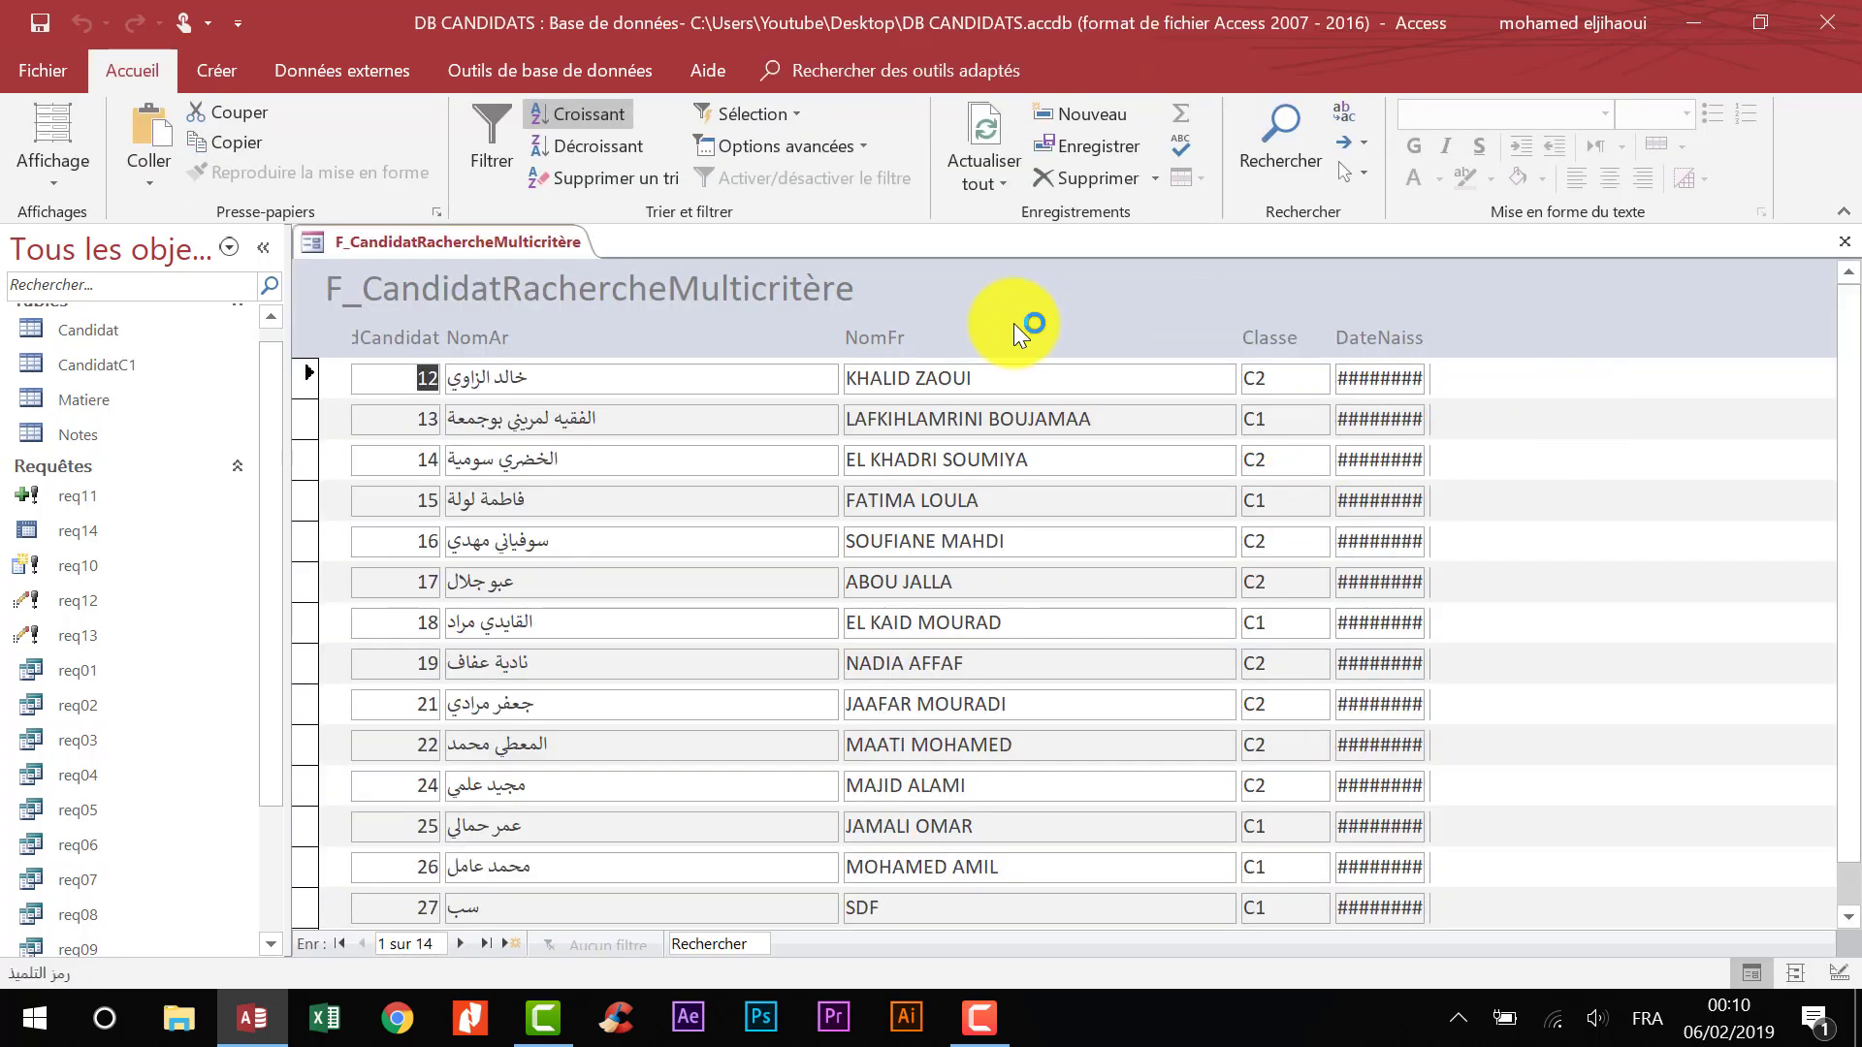
pyautogui.rightClick(1005, 307)
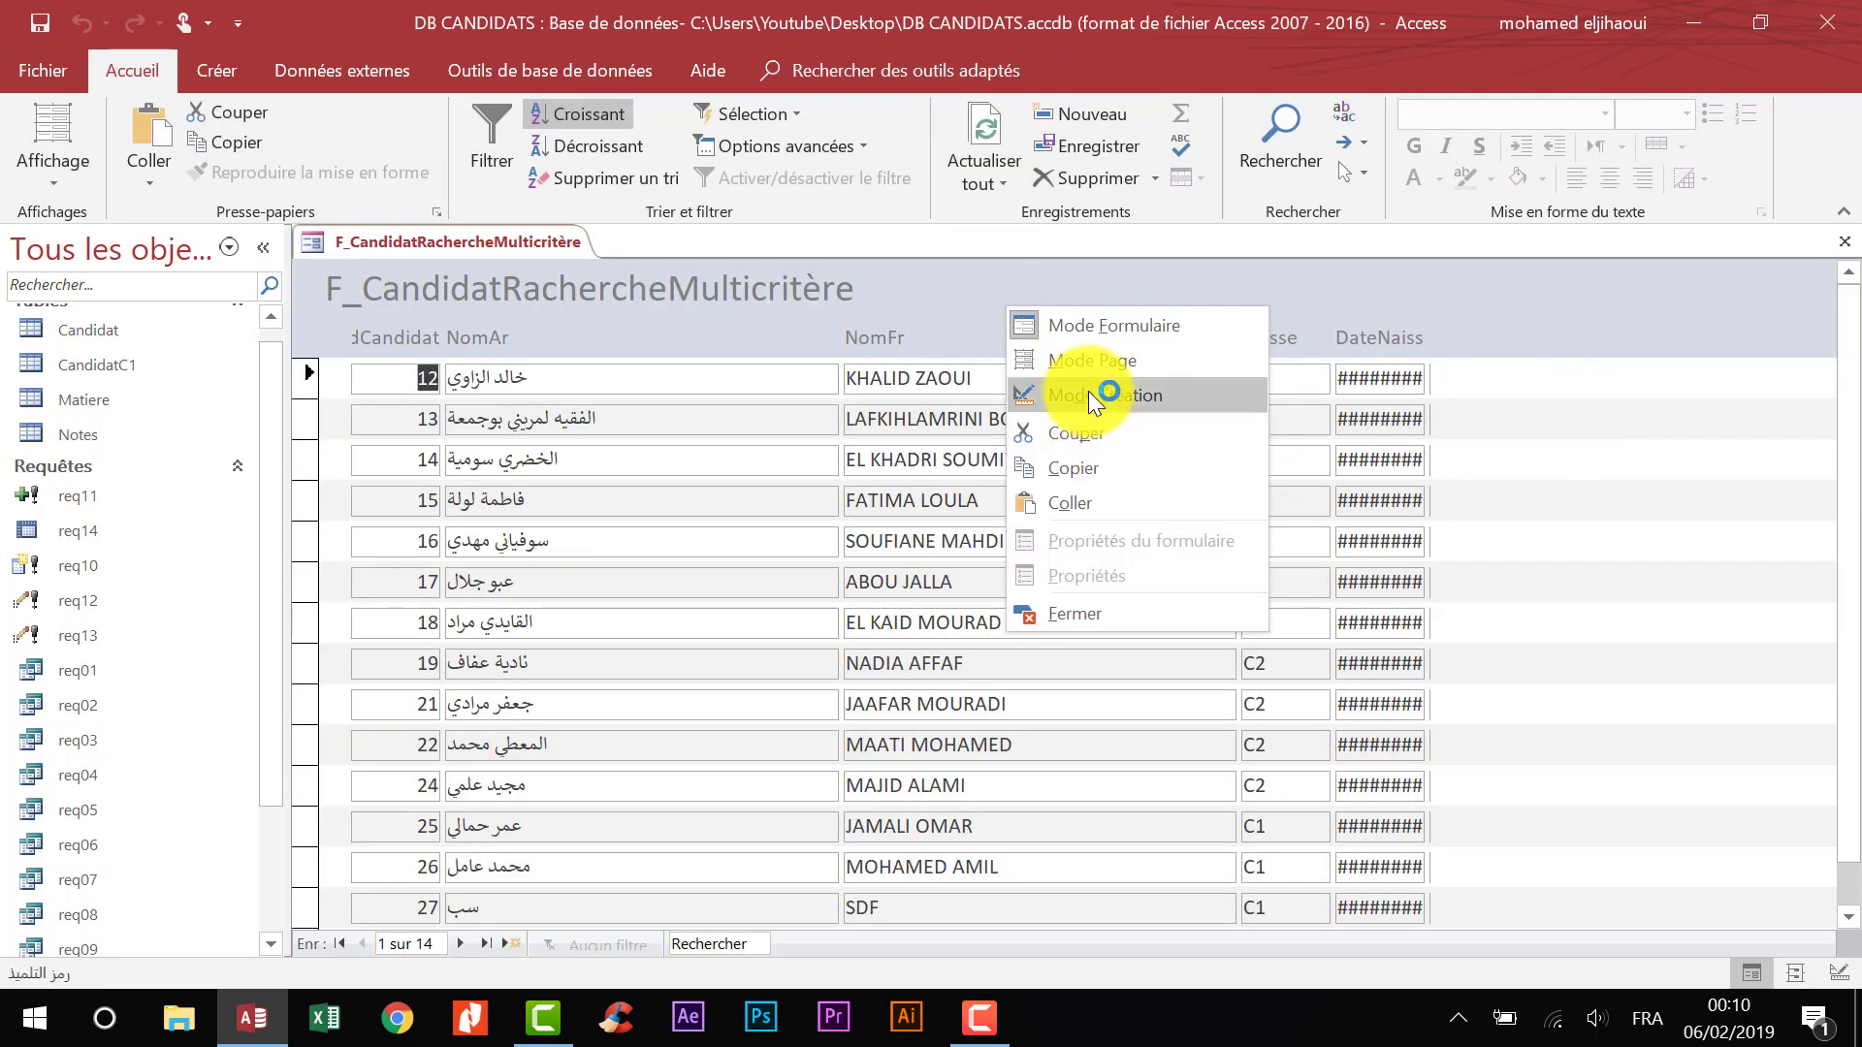
pyautogui.click(1096, 397)
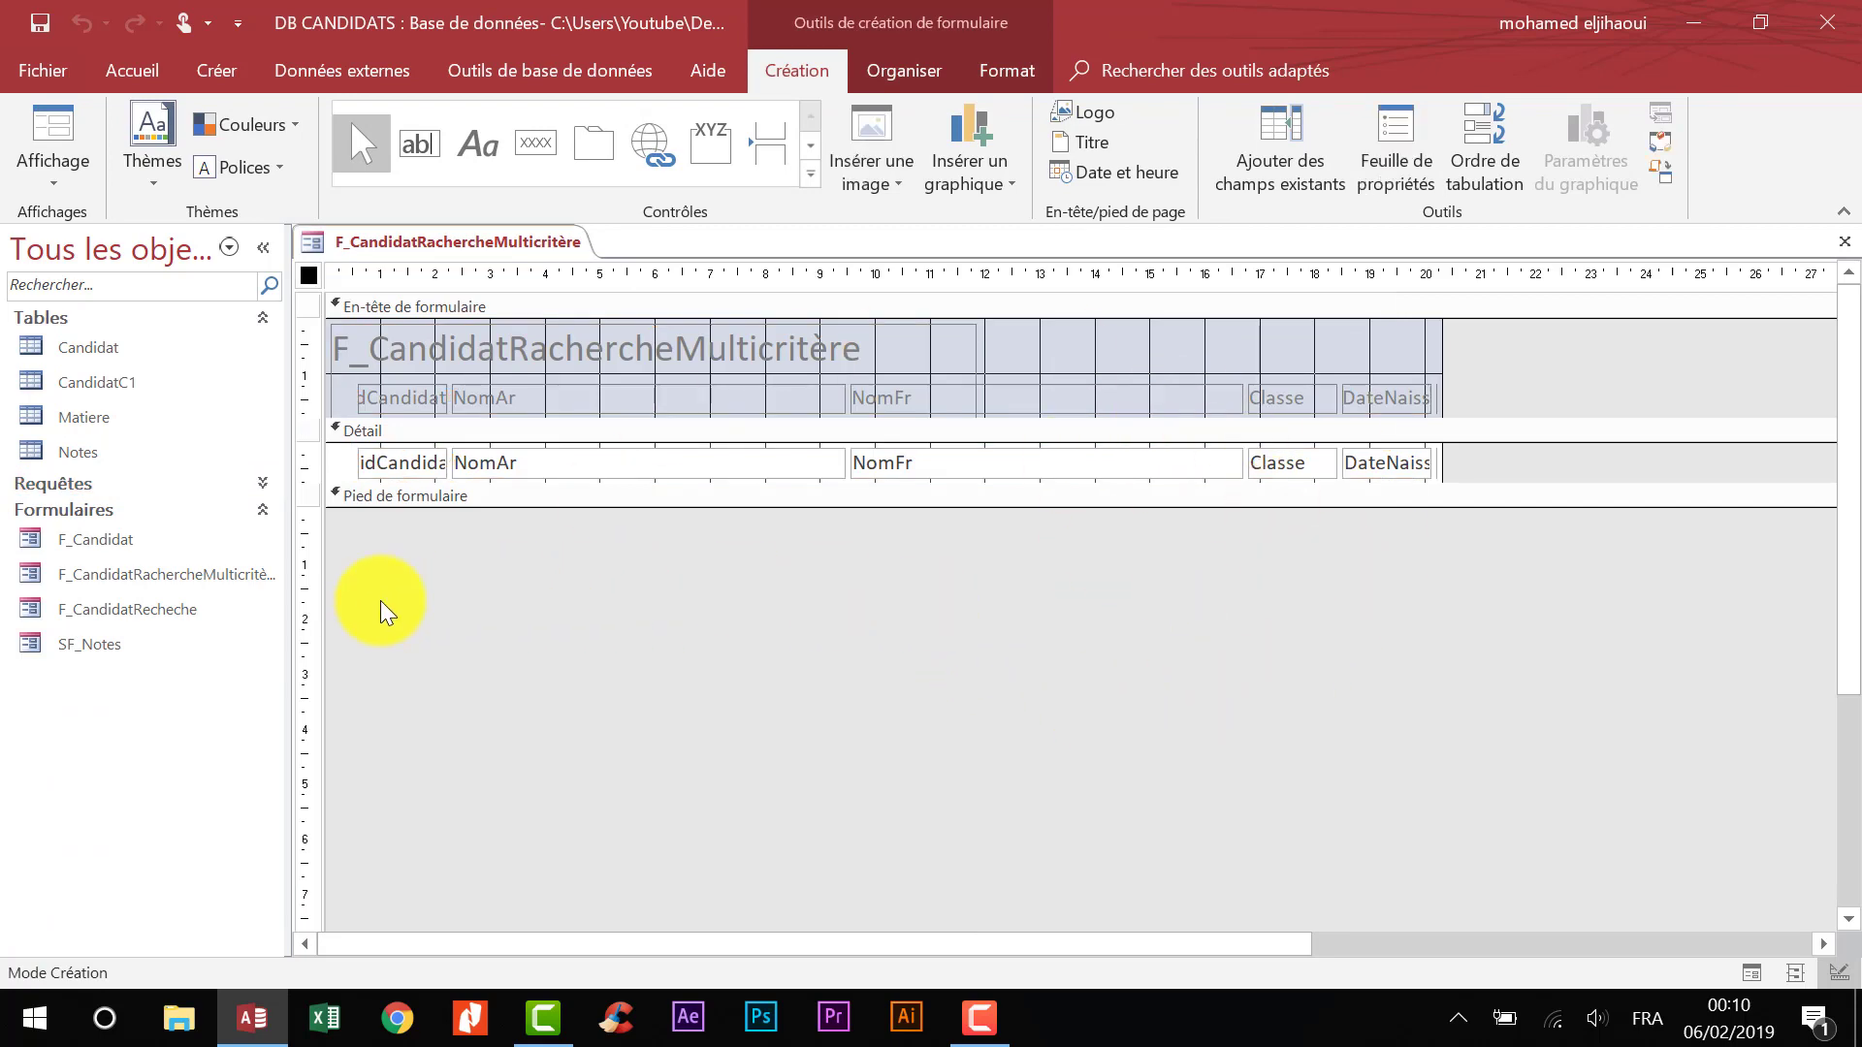
# - Open the existing F_CandidatRecheche form to review its layout as a model, and close it again
pyautogui.doubleClick(143, 611)
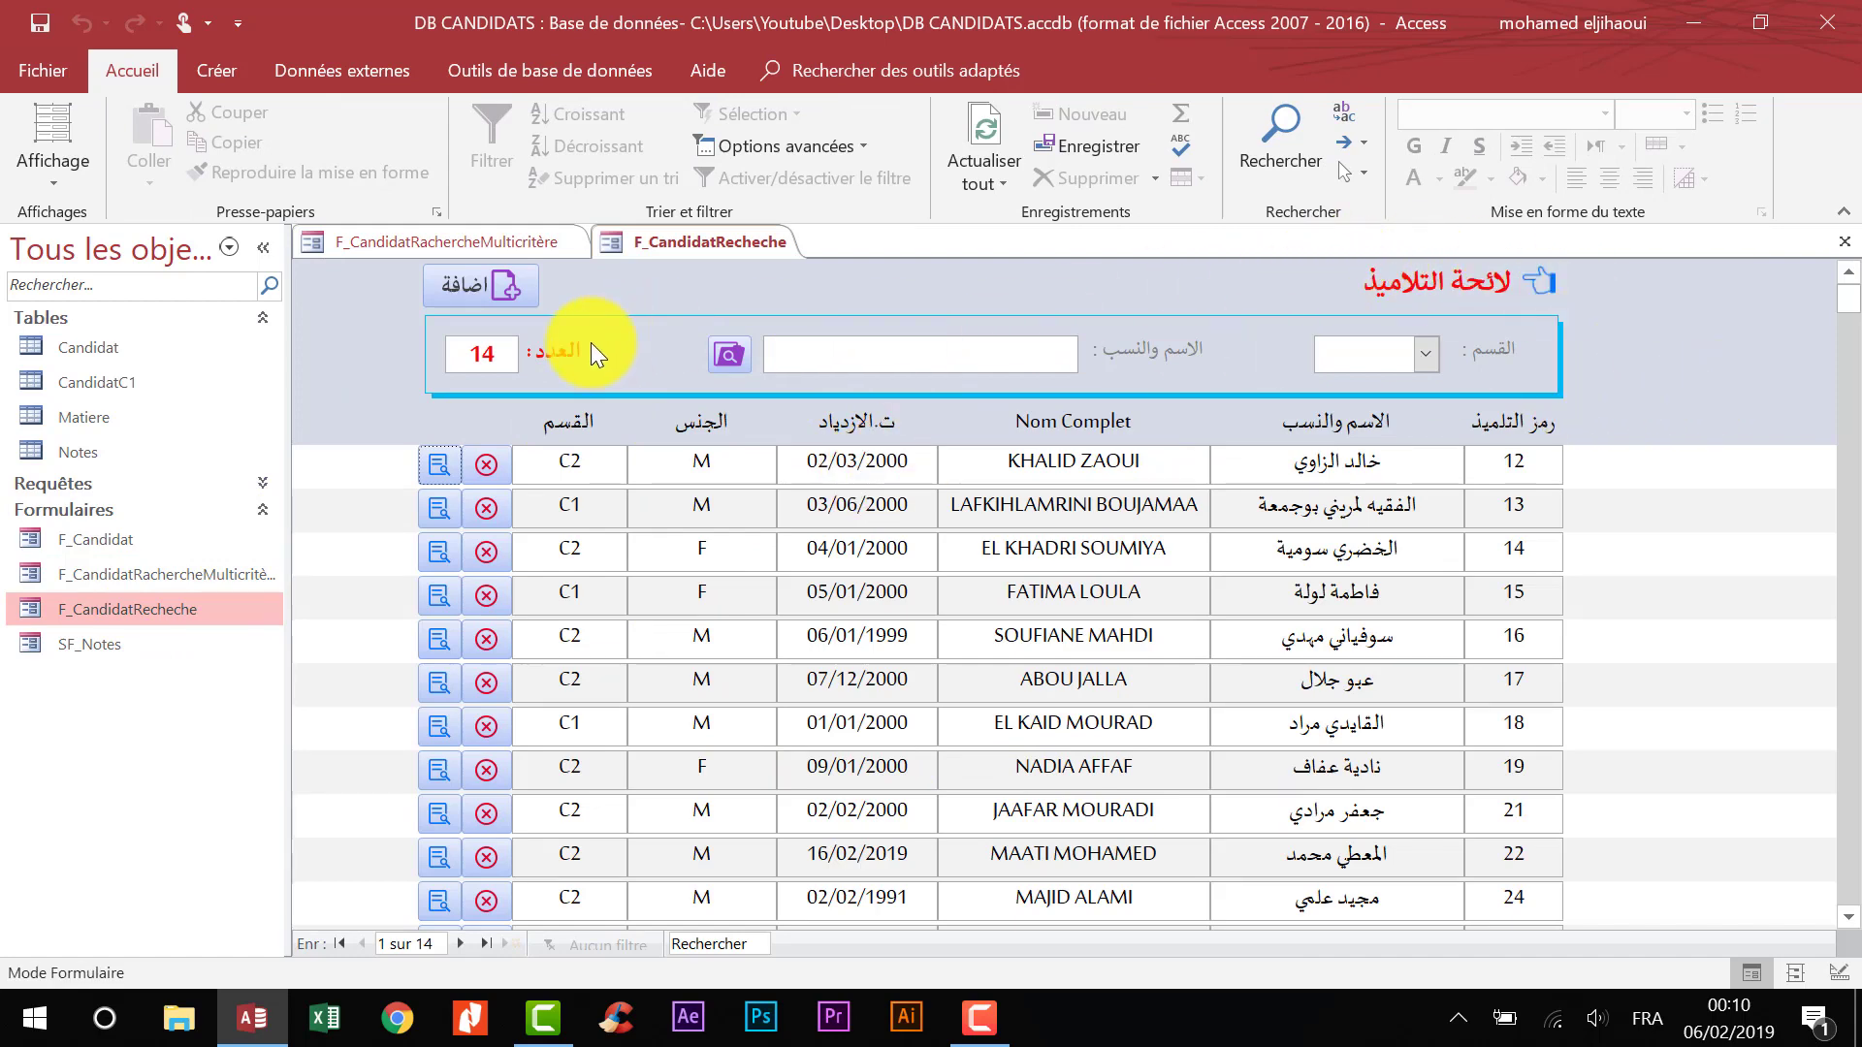
pyautogui.click(479, 239)
pyautogui.click(669, 241)
pyautogui.rightClick(762, 241)
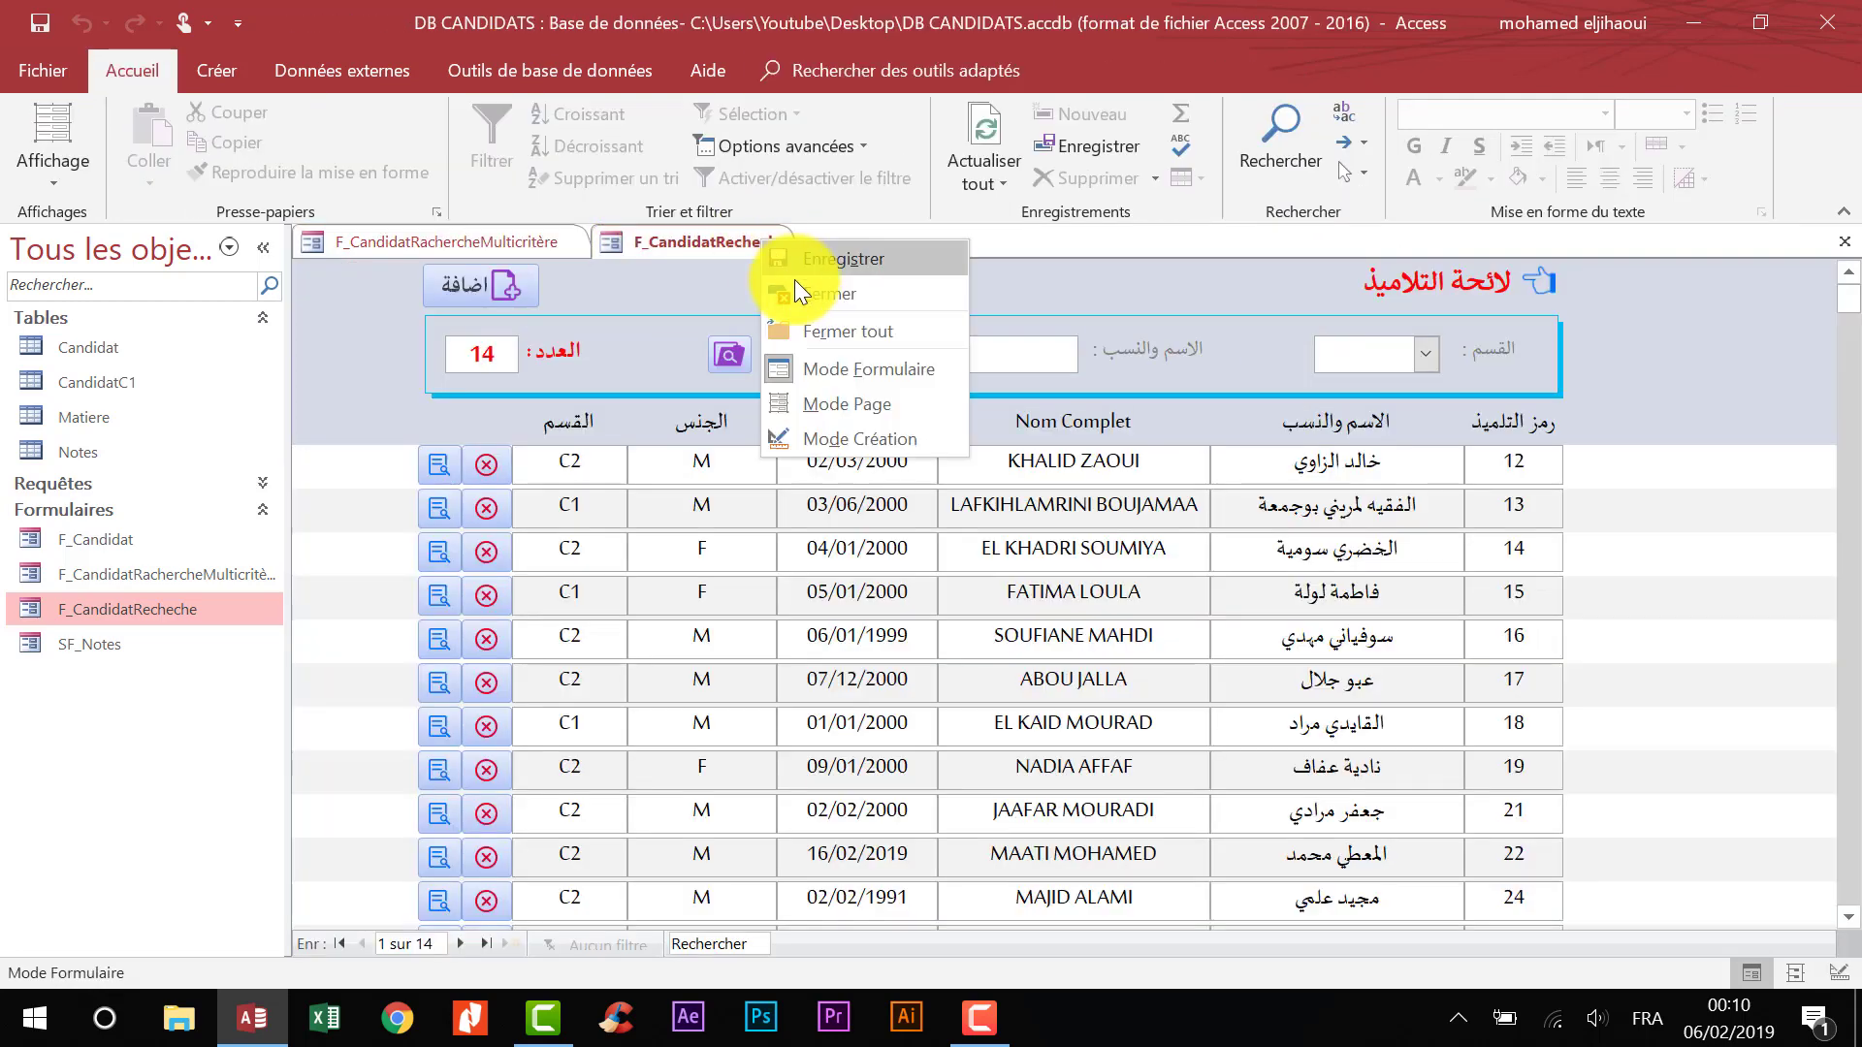
pyautogui.click(800, 293)
# - Enlarge the form header section by about 1 cm and shift all its labels down by about the same distance
pyautogui.click(411, 355)
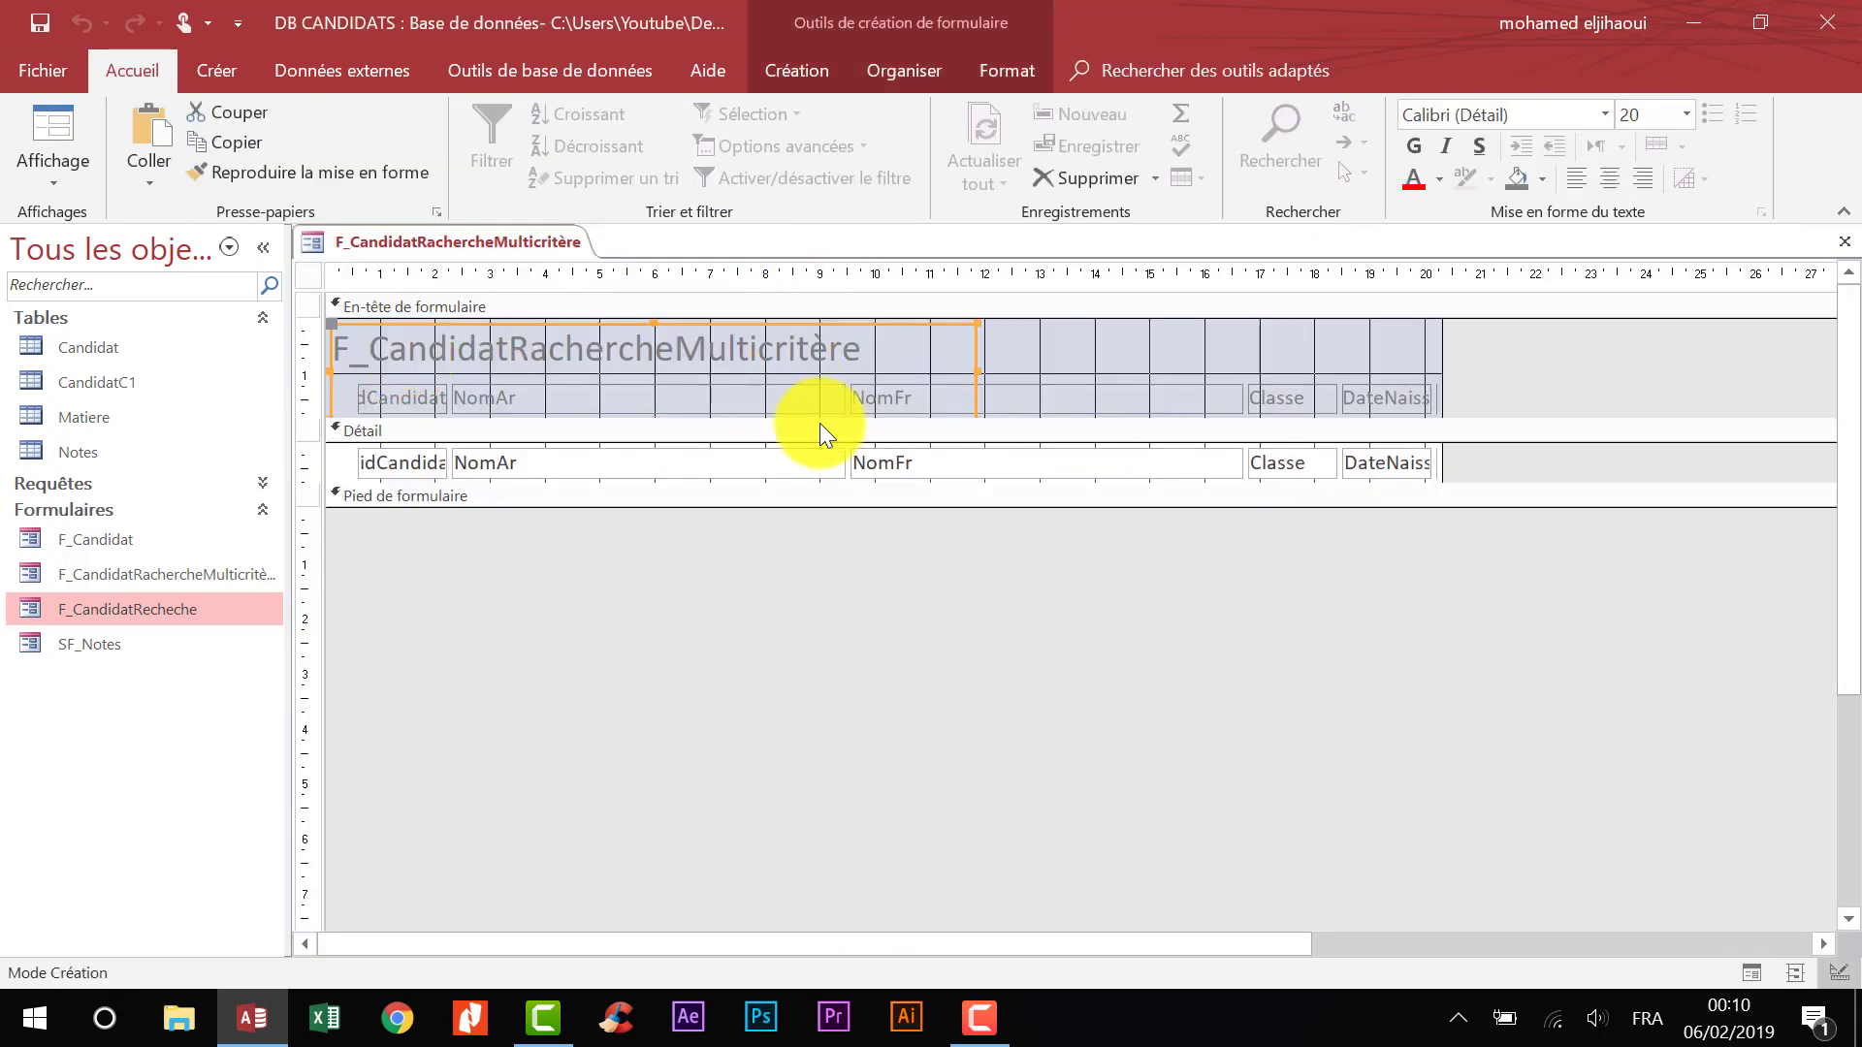
pyautogui.click(806, 430)
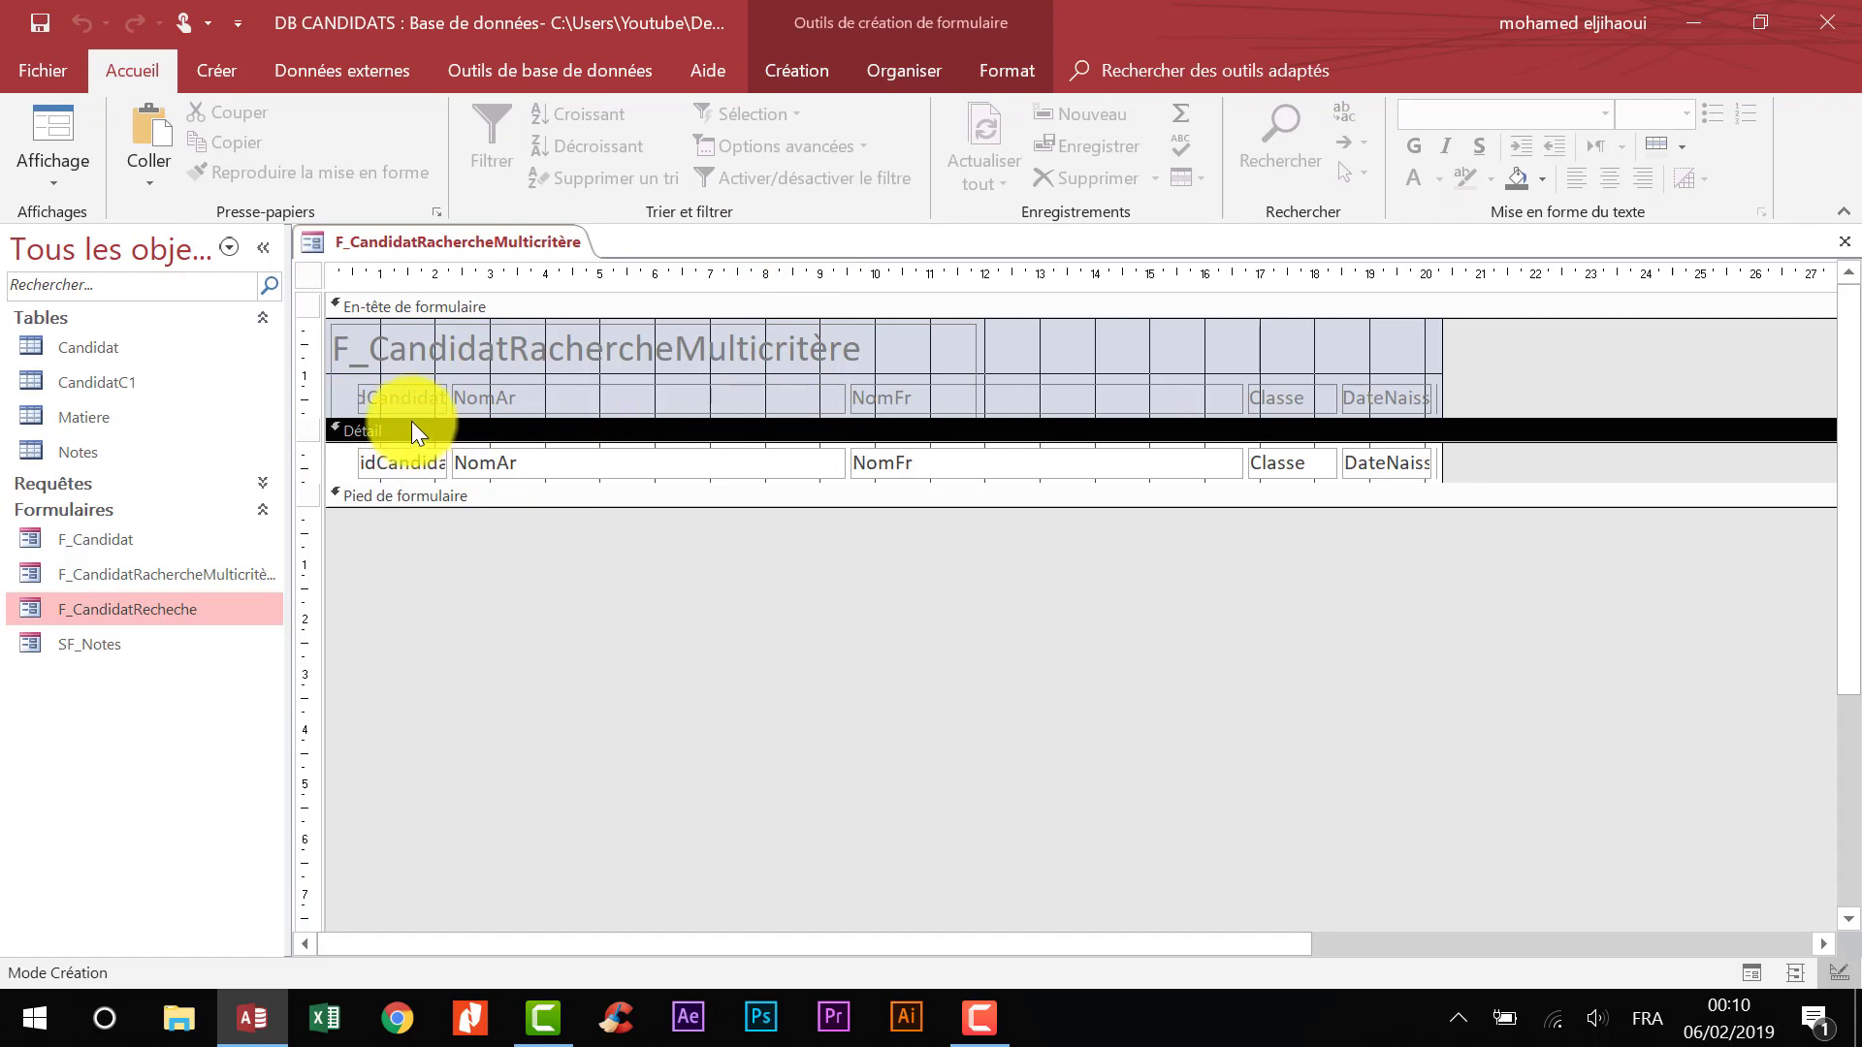
pyautogui.moveTo(411, 426); pyautogui.dragTo(408, 481)
pyautogui.click(303, 397)
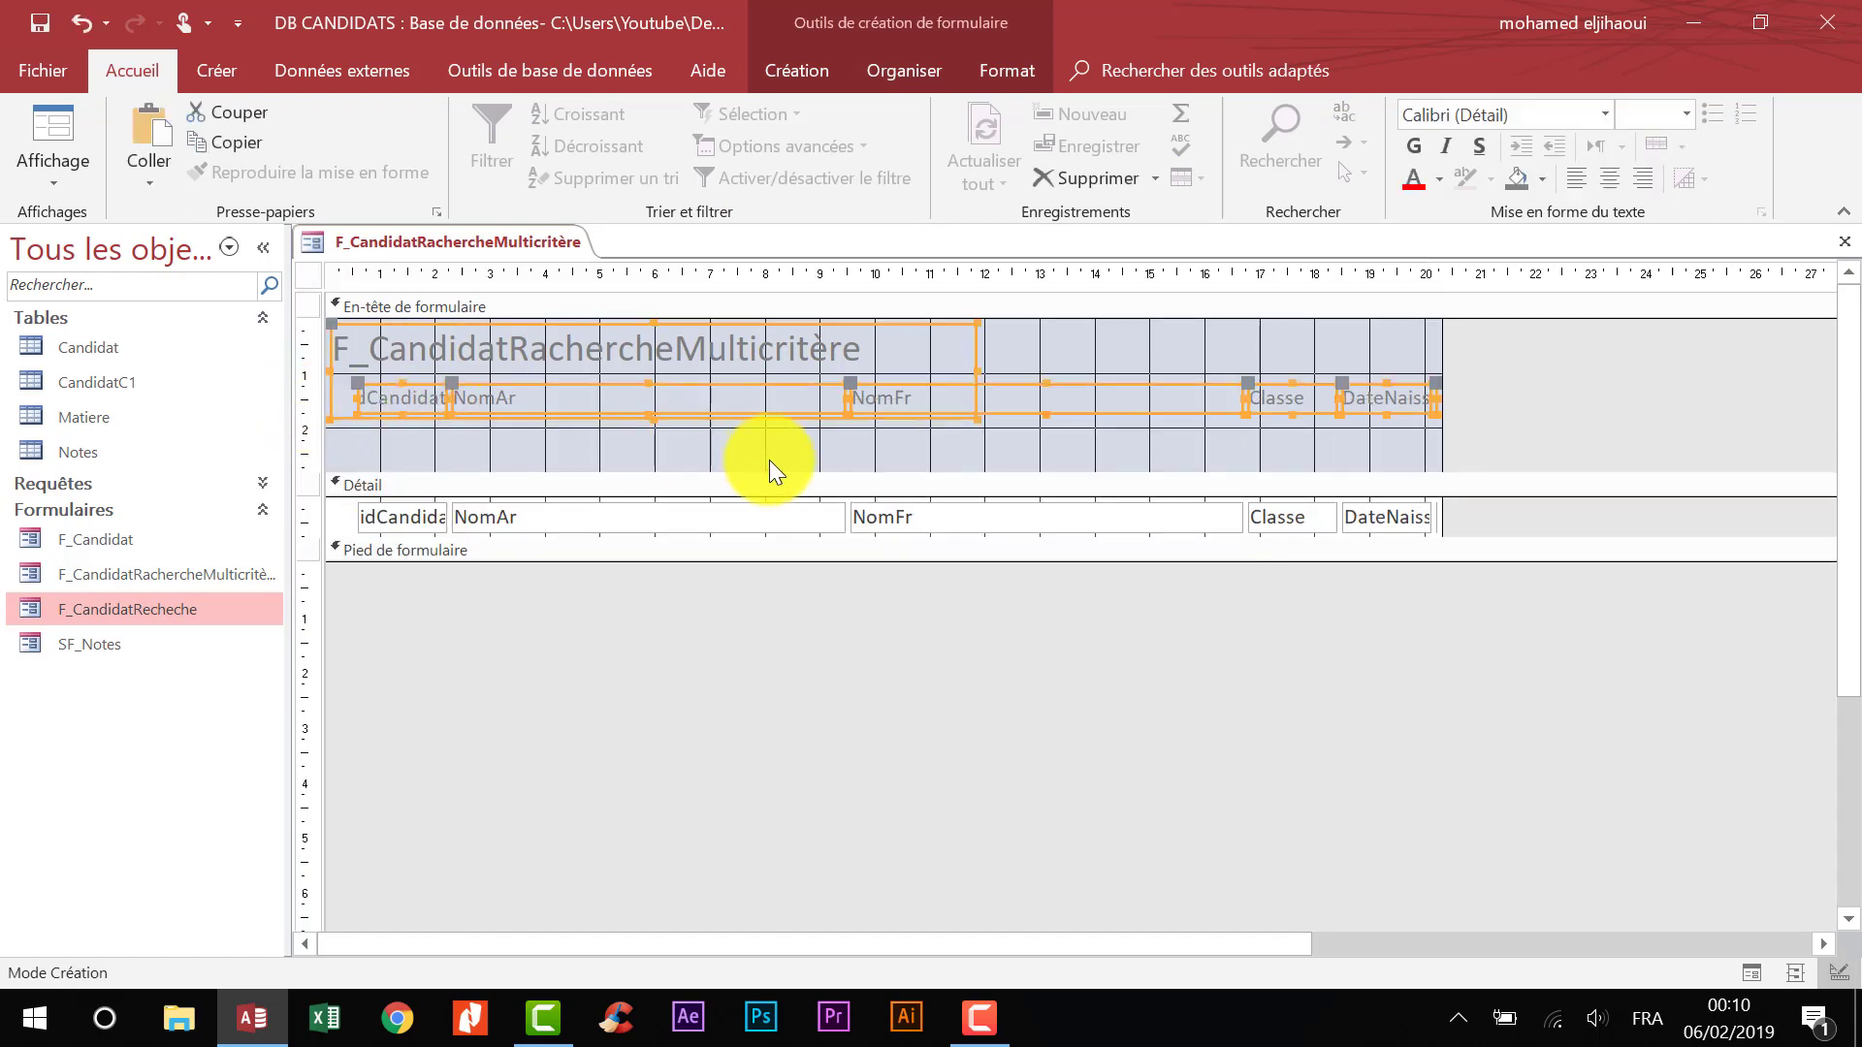
pyautogui.moveTo(1018, 412); pyautogui.dragTo(1024, 455)
# - Move the title label to the header's upper right area and reduce its height to about 1 cm
pyautogui.click(957, 381)
pyautogui.click(931, 375)
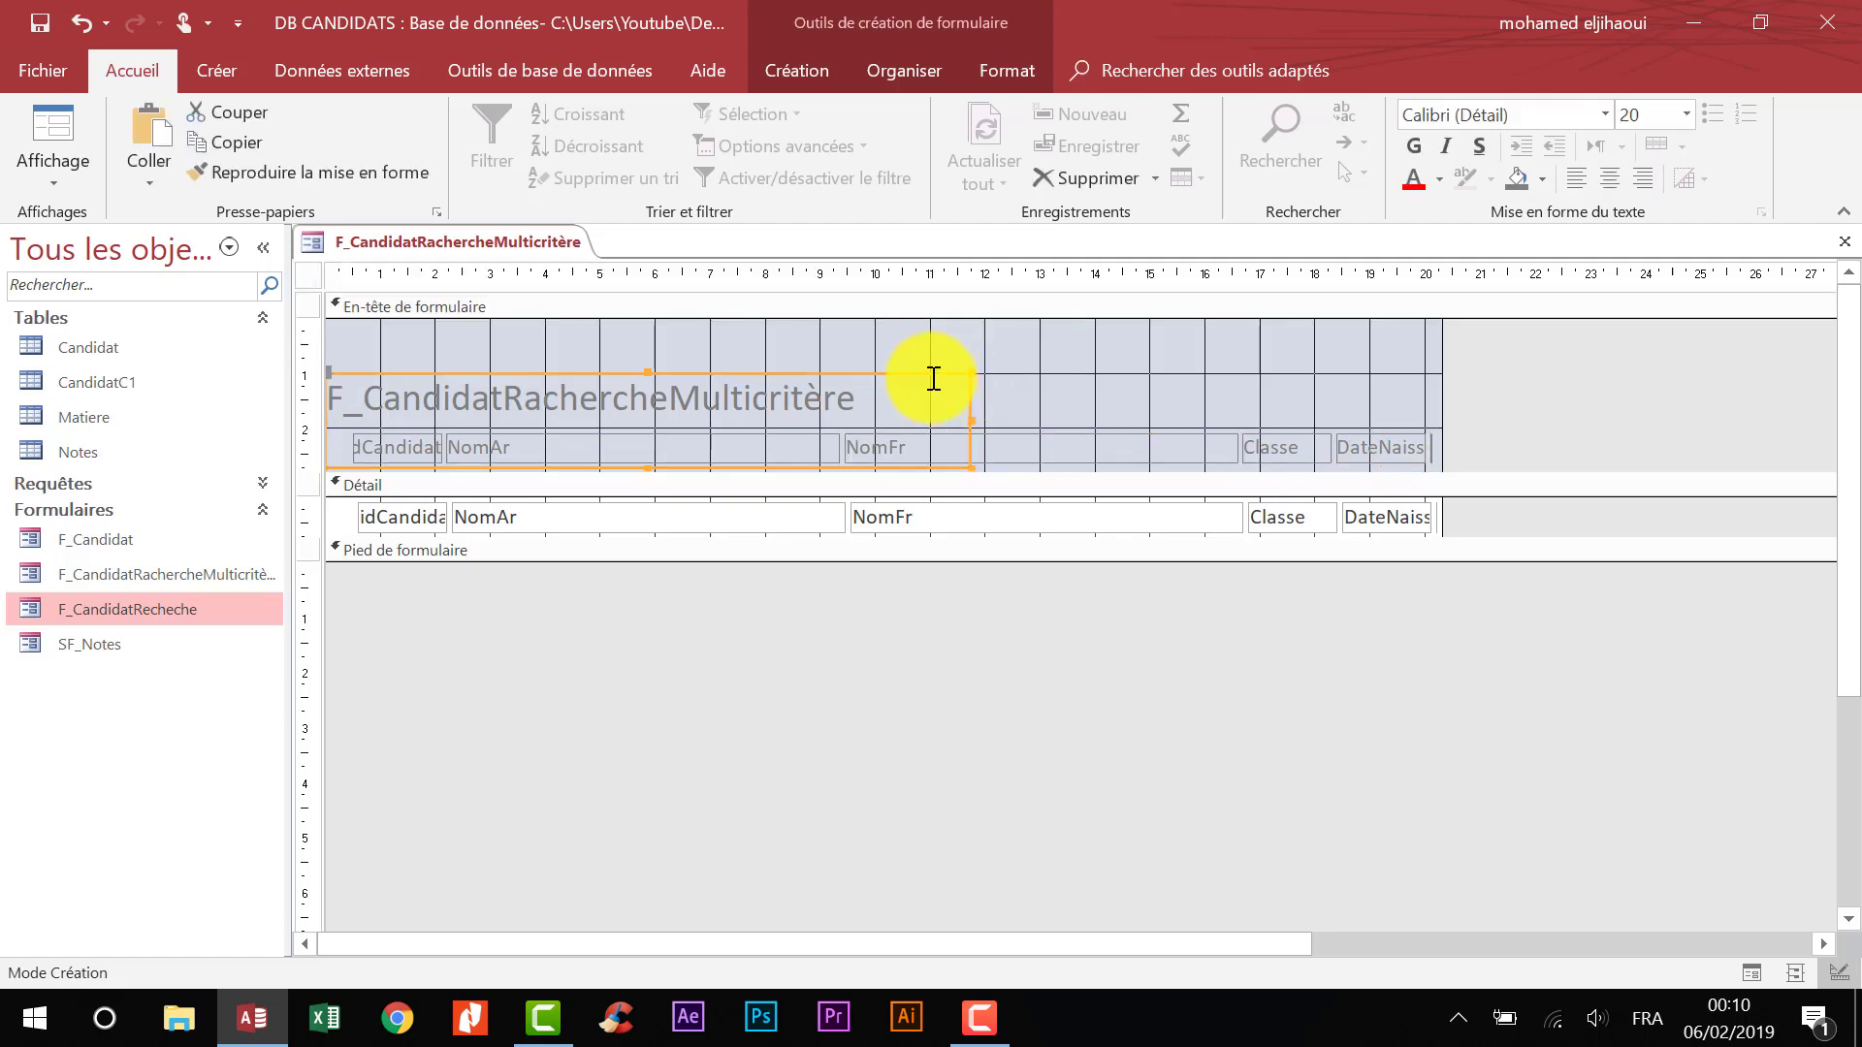
pyautogui.moveTo(930, 374); pyautogui.dragTo(1360, 286)
pyautogui.moveTo(1081, 413); pyautogui.dragTo(1081, 374)
pyautogui.moveTo(1196, 372)
pyautogui.mouseDown()
pyautogui.moveTo(1194, 389)
pyautogui.moveTo(1215, 385)
pyautogui.mouseUp()
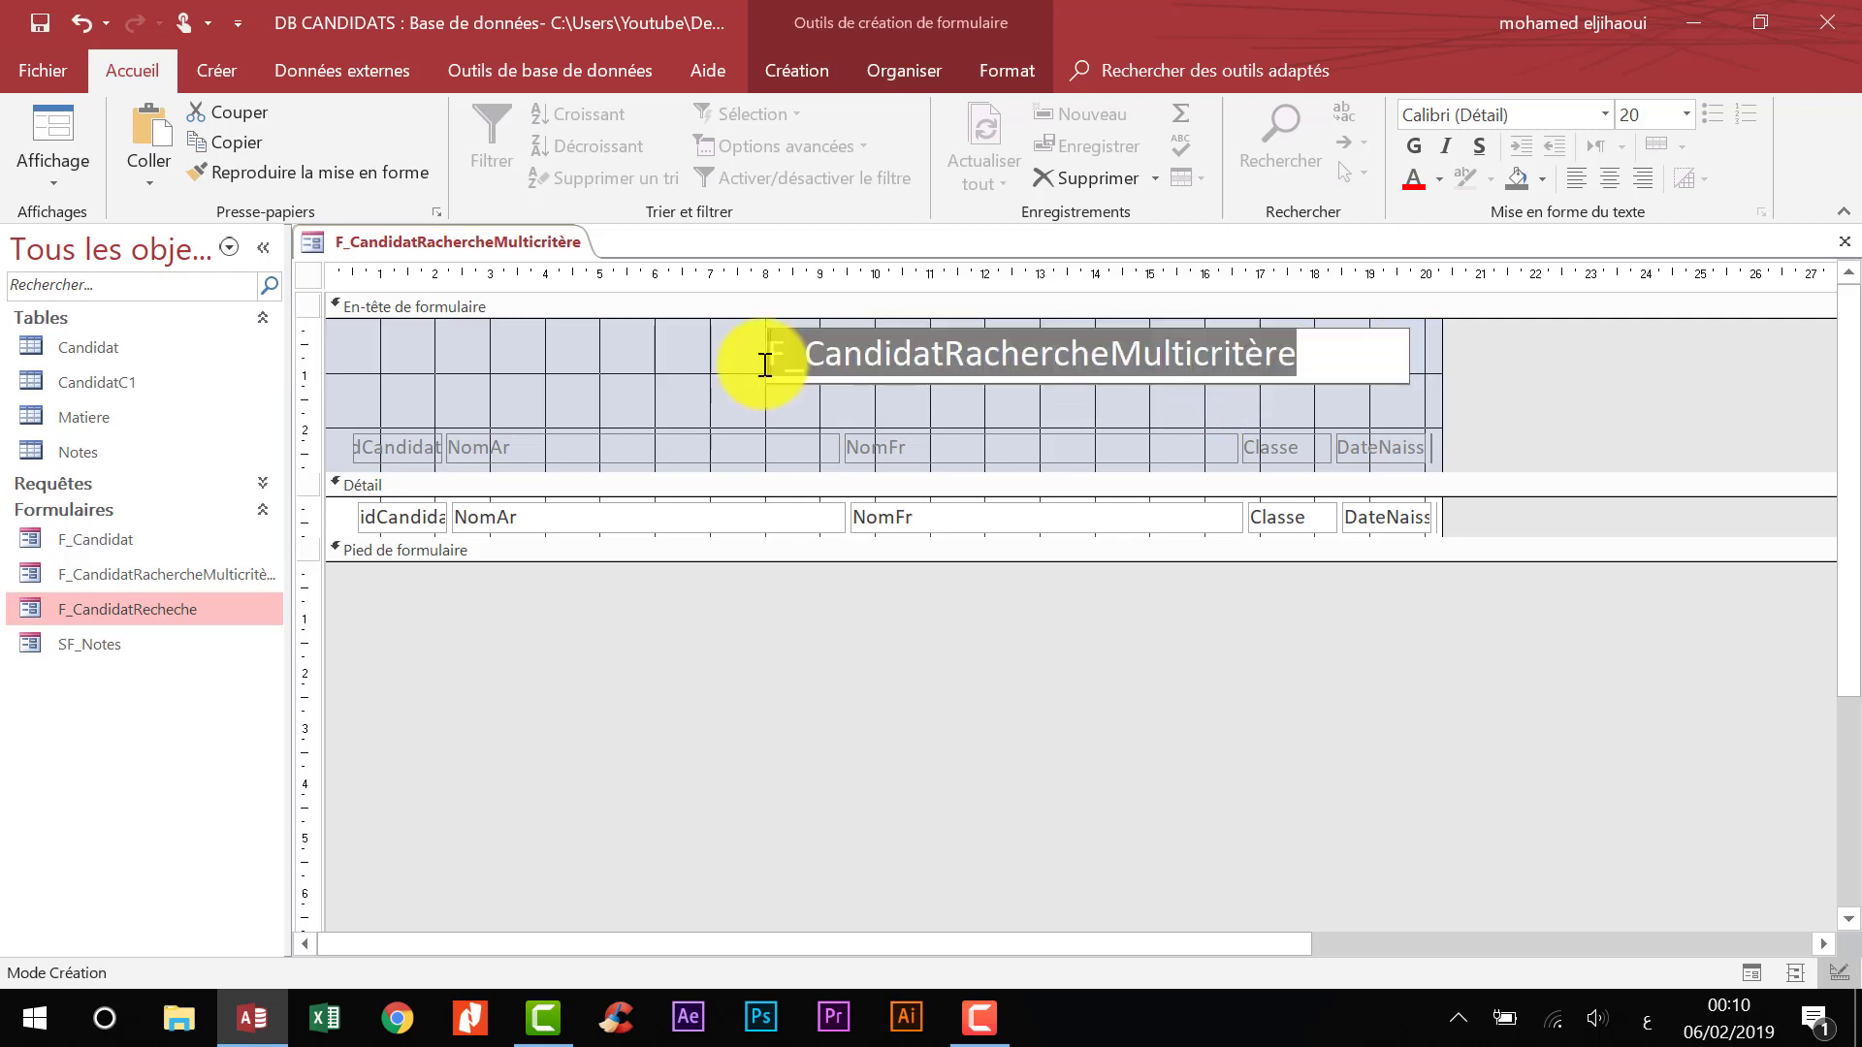
# - Replace the title label's text with "لائحة التلاميذ"
pyautogui.press('BackSpace')
pyautogui.write('لائحة')
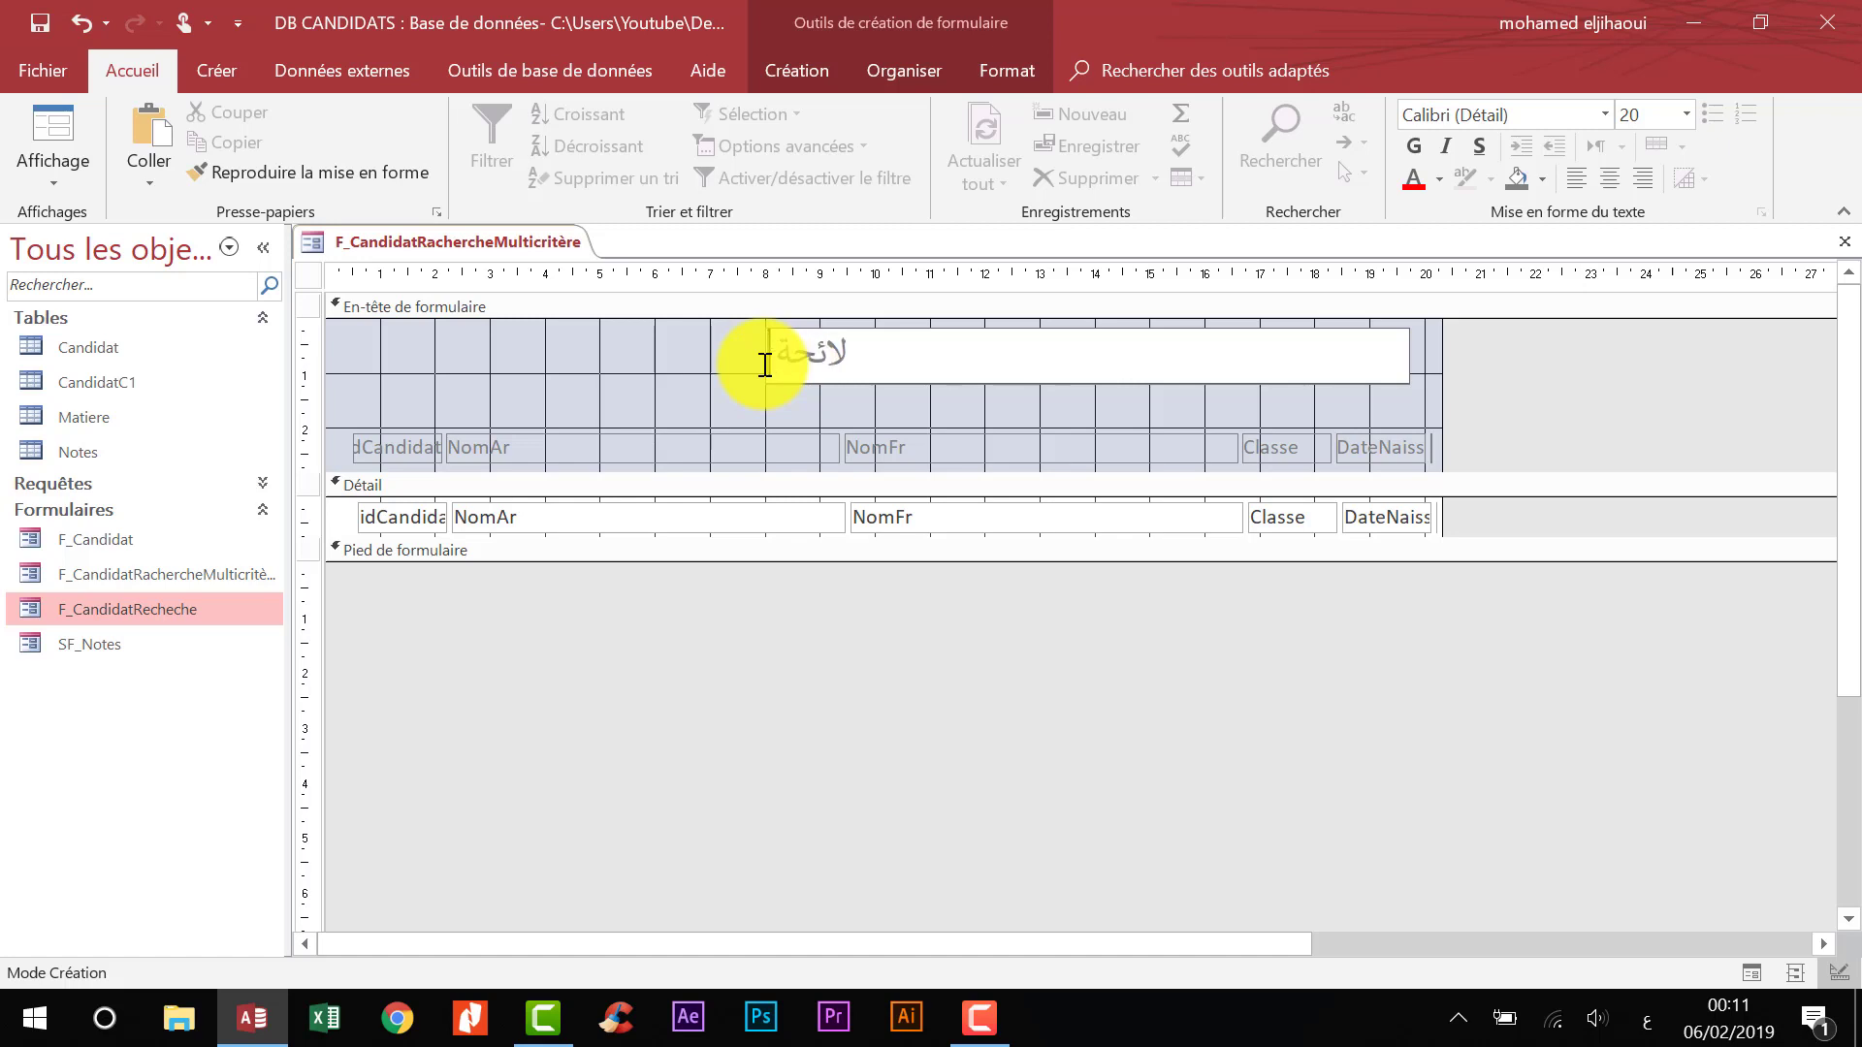
pyautogui.write(' التلاميذ')
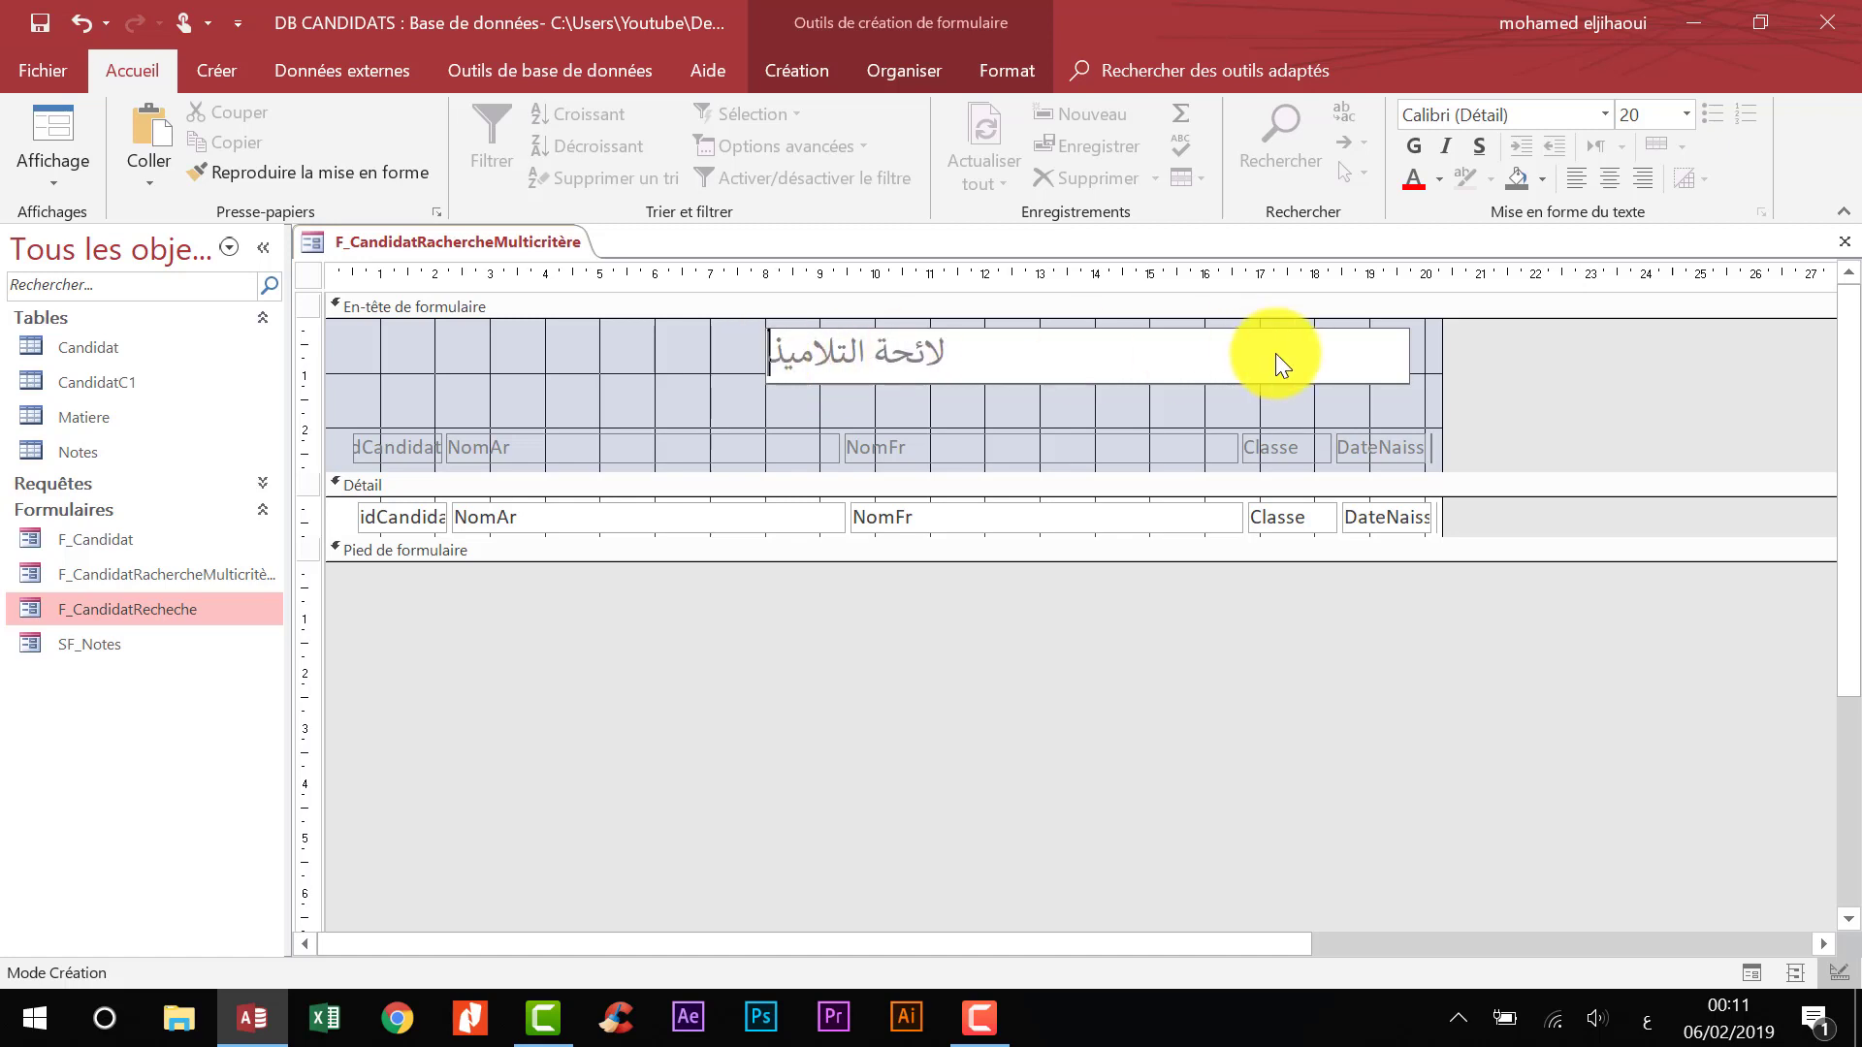
pyautogui.press('Return')
# - Narrow the title label to about 4 cm from its left side and color its text red
pyautogui.moveTo(765, 356); pyautogui.dragTo(1194, 356)
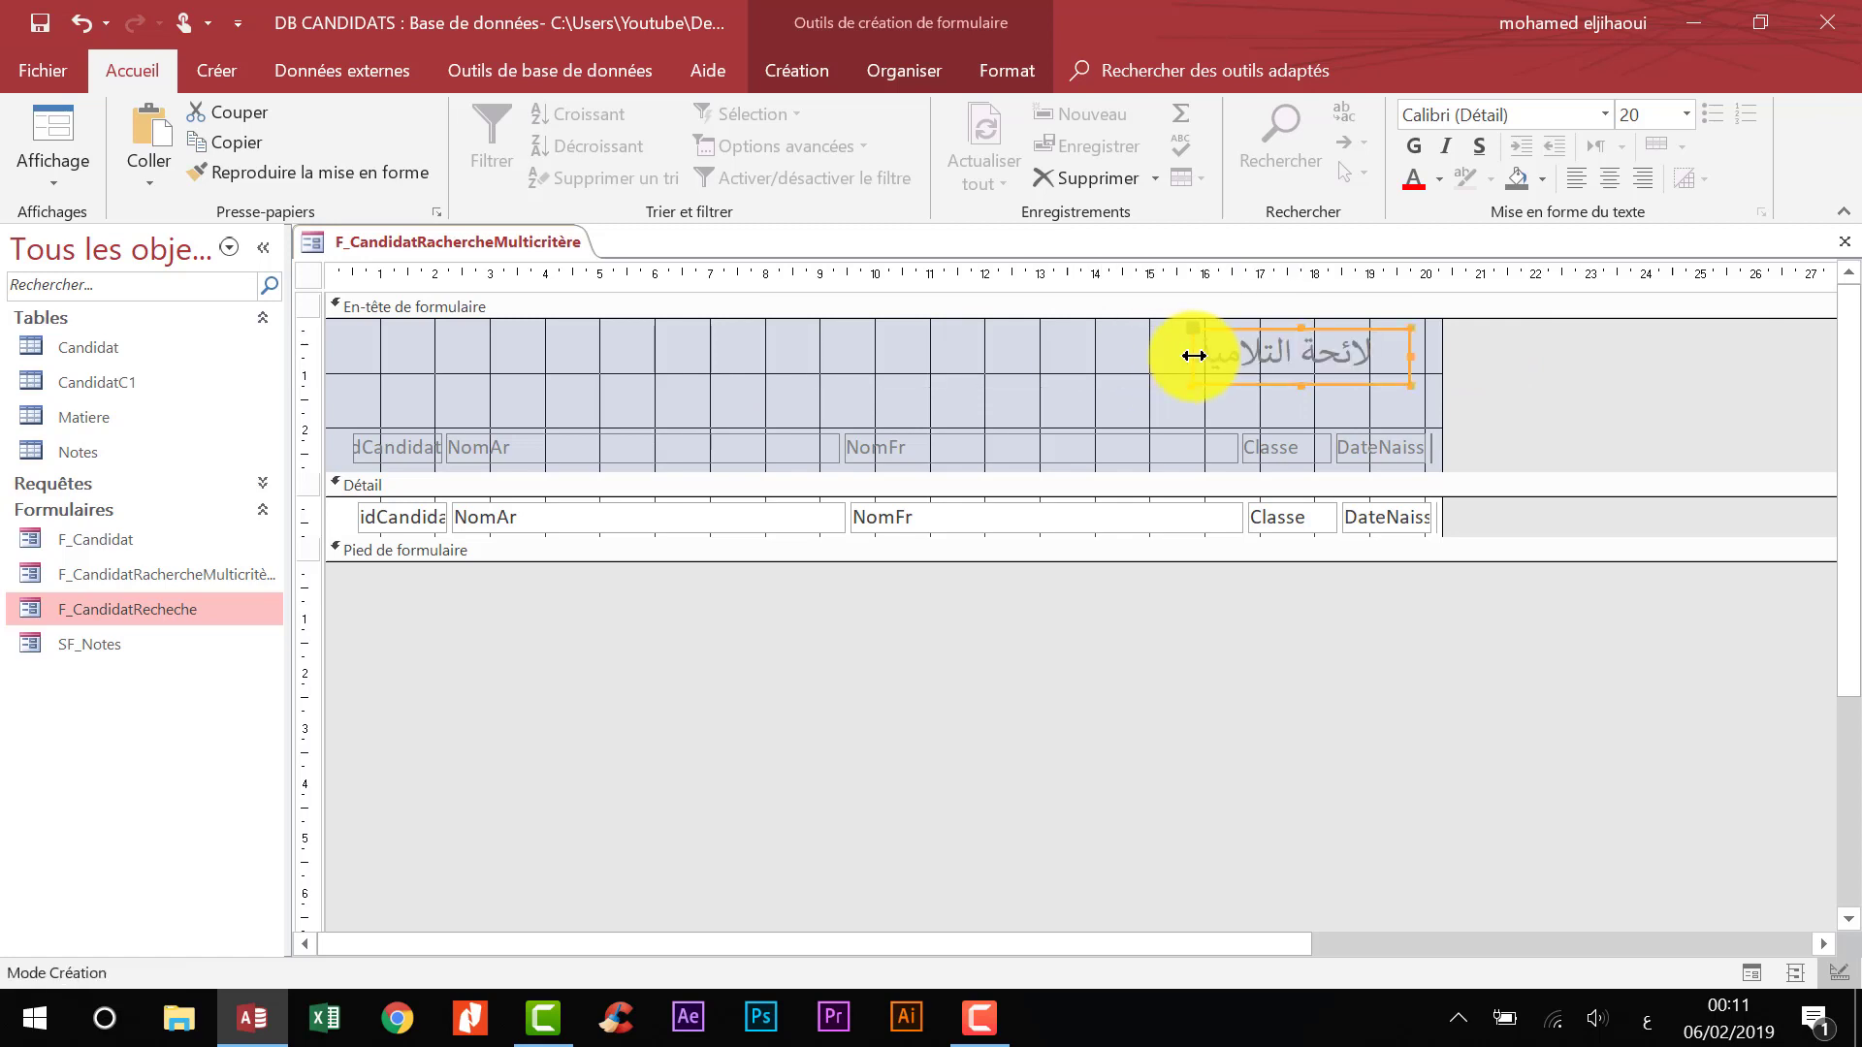
pyautogui.click(1416, 179)
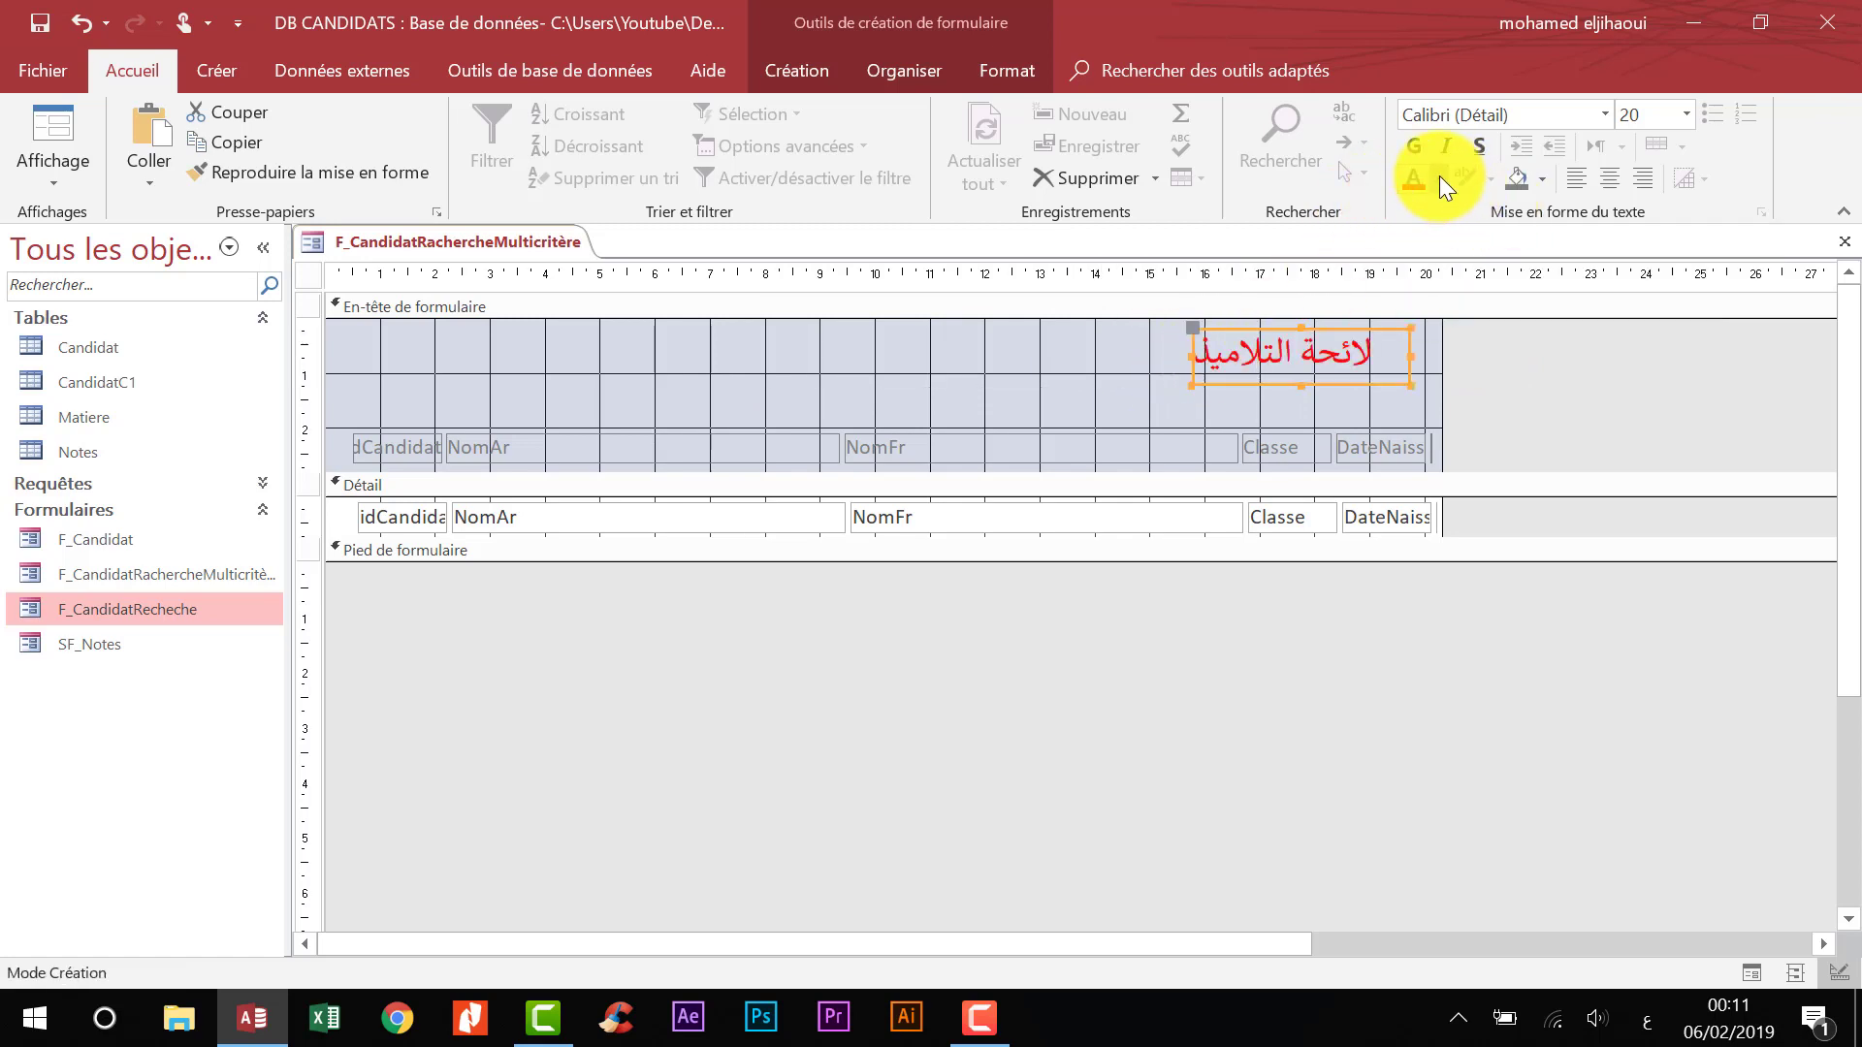
# - Give the title label right-aligned text at font size 16 and reduce its height to about 0.7 cm
pyautogui.click(1655, 117)
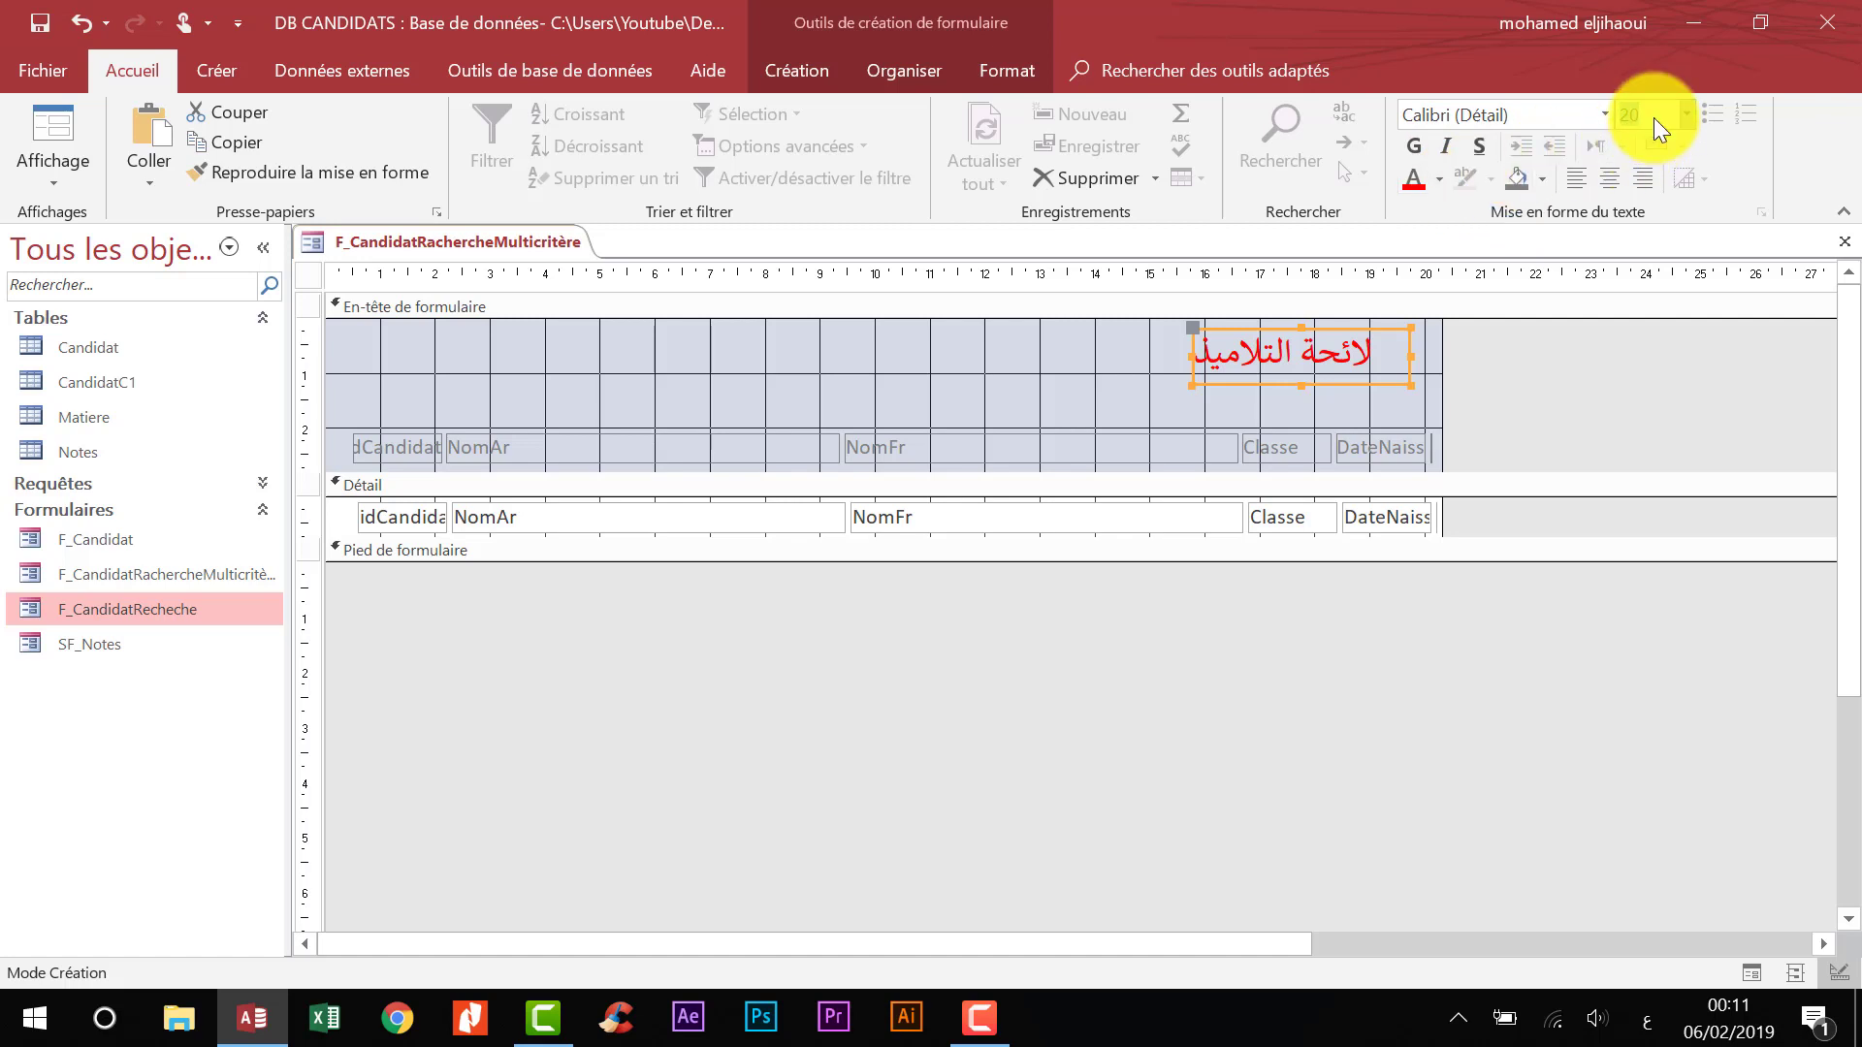
pyautogui.write('16')
pyautogui.press('Return')
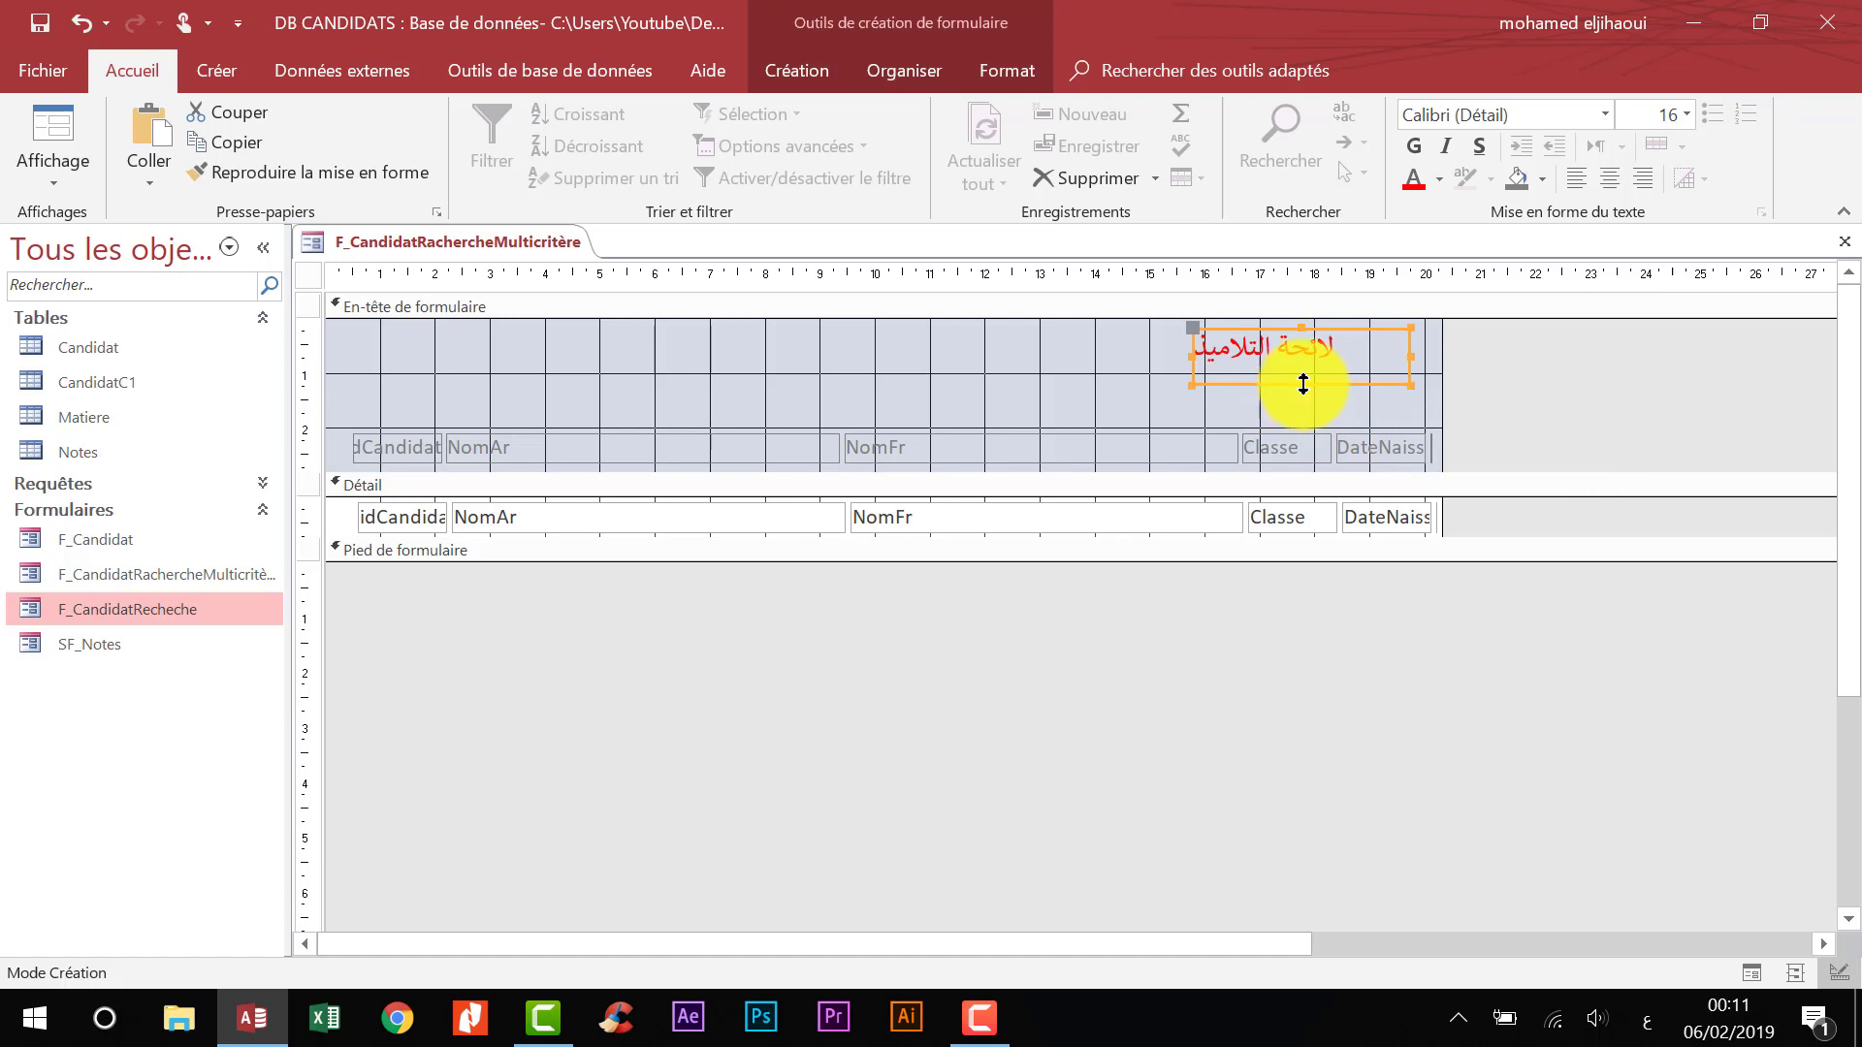
pyautogui.moveTo(1300, 385); pyautogui.dragTo(1301, 368)
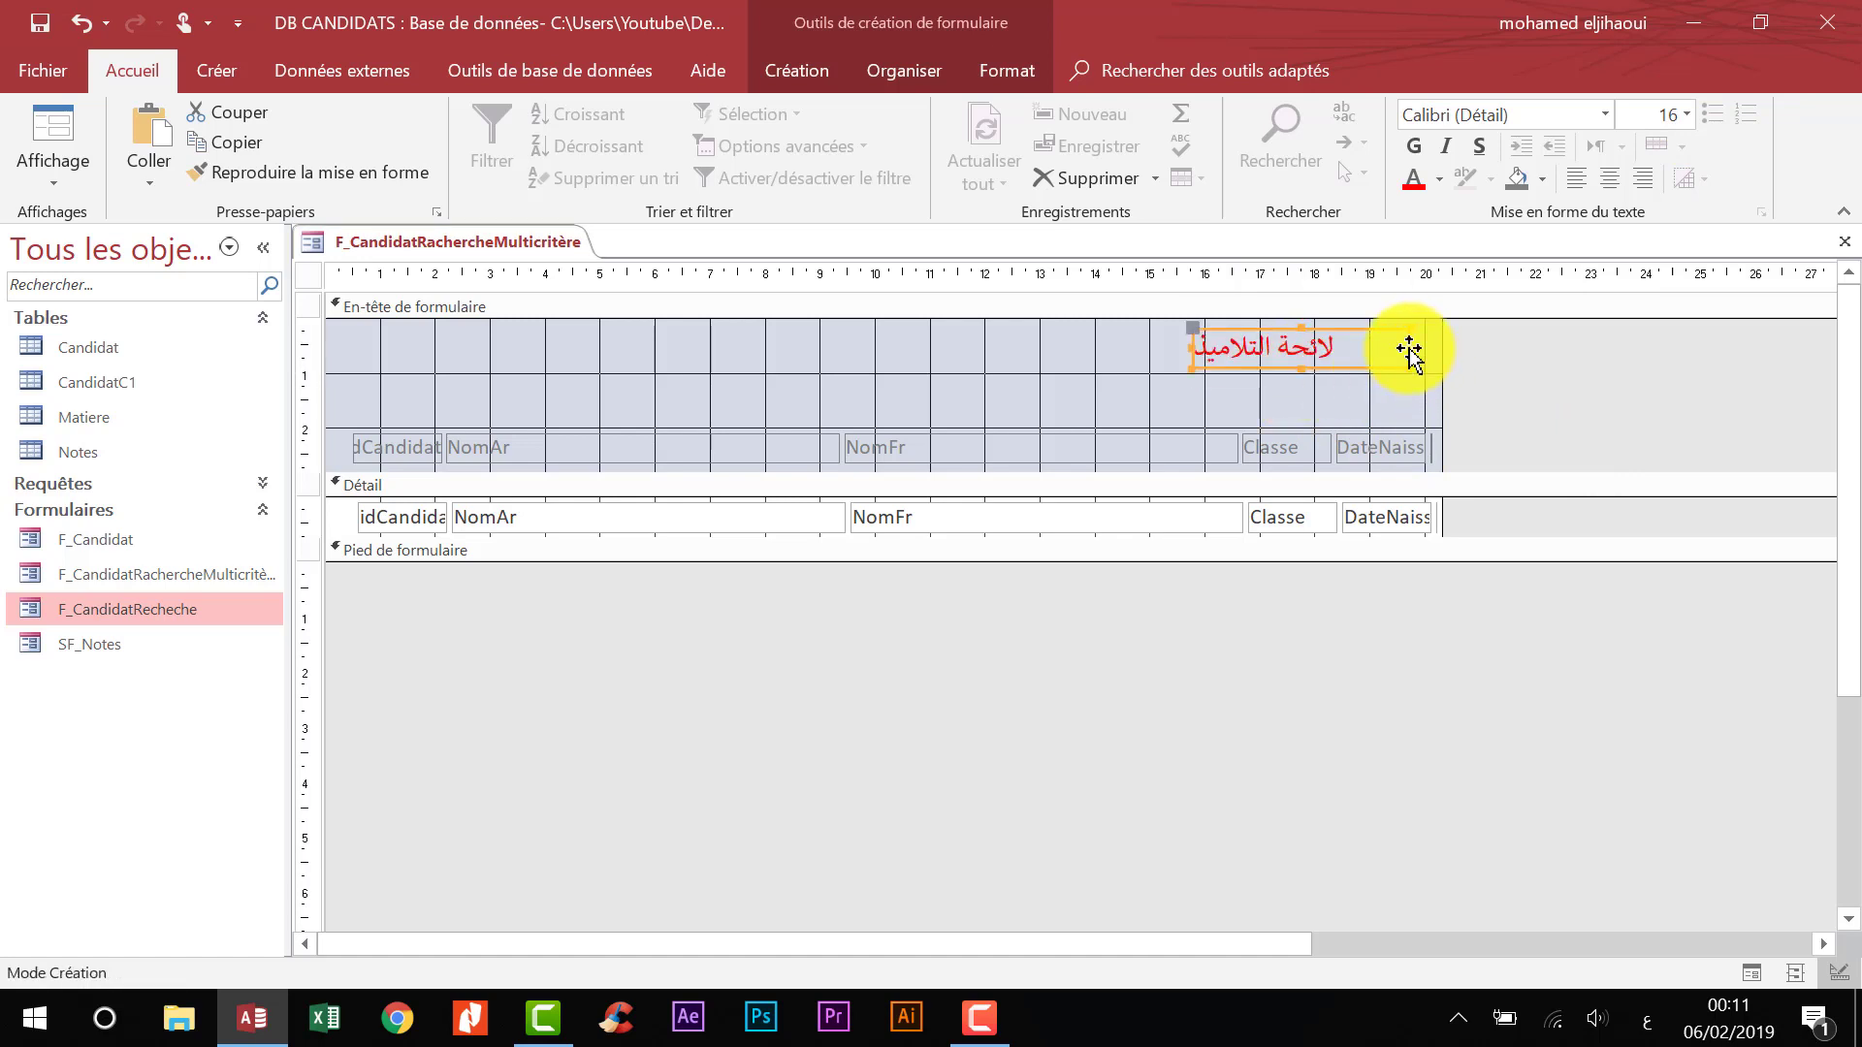
pyautogui.click(1632, 178)
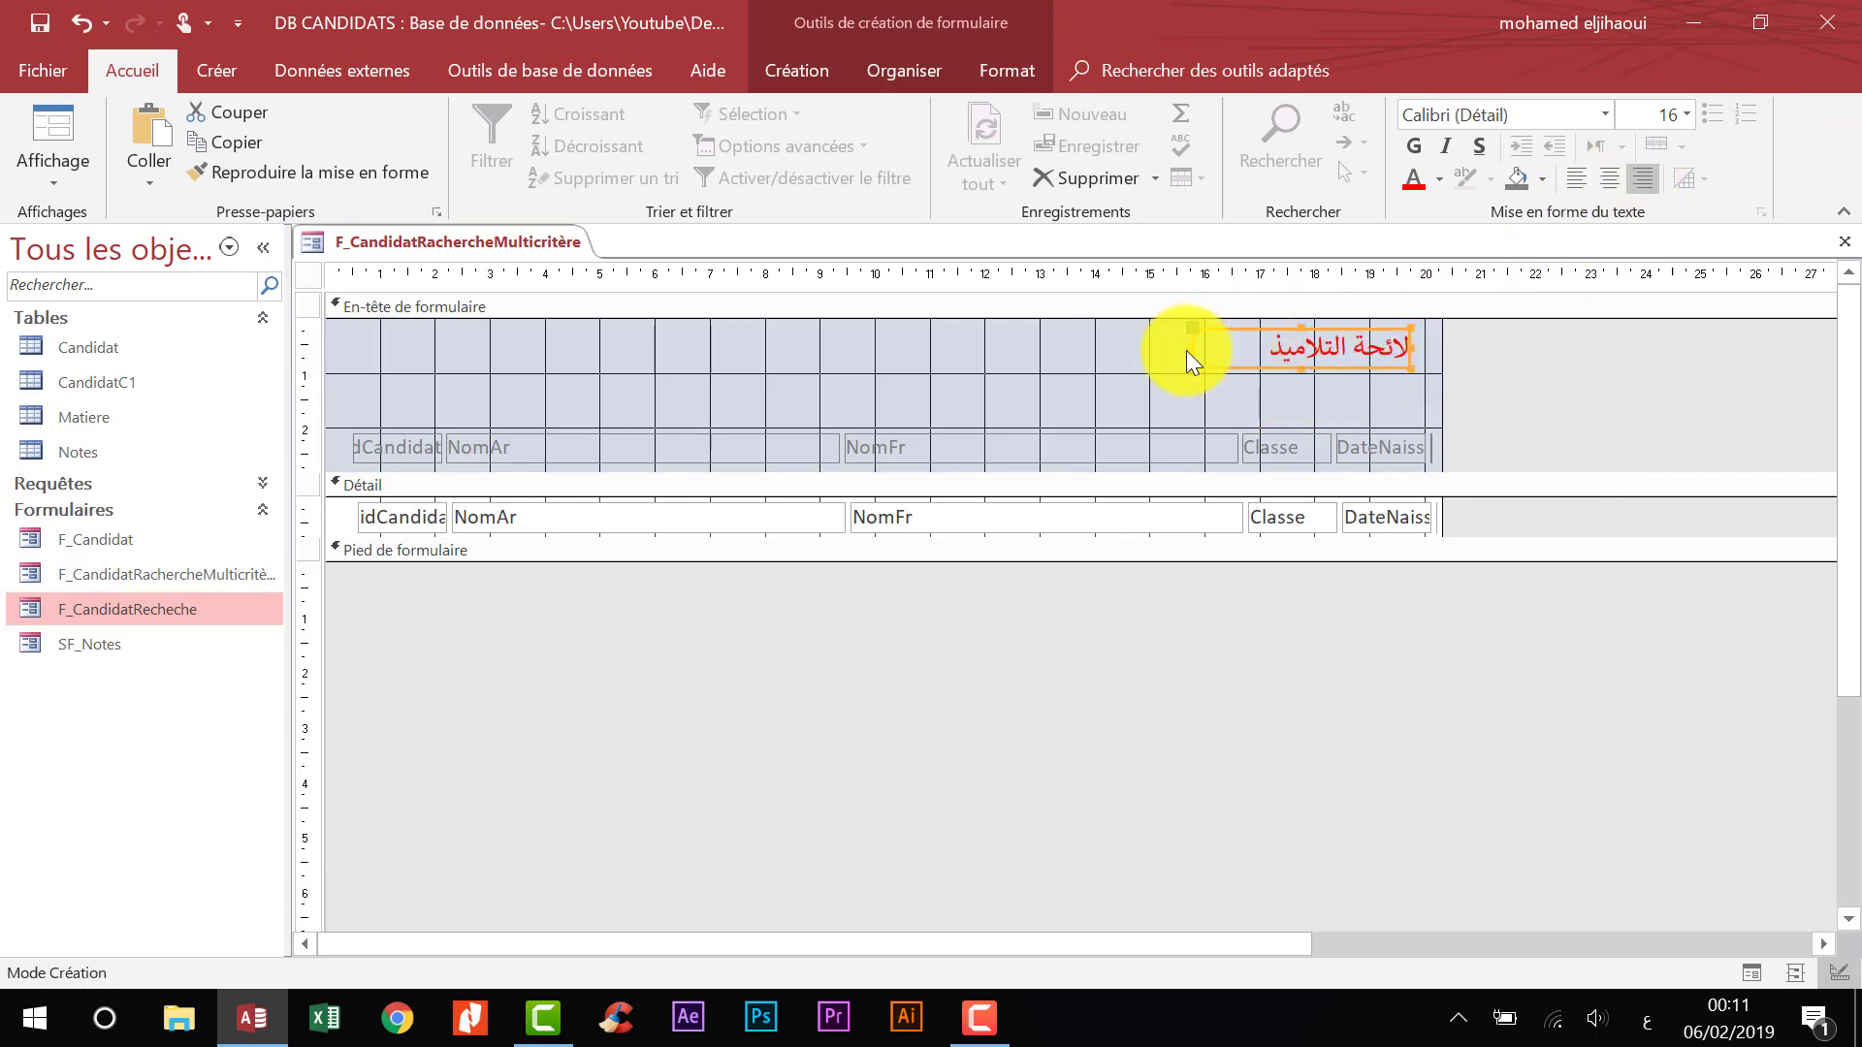
# - Narrow the title label to about 3 cm from its left side and shift it about 0.5 cm to the left
pyautogui.moveTo(1190, 345); pyautogui.dragTo(1242, 345)
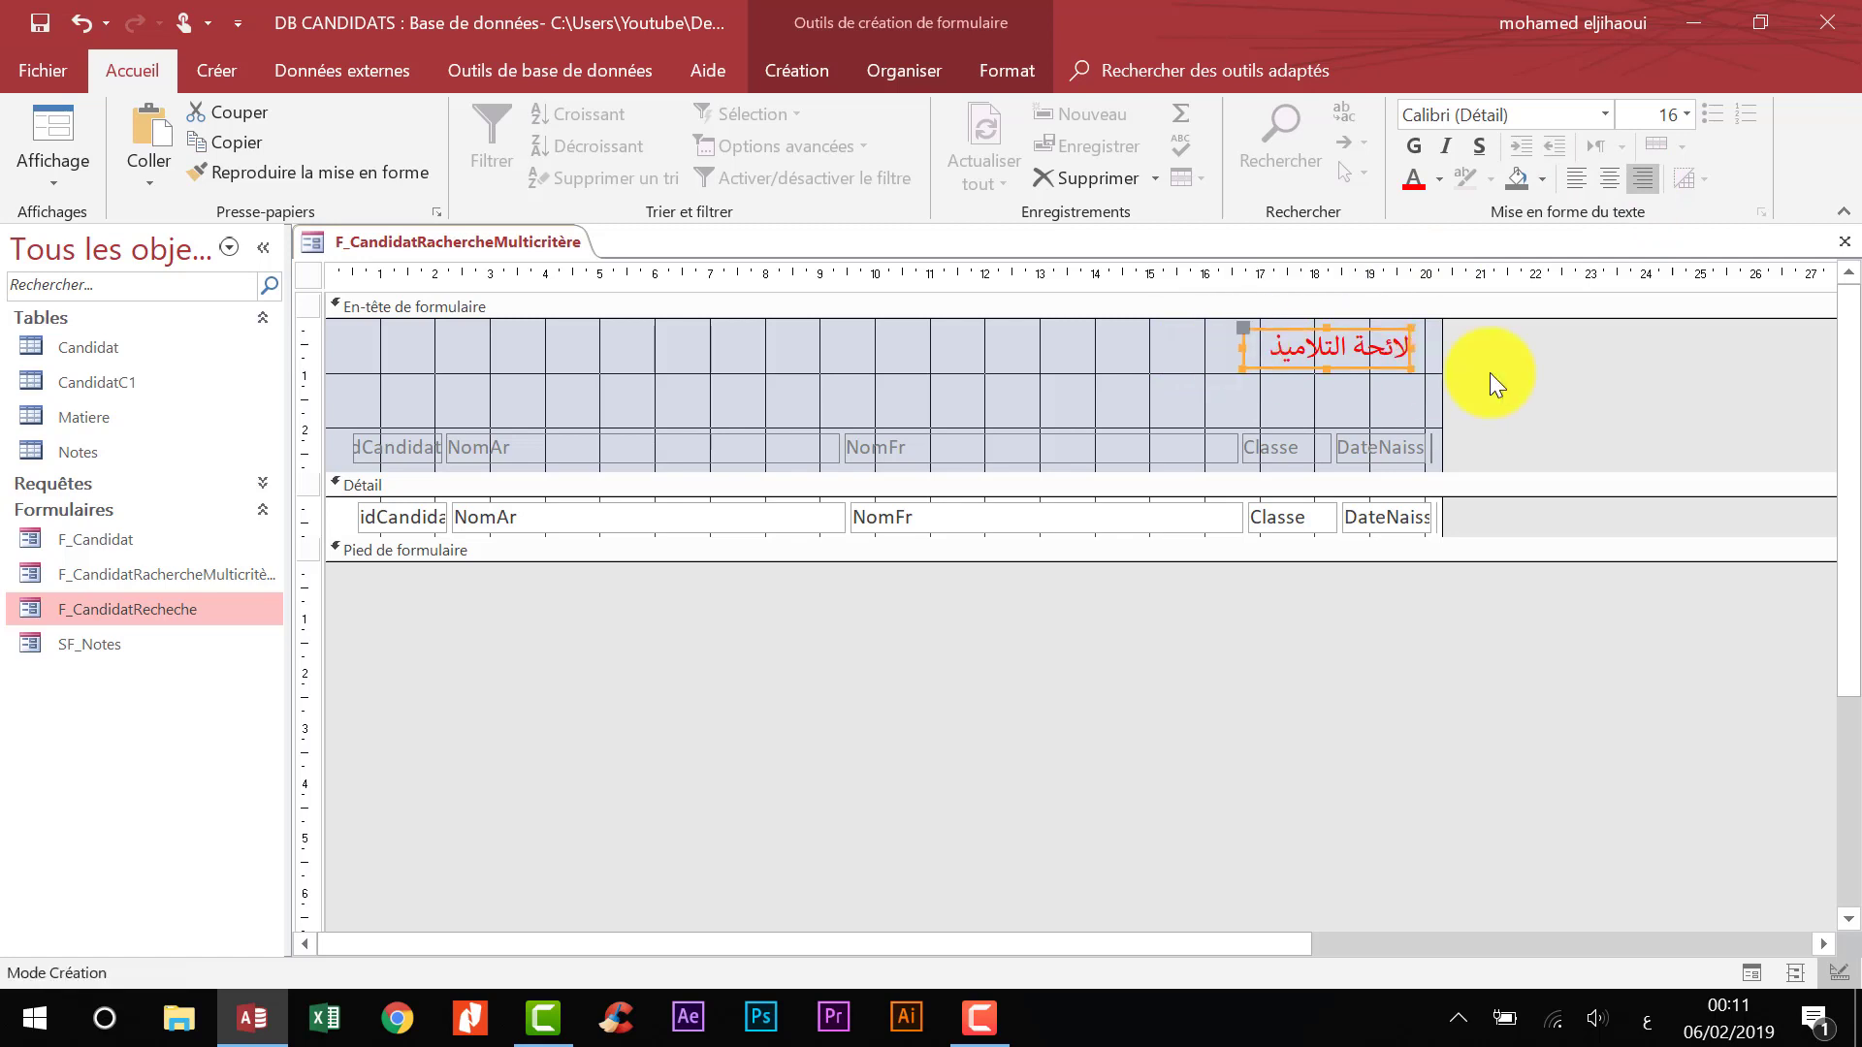
pyautogui.moveTo(1351, 367); pyautogui.dragTo(1324, 366)
pyautogui.click(1398, 386)
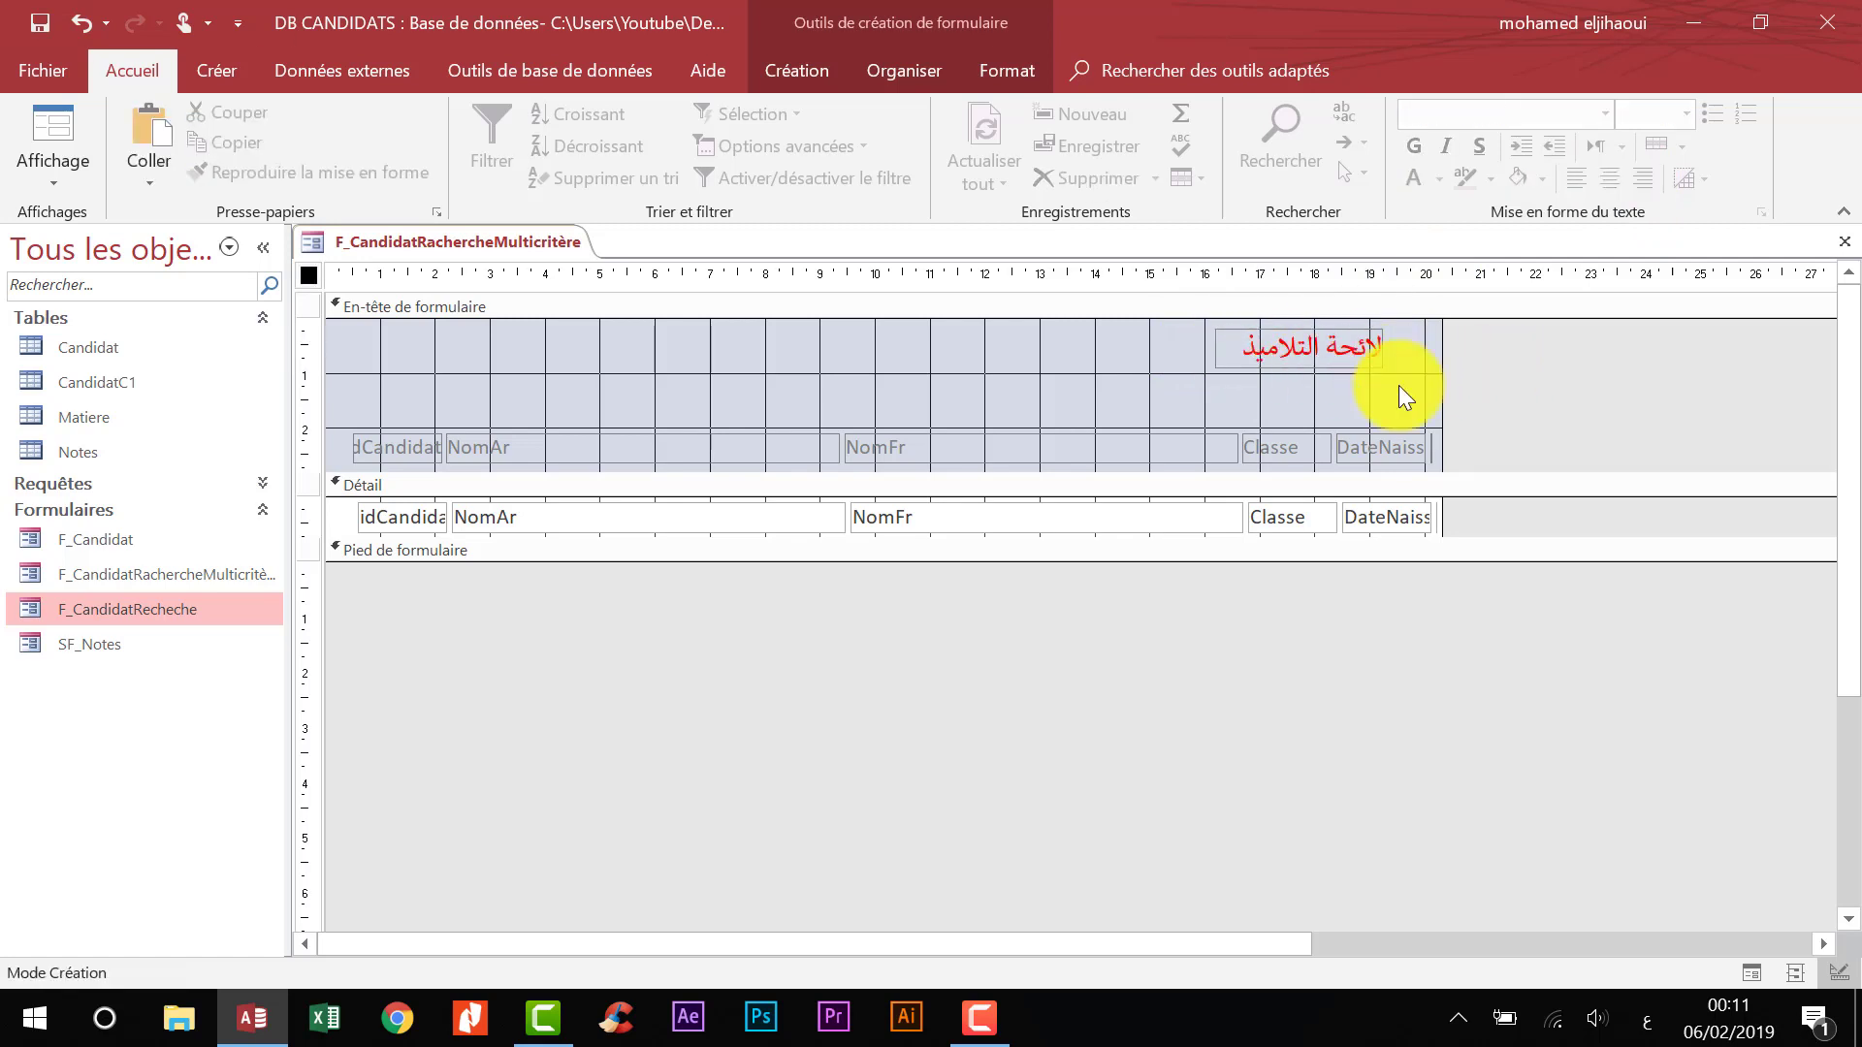
# - Open the F_CandidatRecheche form to examine the icons used in its header
pyautogui.click(404, 1010)
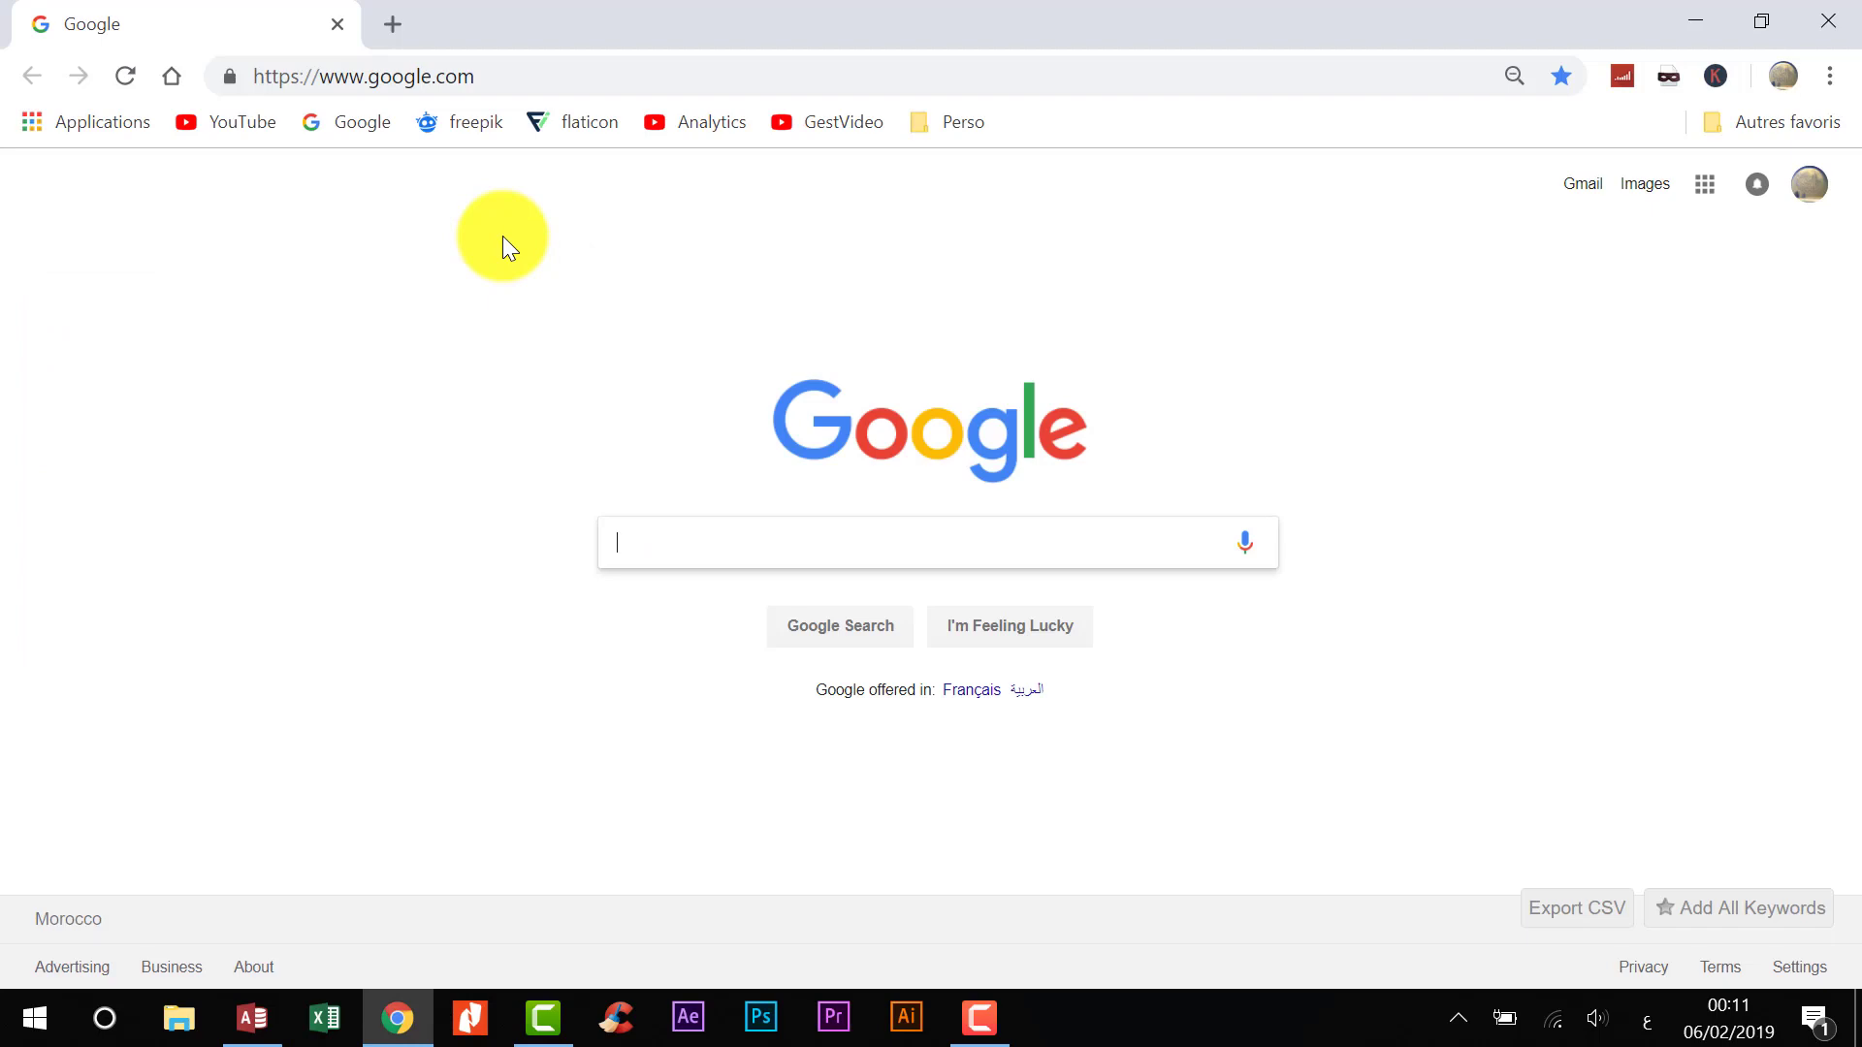
pyautogui.click(252, 1018)
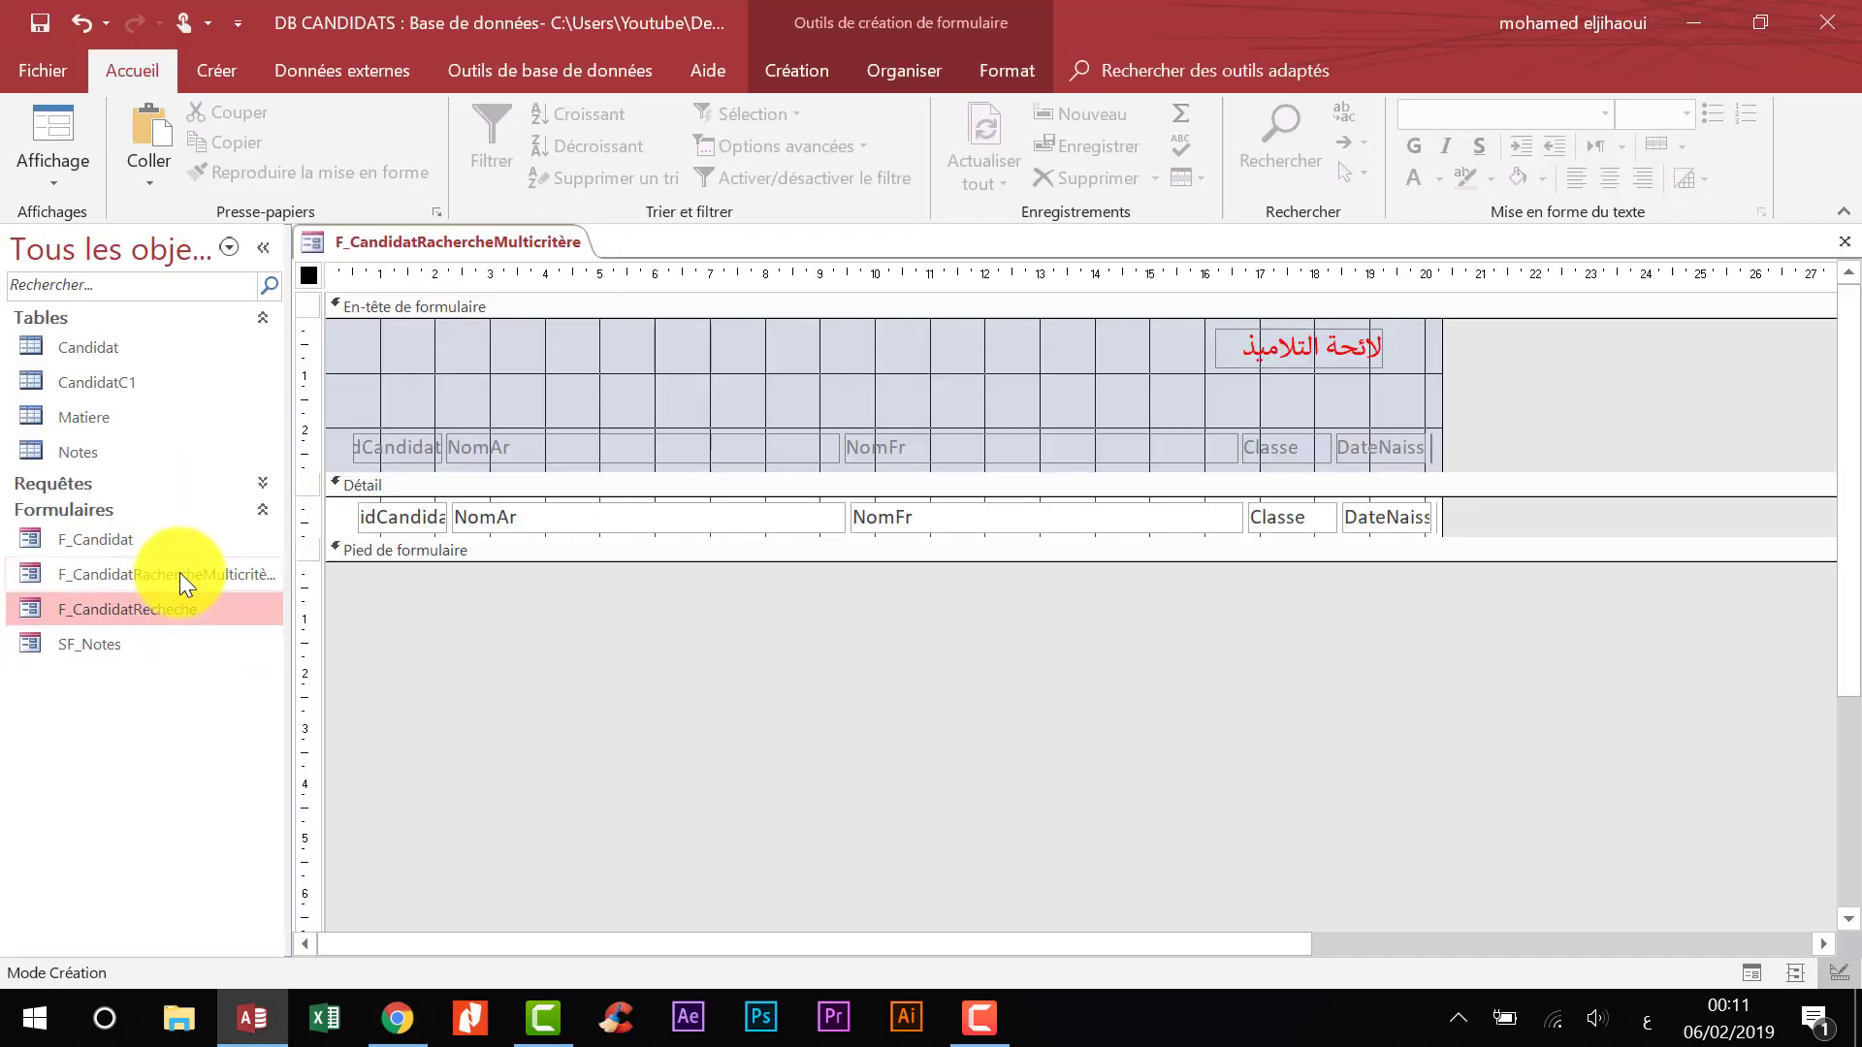
pyautogui.doubleClick(138, 608)
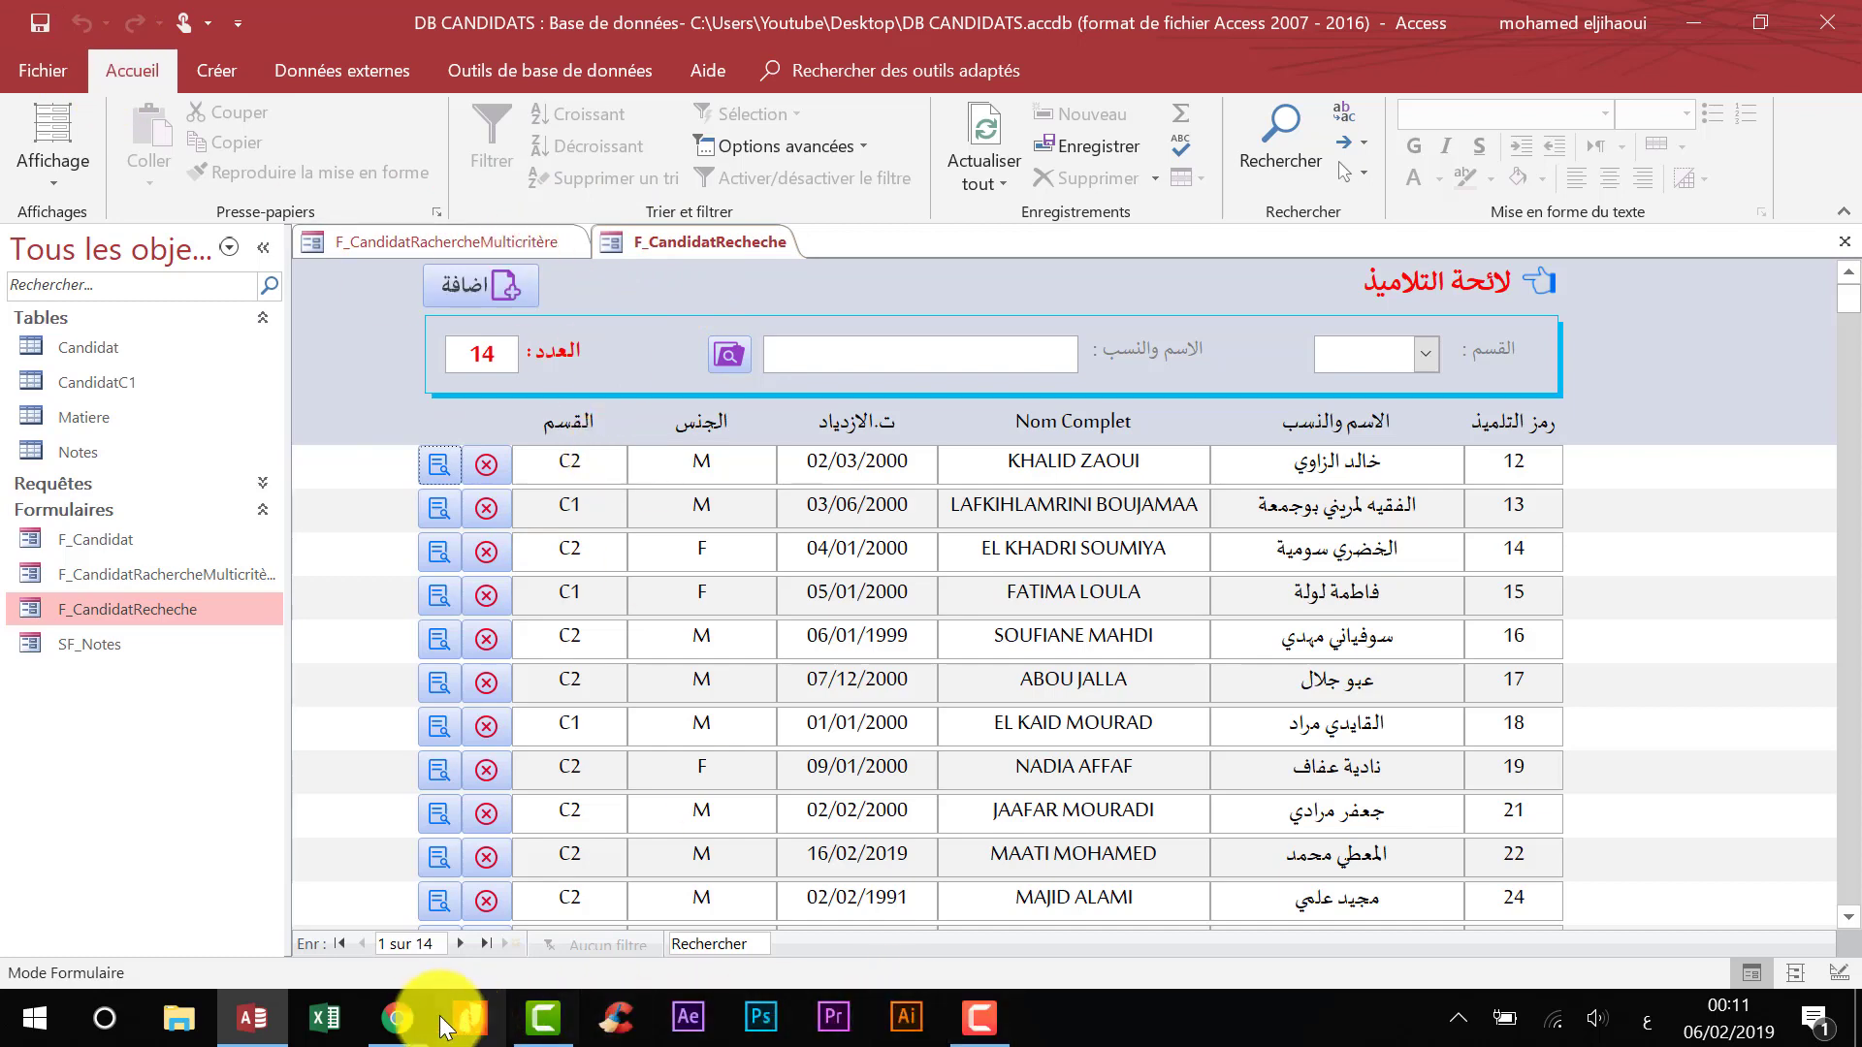
# - Switch to Chrome, open the freepik website and search it for "find"
pyautogui.click(396, 1017)
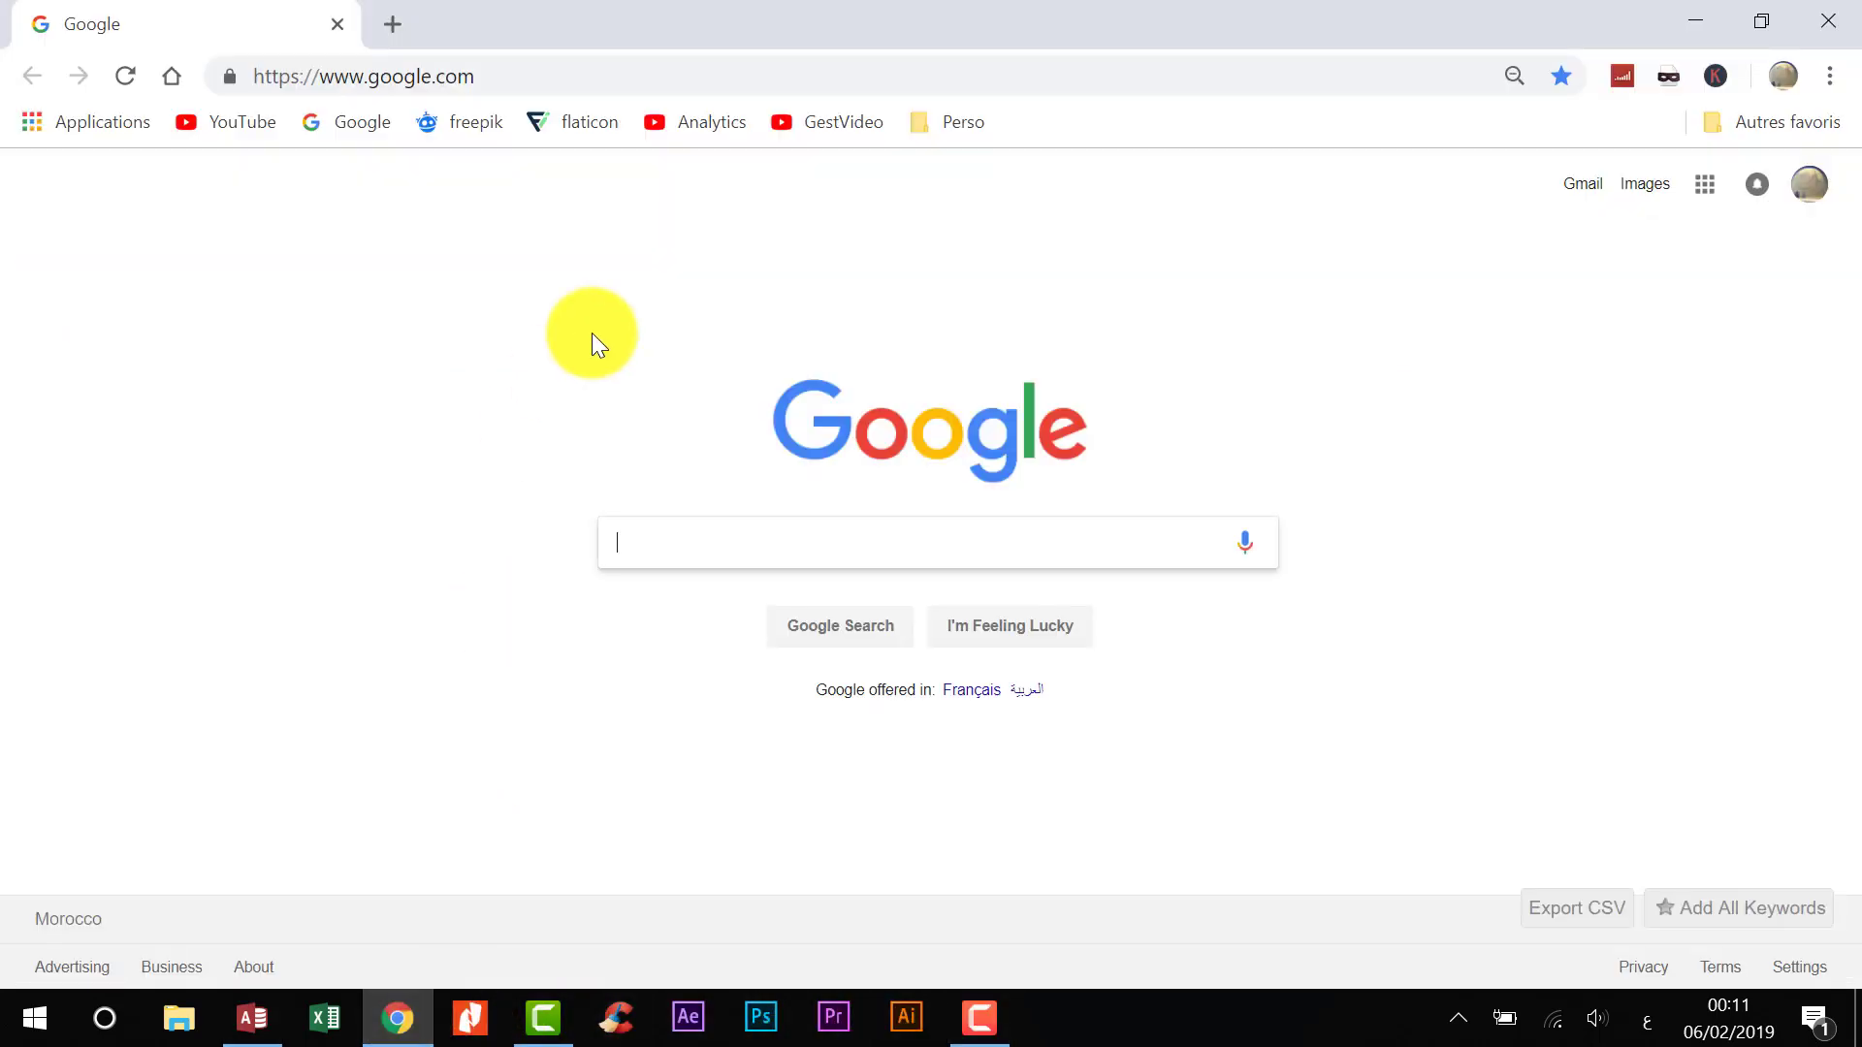
pyautogui.click(476, 124)
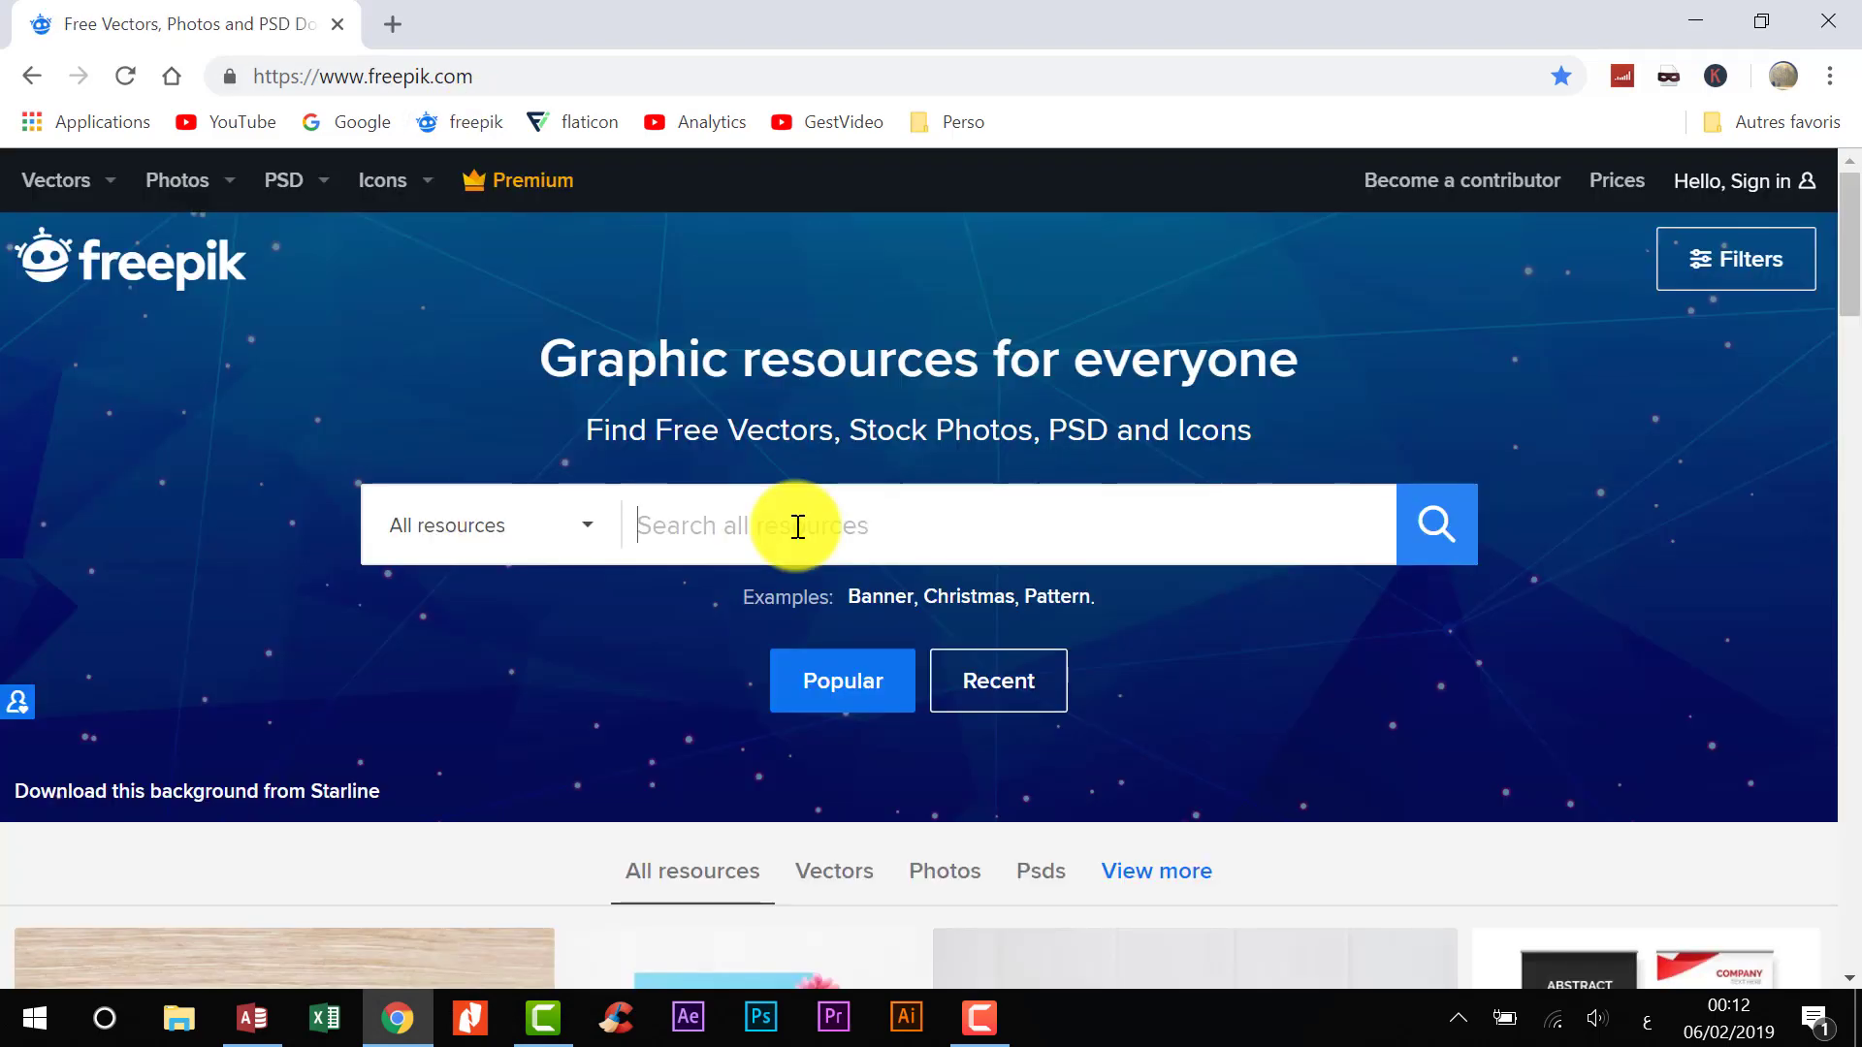
pyautogui.write('find')
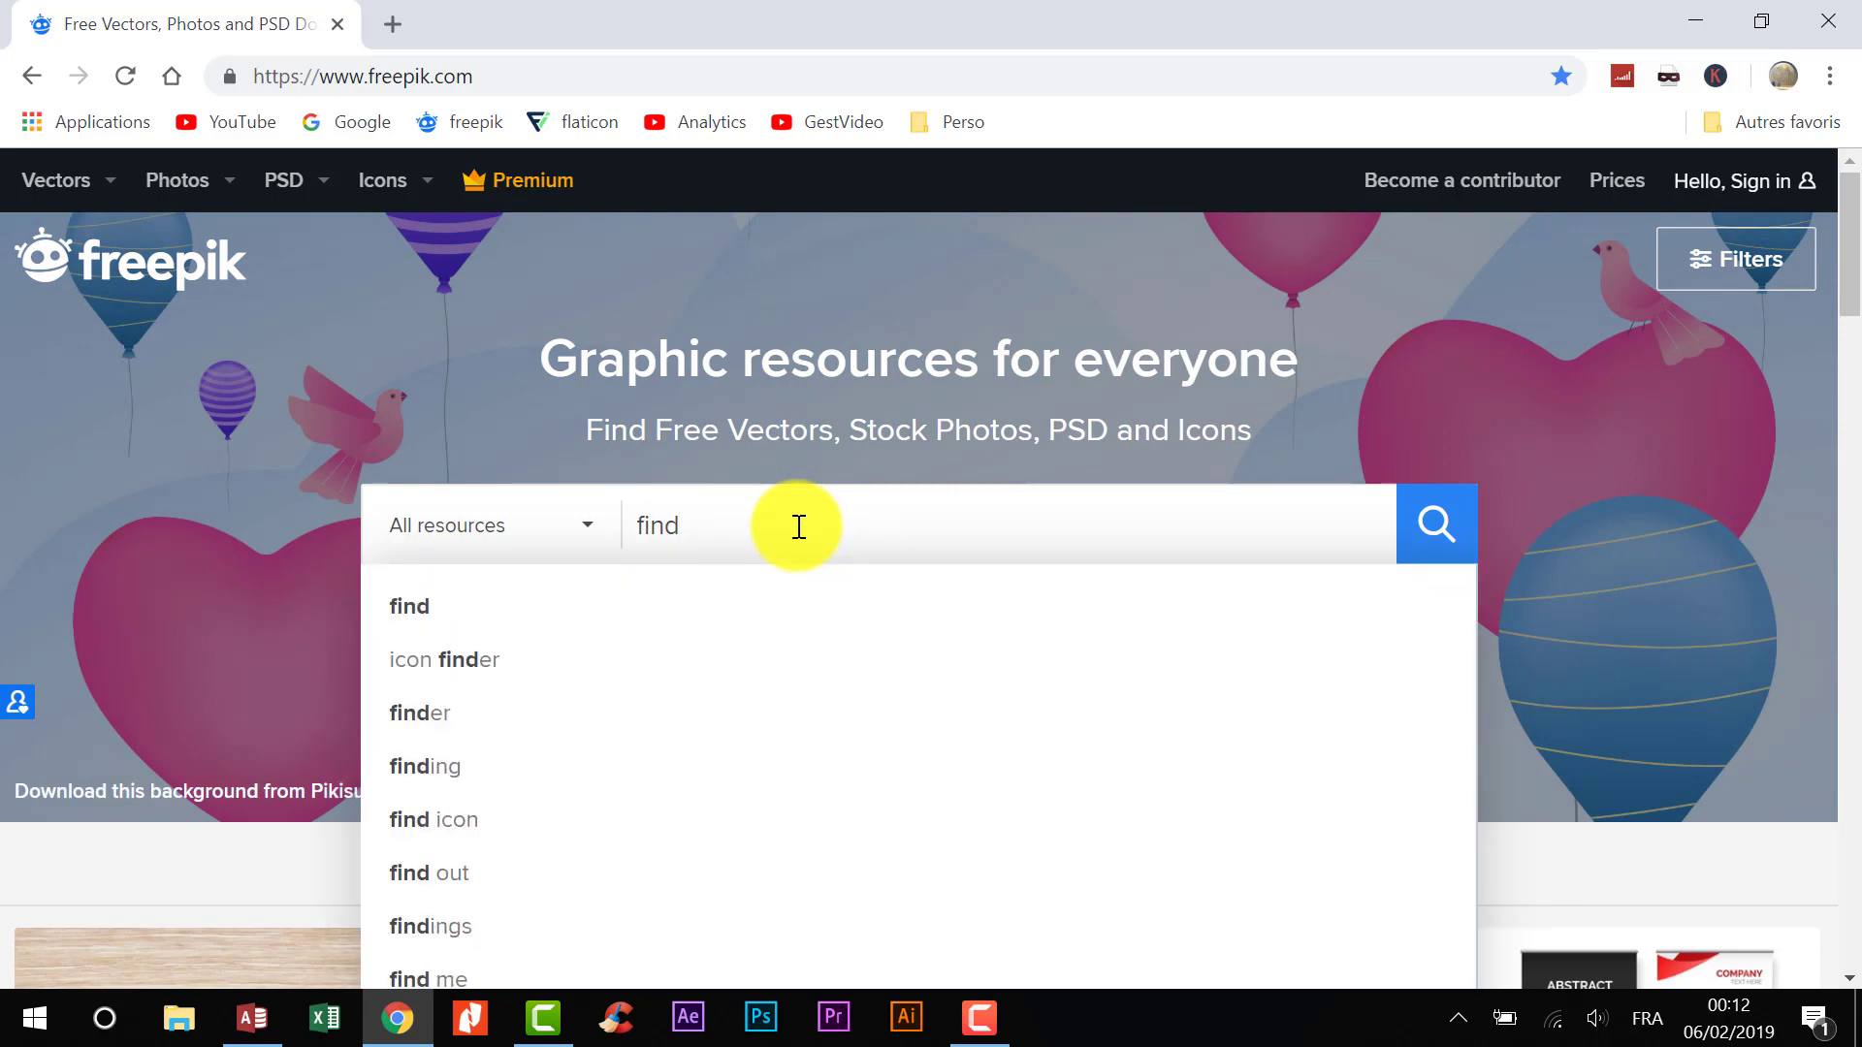
pyautogui.press('Return')
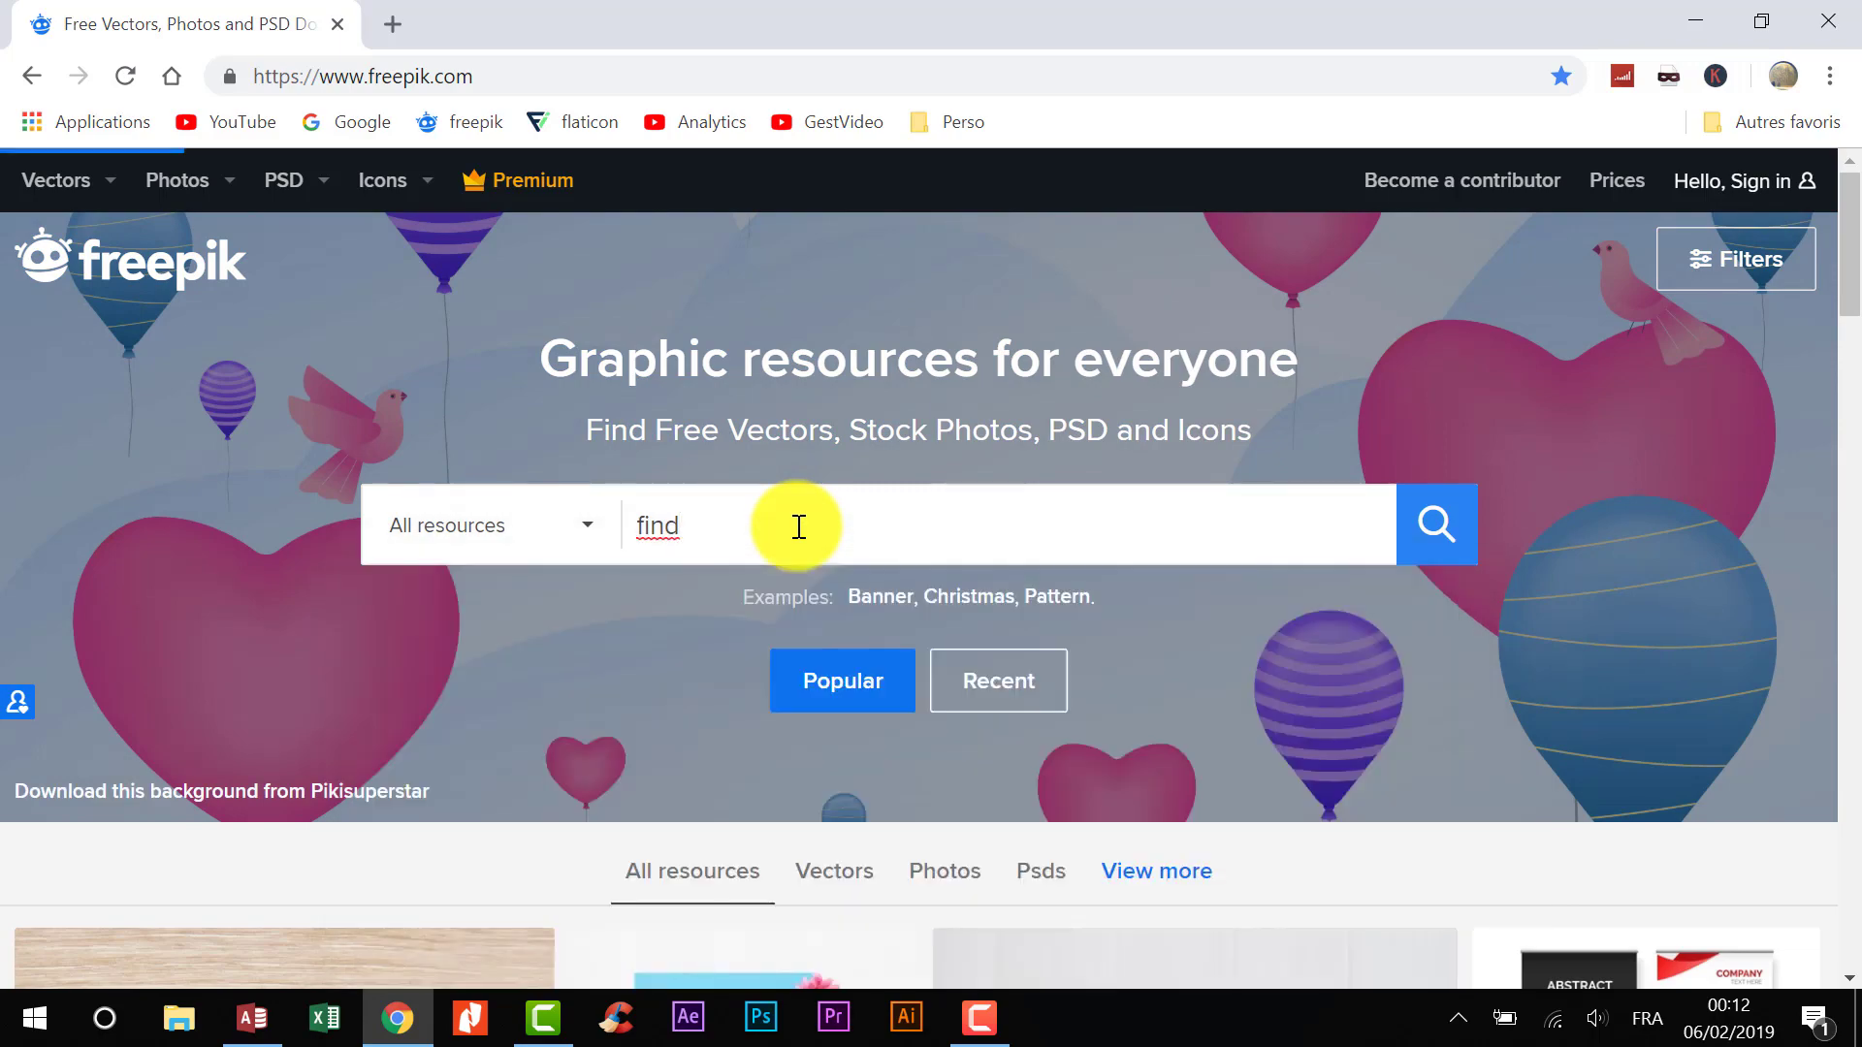
# - Restrict the freepik search for "find" to the Icons resource type
pyautogui.scroll(-3, 795, 525)
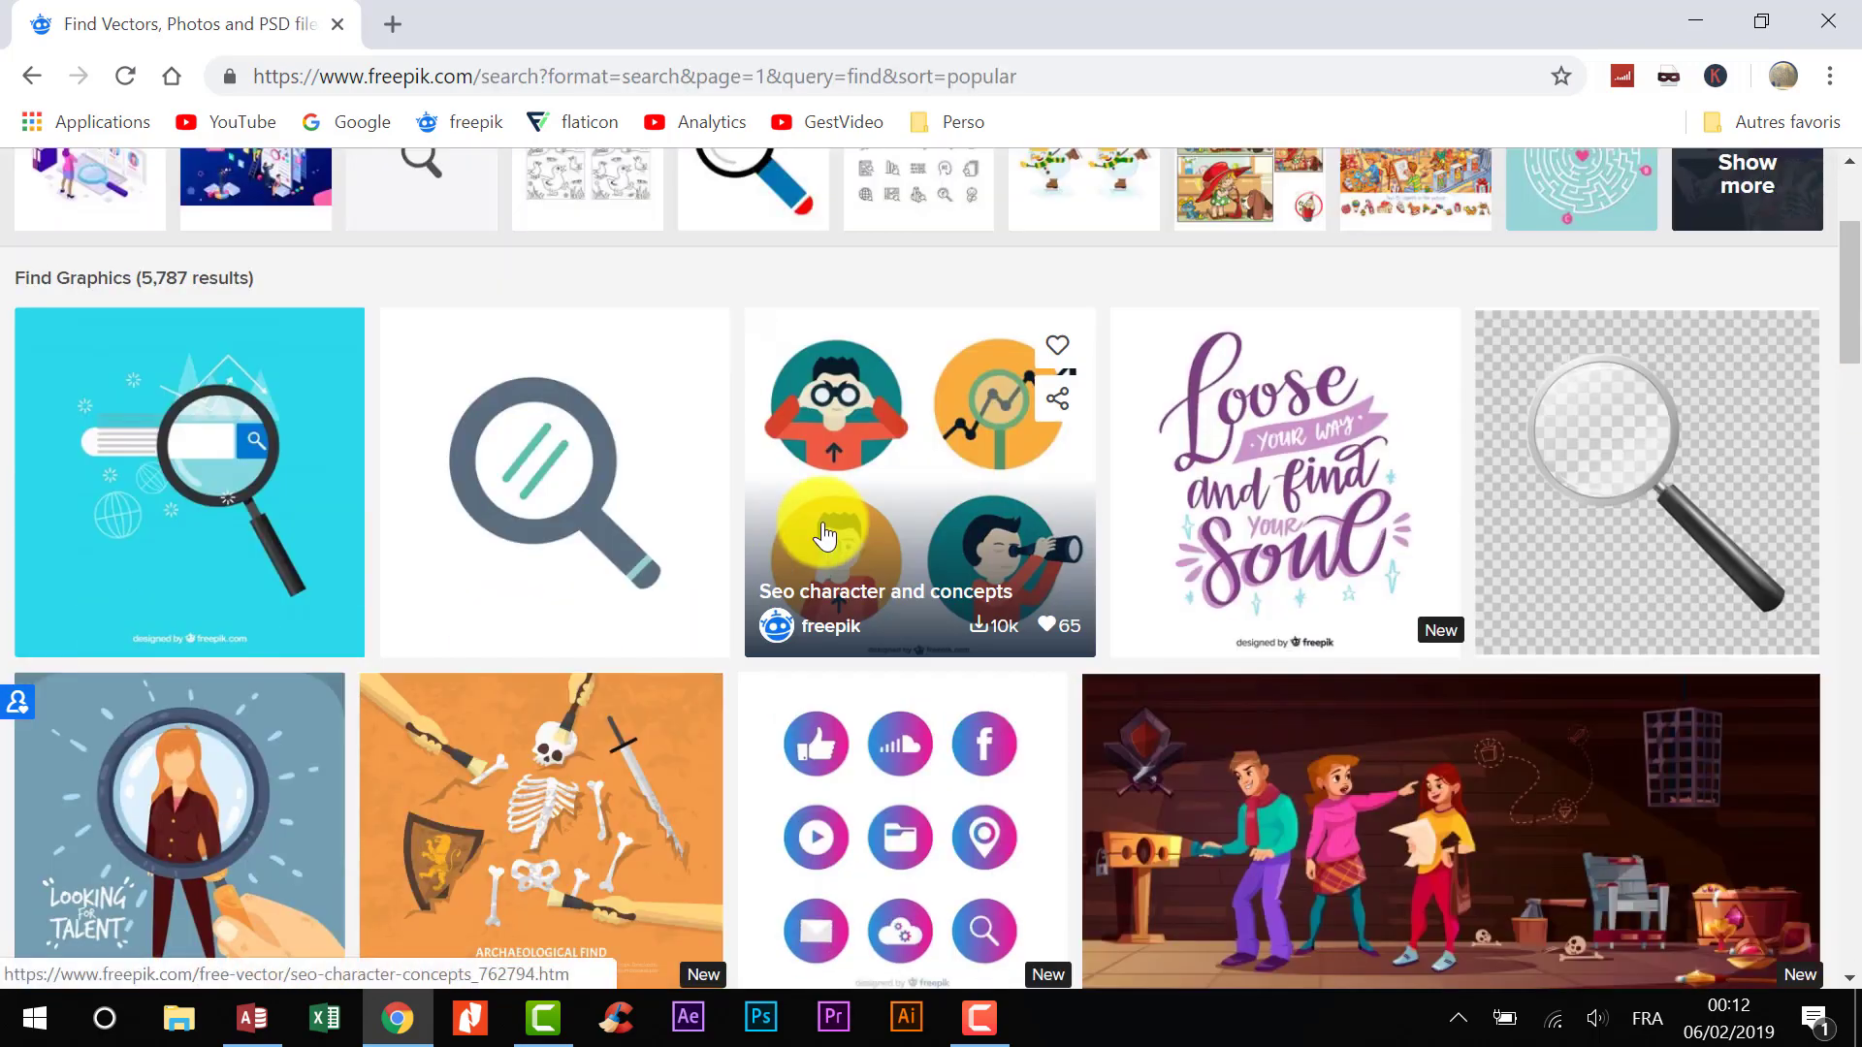
pyautogui.scroll(3, 795, 525)
pyautogui.click(490, 263)
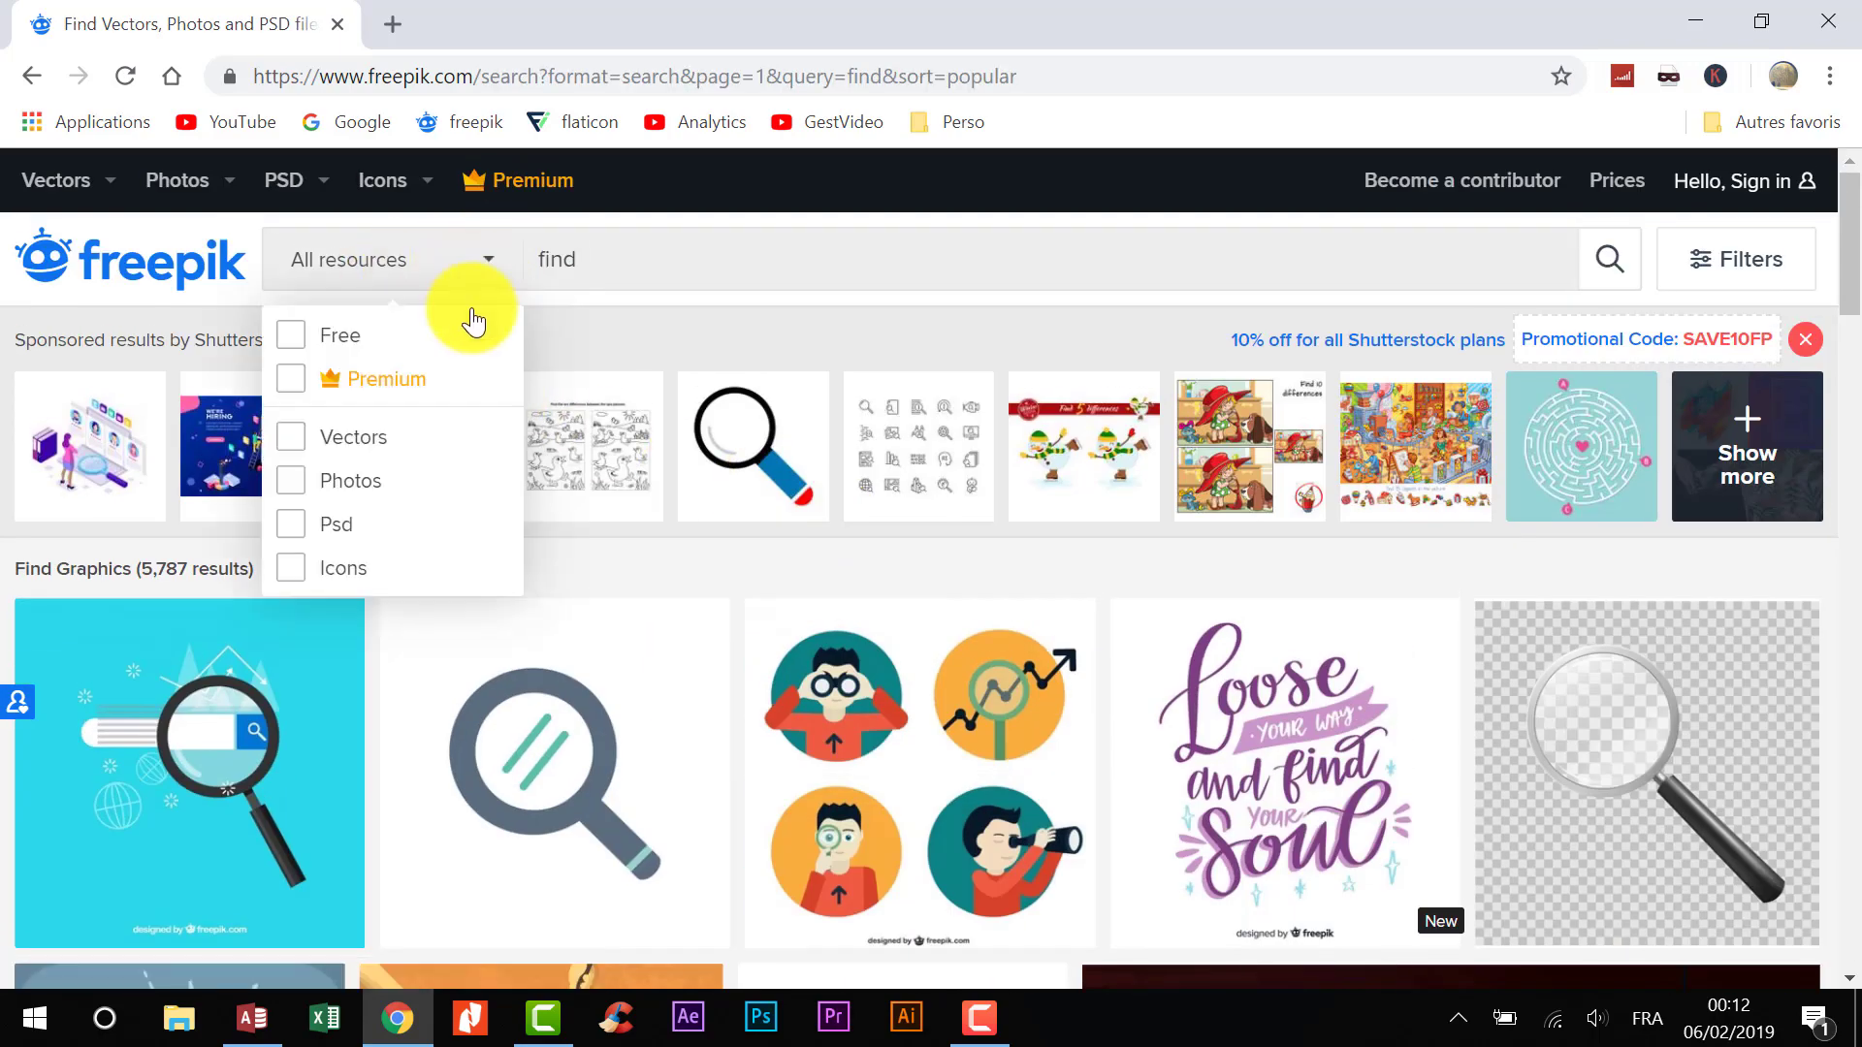
pyautogui.click(361, 567)
pyautogui.click(1614, 262)
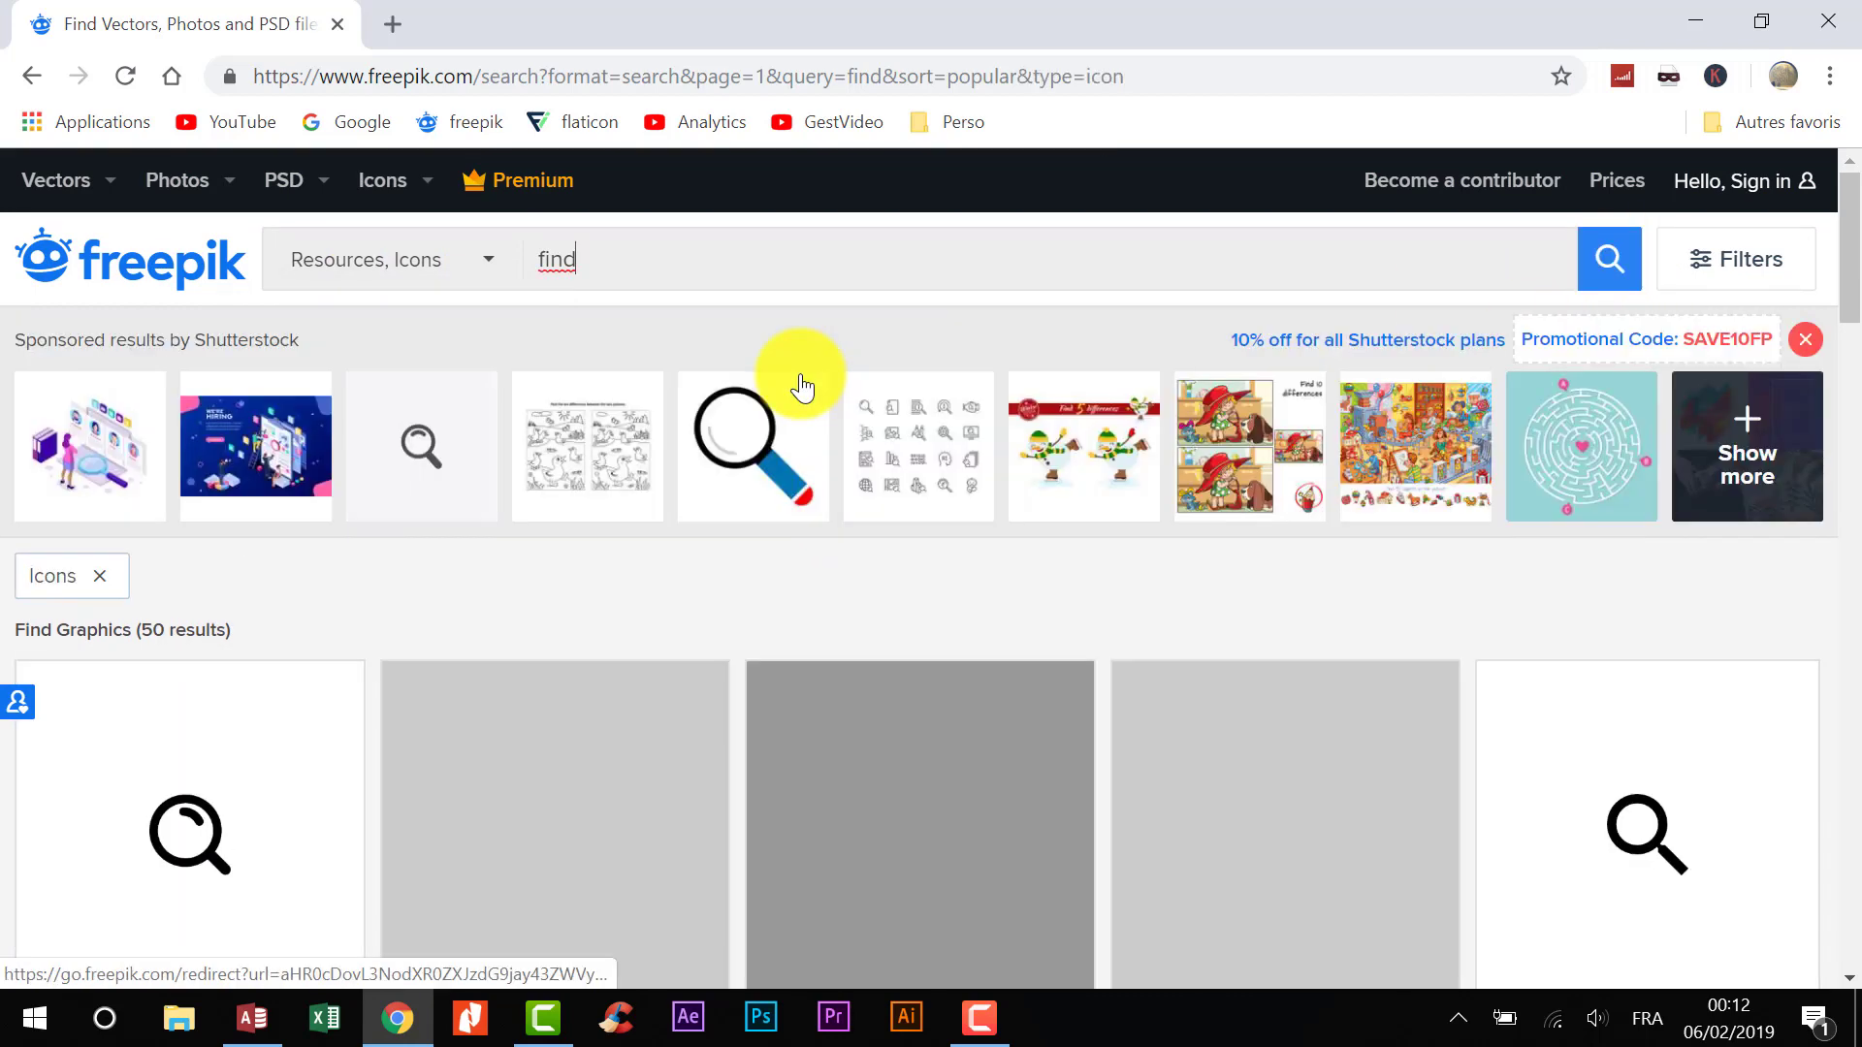
# - Open the dark magnifying glass outline icon and go to its external download page on Flaticon
pyautogui.scroll(-5, 800, 385)
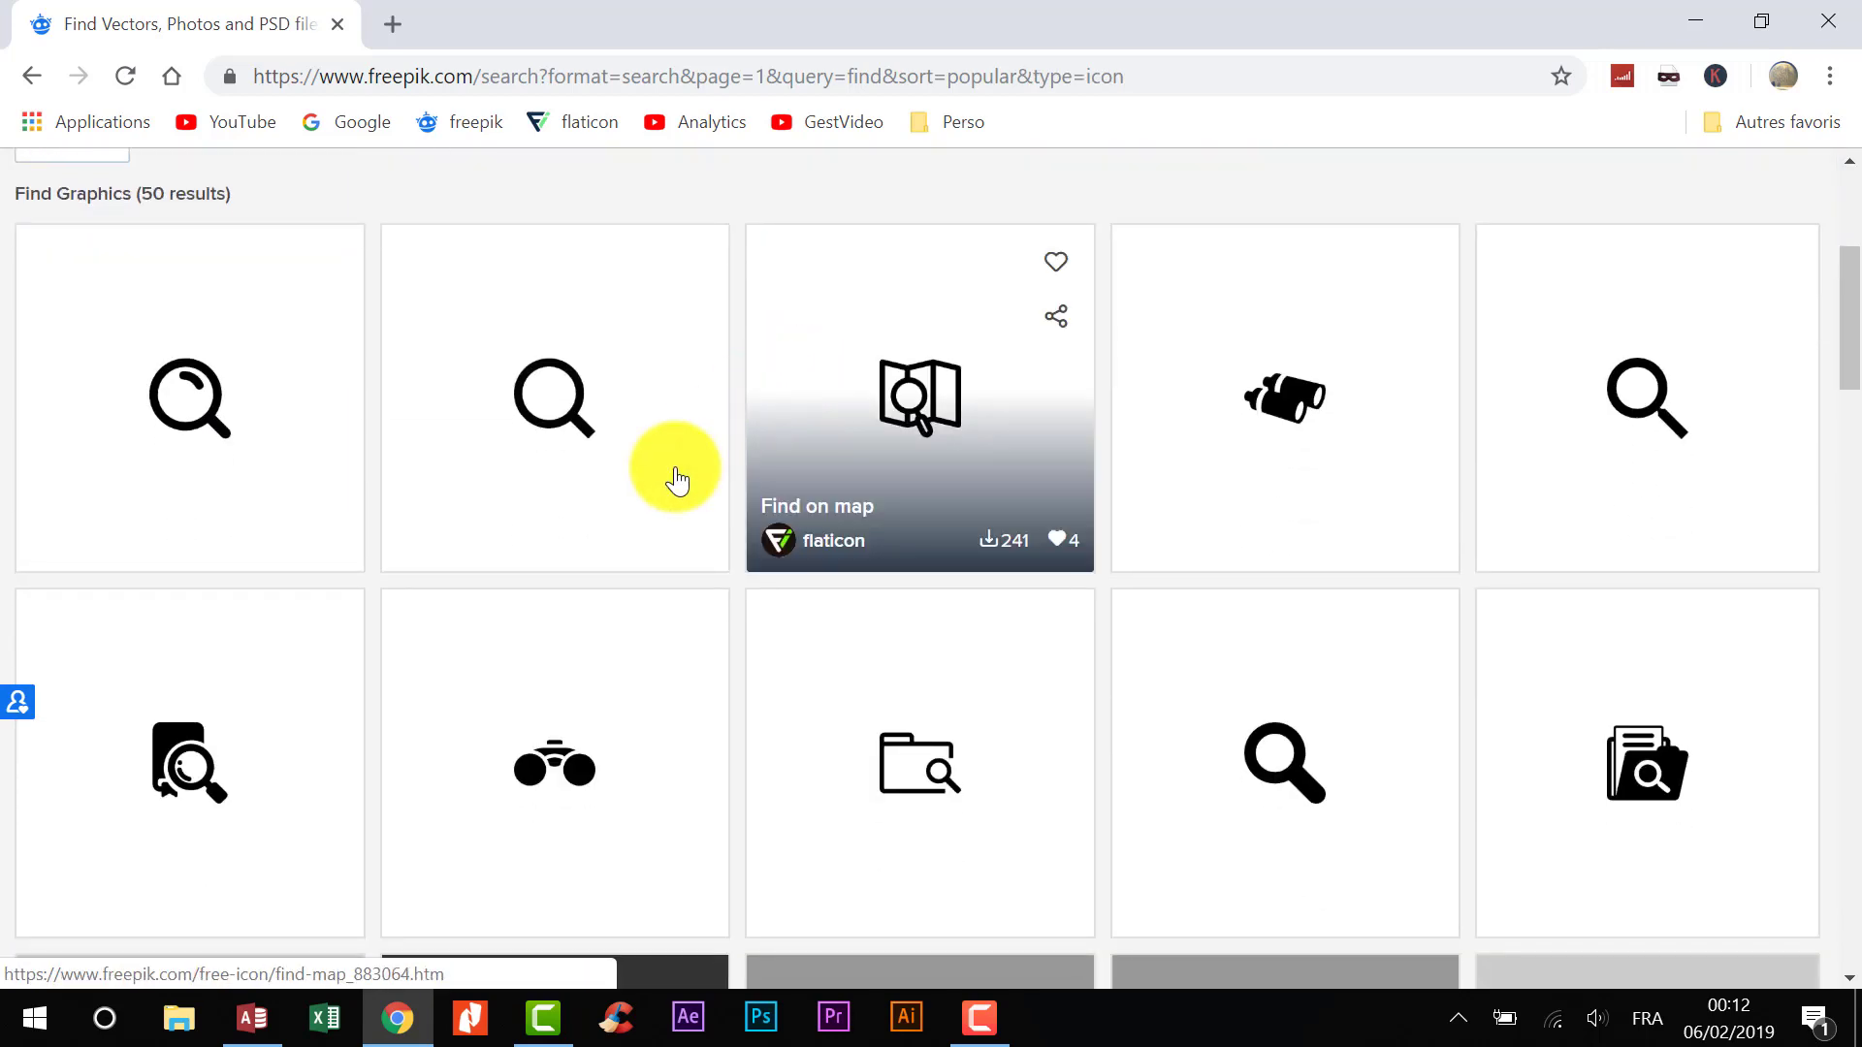
pyautogui.click(206, 388)
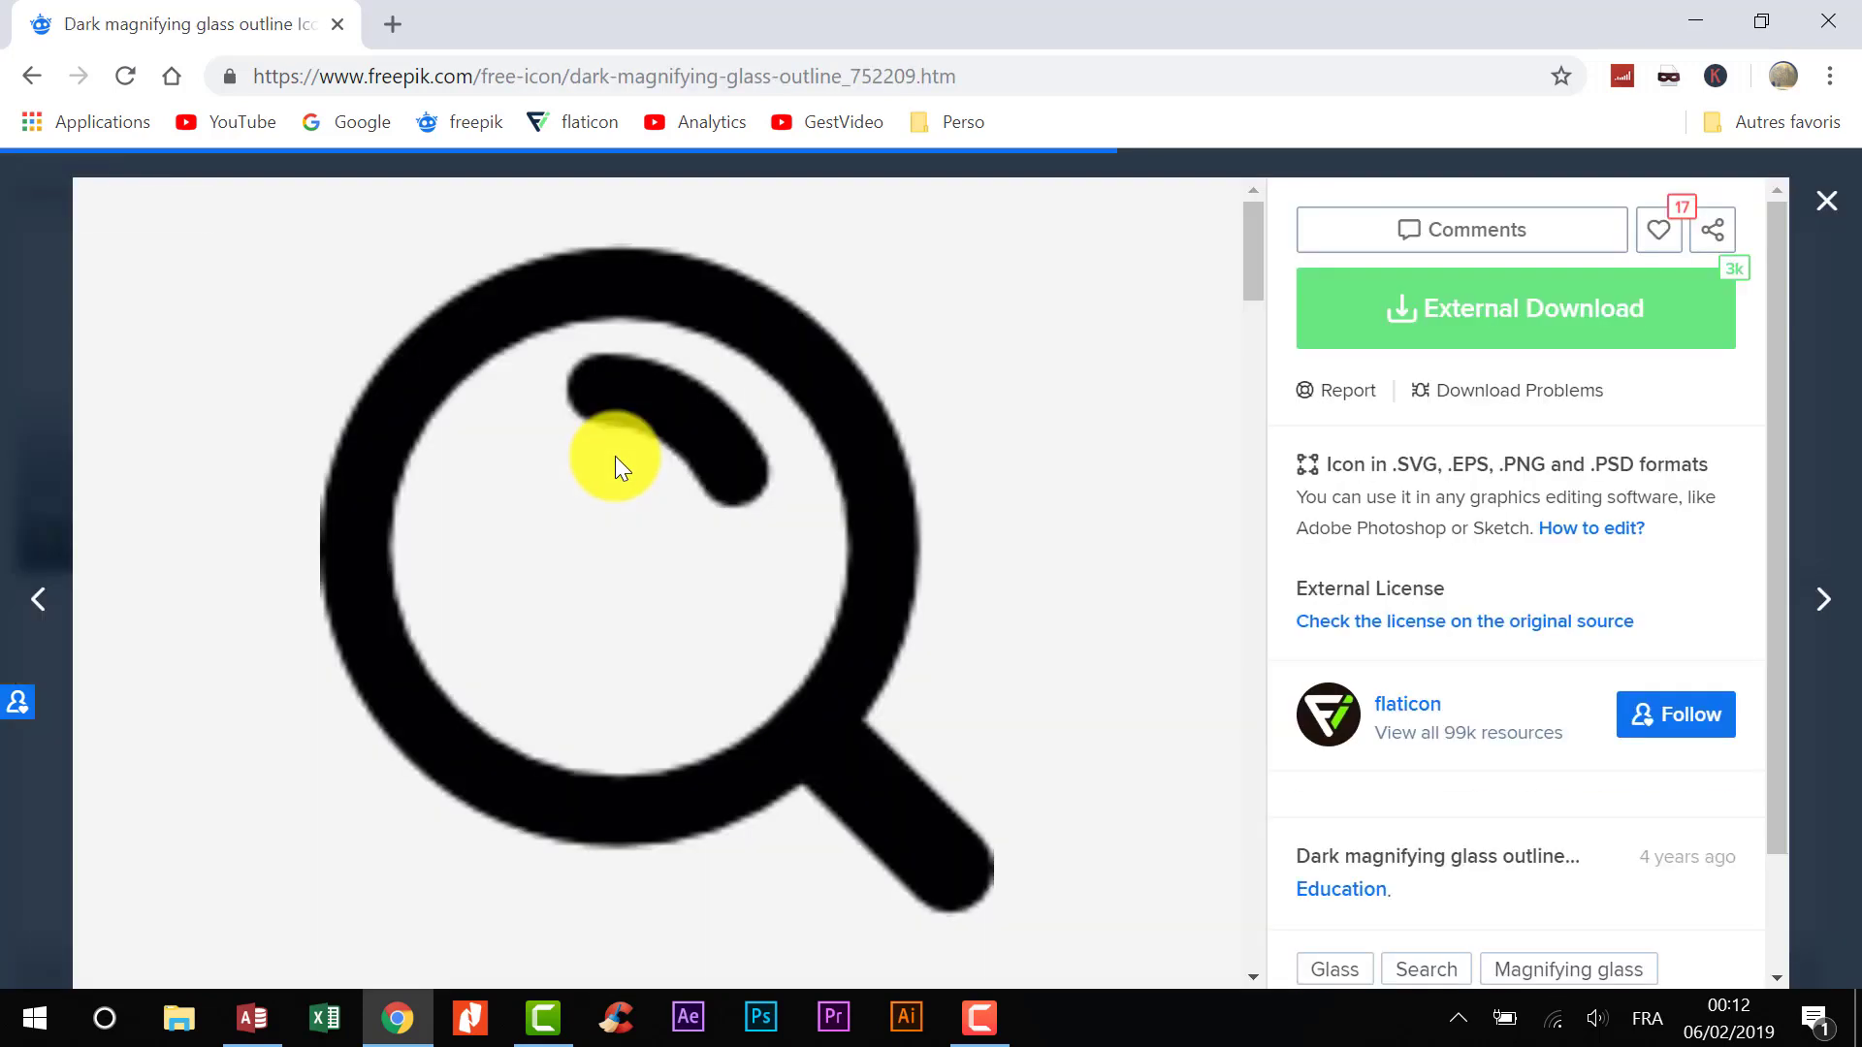
pyautogui.click(1498, 306)
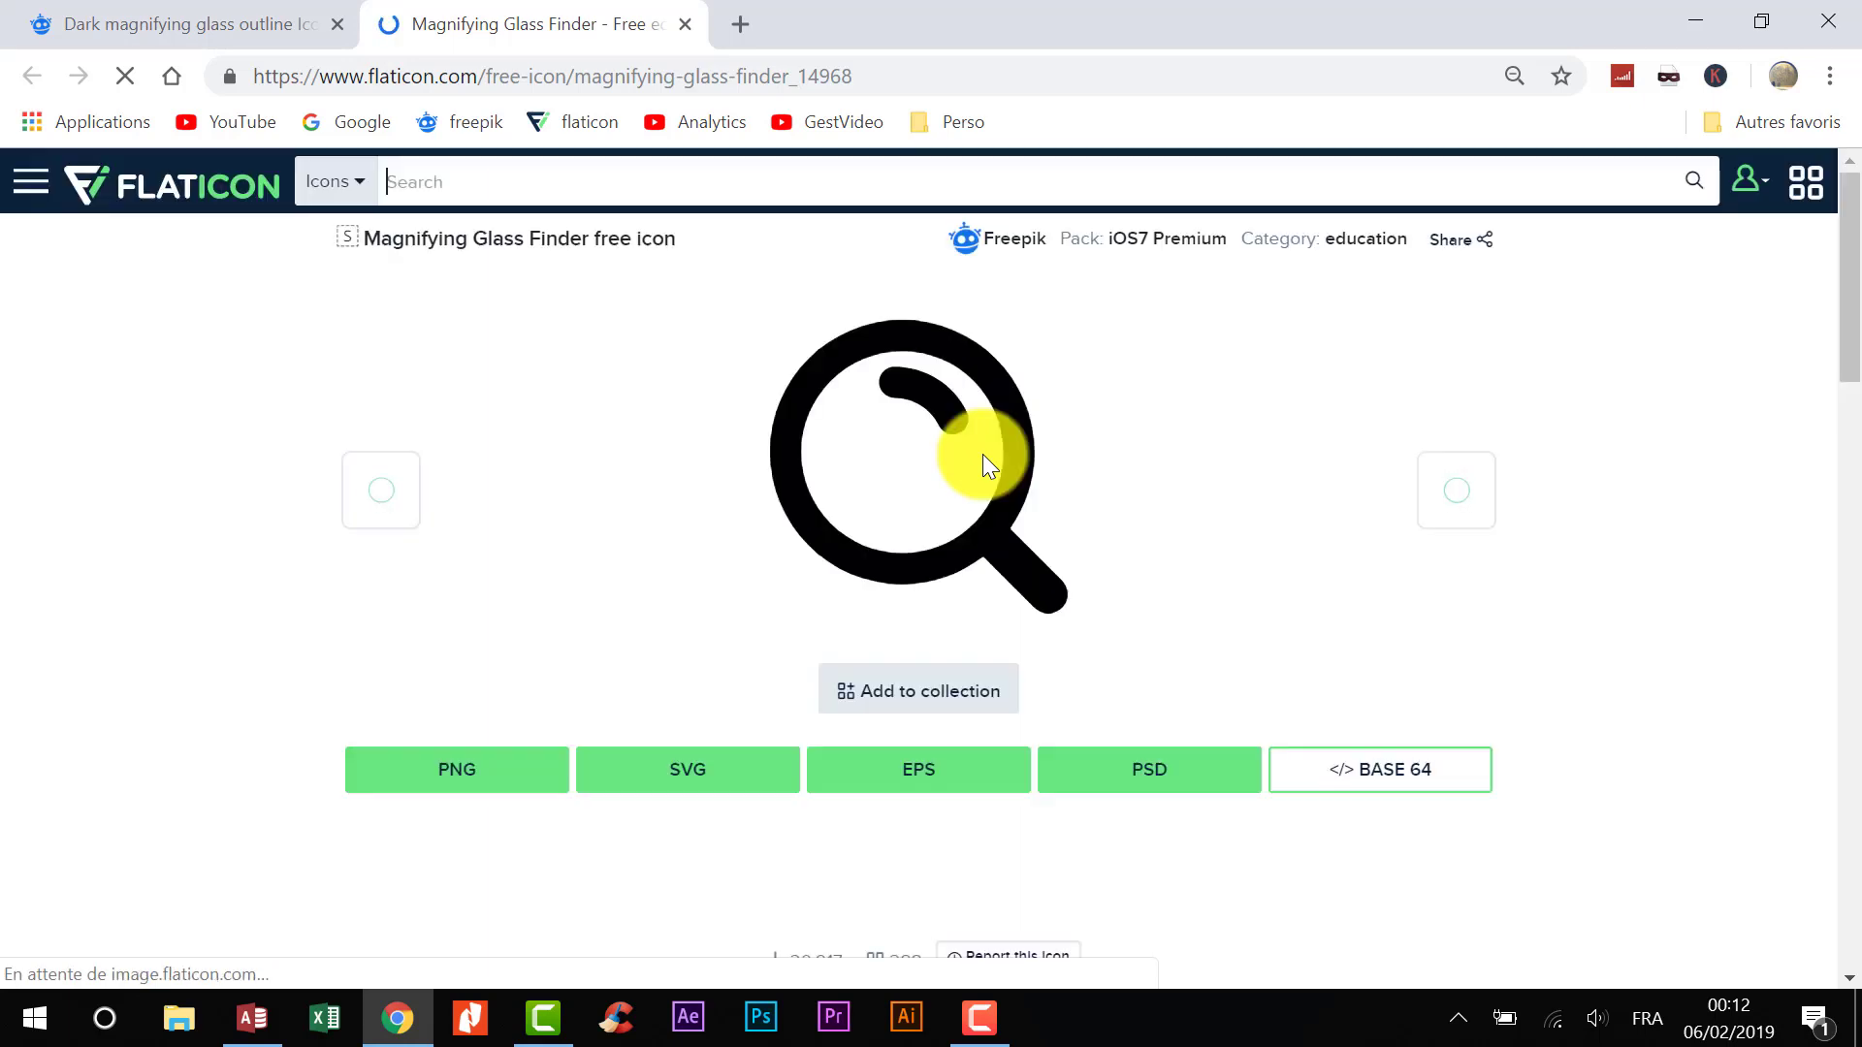
# - Choose the PNG format for the magnifying glass icon and color it blue
pyautogui.scroll(-3, 981, 454)
pyautogui.click(514, 497)
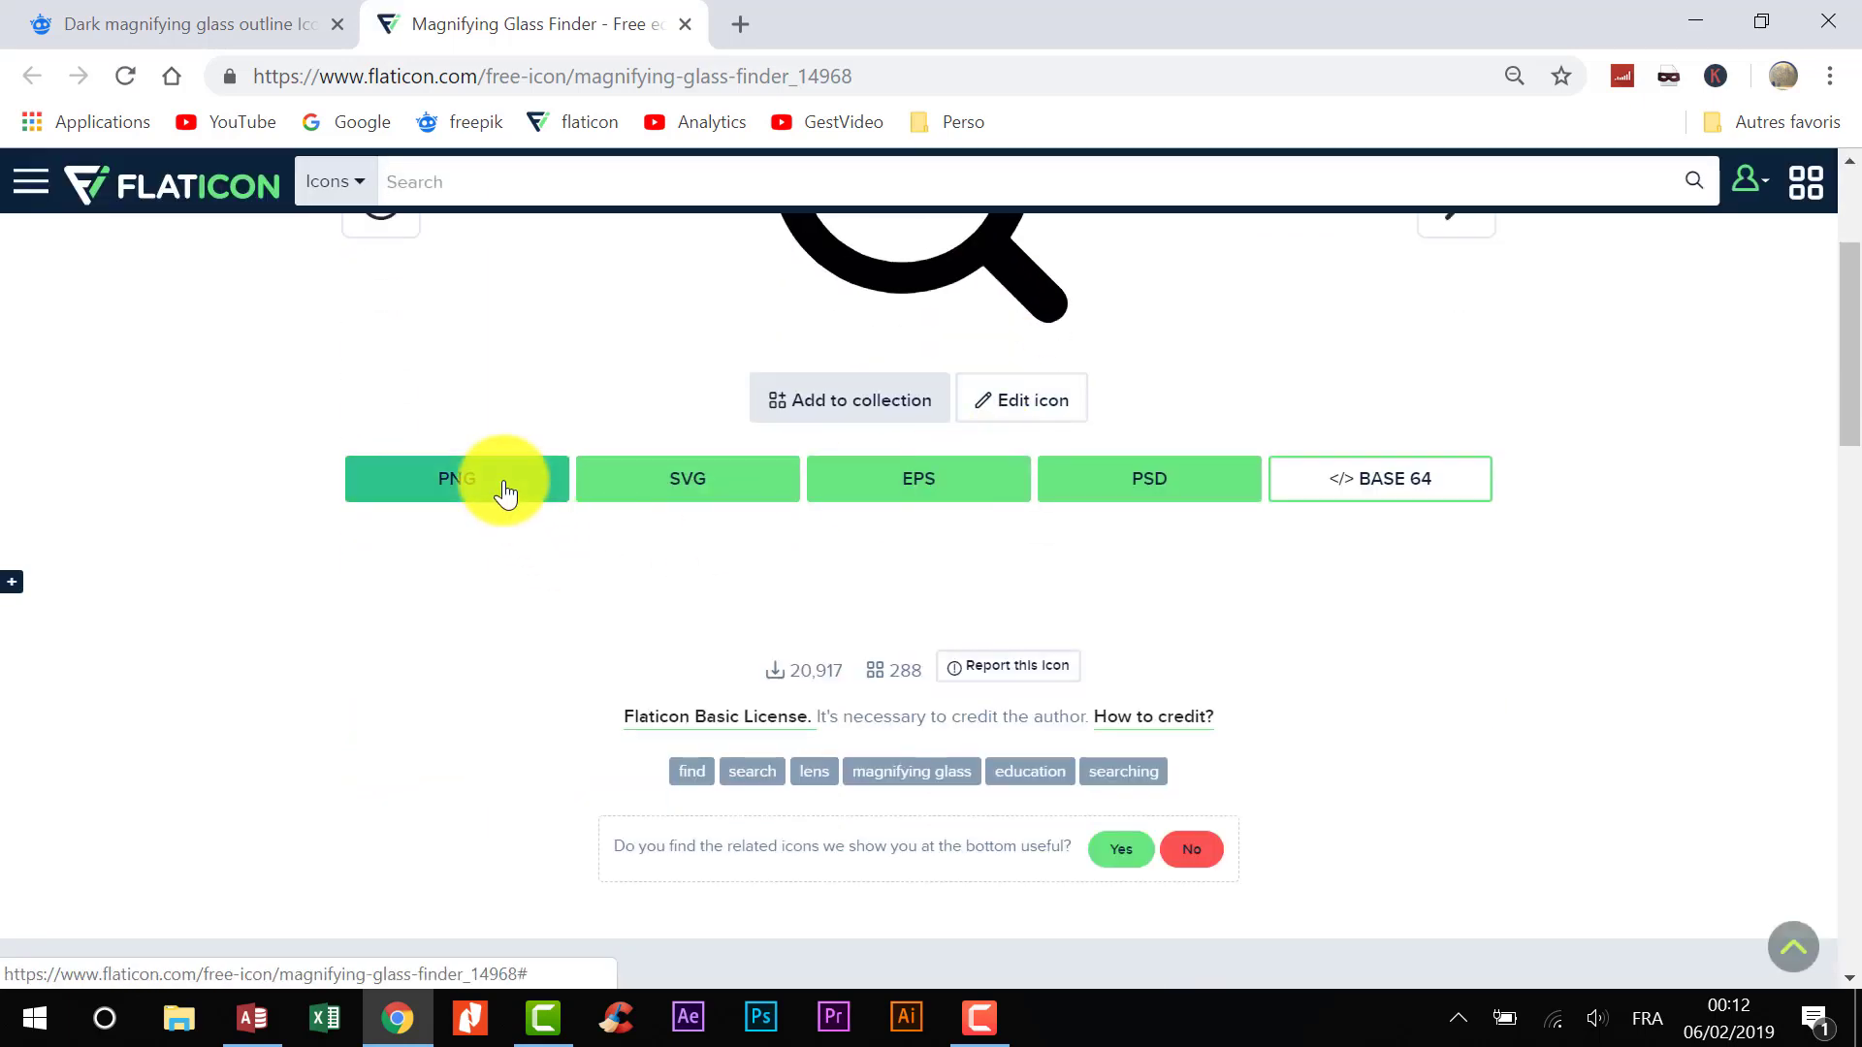
pyautogui.scroll(3, 1007, 446)
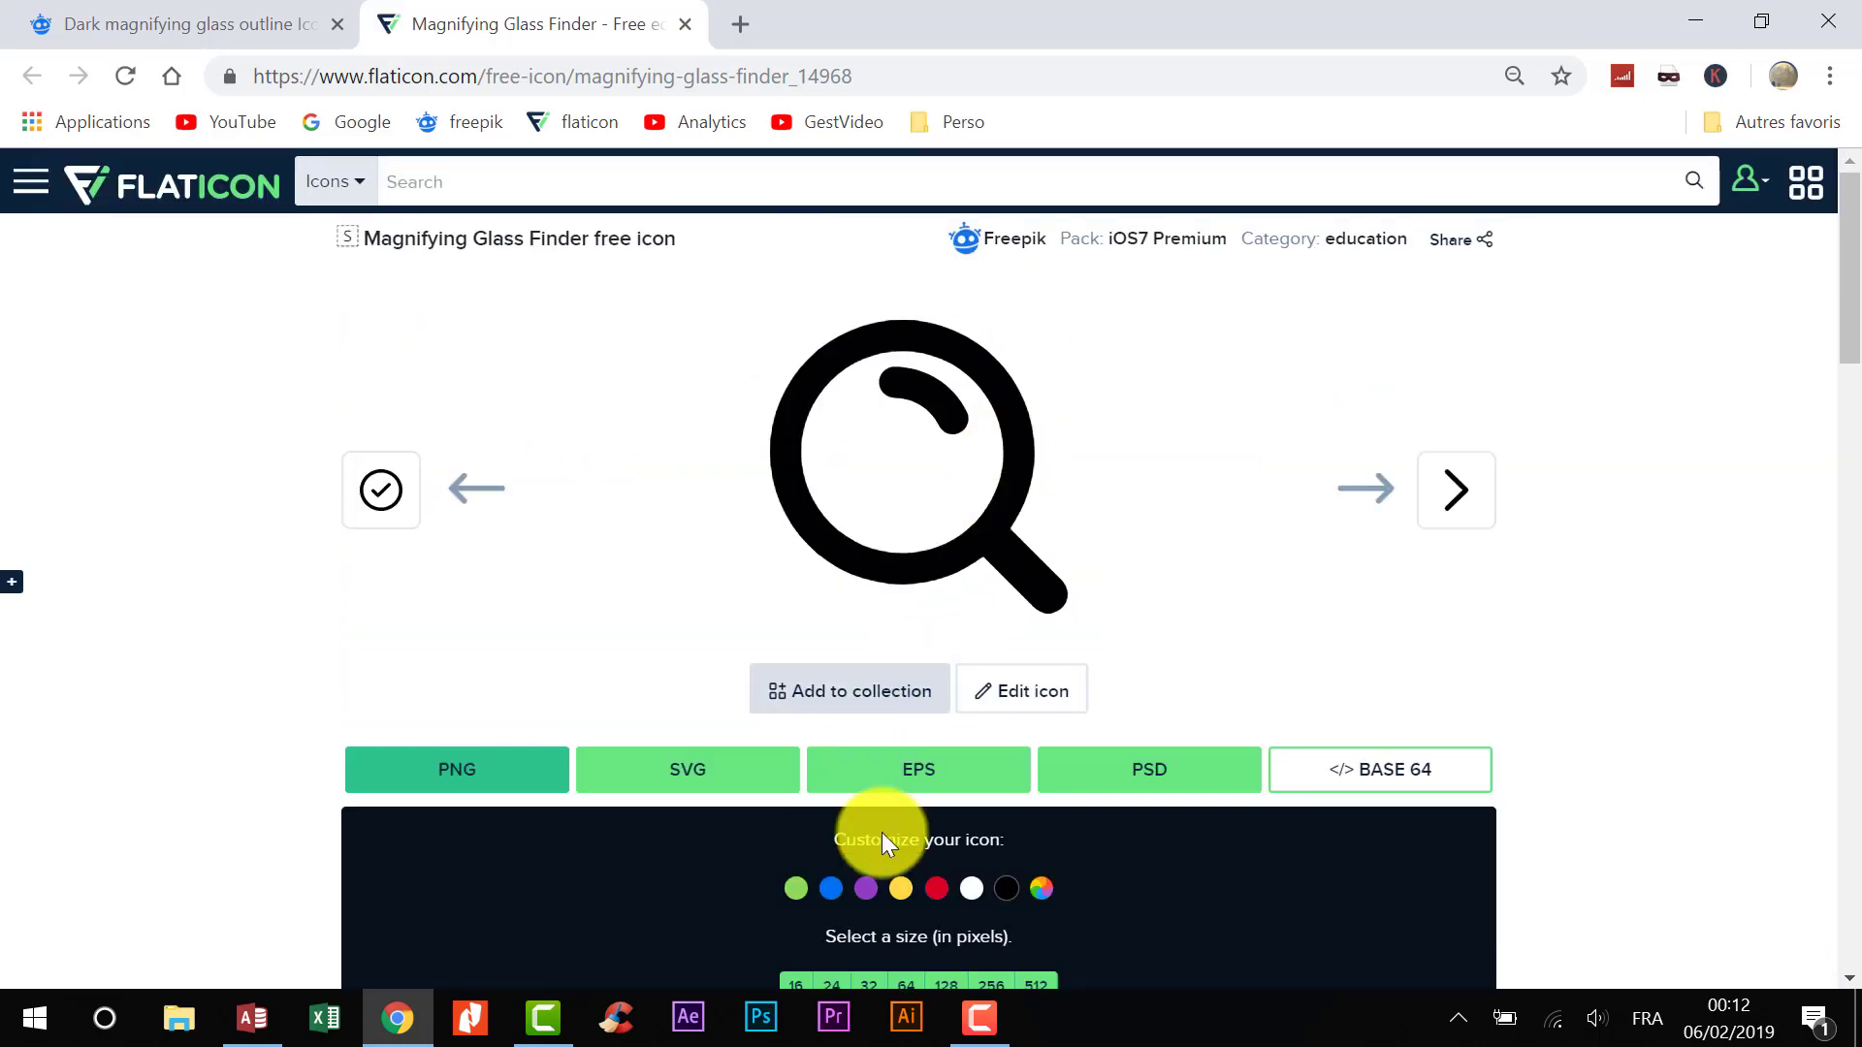
pyautogui.click(832, 892)
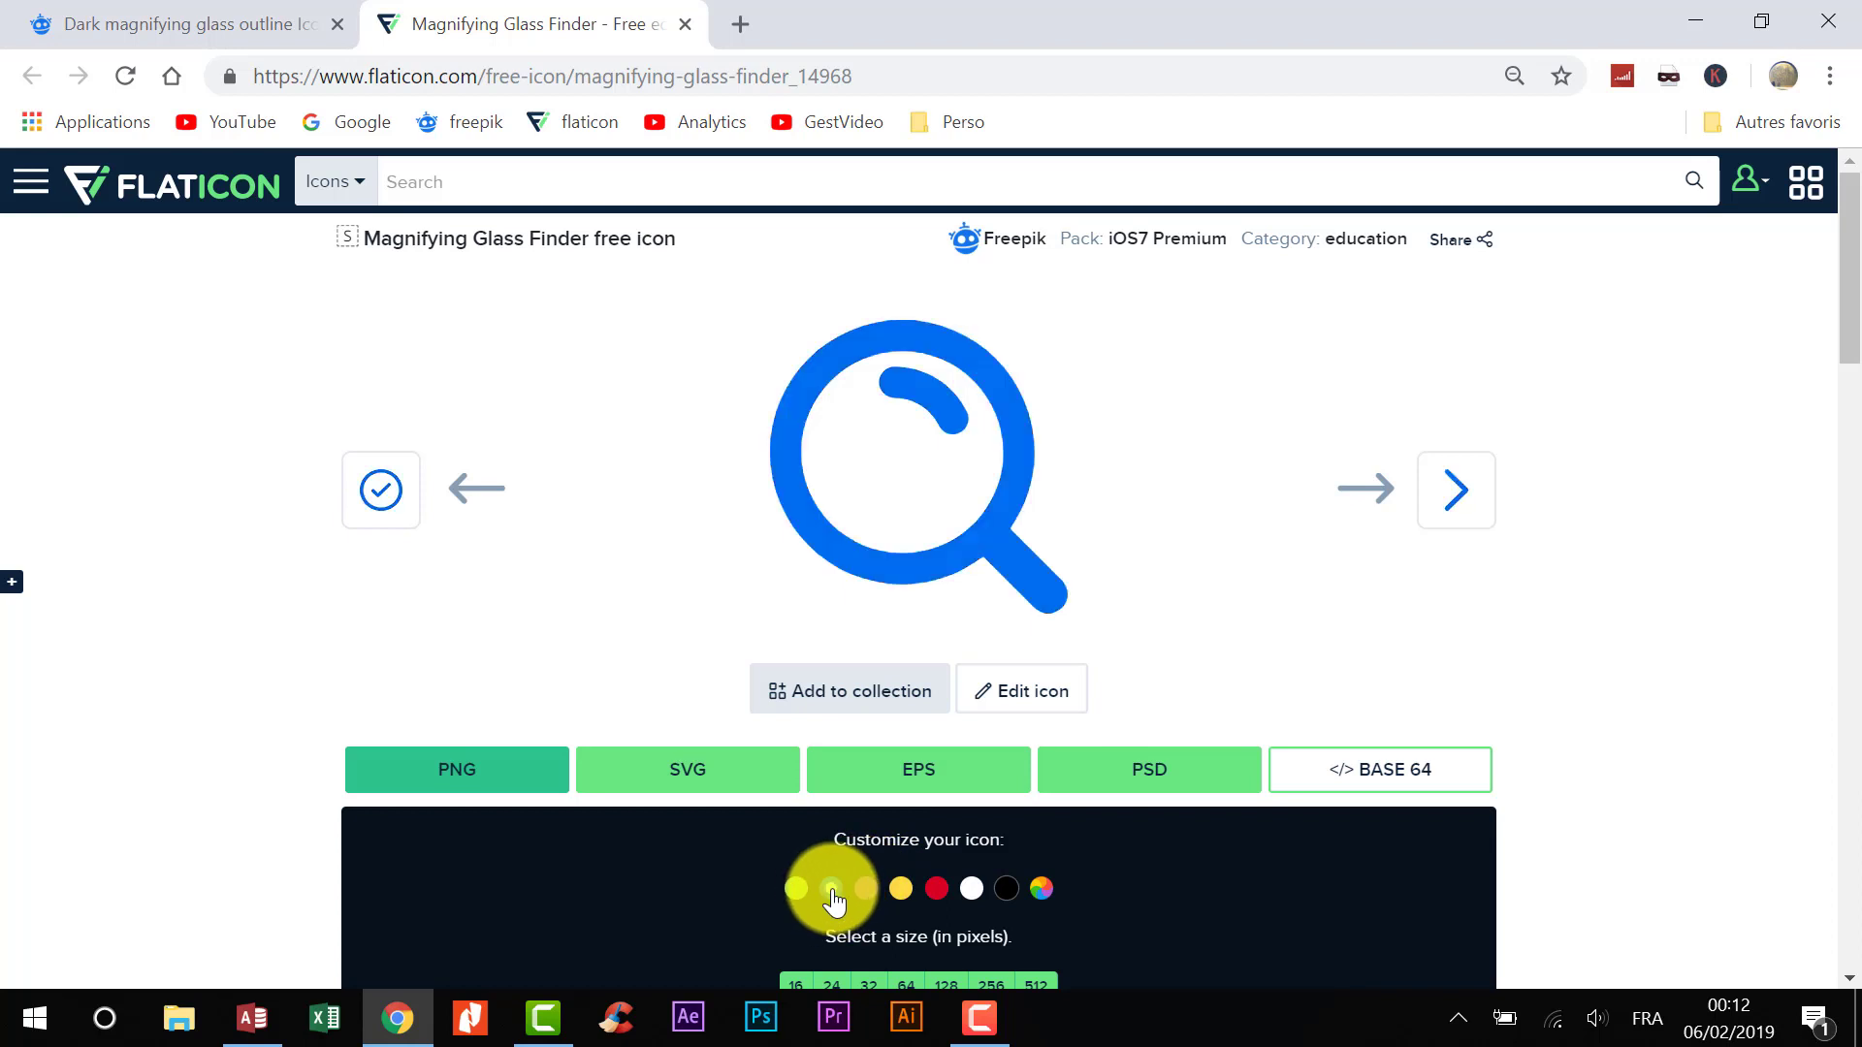
# - Download the blue icon for free at 32 pixels and save it as magnifying-glass-finder in the Bureau folder
pyautogui.scroll(-3, 1247, 451)
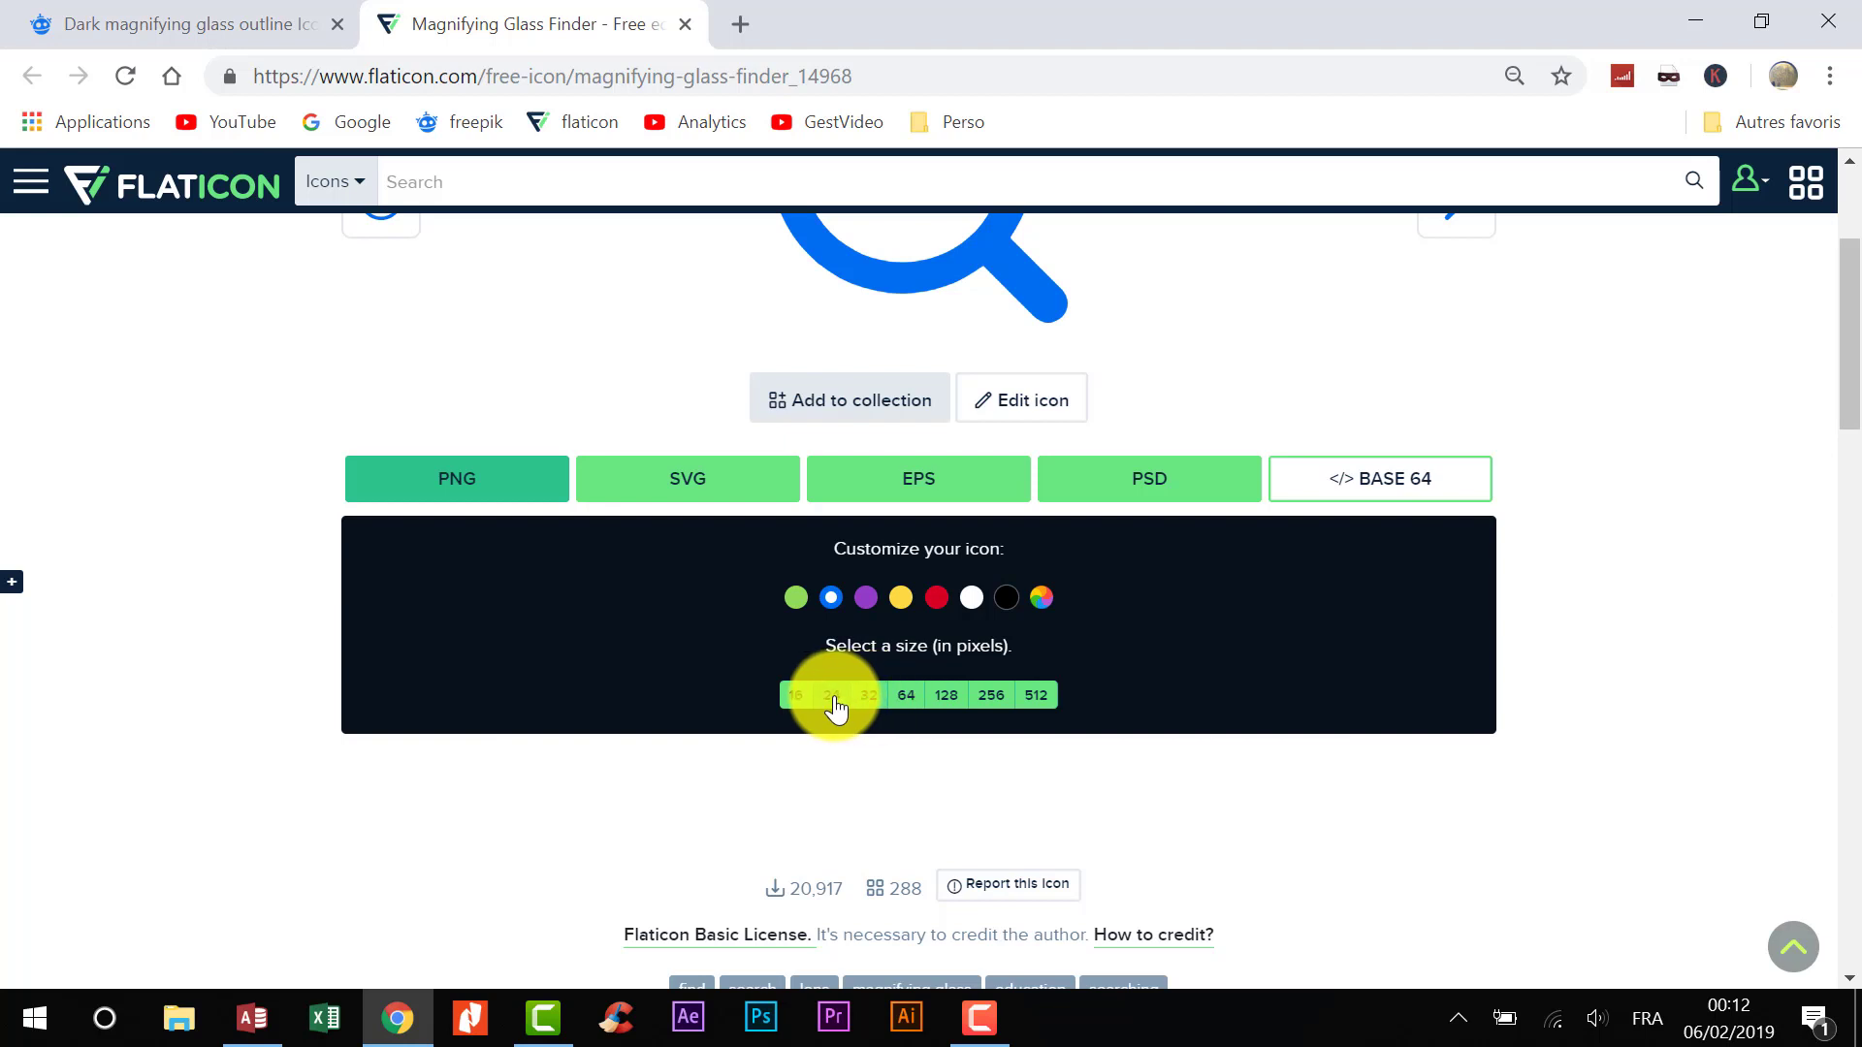
pyautogui.scroll(3, 1061, 603)
pyautogui.scroll(-2, 1062, 603)
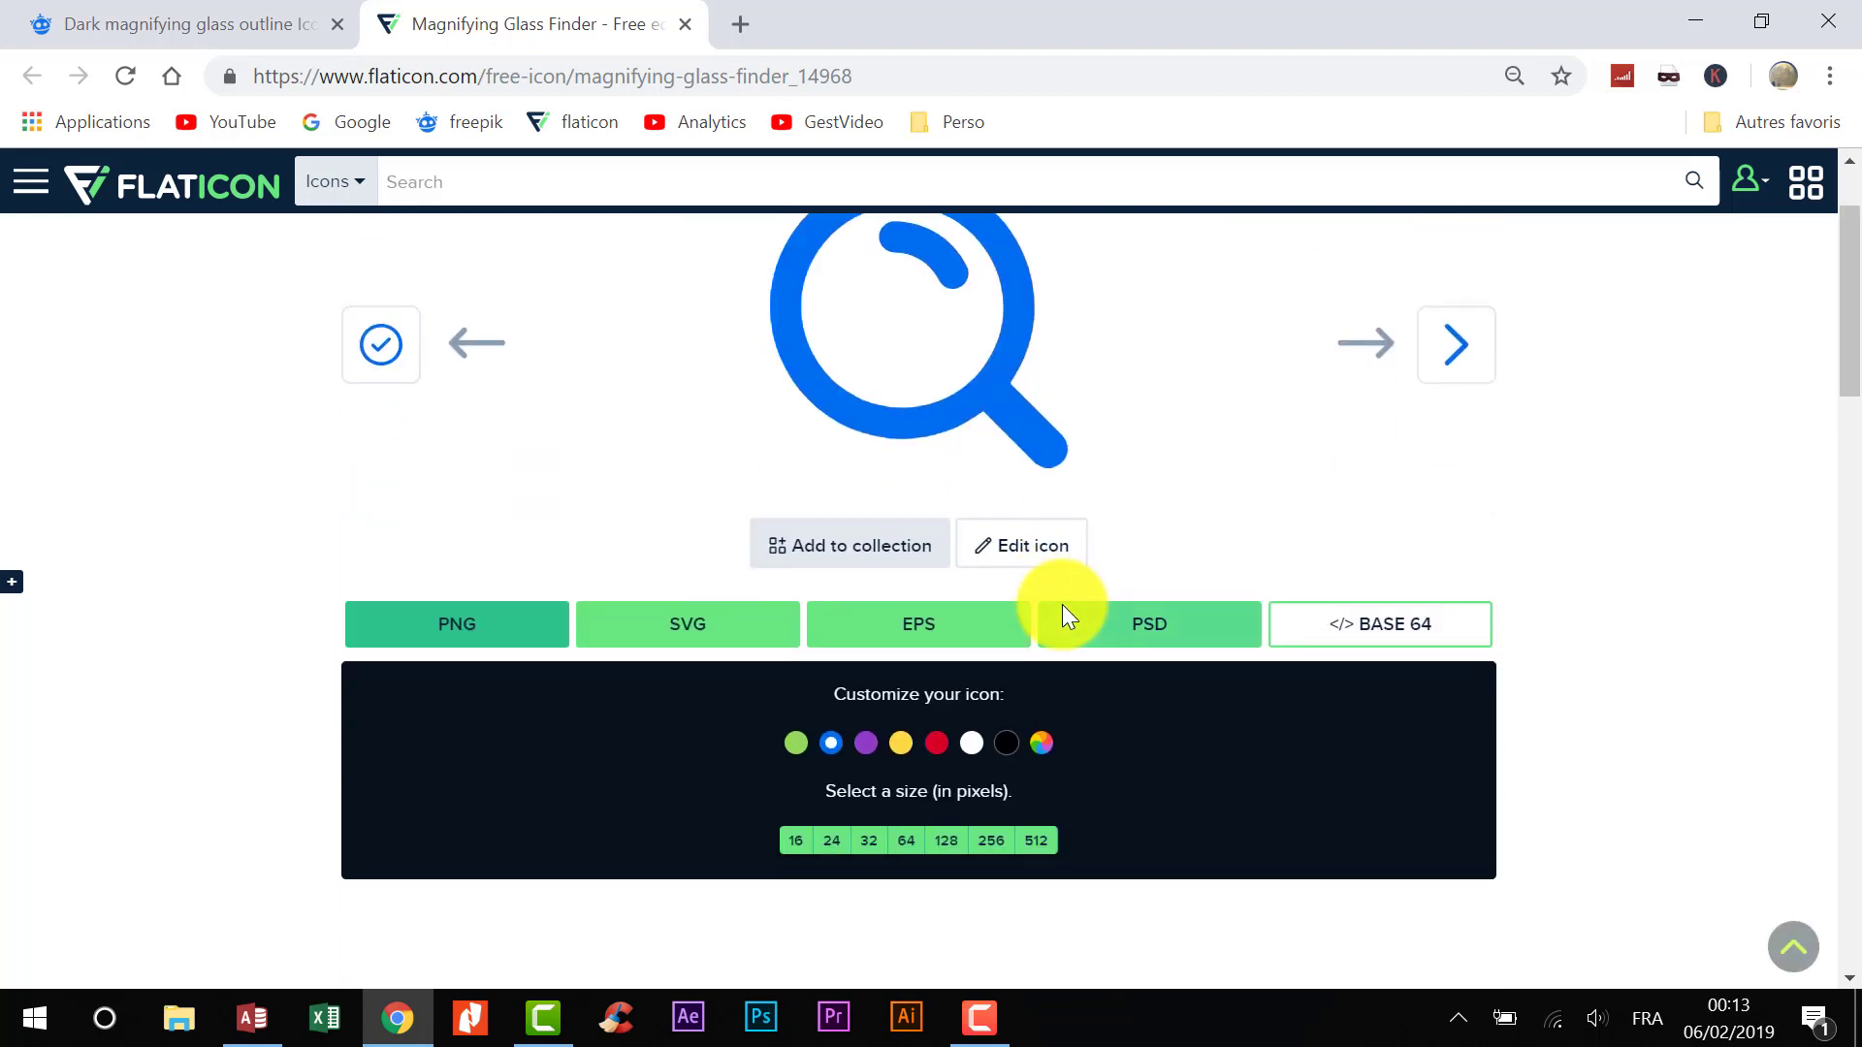
pyautogui.click(871, 853)
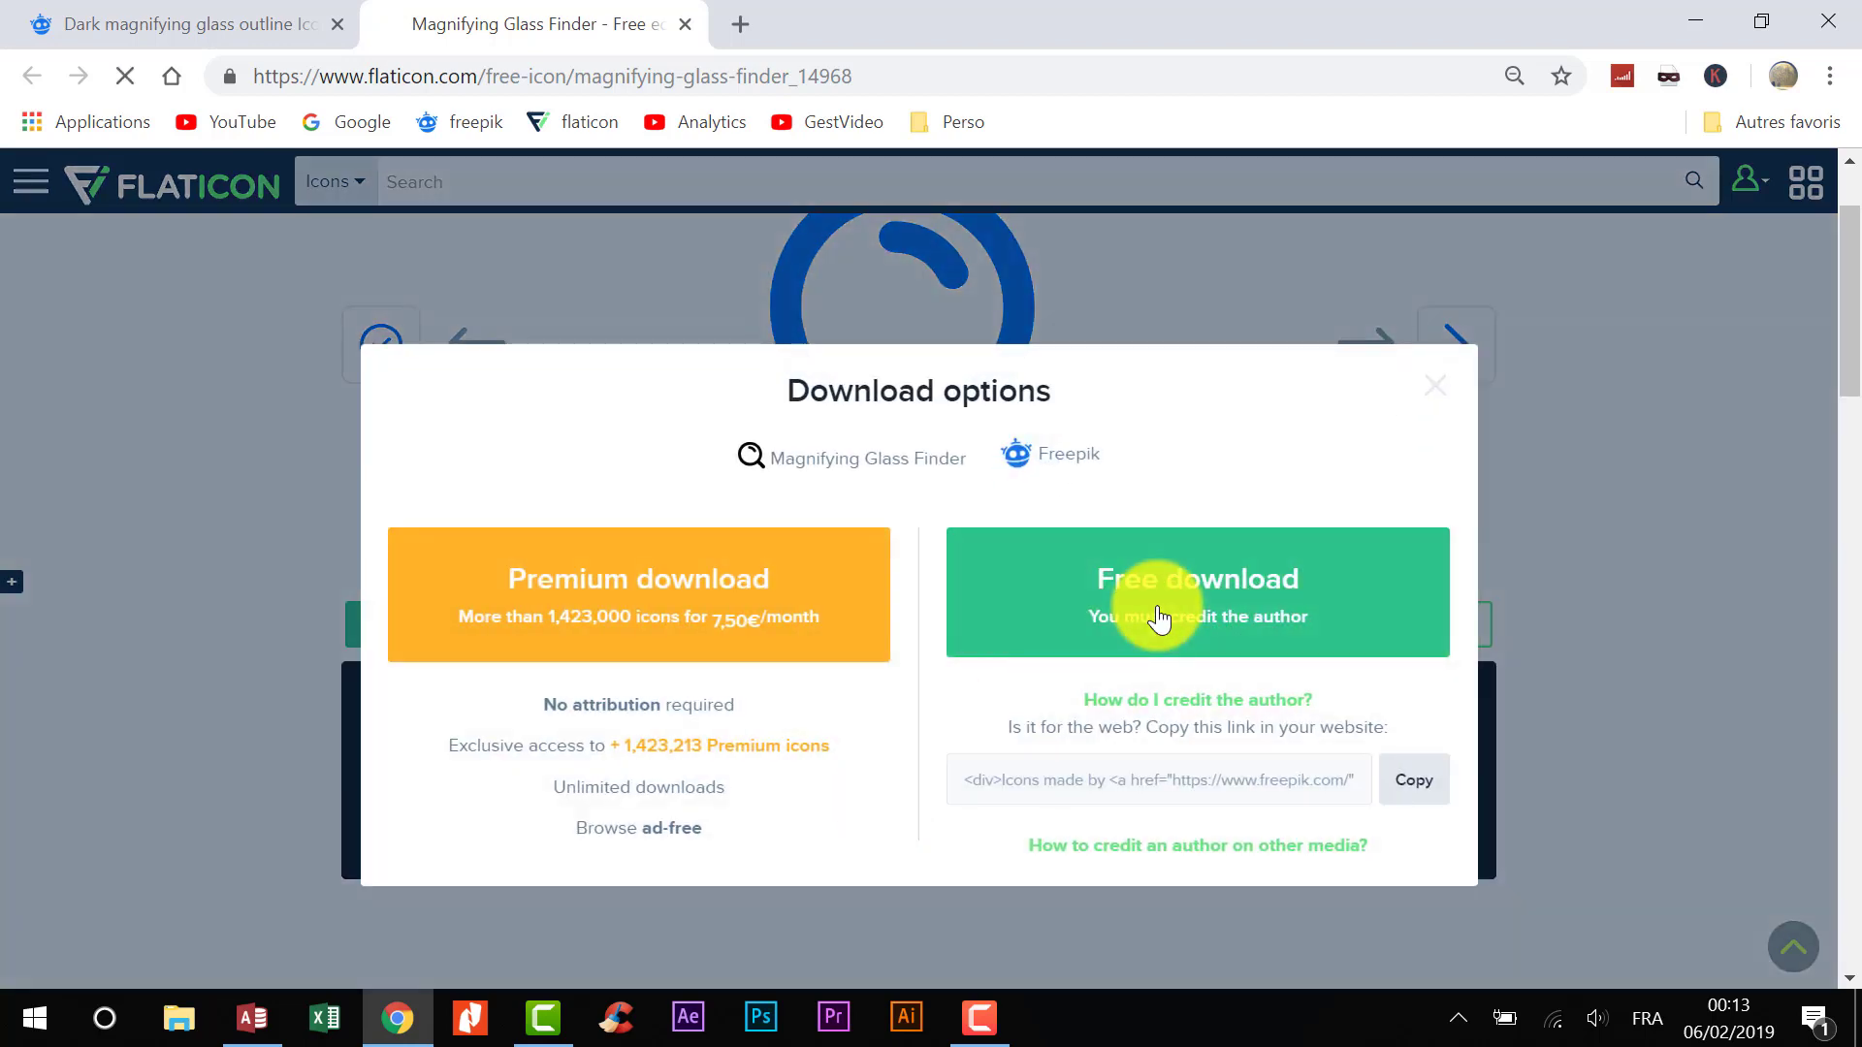
pyautogui.click(1155, 615)
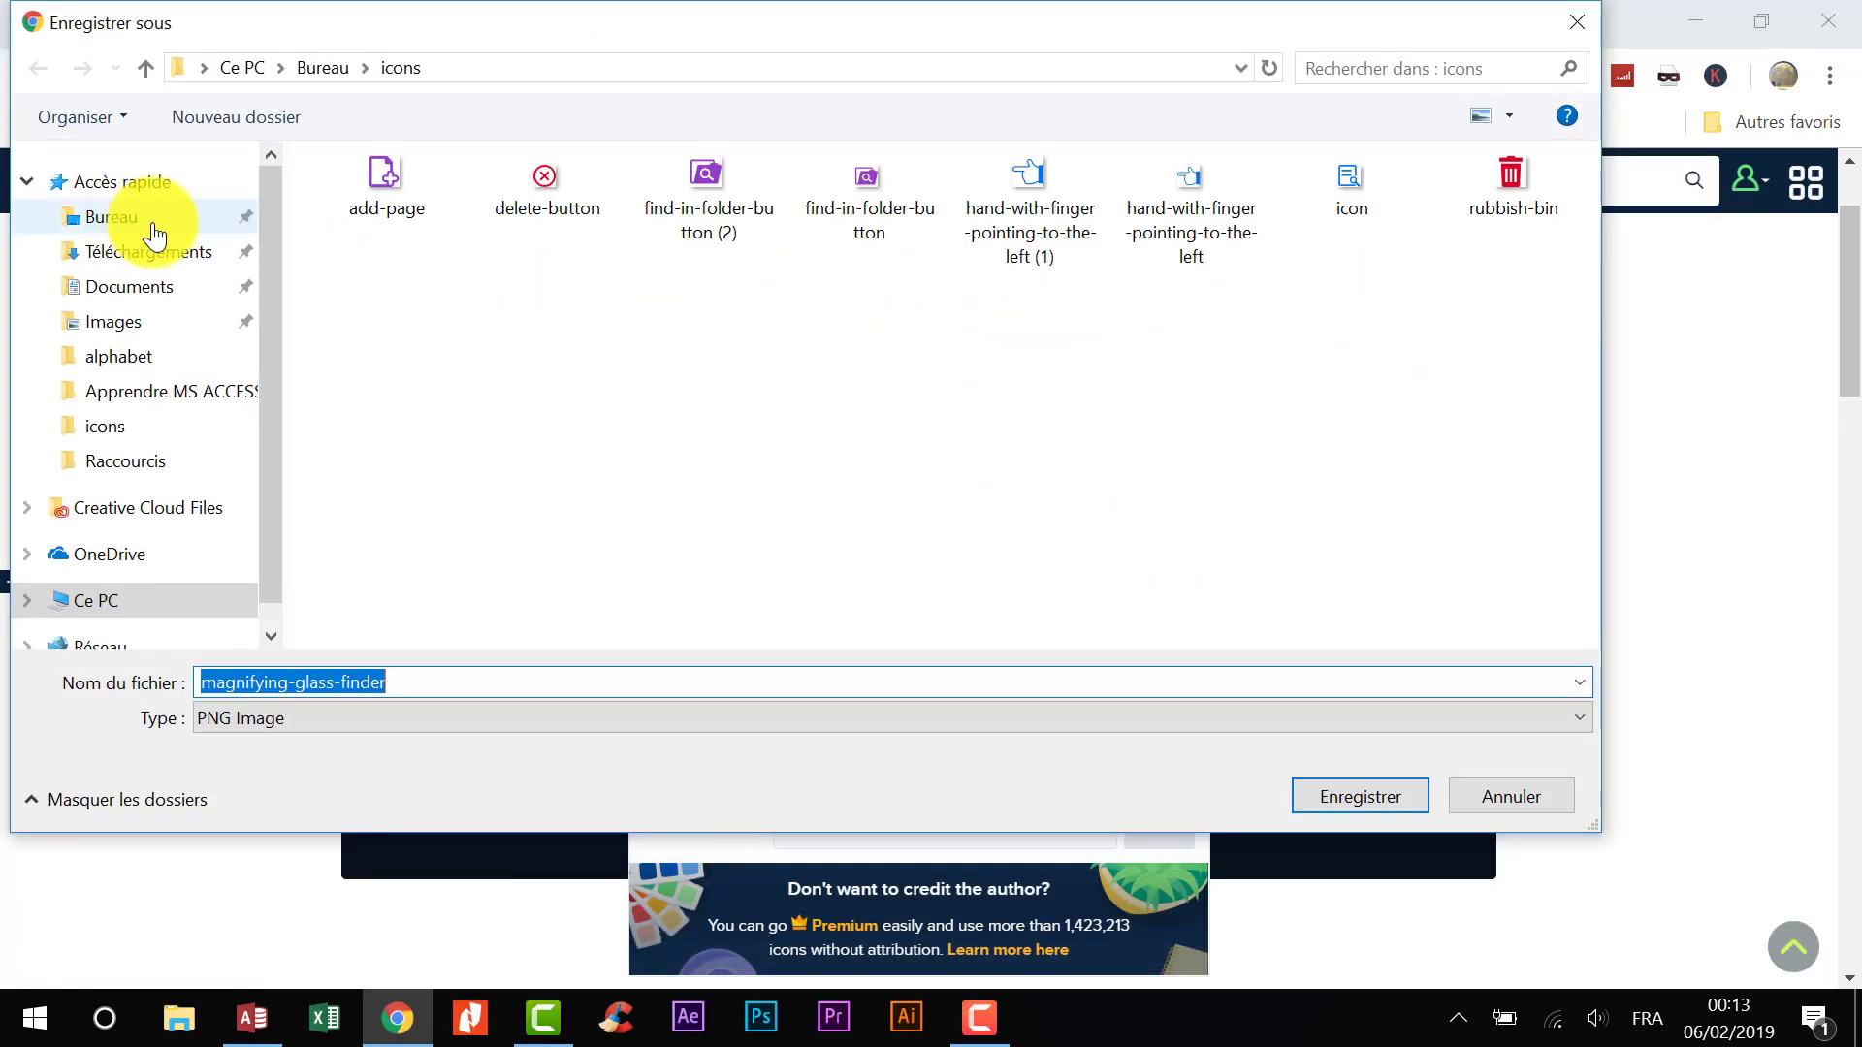
pyautogui.click(145, 221)
pyautogui.click(1395, 795)
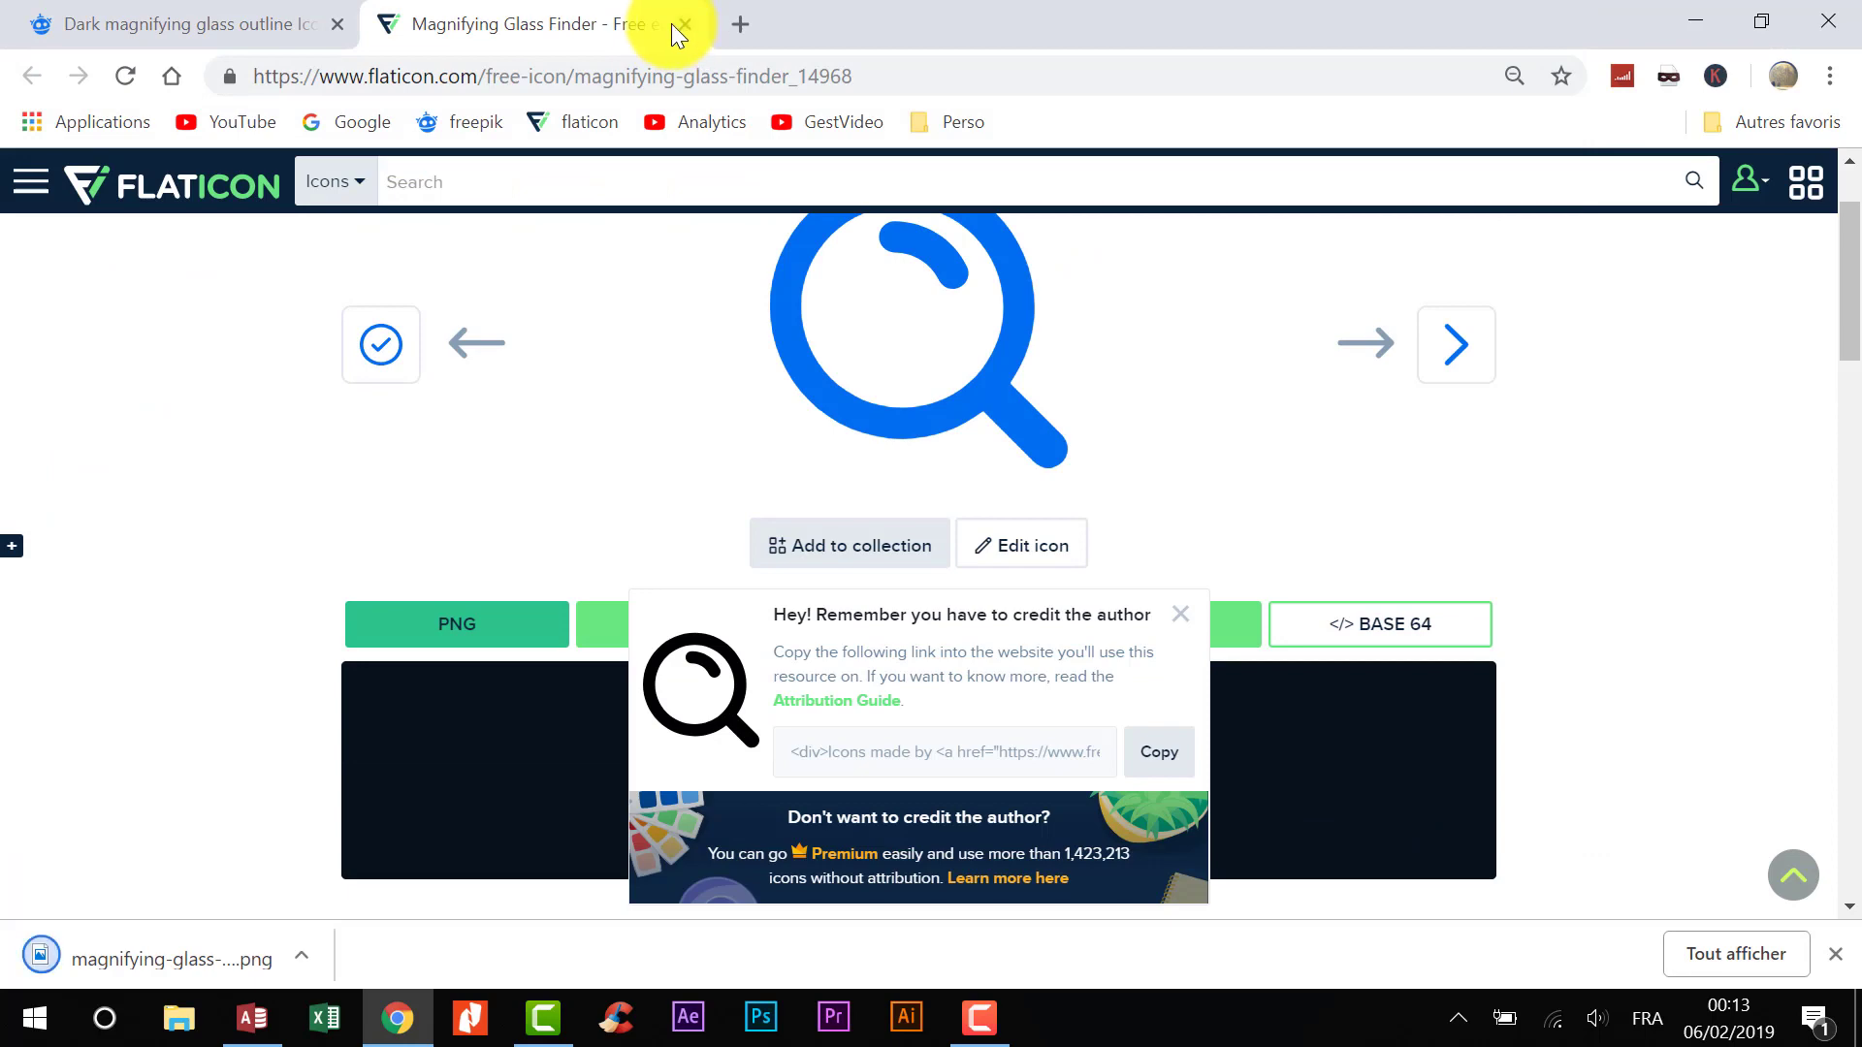
# - Close the browser, return to Access and close the F_CandidatRecheche form
pyautogui.click(672, 23)
pyautogui.click(1835, 18)
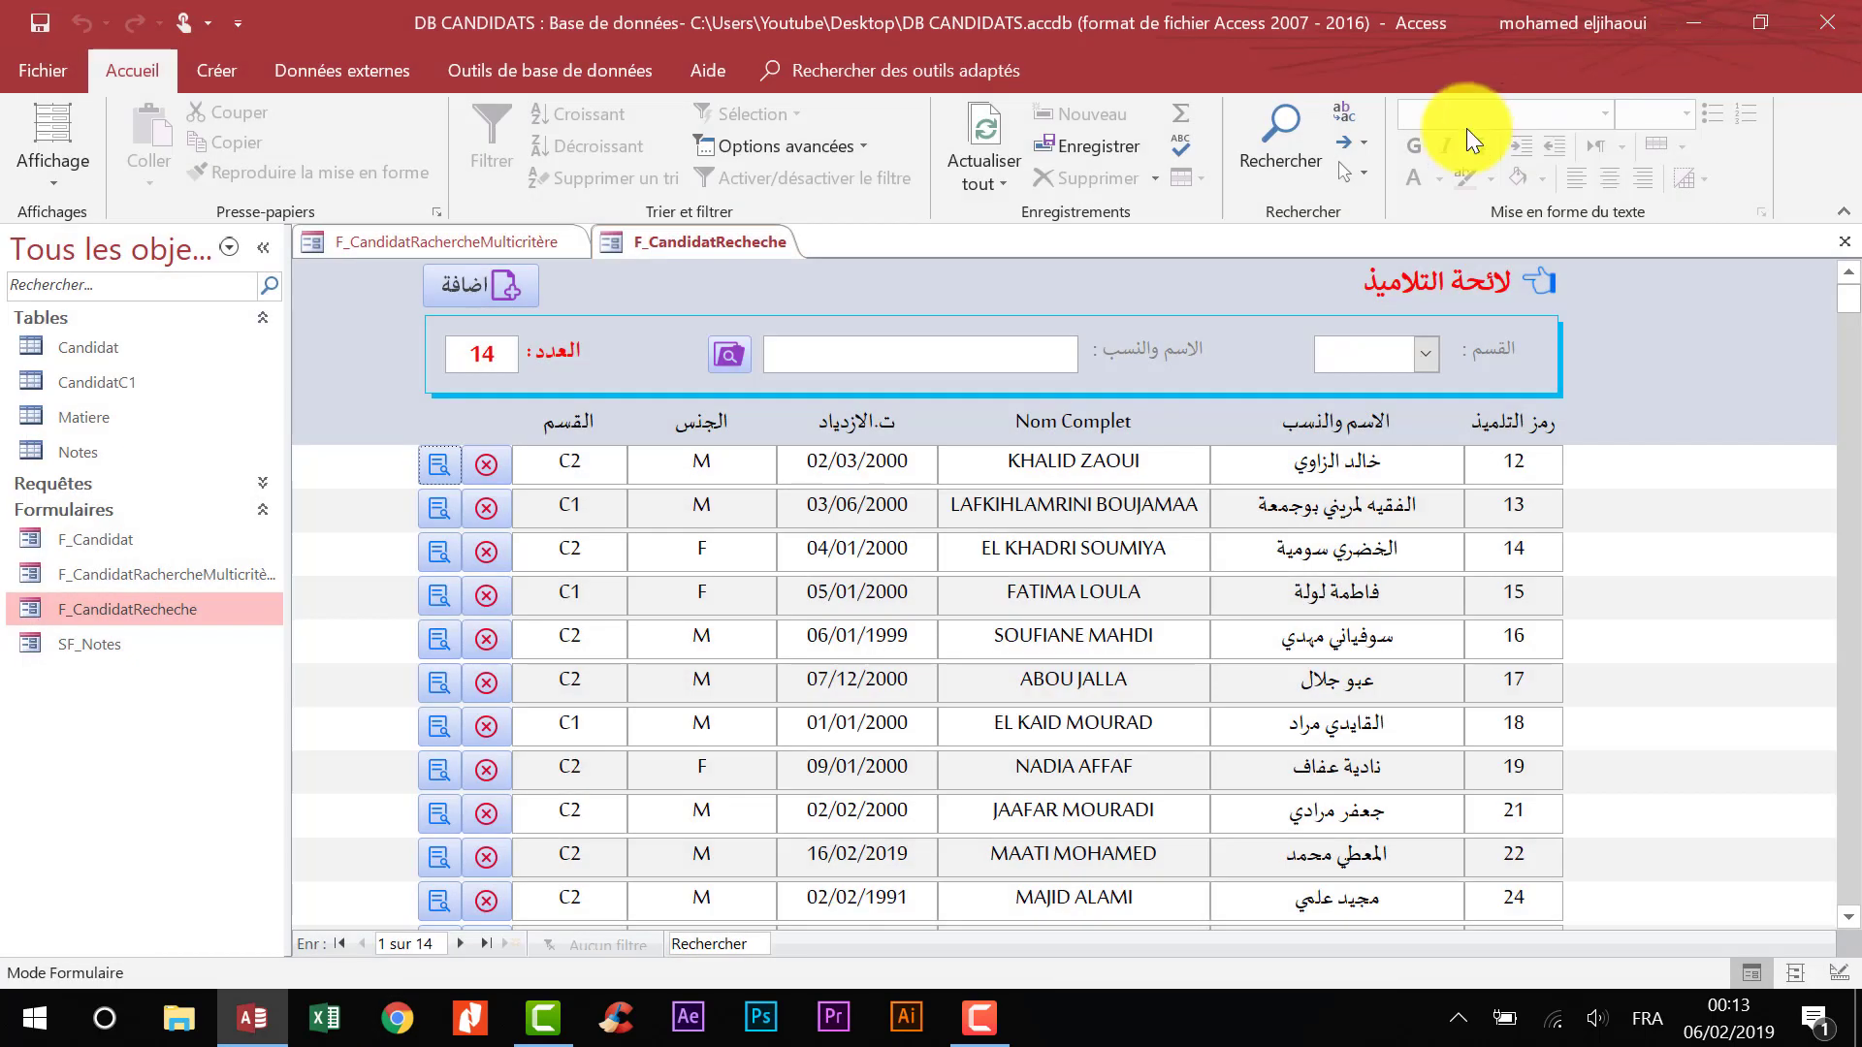
pyautogui.rightClick(689, 271)
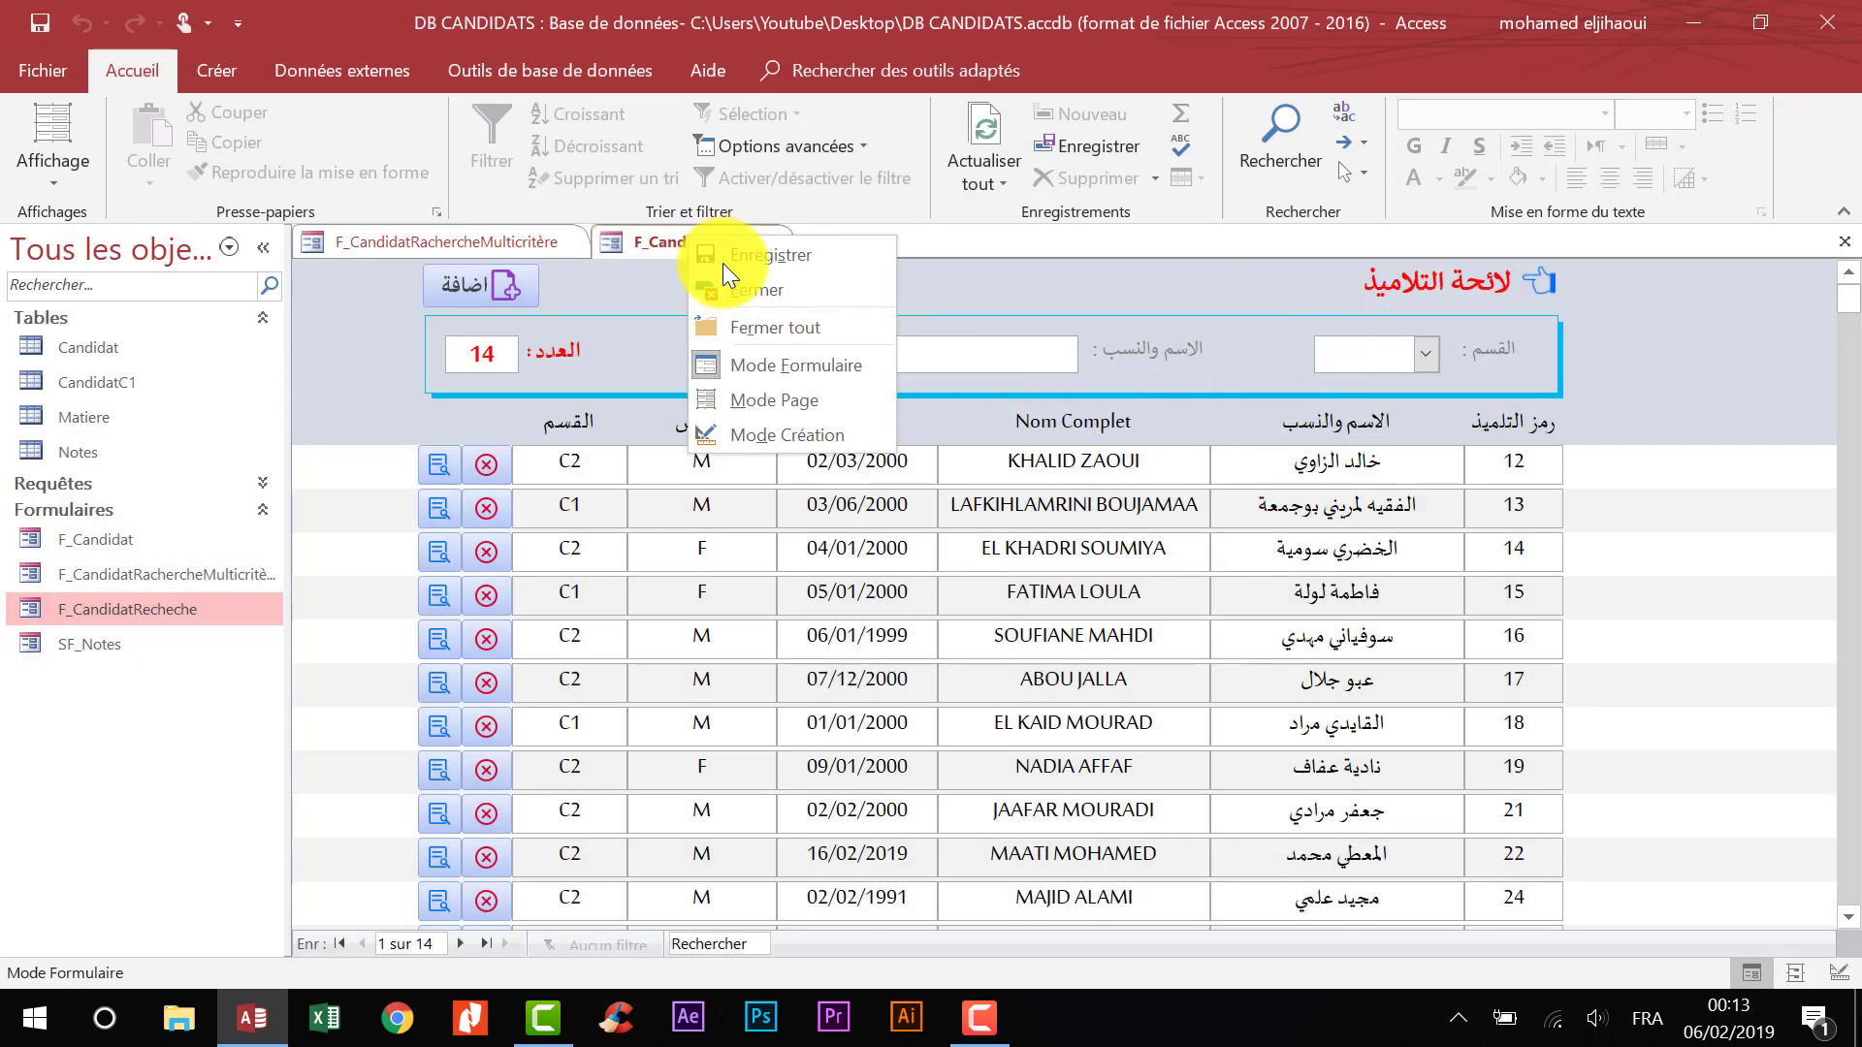
pyautogui.click(781, 293)
# - Insert the hand-with-finger-pointing-to-the-left (1) image from the icons folder in Bureau beside the header title, about 0.8 cm wide
pyautogui.click(816, 70)
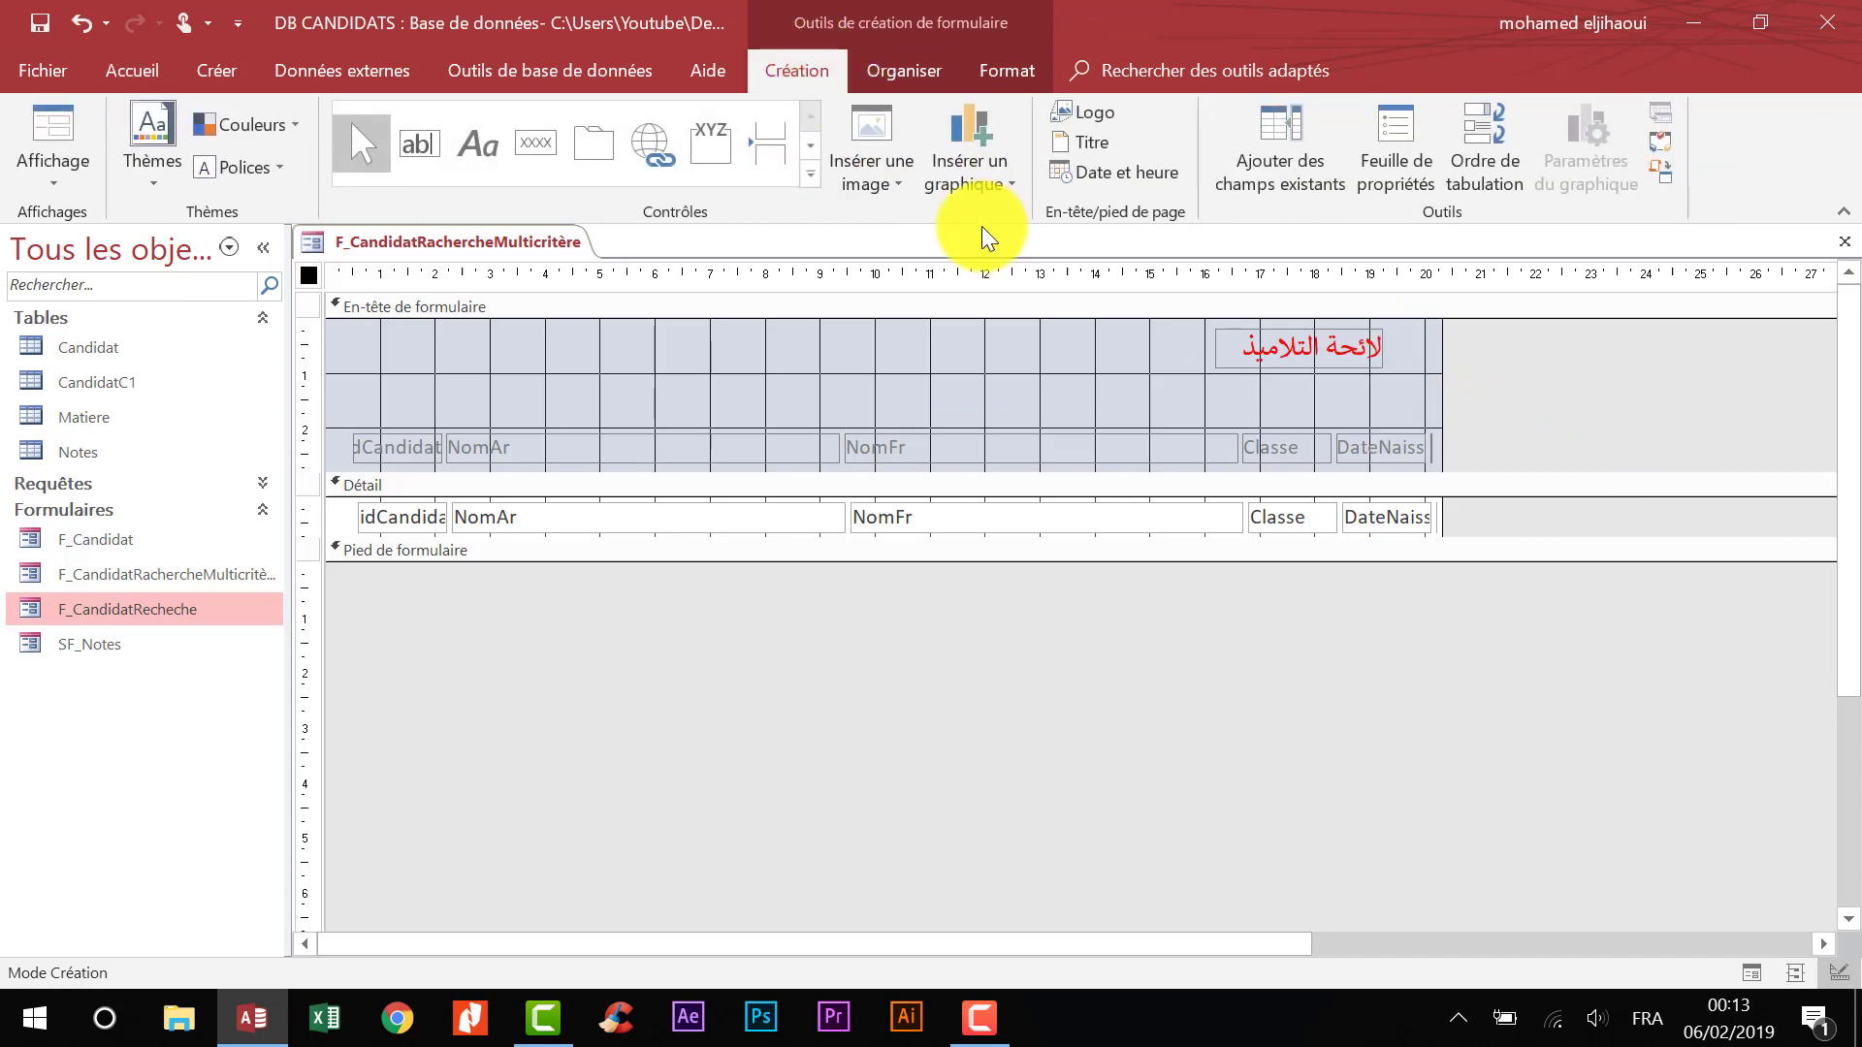
pyautogui.click(865, 175)
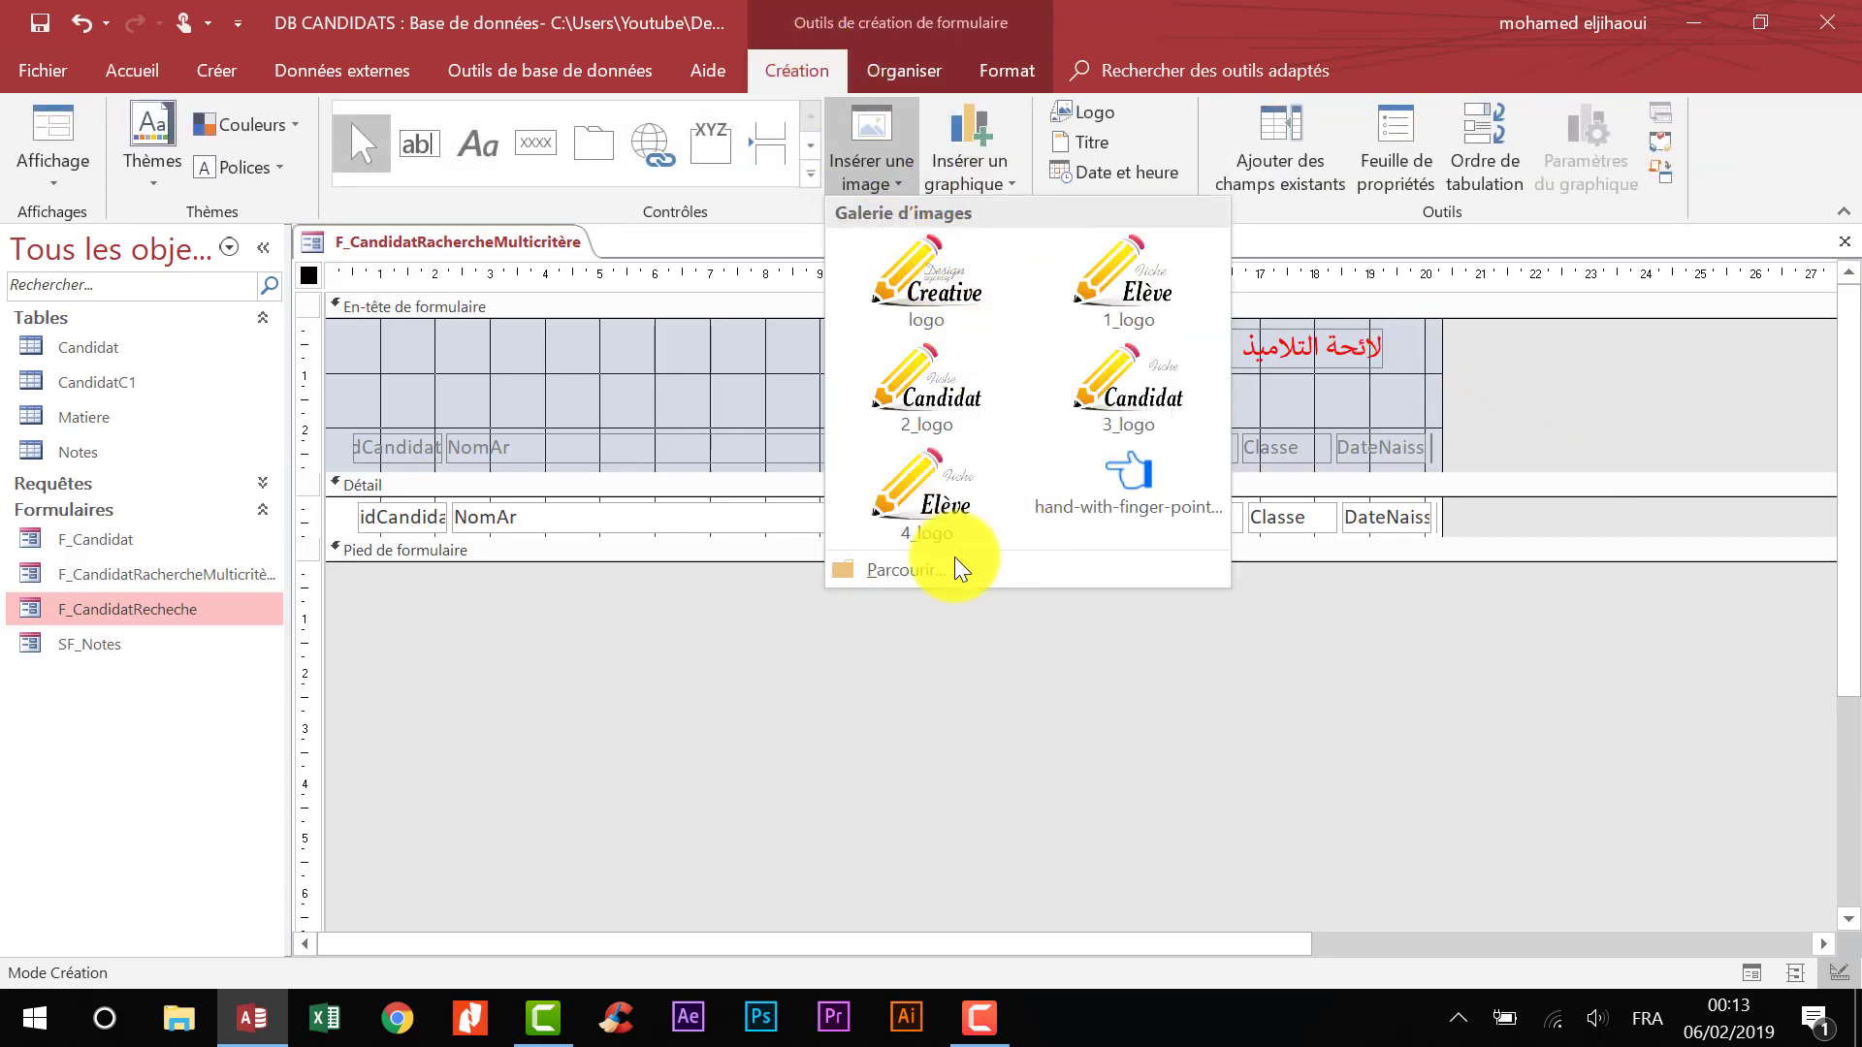
pyautogui.click(931, 569)
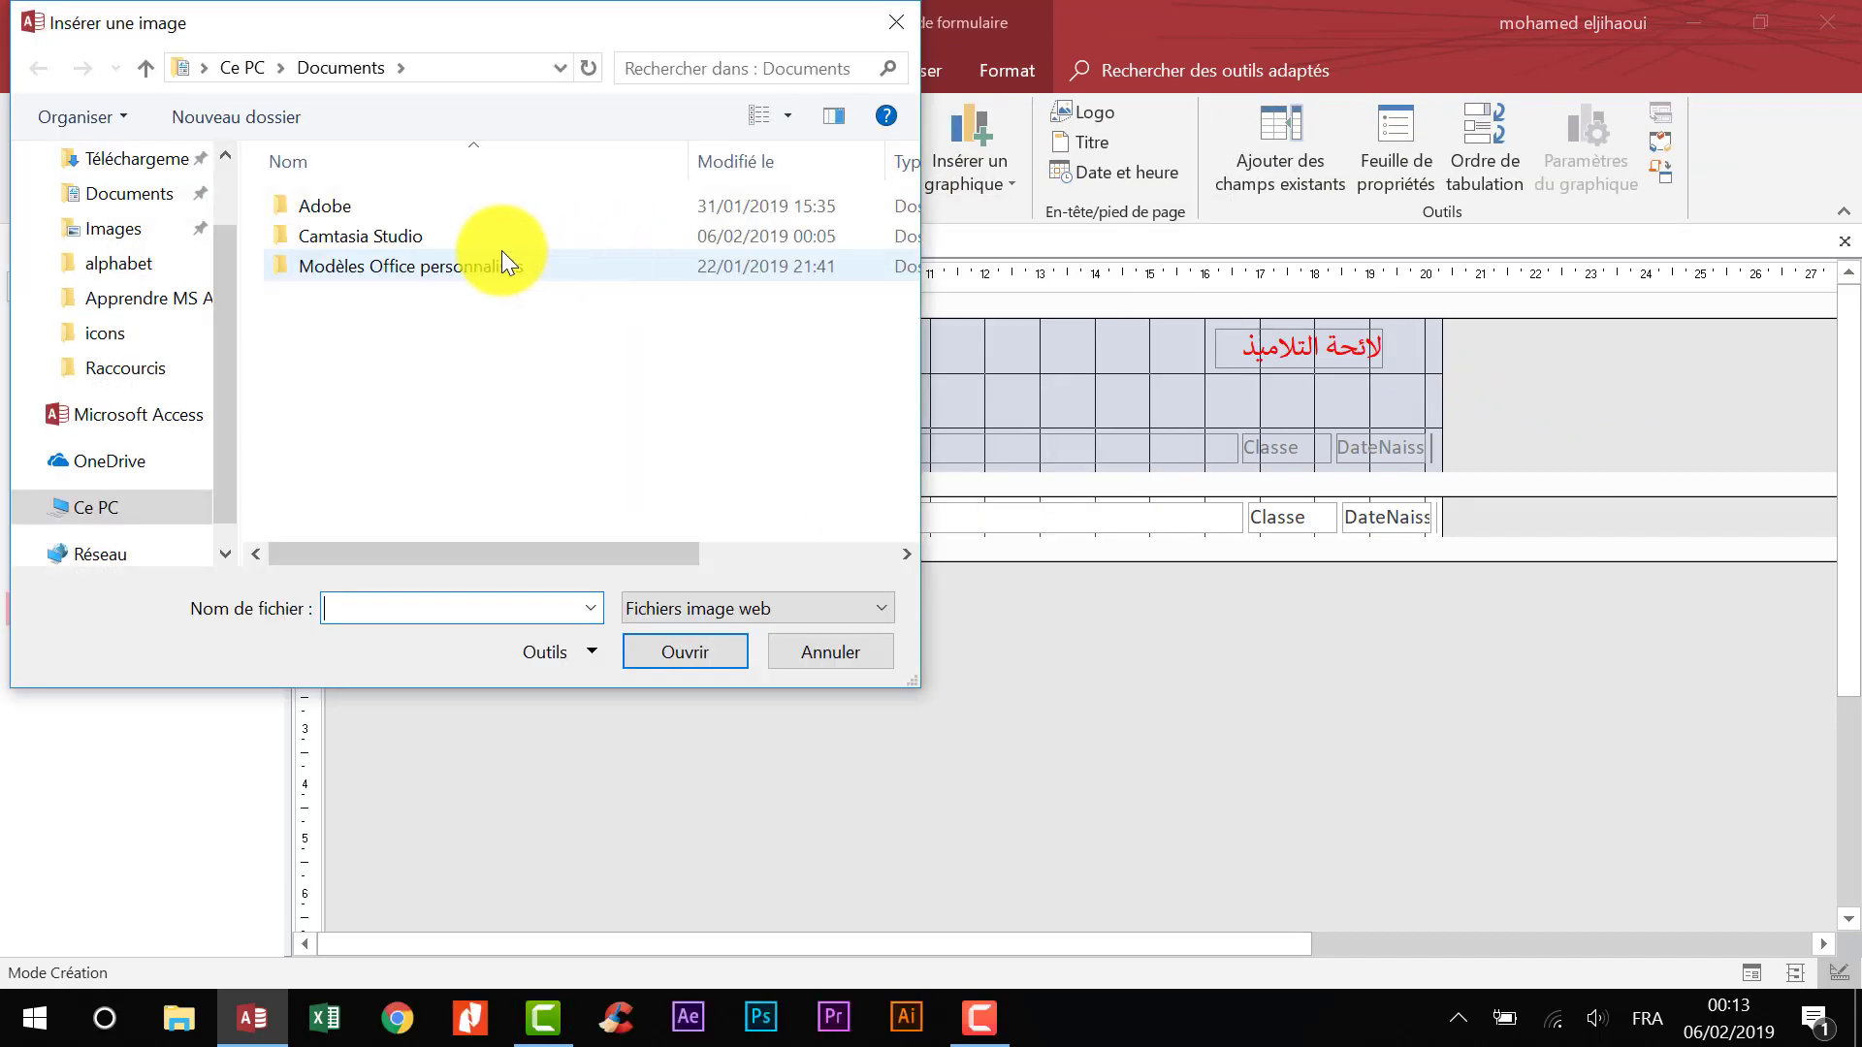
pyautogui.scroll(1, 229, 186)
pyautogui.click(112, 216)
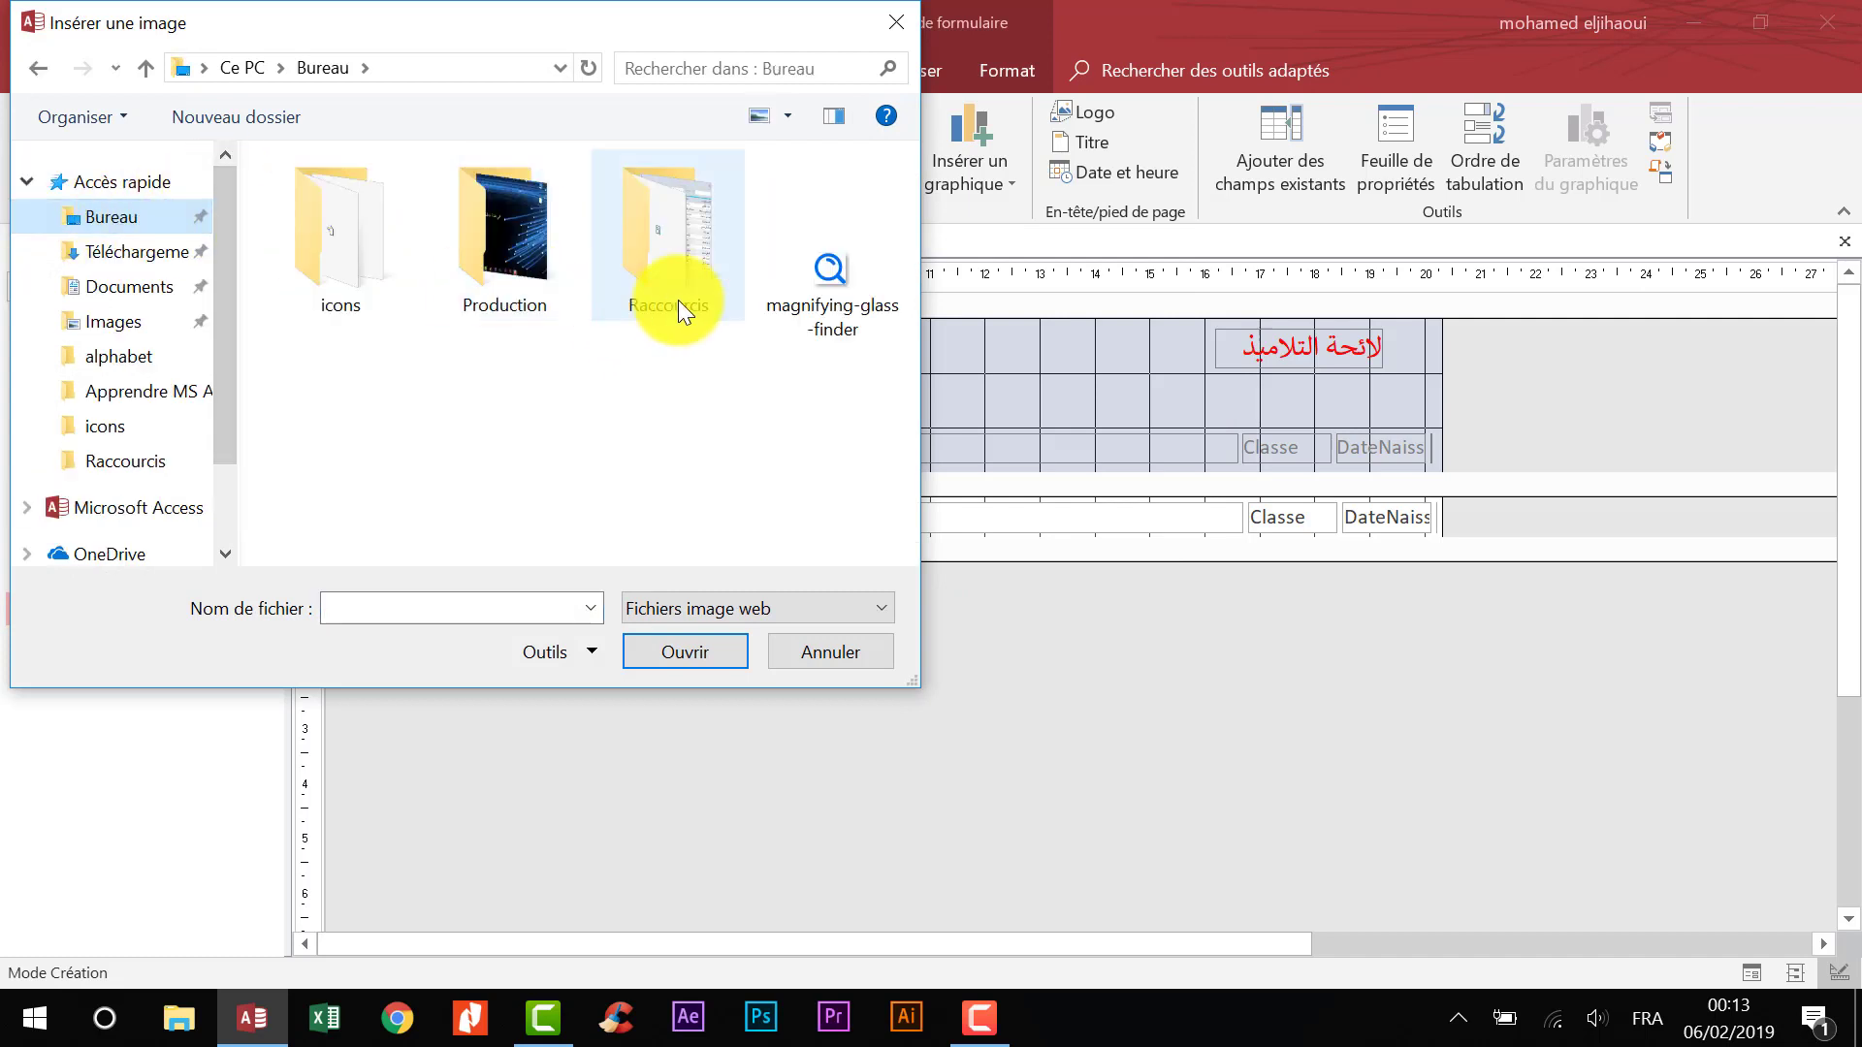
pyautogui.doubleClick(364, 235)
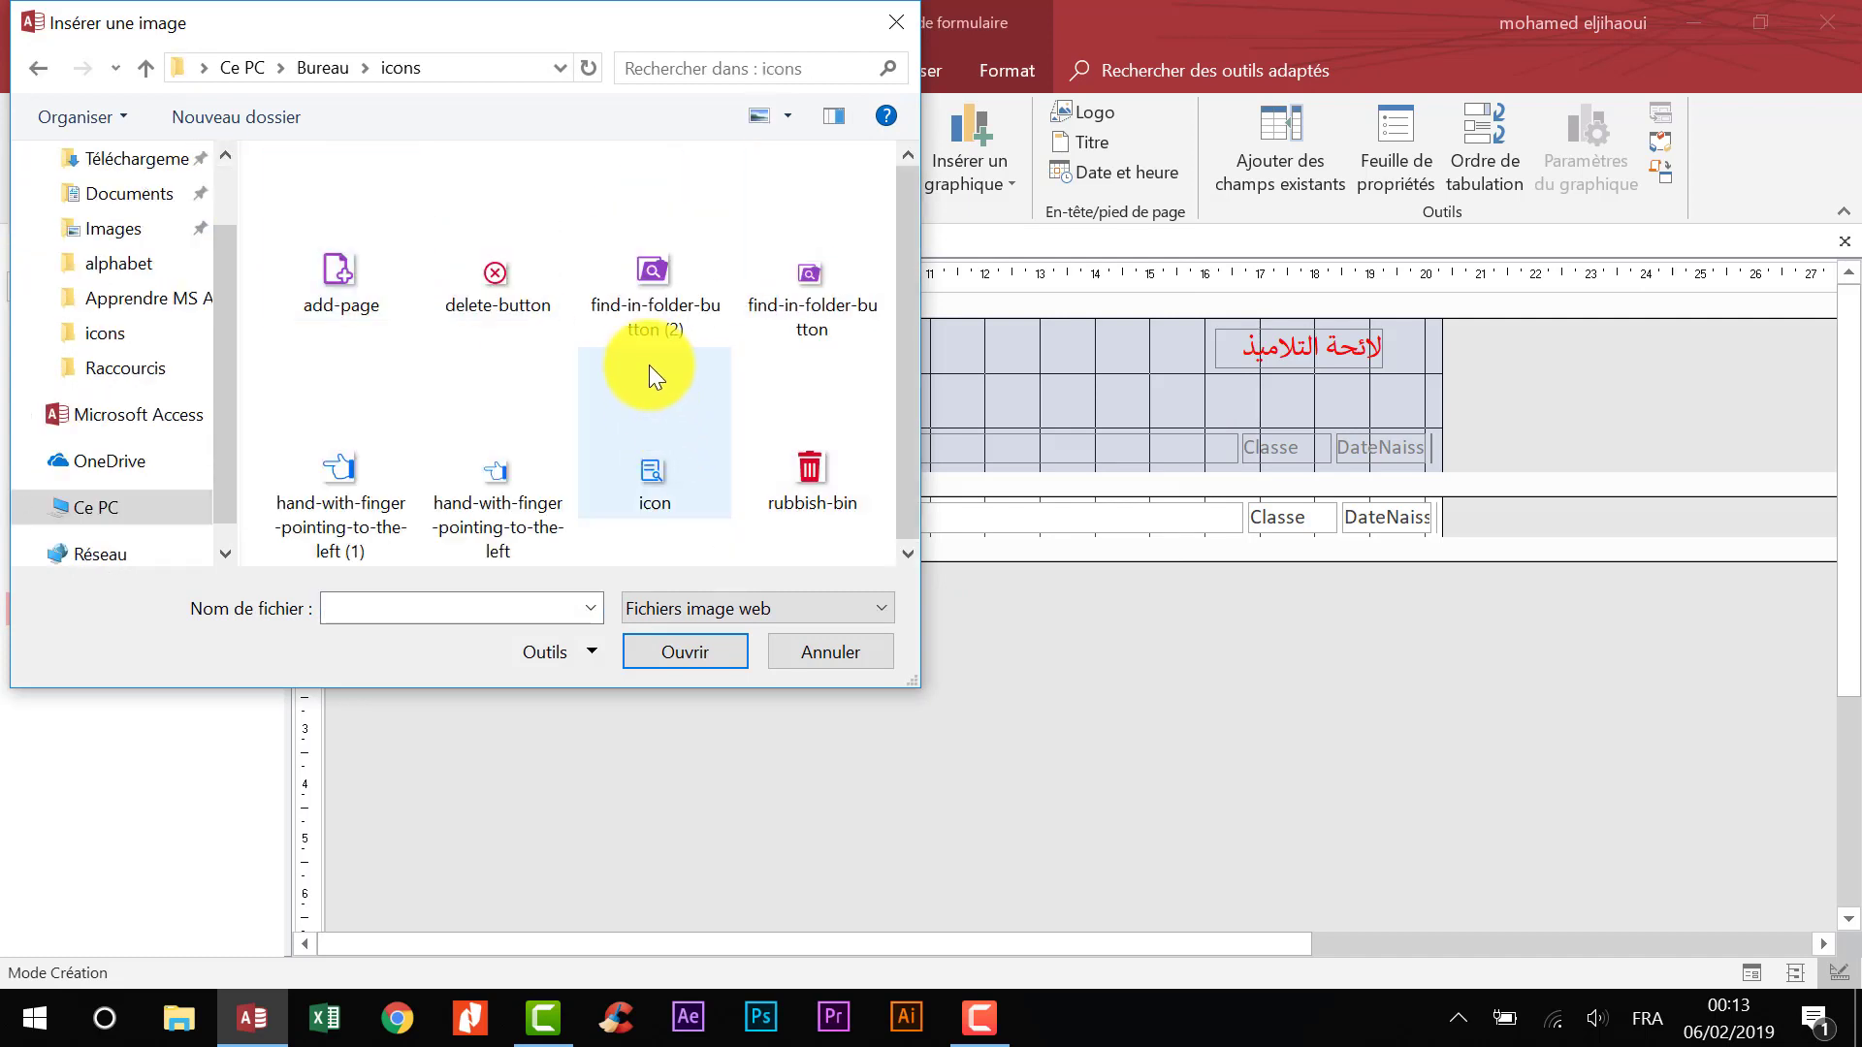
pyautogui.click(342, 469)
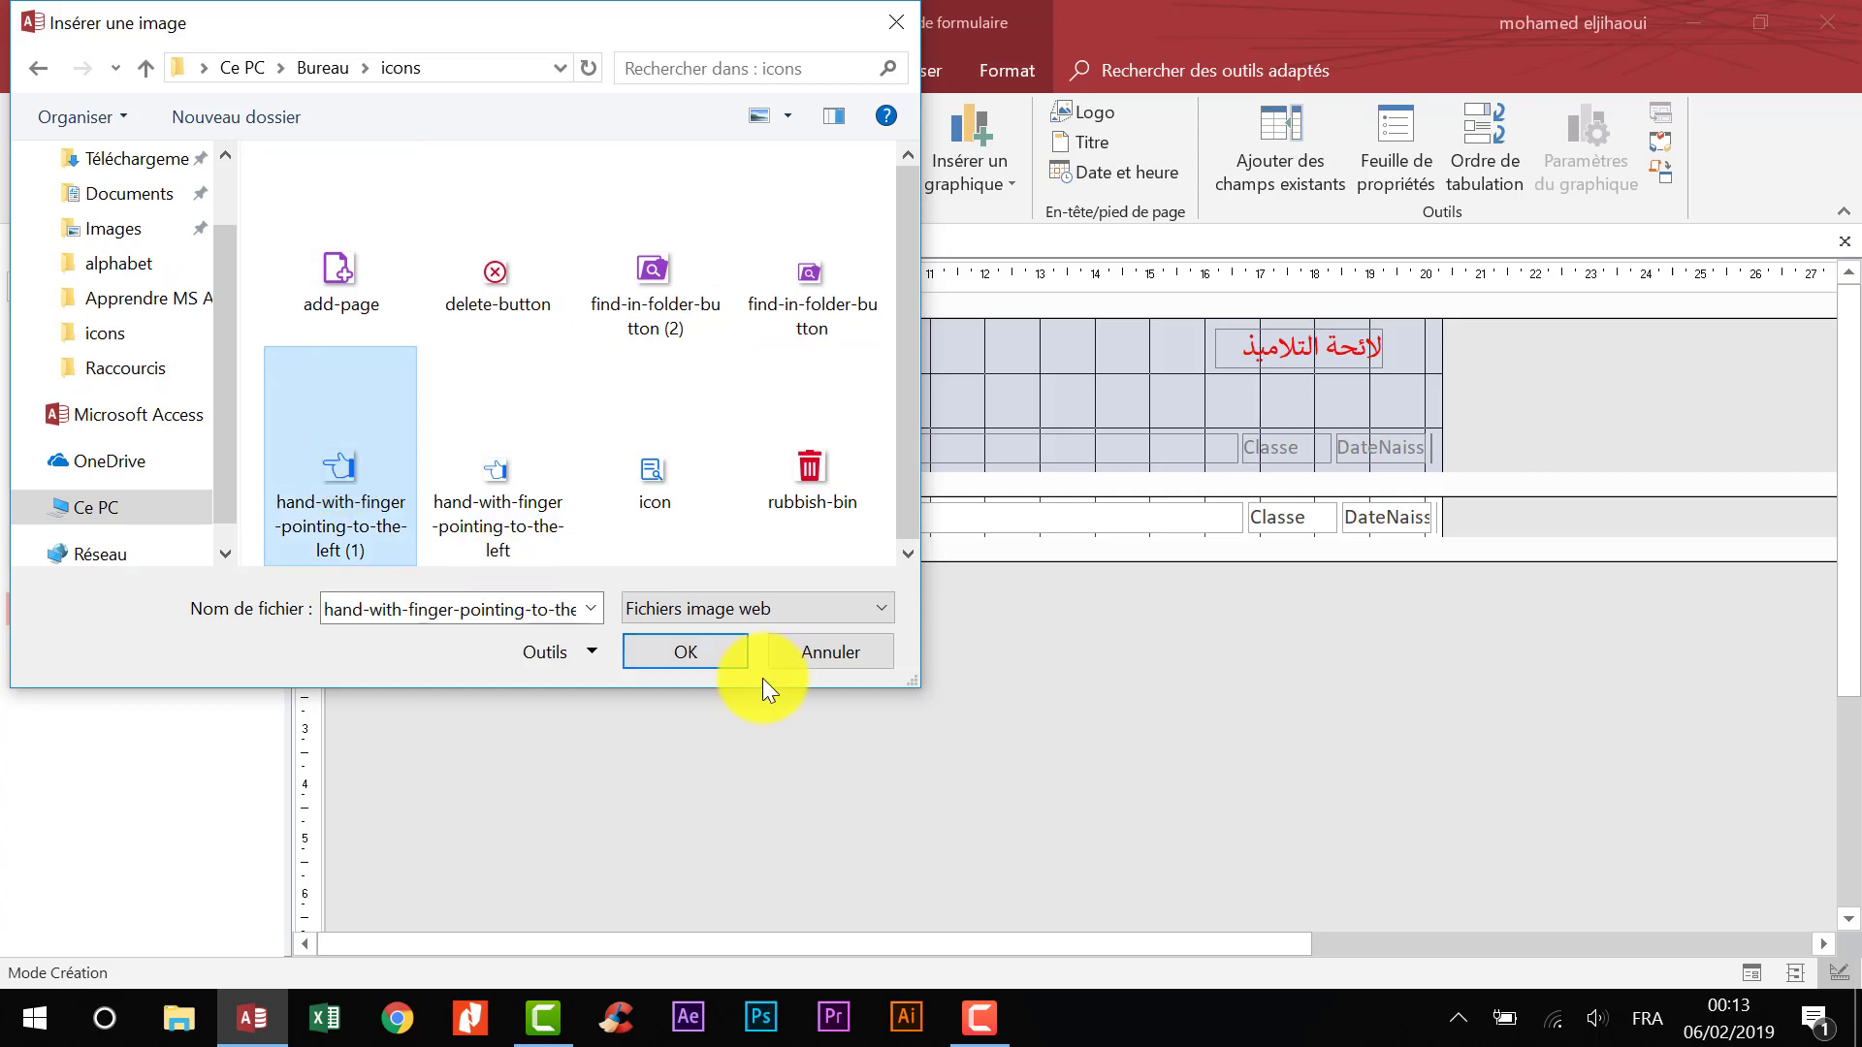
pyautogui.click(696, 649)
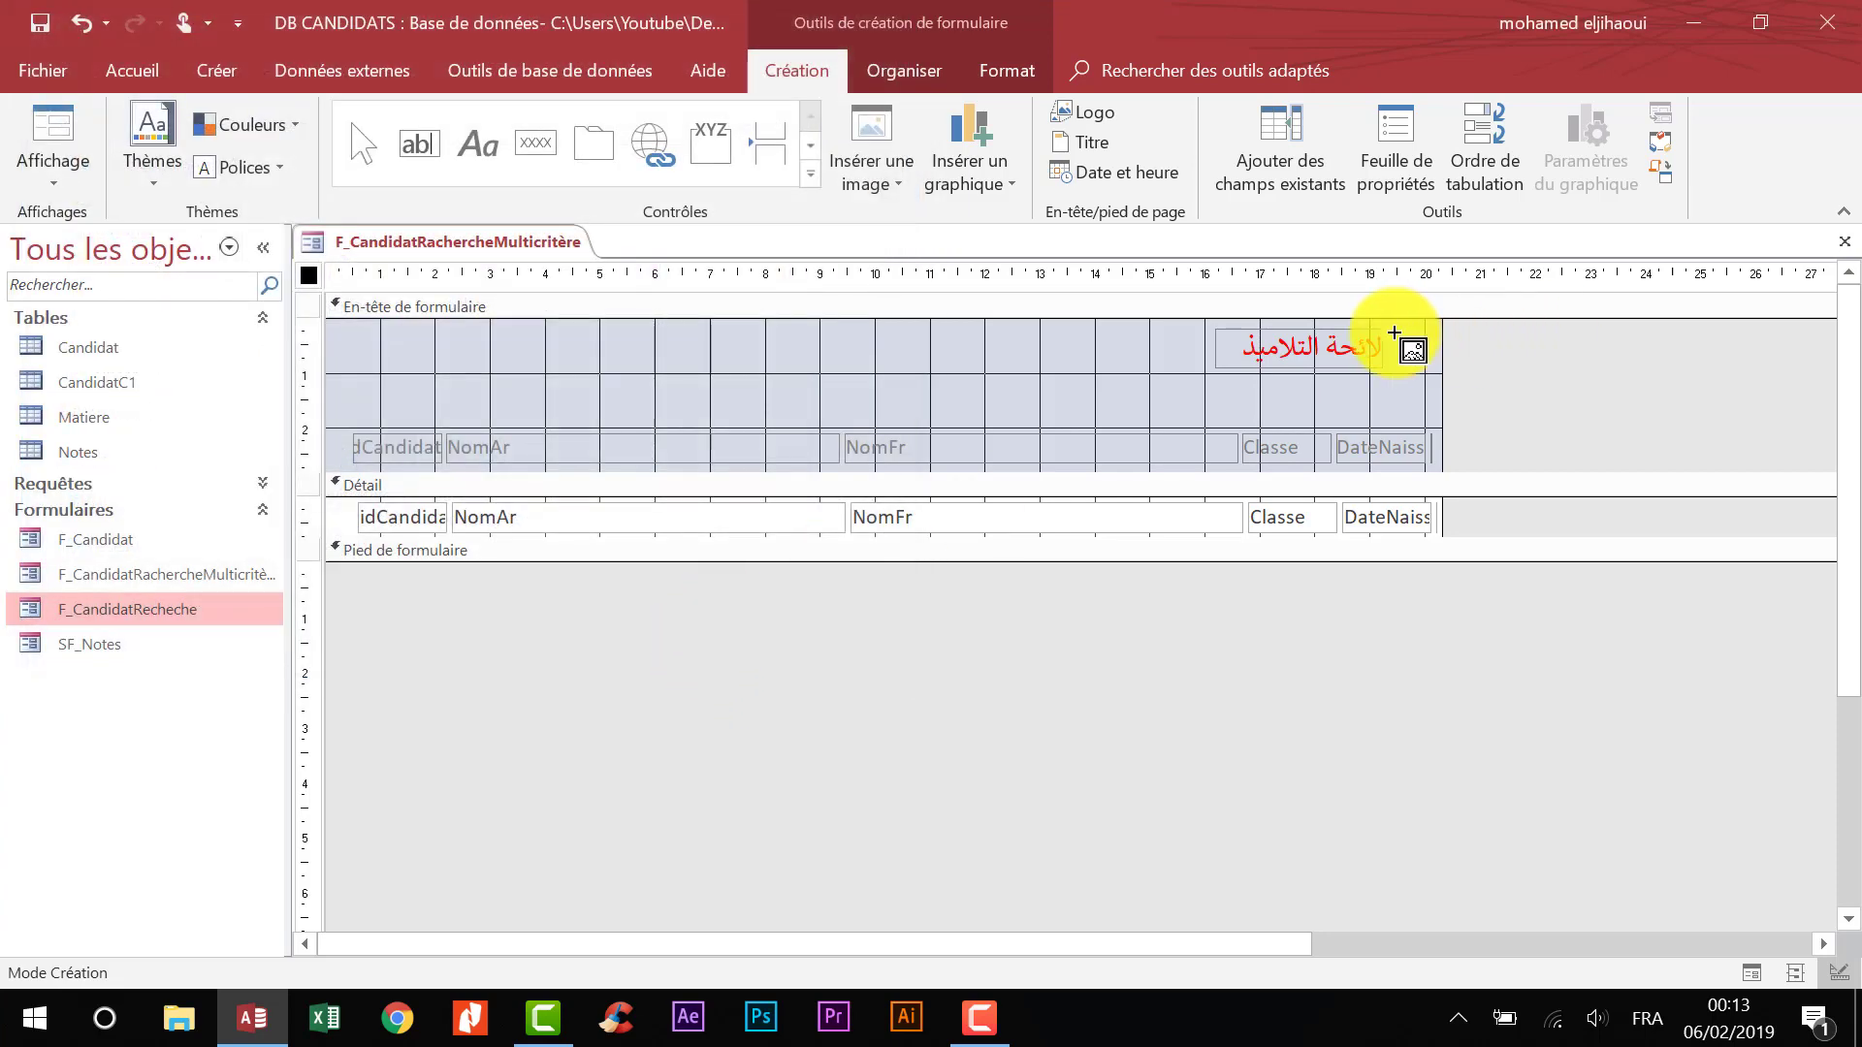
pyautogui.moveTo(1388, 333); pyautogui.dragTo(1433, 367)
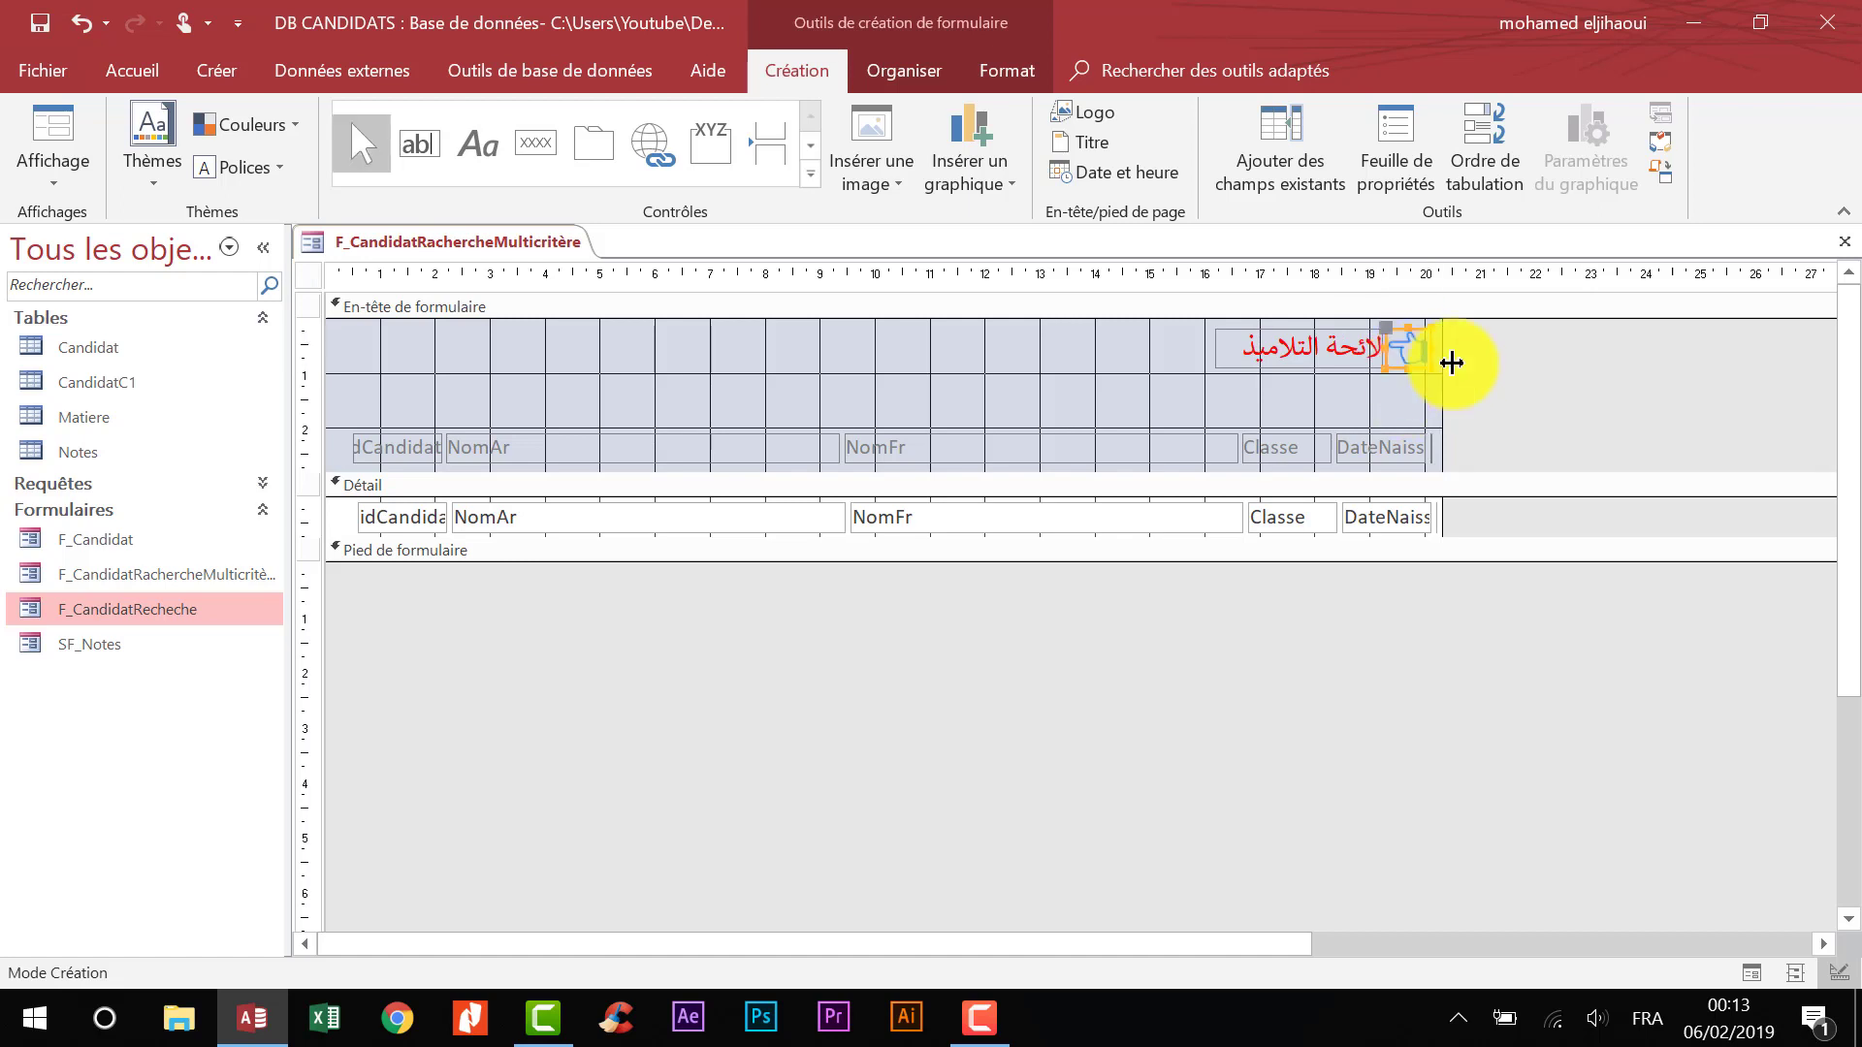
pyautogui.click(1481, 385)
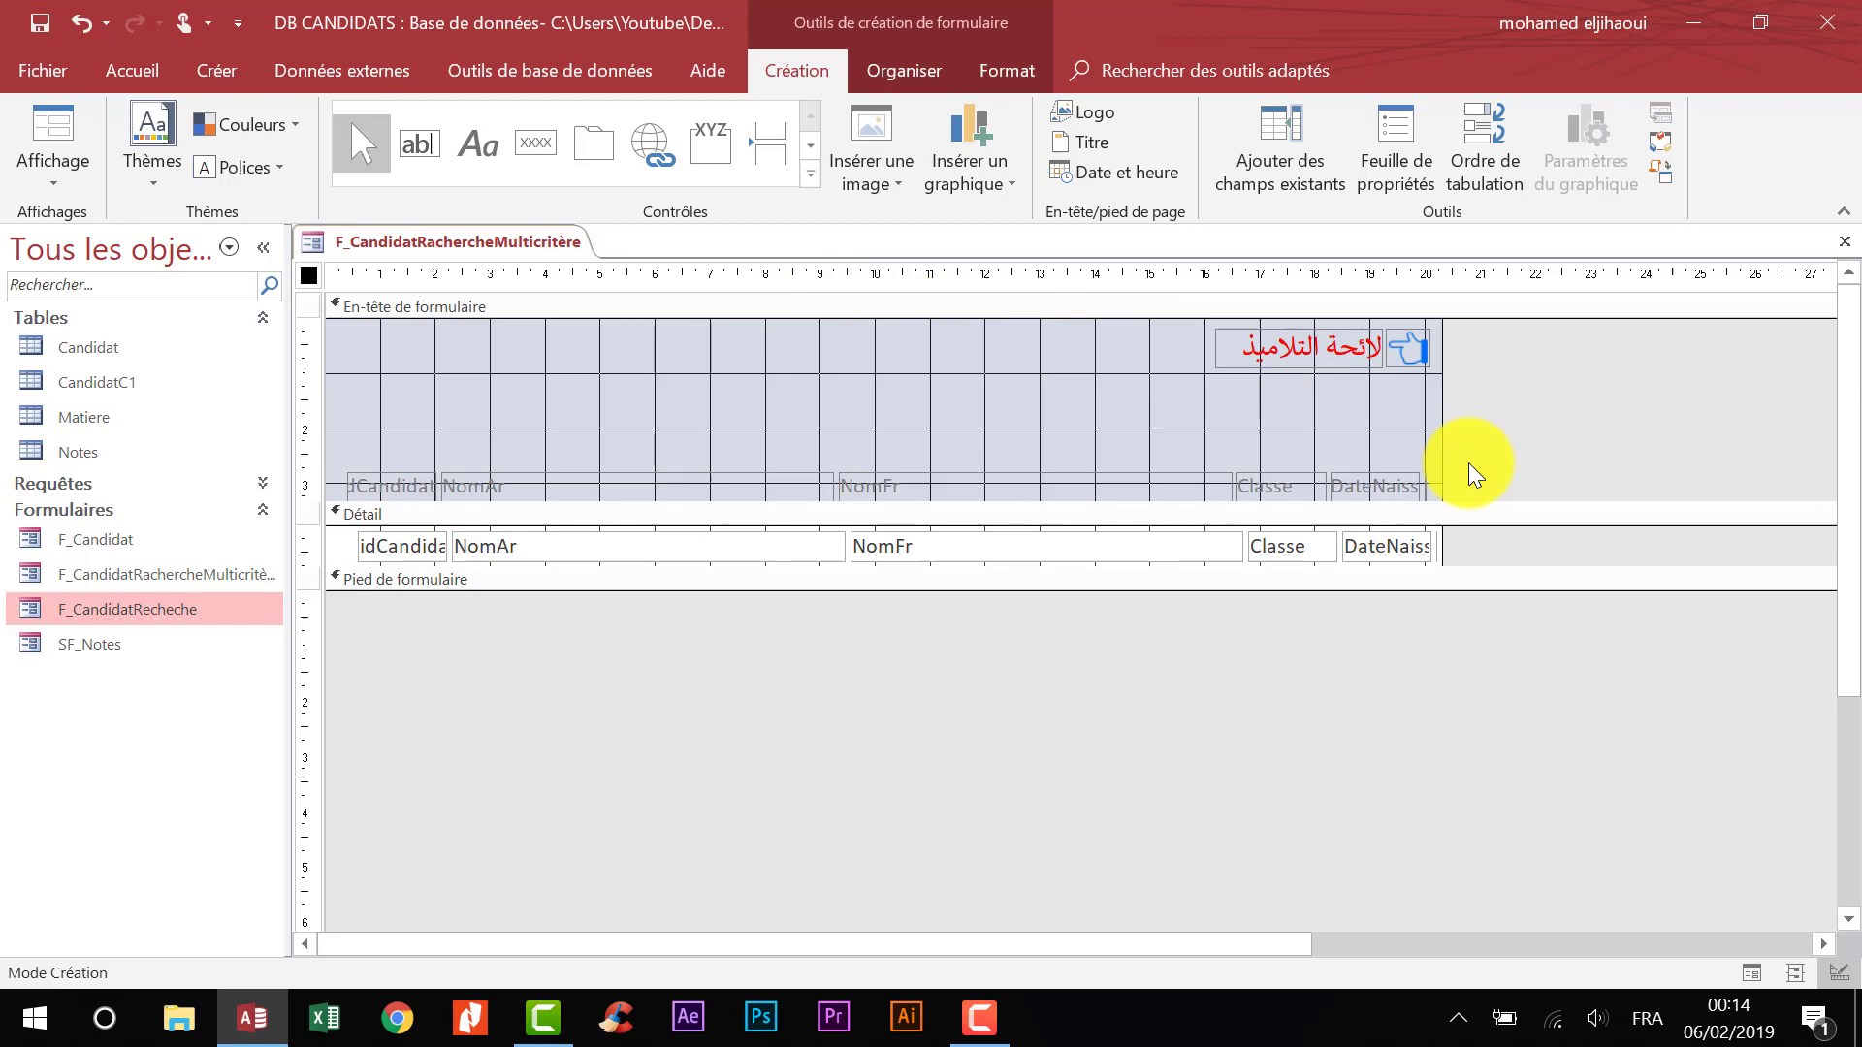
# - Extend the form header to about 4 cm high and move the row of column labels down to its lower edge
pyautogui.click(1163, 514)
pyautogui.moveTo(1147, 506); pyautogui.dragTo(766, 543)
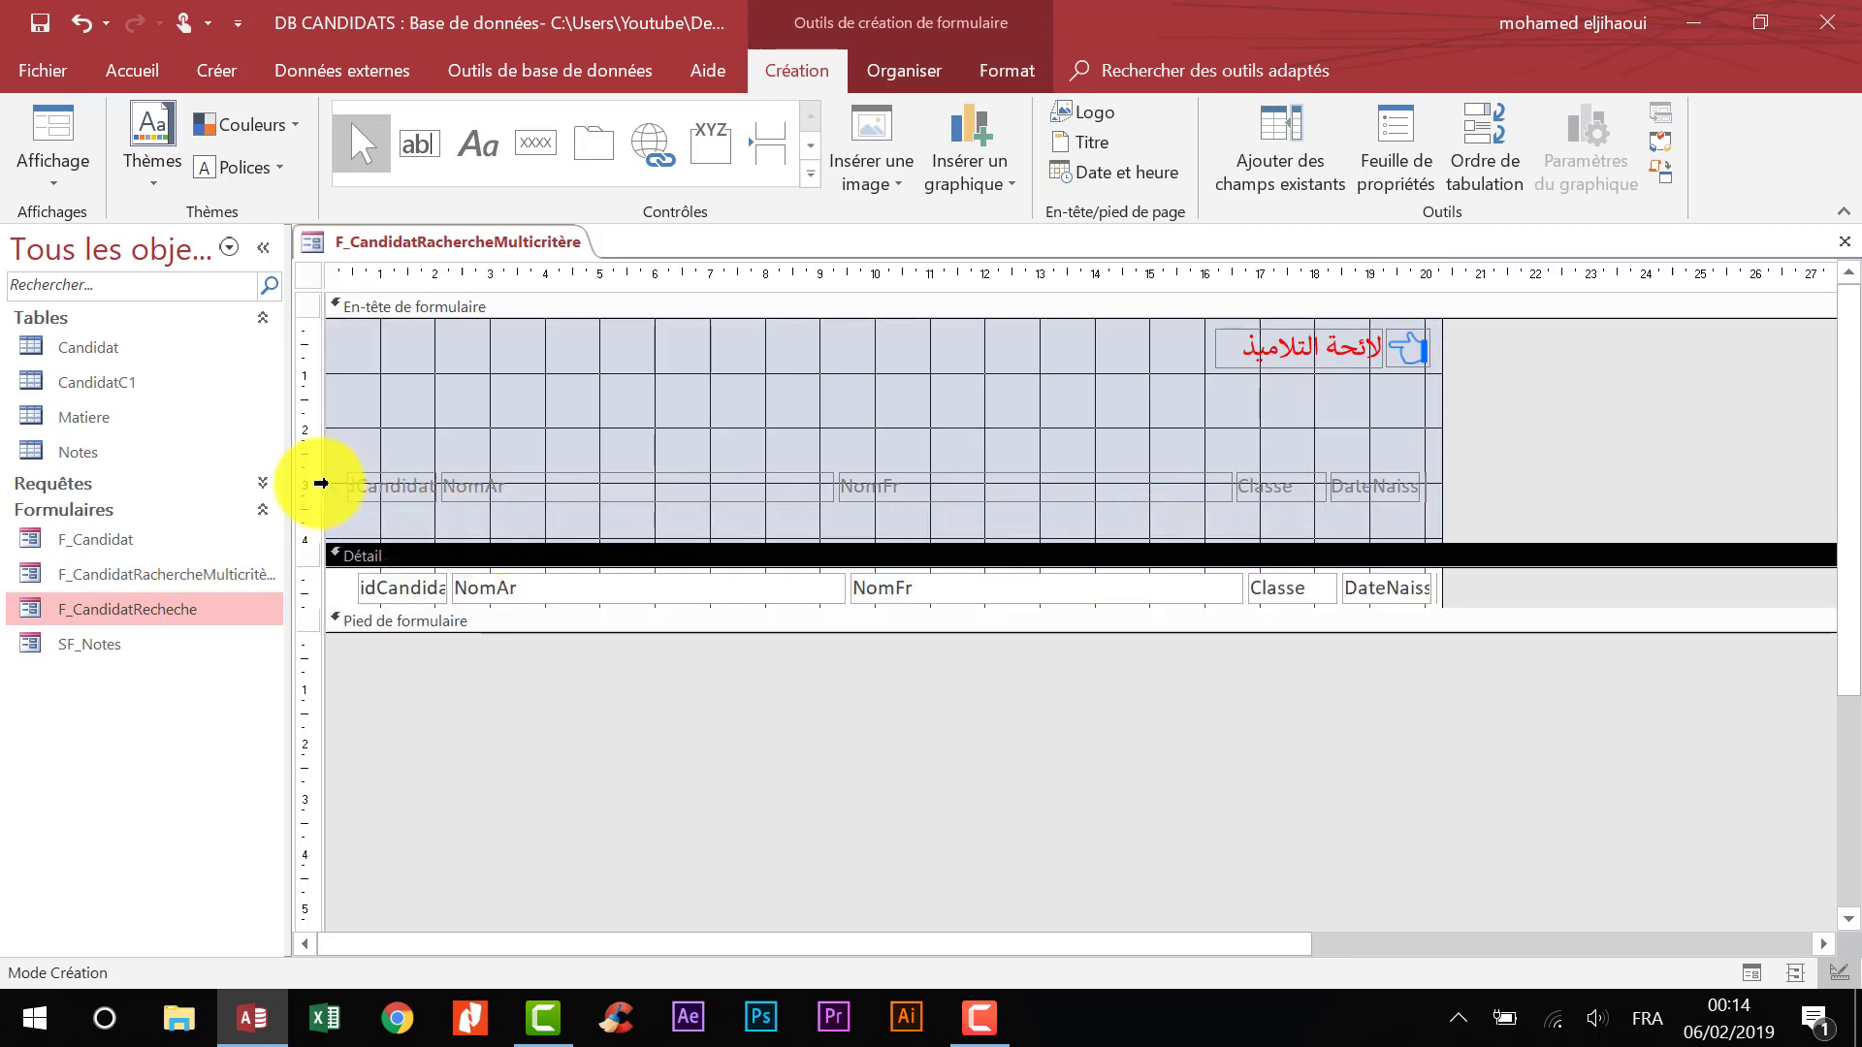
pyautogui.click(311, 469)
pyautogui.moveTo(449, 491); pyautogui.dragTo(498, 534)
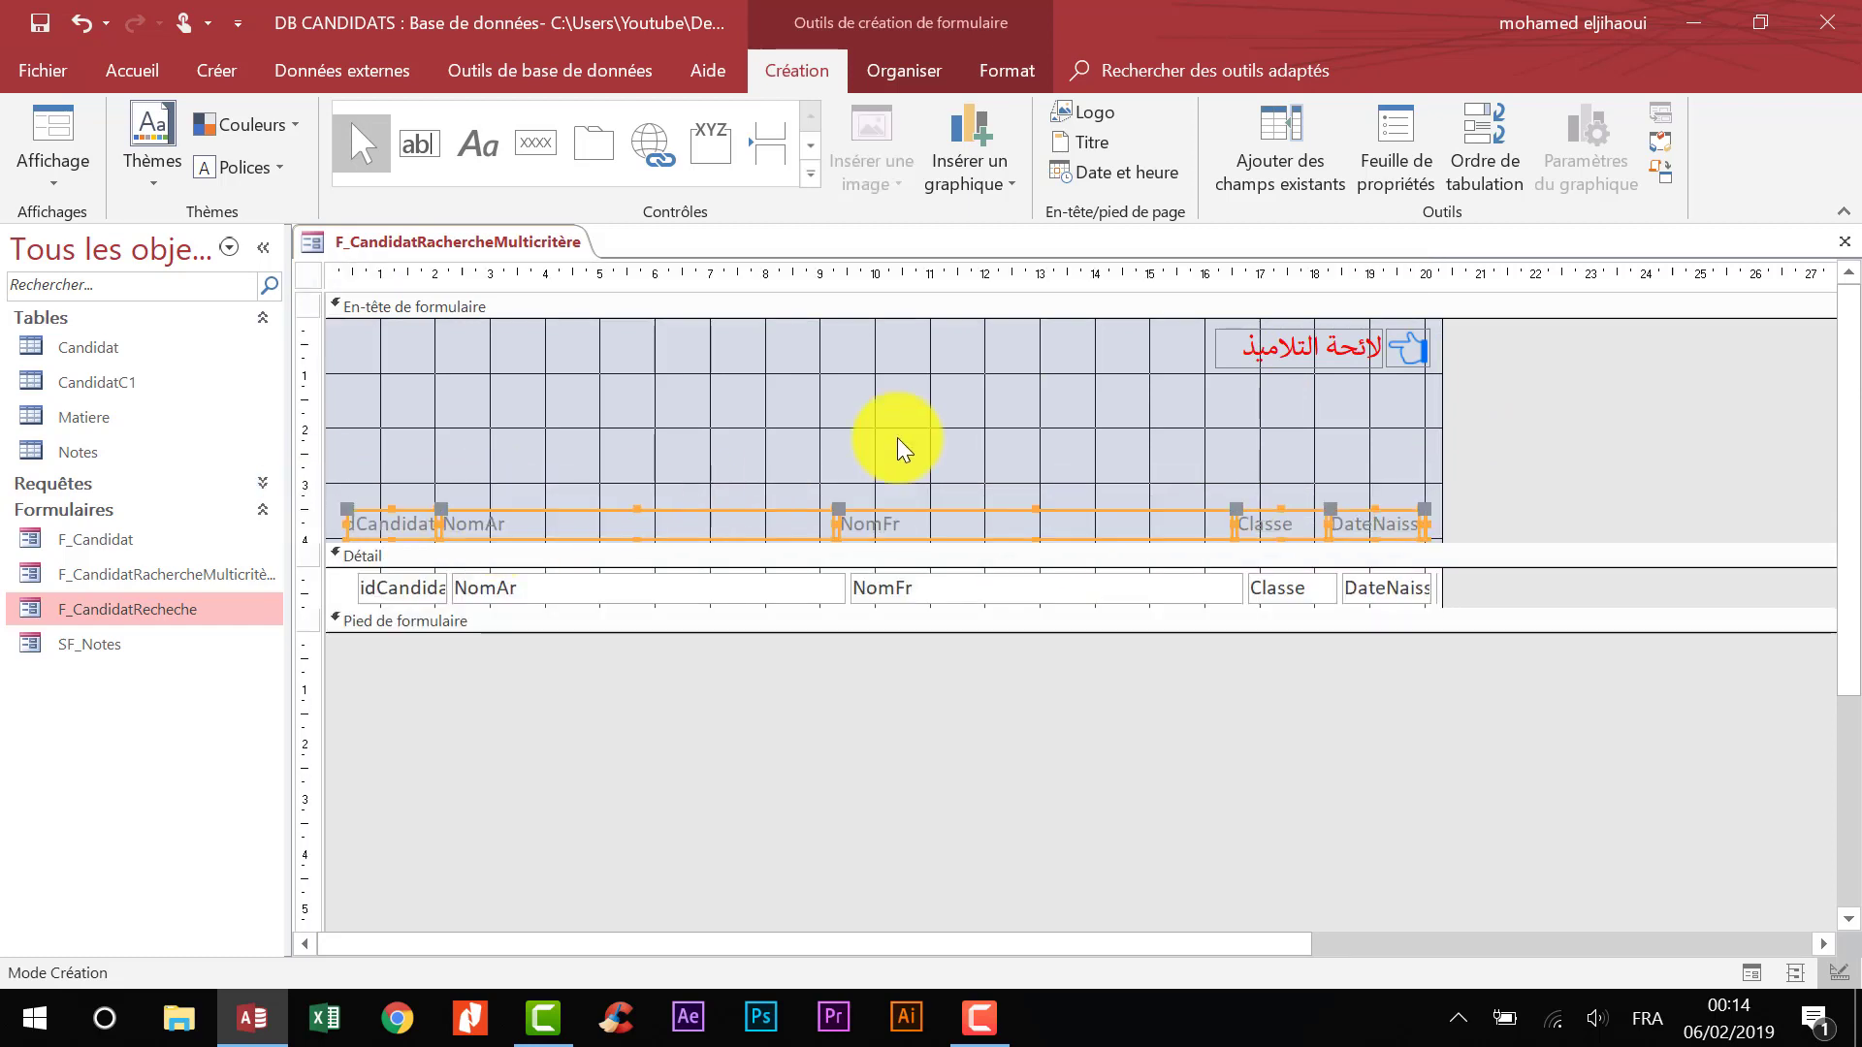
pyautogui.click(972, 416)
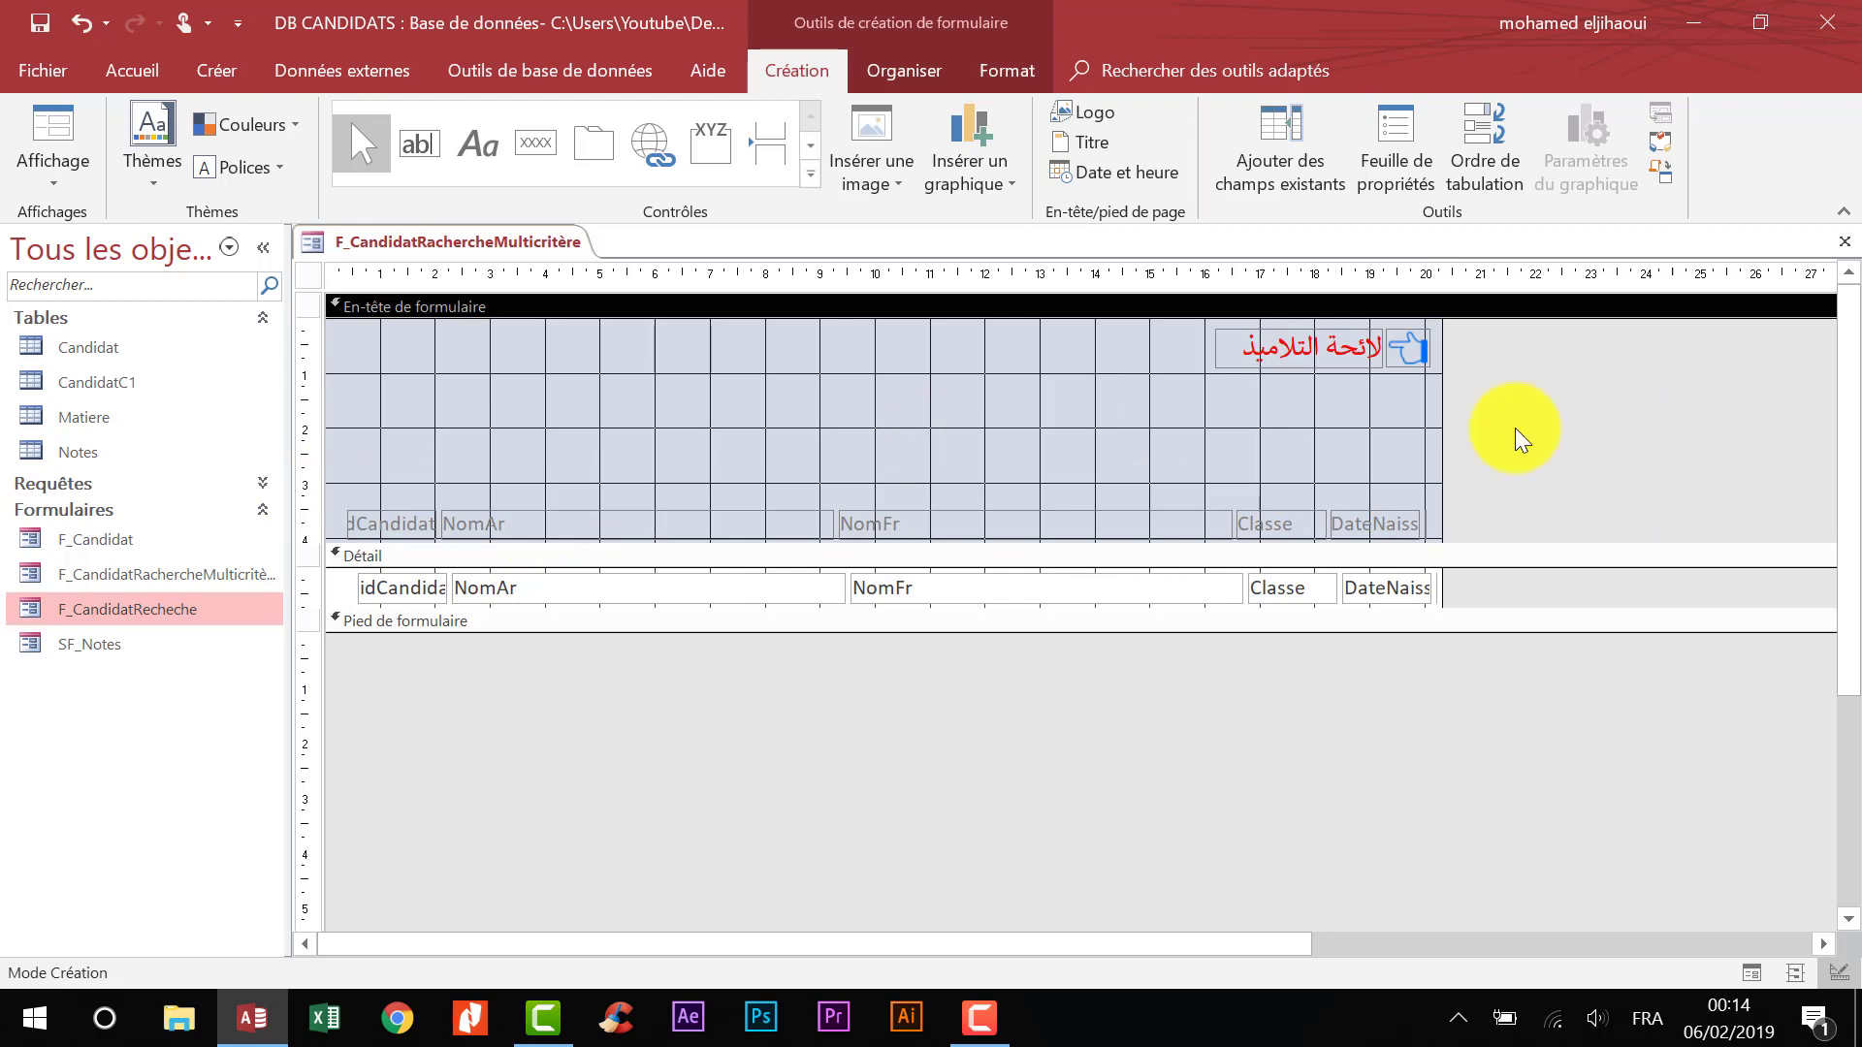
# - Add an unbound combo box about 6.5 cm wide below the title in the form header, without using the wizard
pyautogui.click(811, 175)
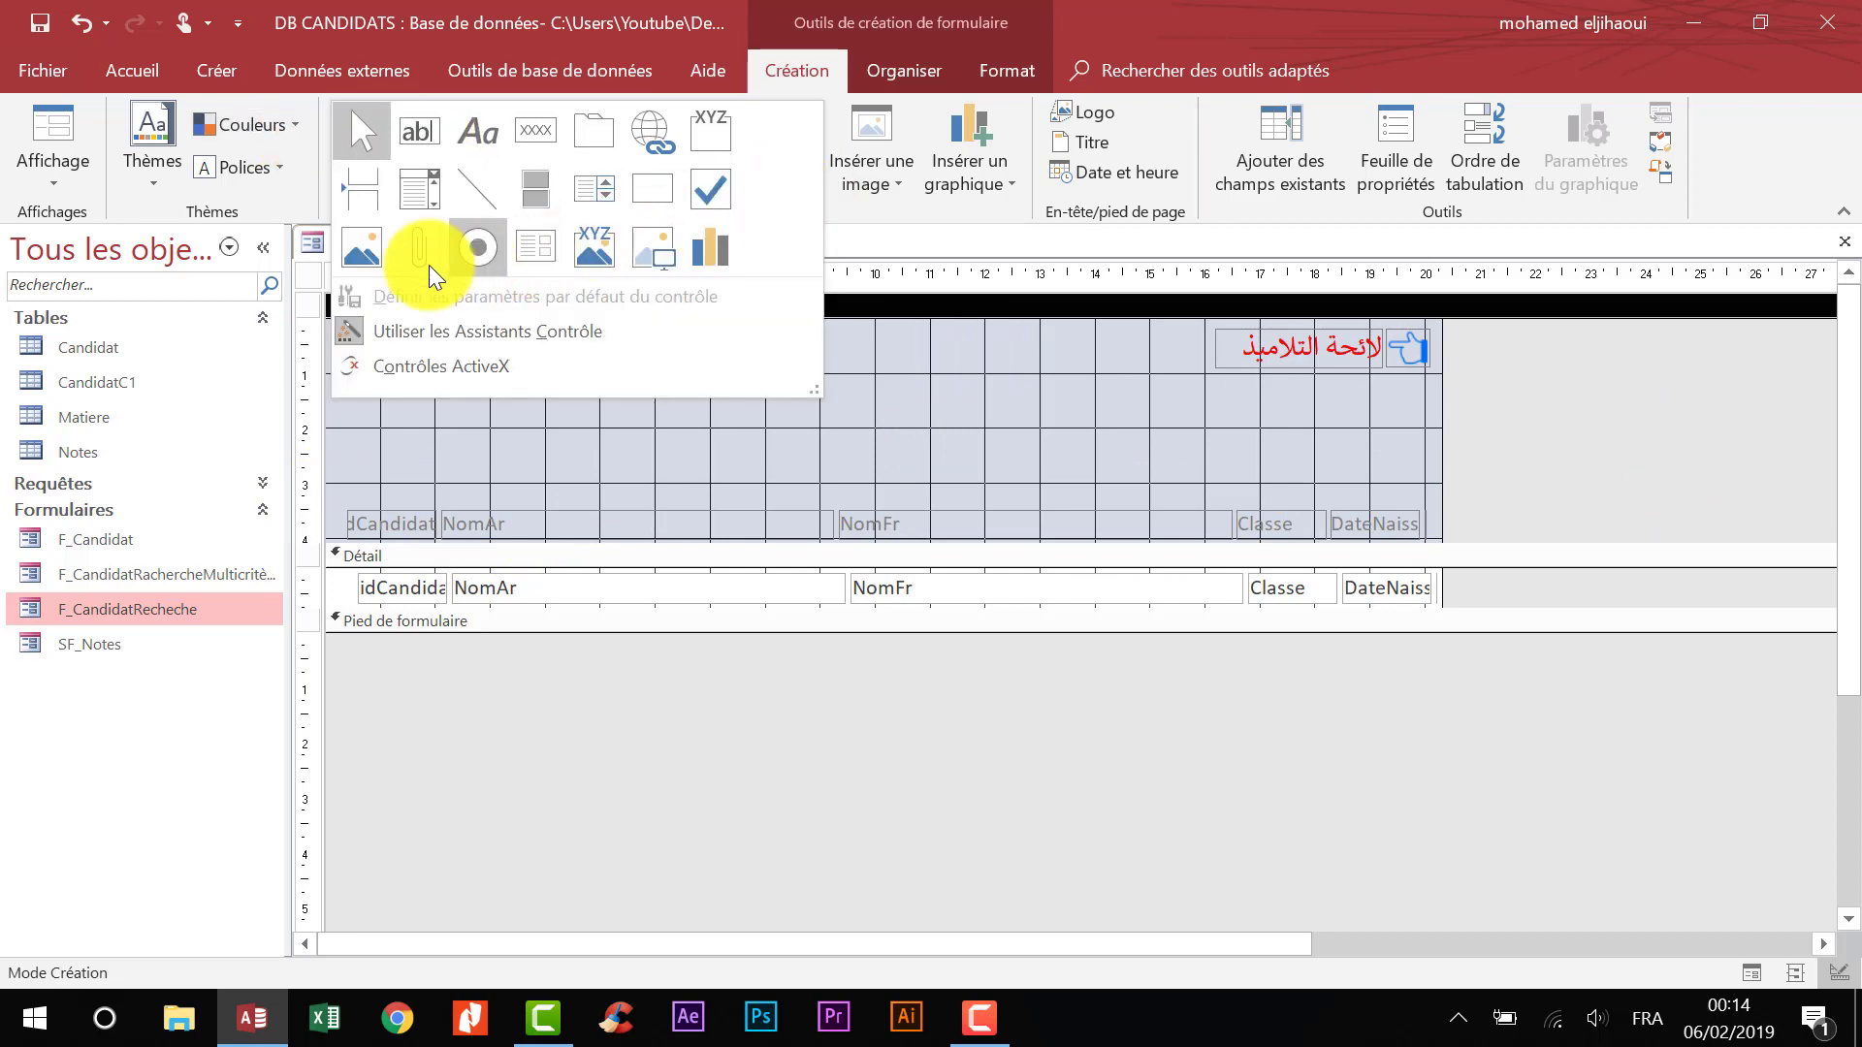
pyautogui.click(423, 189)
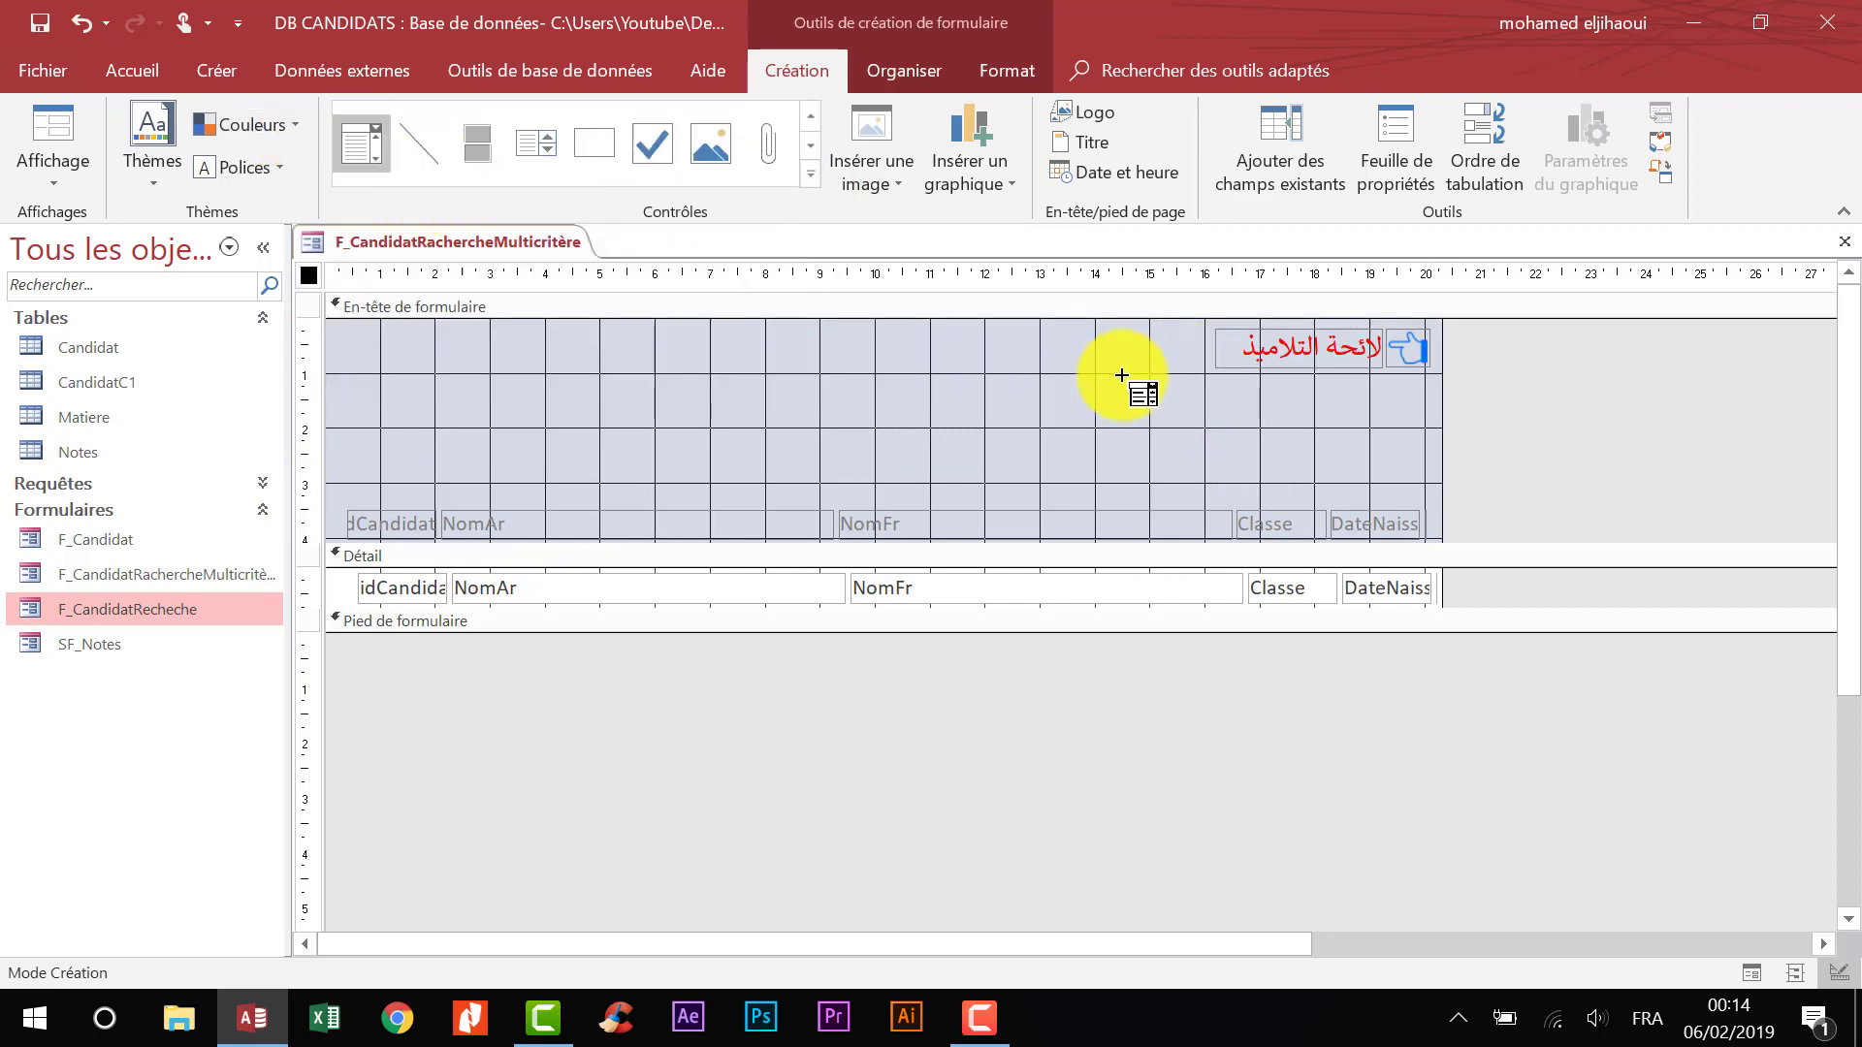
pyautogui.moveTo(1045, 379); pyautogui.dragTo(1400, 434)
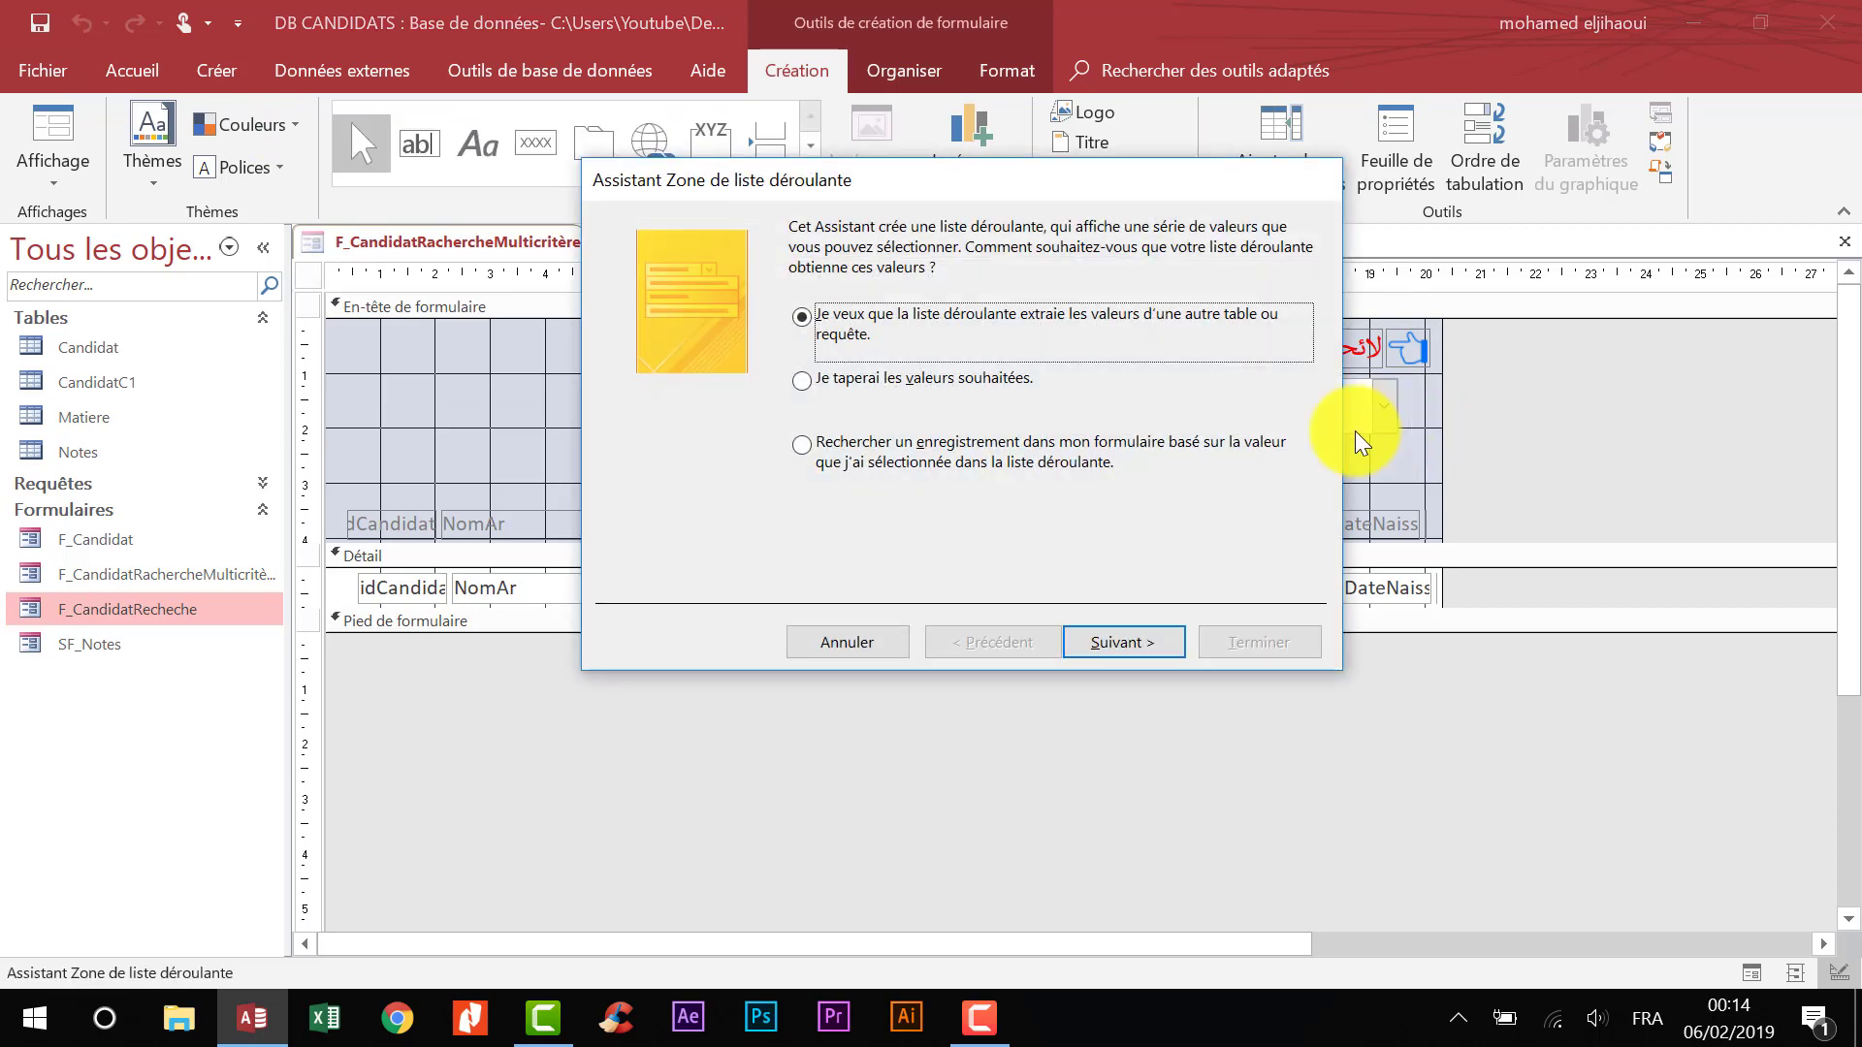
pyautogui.click(853, 643)
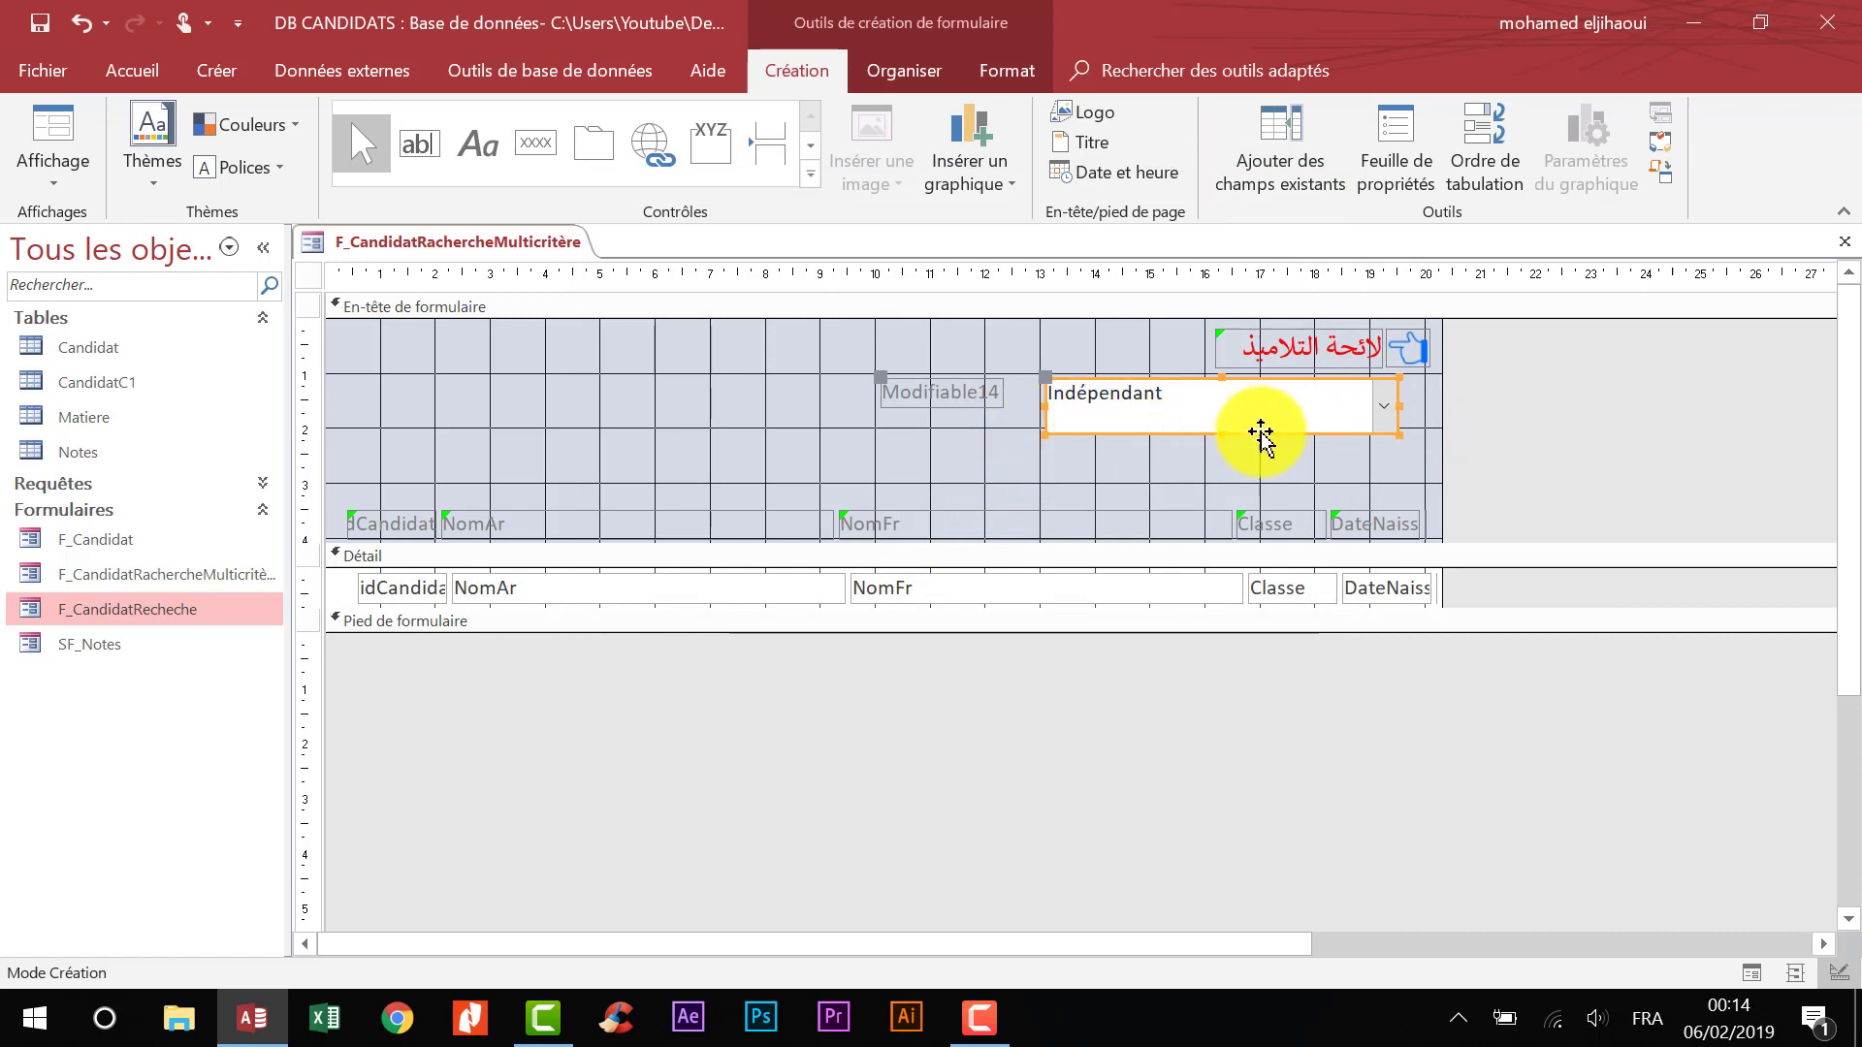
# - Shift the combo box left and place its label directly to its right, under the hand icon
pyautogui.click(939, 397)
pyautogui.click(1226, 427)
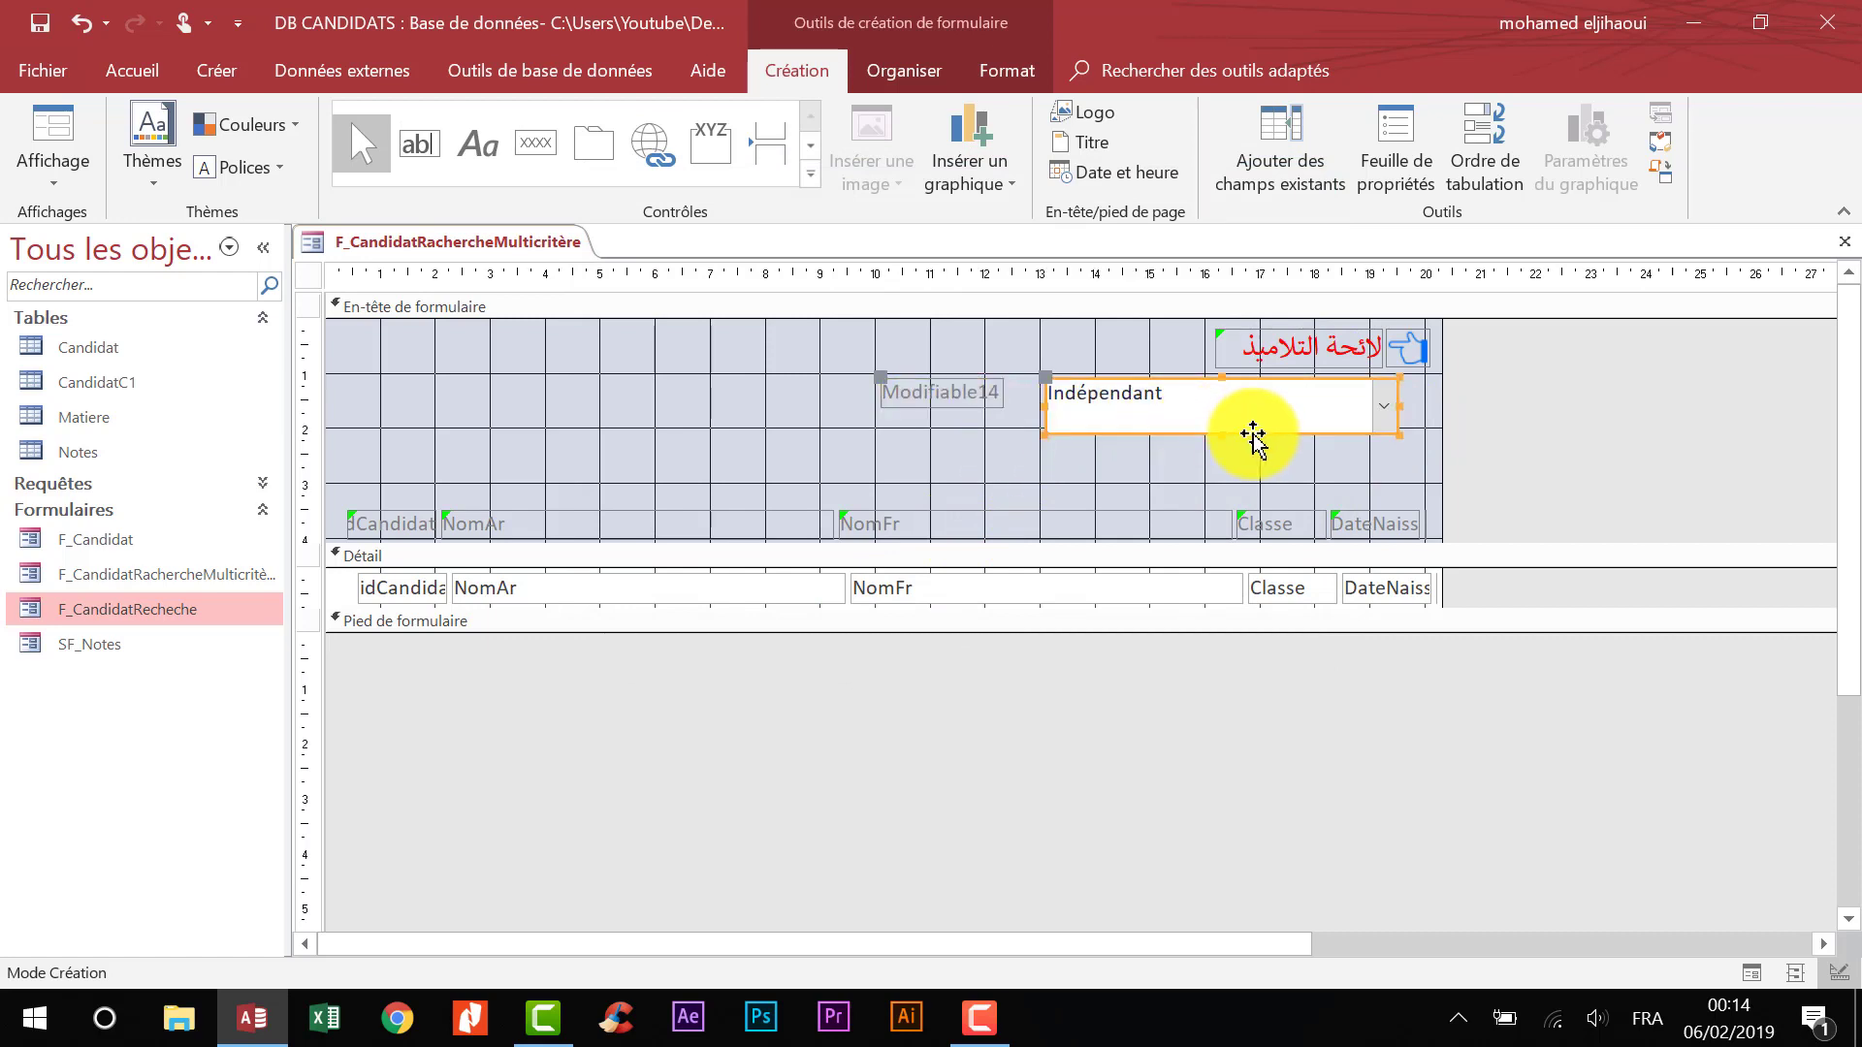
pyautogui.moveTo(1251, 432); pyautogui.dragTo(797, 426)
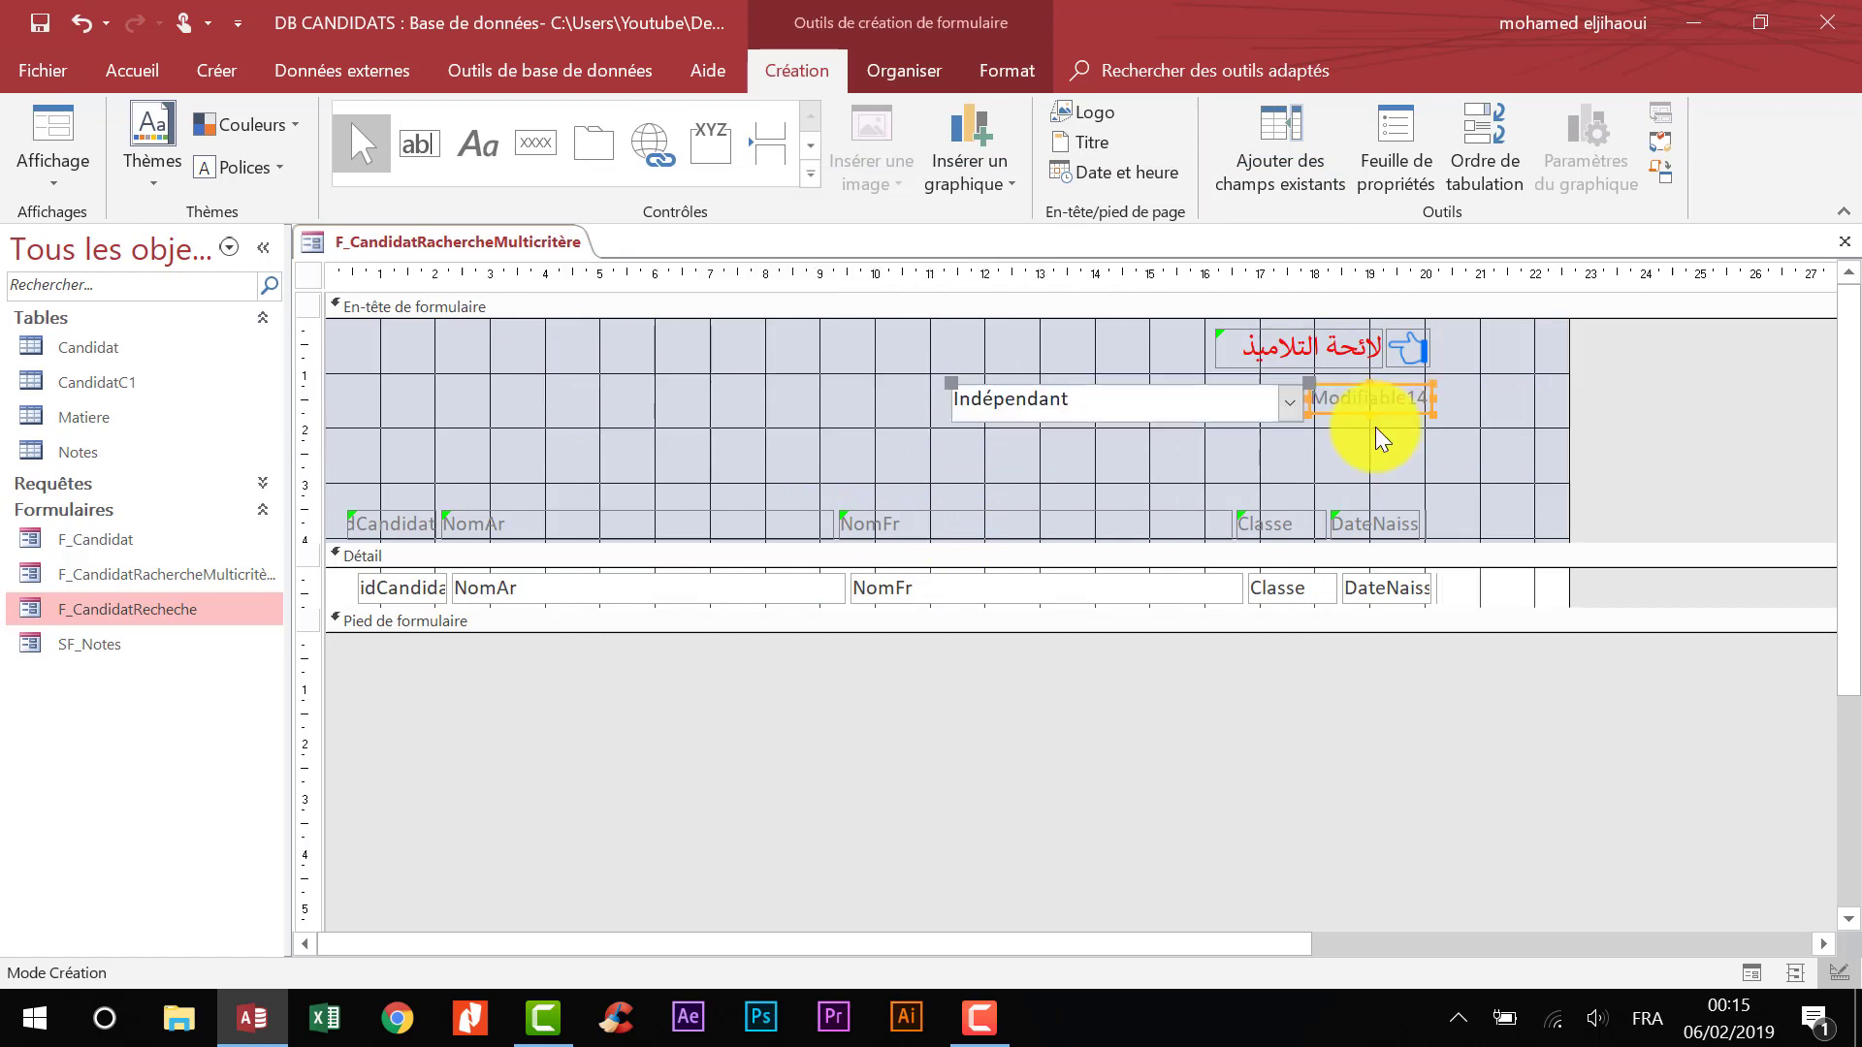
pyautogui.click(1367, 419)
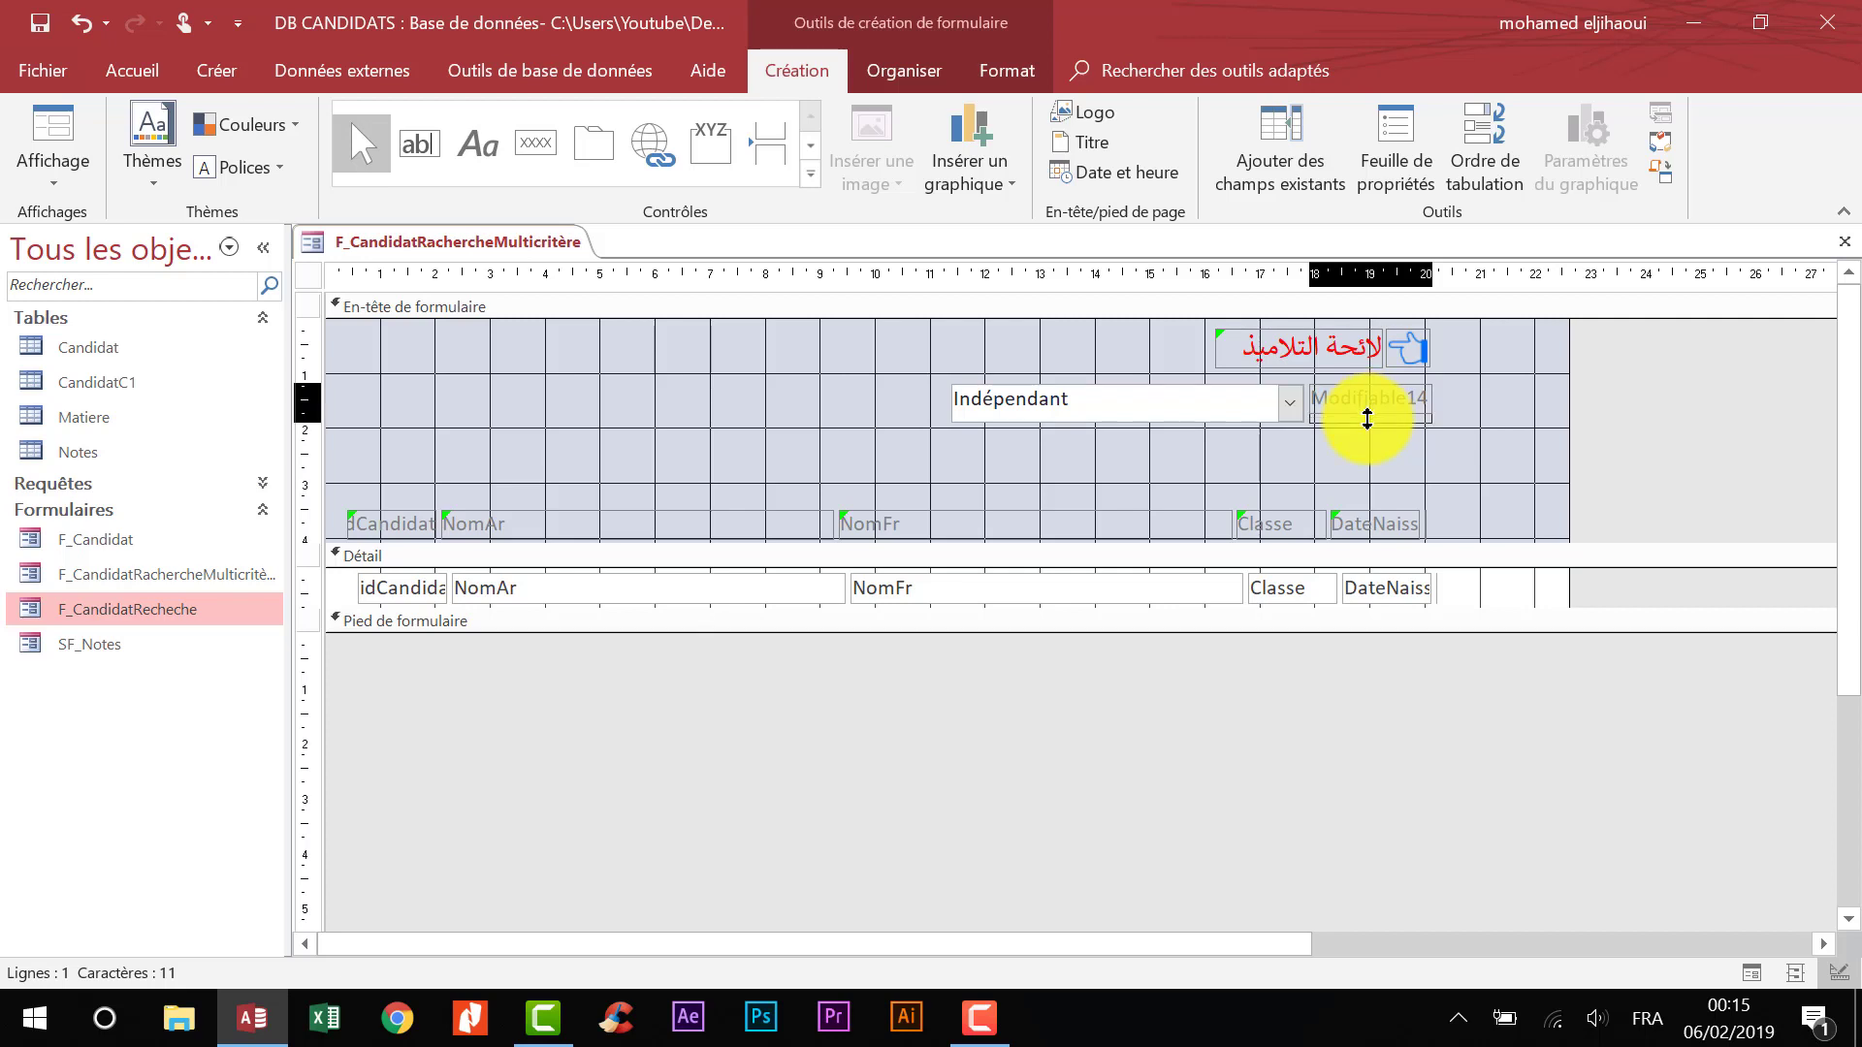
pyautogui.click(1513, 426)
# - Change the combo box label's text to القسم : using the Arabic keyboard layout
pyautogui.doubleClick(1416, 398)
pyautogui.hotkey('alt', 'shift')
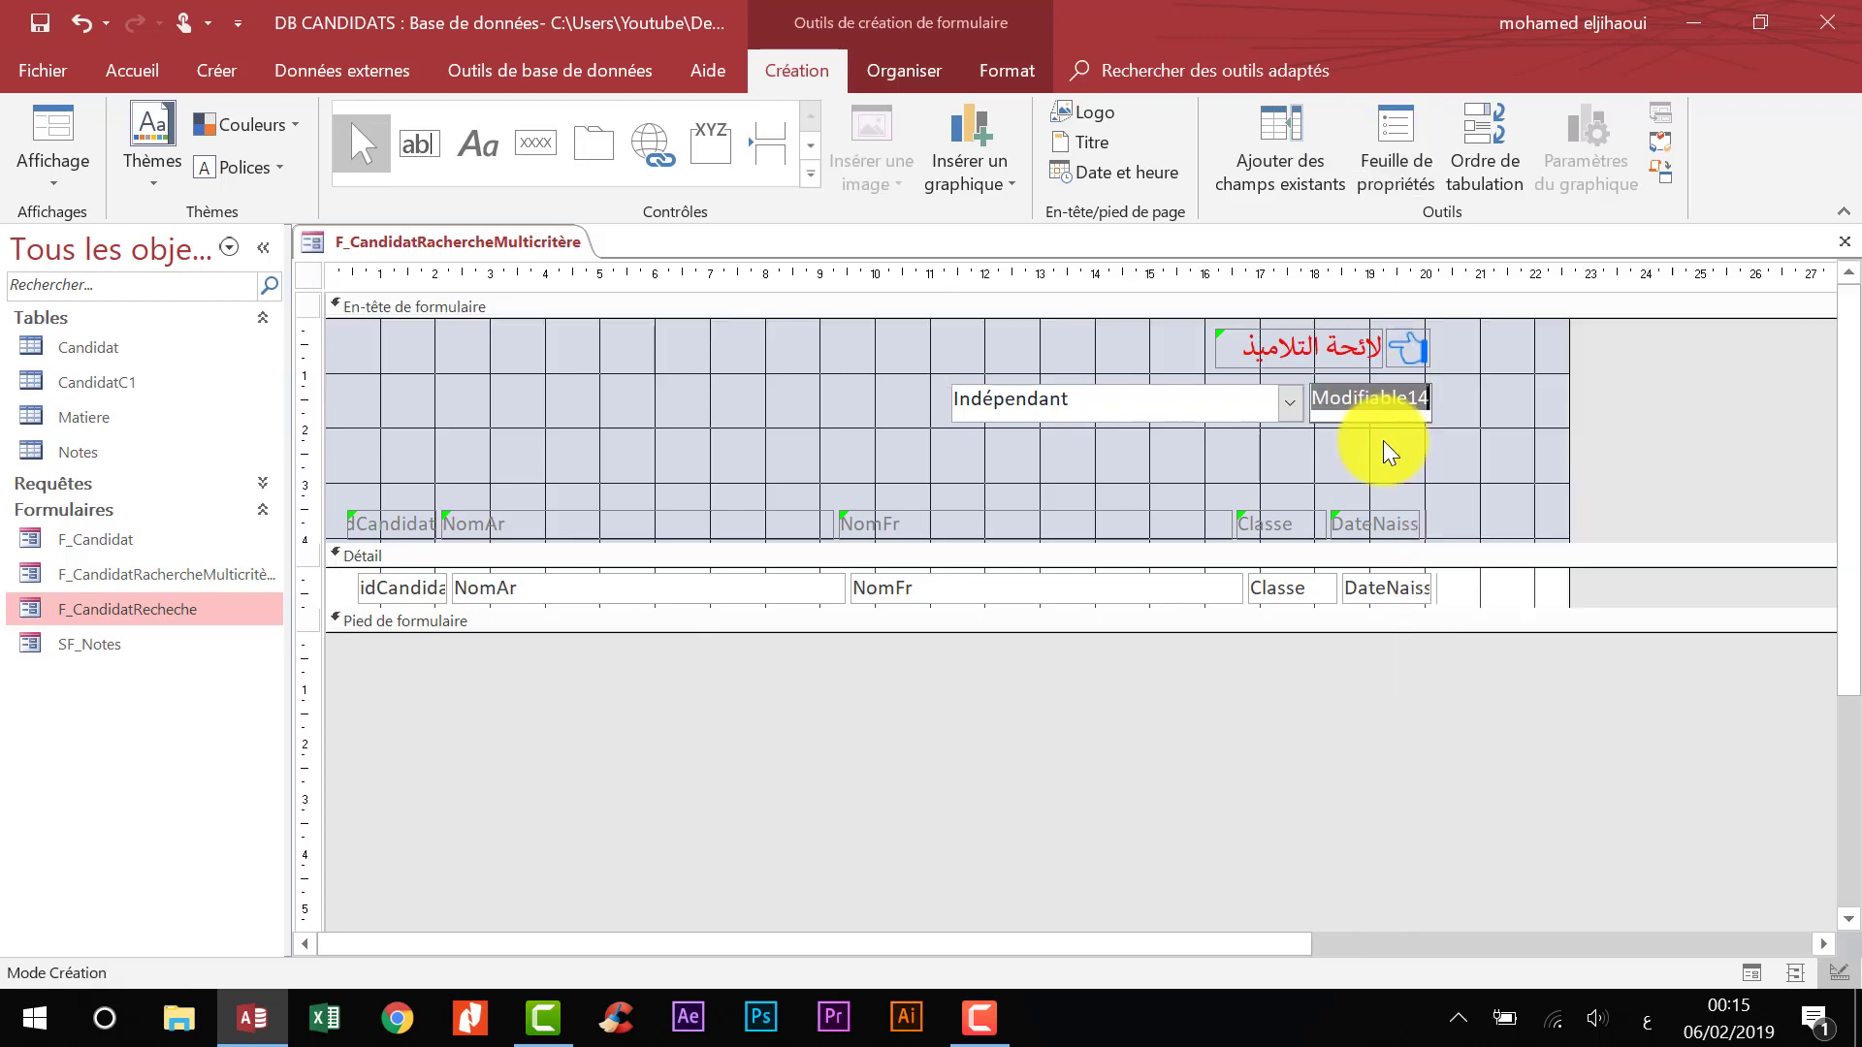
pyautogui.press('BackSpace')
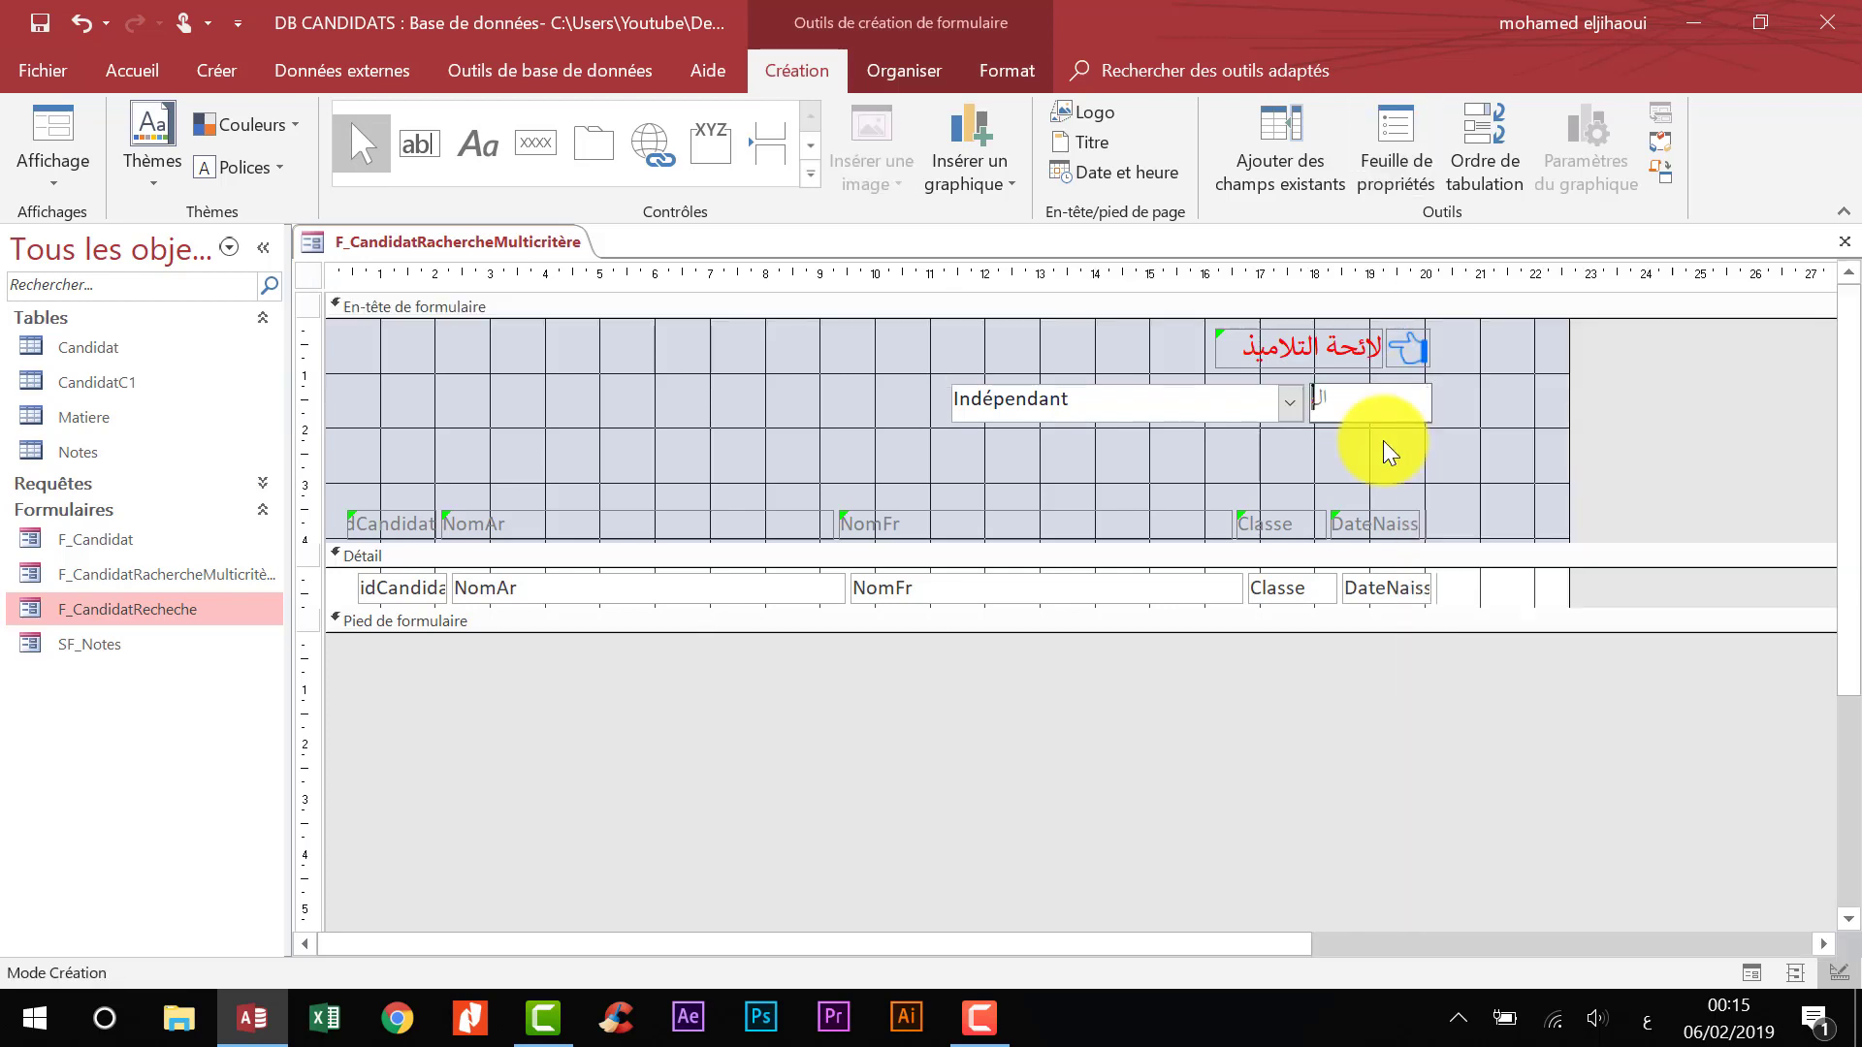
pyautogui.click(1294, 446)
# - Narrow the combo box to about 4 cm and display all of its properties
pyautogui.click(1179, 398)
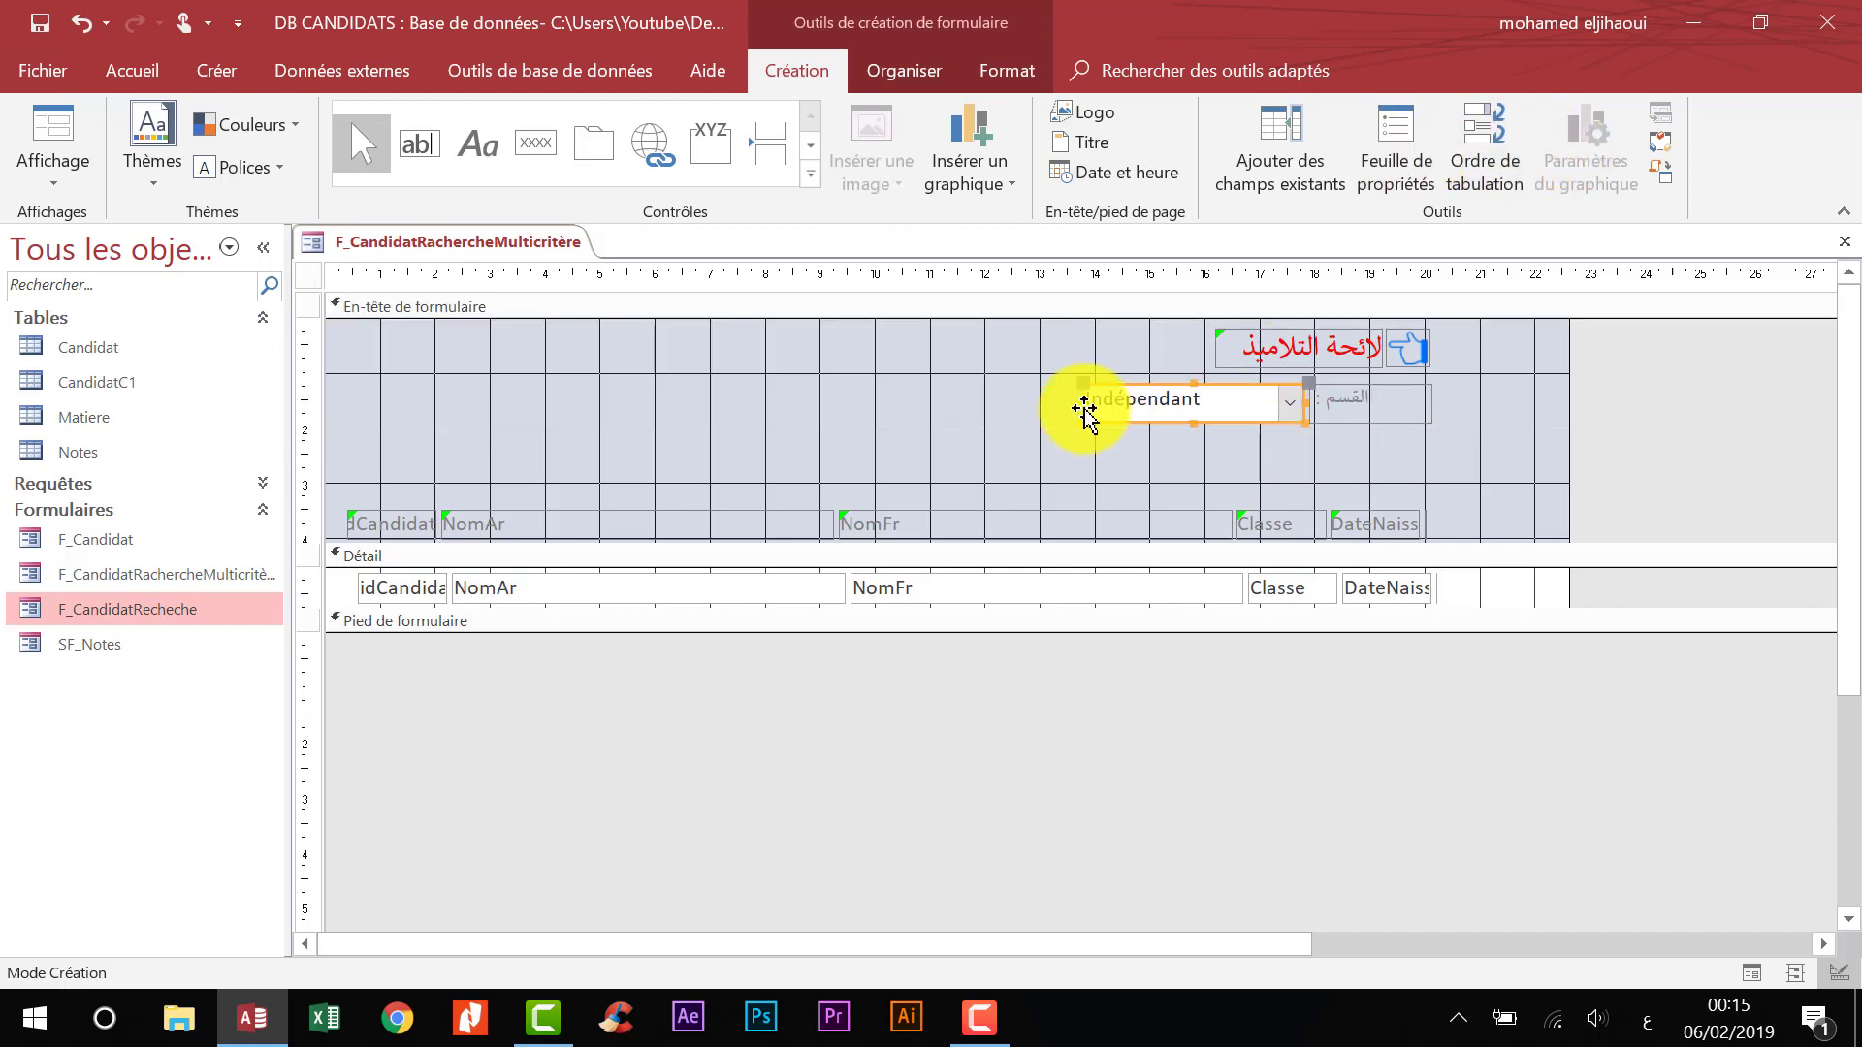
pyautogui.click(1396, 147)
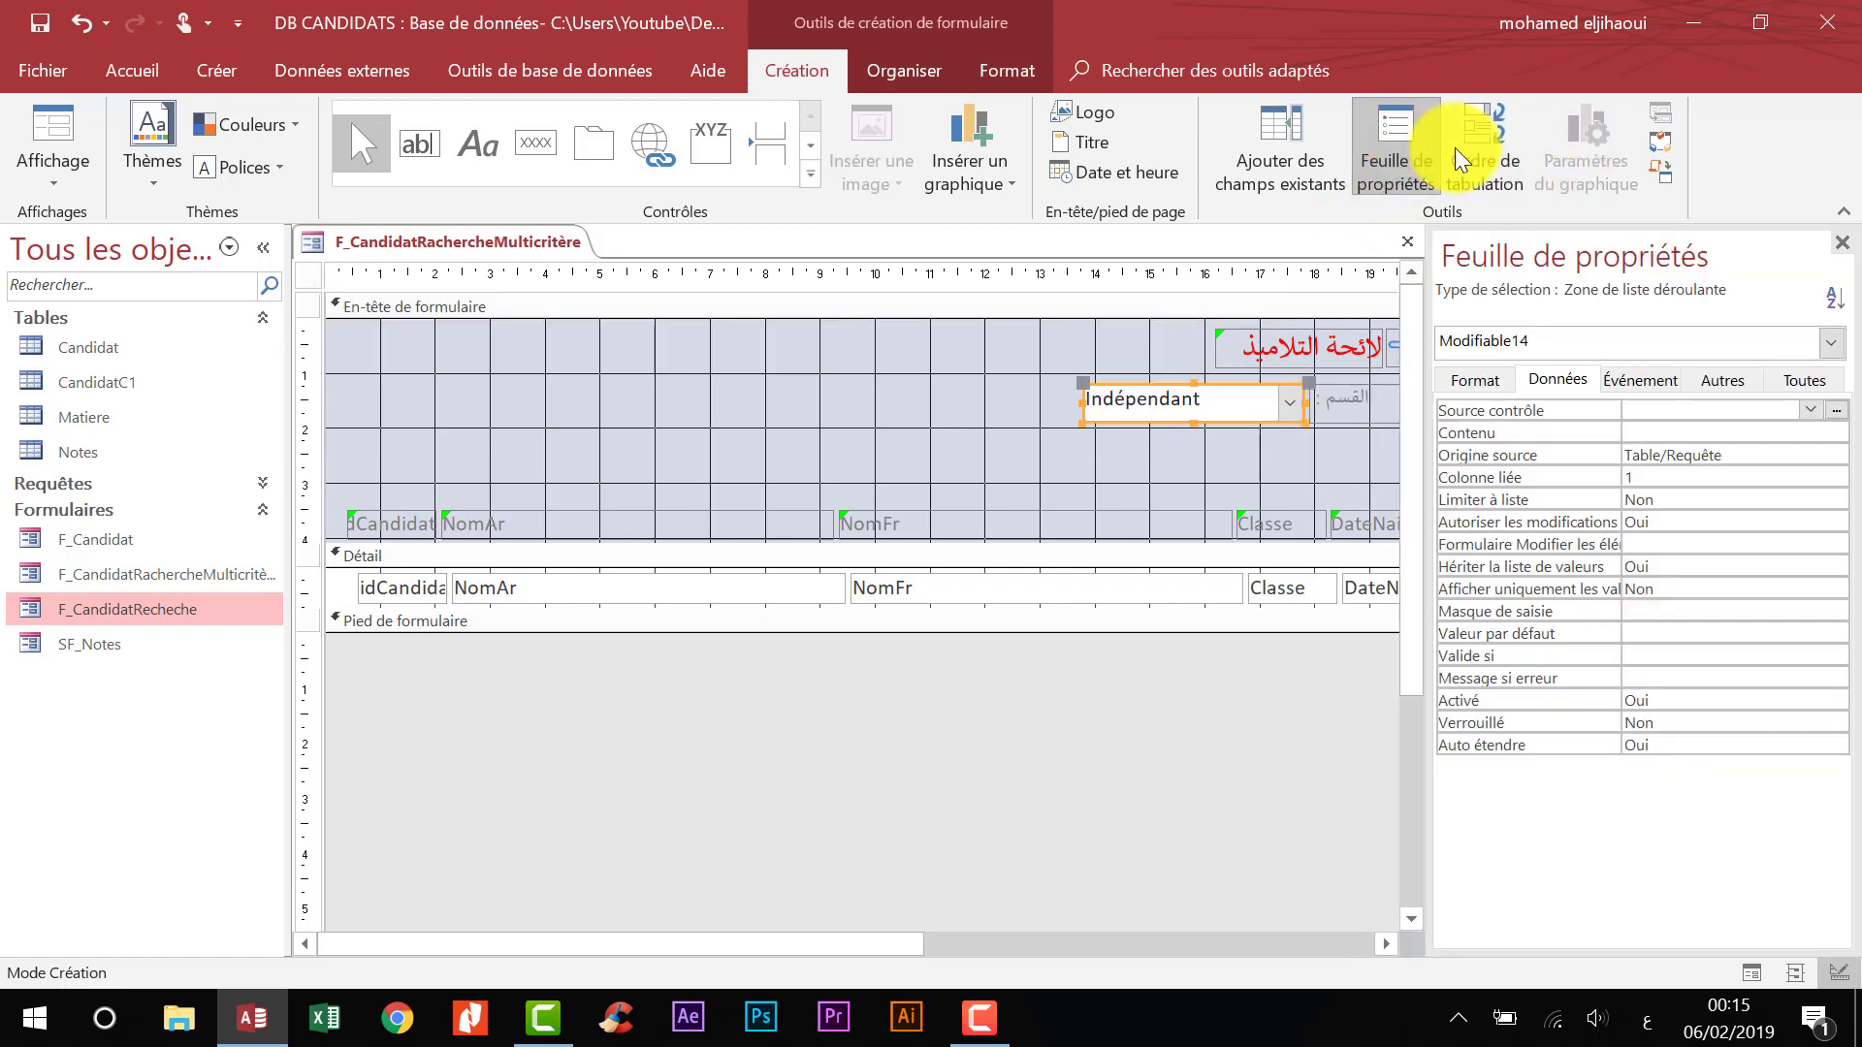
pyautogui.click(1821, 386)
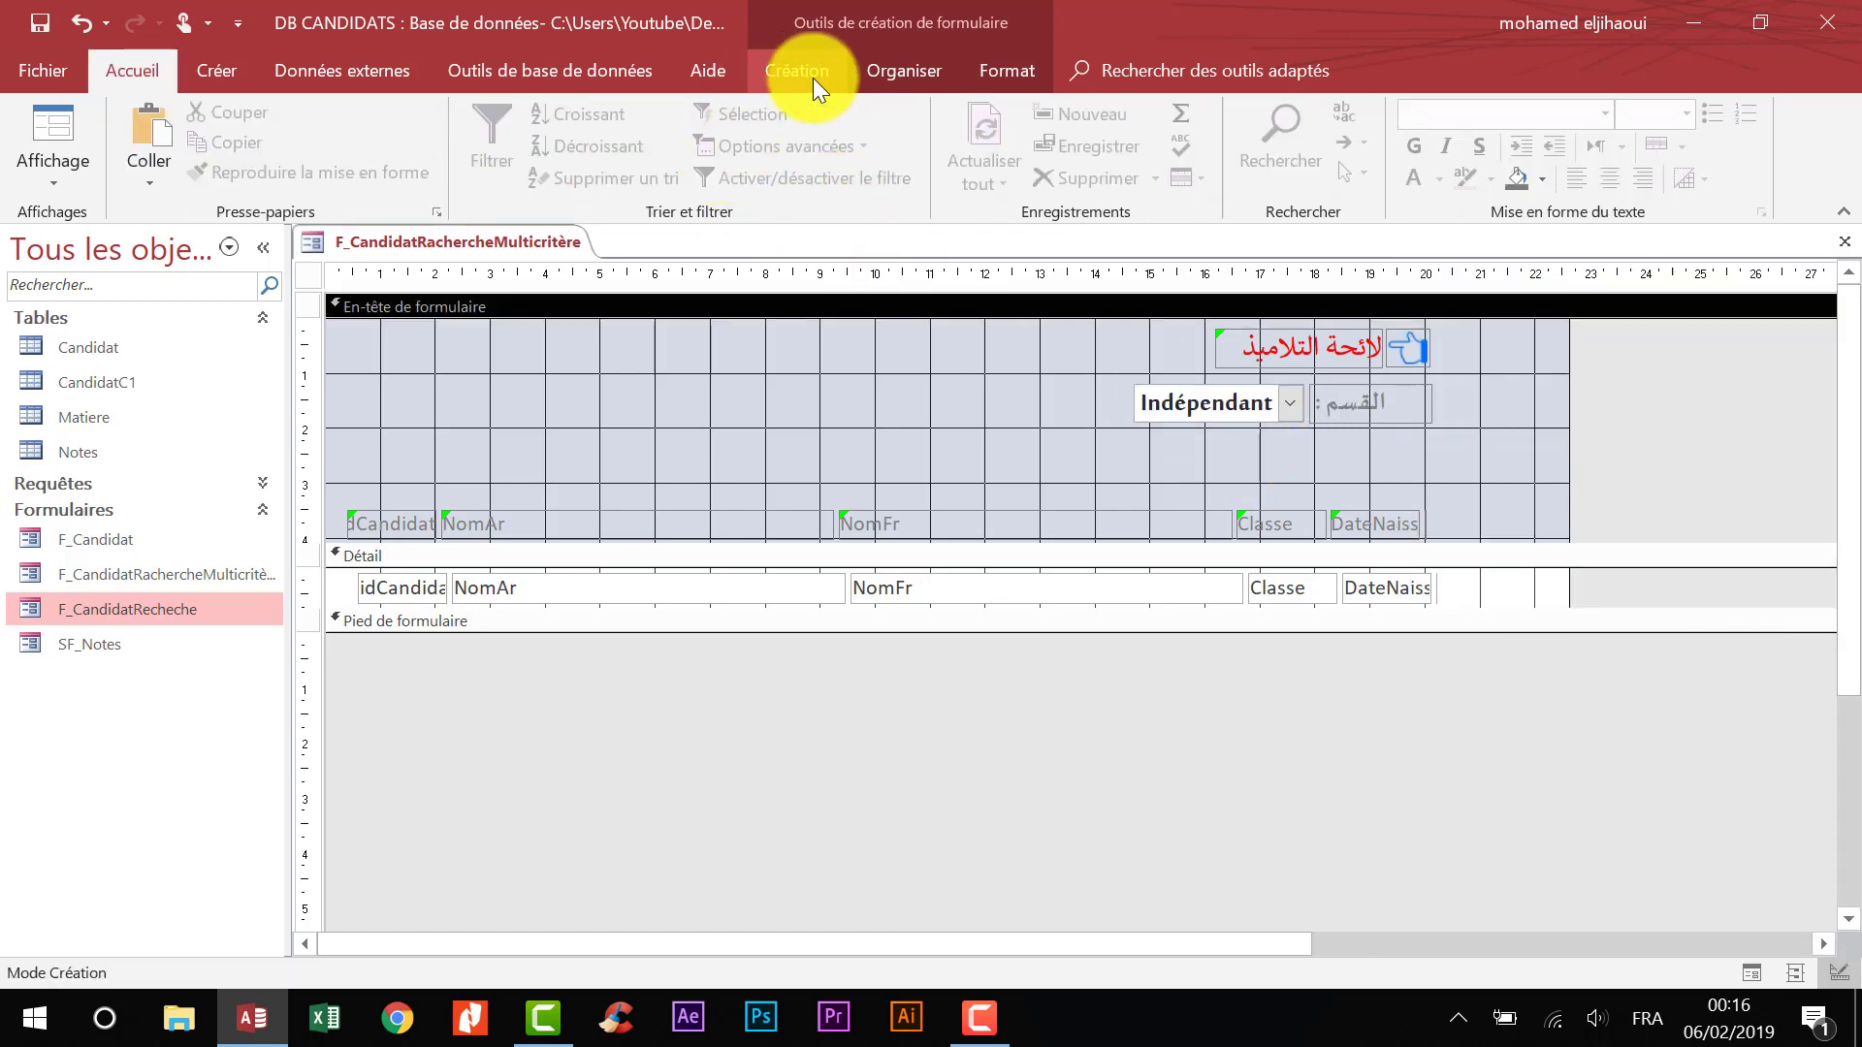
# - Add a text box about 3.3 cm wide left of the combo box and place its label on its right side
pyautogui.click(818, 73)
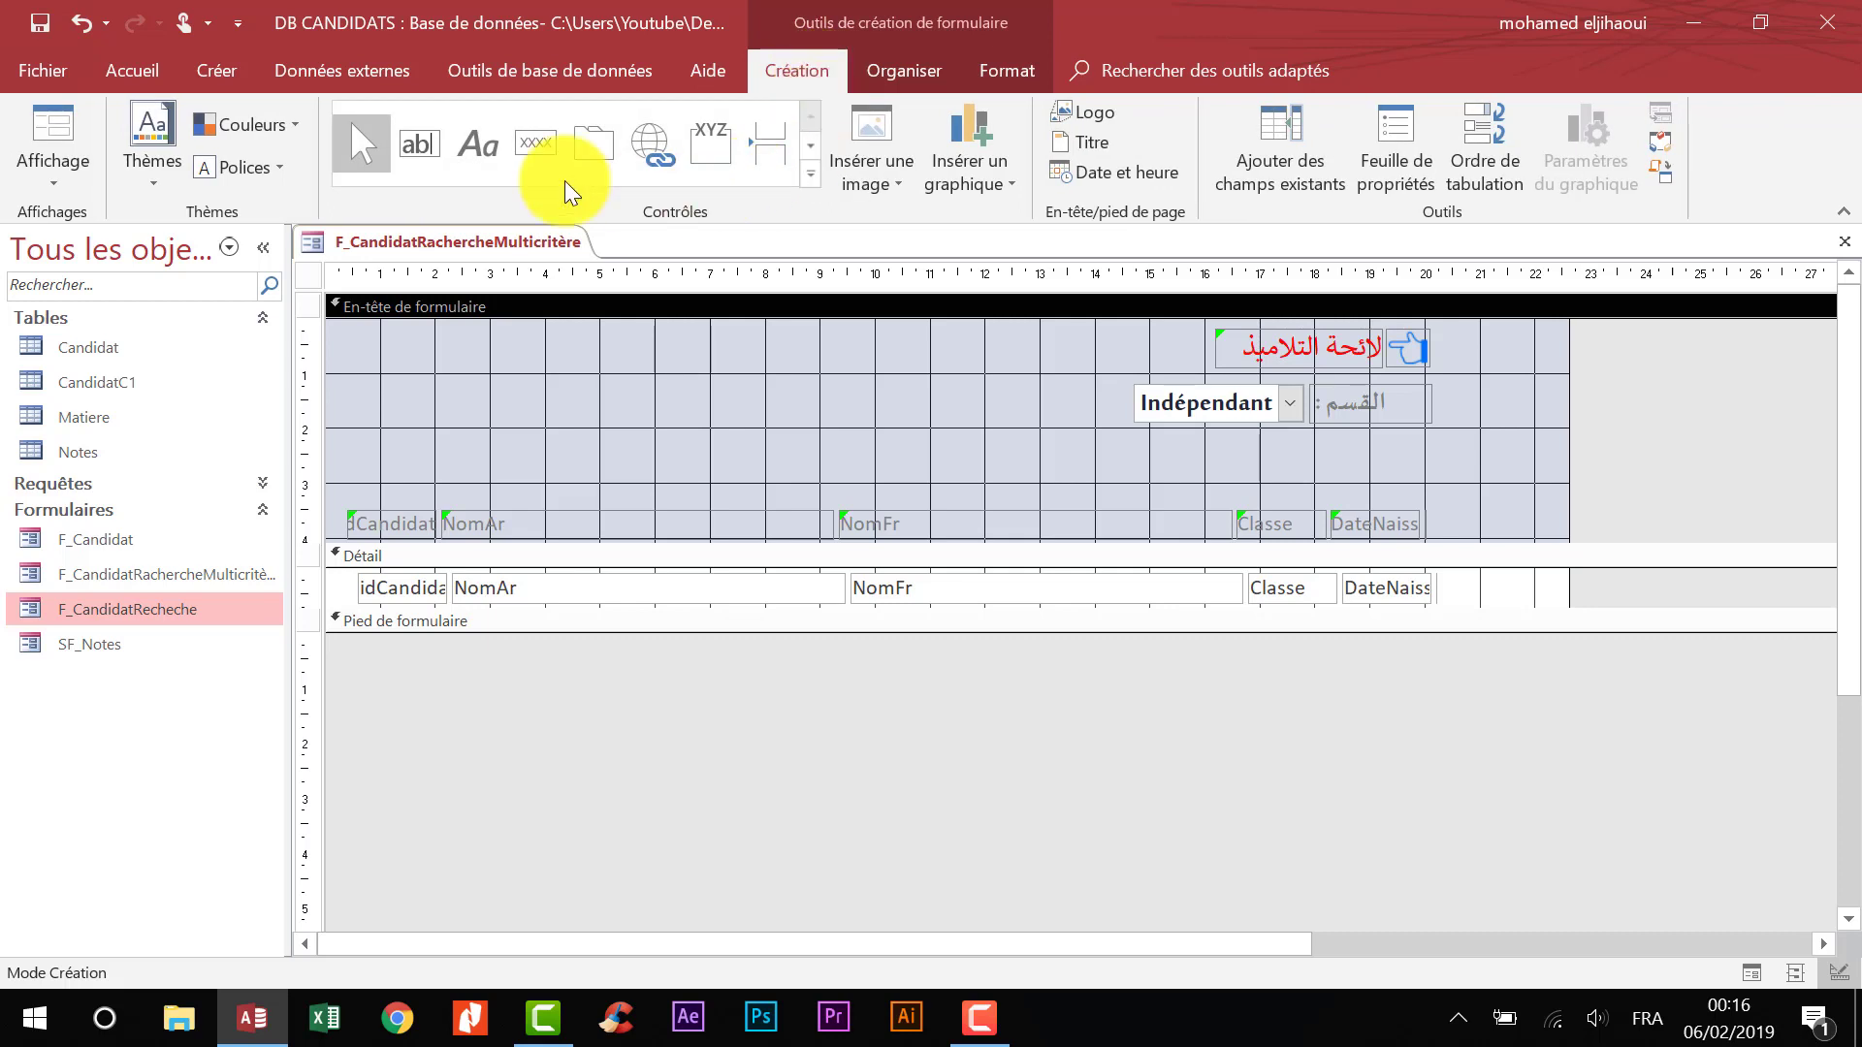
pyautogui.click(421, 146)
pyautogui.moveTo(842, 374); pyautogui.dragTo(1025, 412)
pyautogui.click(723, 390)
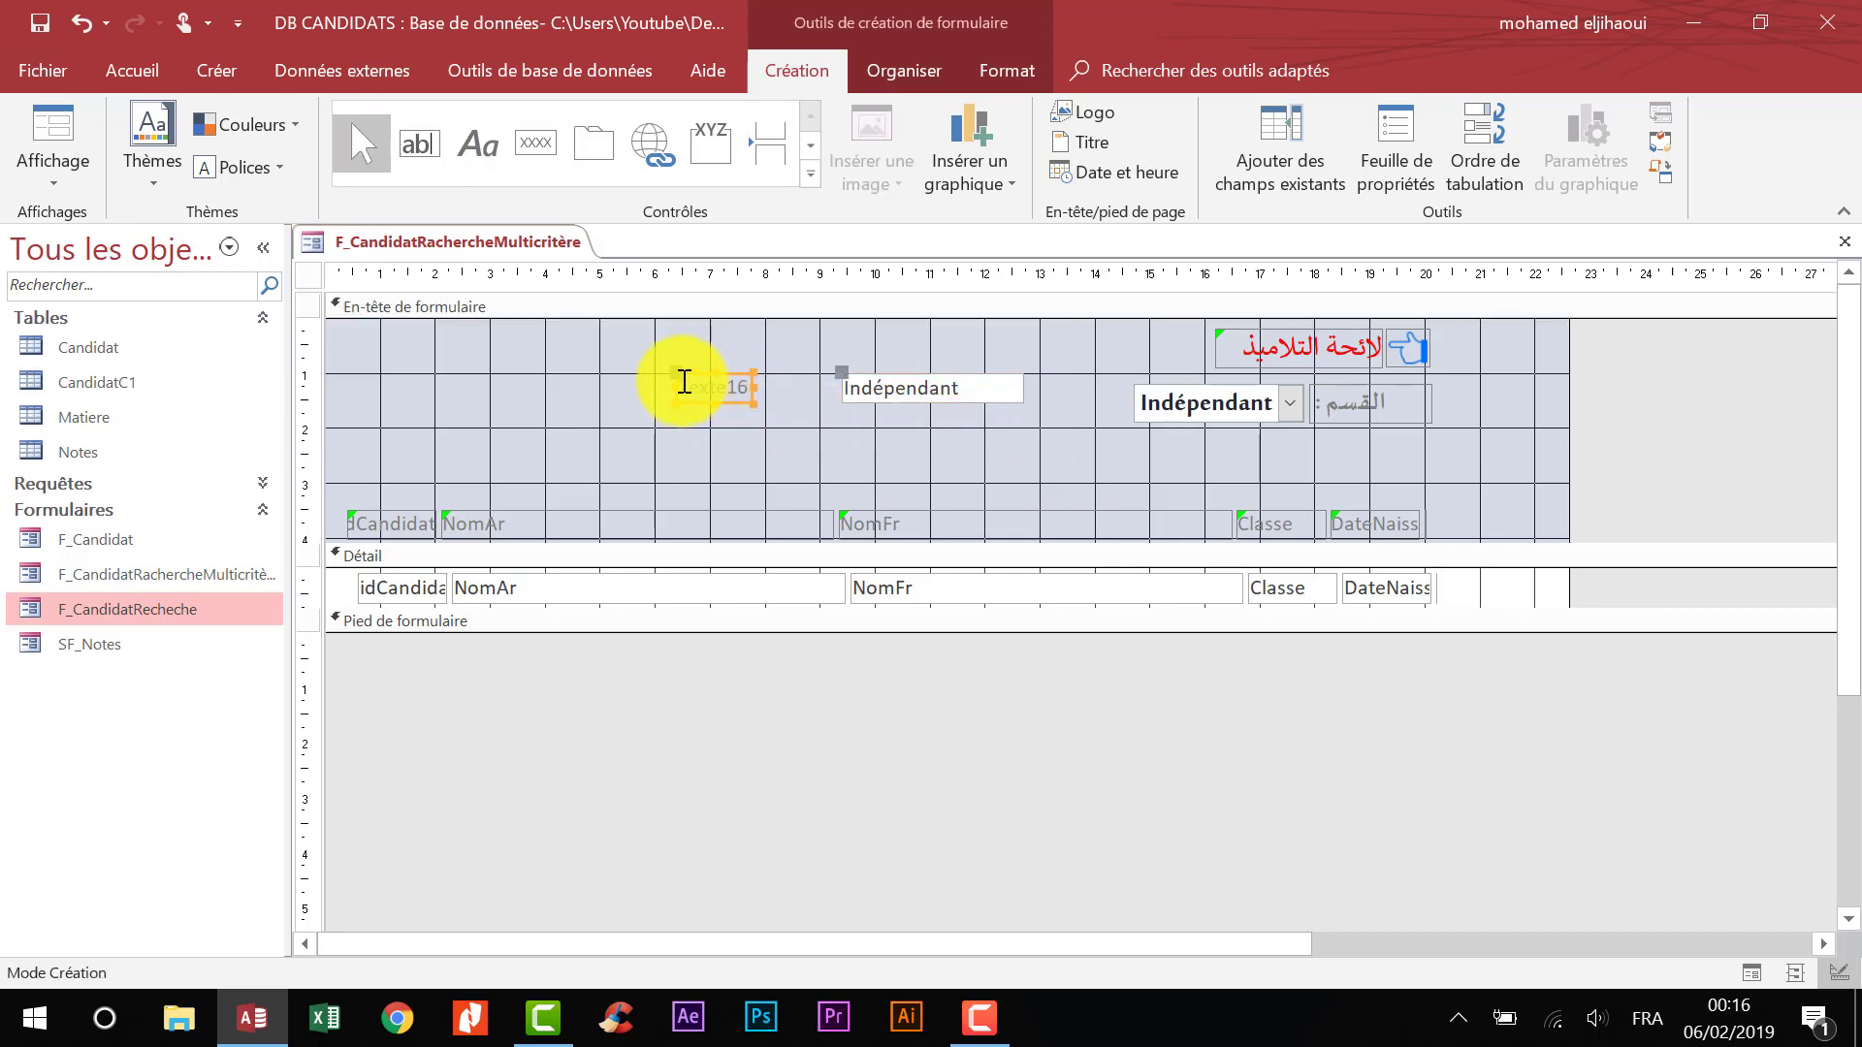
pyautogui.moveTo(676, 378); pyautogui.dragTo(1029, 403)
pyautogui.click(1130, 437)
# - Copy the القسم label's formatting to the new text box's label, and undo the accidental copy onto the combo box
pyautogui.click(1361, 403)
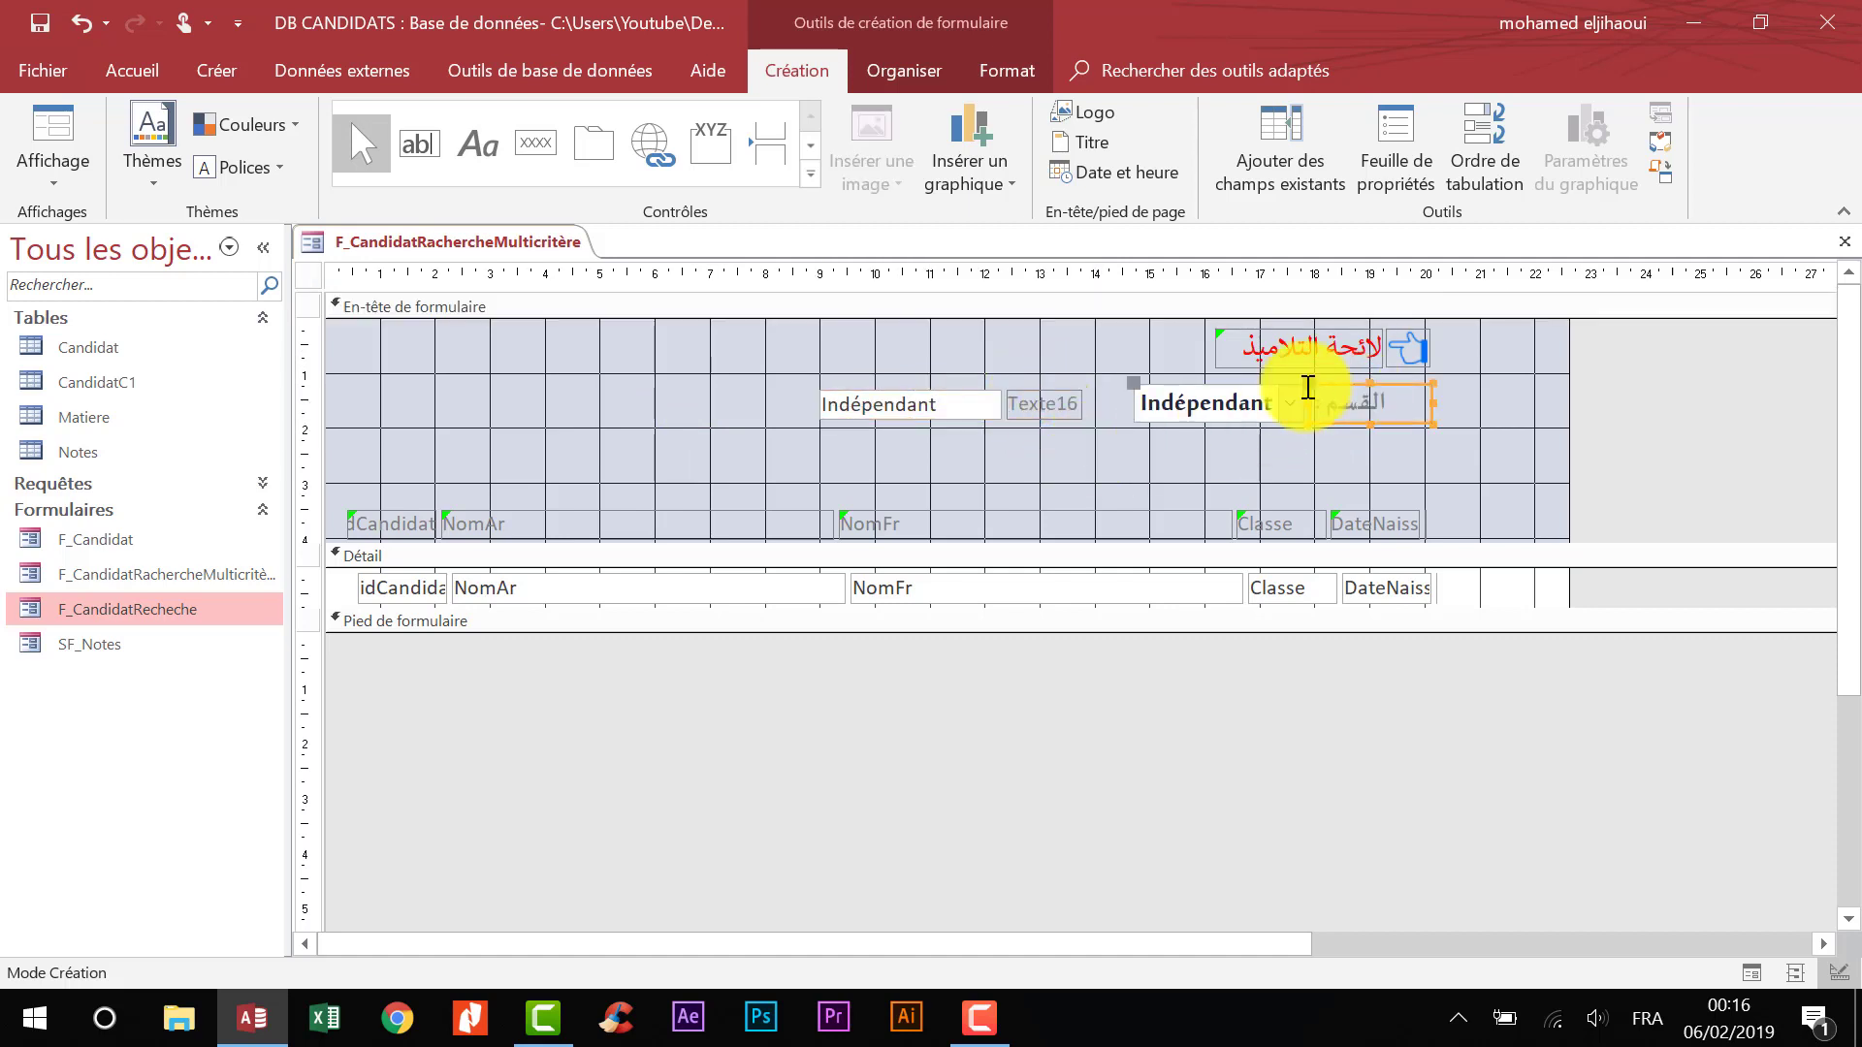
pyautogui.click(132, 69)
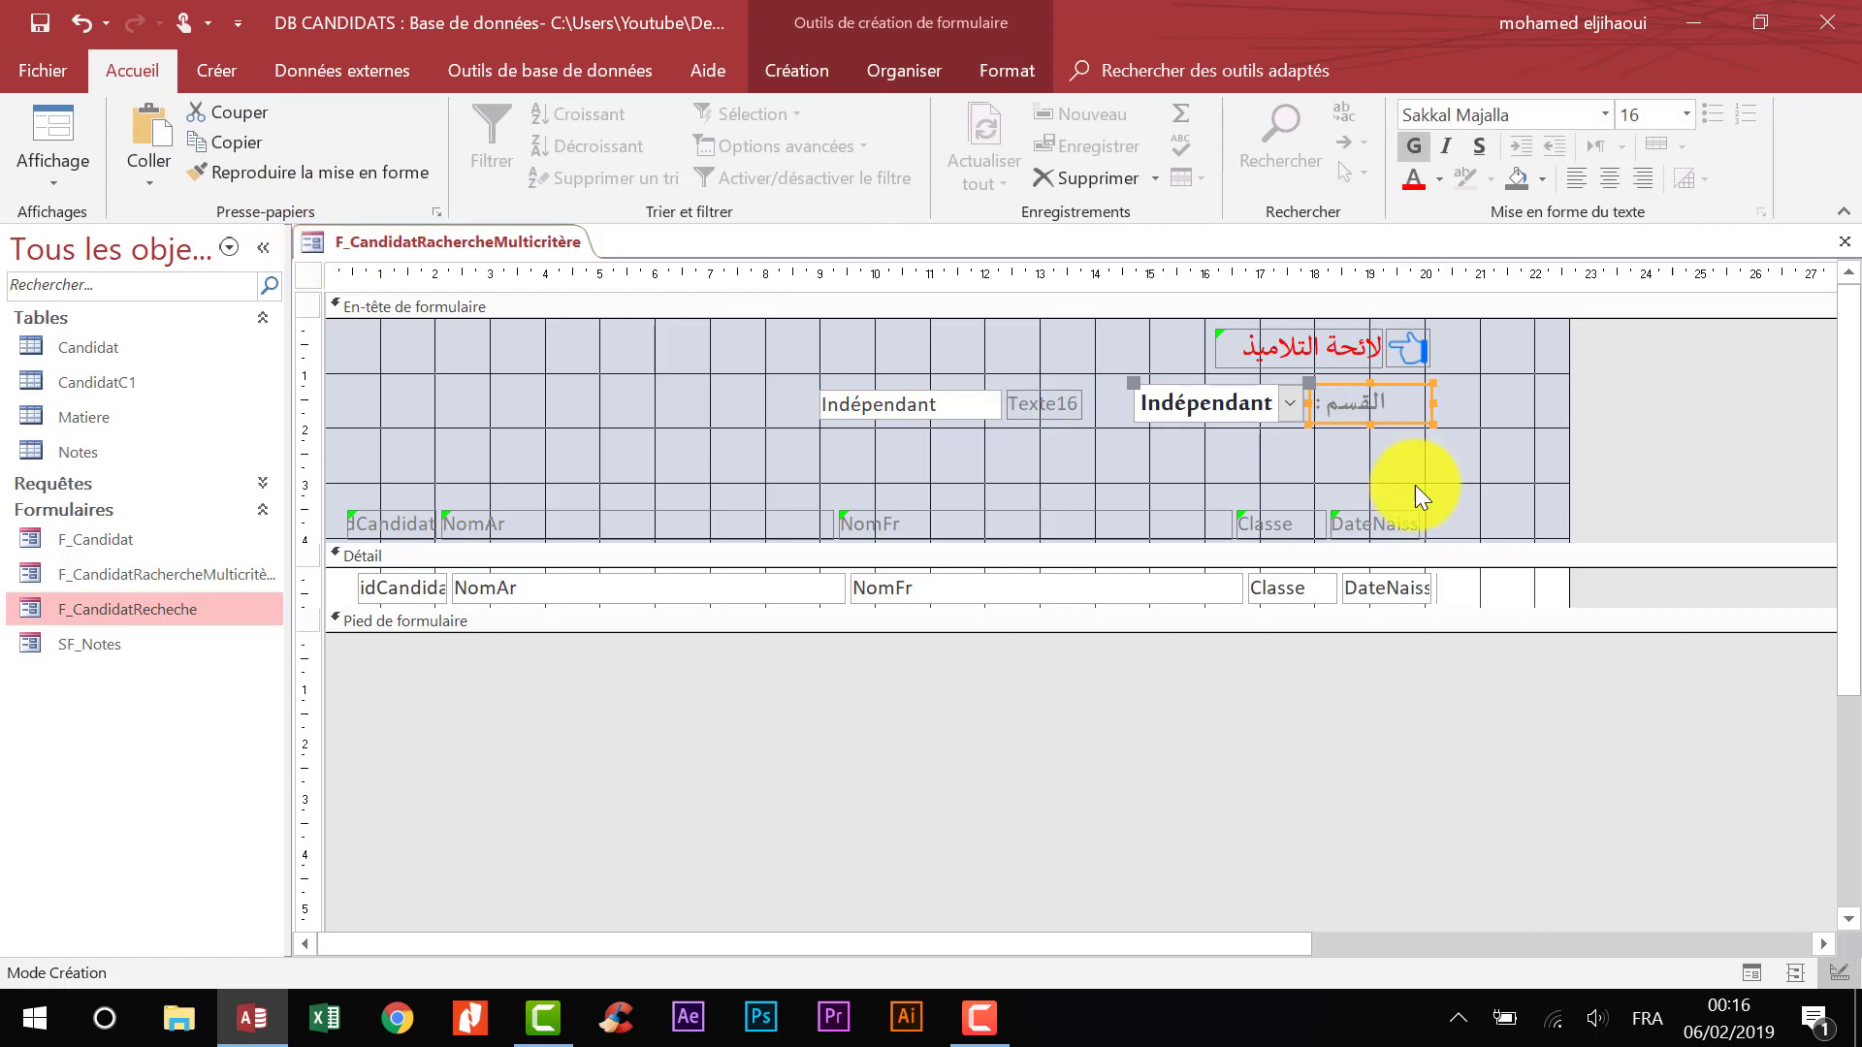
pyautogui.click(283, 182)
pyautogui.click(1235, 399)
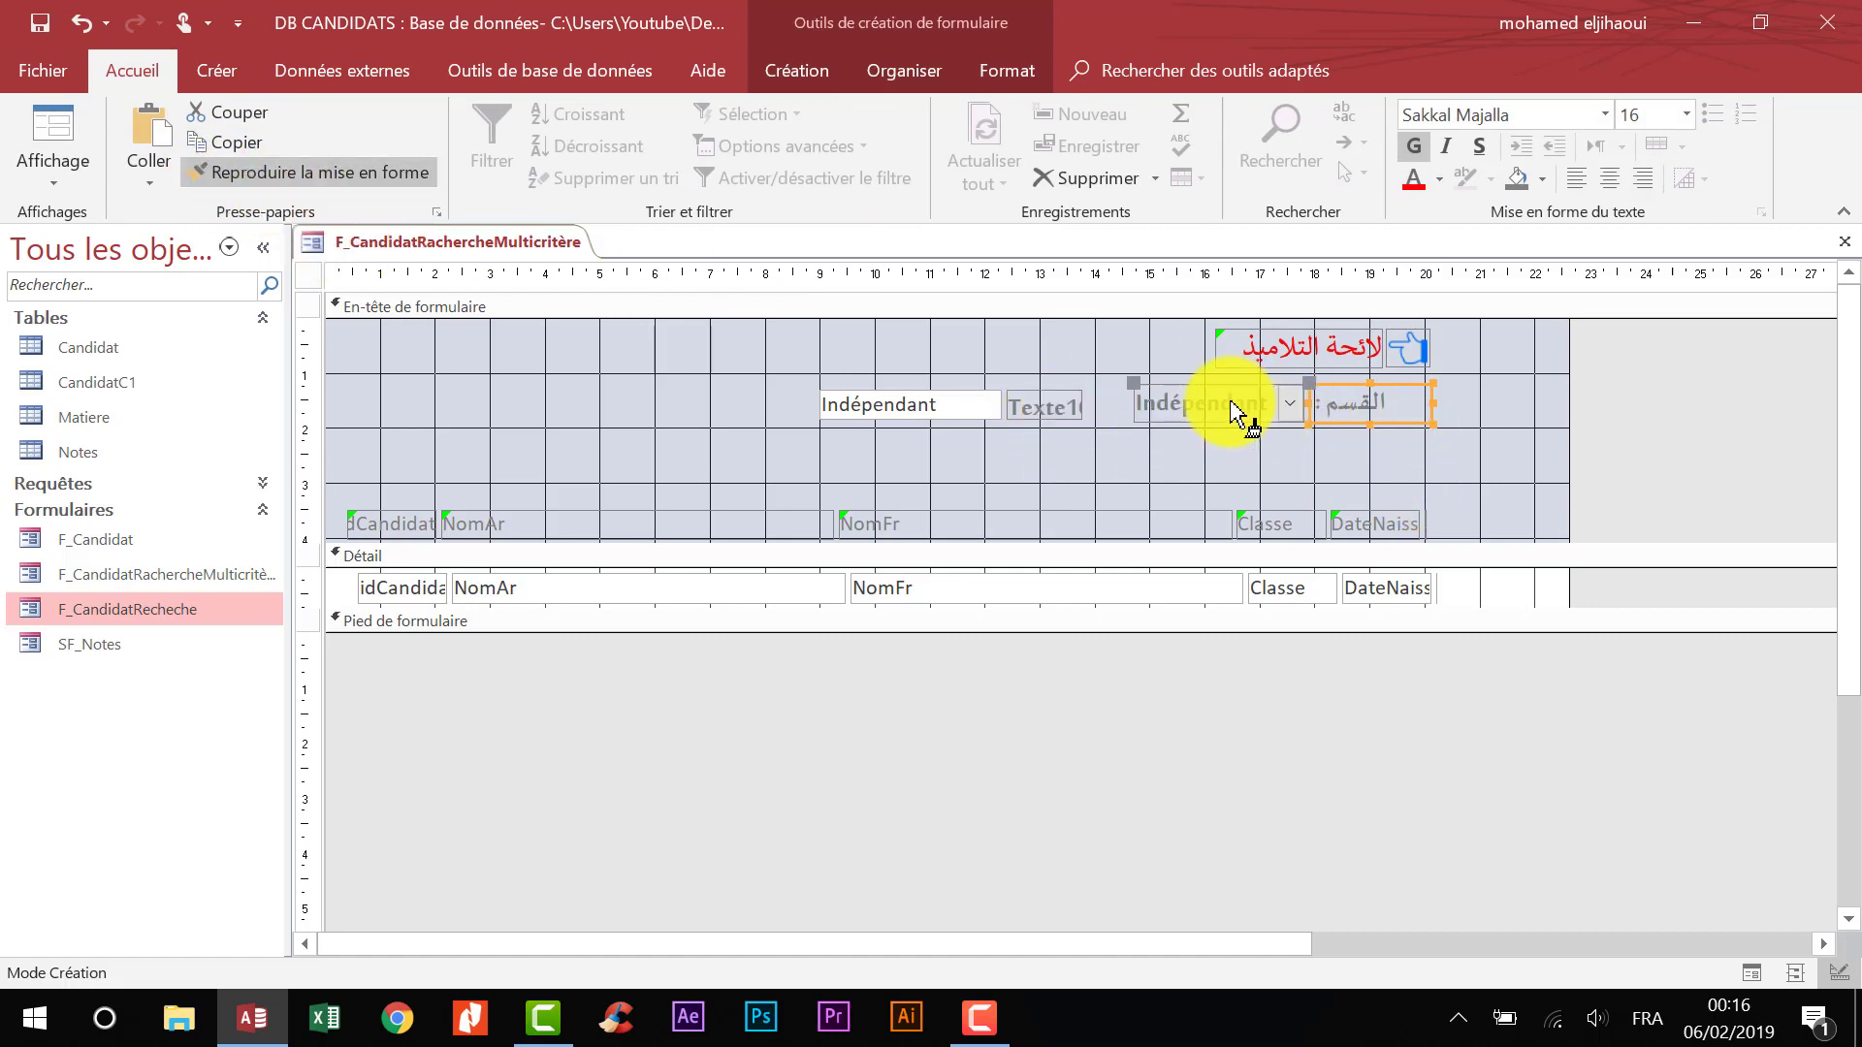
pyautogui.click(81, 22)
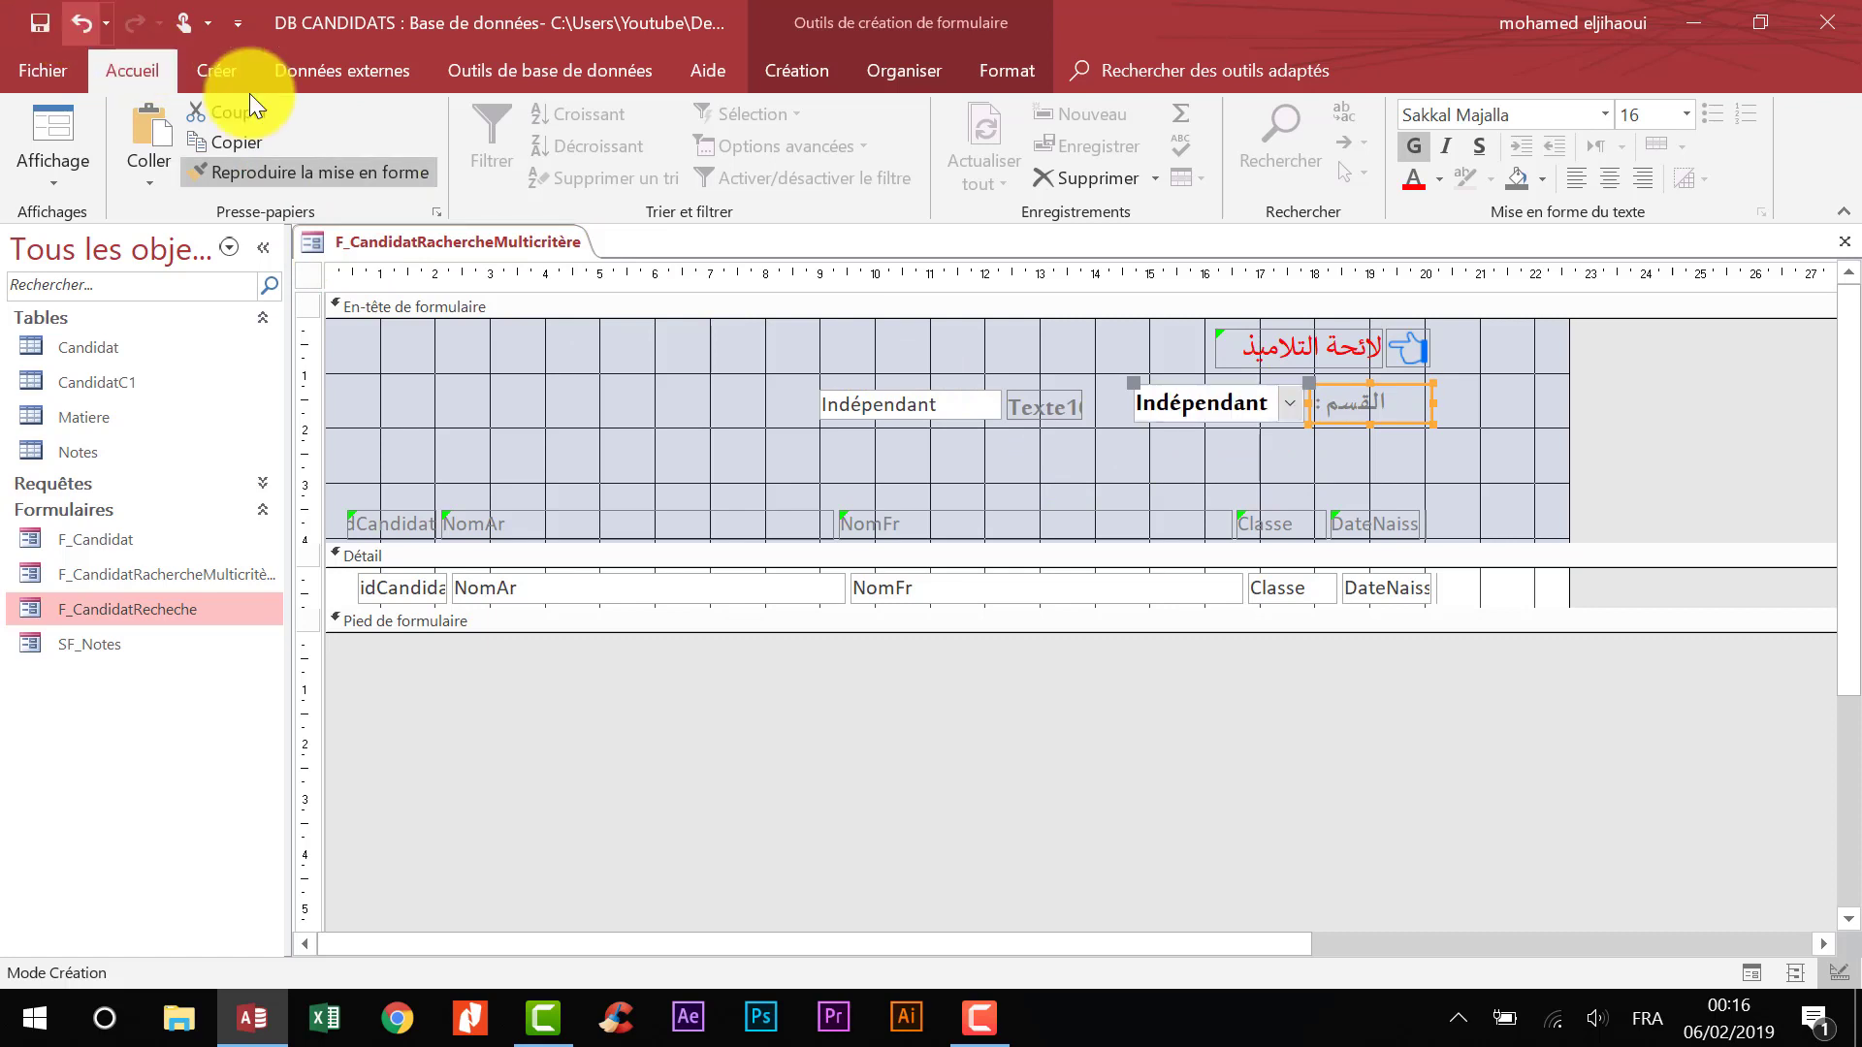
# - Copy the combo box's formatting to the new unbound text box
pyautogui.click(1296, 405)
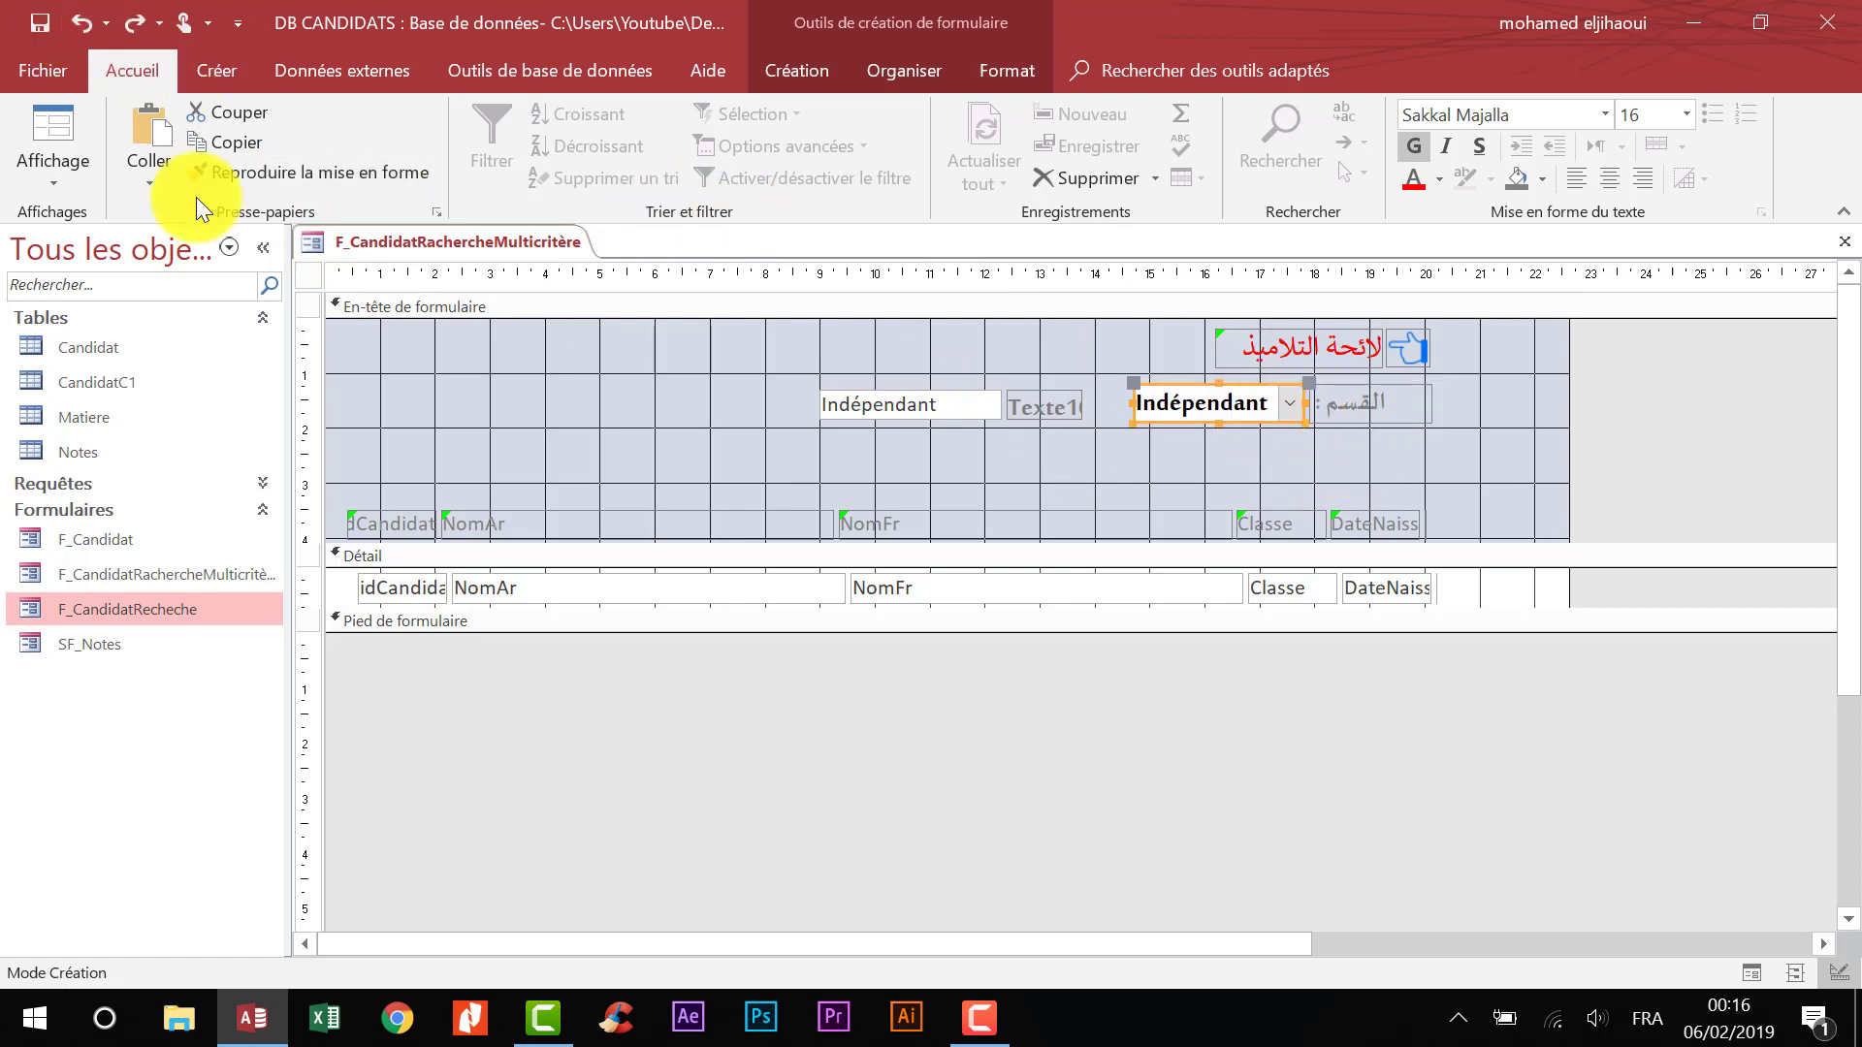
pyautogui.click(258, 175)
pyautogui.click(914, 405)
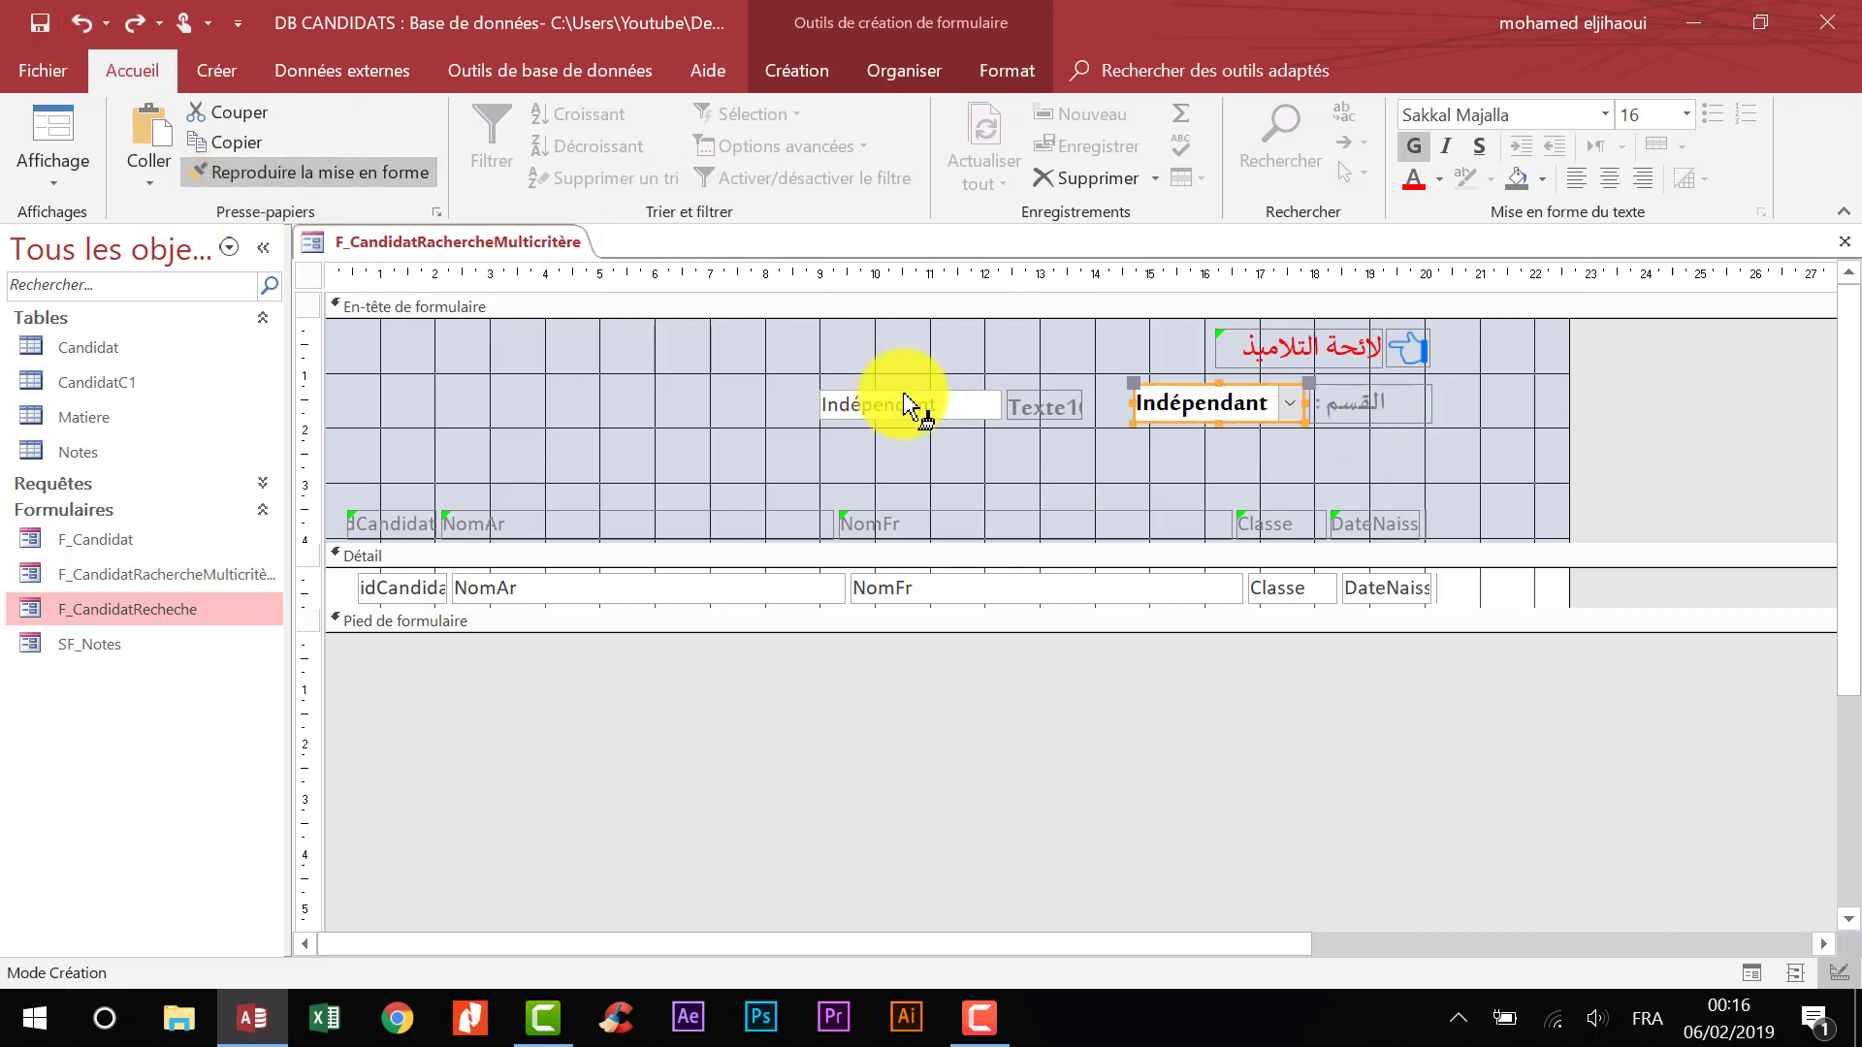
pyautogui.click(991, 450)
# - Match the heights of the combo box, the new text box and their labels to the tallest, and align their tops
pyautogui.moveTo(1443, 430); pyautogui.dragTo(870, 384)
pyautogui.click(904, 70)
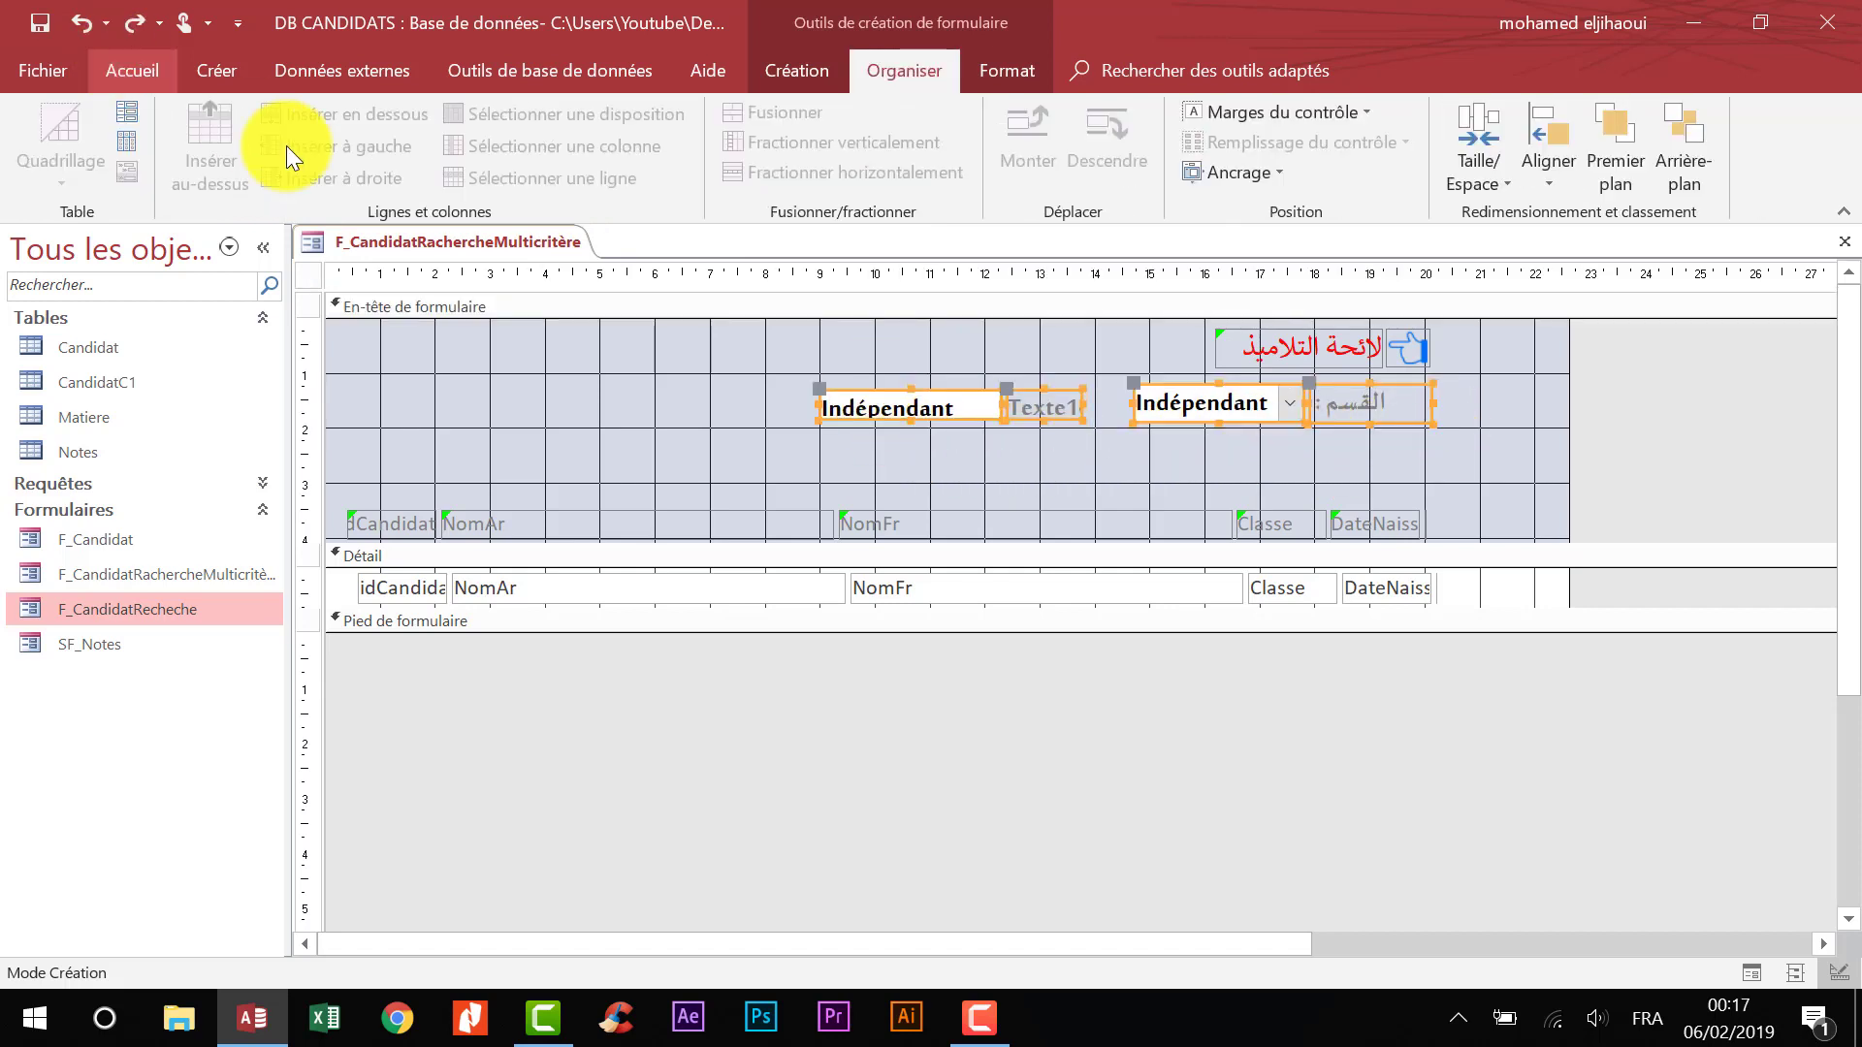
pyautogui.click(1475, 172)
pyautogui.click(1493, 291)
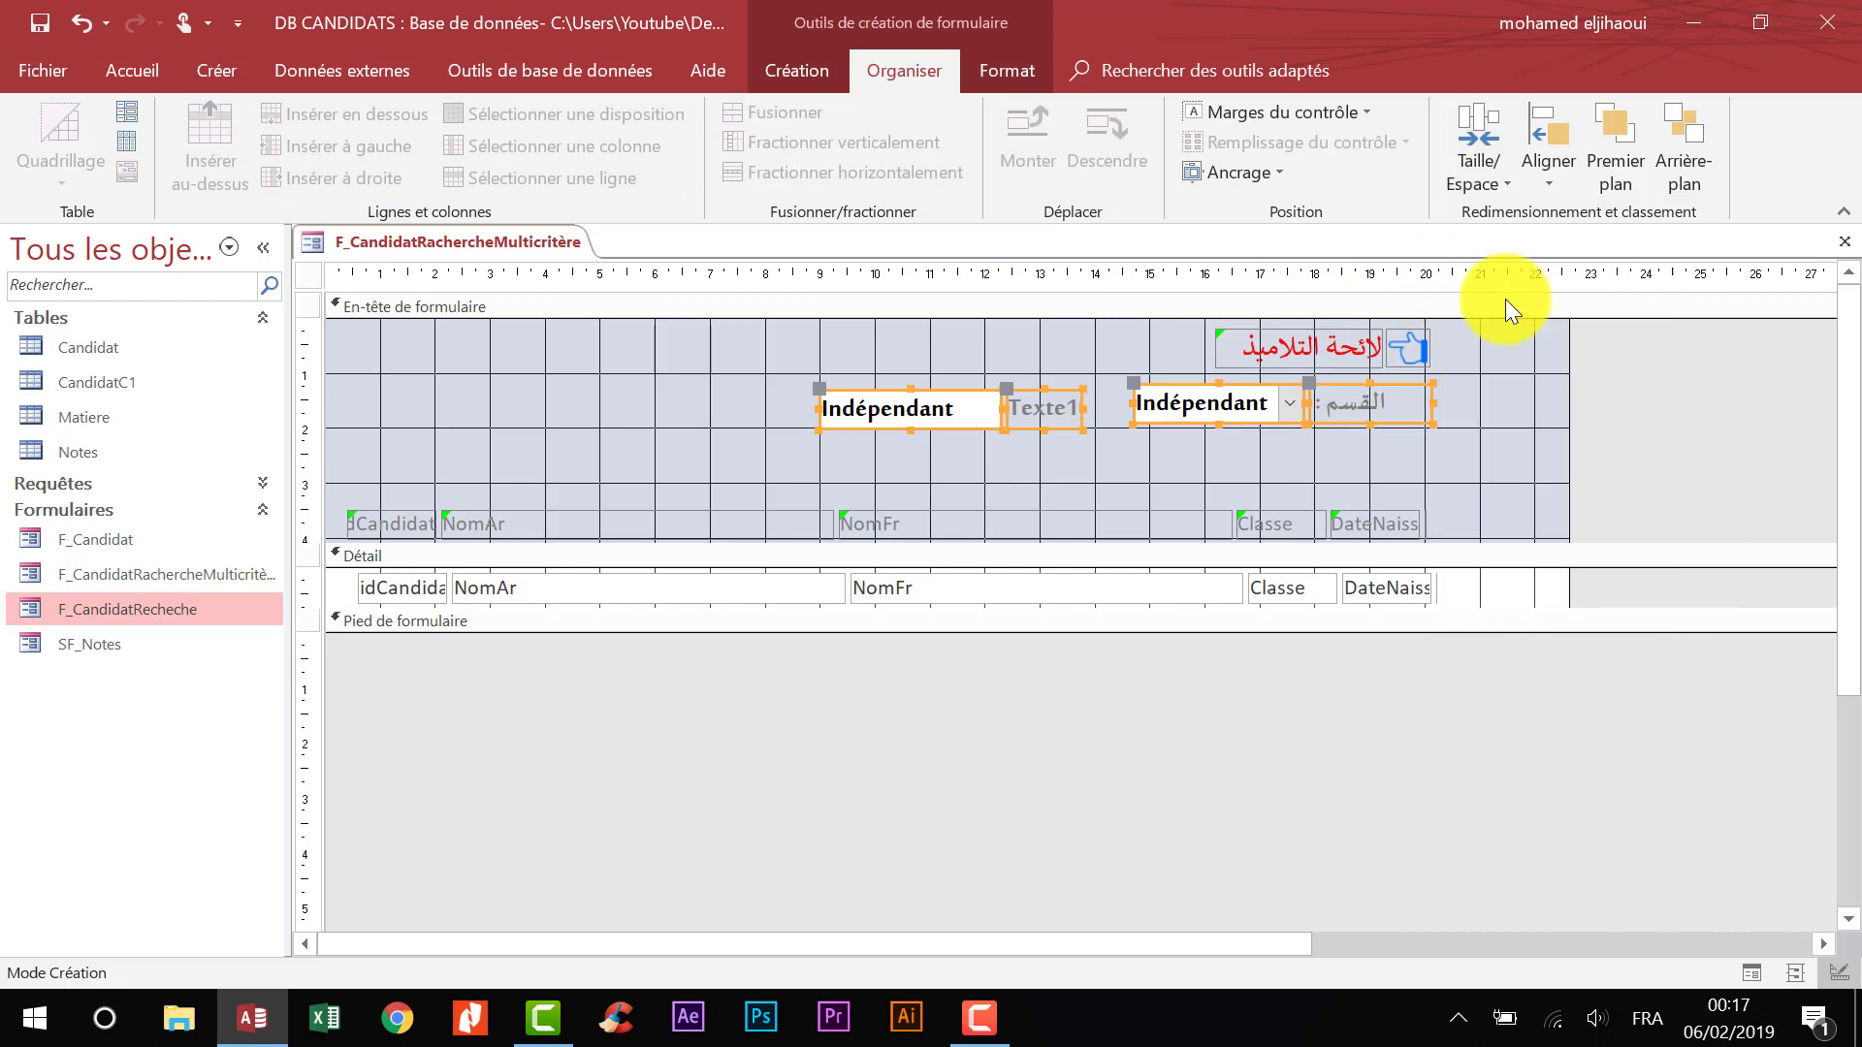
pyautogui.click(1553, 178)
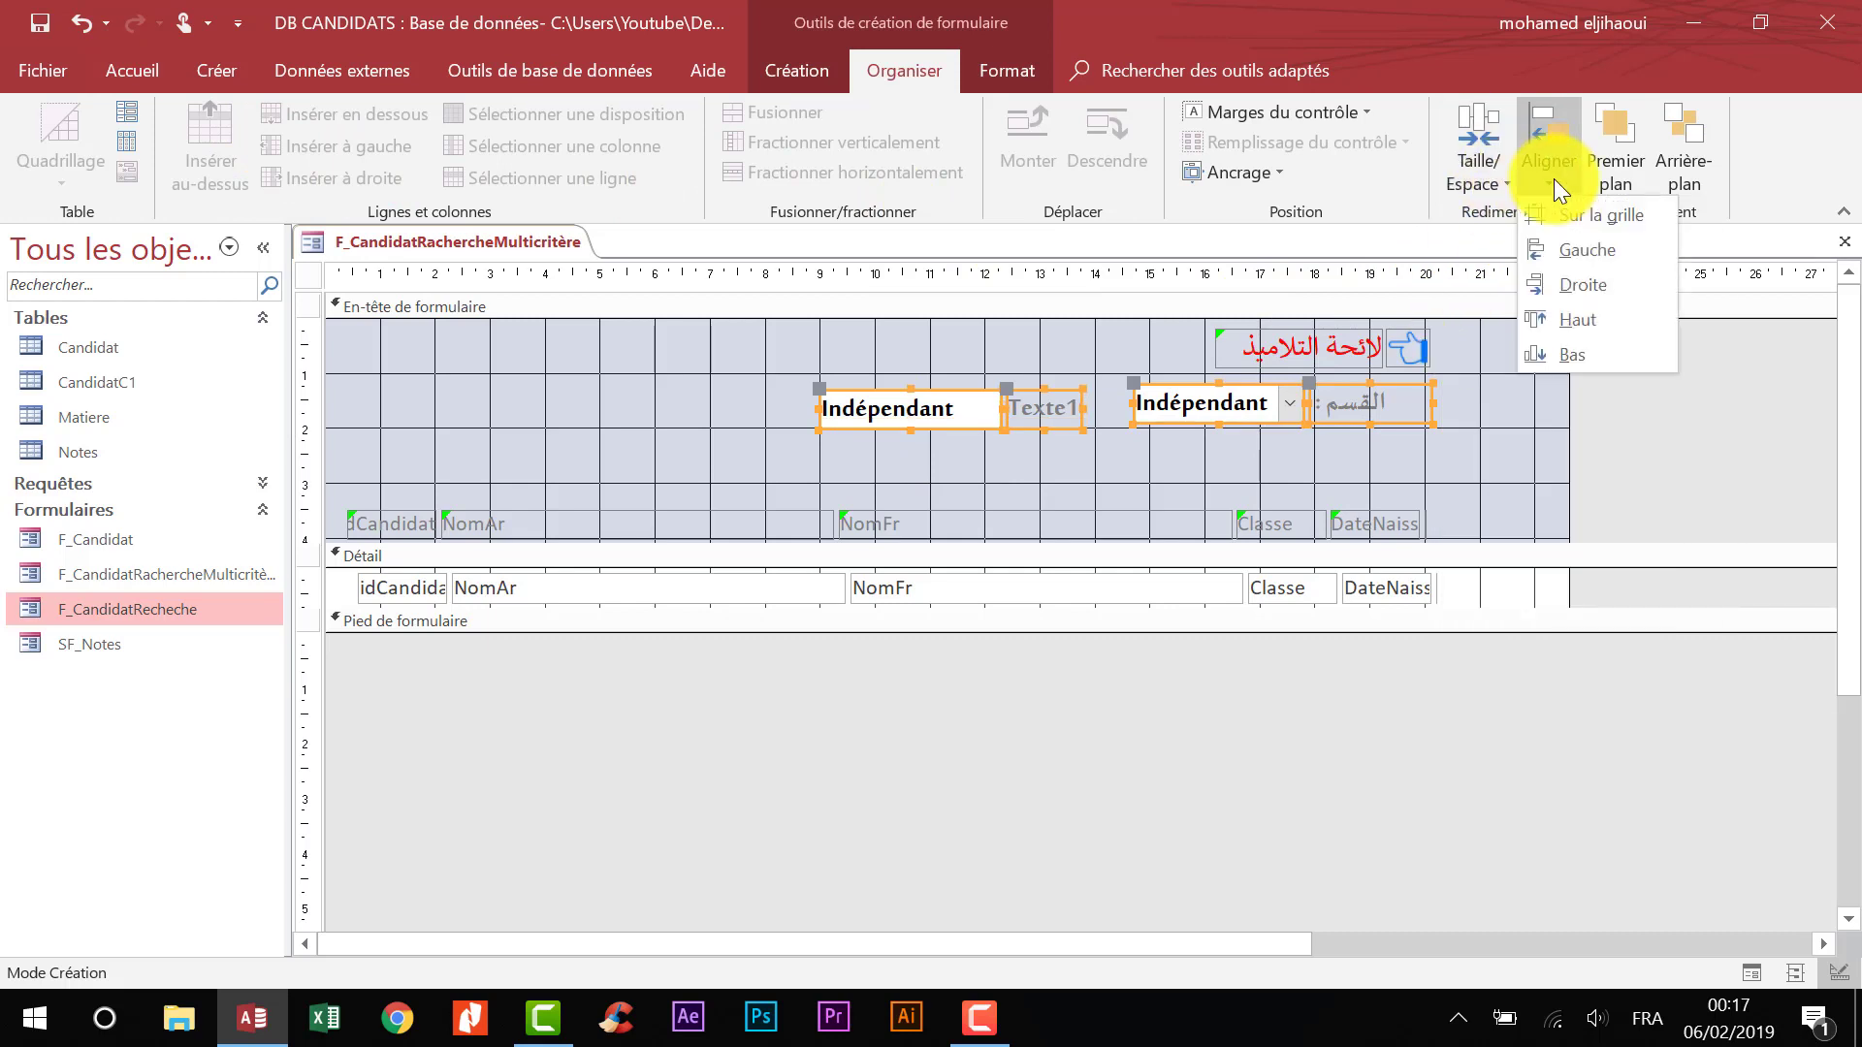
pyautogui.click(1574, 311)
pyautogui.click(1321, 462)
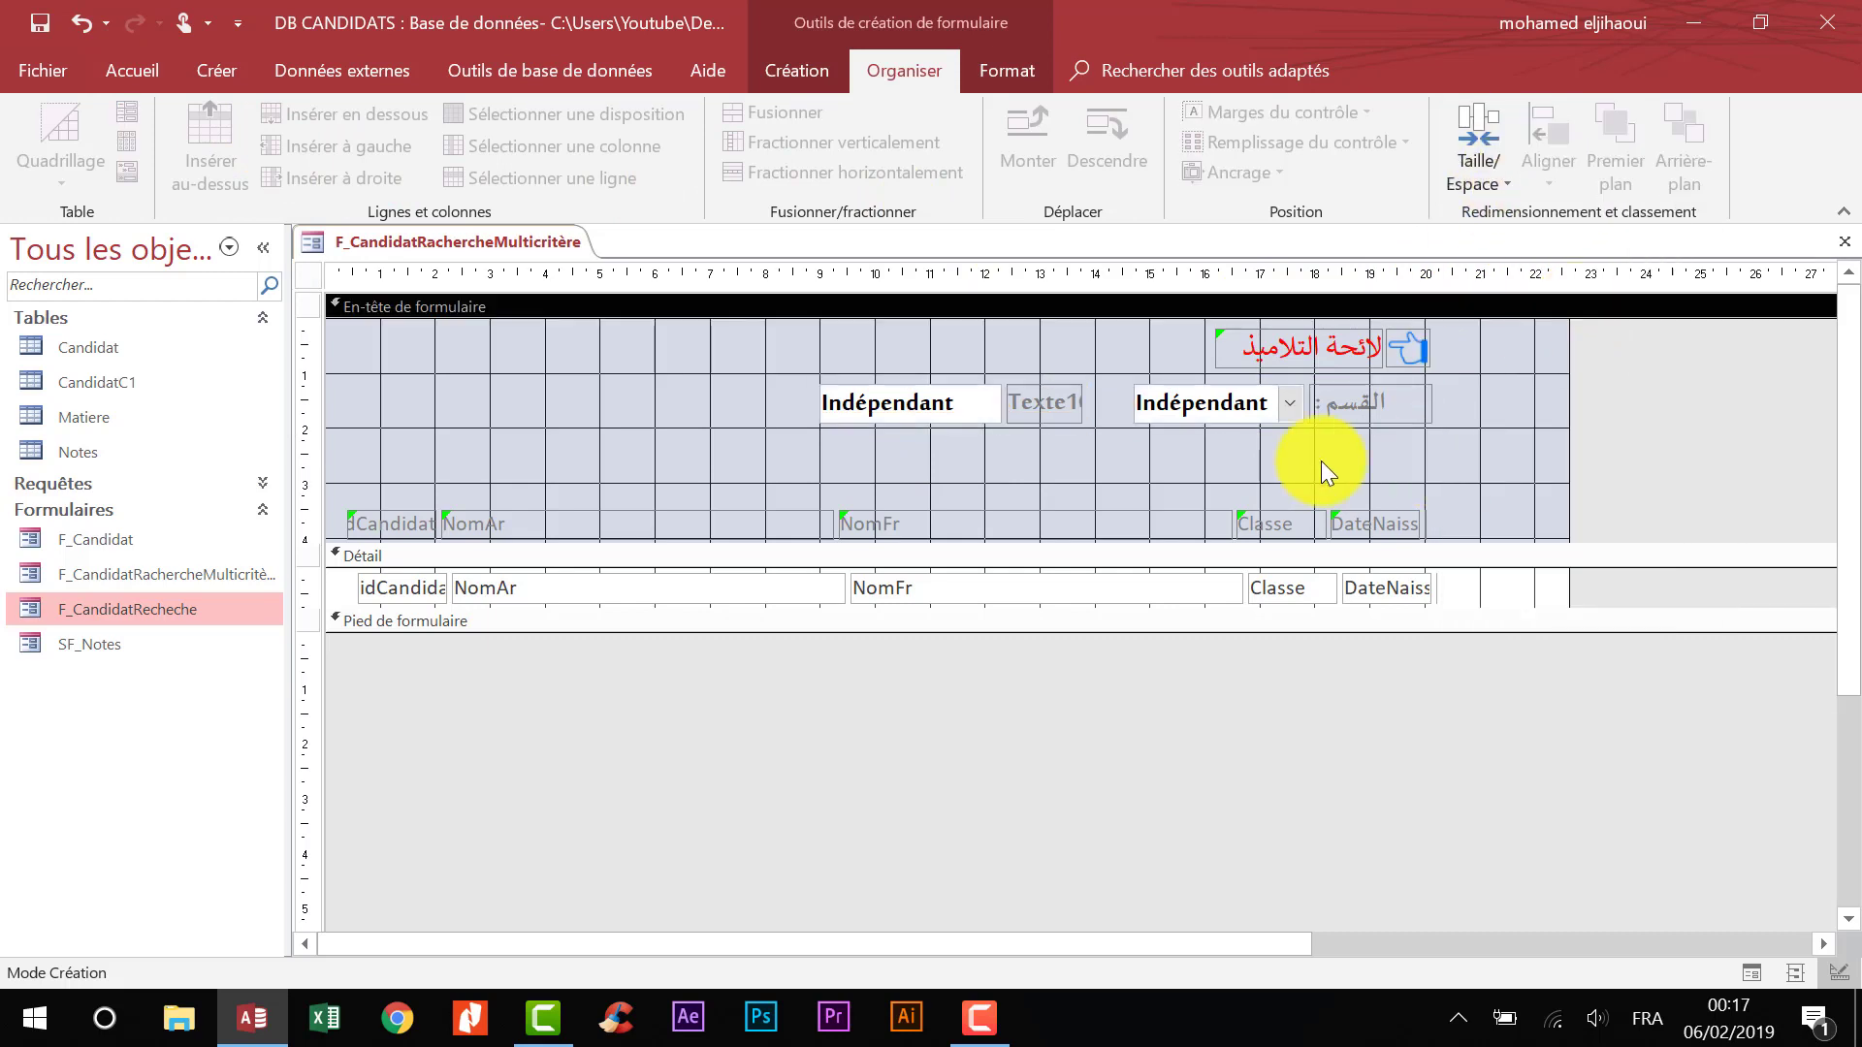
# - Change the new text box's label caption to "الاسم والنسب"
pyautogui.click(1049, 405)
pyautogui.click(1092, 403)
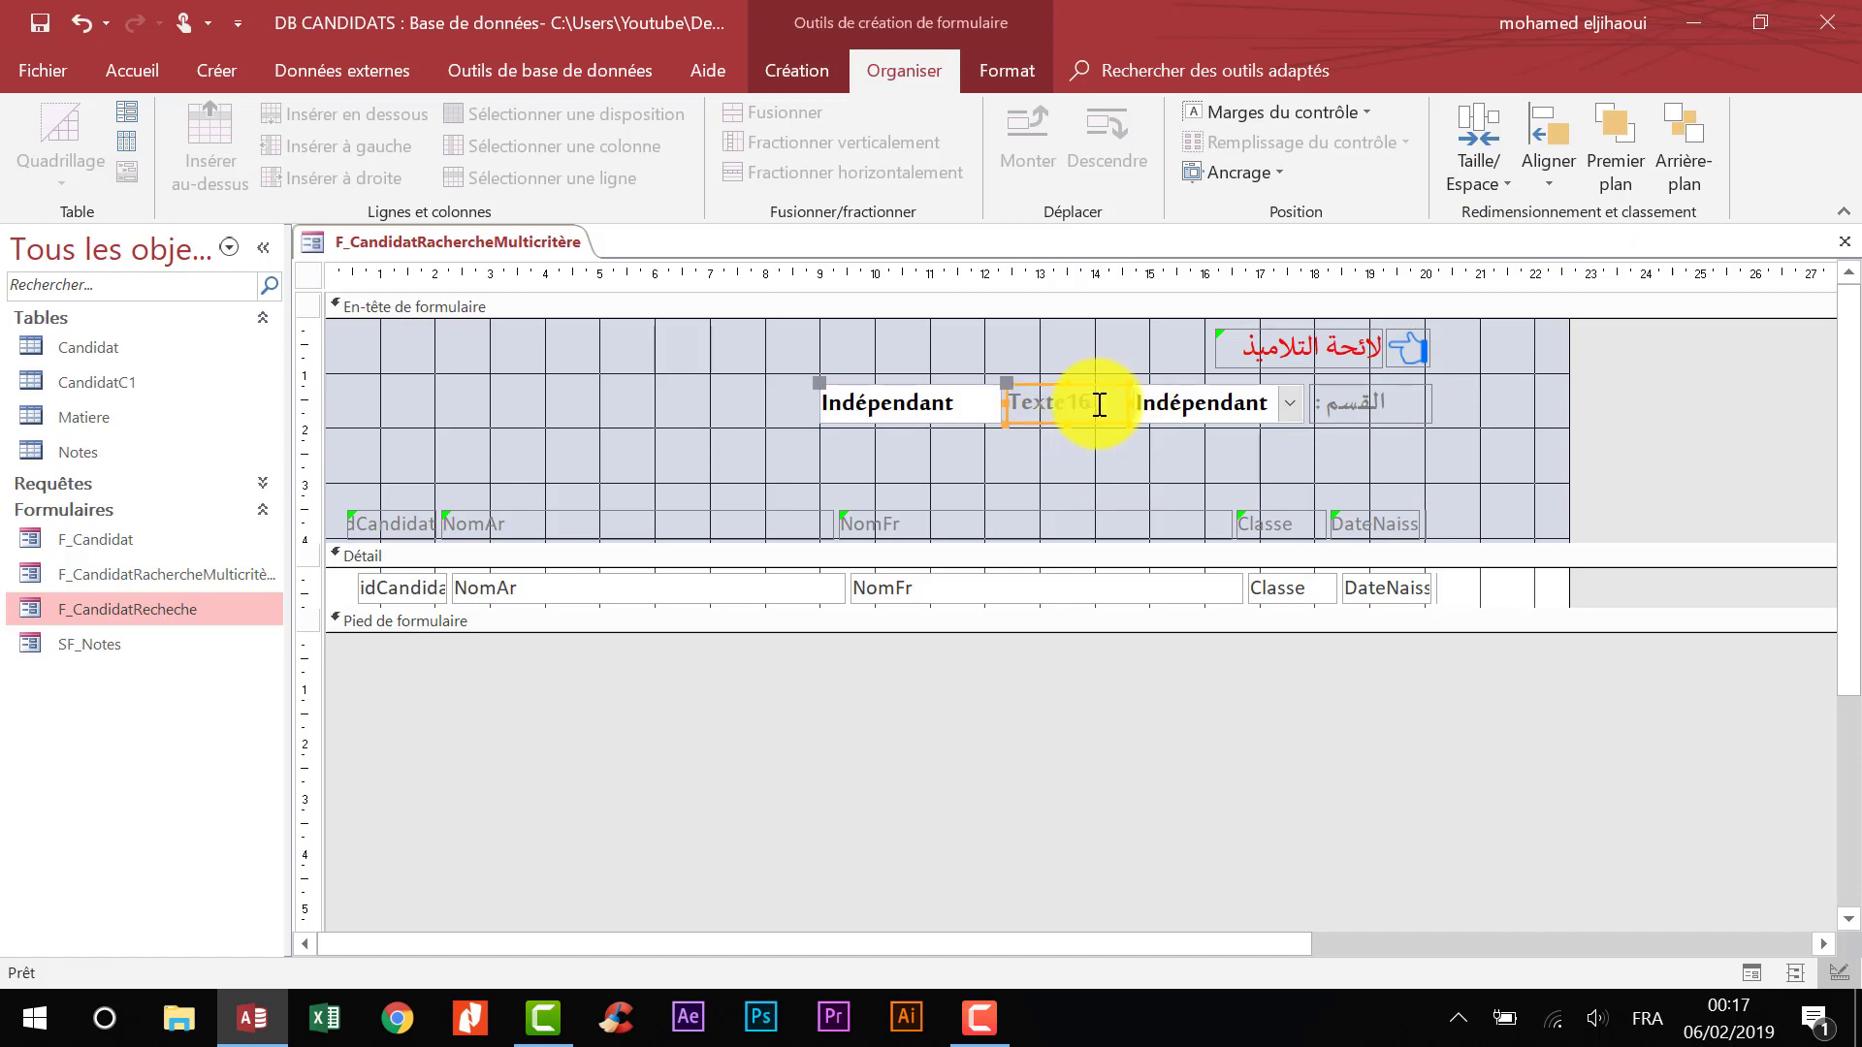
pyautogui.doubleClick(1090, 406)
pyautogui.write('الاسم والنسب')
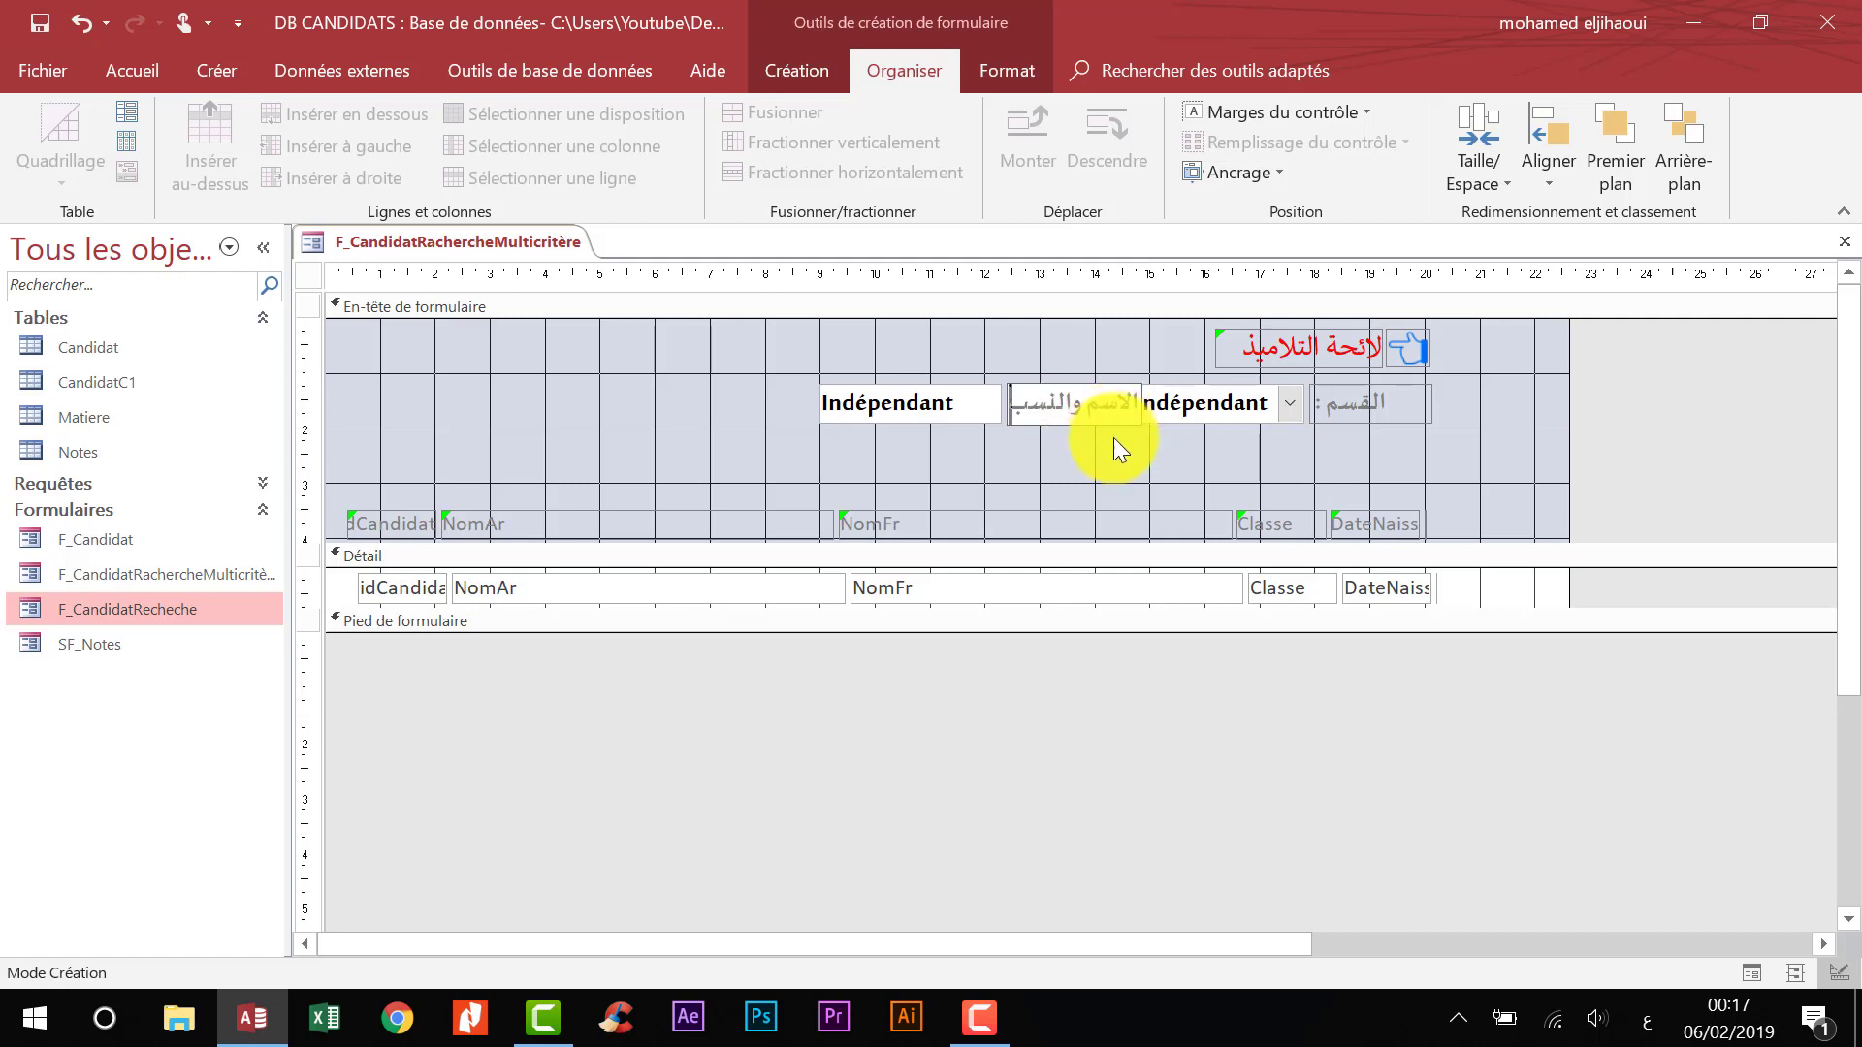
# - Move the الاسم والنسب label and its text box left, clear of the combo box, and widen the text box to about 4.4 cm
pyautogui.click(1071, 413)
pyautogui.keyDown('shift'); pyautogui.click(929, 409); pyautogui.keyUp('shift')
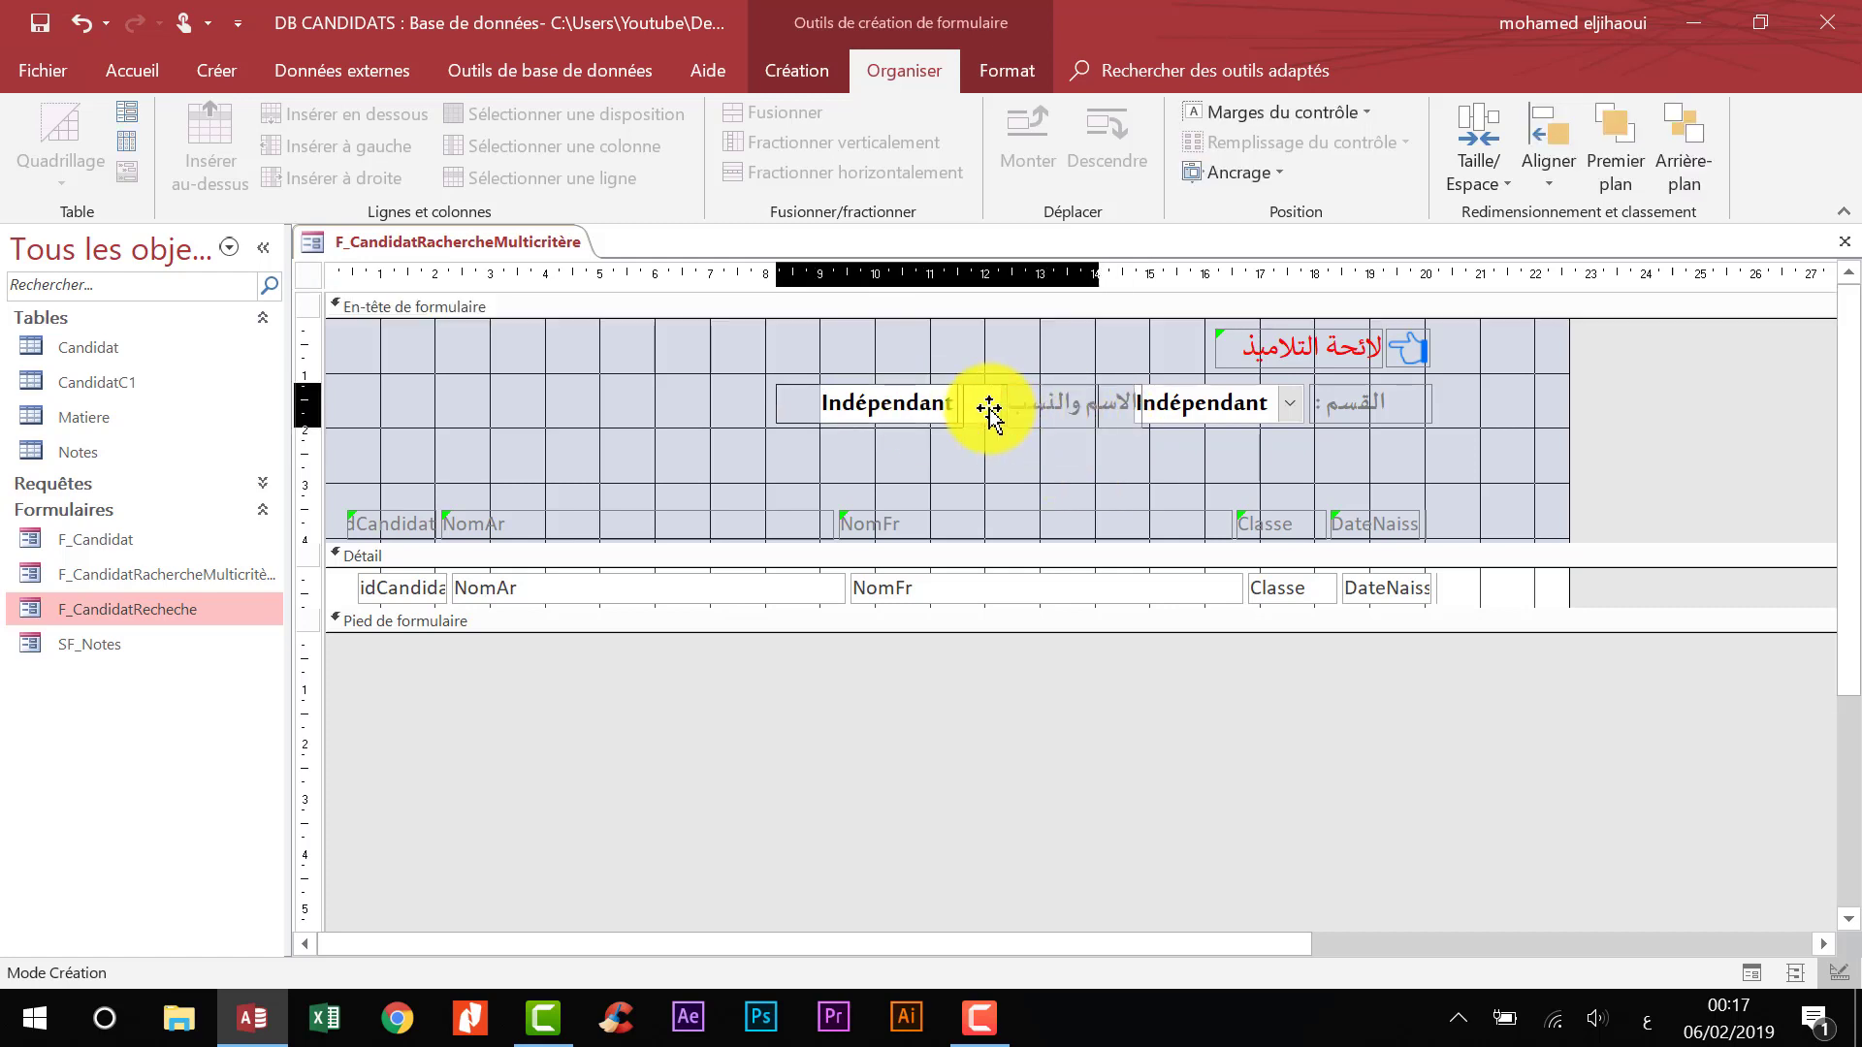
pyautogui.click(1088, 491)
pyautogui.click(798, 415)
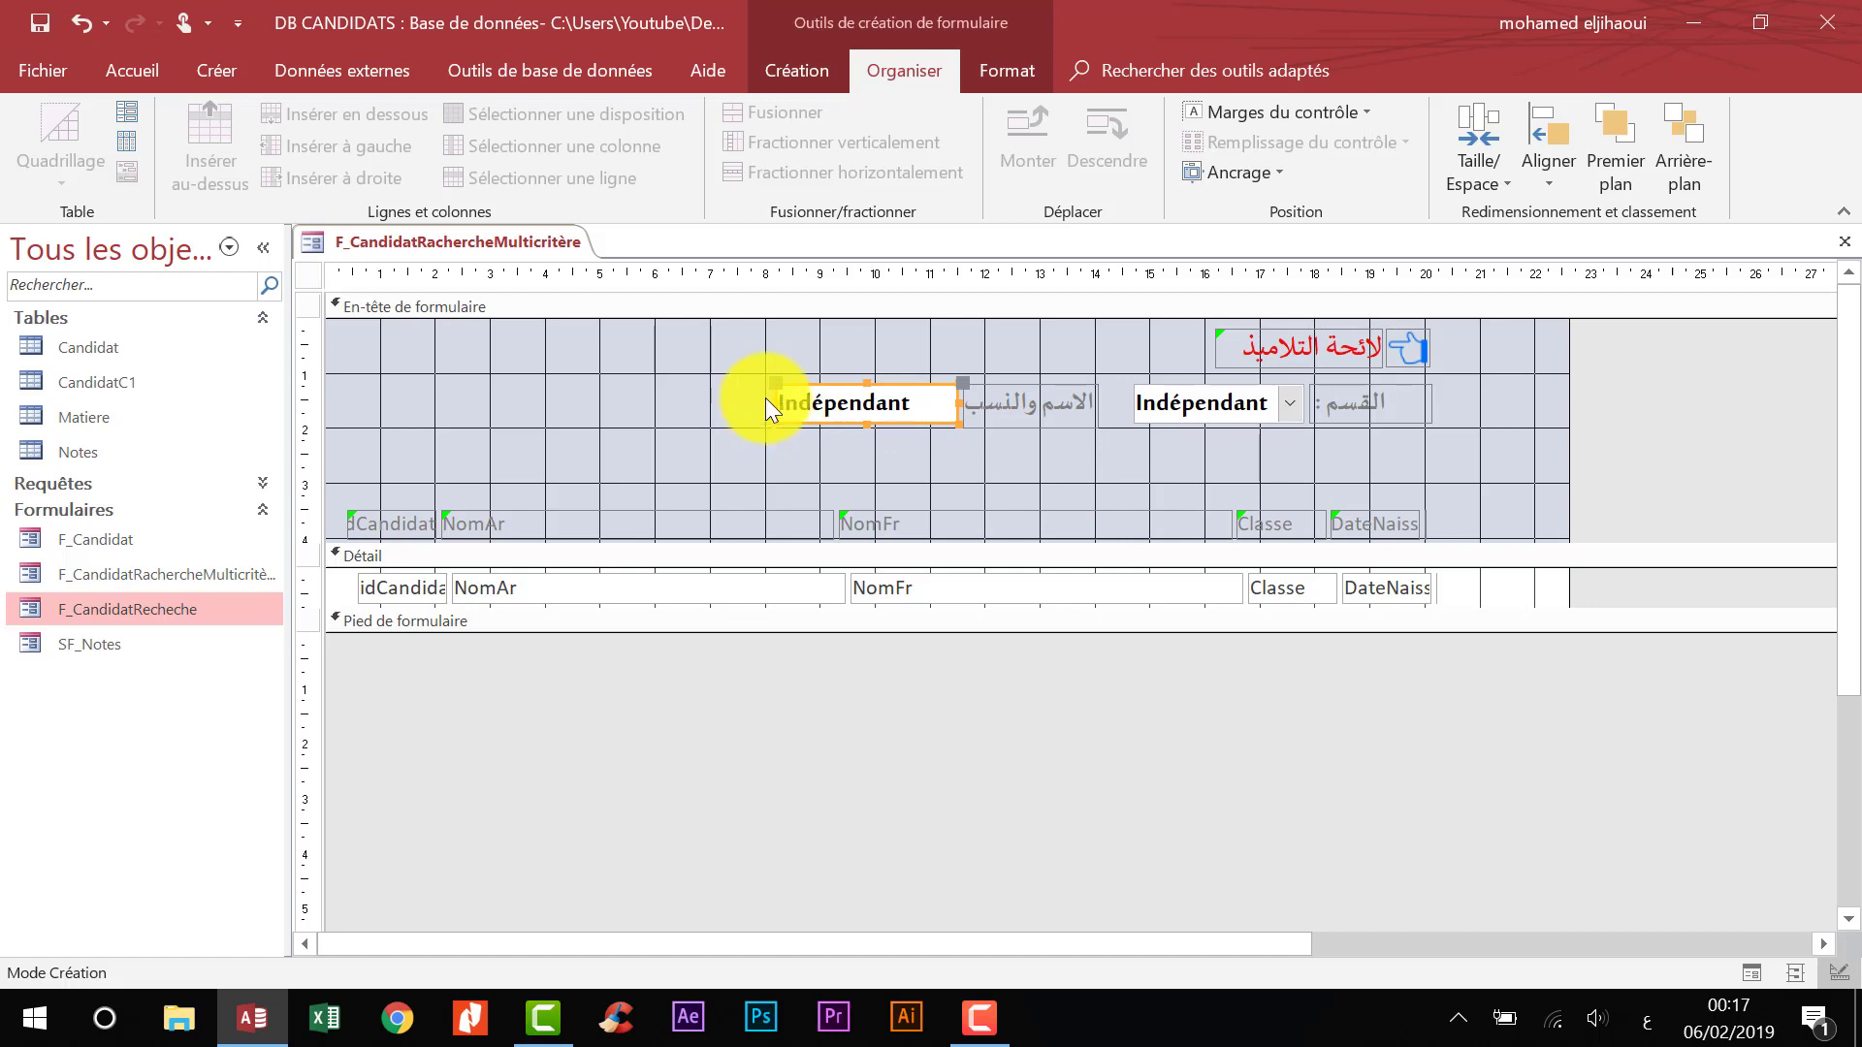
pyautogui.moveTo(776, 404); pyautogui.dragTo(748, 404)
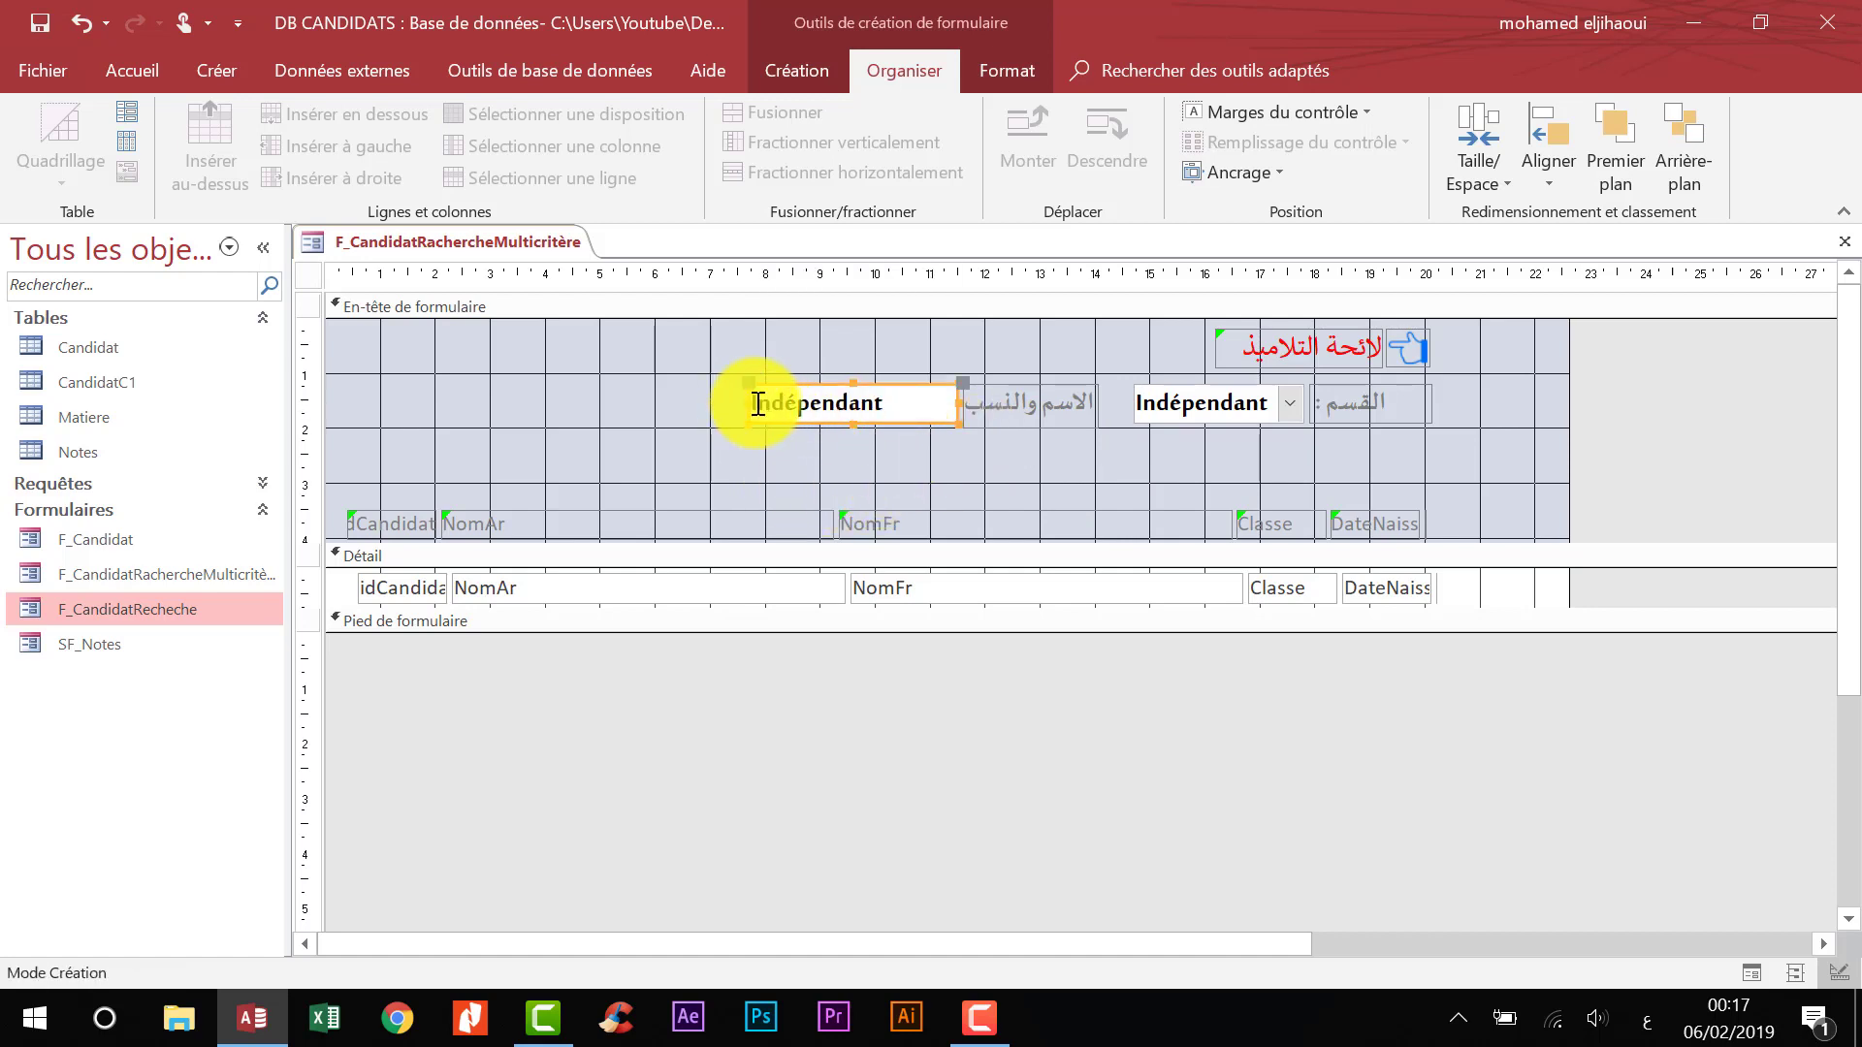
pyautogui.moveTo(754, 403); pyautogui.dragTo(714, 403)
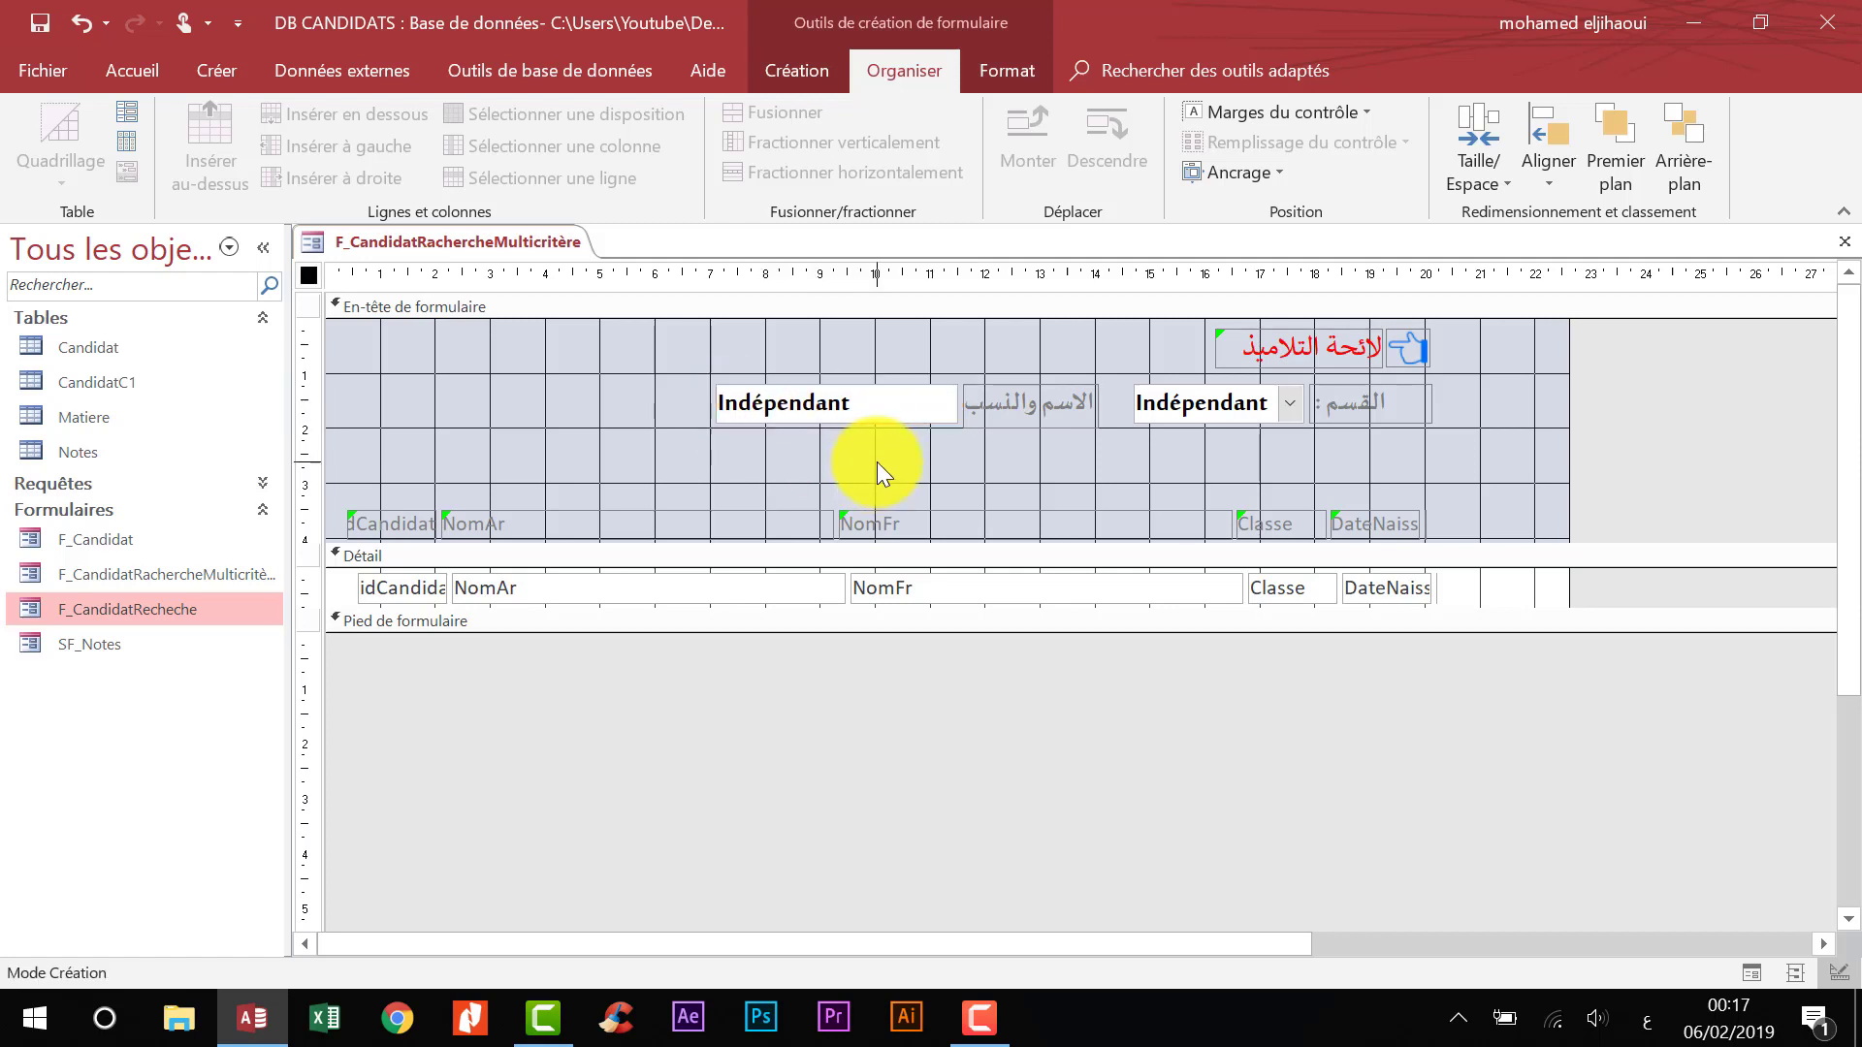
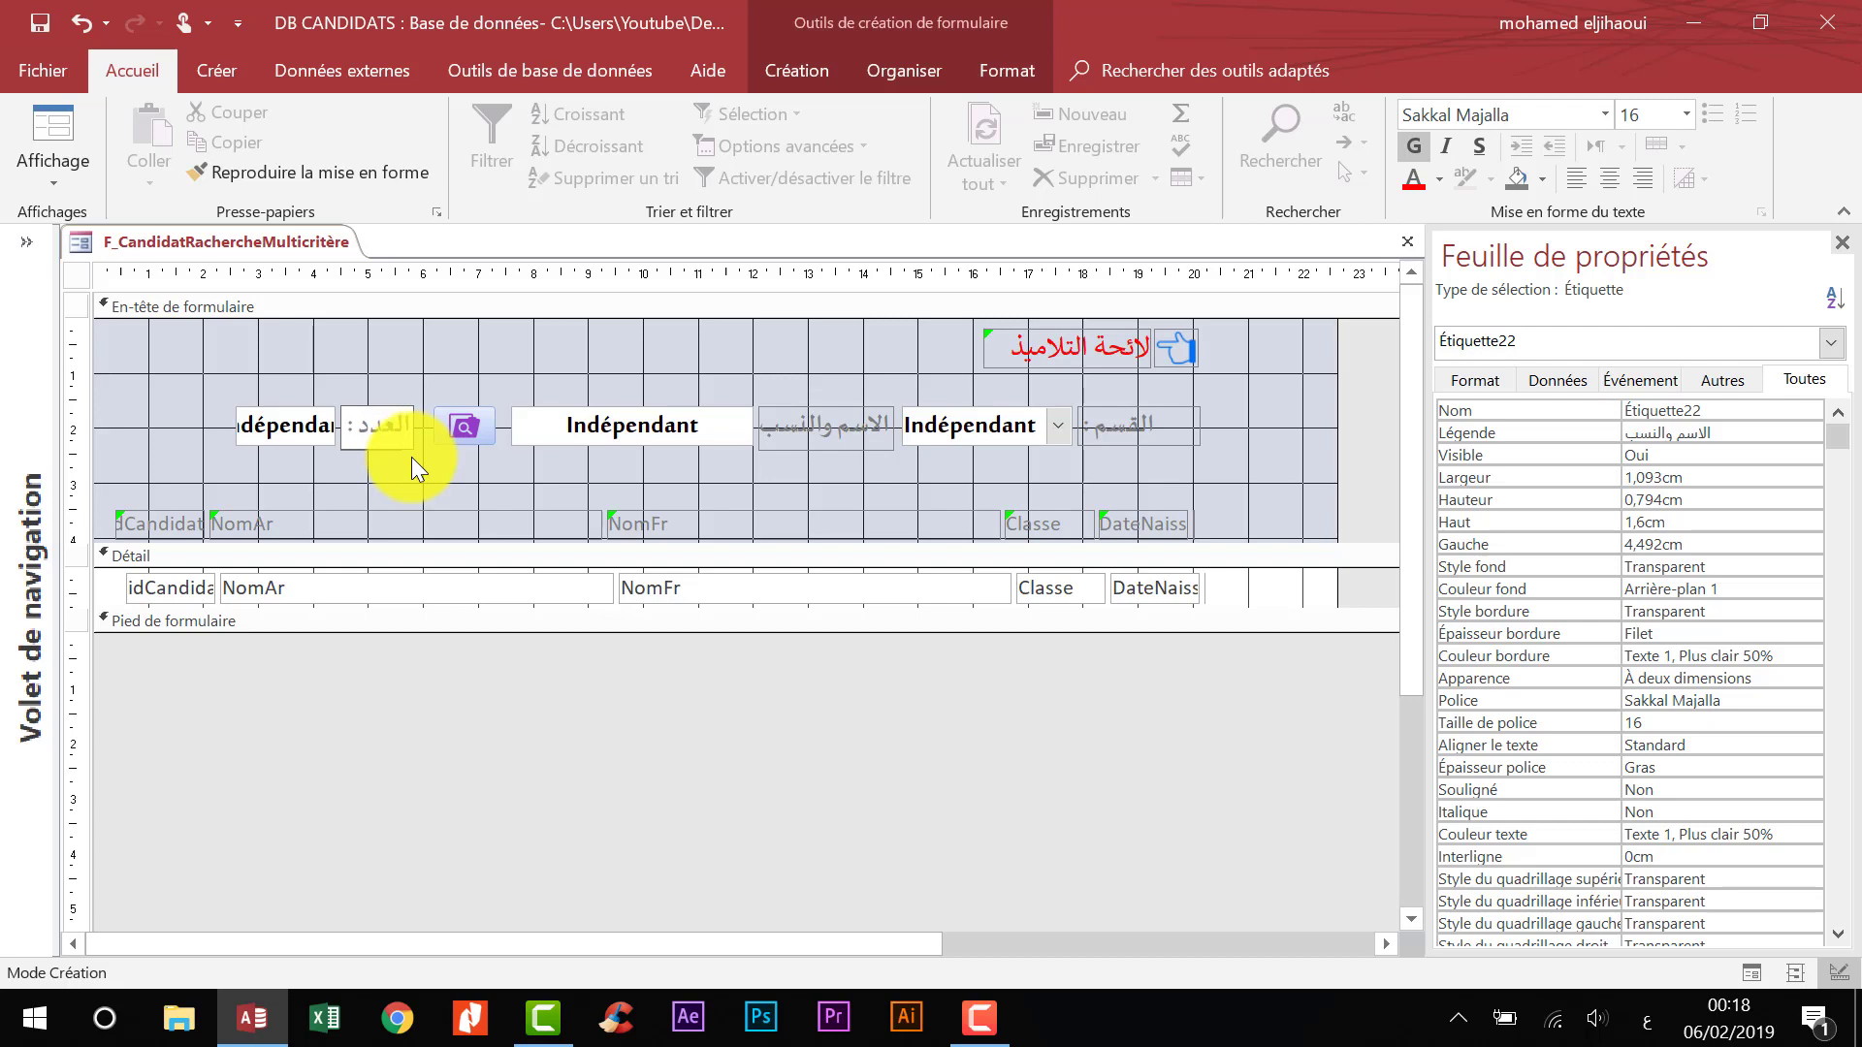
# - Colour the text of the العدد label and its text box red (#FF0000)
pyautogui.moveTo(376, 472); pyautogui.dragTo(283, 417)
pyautogui.click(1426, 181)
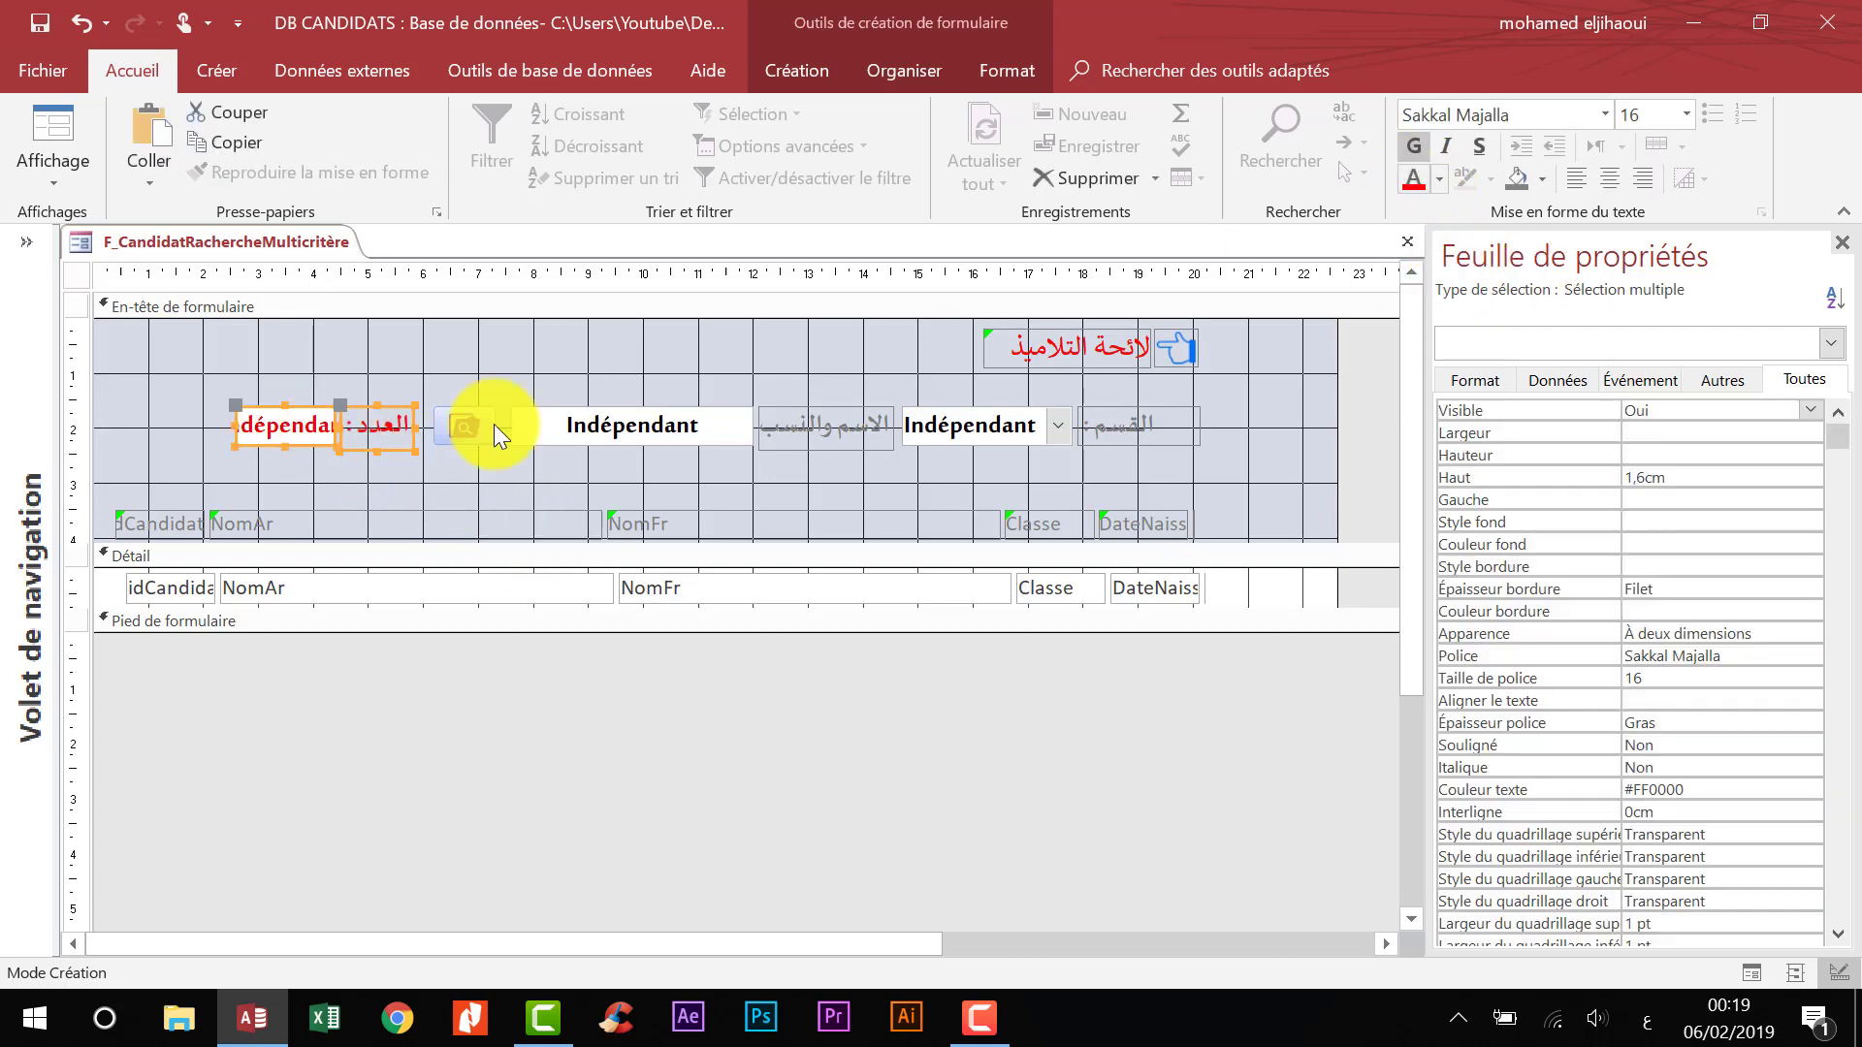
pyautogui.click(495, 495)
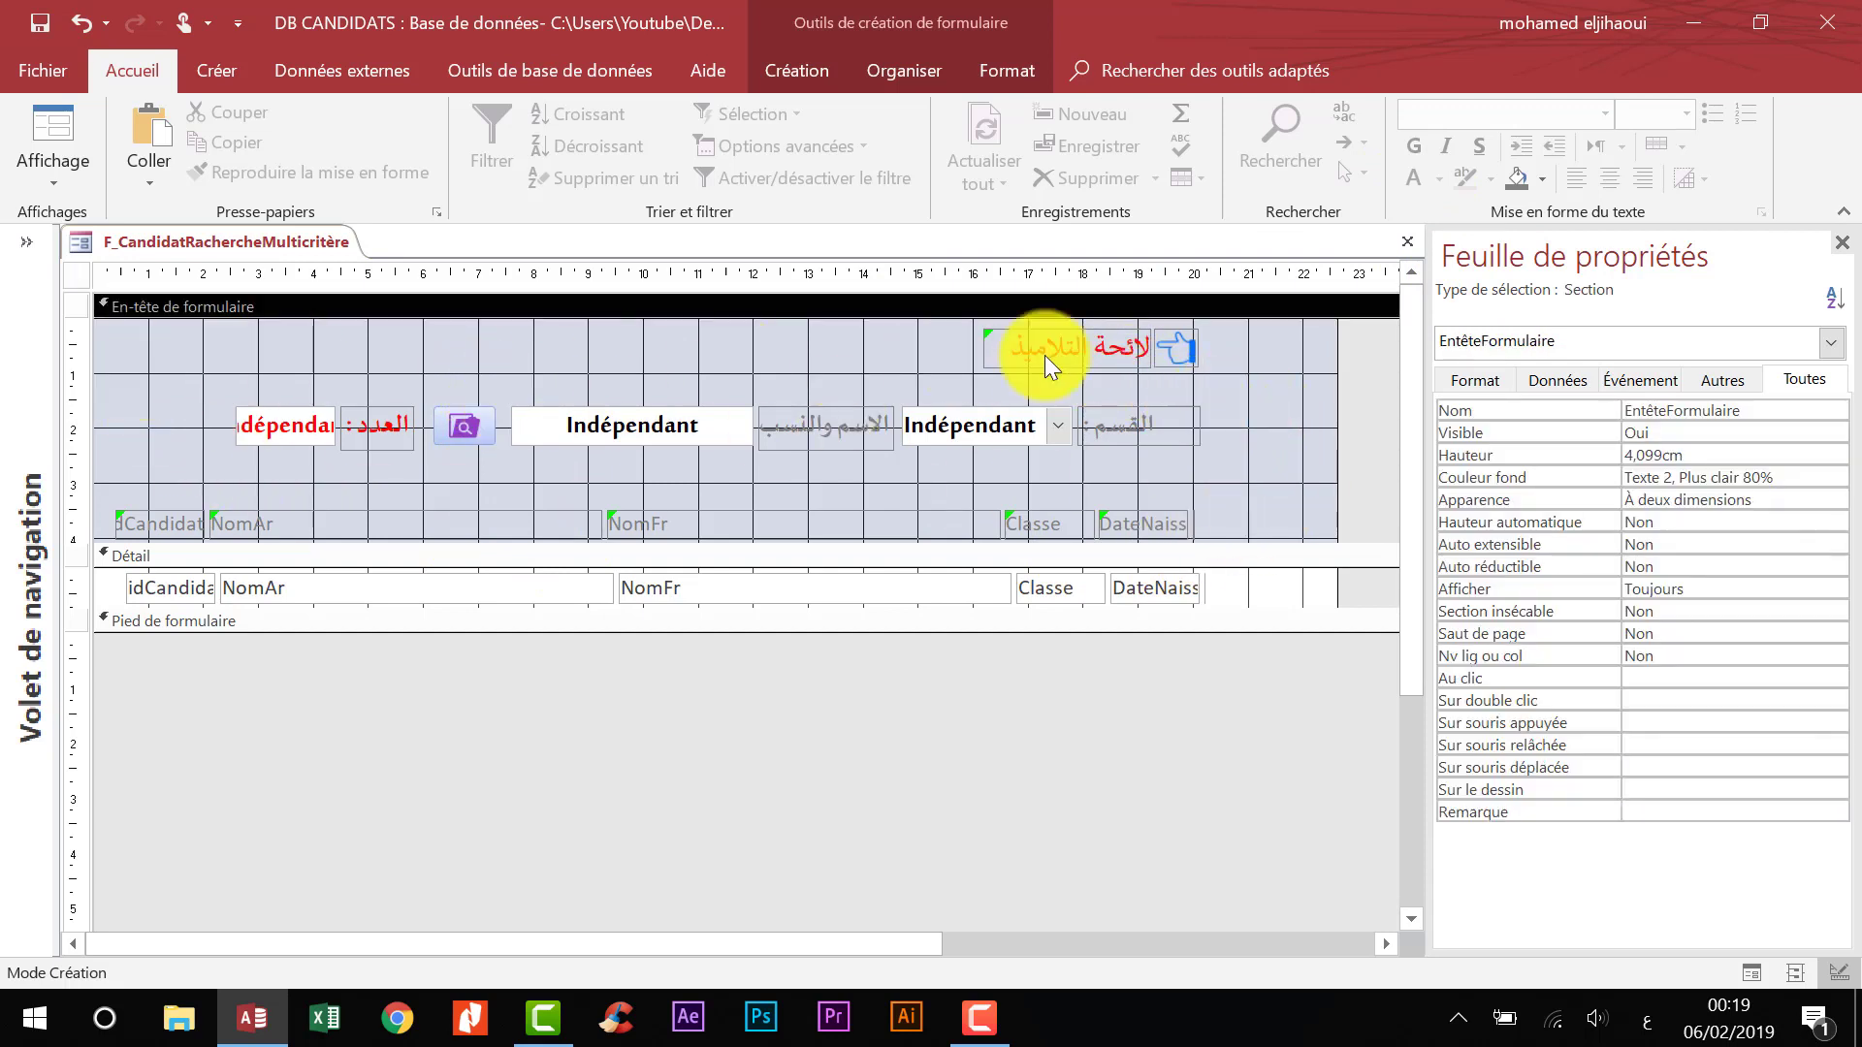
# - Draw a rectangle about 18.5 cm wide and 1.8 cm high around the search controls in the form header
pyautogui.click(807, 77)
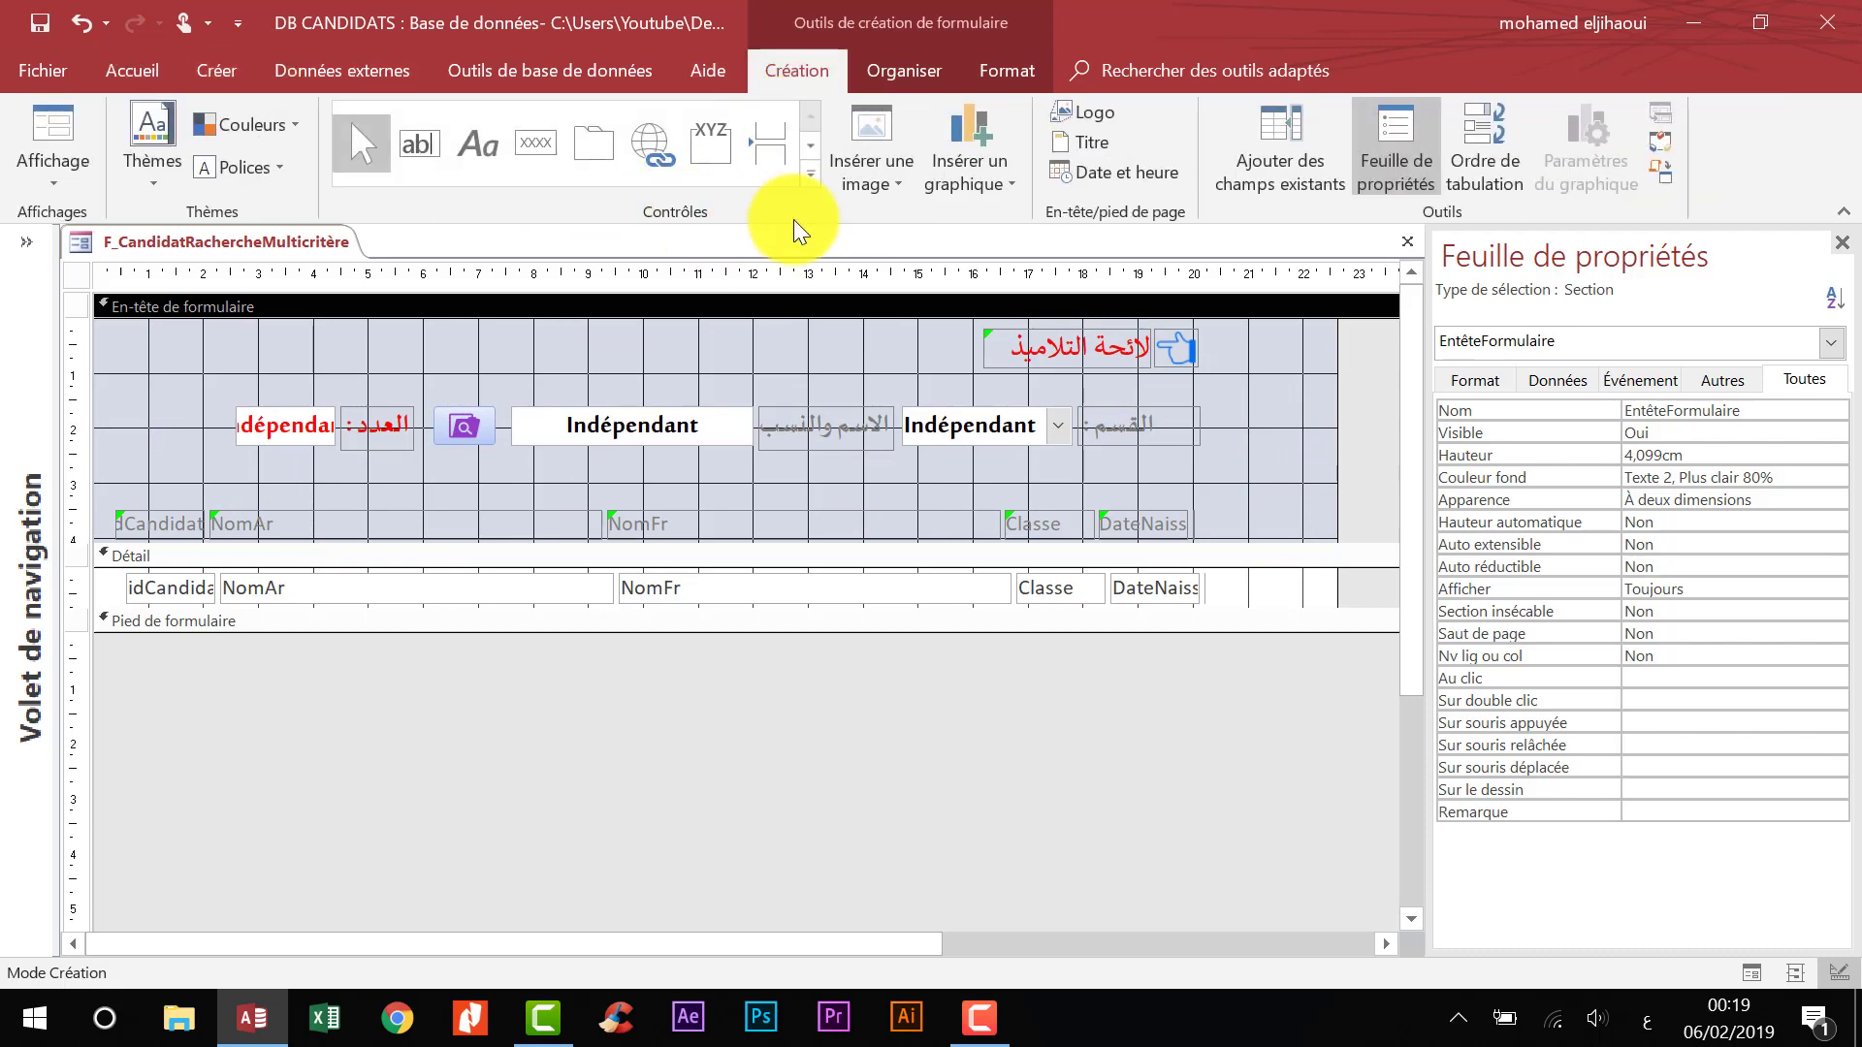
pyautogui.click(817, 172)
pyautogui.click(661, 192)
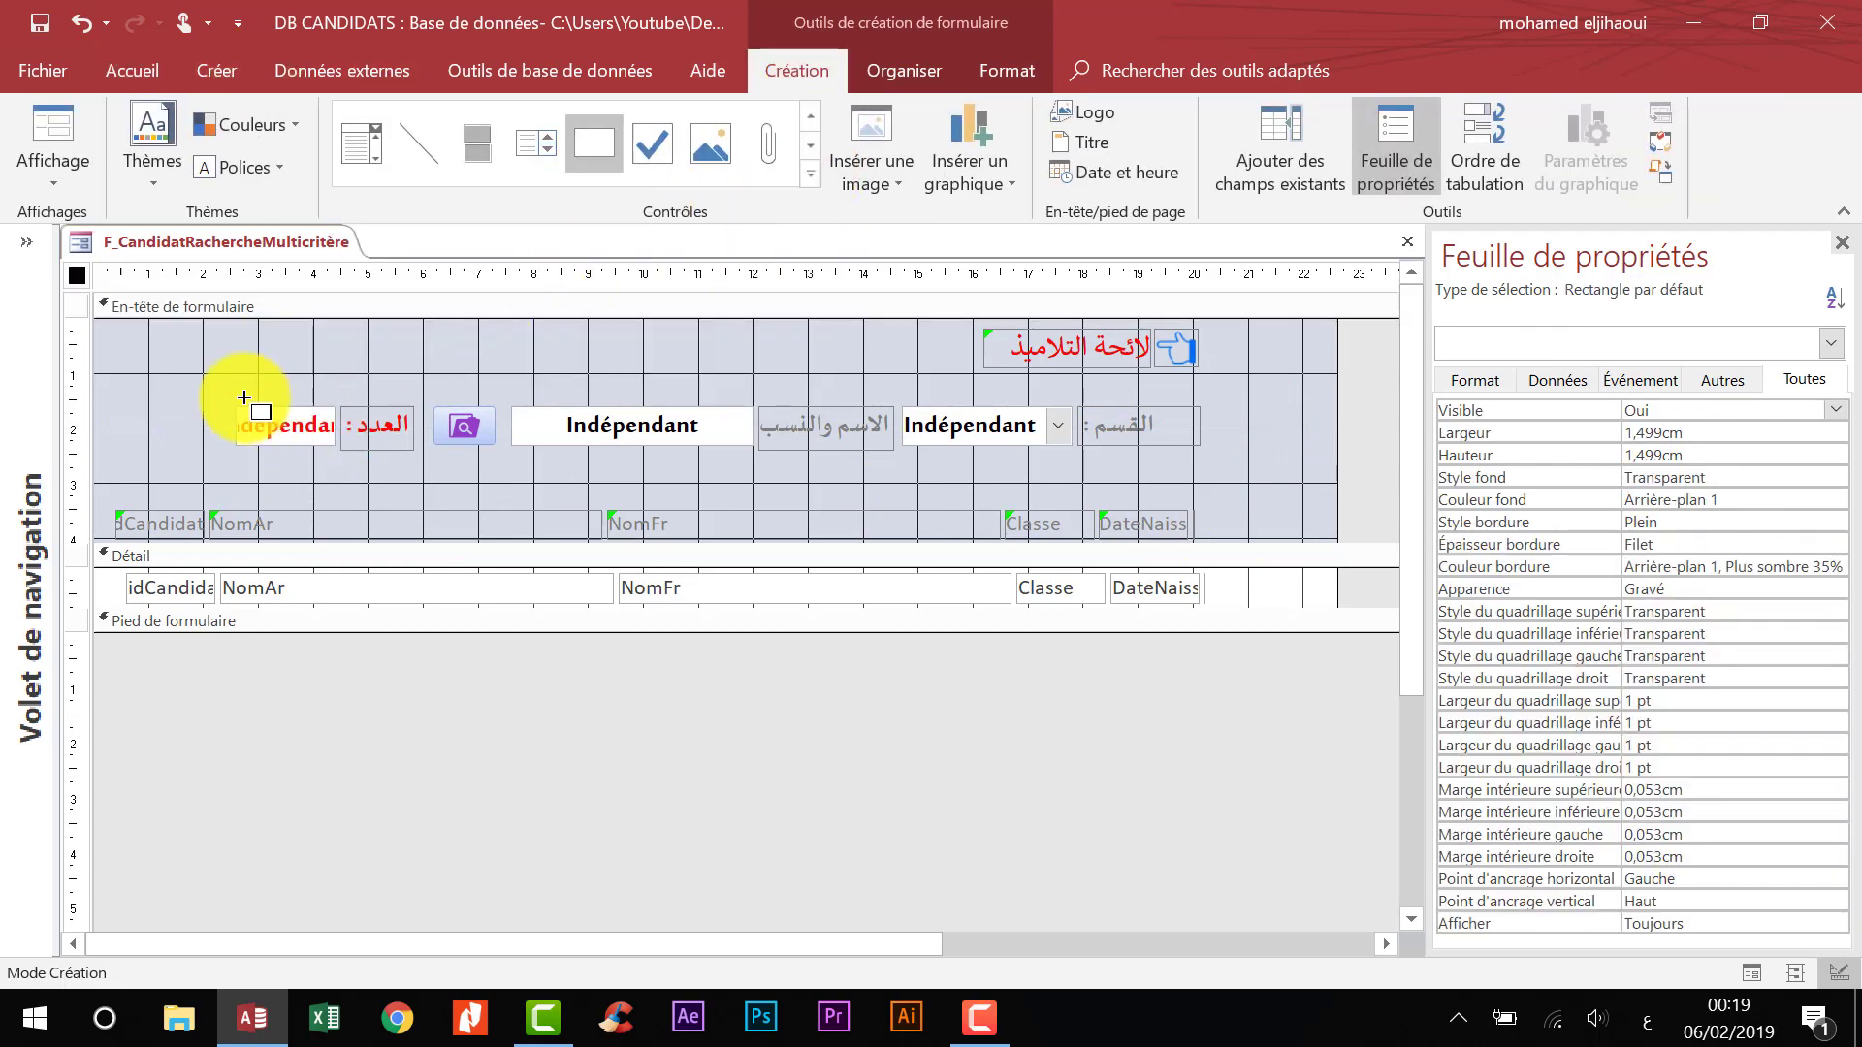
pyautogui.moveTo(204, 373); pyautogui.dragTo(1224, 475)
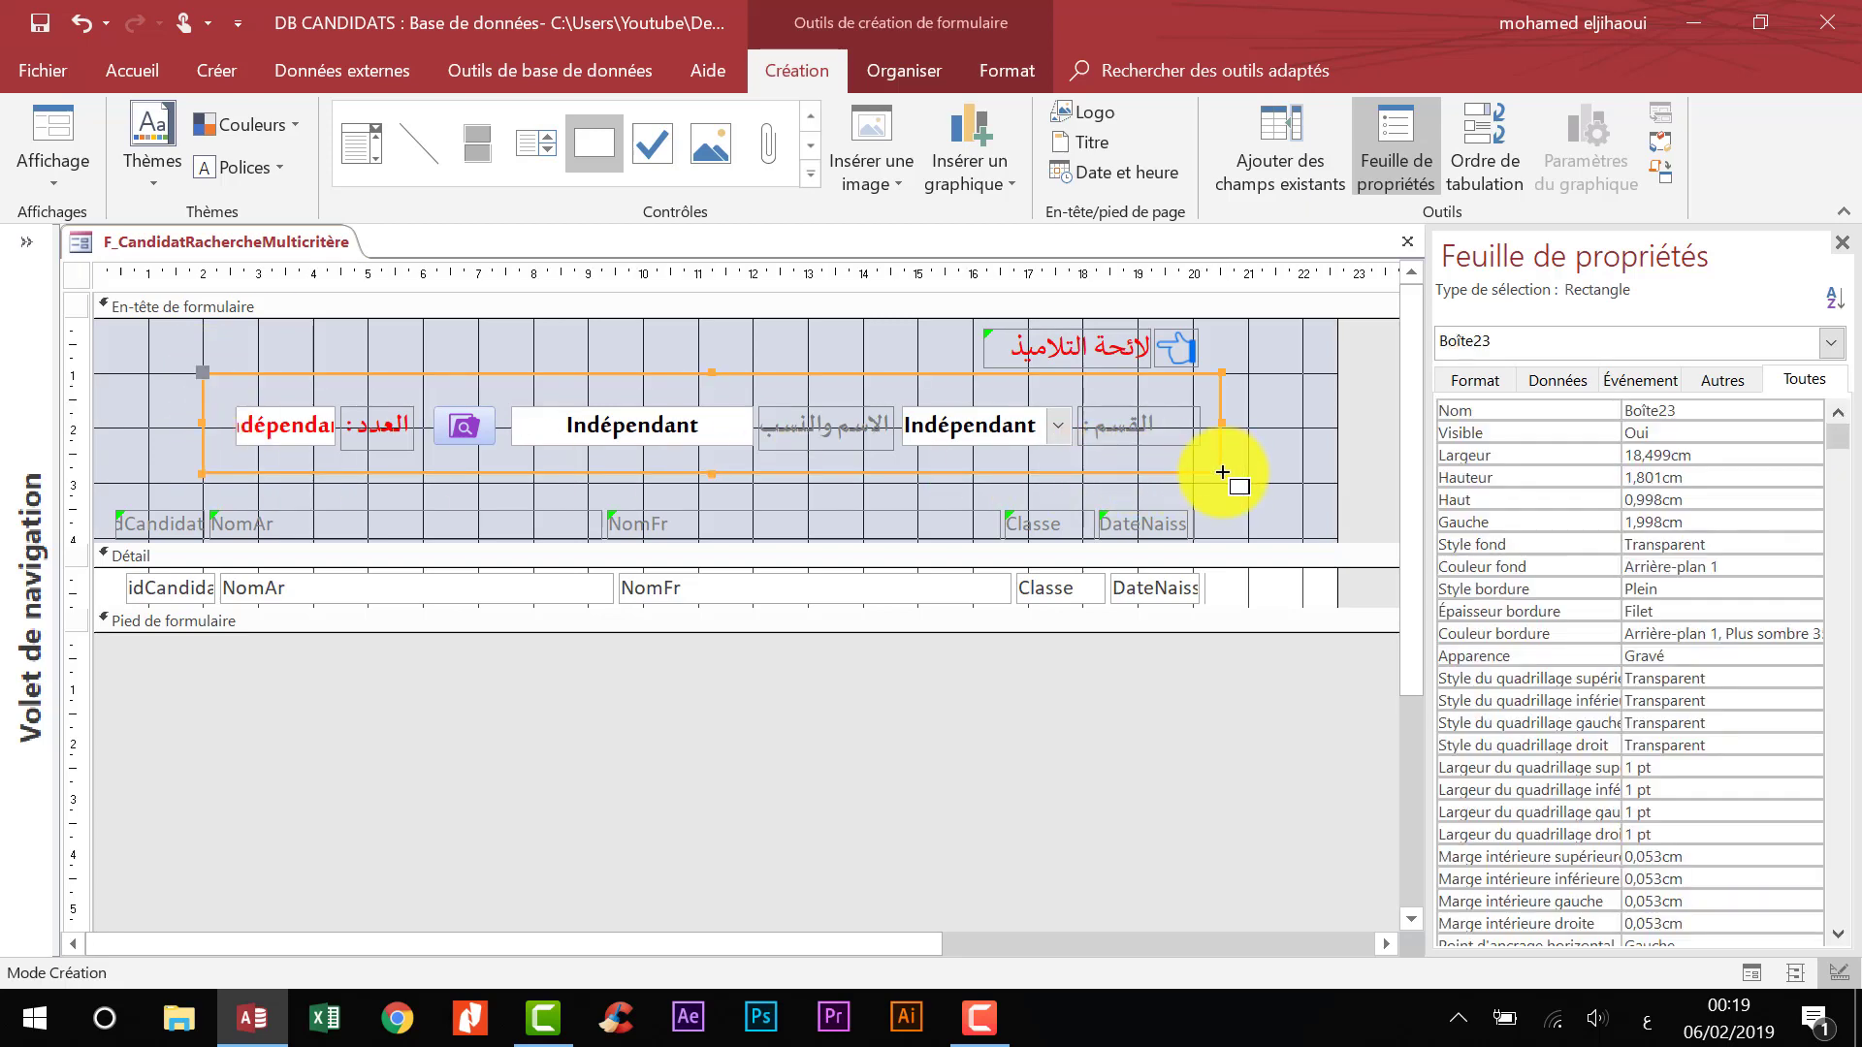
# - Give the rectangle the Ombré special effect and a standard light blue border colour
pyautogui.rightClick(1219, 473)
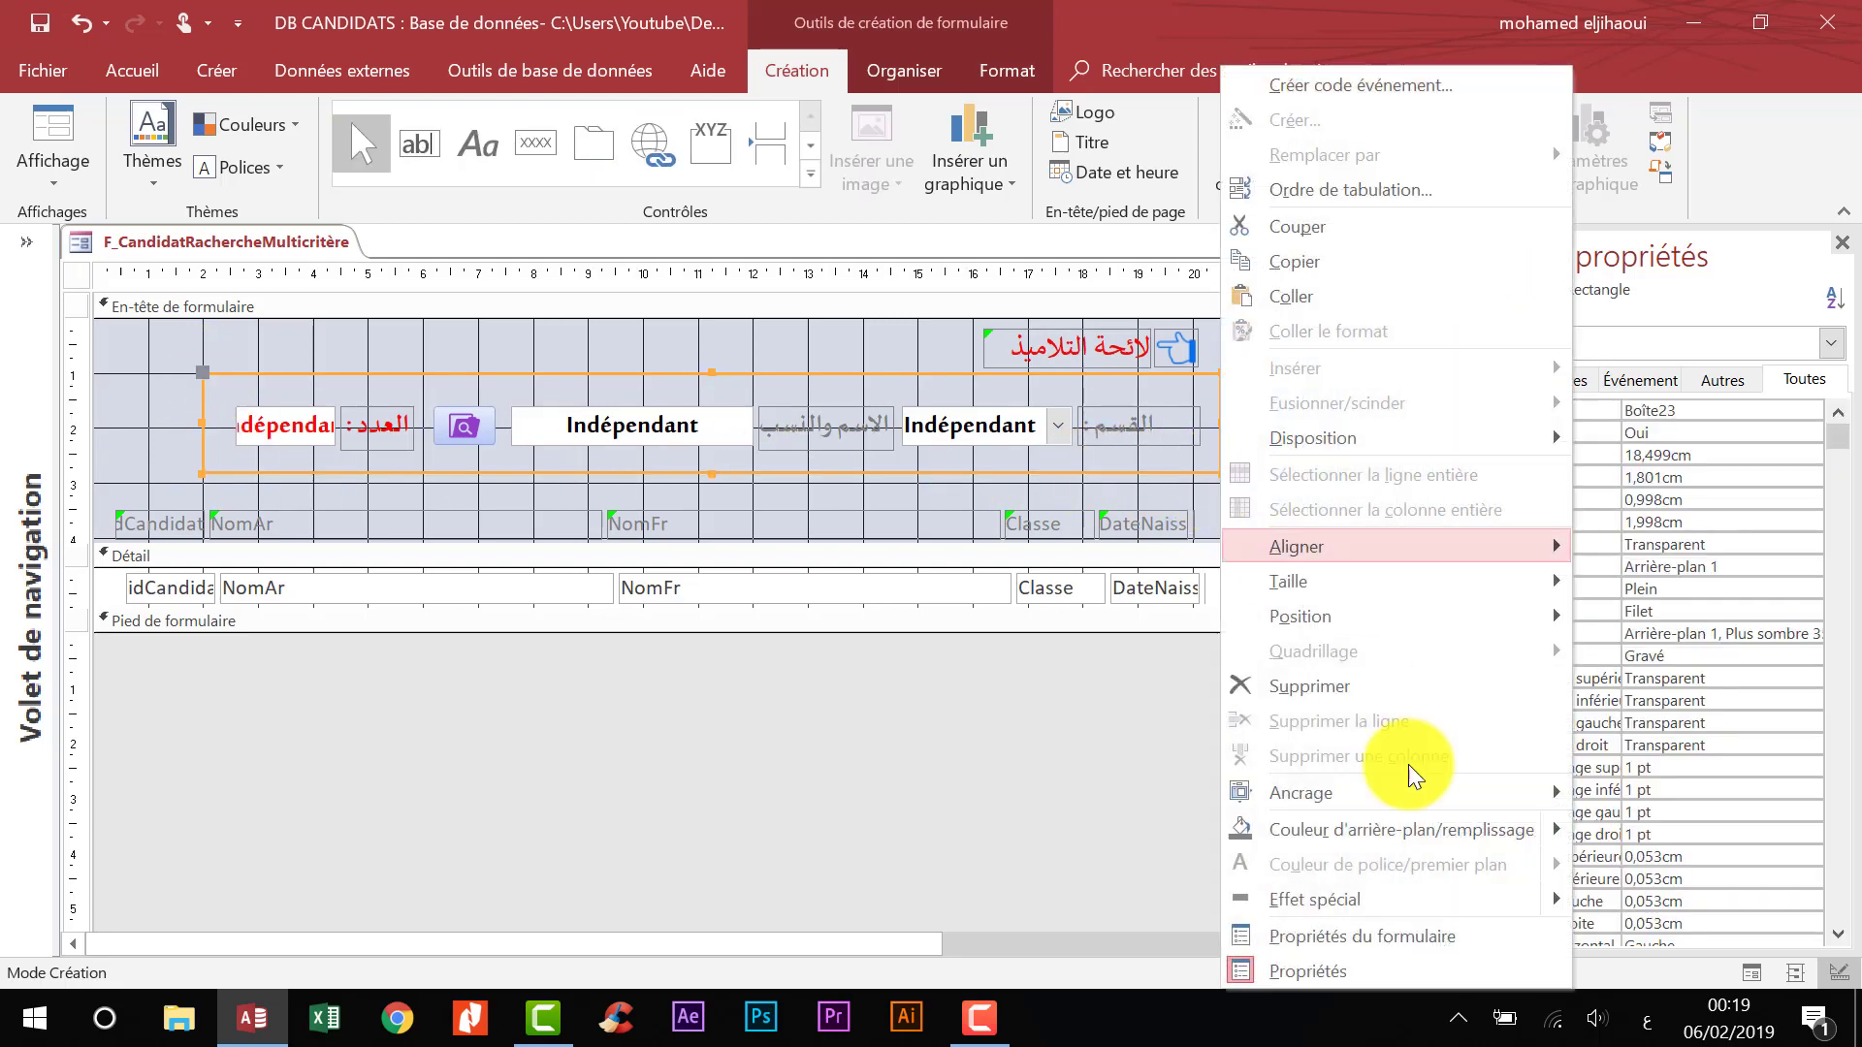
pyautogui.moveTo(1433, 893)
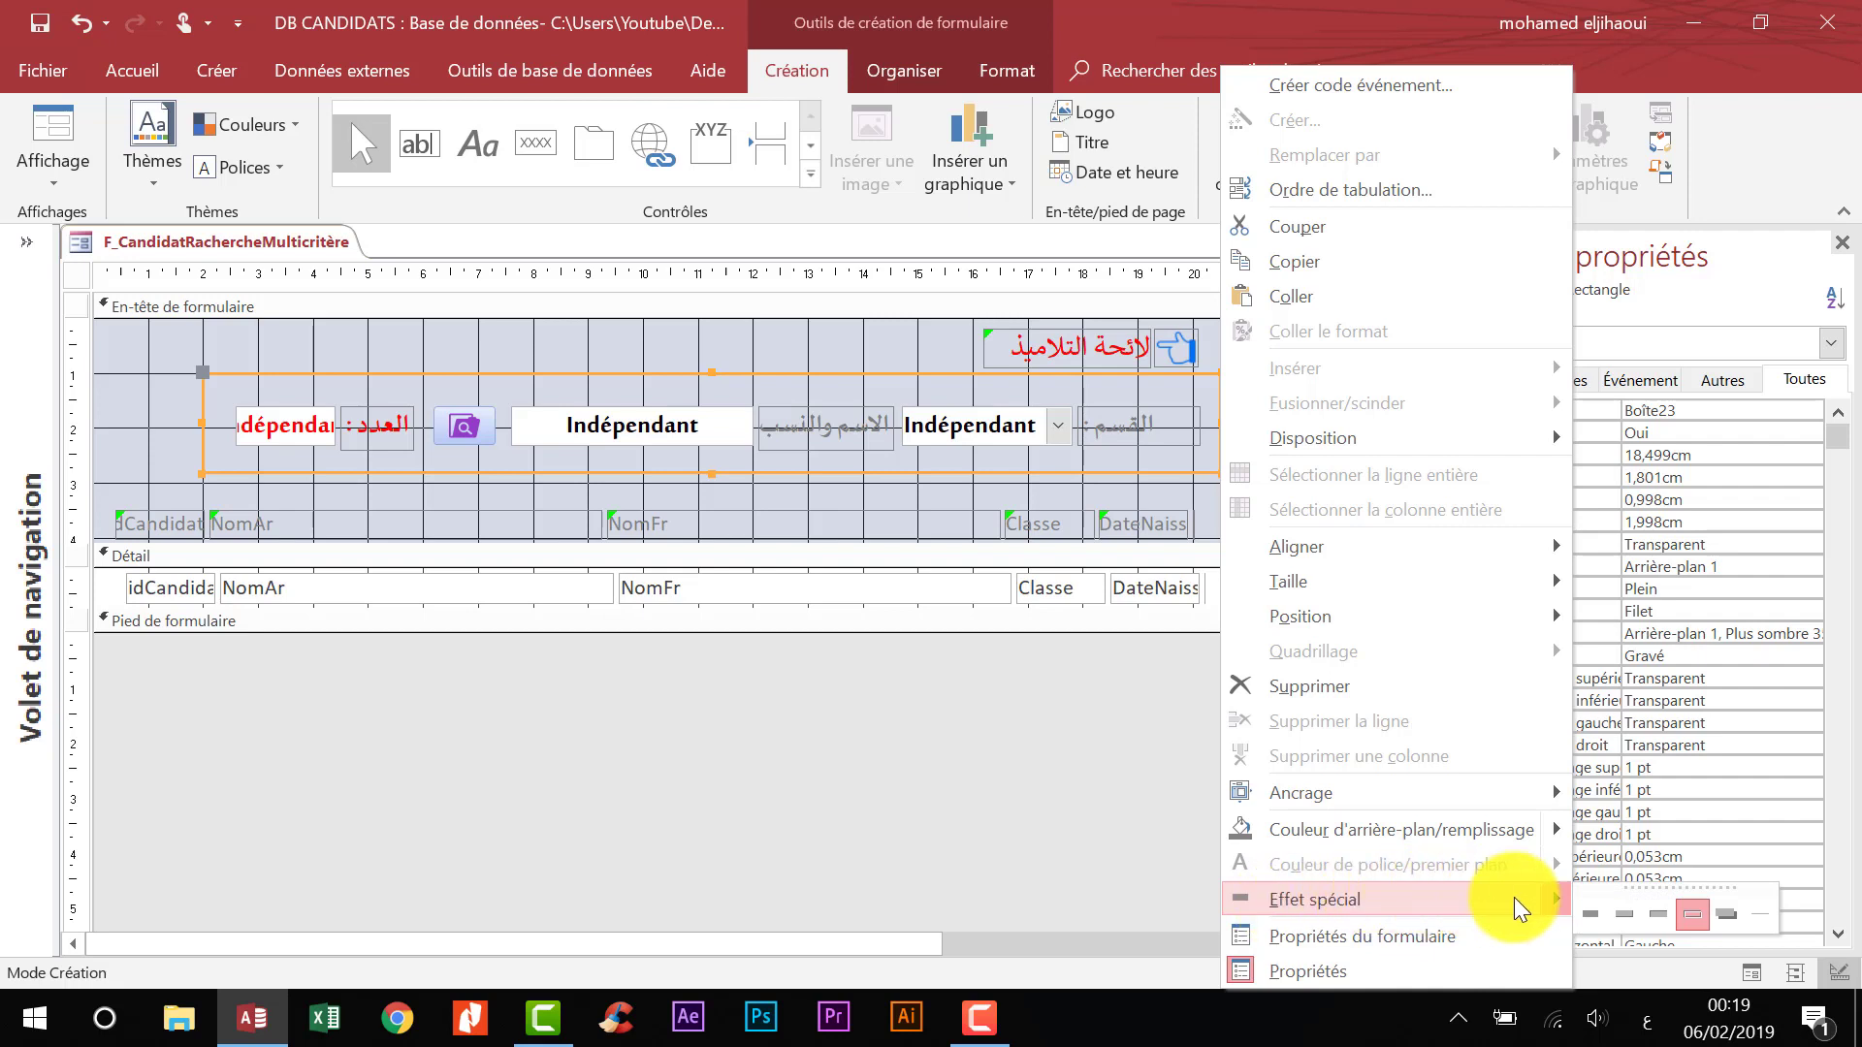
pyautogui.click(1730, 915)
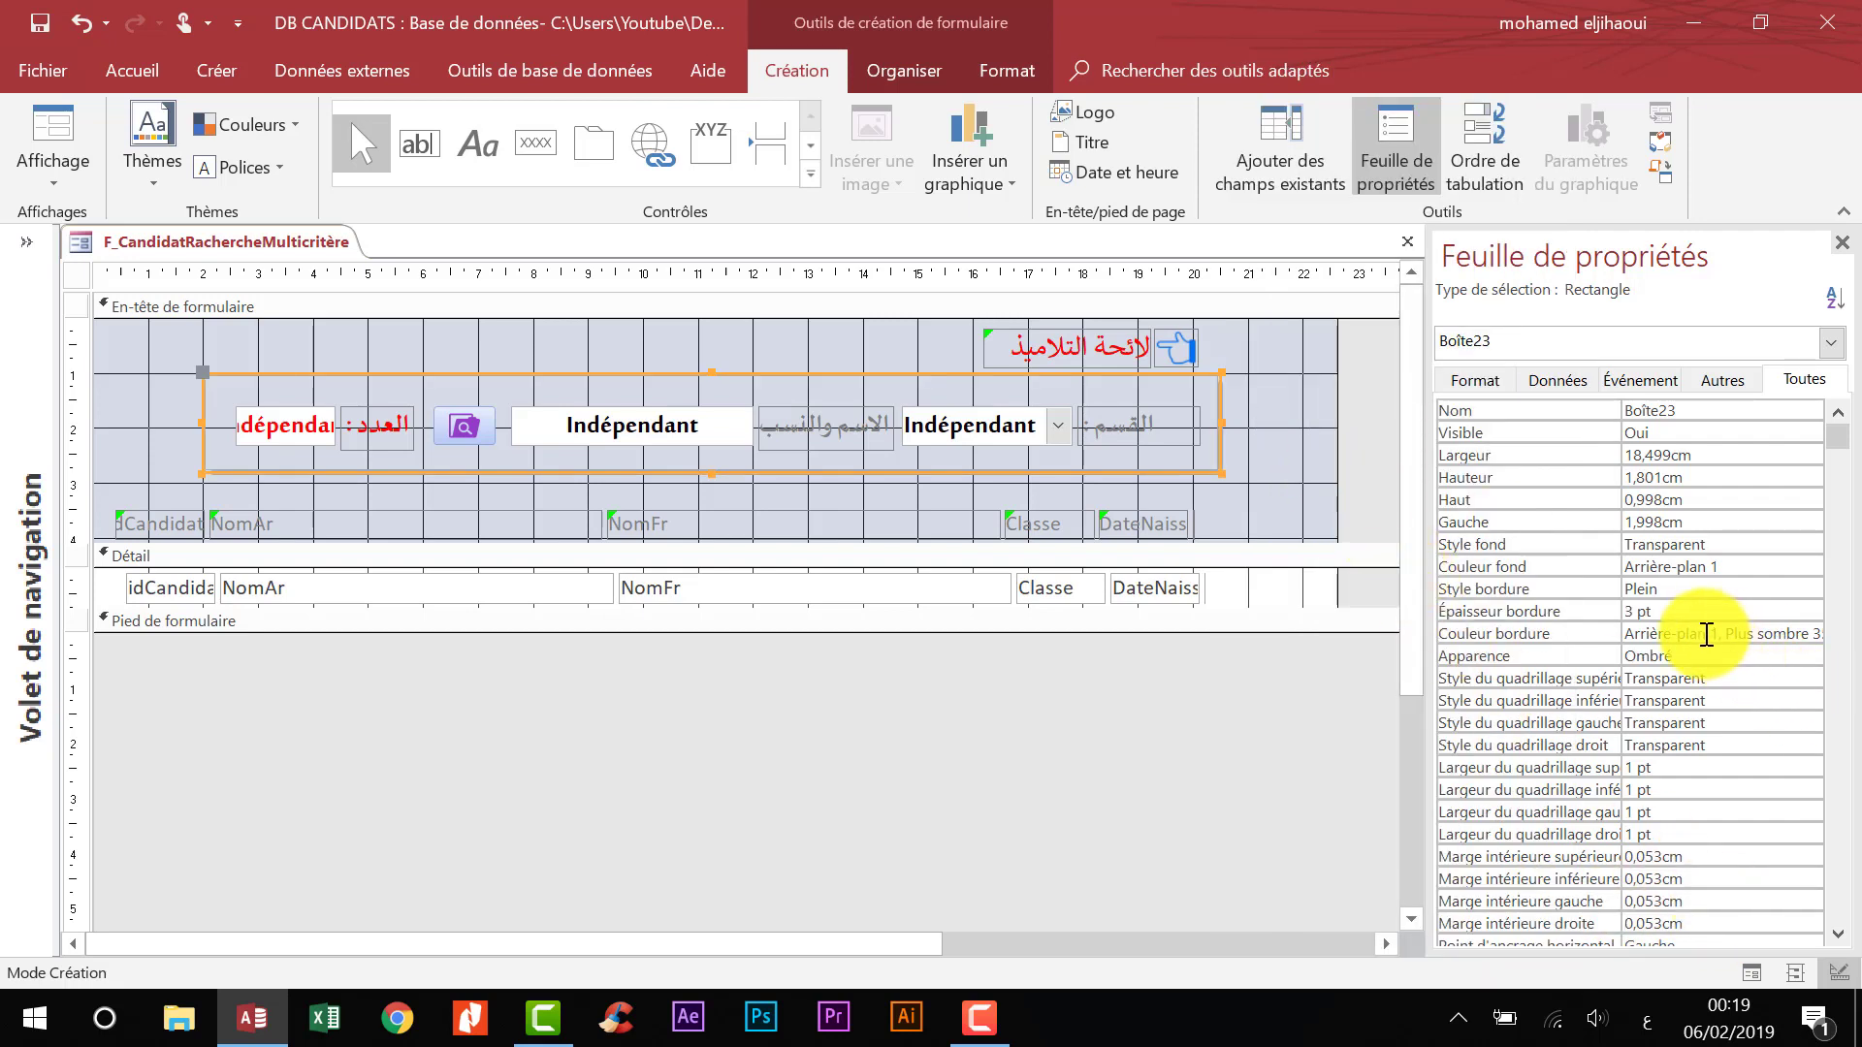
pyautogui.click(1735, 656)
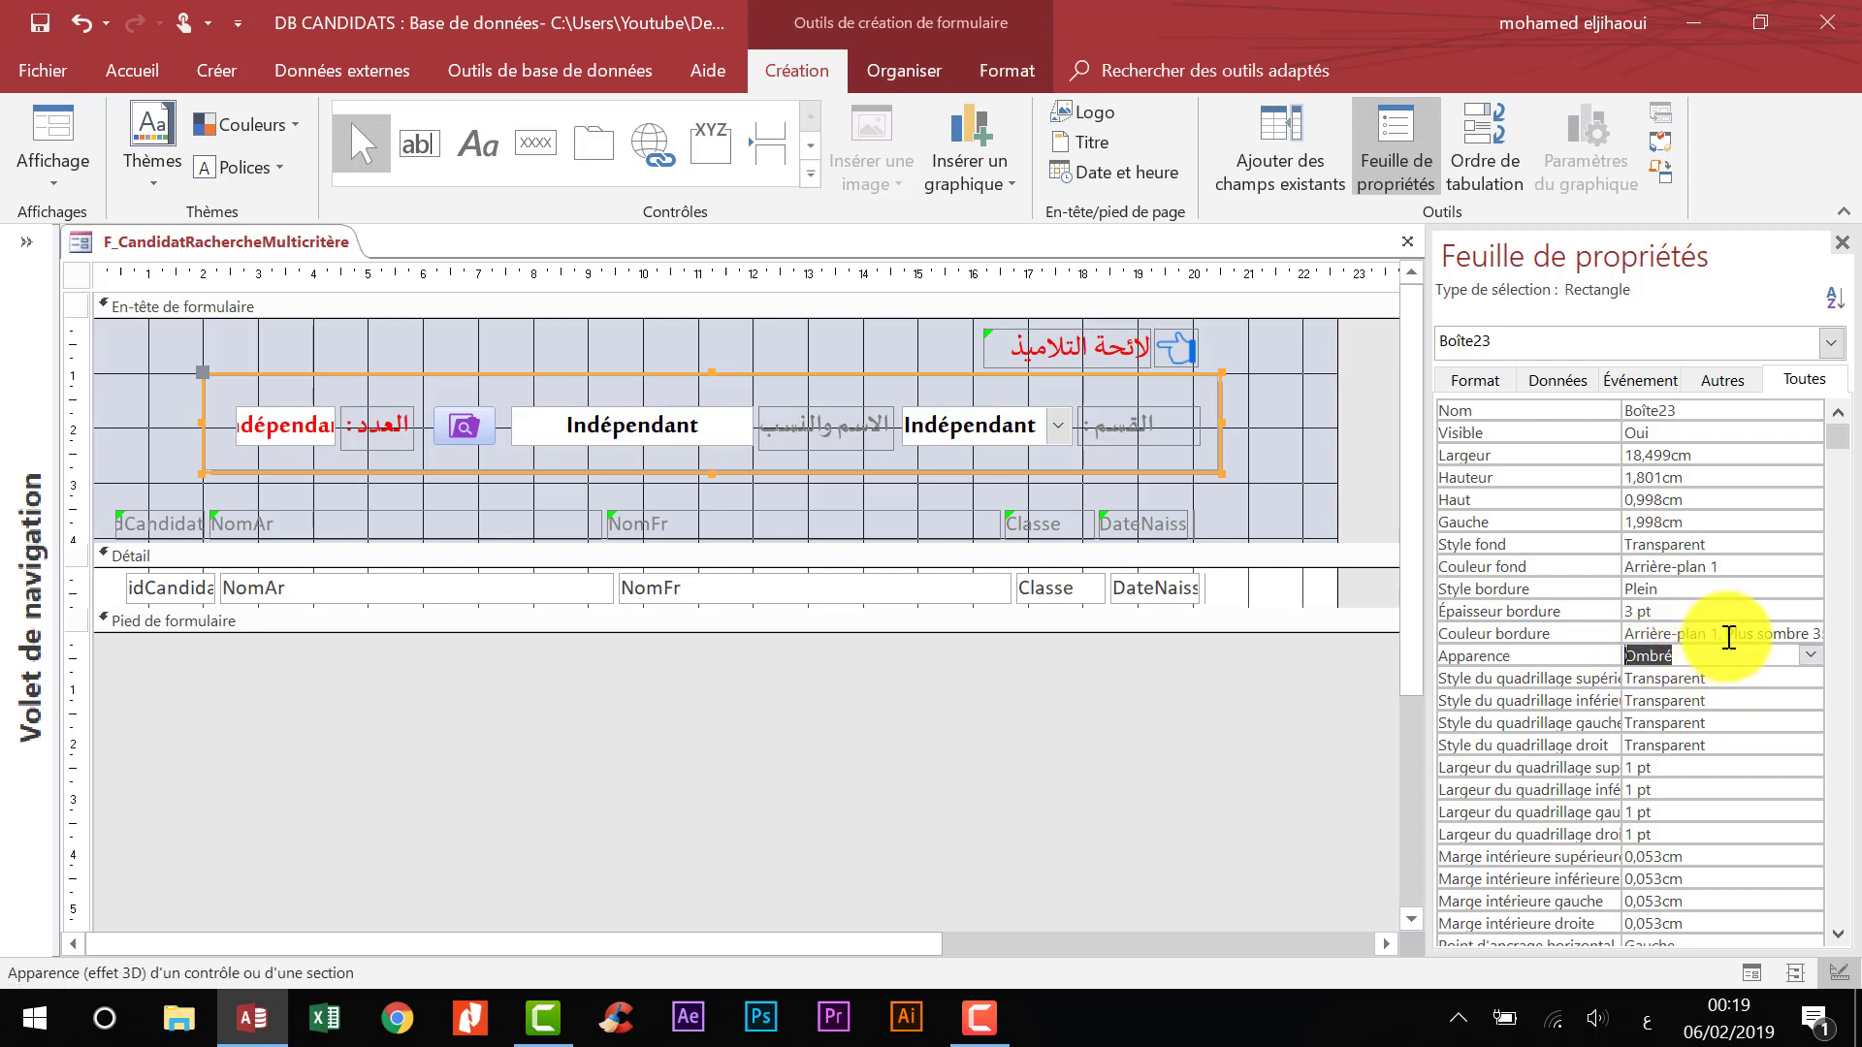
pyautogui.click(1724, 633)
pyautogui.click(1809, 633)
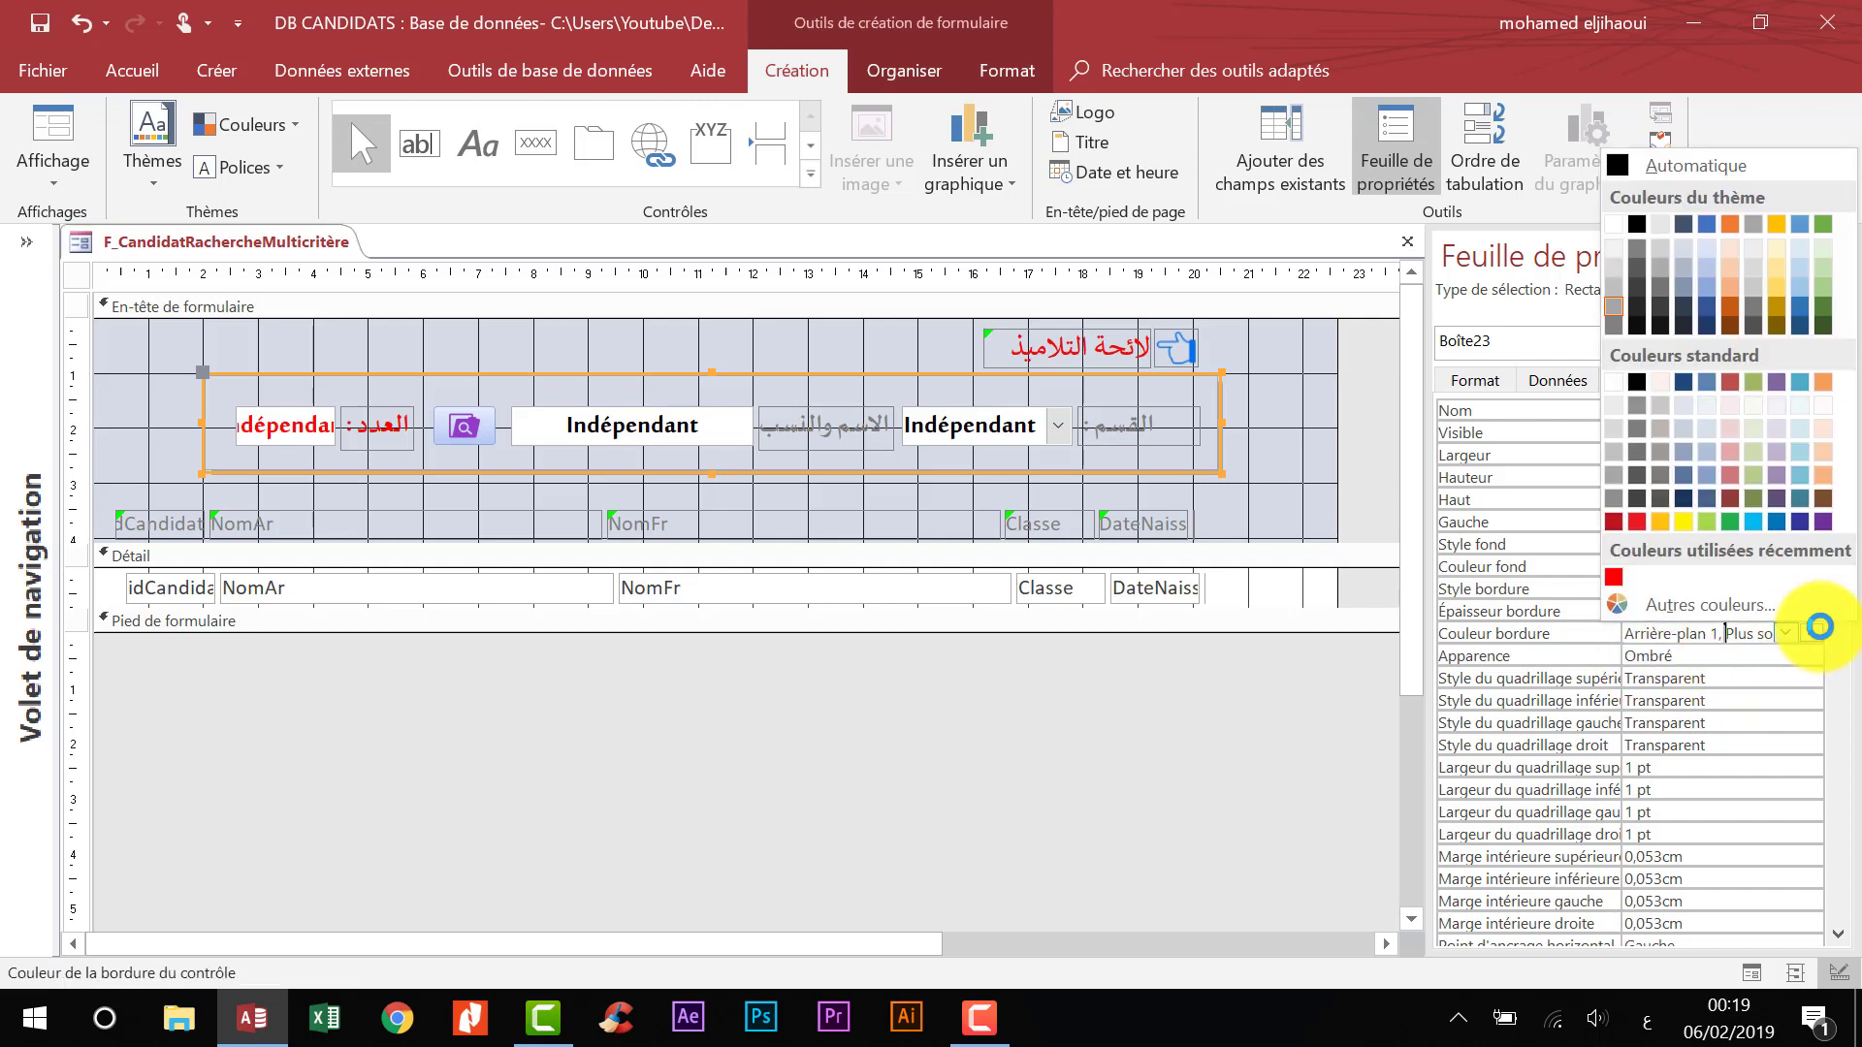
pyautogui.click(1753, 516)
pyautogui.click(1307, 384)
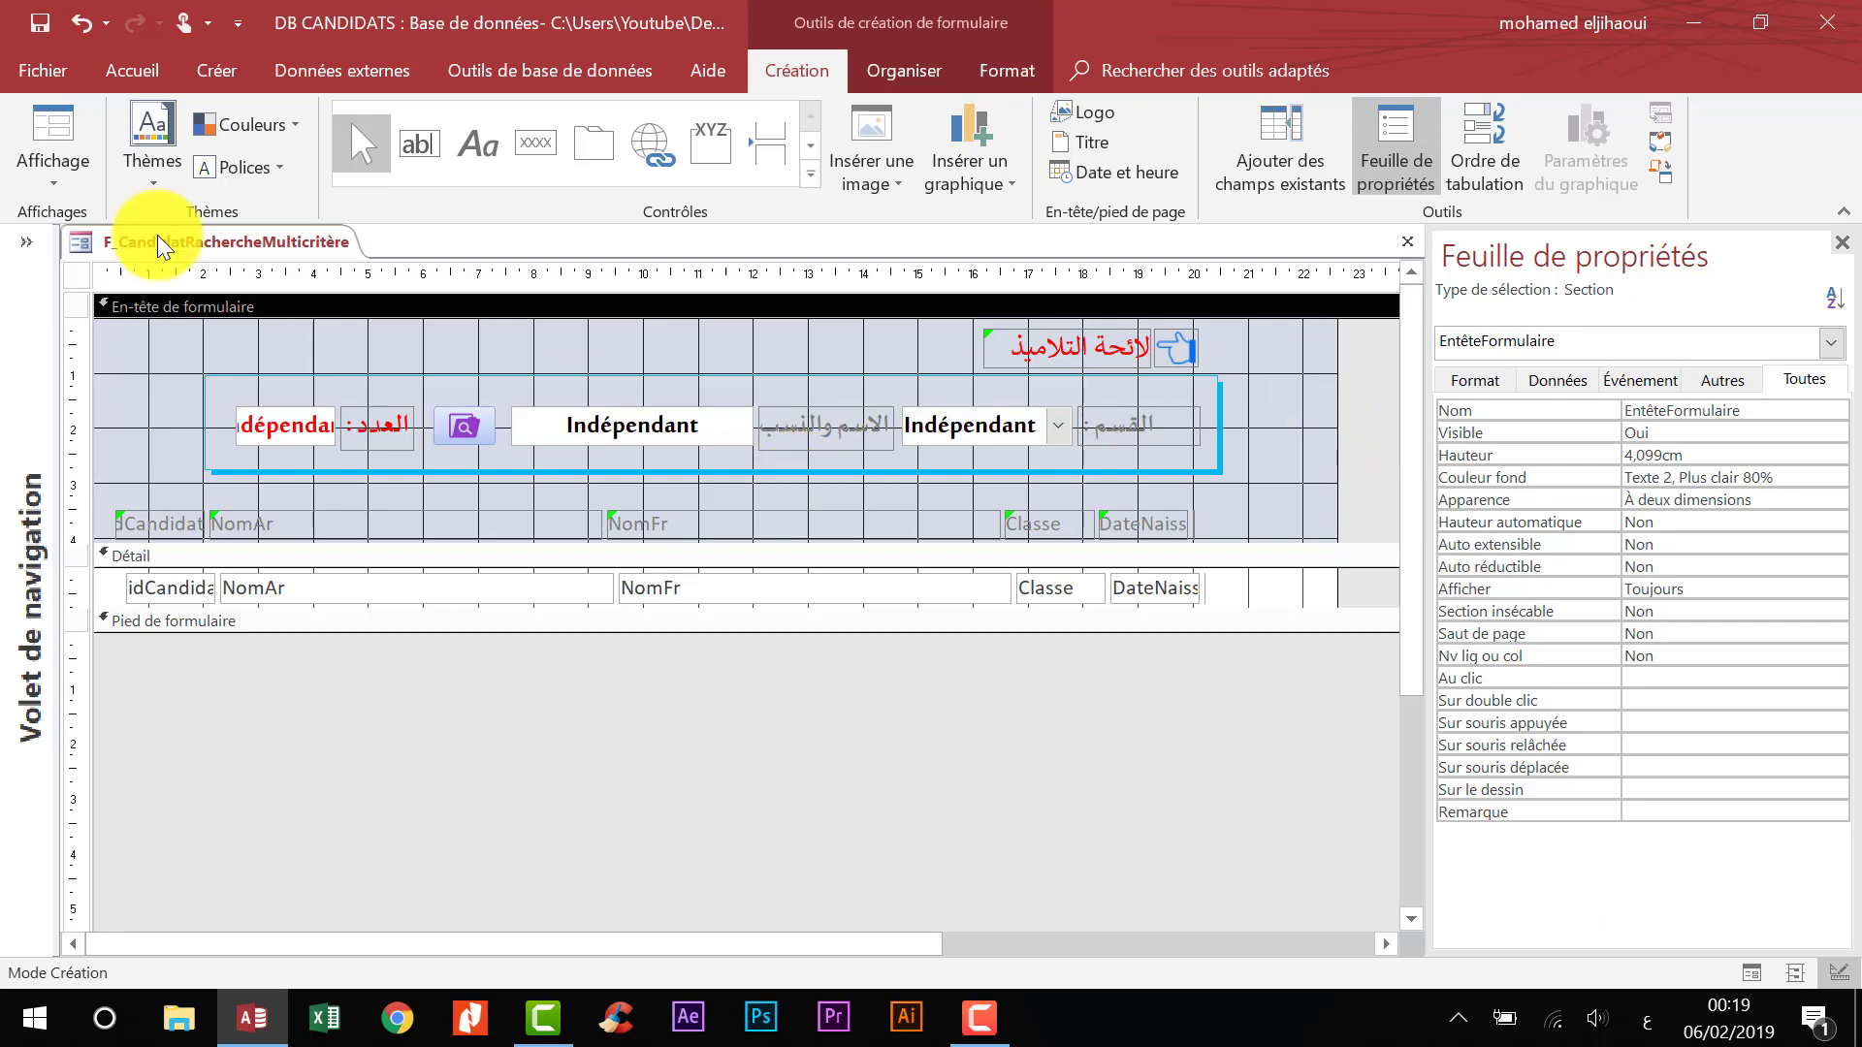
# - Check the layout in Form view, return to Design view and shift the title and hand icon to the rectangle's right edge
pyautogui.click(51, 118)
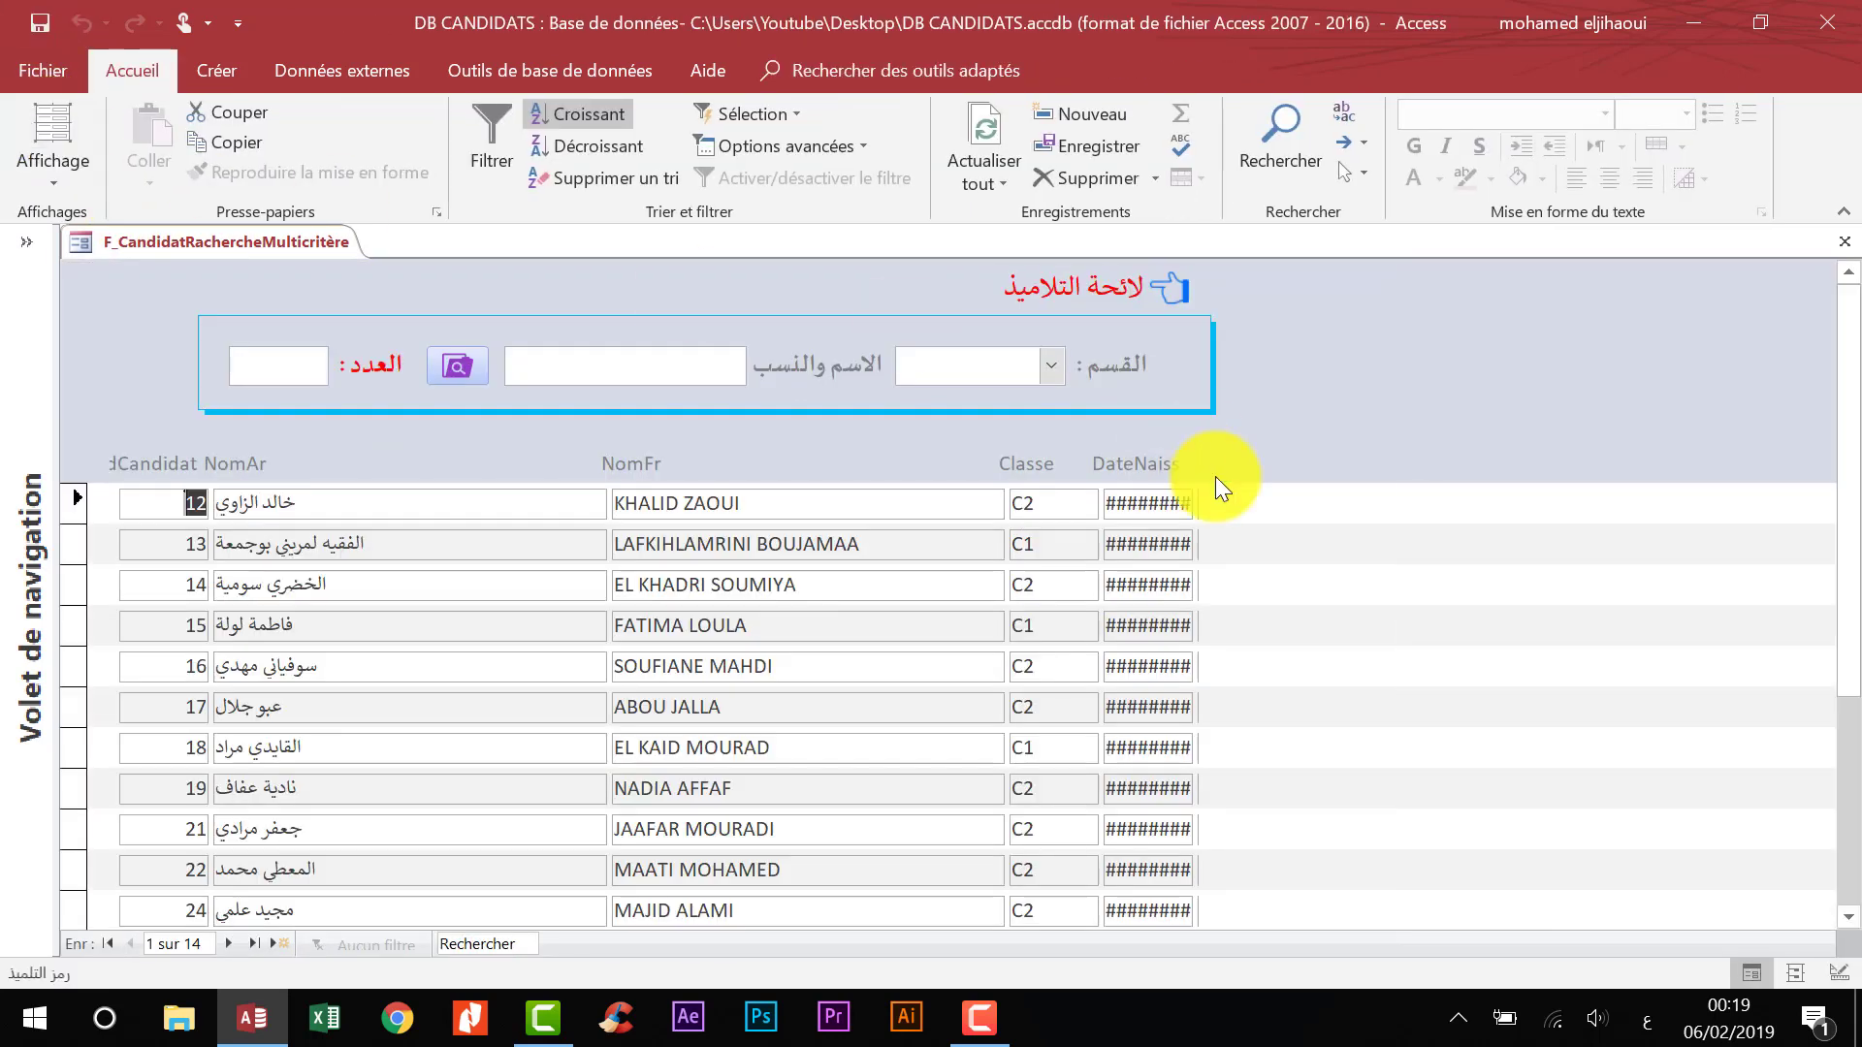
pyautogui.rightClick(1379, 337)
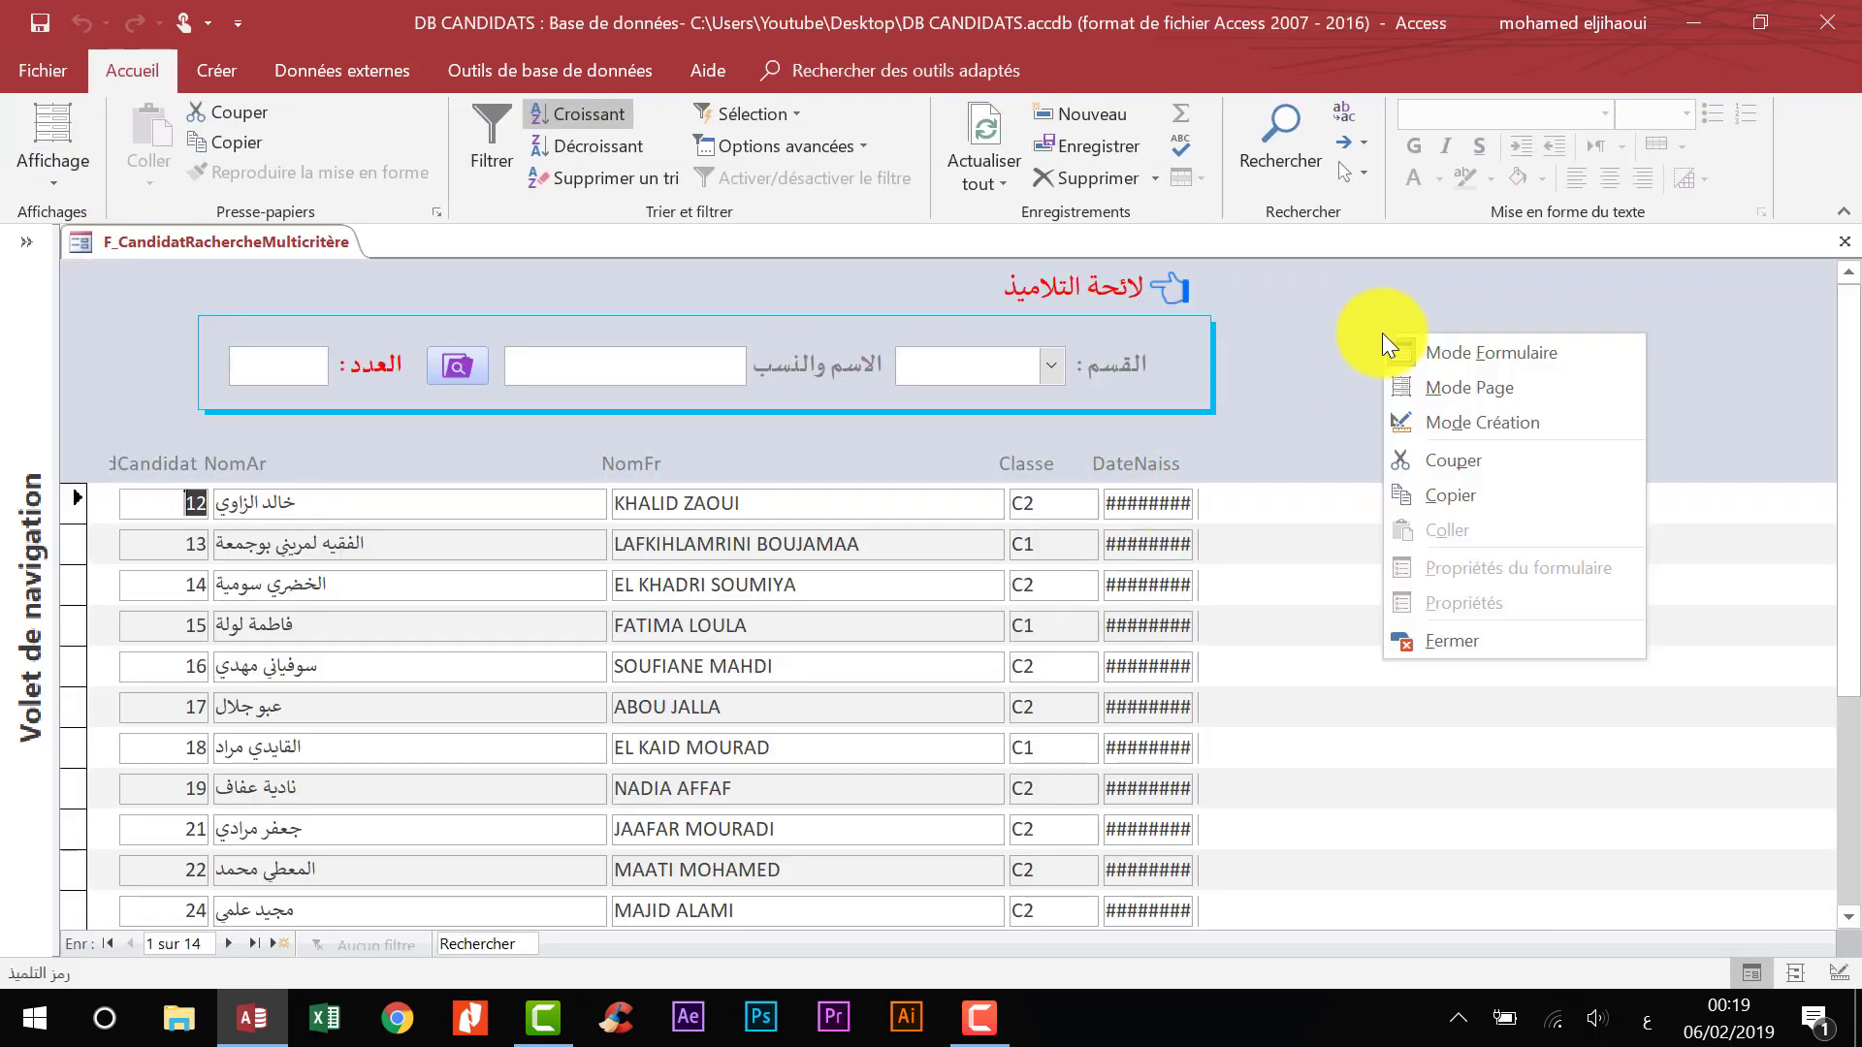
pyautogui.click(1459, 430)
pyautogui.moveTo(1212, 354); pyautogui.dragTo(1233, 355)
pyautogui.click(1286, 377)
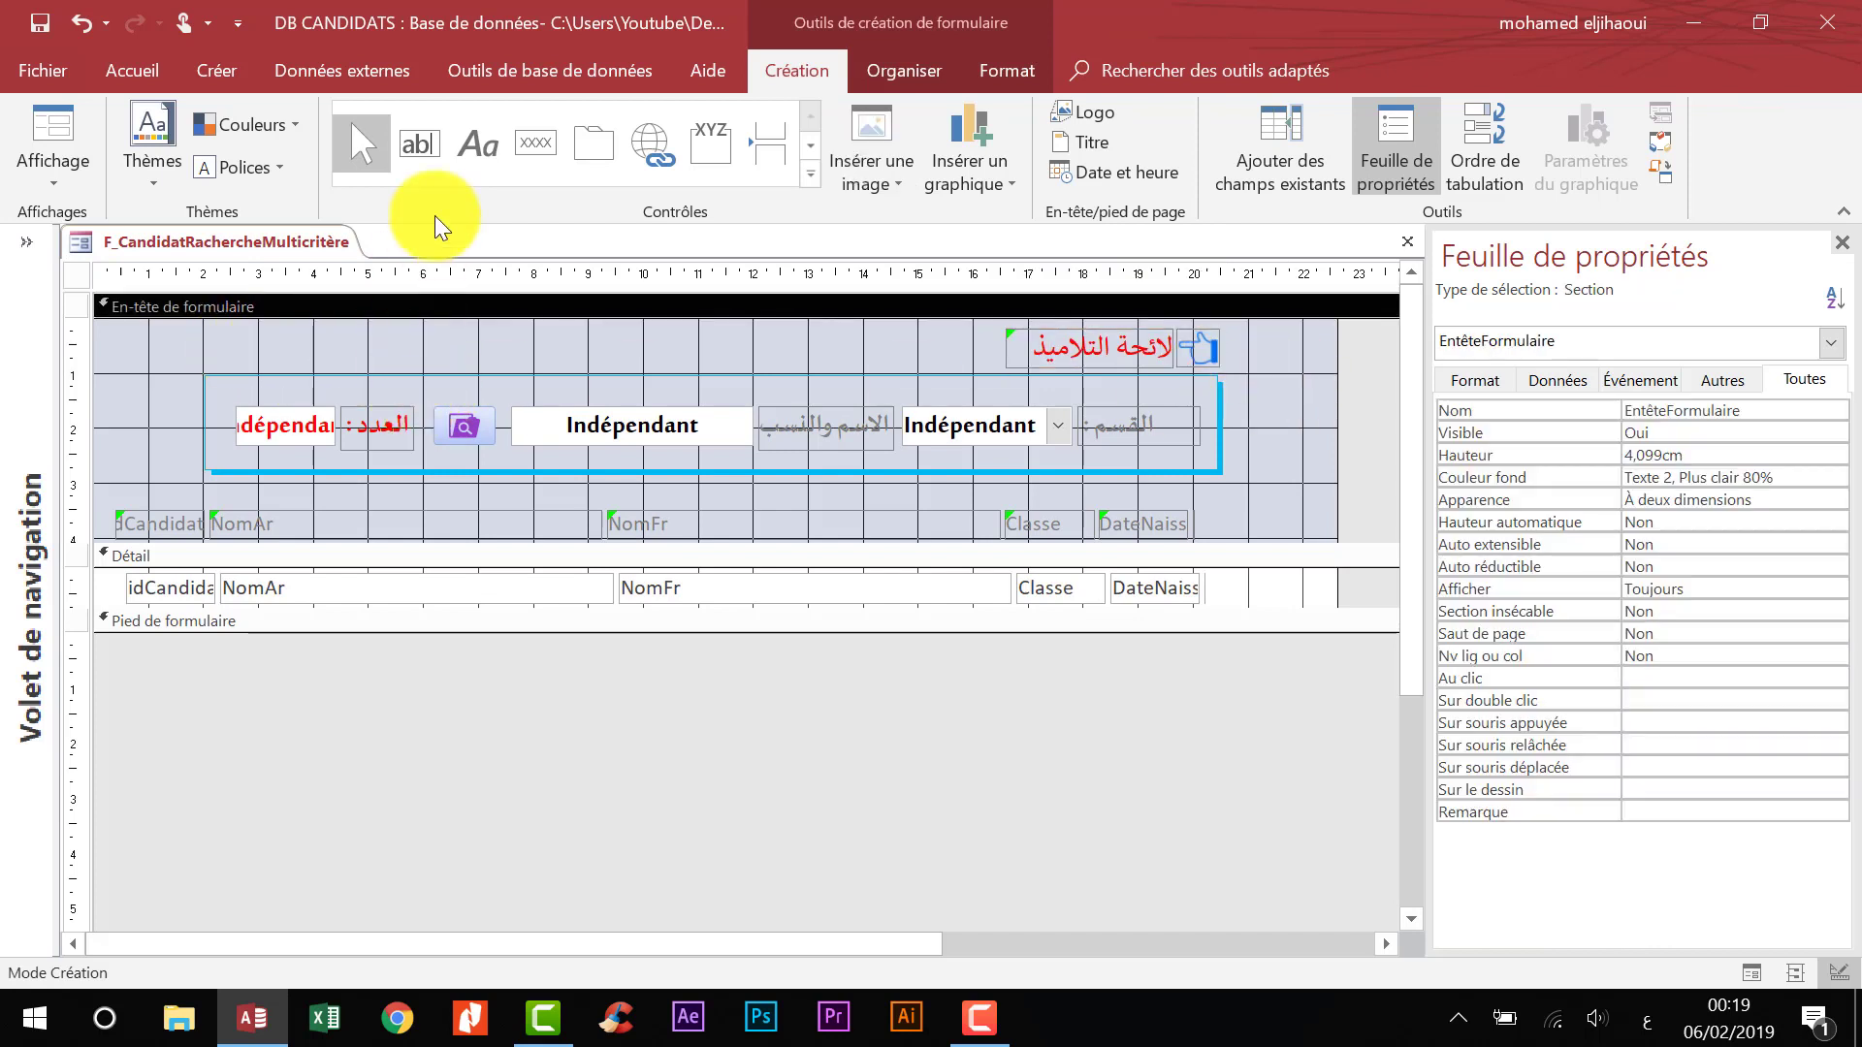
# - Add a command button about 2.9 cm by 0.6 cm above the rectangle's left end, without using the button wizard
pyautogui.click(535, 142)
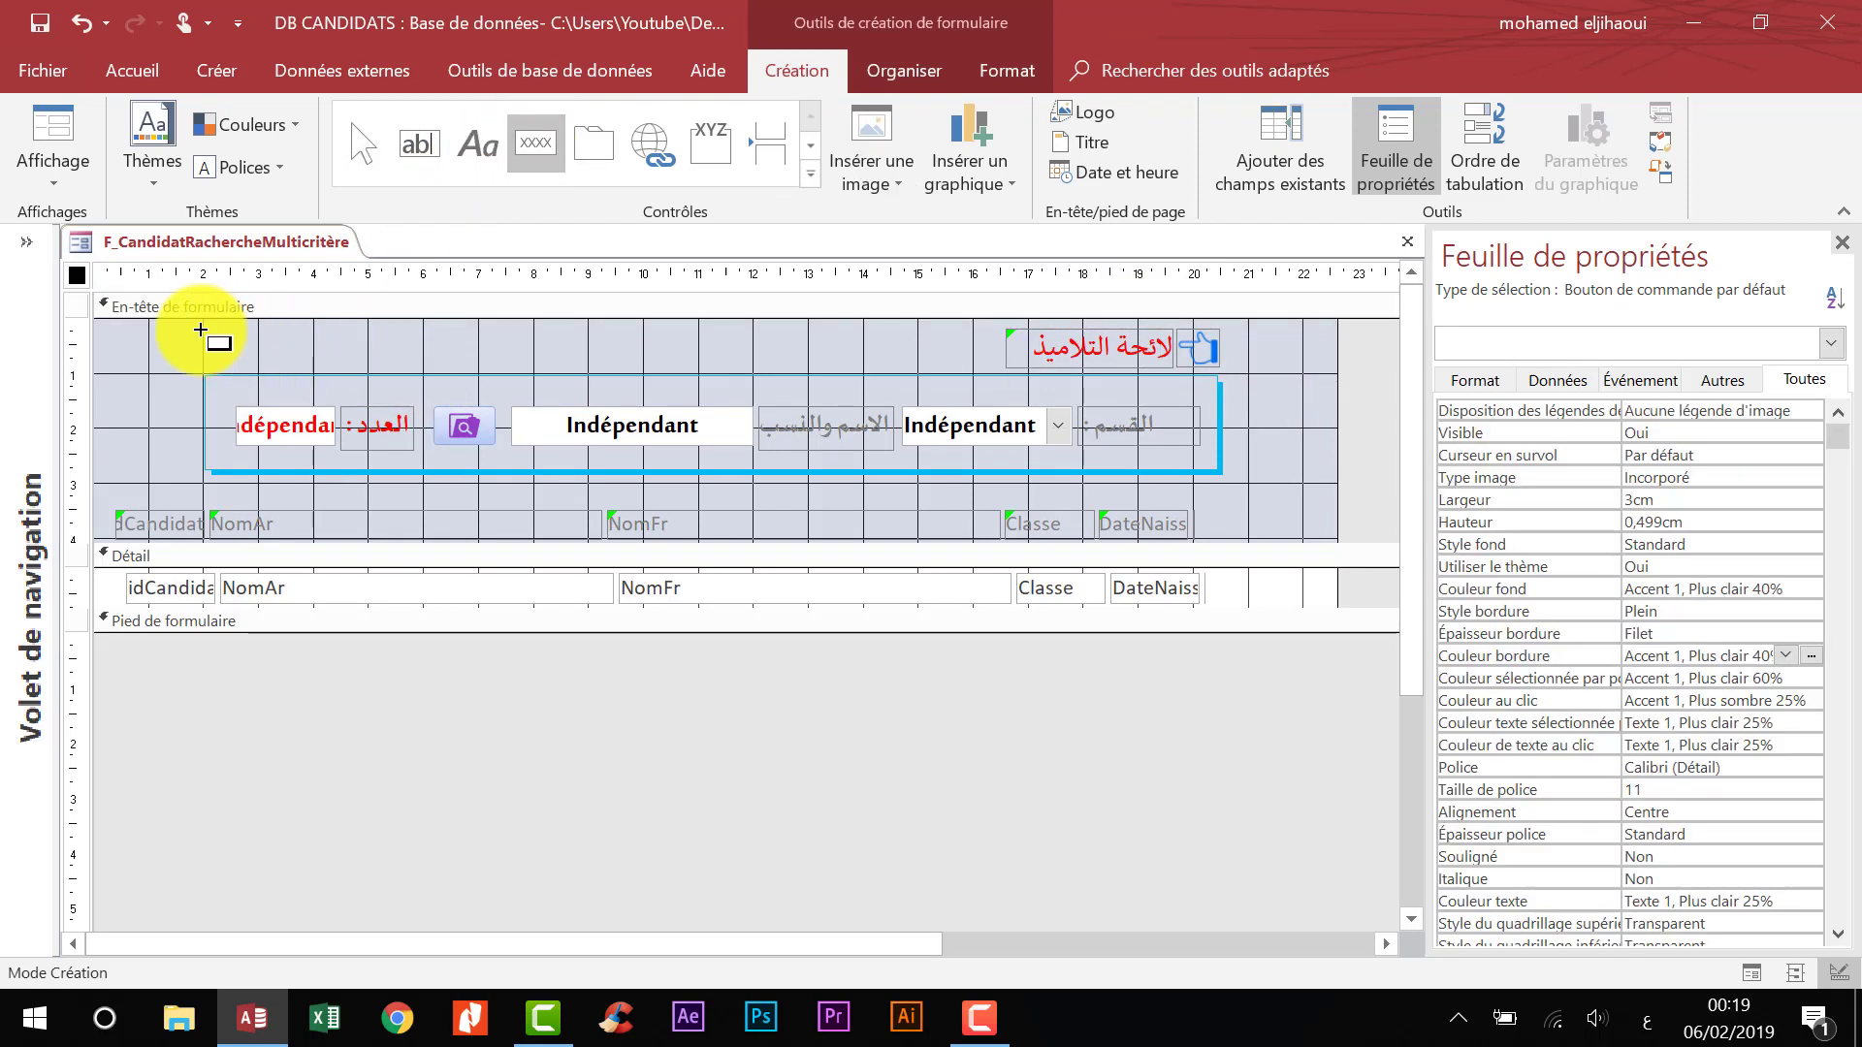
pyautogui.moveTo(200, 330); pyautogui.dragTo(366, 364)
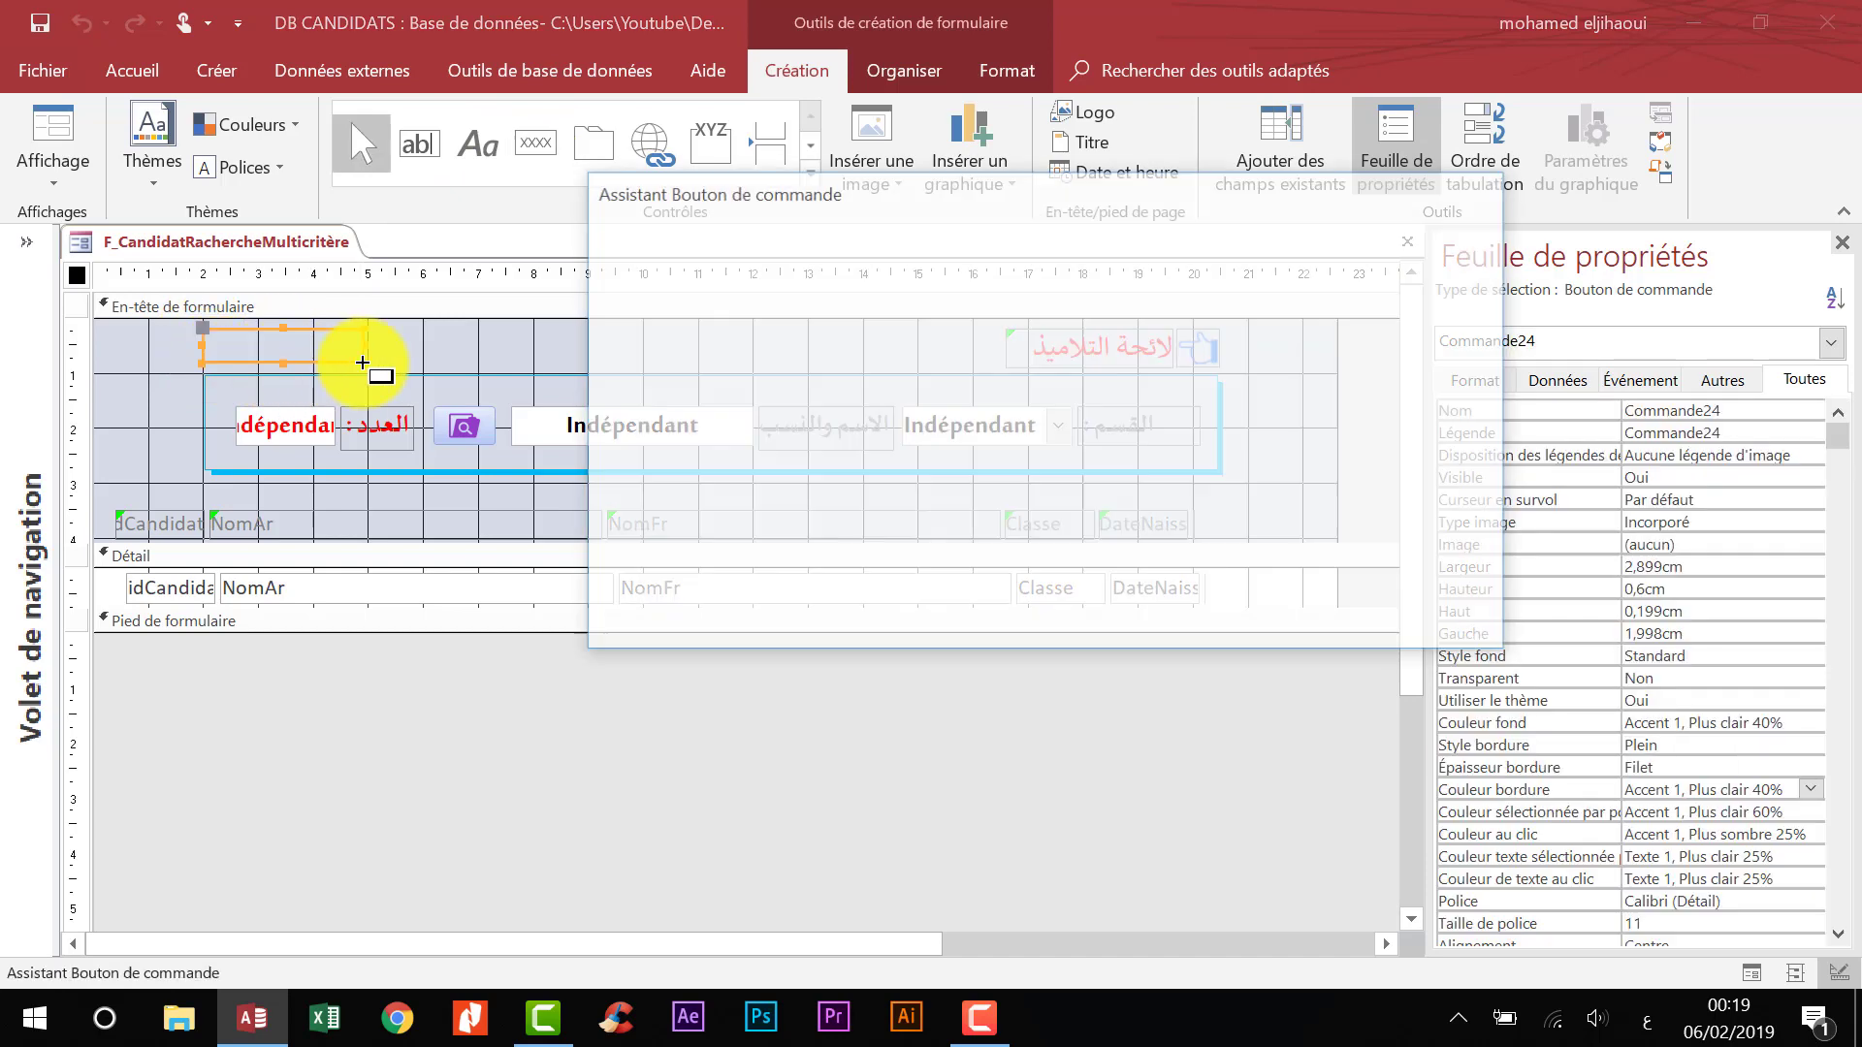
pyautogui.press('Escape')
# - Set the new command button's caption to "اضافة"
pyautogui.click(1584, 434)
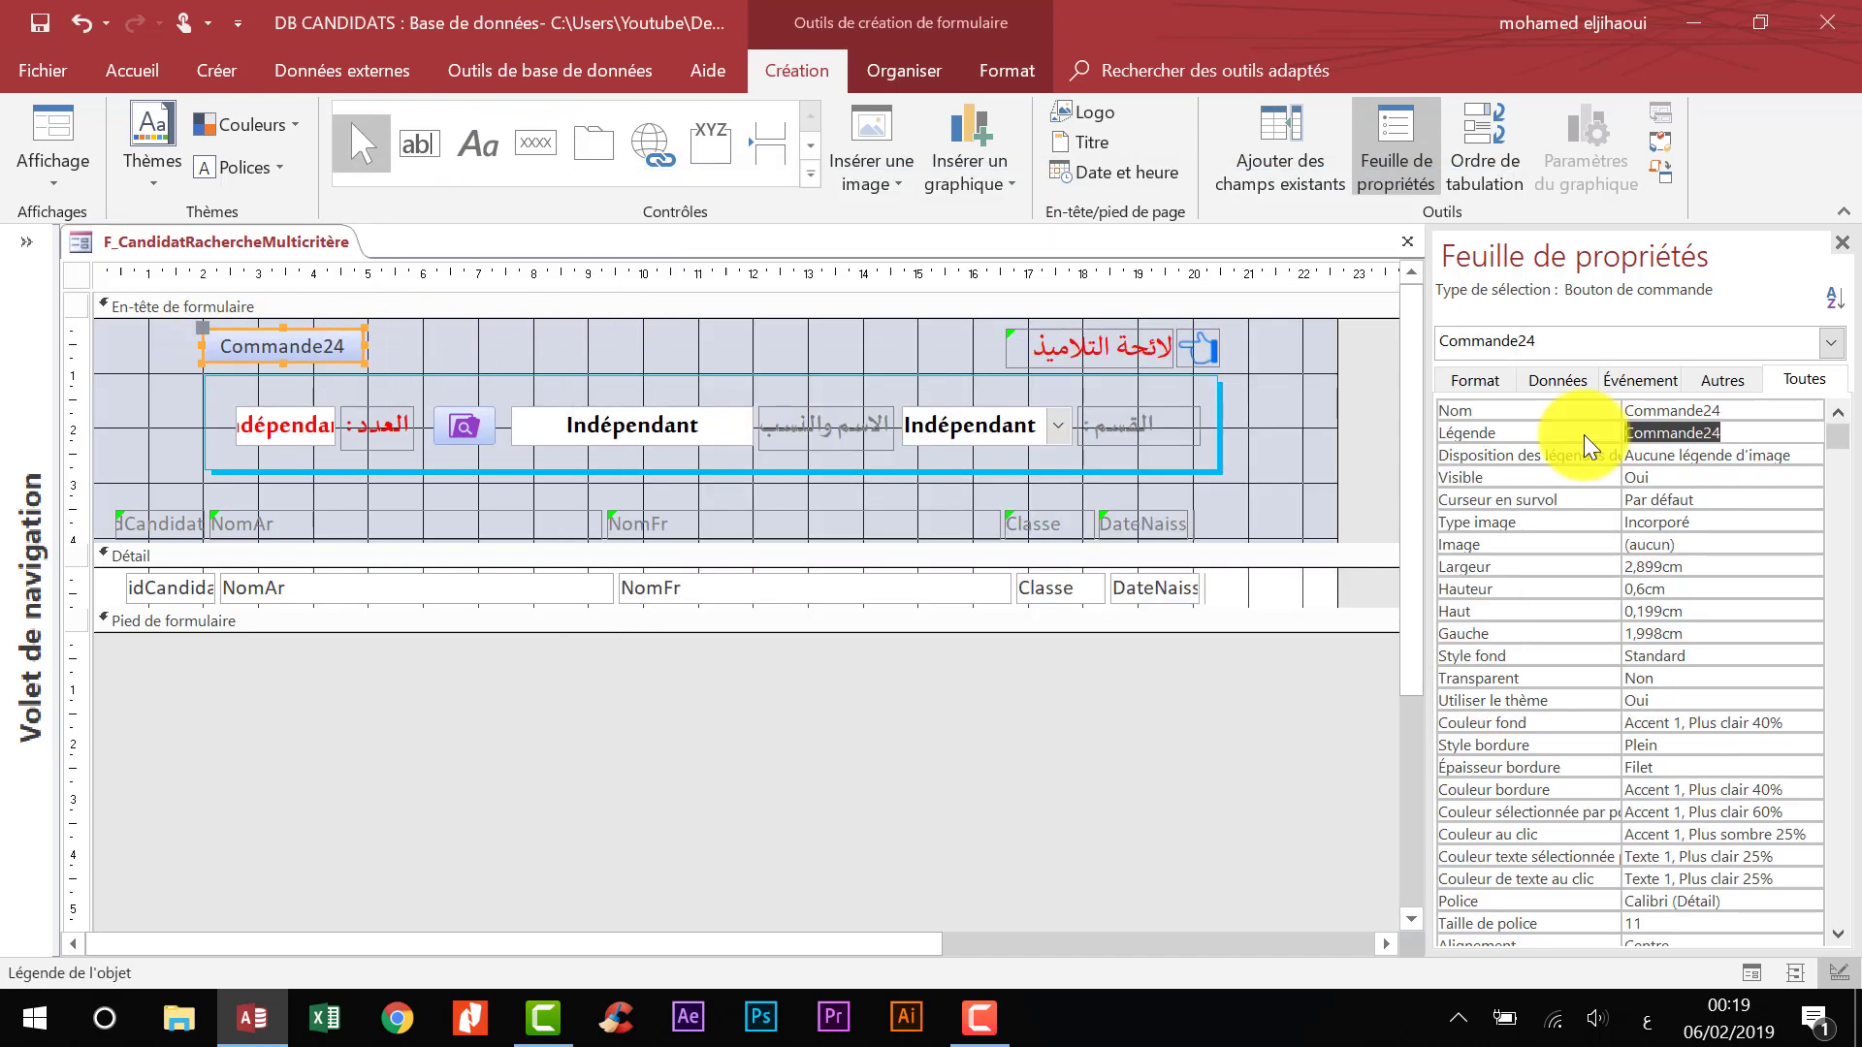
pyautogui.write('ع')
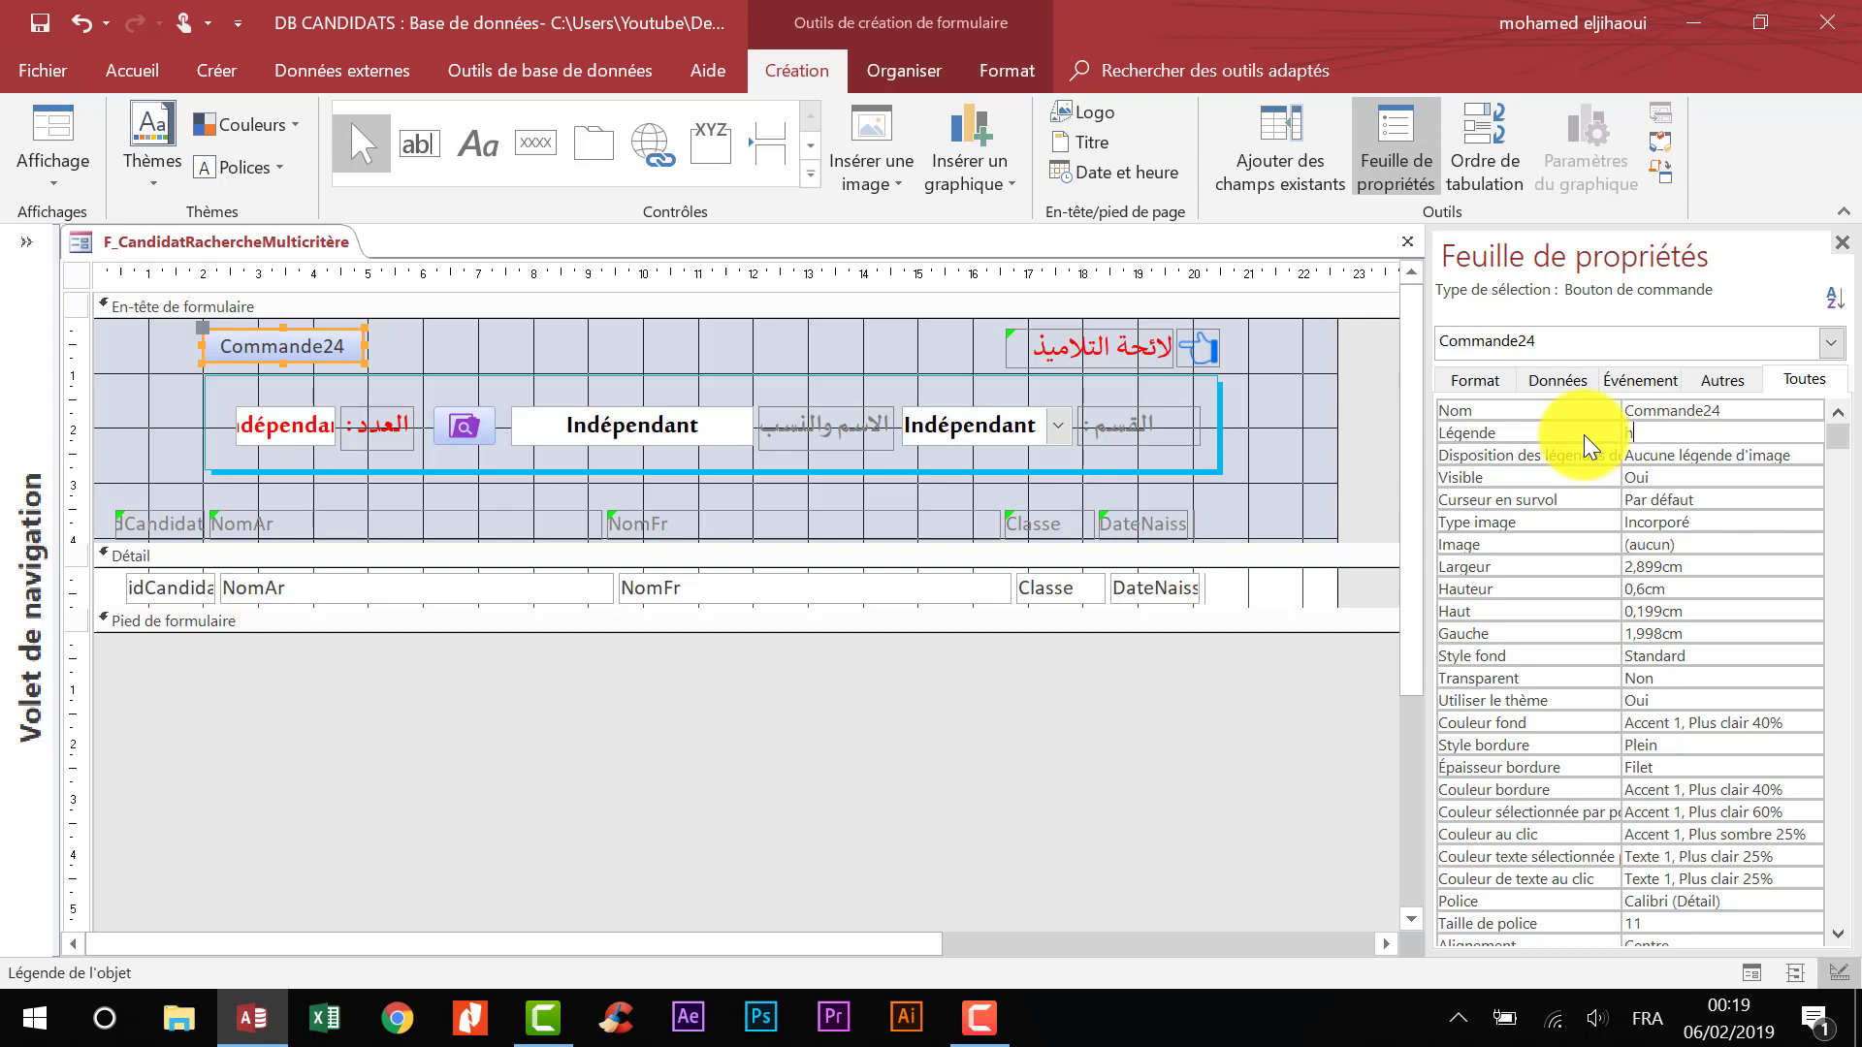
pyautogui.press('BackSpace')
pyautogui.hotkey('alt', 'shift')
pyautogui.write('اضافة')
# - Name the اضافة command button "Ajouter"
pyautogui.click(1596, 405)
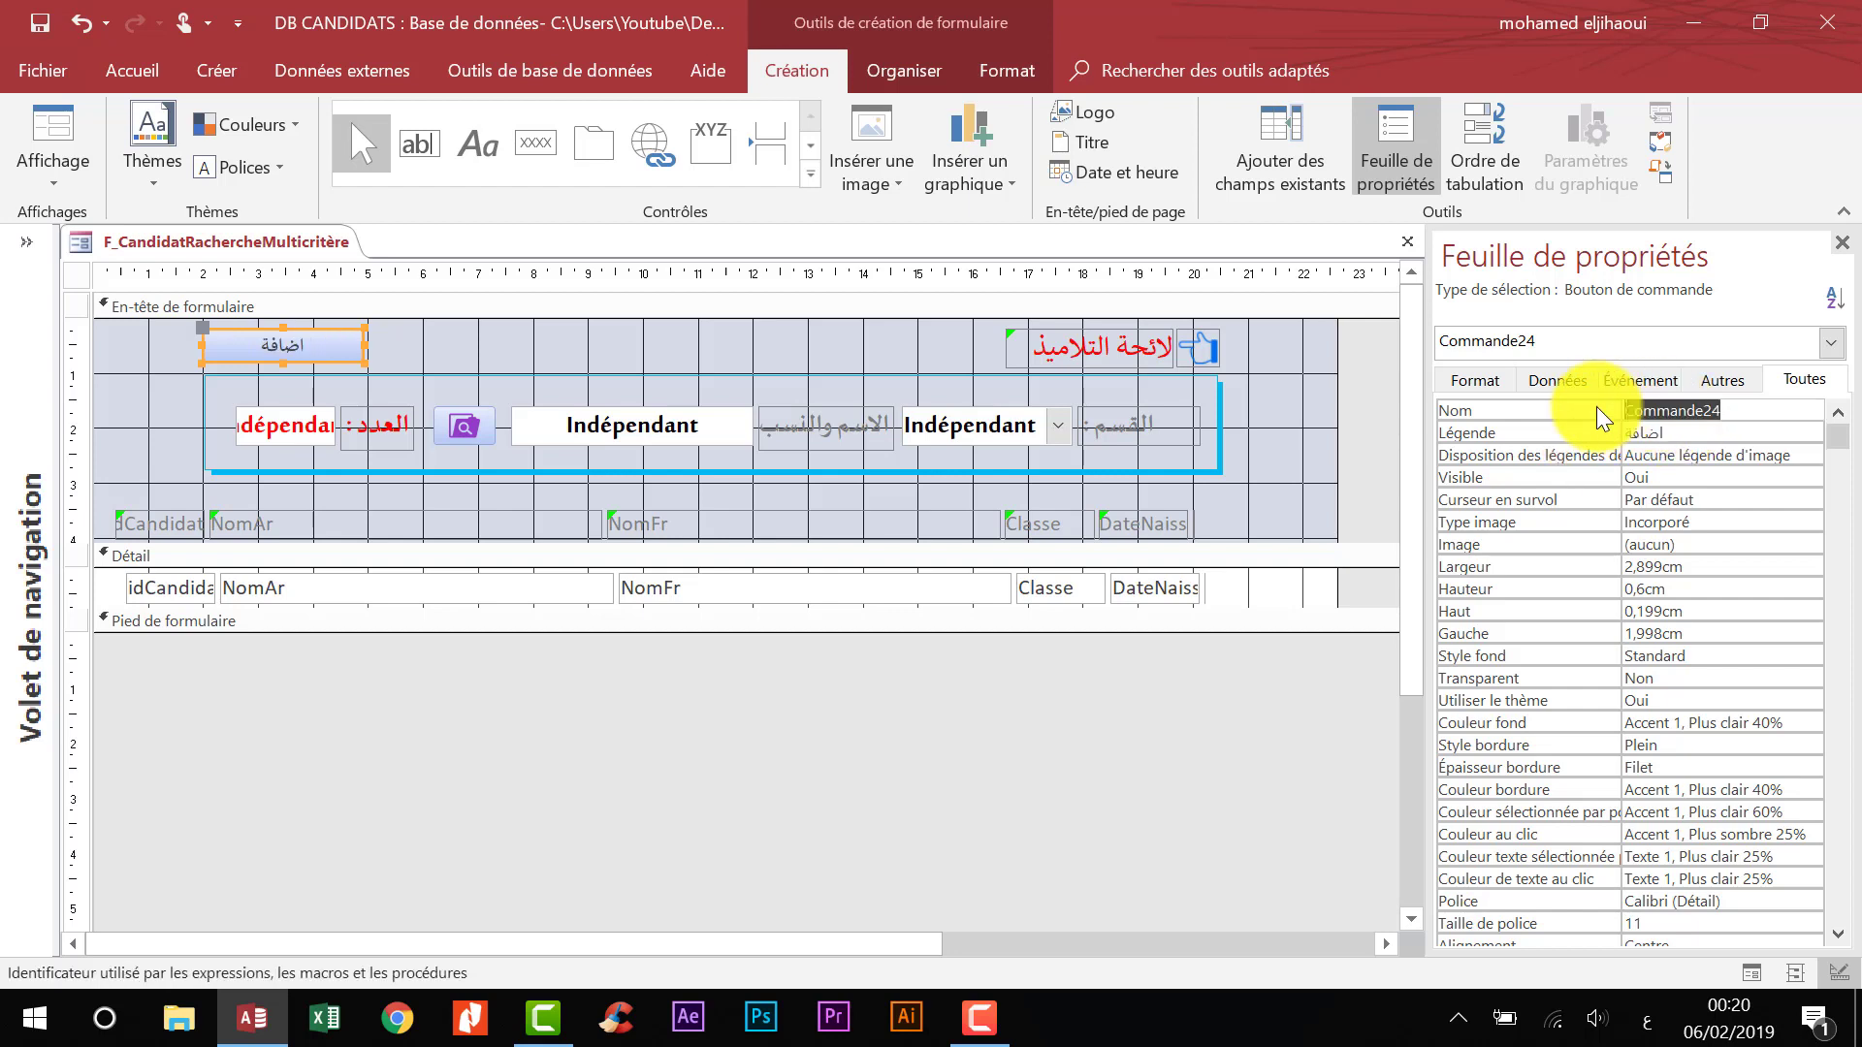
pyautogui.write('َتخعف')
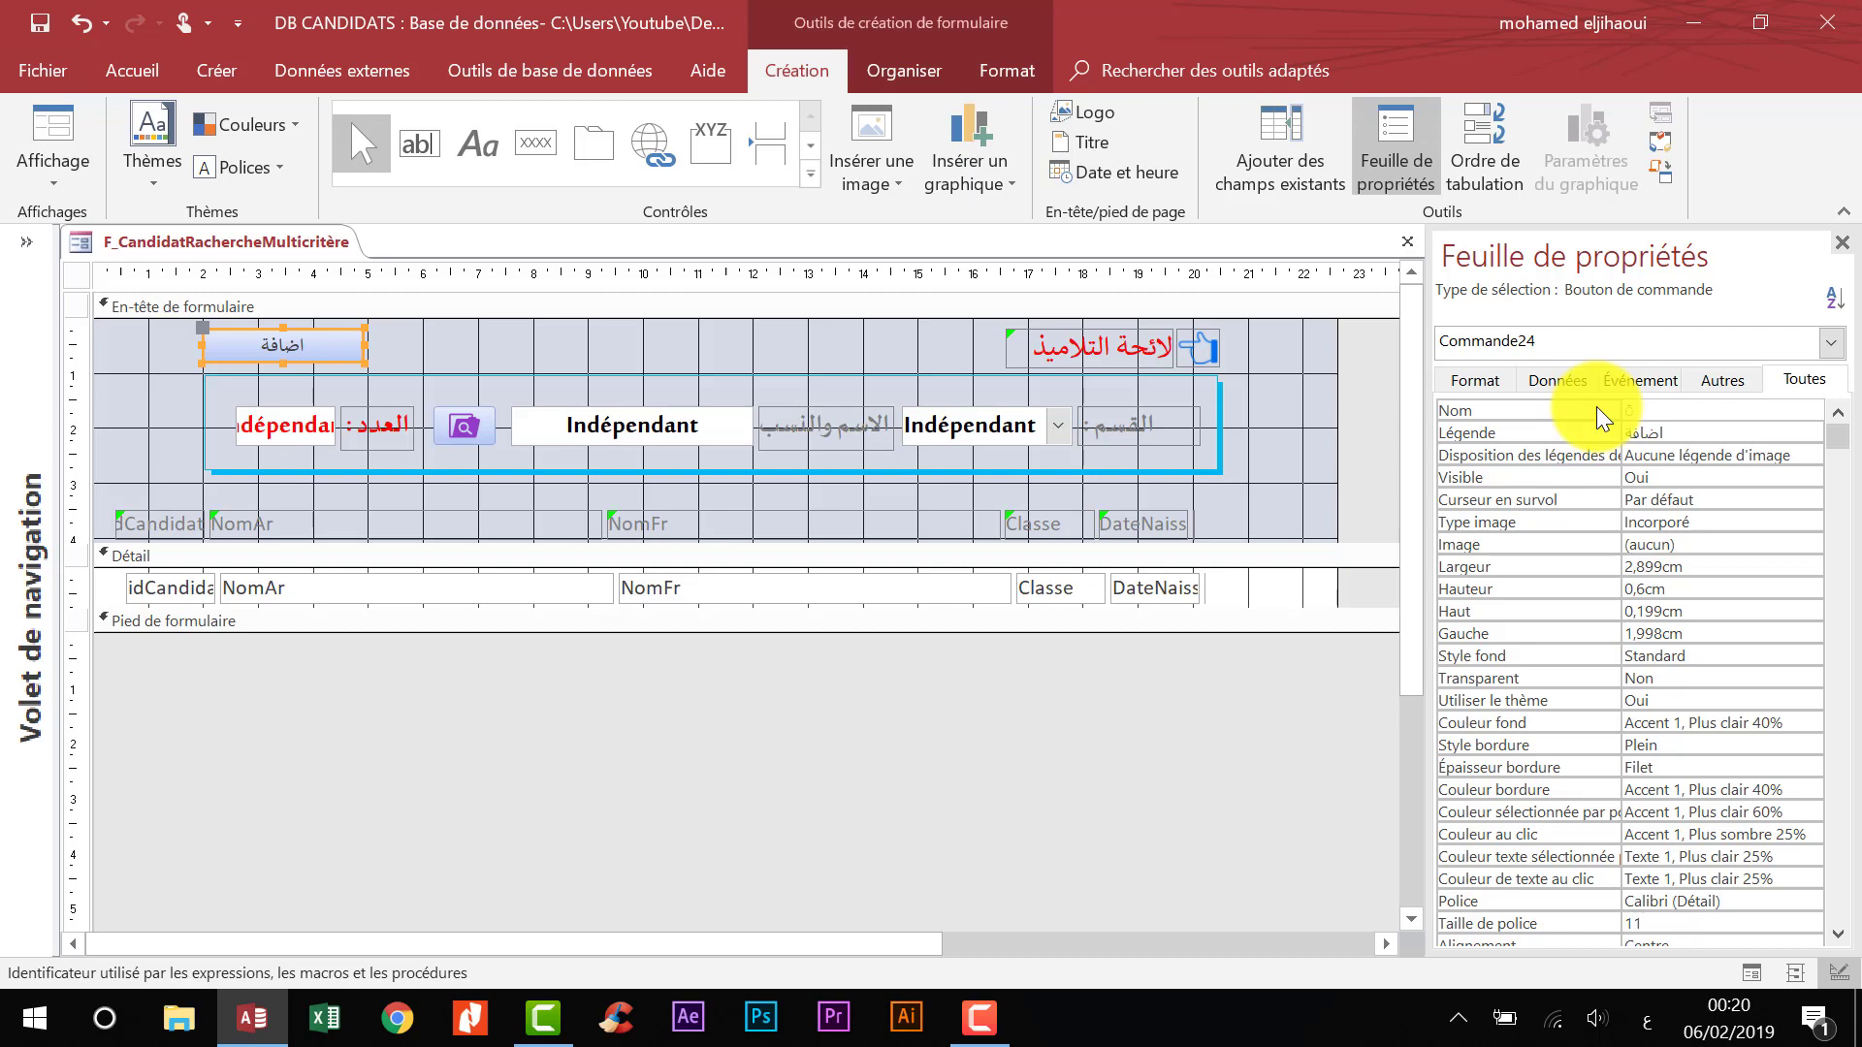
pyautogui.write('Ajouter')
pyautogui.click(931, 740)
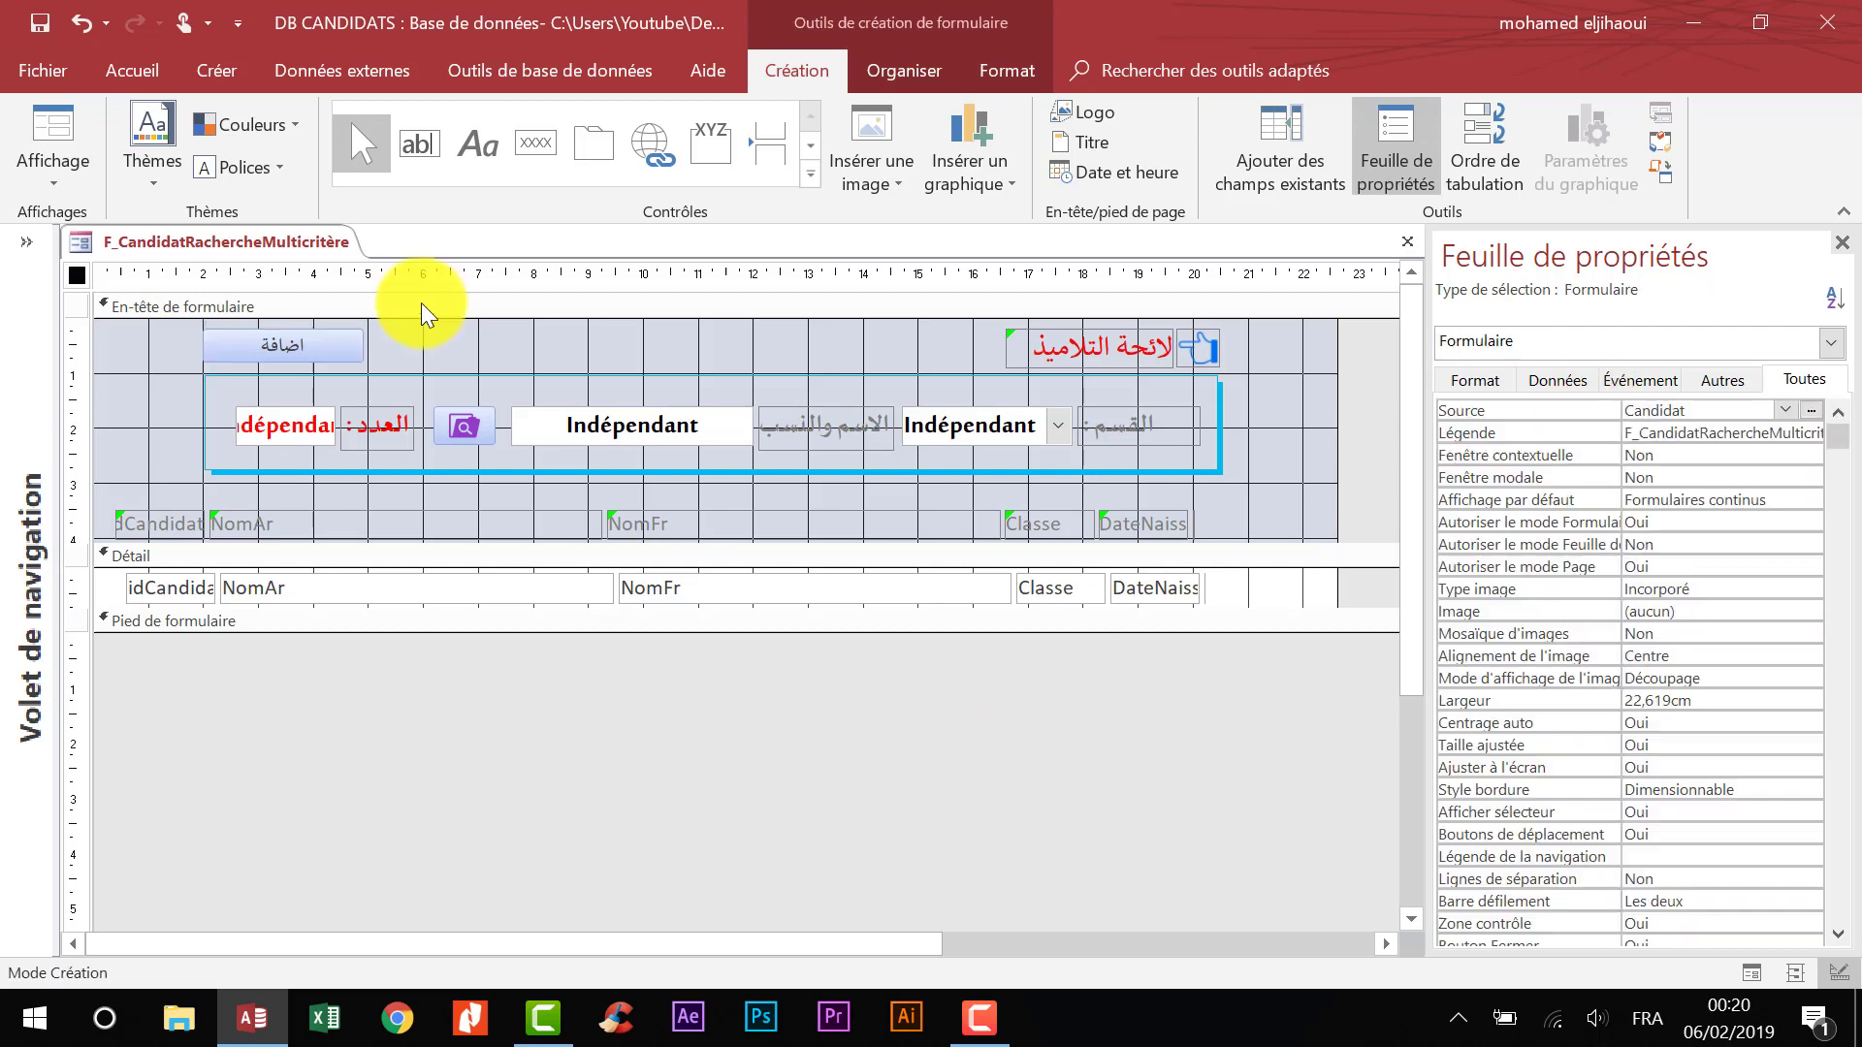
# - Assign the custom image add-page.png from the icons folder on the Desktop to the اضافة button
pyautogui.click(286, 351)
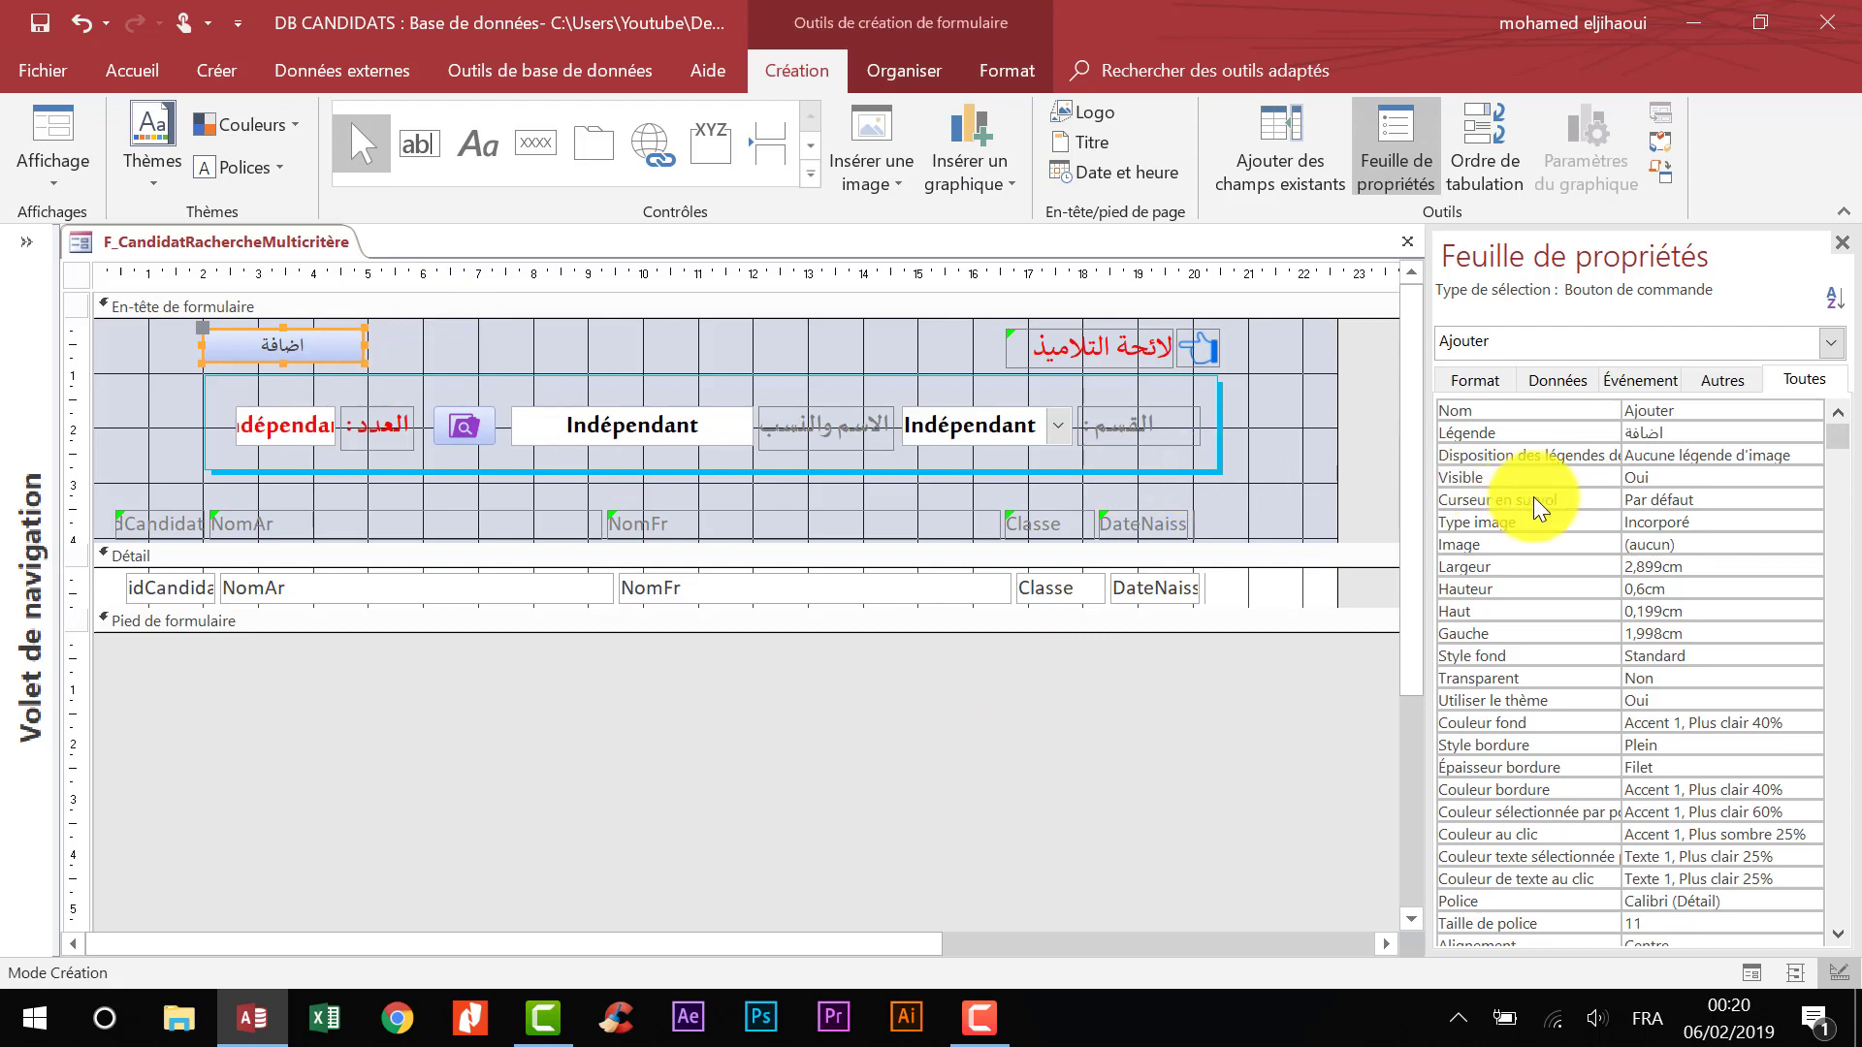
pyautogui.click(1716, 545)
pyautogui.click(1812, 545)
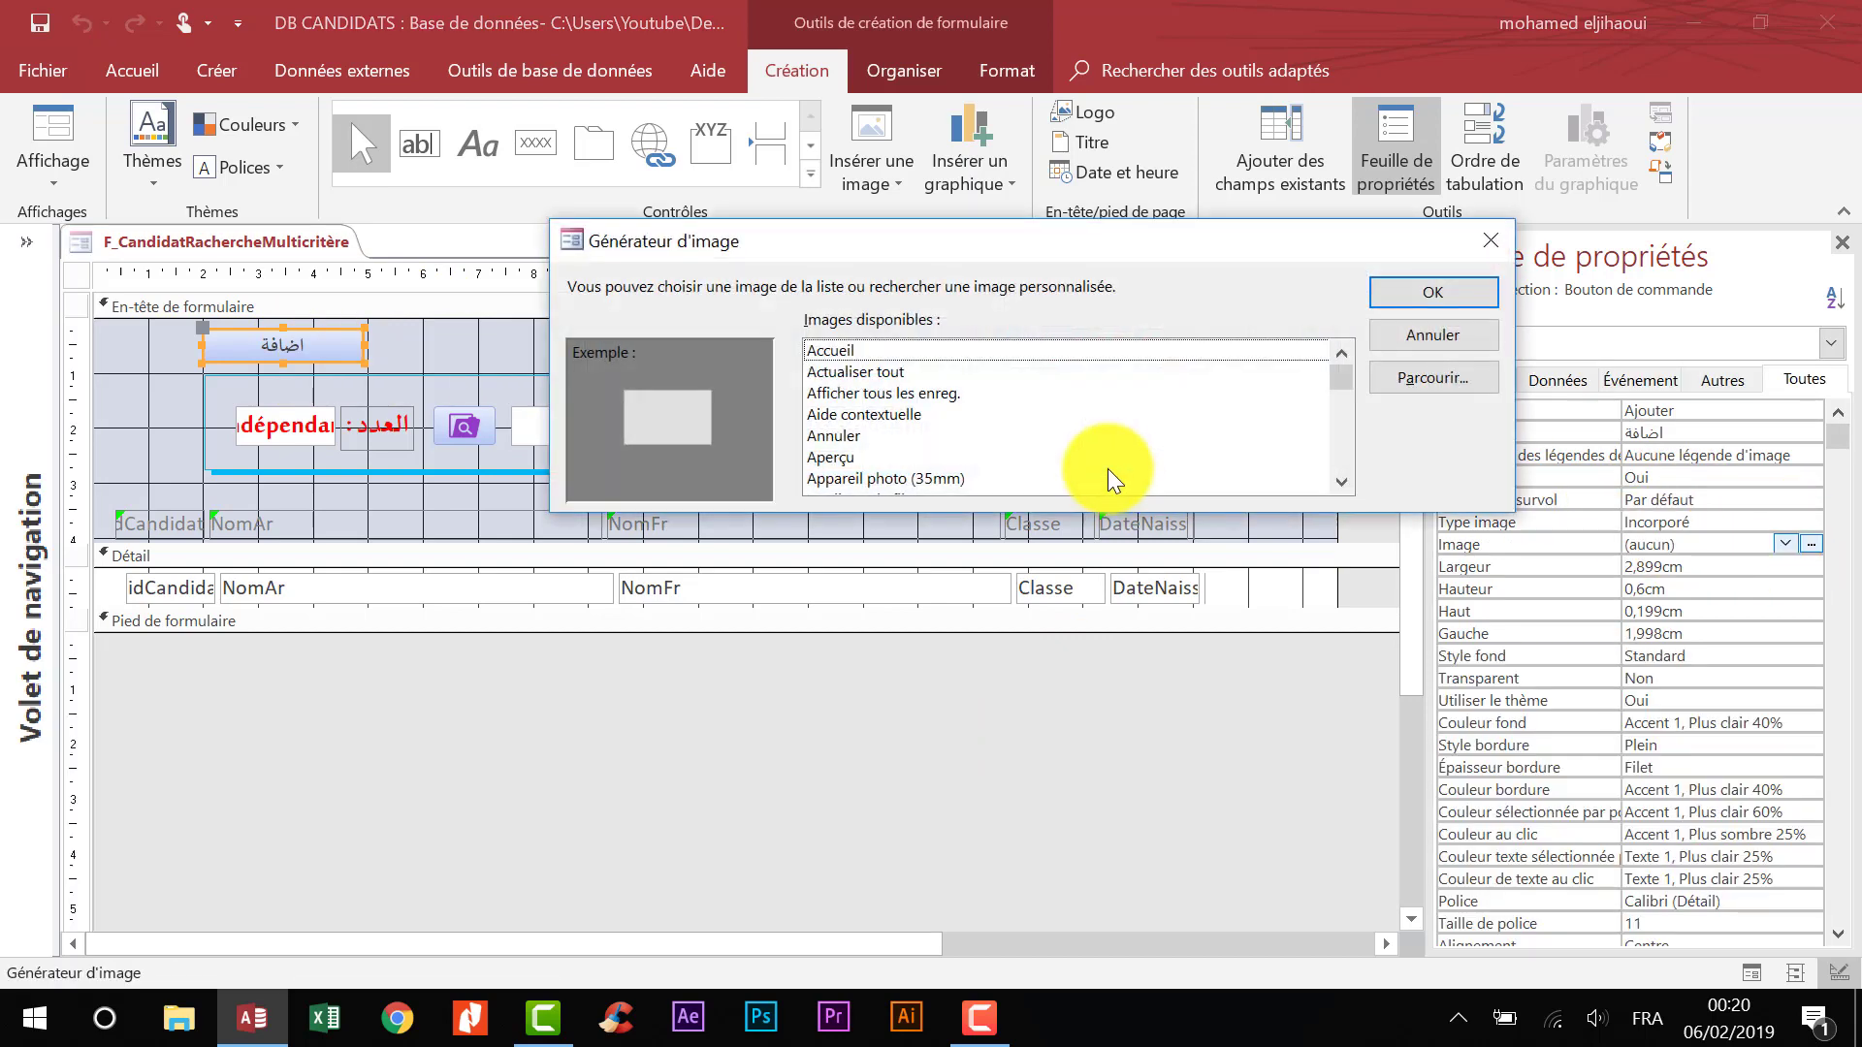
pyautogui.click(1431, 380)
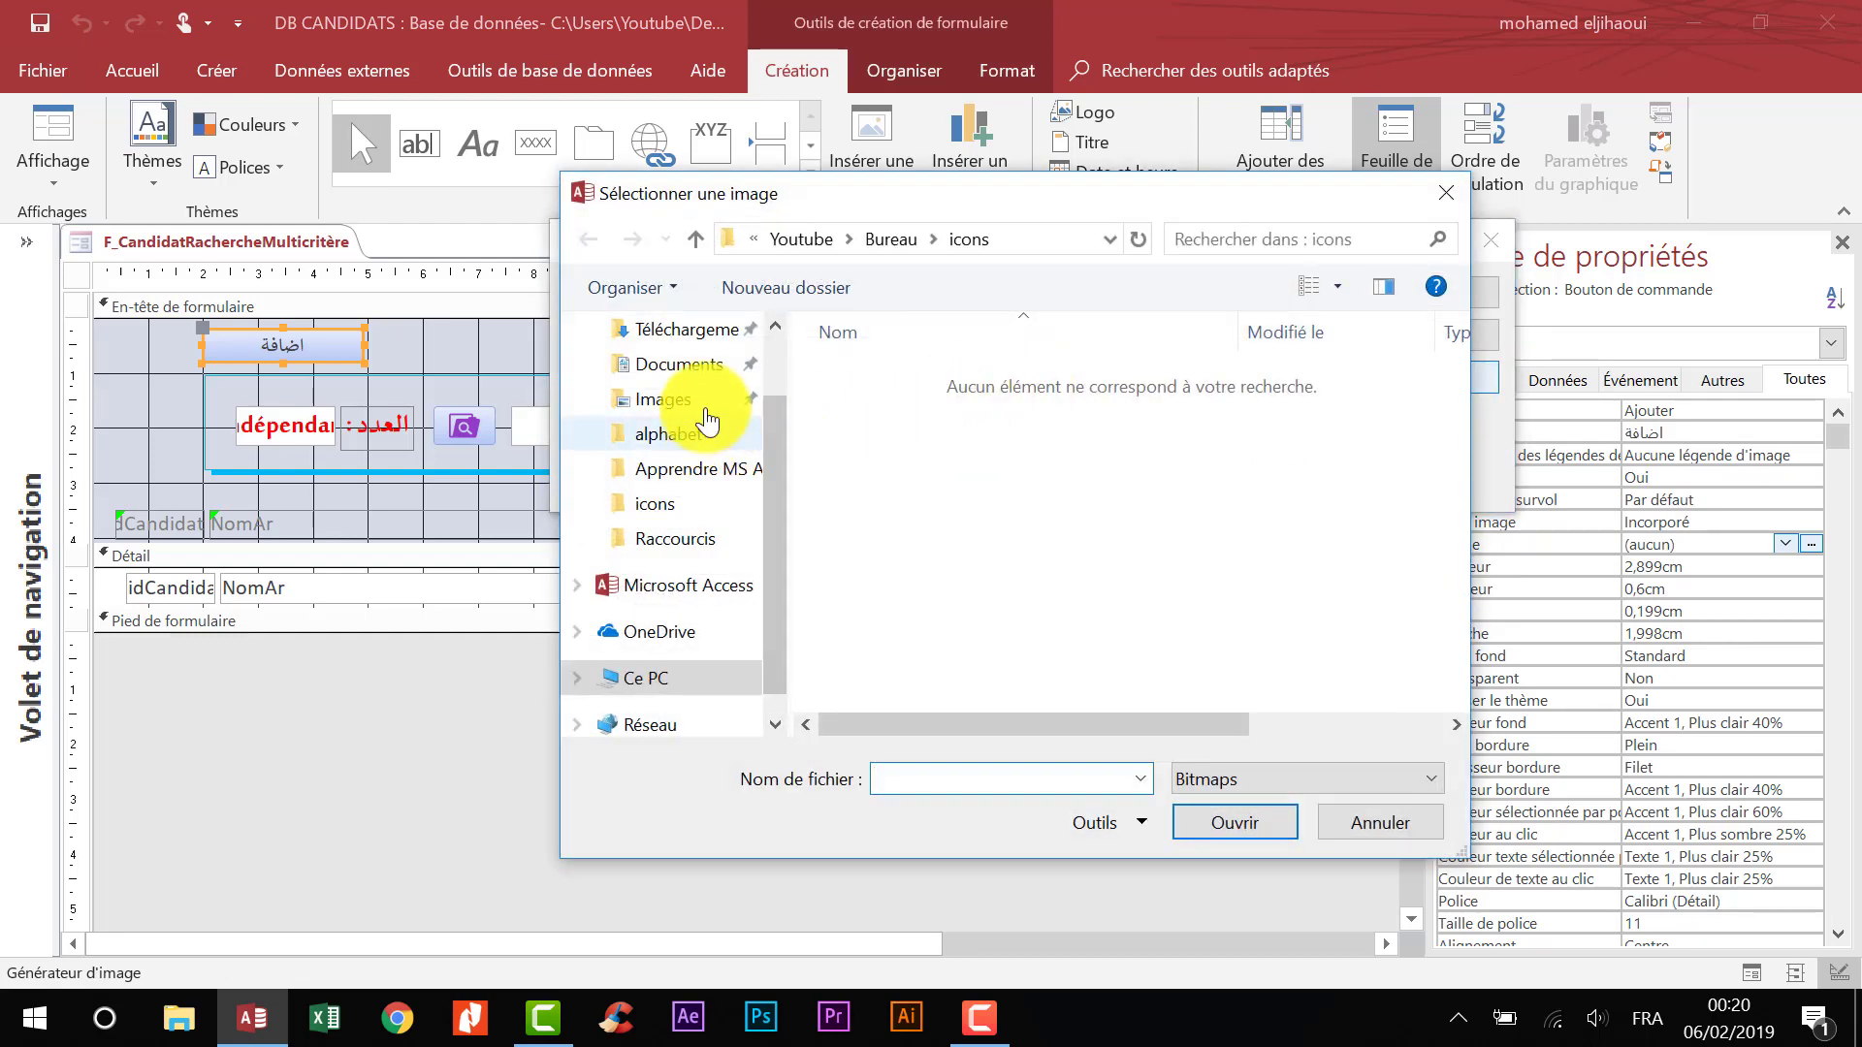
pyautogui.scroll(1, 758, 365)
pyautogui.click(669, 386)
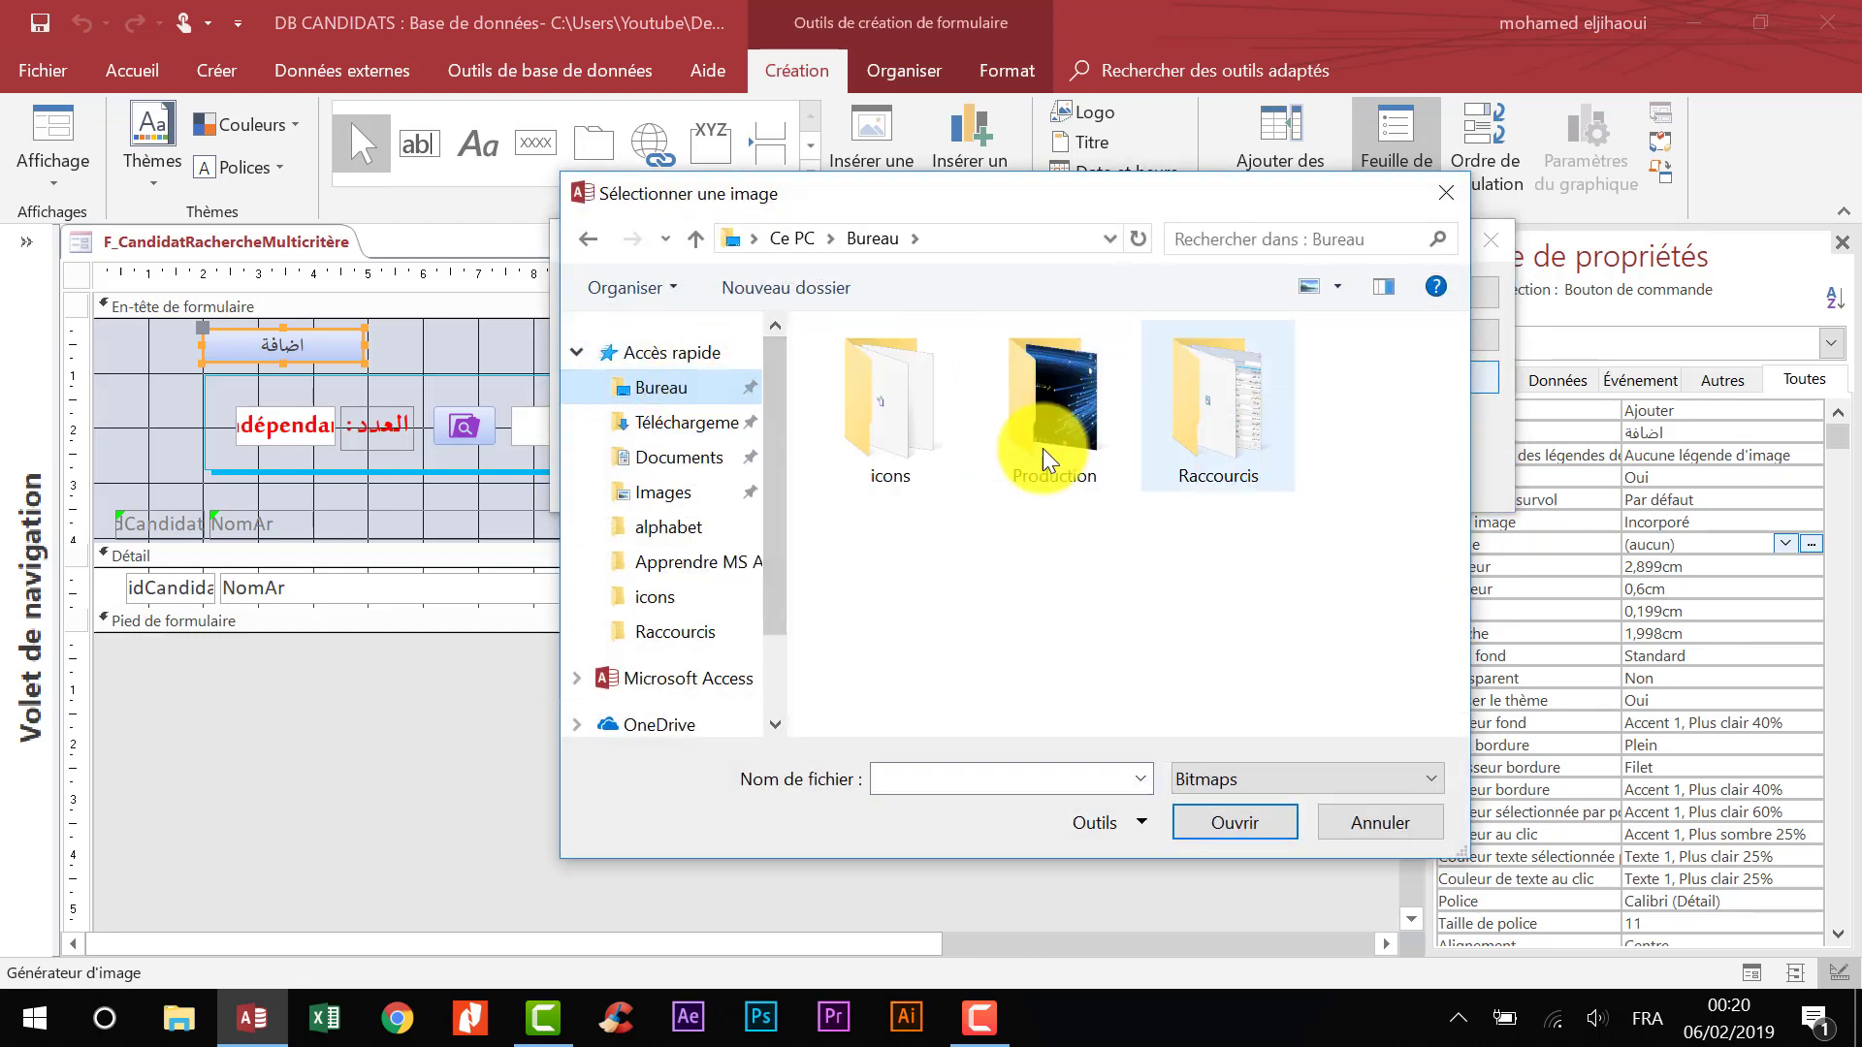
pyautogui.click(928, 423)
pyautogui.doubleClick(928, 423)
pyautogui.click(1354, 759)
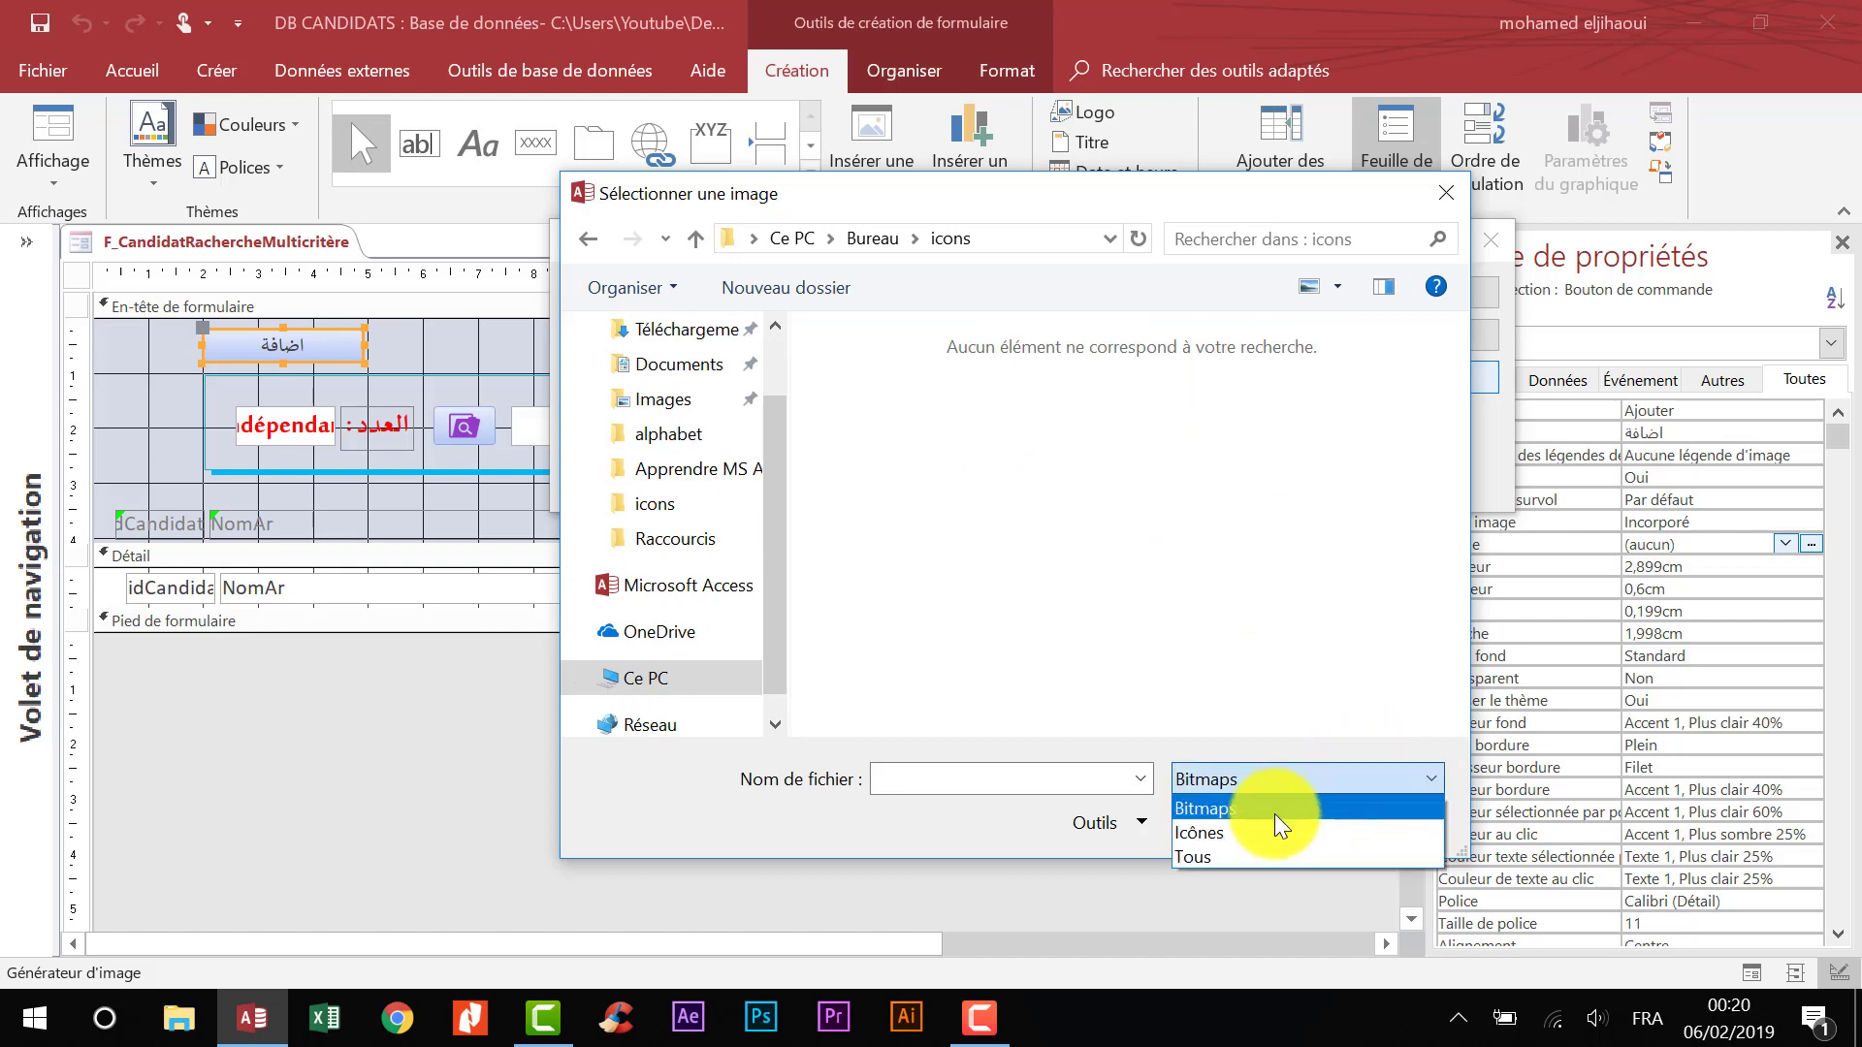
pyautogui.click(1248, 853)
pyautogui.doubleClick(888, 349)
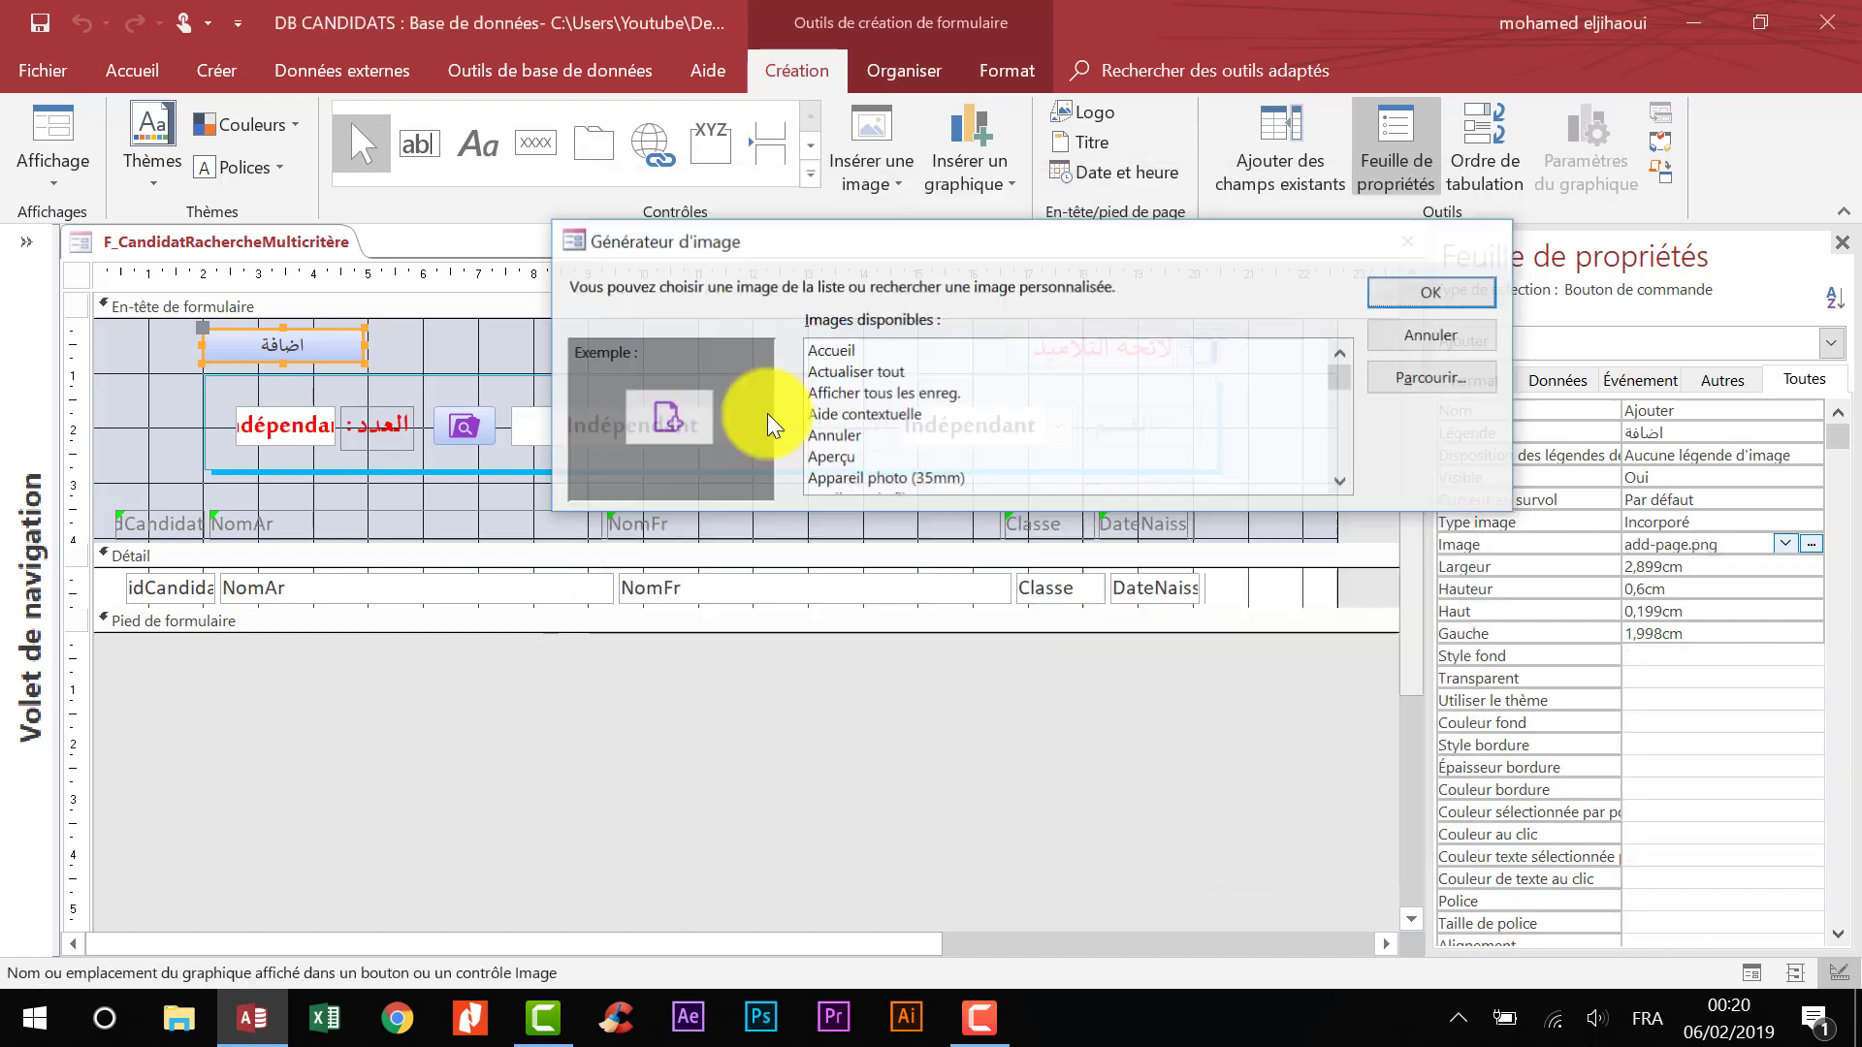
pyautogui.press('Return')
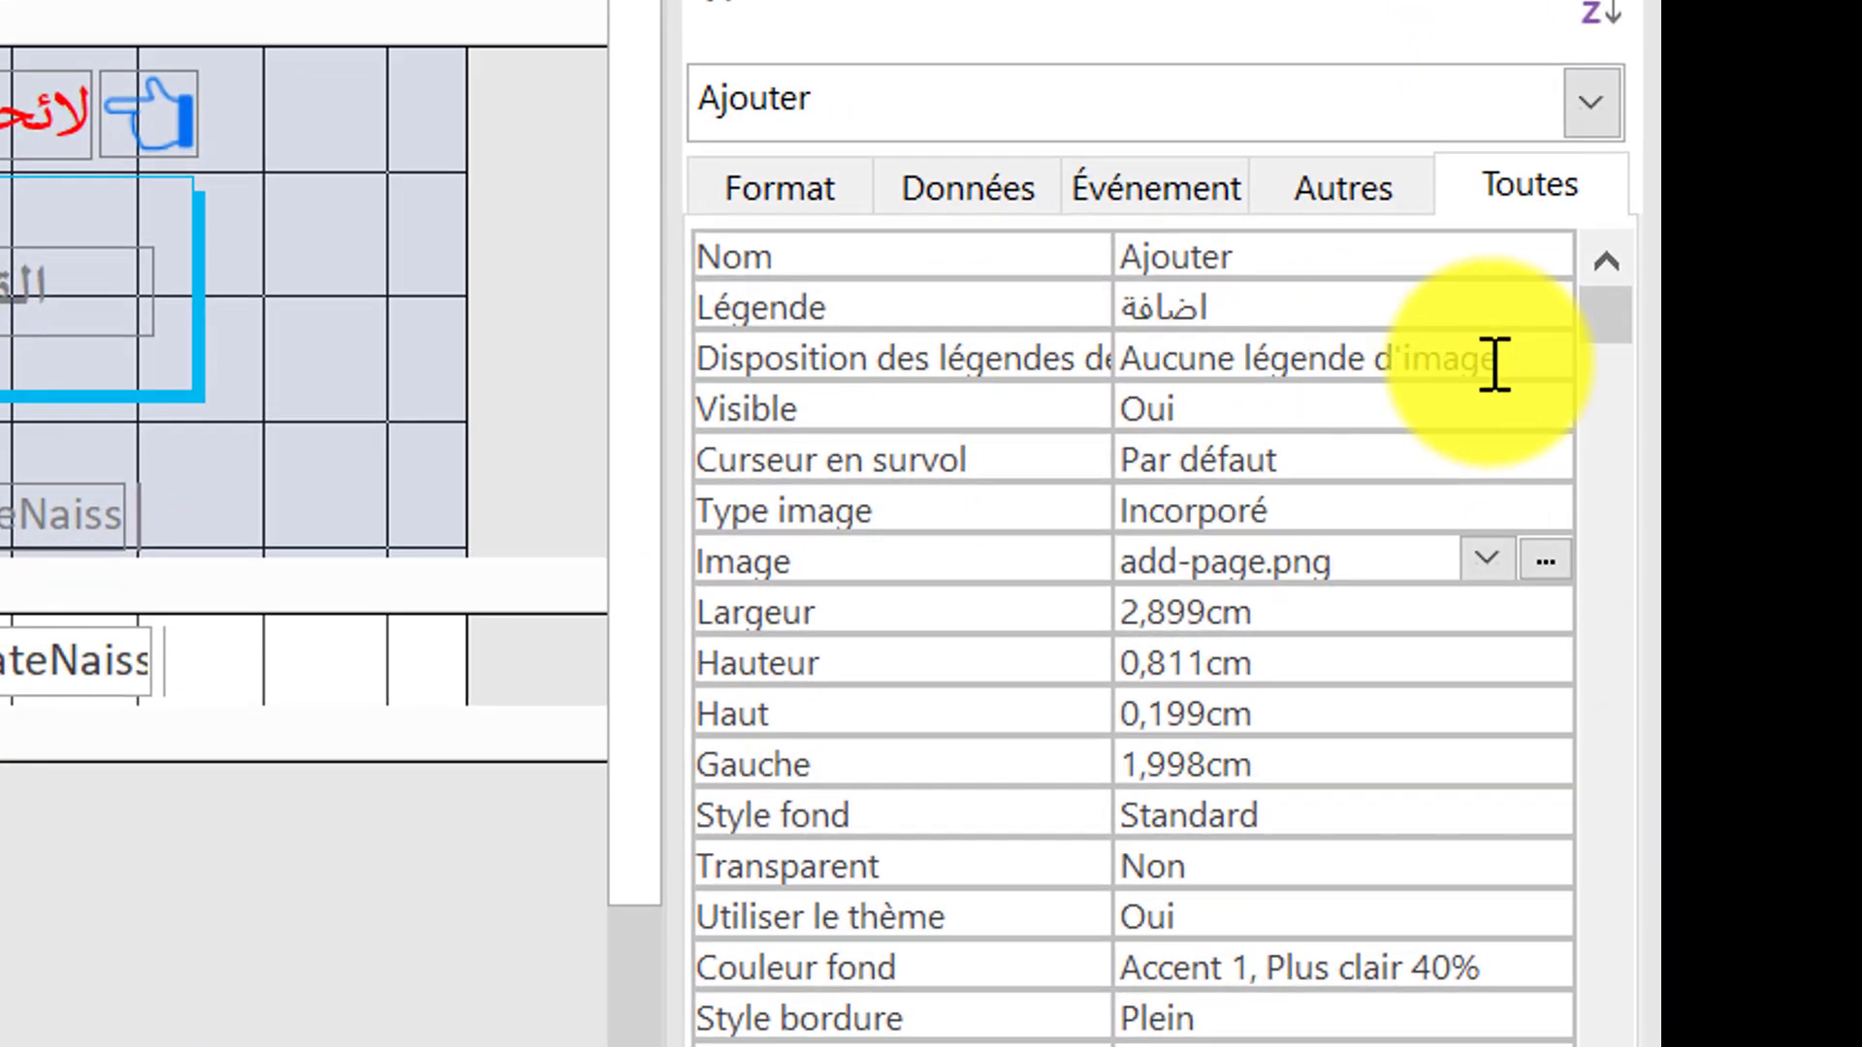
# - Set the اضافة button's picture caption arrangement to Gauche and narrow the button to about 1.8 cm
pyautogui.click(1710, 455)
pyautogui.doubleClick(1709, 455)
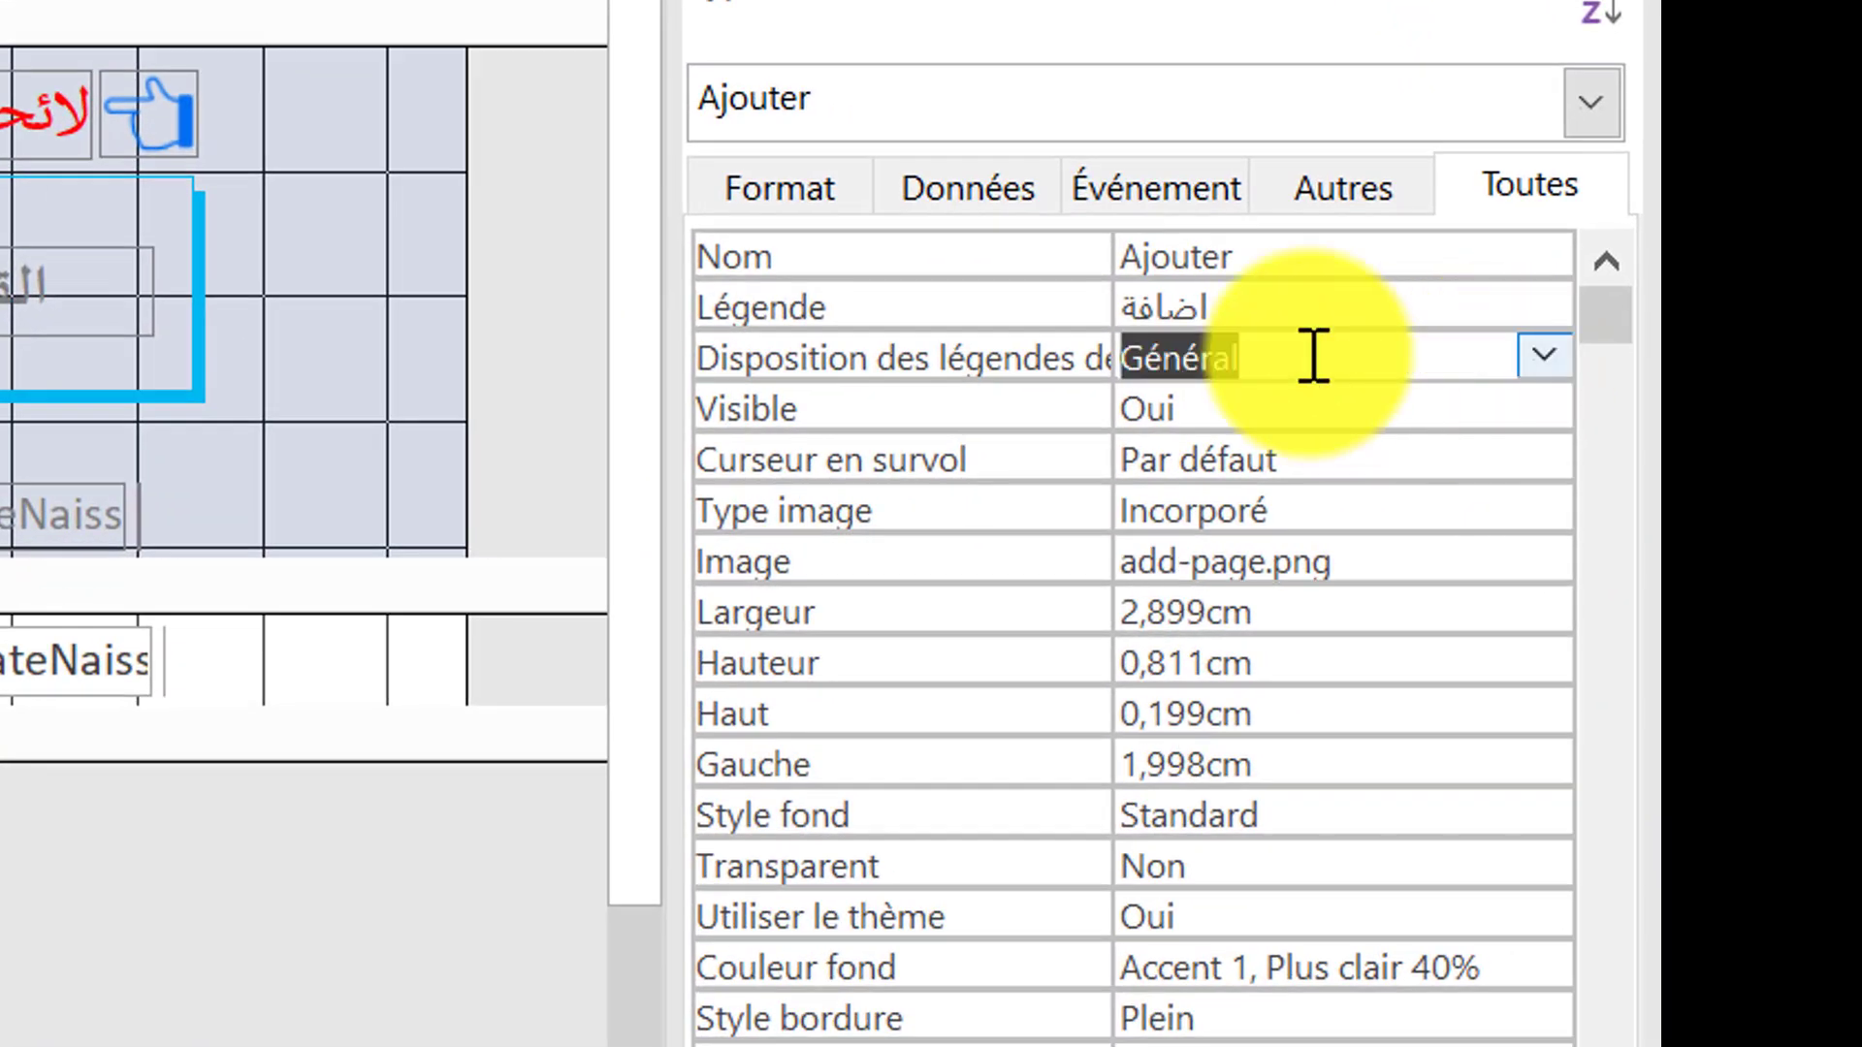
pyautogui.doubleClick(1313, 357)
pyautogui.doubleClick(1313, 357)
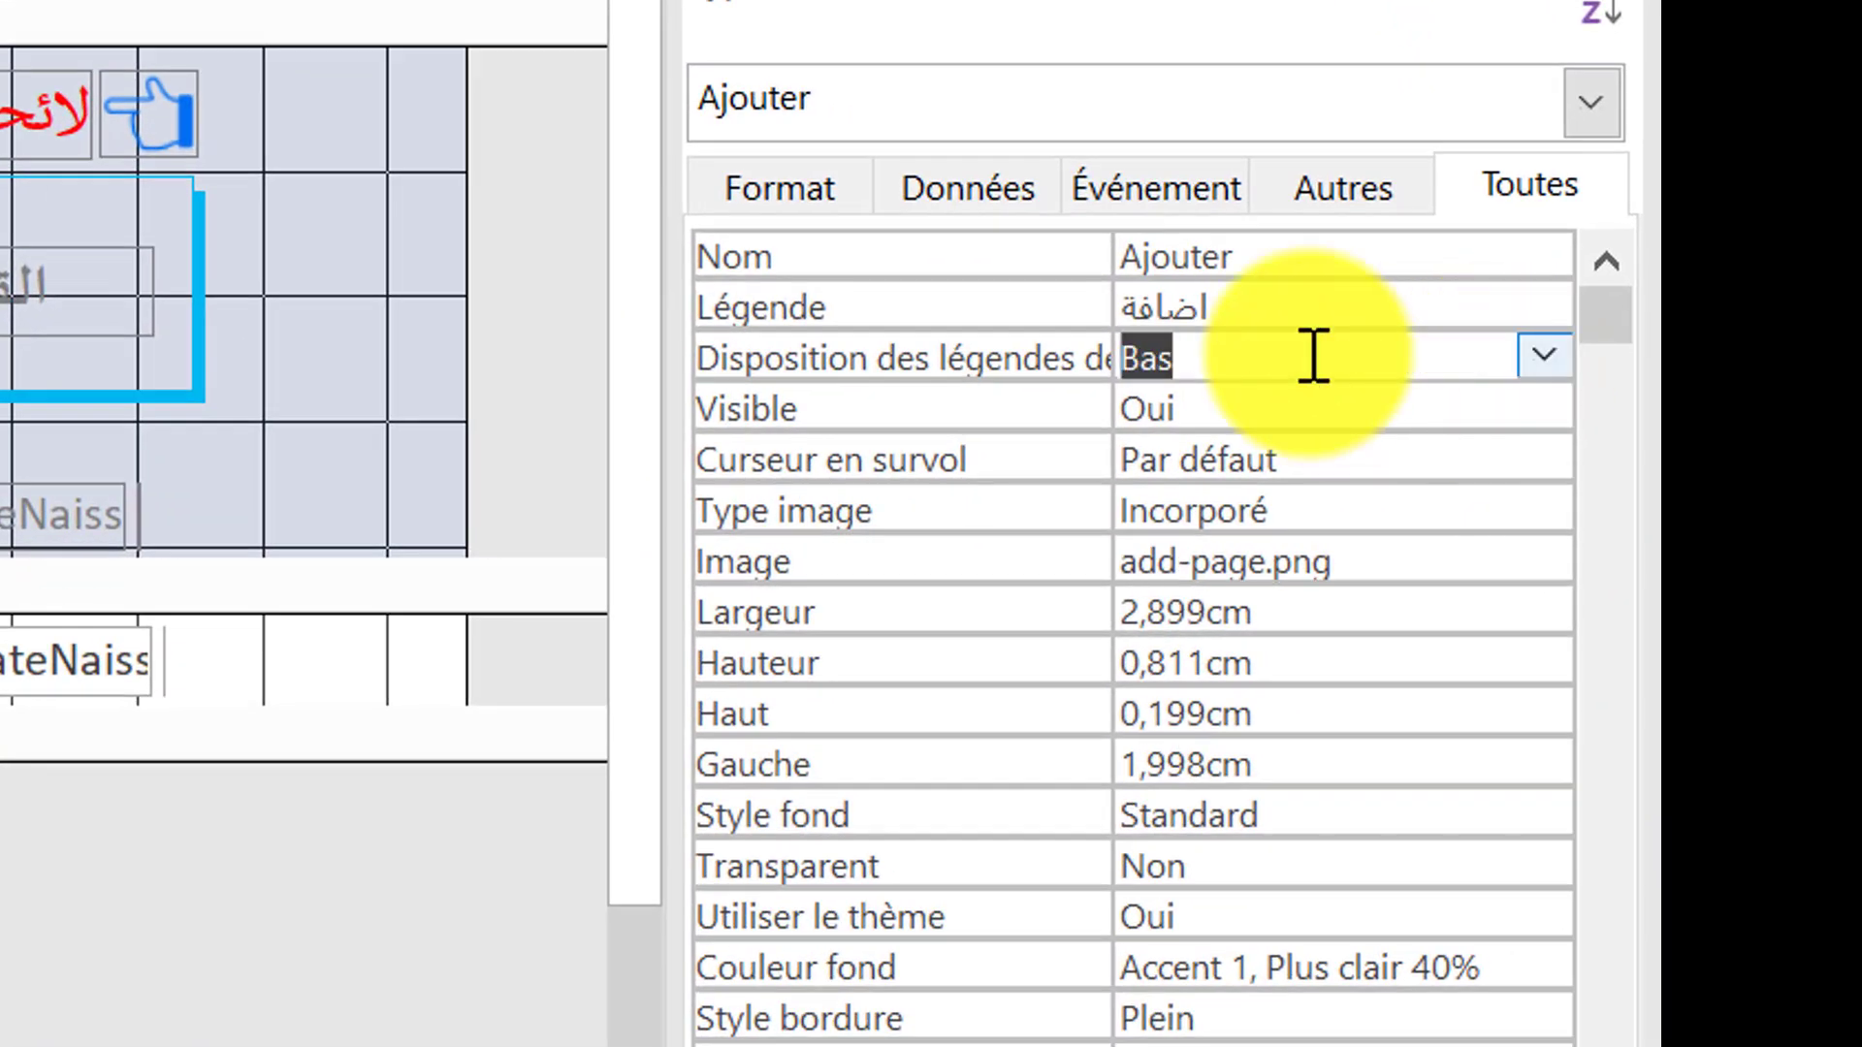
pyautogui.doubleClick(1313, 356)
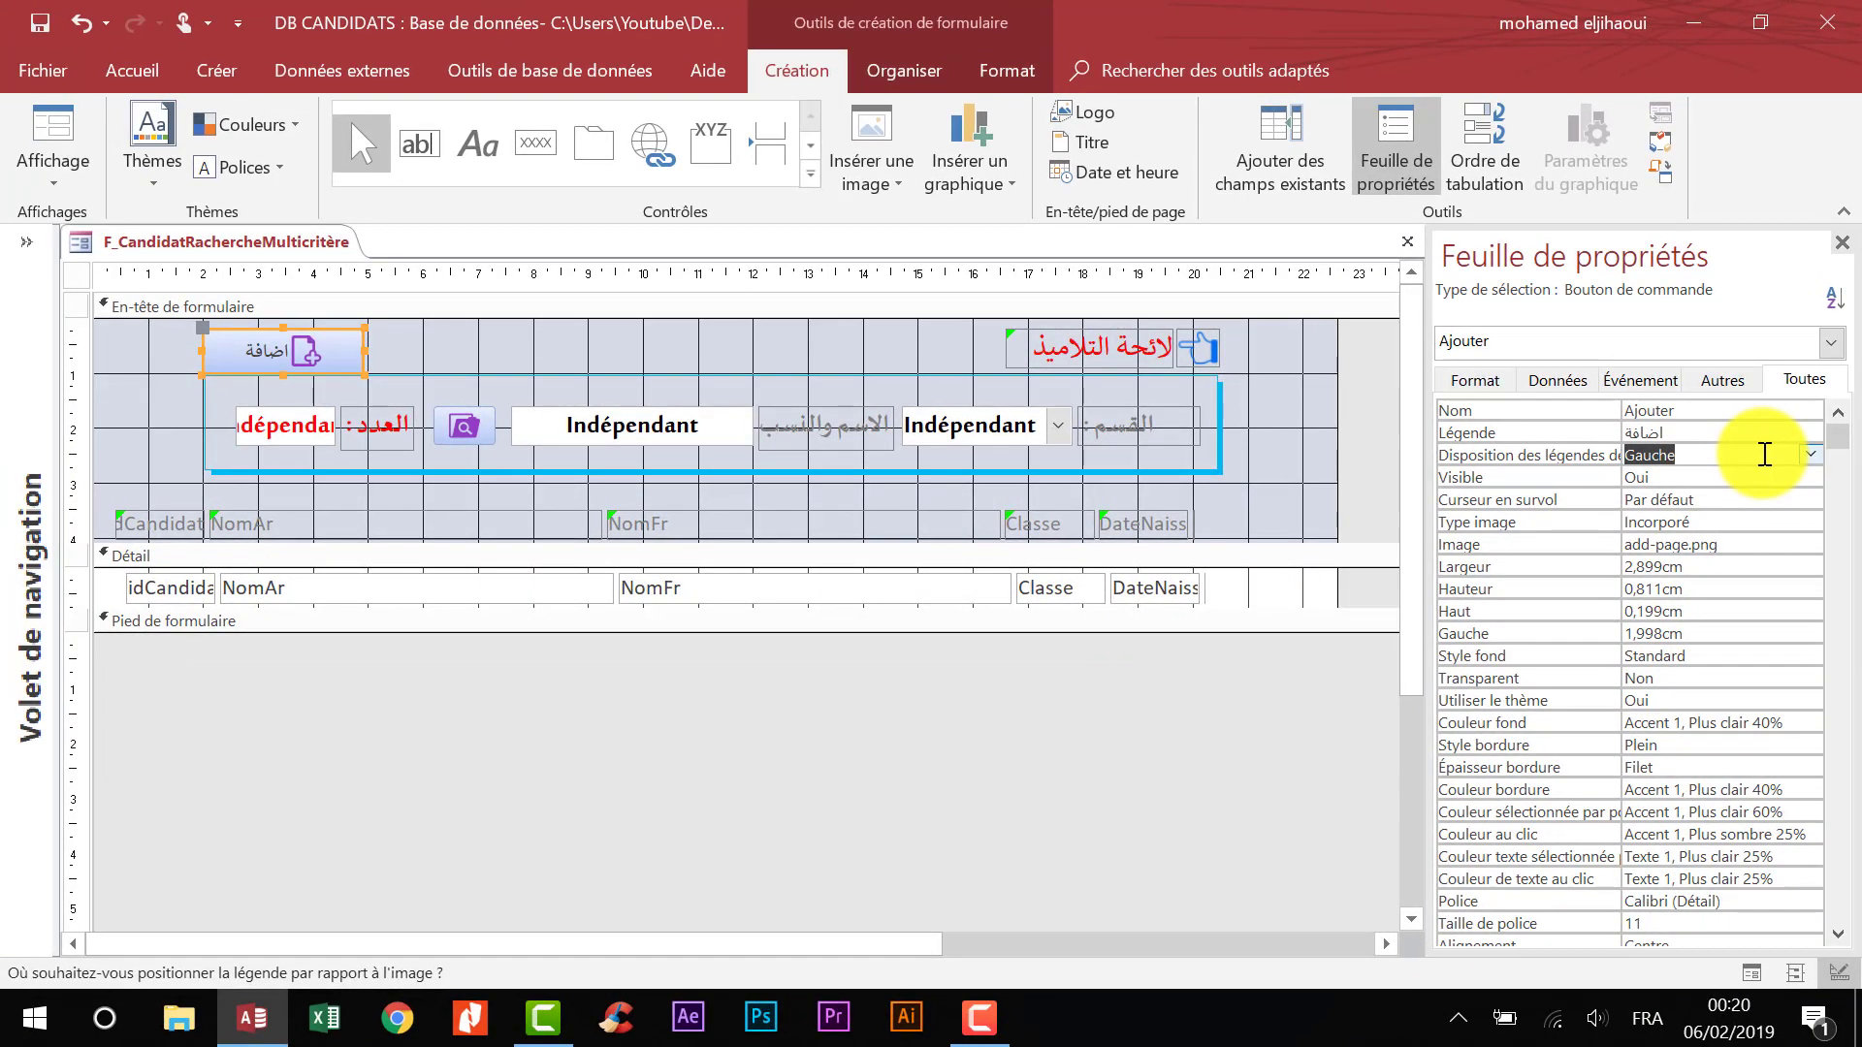
pyautogui.moveTo(364, 349); pyautogui.dragTo(304, 349)
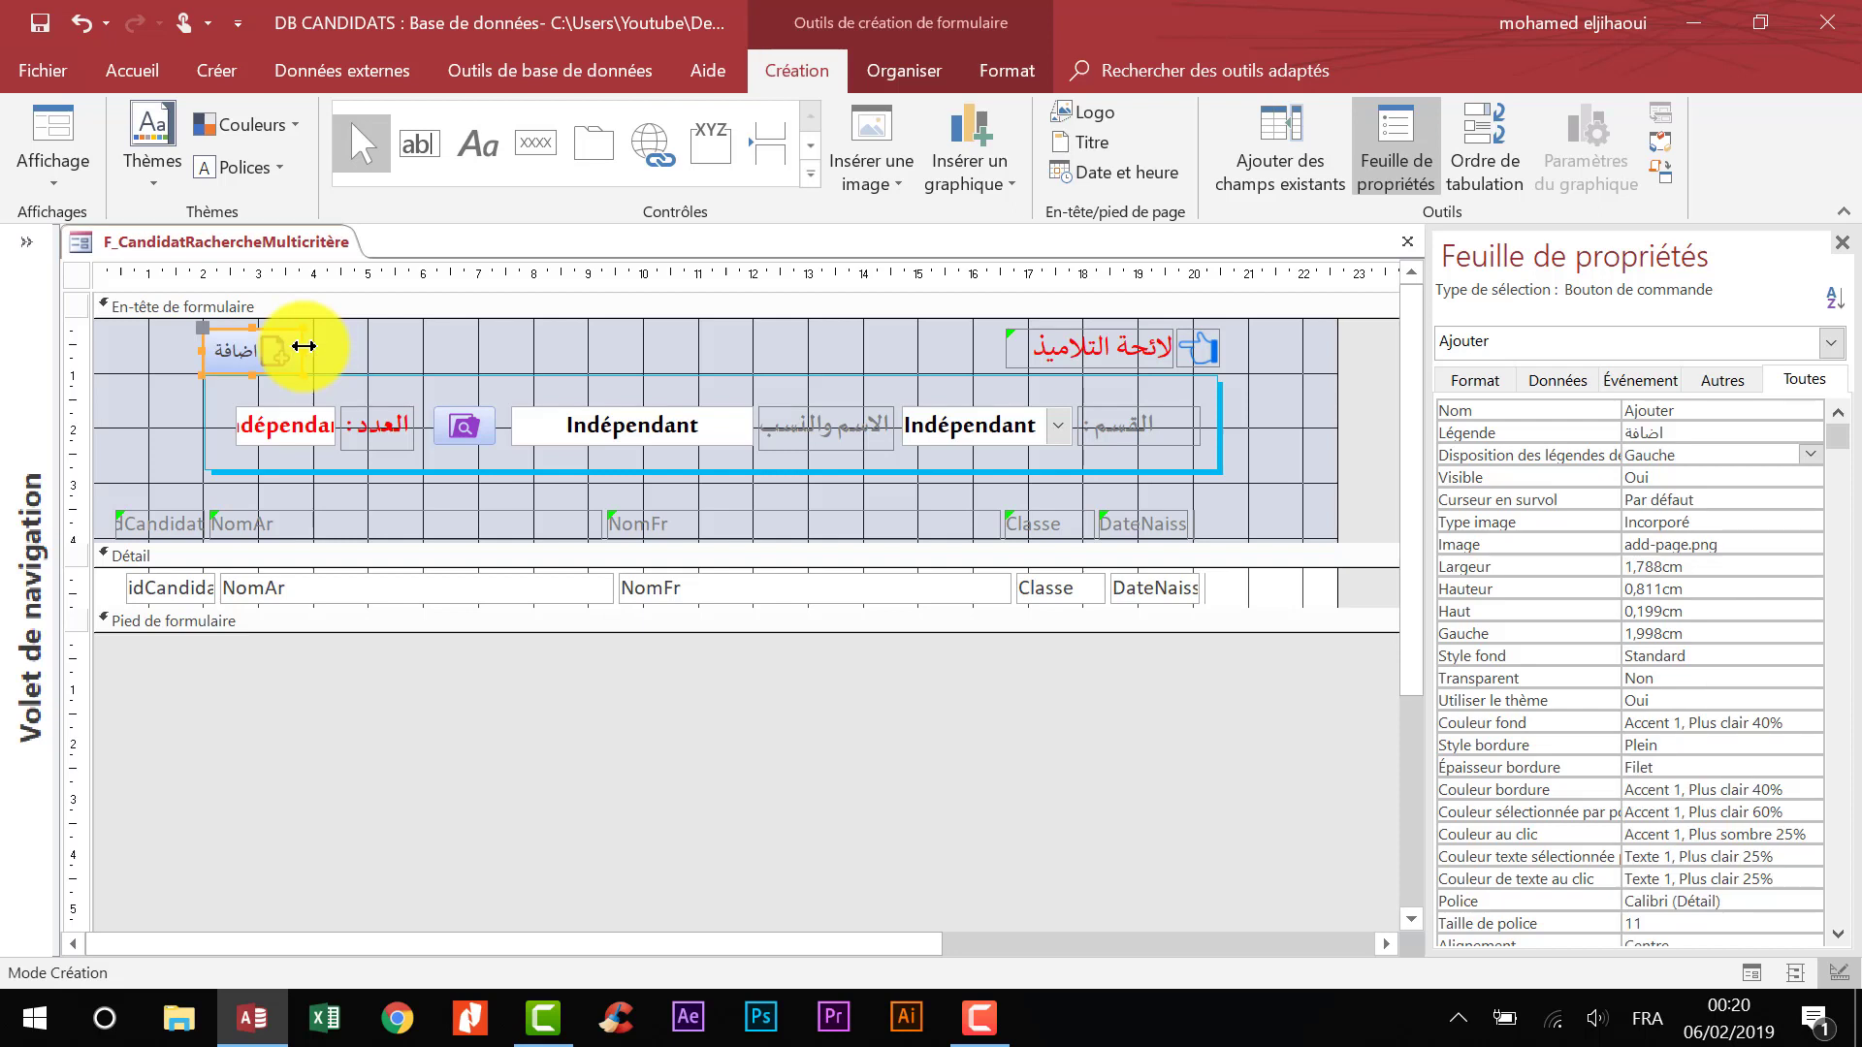
pyautogui.click(782, 327)
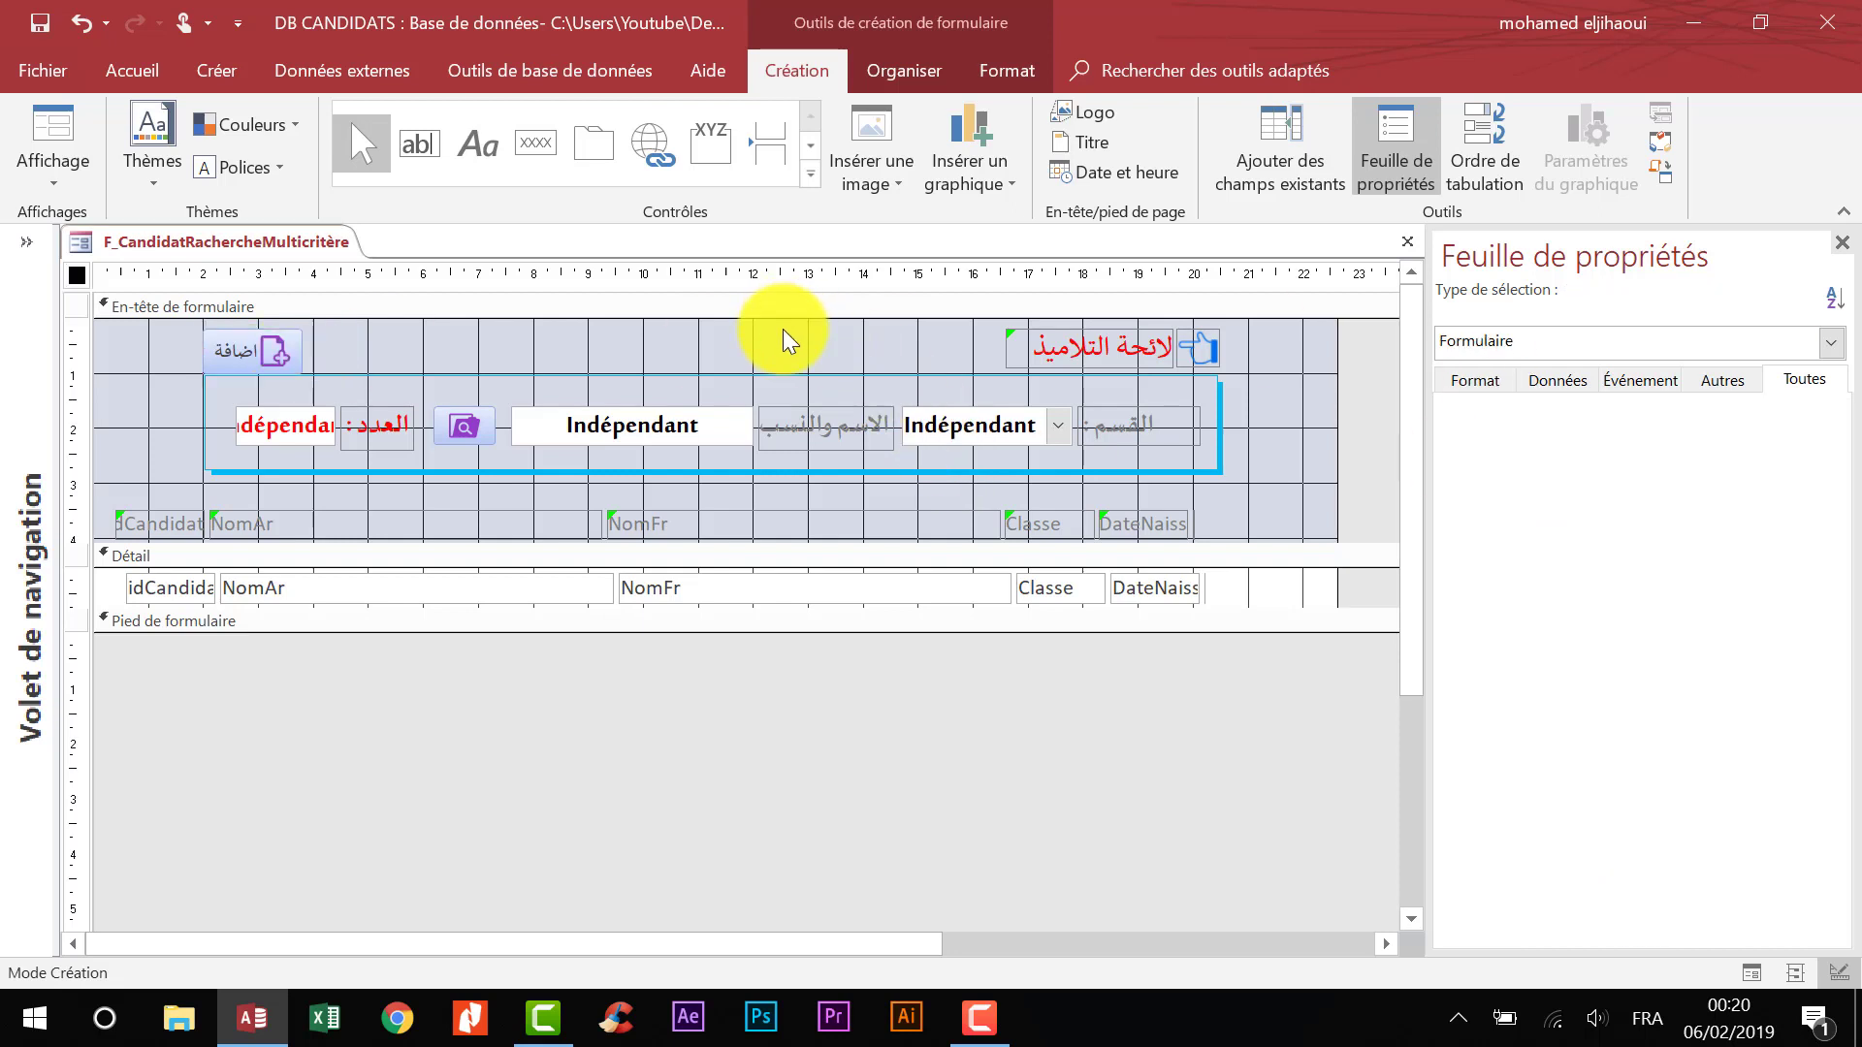
# - Make the اضافة button's caption bold at font size 12
pyautogui.click(207, 355)
pyautogui.click(129, 70)
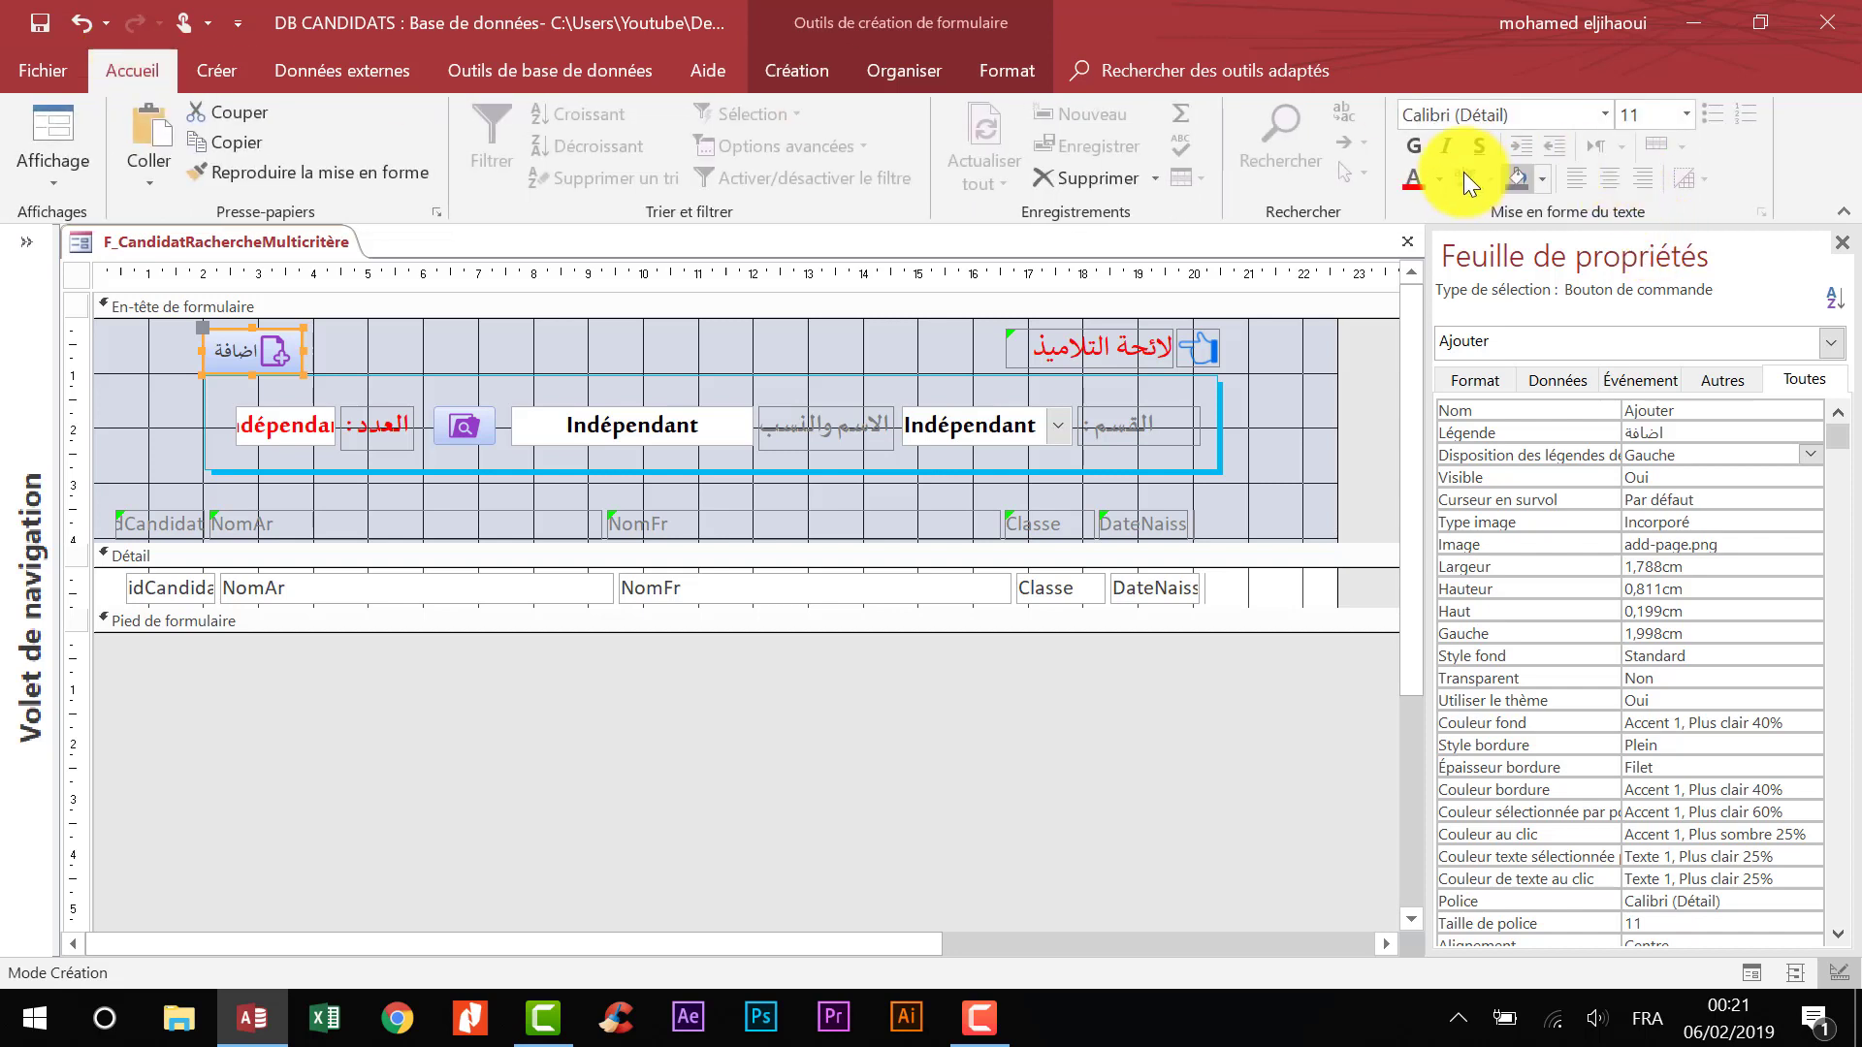
pyautogui.click(1412, 144)
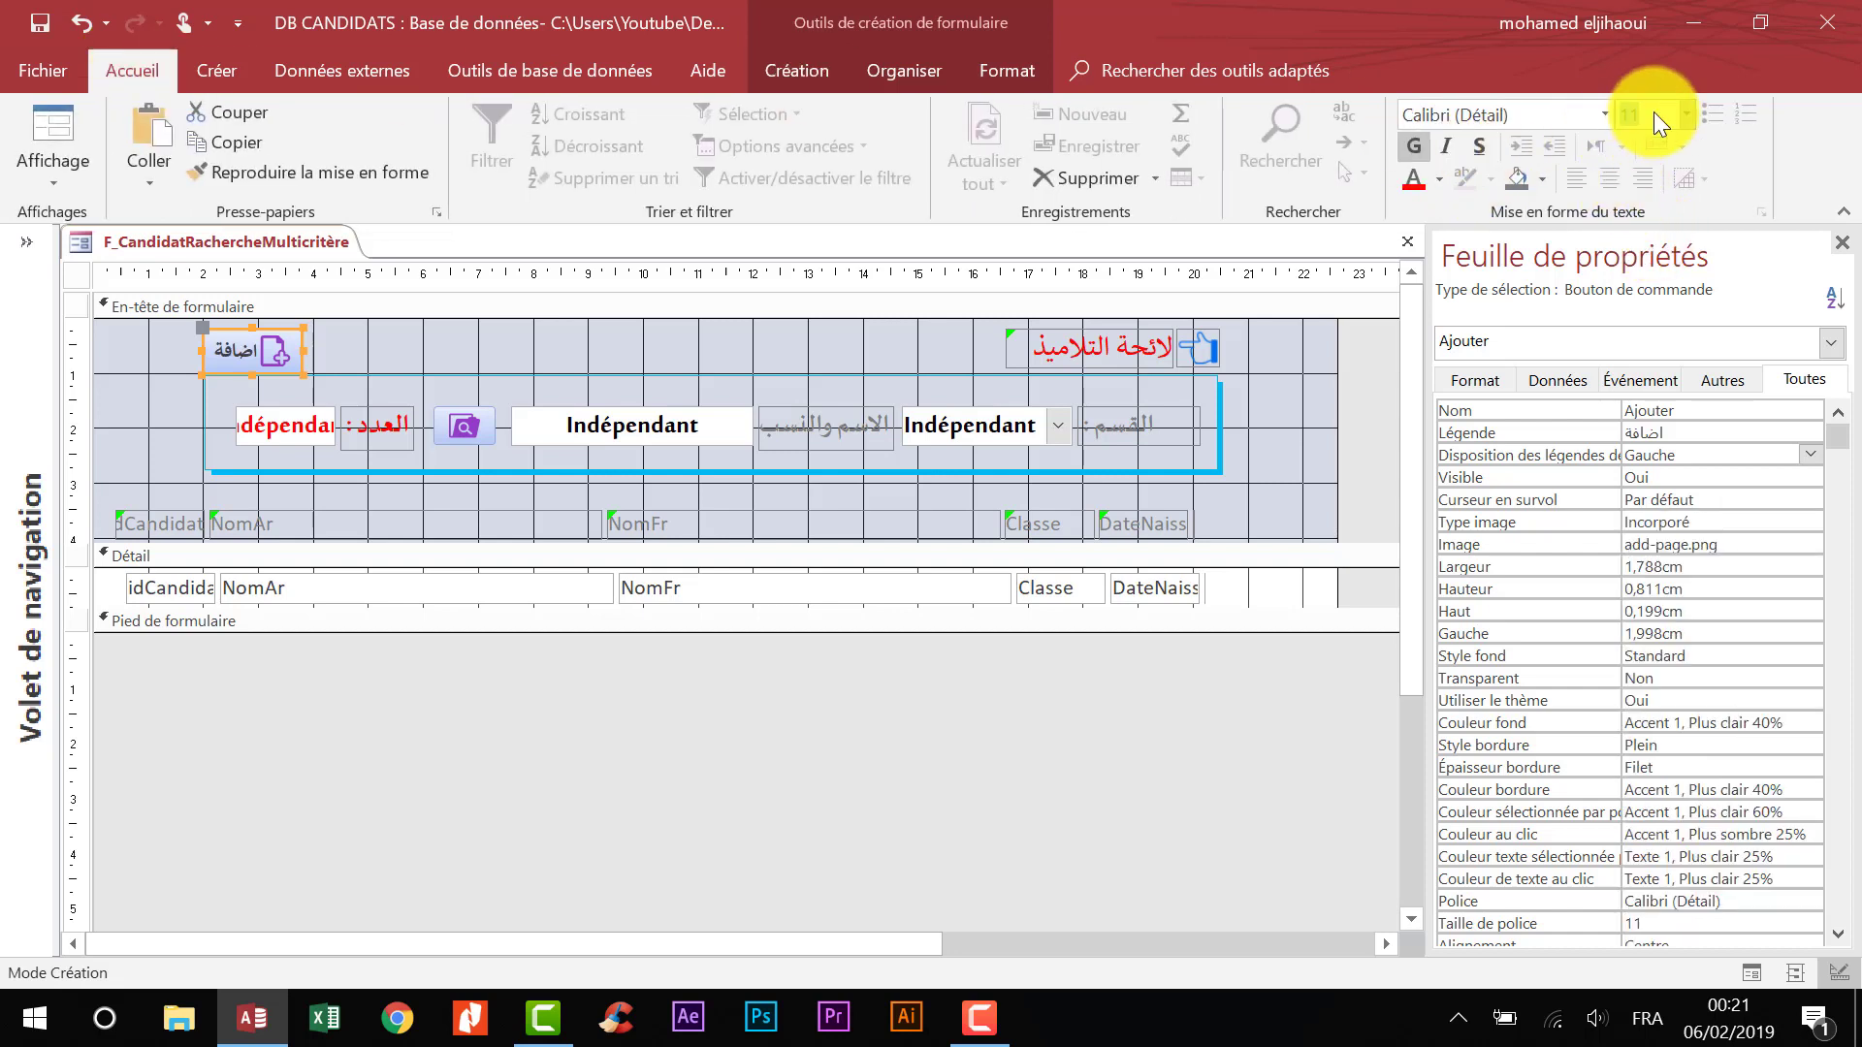
pyautogui.click(1654, 112)
pyautogui.write('12')
pyautogui.press('Return')
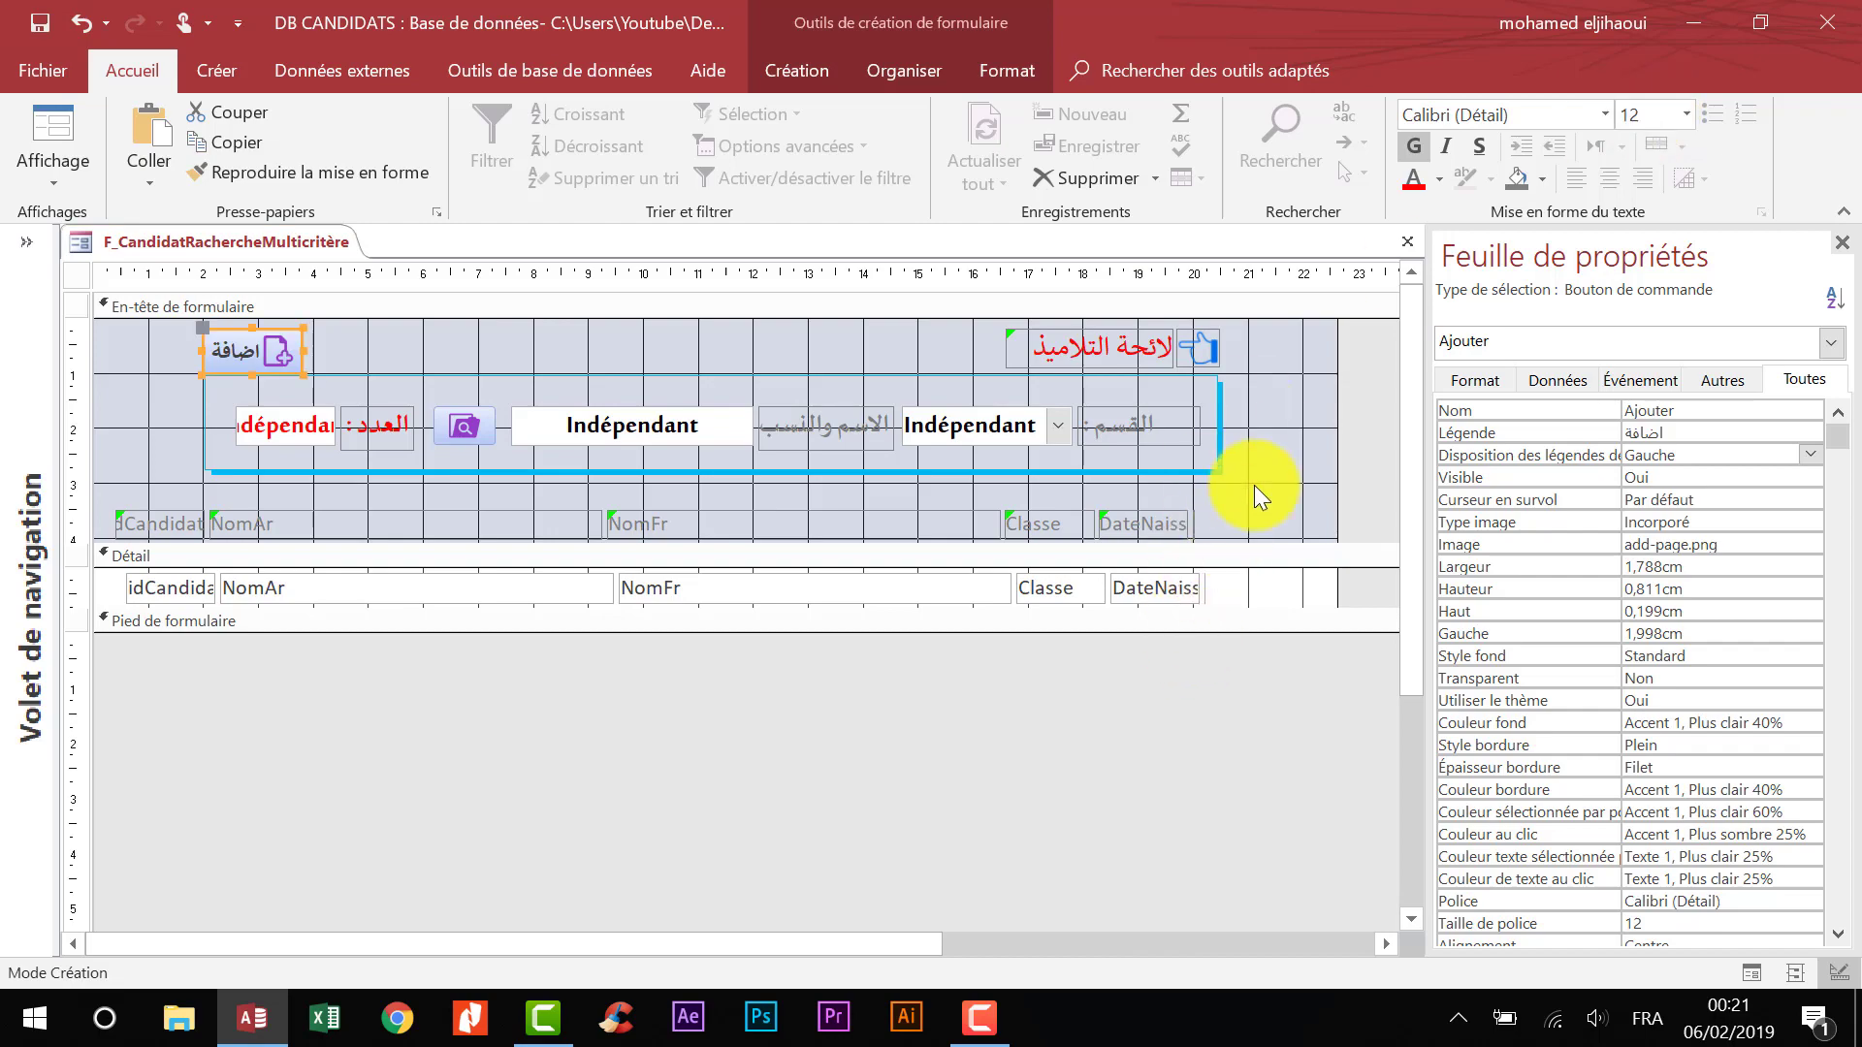
# - Save the form and, in Design view, shift the title, add button and framed search area about 1.7 cm right
pyautogui.click(40, 22)
pyautogui.click(1838, 973)
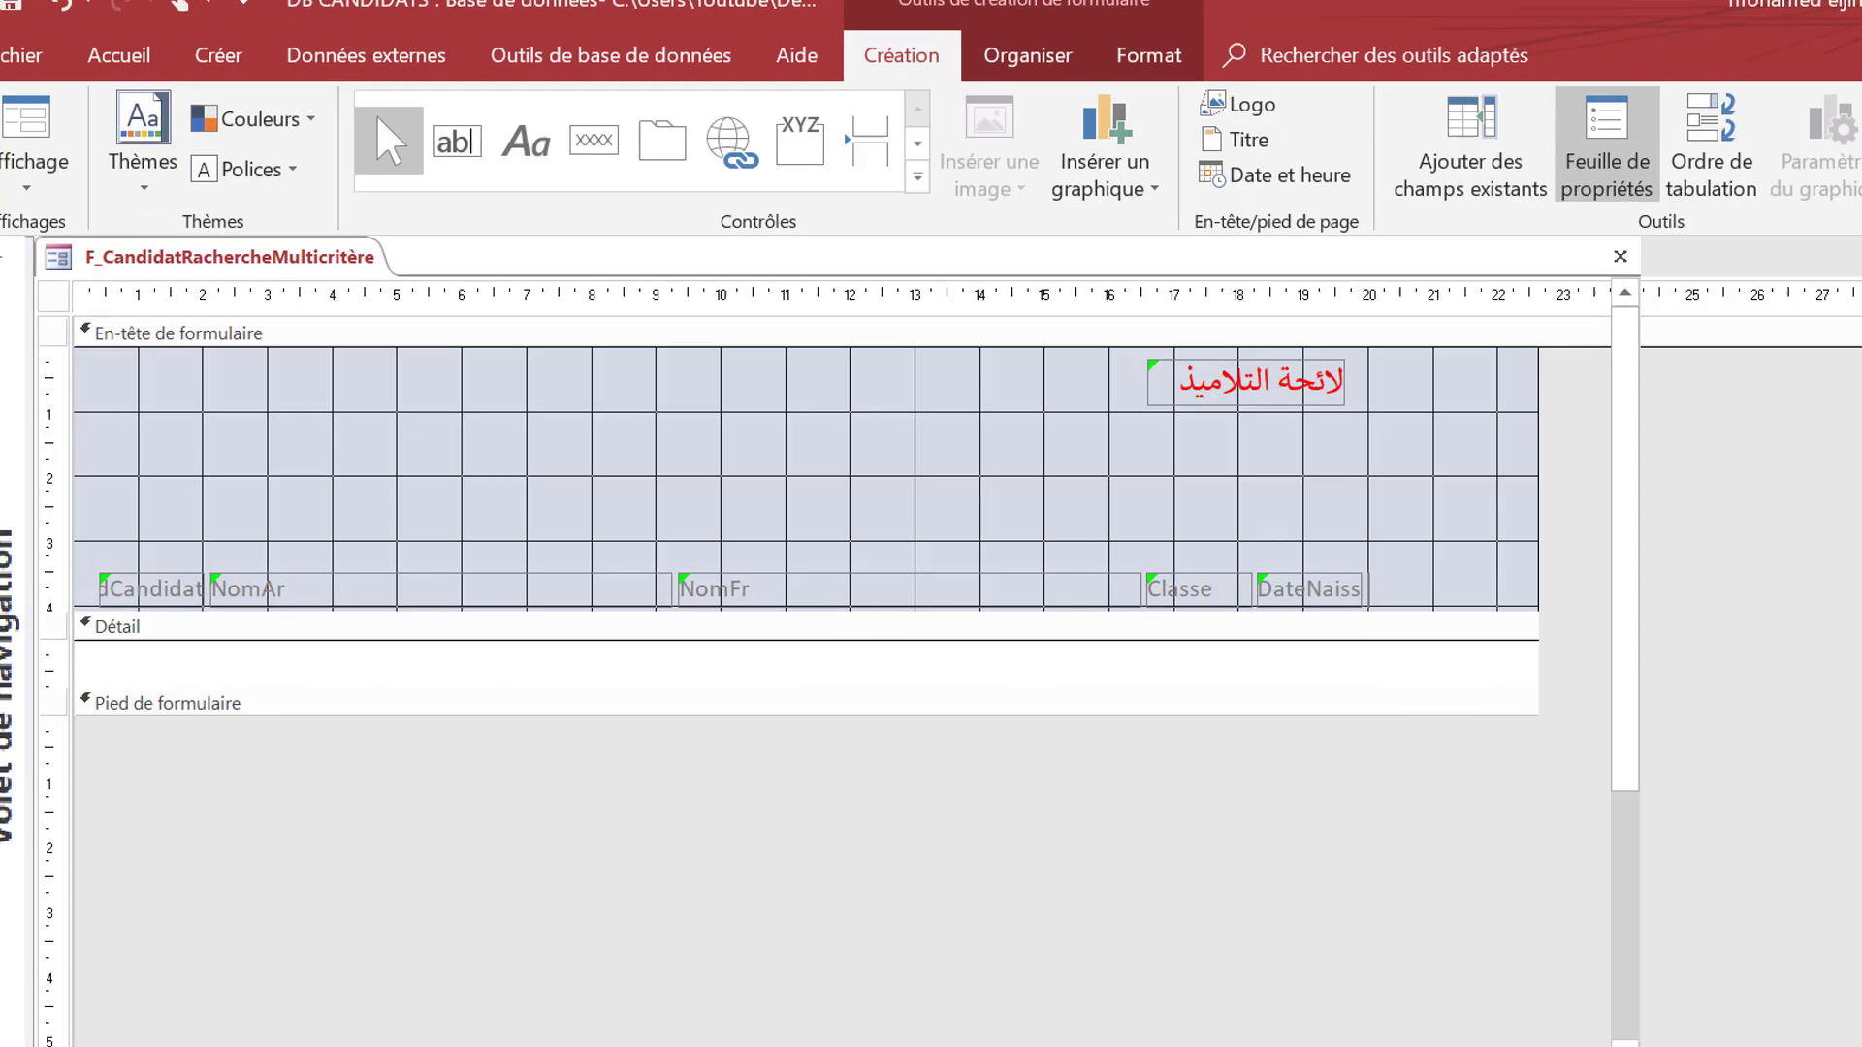
pyautogui.moveTo(1491, 441); pyautogui.dragTo(1616, 441)
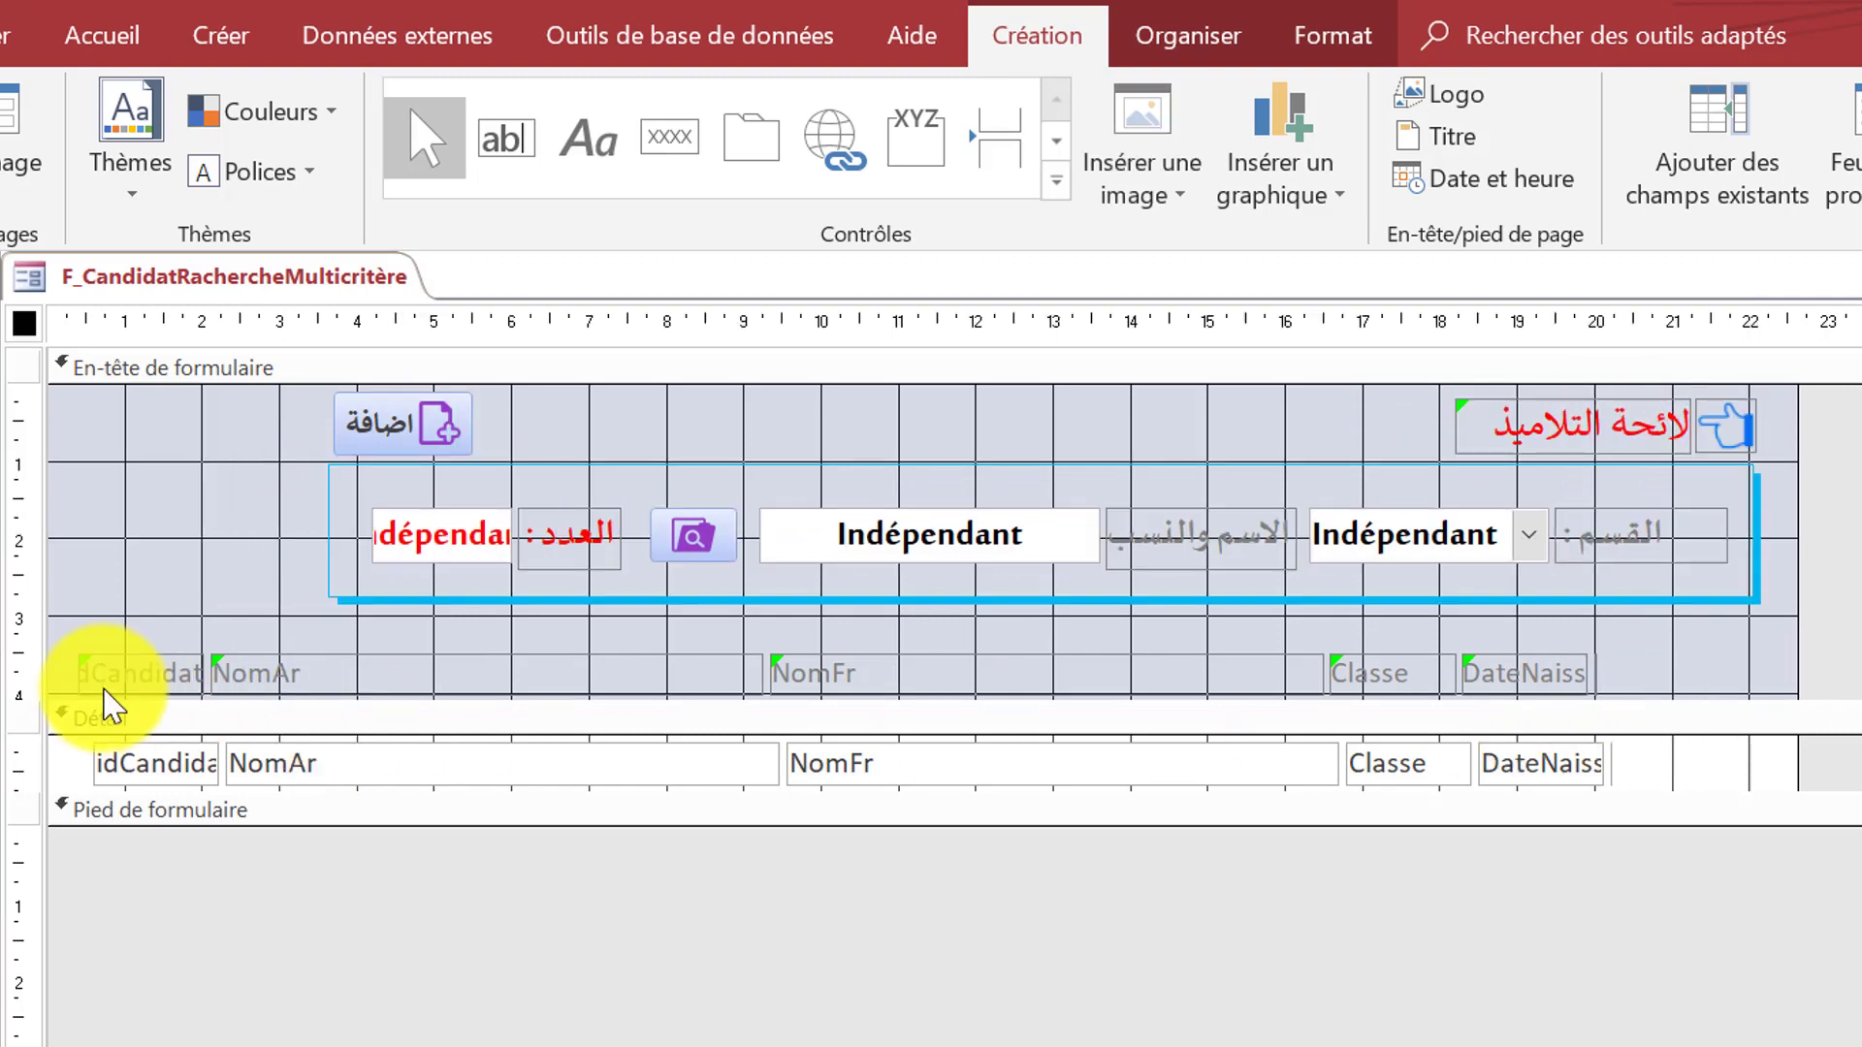
# - Shift the row of field labels and their Détail text boxes about 2.1 cm to the right
pyautogui.moveTo(33, 653); pyautogui.dragTo(33, 776)
pyautogui.moveTo(343, 701); pyautogui.dragTo(532, 676)
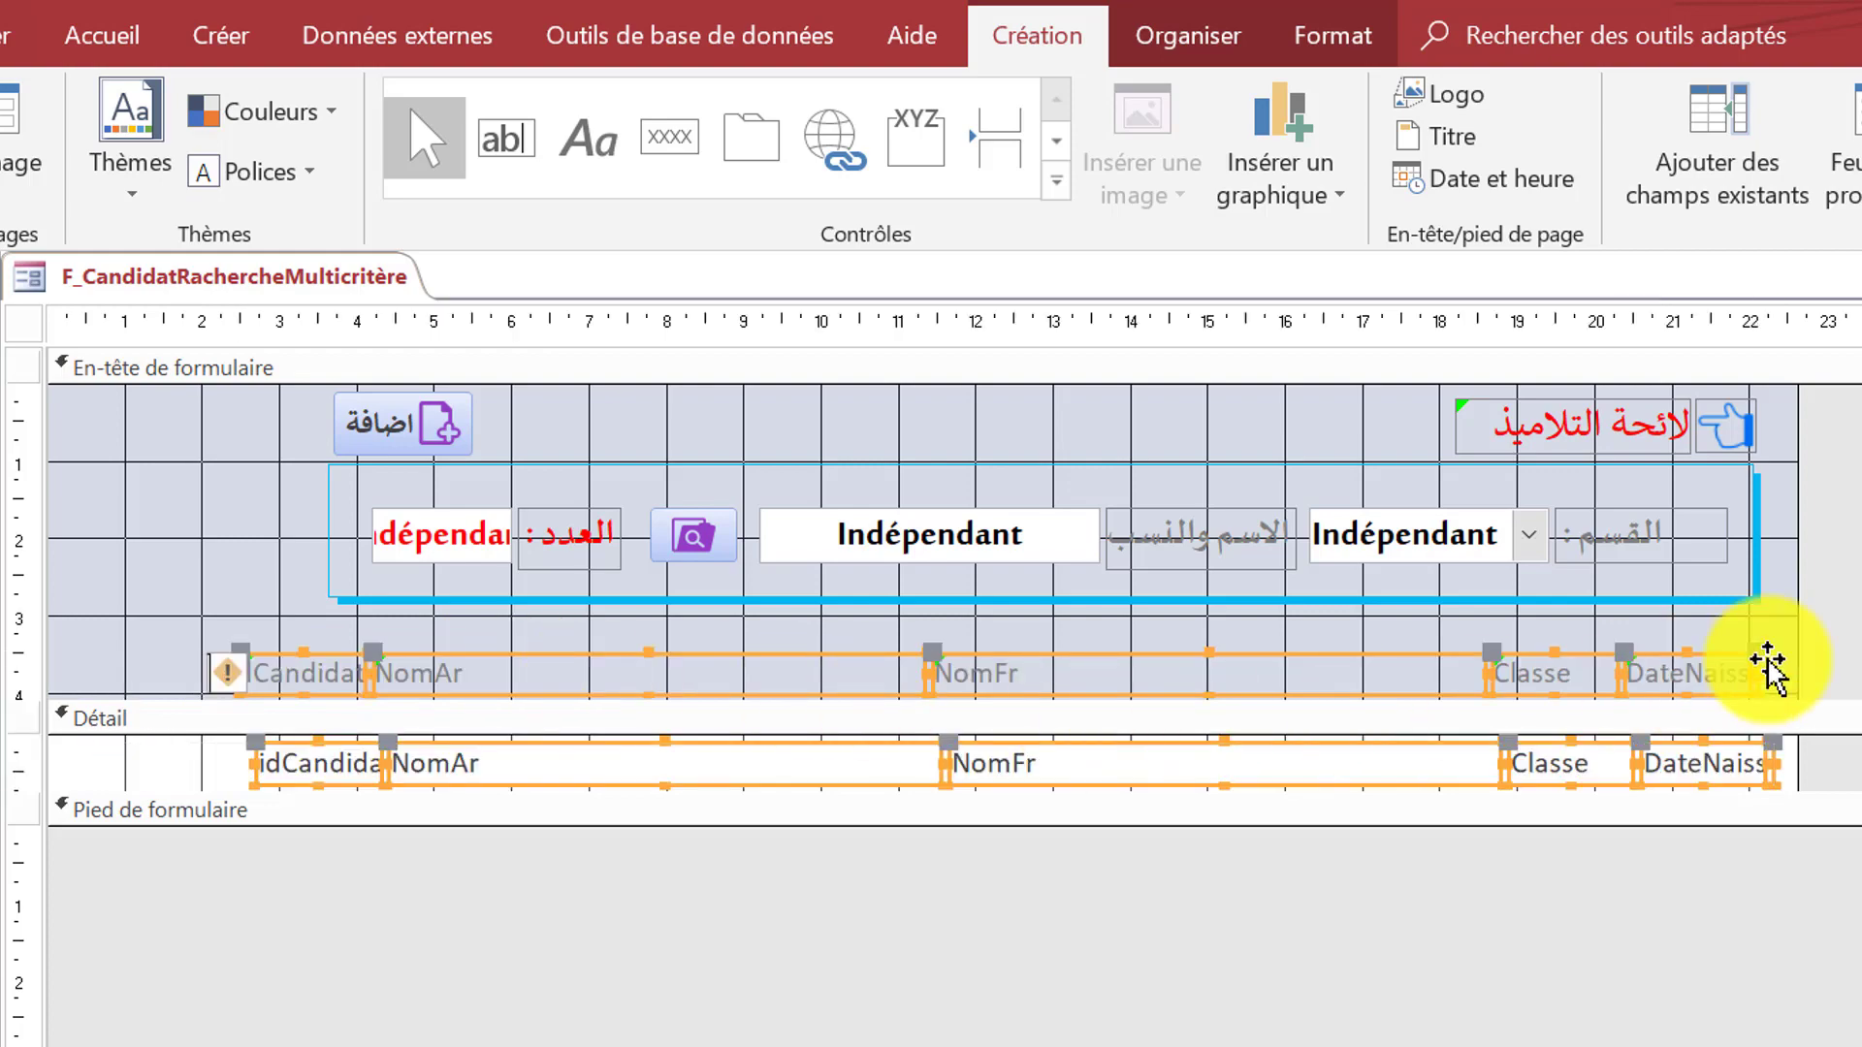
pyautogui.click(1833, 625)
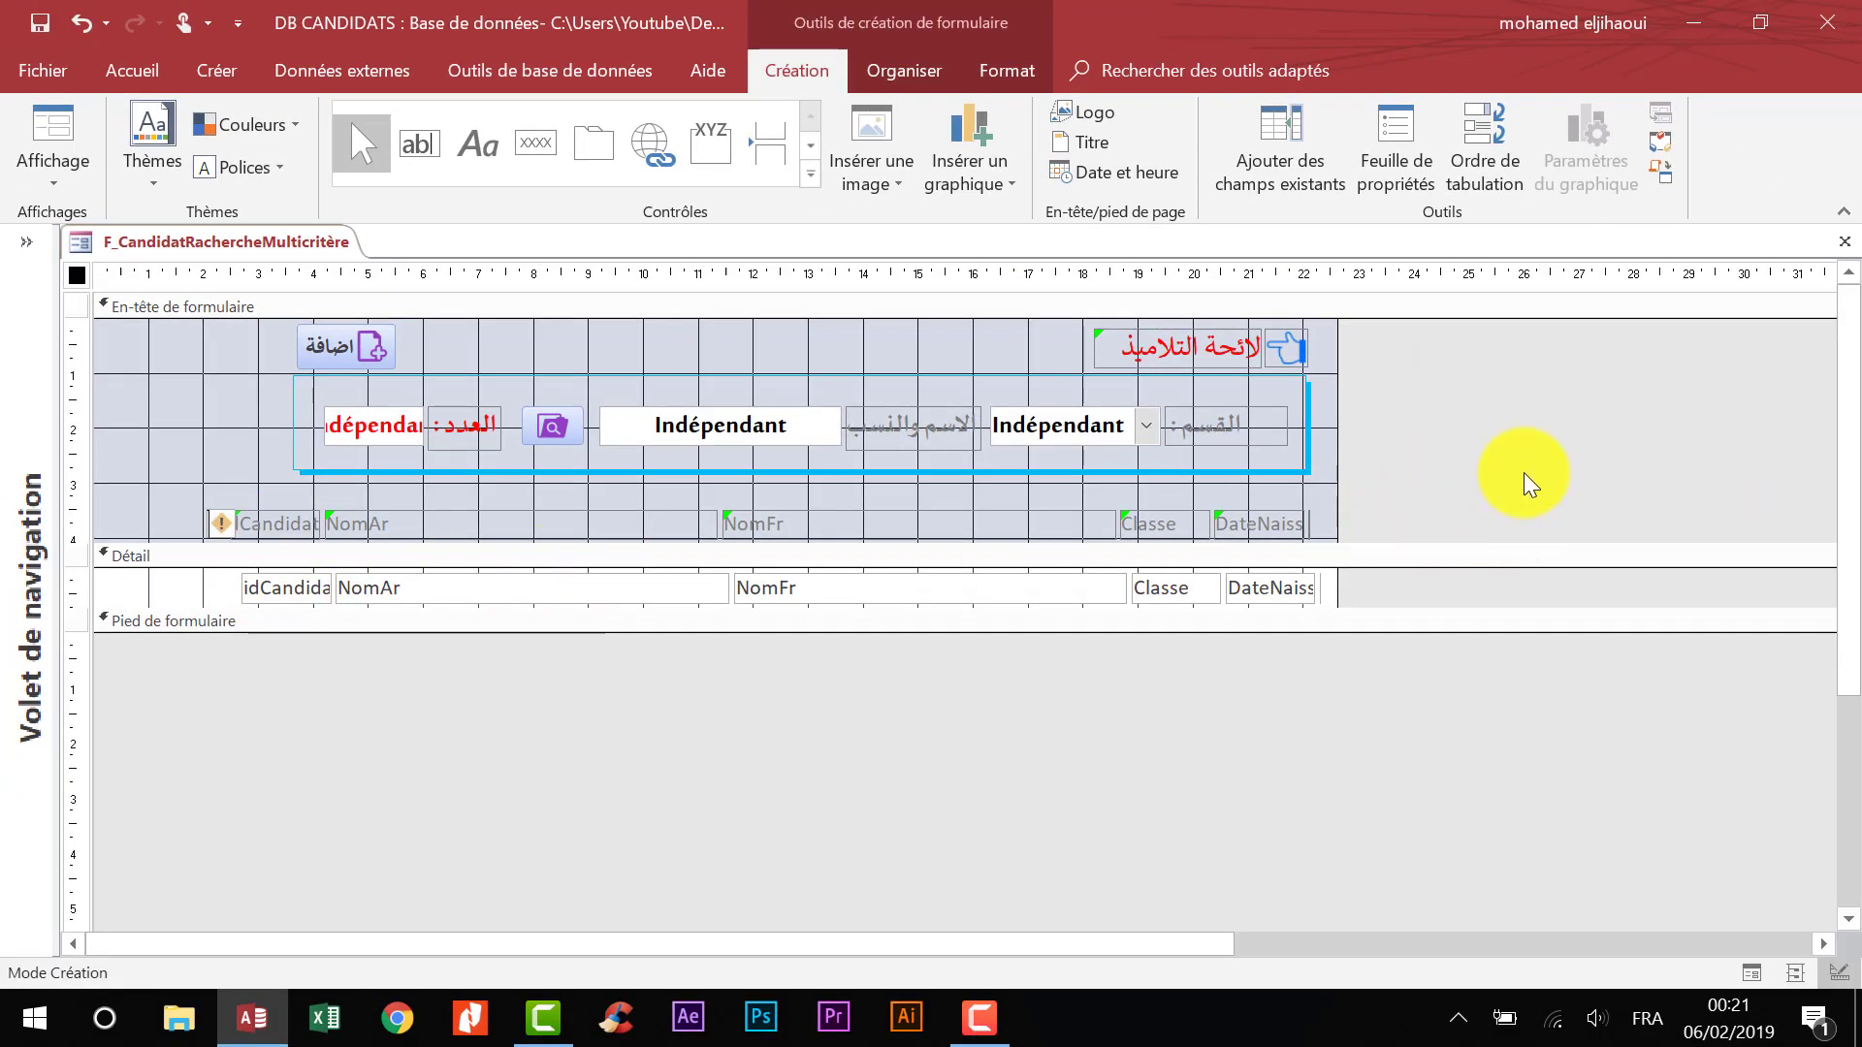
# - Arrange all the field labels and their Détail text boxes in a tabular layout
pyautogui.moveTo(1522, 473); pyautogui.dragTo(1421, 563)
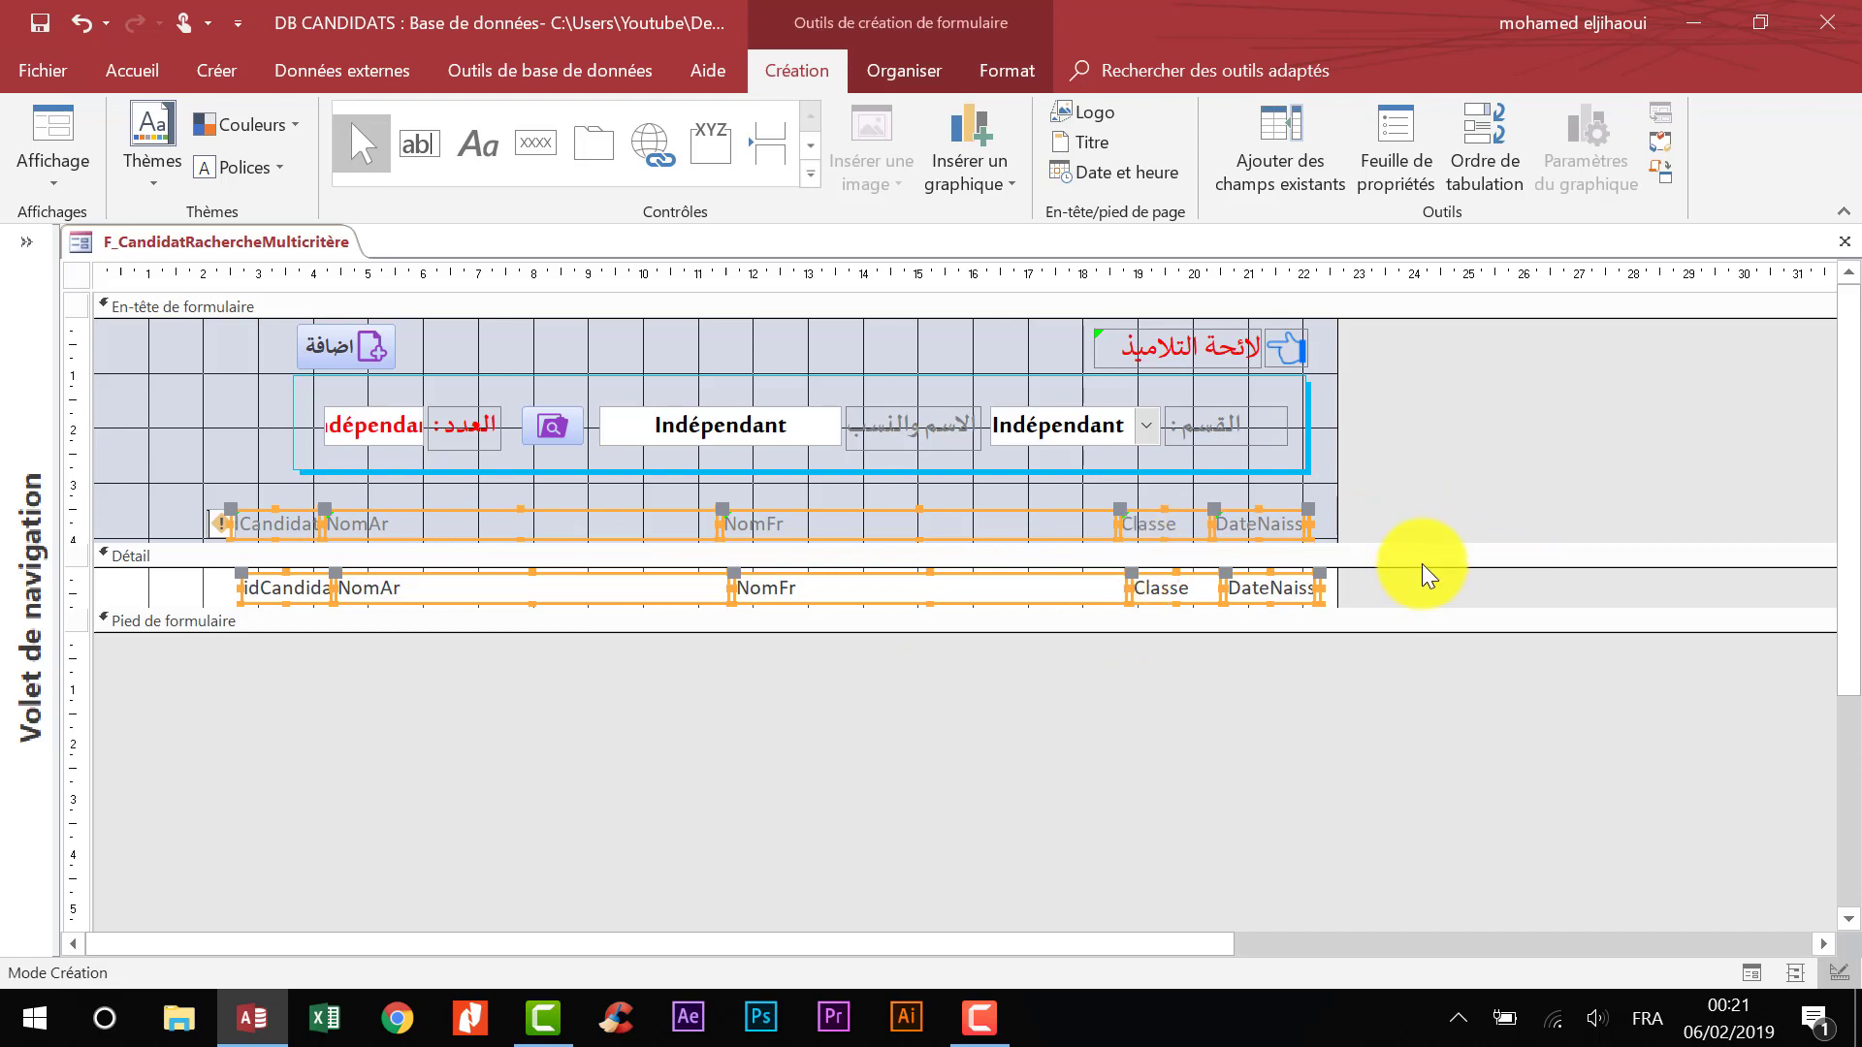
pyautogui.click(927, 71)
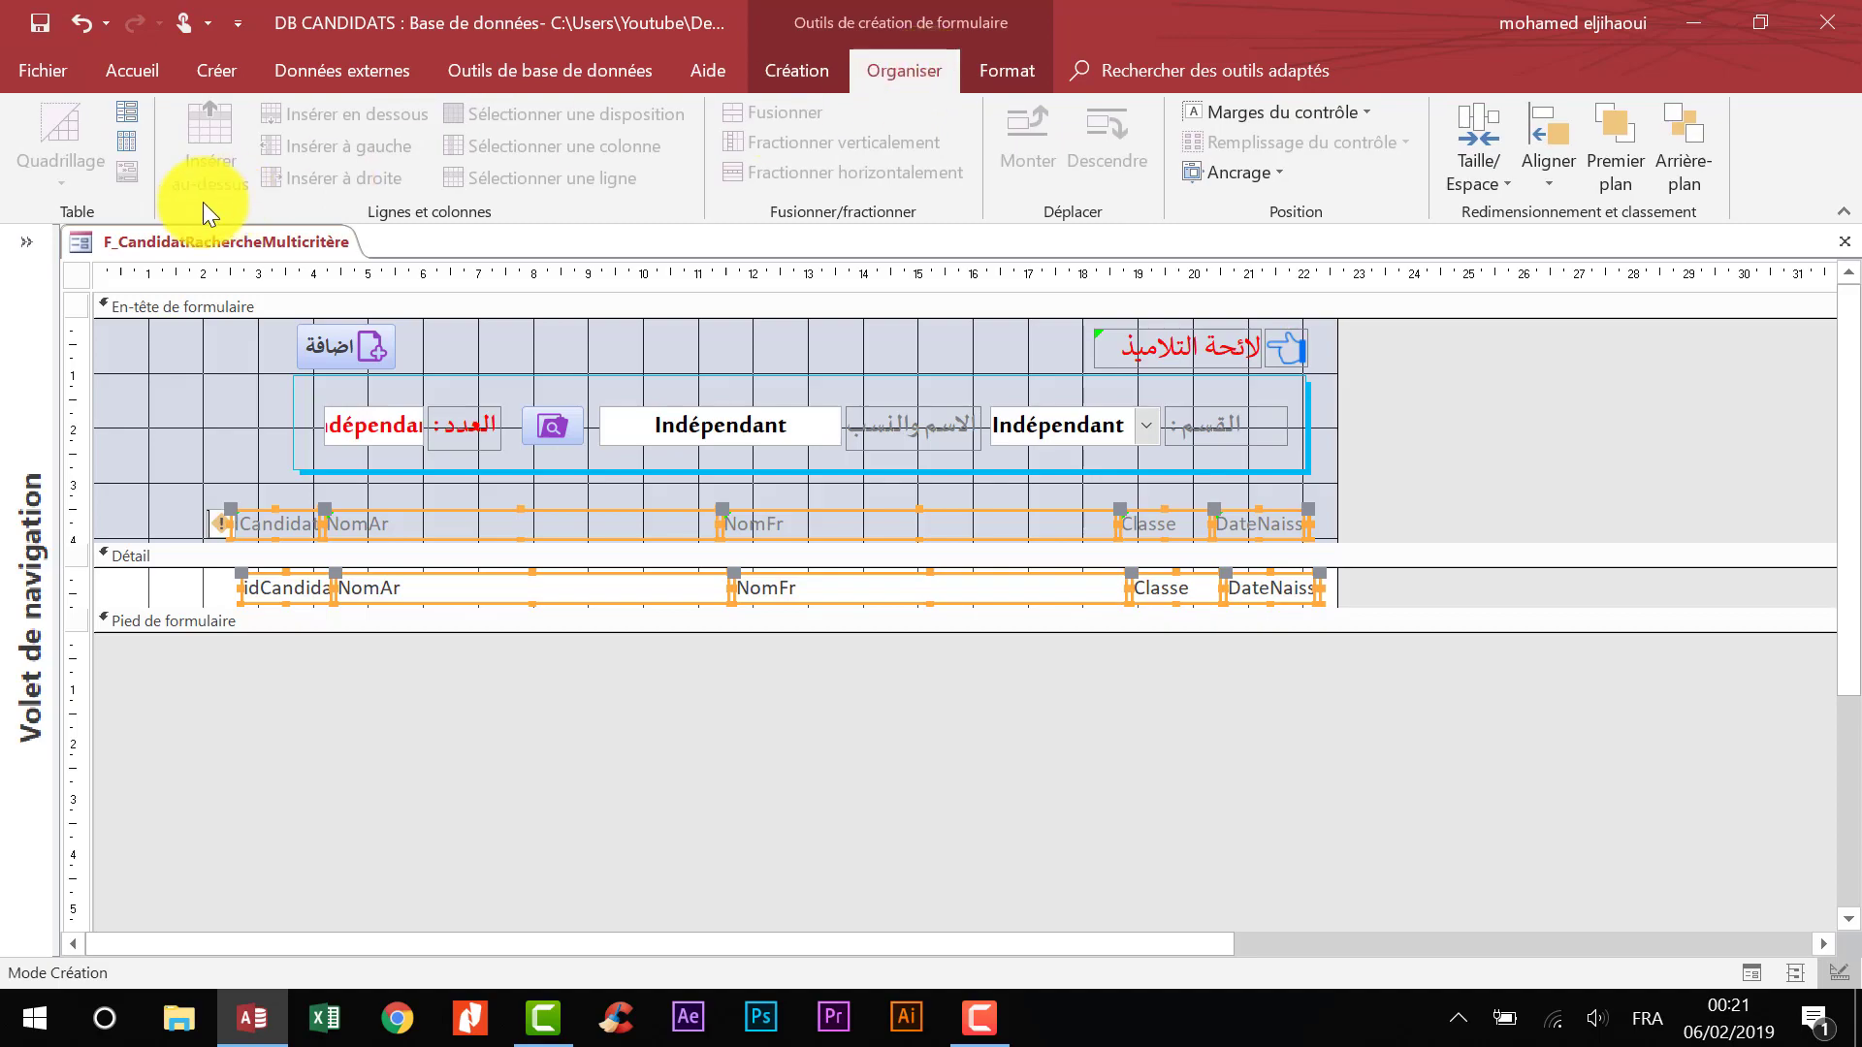
pyautogui.moveTo(207, 500); pyautogui.dragTo(1444, 621)
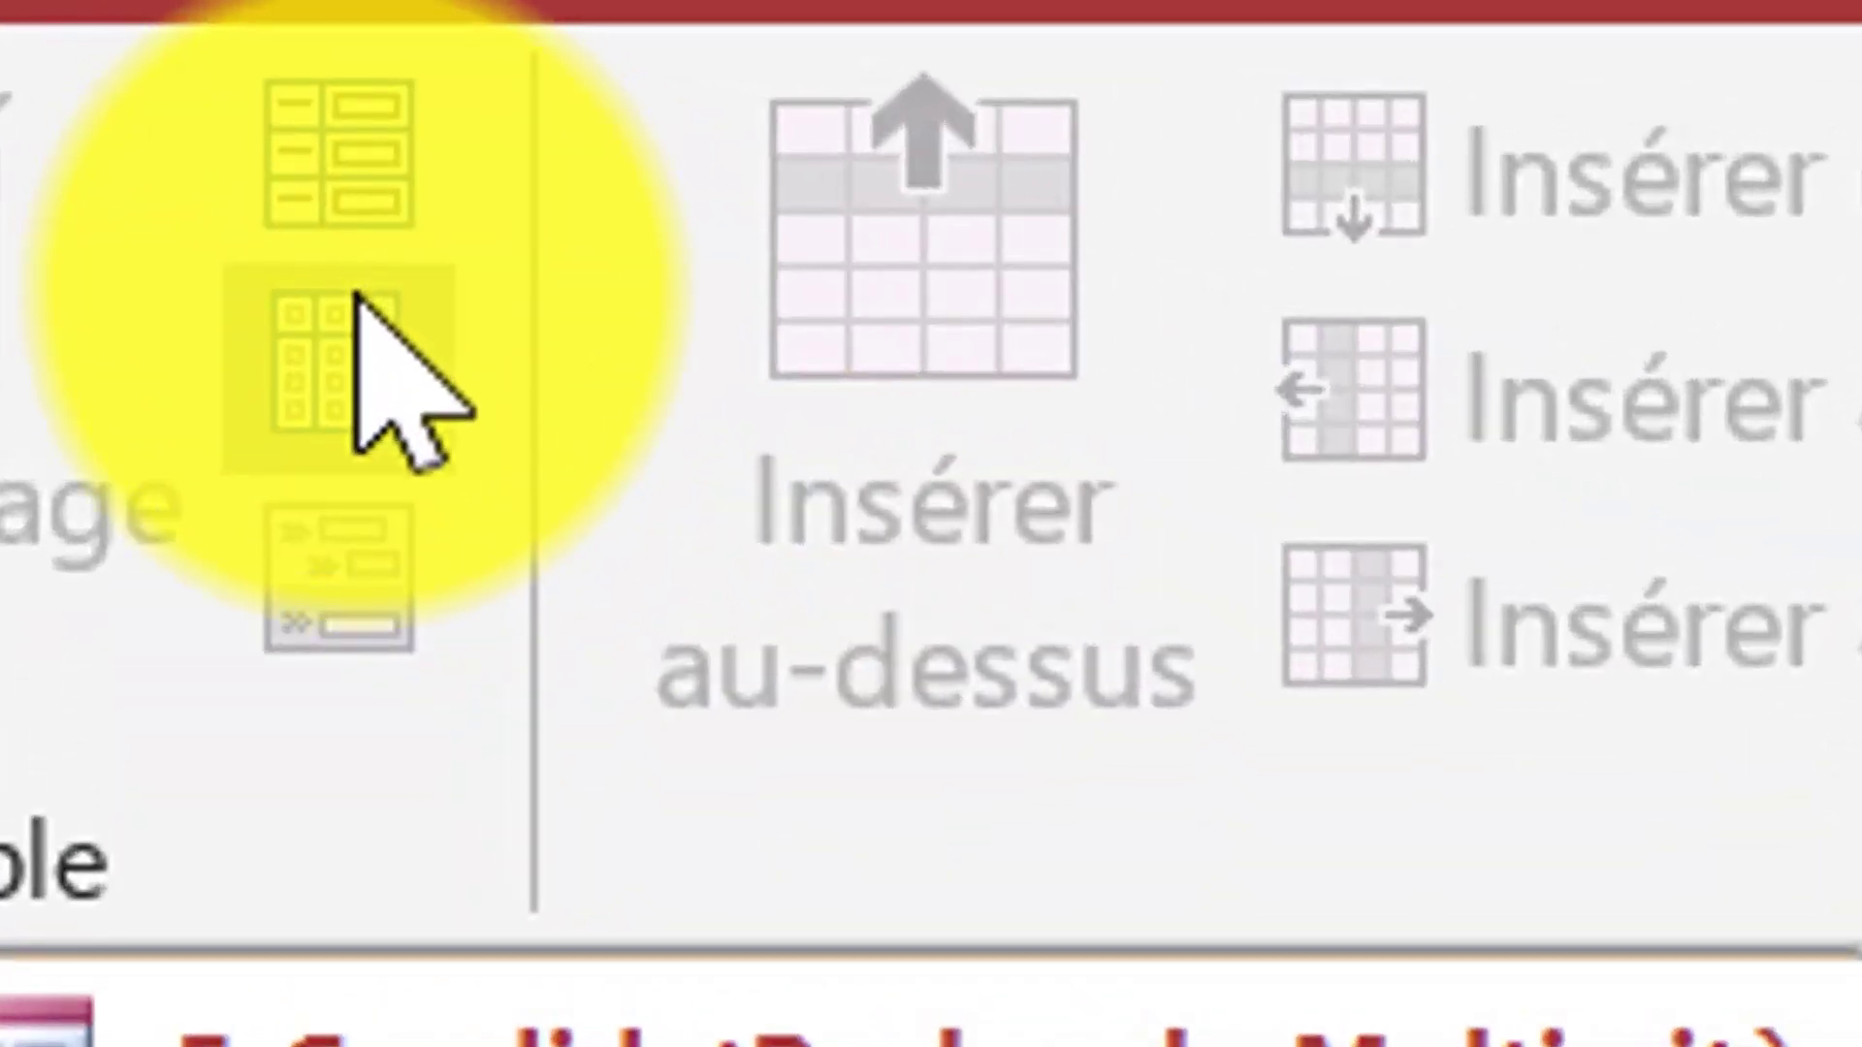
pyautogui.click(246, 243)
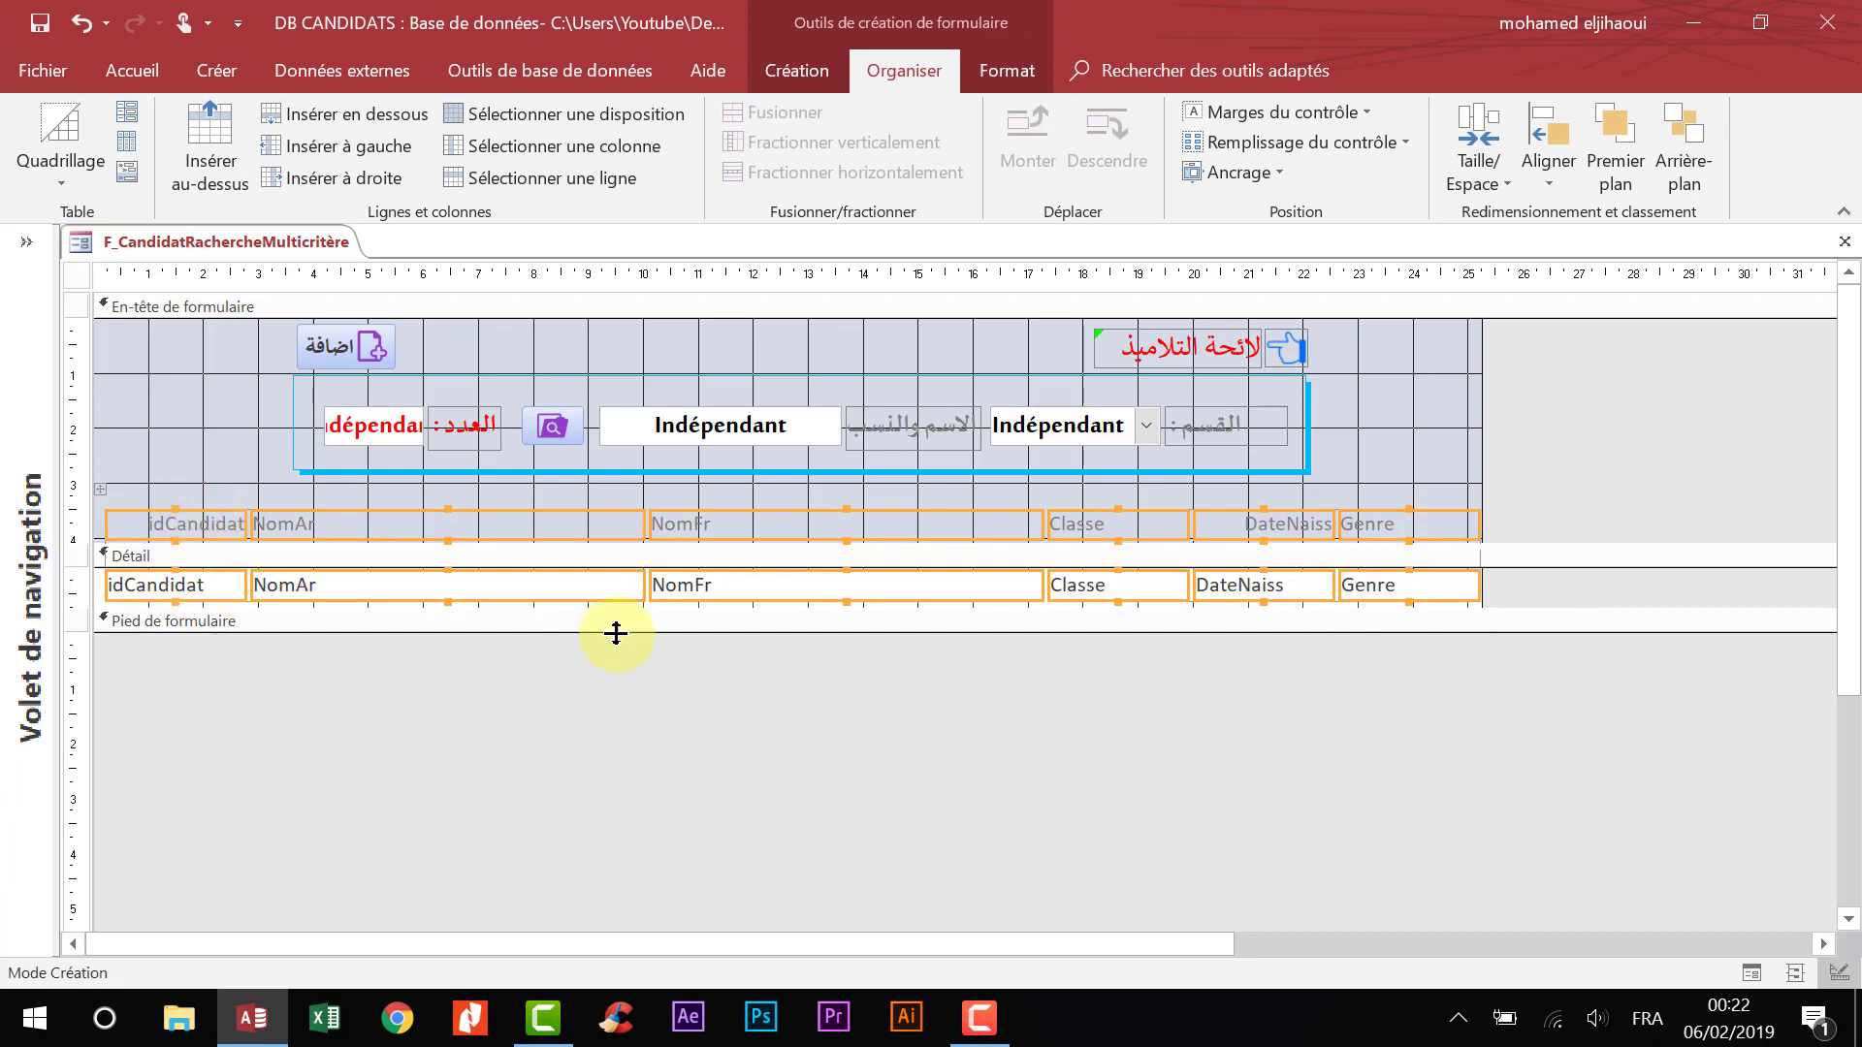
pyautogui.click(1516, 450)
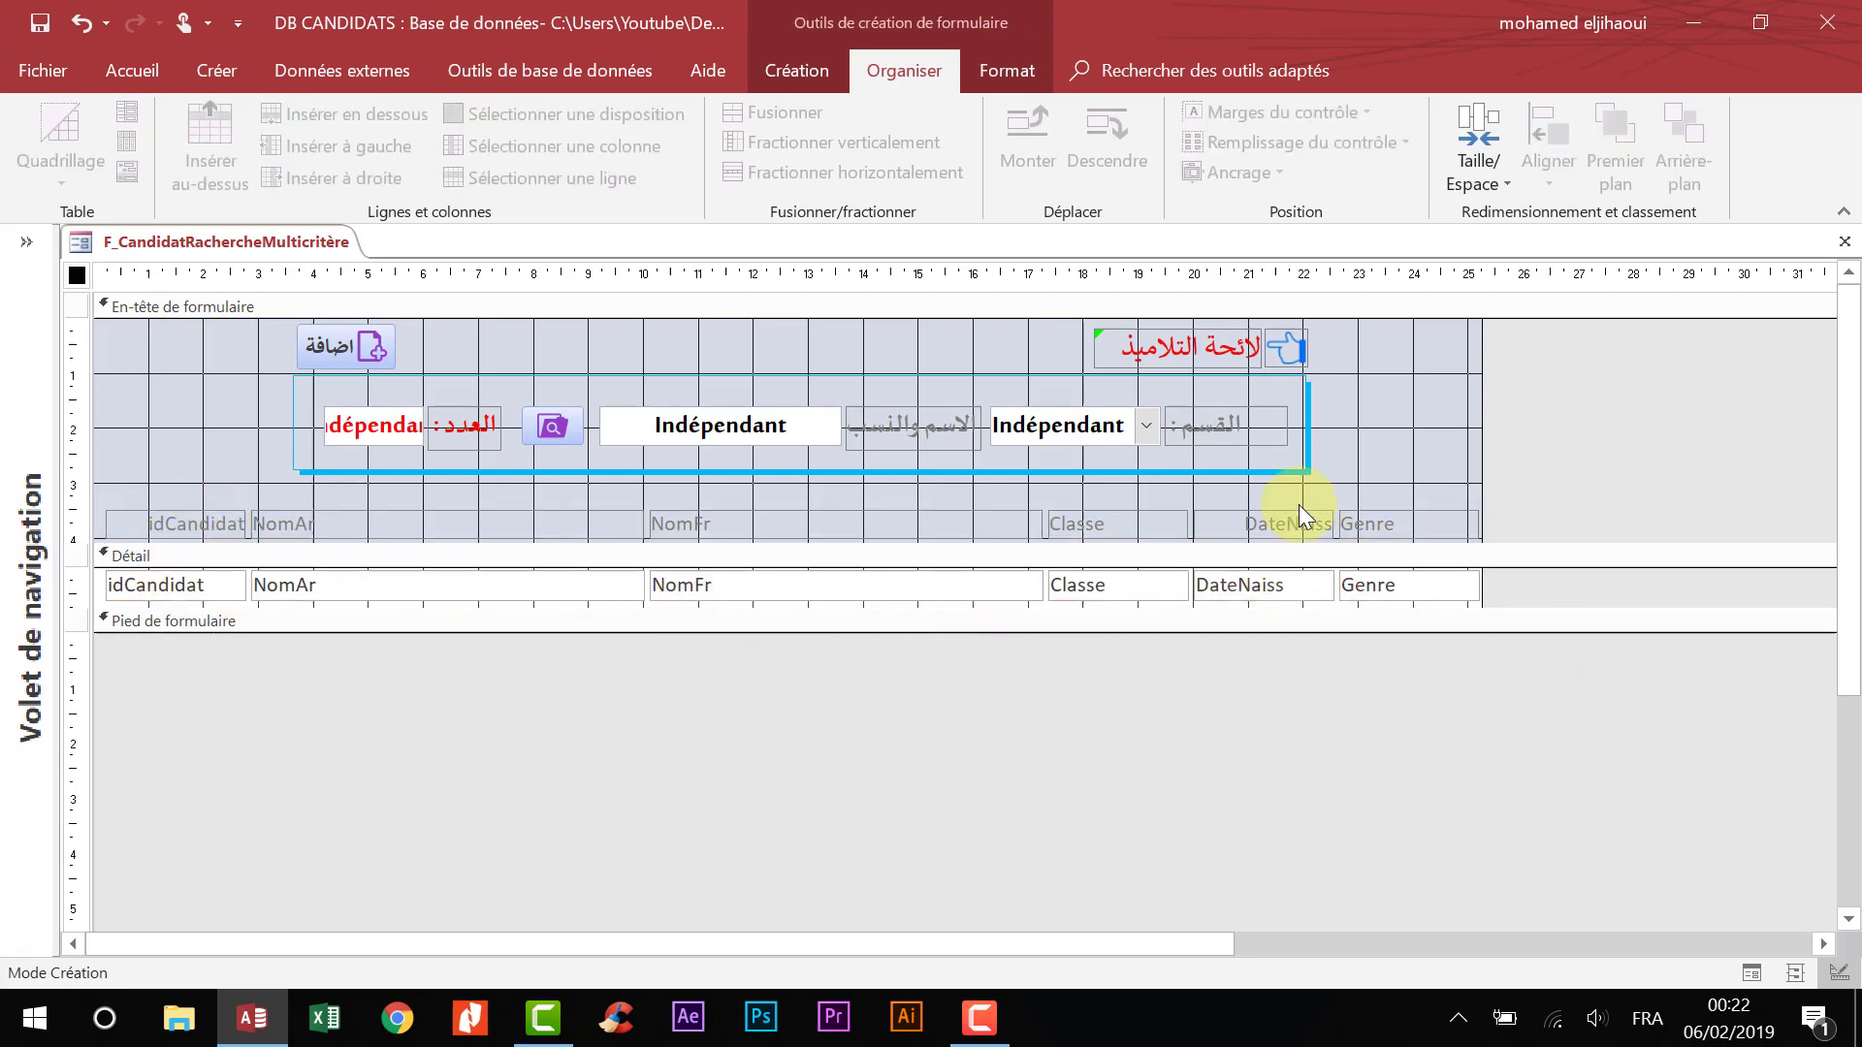
# - Move the idCandidat column to the layout's right end and the NomAr column immediately to its left
pyautogui.click(166, 524)
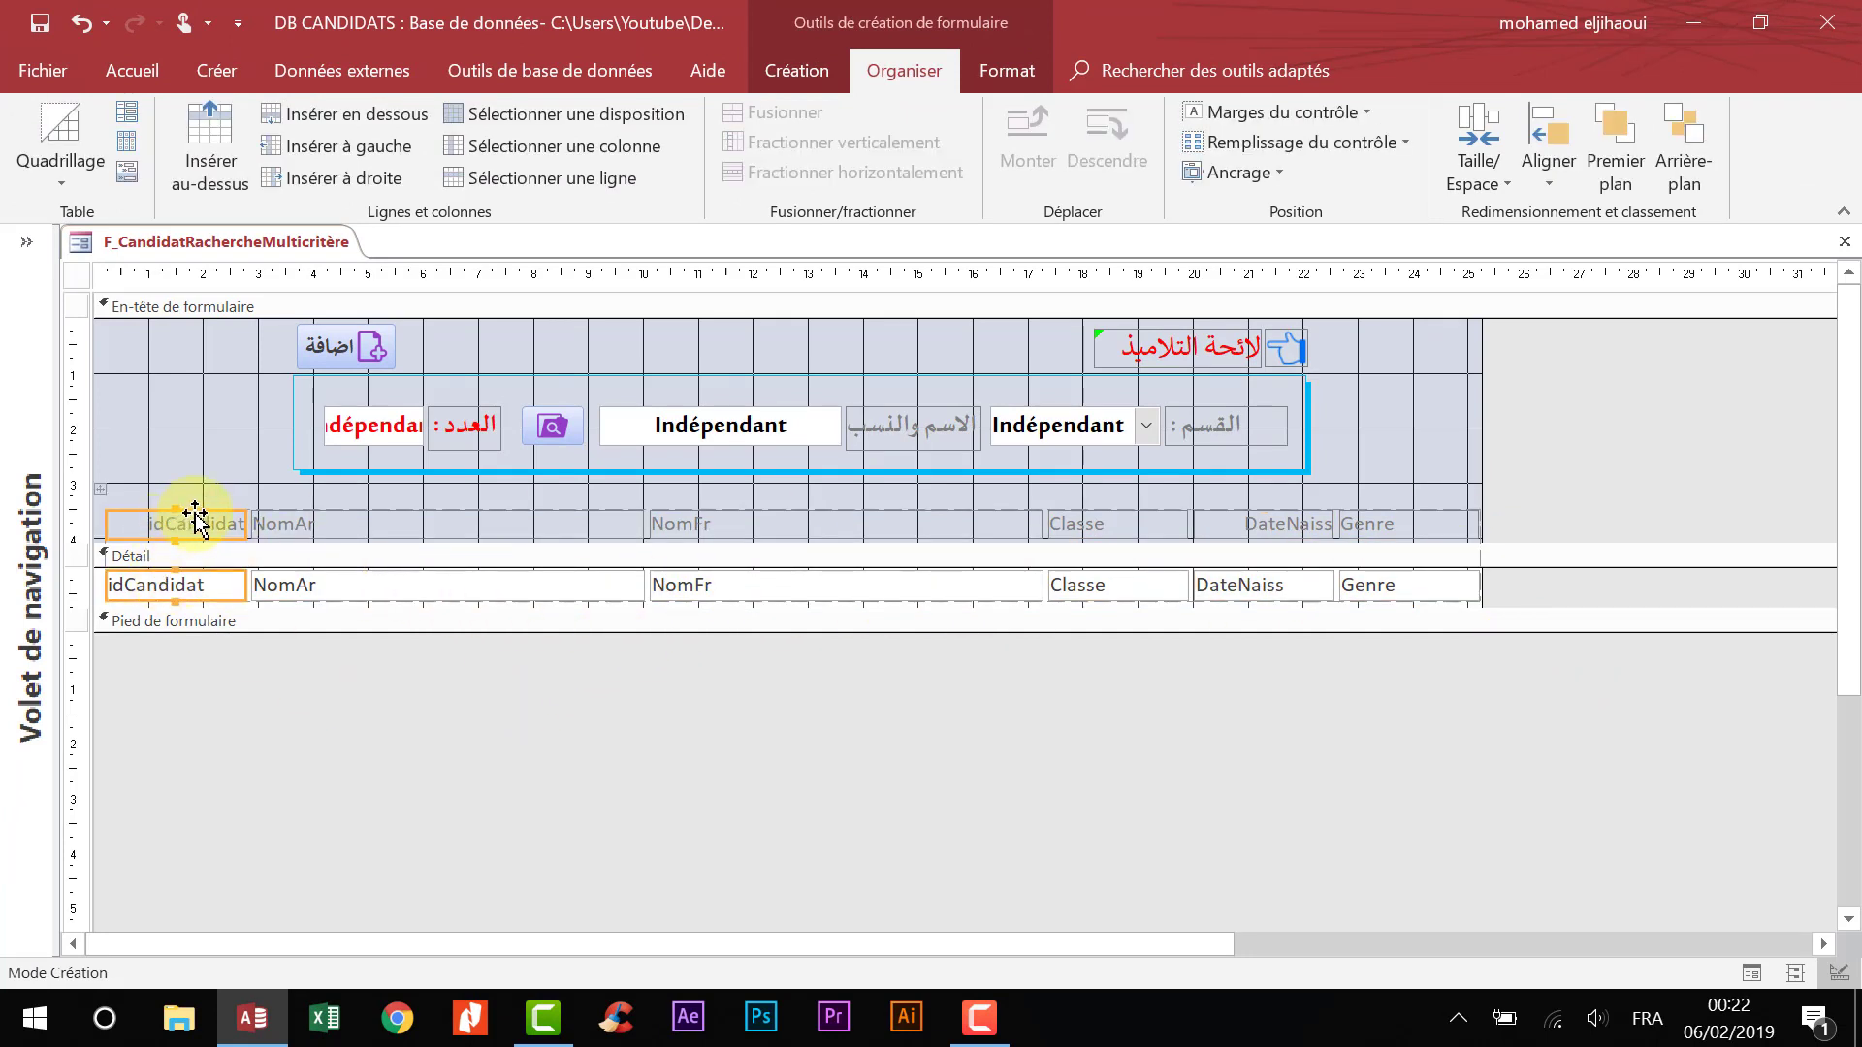
pyautogui.moveTo(199, 501); pyautogui.dragTo(1459, 527)
pyautogui.click(364, 525)
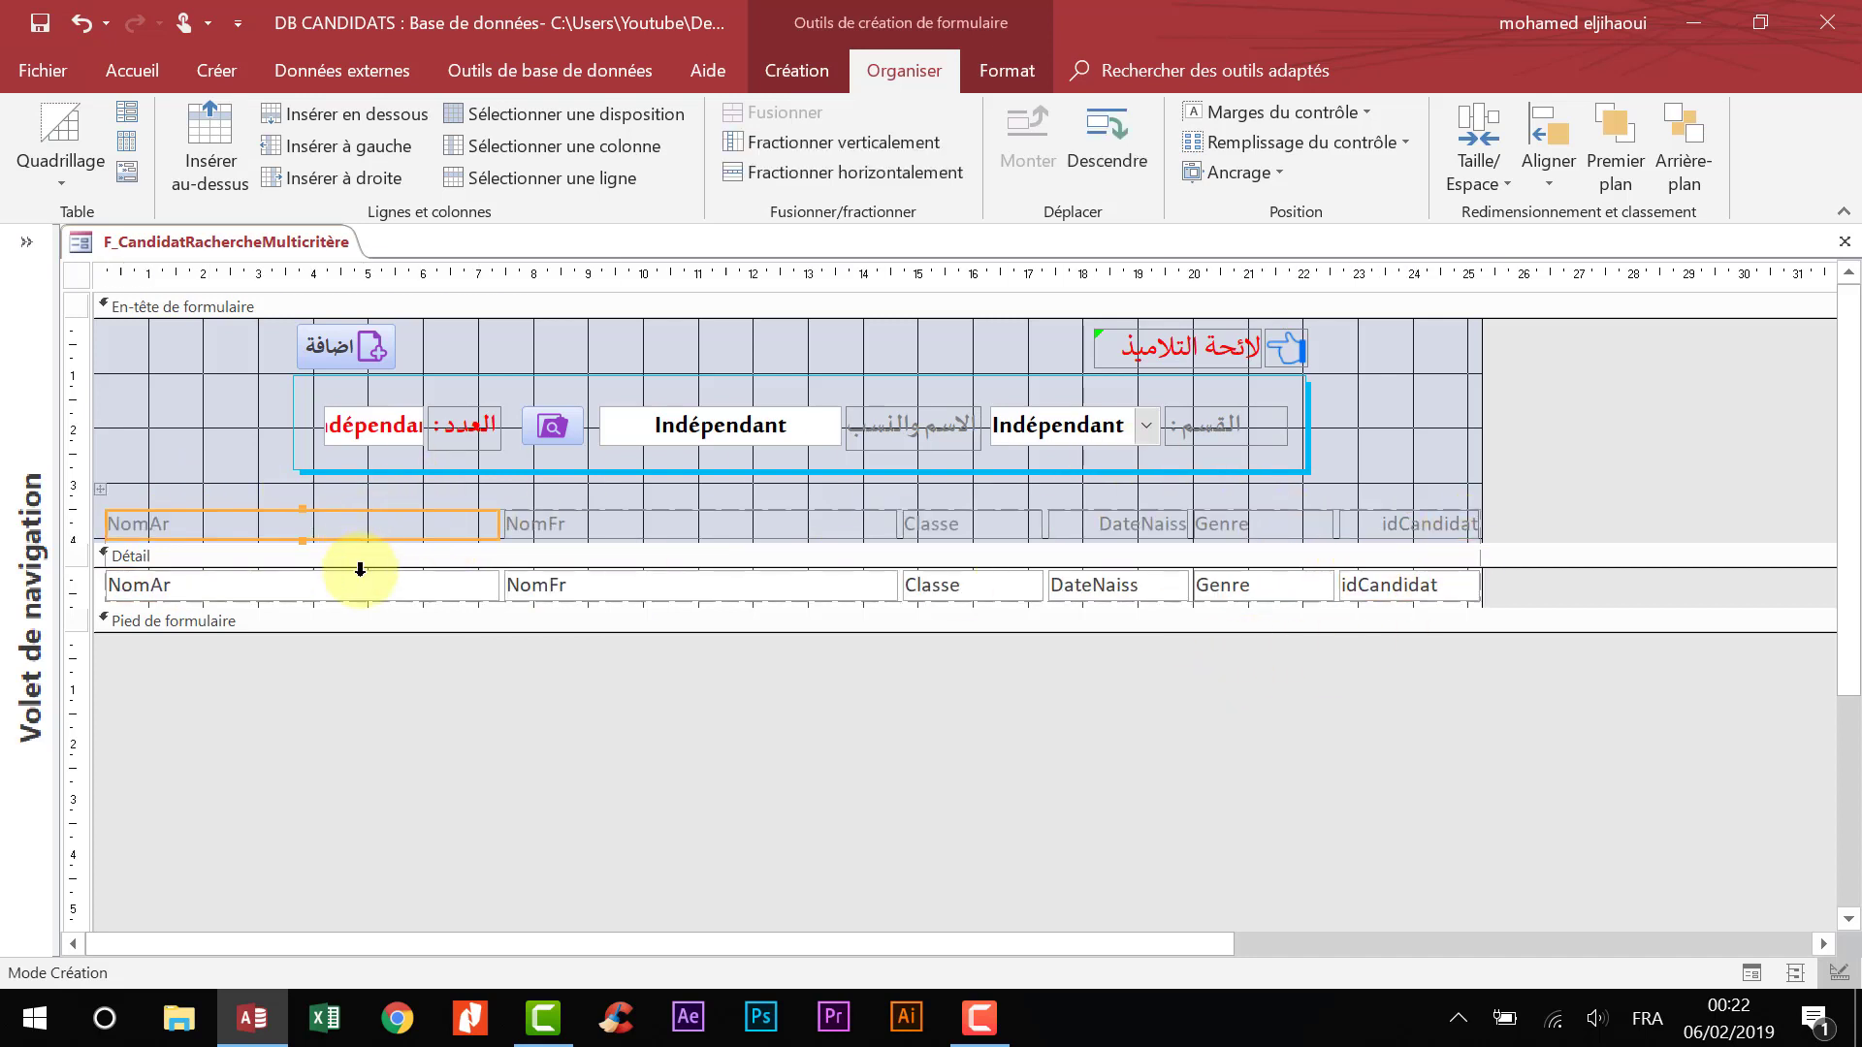
pyautogui.moveTo(366, 514); pyautogui.dragTo(1313, 515)
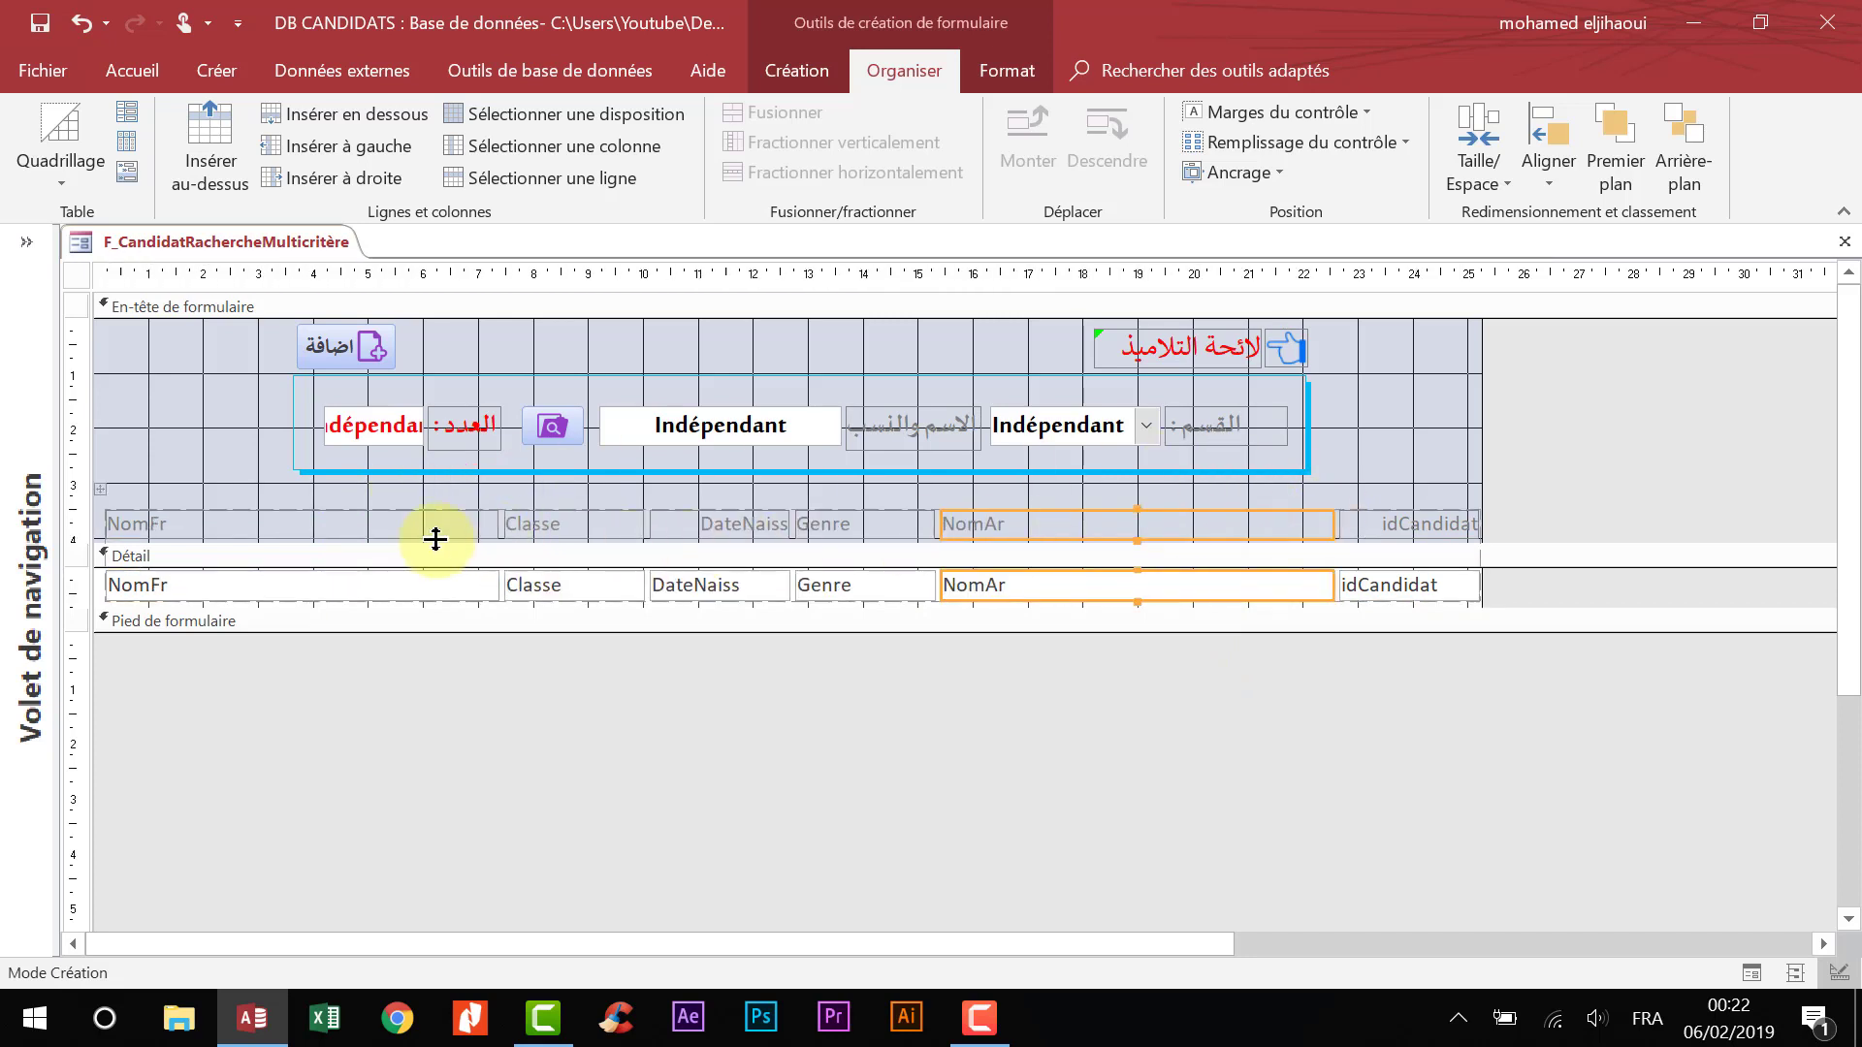
# - Move the NomFr column immediately left of NomAr, and the Classe column immediately left of NomFr
pyautogui.click(252, 523)
pyautogui.keyDown('shift'); pyautogui.click(258, 583); pyautogui.keyUp('shift')
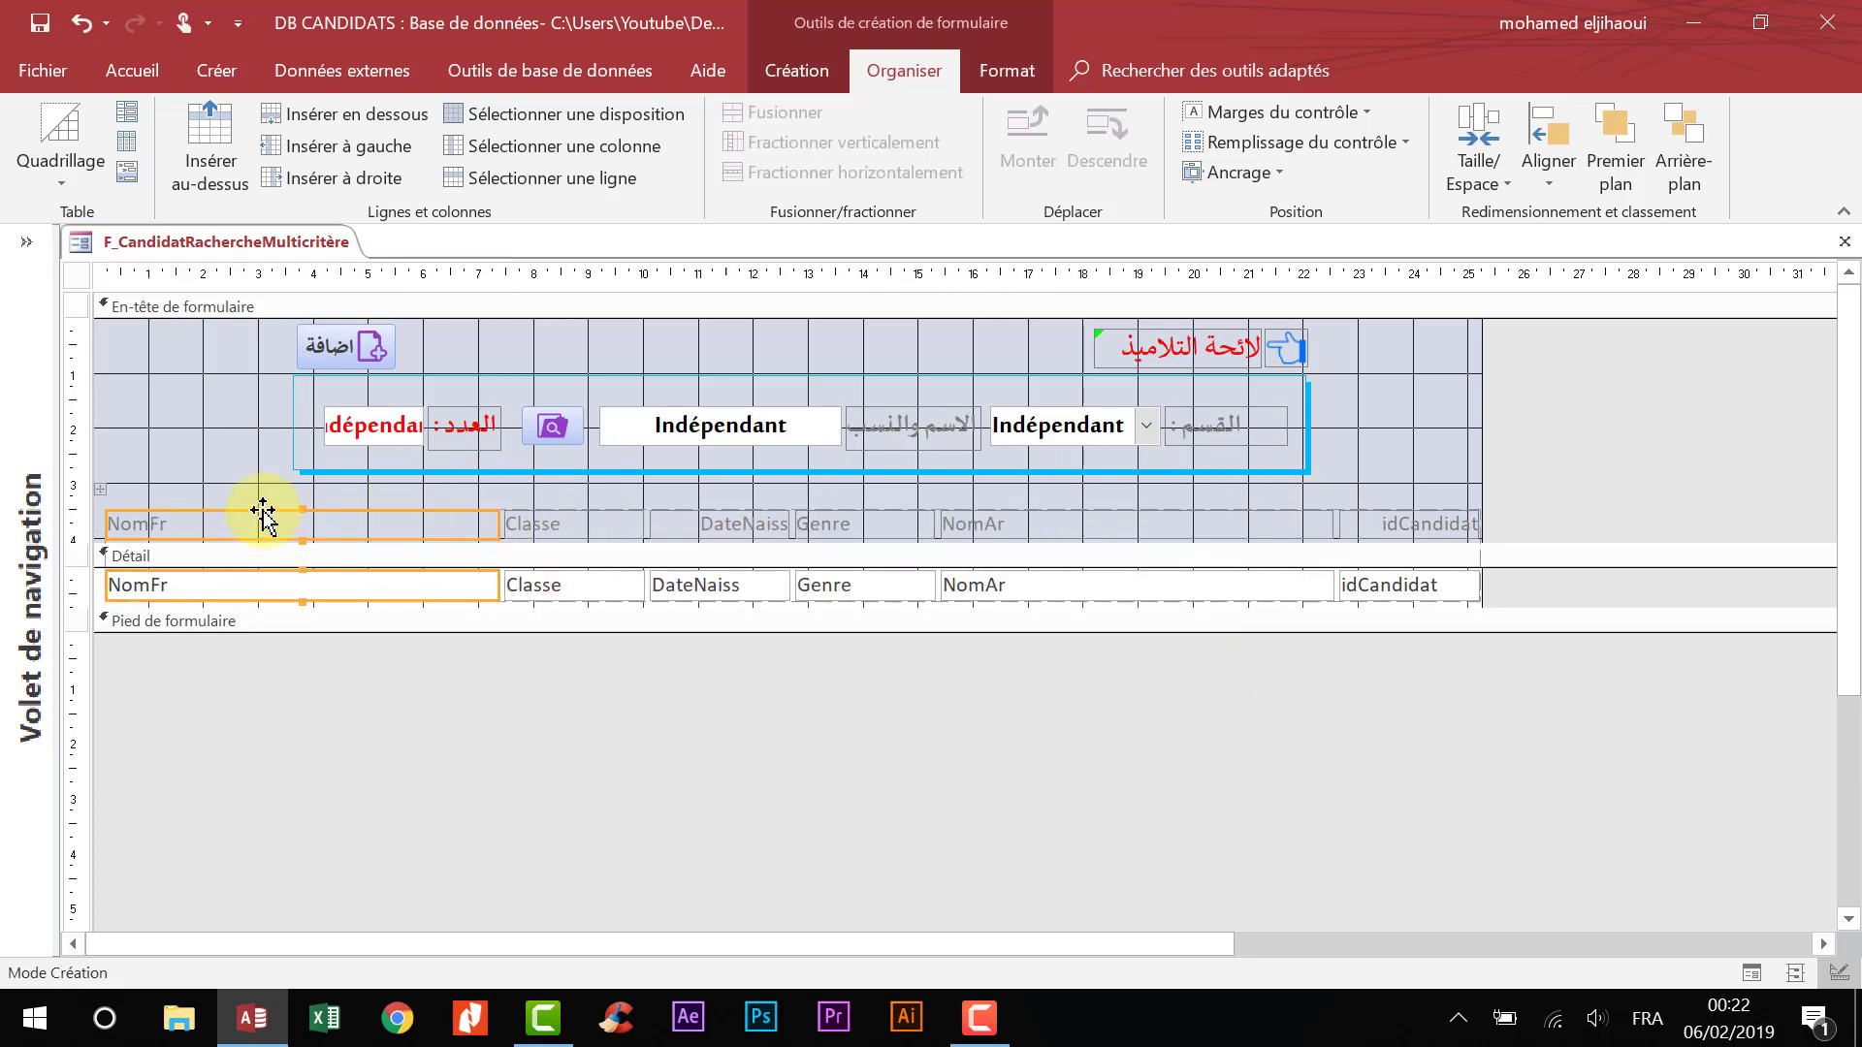
pyautogui.moveTo(263, 514); pyautogui.dragTo(951, 520)
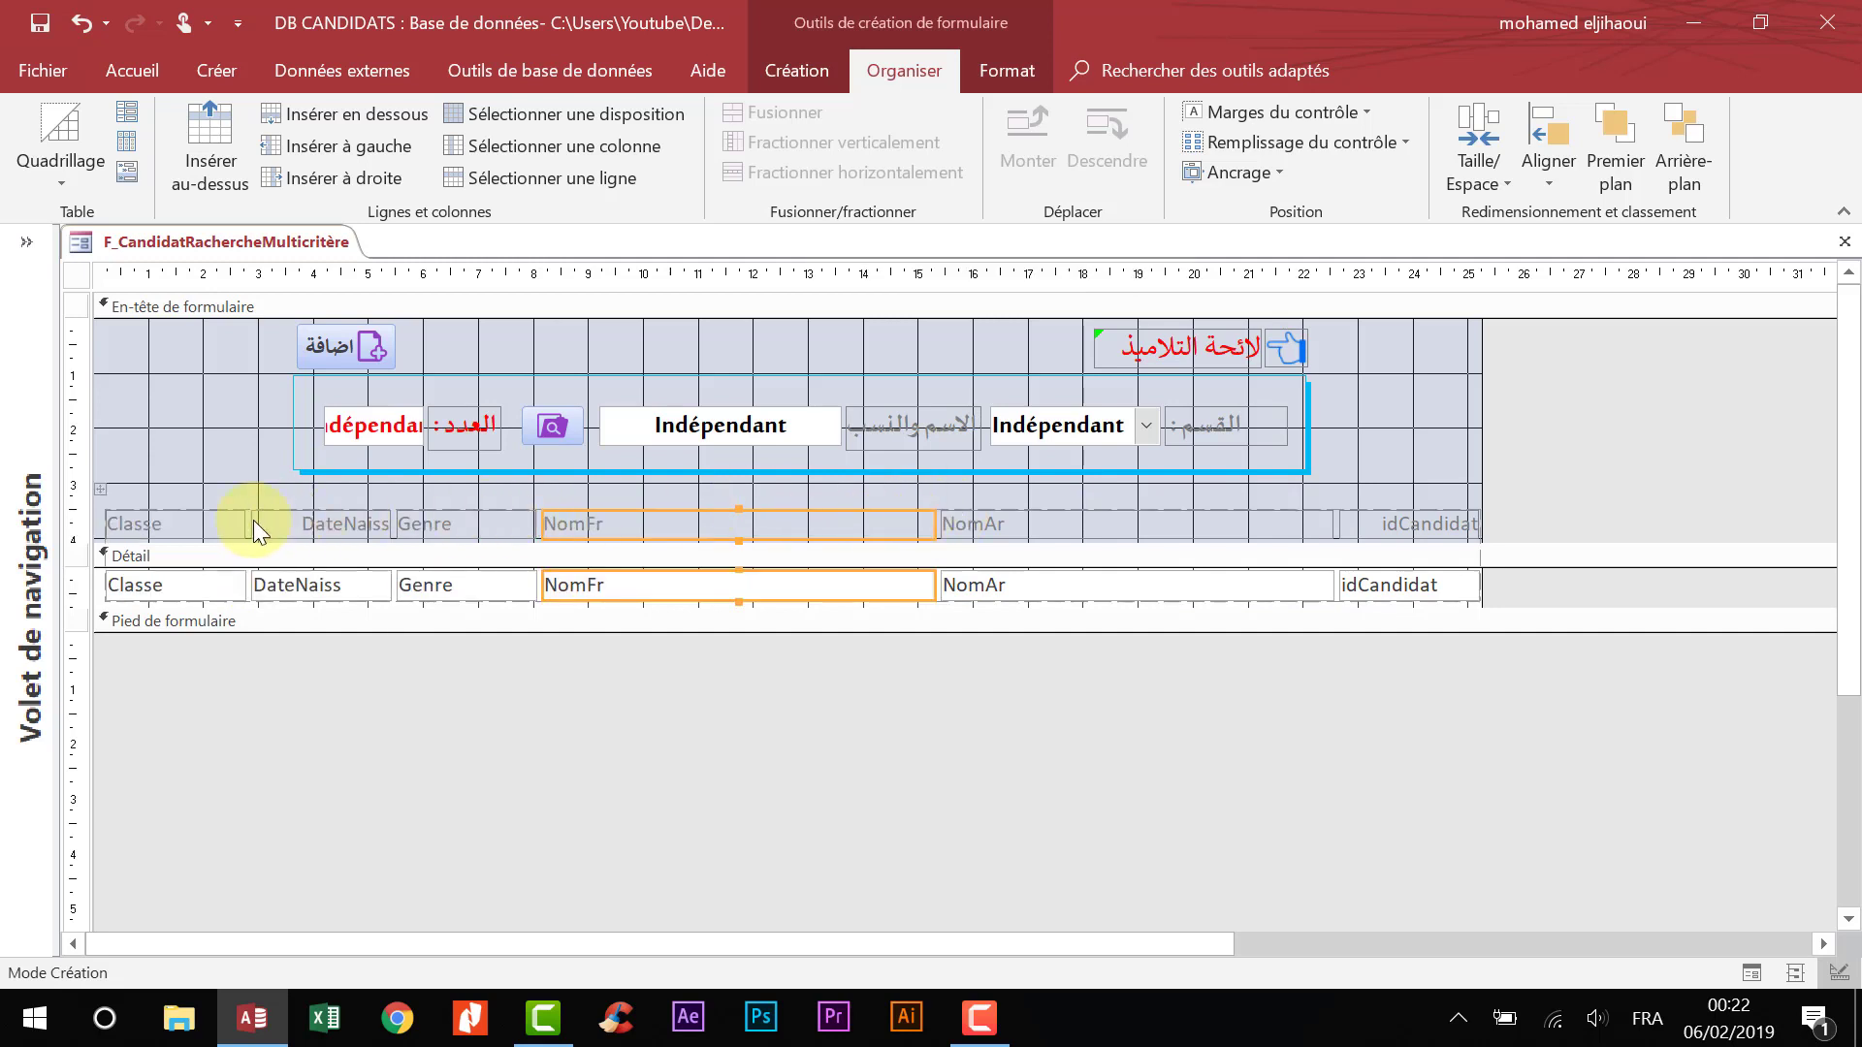
pyautogui.click(178, 522)
pyautogui.keyDown('shift'); pyautogui.click(195, 584); pyautogui.keyUp('shift')
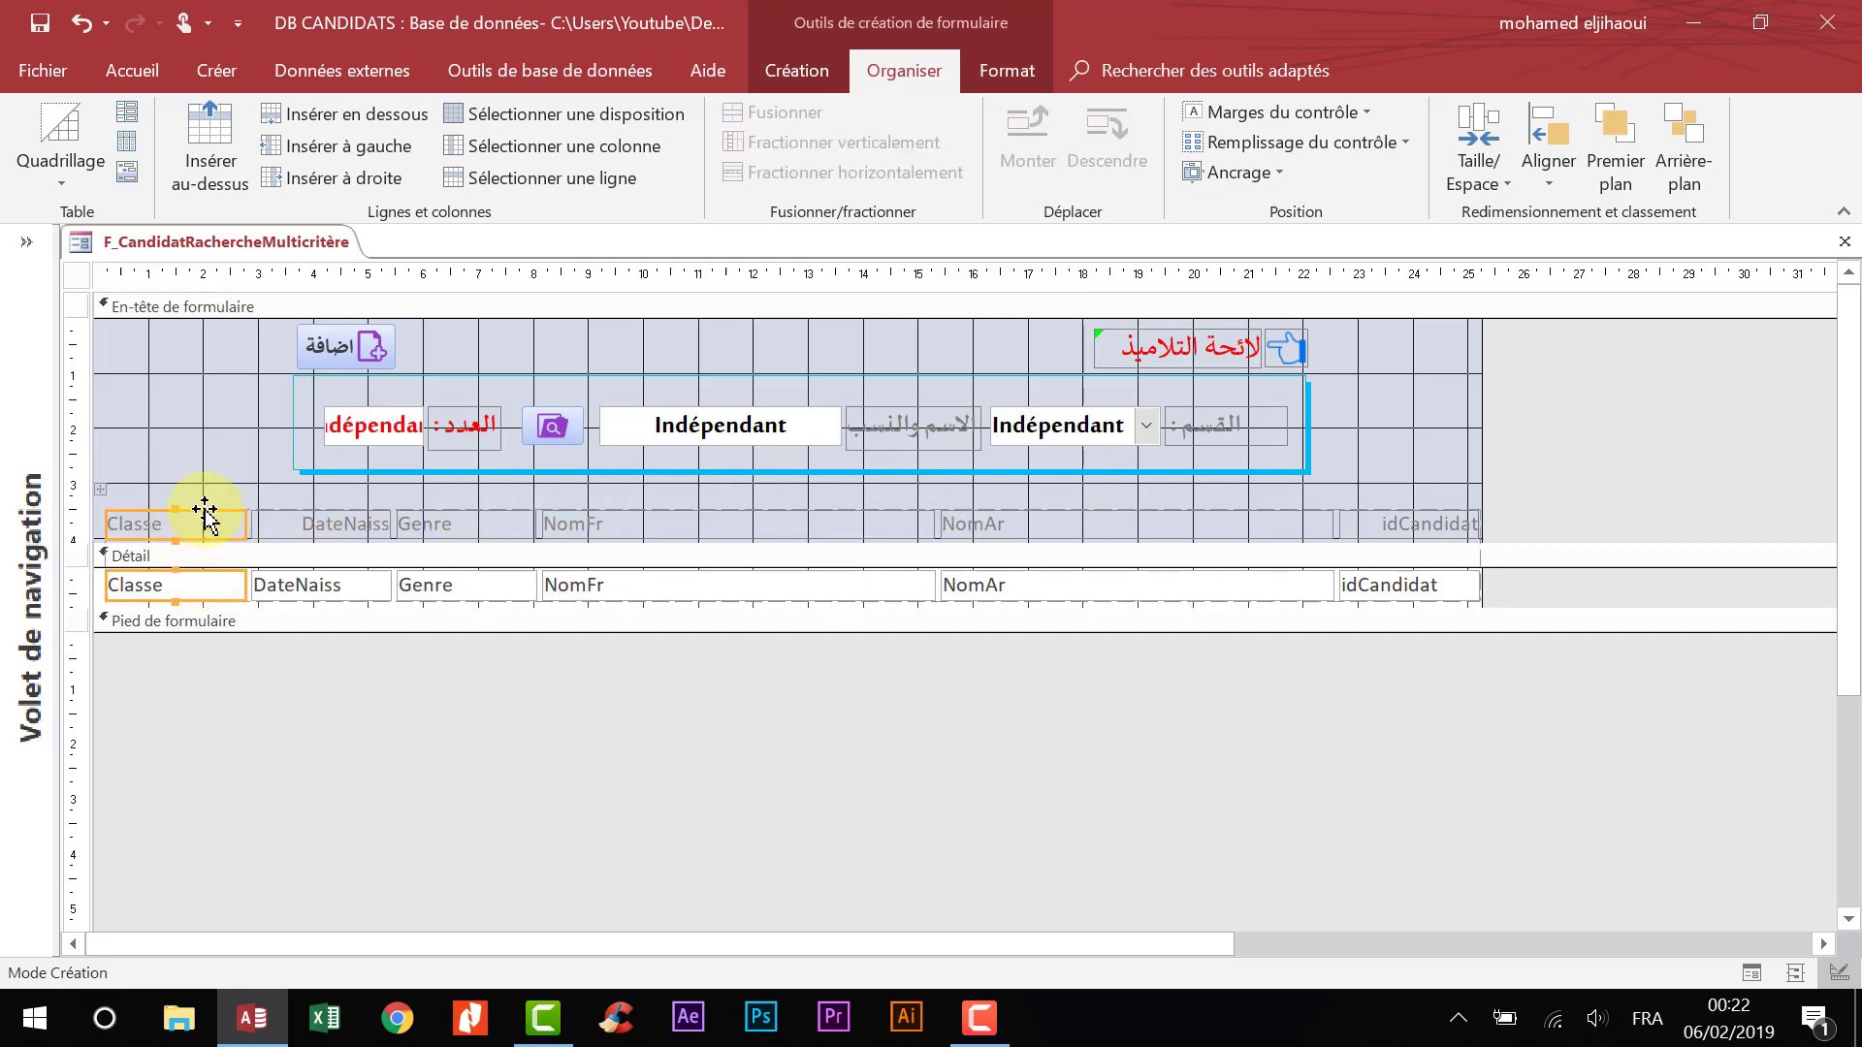
pyautogui.moveTo(204, 514); pyautogui.dragTo(537, 520)
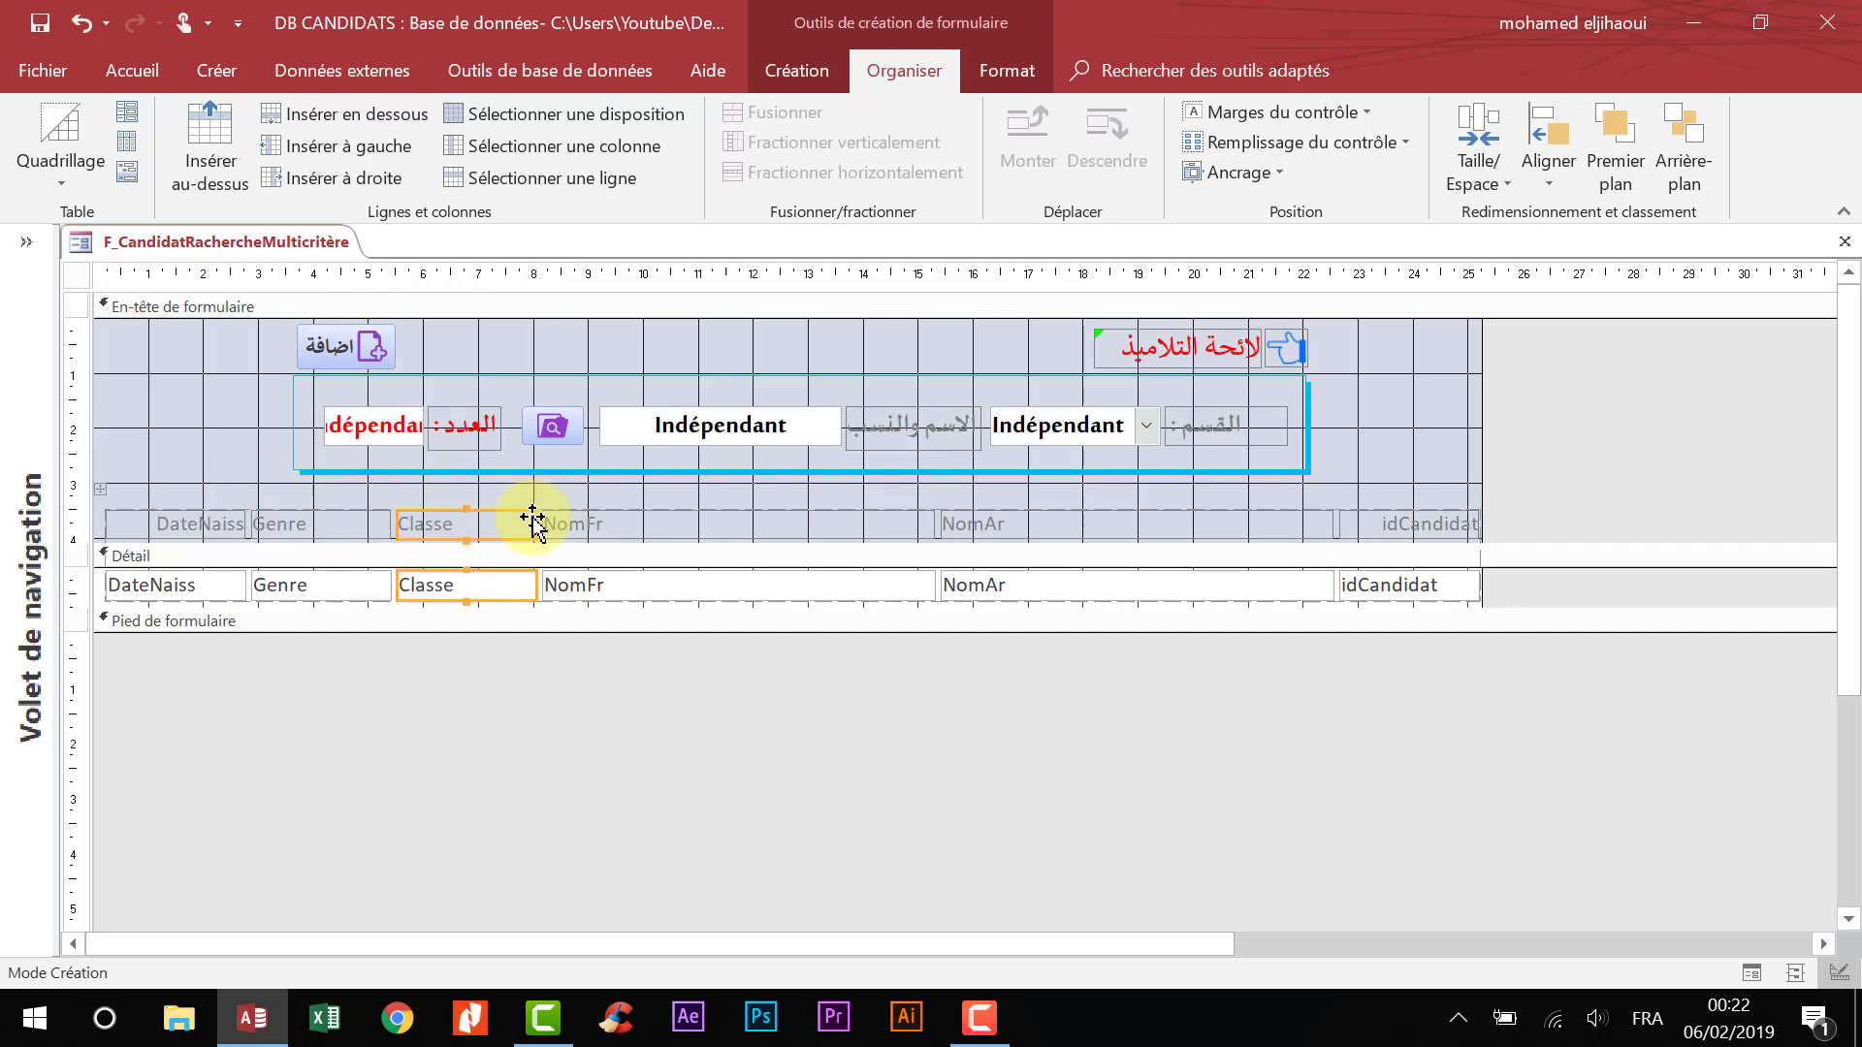
# - Move the DateNaiss column, label and text box together, between the Classe and NomFr columns
pyautogui.click(182, 516)
pyautogui.keyDown('shift'); pyautogui.click(191, 584); pyautogui.keyUp('shift')
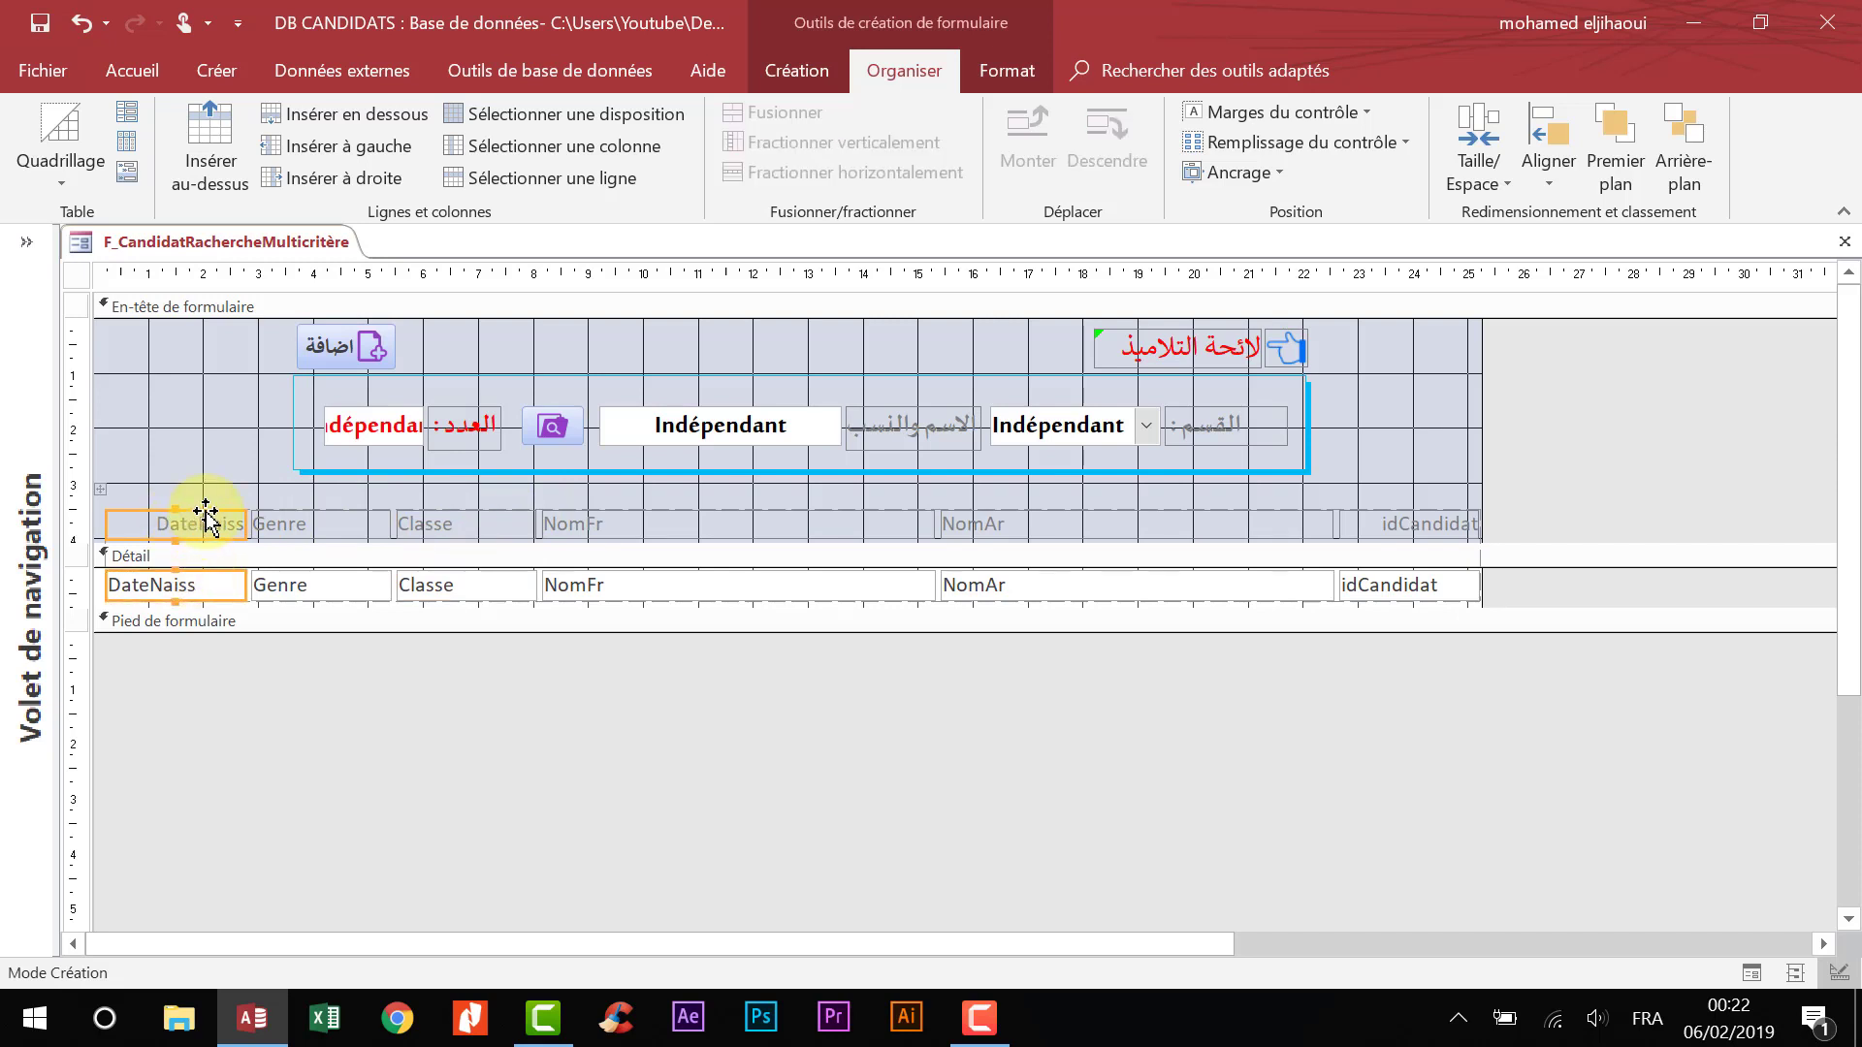
pyautogui.moveTo(206, 512); pyautogui.dragTo(535, 515)
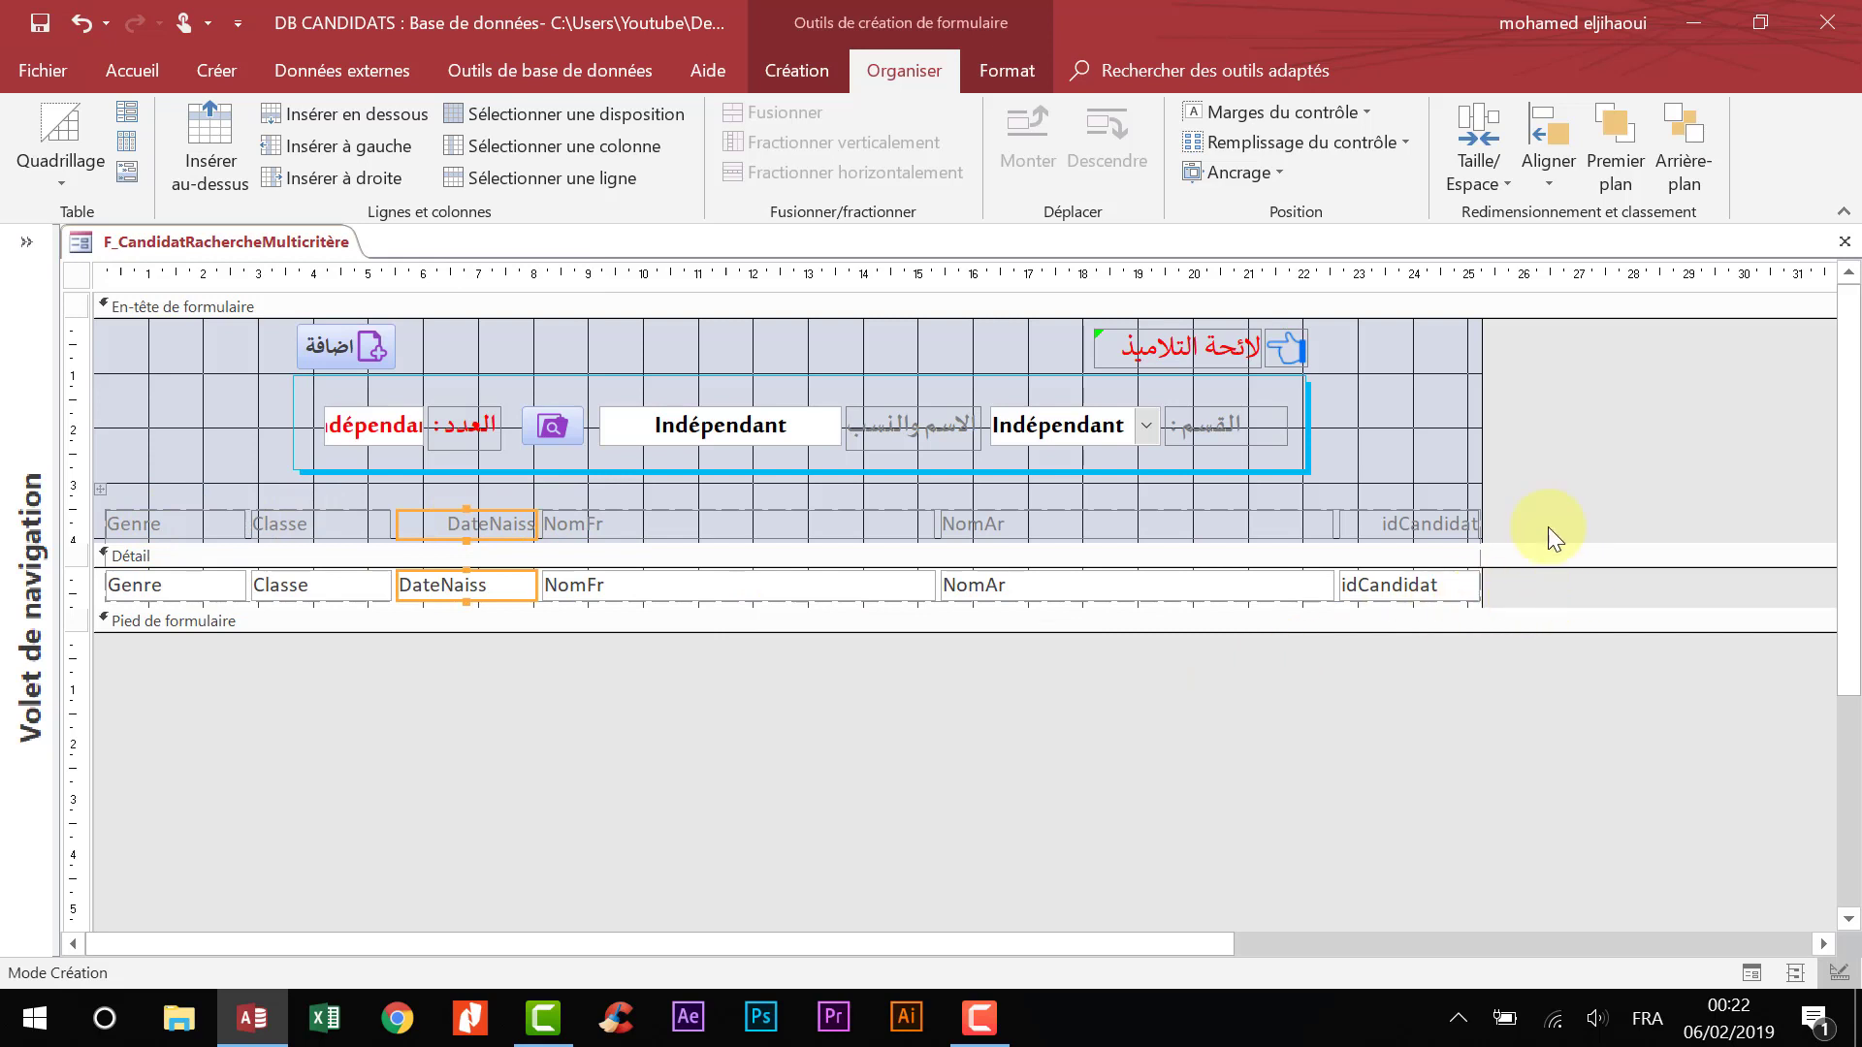
# - Centre the text in all six column labels and their Détail text boxes, and display the result in Form view
pyautogui.moveTo(1548, 527); pyautogui.dragTo(62, 580)
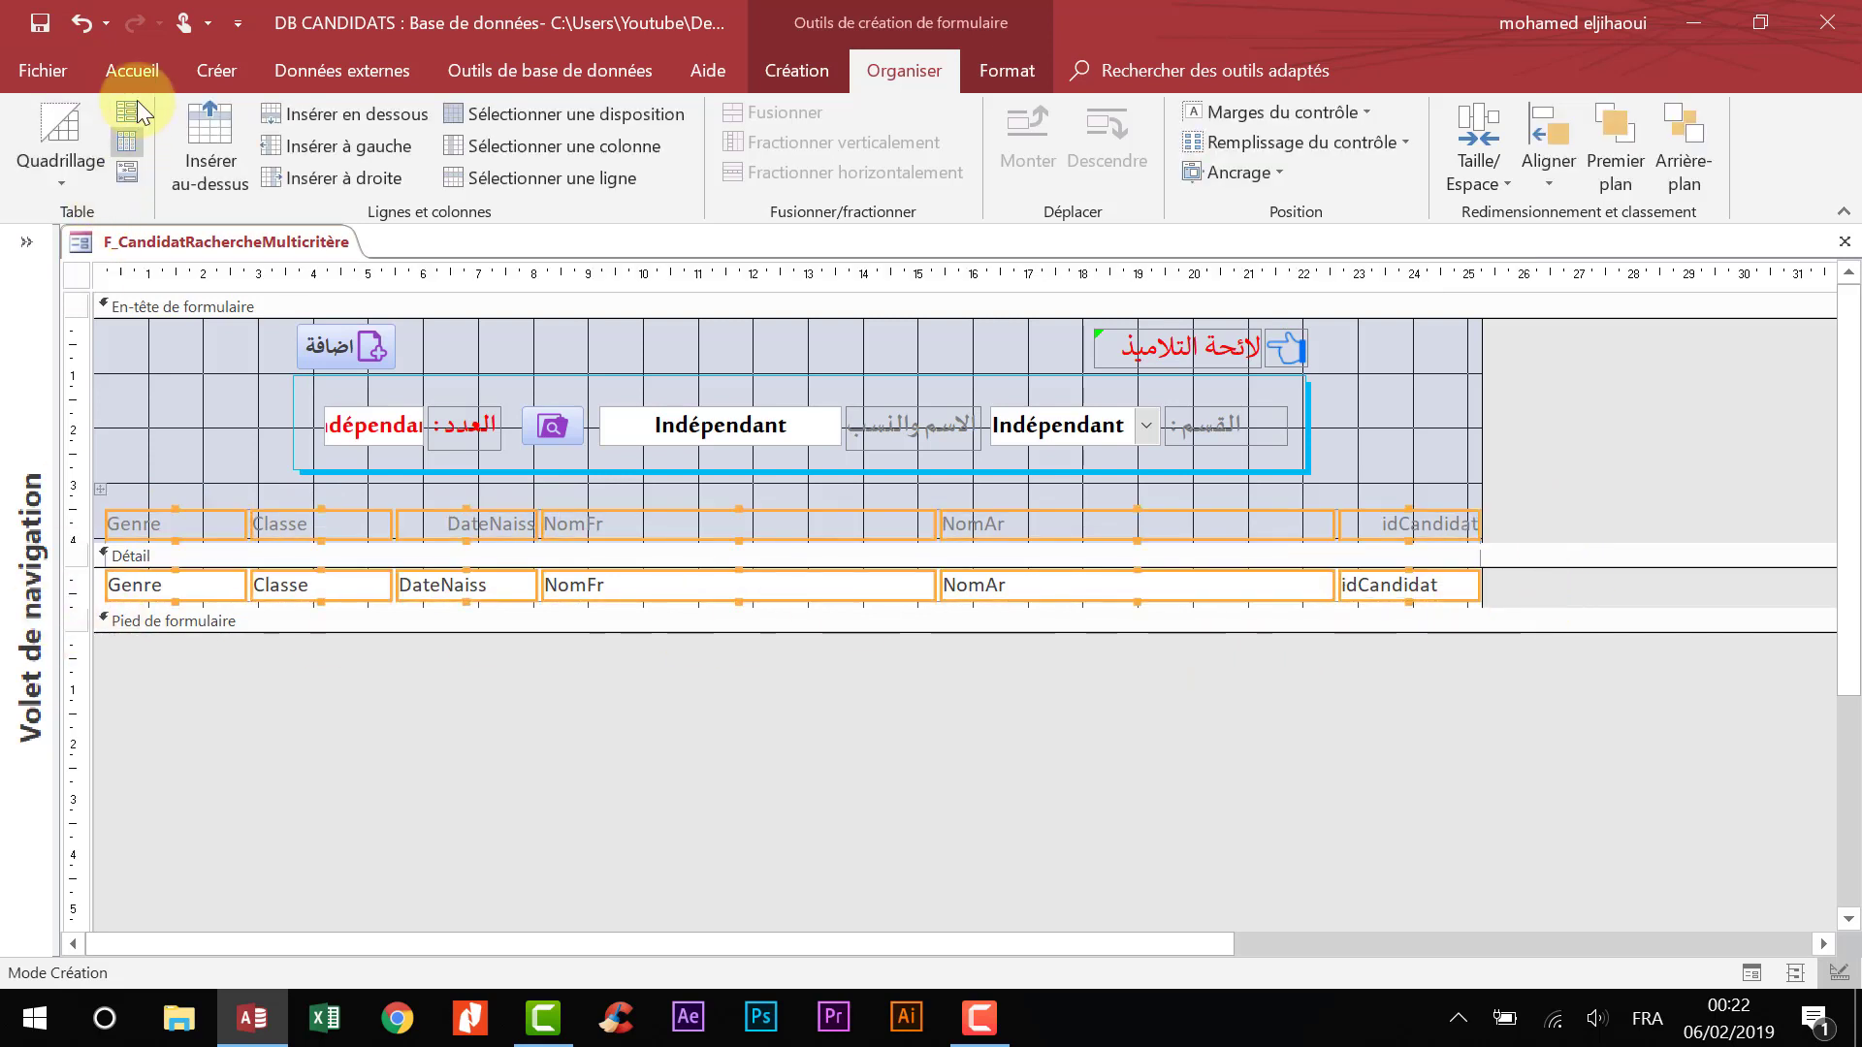
pyautogui.click(131, 70)
pyautogui.click(1612, 179)
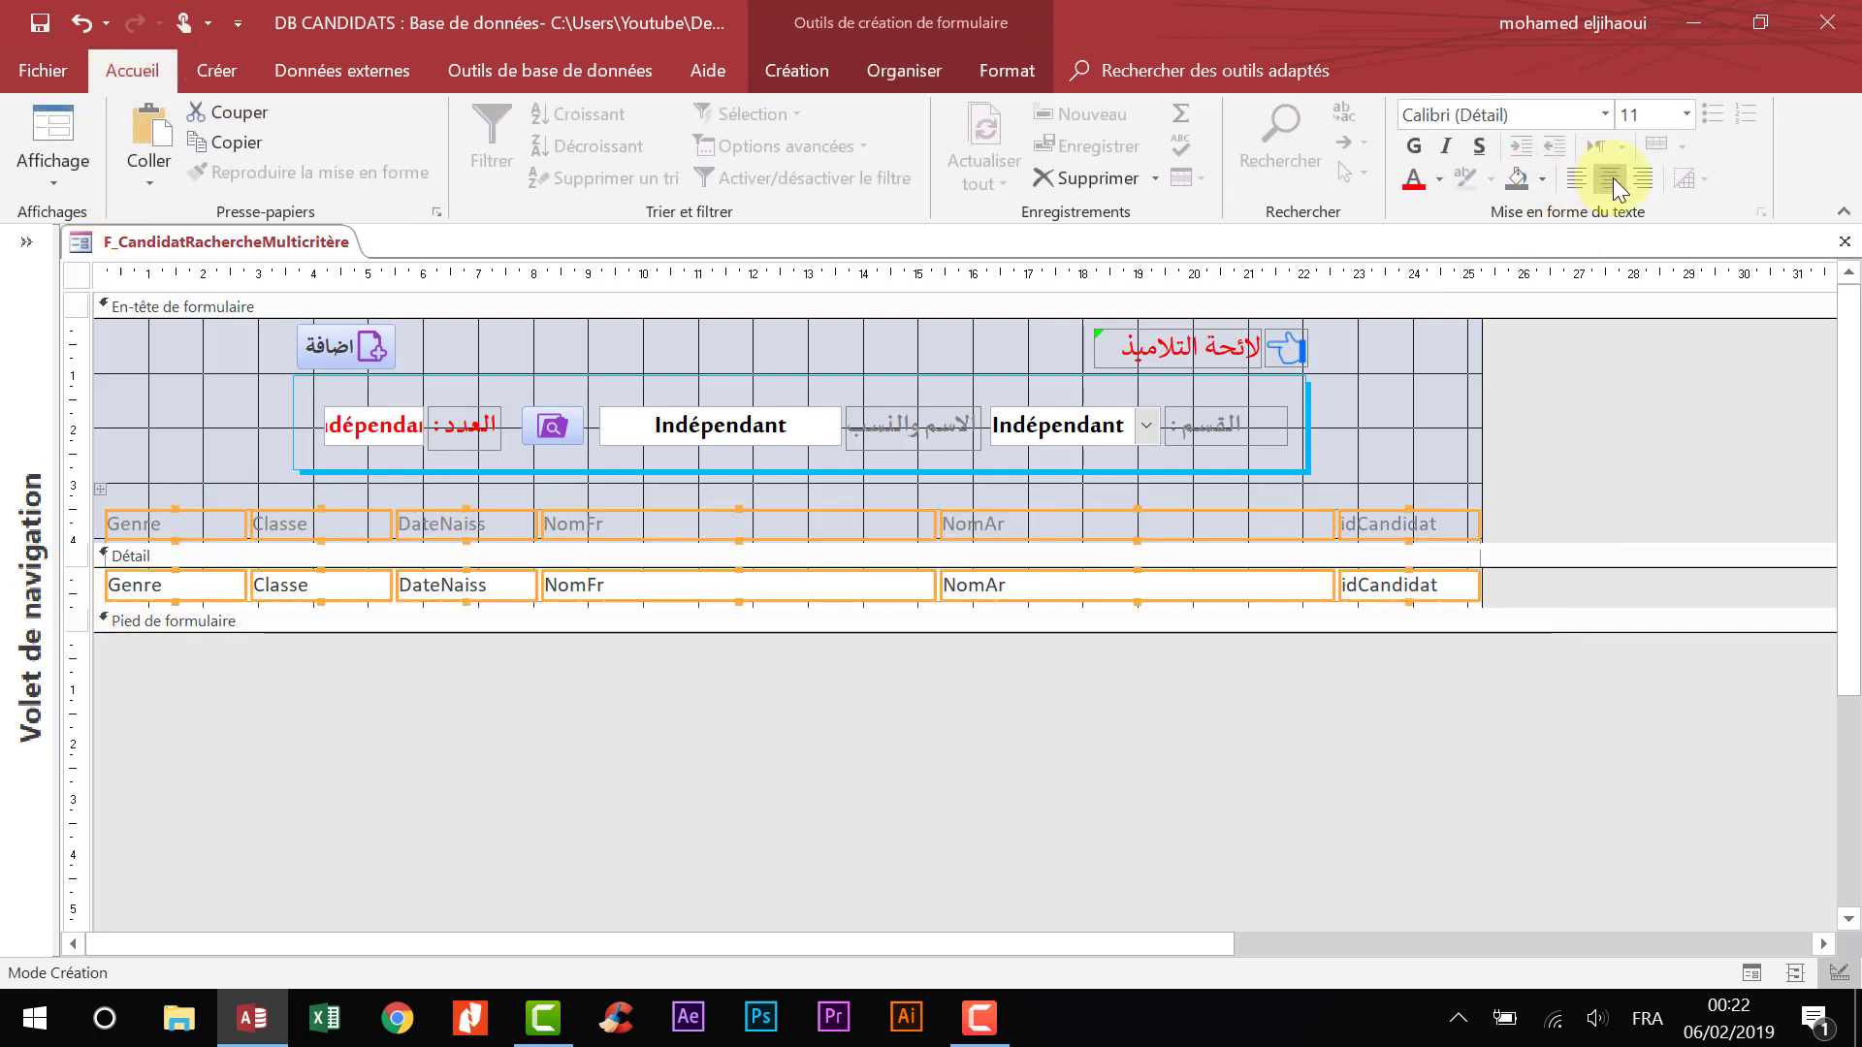
pyautogui.click(1611, 179)
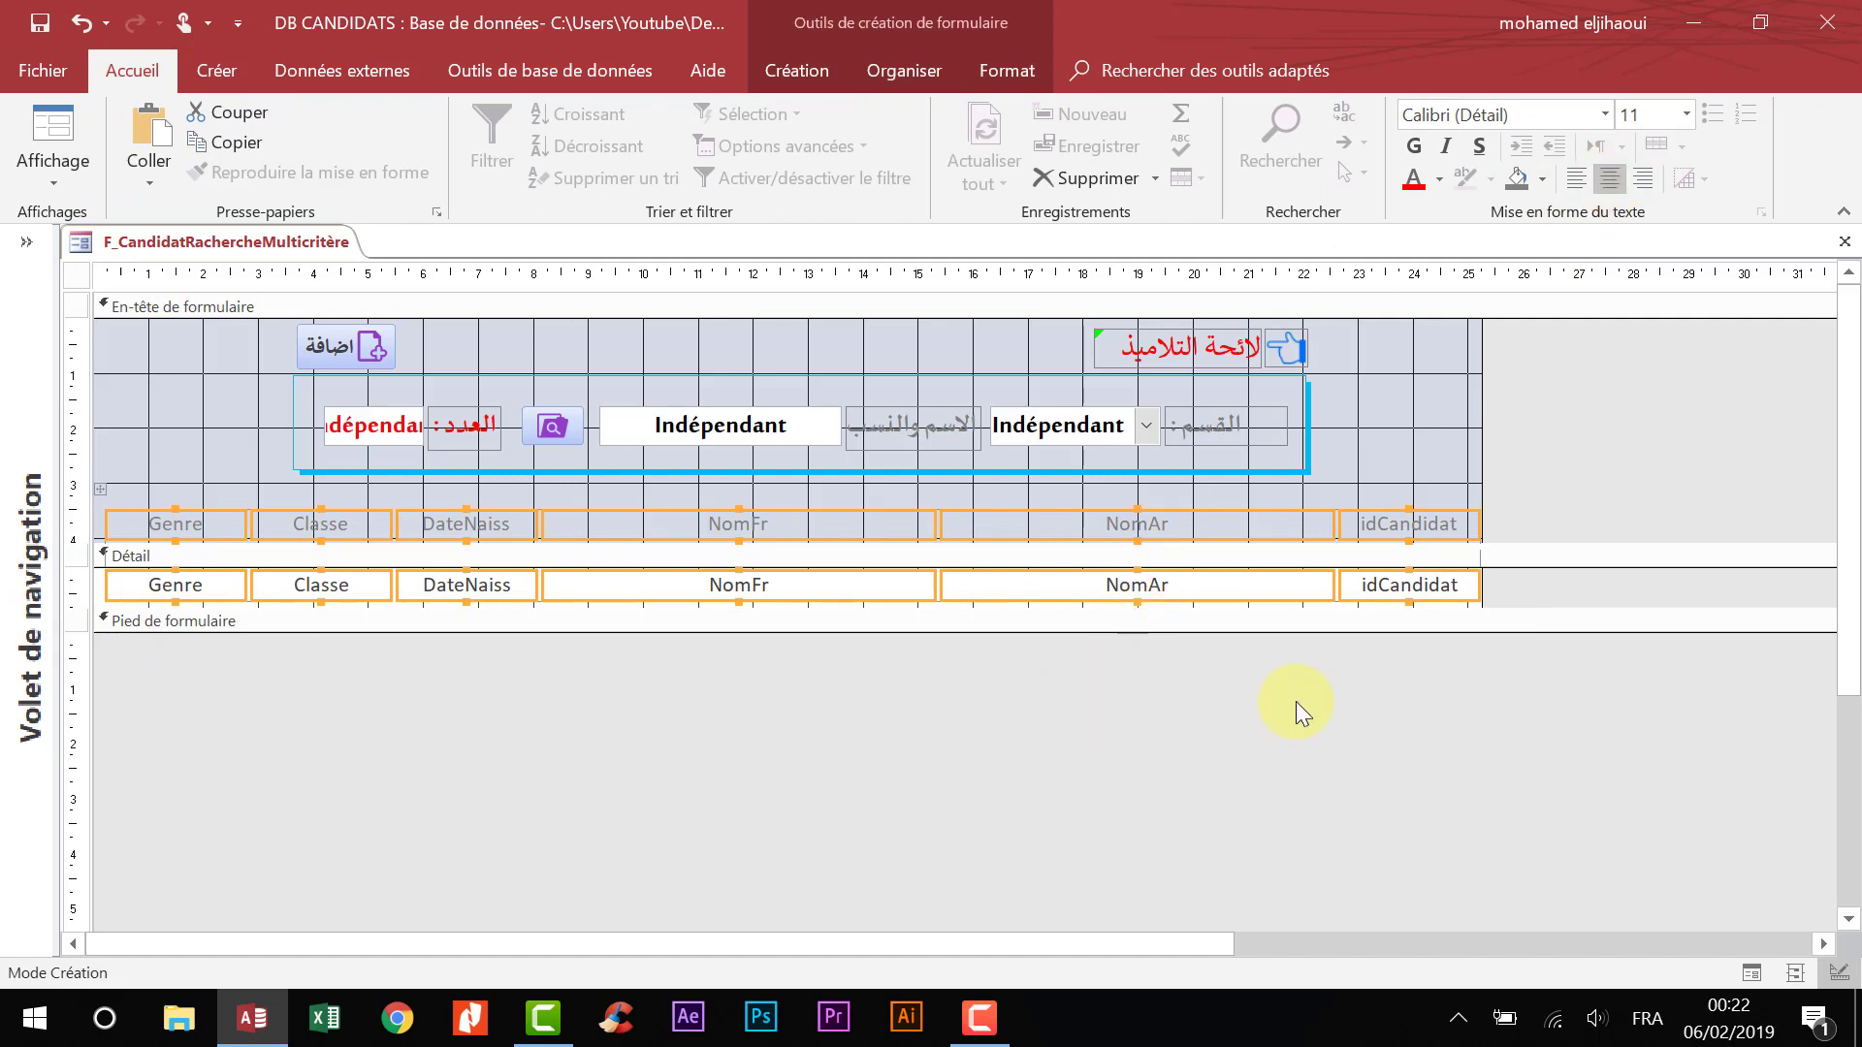
pyautogui.click(50, 120)
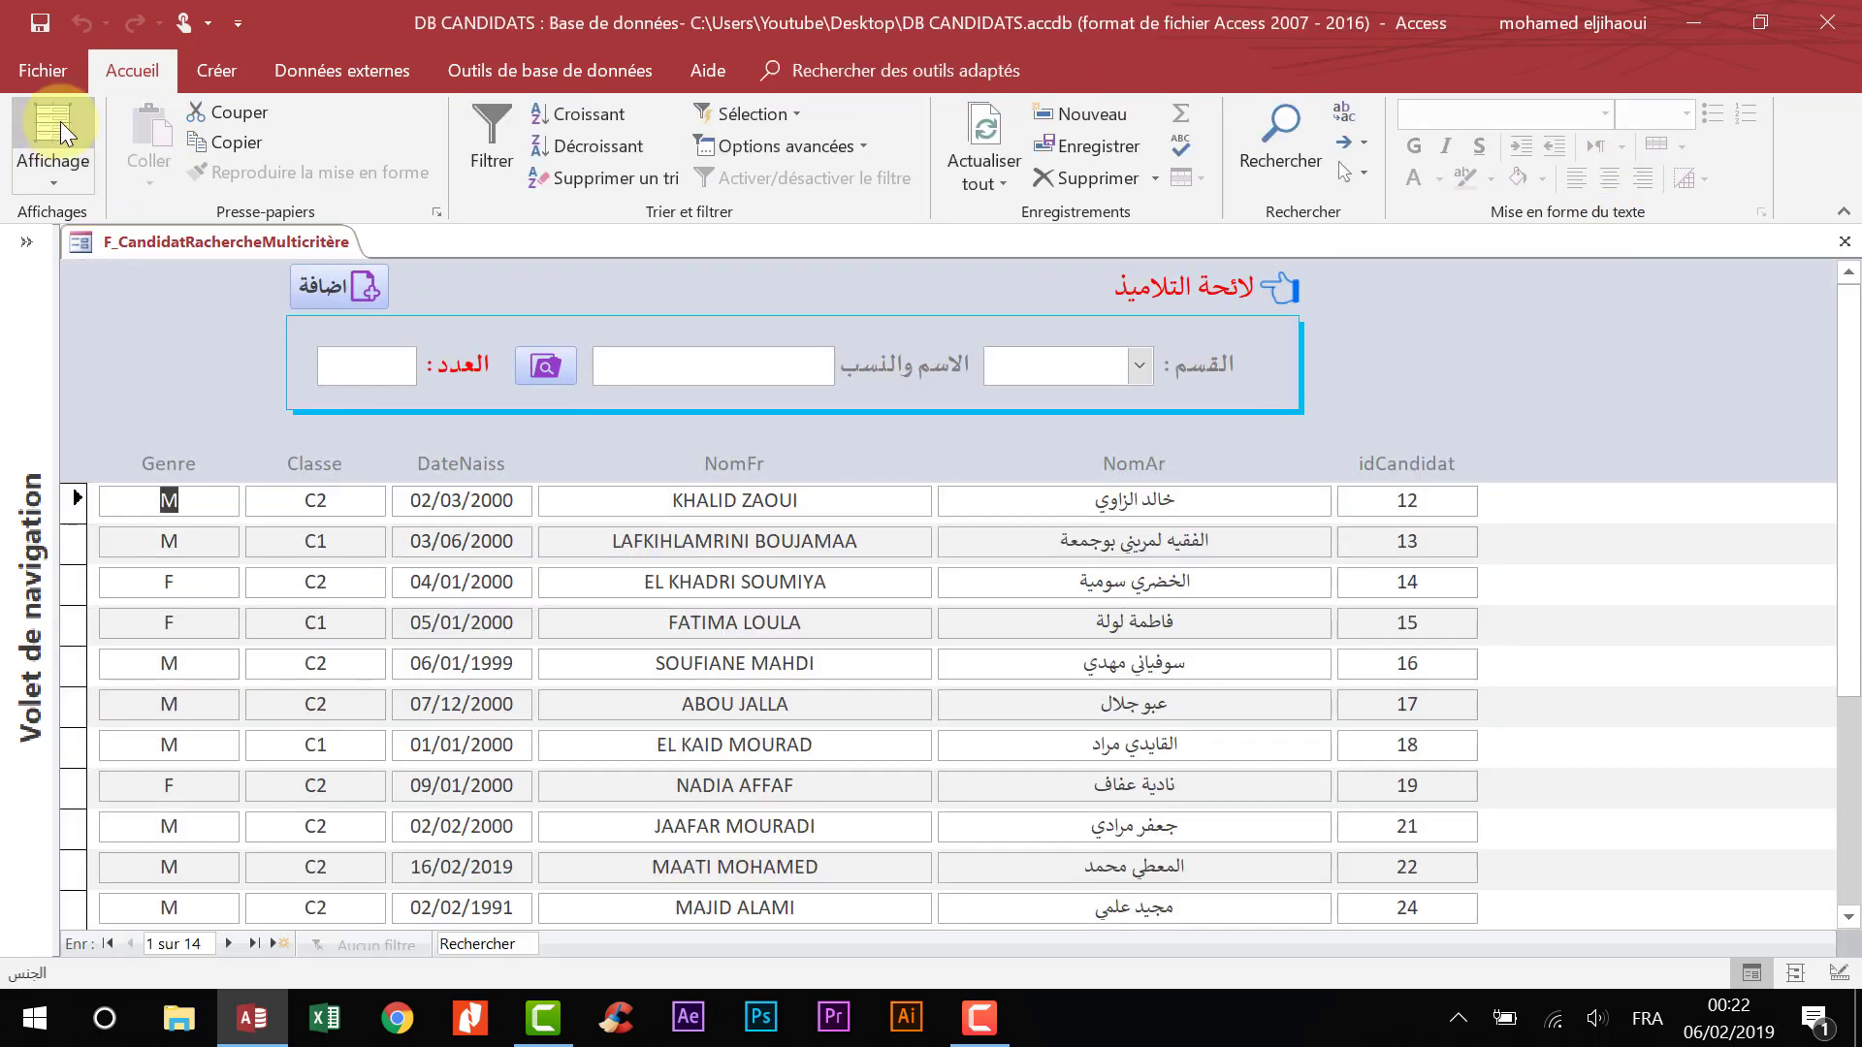
# - Return to design view and change the idCandidat column label to "رمز التلميذ"
pyautogui.rightClick(153, 329)
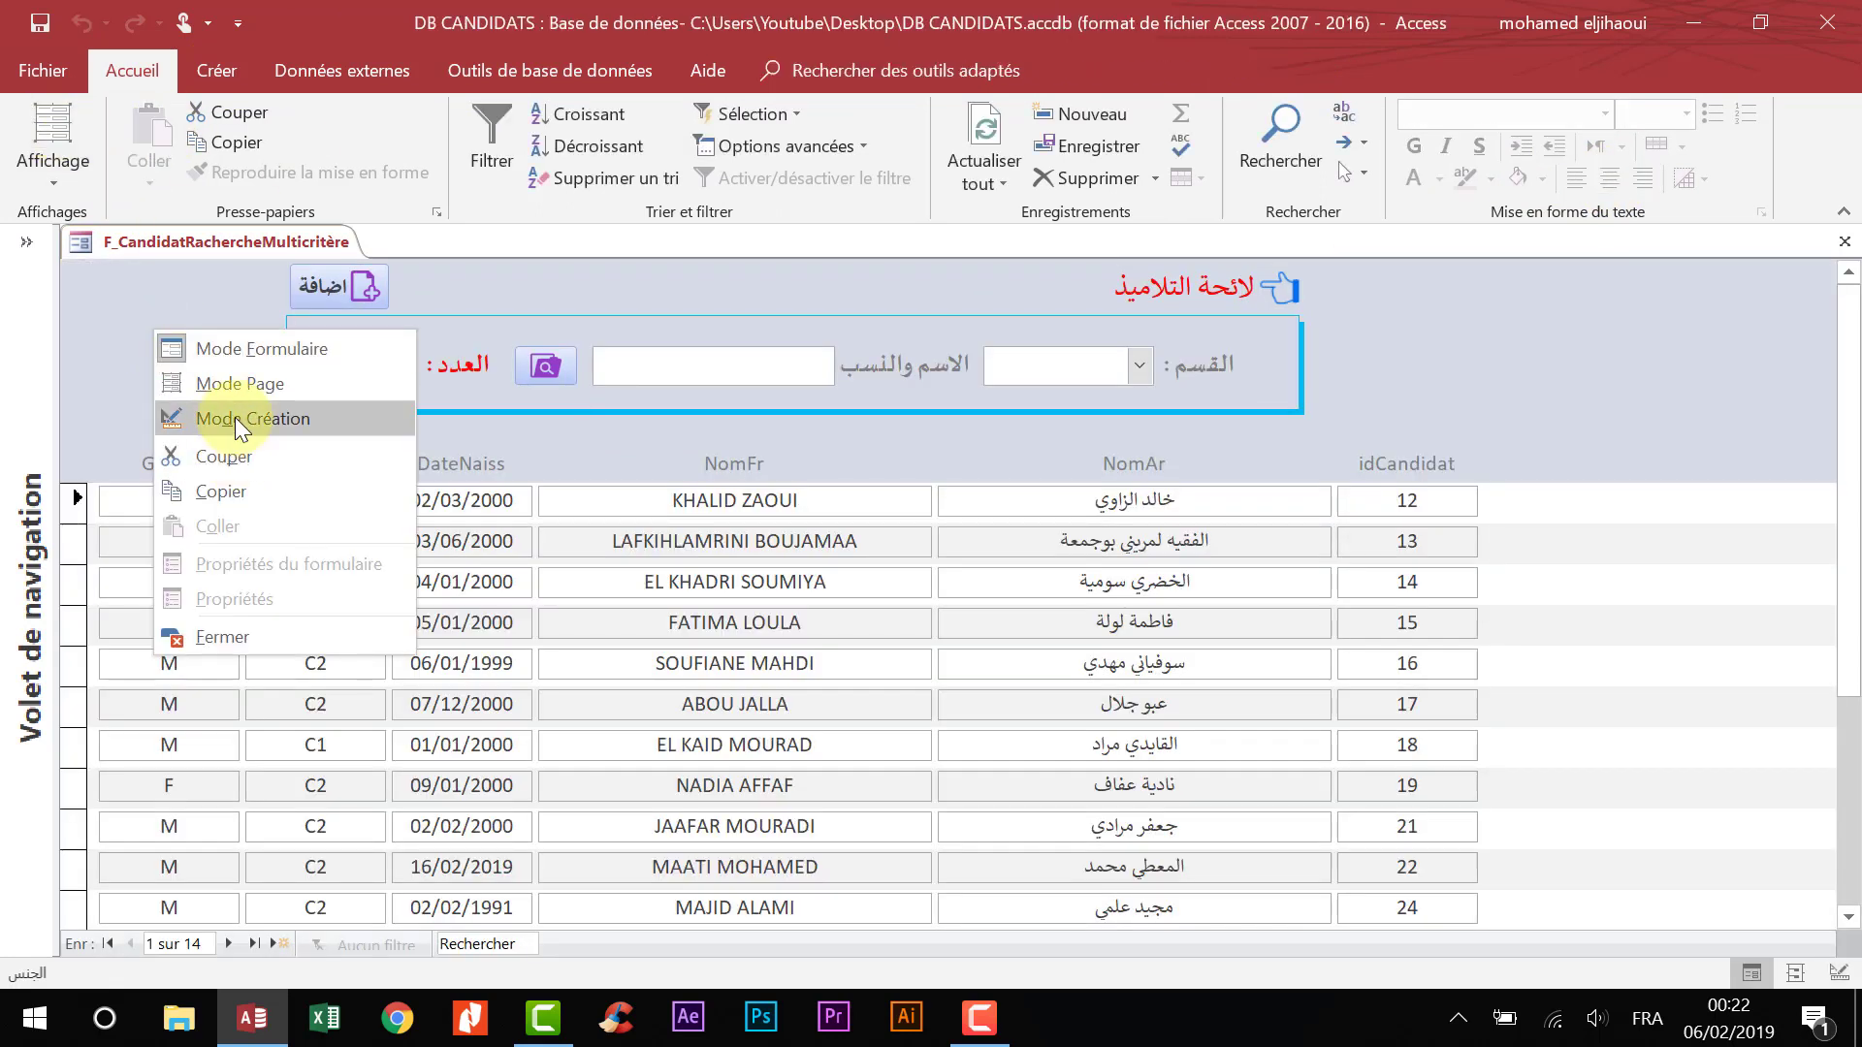
pyautogui.click(235, 417)
pyautogui.click(1418, 524)
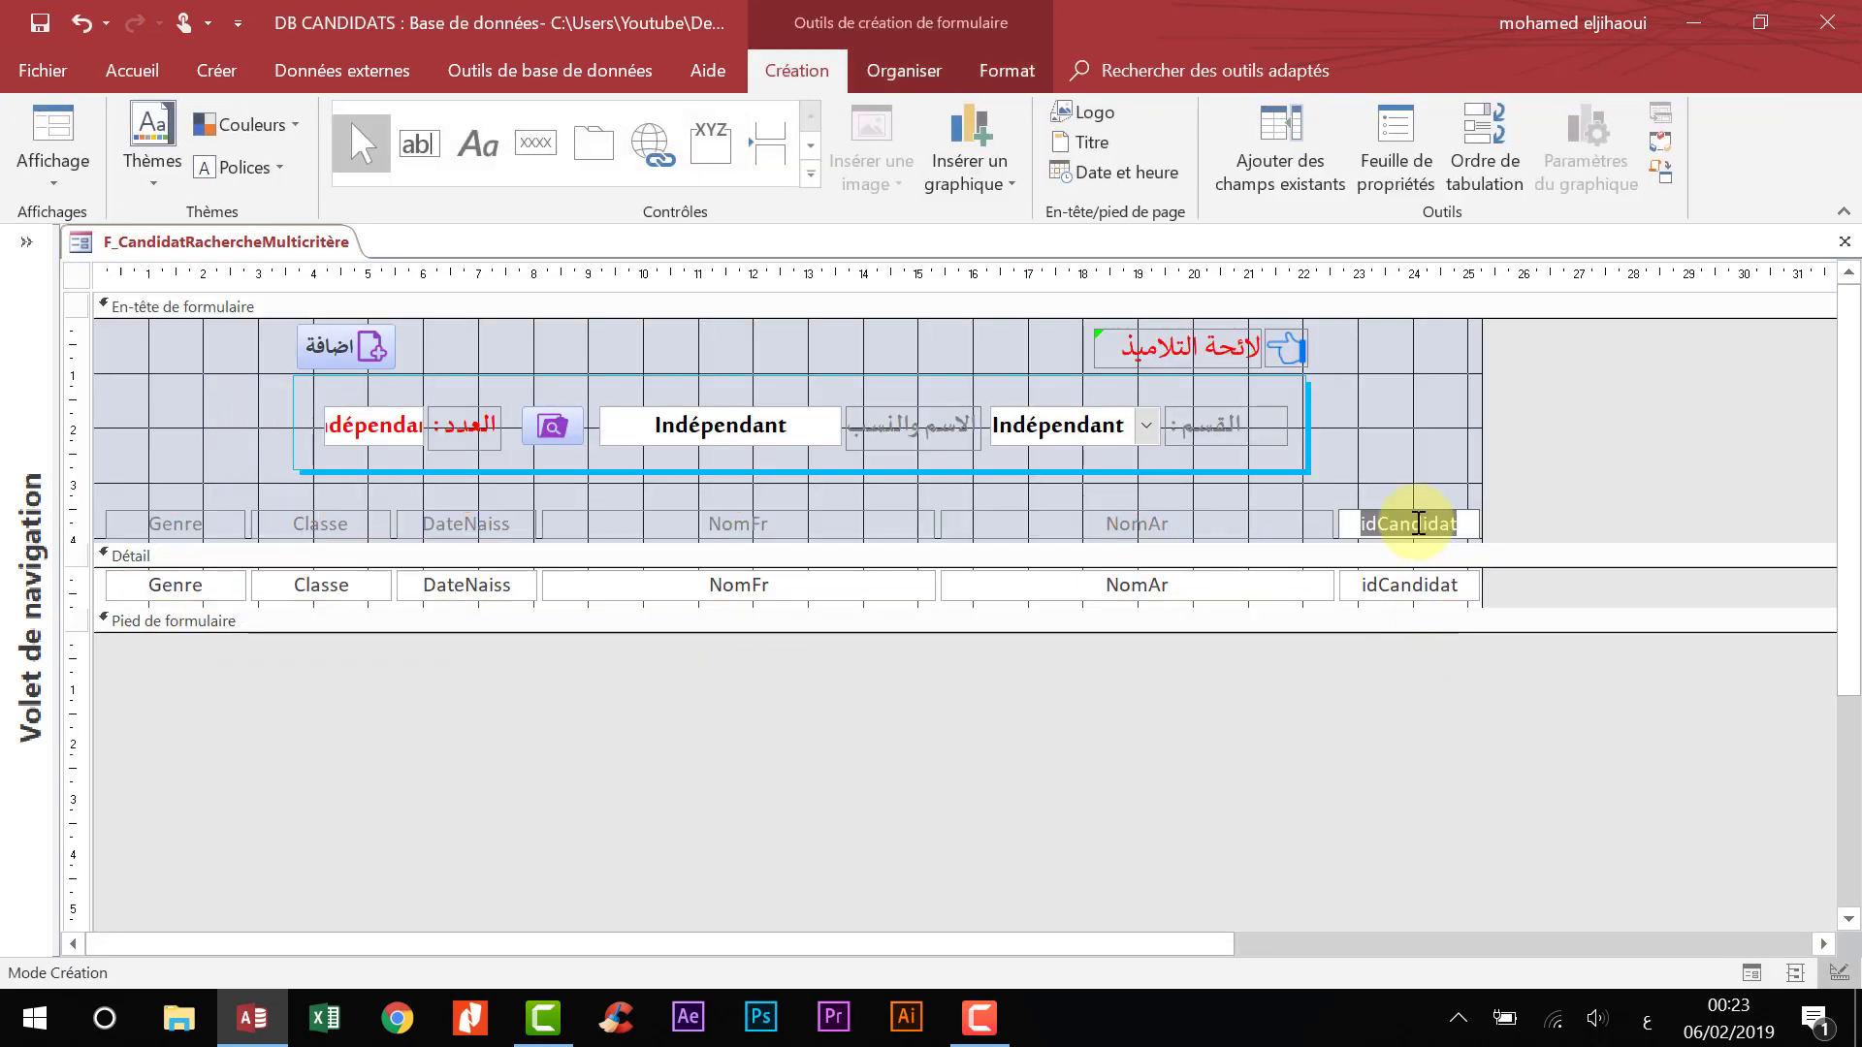
pyautogui.press('BackSpace')
pyautogui.write('رمز')
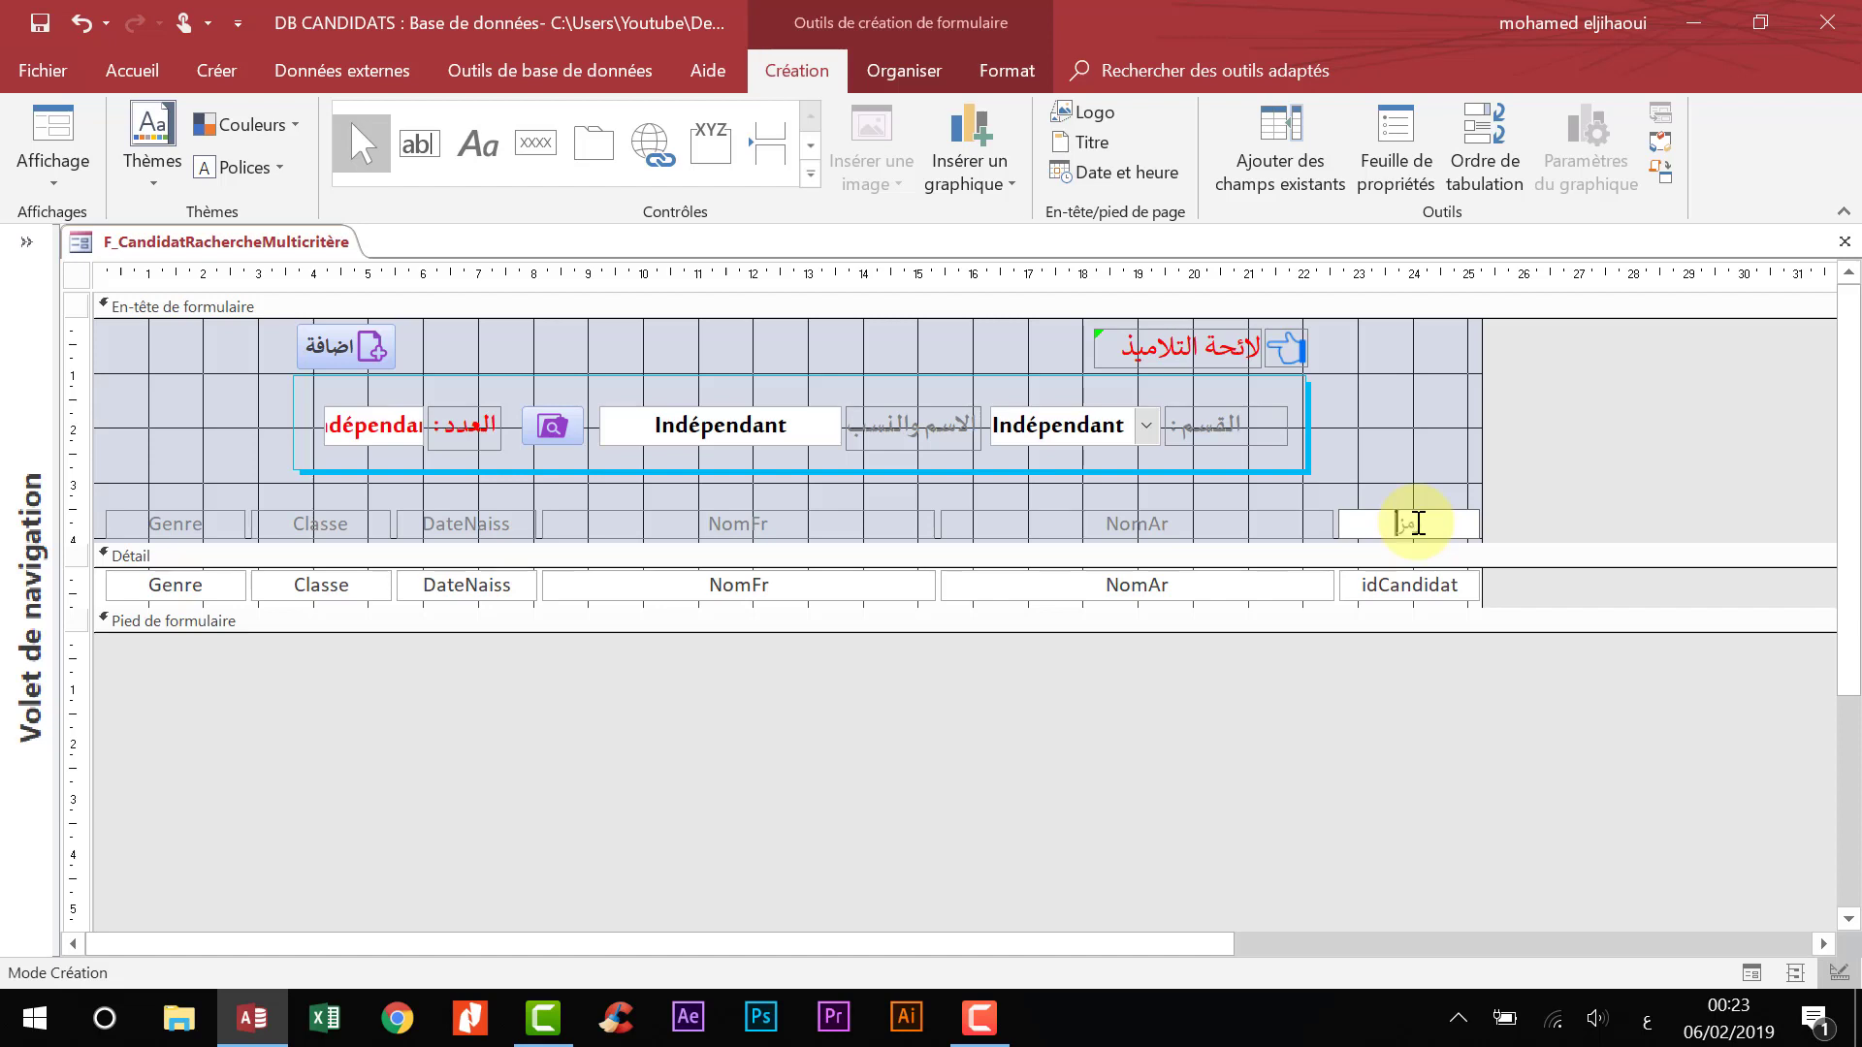
pyautogui.write(' التلميذ')
# - Change the NomAr column label to "الاسم والنسب"
pyautogui.doubleClick(1191, 526)
pyautogui.write('ا')
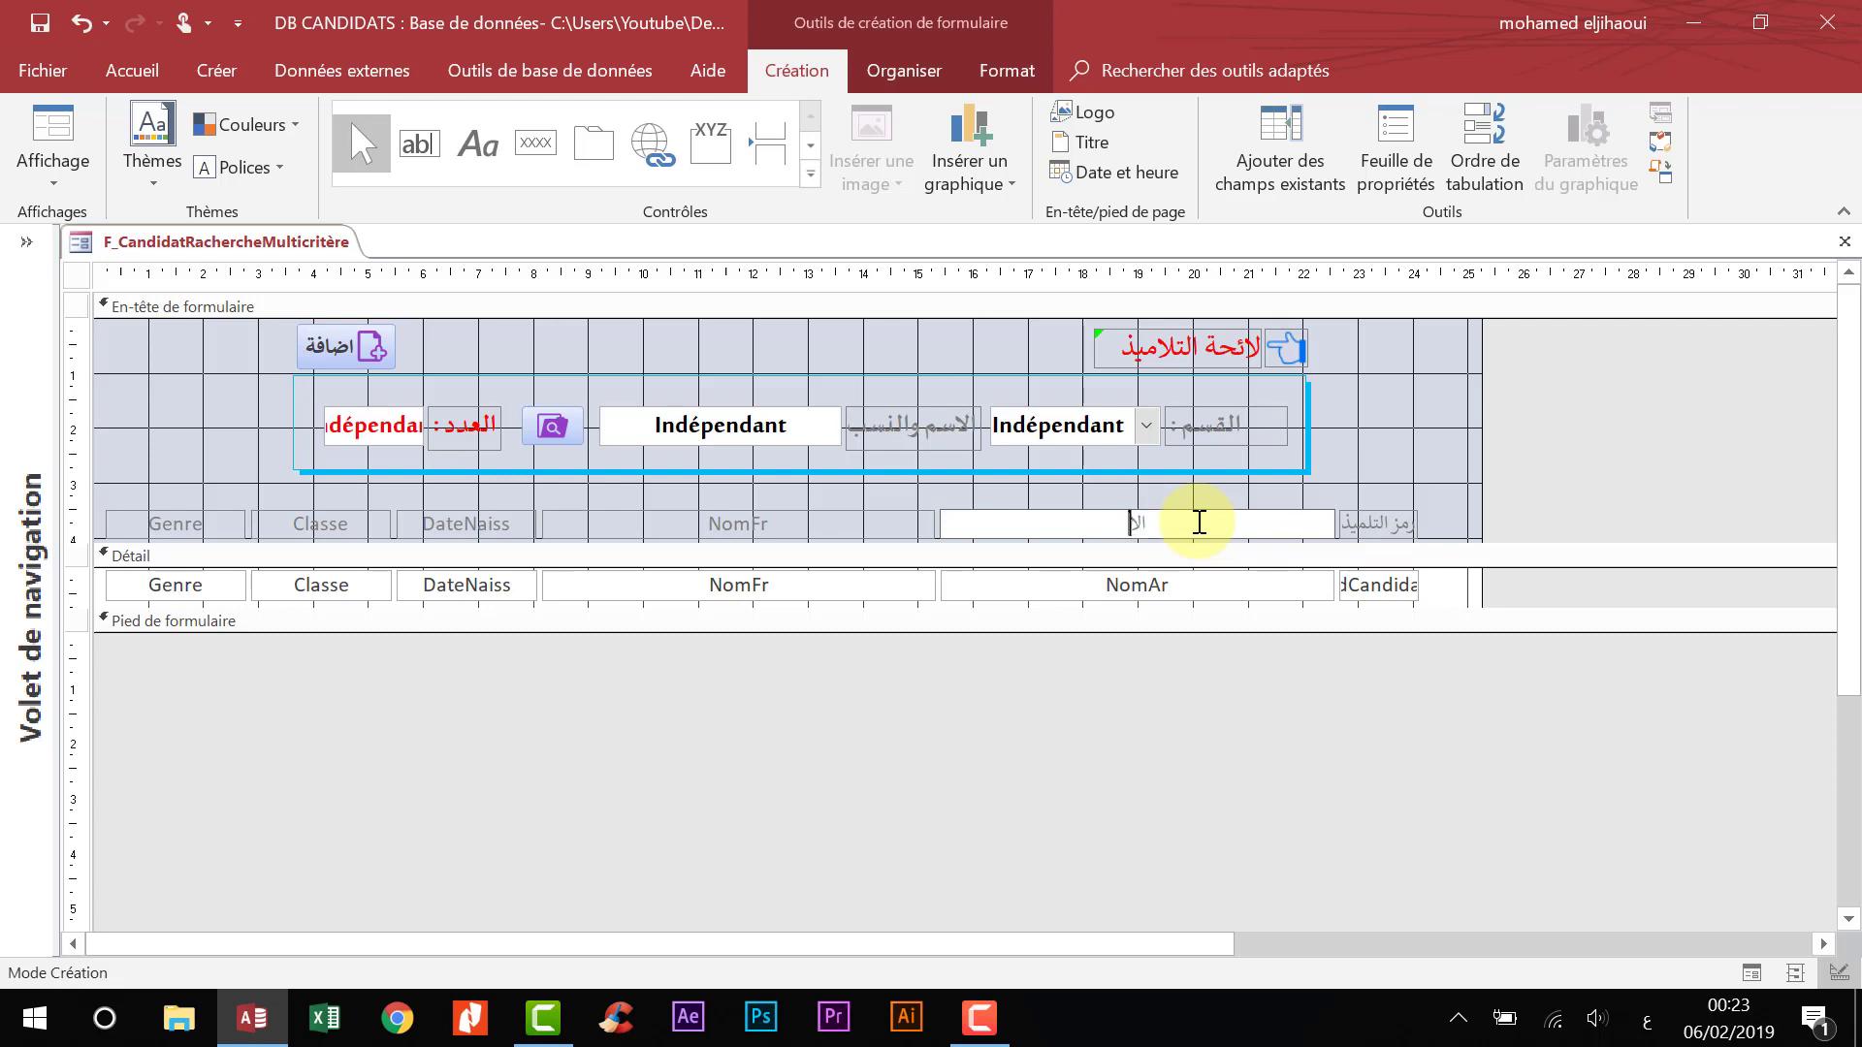
pyautogui.write('راسم والنسب')
pyautogui.press('BackSpace')
pyautogui.press('BackSpace')
pyautogui.press('BackSpace')
pyautogui.write('النسب')
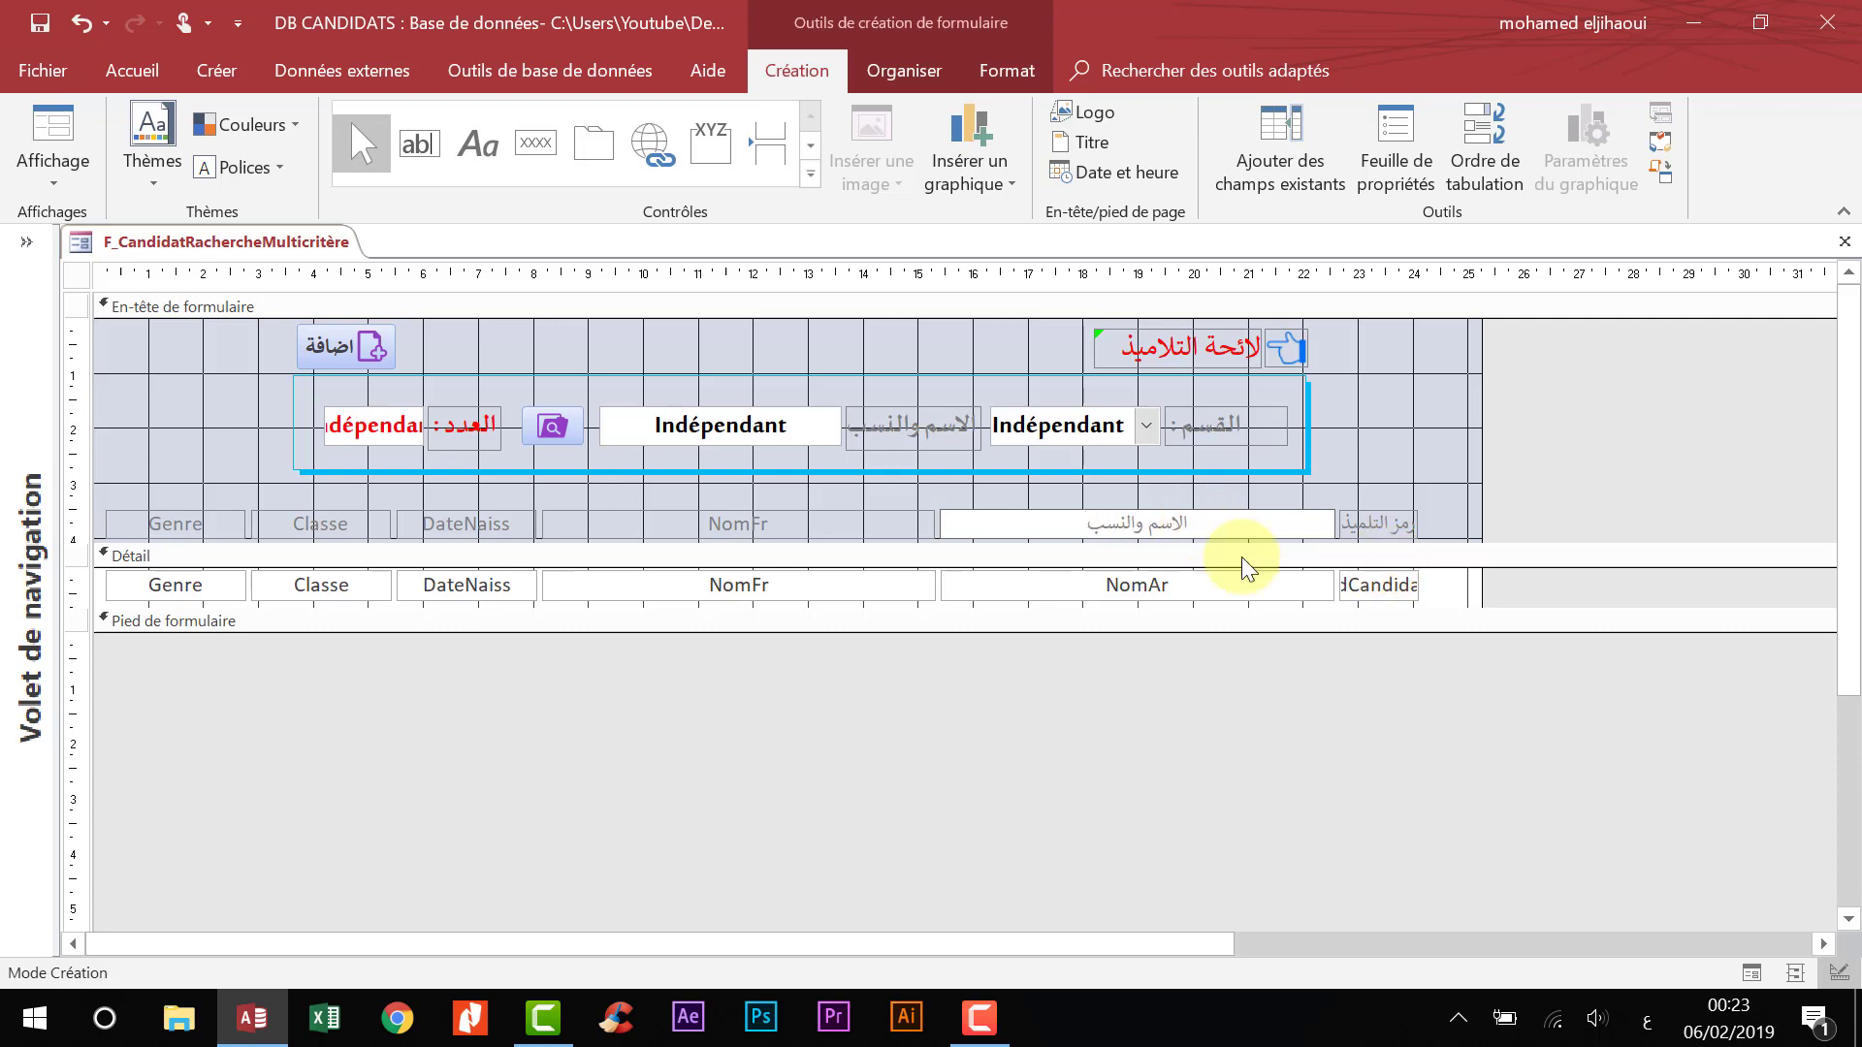
# - Change the NomFr column label to "Nom & Prénom"
pyautogui.click(791, 533)
pyautogui.press('BackSpace')
pyautogui.press('BackSpace')
pyautogui.write('& ')
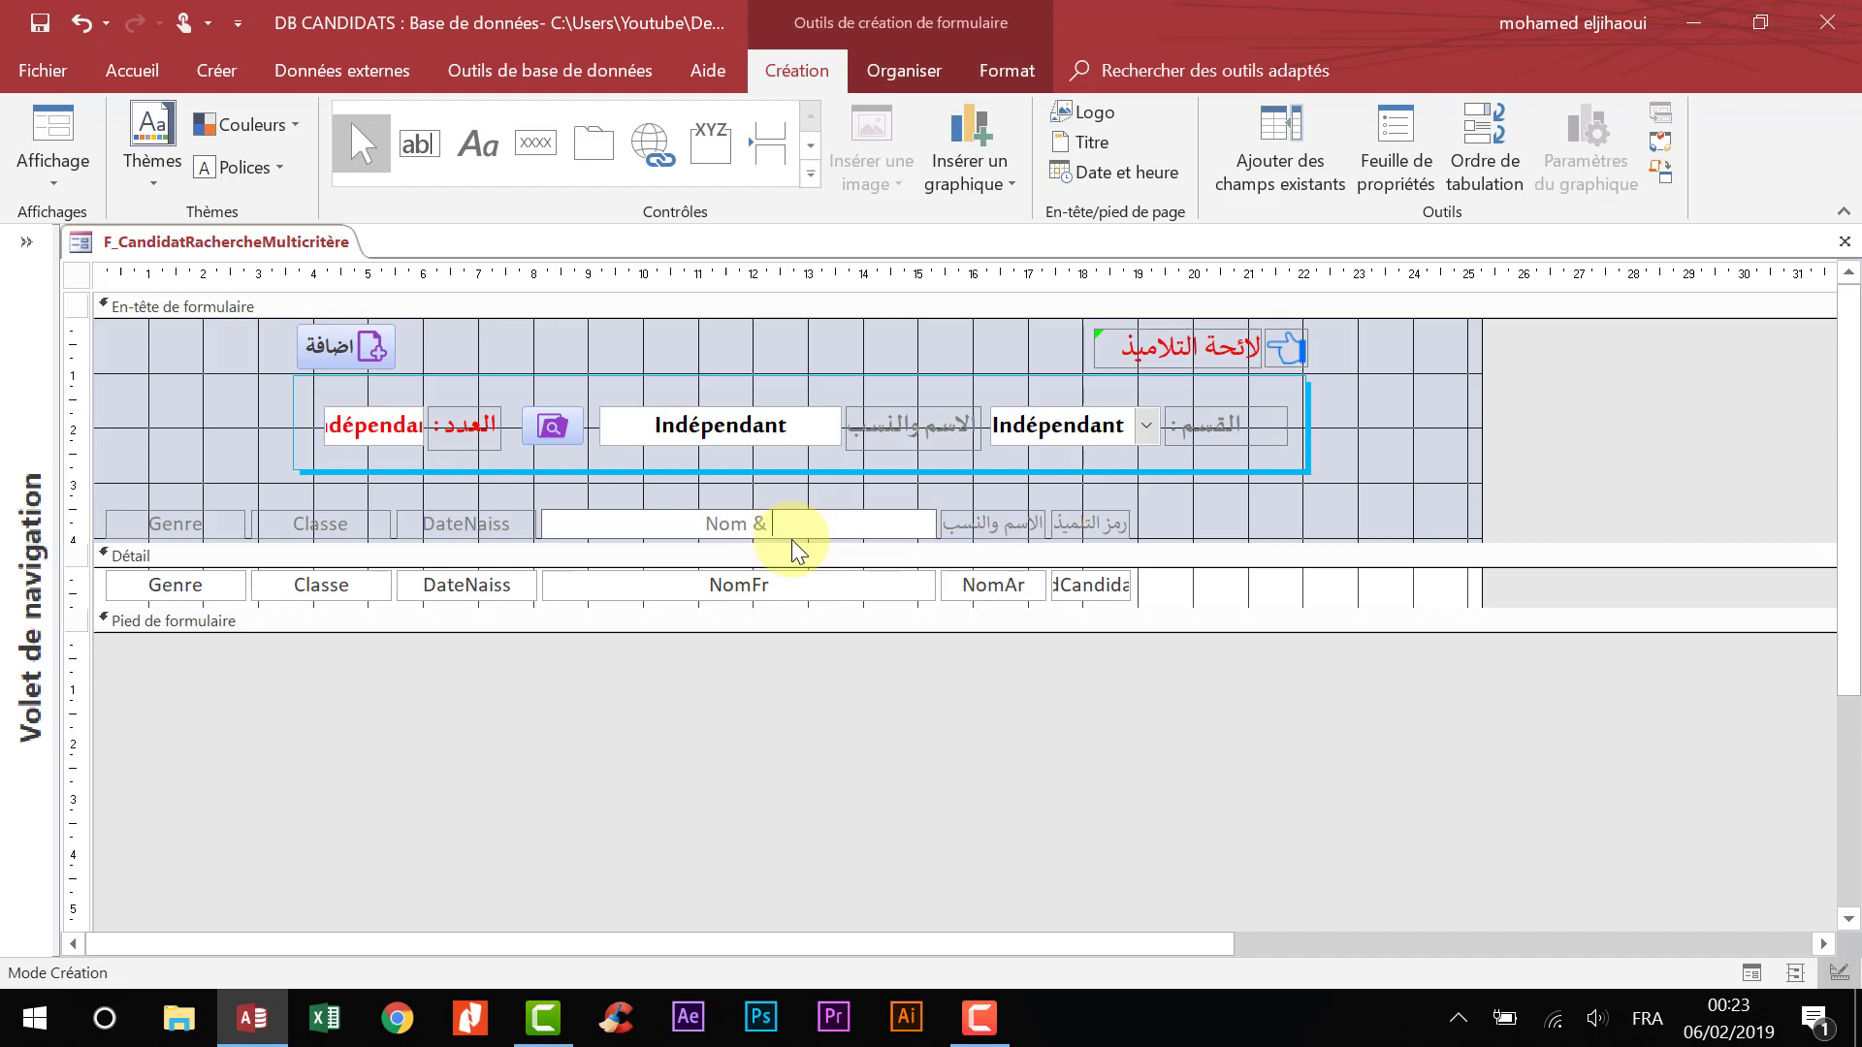
pyautogui.write('Prénom')
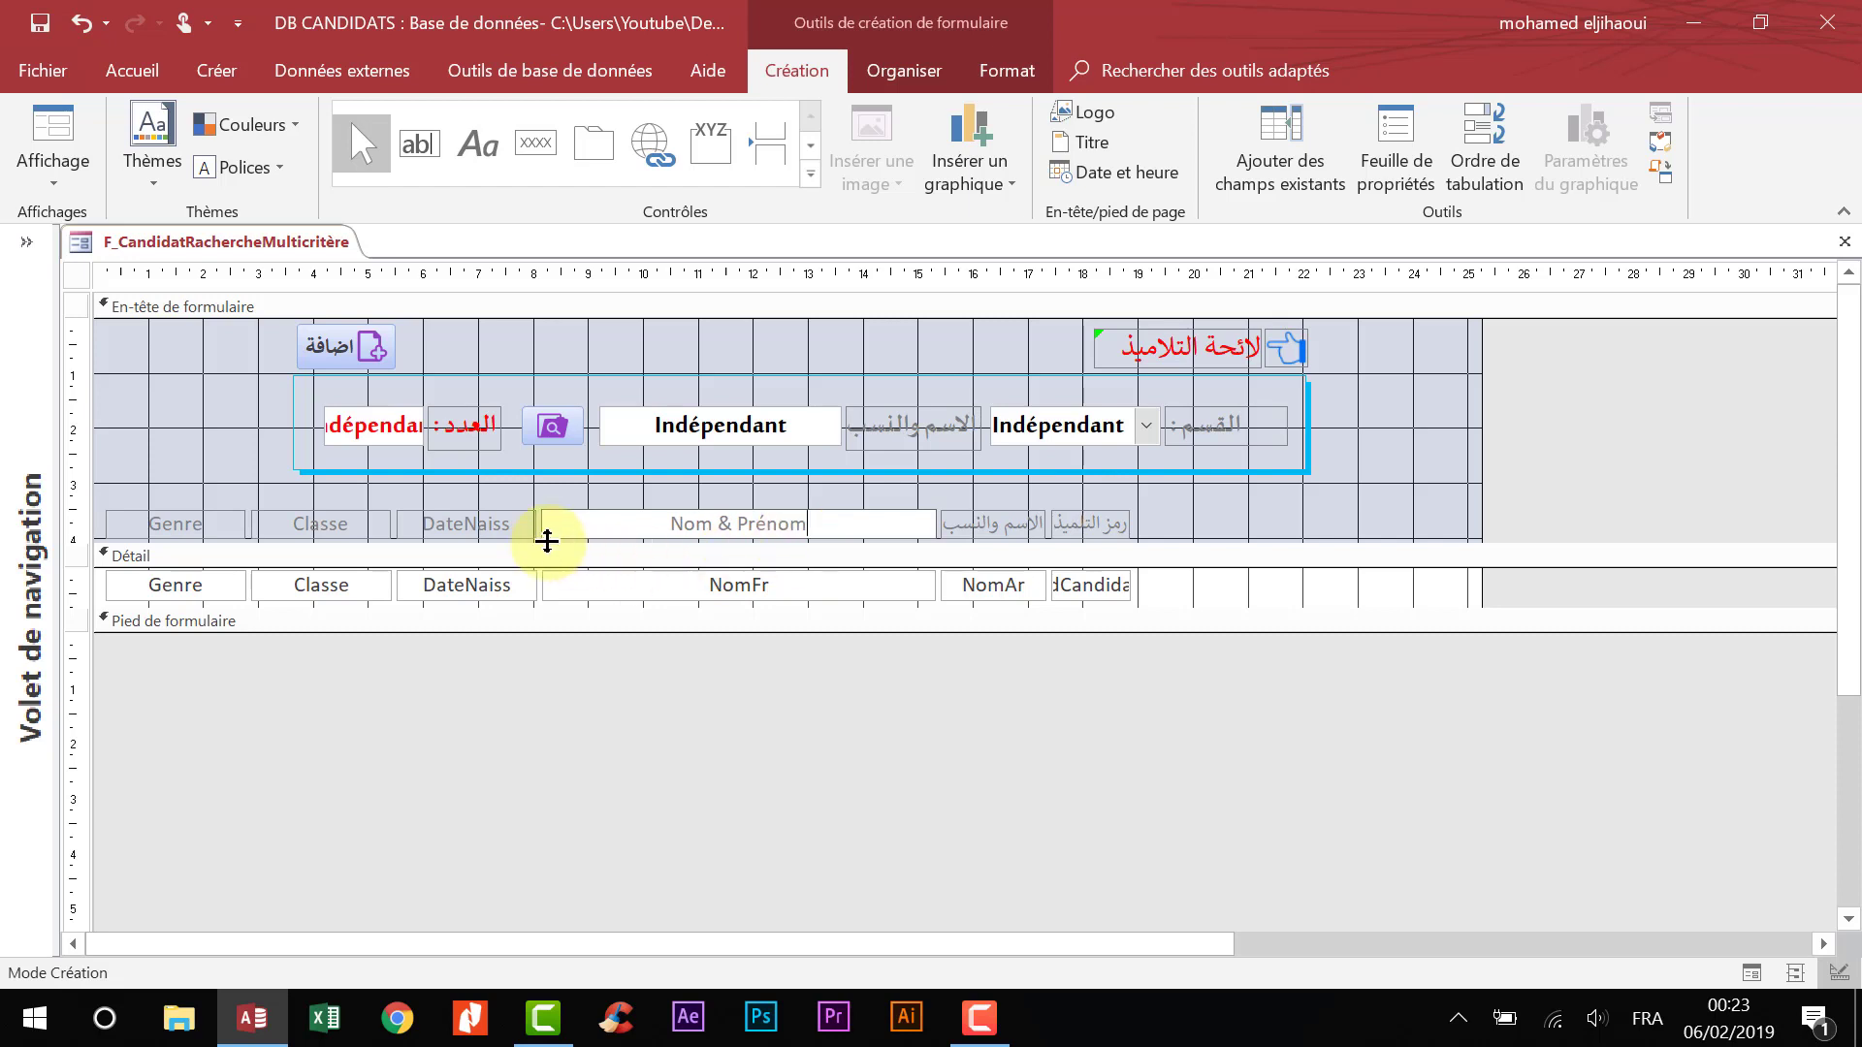
# - Change the DateNaiss column label to "تاريخ الازدياد"
pyautogui.click(511, 524)
pyautogui.doubleClick(515, 524)
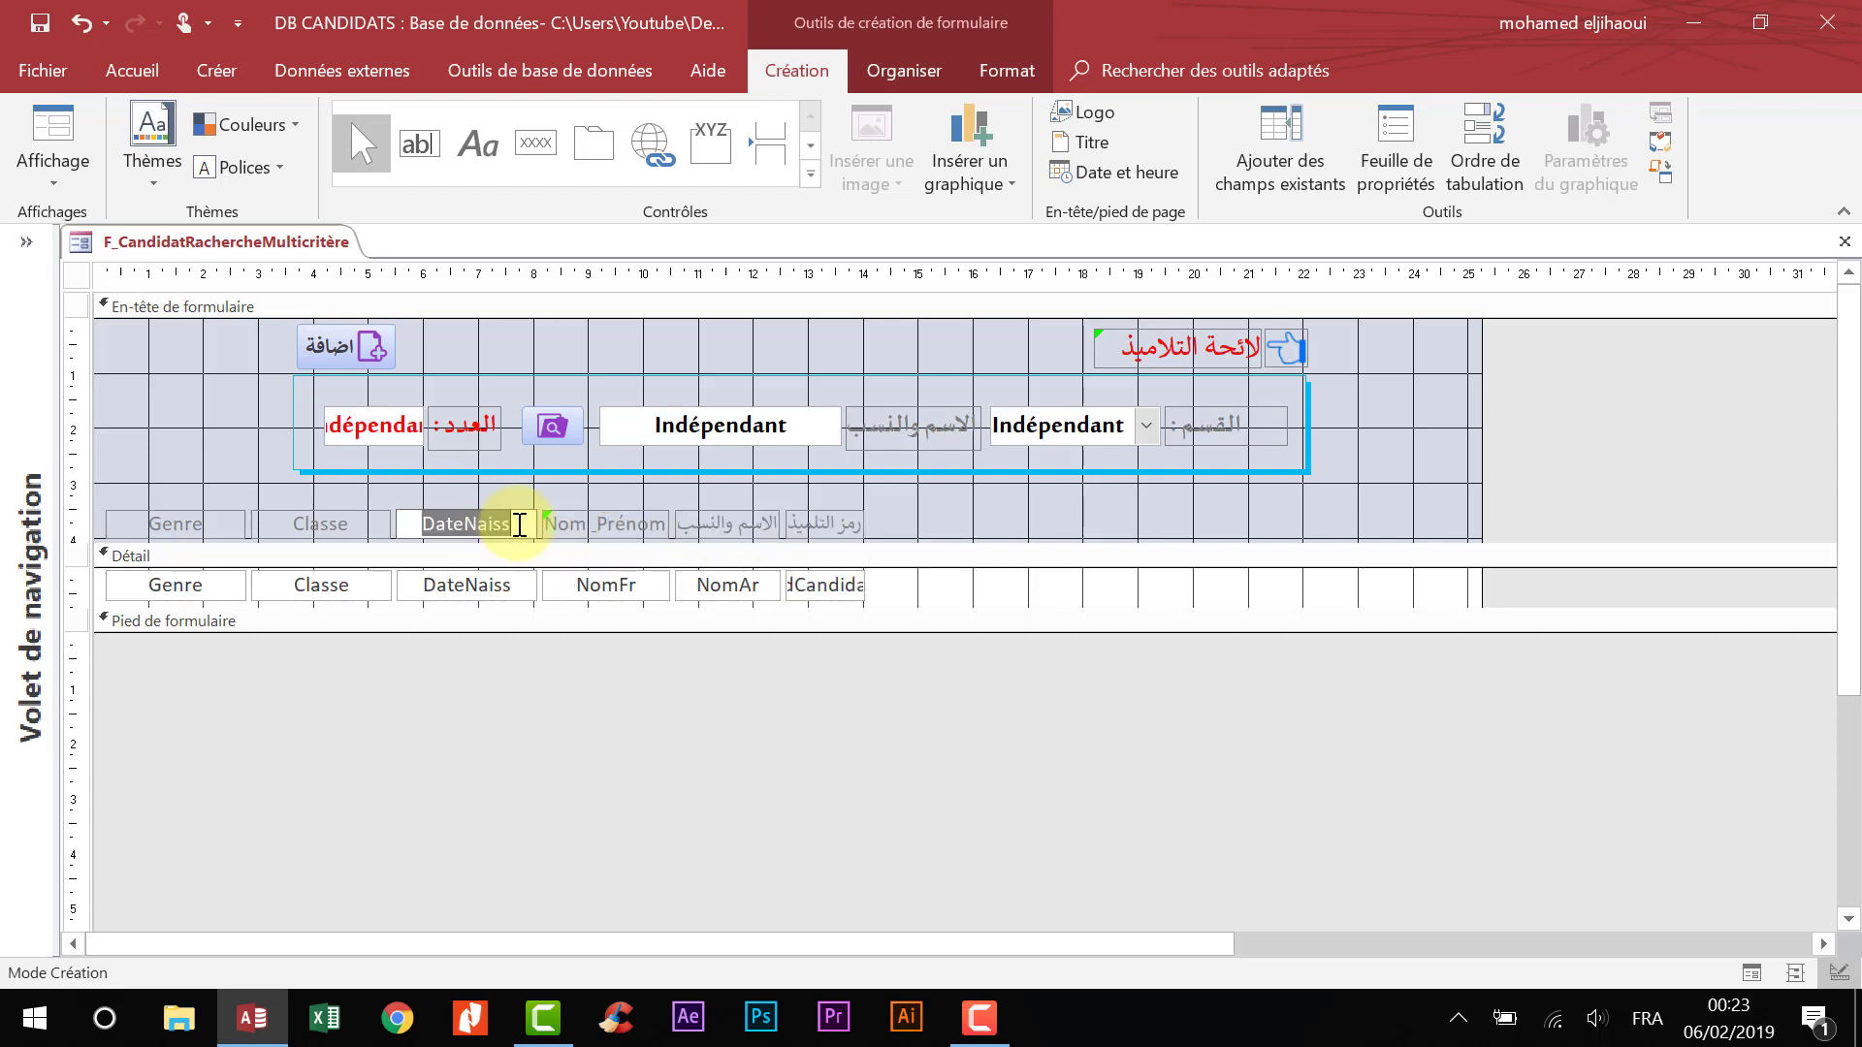
pyautogui.press('BackSpace')
pyautogui.hotkey('alt', 'shift')
pyautogui.write('تاريخ')
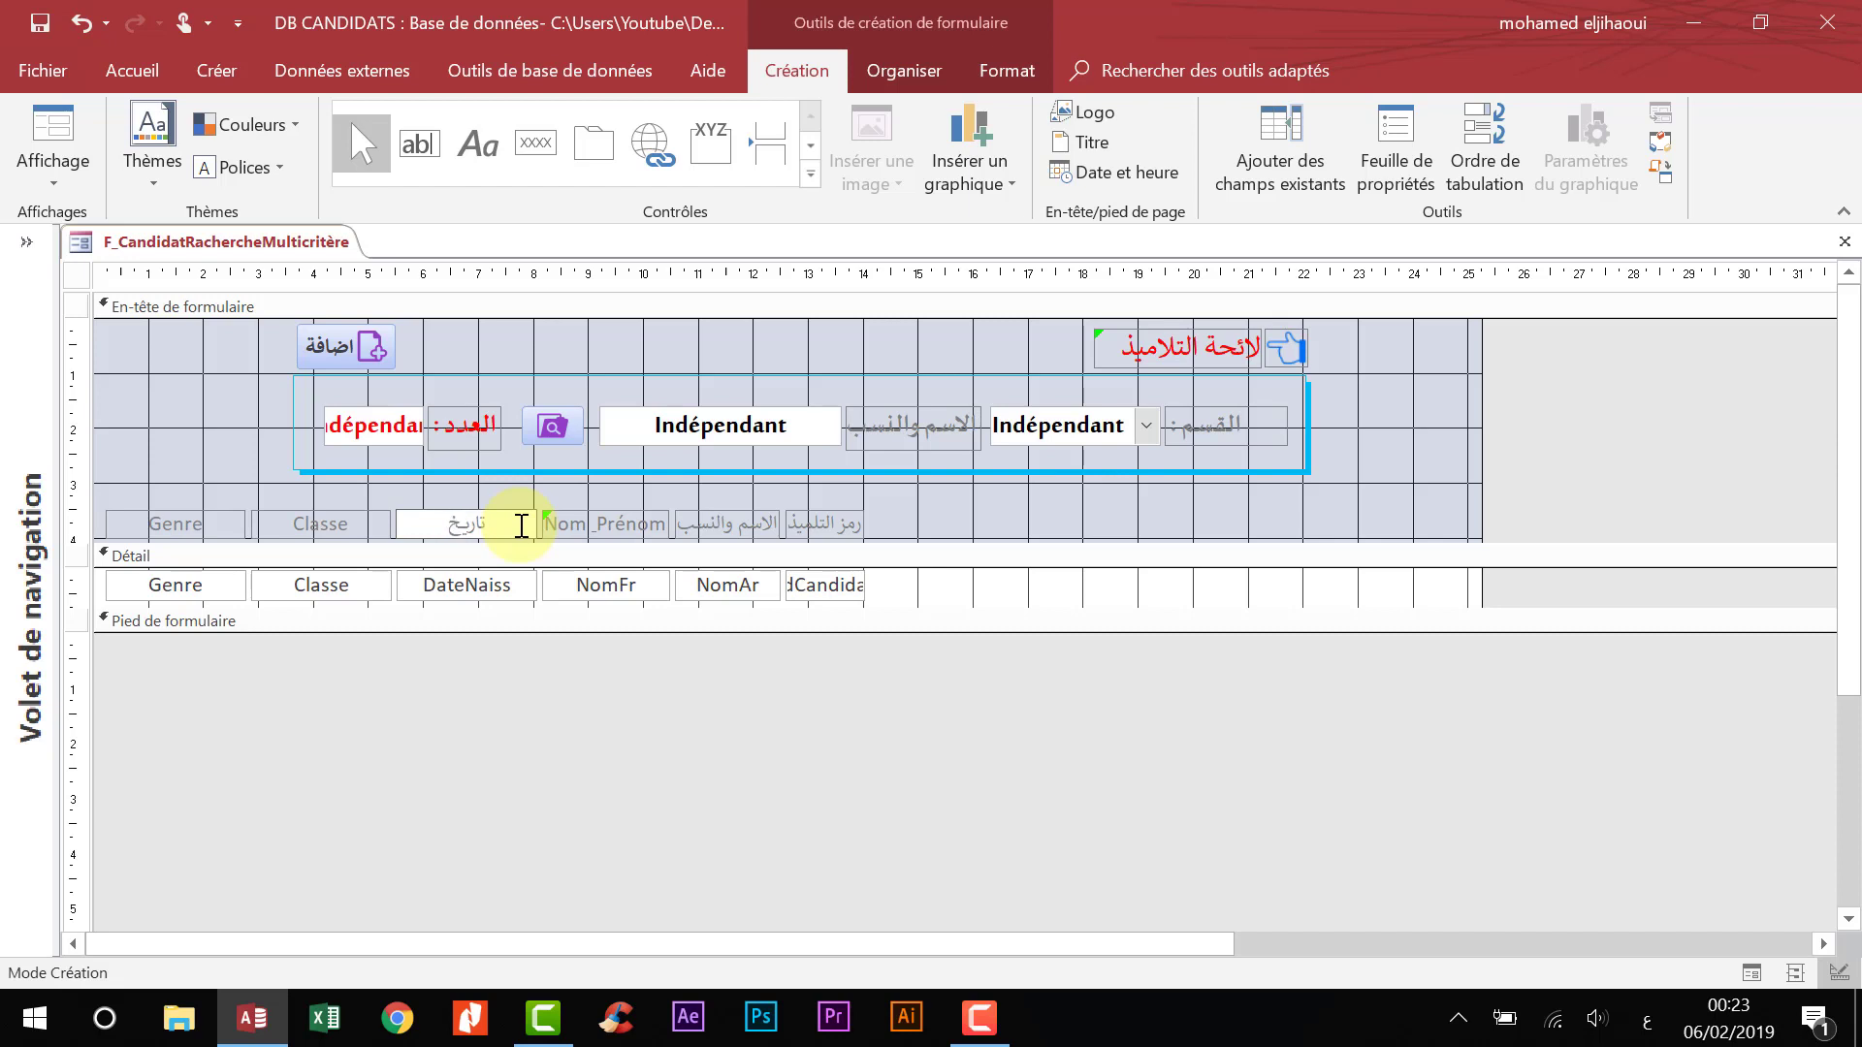
pyautogui.write(' الازدياد')
# - Change the Classe column label to "القسم"
pyautogui.click(341, 527)
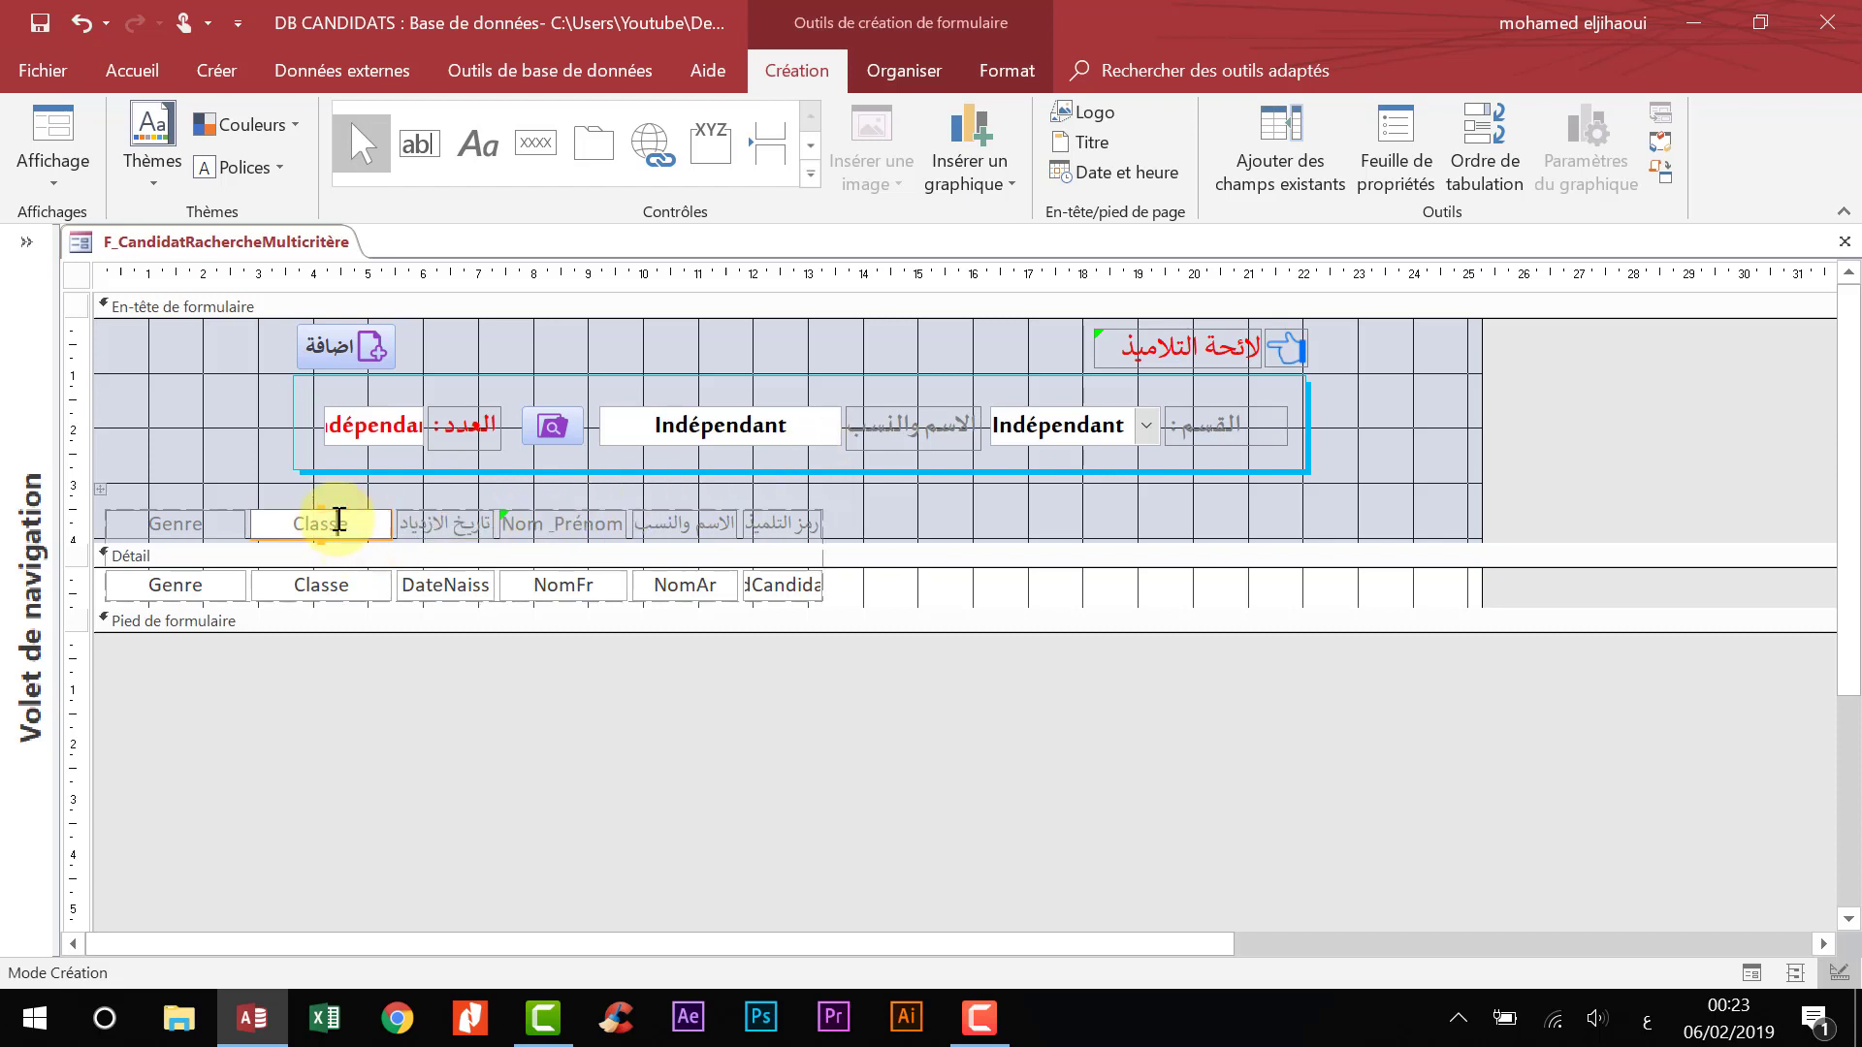
pyautogui.doubleClick(334, 523)
pyautogui.write('القسم')
# - Change the Genre column label to "الجنس"
pyautogui.click(204, 532)
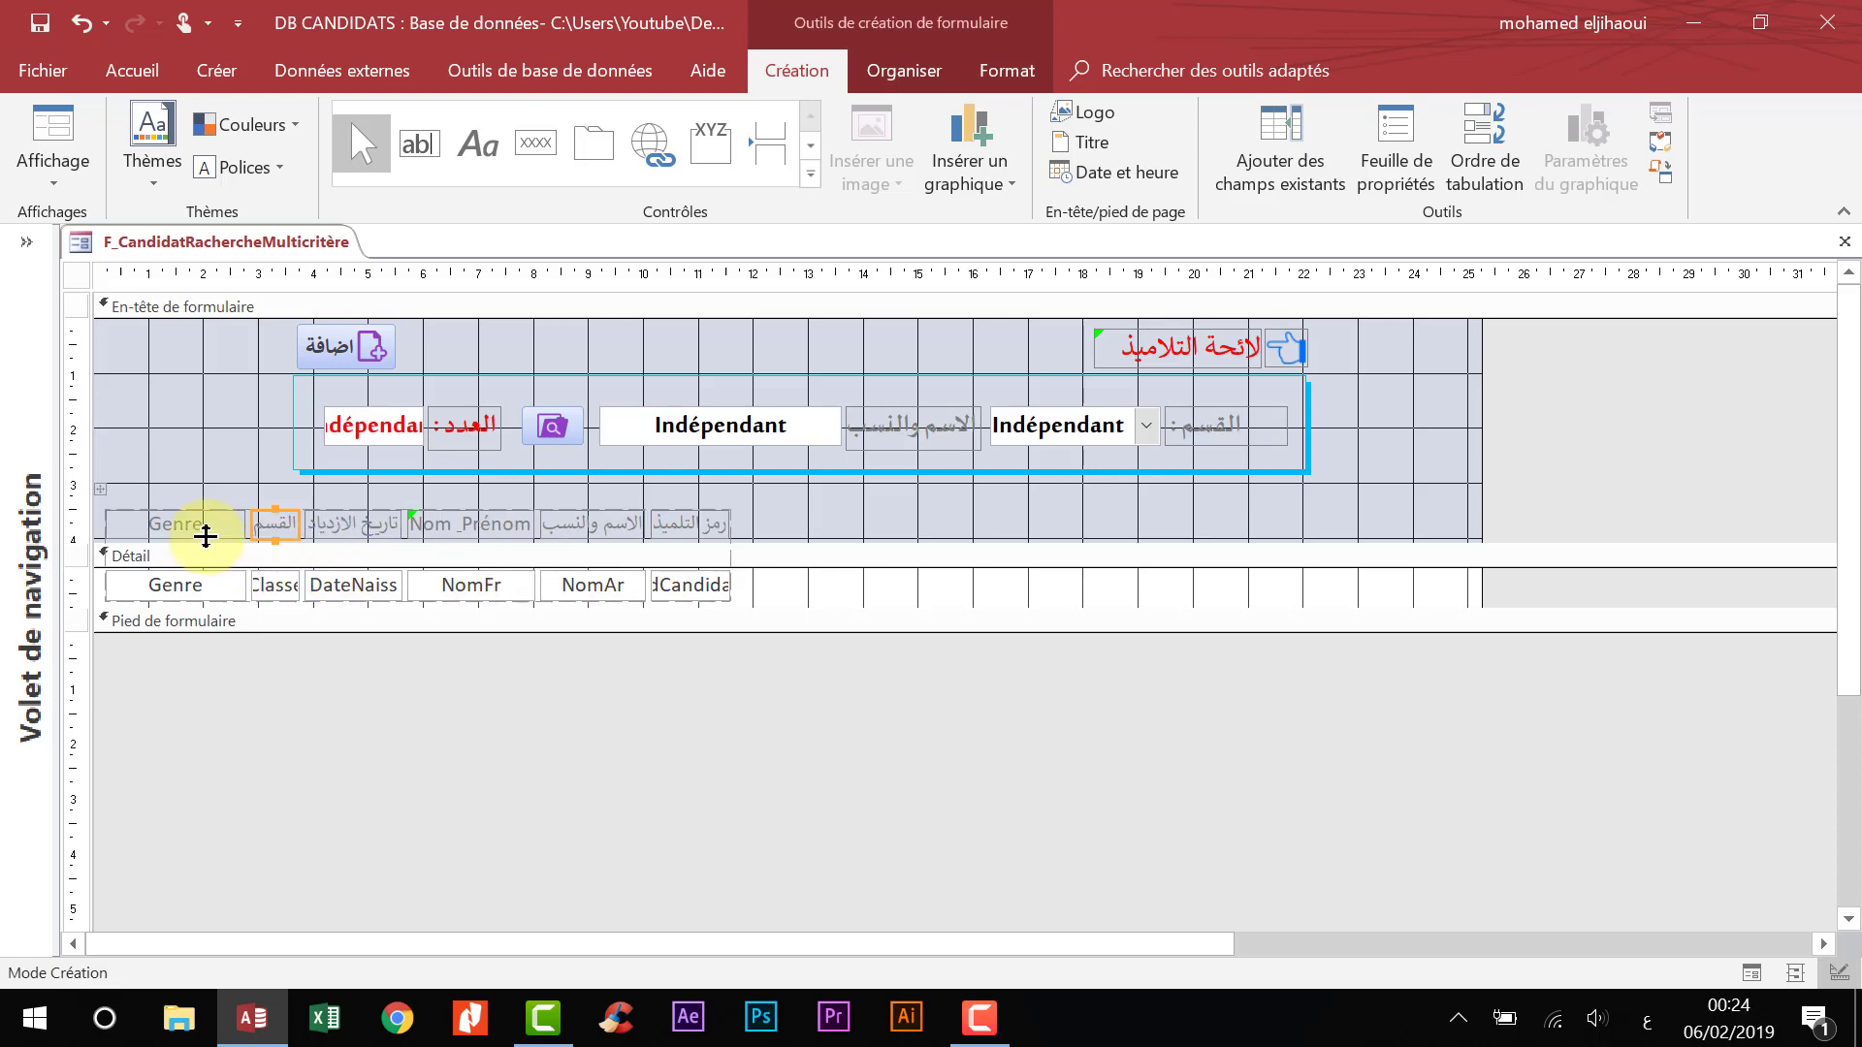
pyautogui.doubleClick(208, 530)
pyautogui.click(251, 553)
pyautogui.click(227, 533)
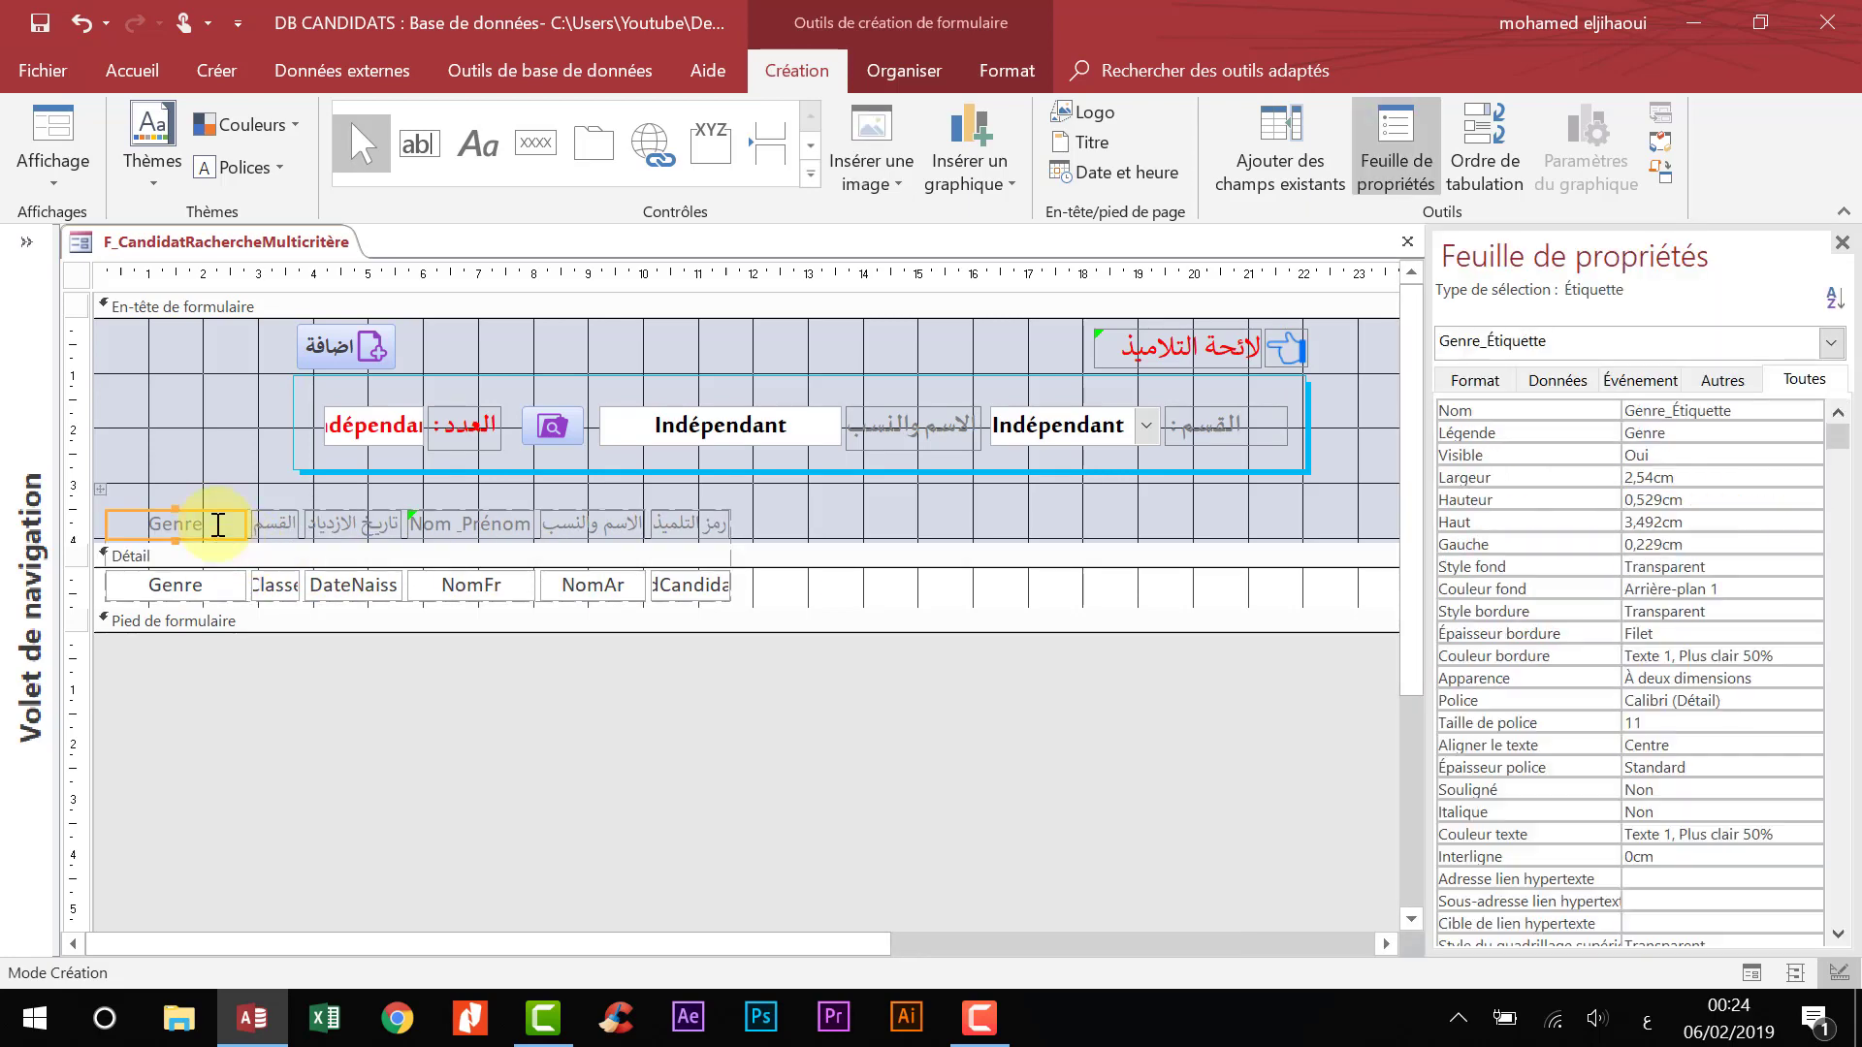
pyautogui.doubleClick(231, 526)
pyautogui.write('ال')
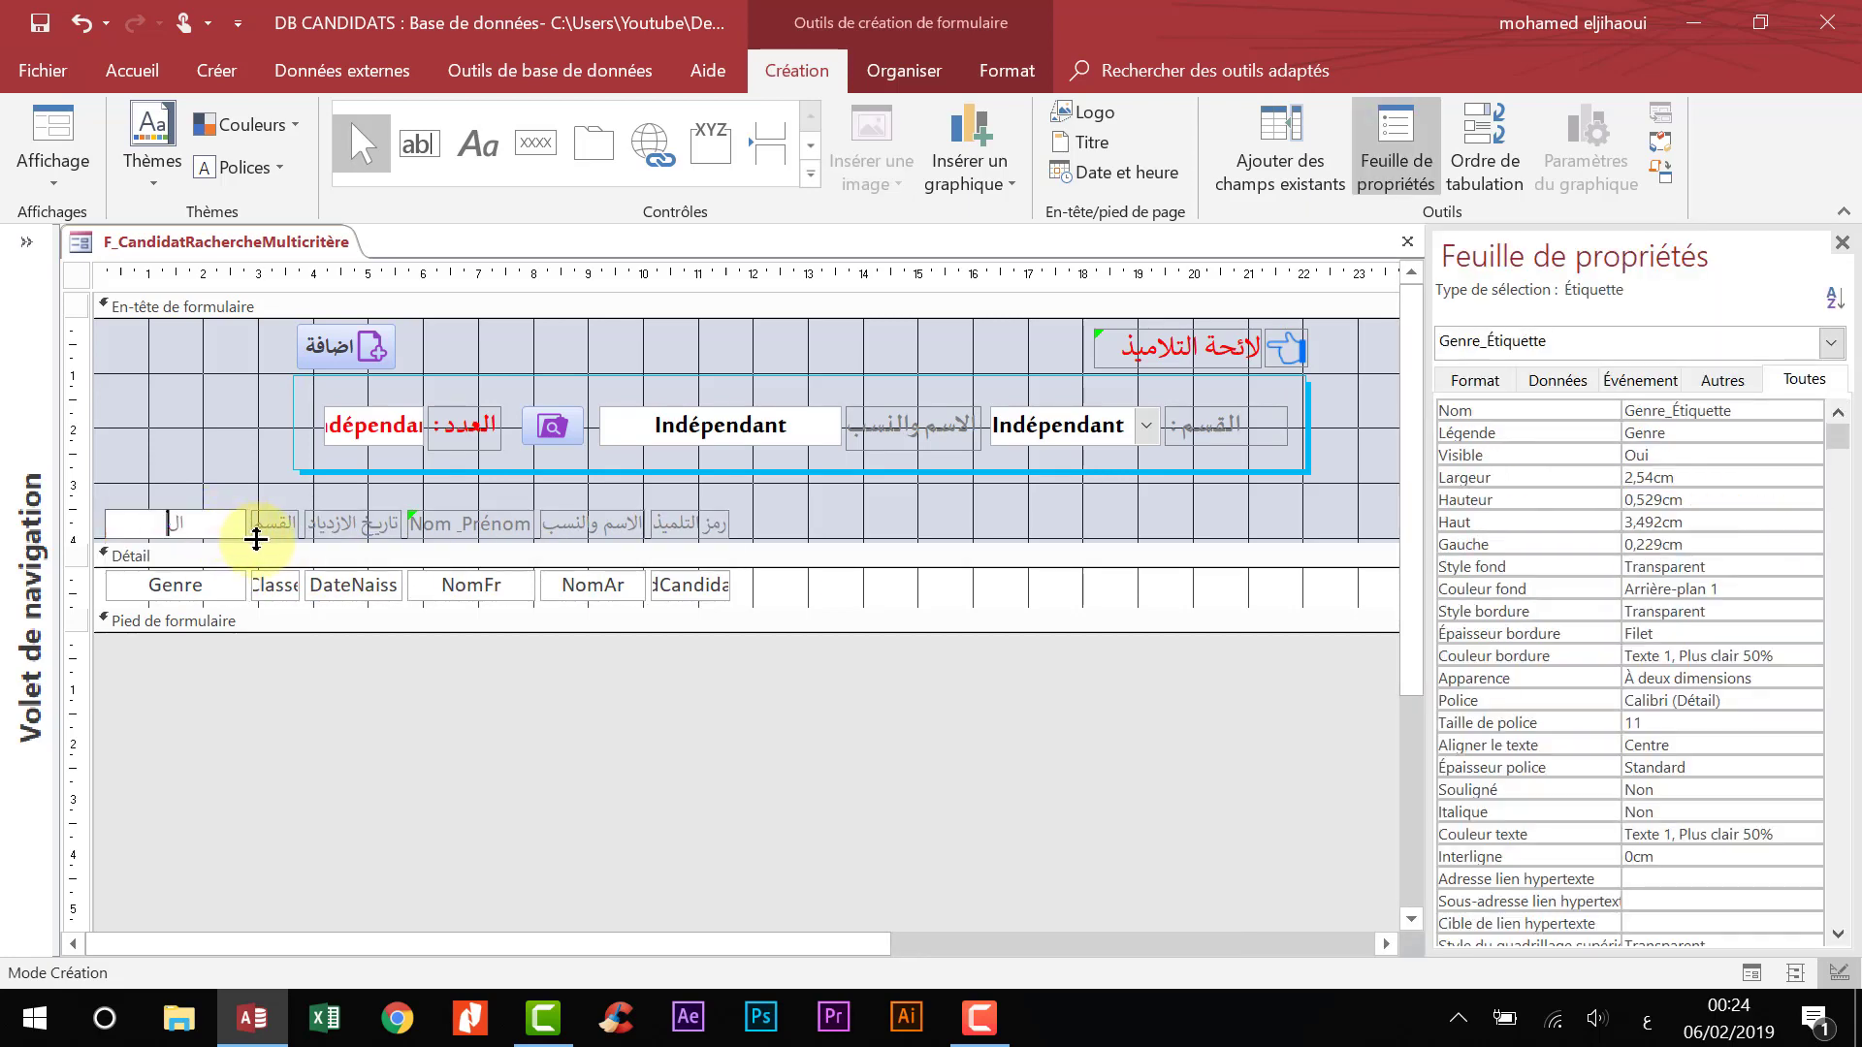
pyautogui.write('جنس')
pyautogui.click(463, 671)
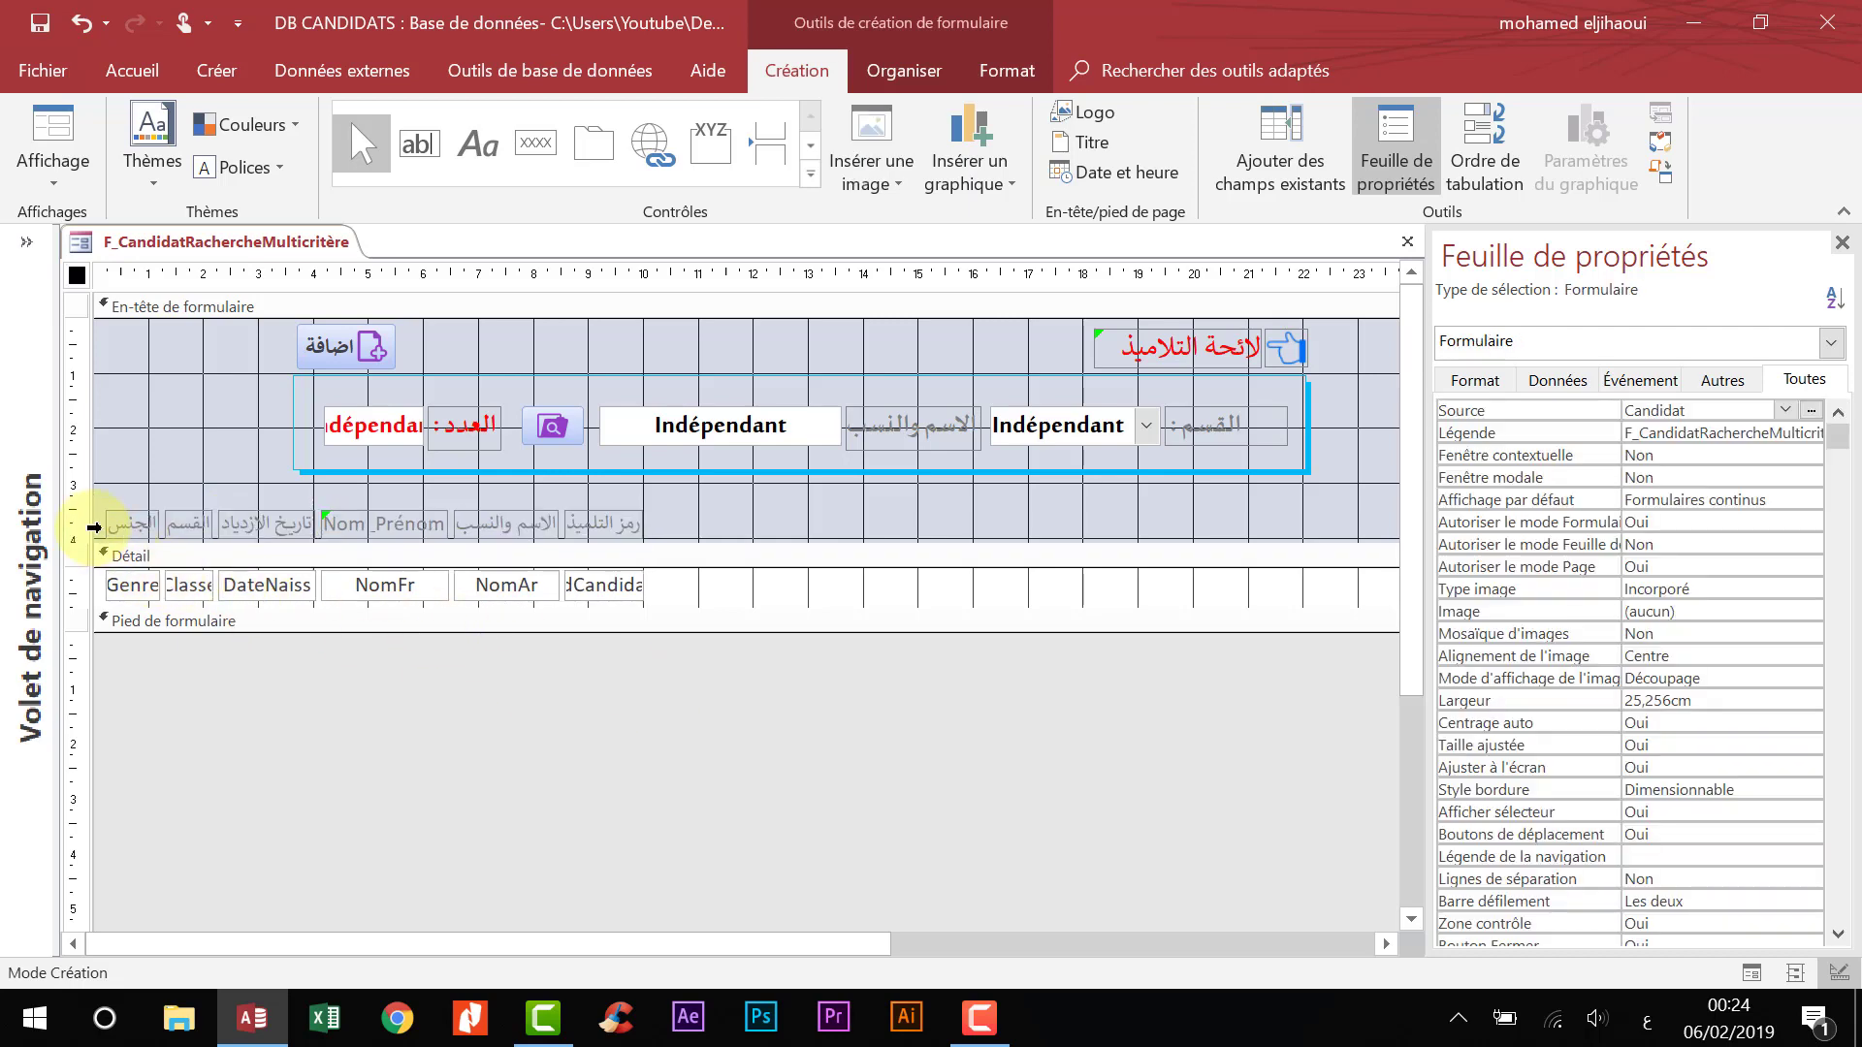
# - Widen the idCandidat column, label and text box together, to about 2.93 cm and close the property sheet
pyautogui.moveTo(93, 529); pyautogui.dragTo(85, 591)
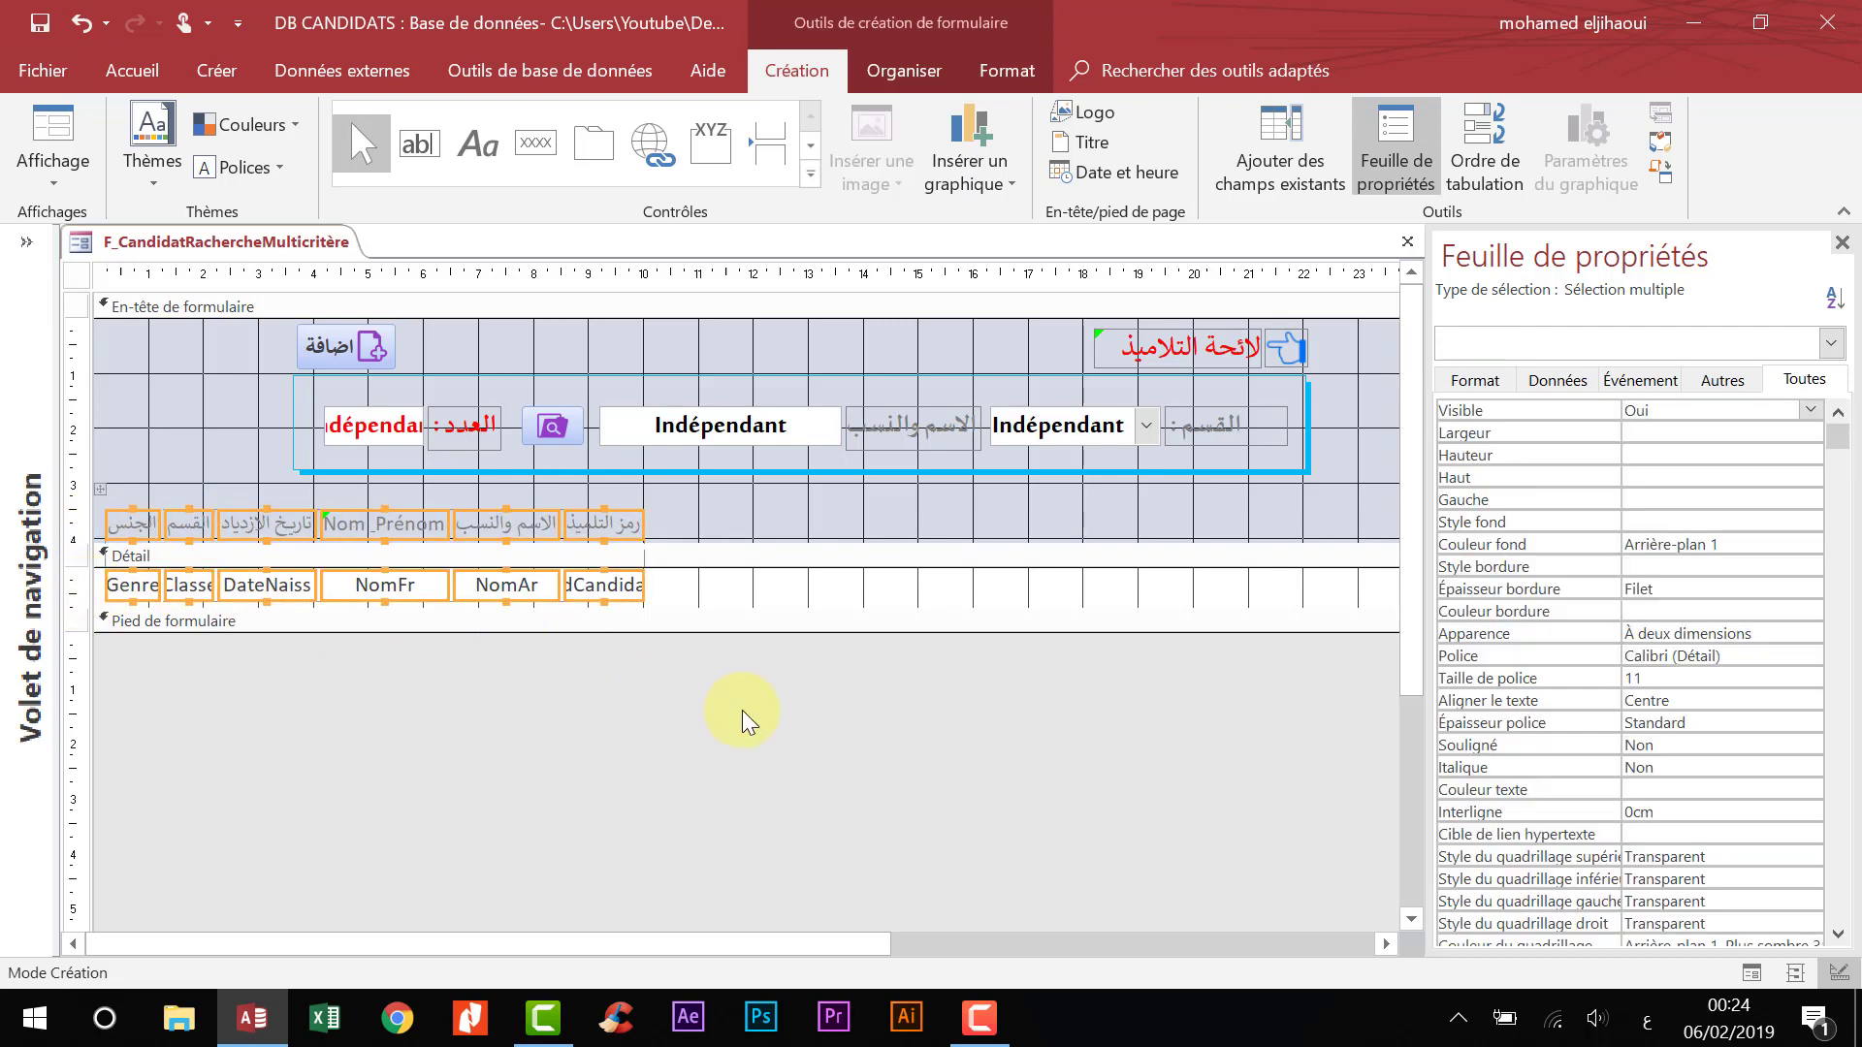
pyautogui.click(651, 523)
pyautogui.moveTo(654, 507); pyautogui.dragTo(613, 593)
pyautogui.moveTo(645, 585); pyautogui.dragTo(726, 585)
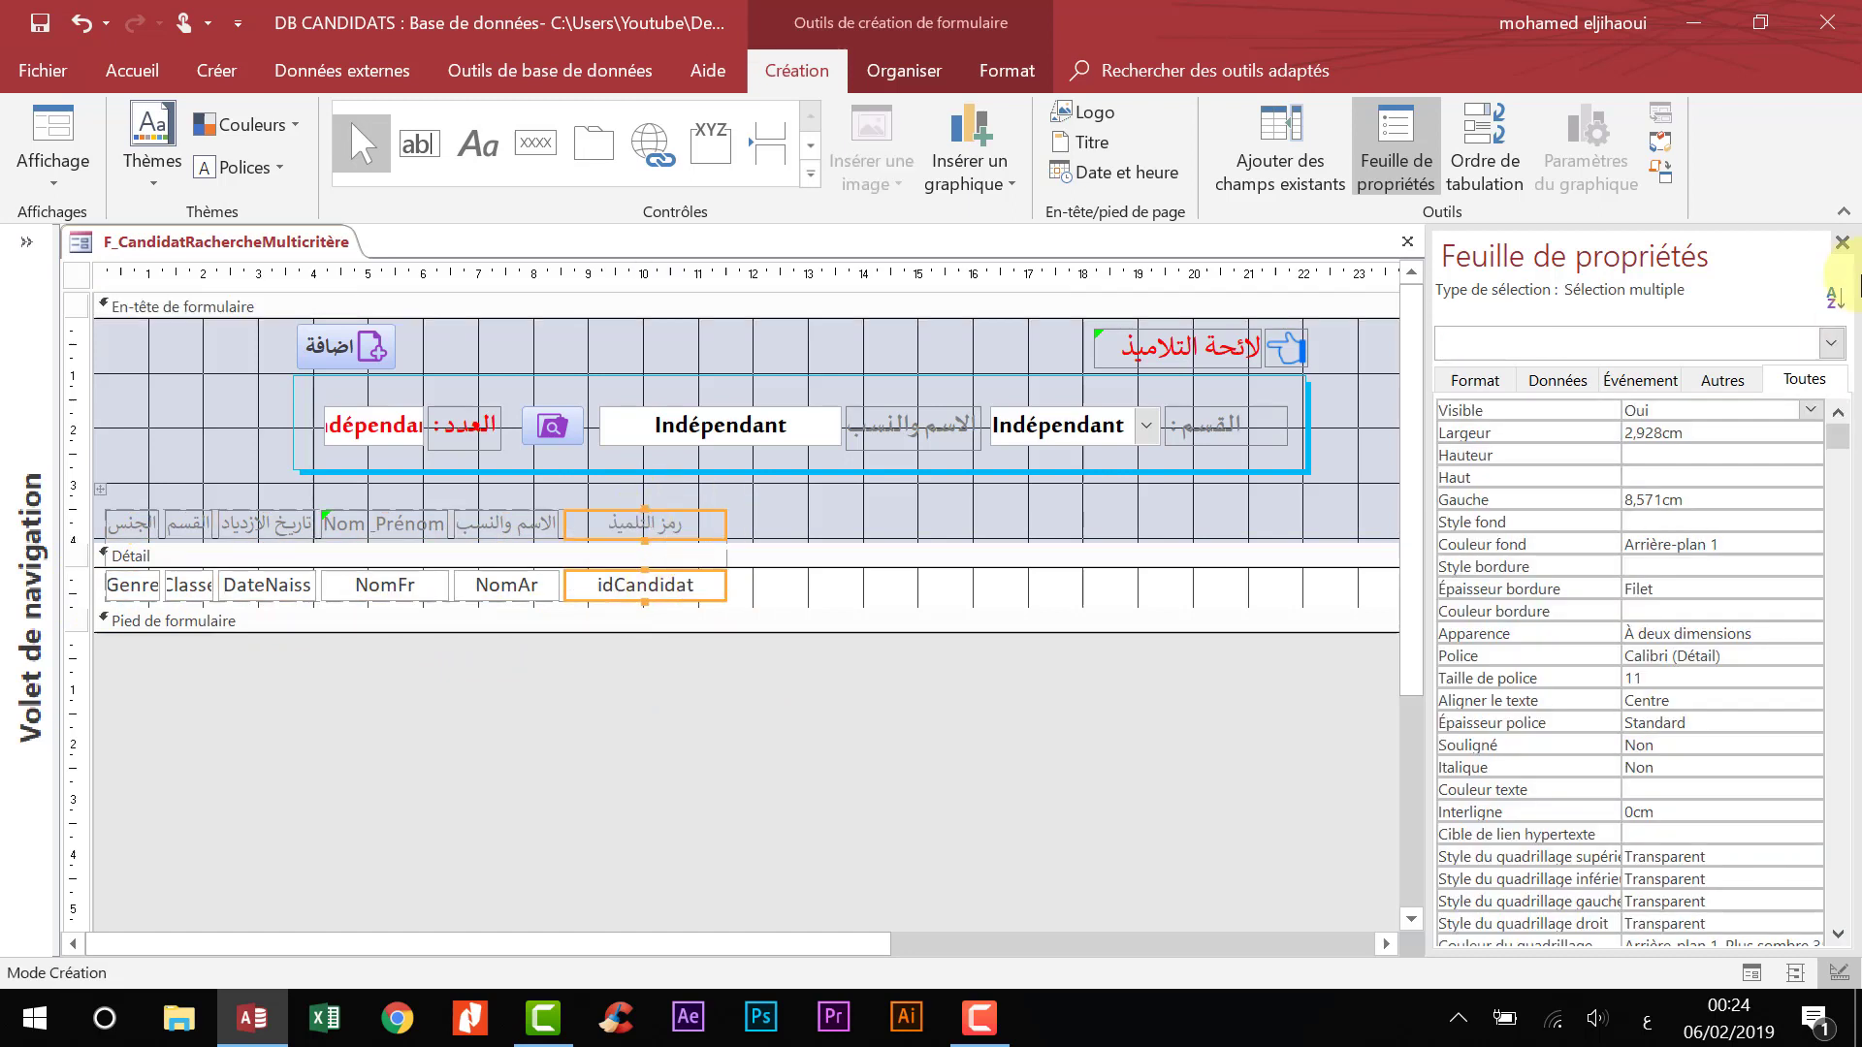
pyautogui.click(1841, 243)
# - Resize all columns of the tabular layout together so they extend to about the 24 cm mark
pyautogui.moveTo(797, 506); pyautogui.dragTo(54, 607)
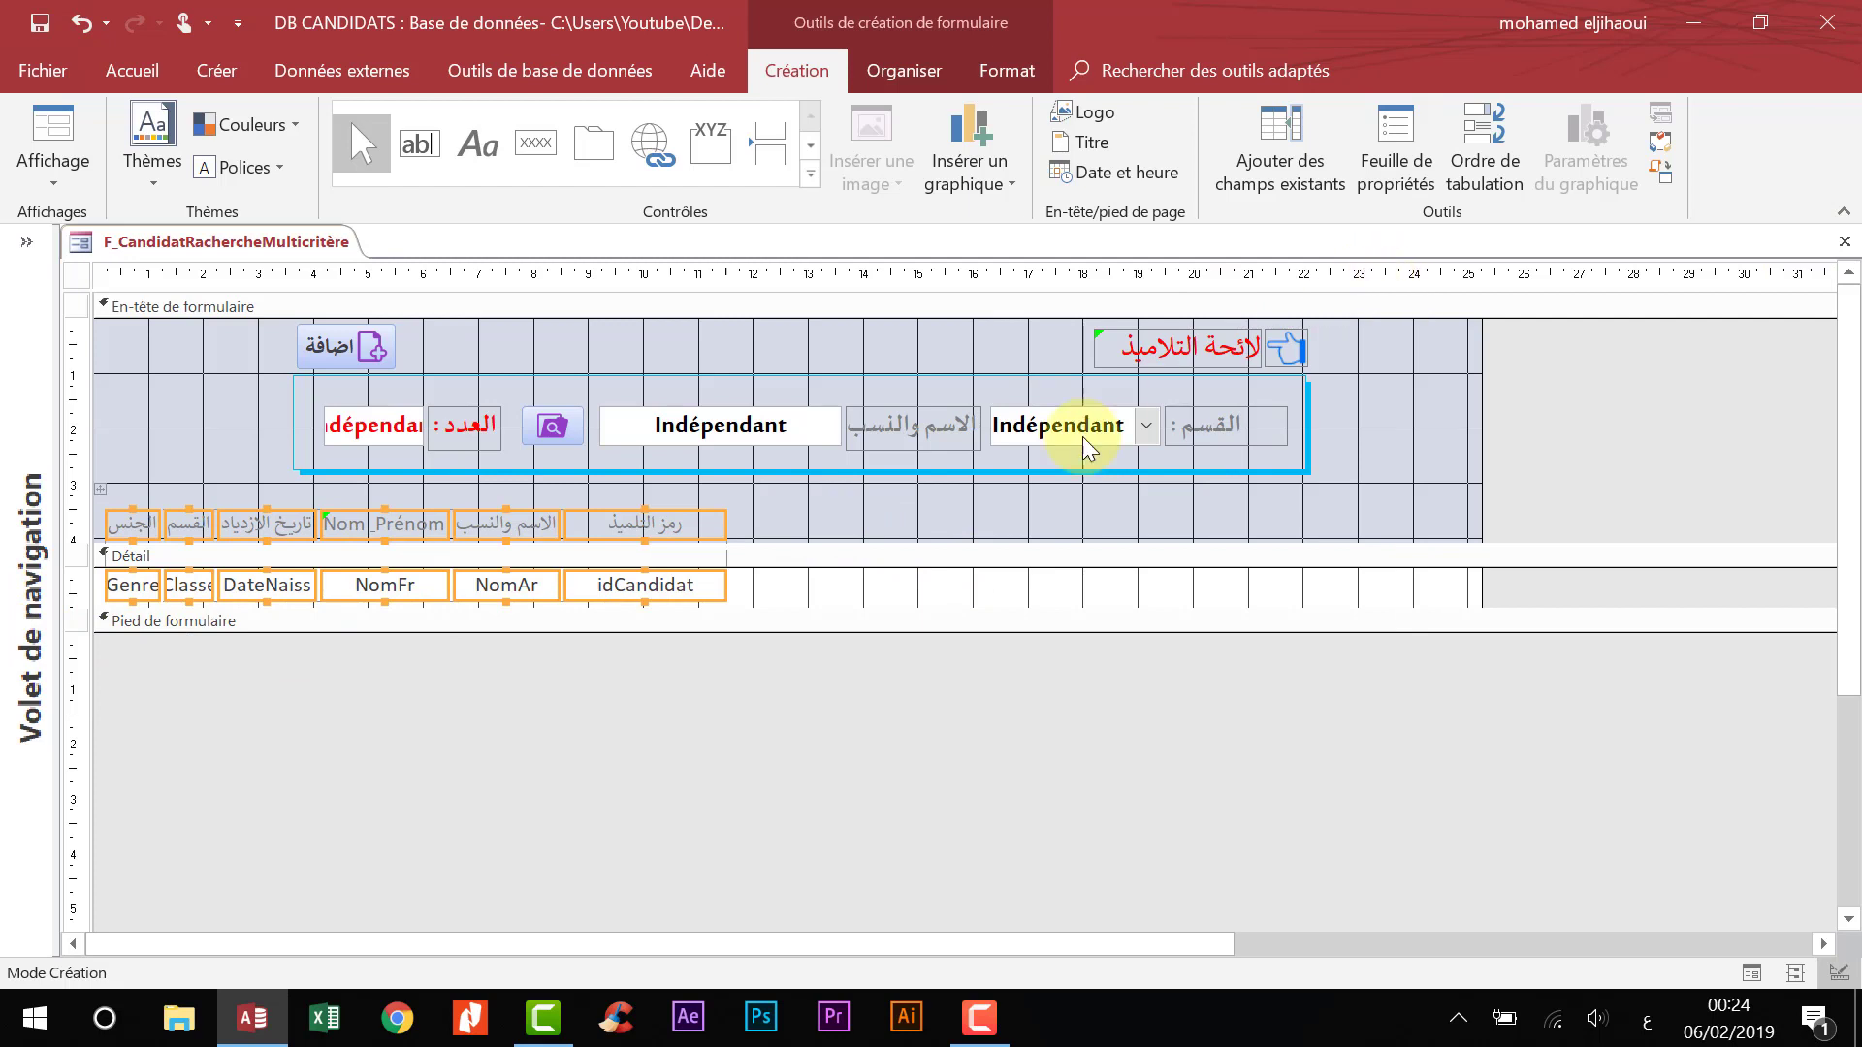
pyautogui.moveTo(726, 522); pyautogui.dragTo(1010, 528)
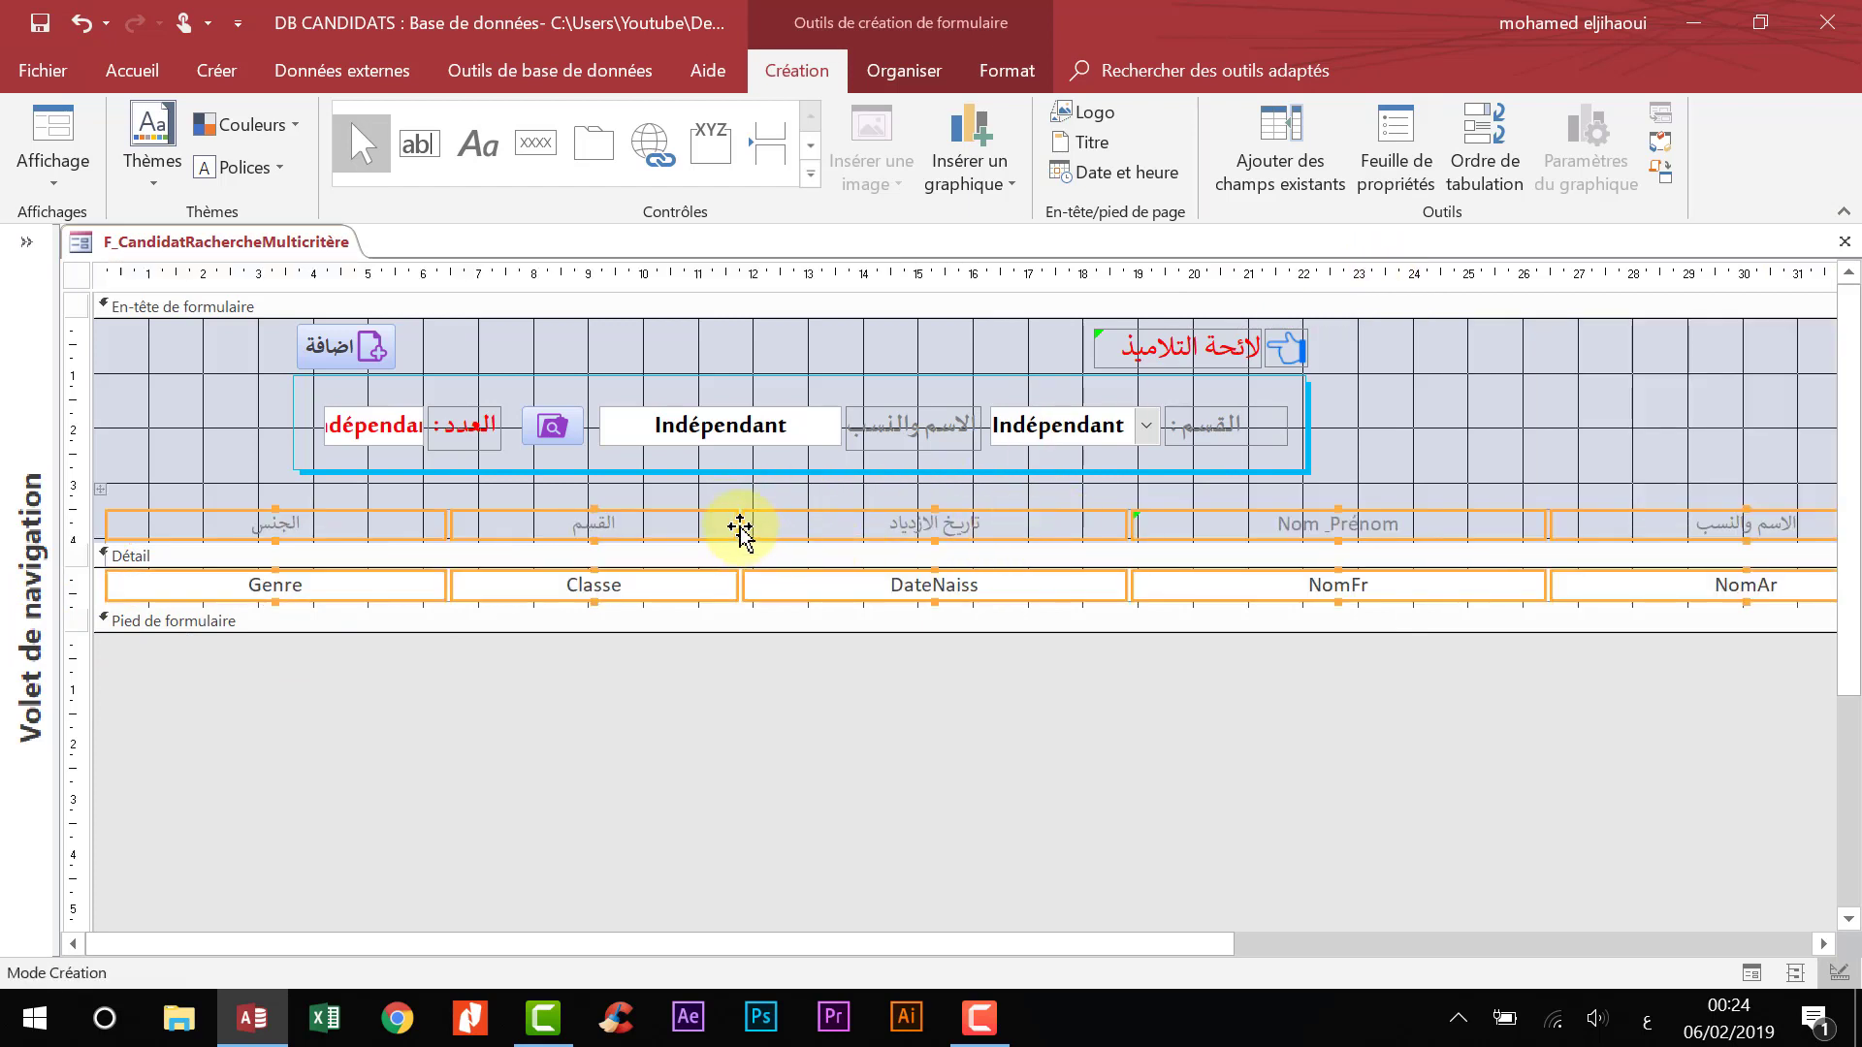
pyautogui.moveTo(738, 526); pyautogui.dragTo(540, 525)
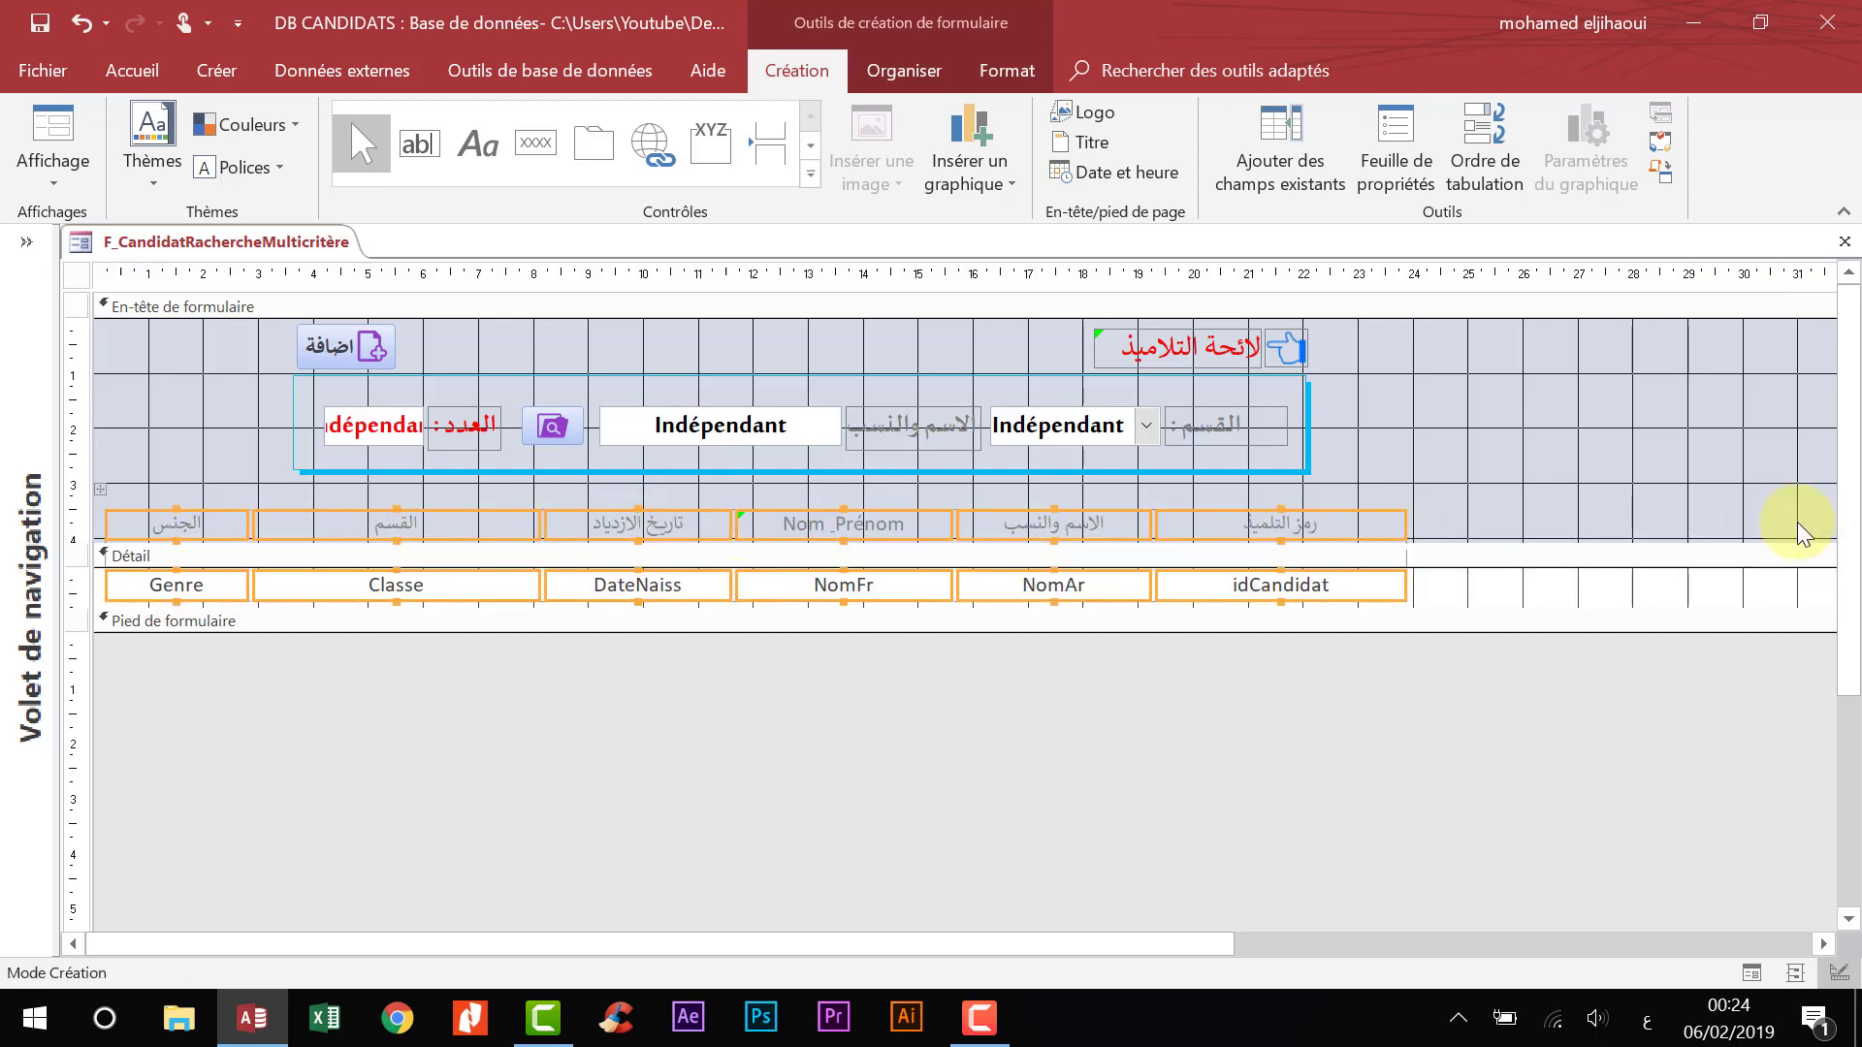
# - Reduce the form's width to the outer edge of the idCandidat column, about 24 cm
pyautogui.moveTo(1044, 931); pyautogui.dragTo(1755, 940)
pyautogui.moveTo(1432, 431); pyautogui.dragTo(29, 457)
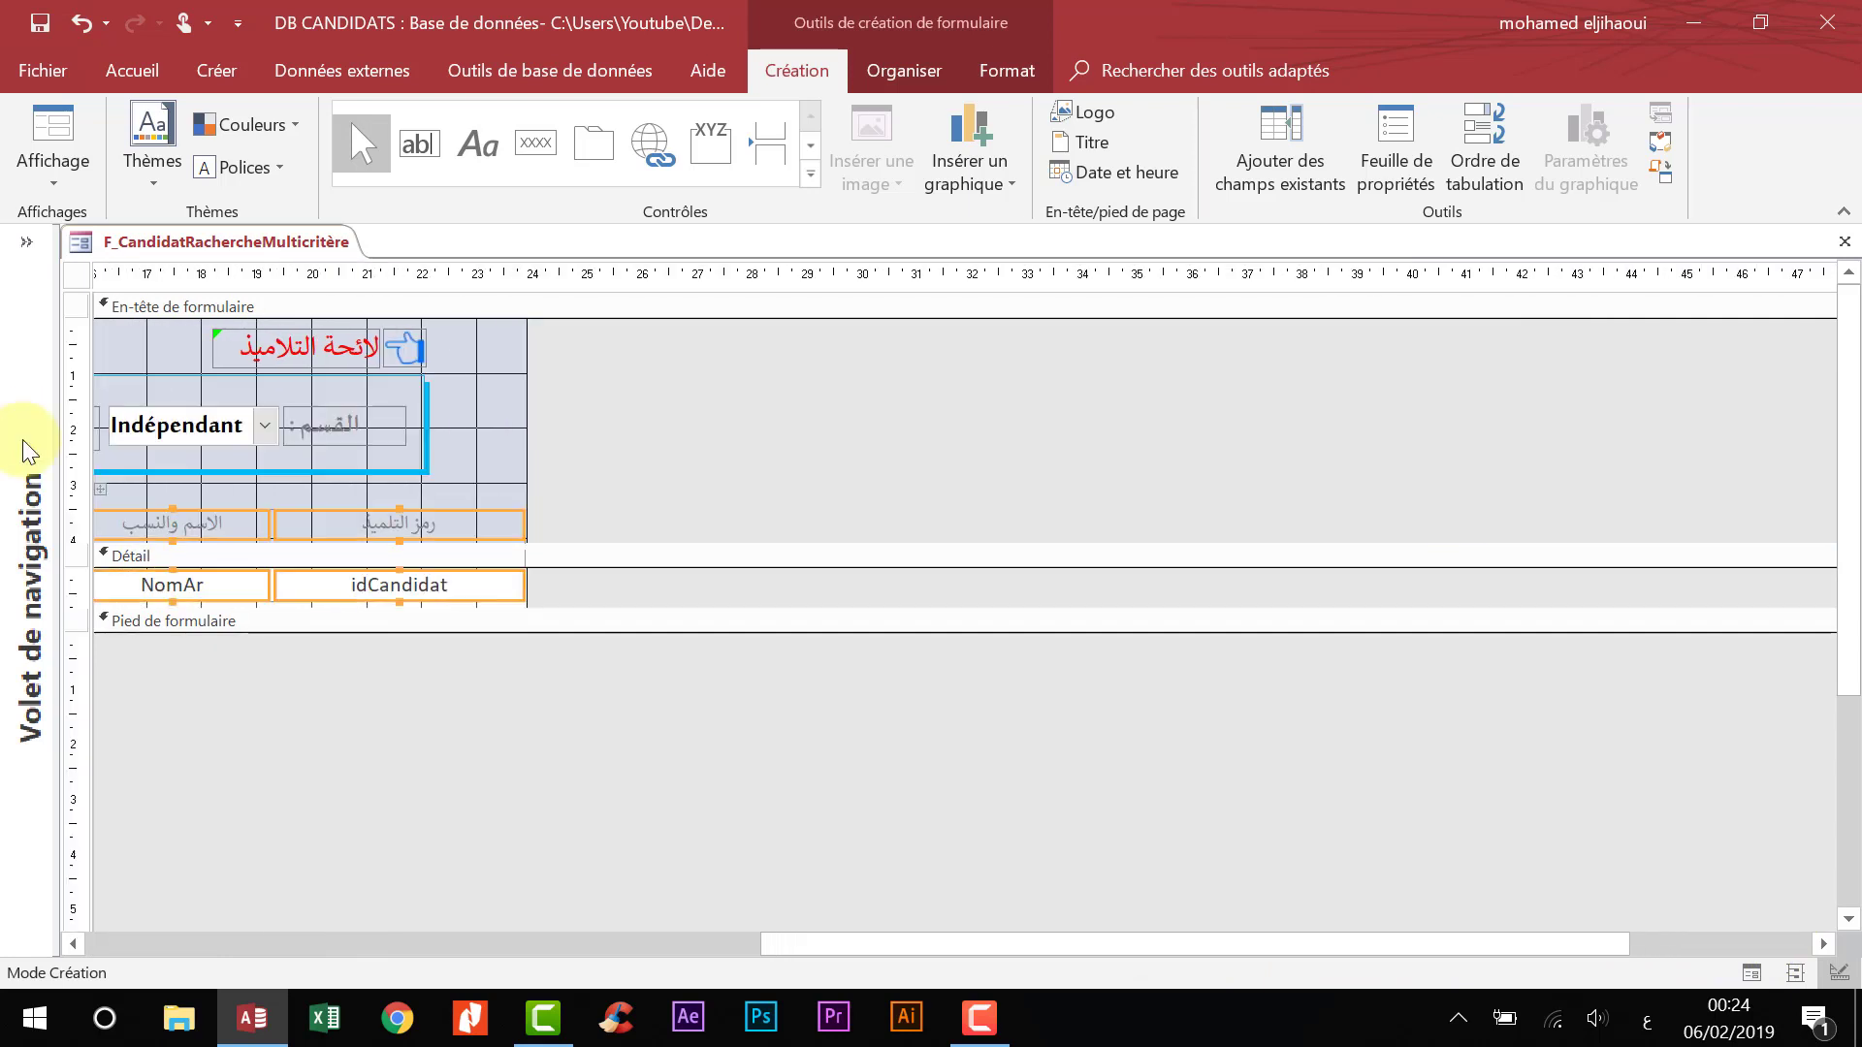
pyautogui.moveTo(1375, 940); pyautogui.dragTo(258, 943)
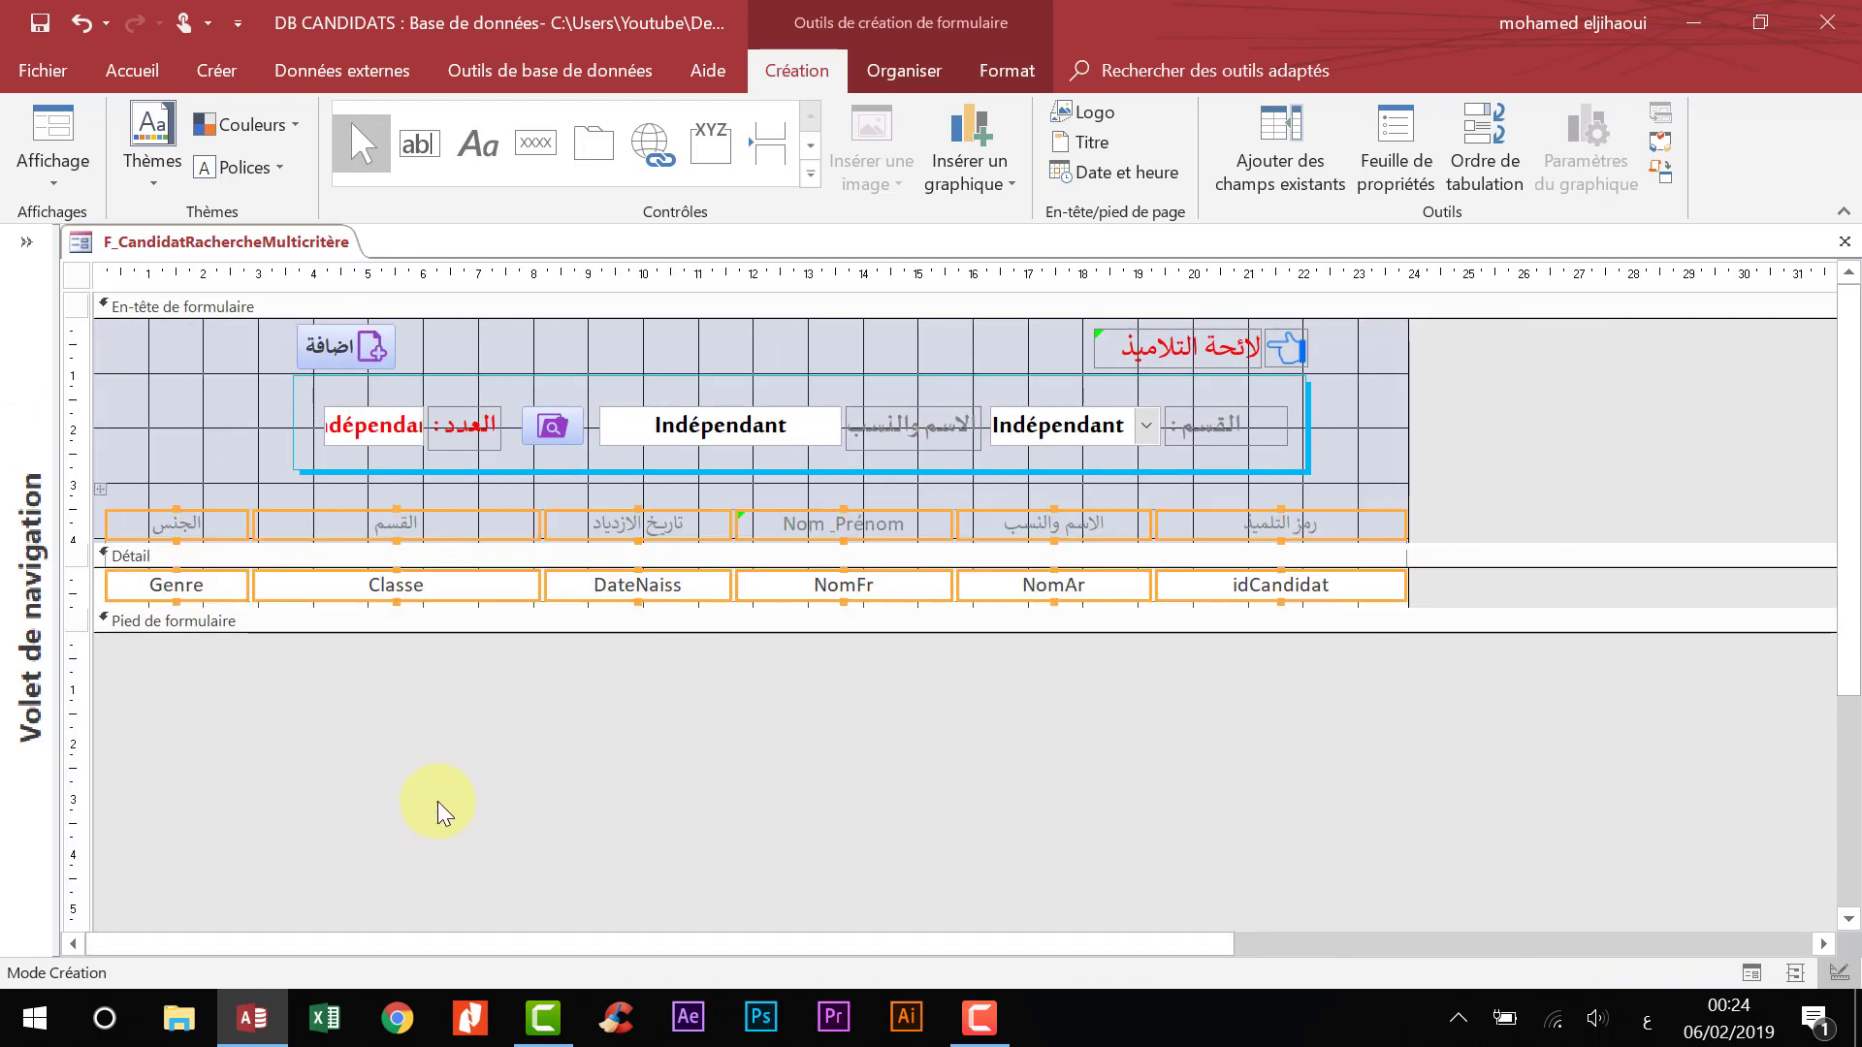
# - Narrow all the columns together so the table ends near the search frame's right edge, at about 22 cm
pyautogui.click(1405, 524)
pyautogui.moveTo(1405, 523); pyautogui.dragTo(1324, 523)
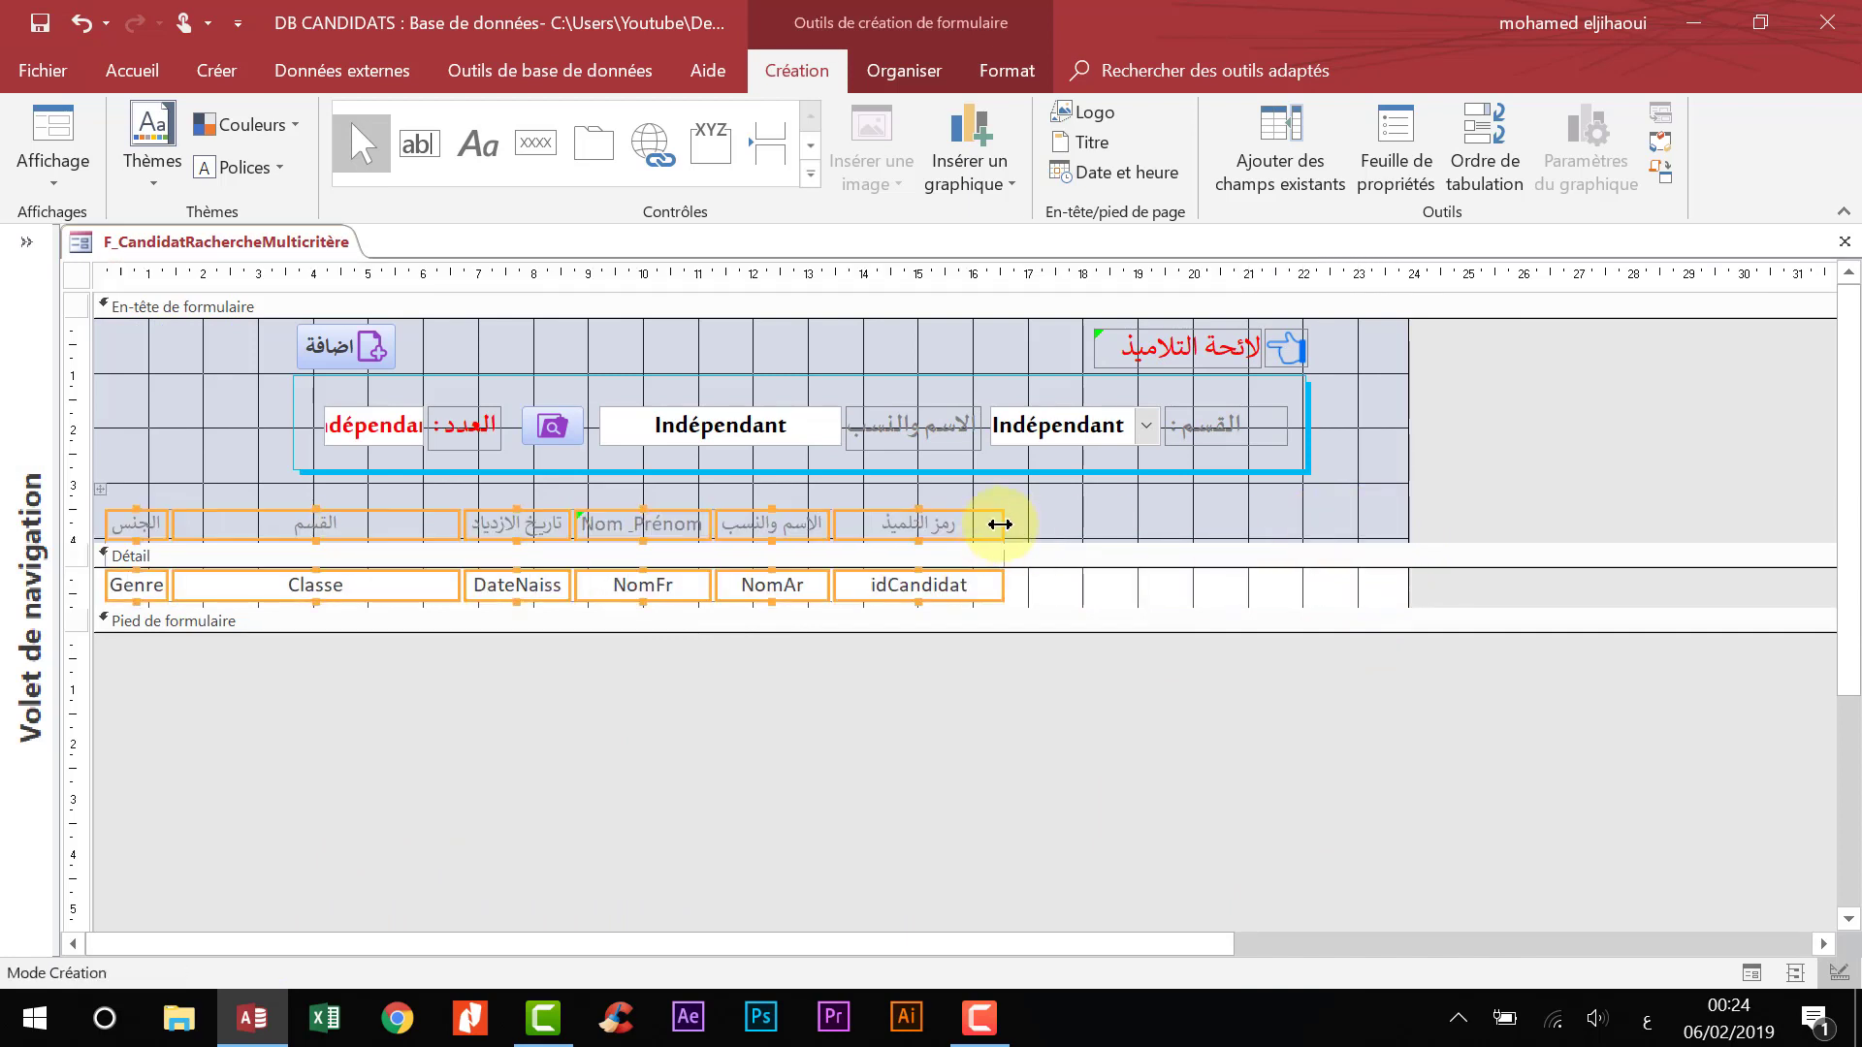
pyautogui.moveTo(995, 523); pyautogui.dragTo(1063, 524)
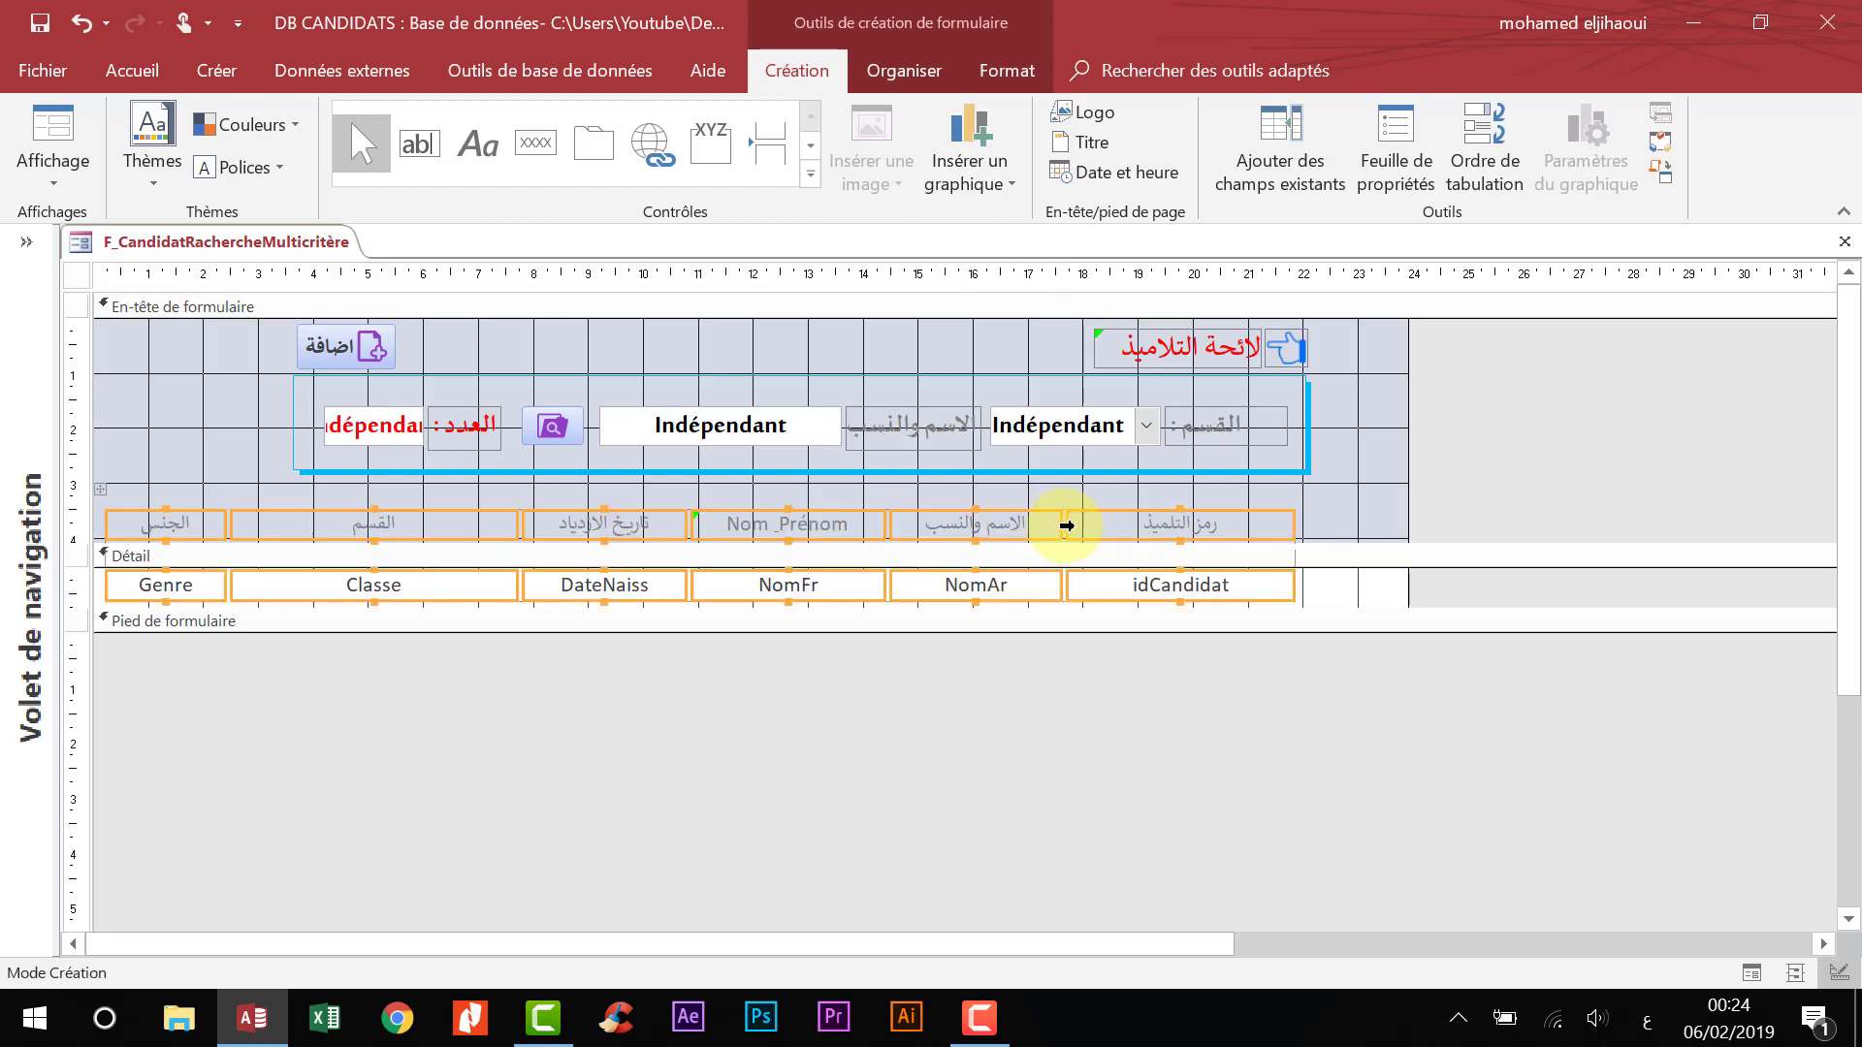
pyautogui.click(1497, 473)
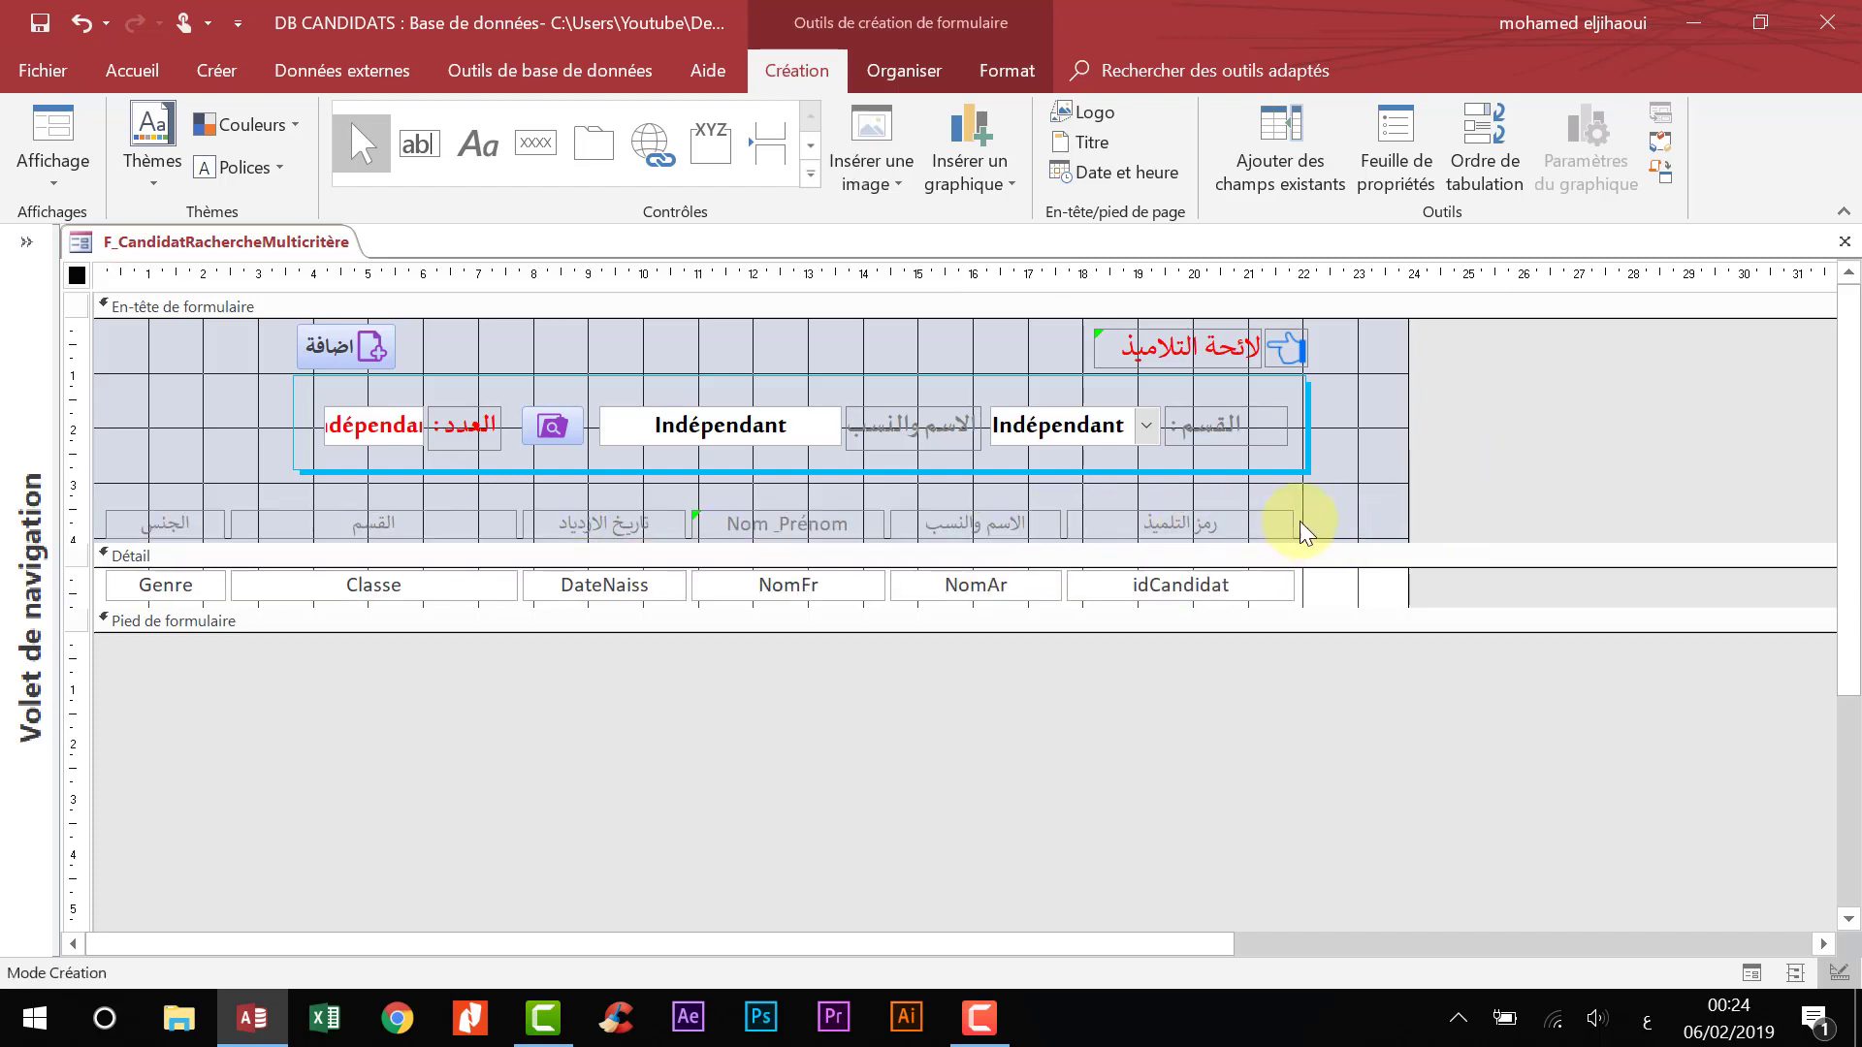
# - Fine-tune individual column widths: NomAr slightly wider, Classe narrowed to about 2.4 cm and Genre to about 1.8 cm
pyautogui.click(1063, 527)
pyautogui.click(996, 582)
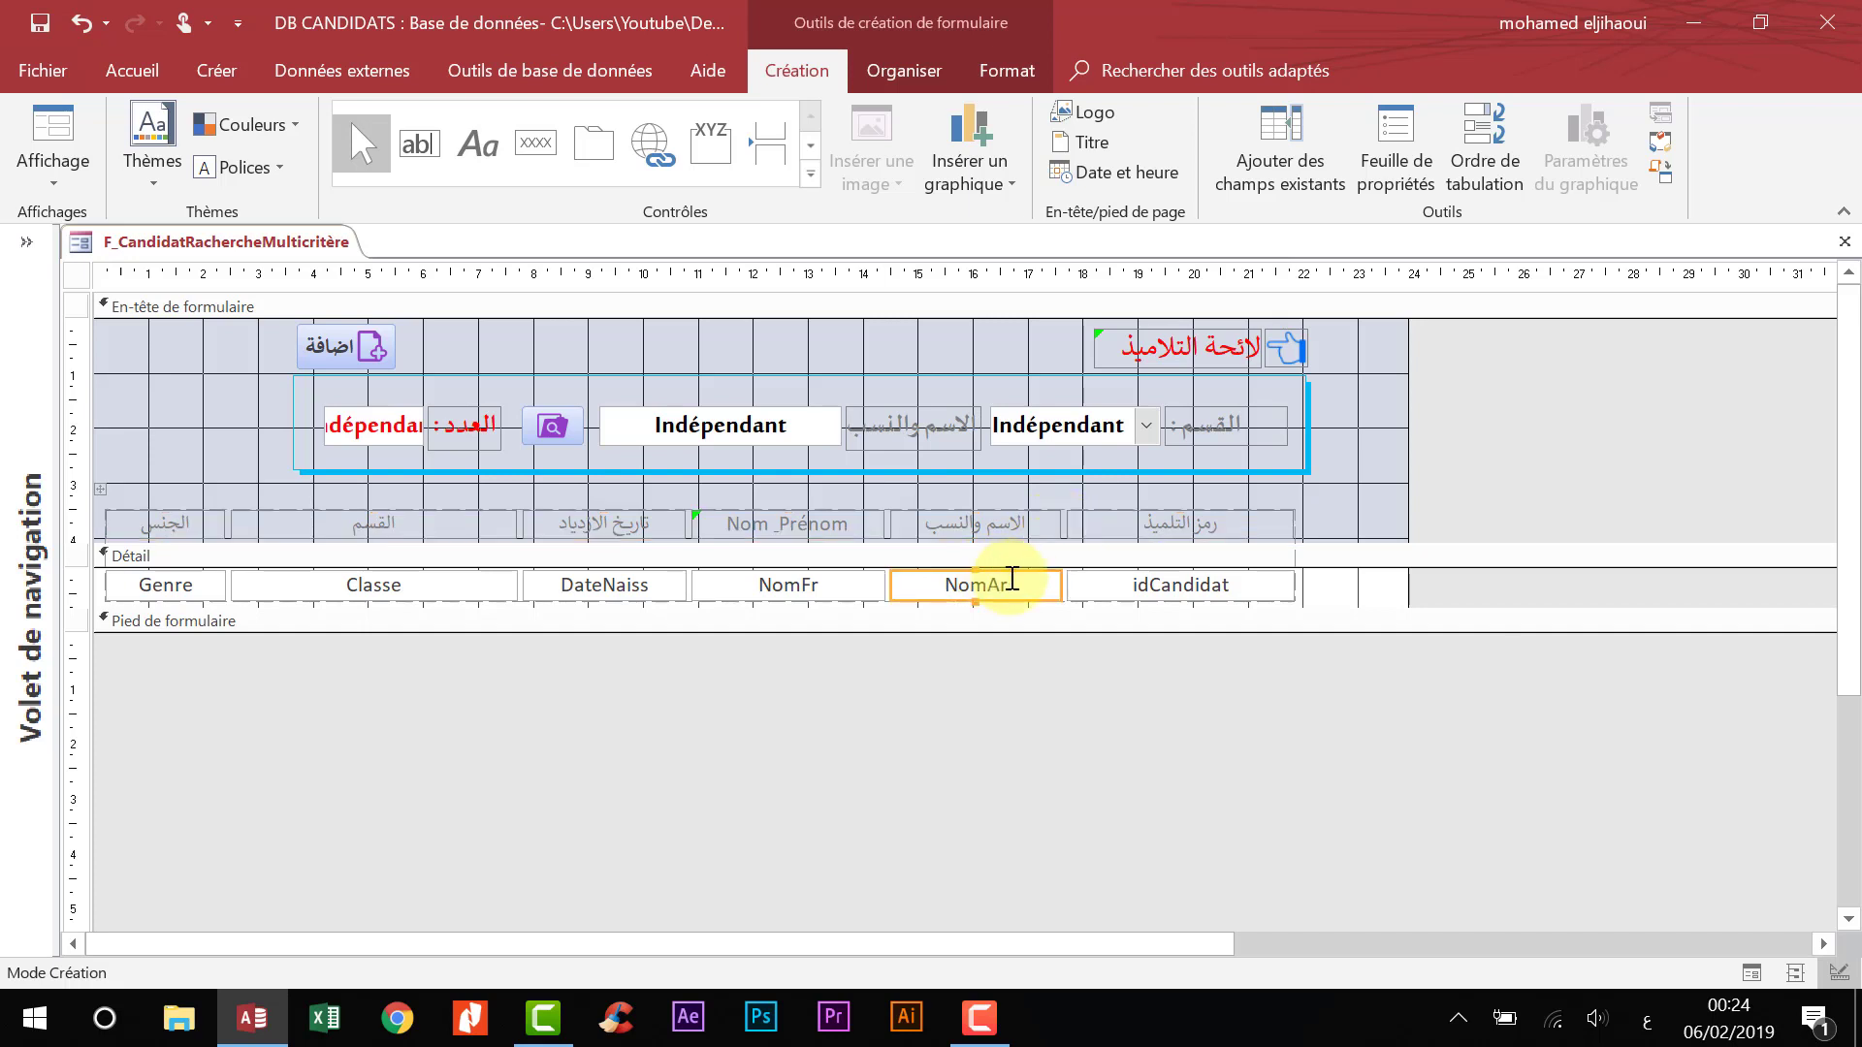
pyautogui.moveTo(519, 524); pyautogui.dragTo(366, 528)
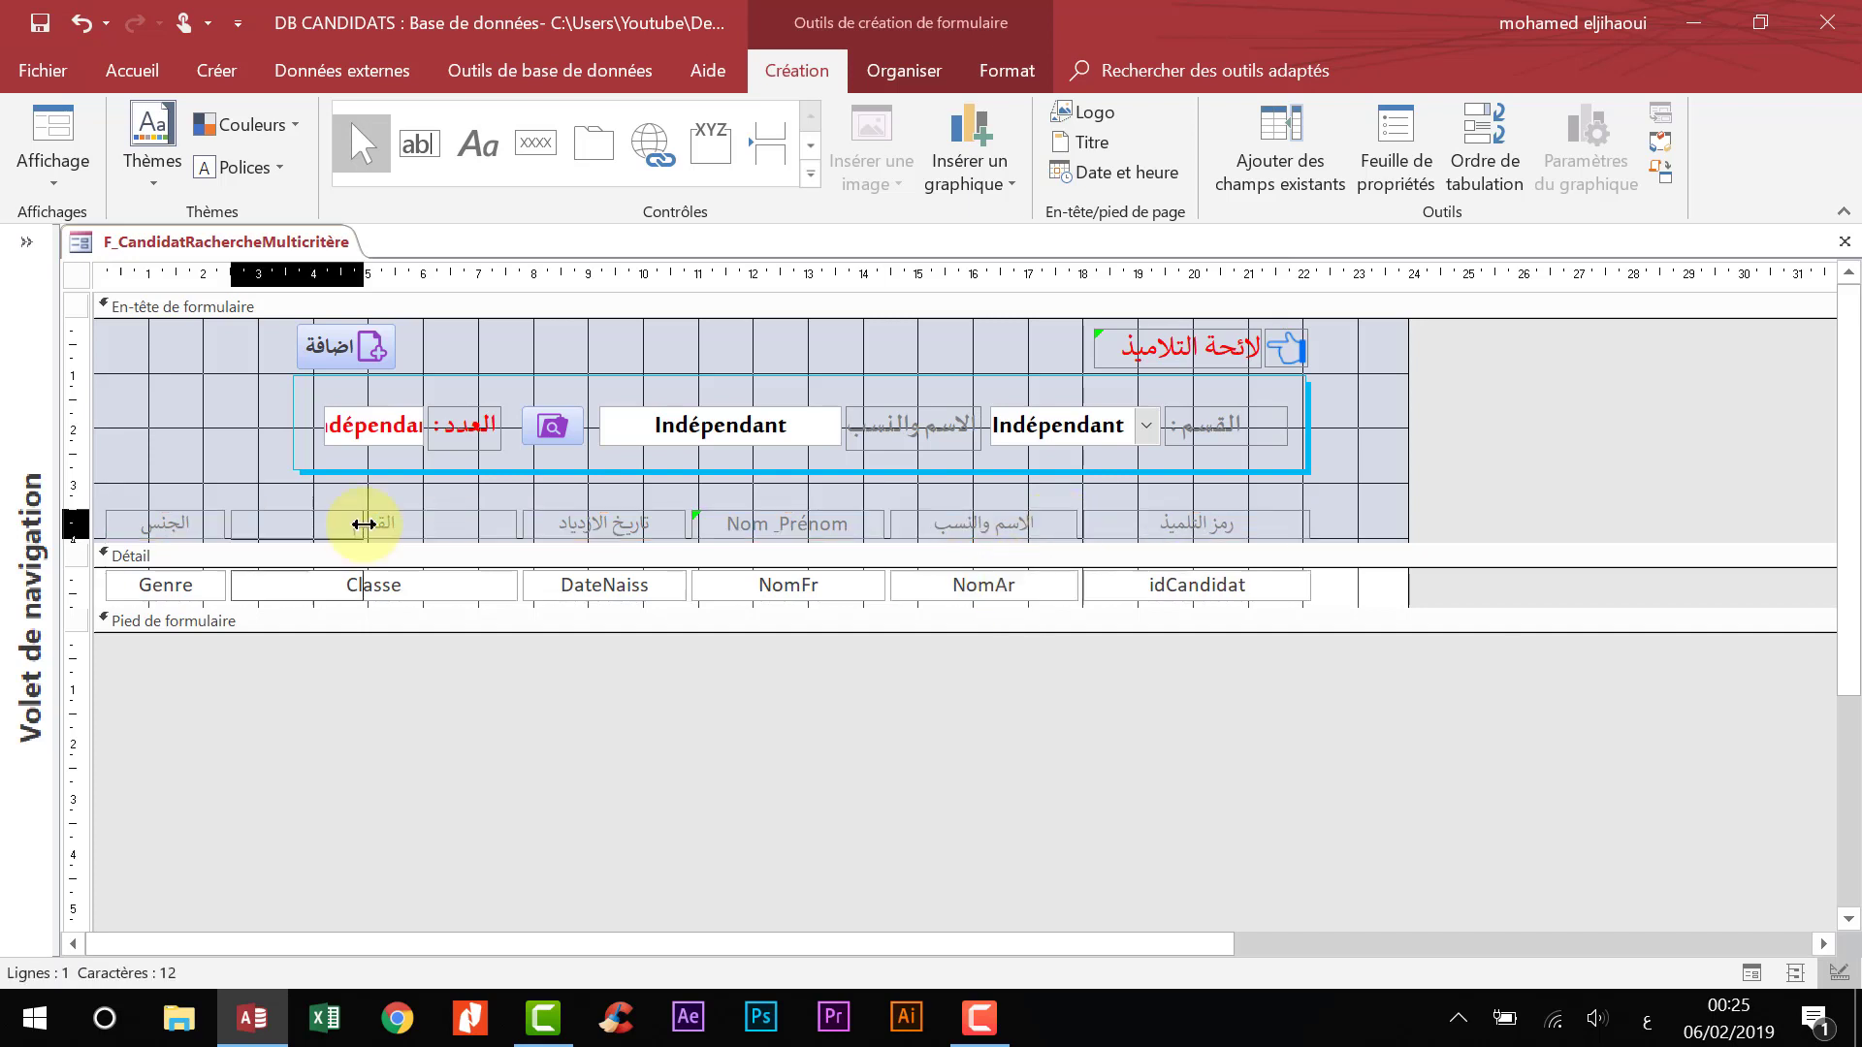
pyautogui.click(178, 527)
pyautogui.moveTo(224, 526); pyautogui.dragTo(205, 526)
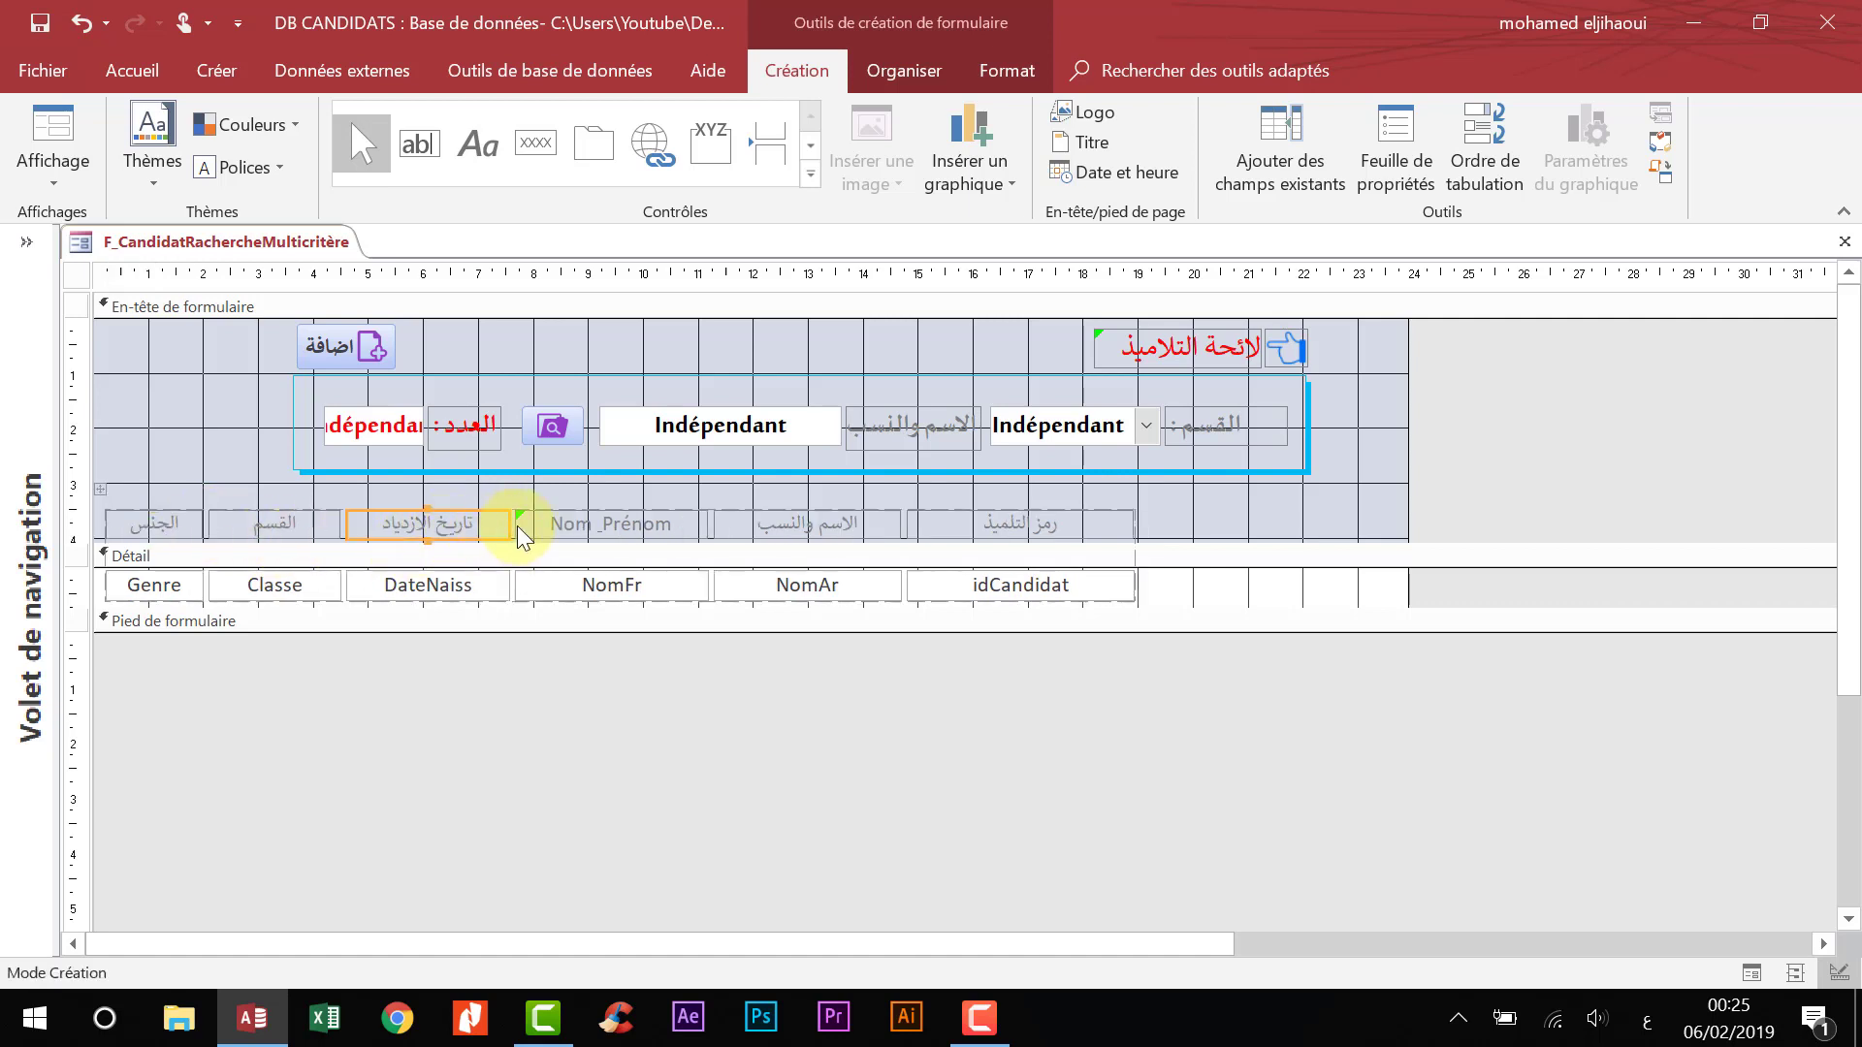
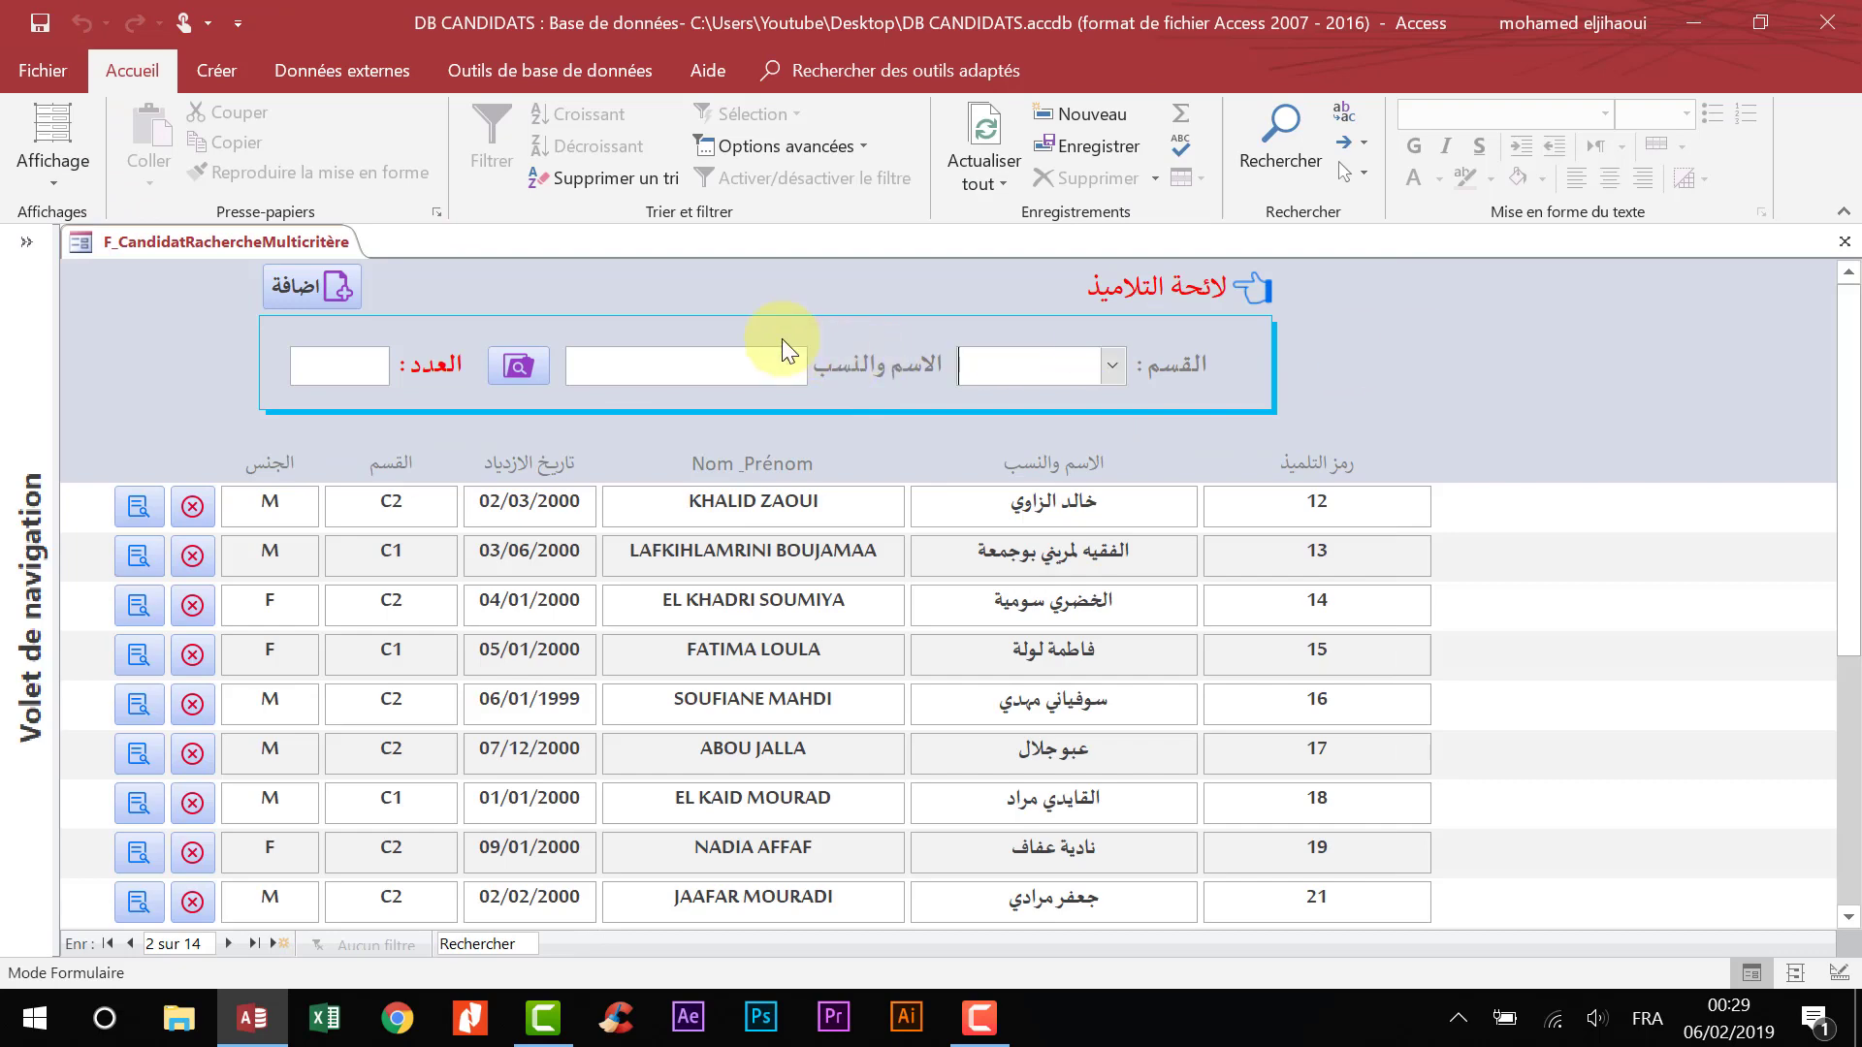
# - Switch the form back to design view and select the whole form to show its data properties
pyautogui.rightClick(679, 288)
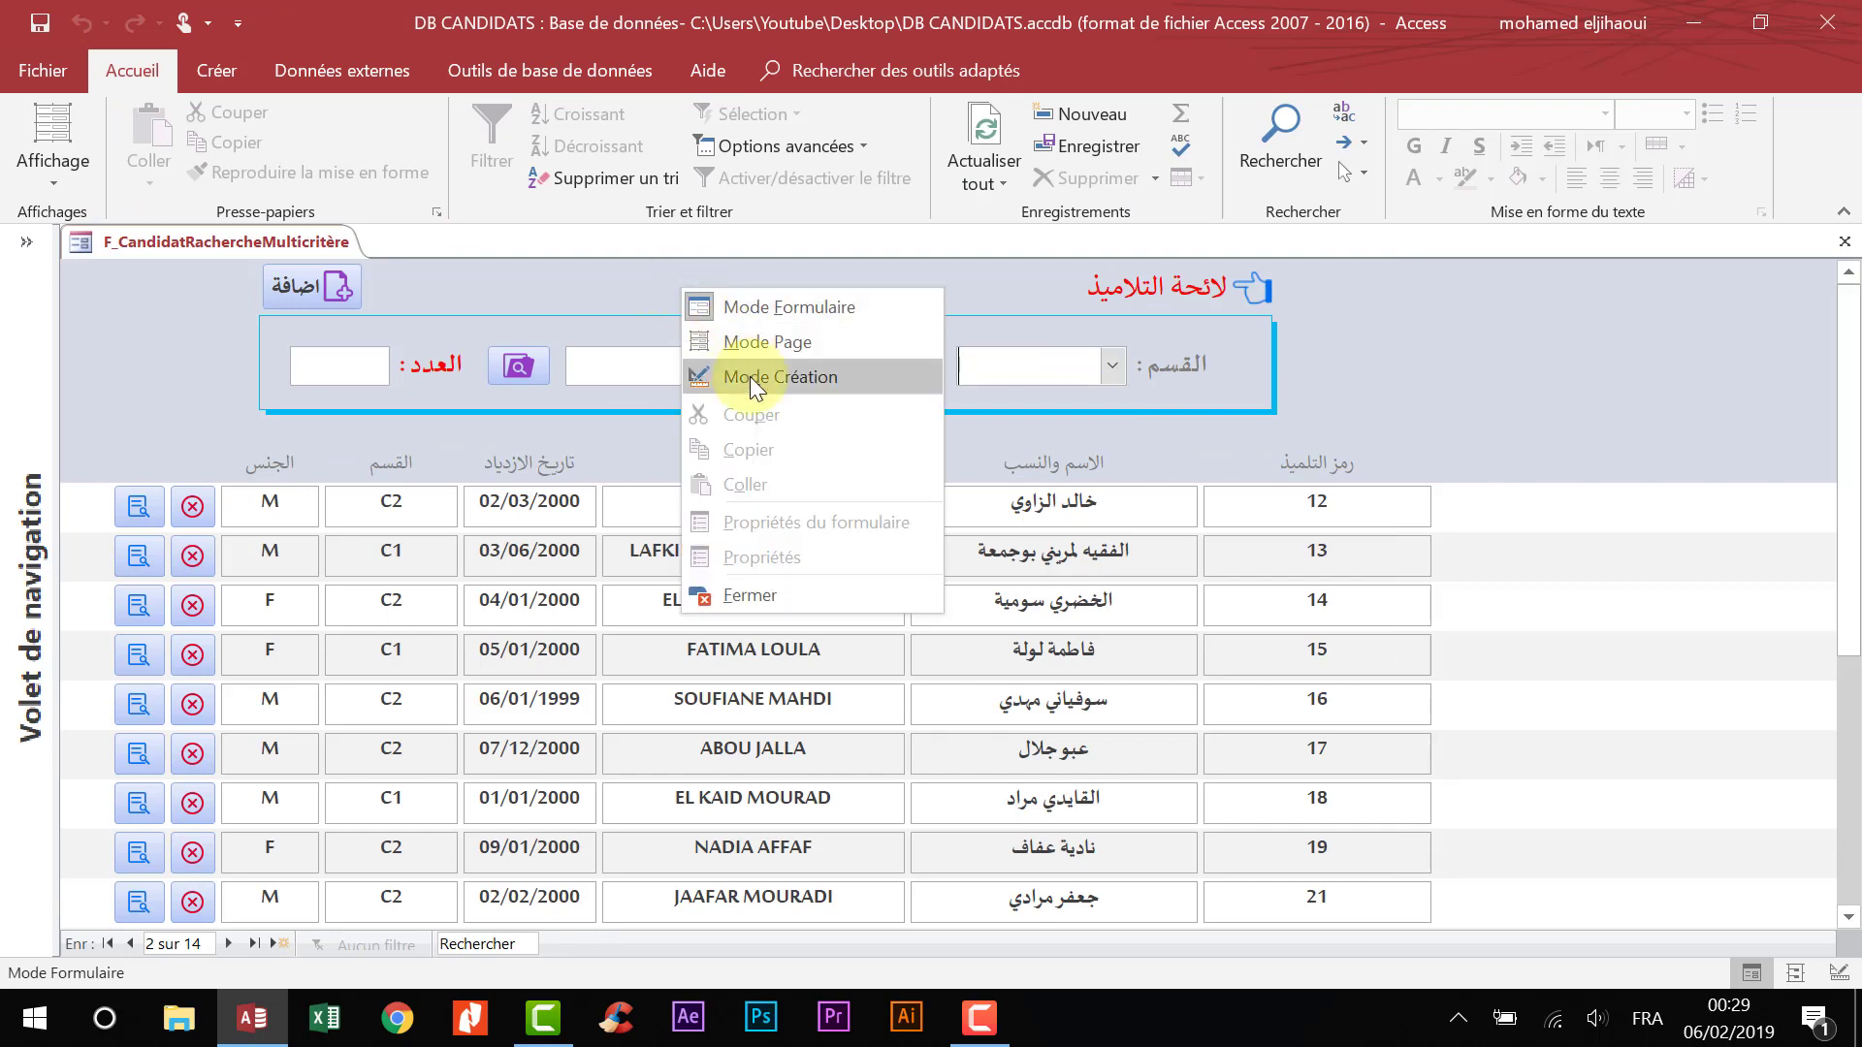
pyautogui.click(855, 377)
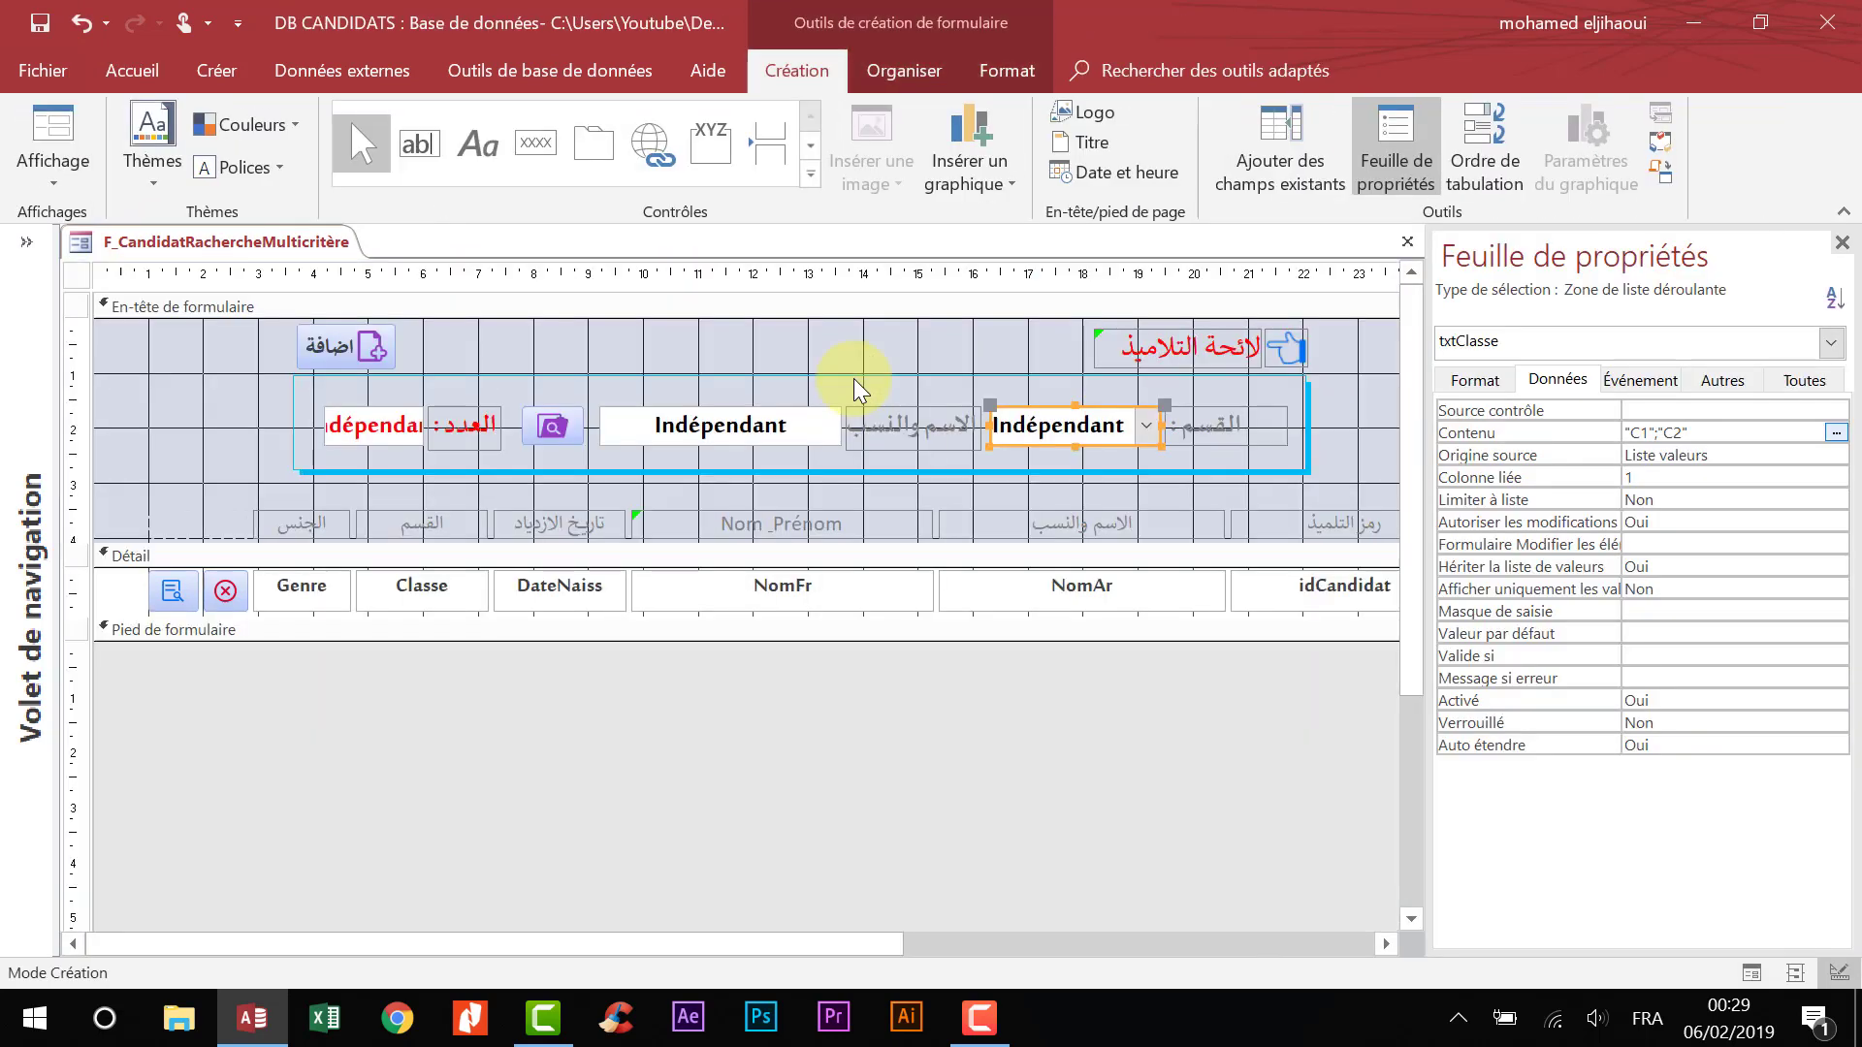
pyautogui.click(665, 761)
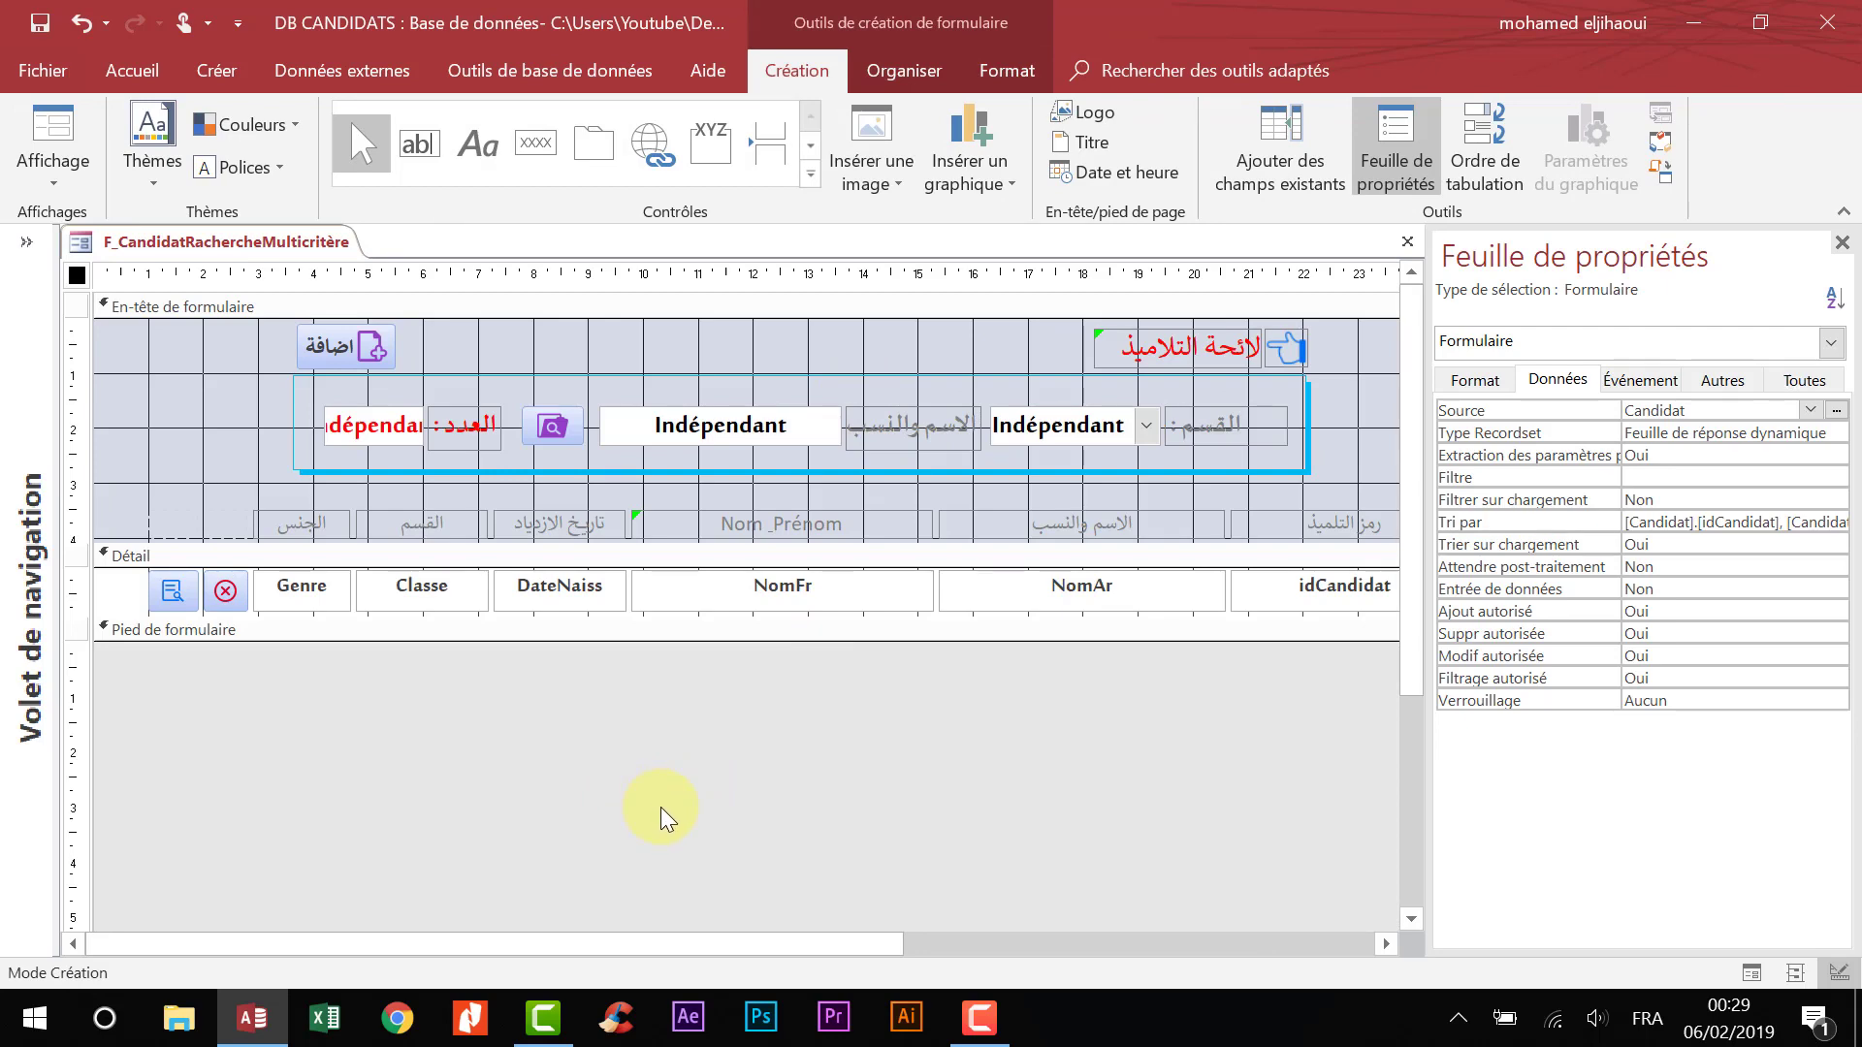
# - Preview the form, return to design view, and open the expression builder for the control source of the العدد text box
pyautogui.click(44, 126)
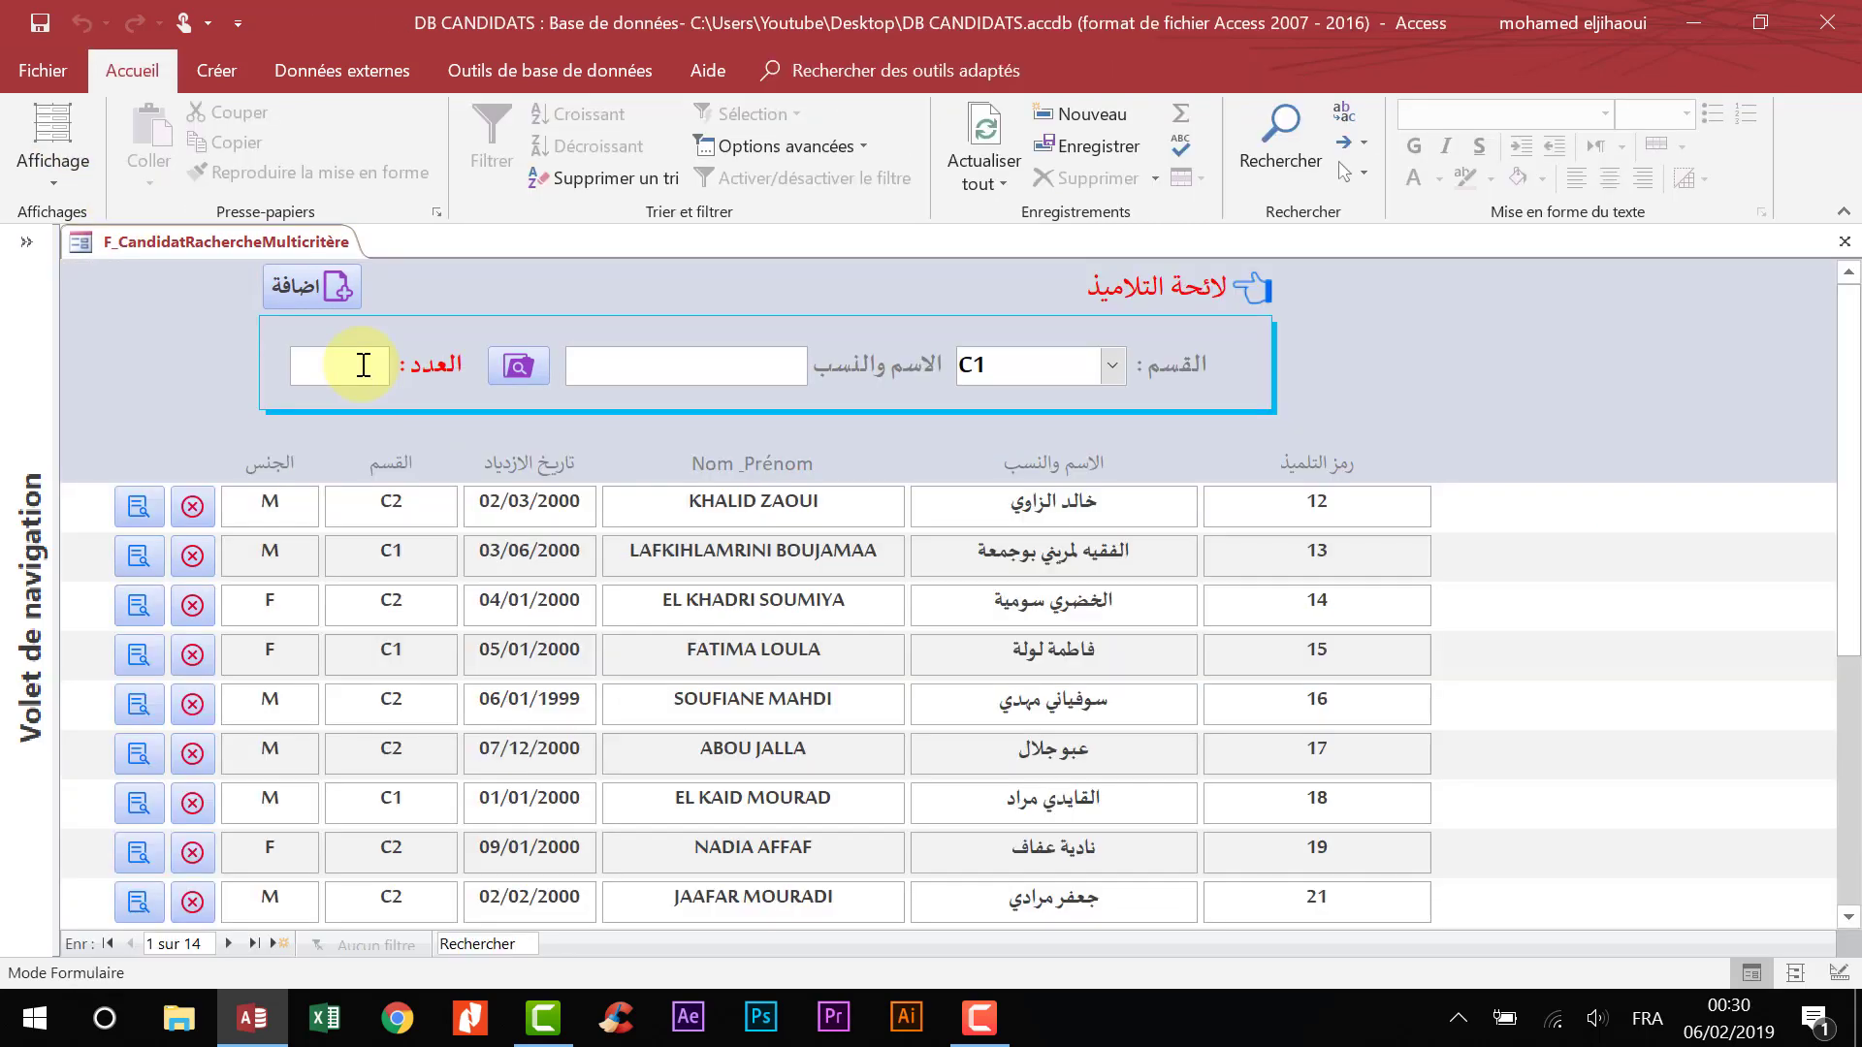
pyautogui.rightClick(581, 294)
pyautogui.click(687, 386)
pyautogui.click(383, 441)
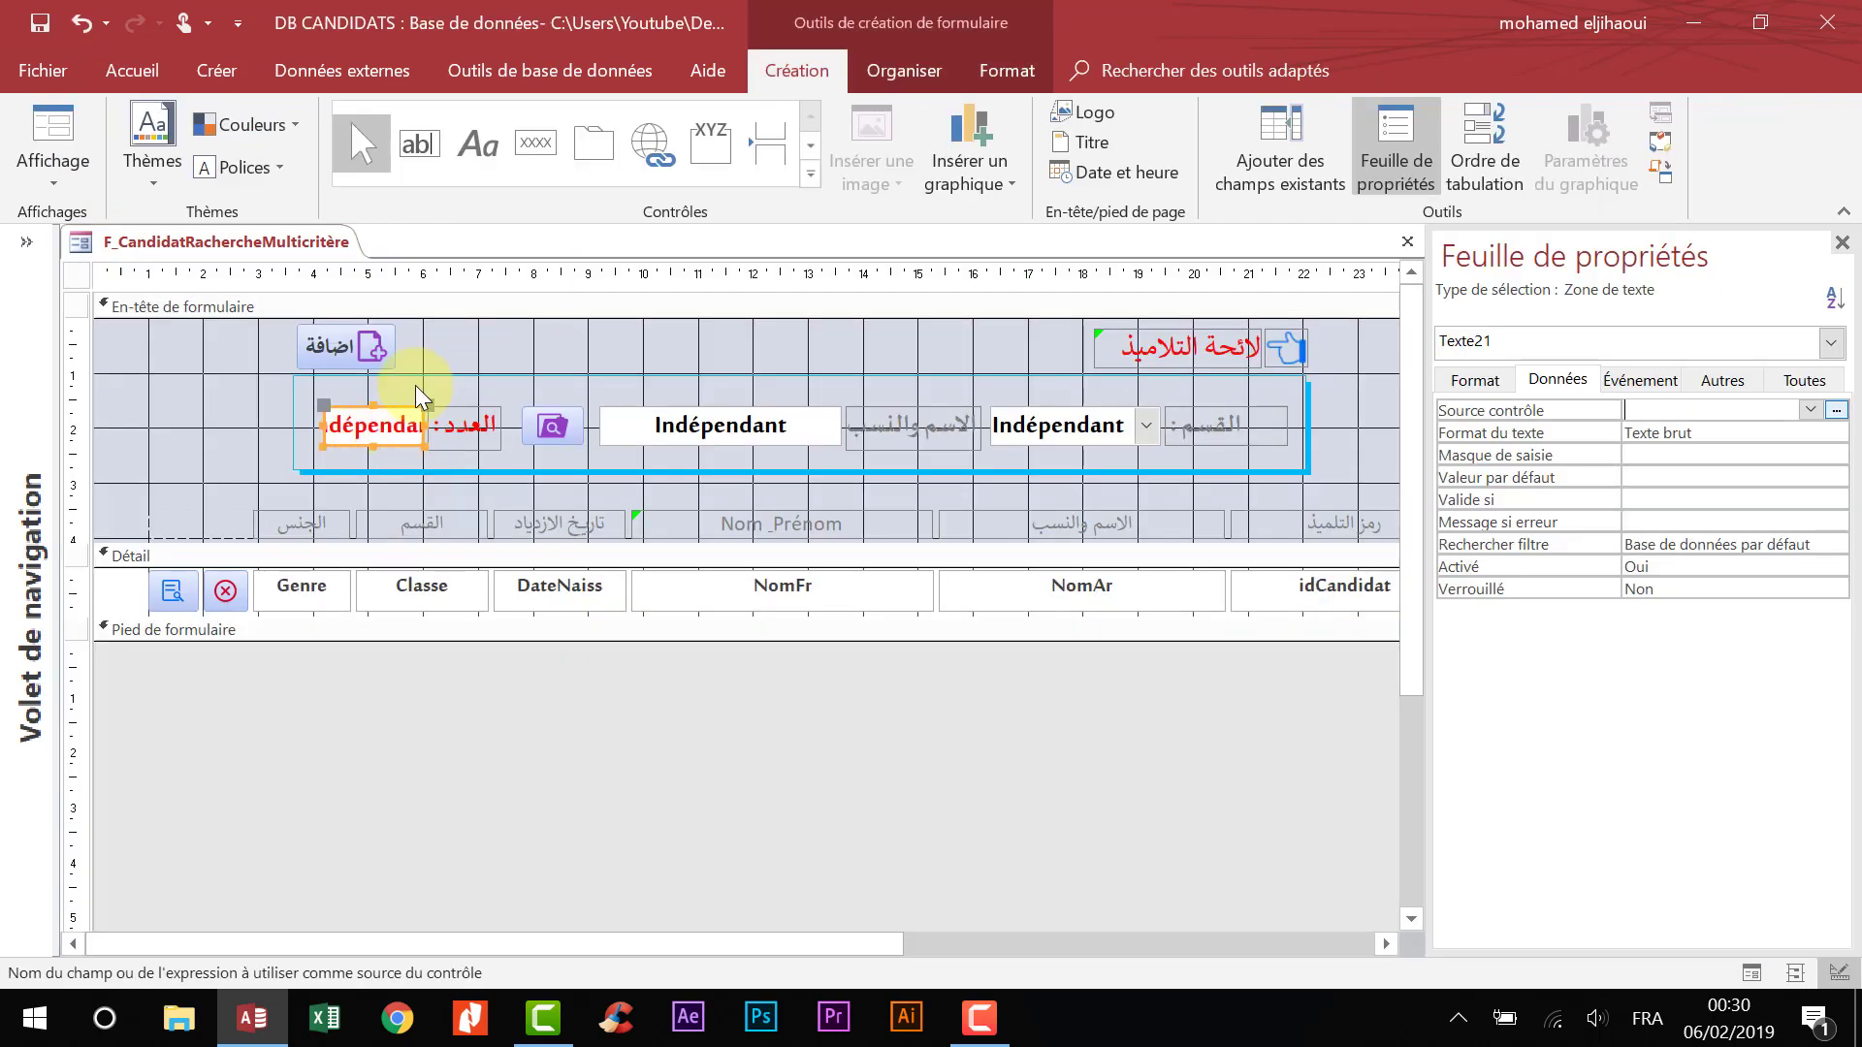
pyautogui.click(381, 434)
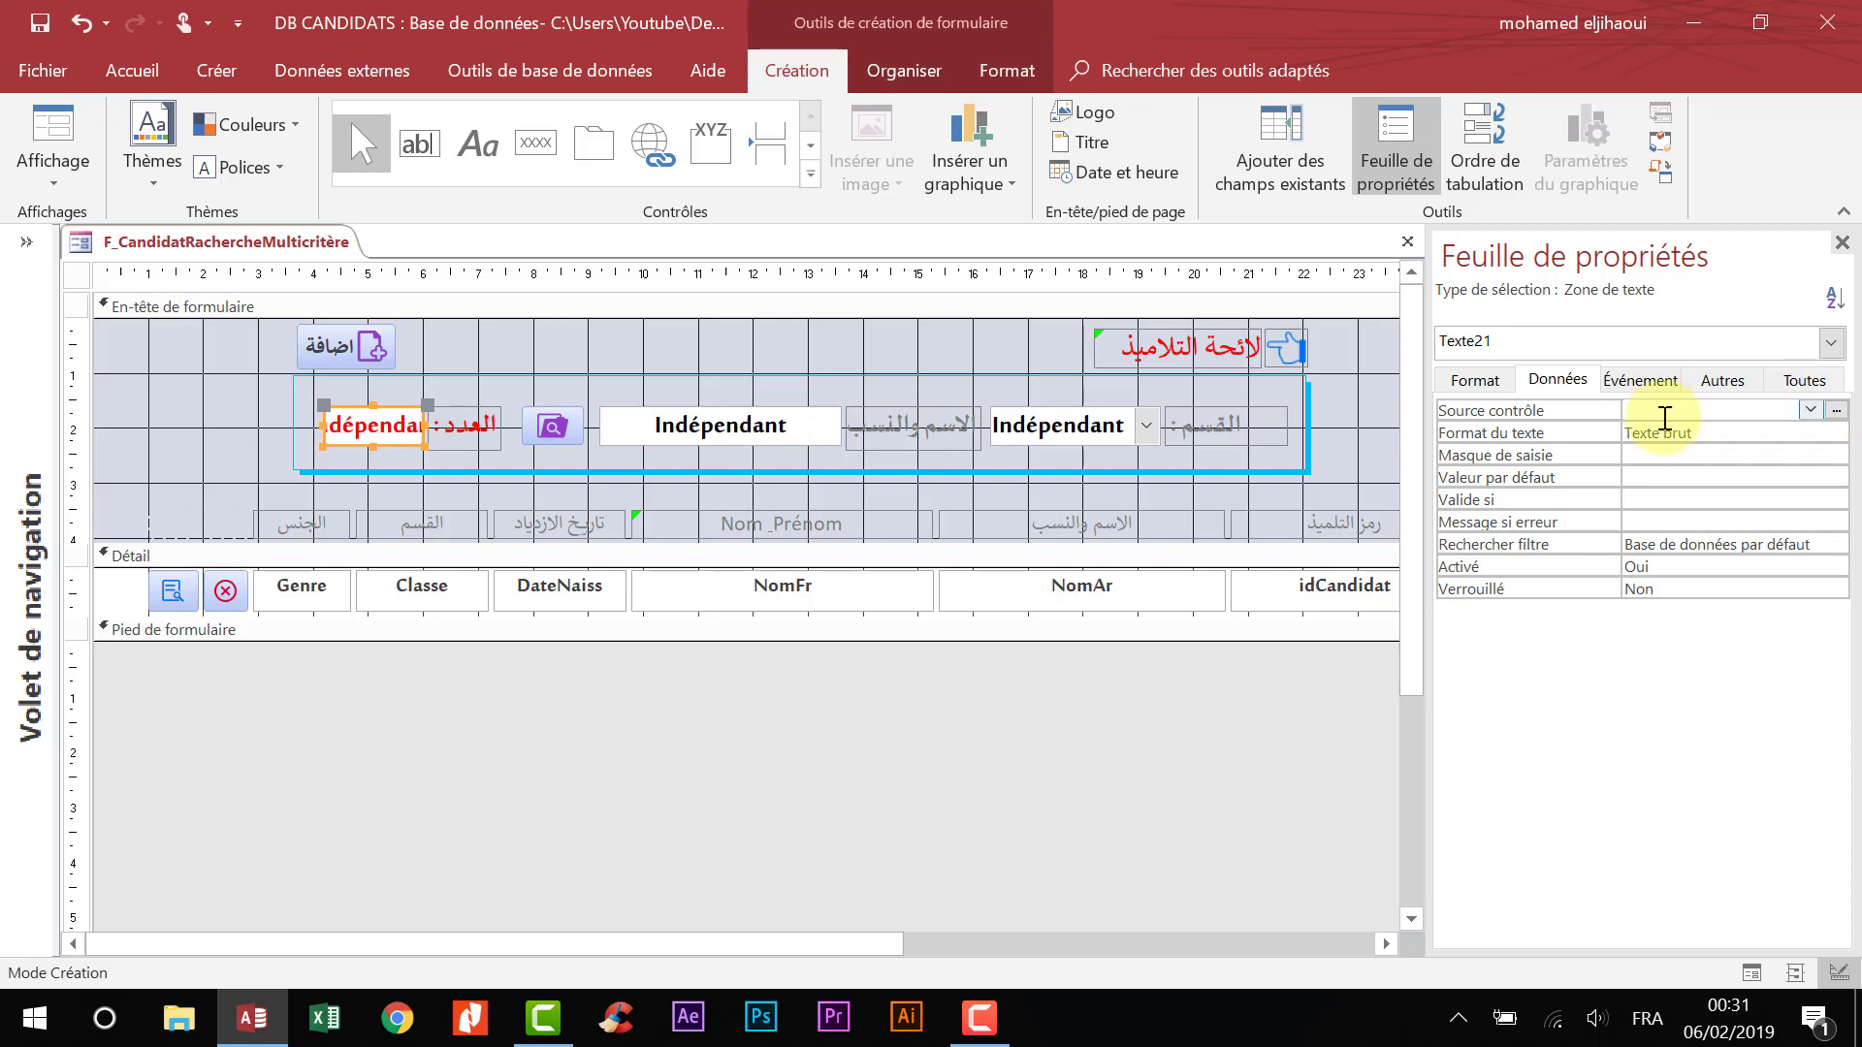
pyautogui.click(1638, 411)
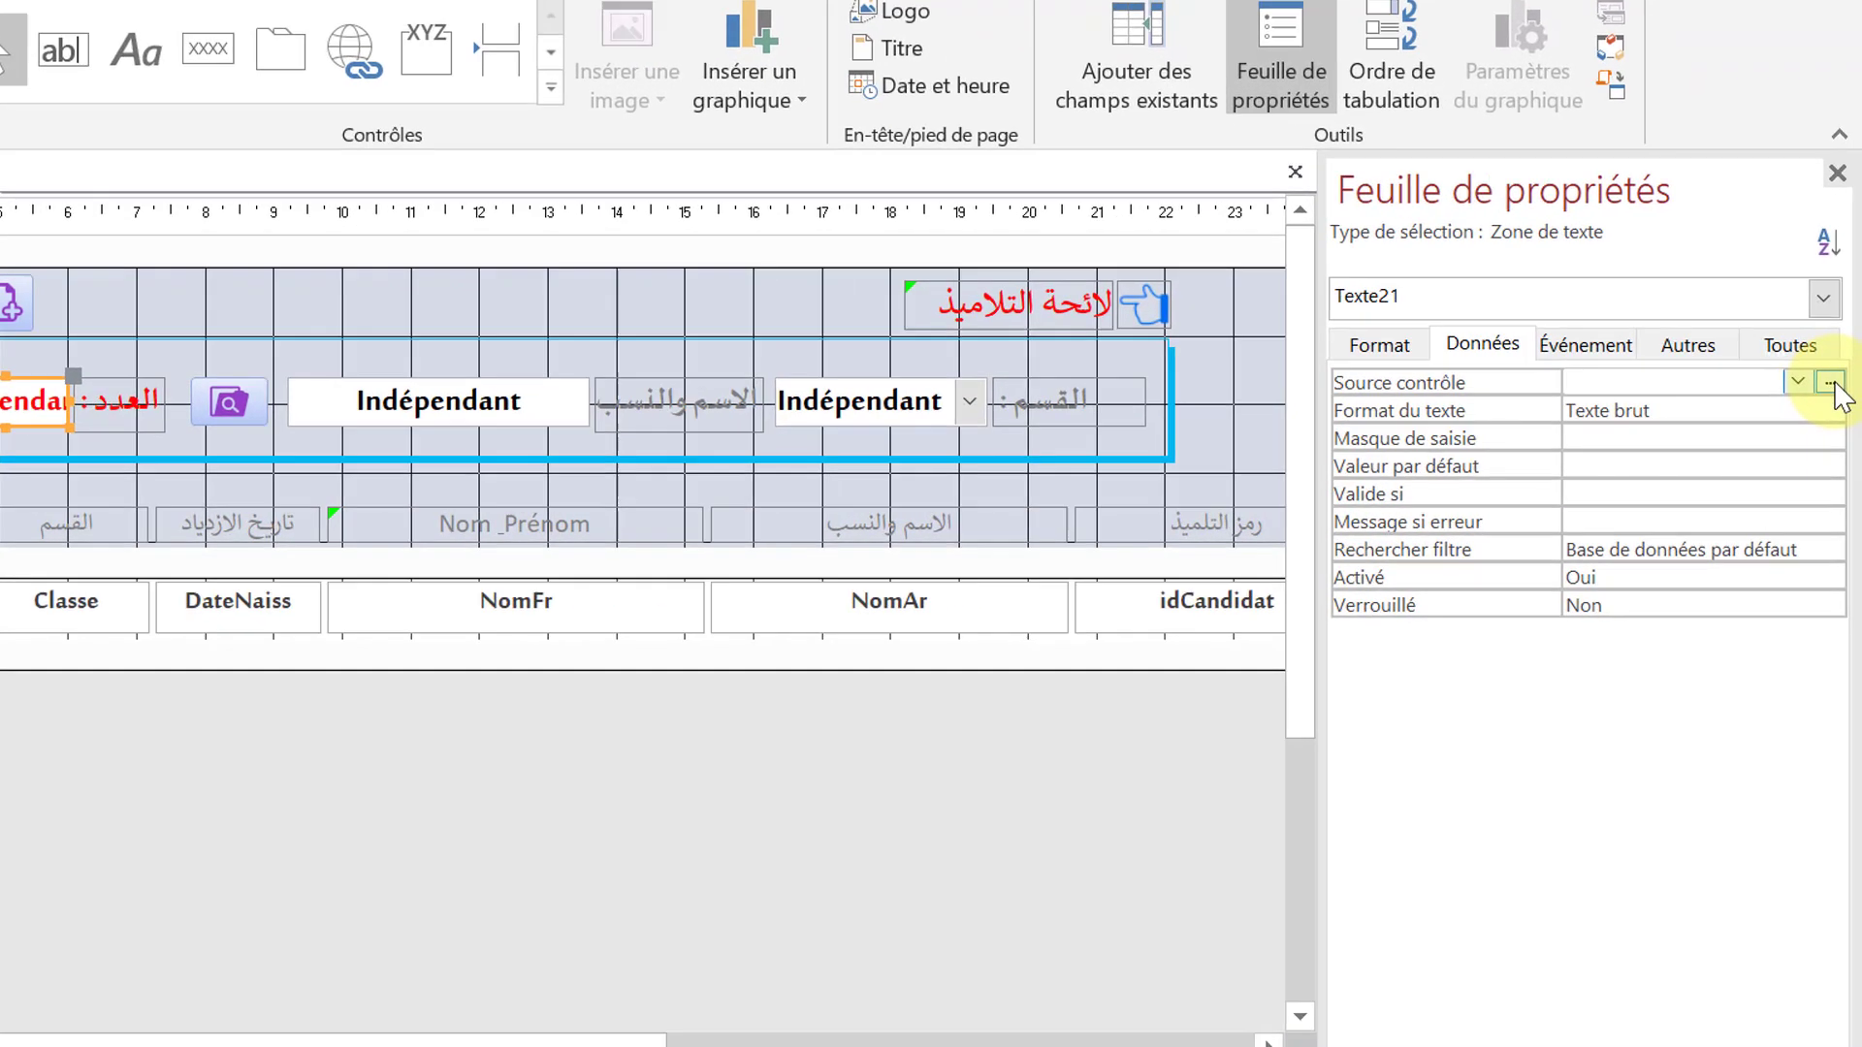
pyautogui.click(1835, 401)
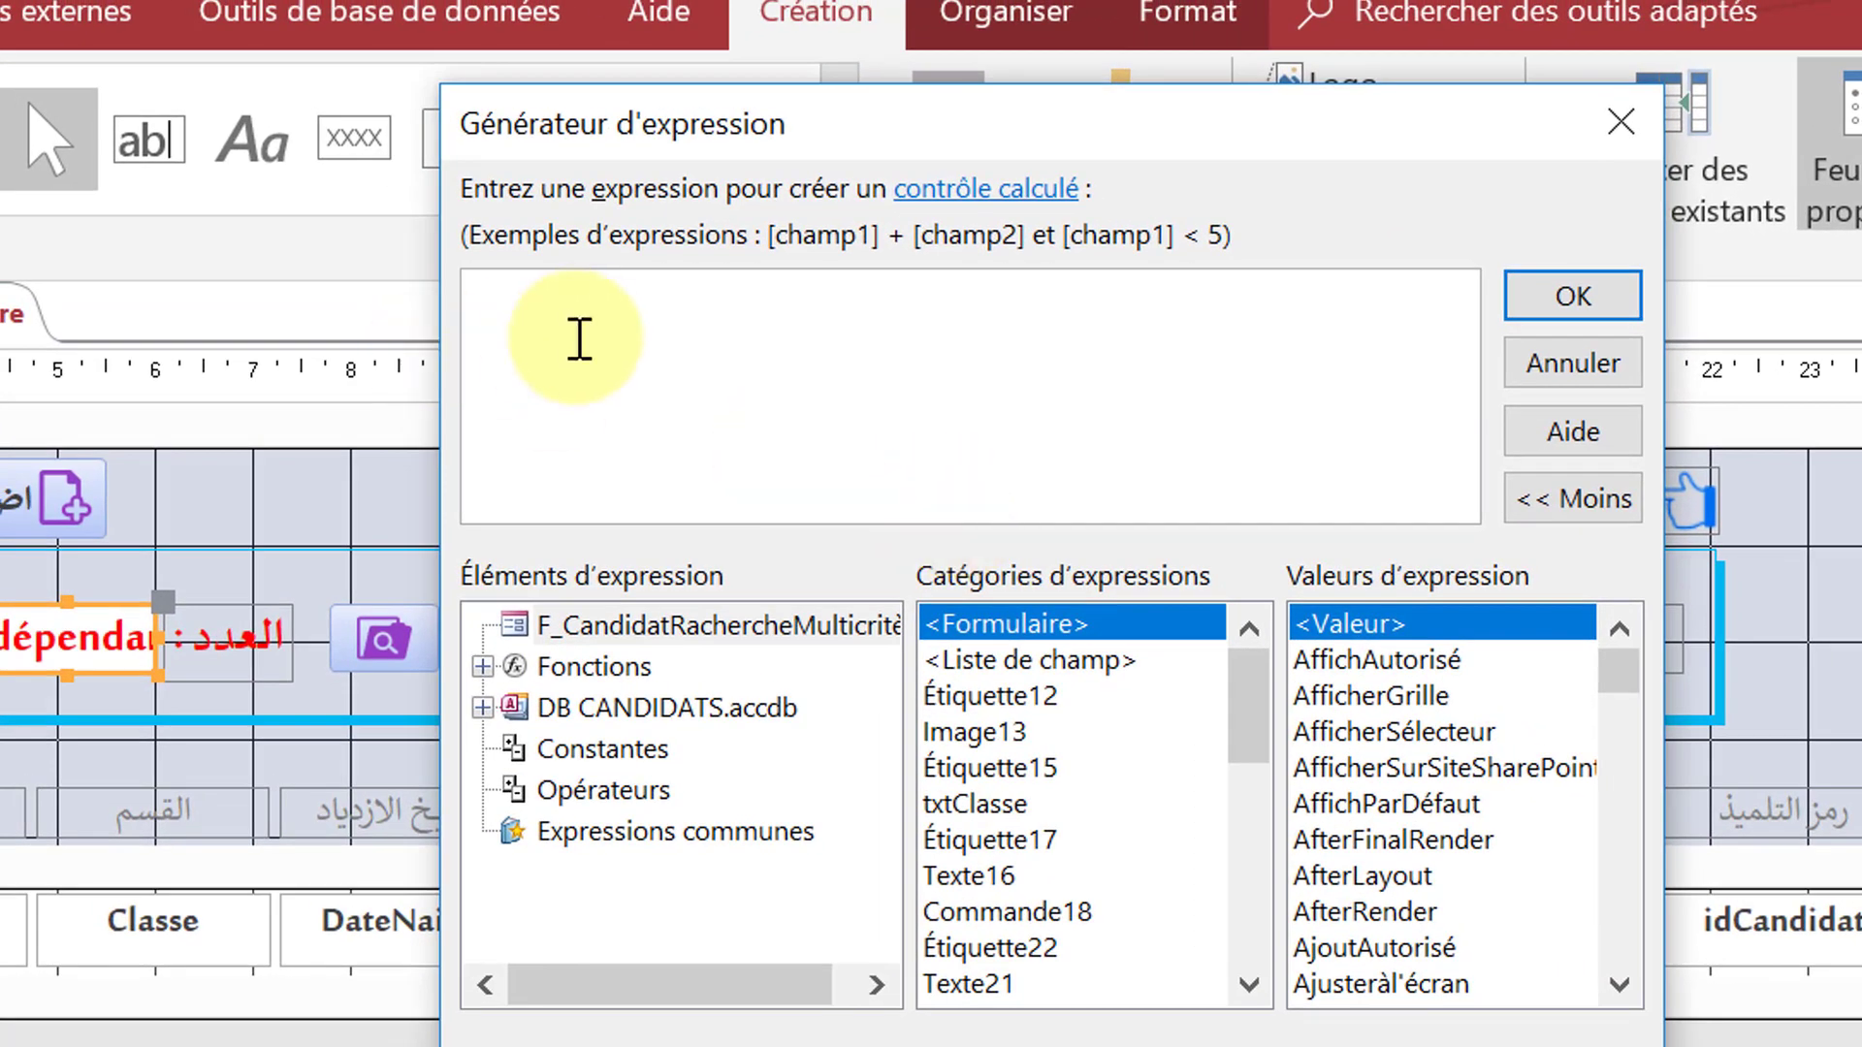
# - Set the العدد text box's control source to the expression Compte([idCandidat]) and show the form in form view
pyautogui.write('Compte')
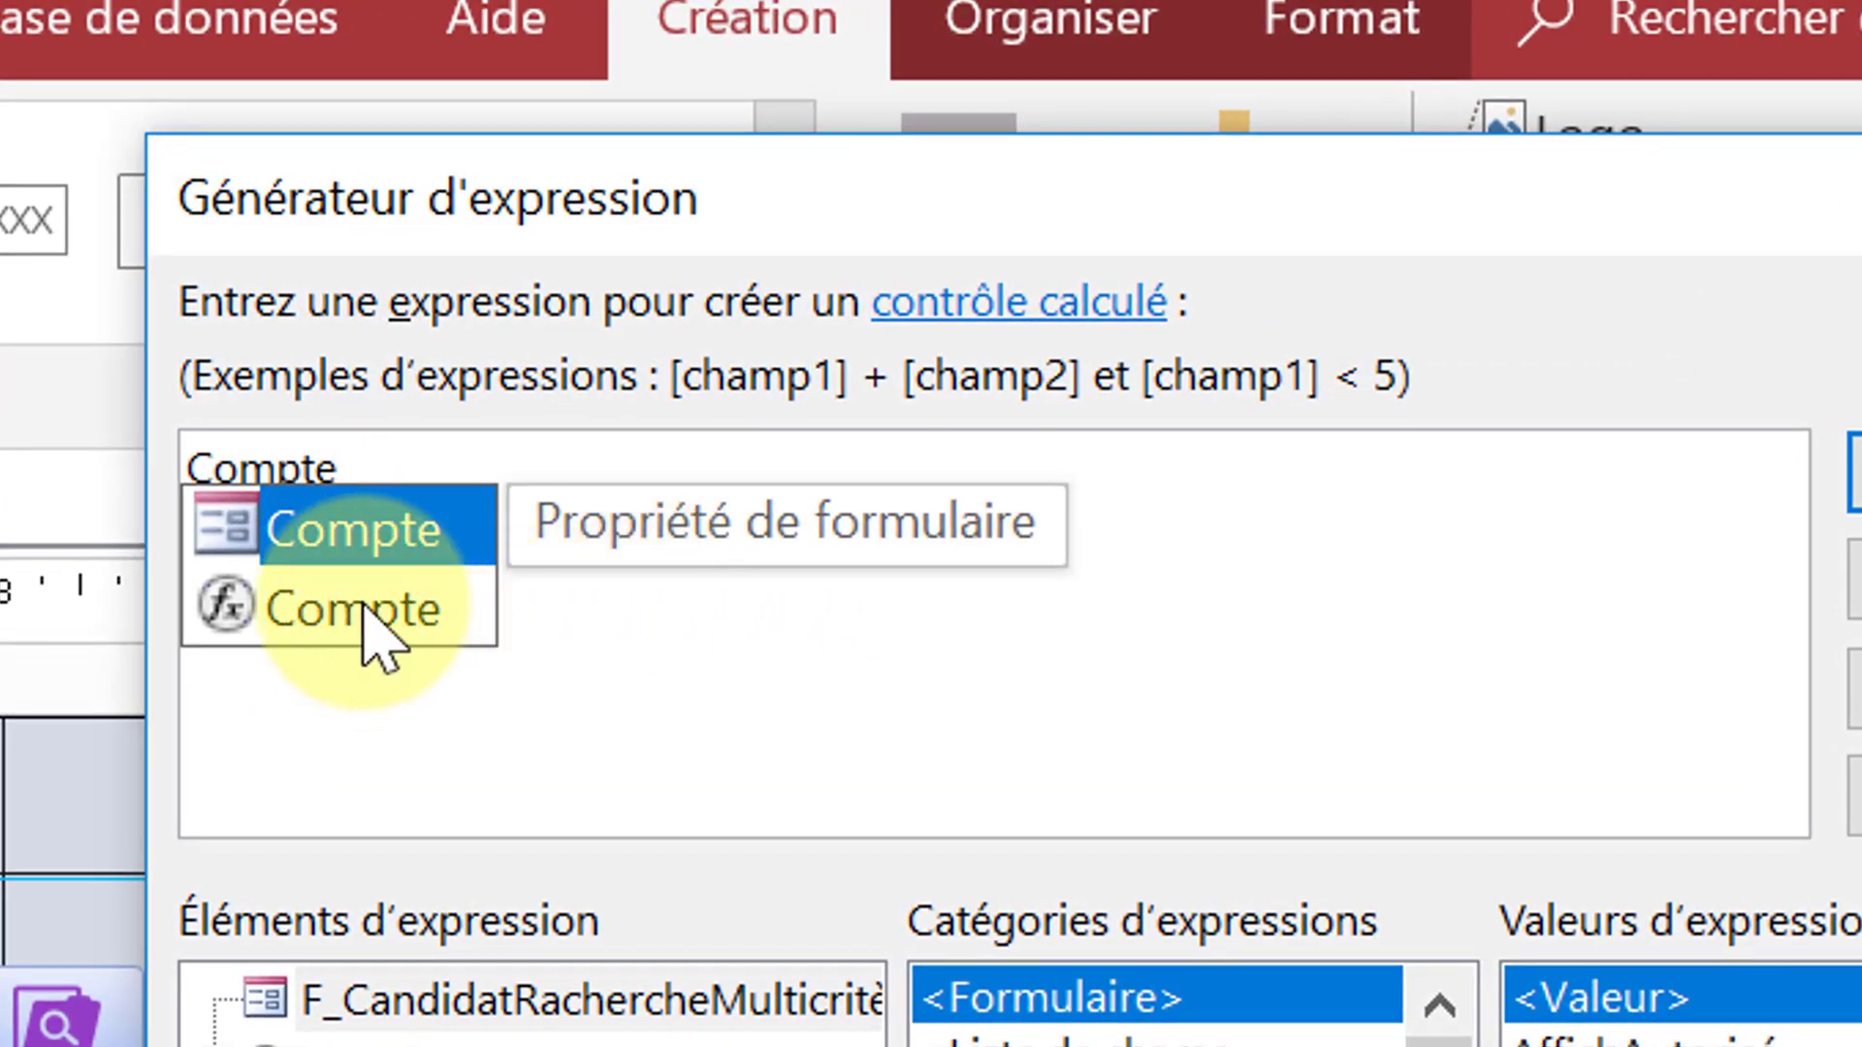
pyautogui.click(382, 605)
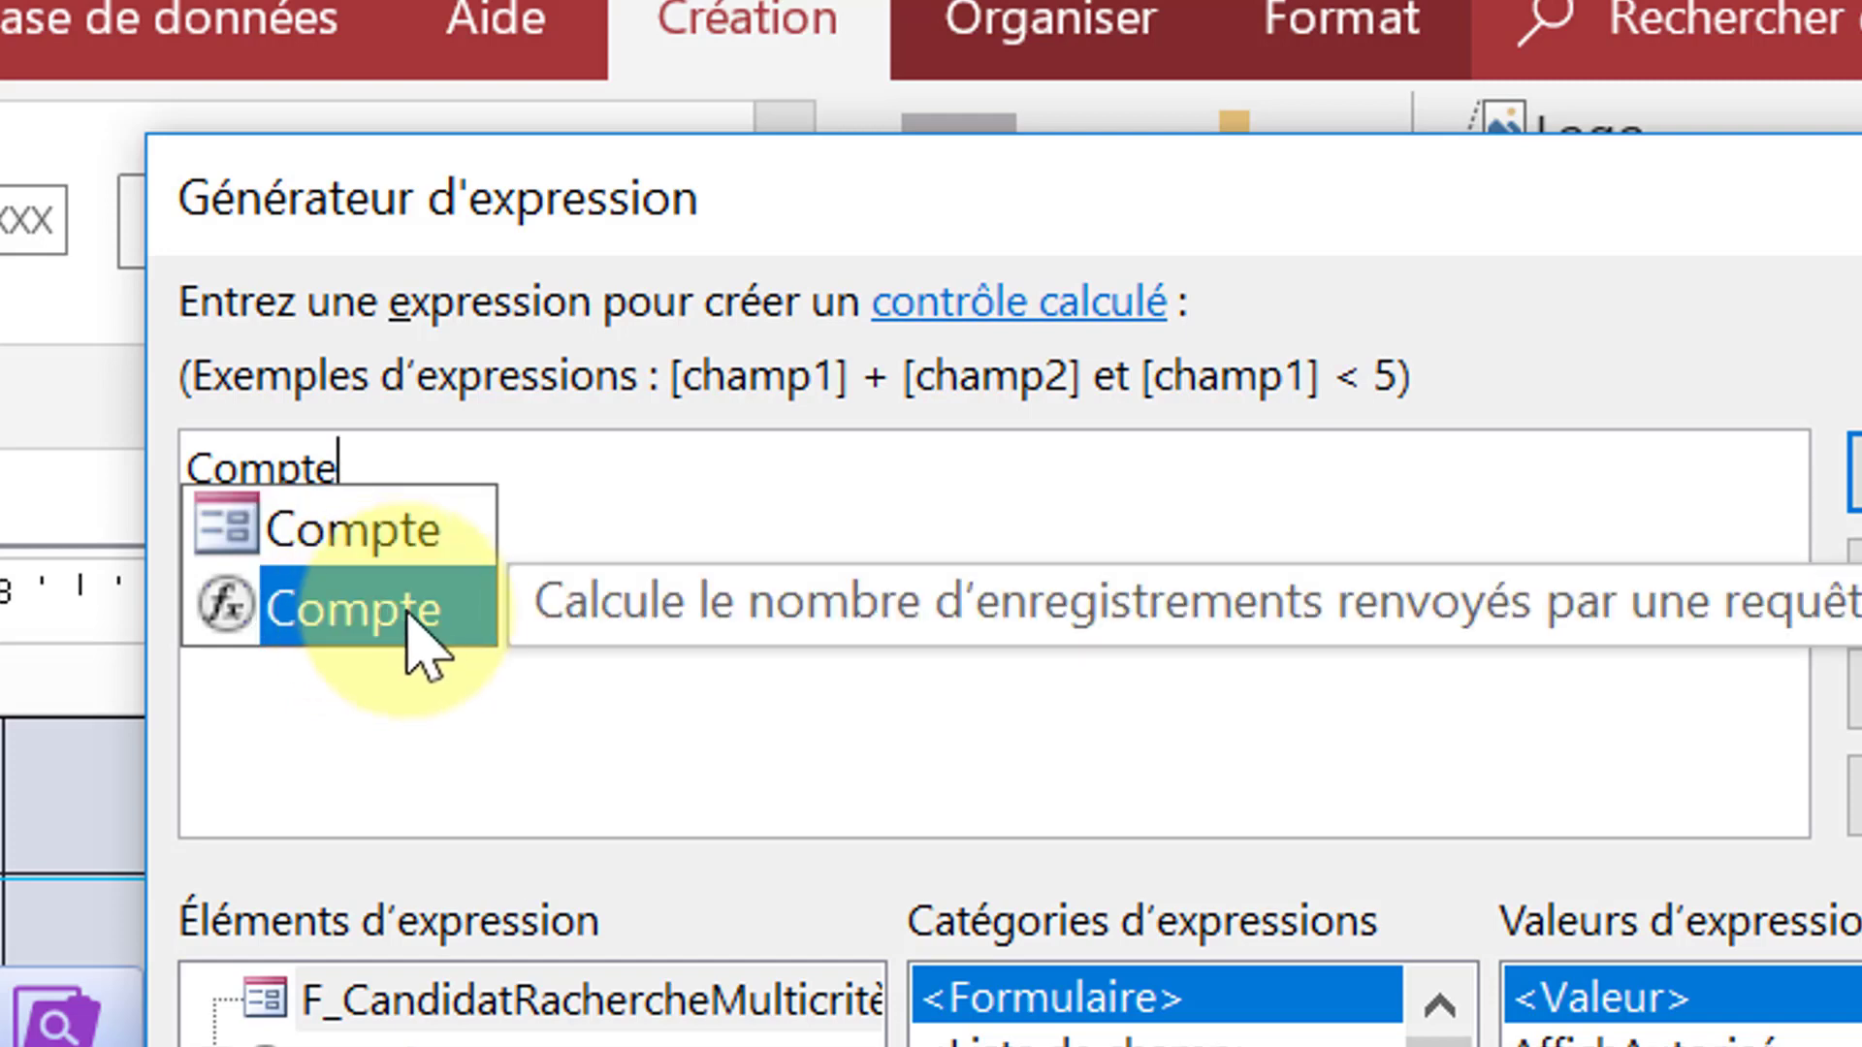
pyautogui.doubleClick(421, 617)
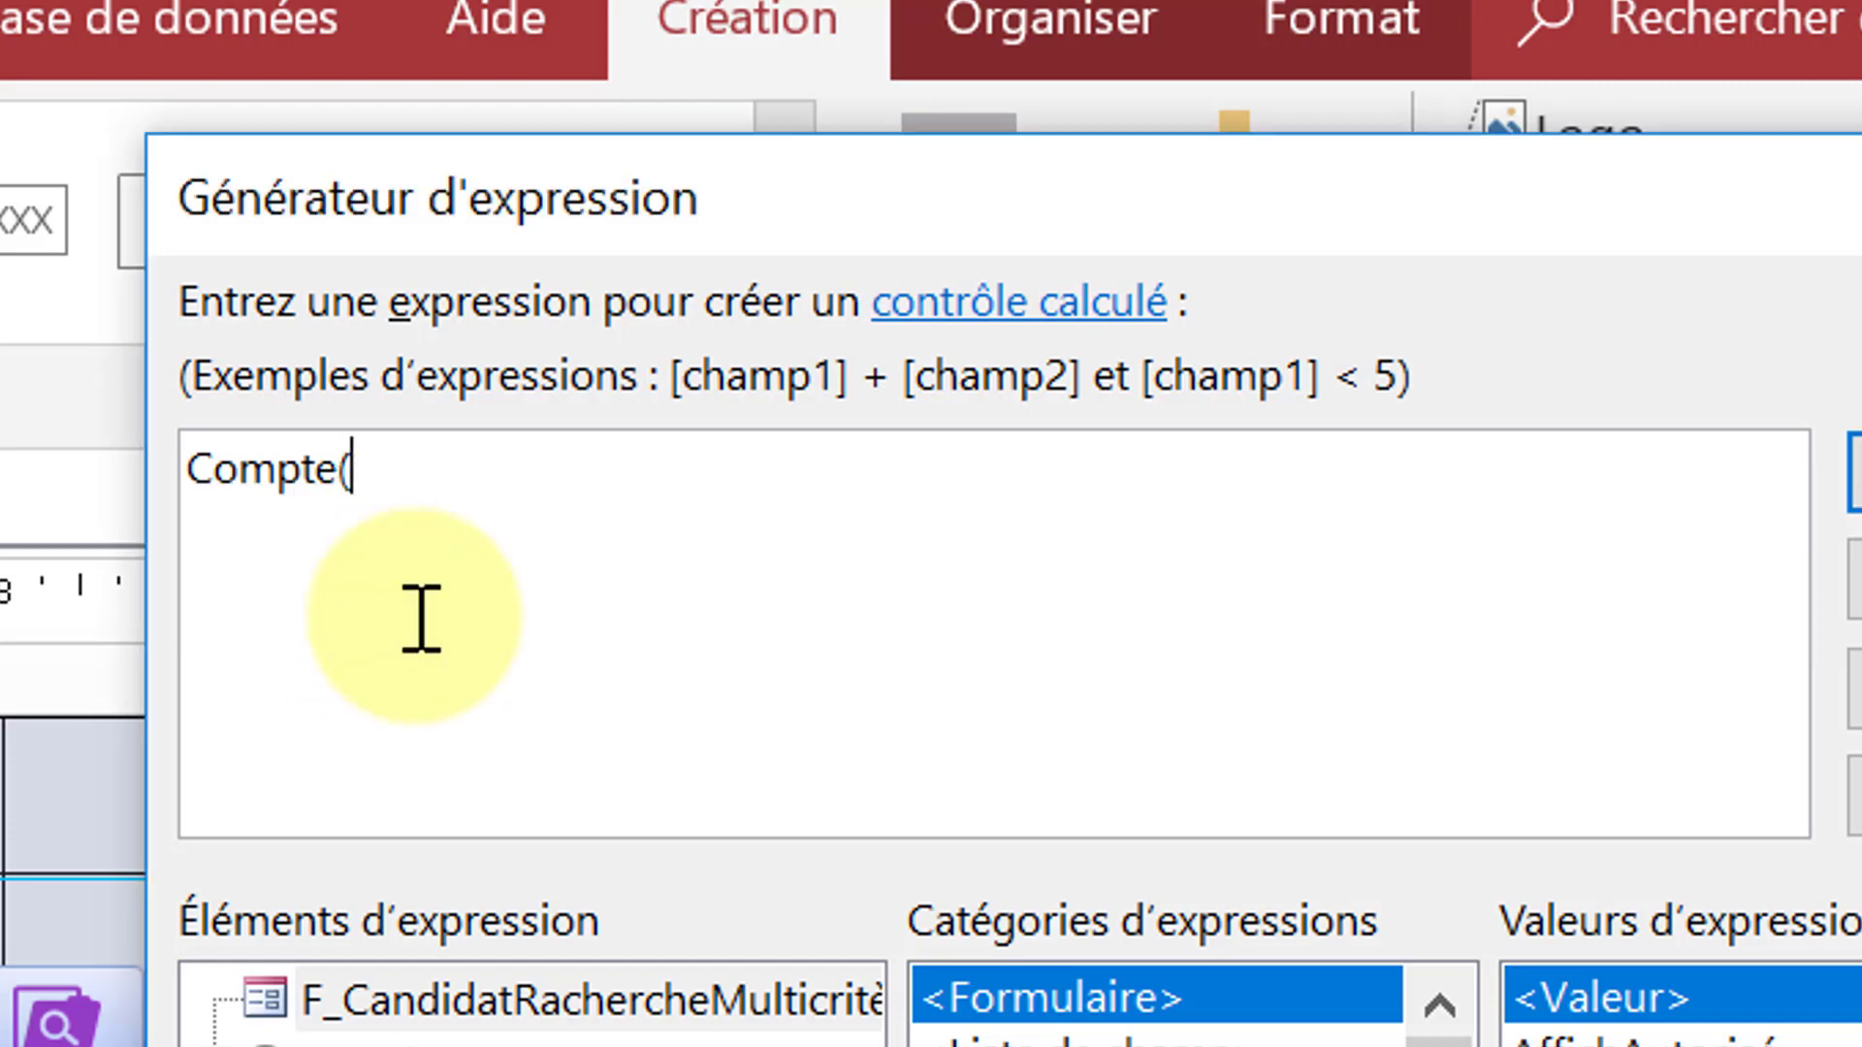
pyautogui.write('id')
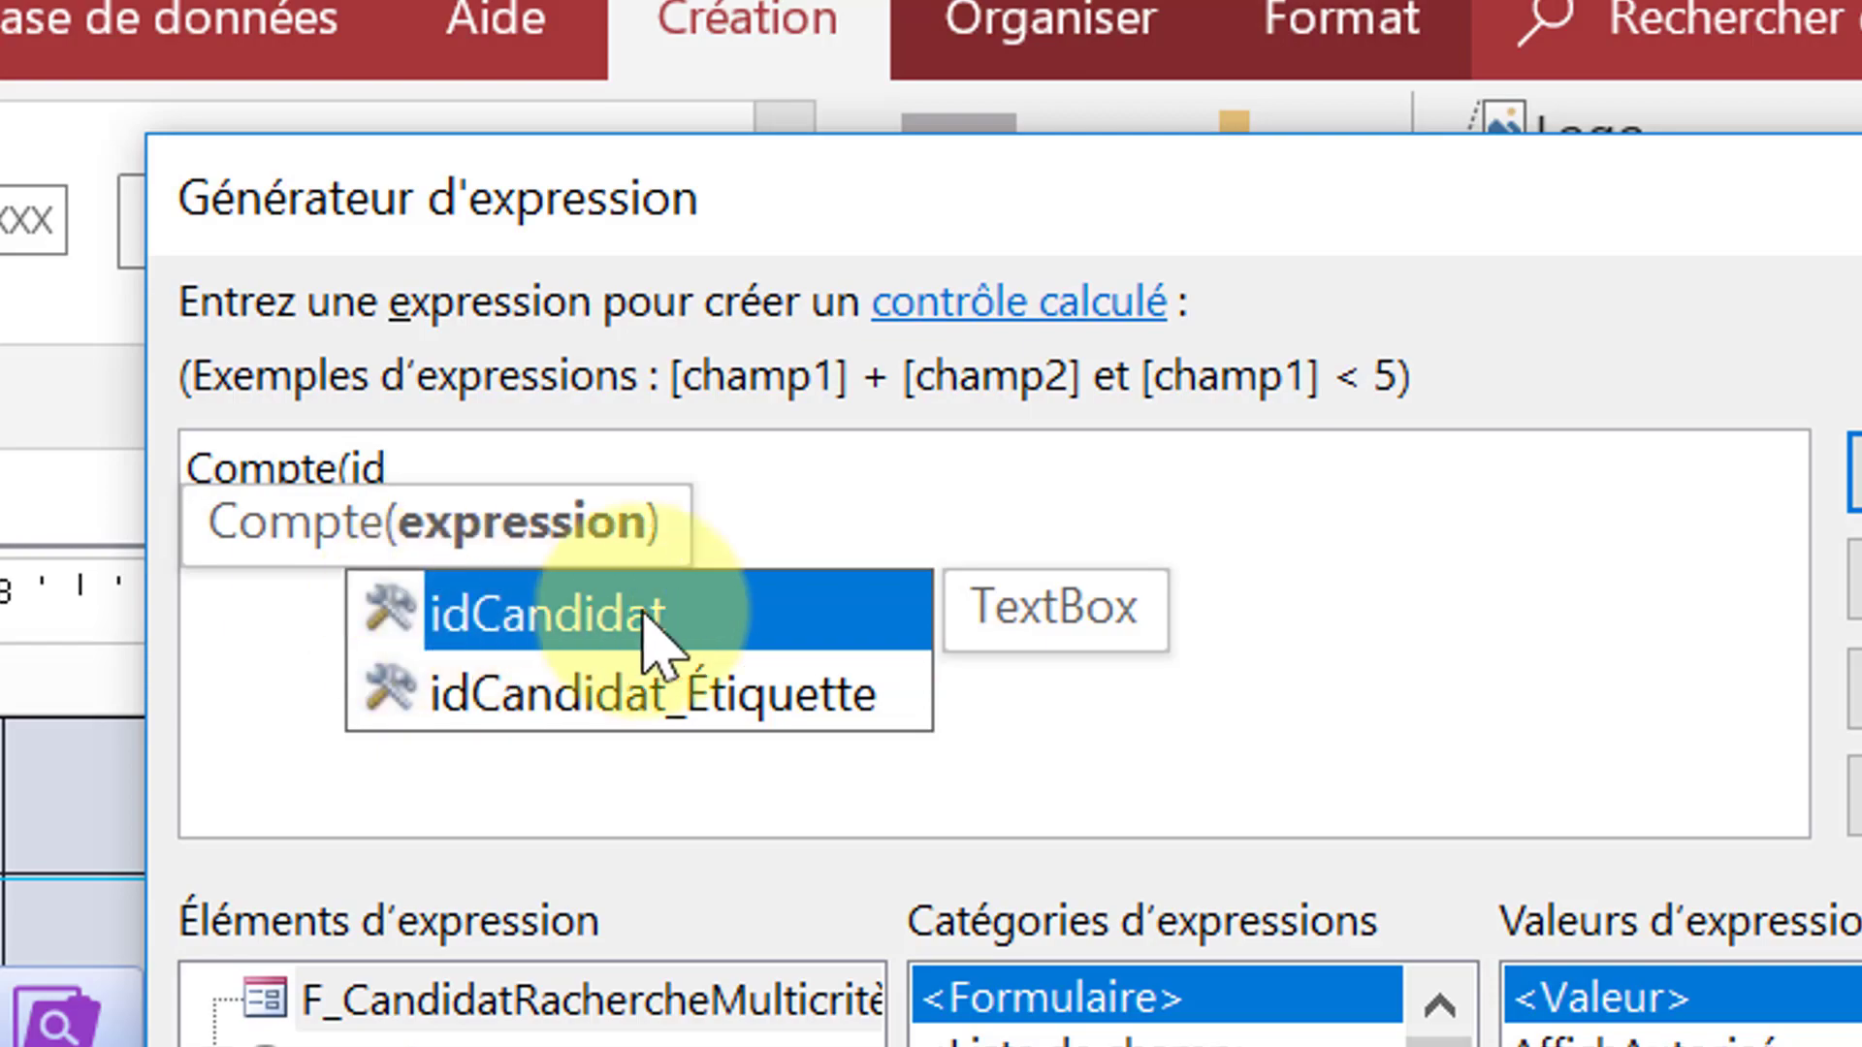
pyautogui.doubleClick(676, 611)
pyautogui.write(')')
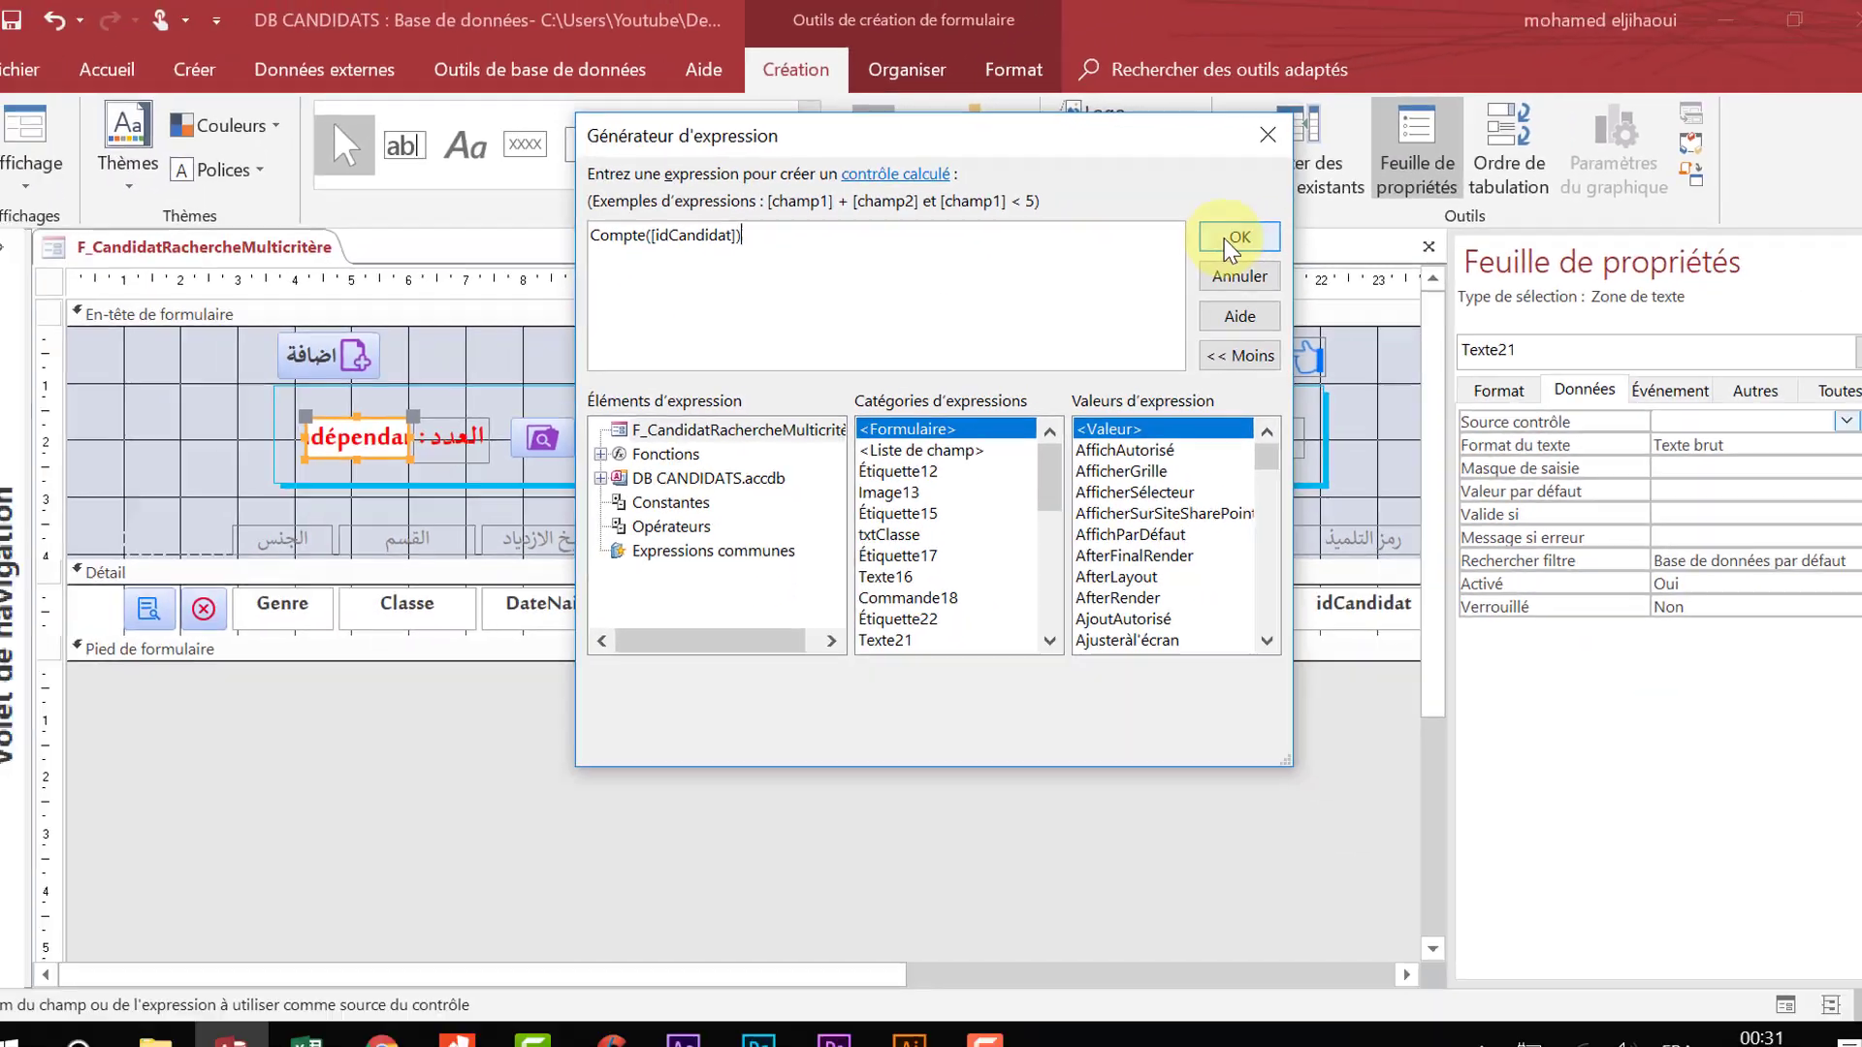
pyautogui.click(1214, 248)
pyautogui.click(49, 136)
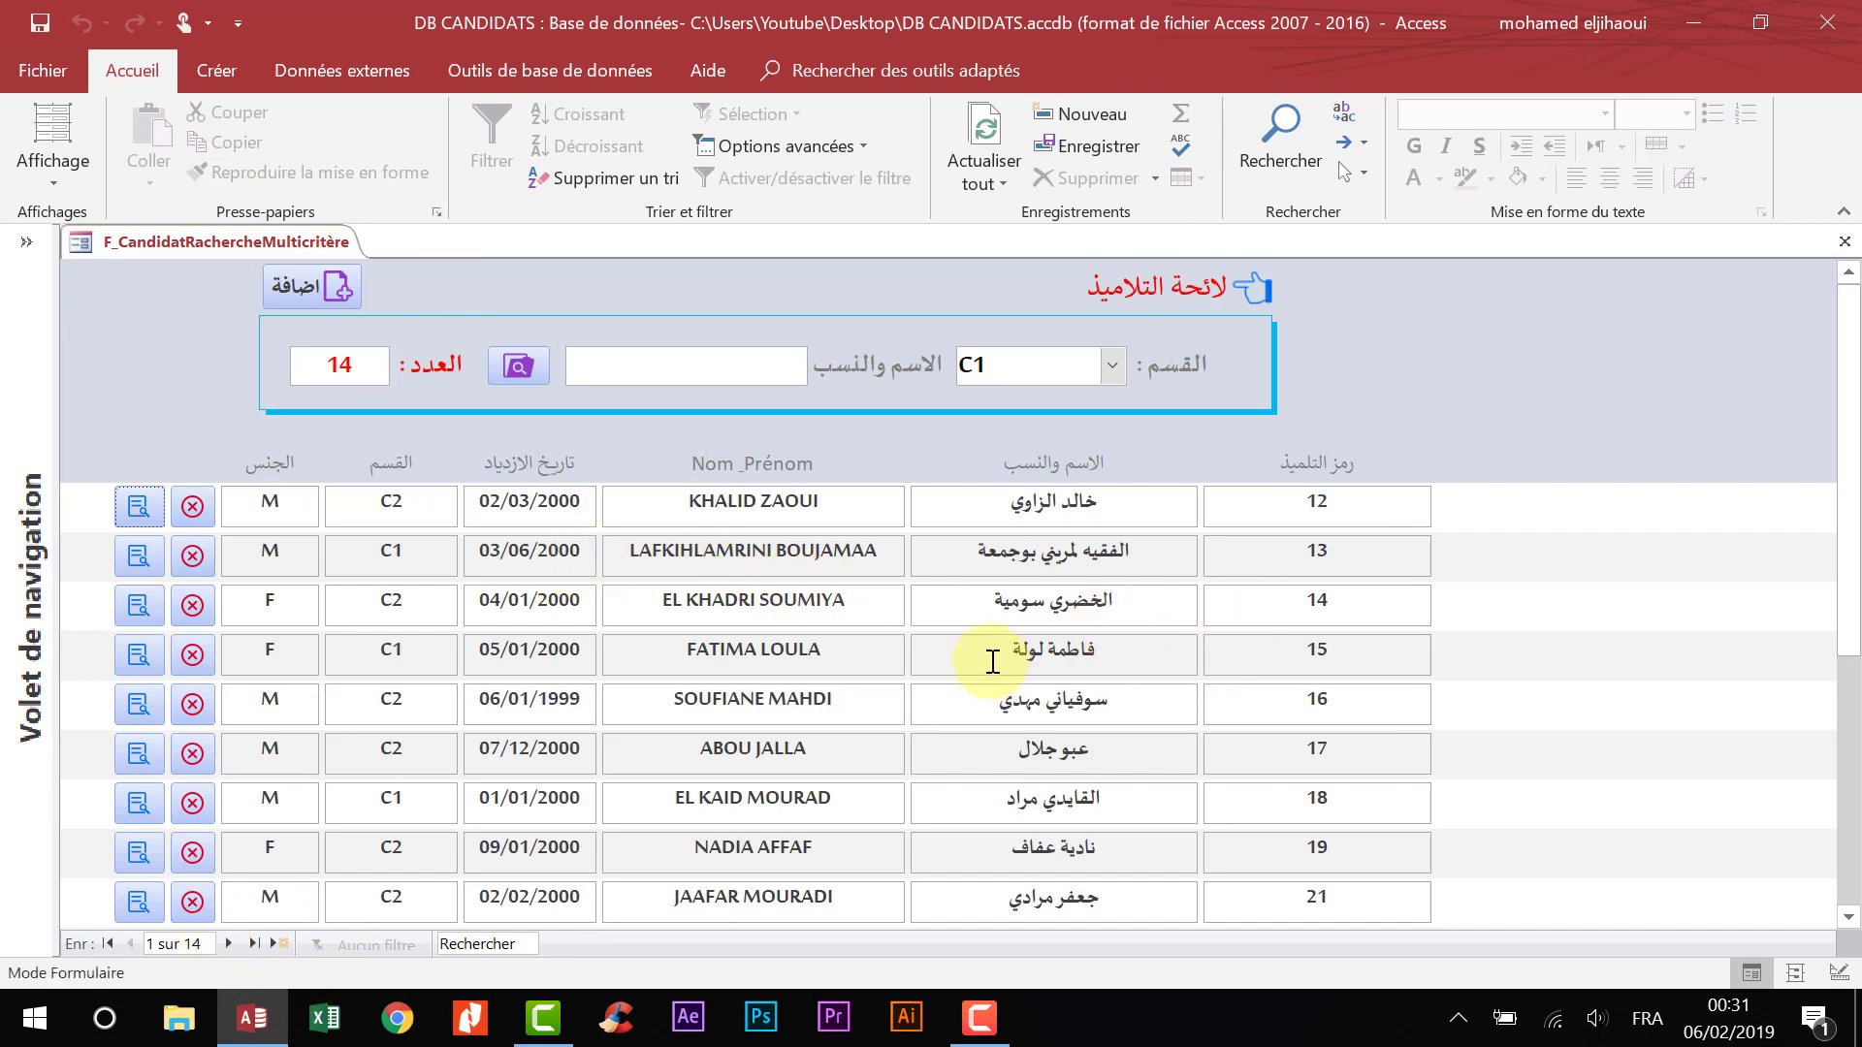
# - Centre the text of the class combo box txtClasse in design view and show the form in form view
pyautogui.moveTo(370, 367); pyautogui.dragTo(282, 366)
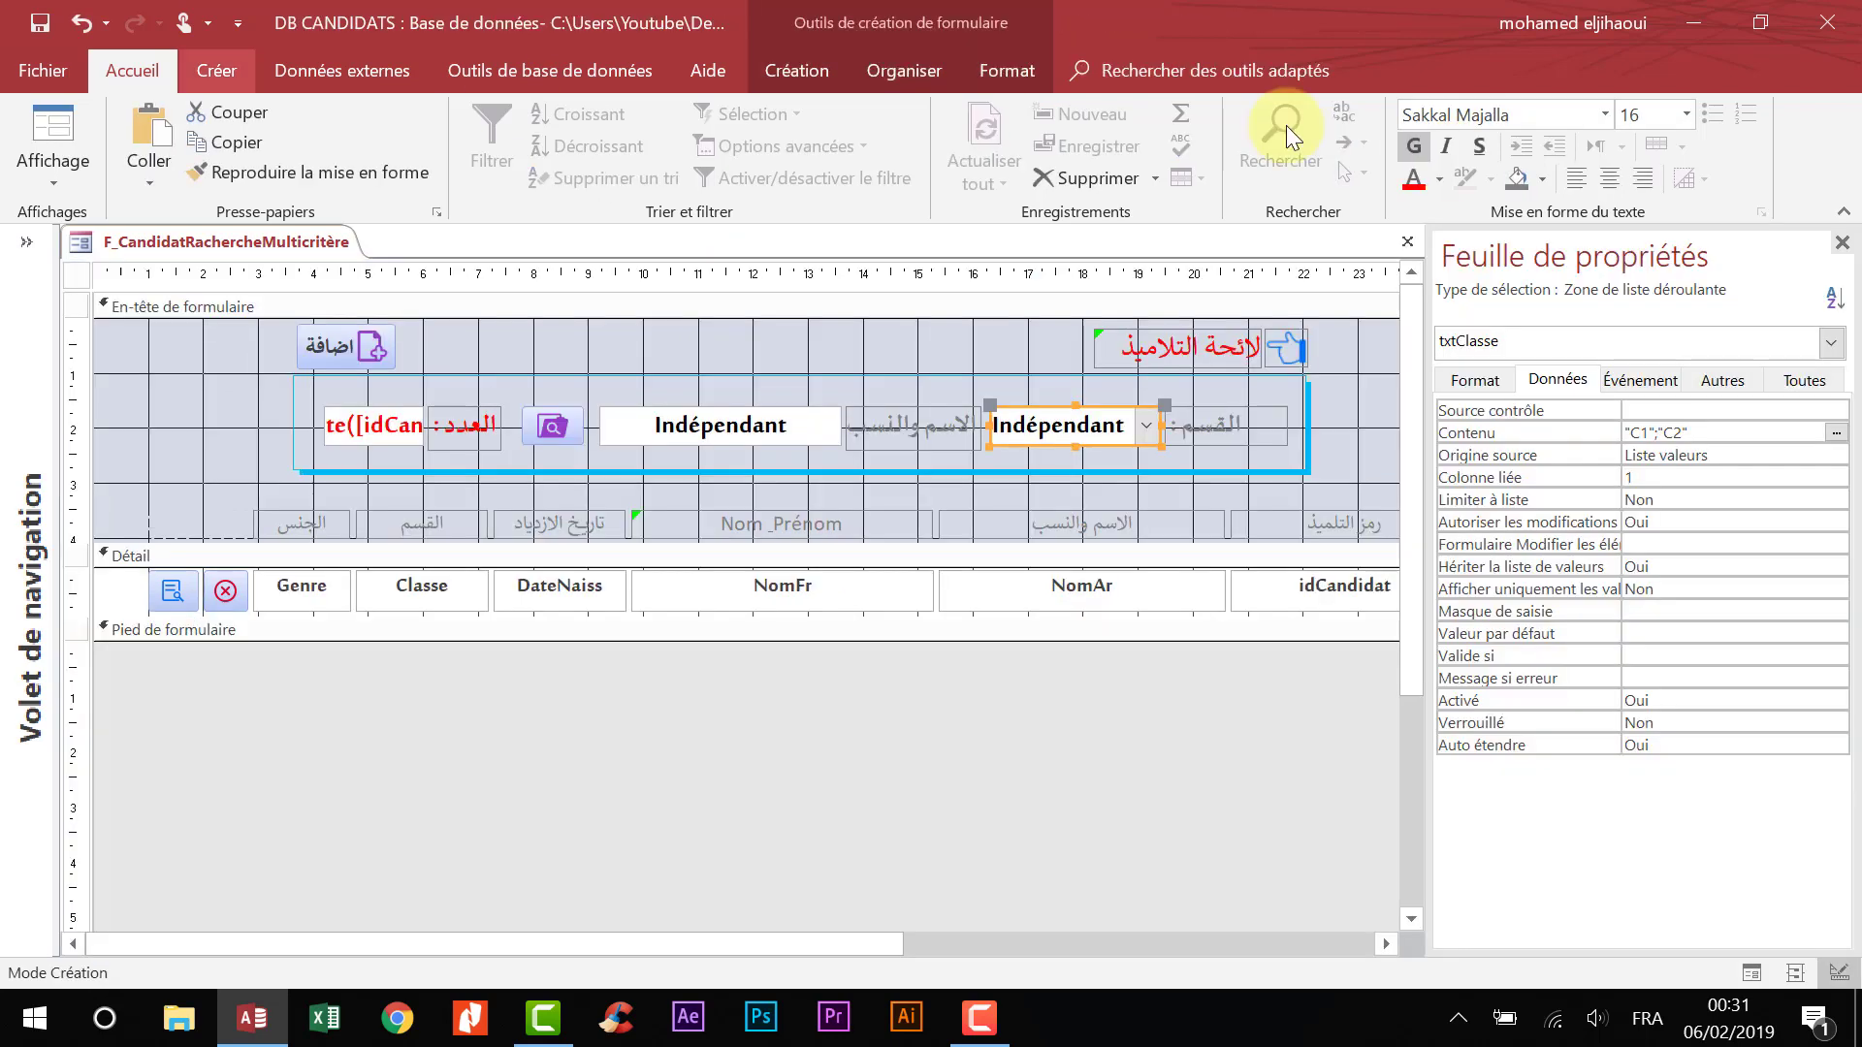
pyautogui.click(1612, 185)
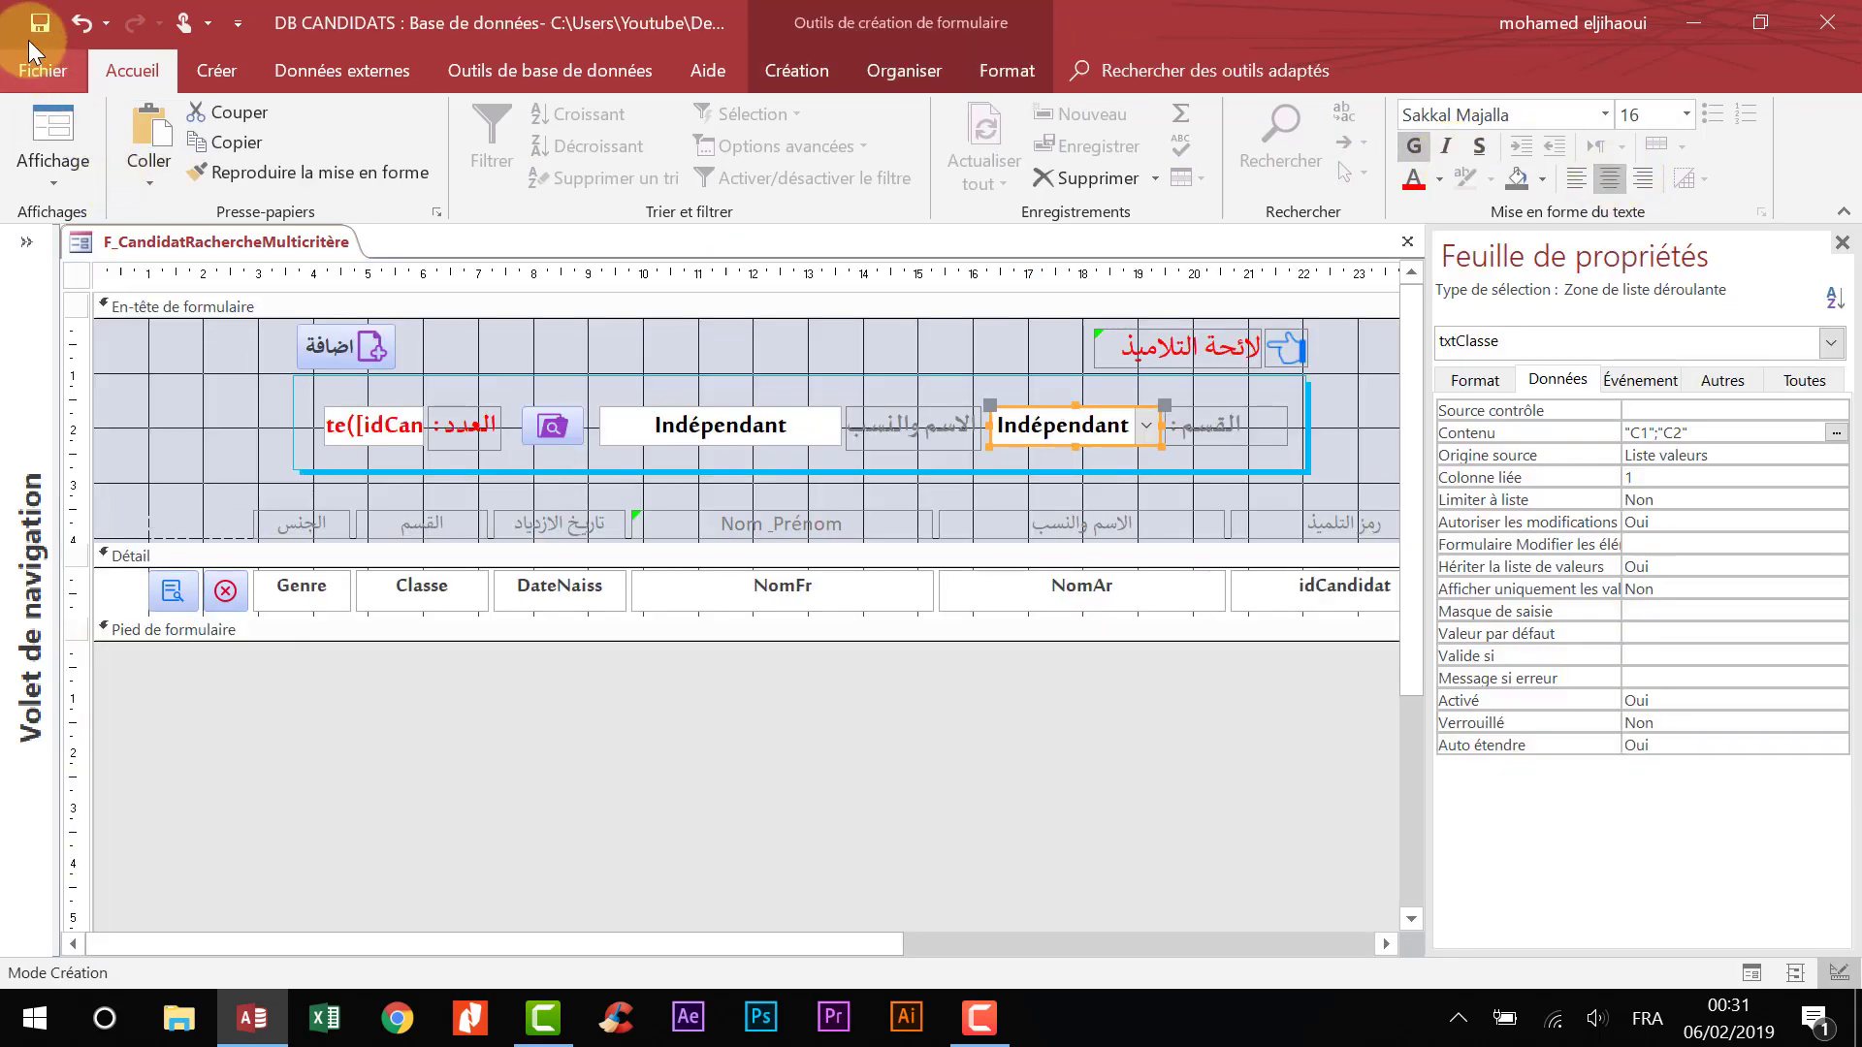
pyautogui.click(75, 119)
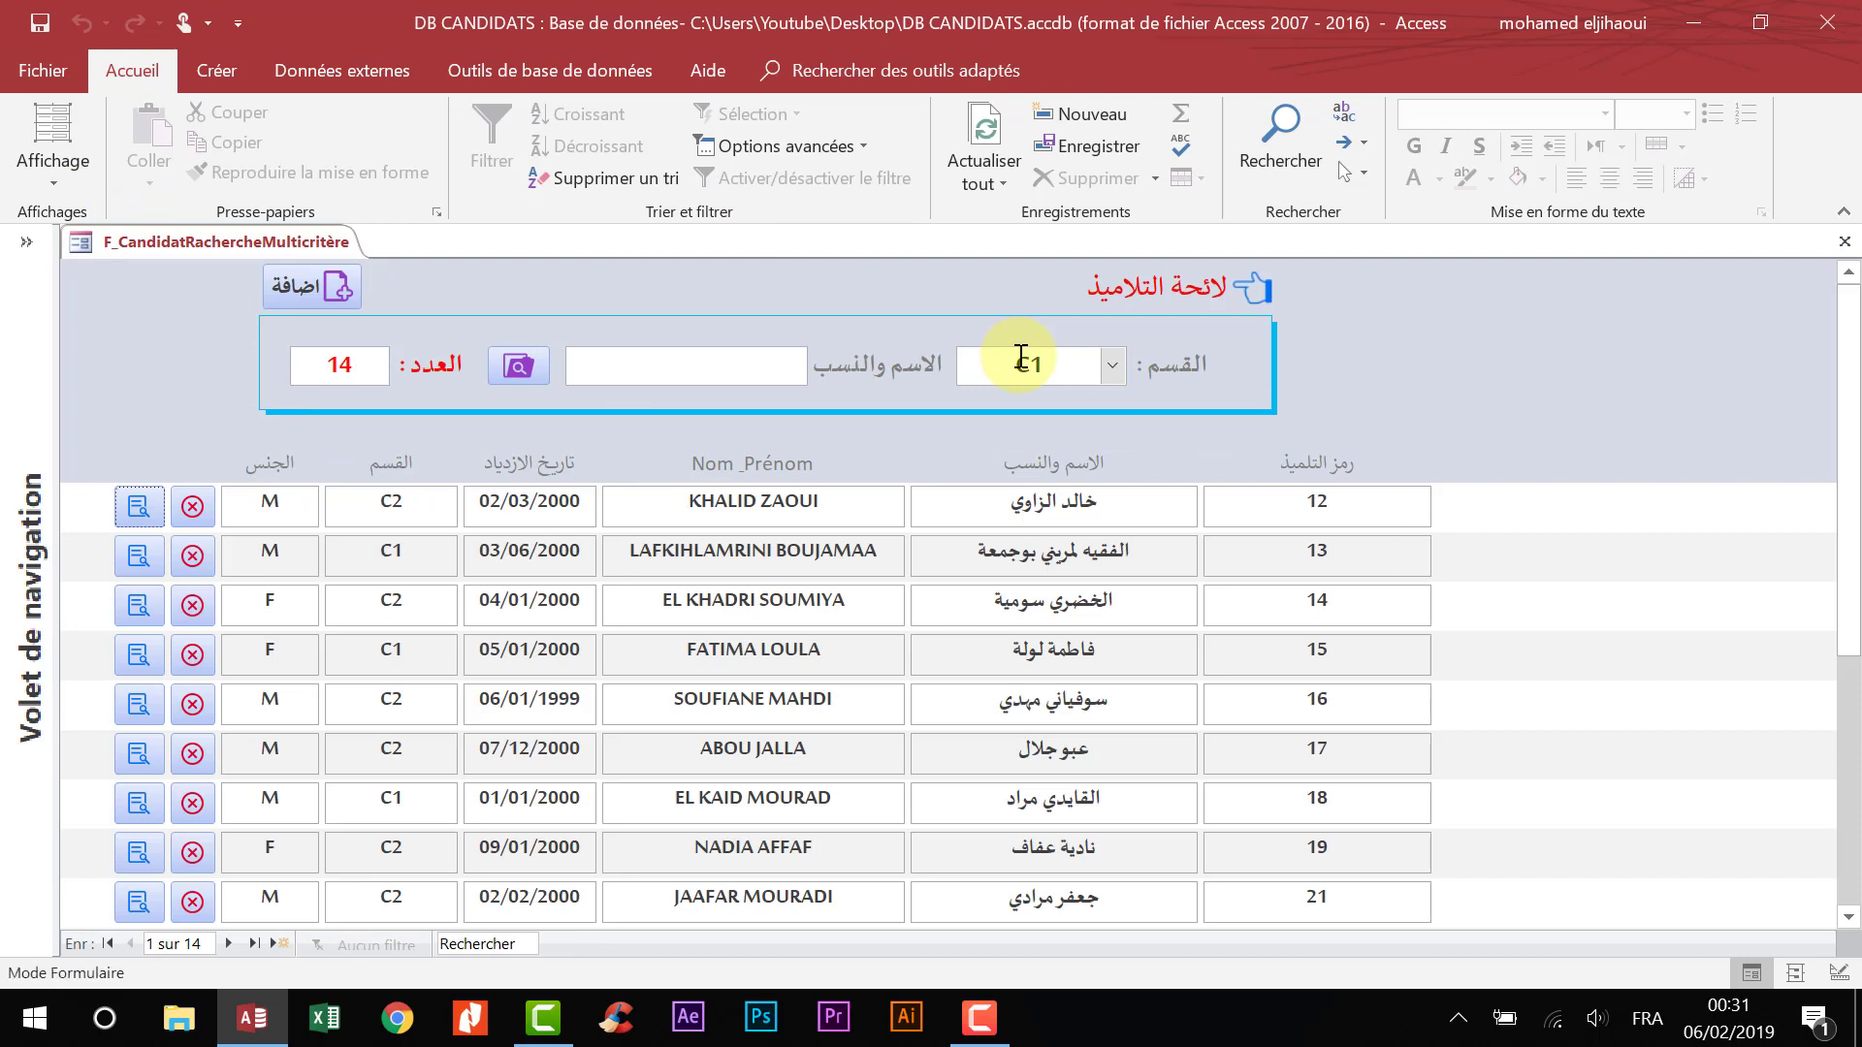
# - Choose C1 in the class list, place the cursor in the name search box, and return the form to design view
pyautogui.click(1112, 367)
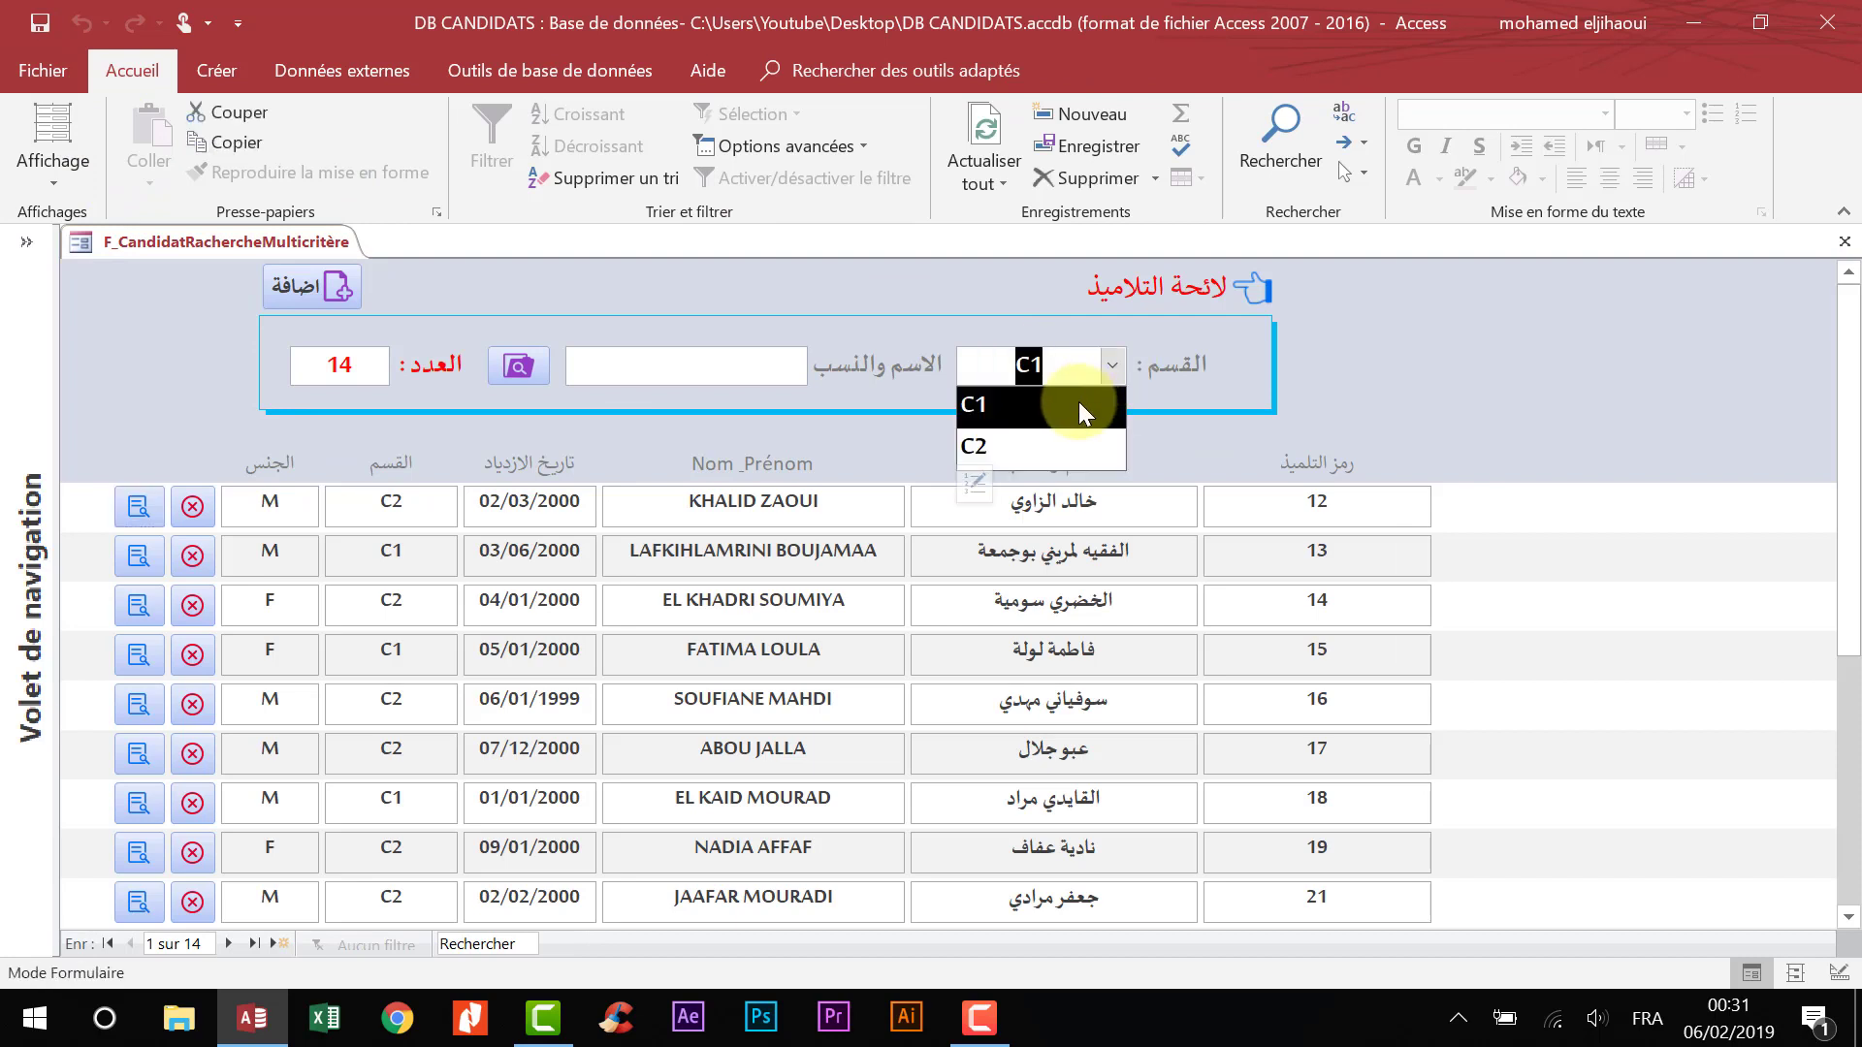
pyautogui.click(1066, 405)
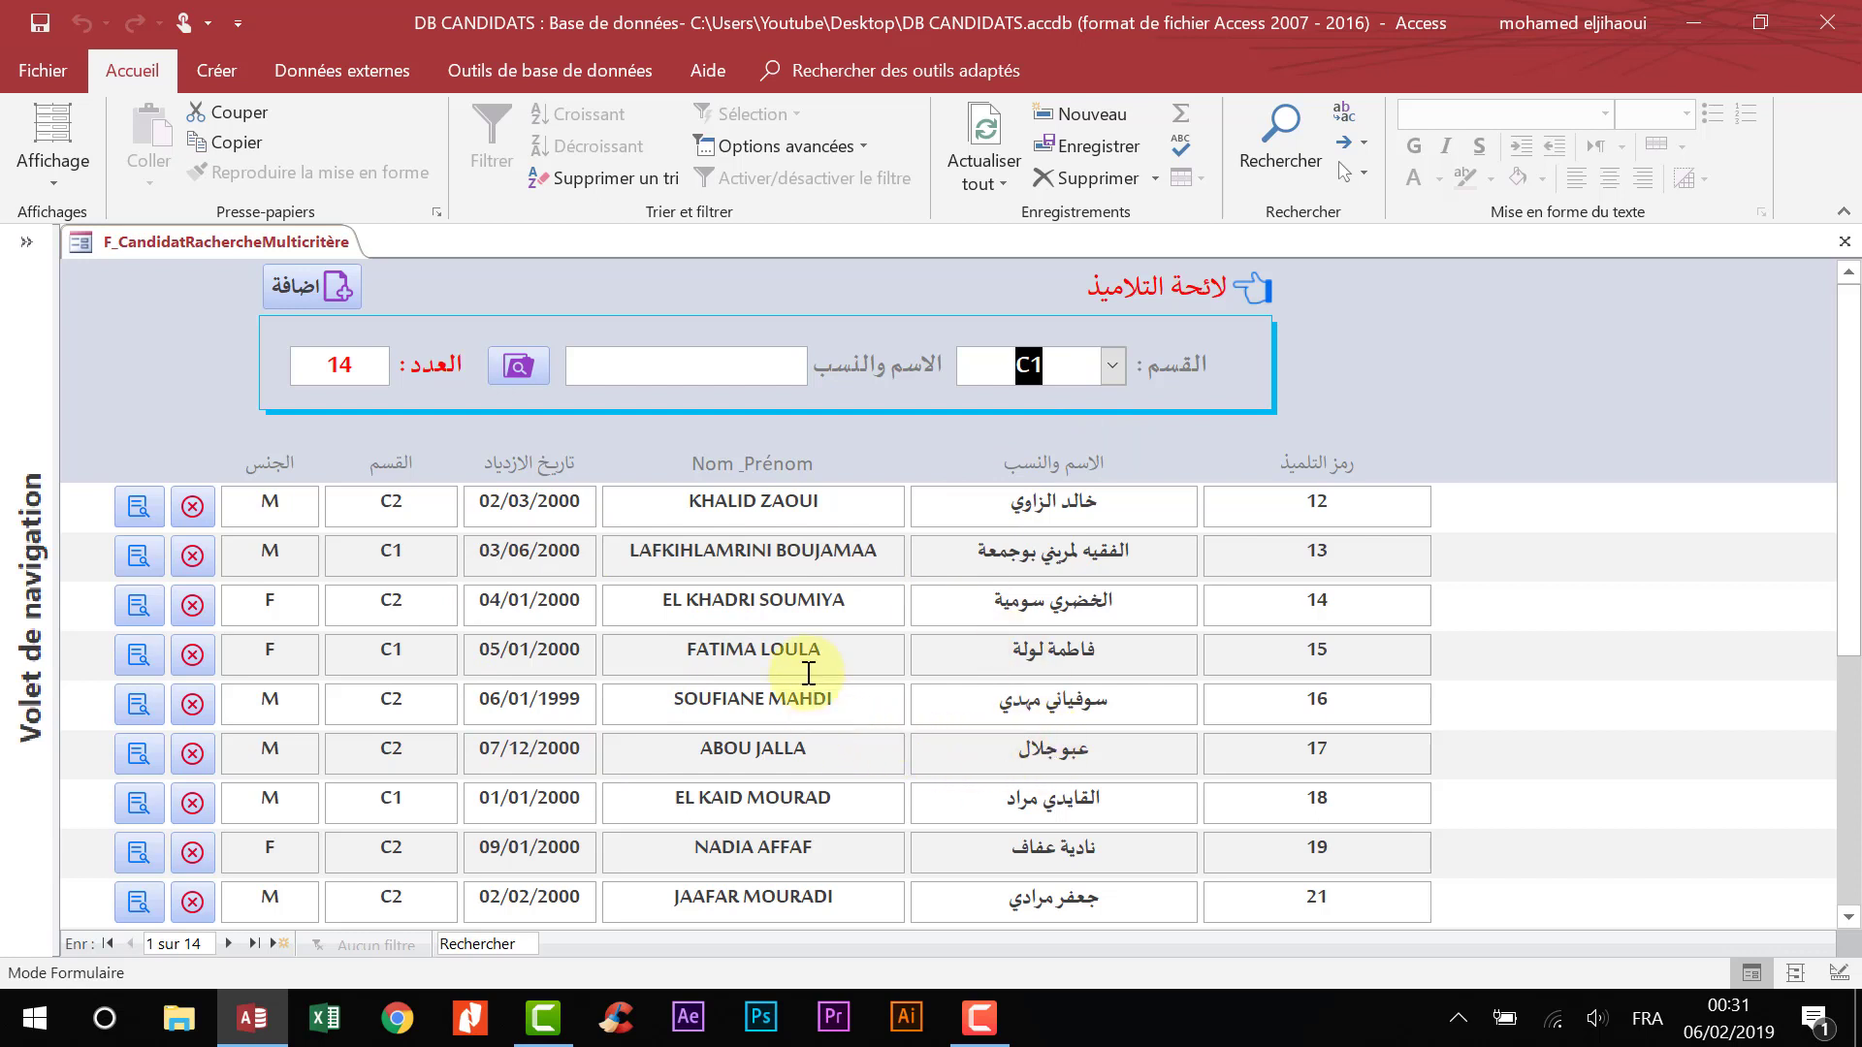
pyautogui.click(722, 358)
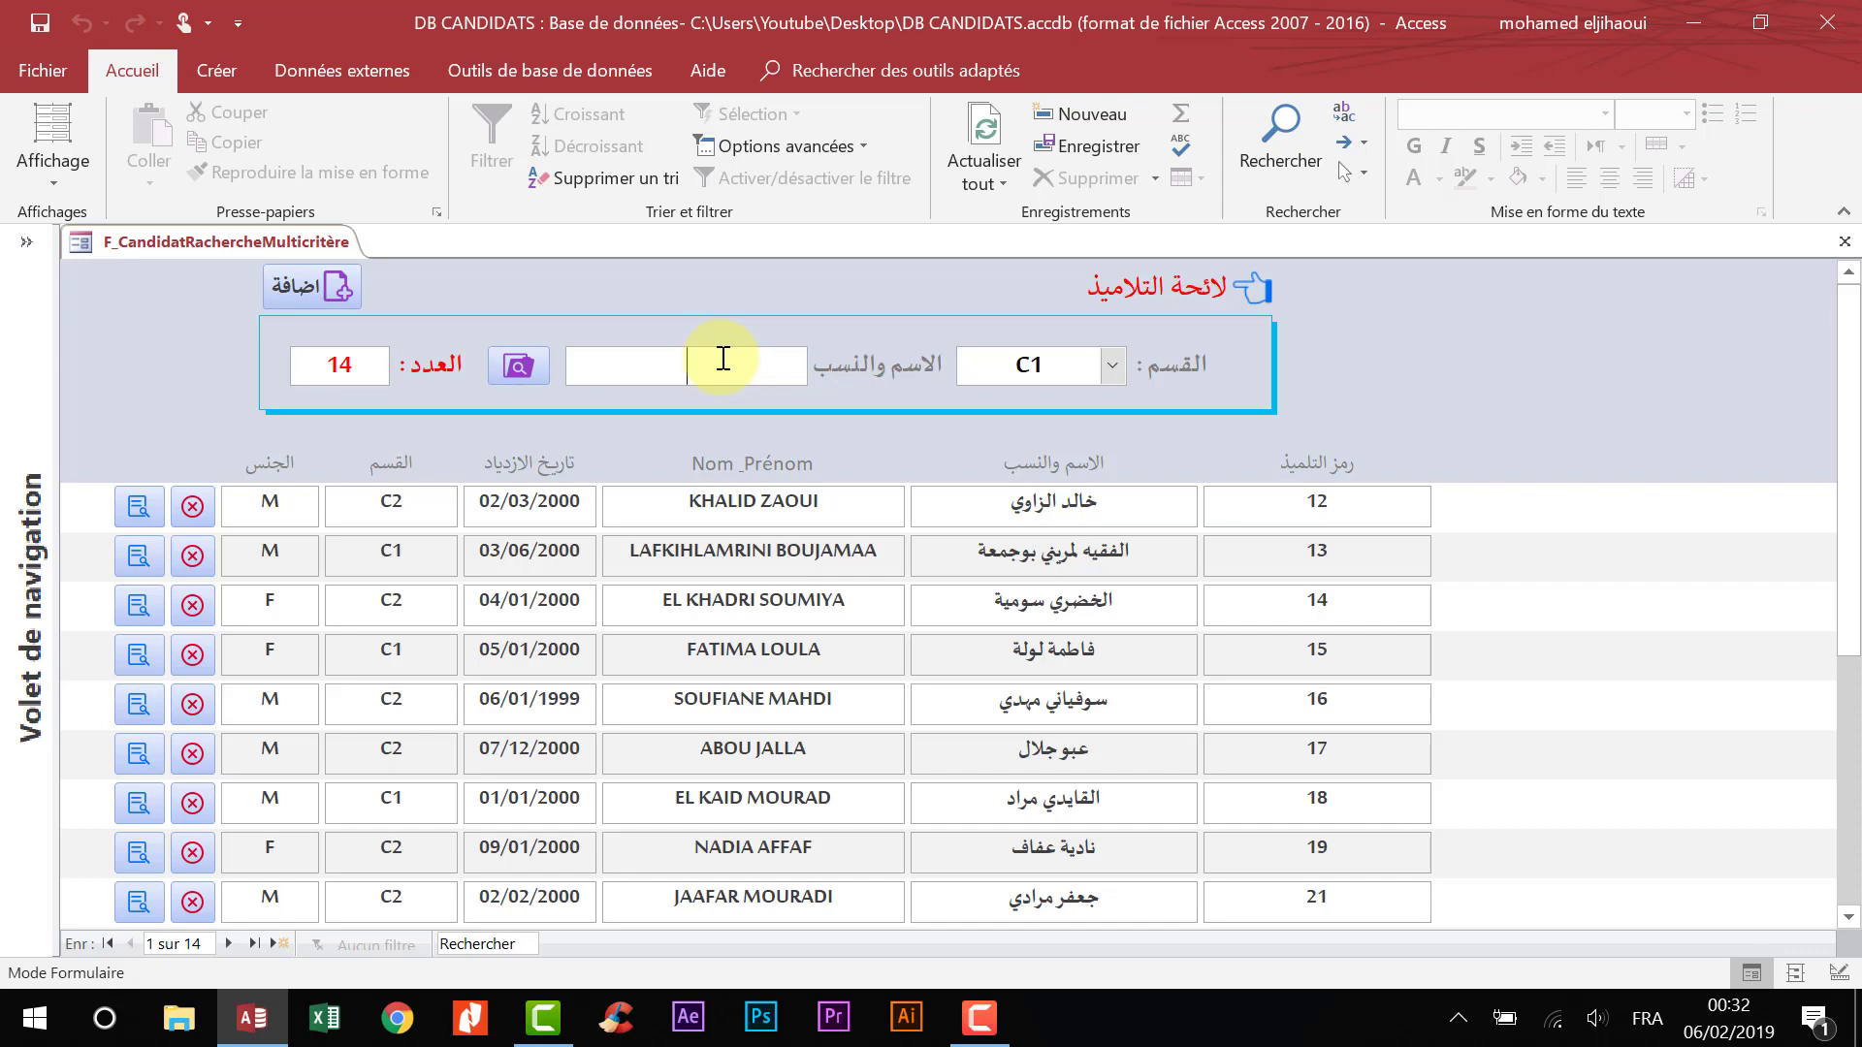
pyautogui.rightClick(1425, 330)
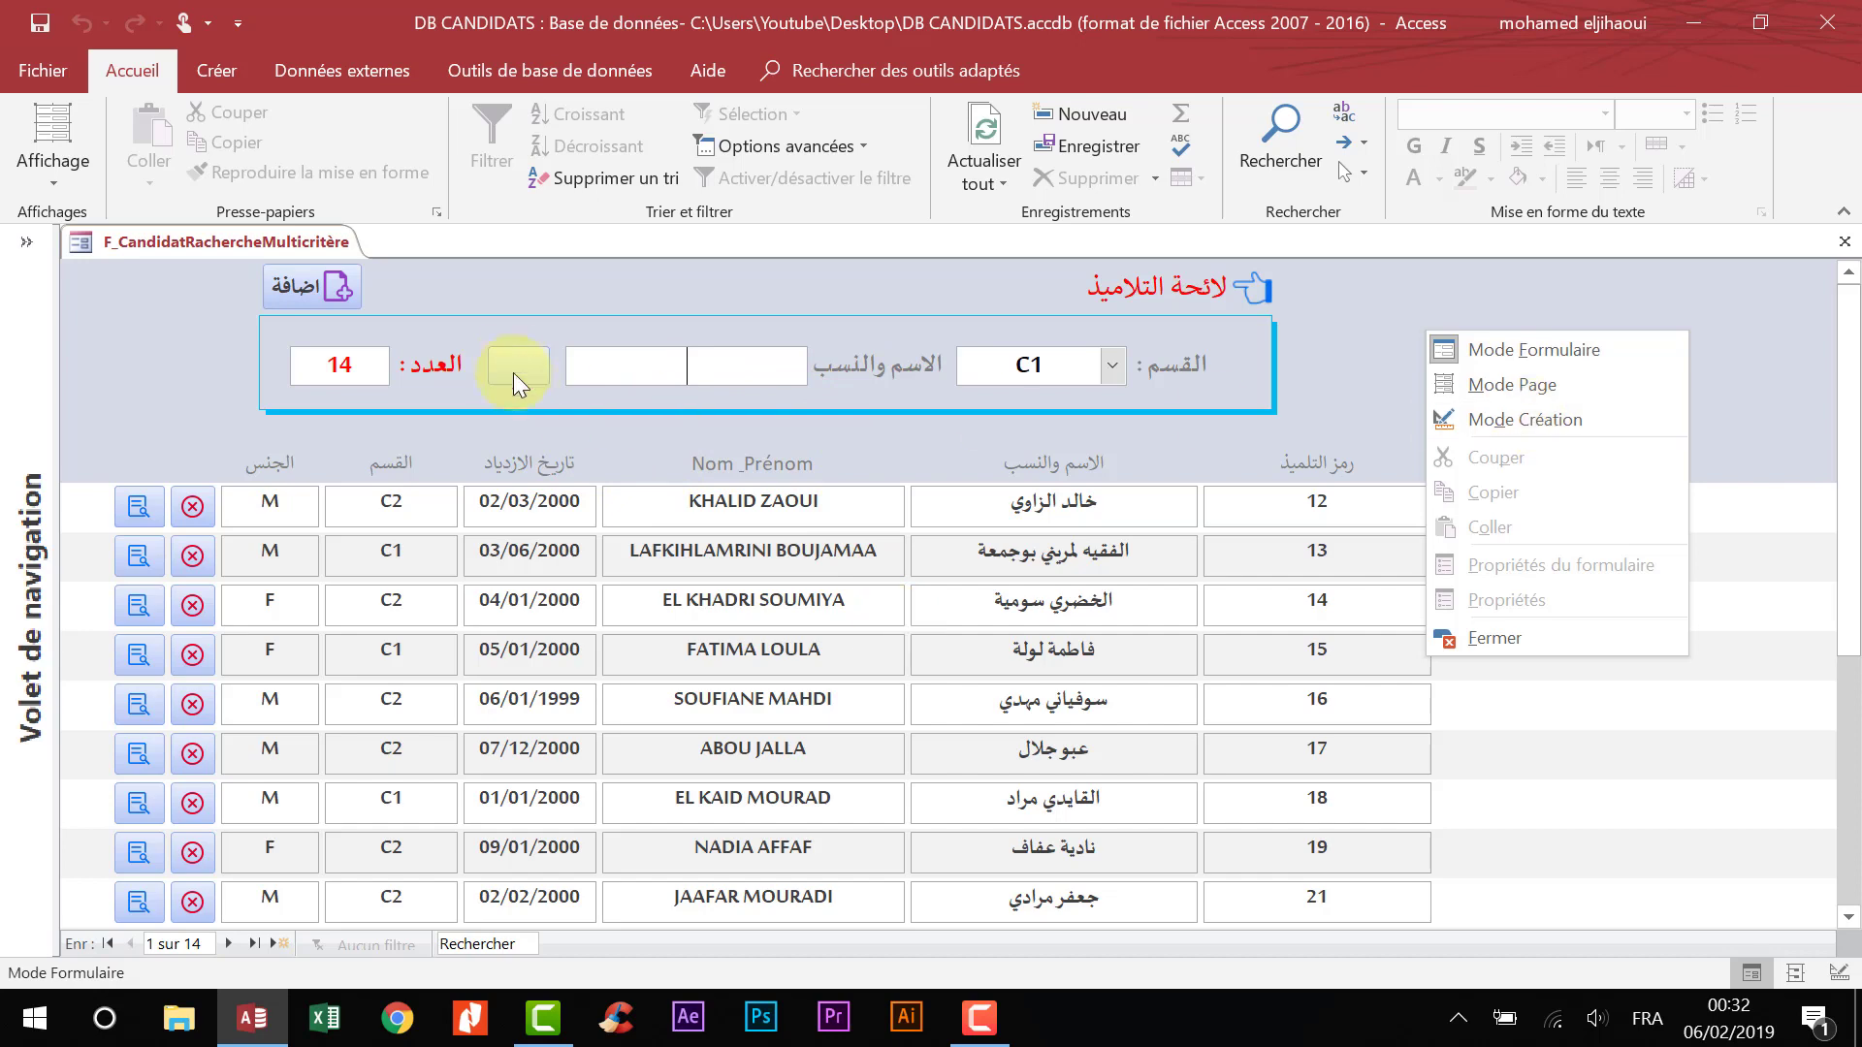
pyautogui.click(1505, 423)
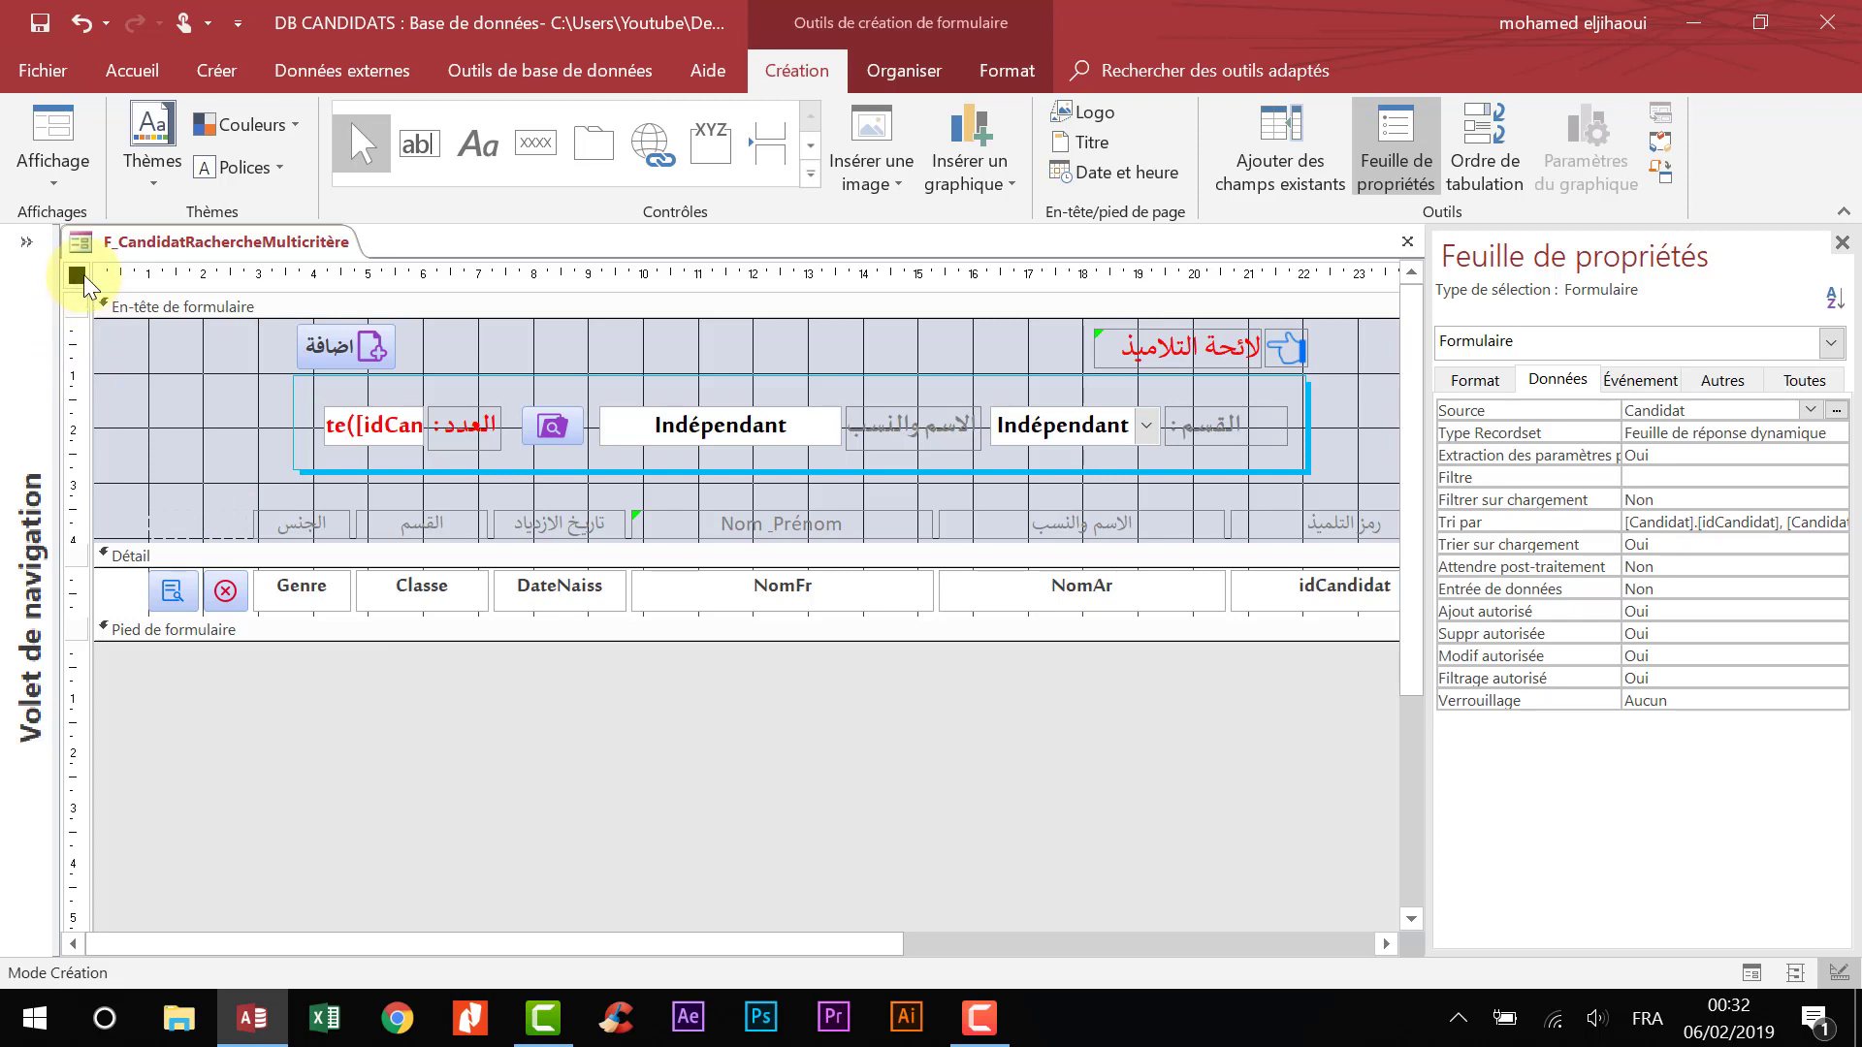
# - Build a query on the Candidat table for the form's record source and add all fields from idCandidat to Age
pyautogui.click(1837, 411)
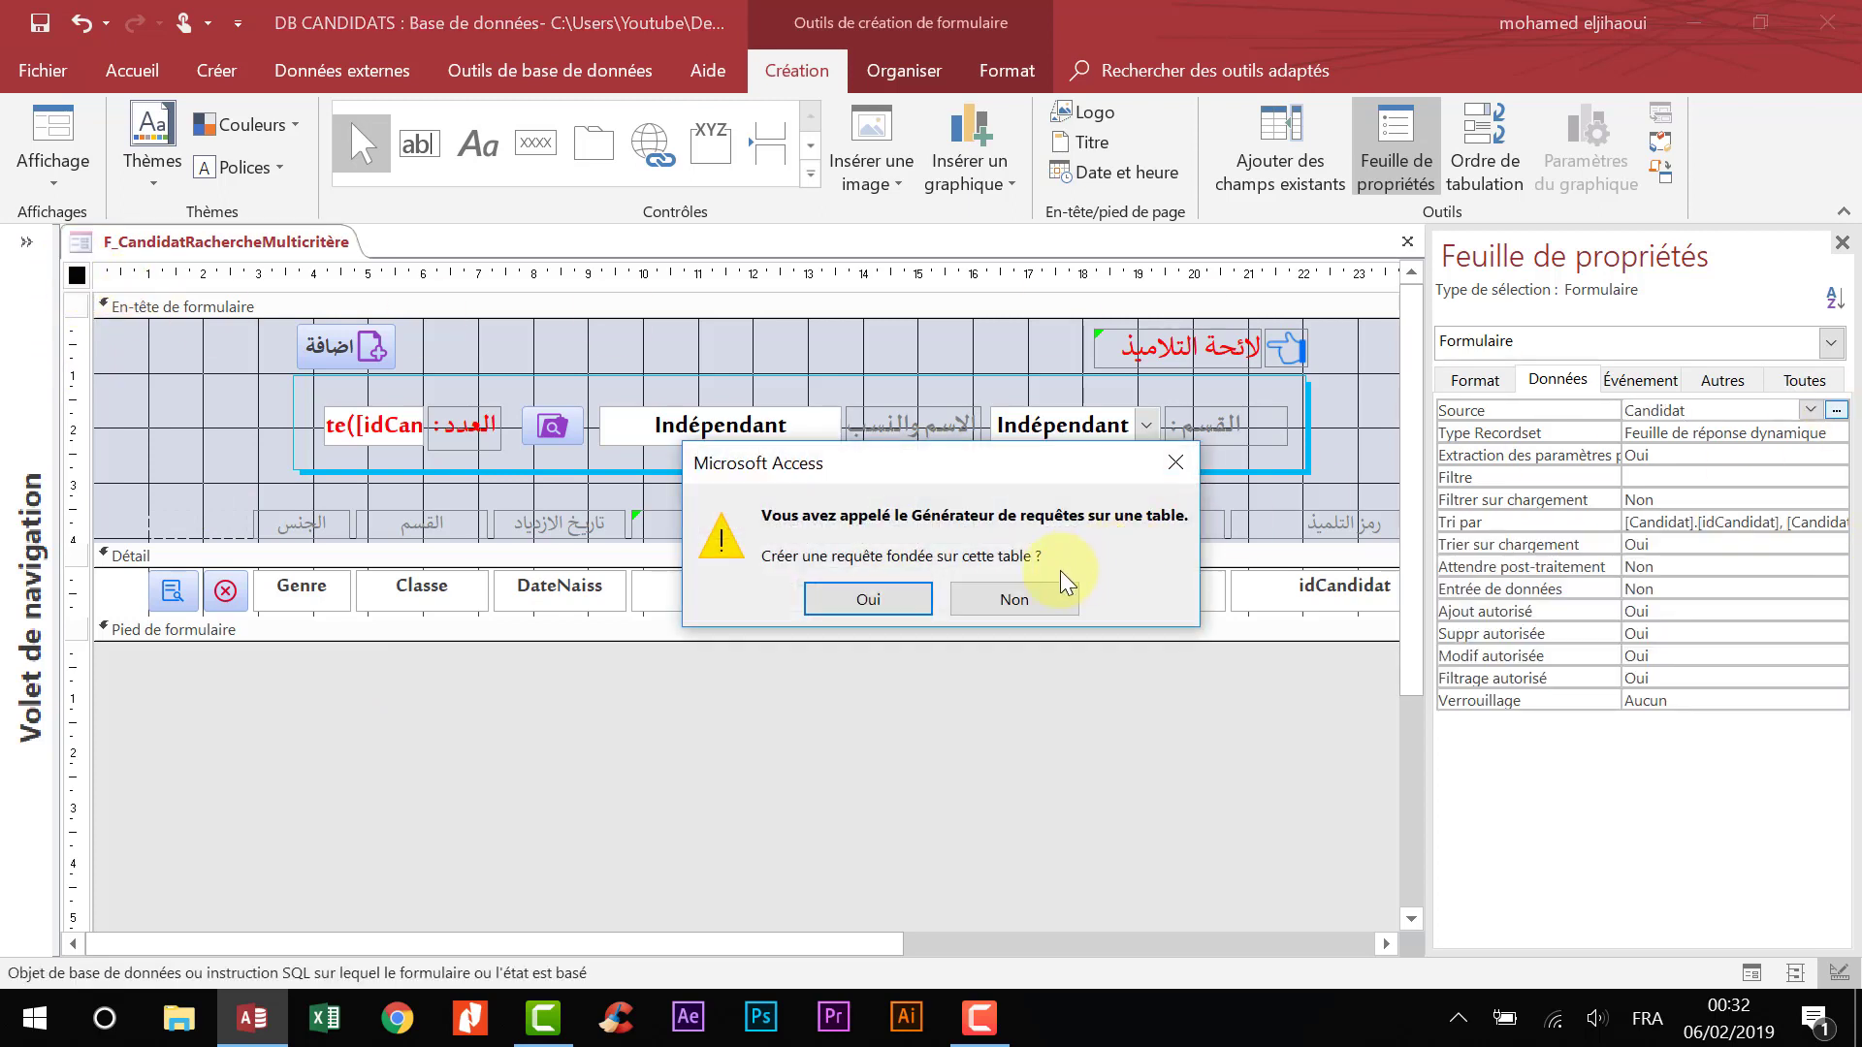
pyautogui.click(1045, 609)
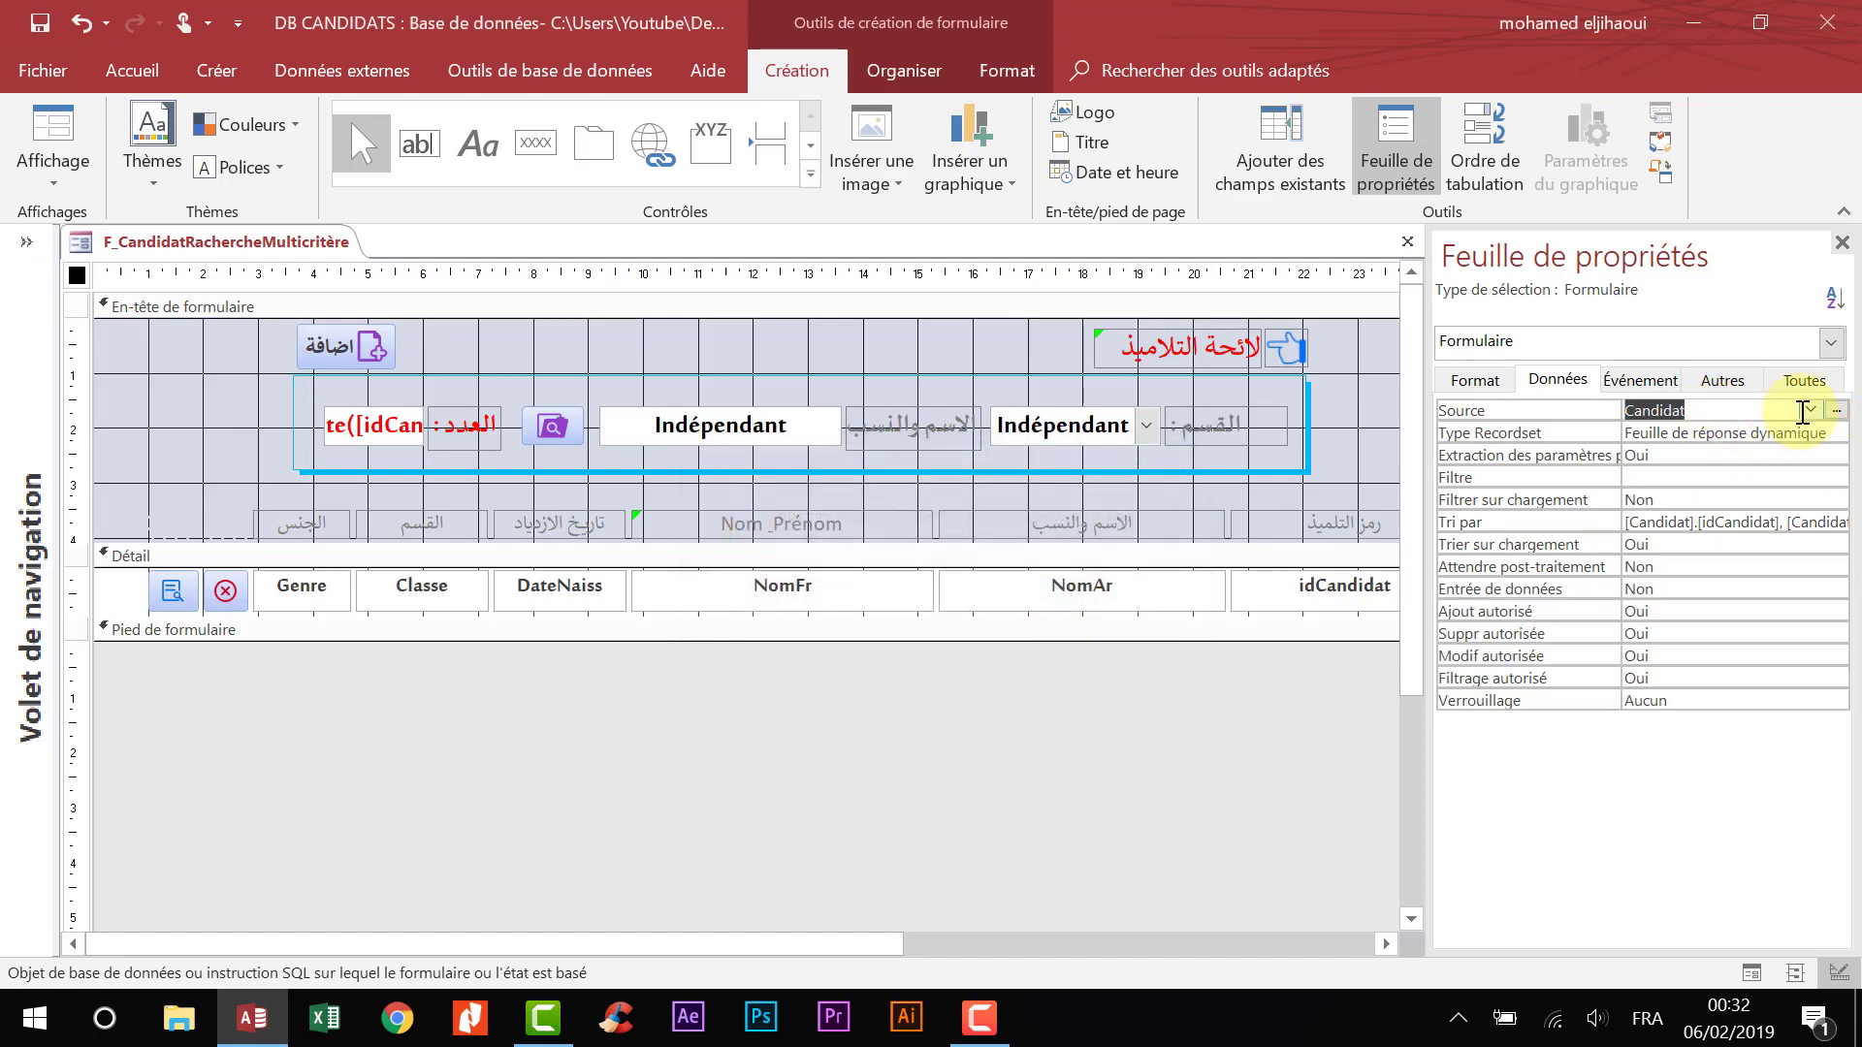
pyautogui.click(1809, 383)
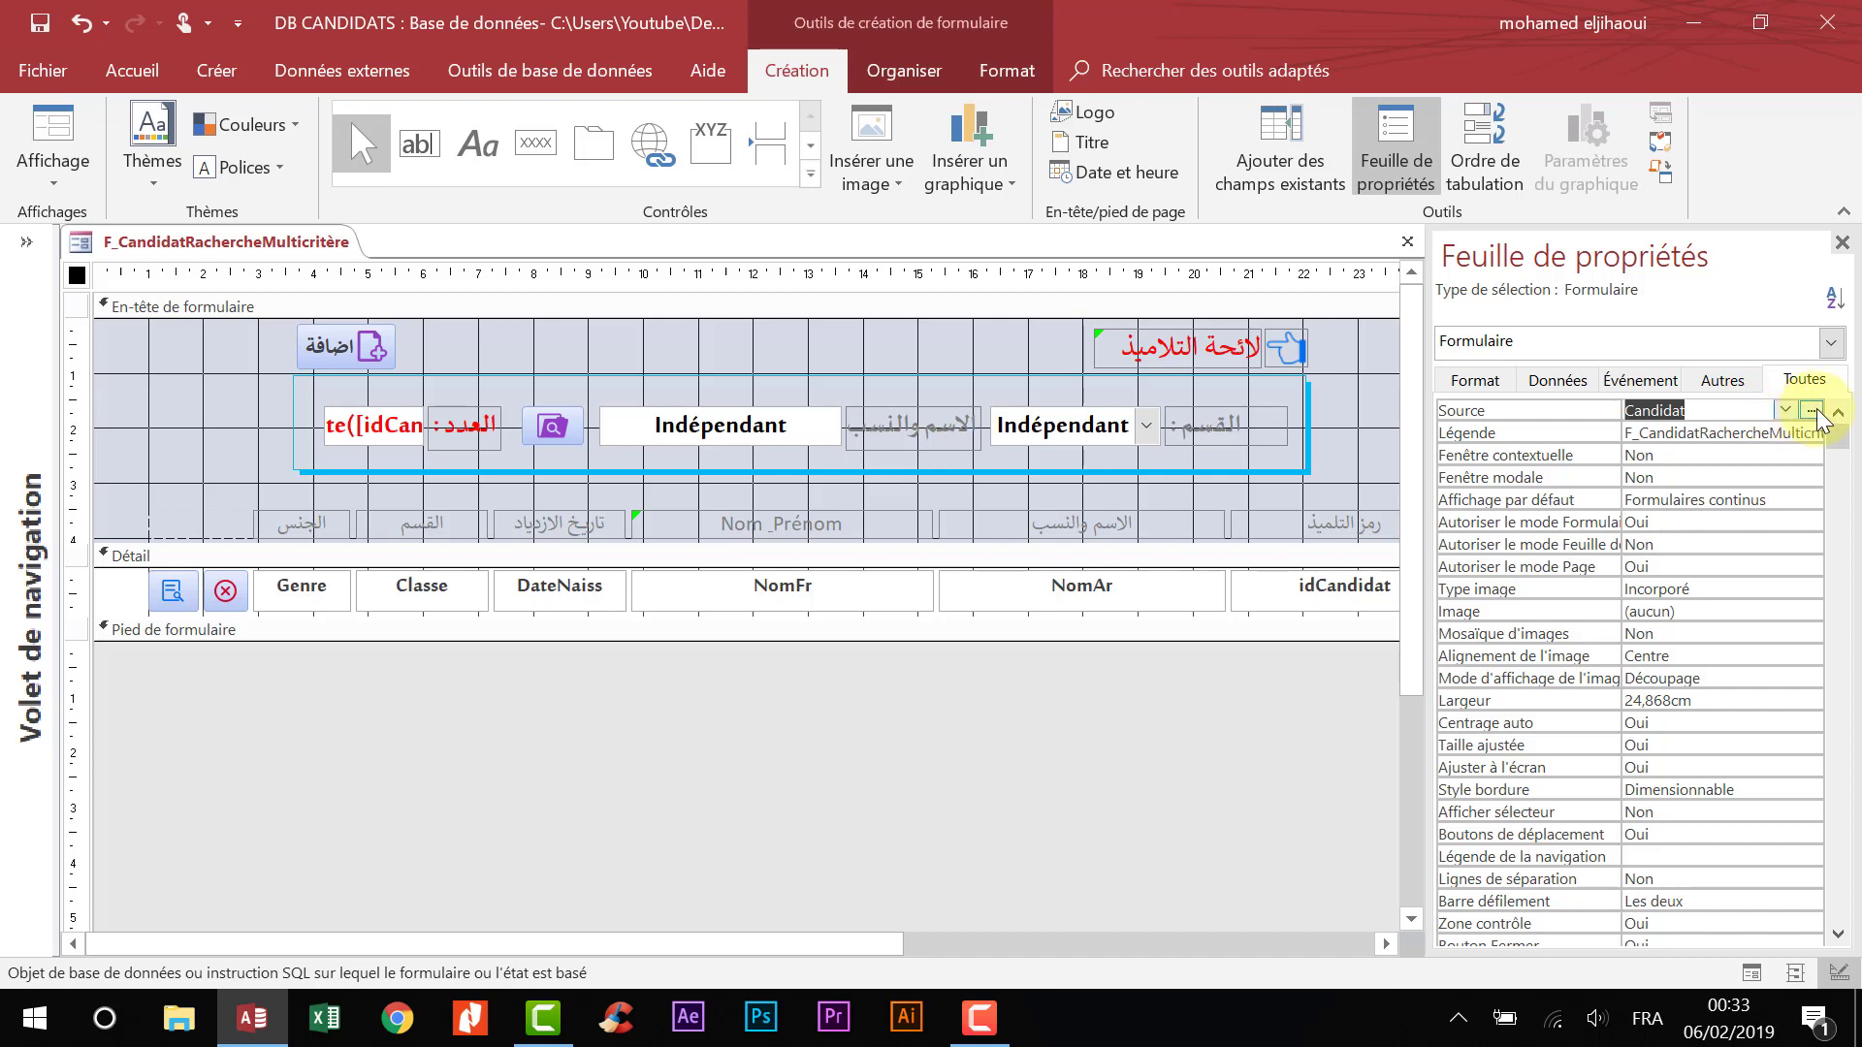
pyautogui.click(1812, 410)
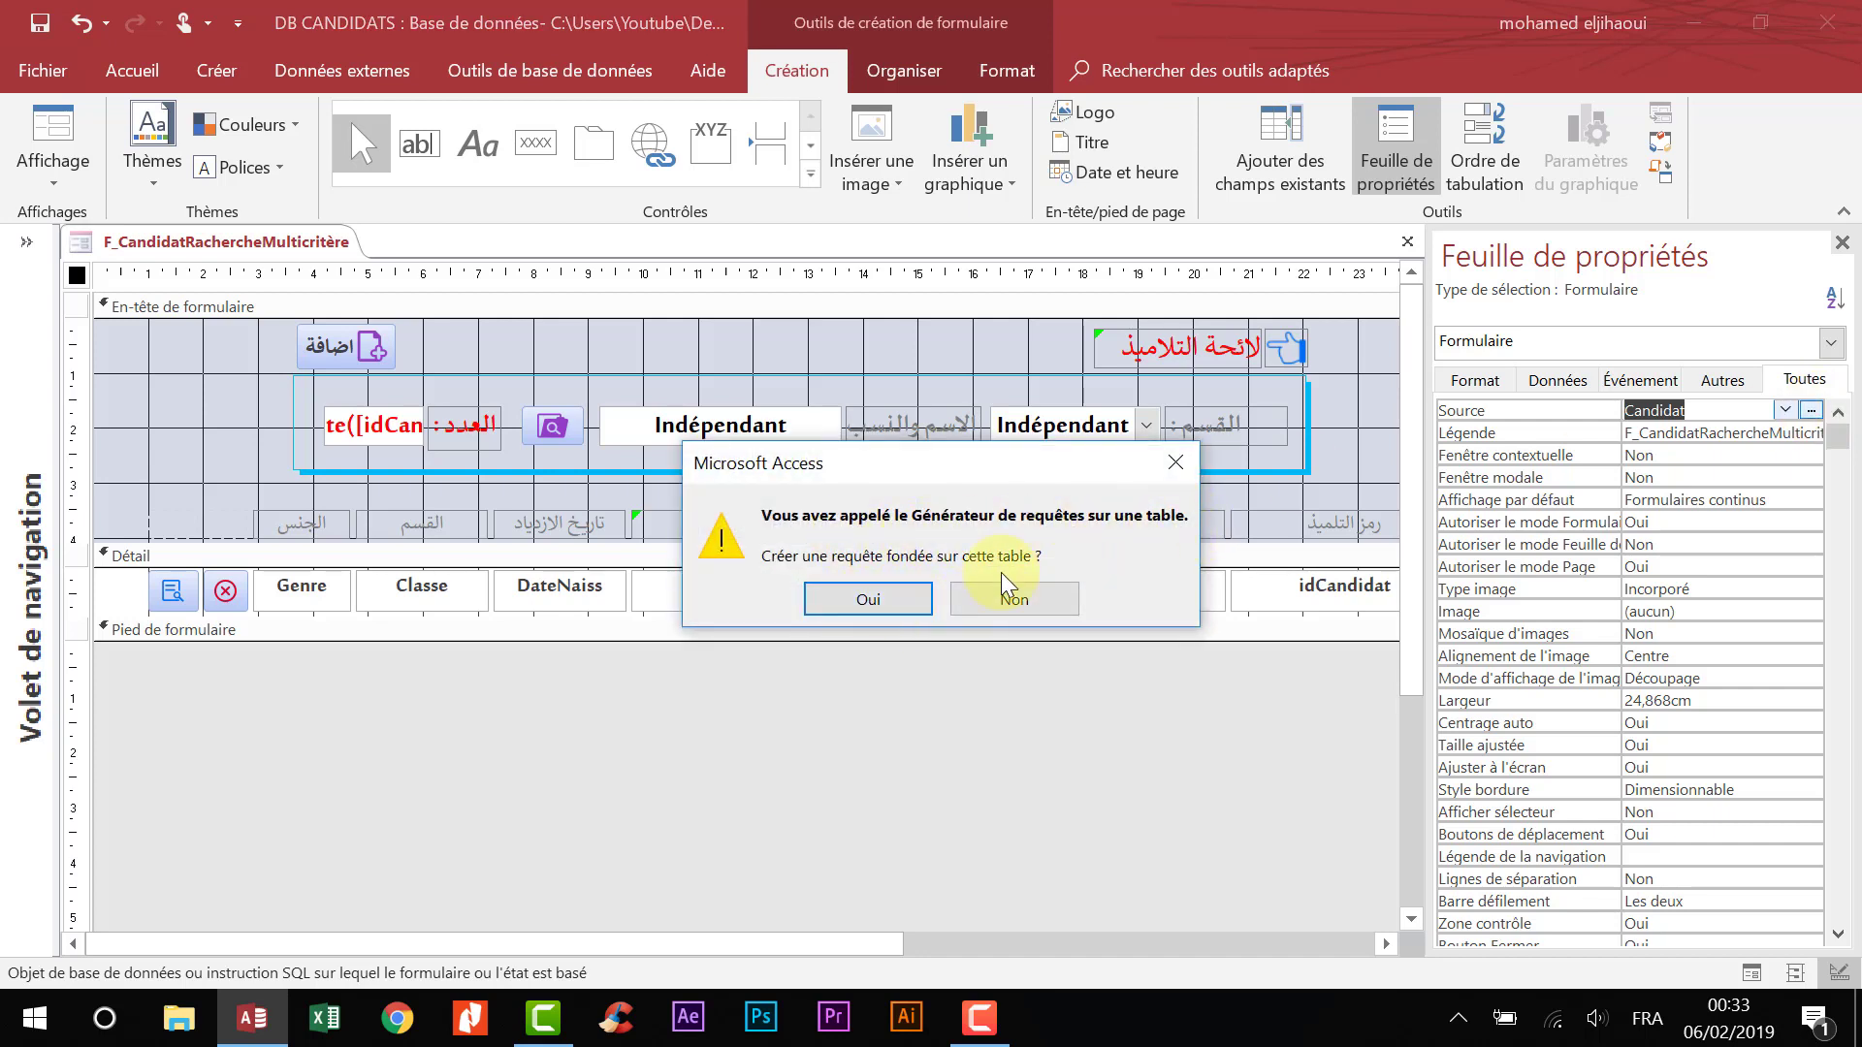
pyautogui.click(876, 607)
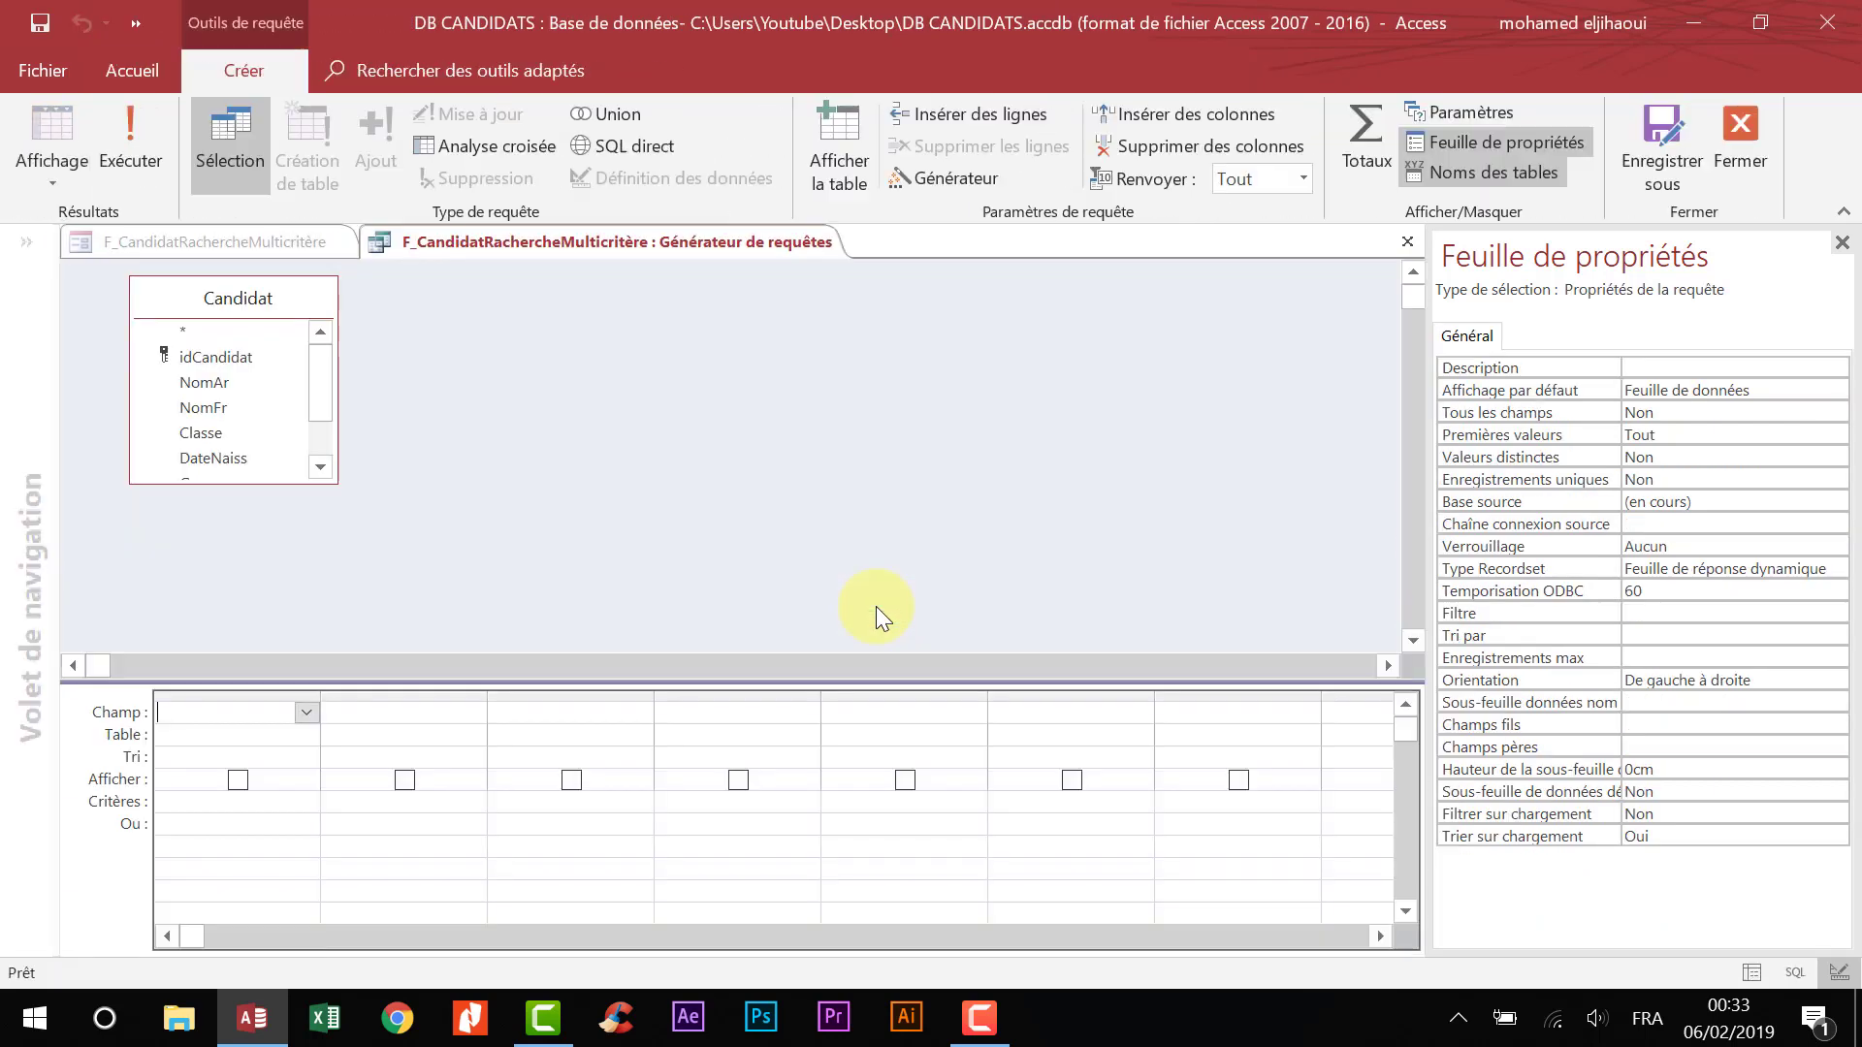
pyautogui.click(207, 384)
pyautogui.moveTo(214, 357); pyautogui.dragTo(249, 722)
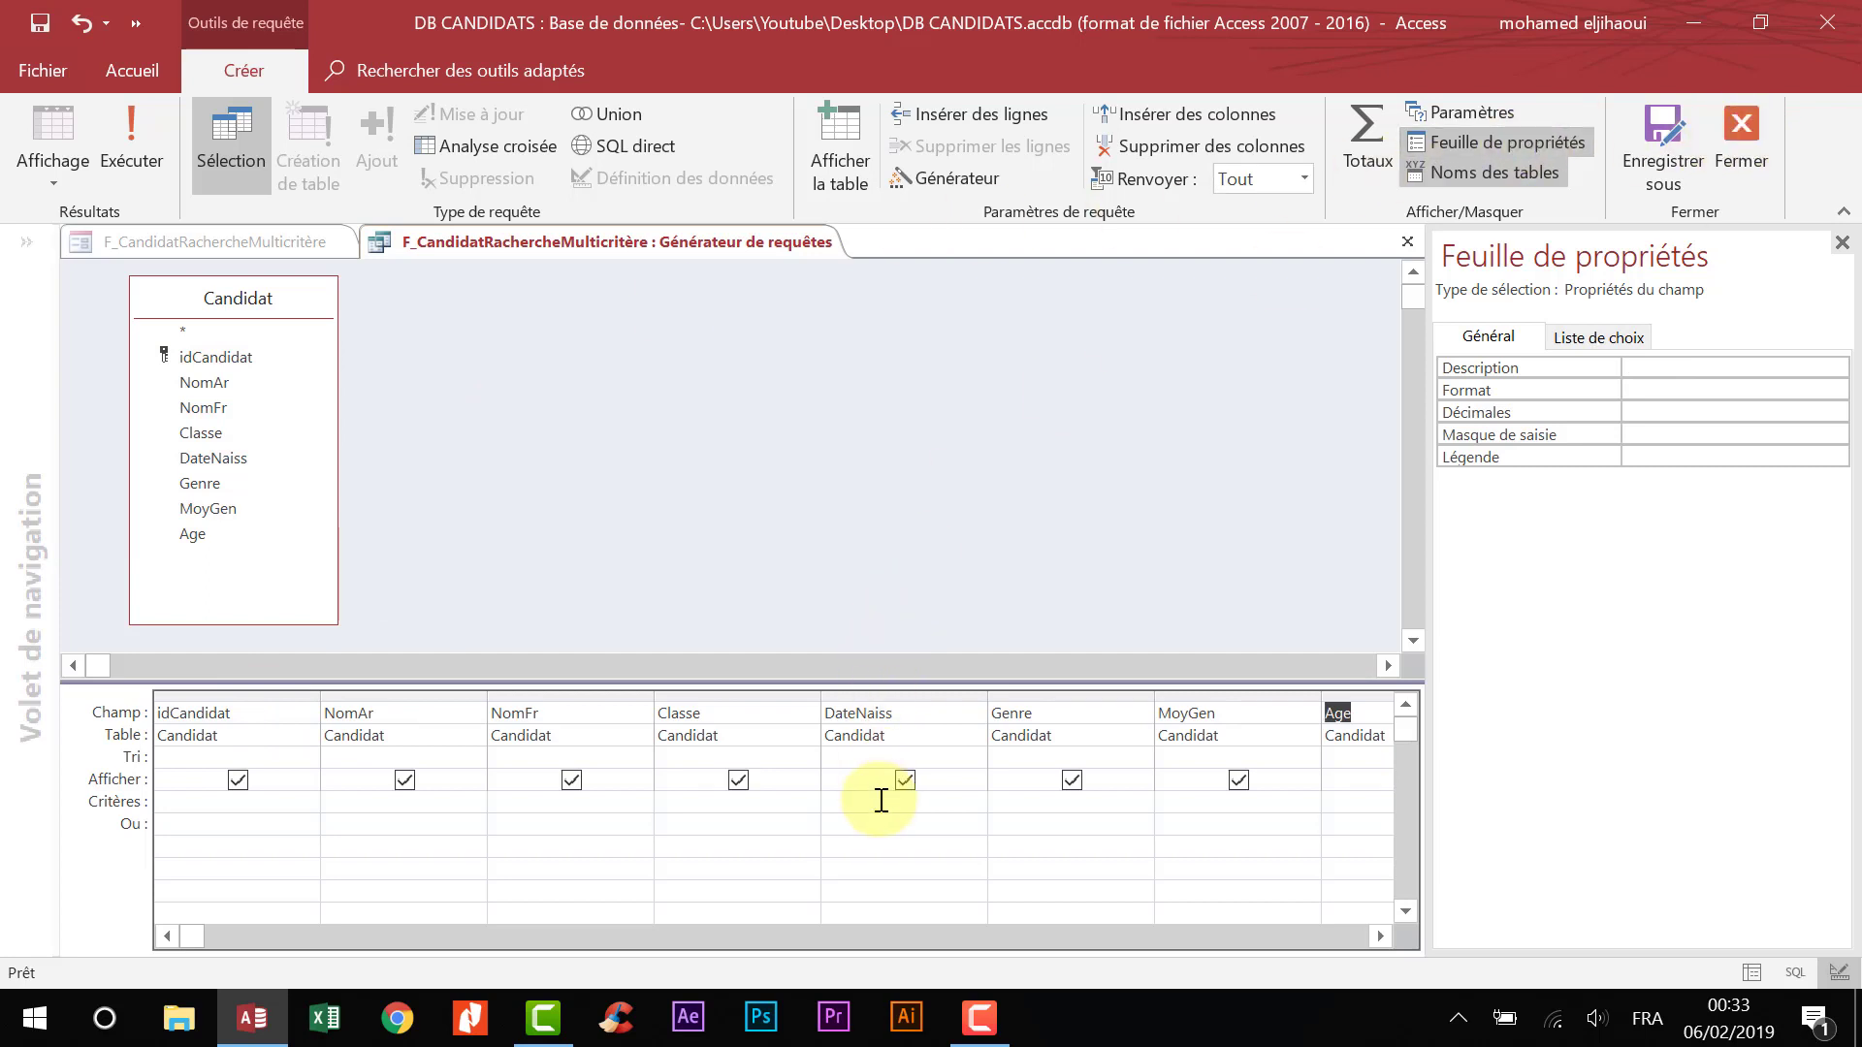
# - Begin an expression for the Classe field's criteria in the expression builder with comme "*" &
pyautogui.click(688, 803)
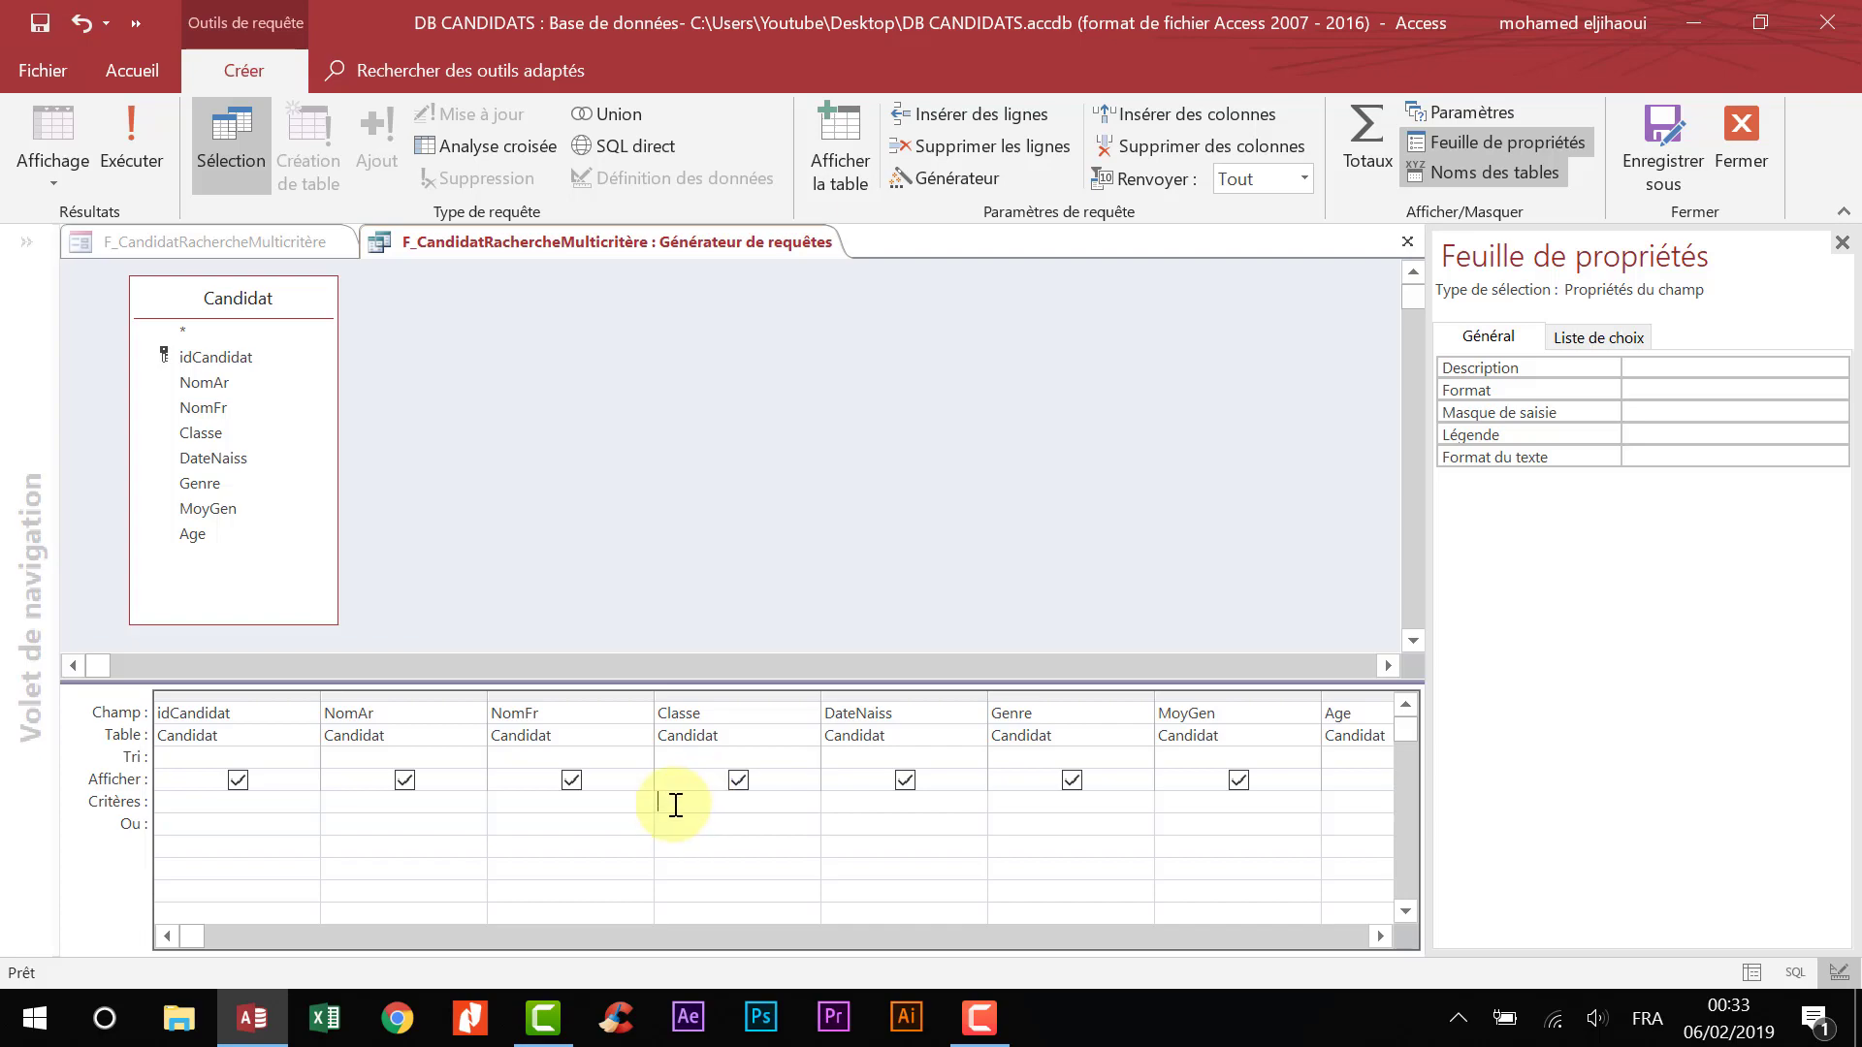
pyautogui.click(960, 180)
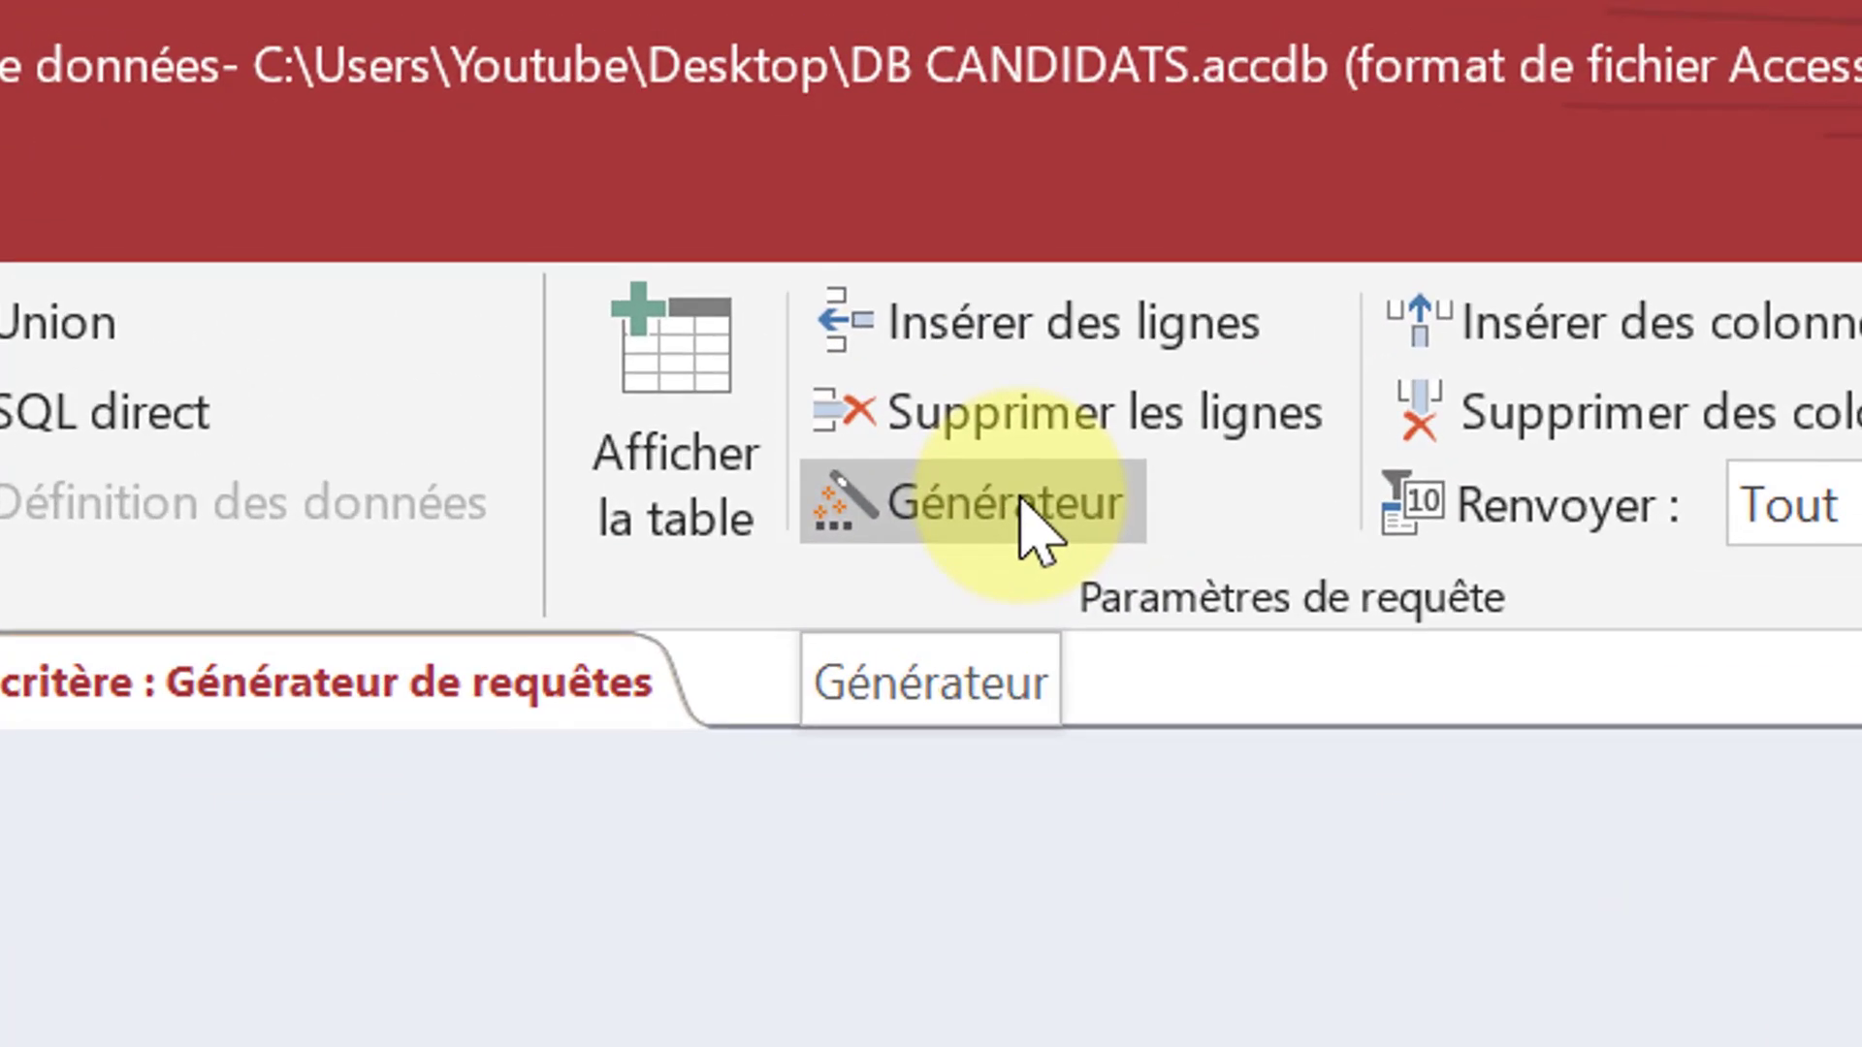
pyautogui.click(1020, 500)
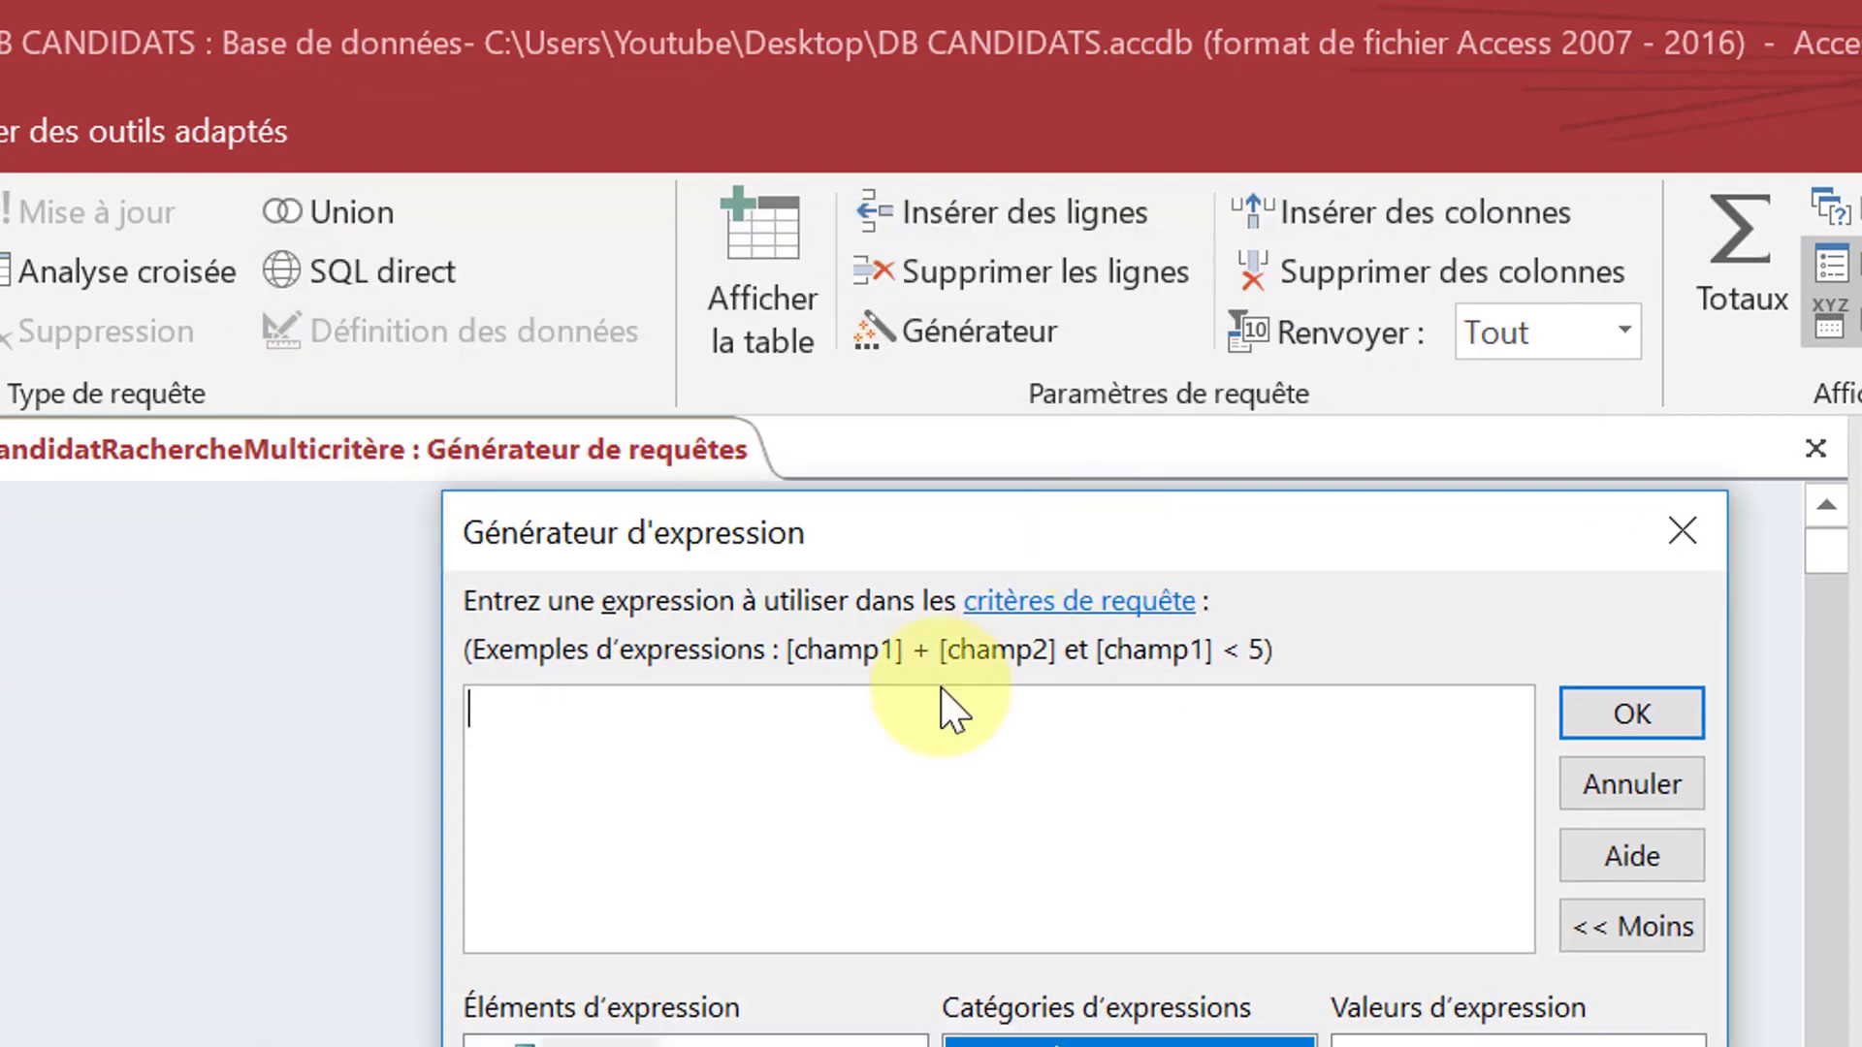
pyautogui.write('comme')
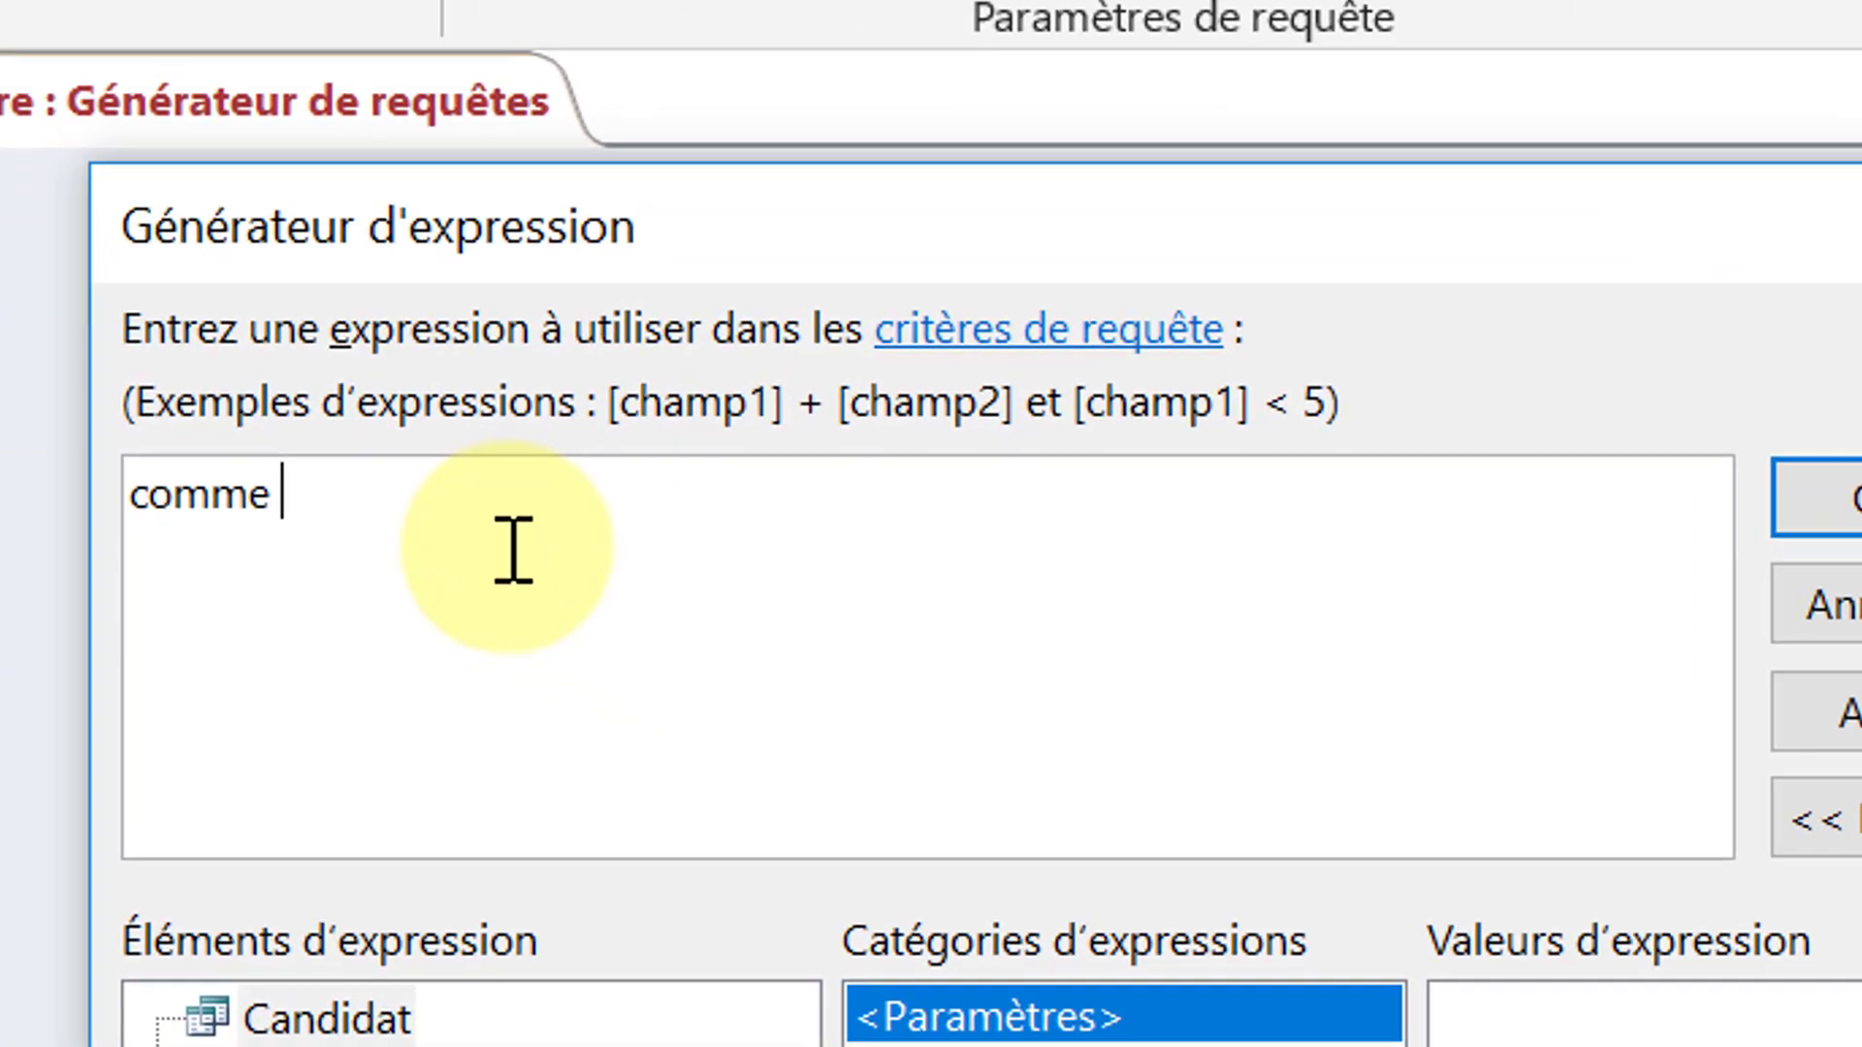
pyautogui.write(' &"')
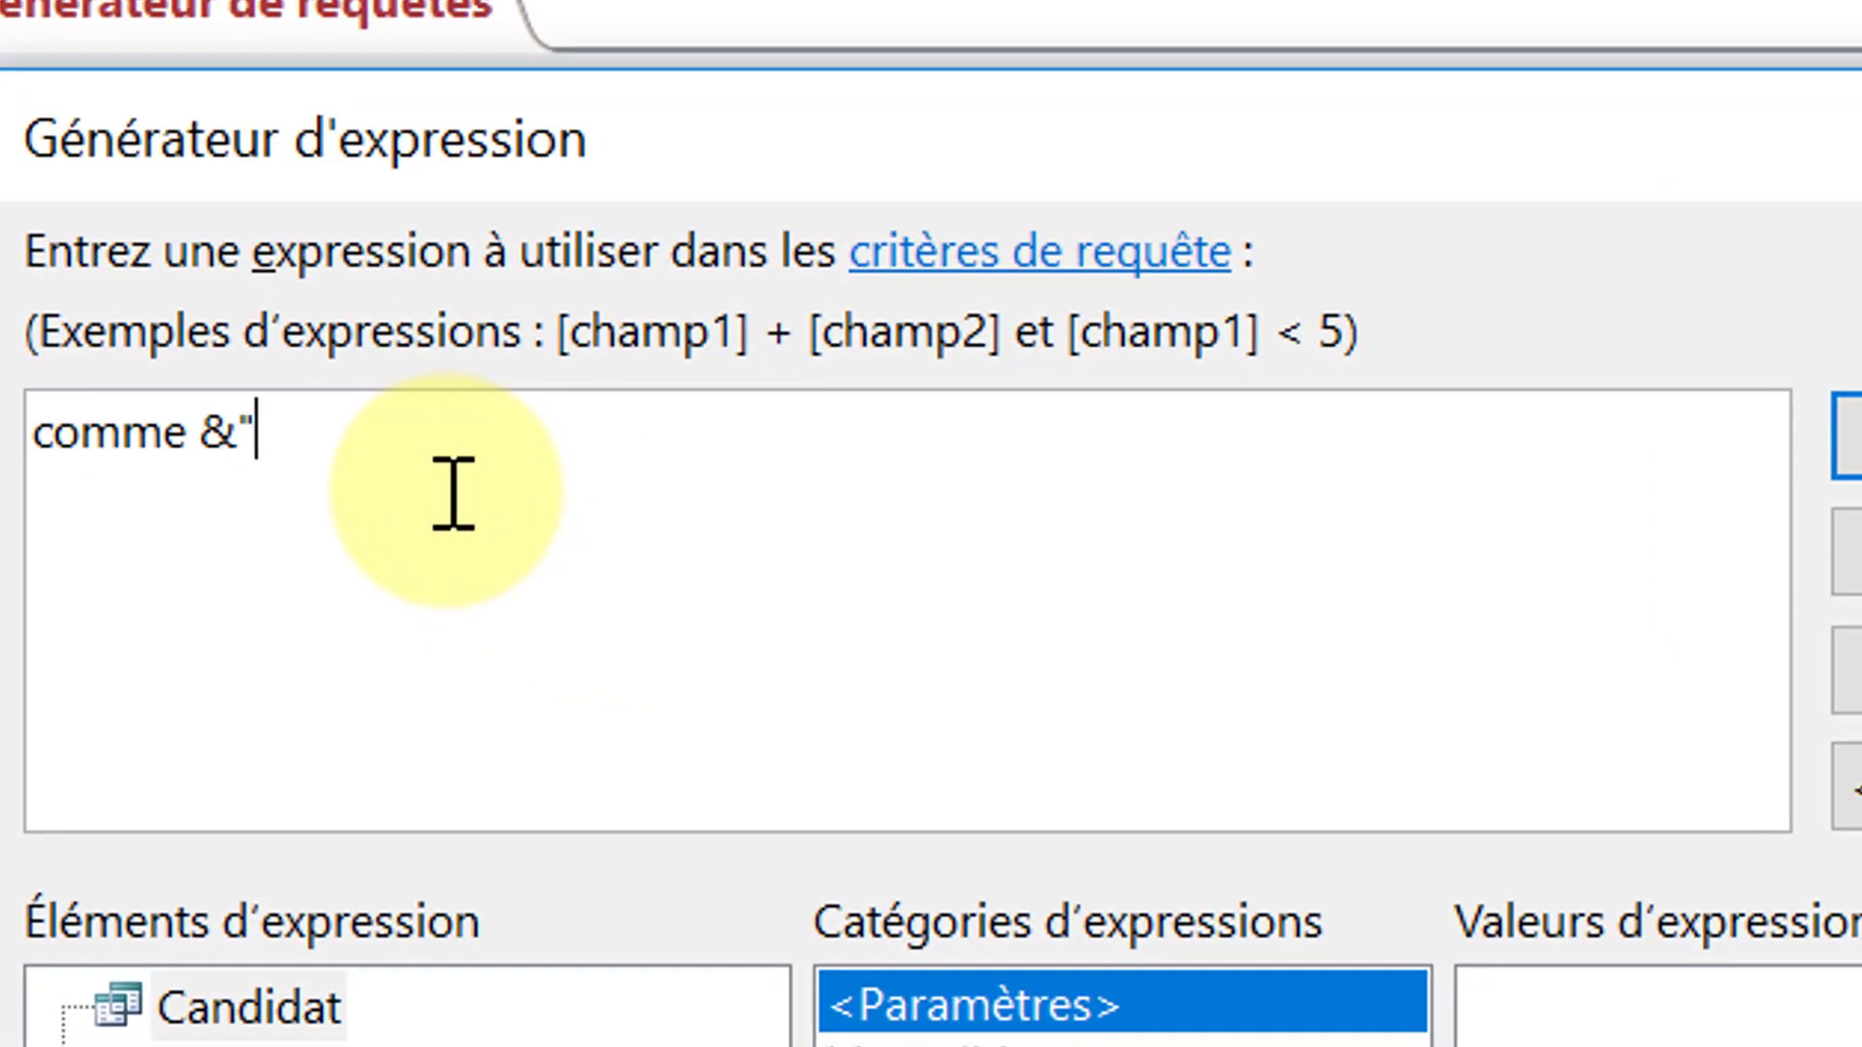
pyautogui.write('*" &')
pyautogui.press('BackSpace')
pyautogui.press('BackSpace')
pyautogui.press('BackSpace')
pyautogui.press('BackSpace')
pyautogui.press('BackSpace')
pyautogui.press('BackSpace')
pyautogui.press('BackSpace')
pyautogui.write('*"*')
pyautogui.press('BackSpace')
pyautogui.press('BackSpace')
pyautogui.press('BackSpace')
pyautogui.write('"*" & "')
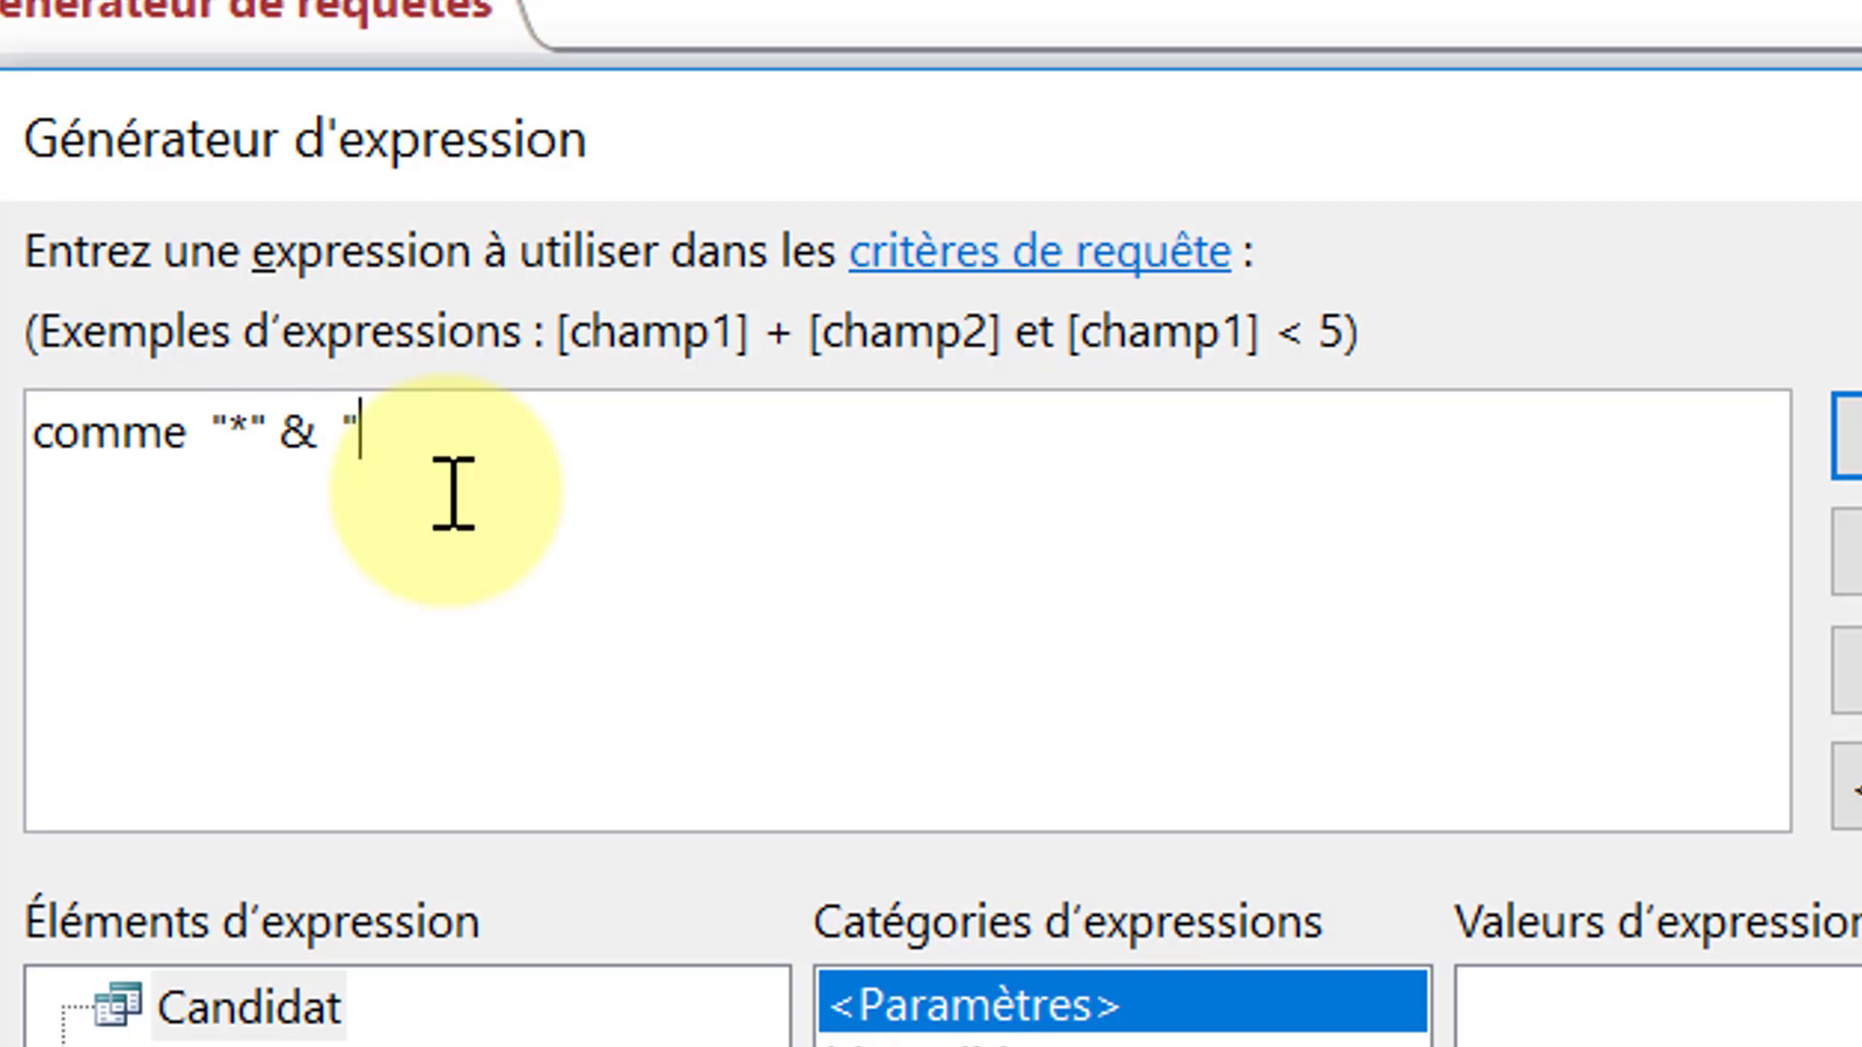
# - End the Classe criteria expression with & "*", leaving the insertion point between the two ampersands
pyautogui.write('*""*')
pyautogui.press('BackSpace')
pyautogui.press('BackSpace')
pyautogui.press('BackSpace')
pyautogui.write('"')
pyautogui.press('Left')
pyautogui.press('Left')
pyautogui.write('&')
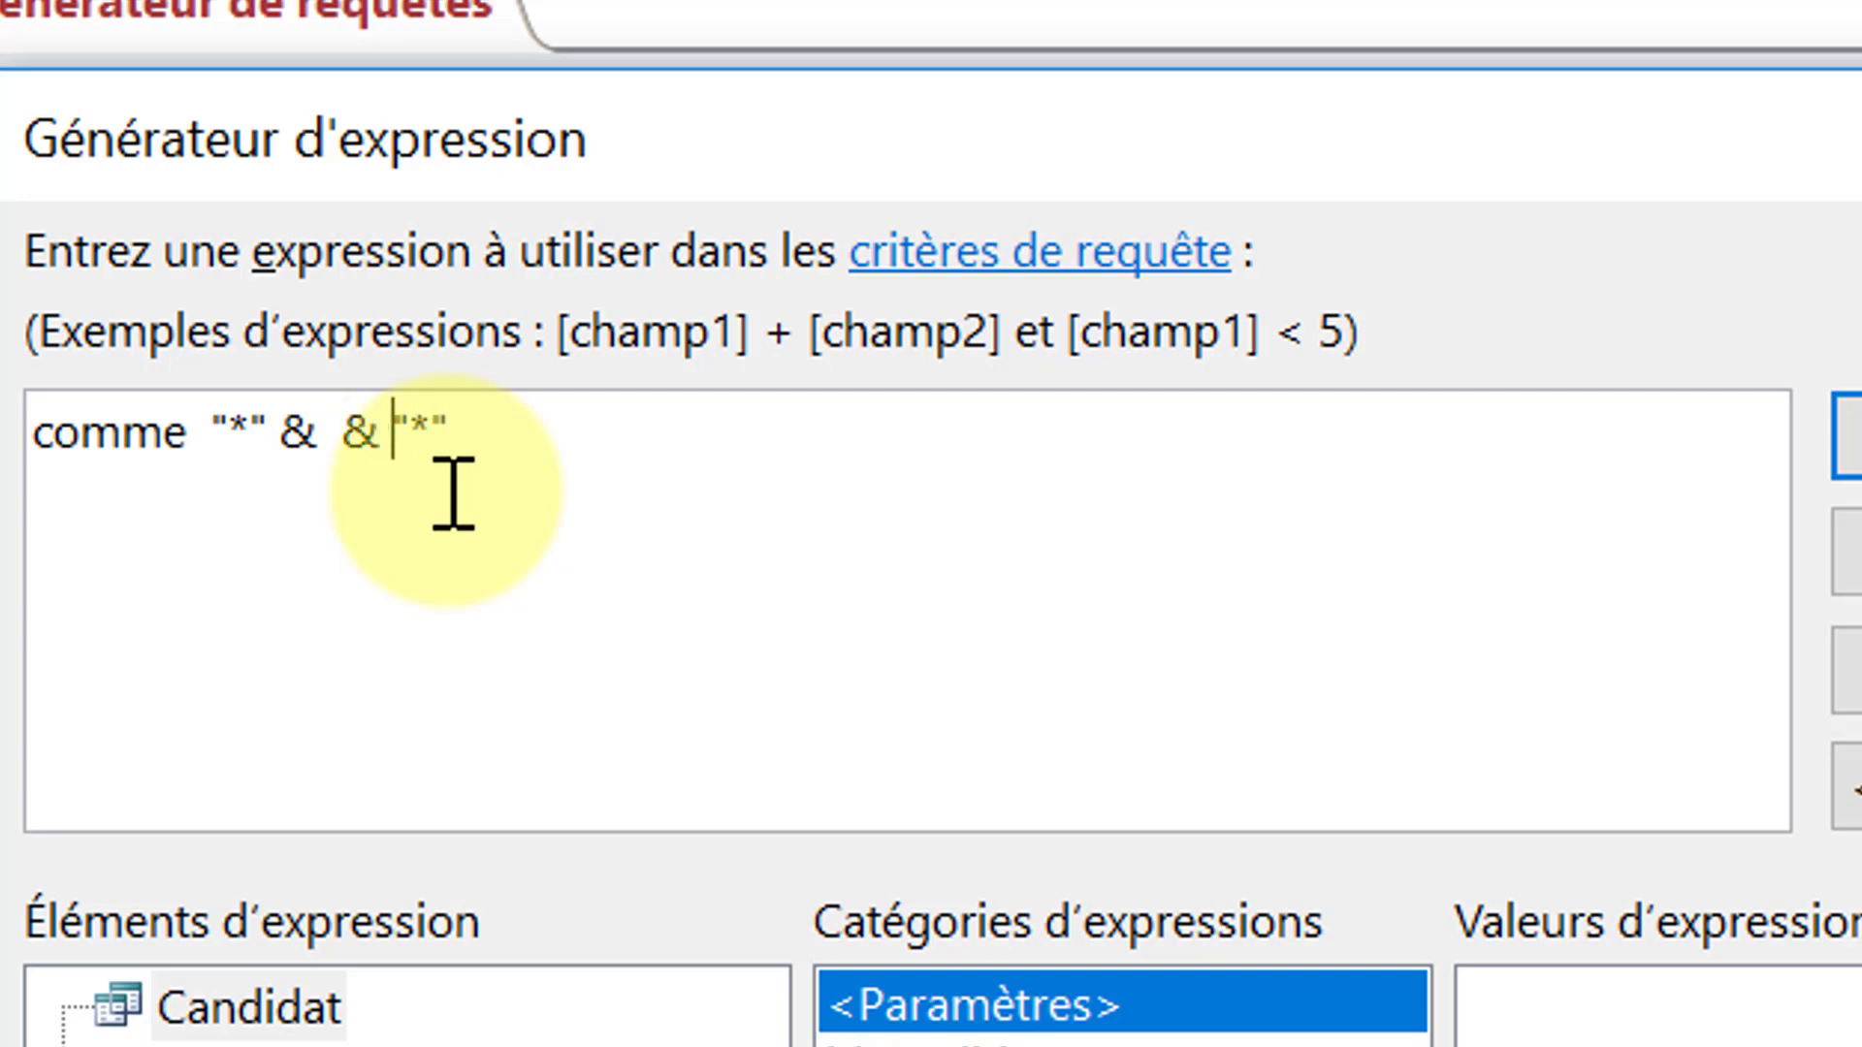
pyautogui.press('Left')
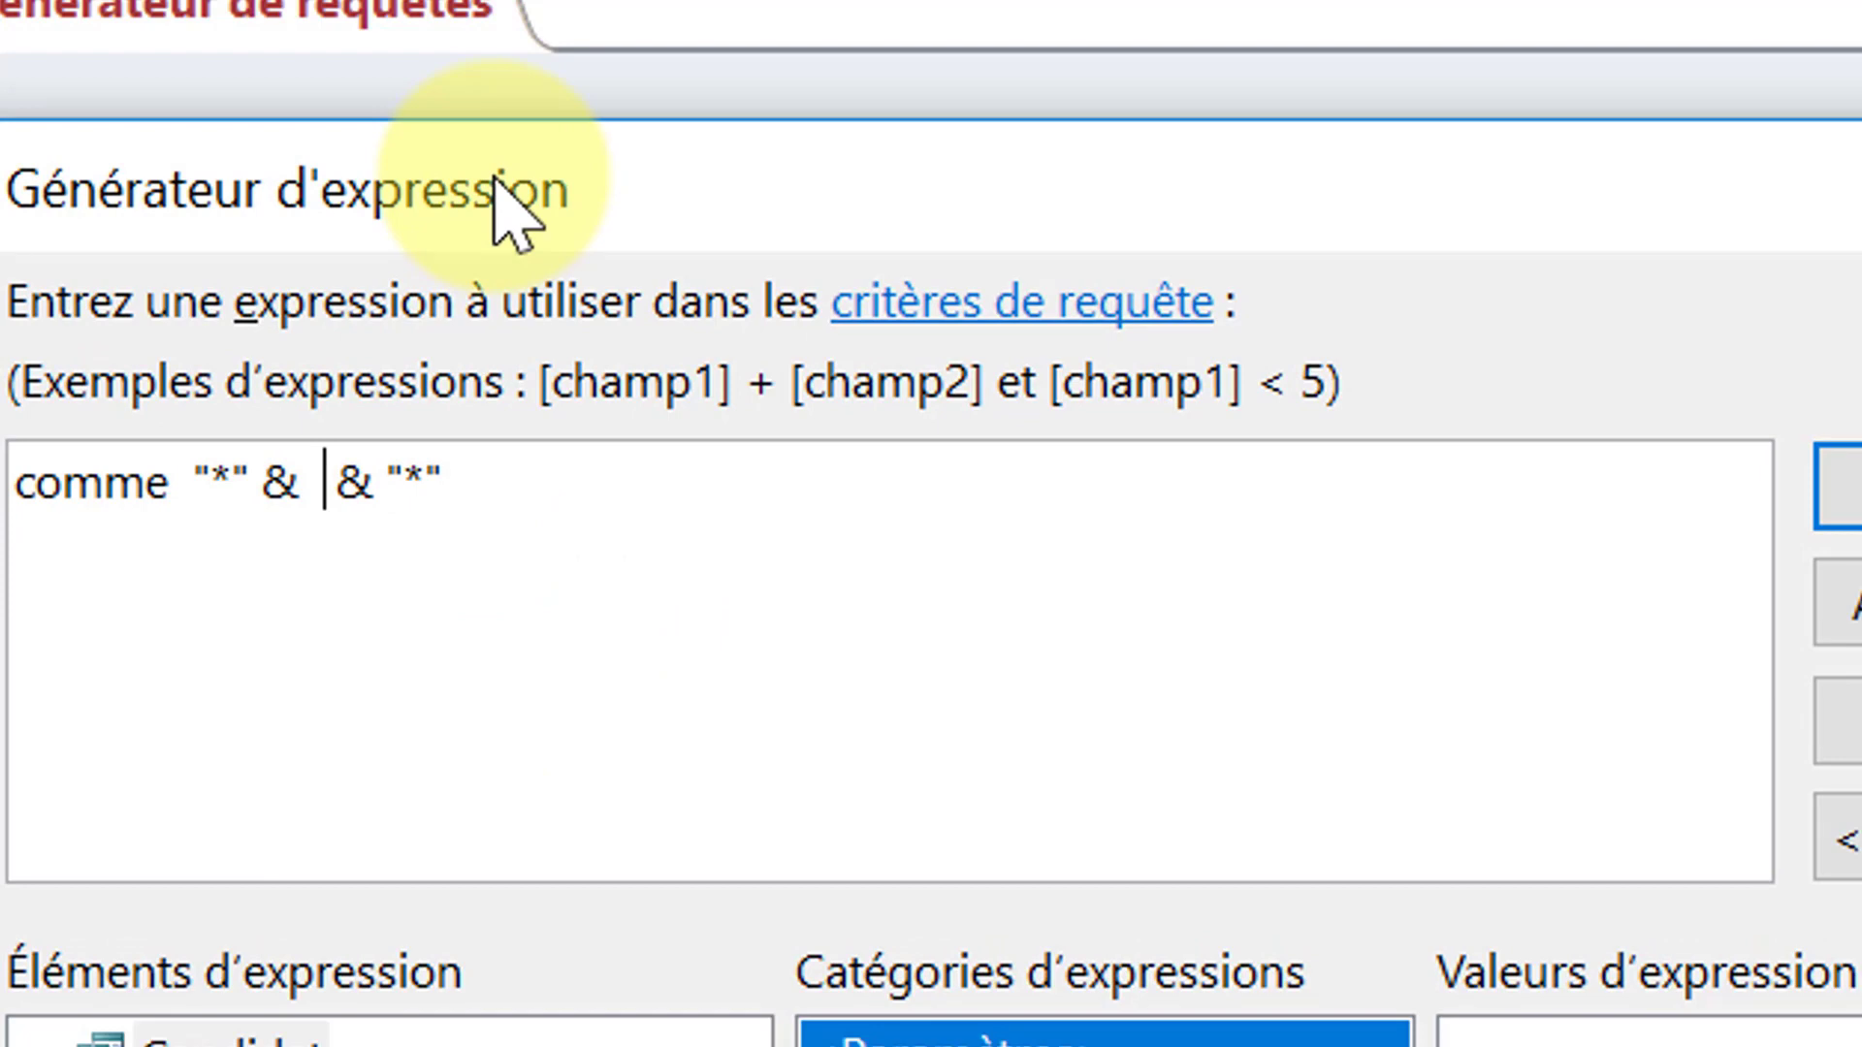
# - Insert the reference [Formulaires]![F_CandidatRachercheMulticritère]![txtClasse] between the ampersands and accept the expression
pyautogui.write('for')
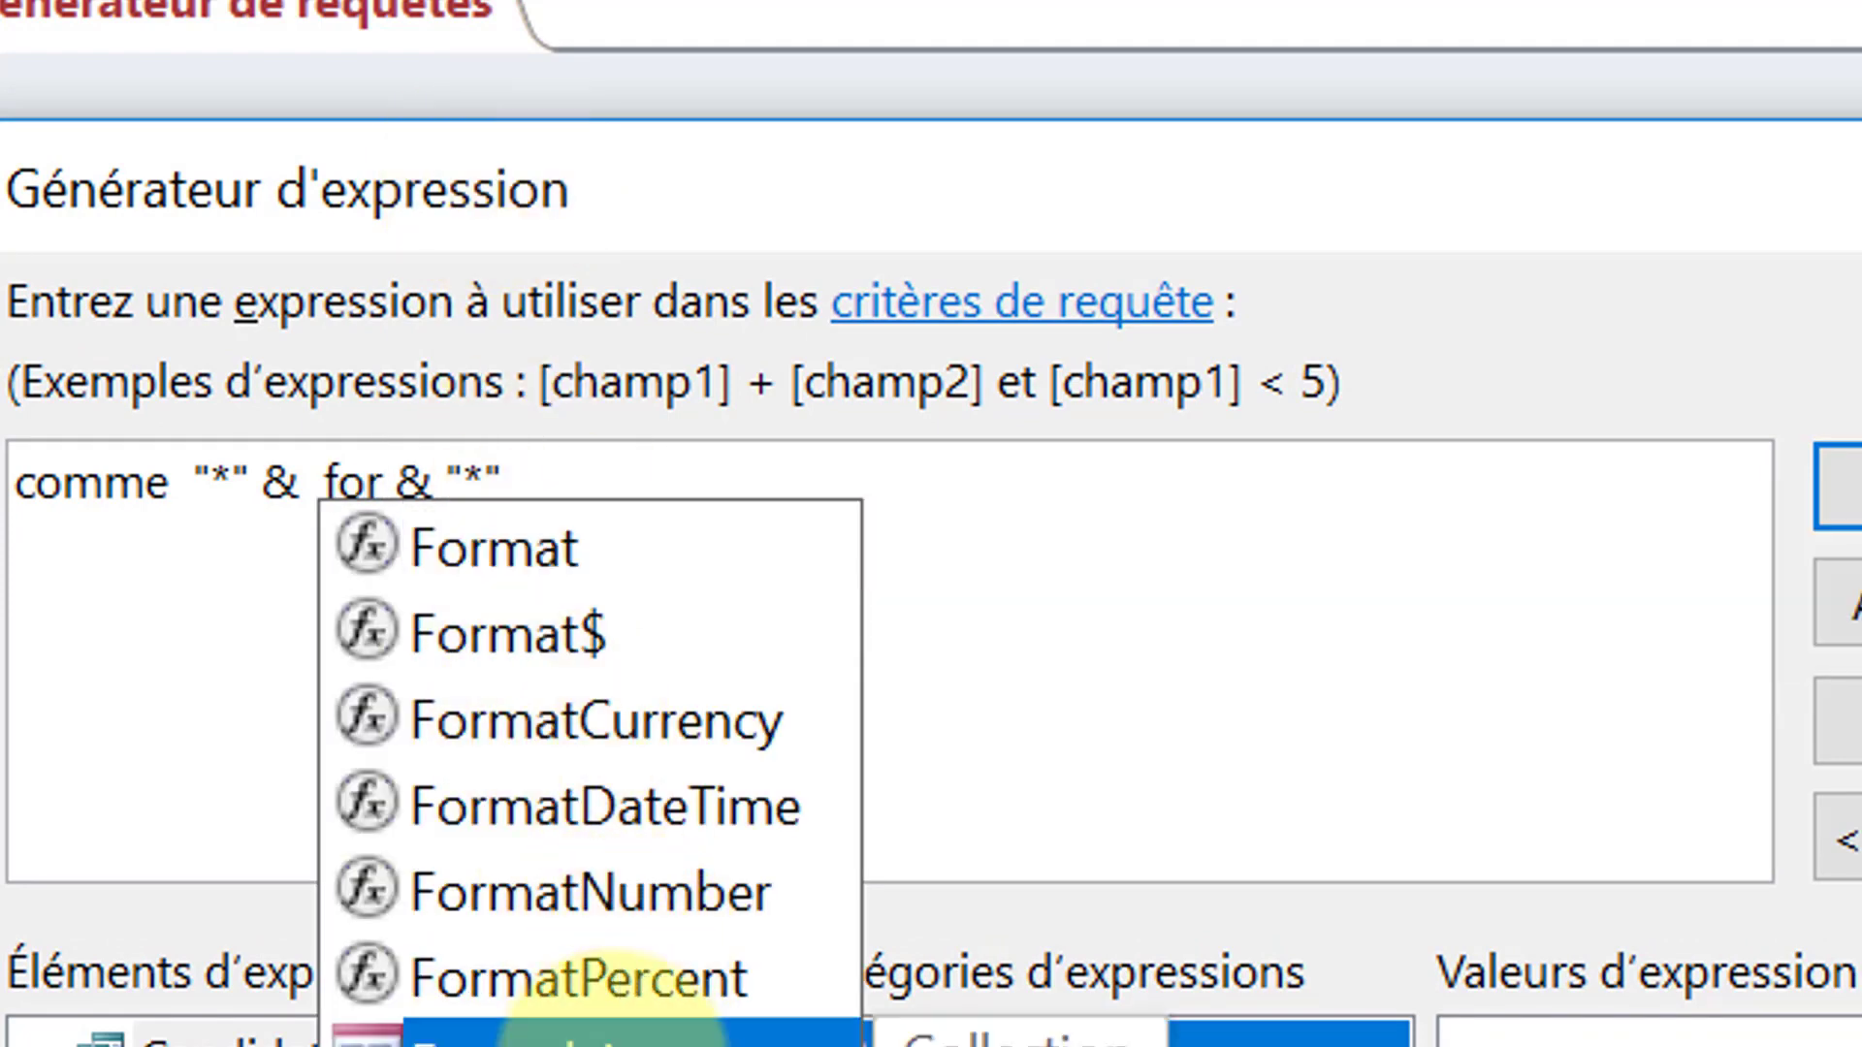
pyautogui.doubleClick(620, 1035)
pyautogui.write('!')
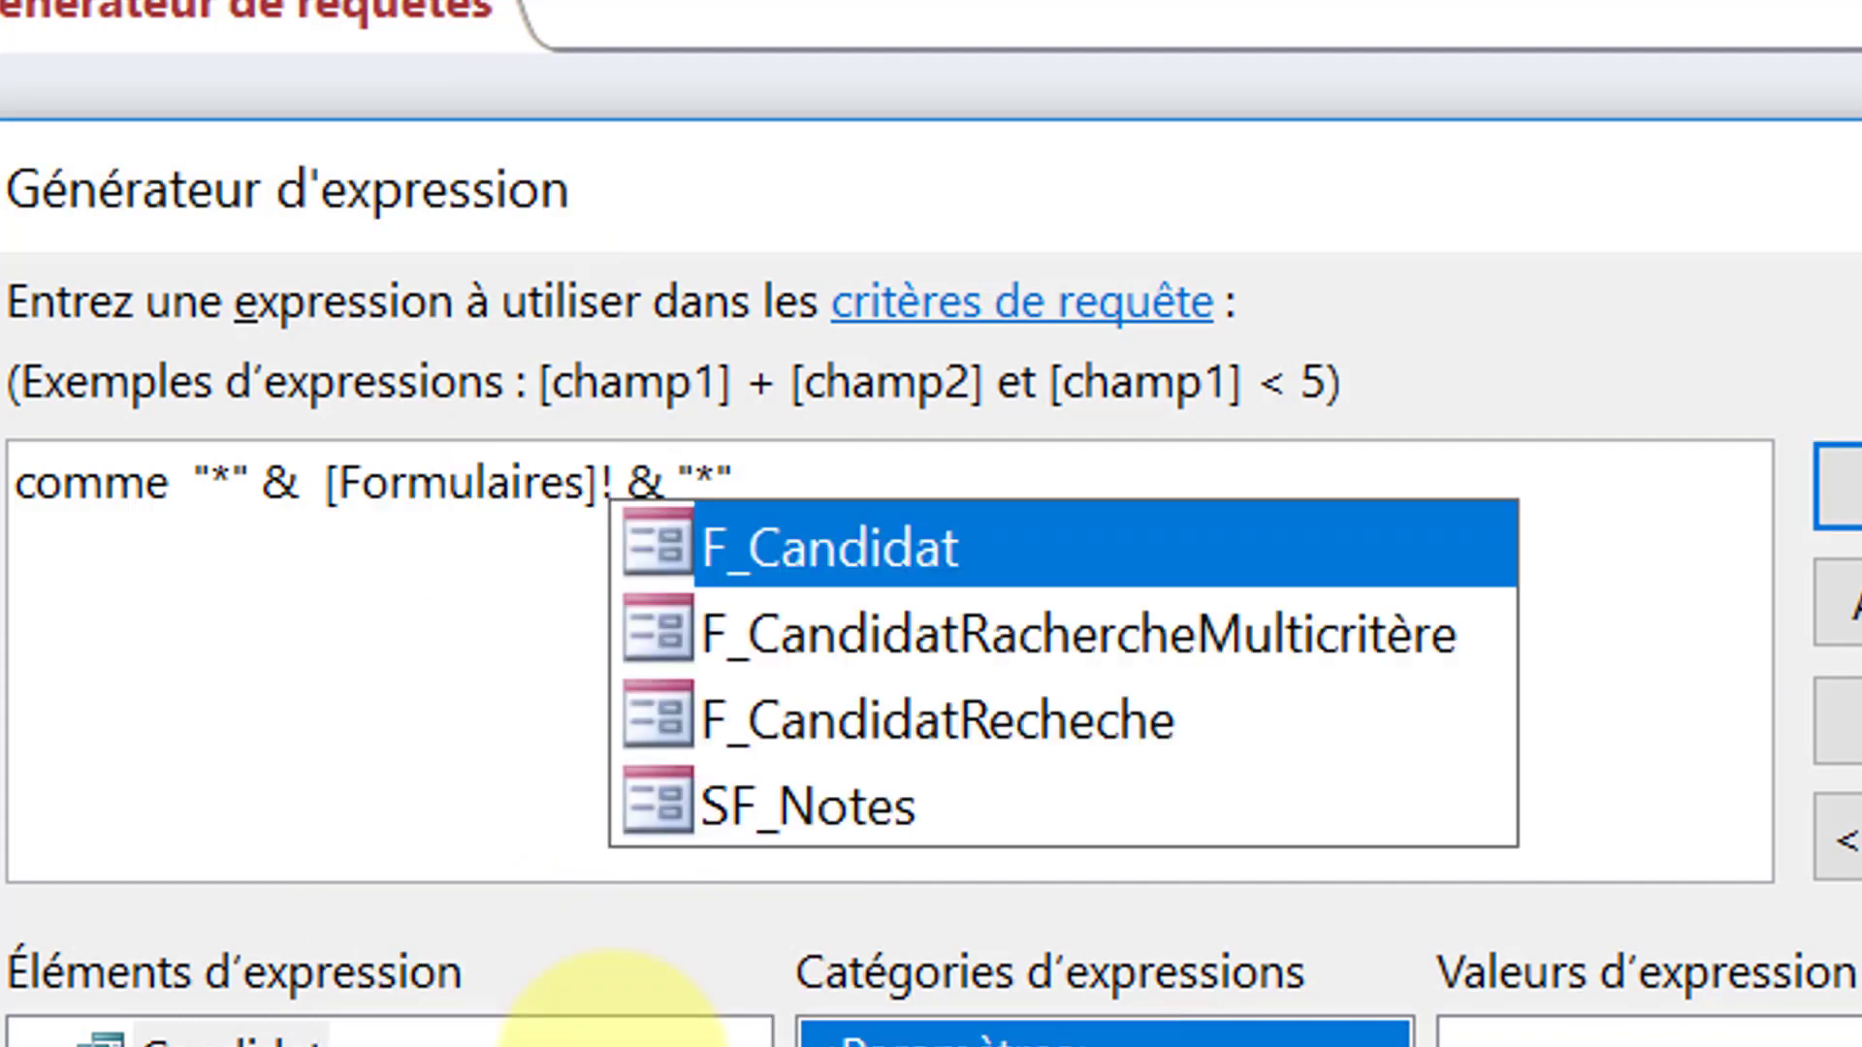
pyautogui.click(1273, 645)
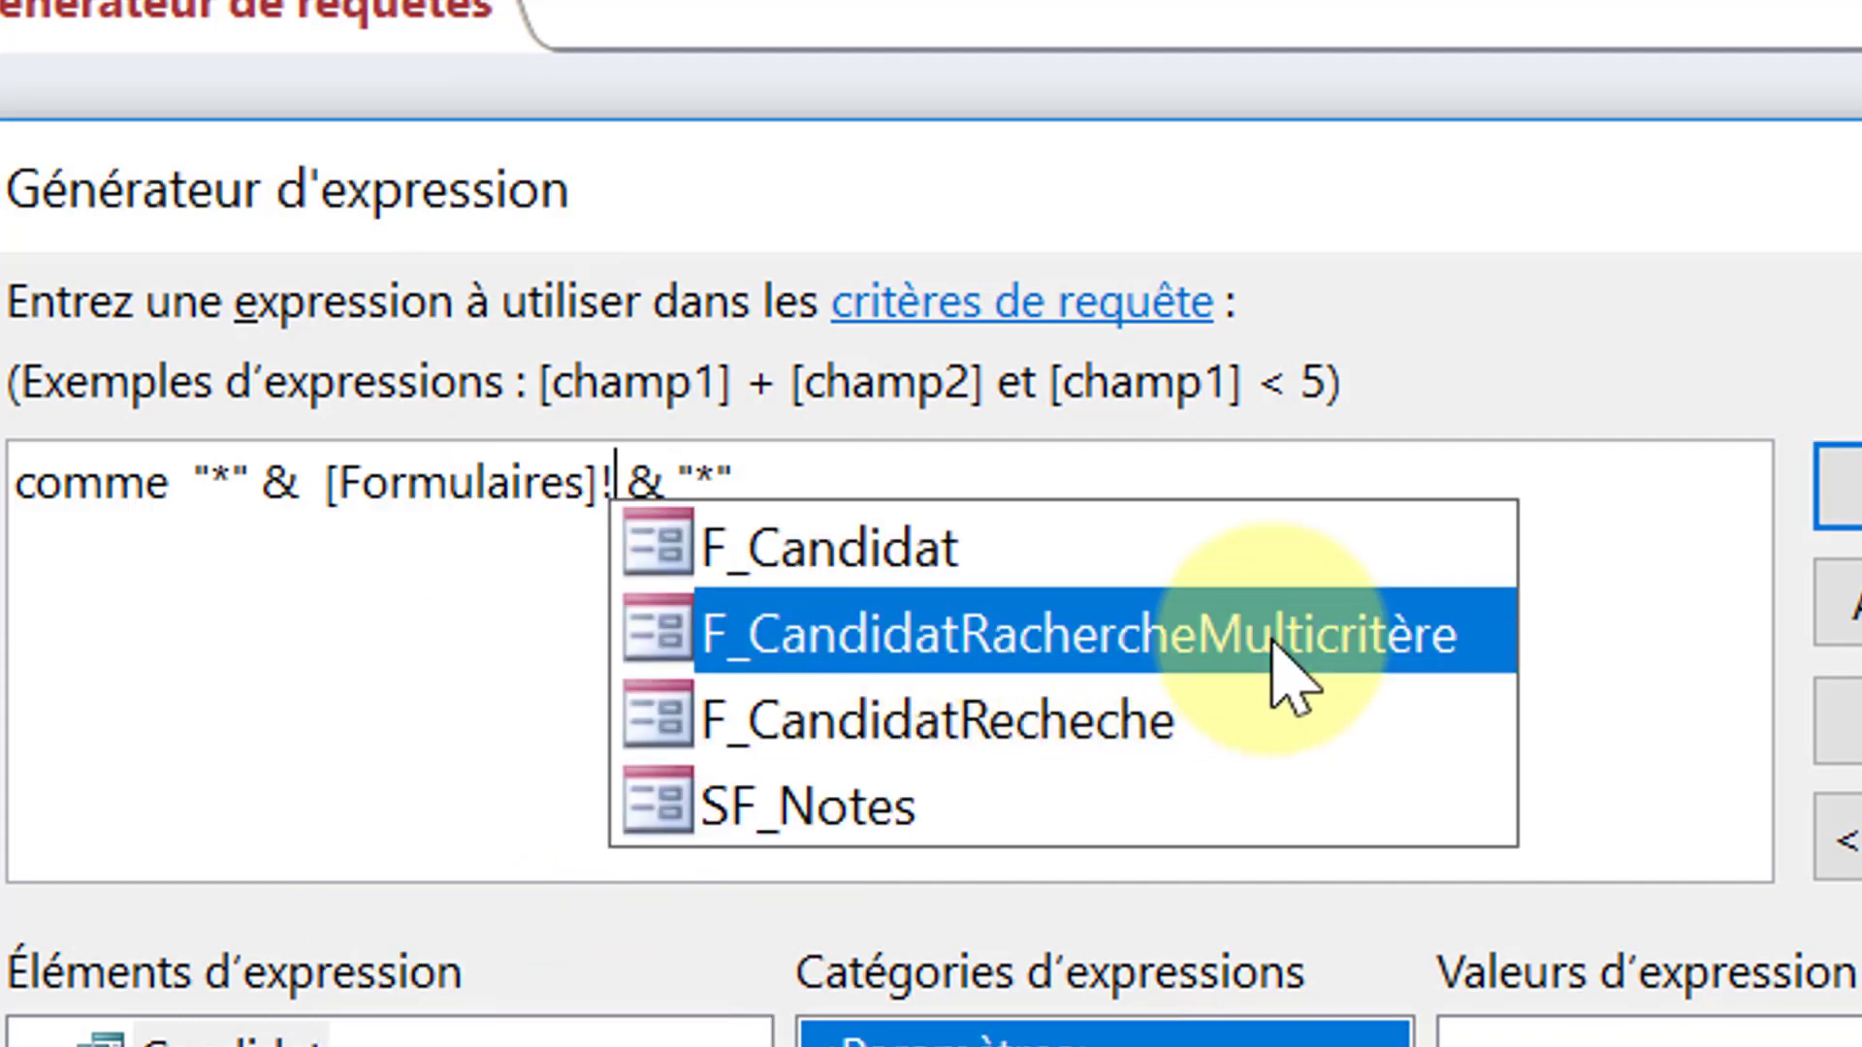
pyautogui.doubleClick(1274, 645)
pyautogui.write('![')
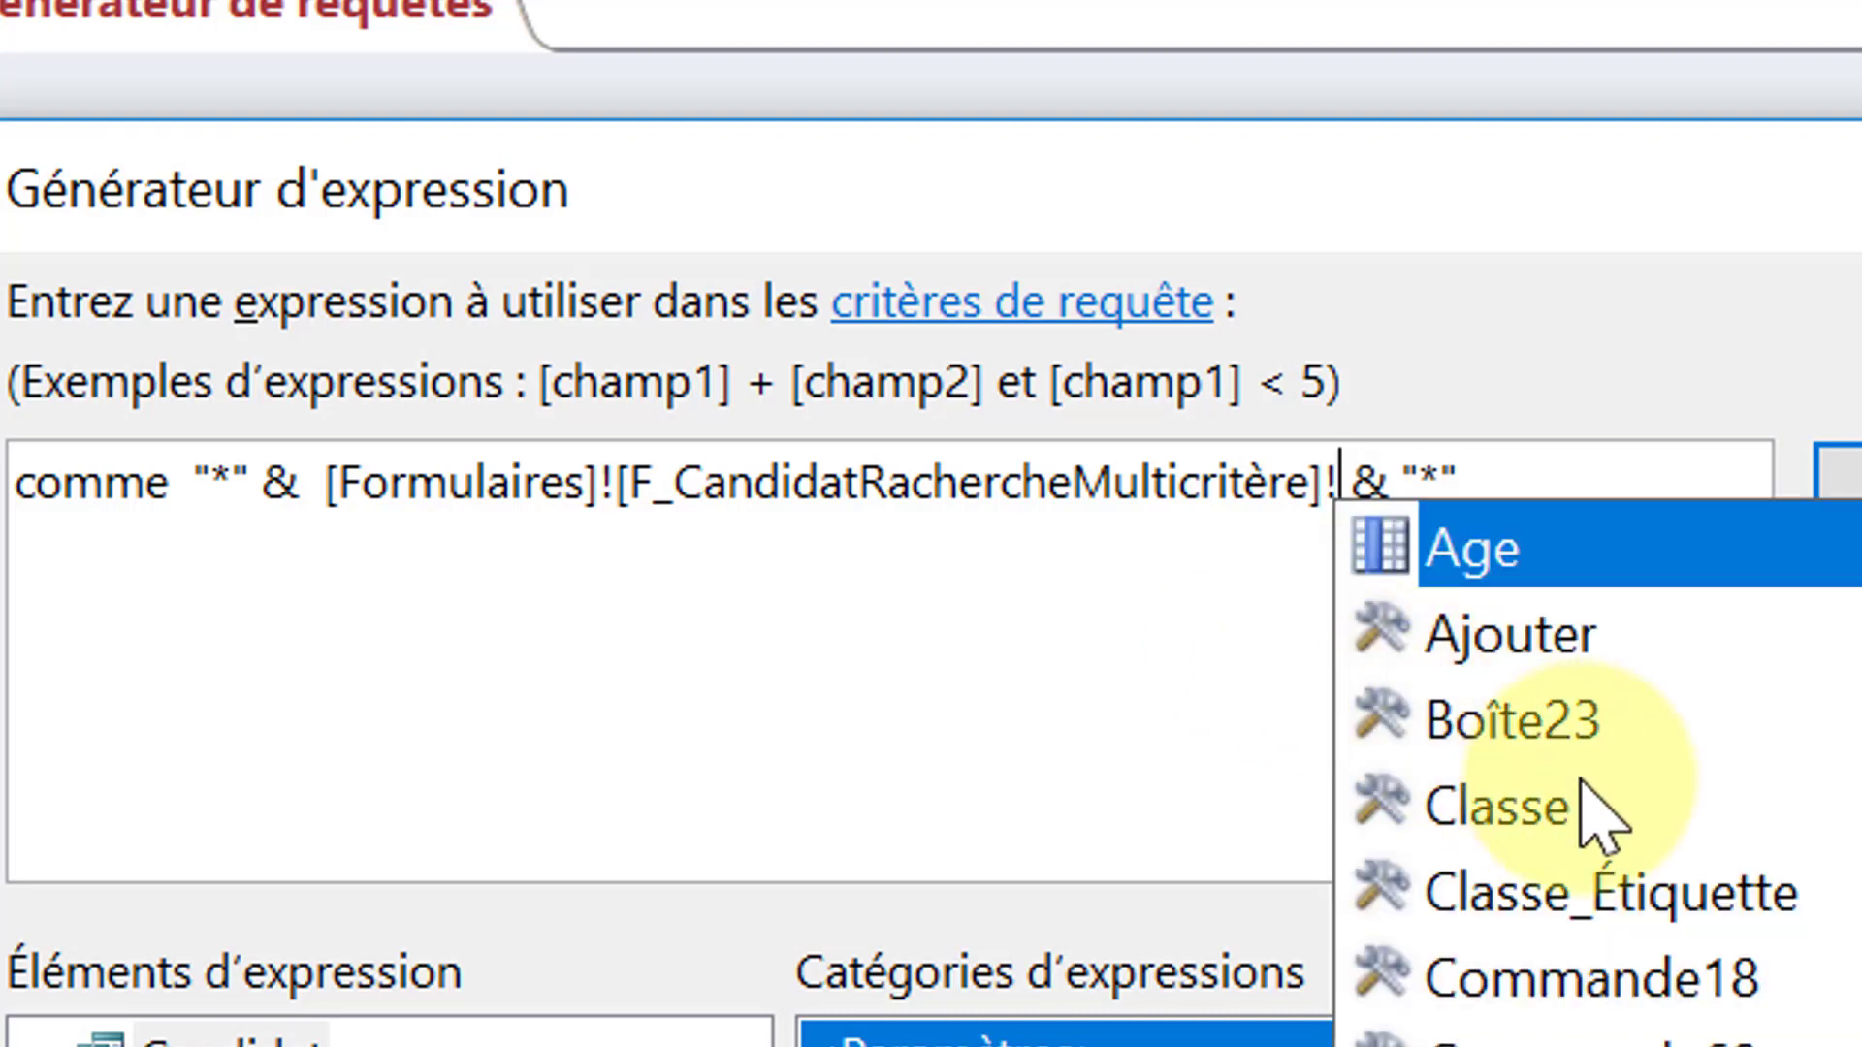
pyautogui.write('tx')
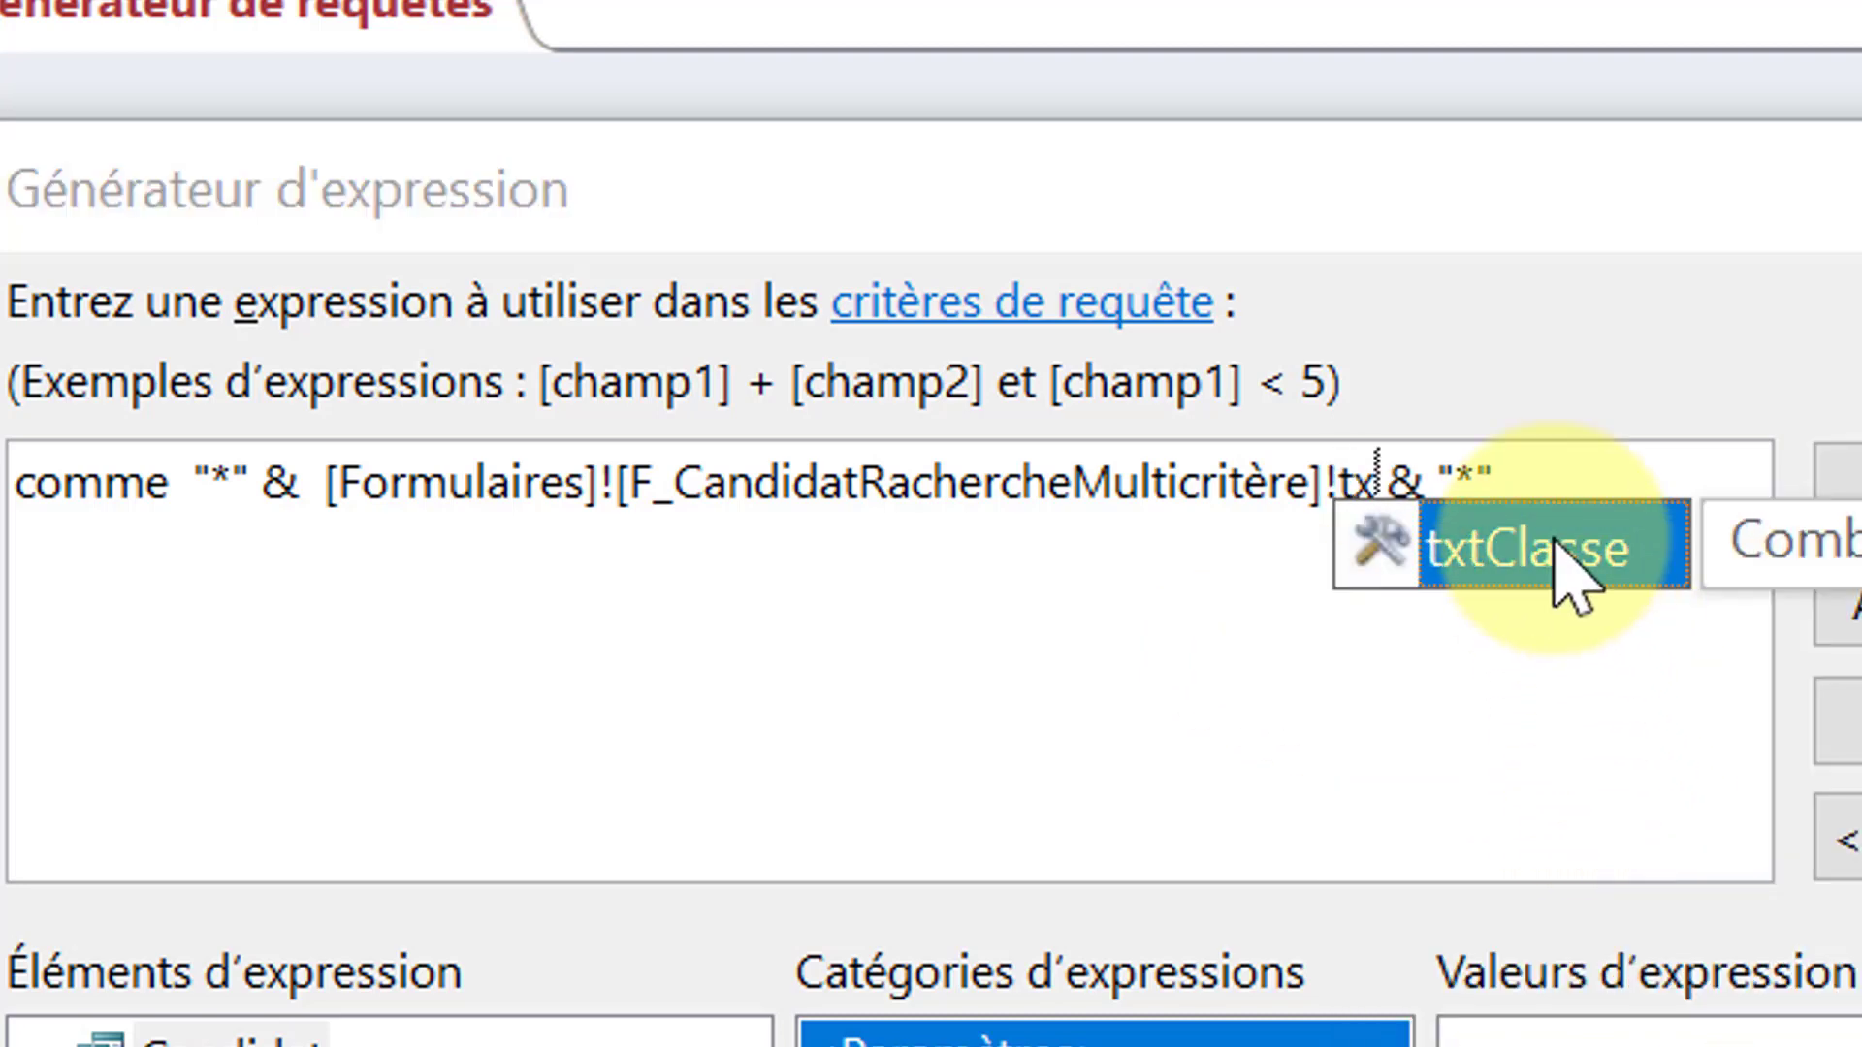
pyautogui.doubleClick(1556, 541)
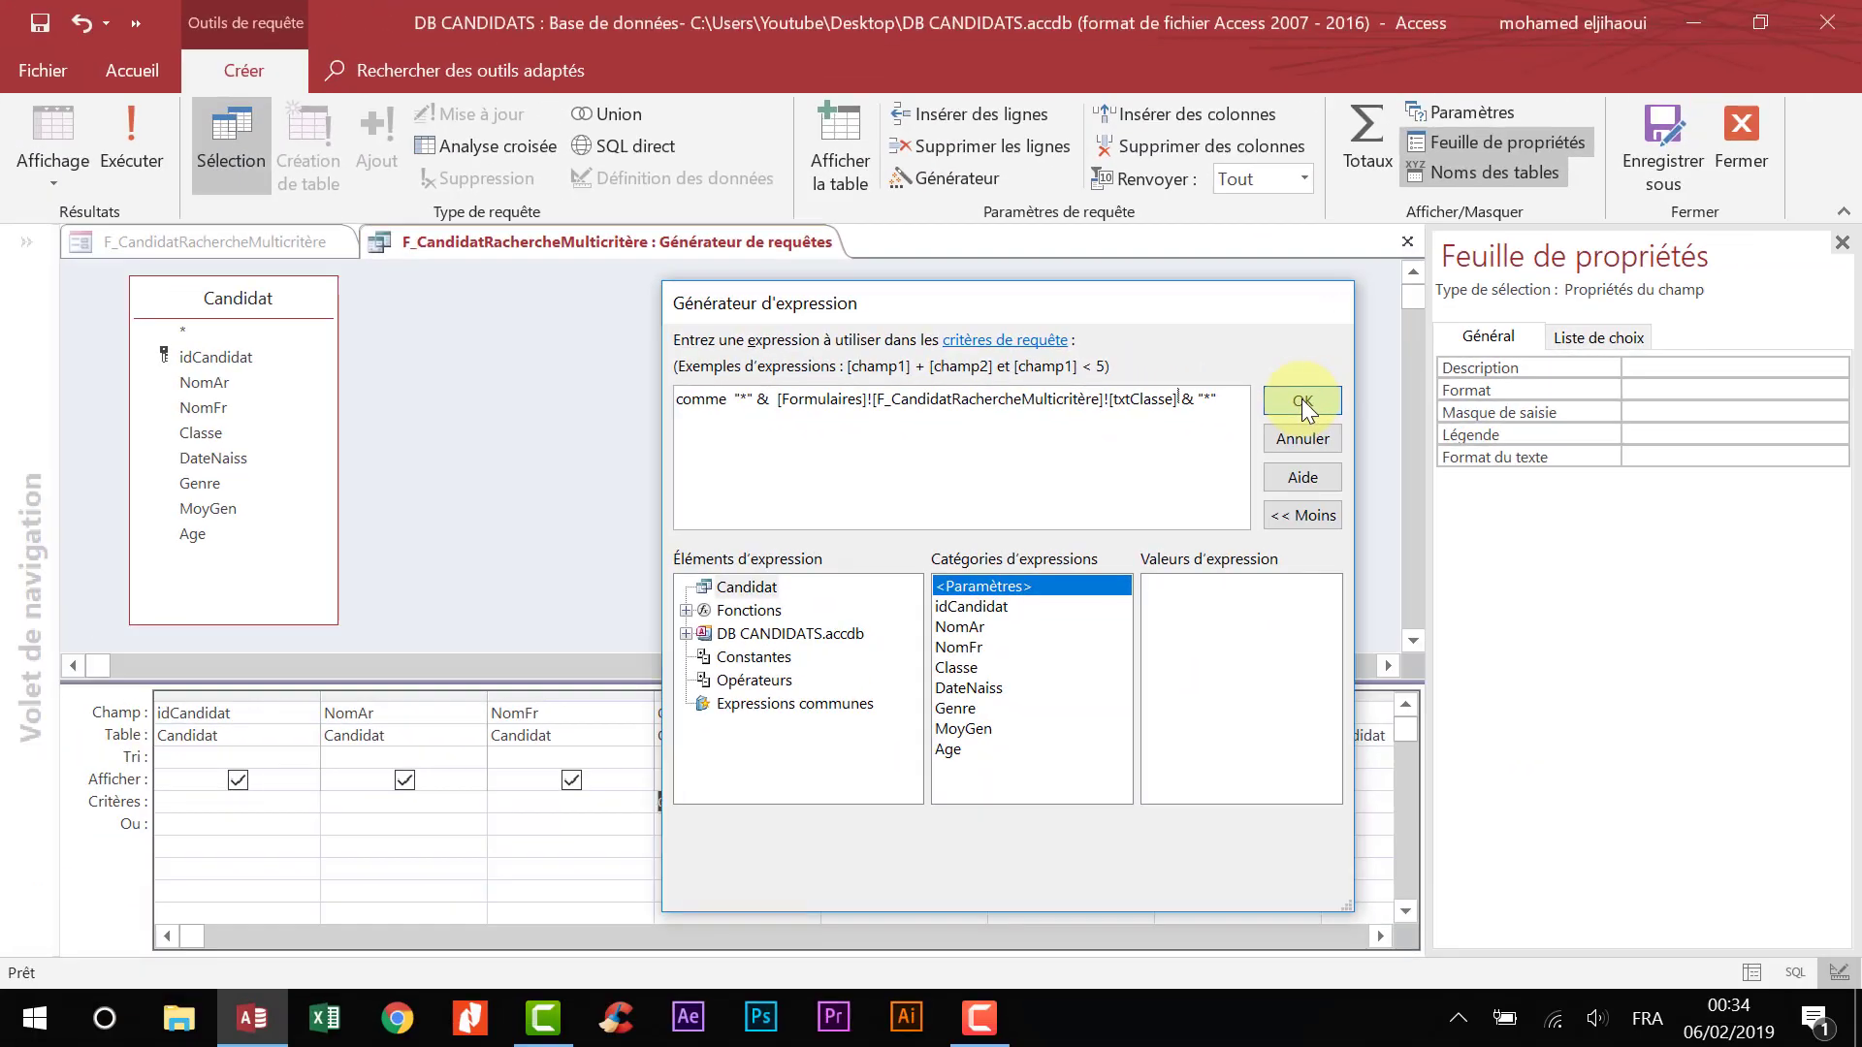
pyautogui.click(1827, 480)
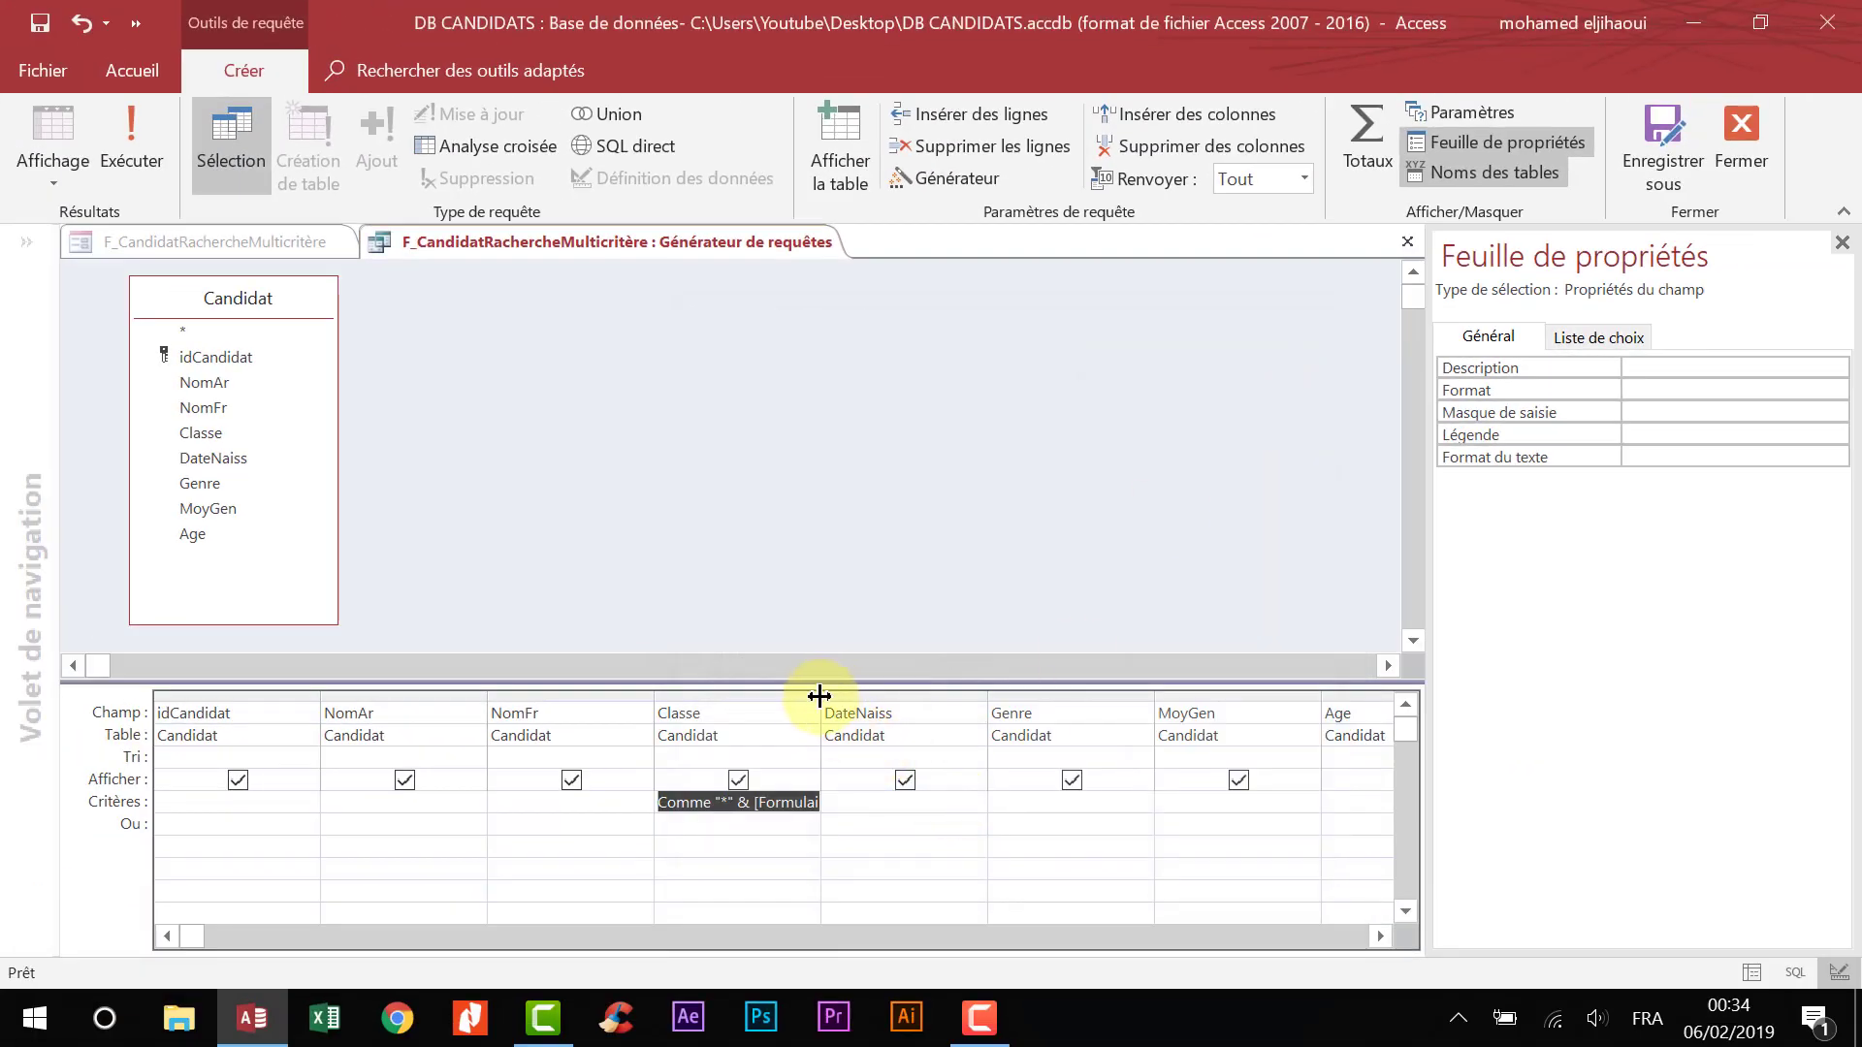
# - Widen the Classe column and examine the form reference within its full criteria expression
pyautogui.moveTo(820, 696); pyautogui.dragTo(1202, 696)
pyautogui.click(777, 801)
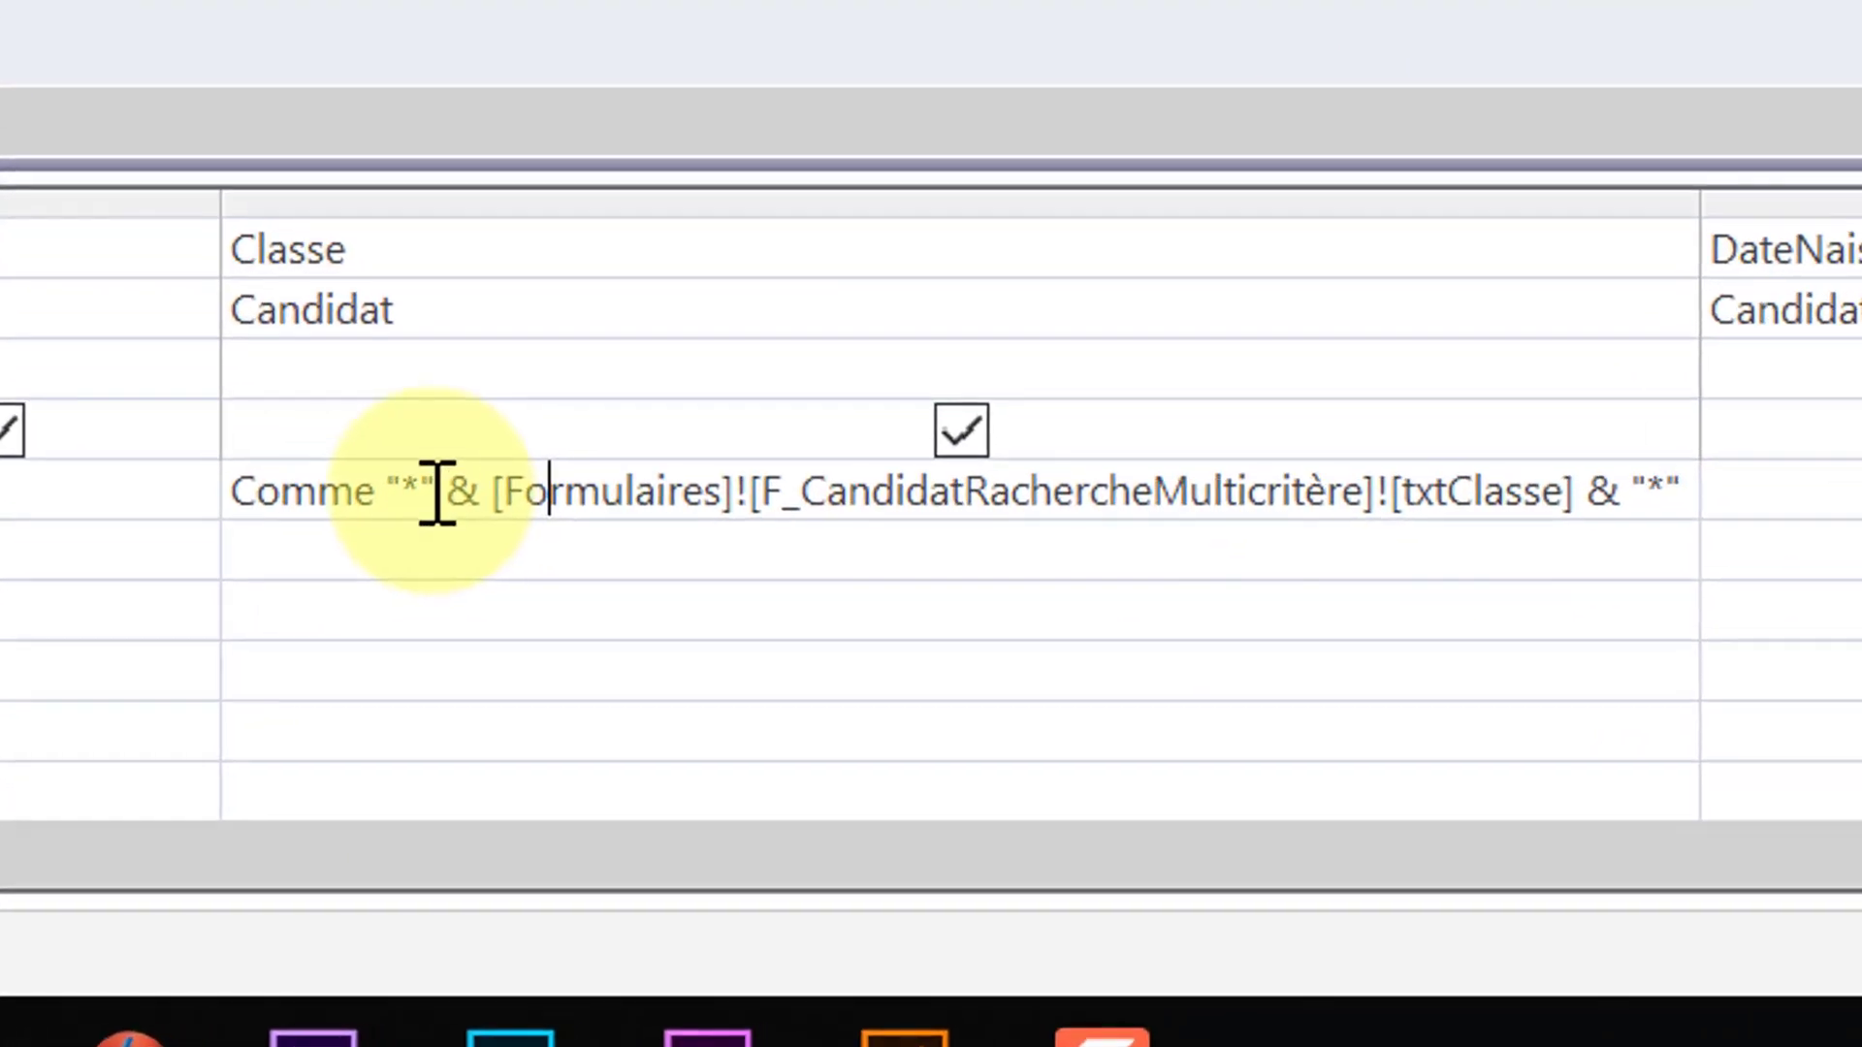
pyautogui.click(379, 490)
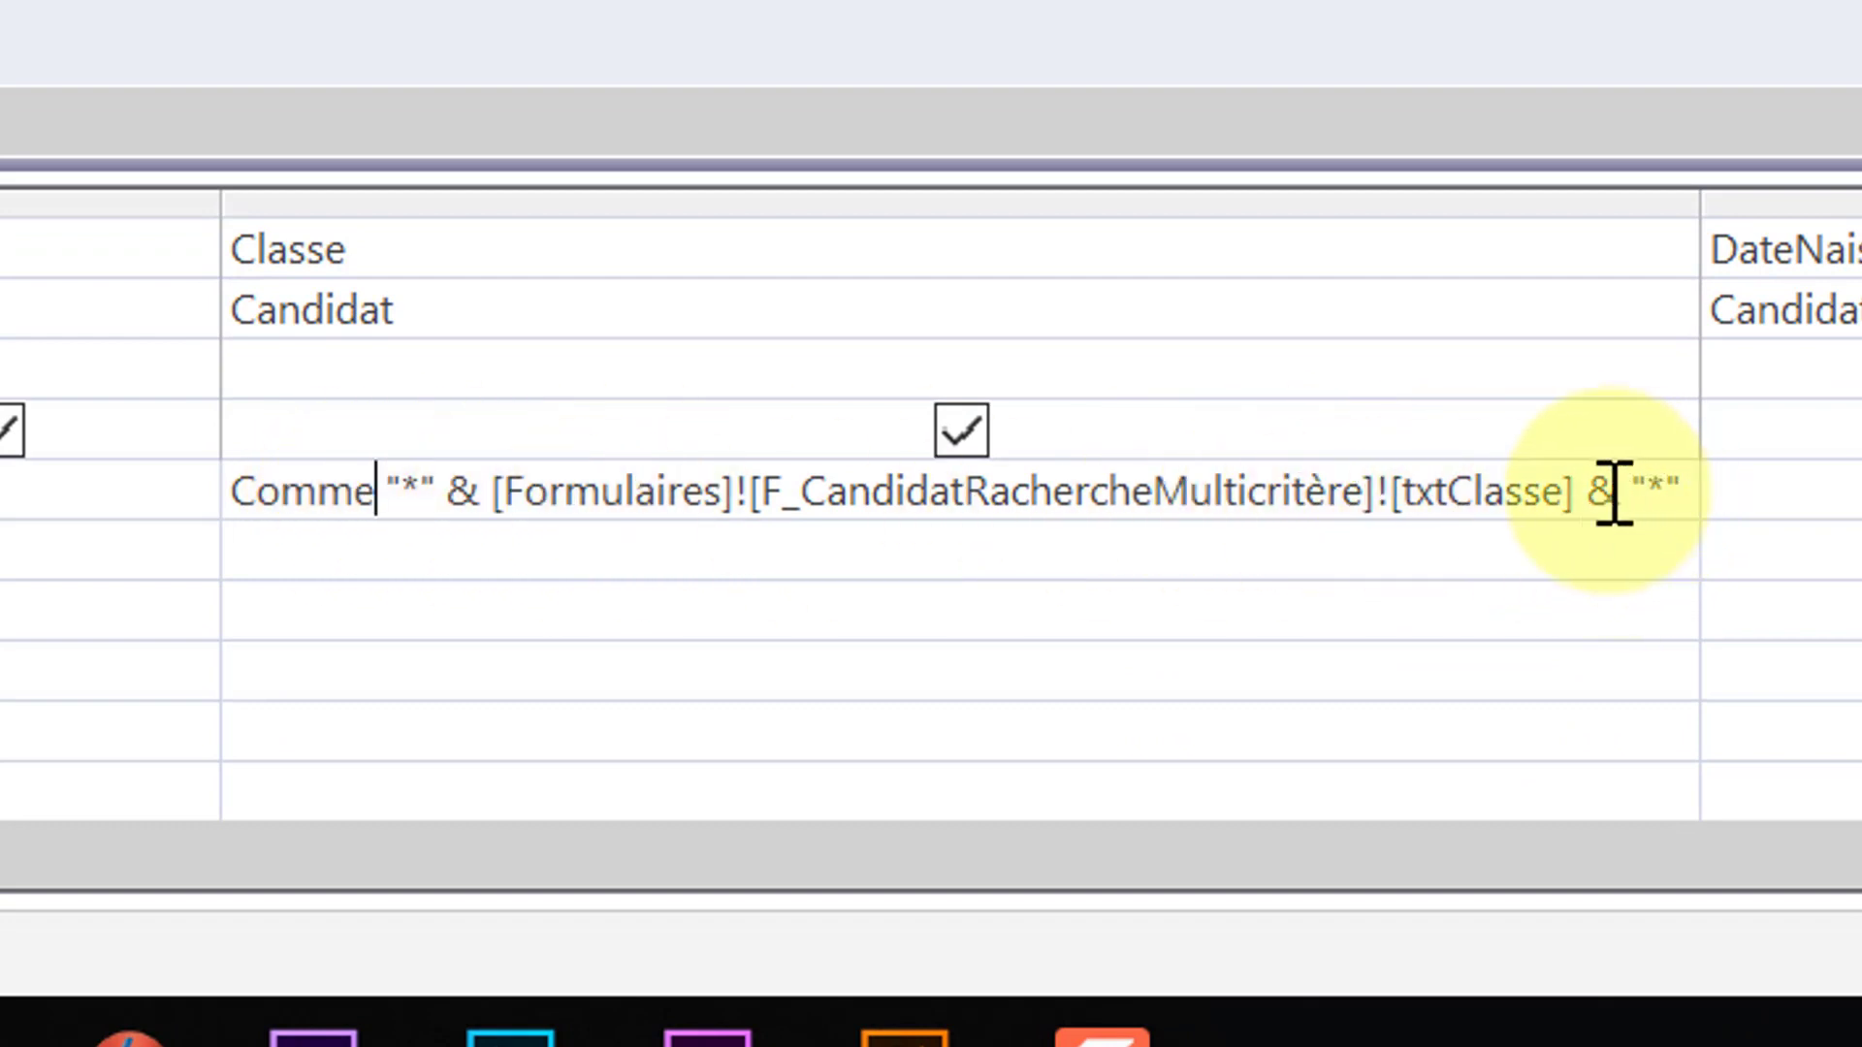
pyautogui.click(488, 492)
pyautogui.moveTo(509, 491); pyautogui.dragTo(1619, 502)
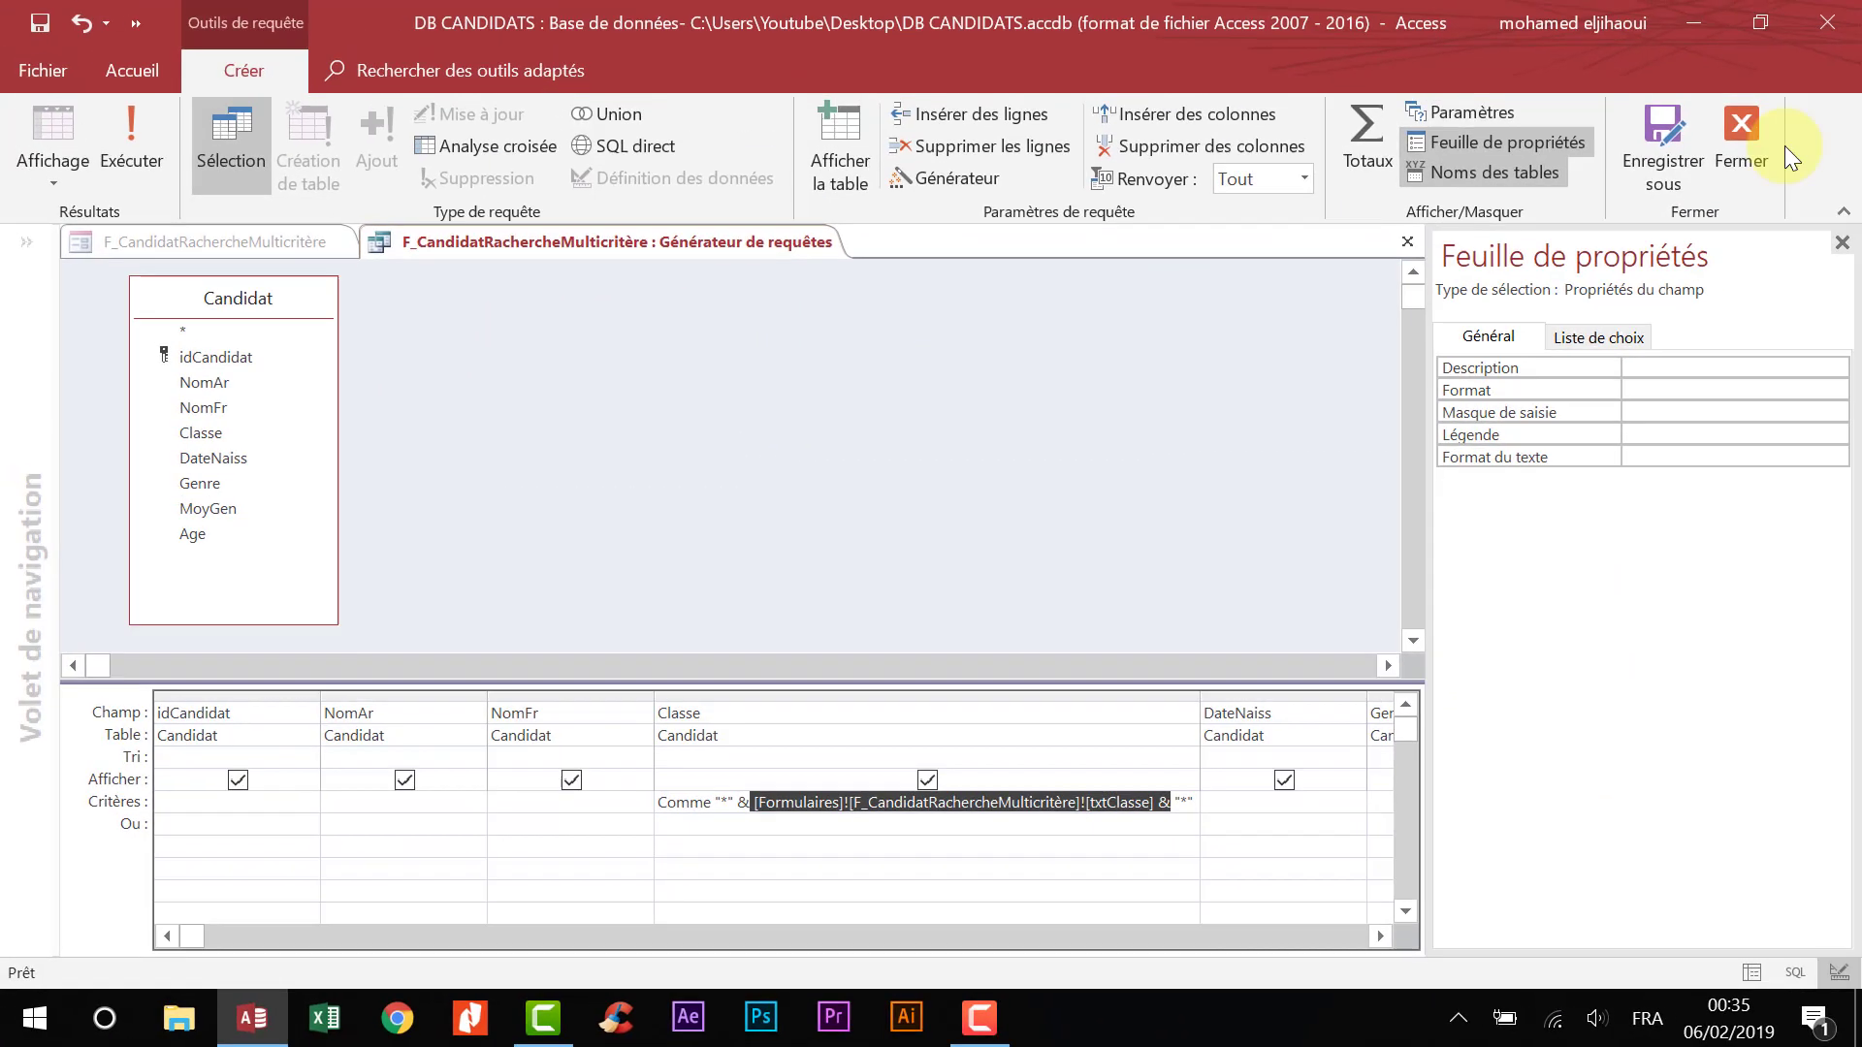
# - Close the query builder, saving the SQL statement as the form's source, and display the form in Form view
pyautogui.click(1745, 131)
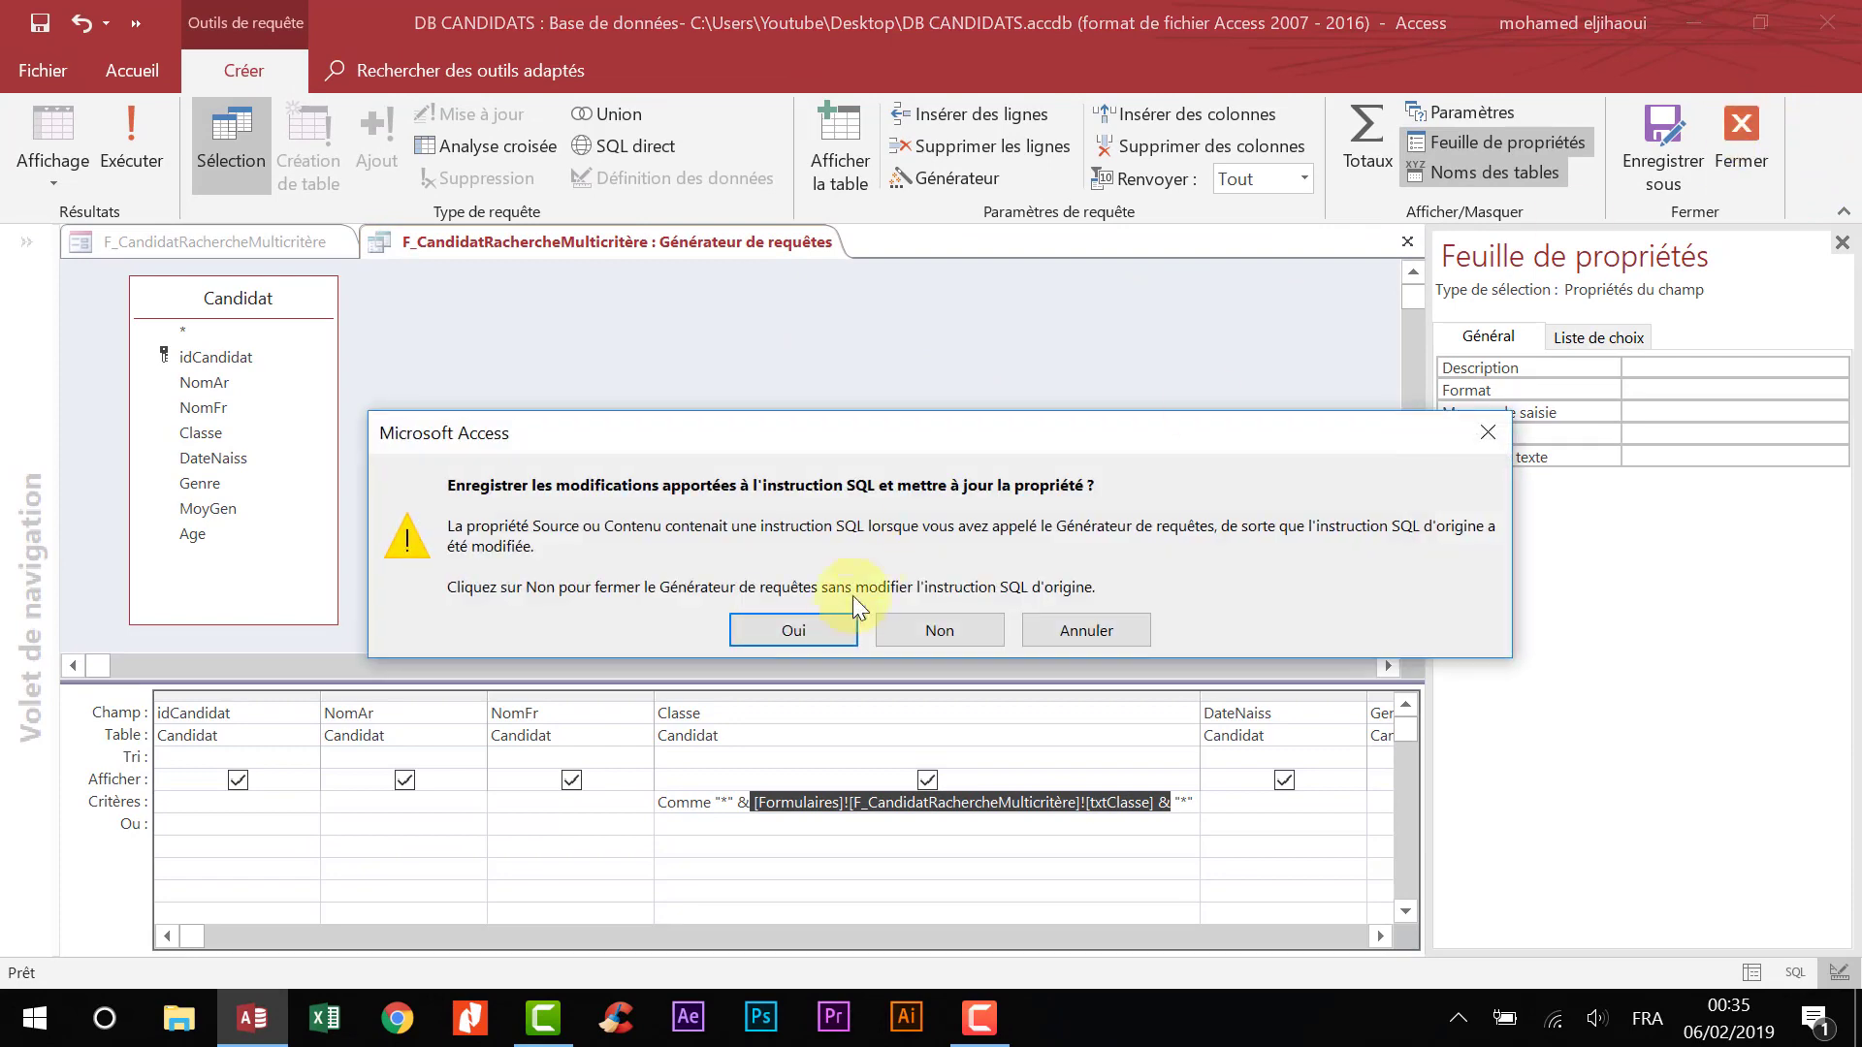
pyautogui.click(804, 630)
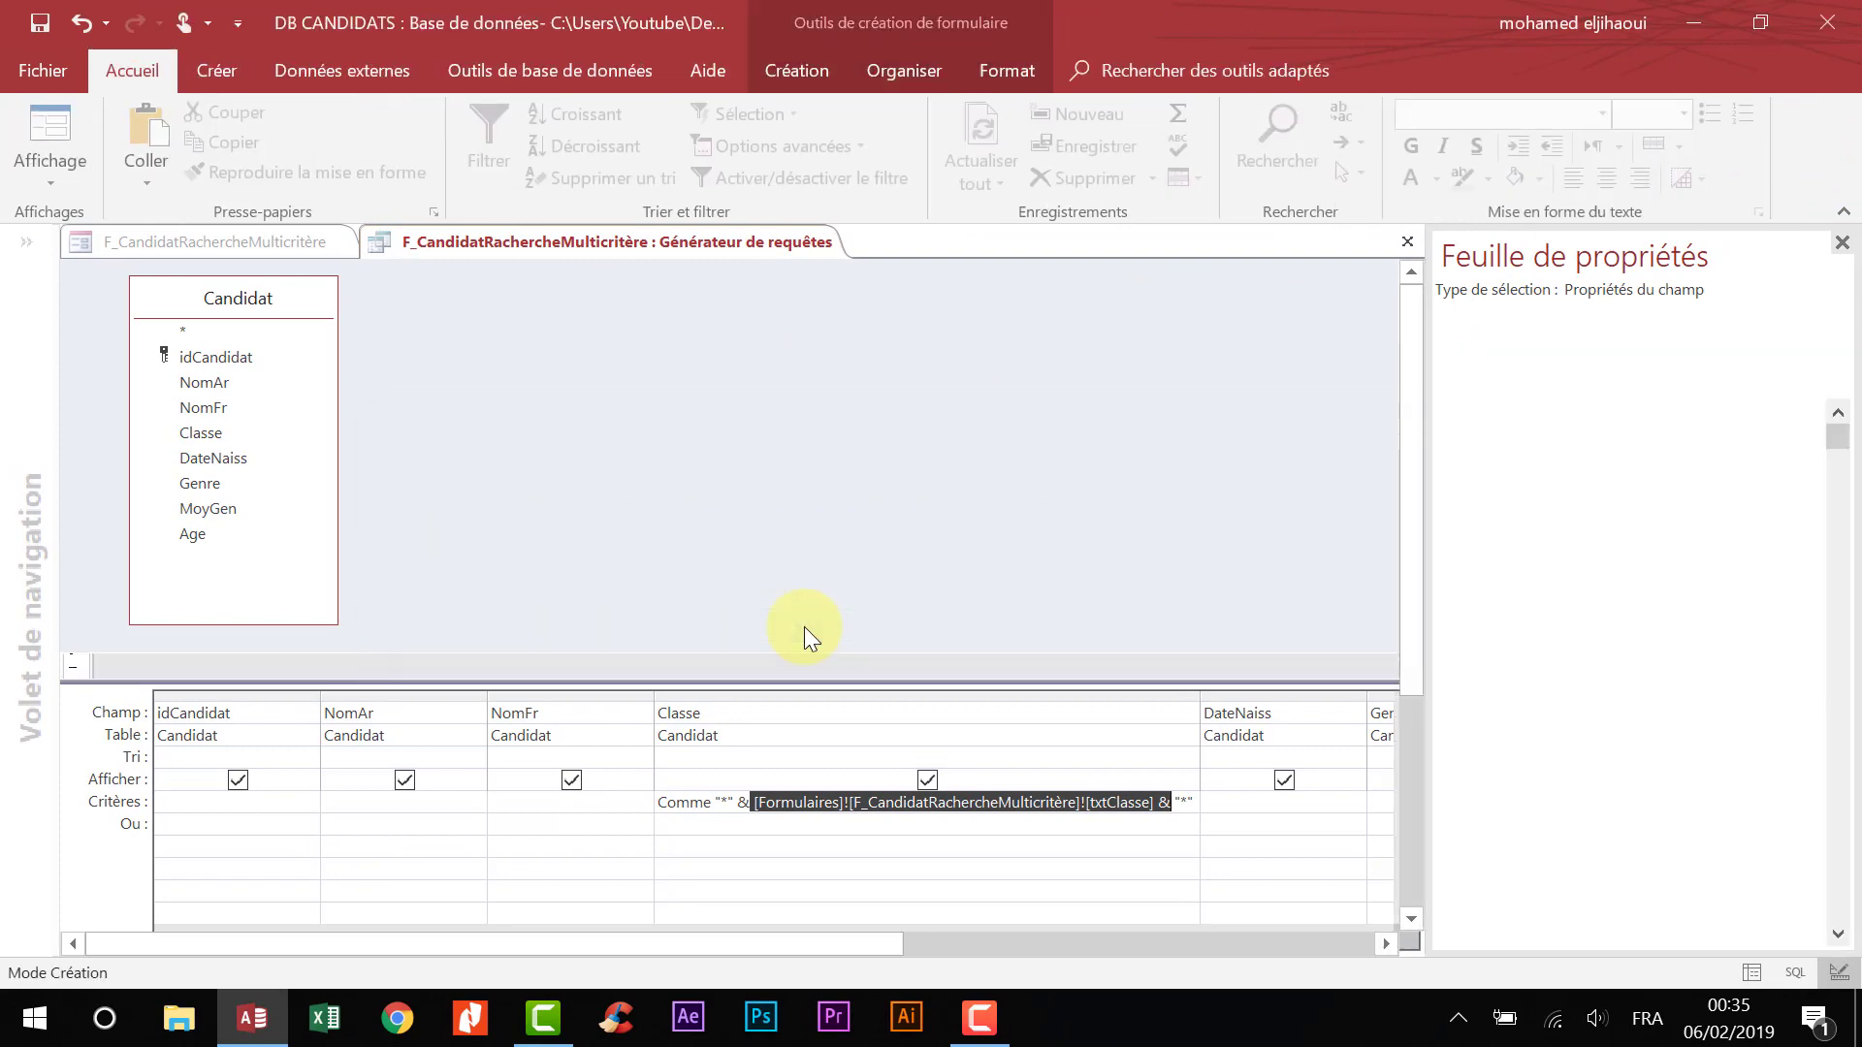
pyautogui.click(53, 131)
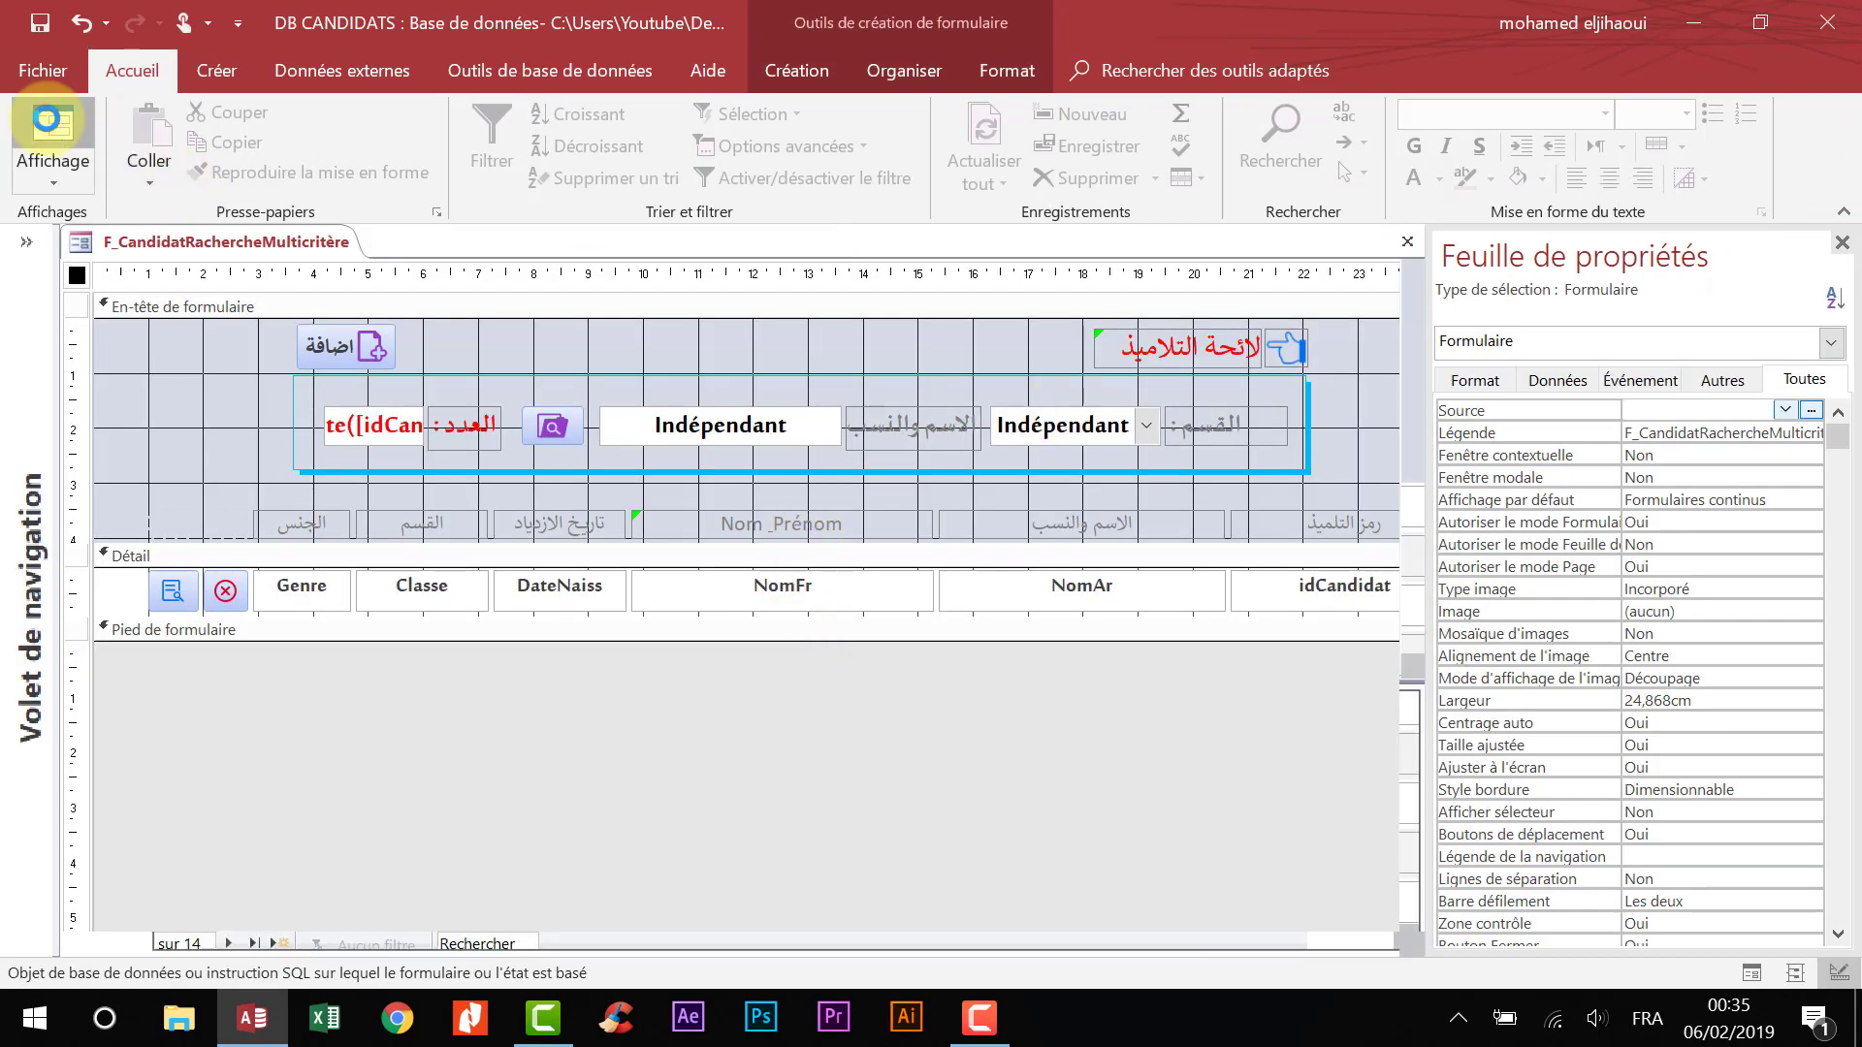
# - Test the class filter by choosing C2 and then C1 in the class list
pyautogui.click(1111, 367)
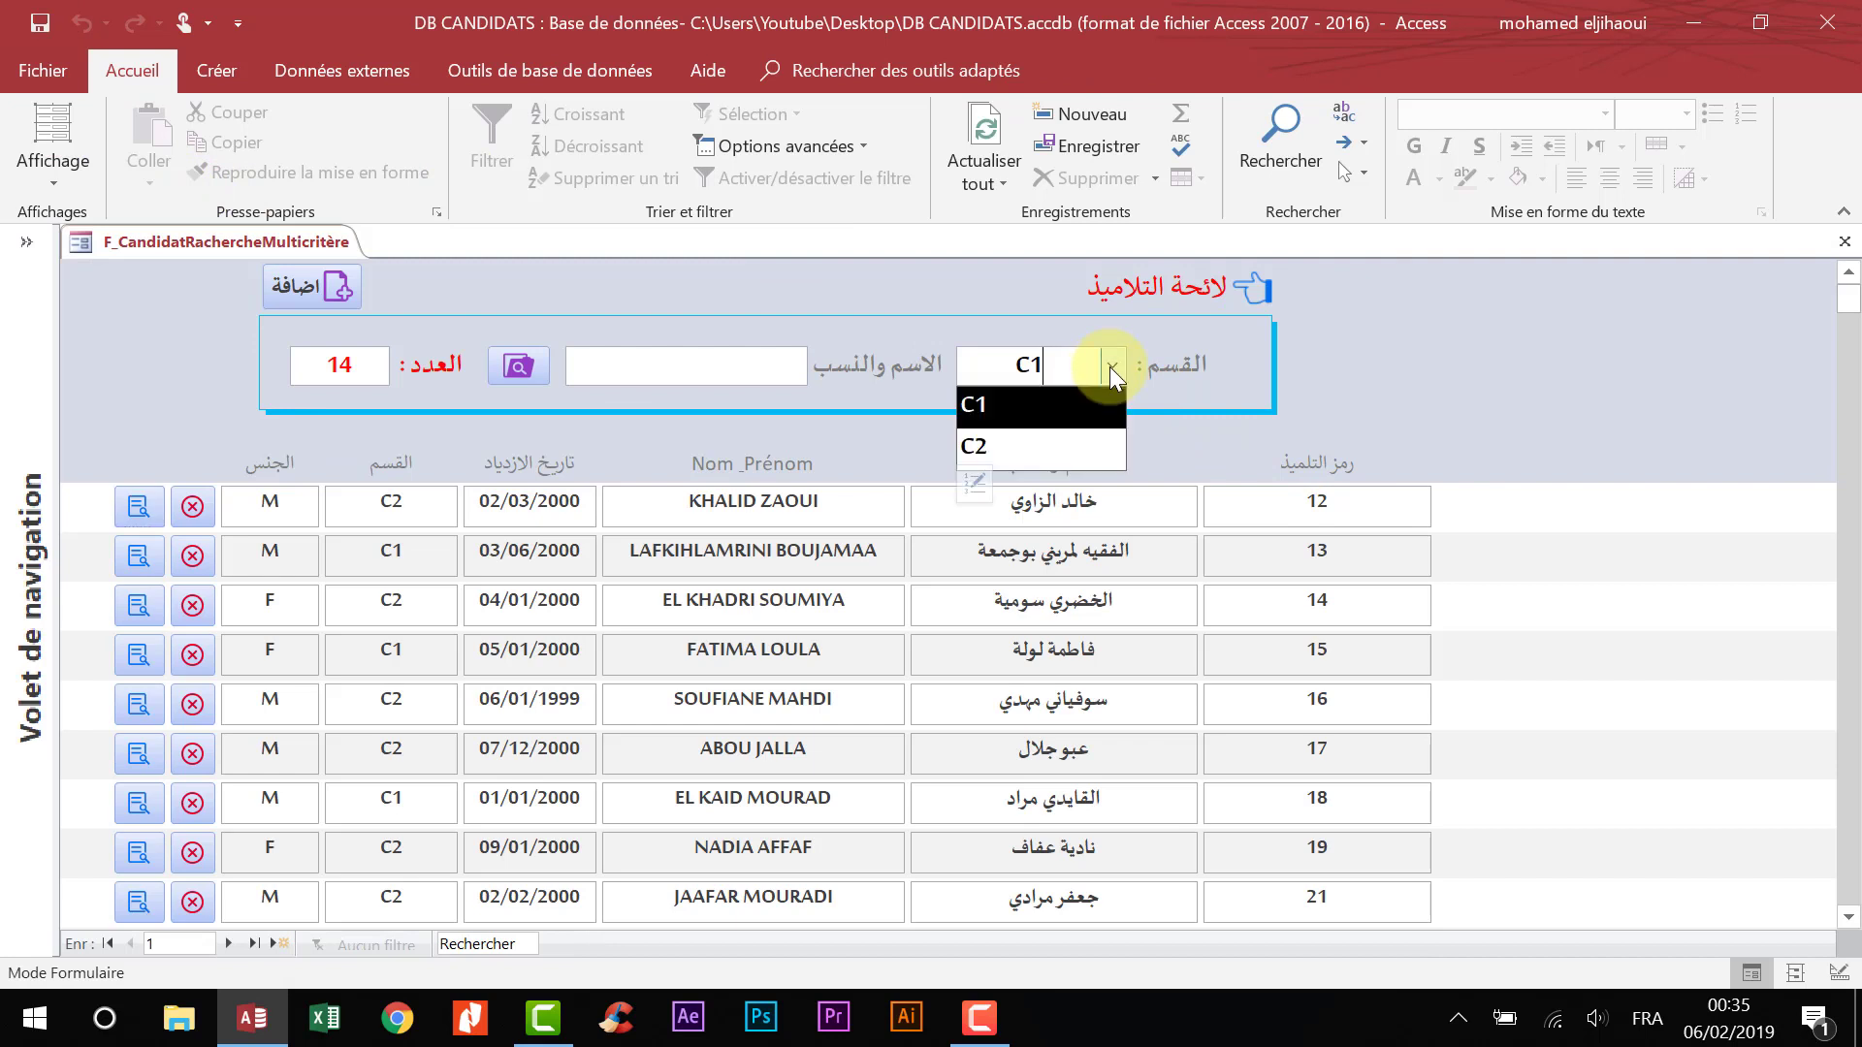
pyautogui.click(1050, 445)
pyautogui.click(1115, 367)
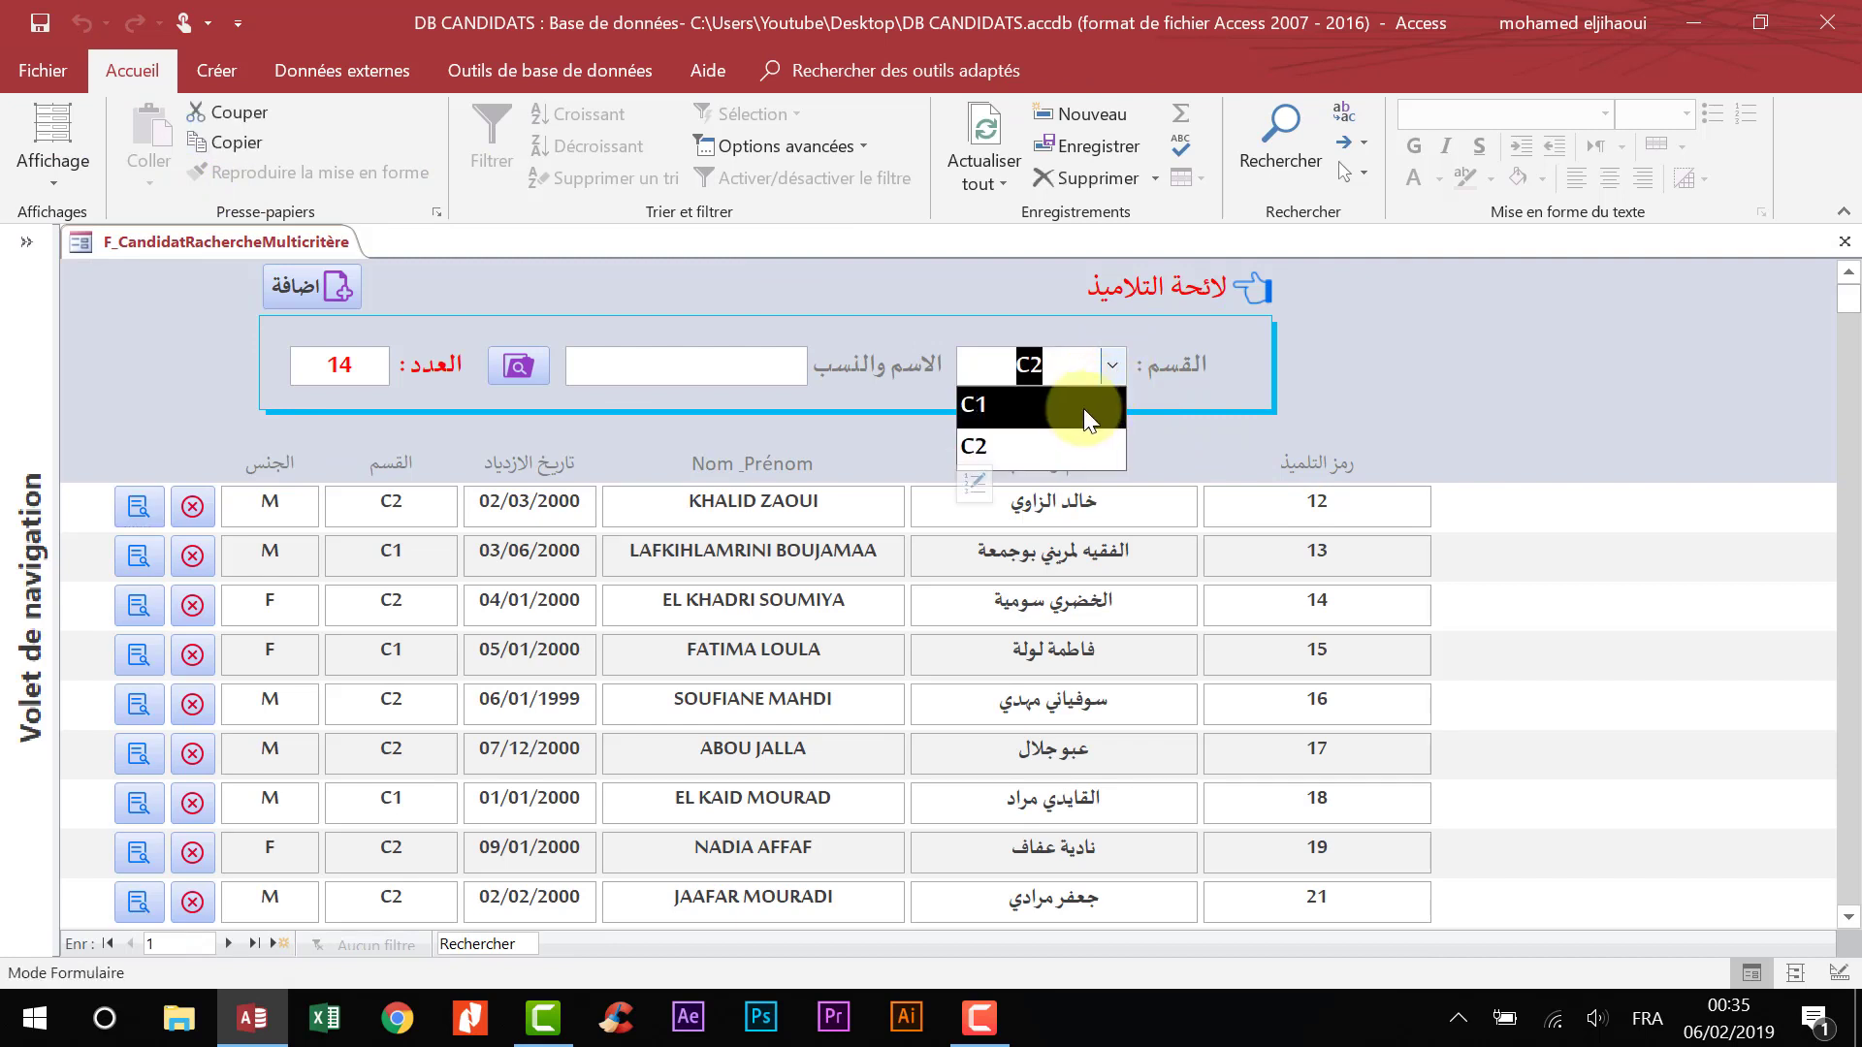
pyautogui.click(1084, 409)
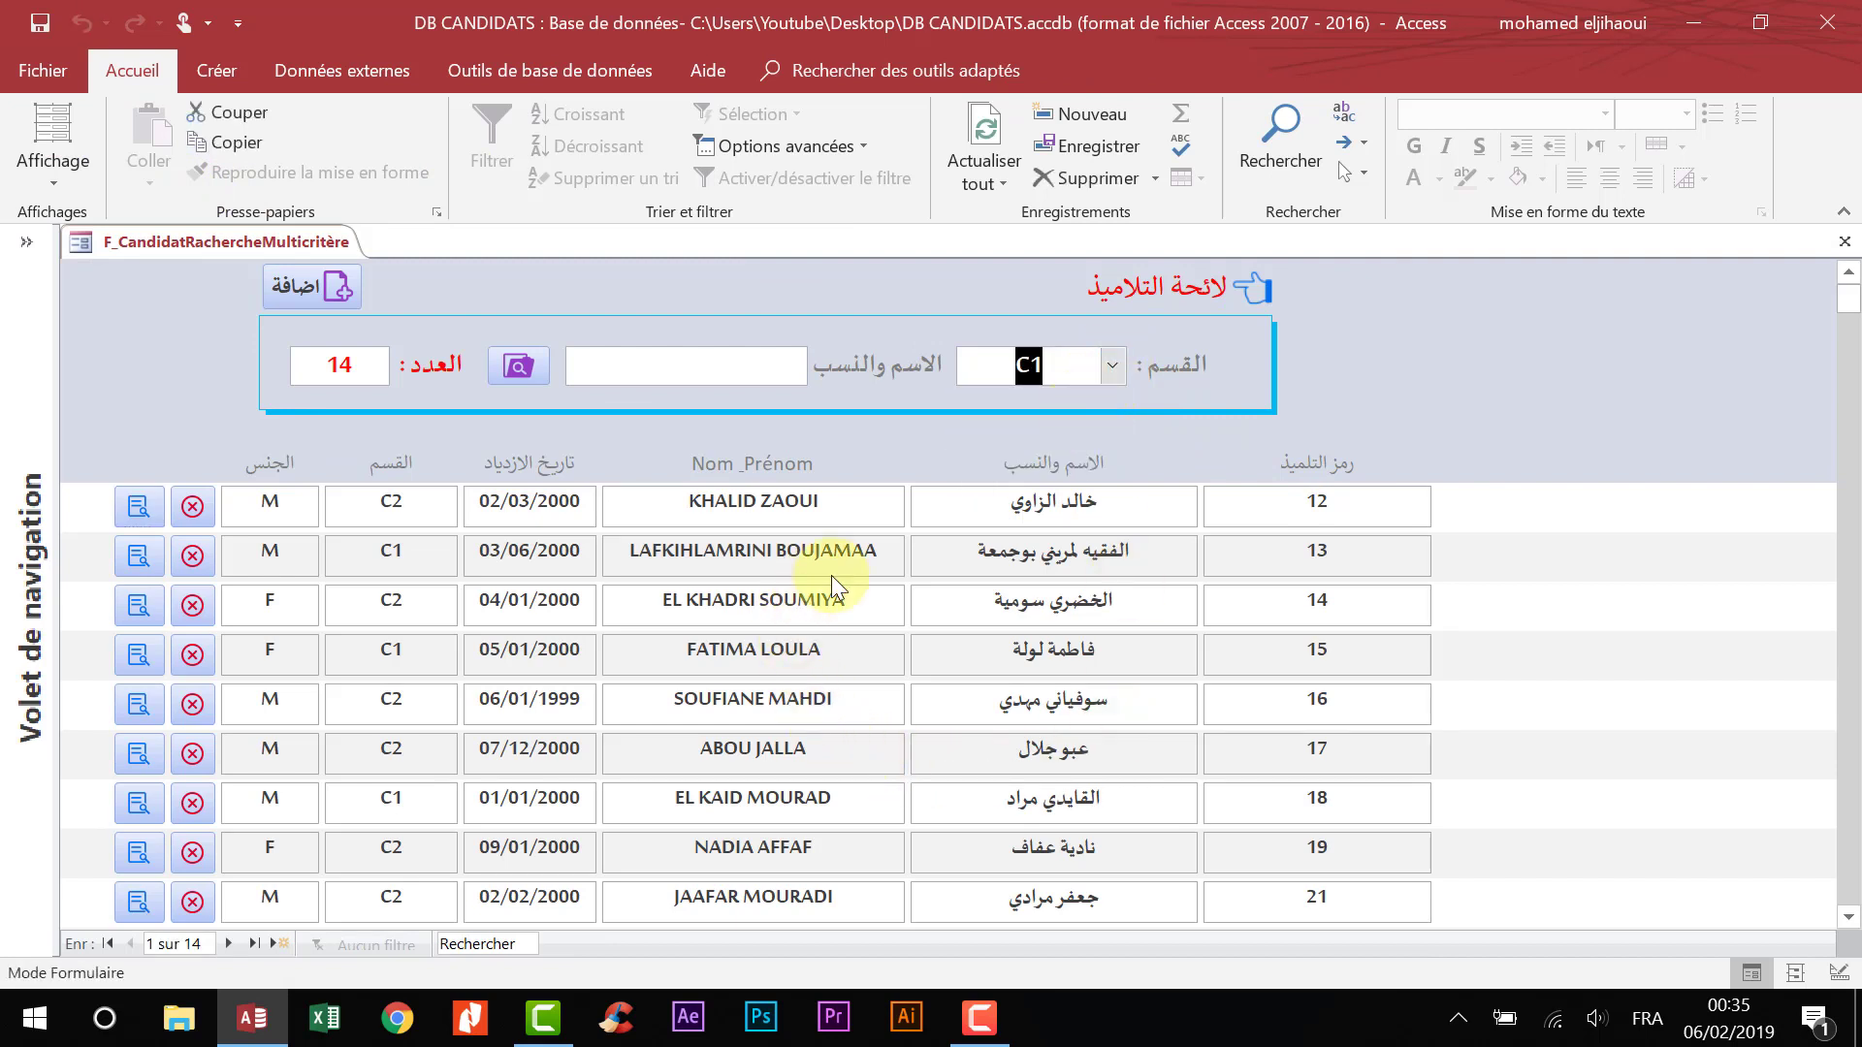
# - Return the form to Design view and show the event properties of the txtClasse combo box
pyautogui.click(1106, 369)
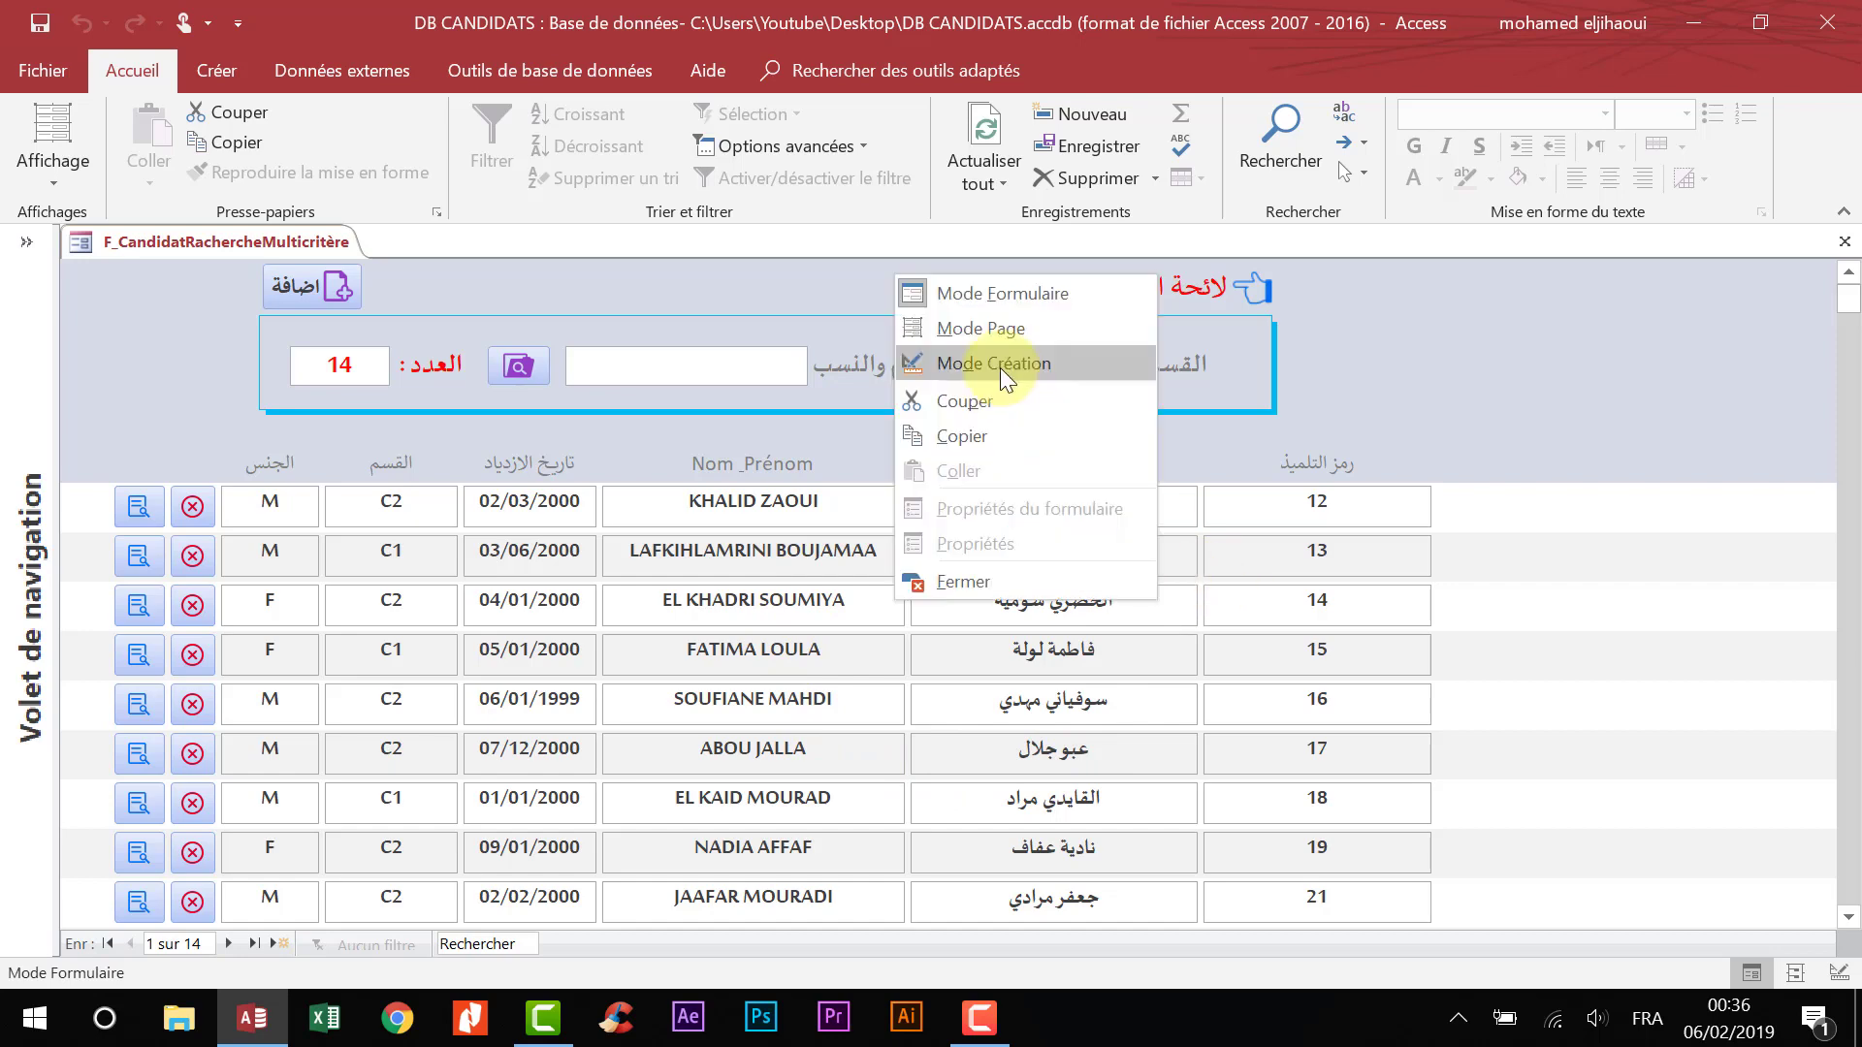
pyautogui.click(999, 365)
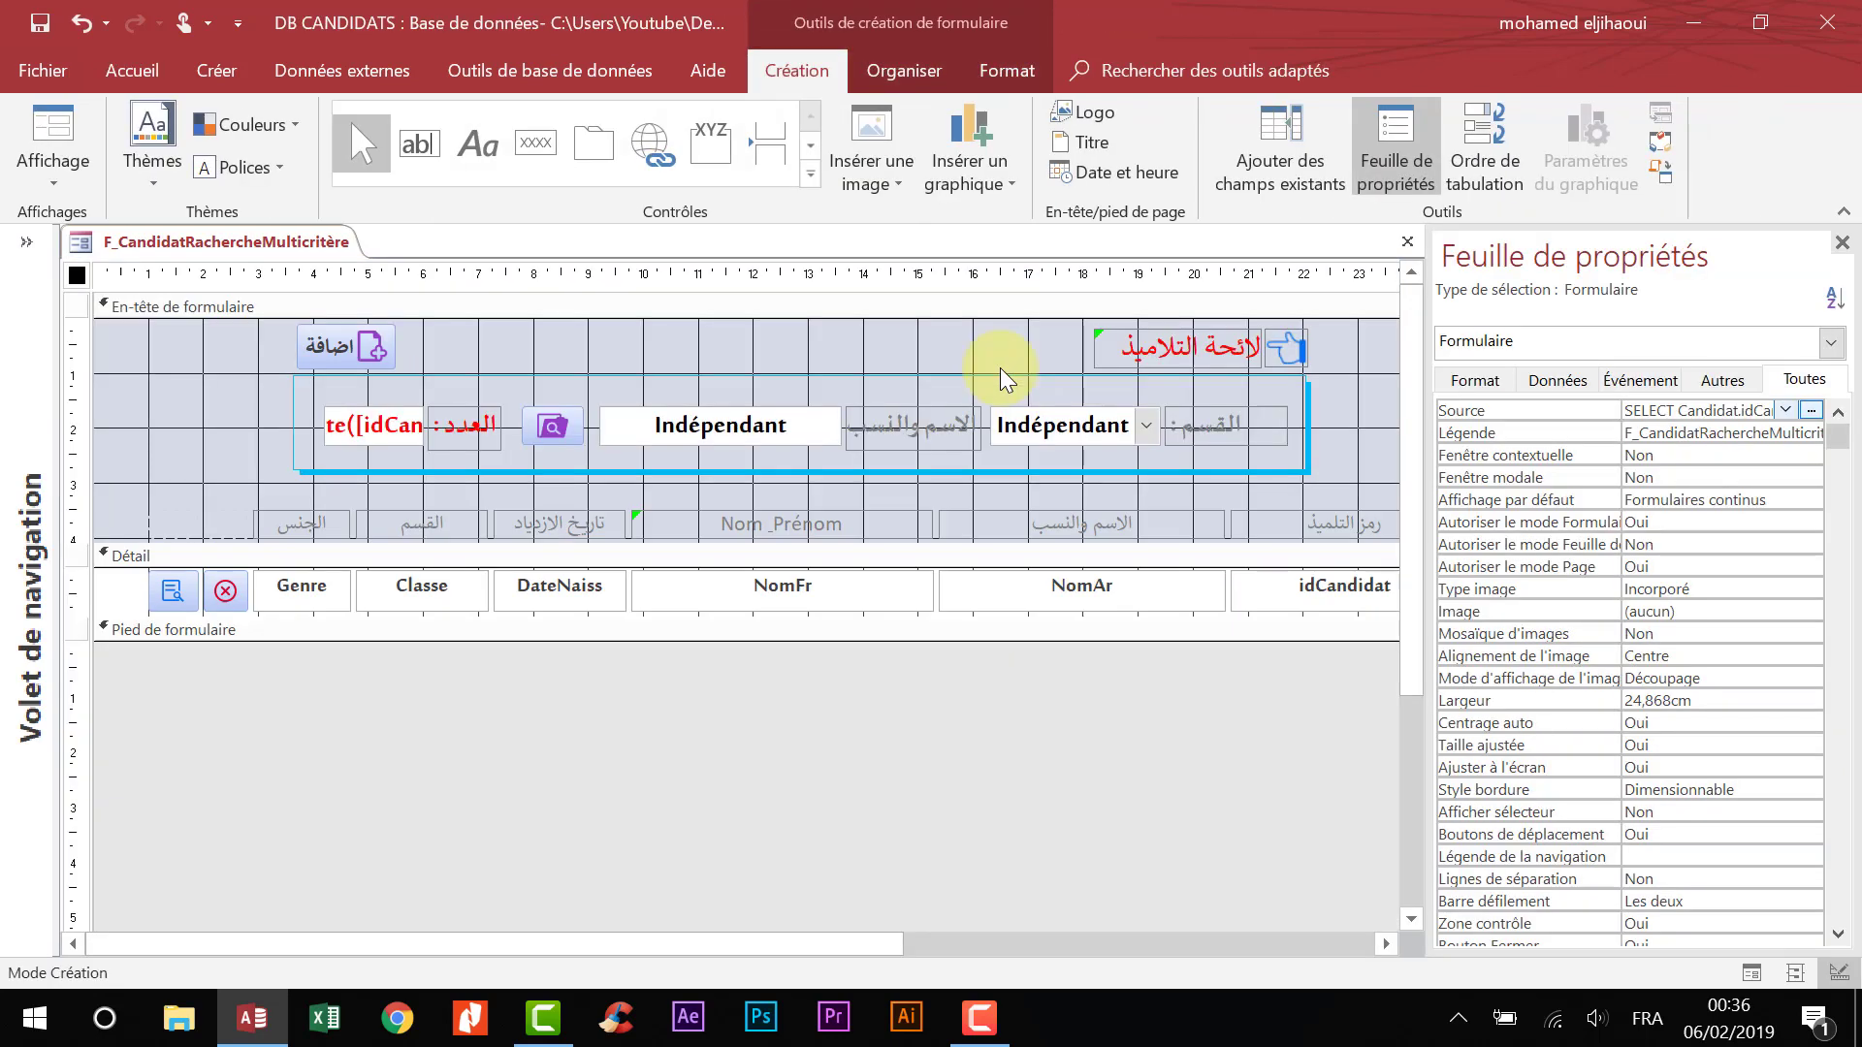
pyautogui.click(1147, 436)
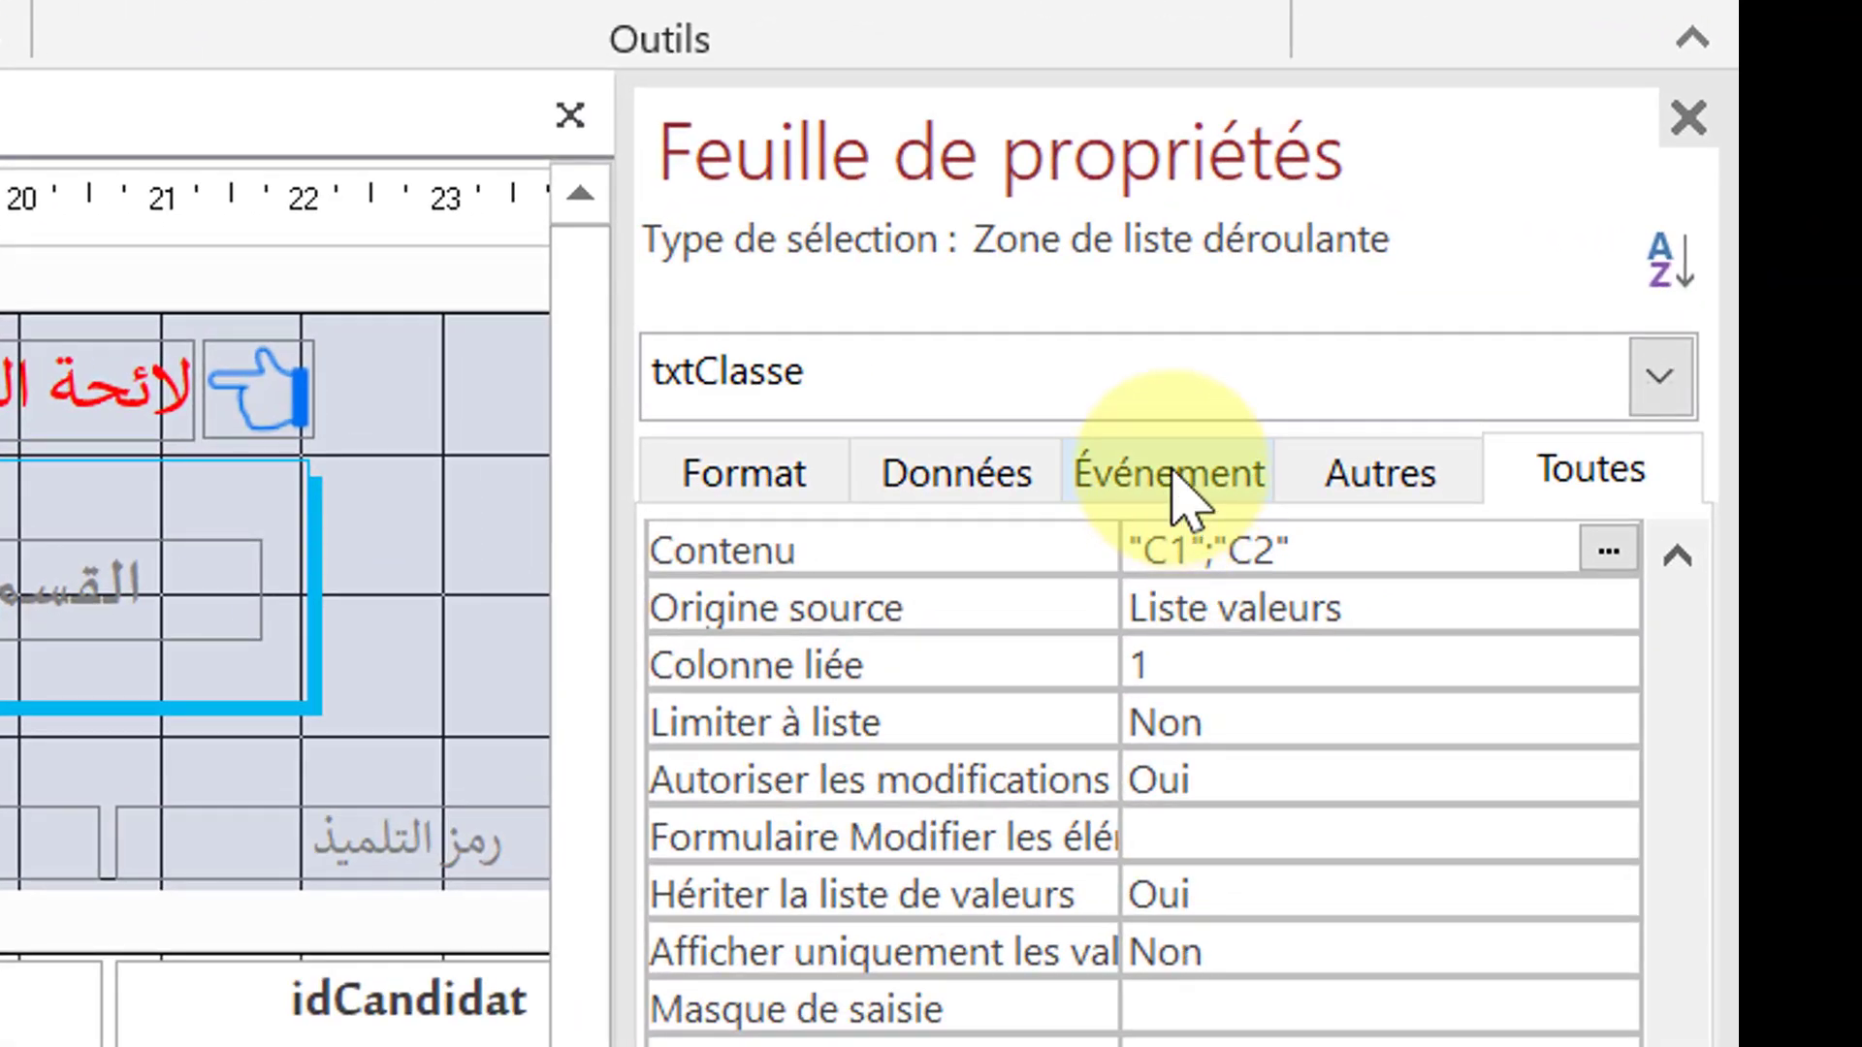
pyautogui.click(1185, 490)
pyautogui.click(1256, 668)
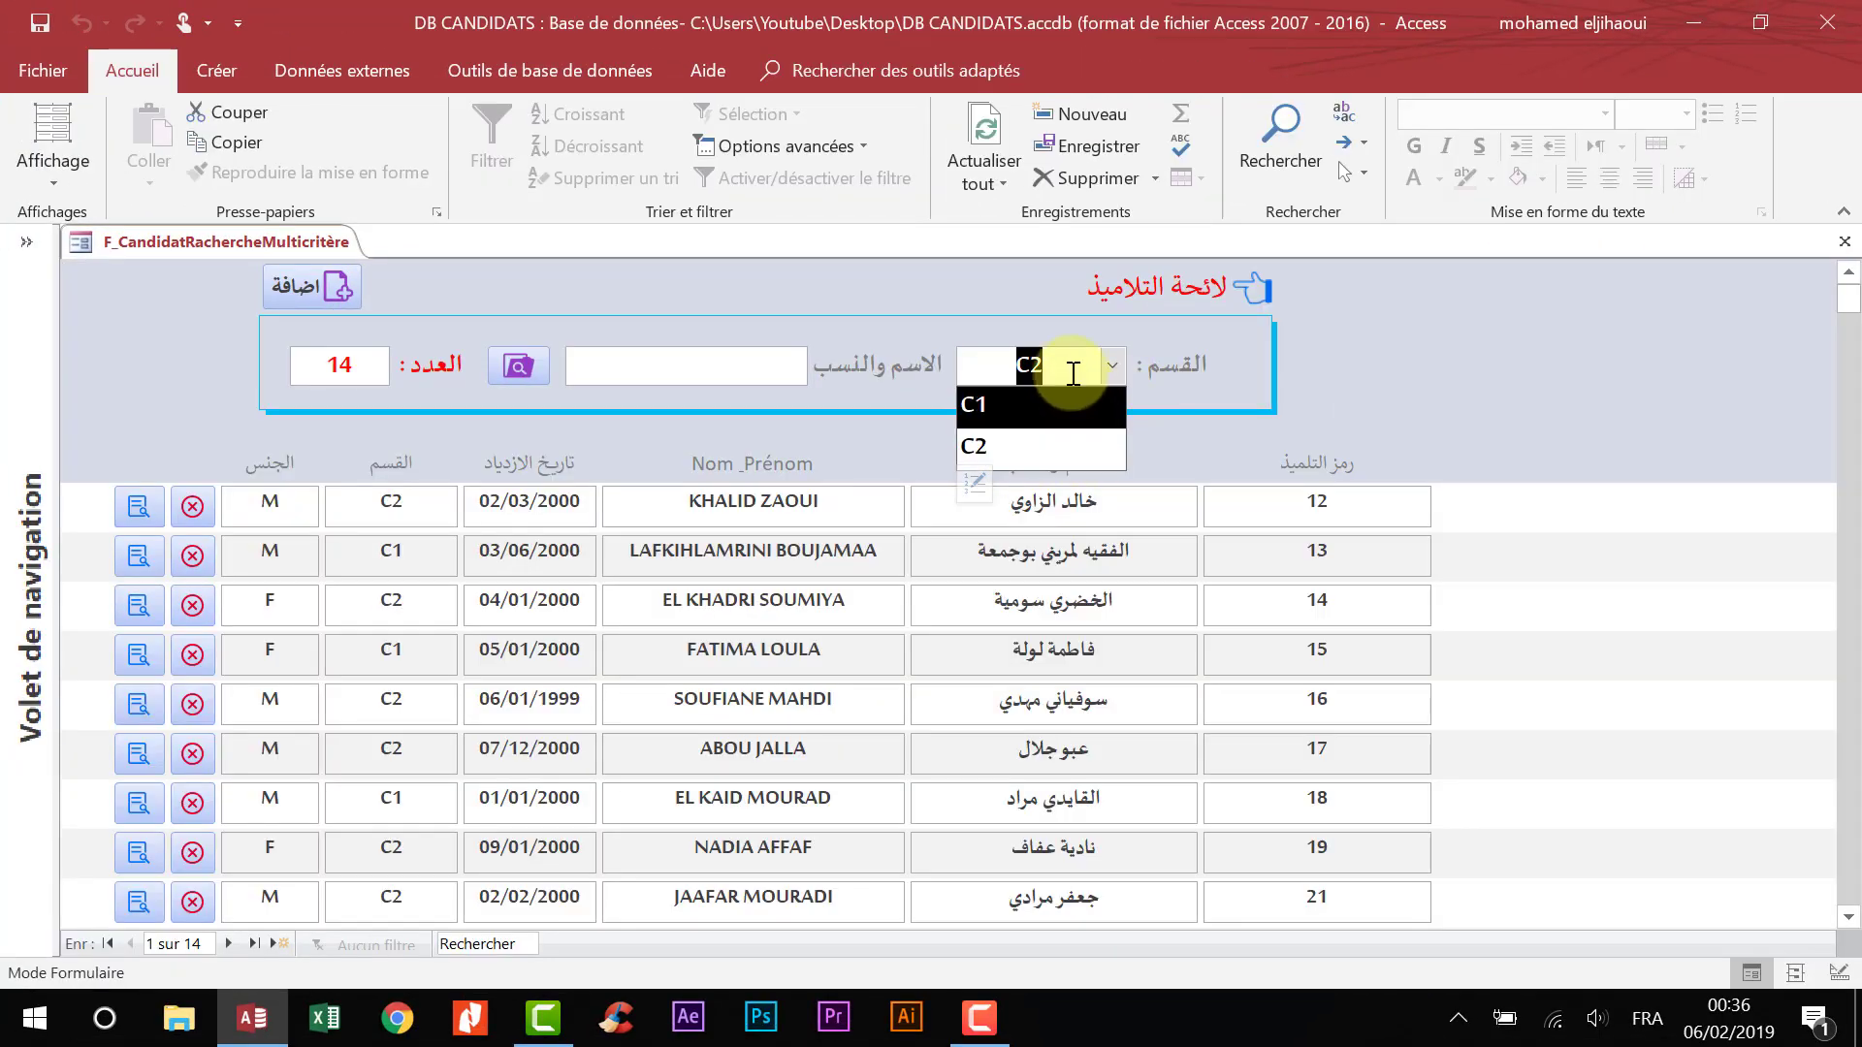
# - Try the class list in Form view again by choosing C1
pyautogui.click(1027, 403)
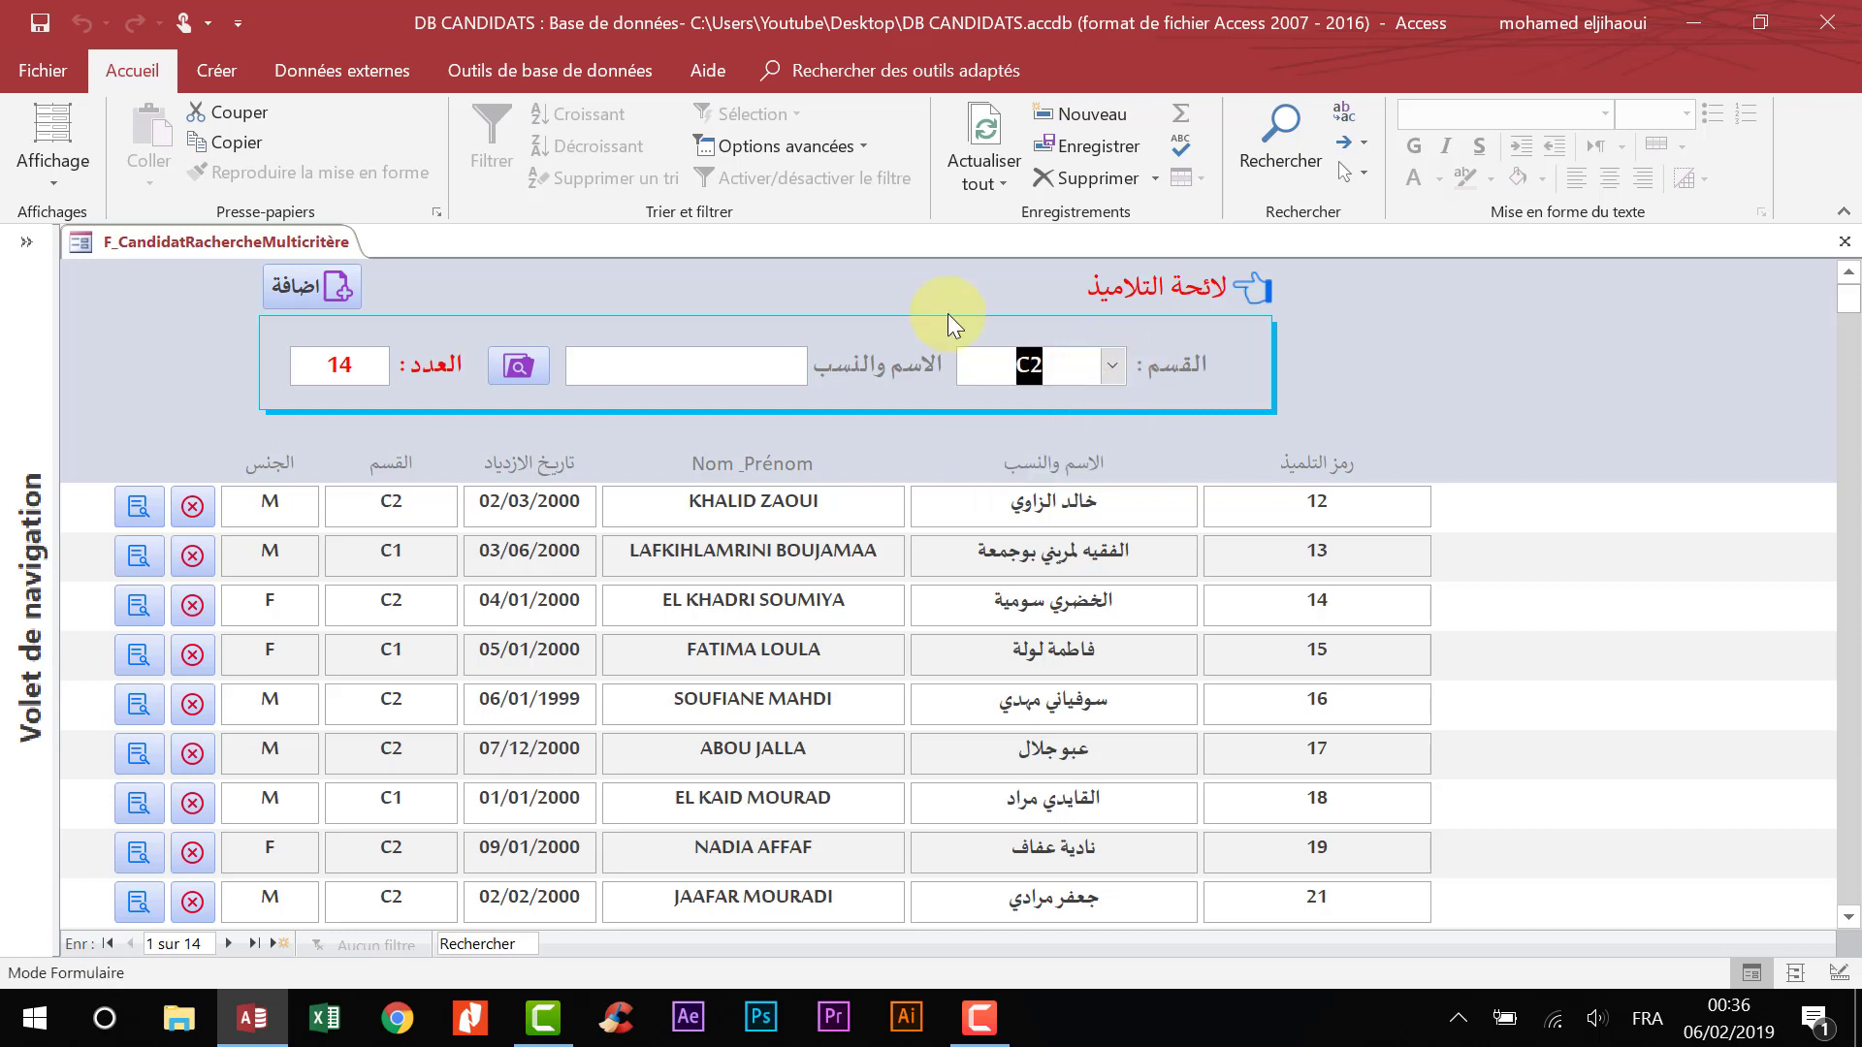
# - Return the form to Design view and open the macro builder for the After Update event of txtClasse
pyautogui.rightClick(946, 310)
pyautogui.click(1043, 393)
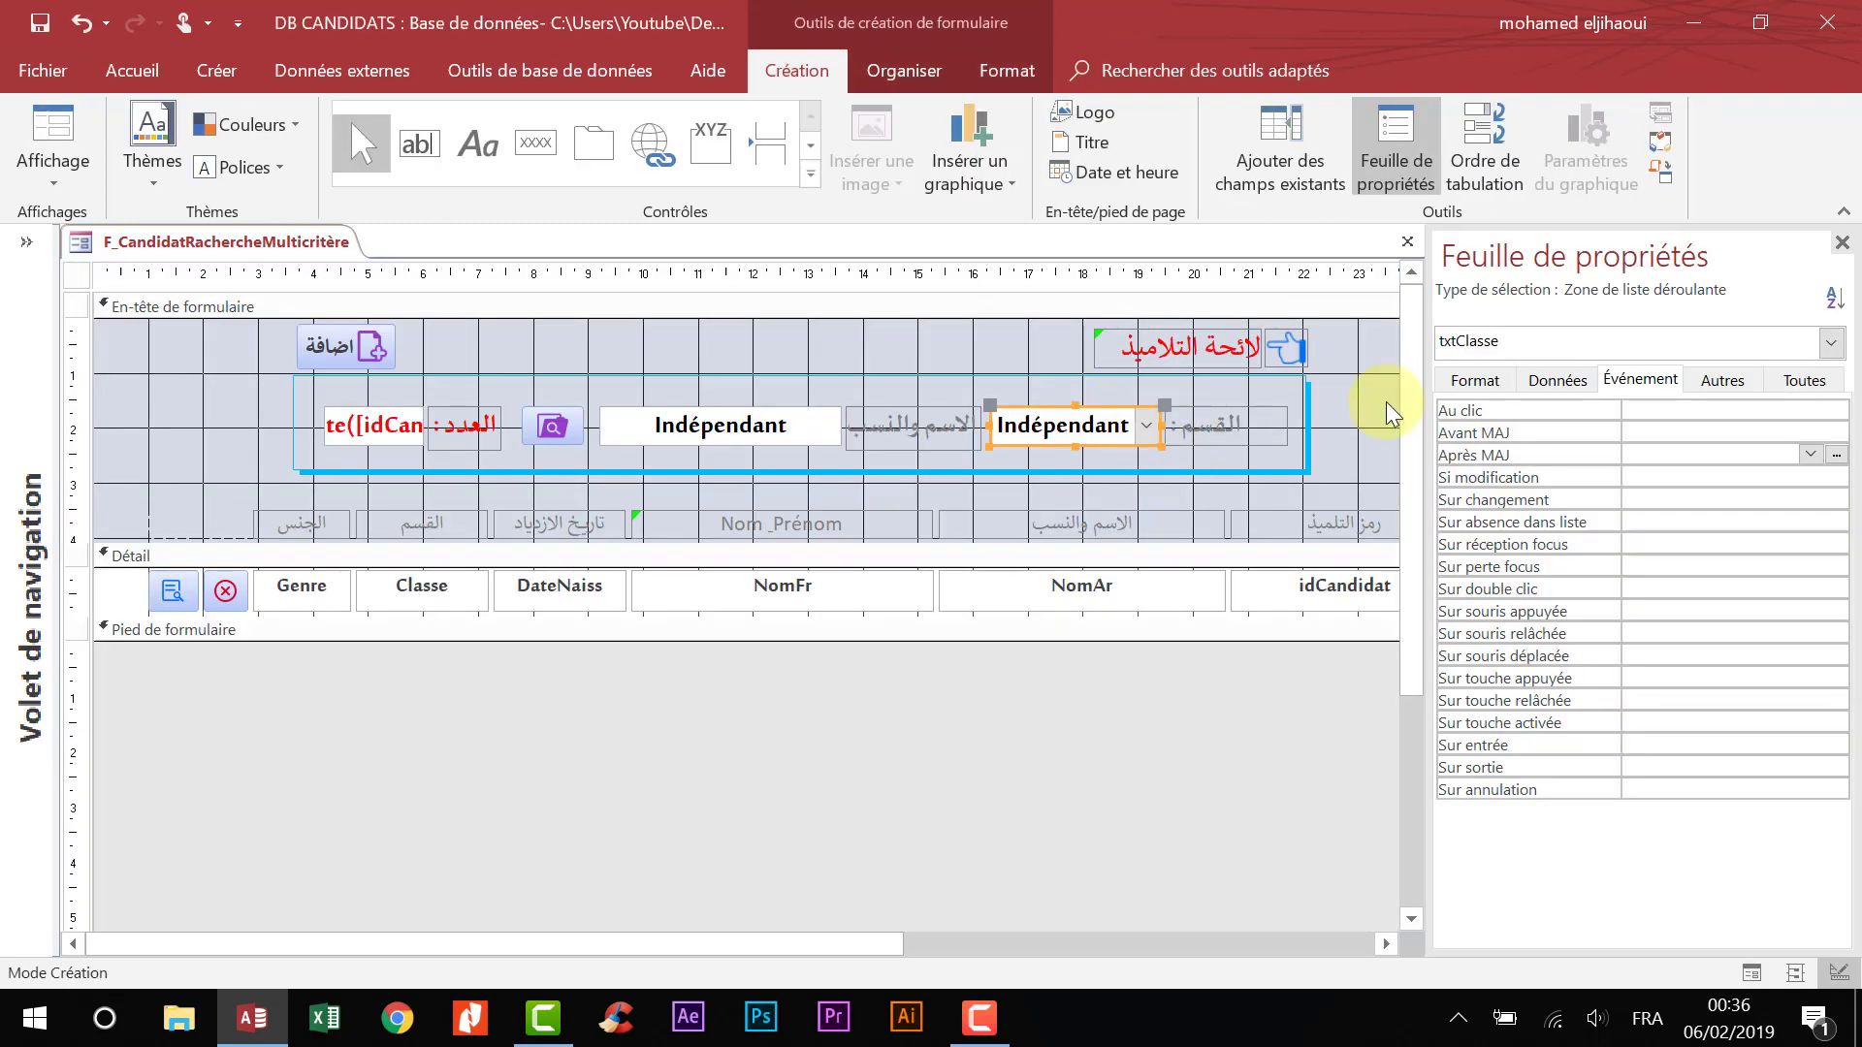
pyautogui.click(1837, 455)
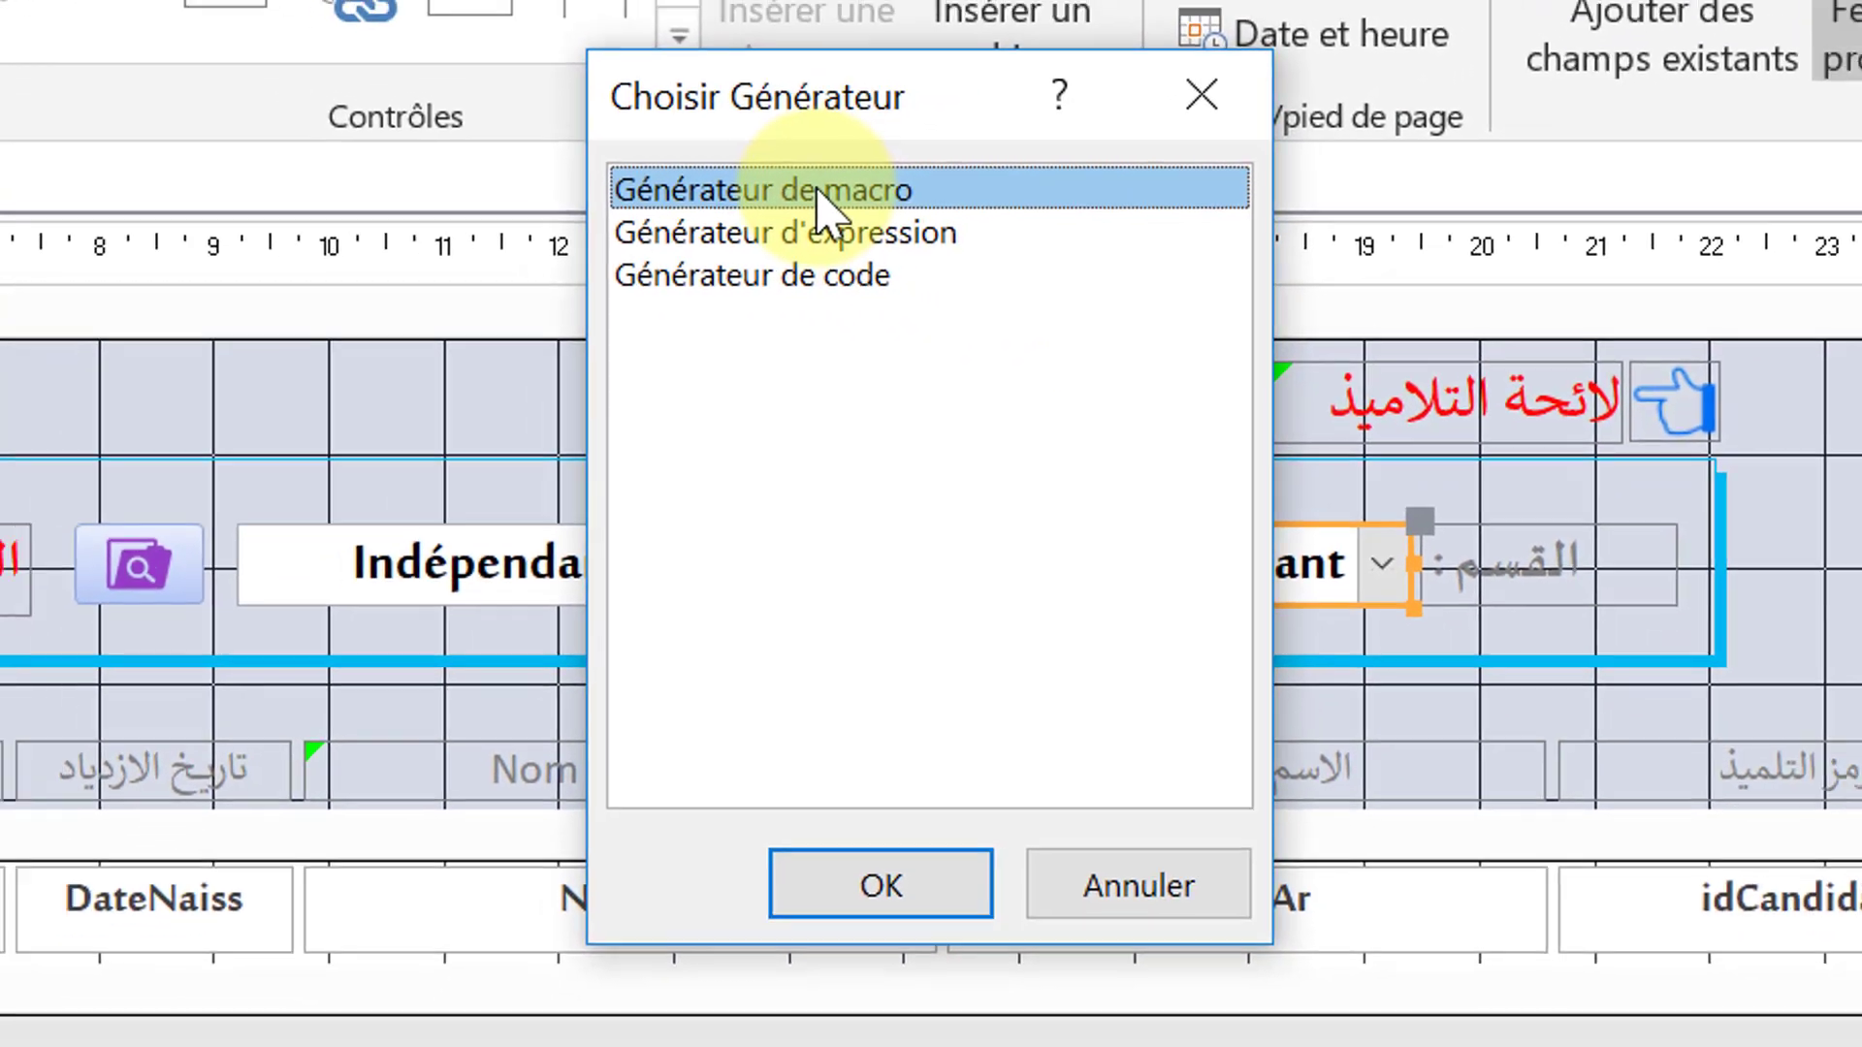
pyautogui.doubleClick(810, 189)
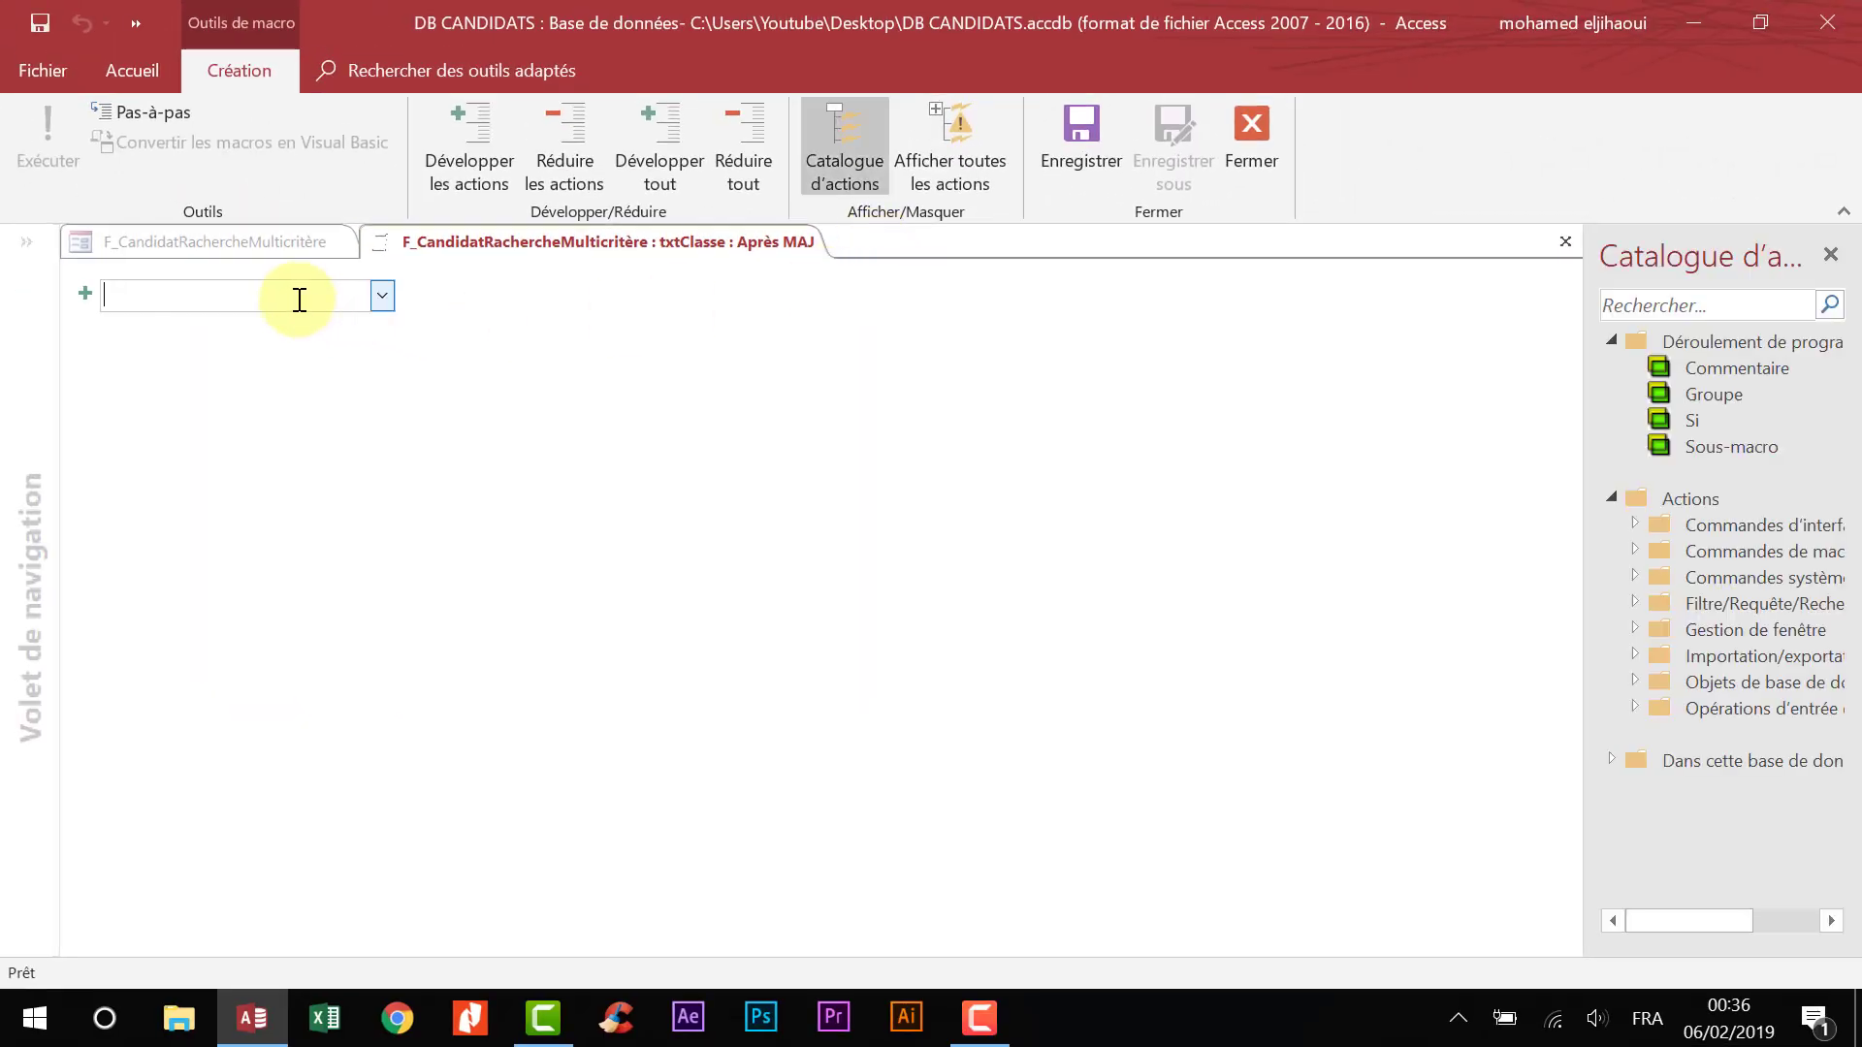
# - Add the AfficherTousEnreg action to the txtClasse After Update macro, then save and close the macro
pyautogui.write('Af')
pyautogui.write('f')
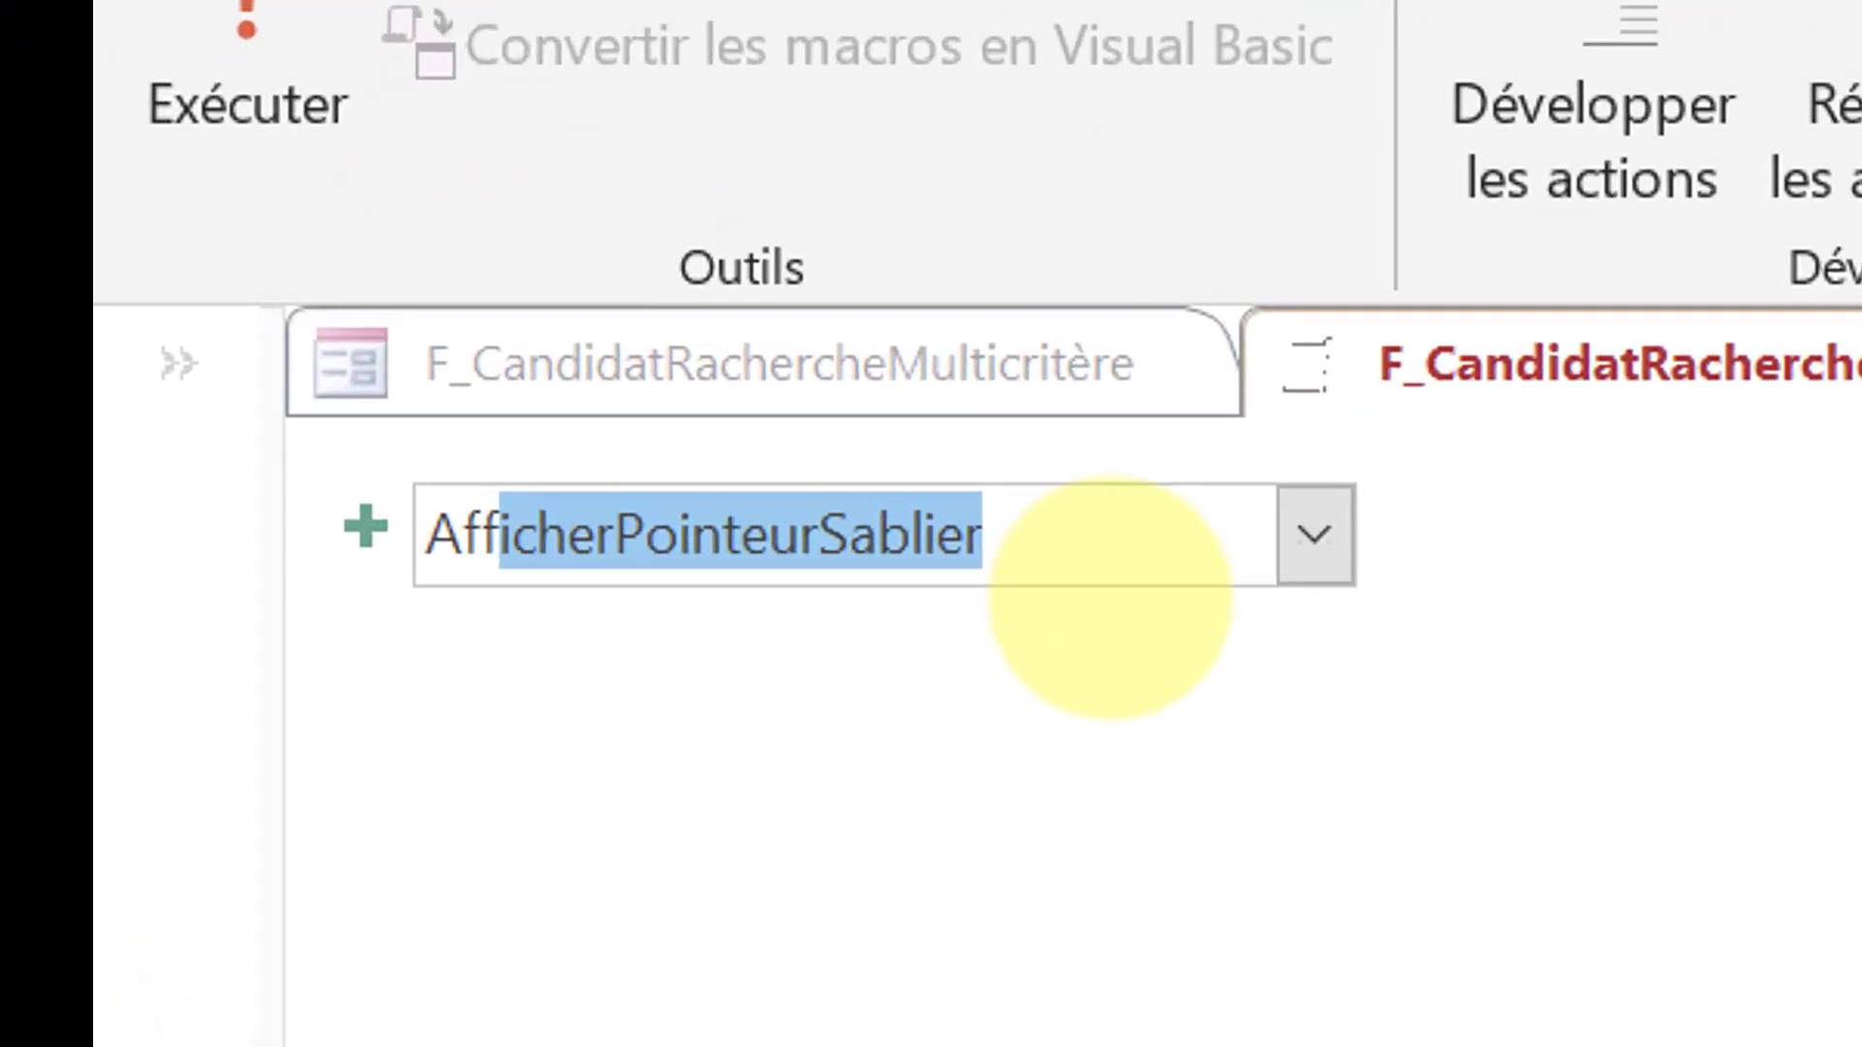
pyautogui.write('icher')
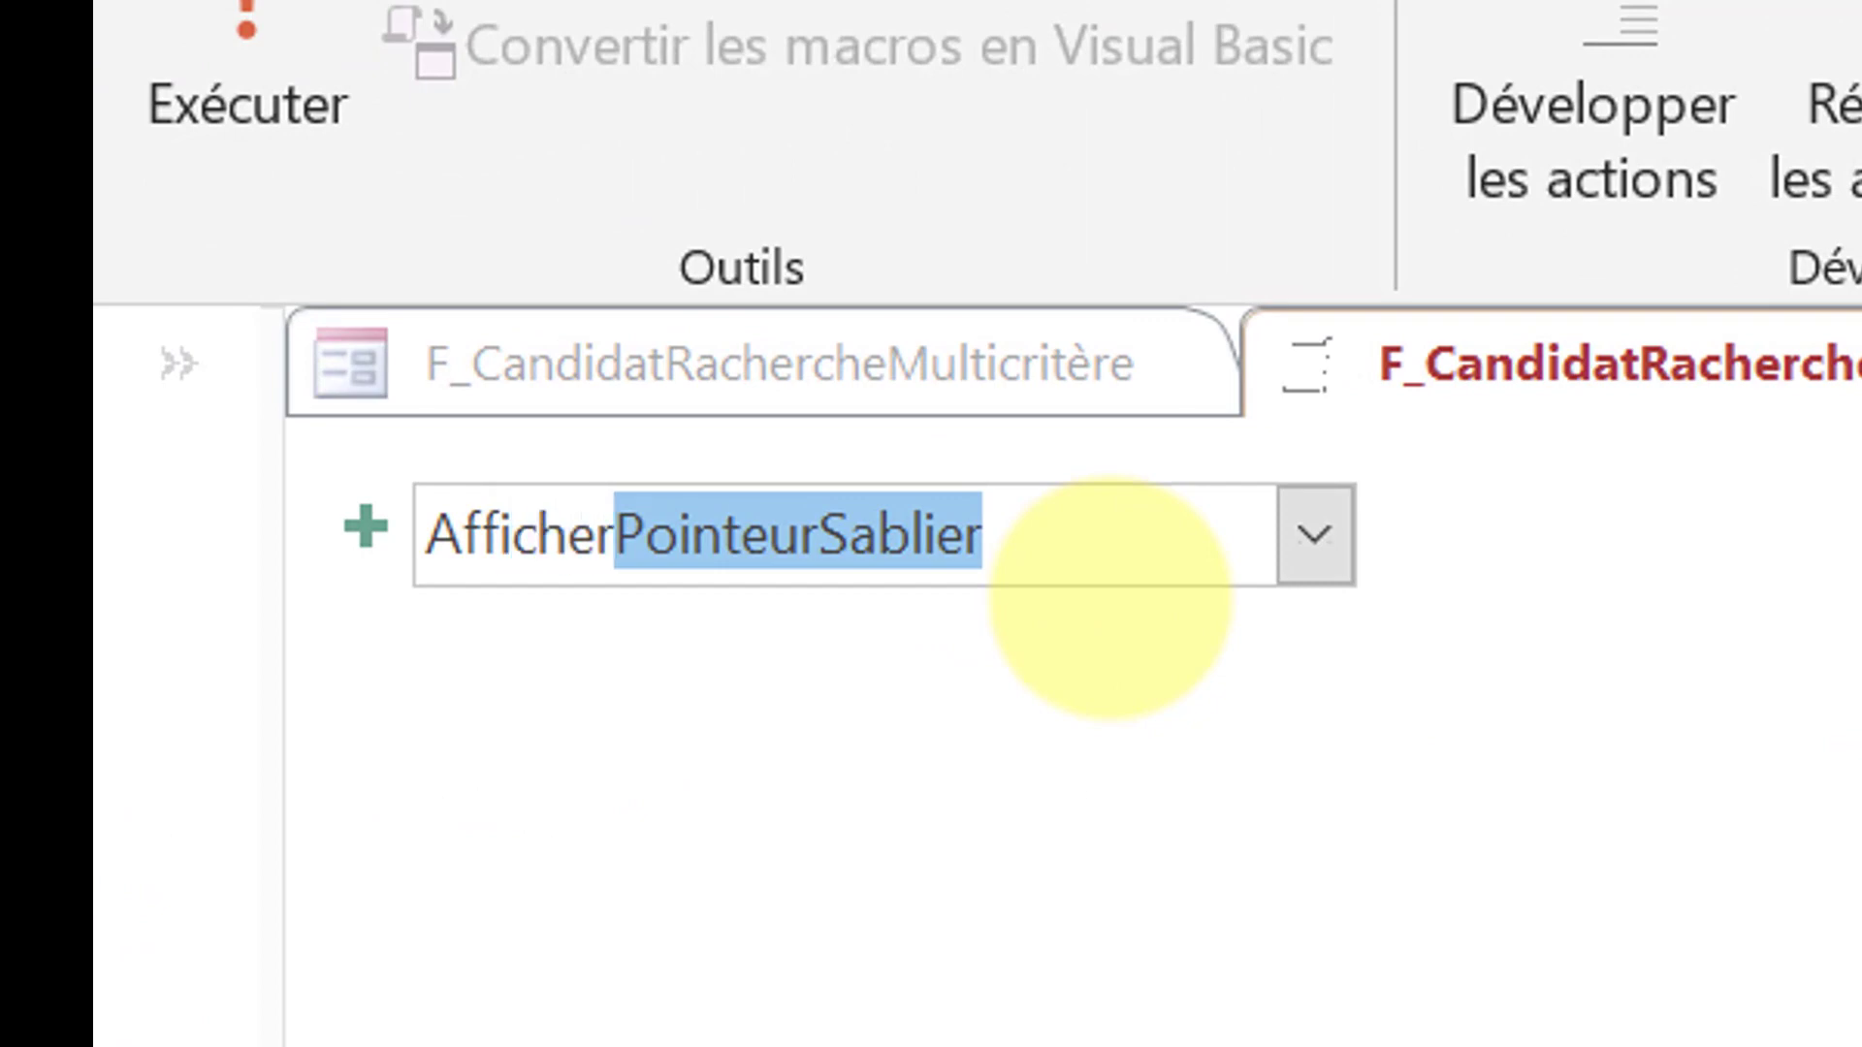
pyautogui.write('TousEnreg')
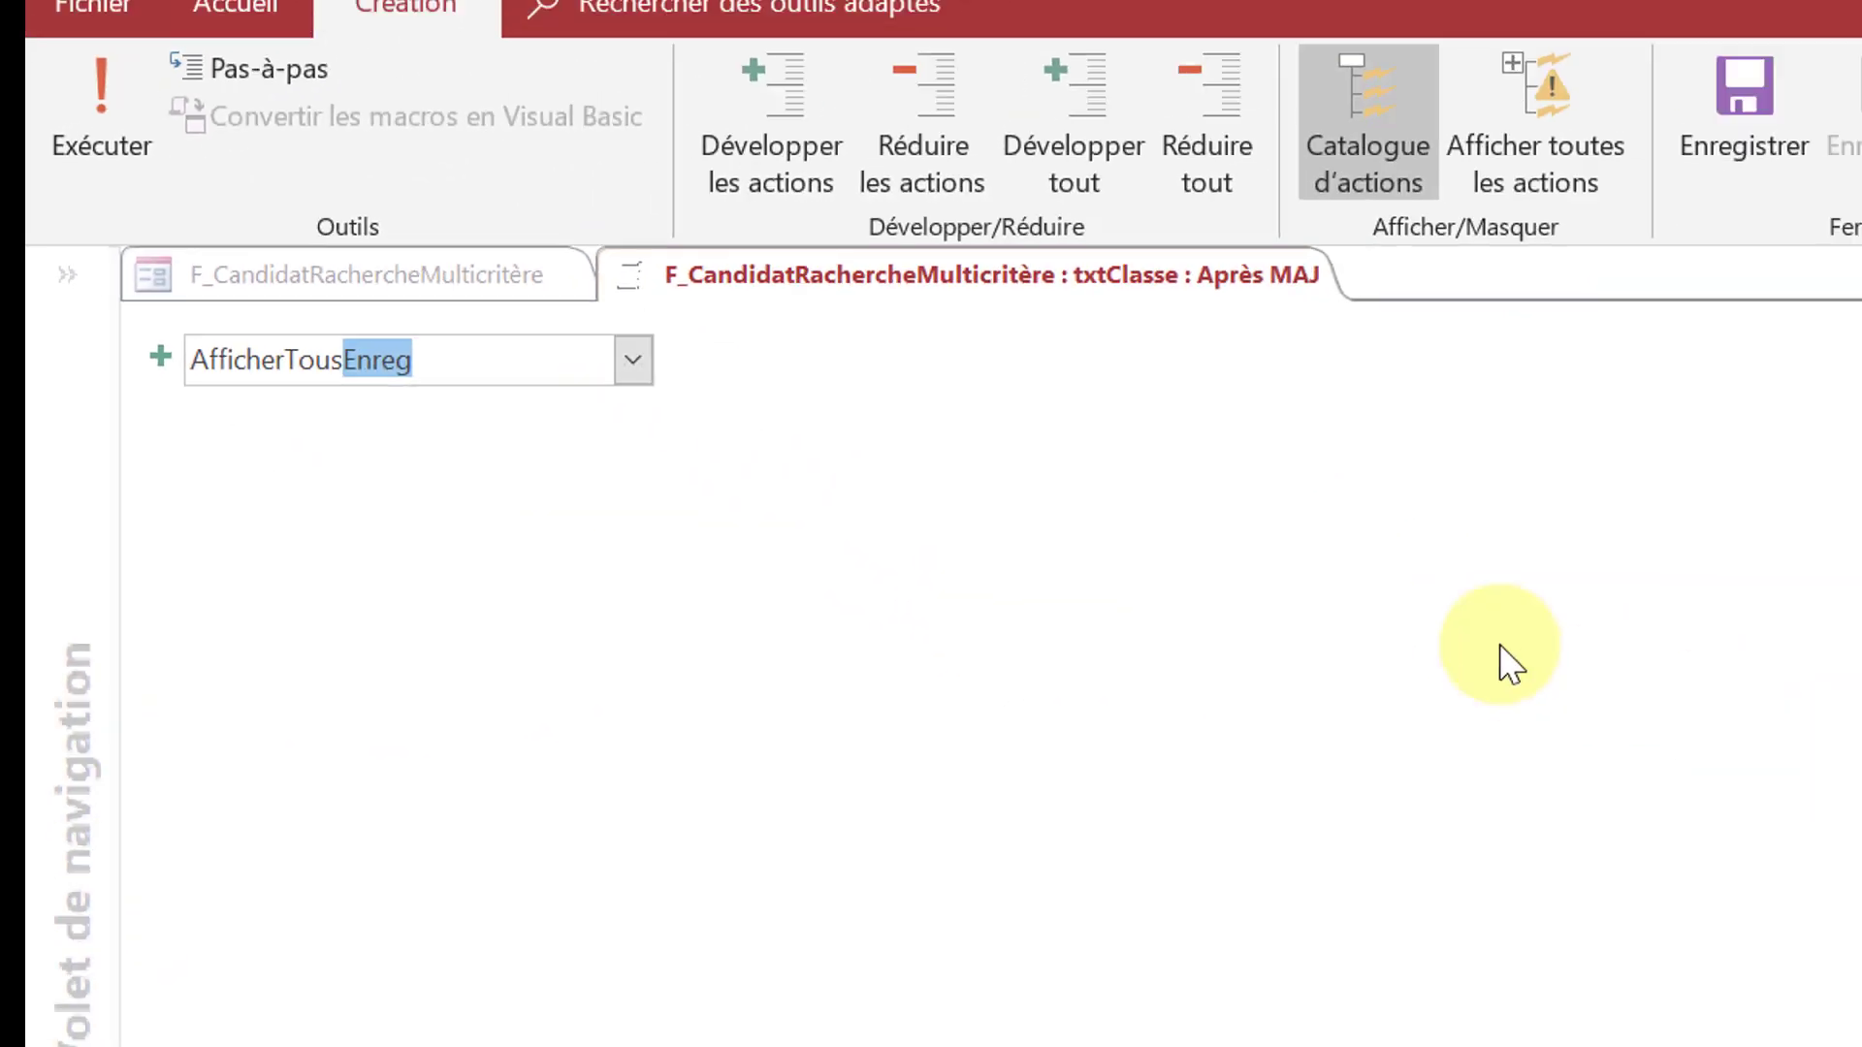
pyautogui.press('Return')
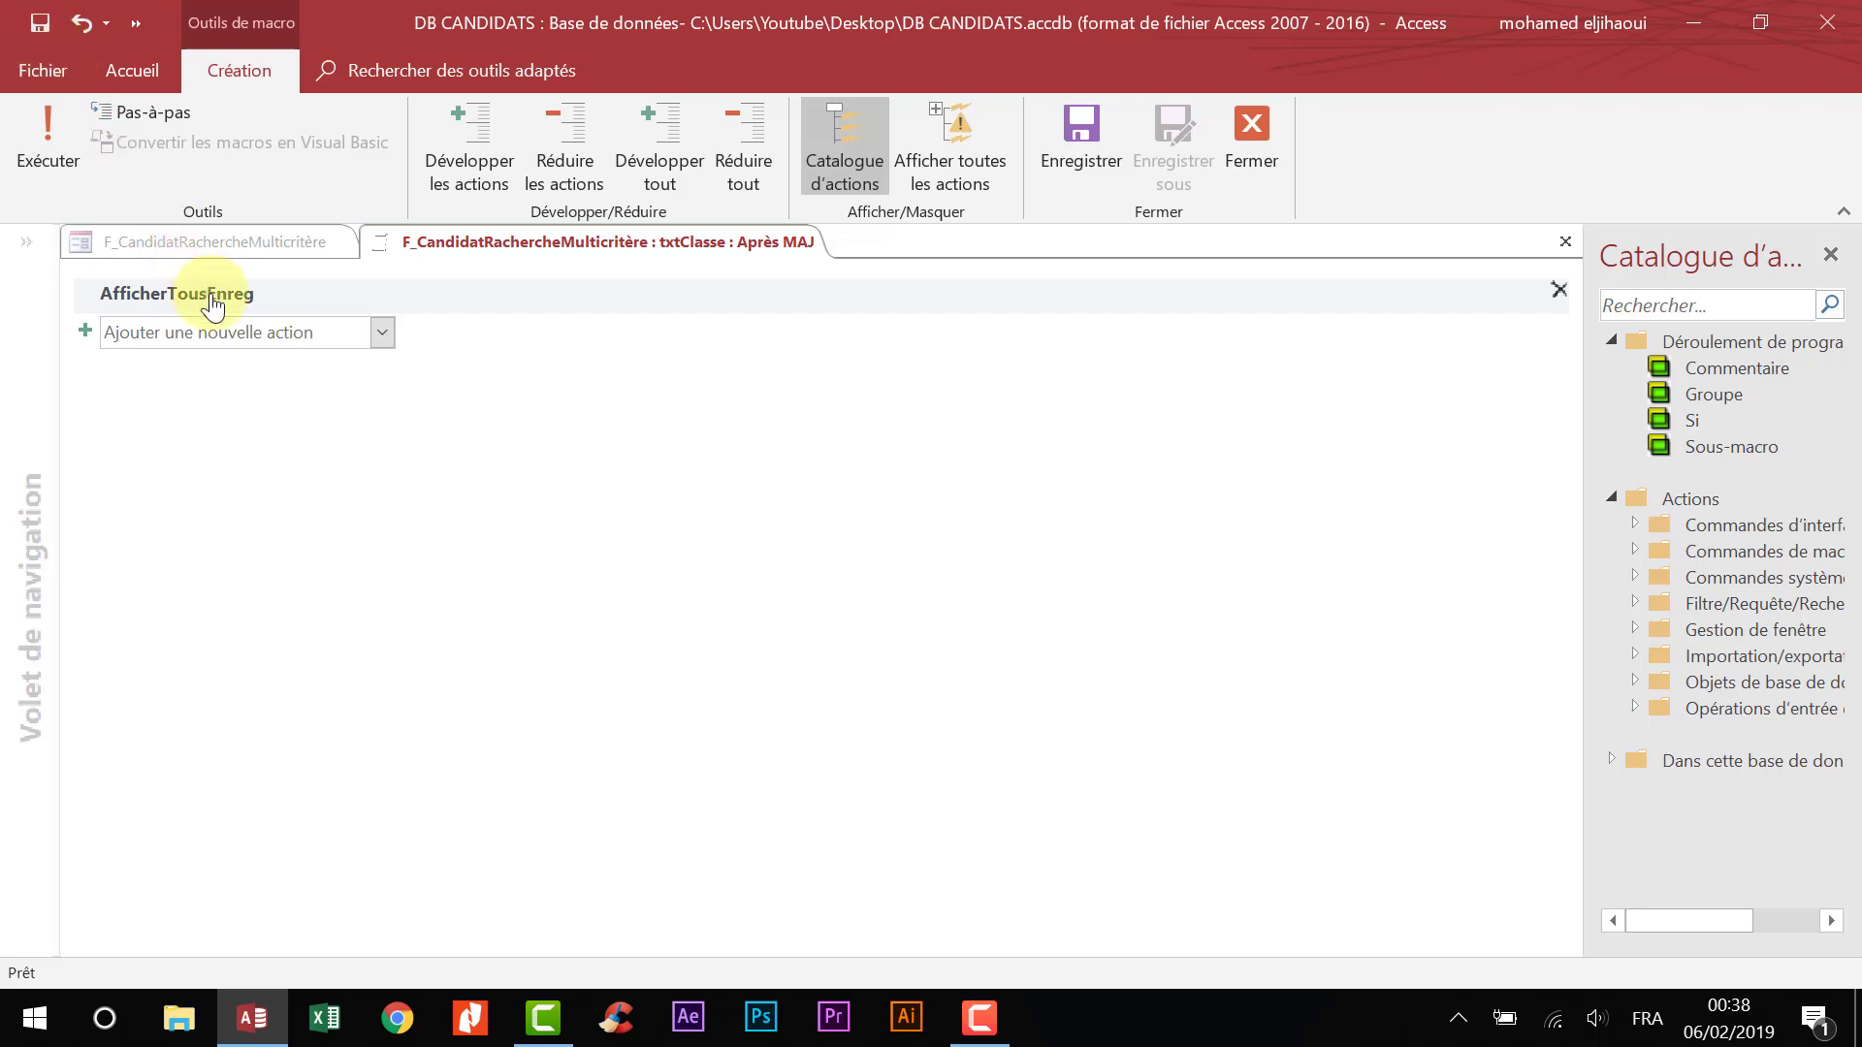
pyautogui.moveTo(228, 309)
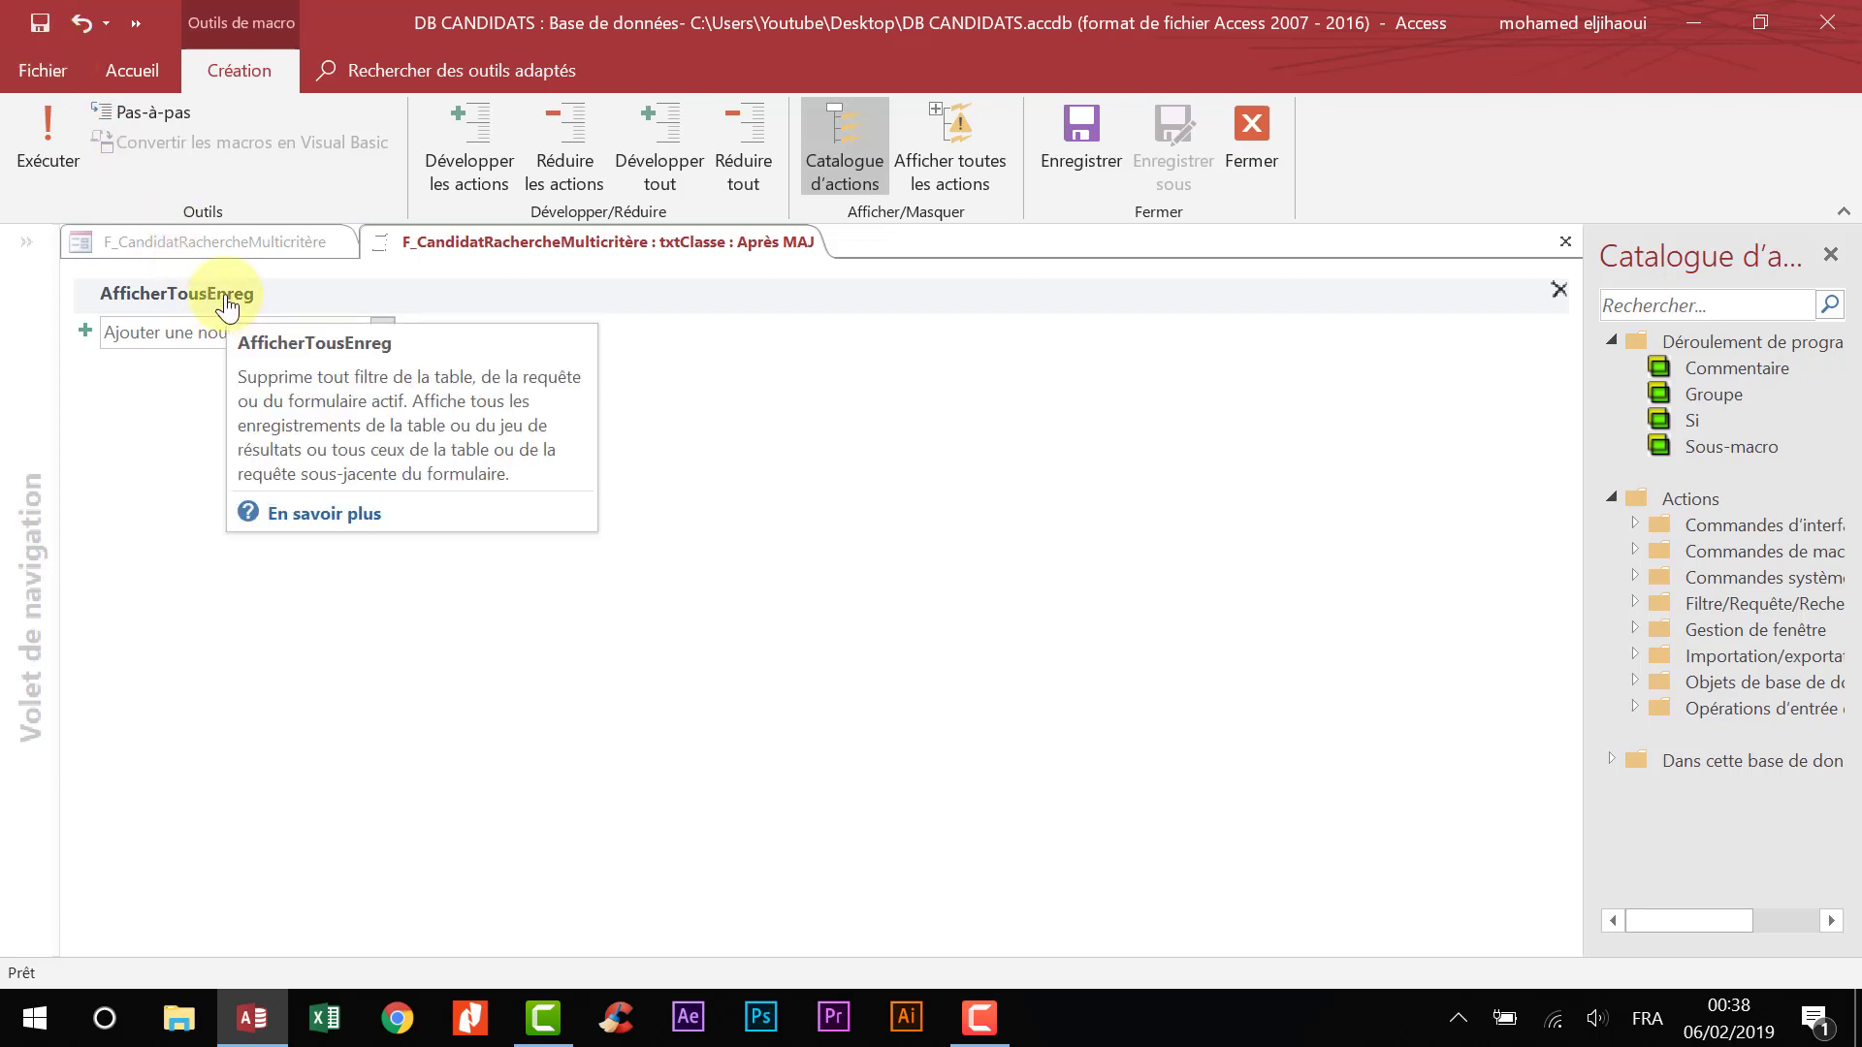
pyautogui.click(1080, 136)
pyautogui.click(1250, 136)
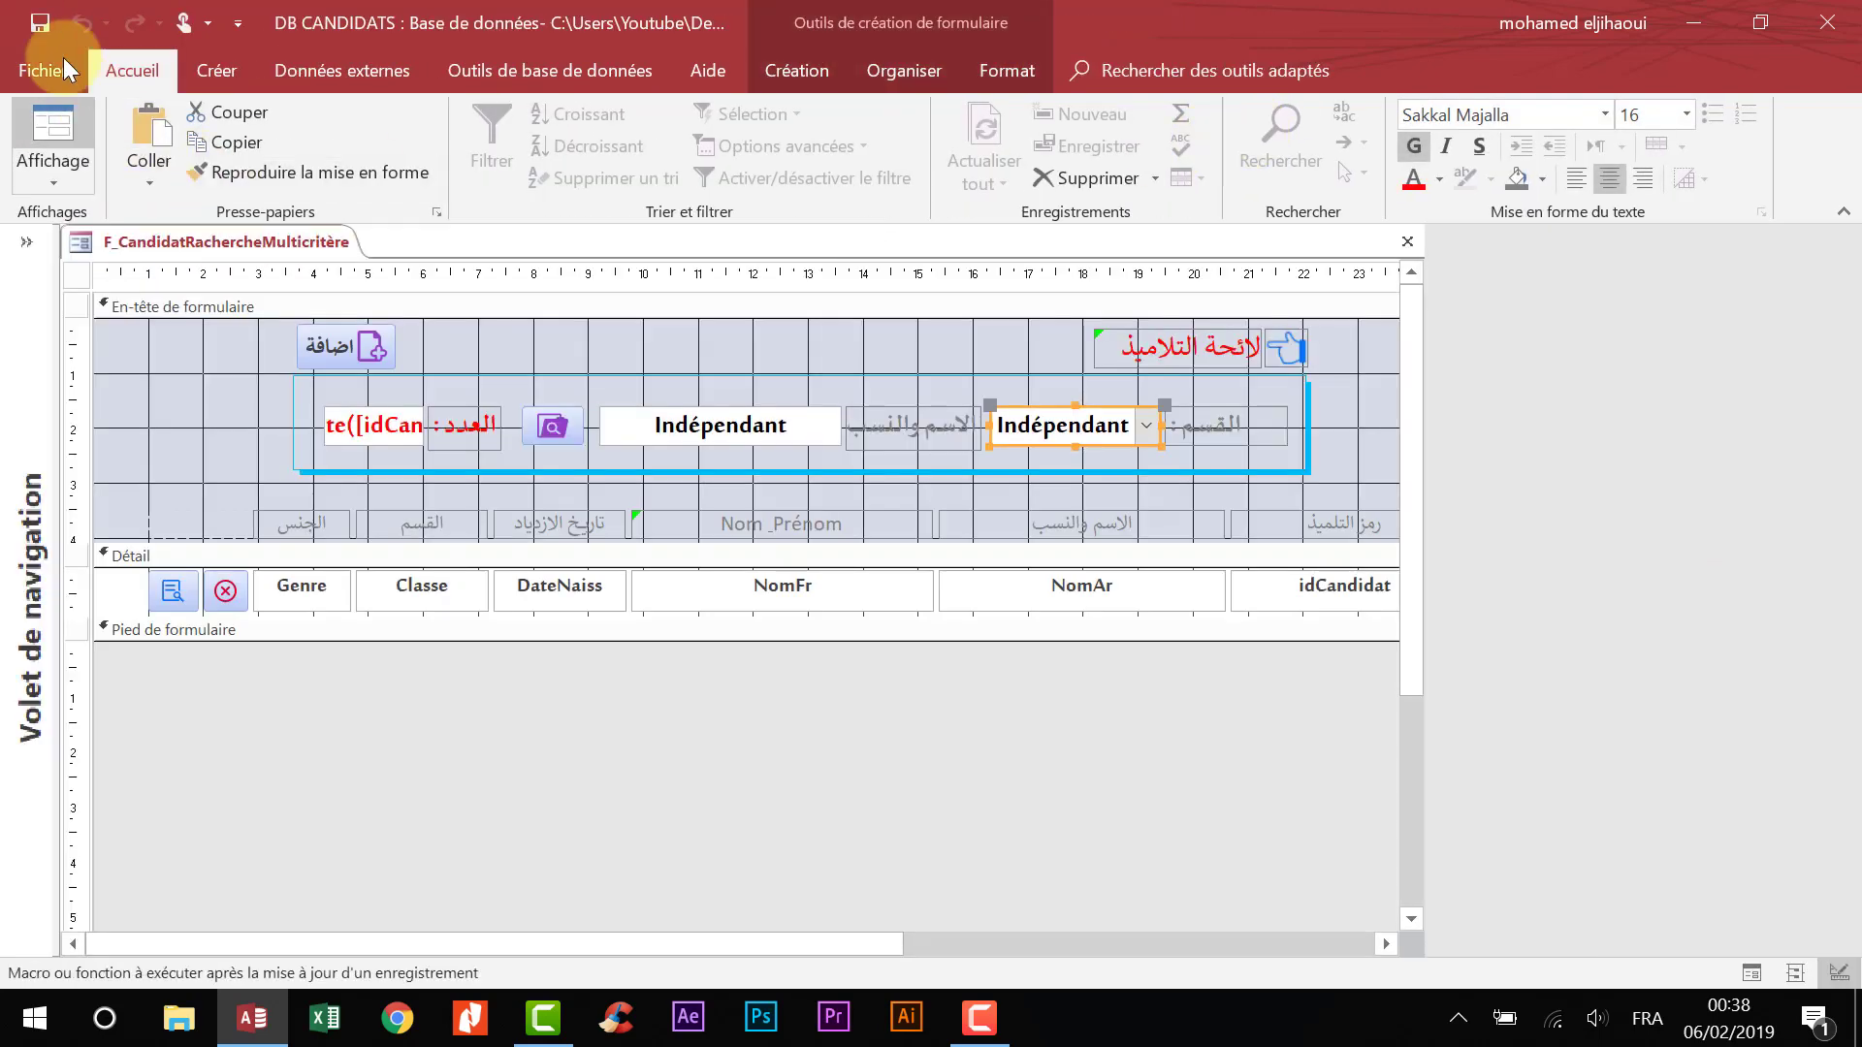
# - Test the class filter in Form view by choosing C1 and then C2 in the class list
pyautogui.click(49, 117)
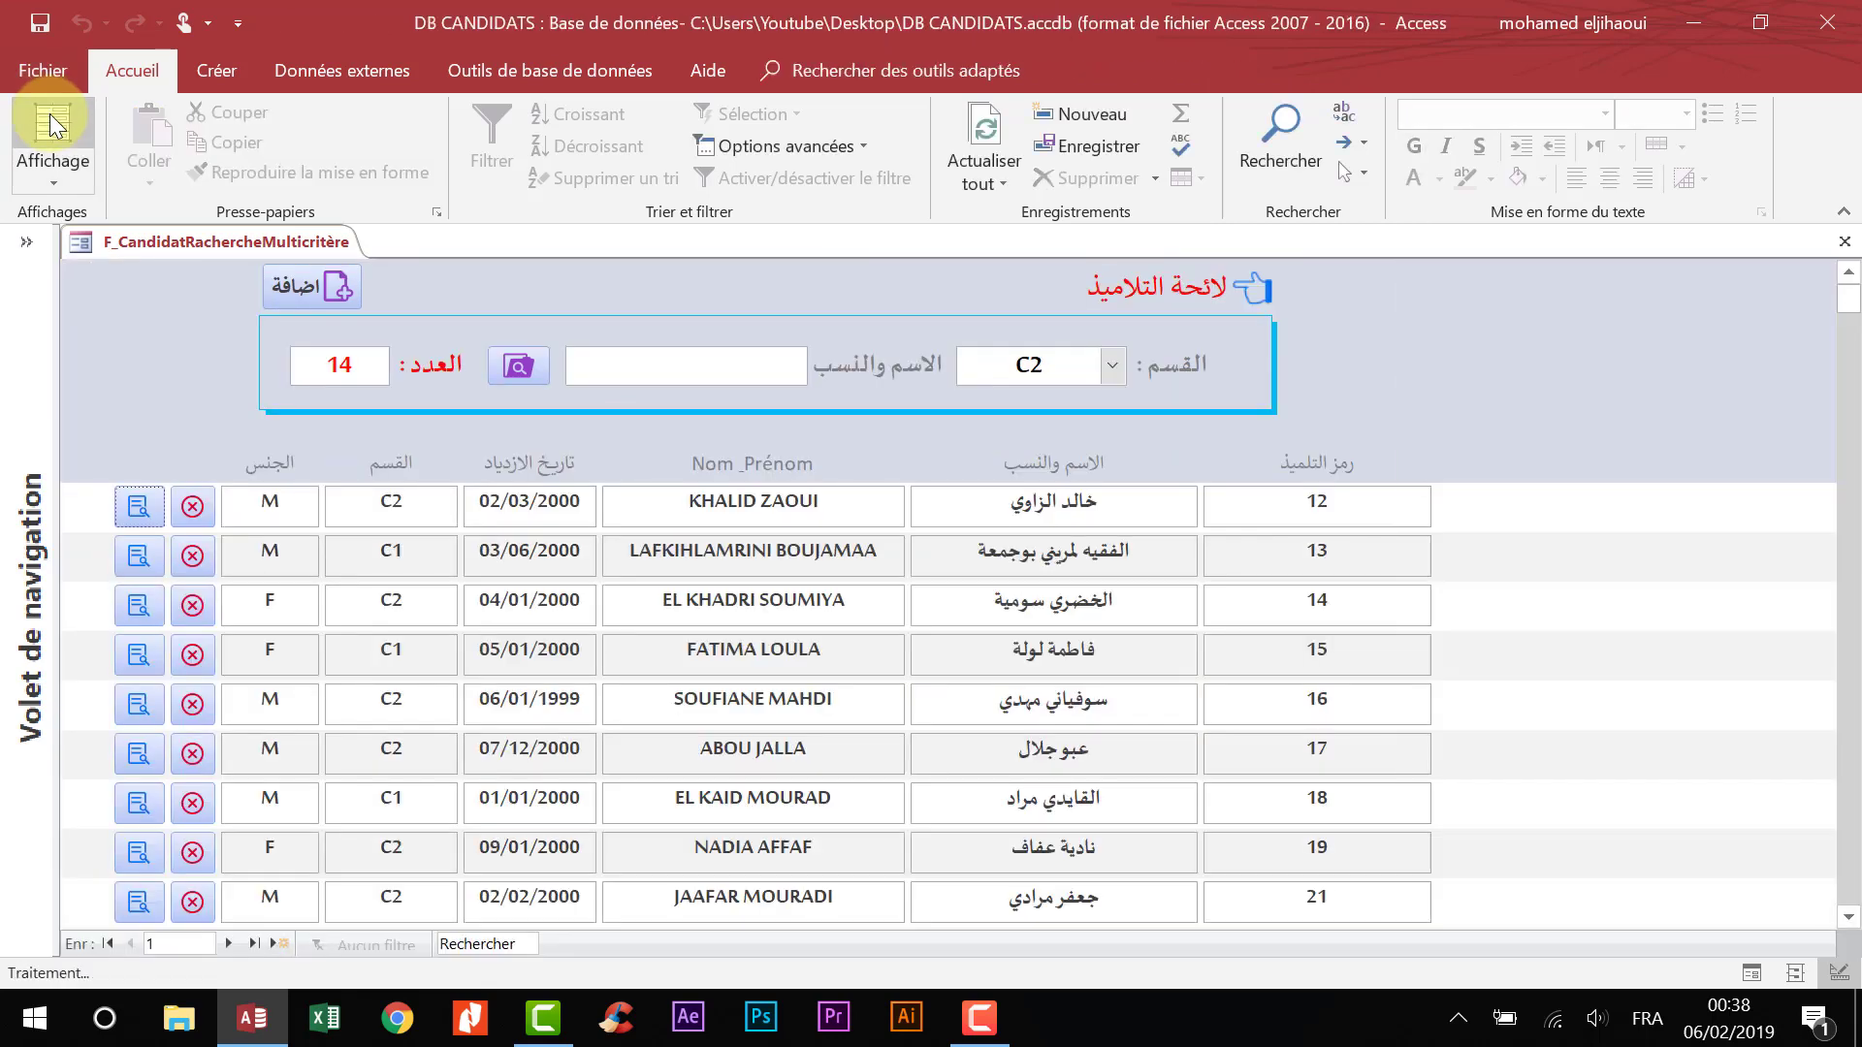
pyautogui.click(1115, 366)
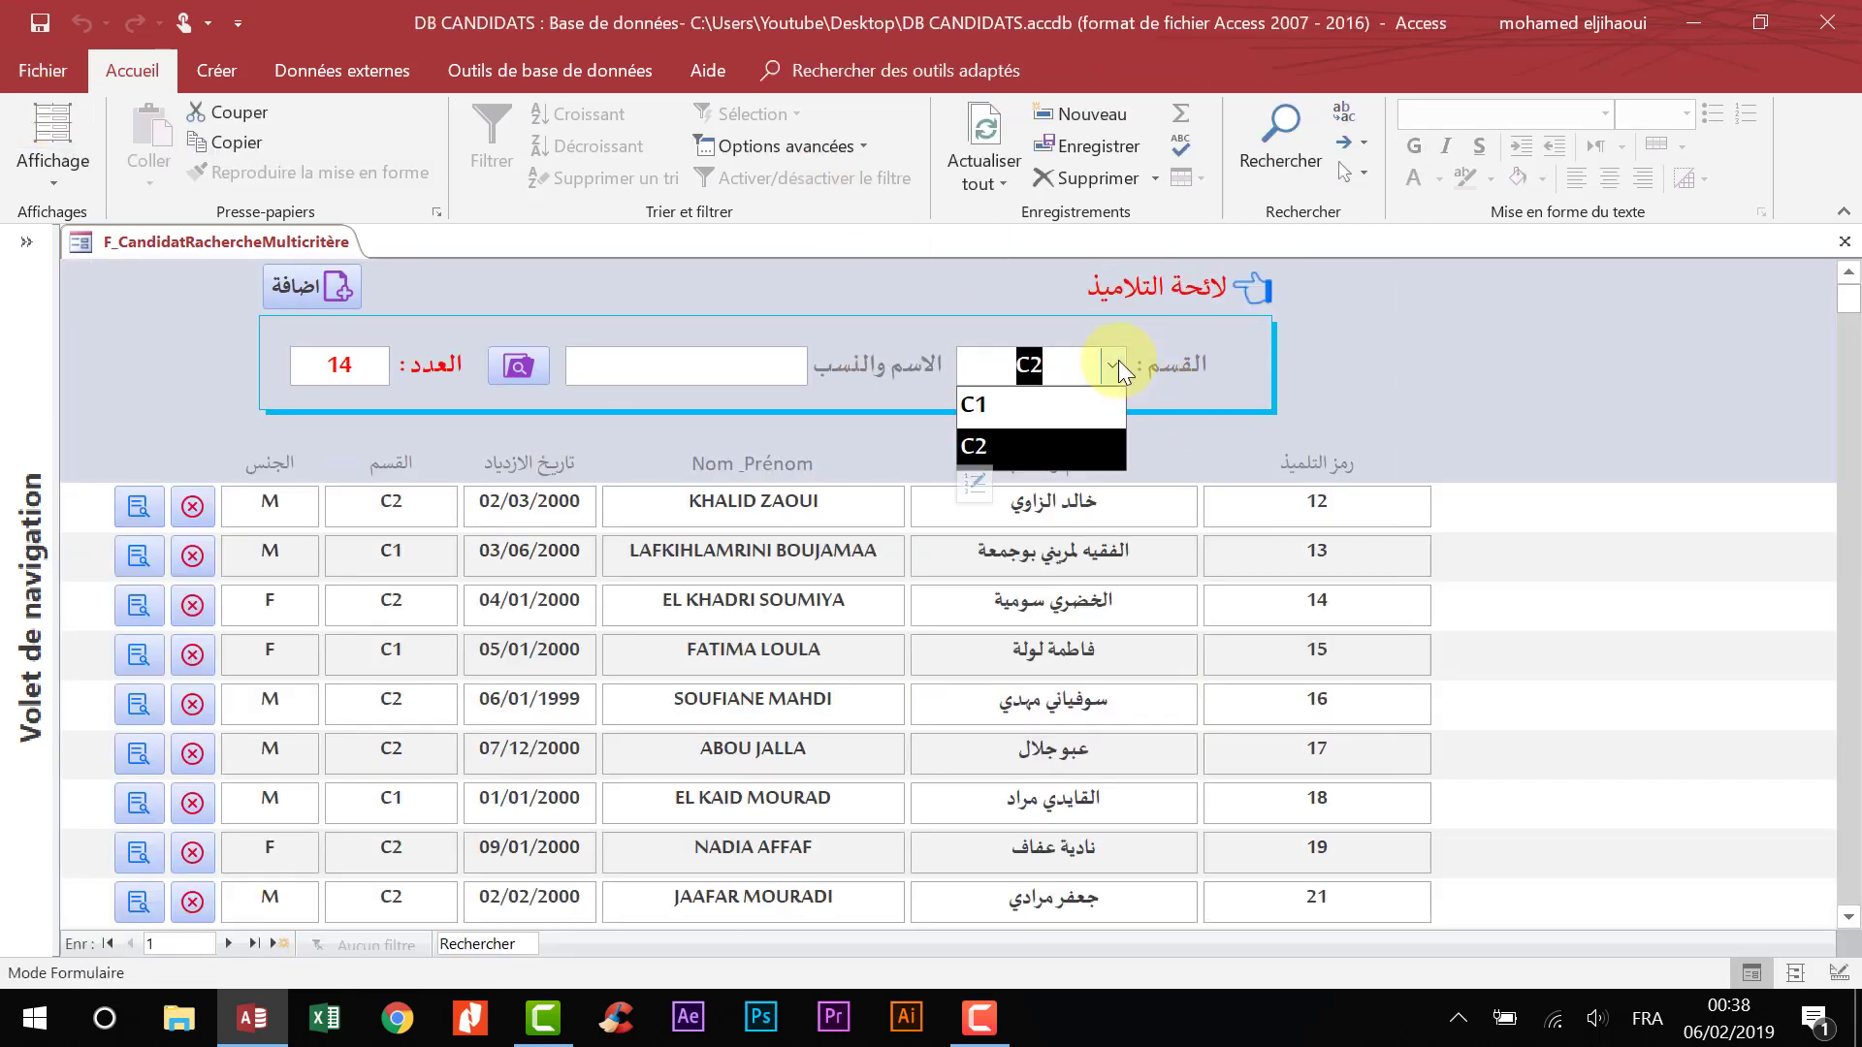
pyautogui.click(1041, 403)
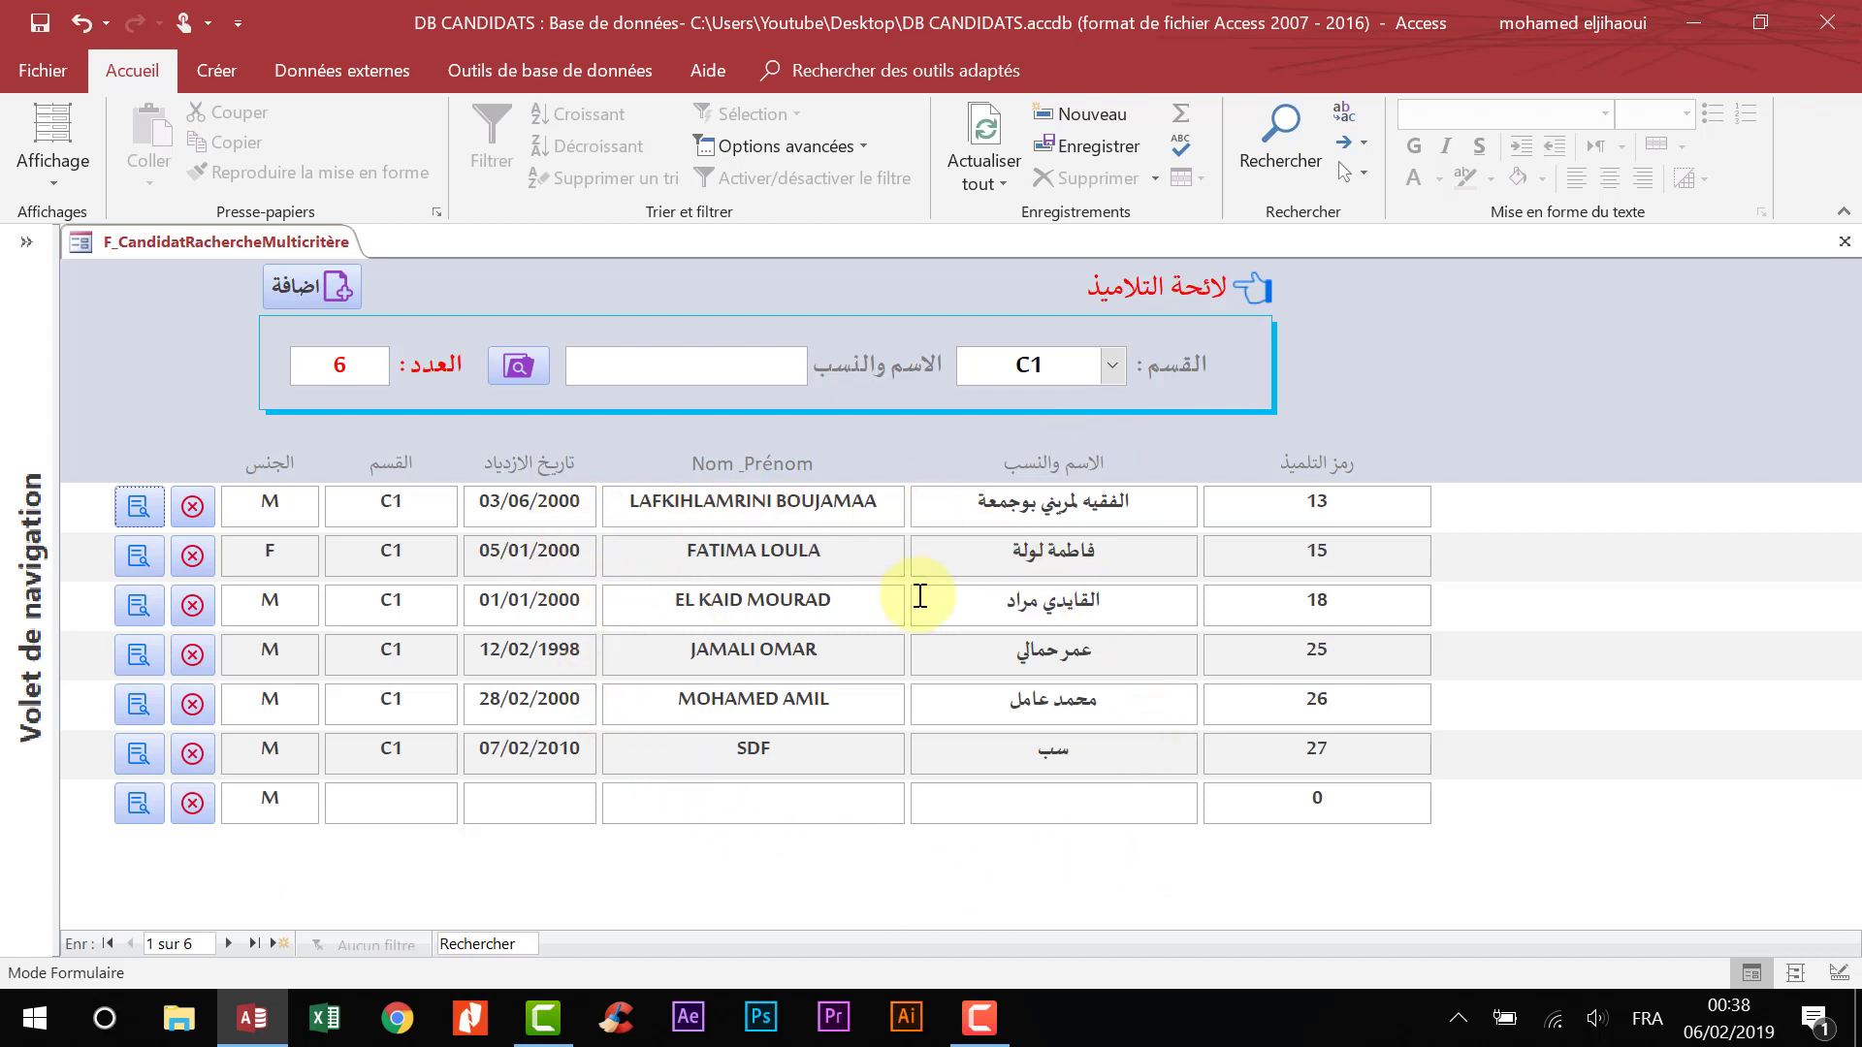
pyautogui.click(1113, 363)
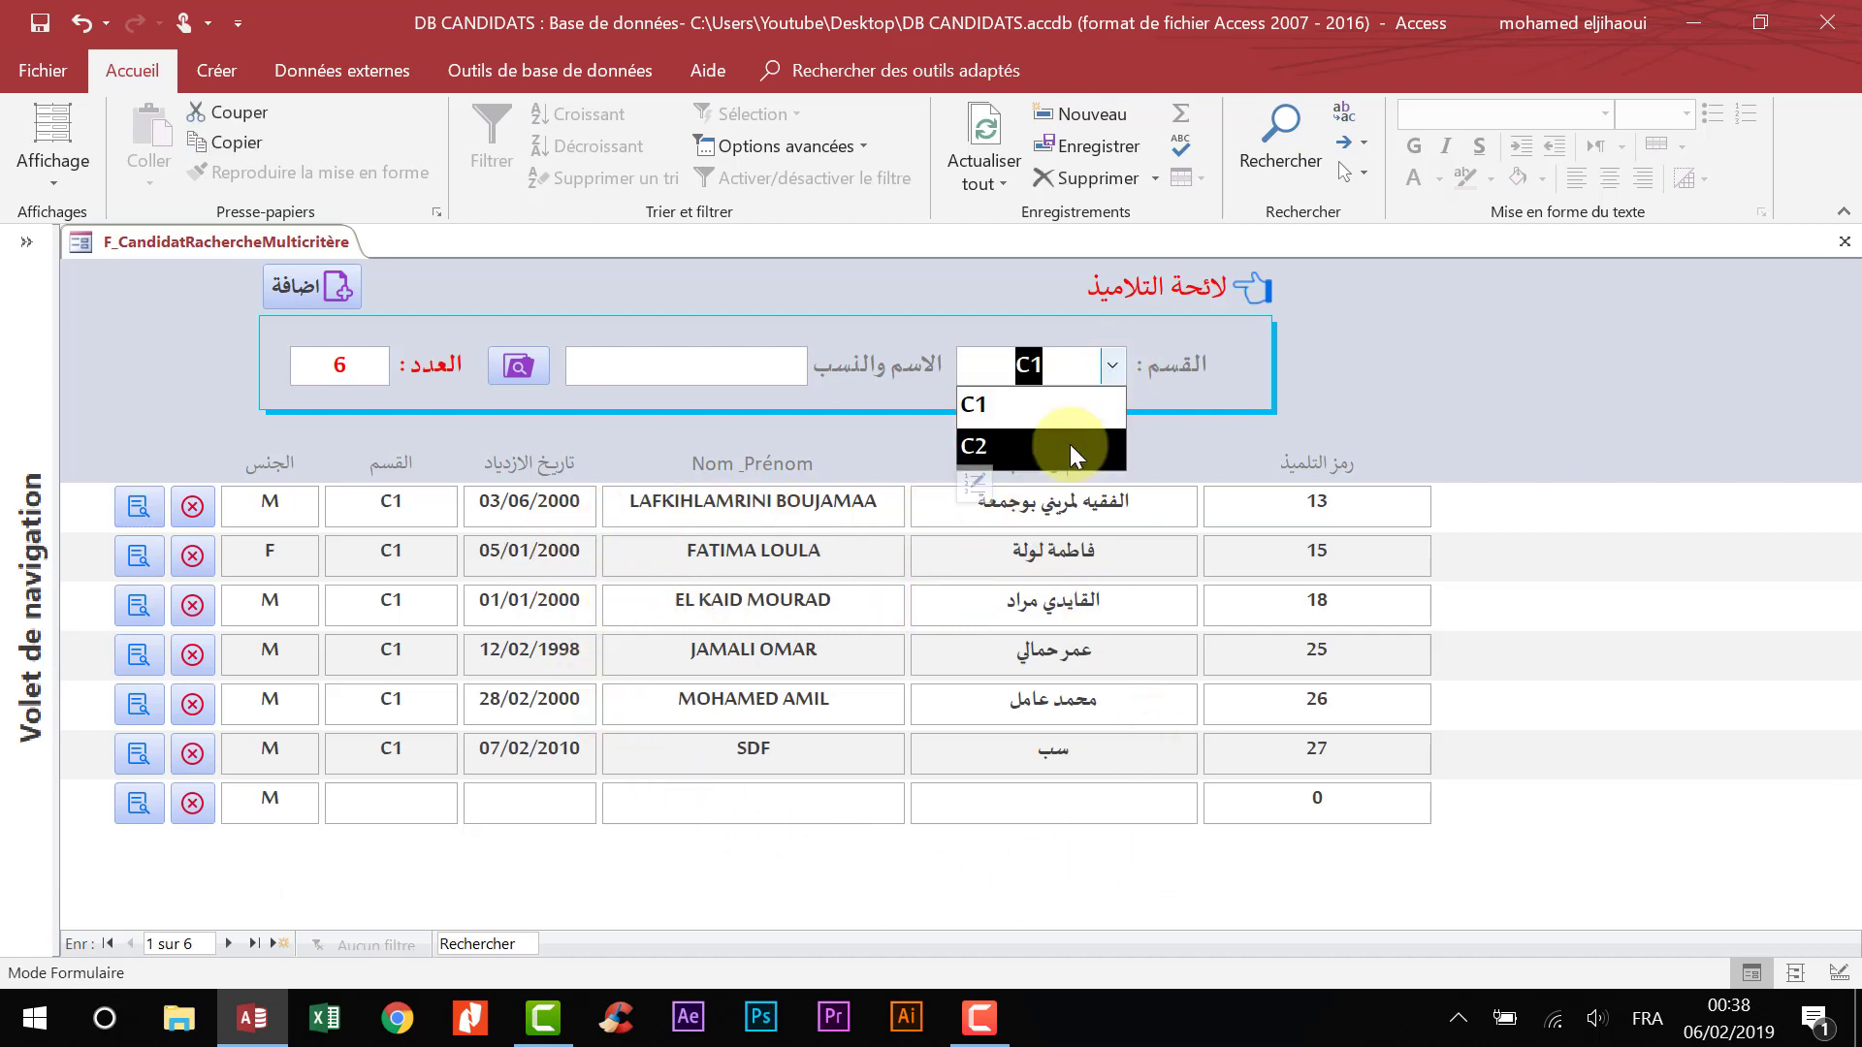
pyautogui.click(1068, 444)
pyautogui.scroll(-1, 1068, 499)
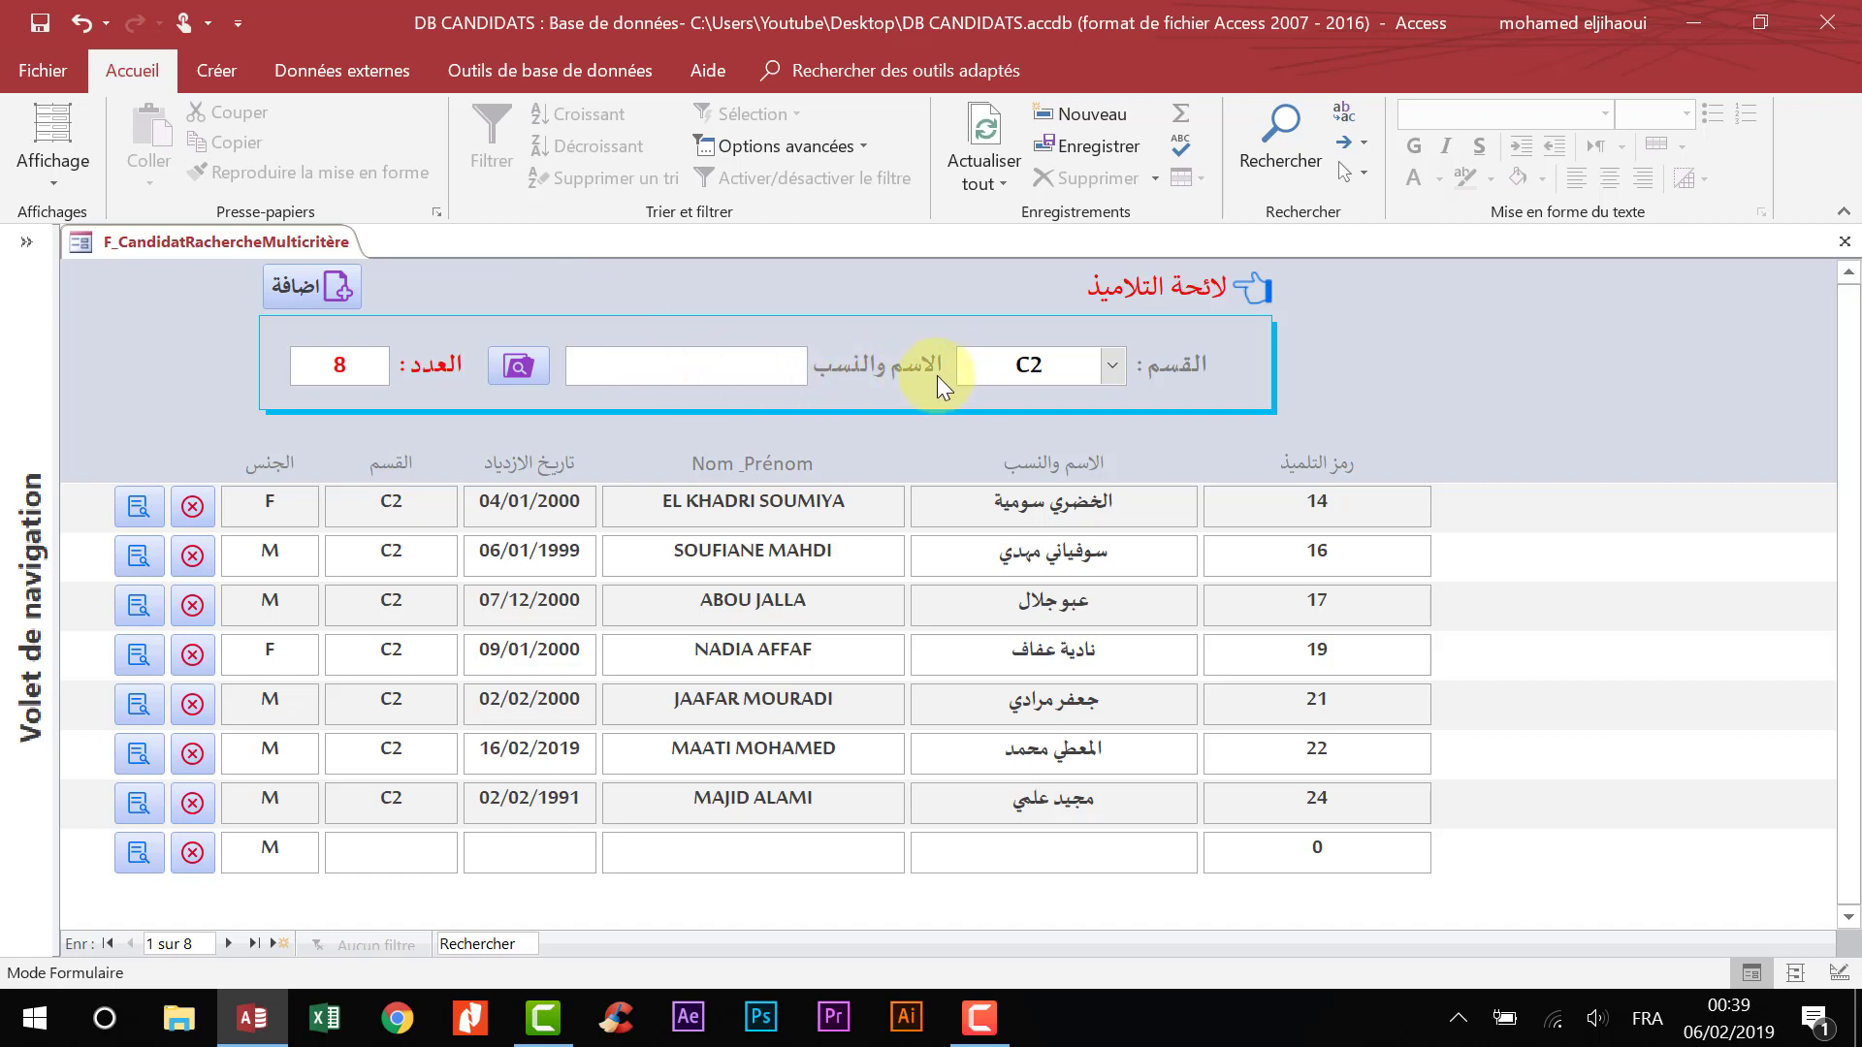
# - Try entering part of a candidate's name in the name search box
pyautogui.write('سوف')
pyautogui.press('BackSpace')
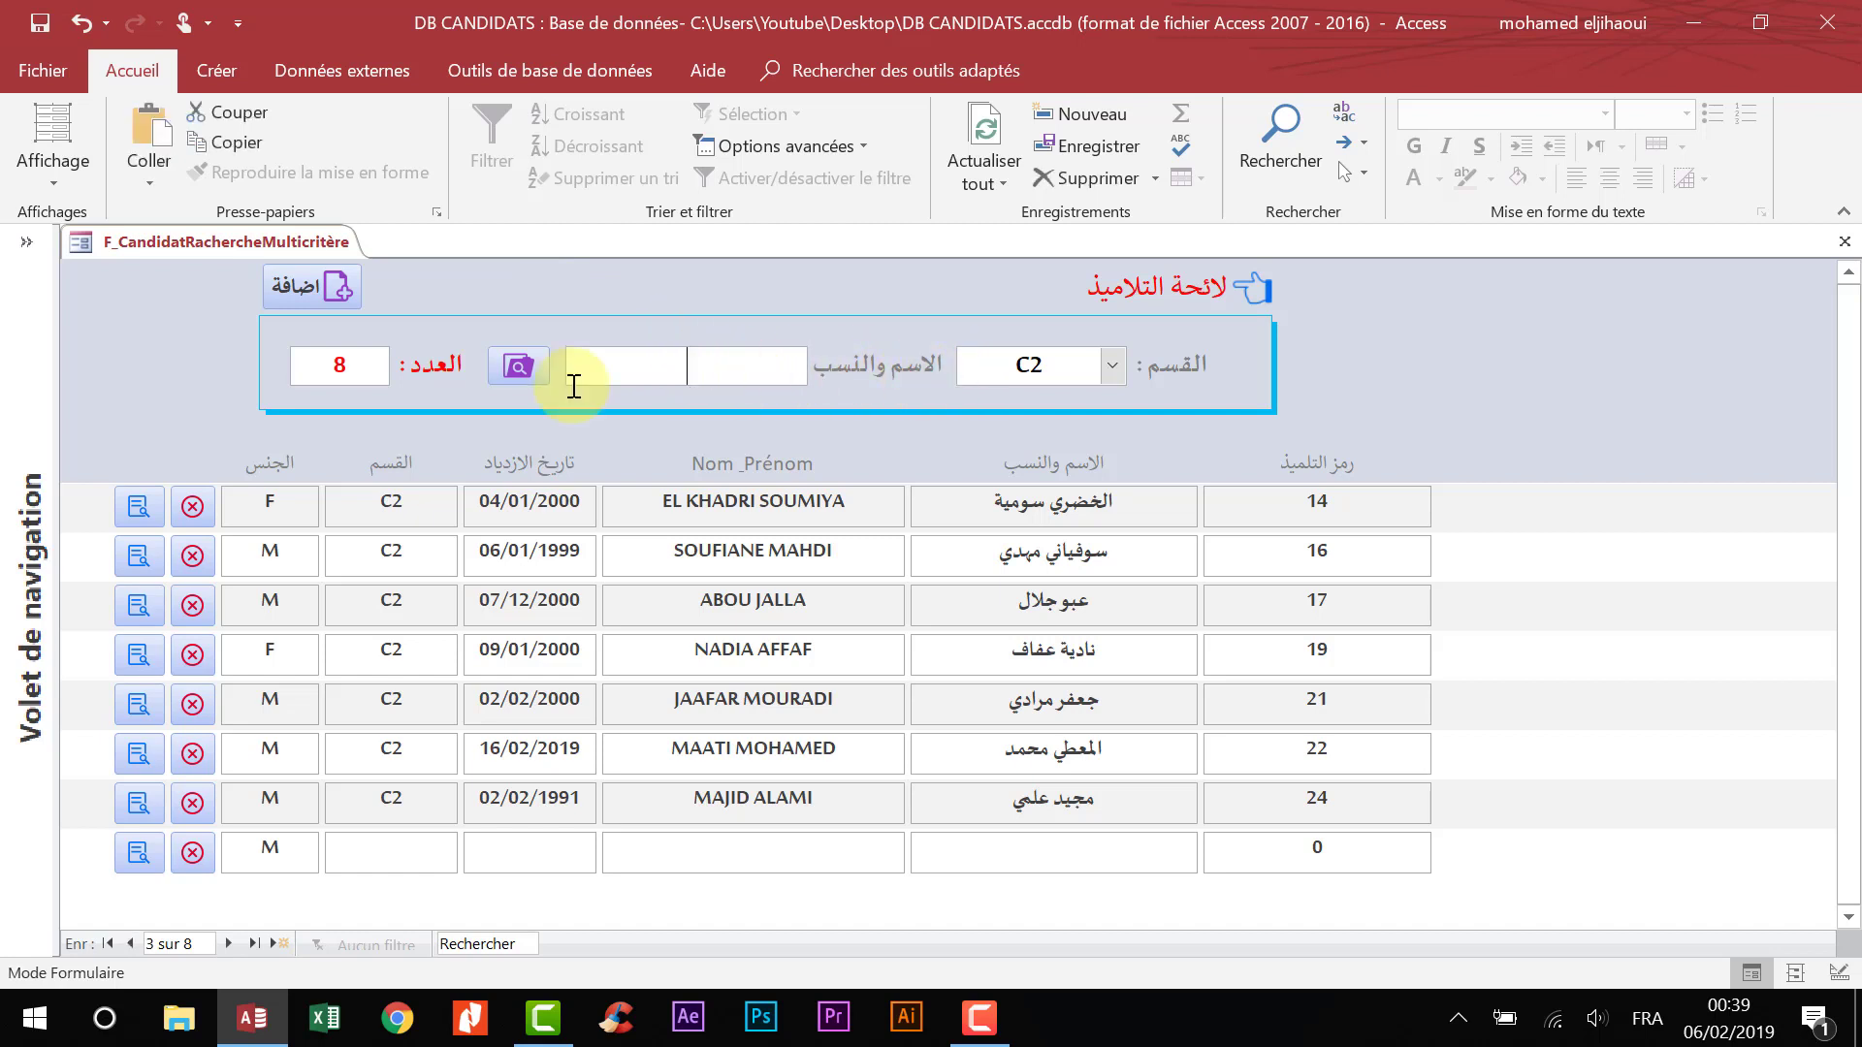
pyautogui.click(858, 507)
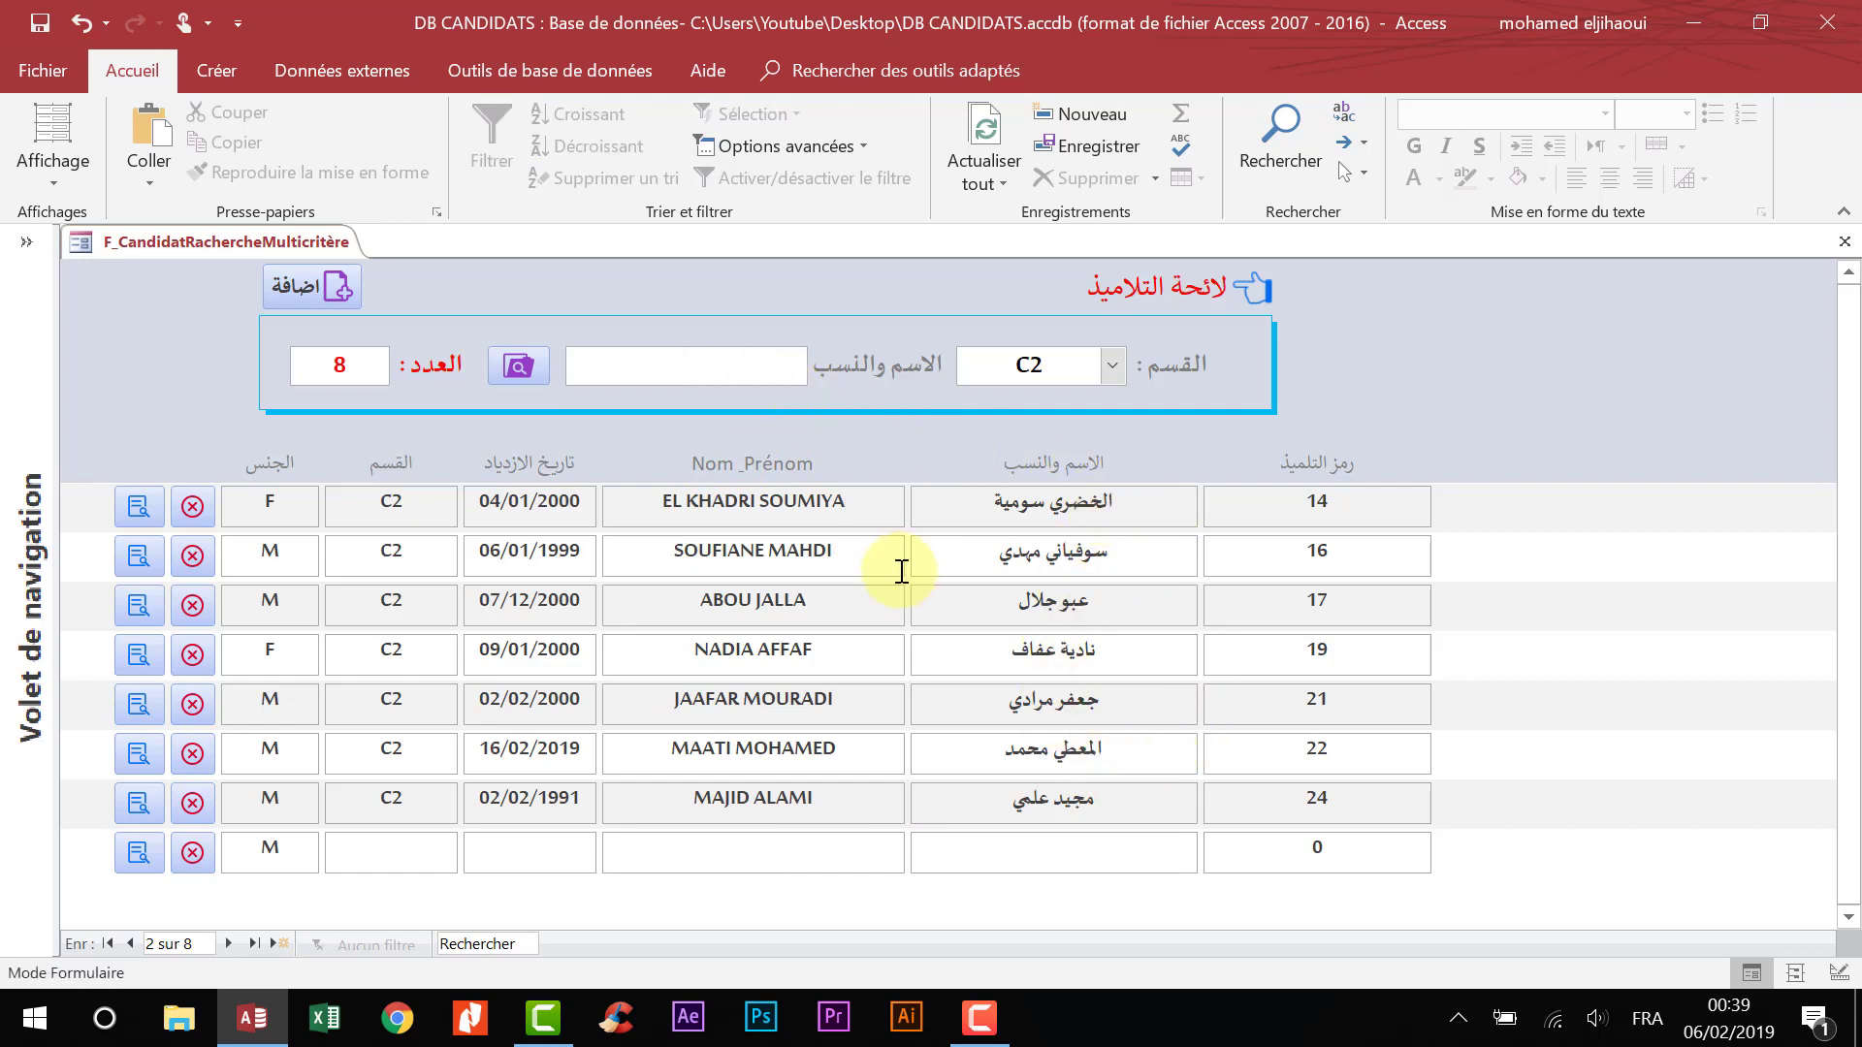
pyautogui.moveTo(1139, 501); pyautogui.dragTo(592, 504)
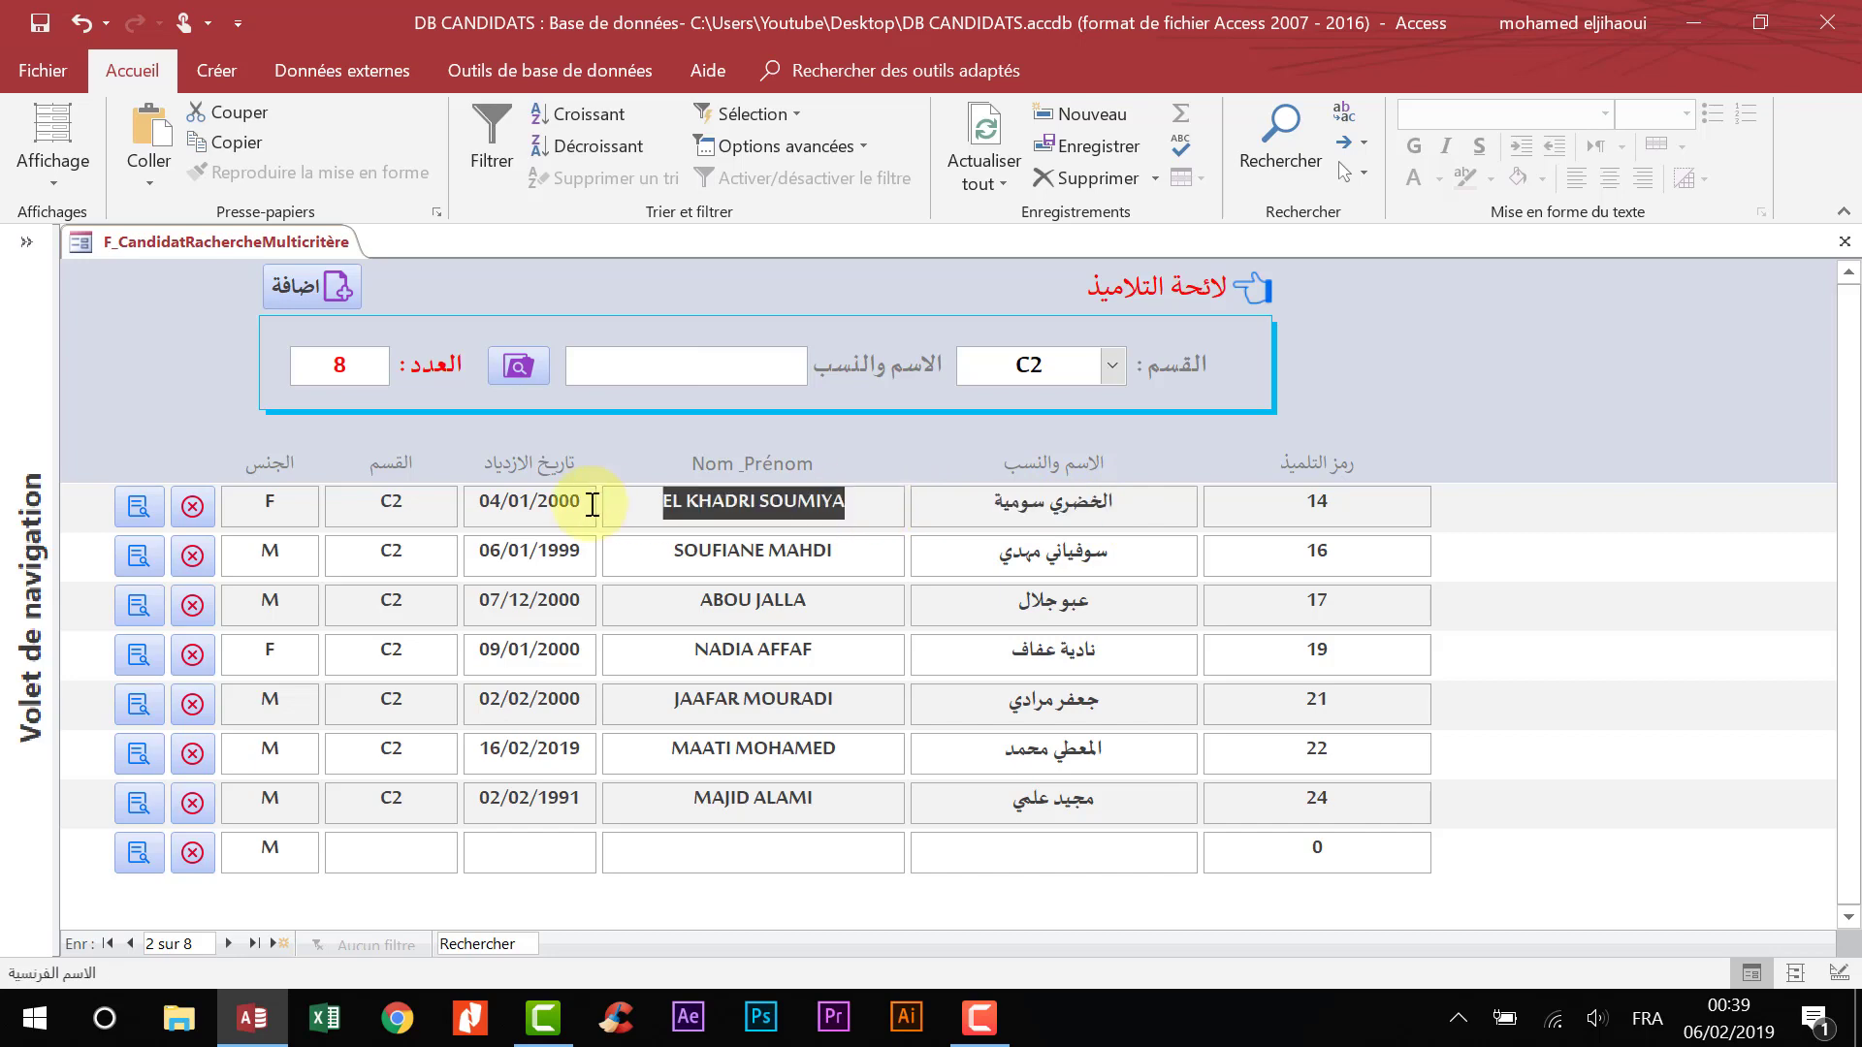
# - Return the form to Design view and open the query builder for the form's record source
pyautogui.rightClick(735, 275)
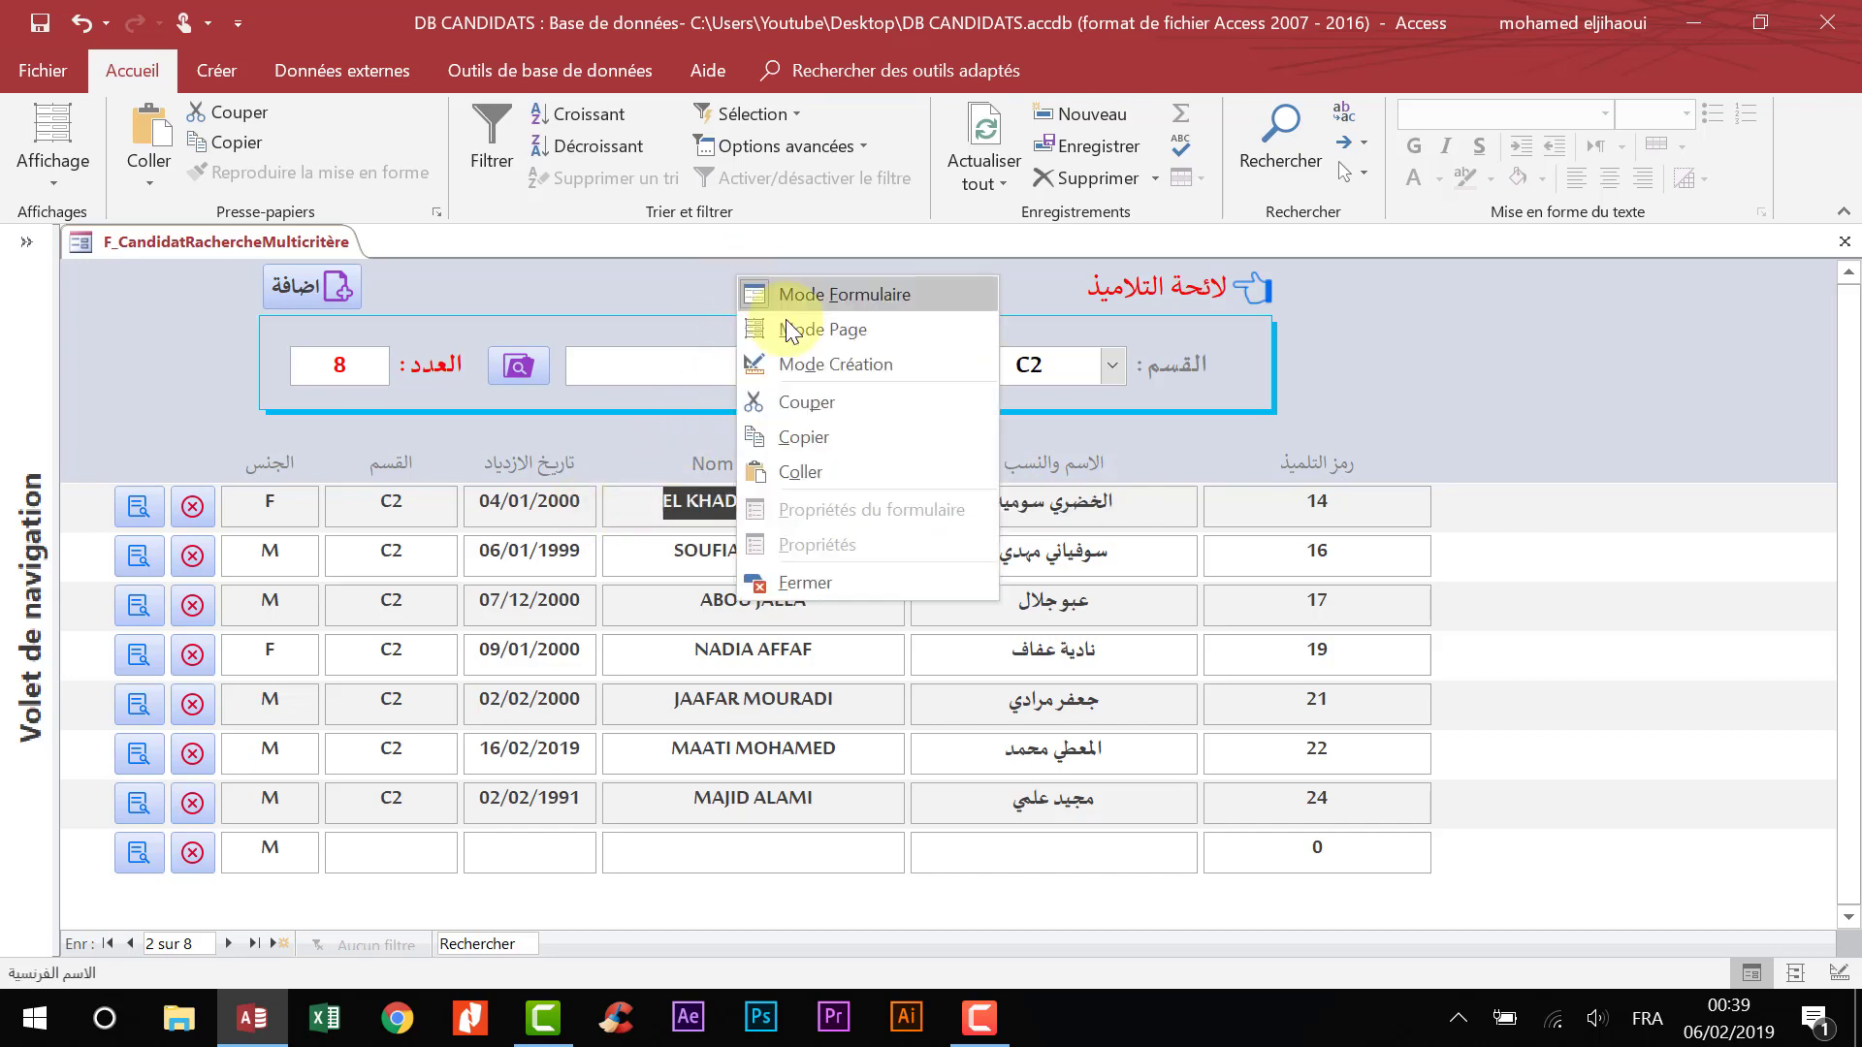
pyautogui.click(836, 364)
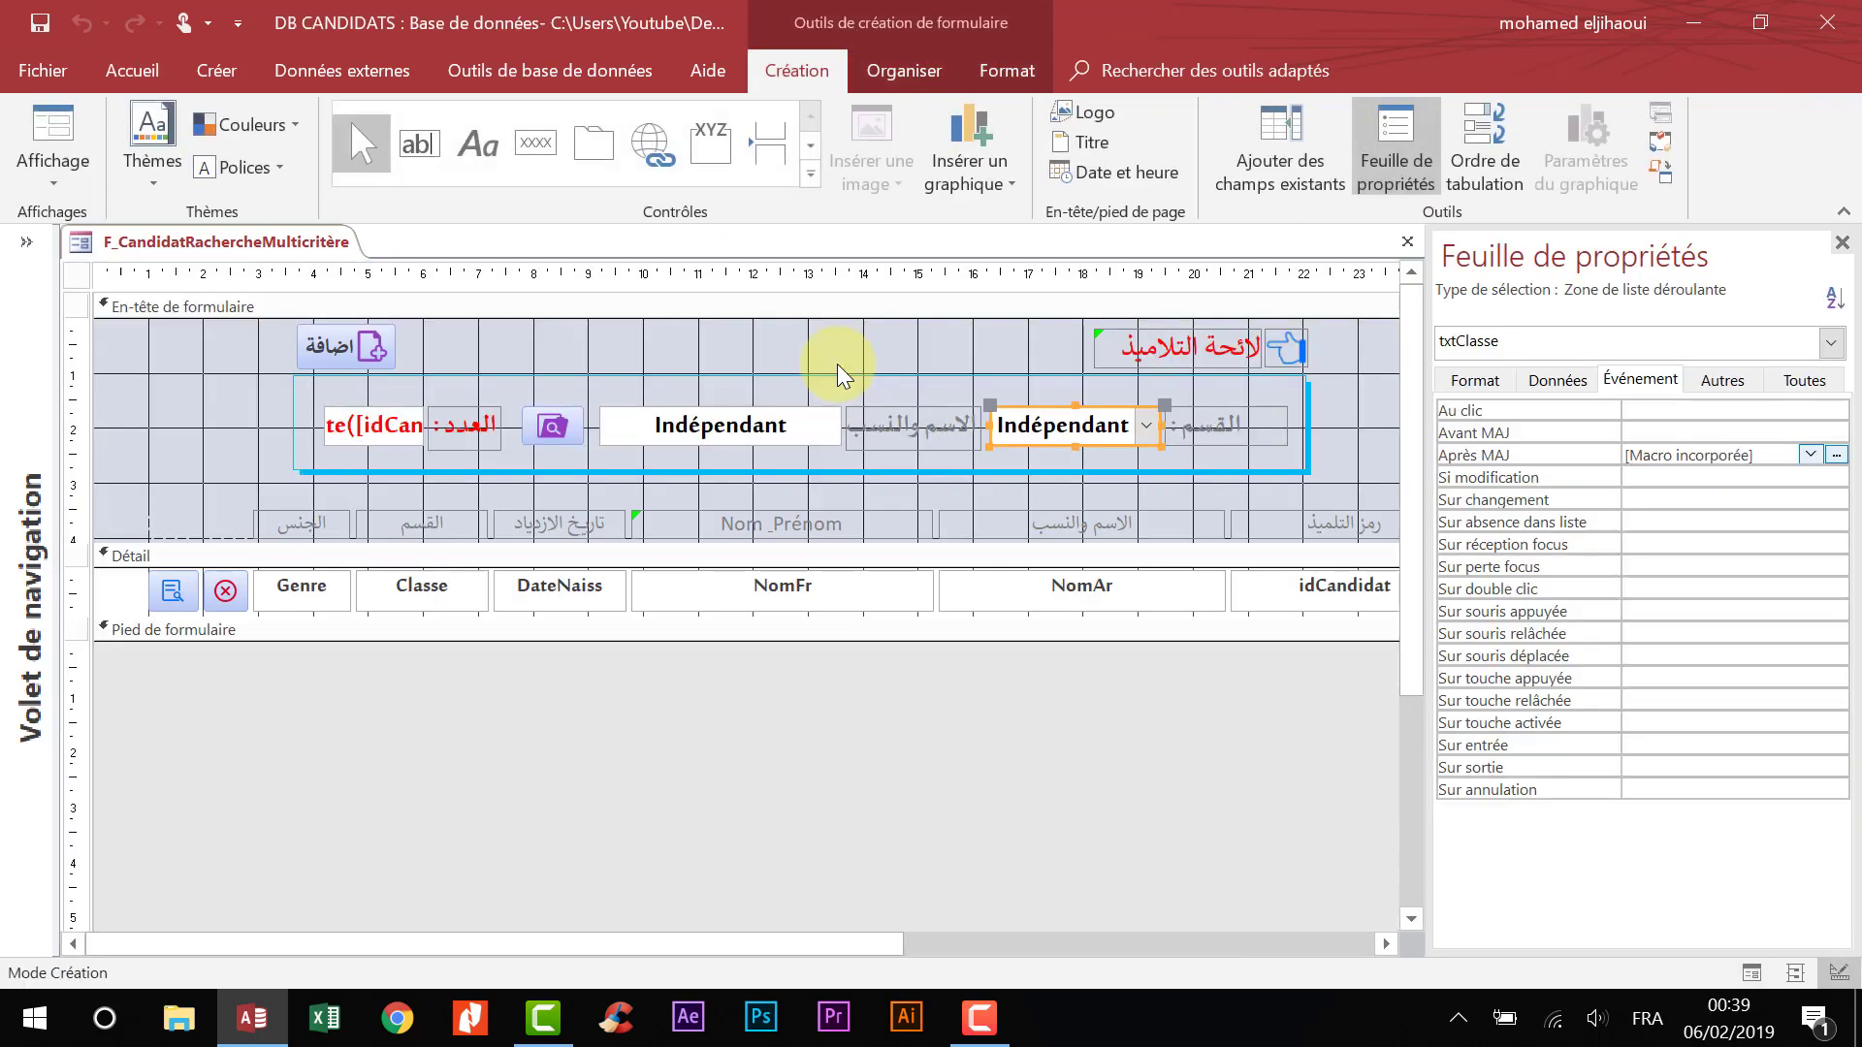
pyautogui.click(768, 430)
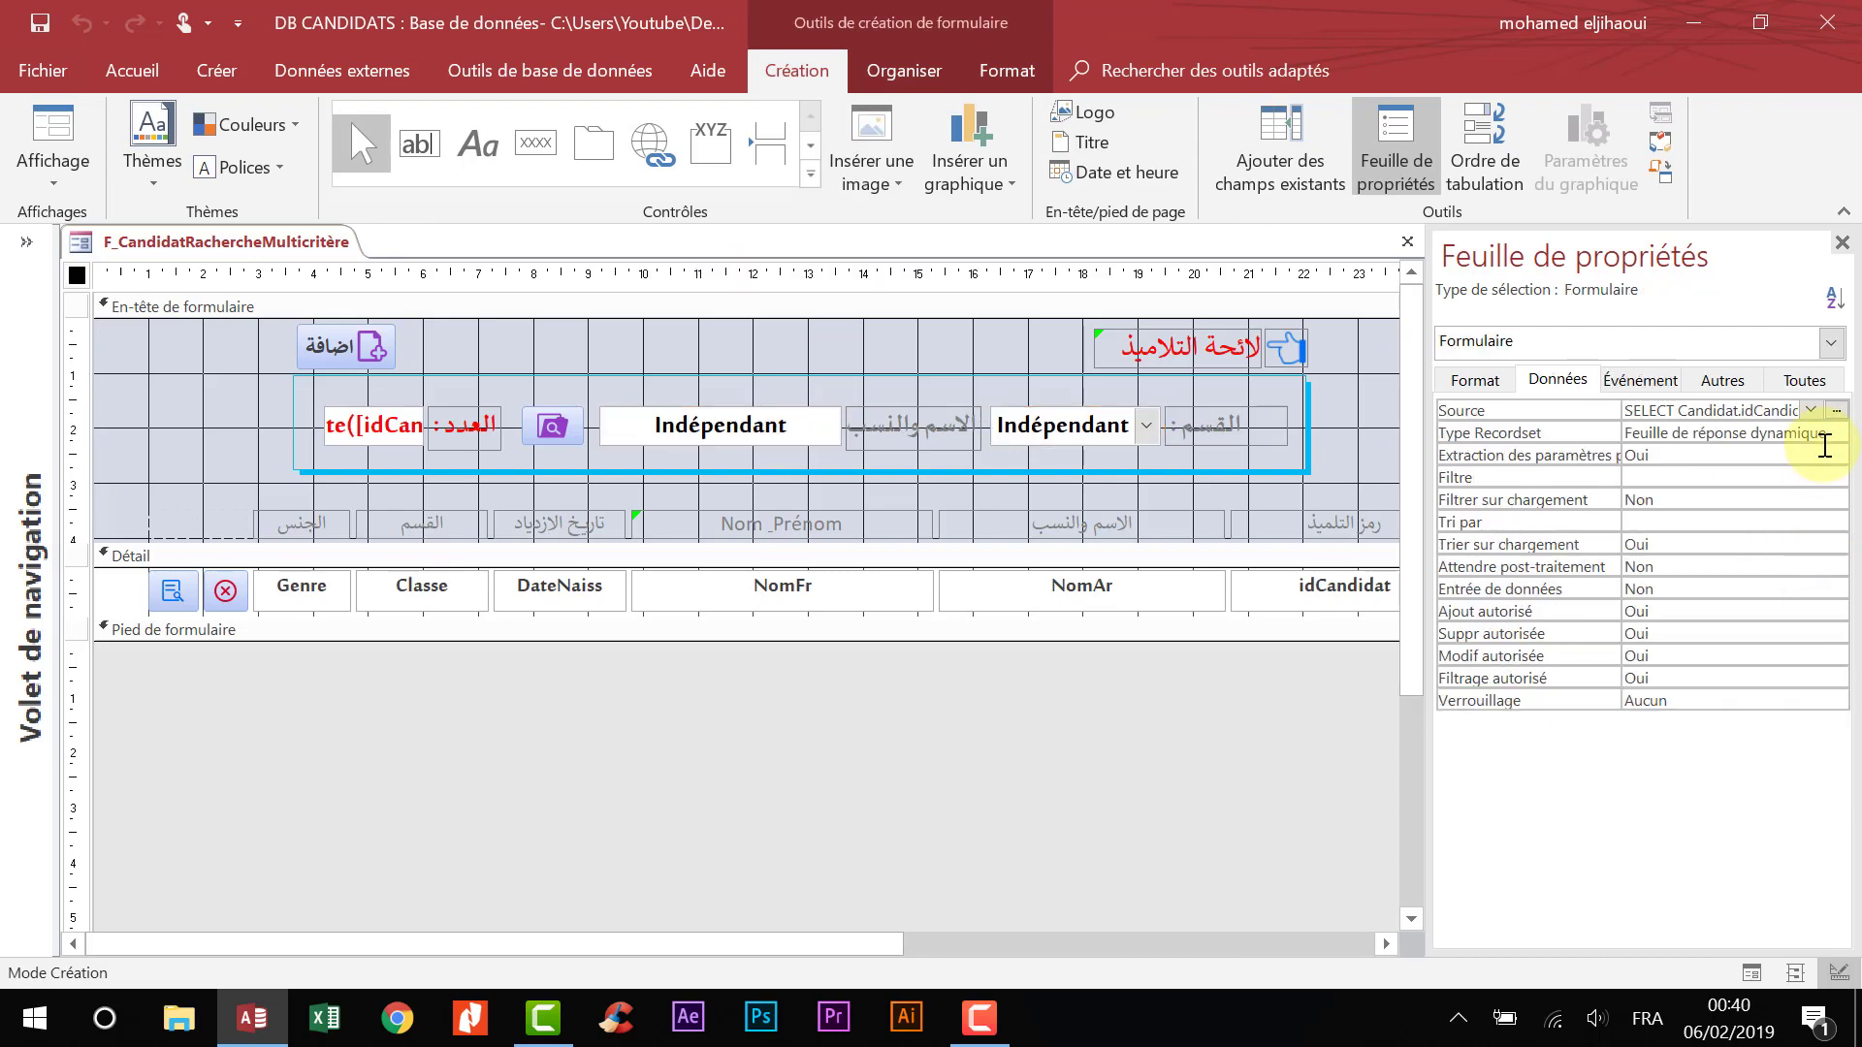
pyautogui.click(1836, 410)
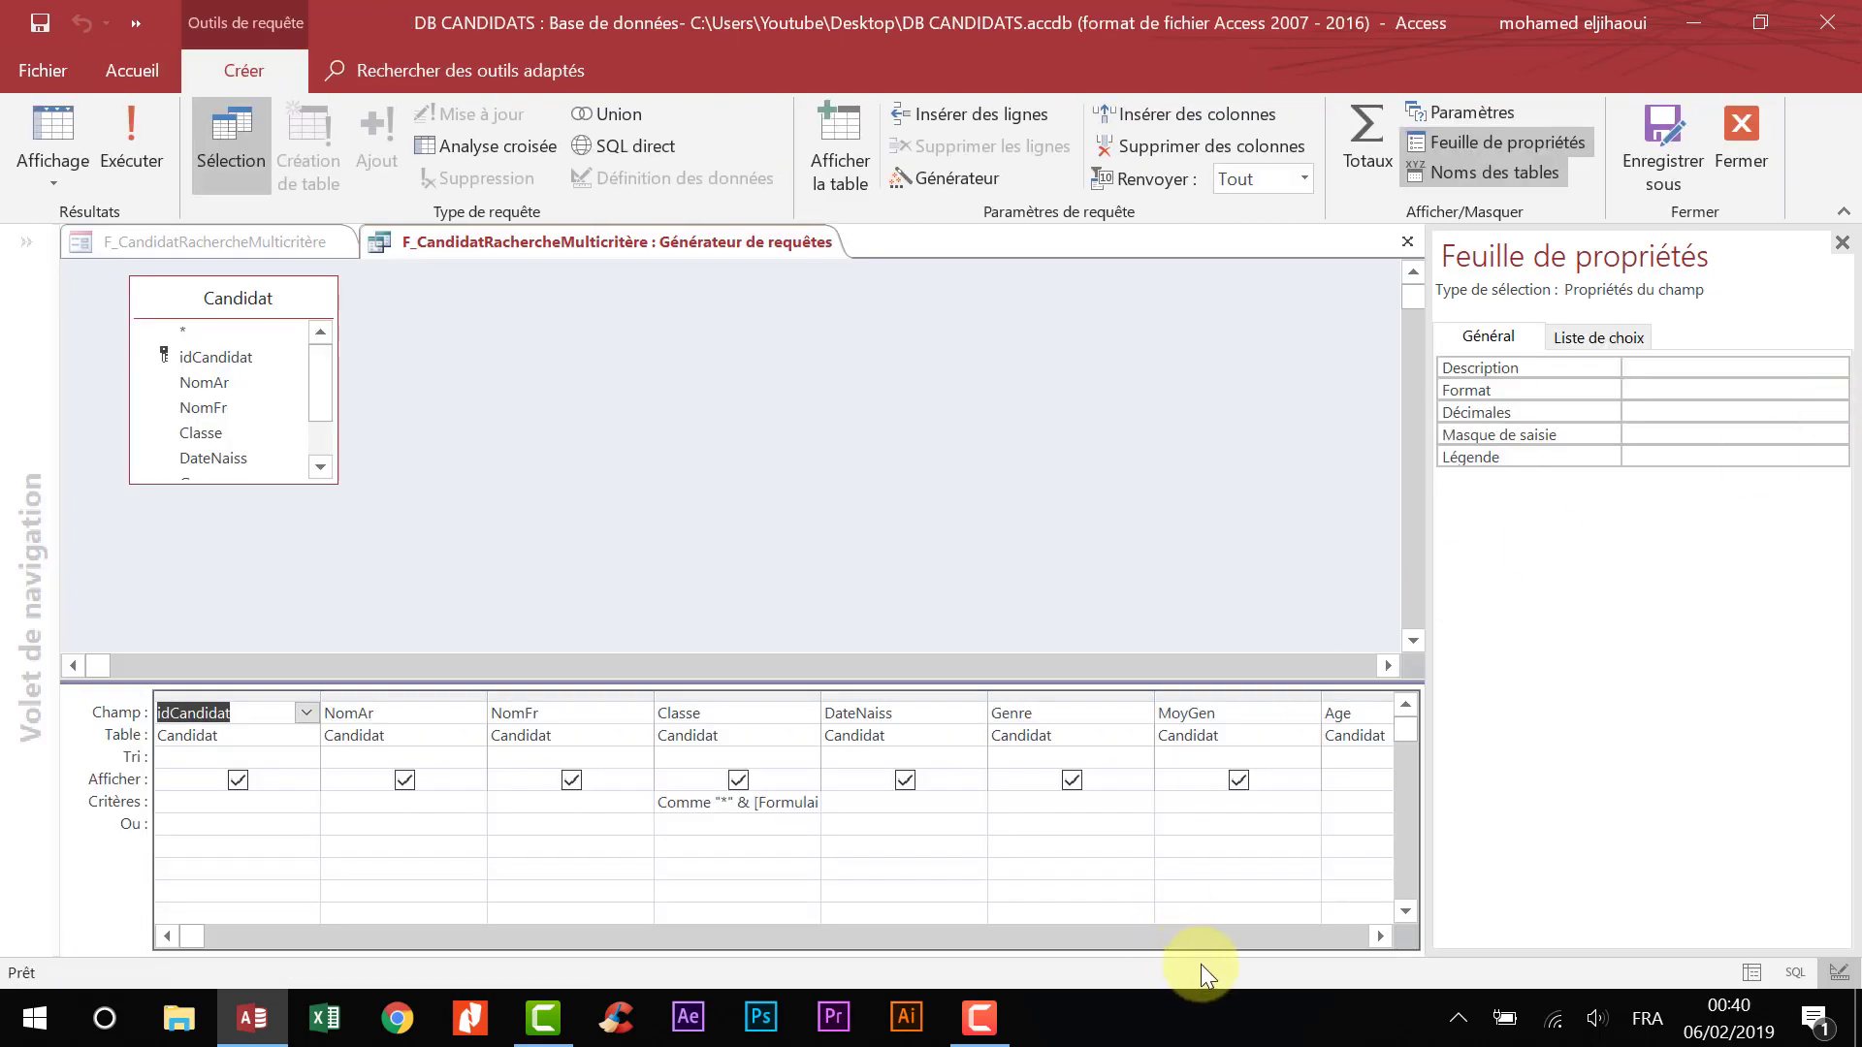
pyautogui.click(438, 805)
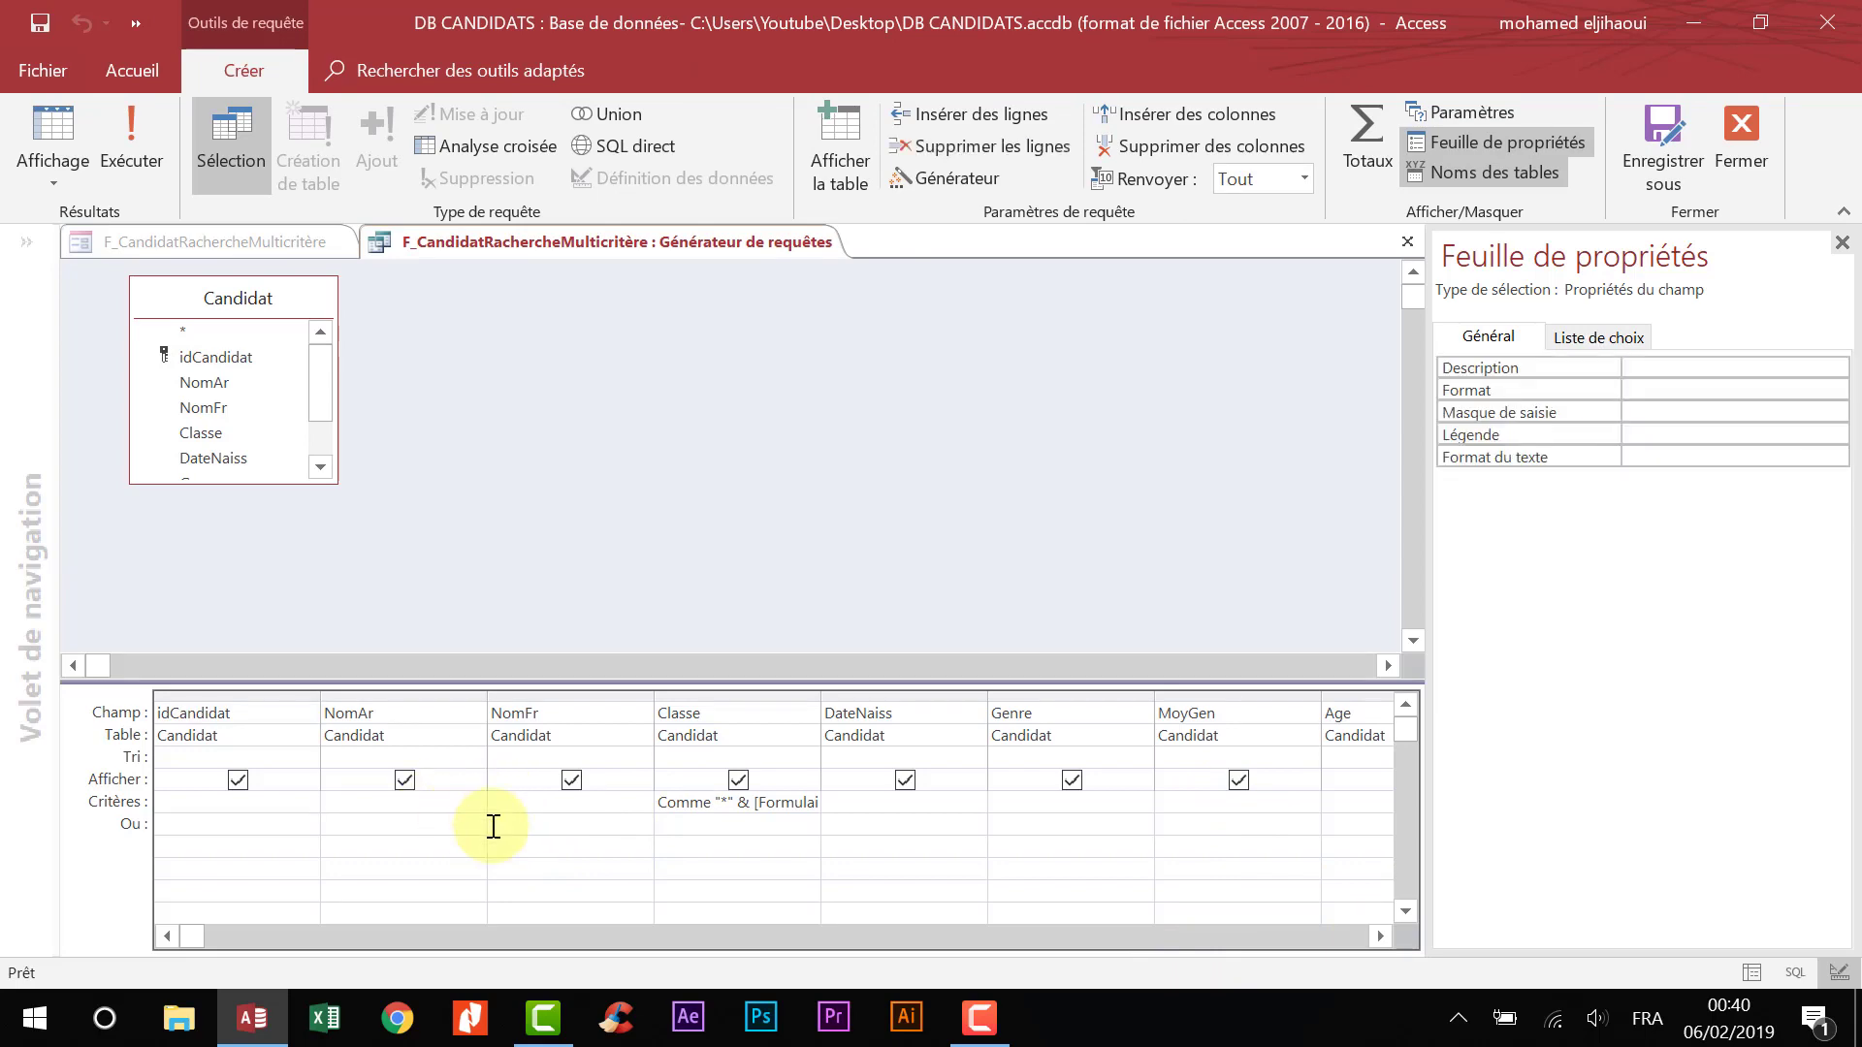
pyautogui.click(553, 803)
pyautogui.click(450, 809)
pyautogui.moveTo(653, 696)
pyautogui.mouseDown()
pyautogui.moveTo(584, 696)
pyautogui.moveTo(631, 697)
pyautogui.mouseUp()
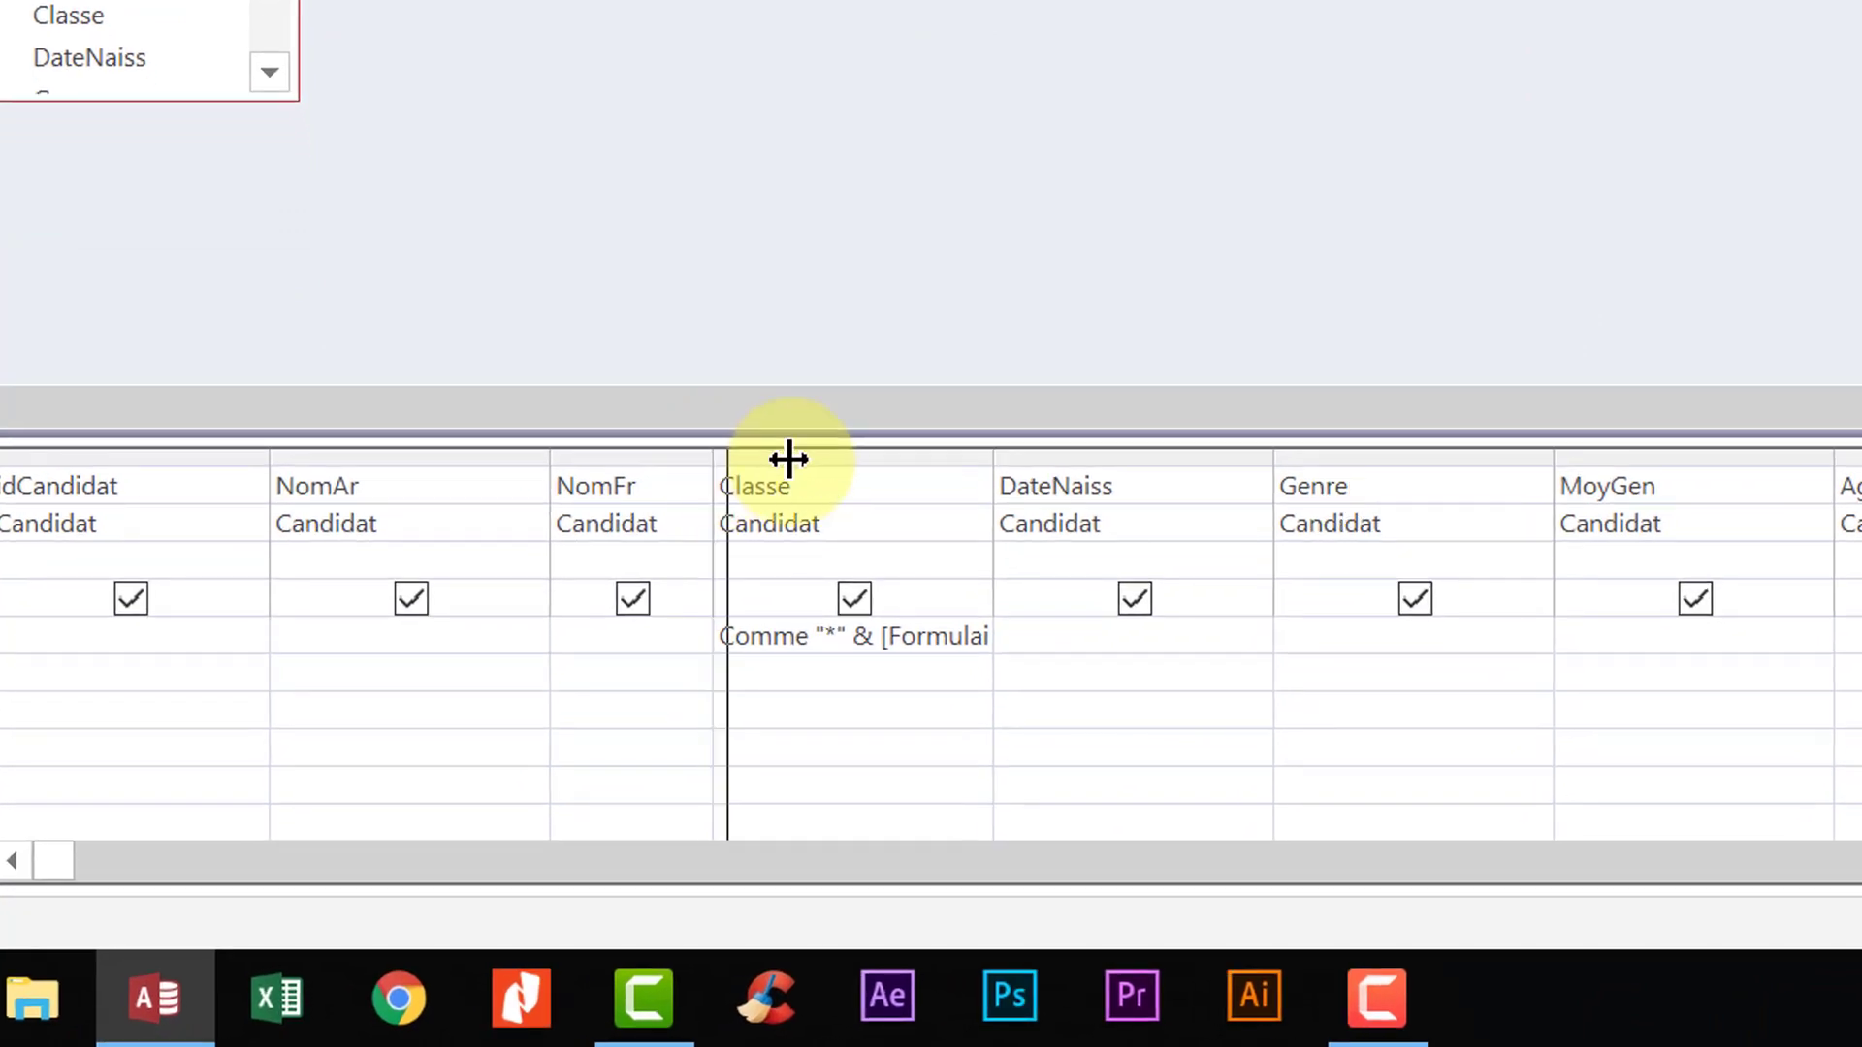
pyautogui.moveTo(790, 458); pyautogui.dragTo(1114, 457)
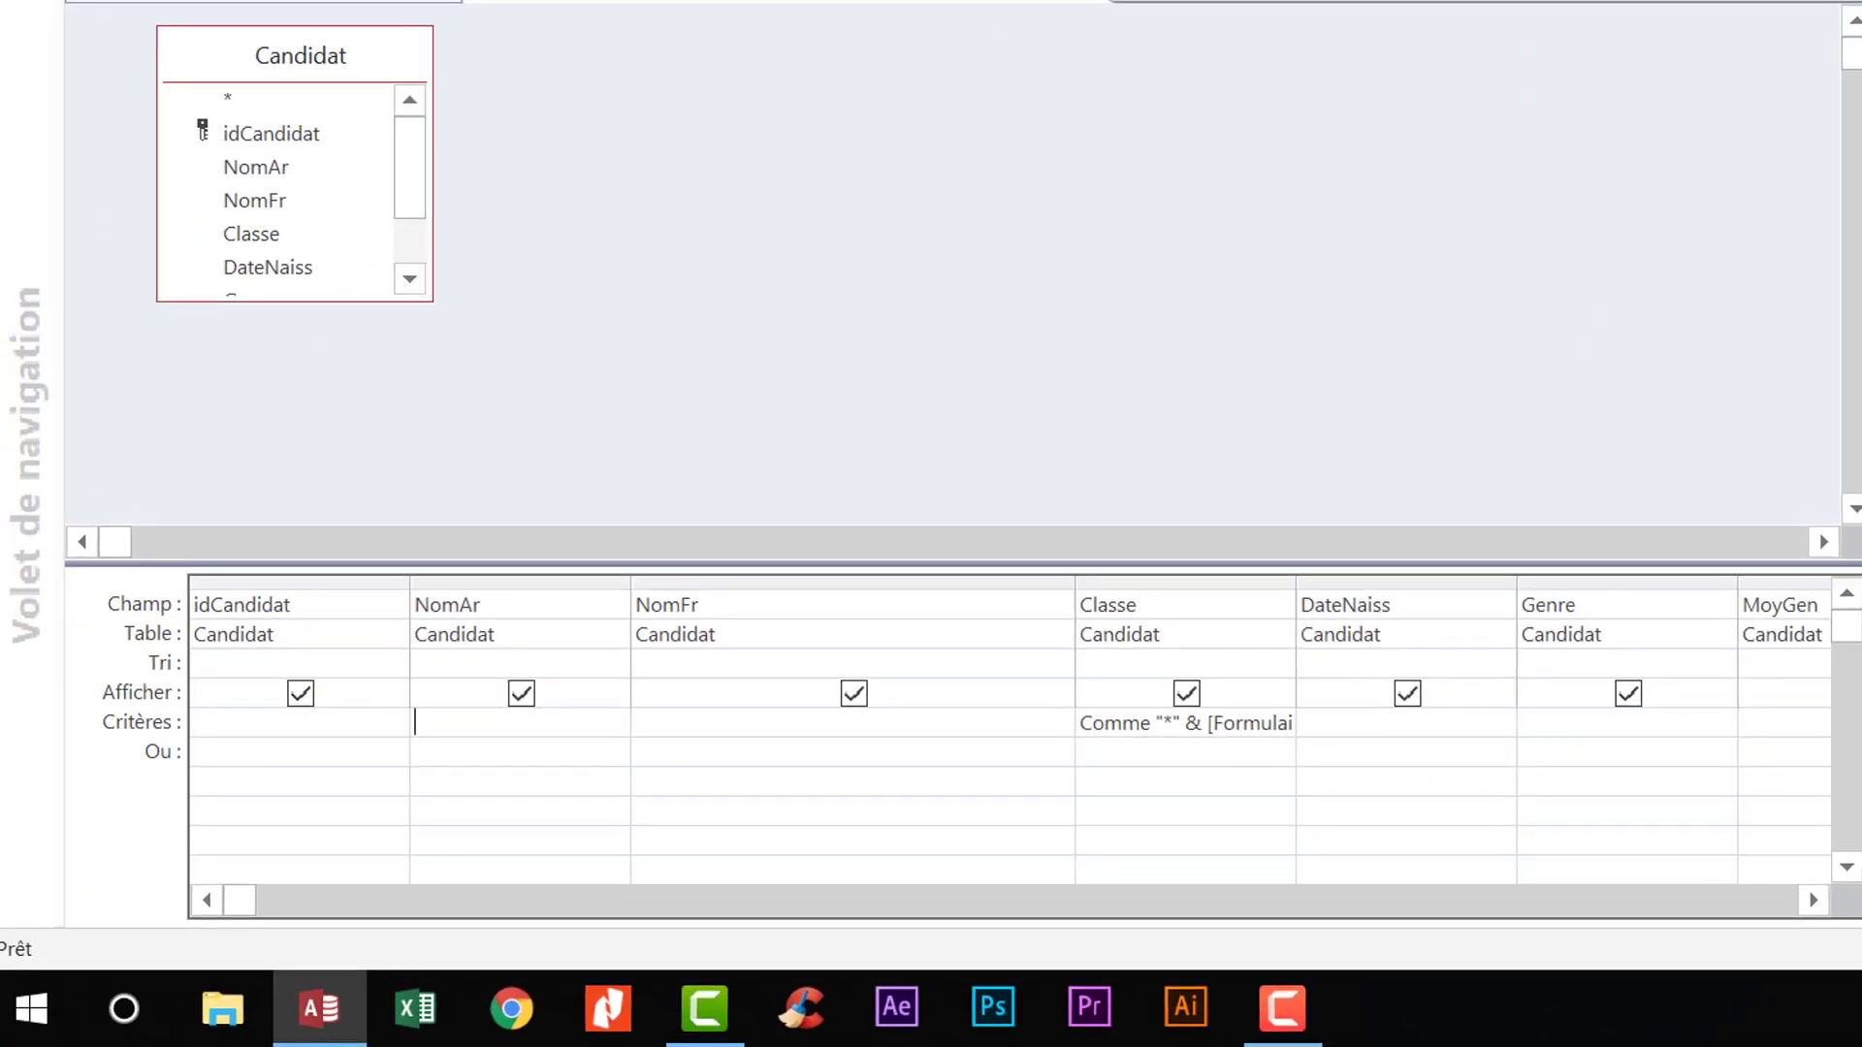
pyautogui.click(1383, 312)
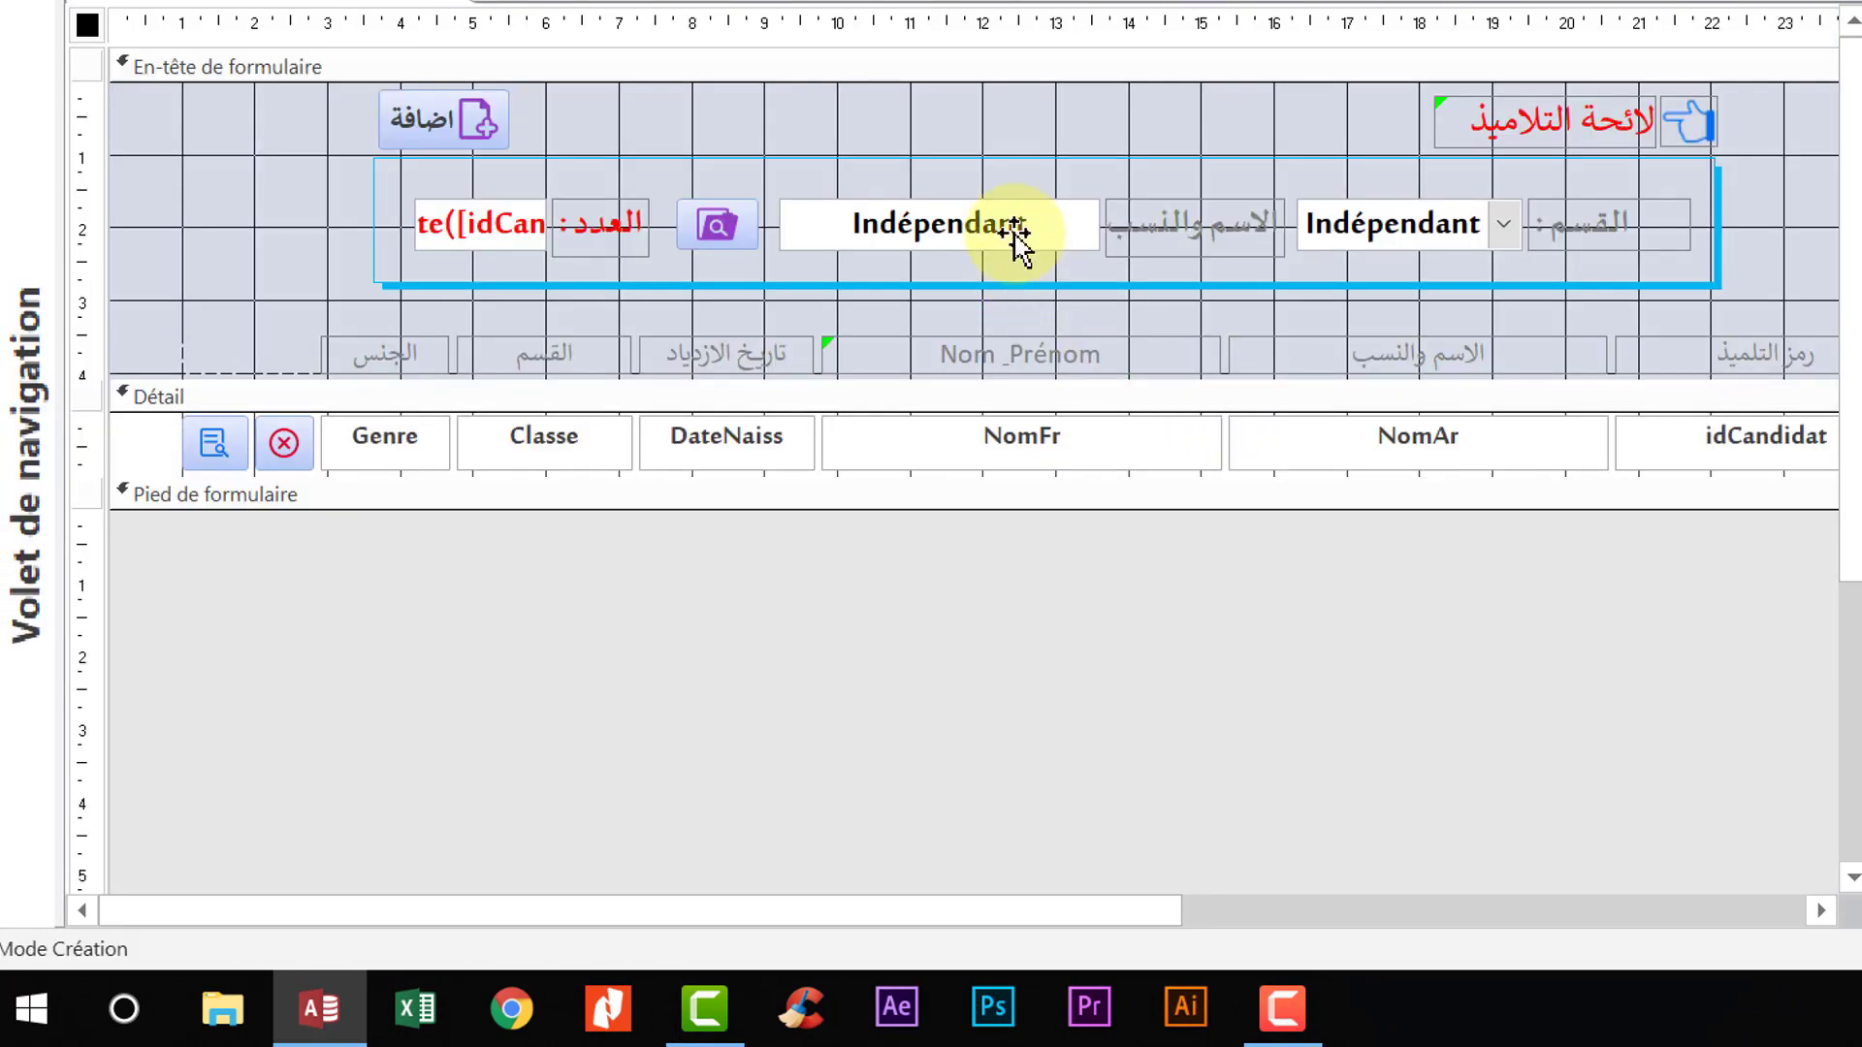
# - Reopen the form's record source query and insert a second NomAr field between NomFr and Classe
pyautogui.click(1013, 238)
pyautogui.click(85, 27)
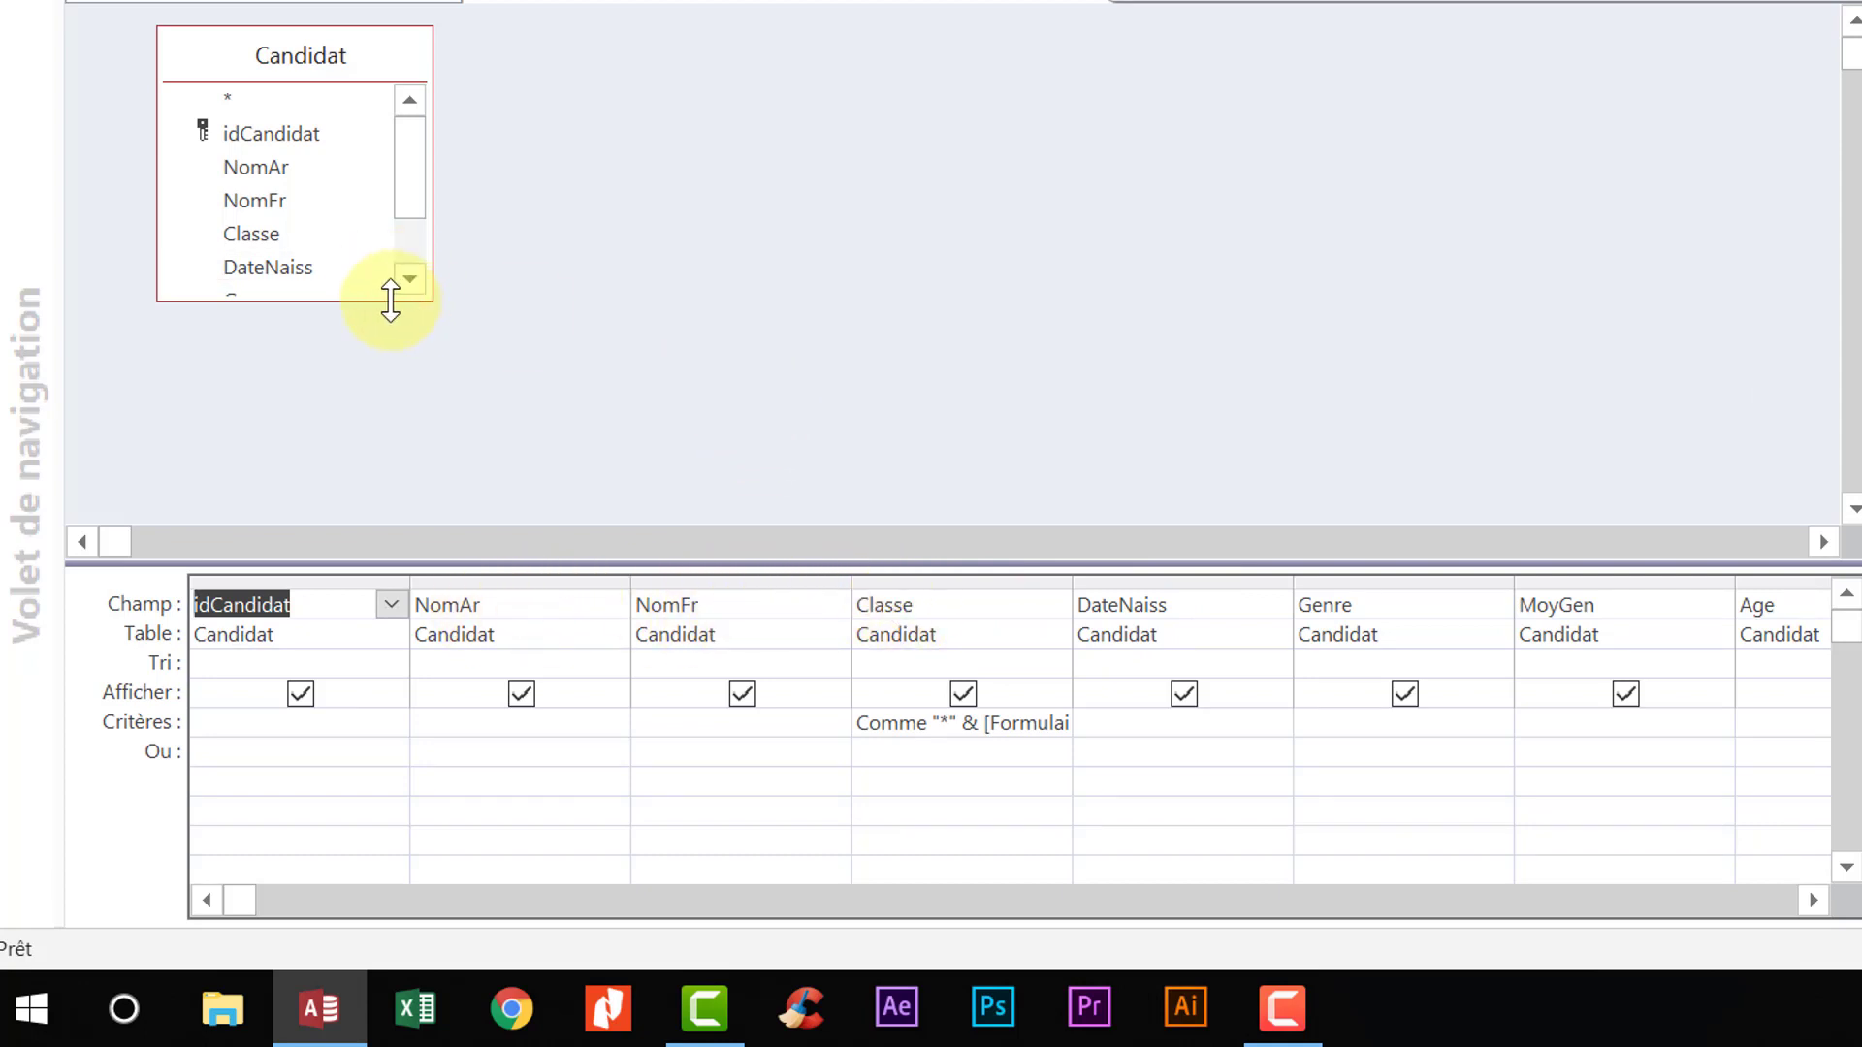
pyautogui.moveTo(390, 300); pyautogui.dragTo(395, 414)
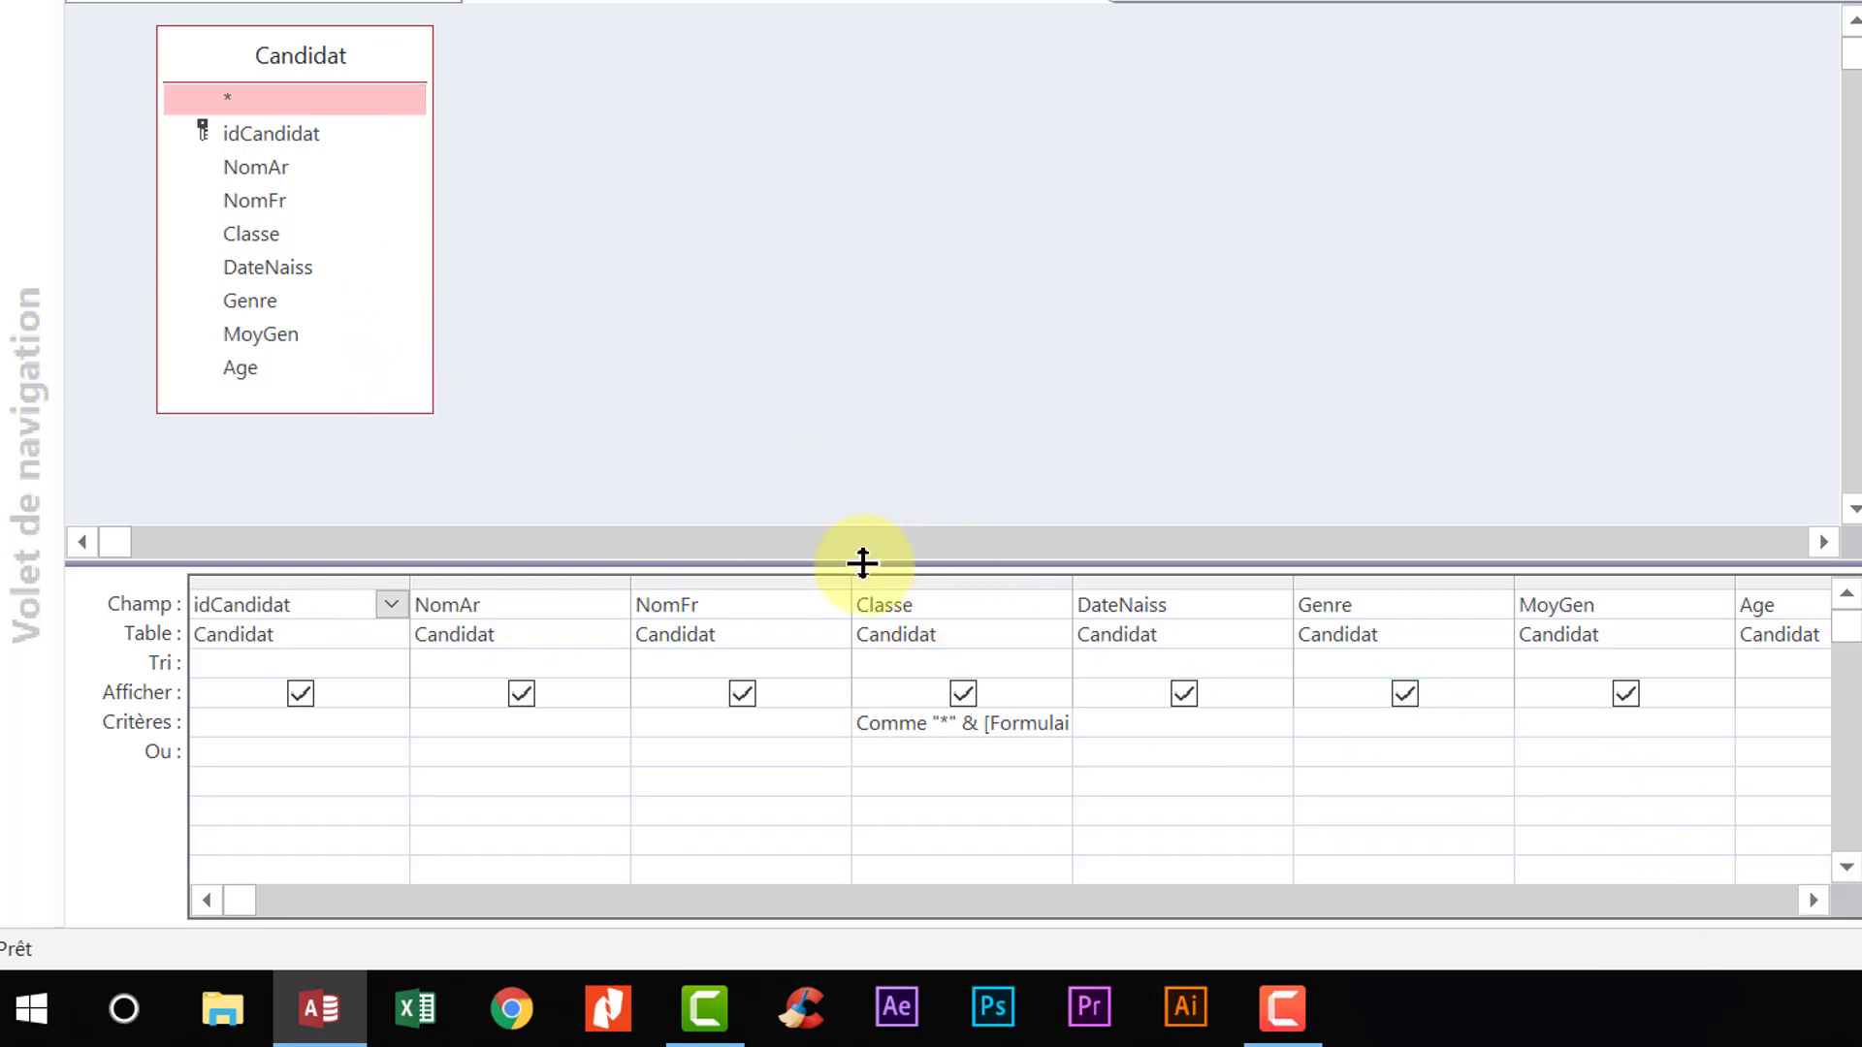
pyautogui.moveTo(290, 171); pyautogui.dragTo(859, 591)
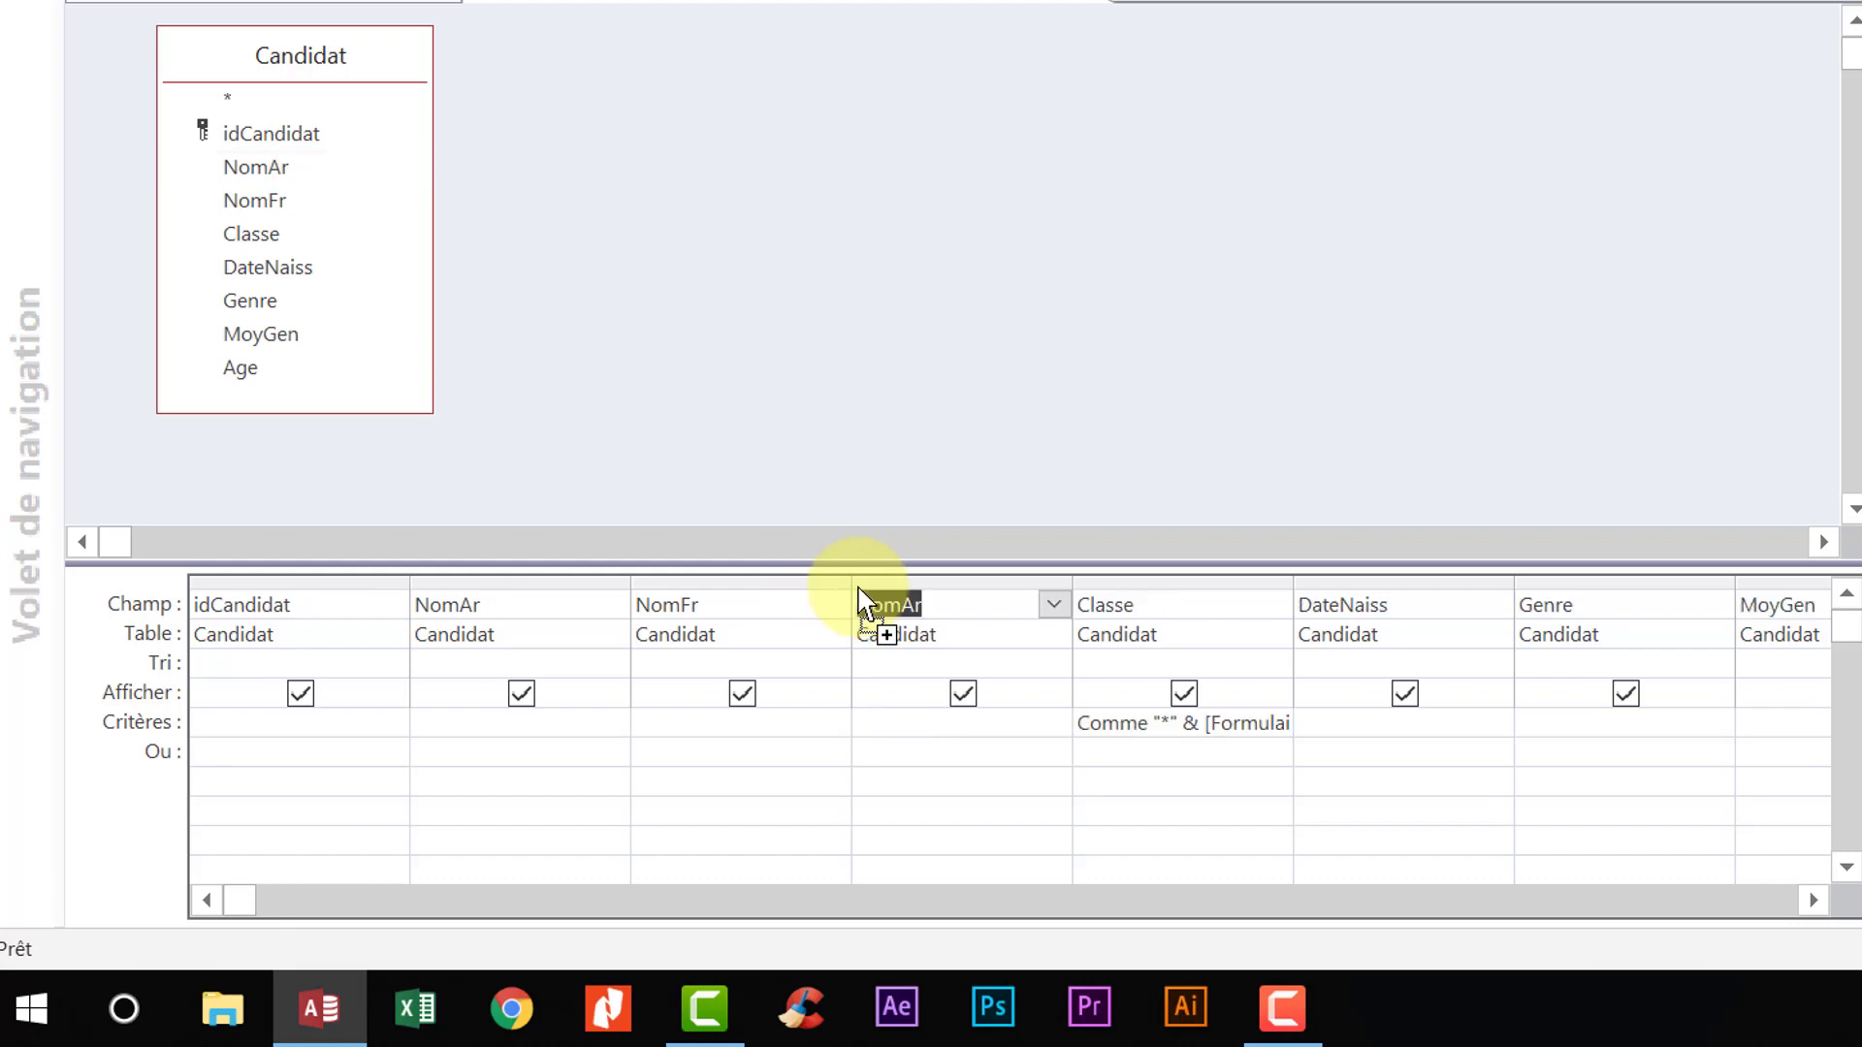
# - Extend the inserted NomAr column into an expression that joins both names, NomAr & nomfr
pyautogui.click(971, 605)
pyautogui.write('&')
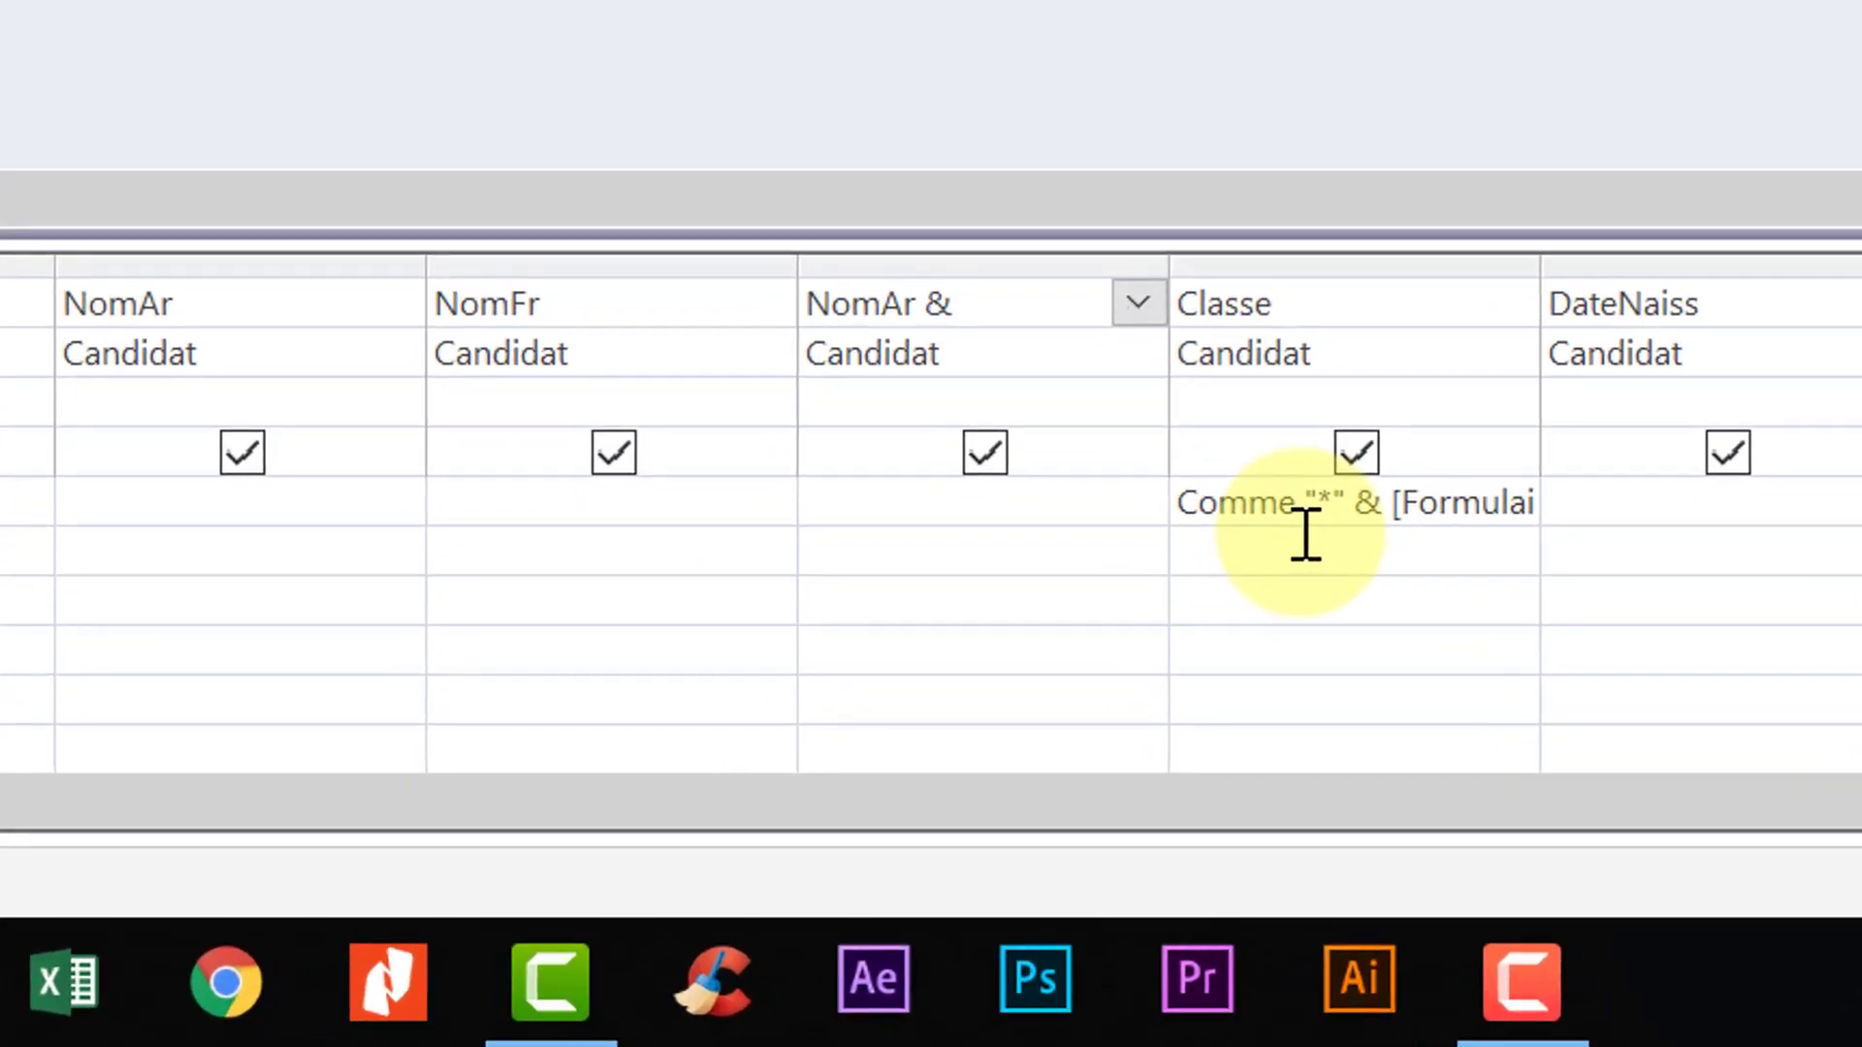
pyautogui.write(' nomfr')
pyautogui.click(1018, 699)
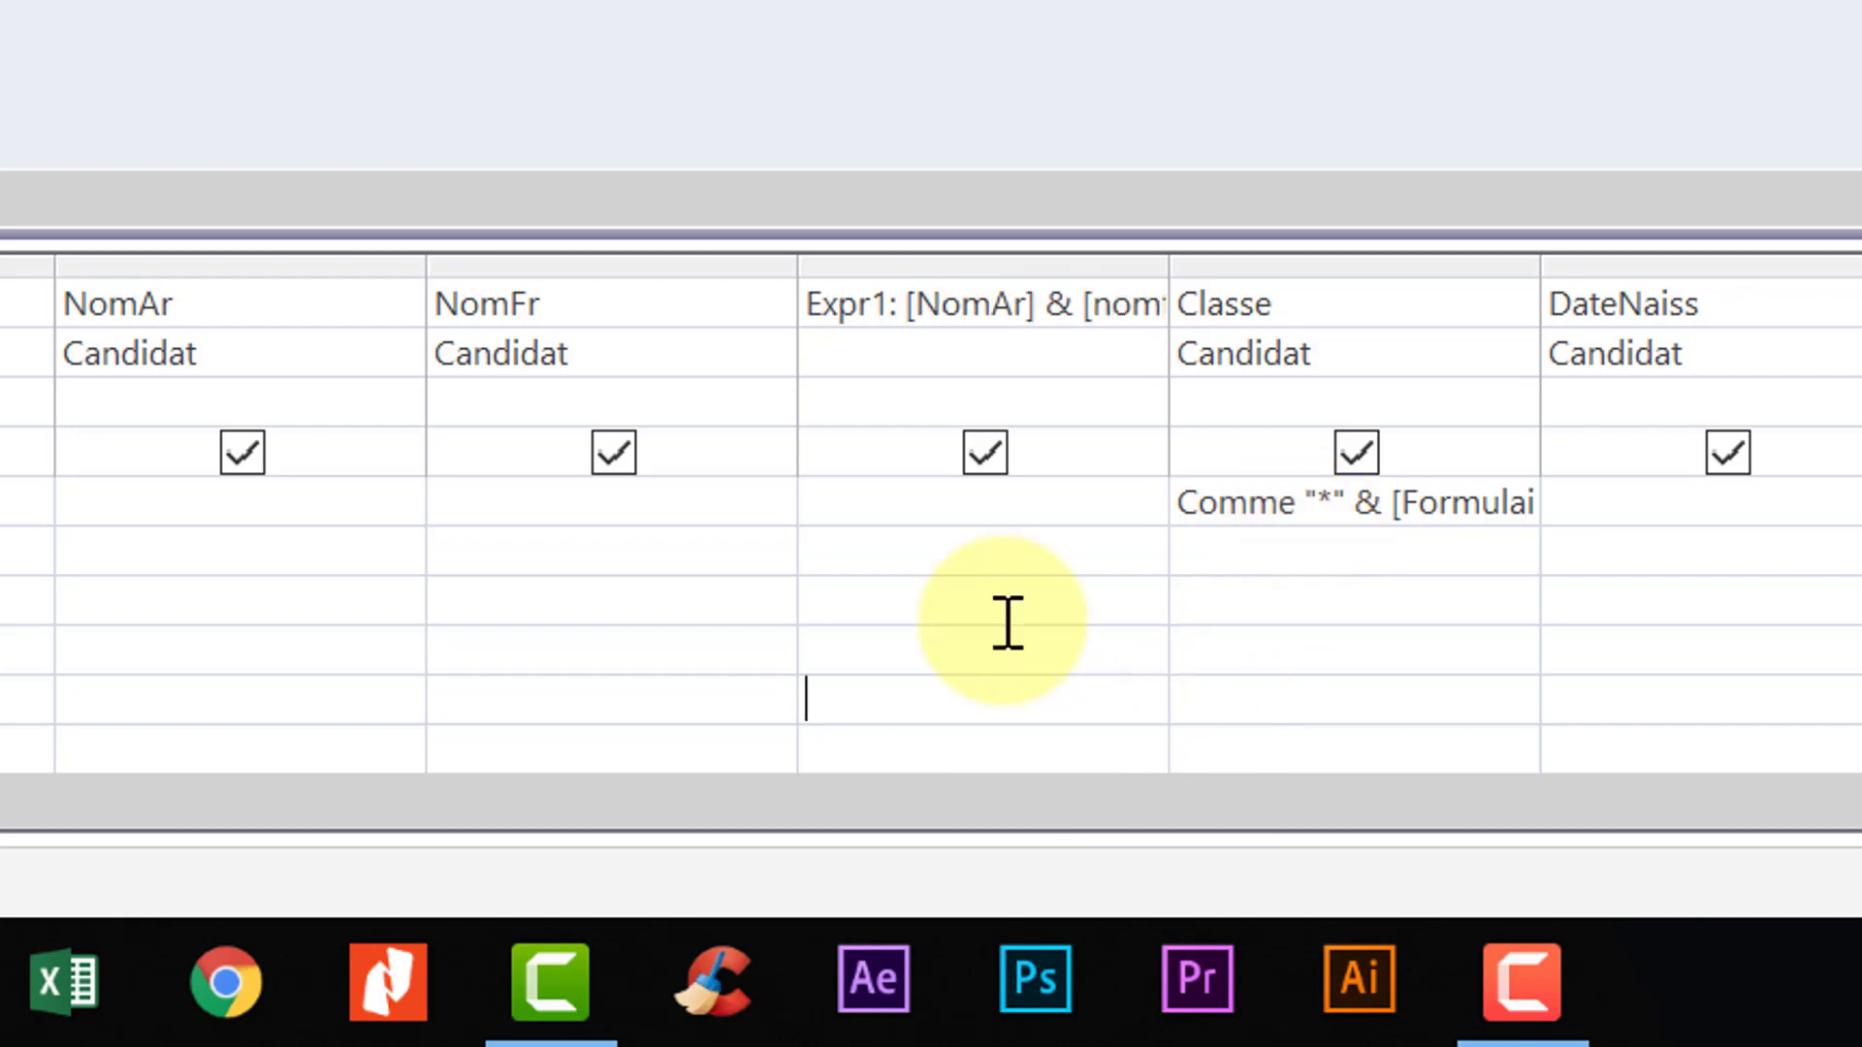
# - Rename the joined name expression NomCompose and fit its column width to the full expression
pyautogui.doubleClick(863, 307)
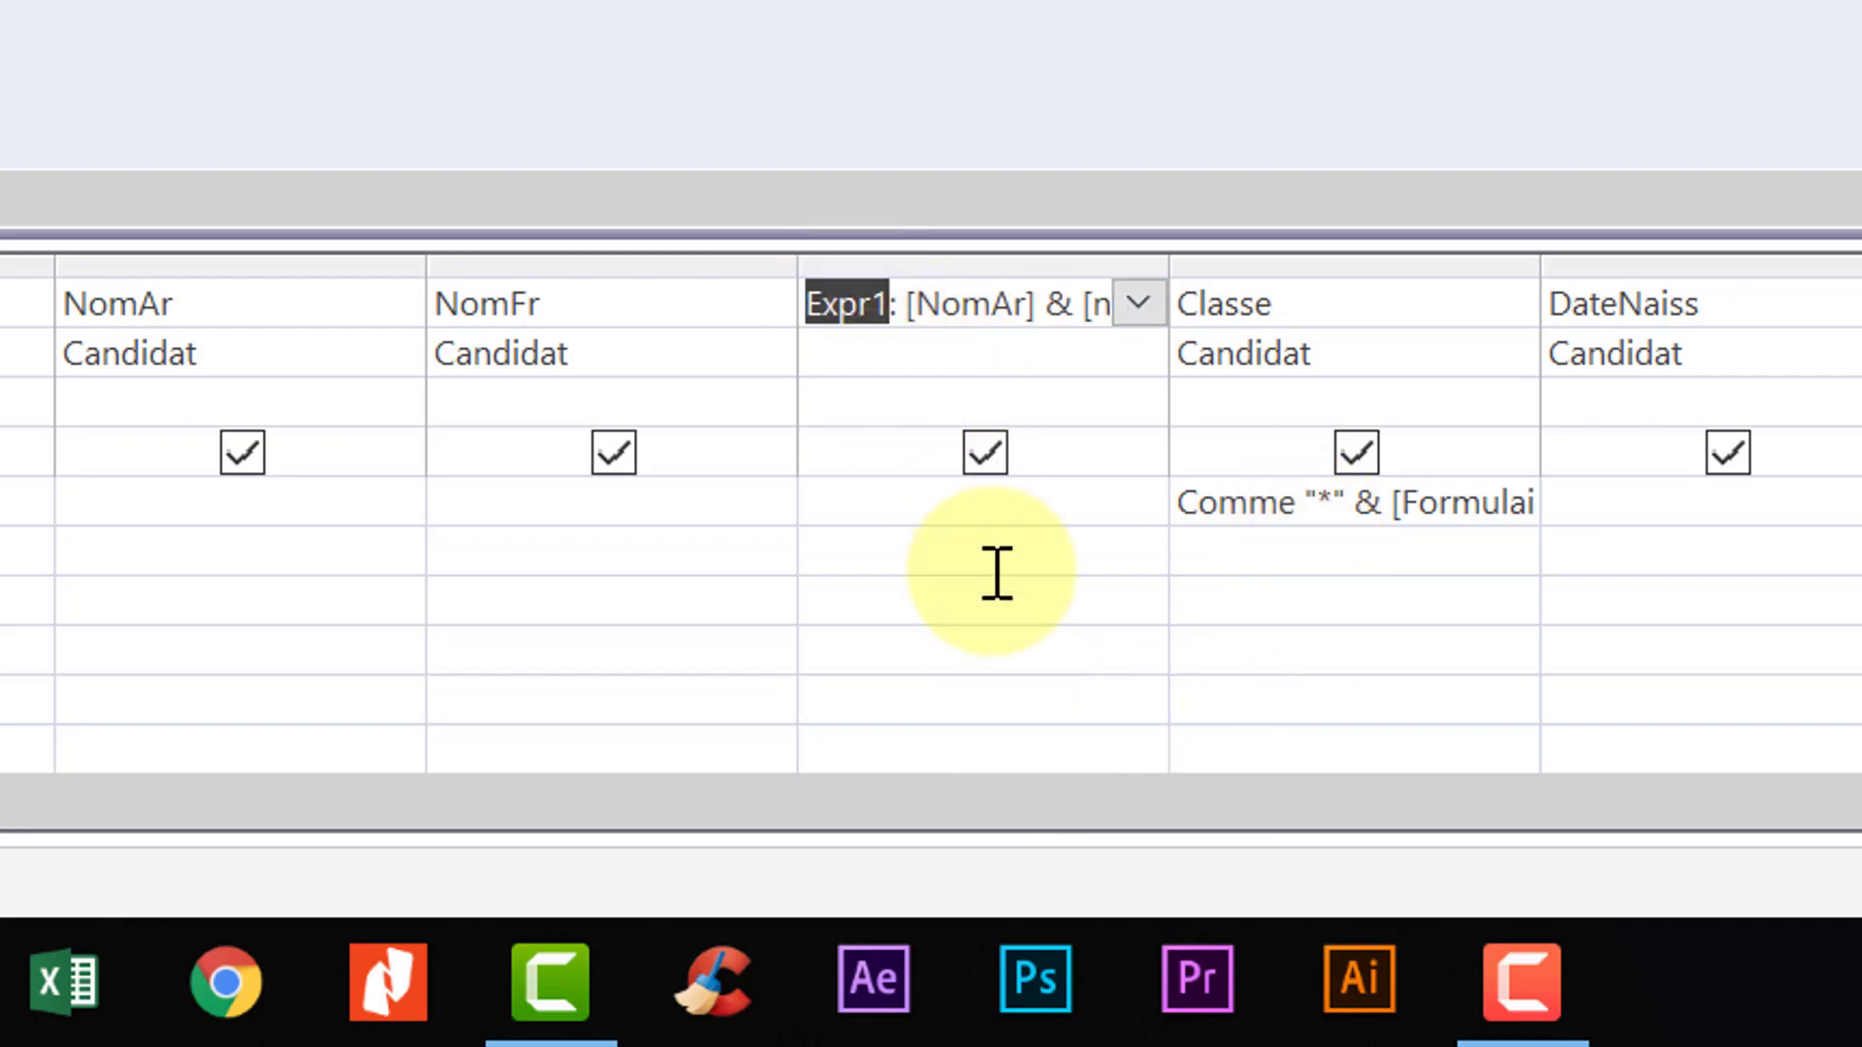
pyautogui.write('NomComp')
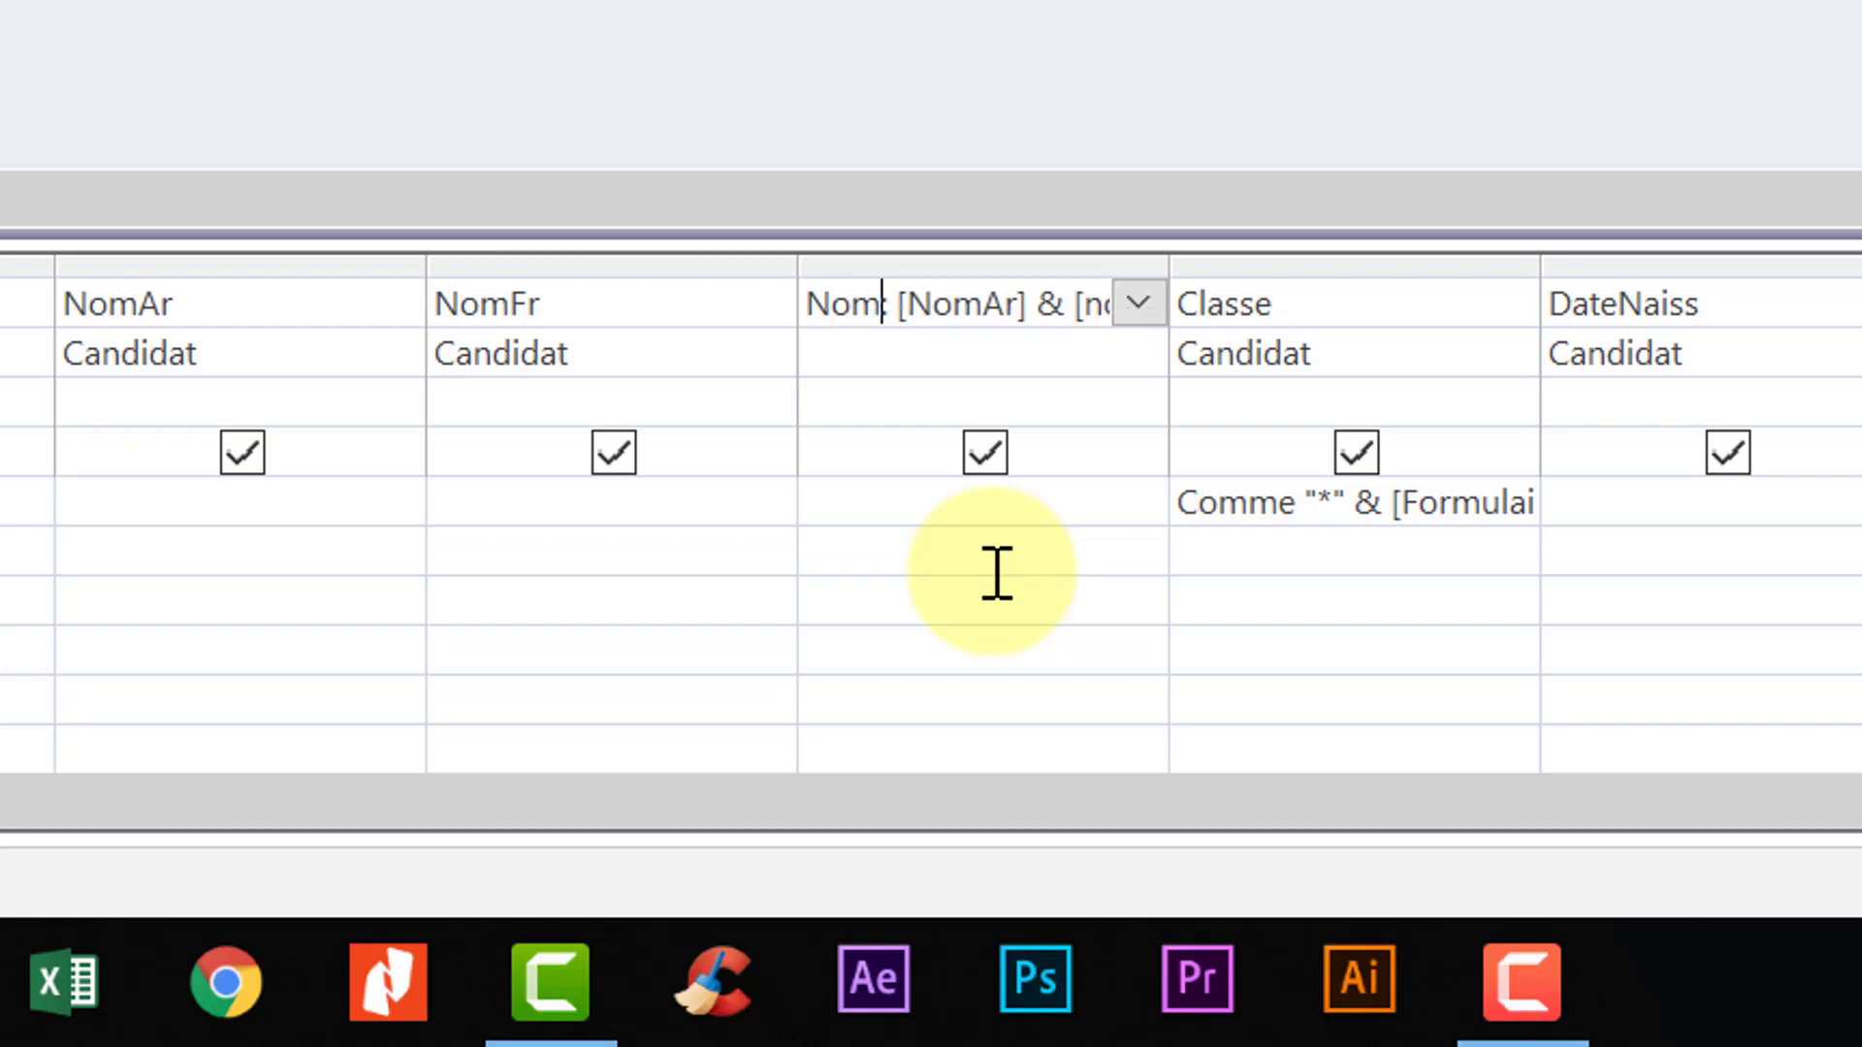
pyautogui.write('ose')
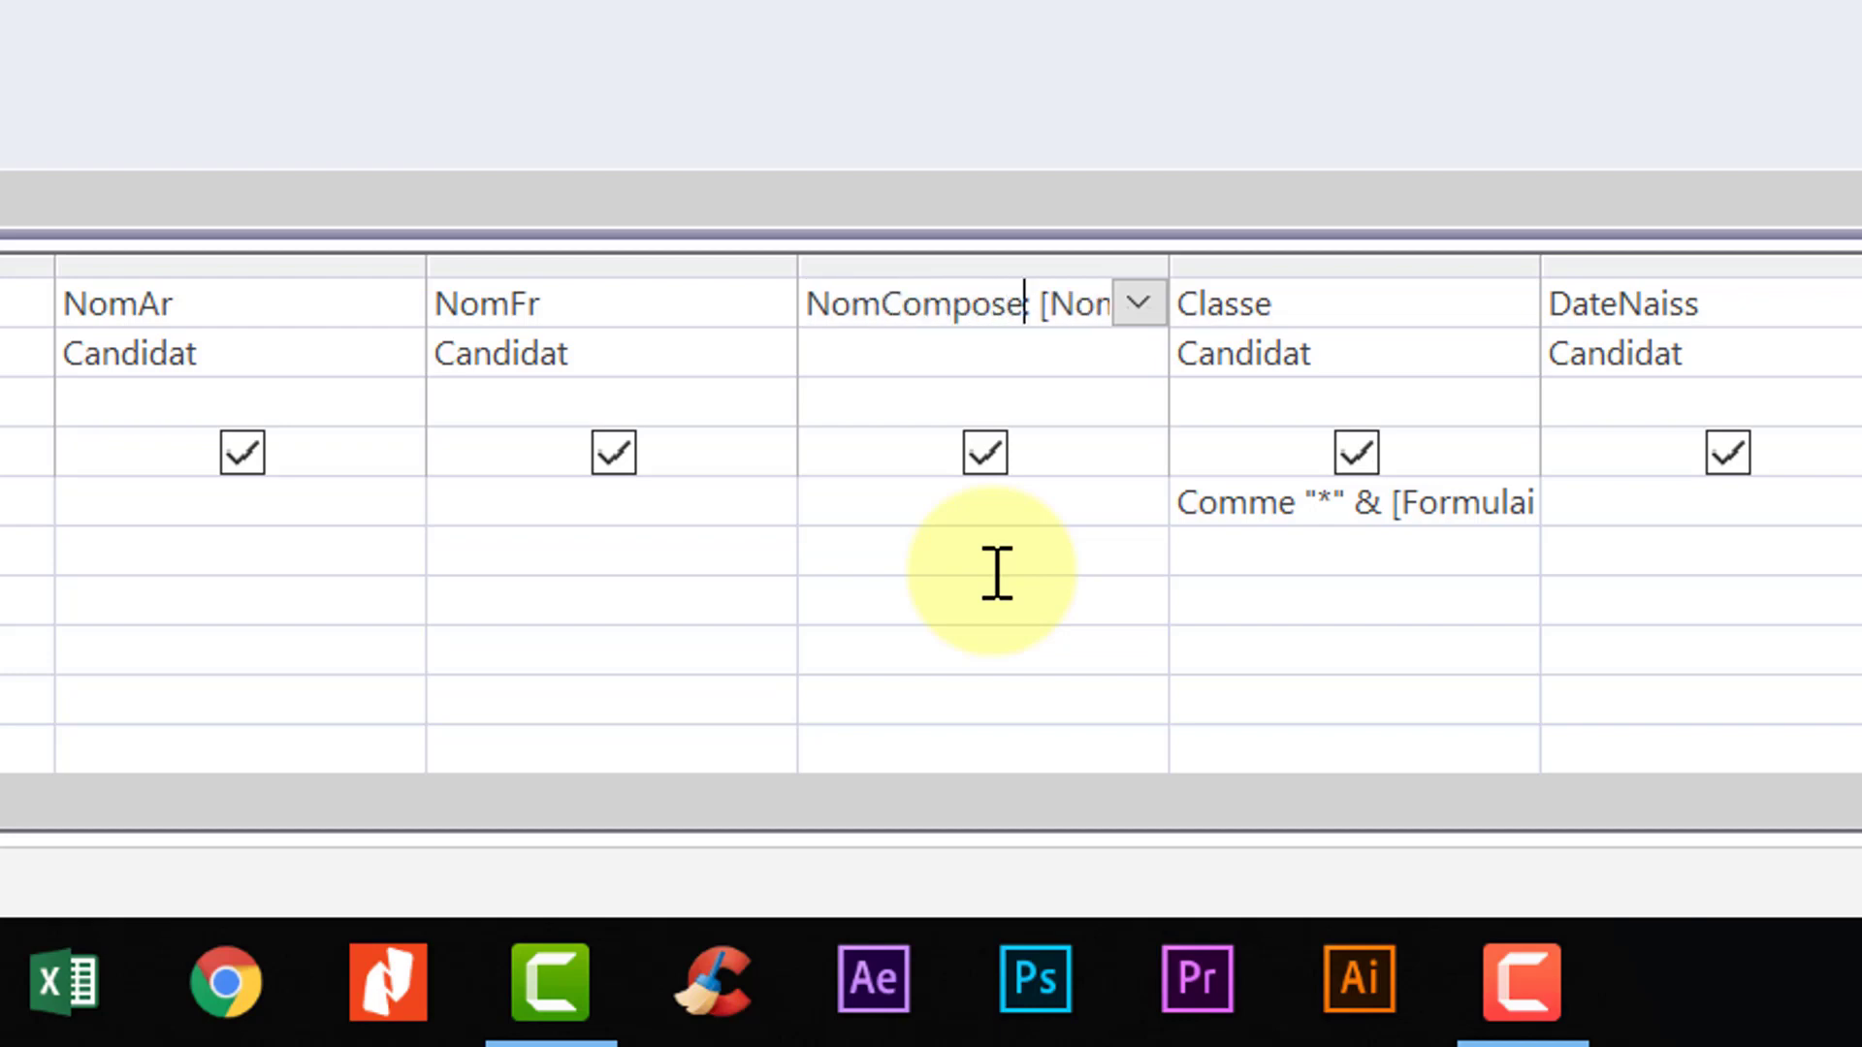
pyautogui.click(939, 591)
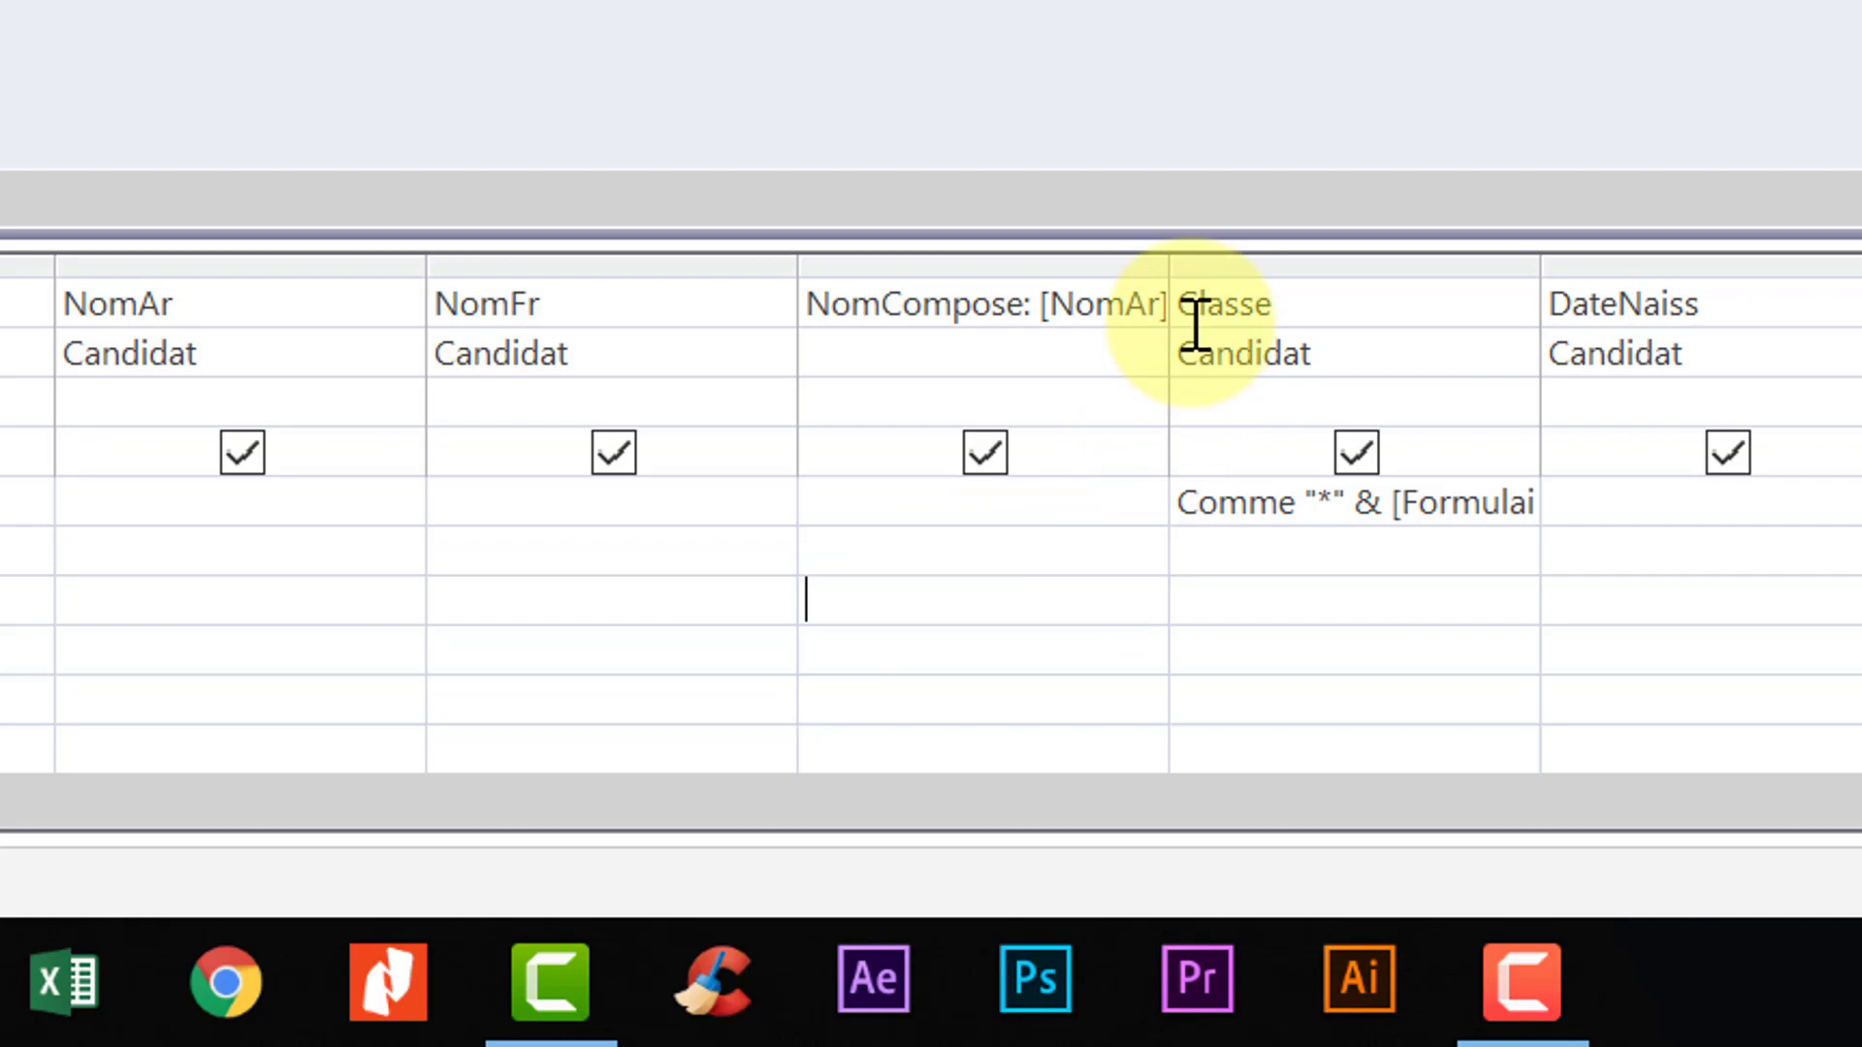
pyautogui.doubleClick(1168, 258)
pyautogui.click(902, 502)
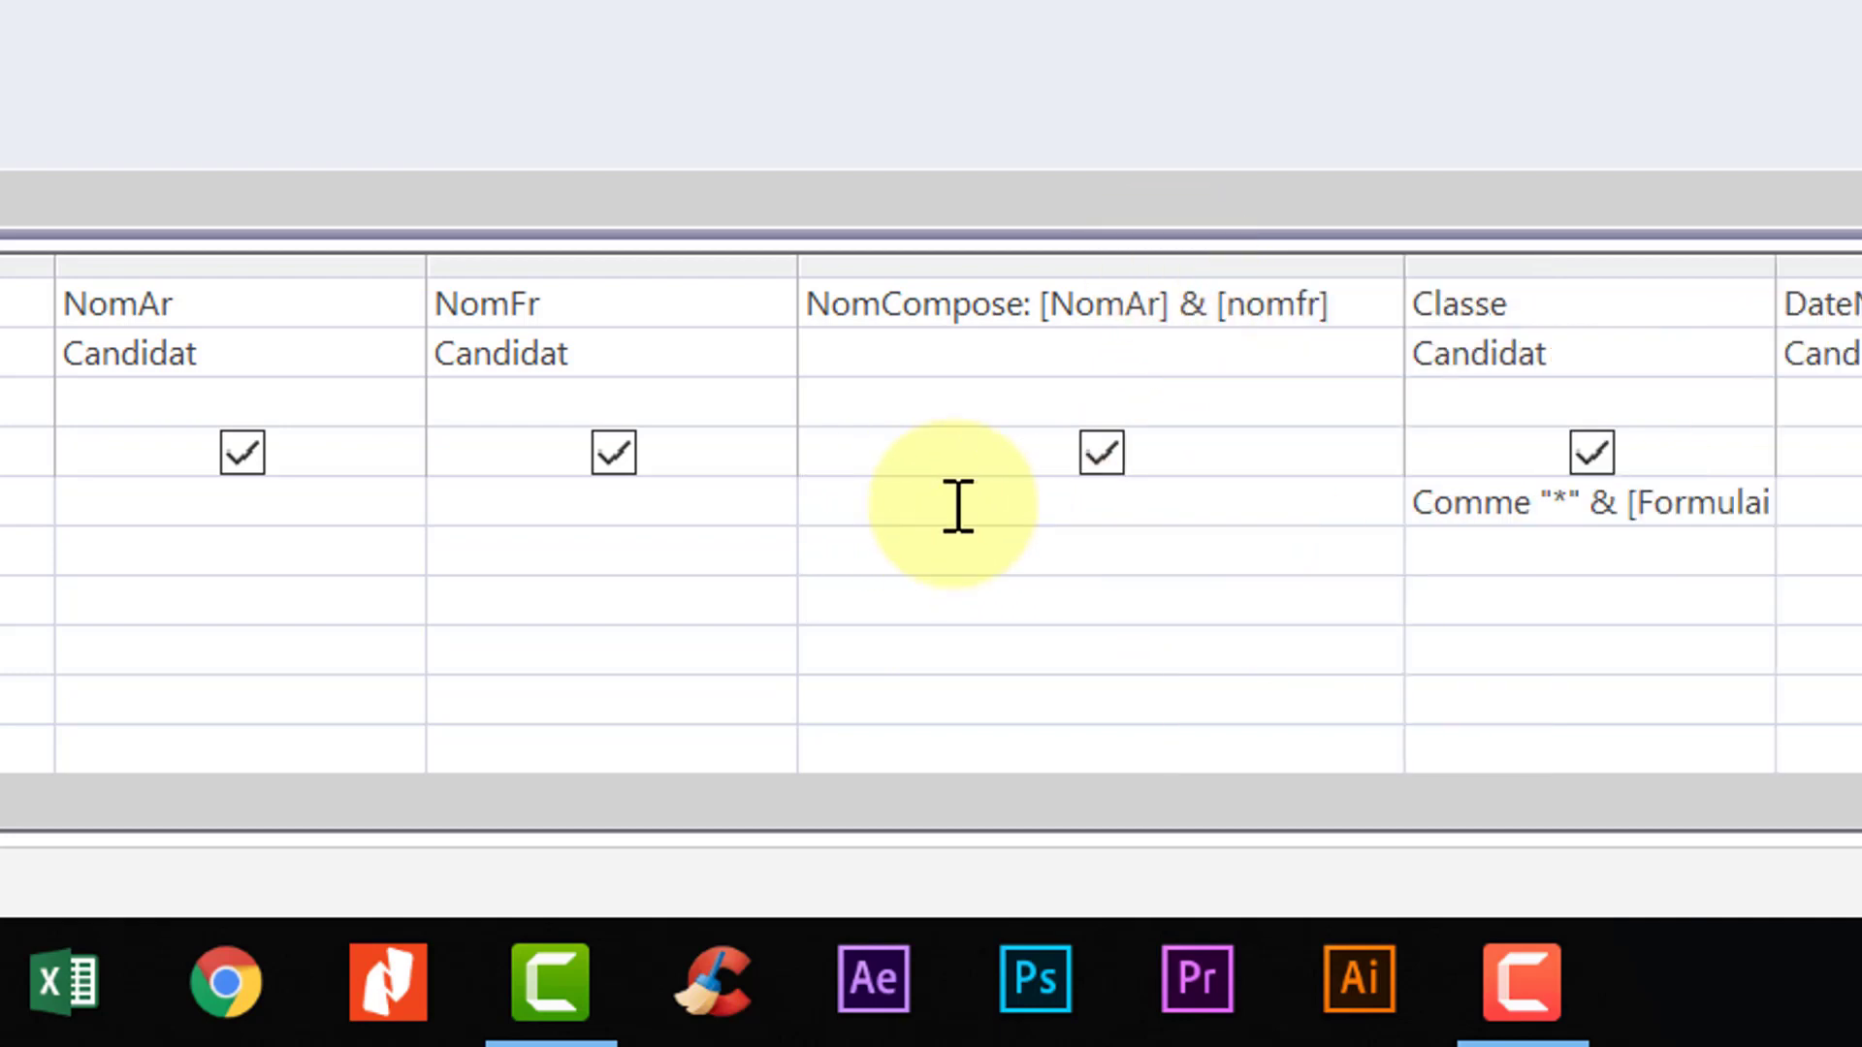
# - Enter the criterion comme "*" & & "*" under NomCompose, leaving a gap between the two ampersands for a form reference
pyautogui.write('comme "*')
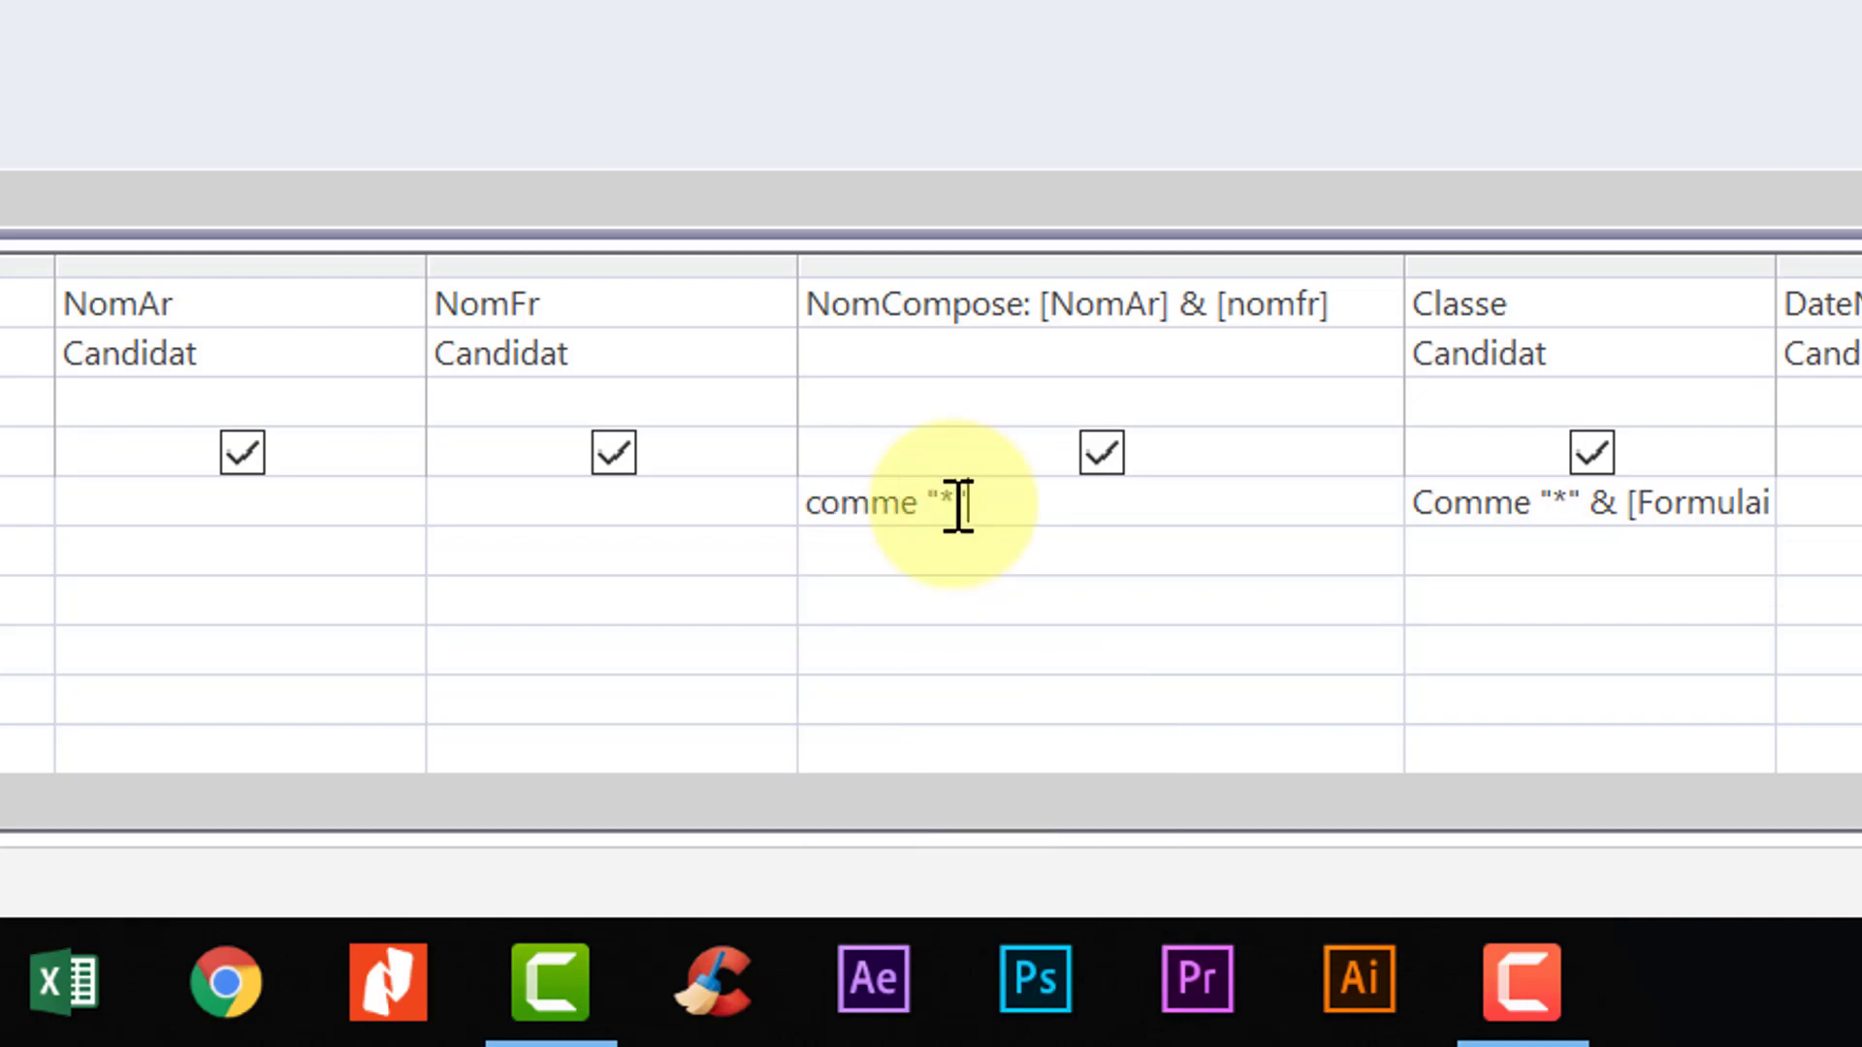
pyautogui.write('" & &')
pyautogui.press('Left')
pyautogui.press('Left')
pyautogui.press('Left')
pyautogui.press('Left')
pyautogui.press('Left')
pyautogui.press('Left')
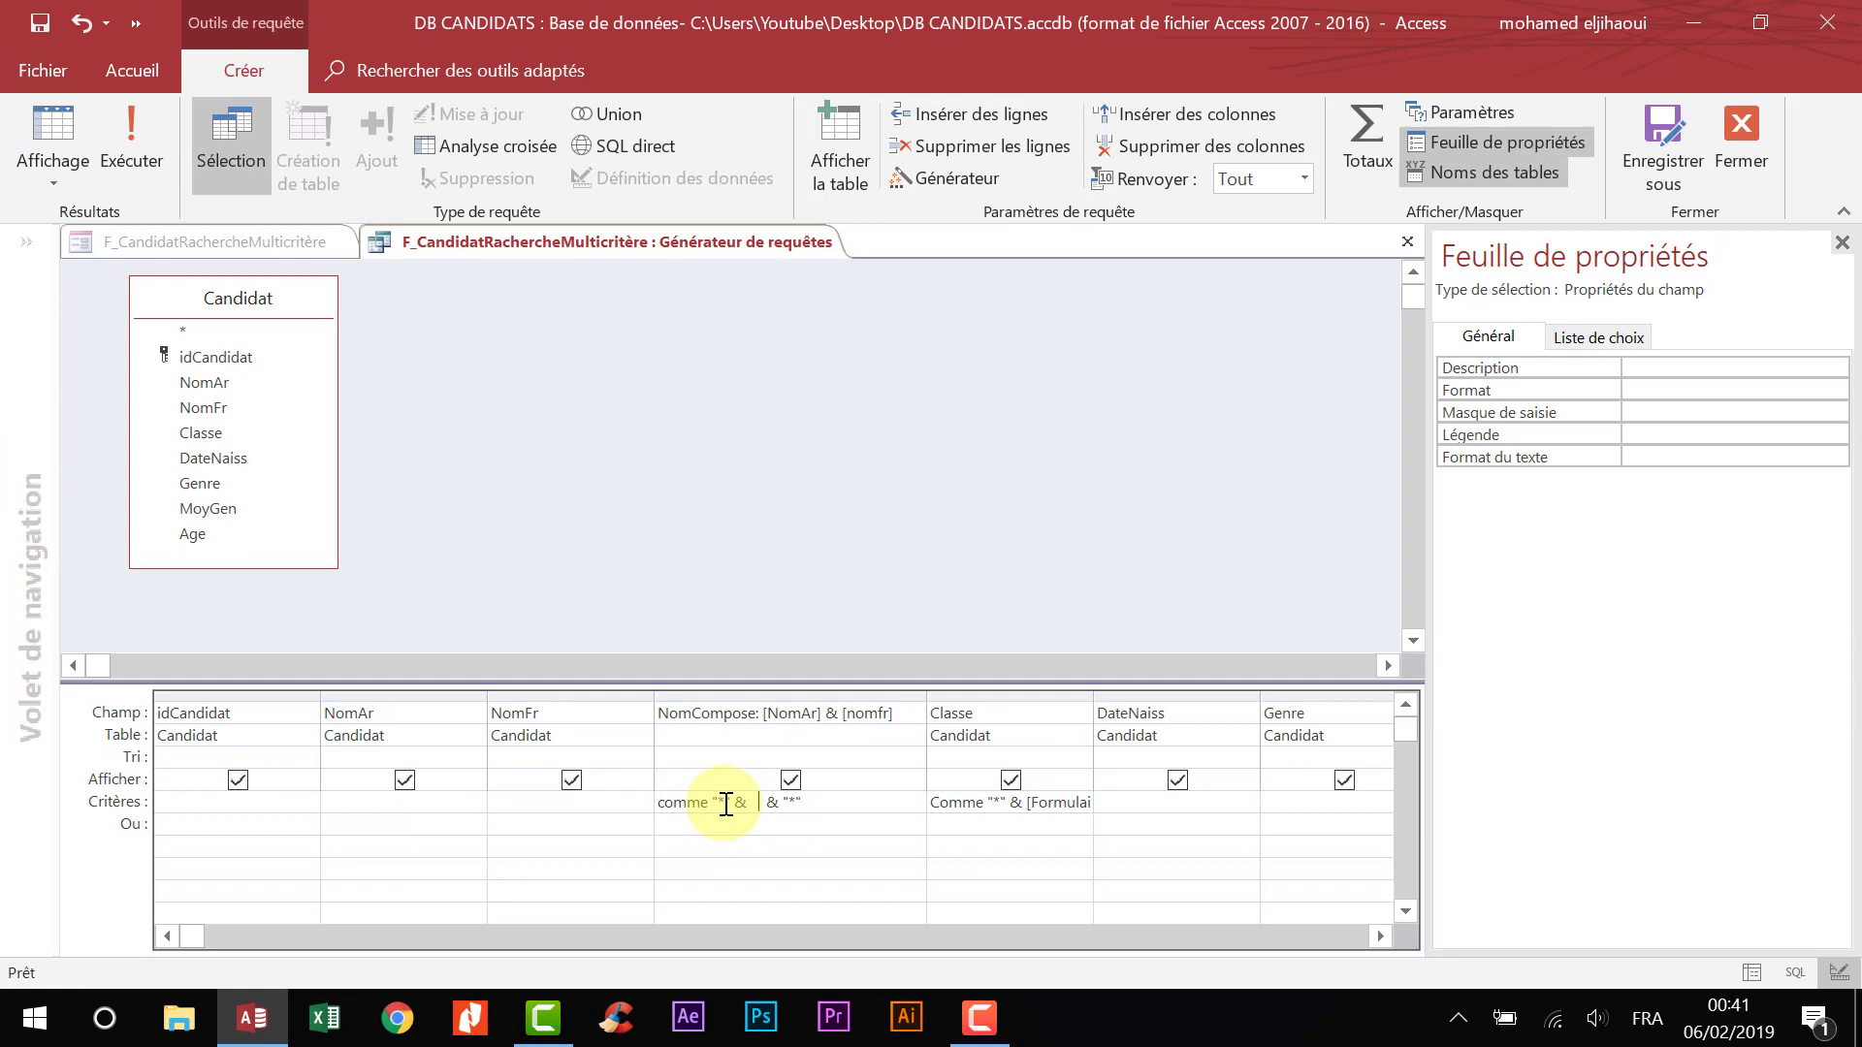
# - Try to insert a Formulaires reference between the wildcards of the NomCompose criterion in the expression builder
pyautogui.click(956, 174)
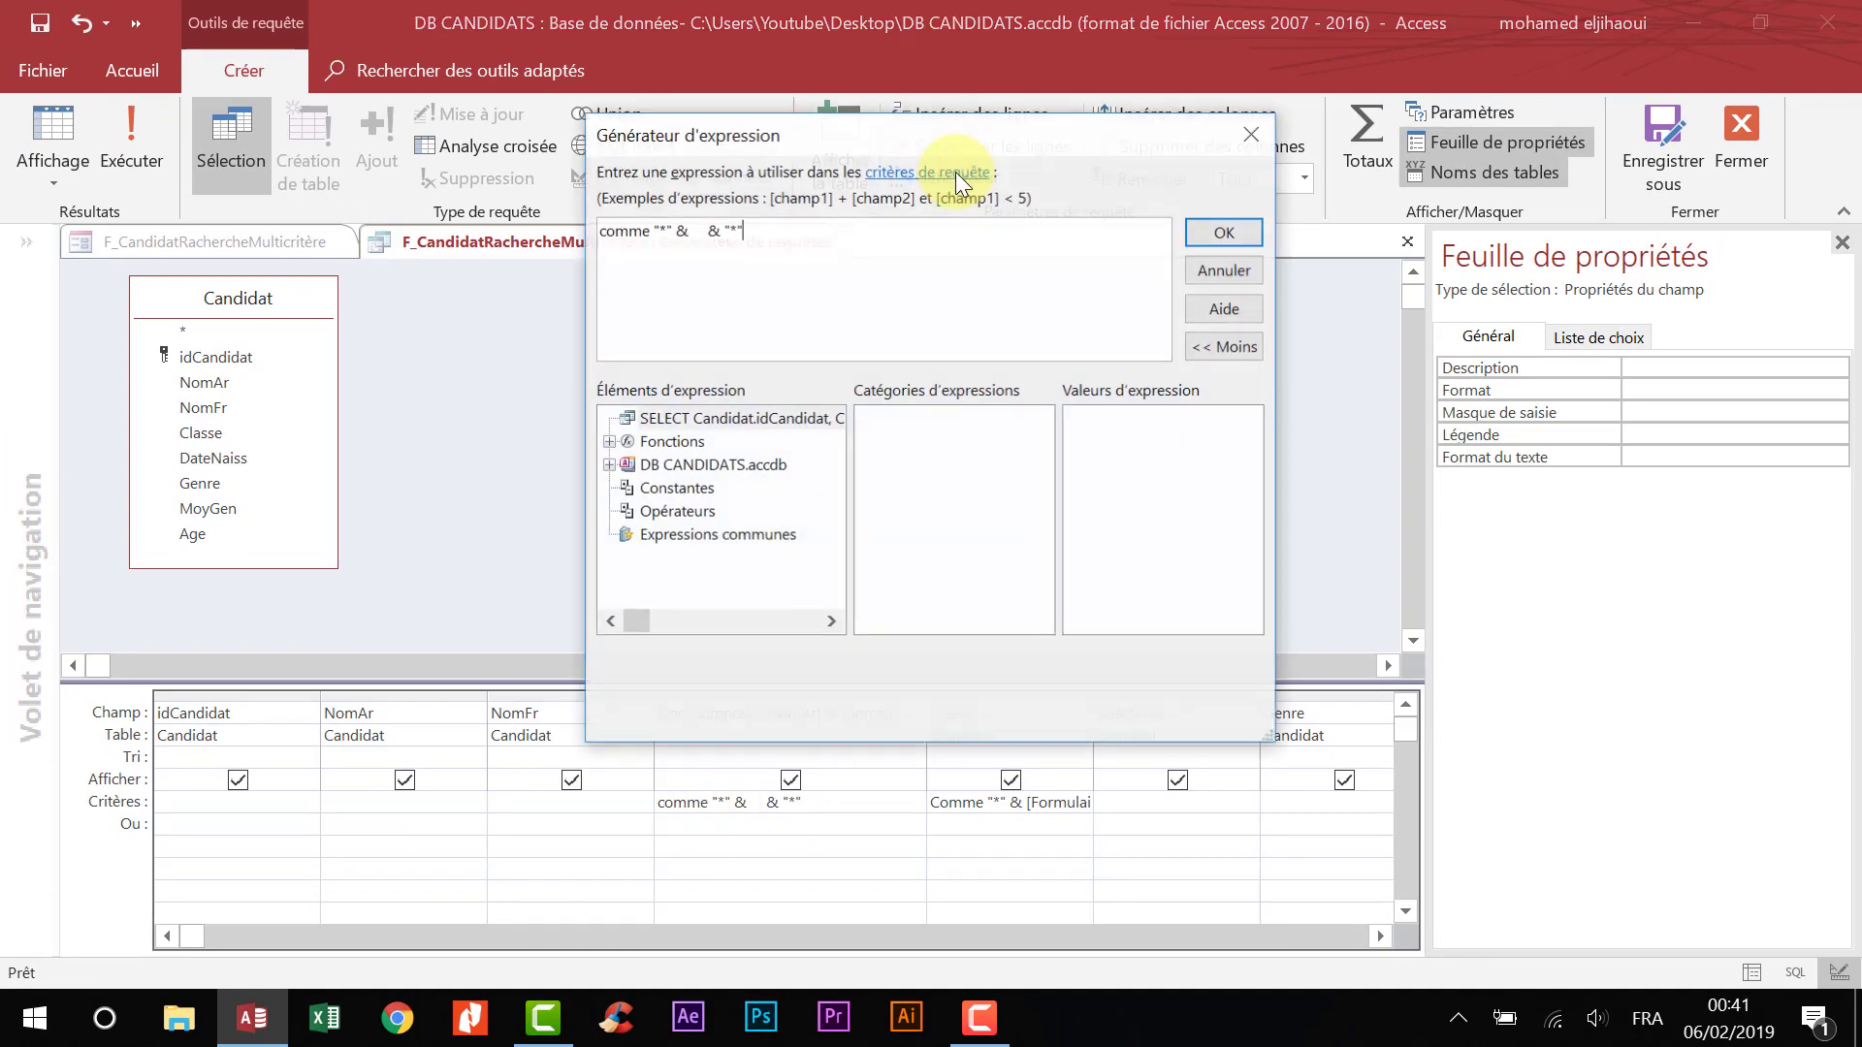
pyautogui.click(700, 231)
pyautogui.write('for')
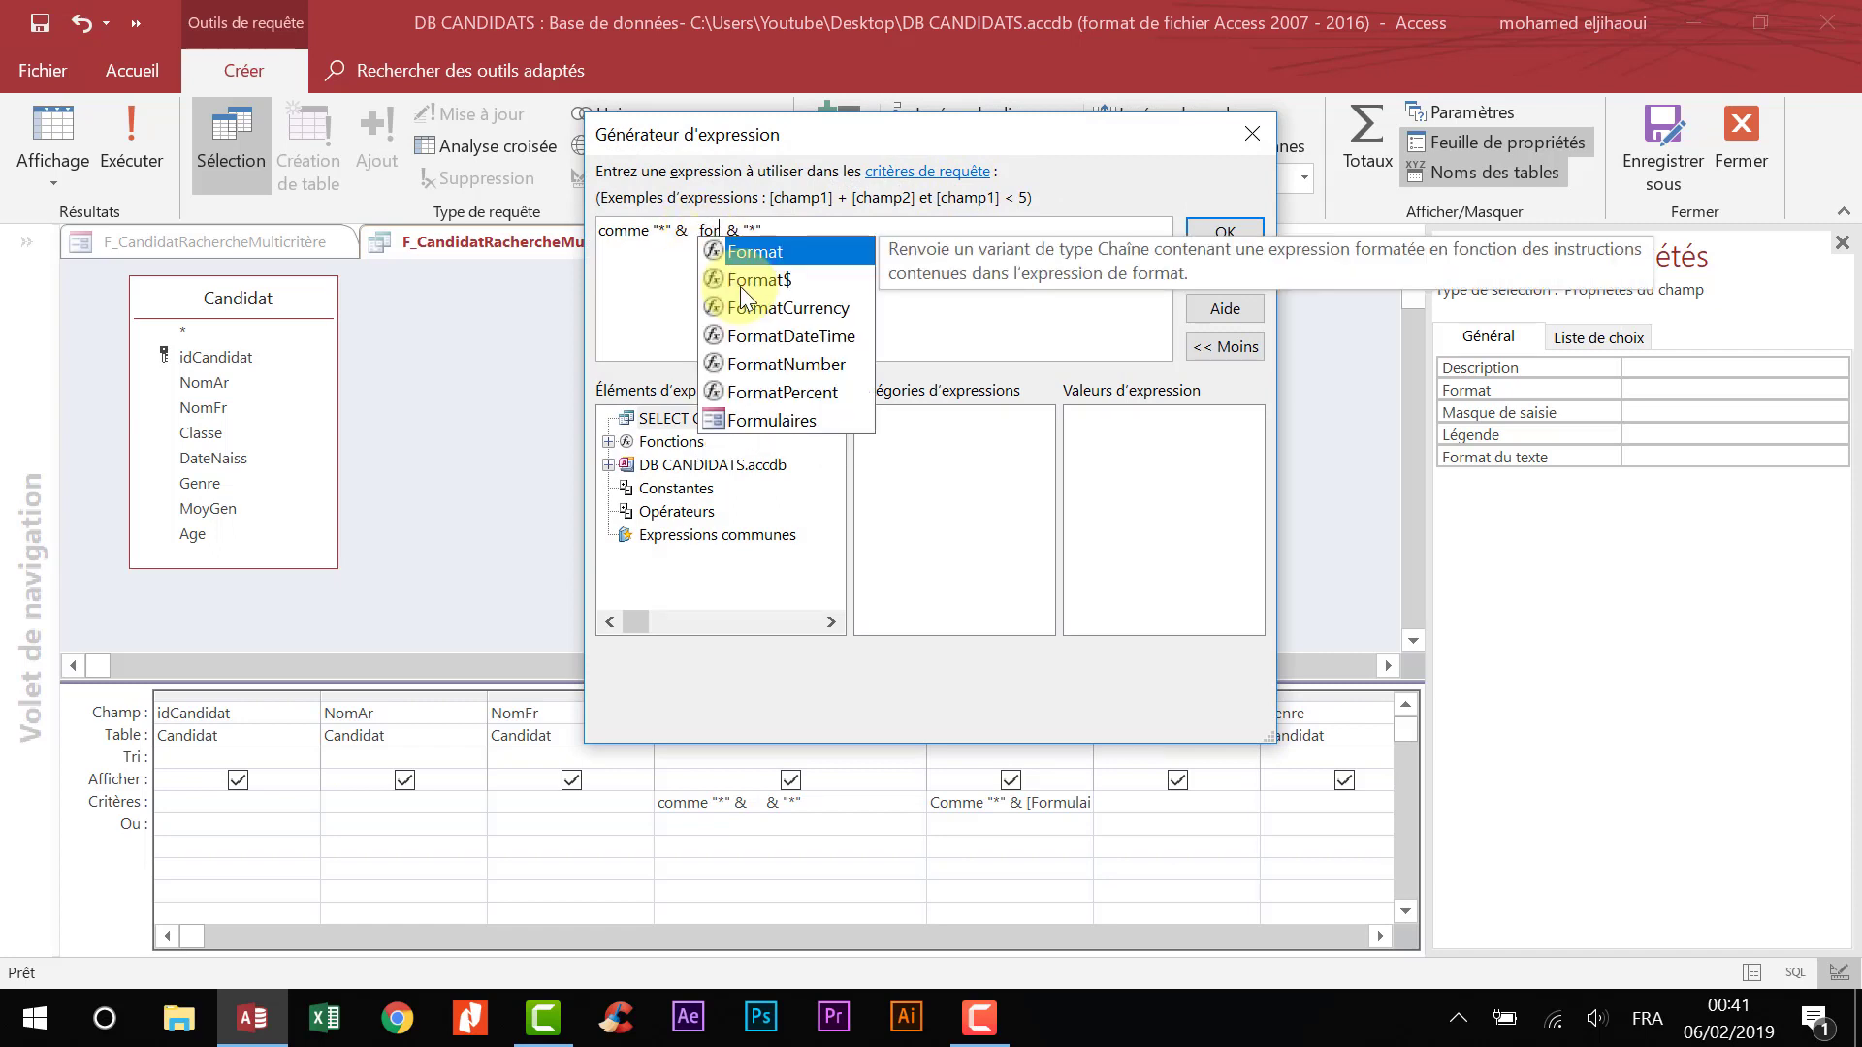
pyautogui.doubleClick(778, 421)
pyautogui.press('Escape')
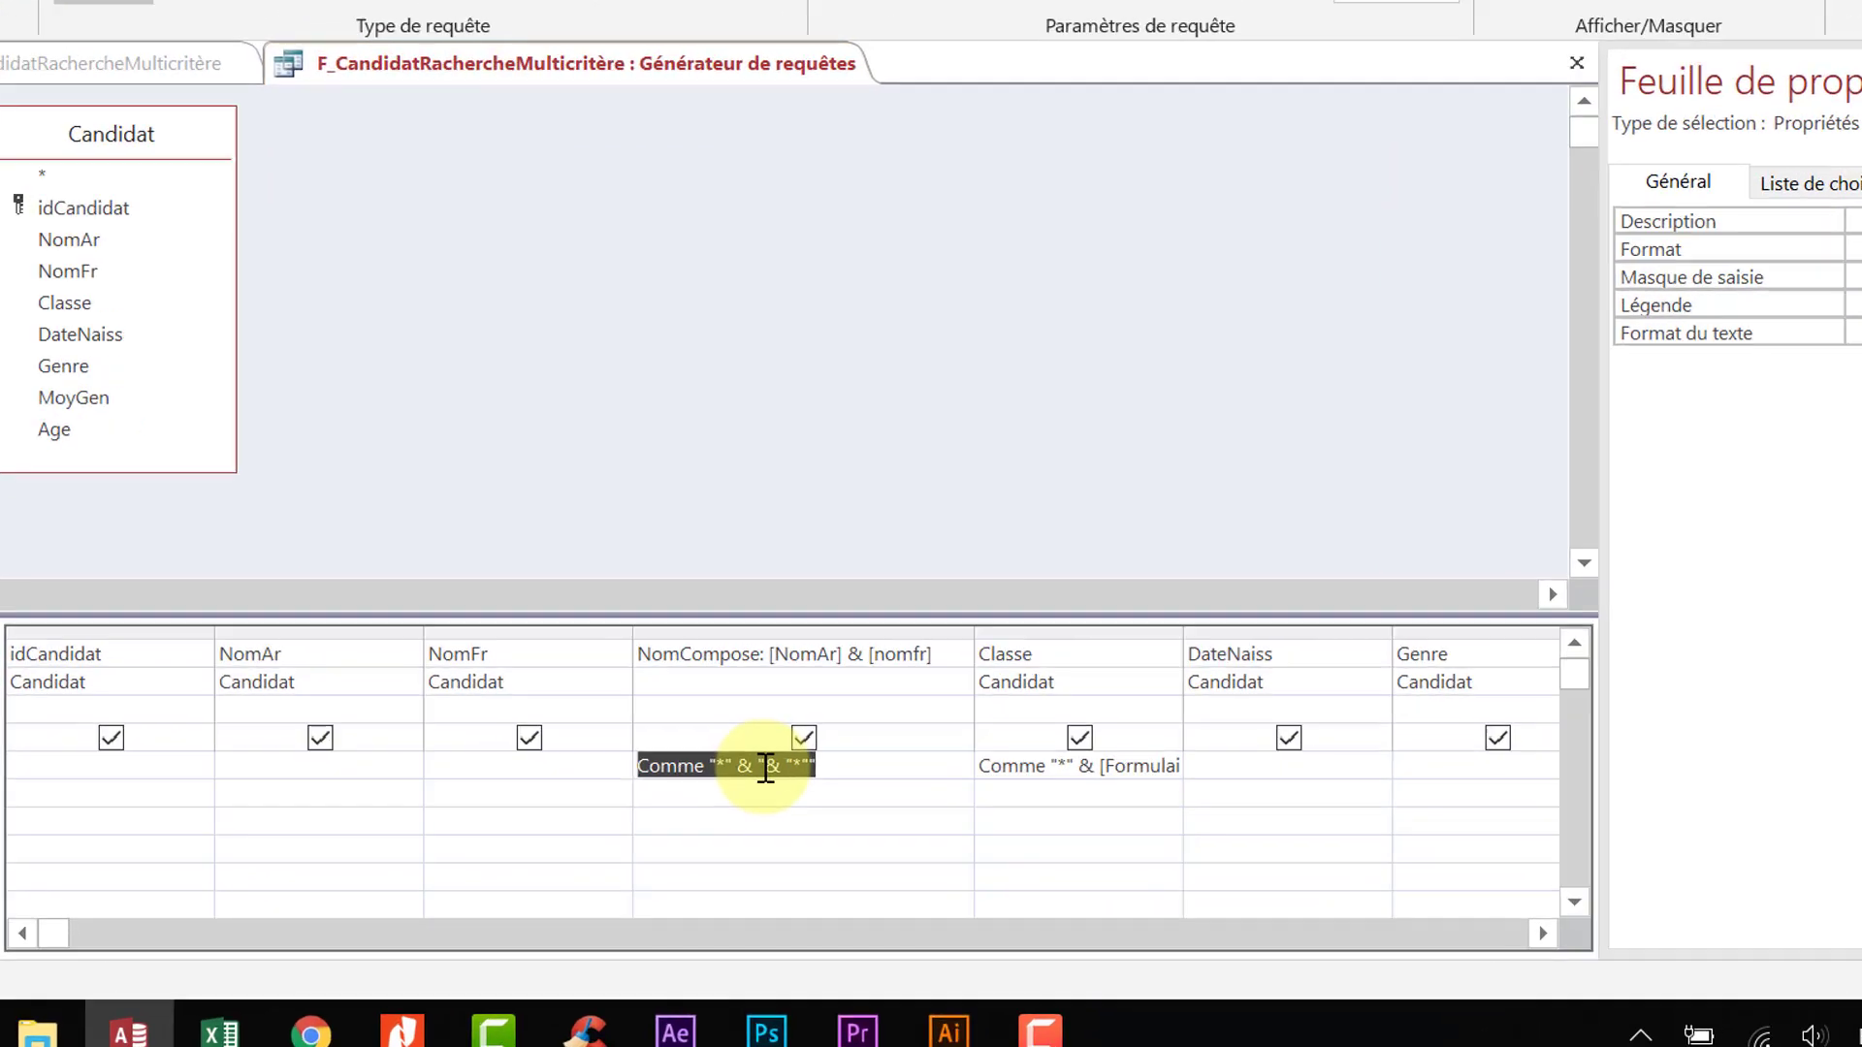
# - Widen the NomCompose column, remove the stray quotation mark from its criterion and insert [Formulaires]! between the ampersands
pyautogui.click(766, 768)
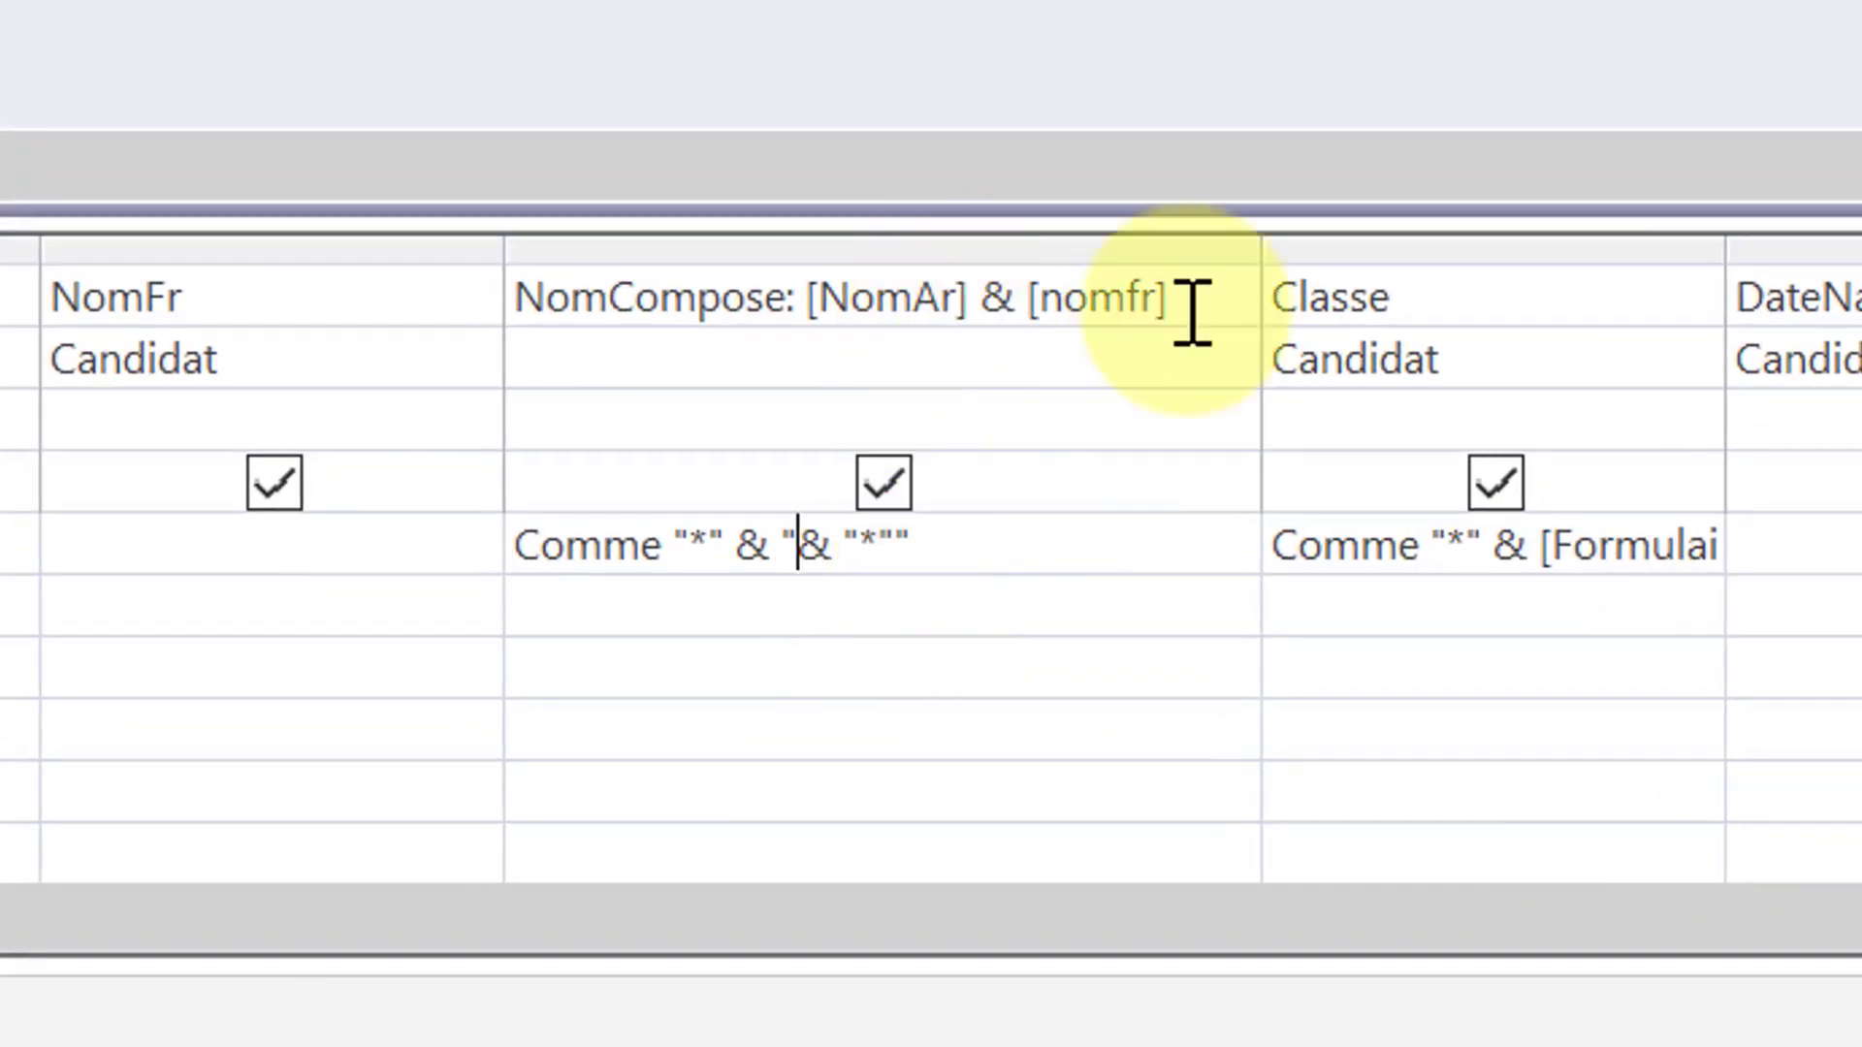
pyautogui.moveTo(1260, 260); pyautogui.dragTo(1606, 260)
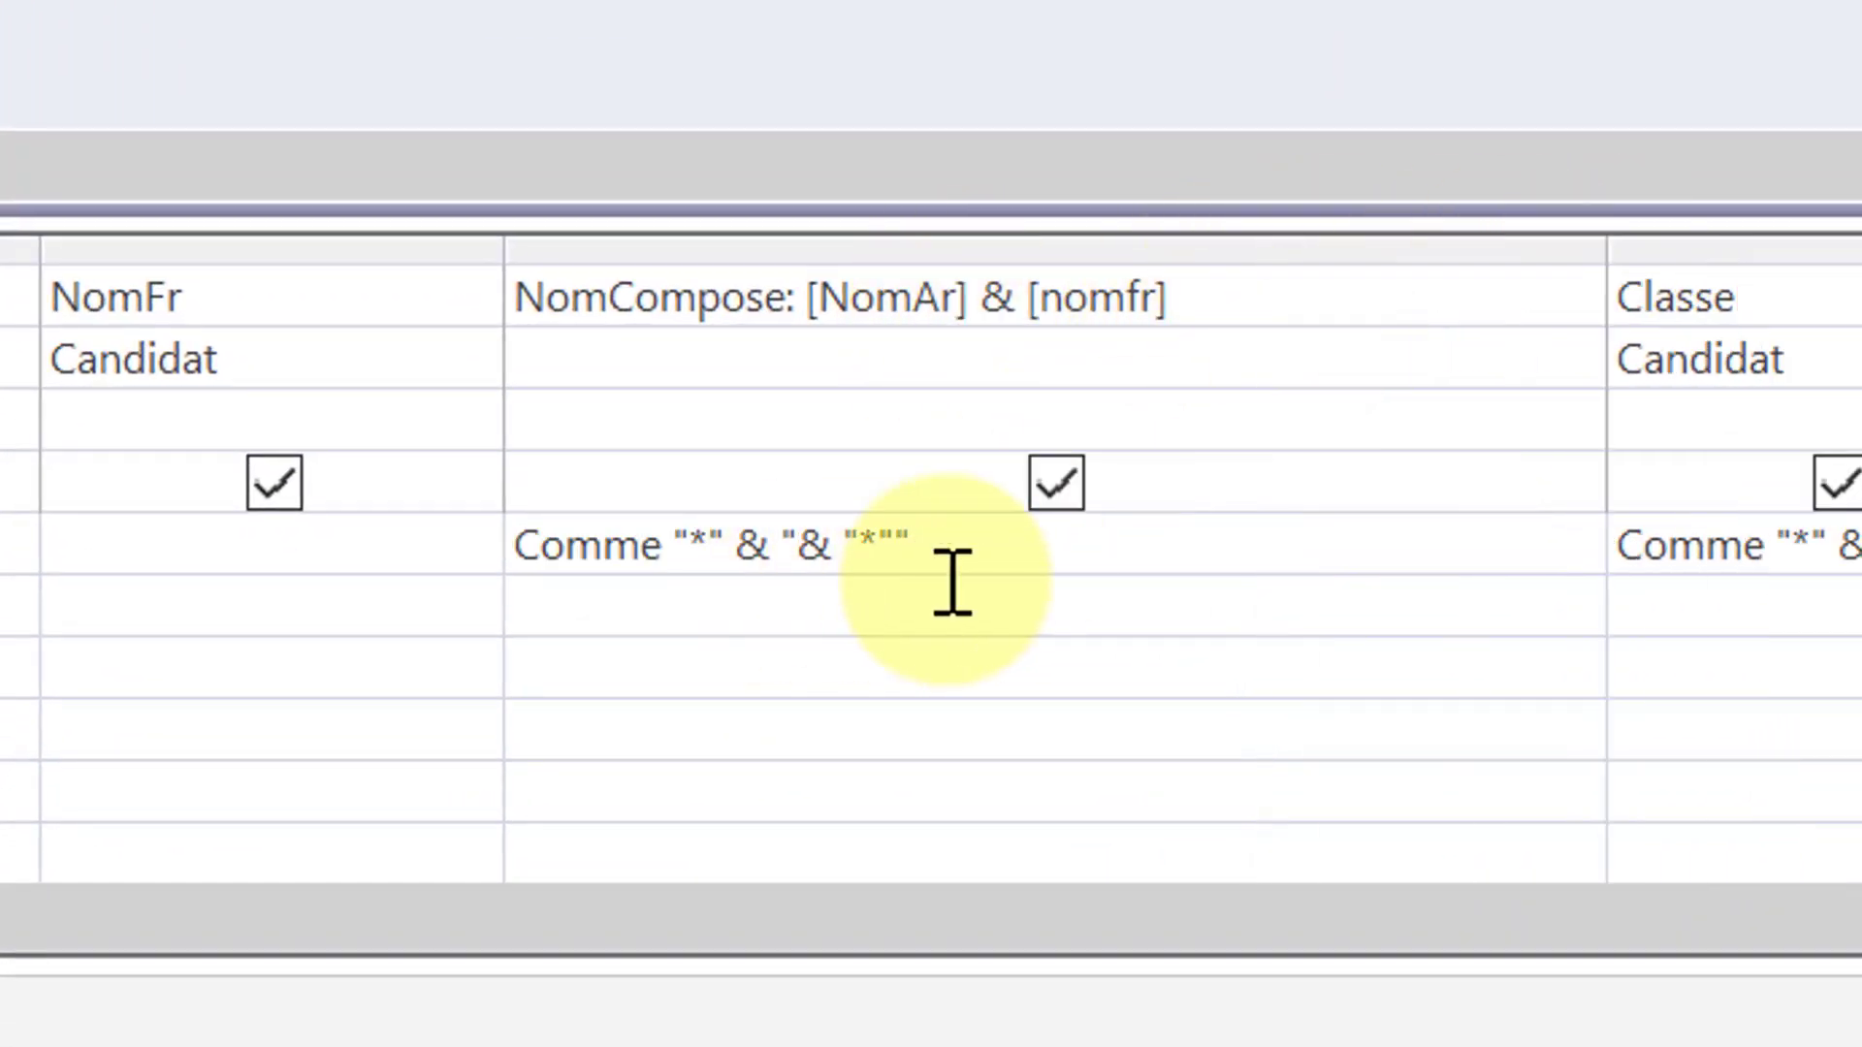
pyautogui.press('BackSpace')
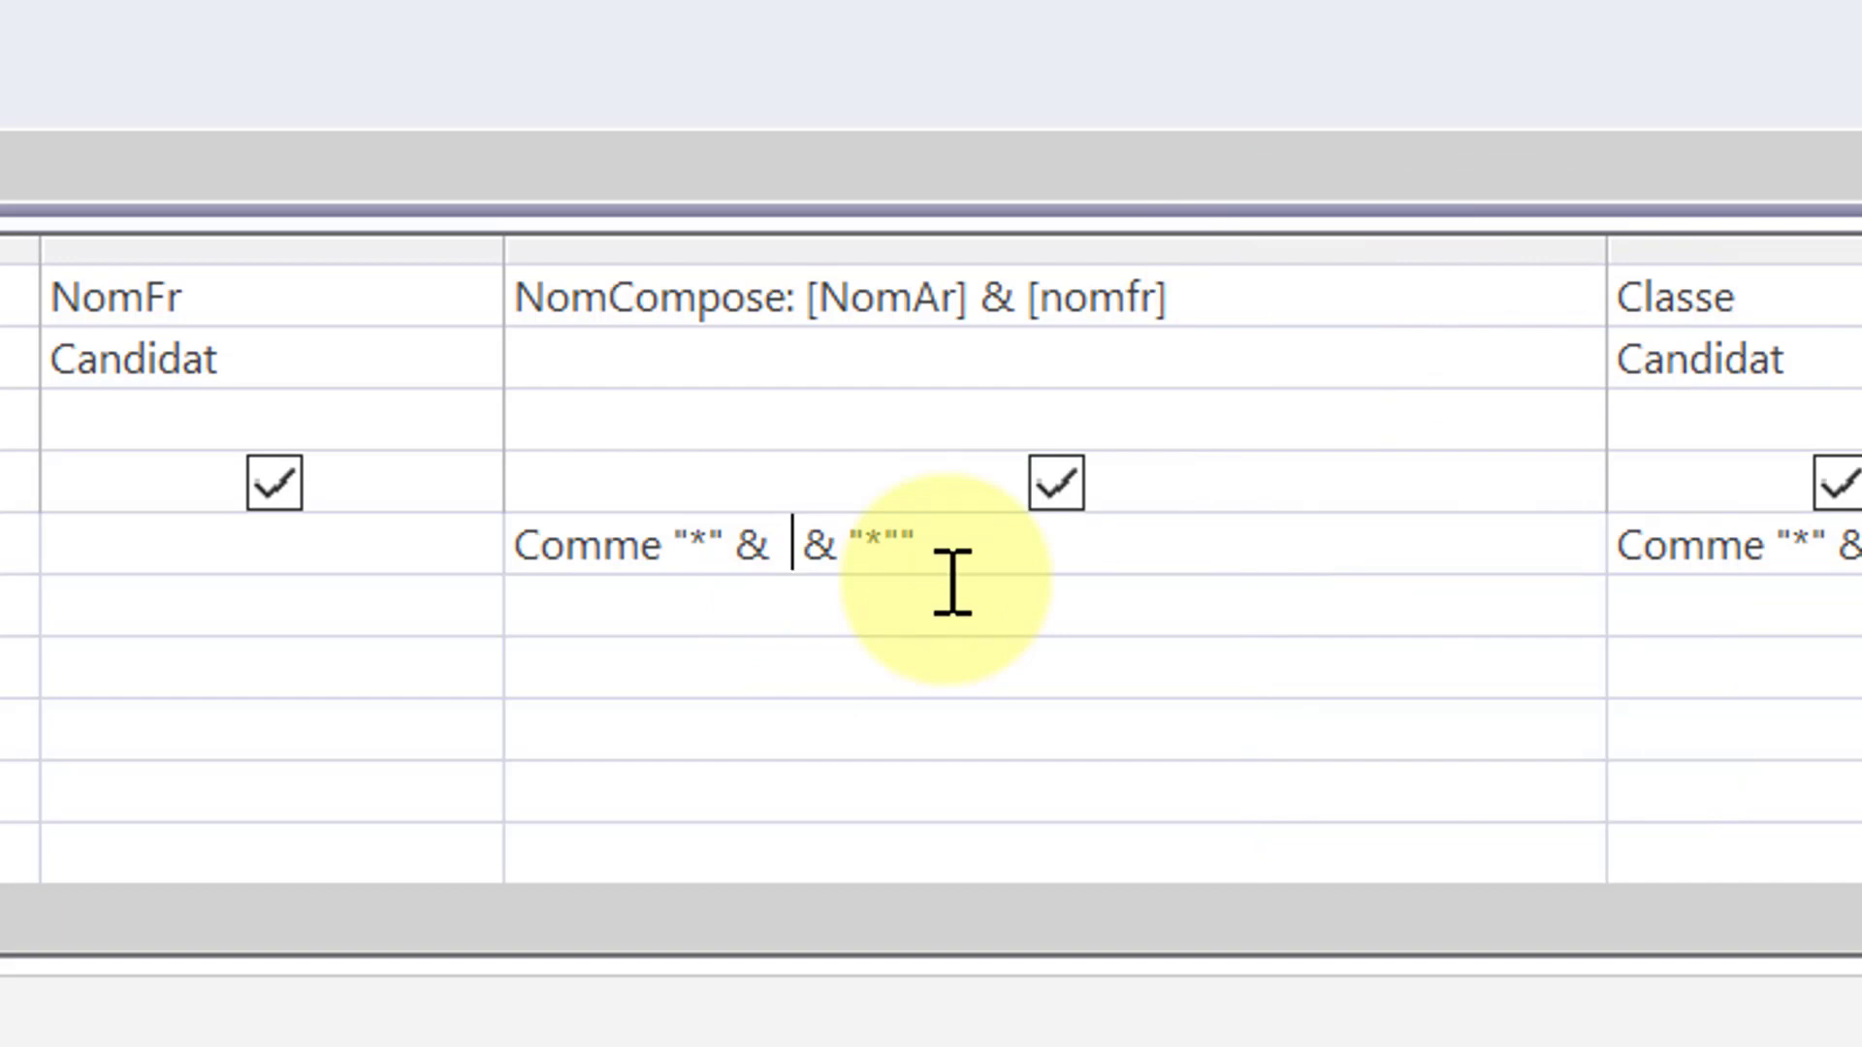
pyautogui.write('for')
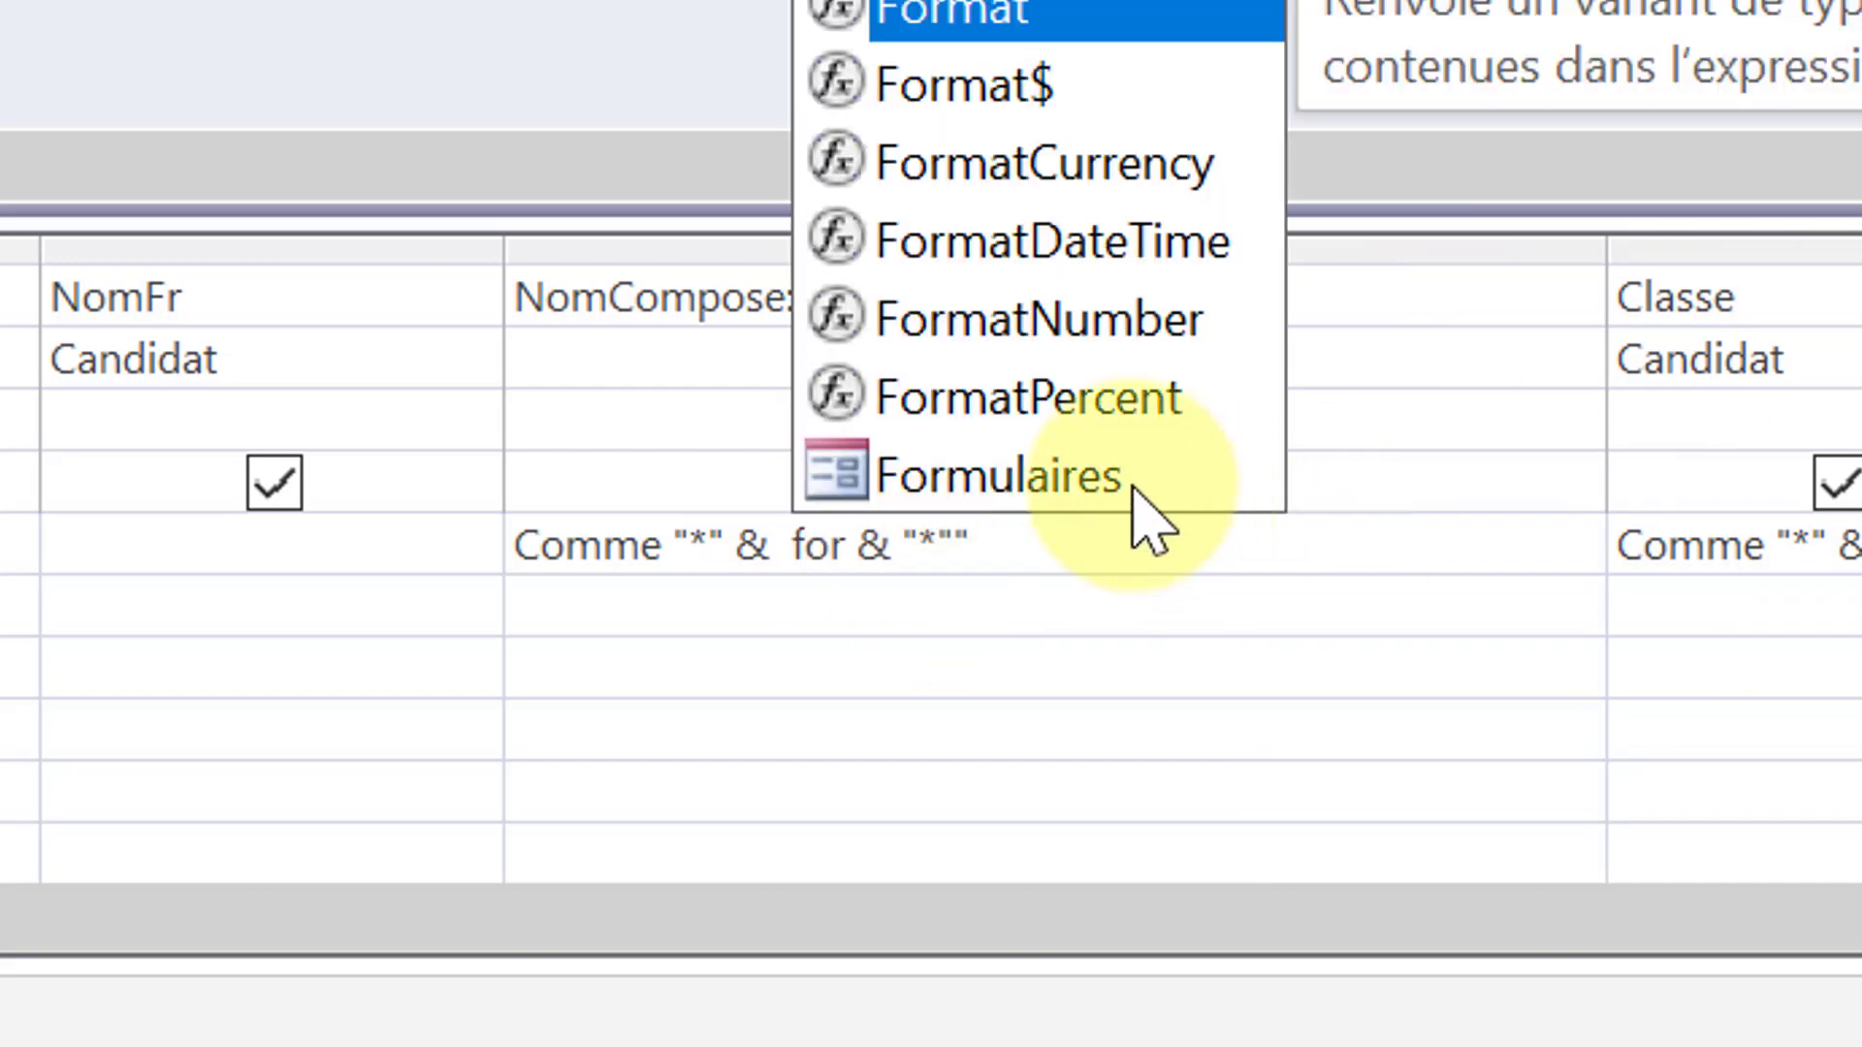
pyautogui.doubleClick(1133, 485)
pyautogui.write('!')
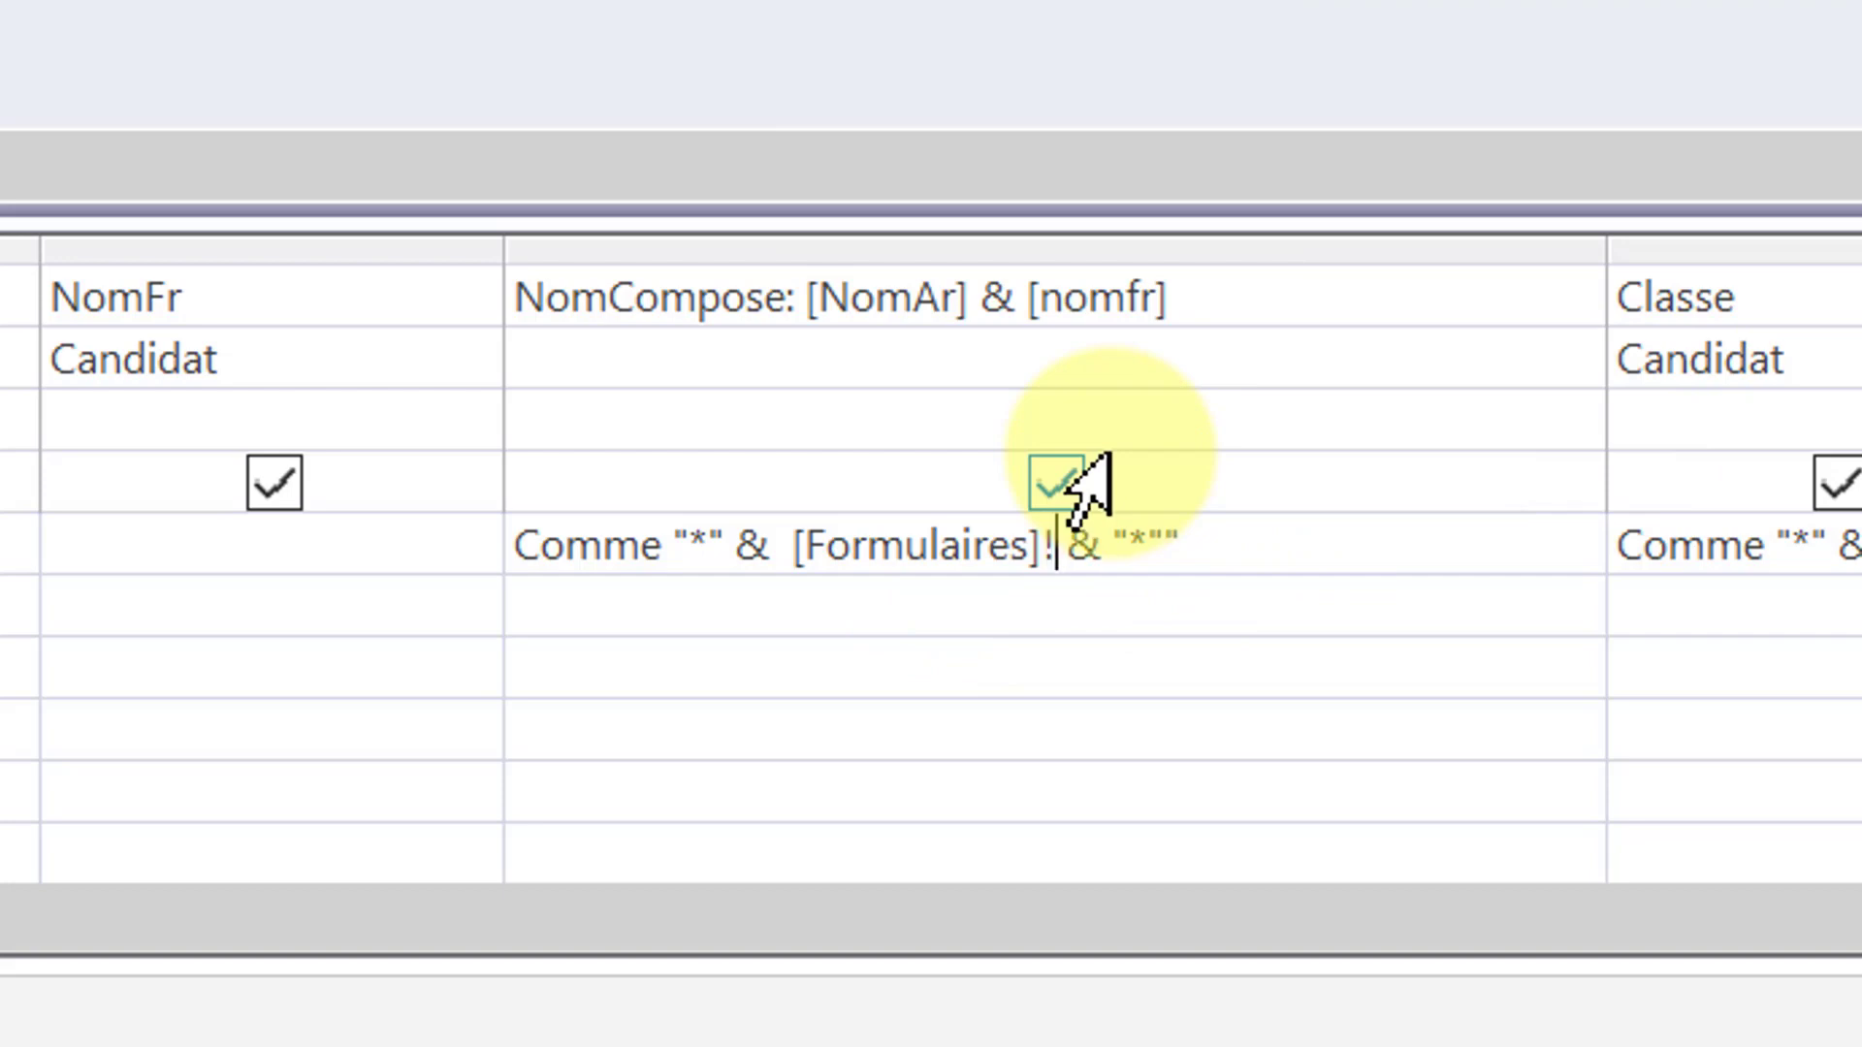
# - Try to complete the NomCompose criterion's reference with F_CandidatRachercheMulticritère and a control starting with txt
pyautogui.write('for')
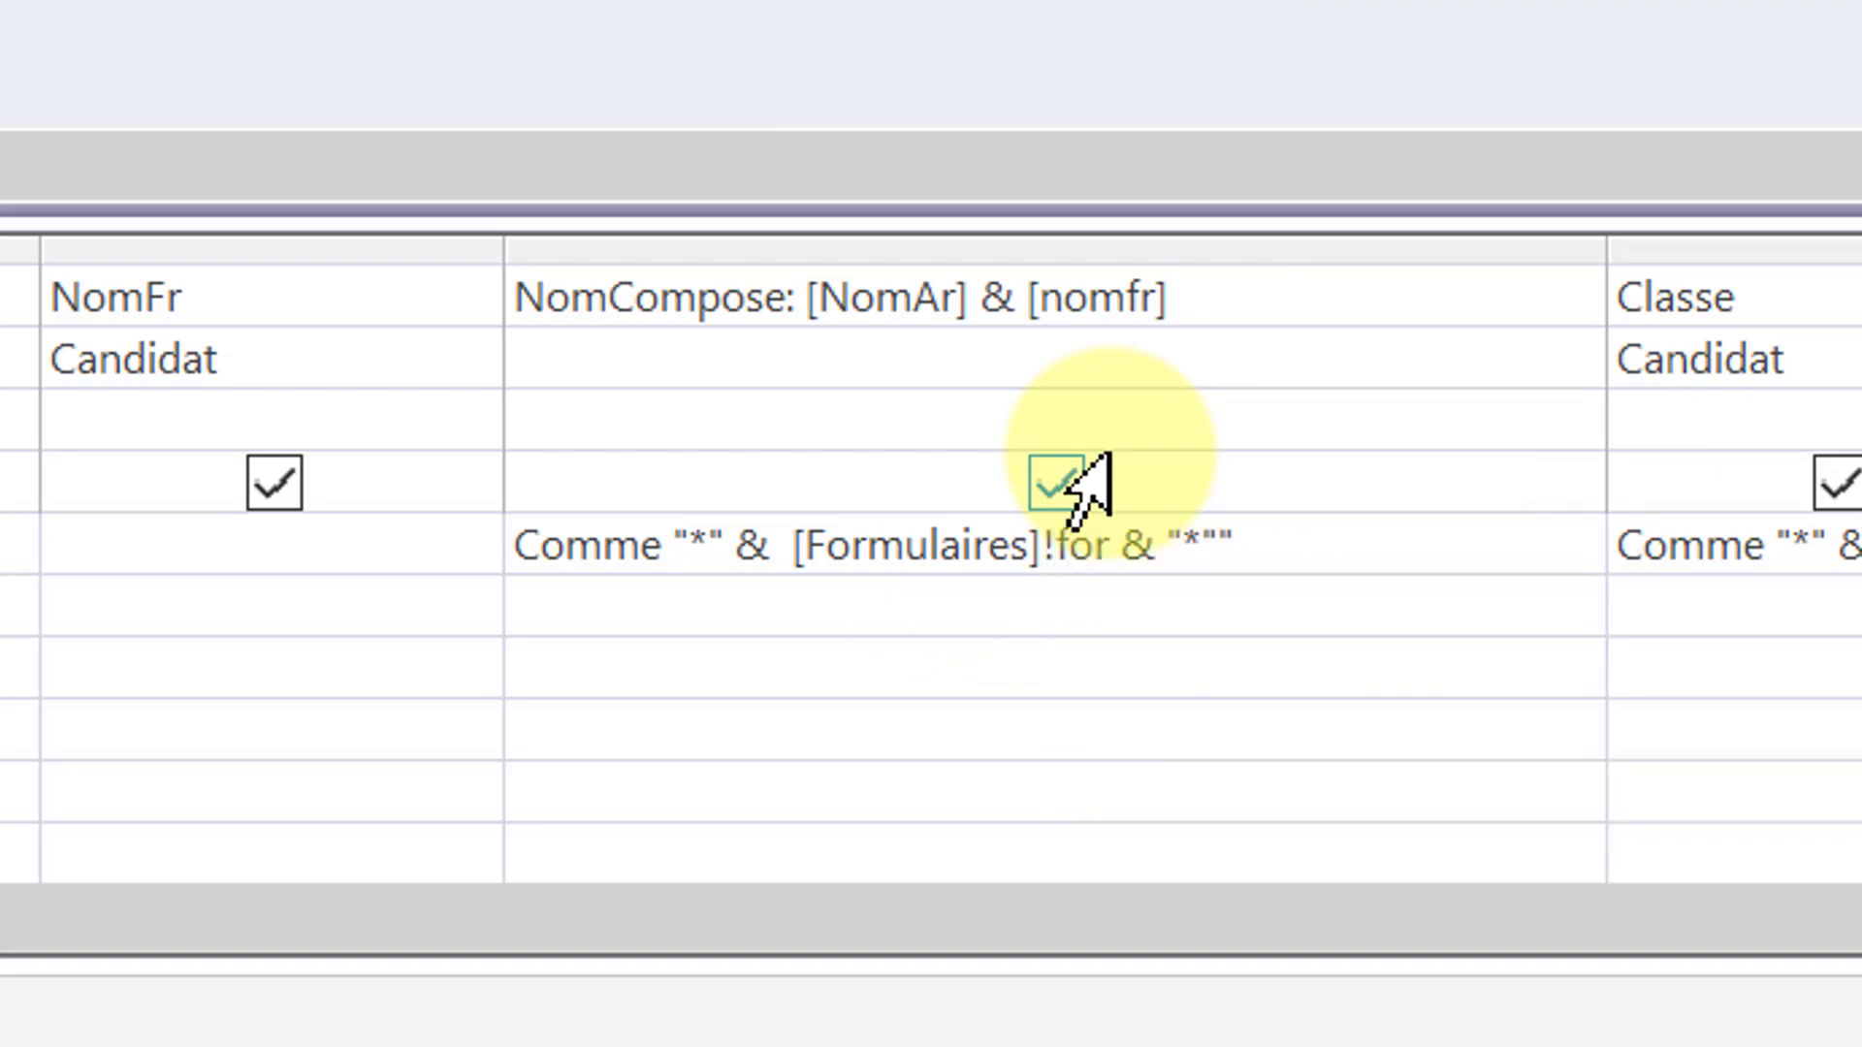
pyautogui.press('BackSpace')
pyautogui.press('BackSpace')
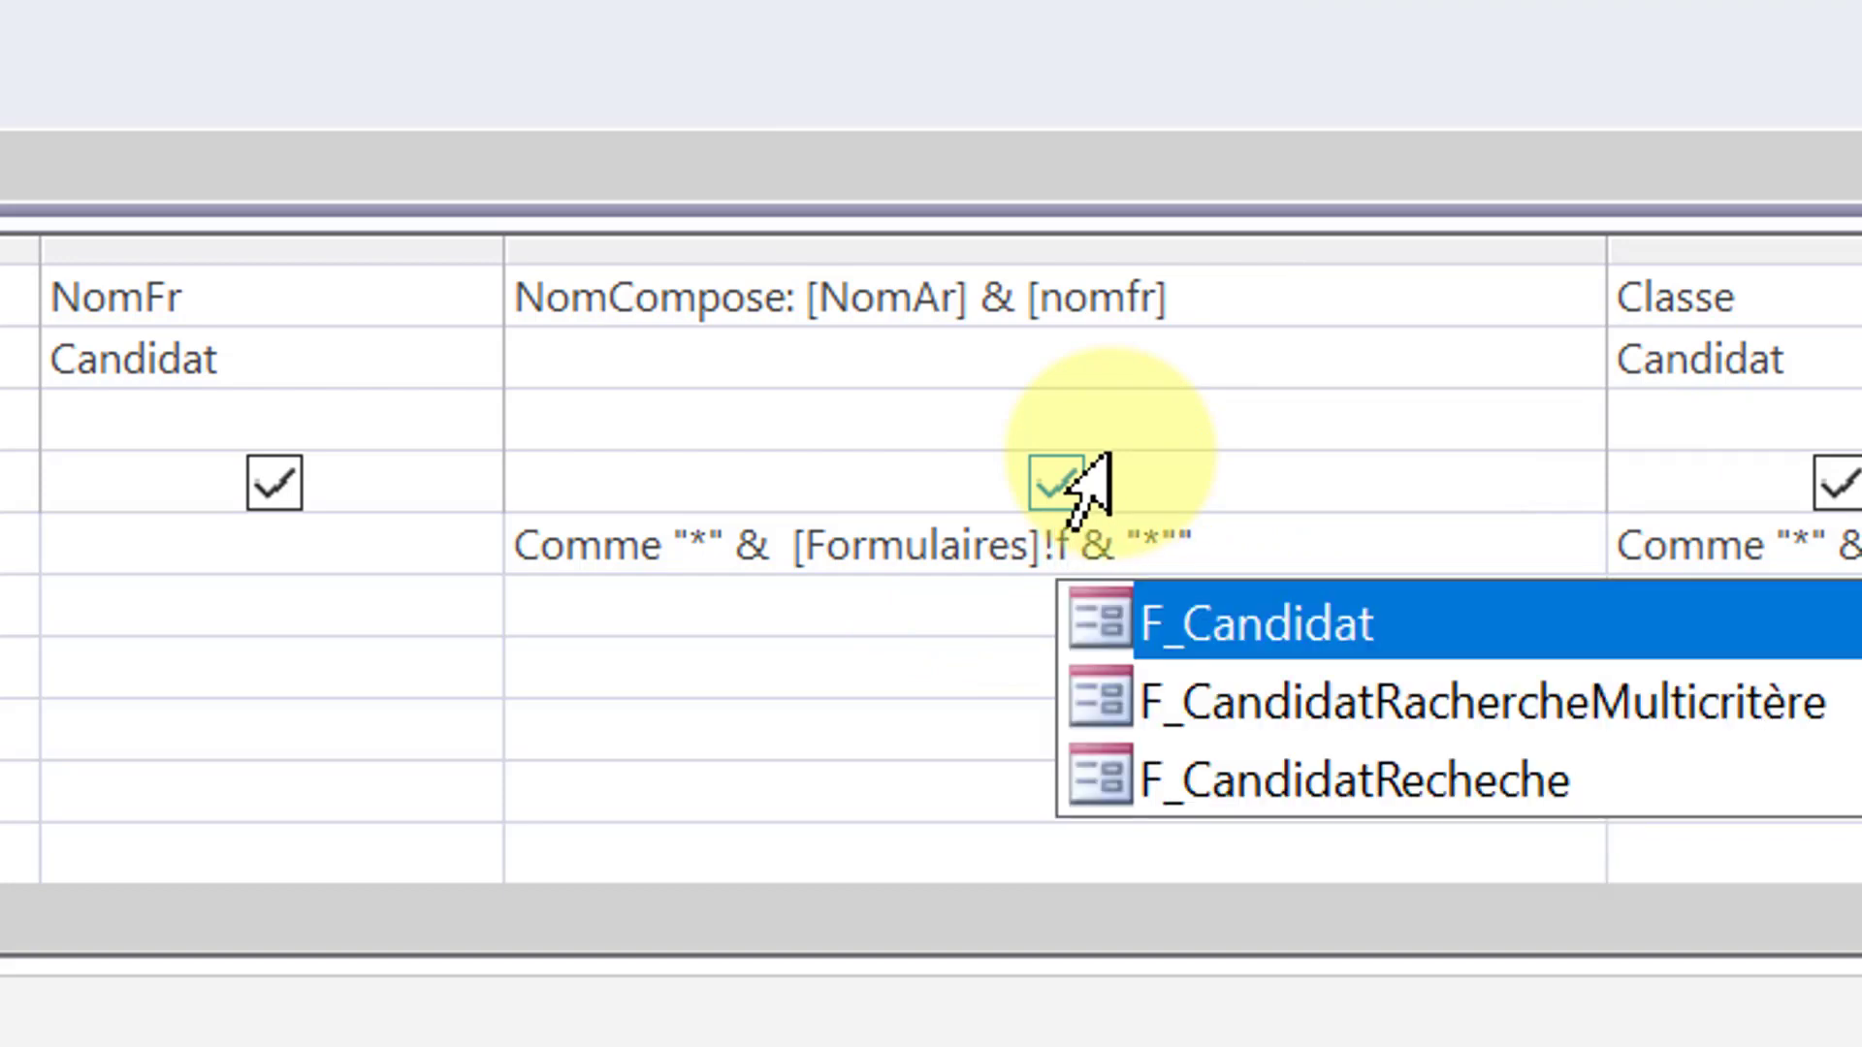
pyautogui.doubleClick(1588, 700)
pyautogui.write('!')
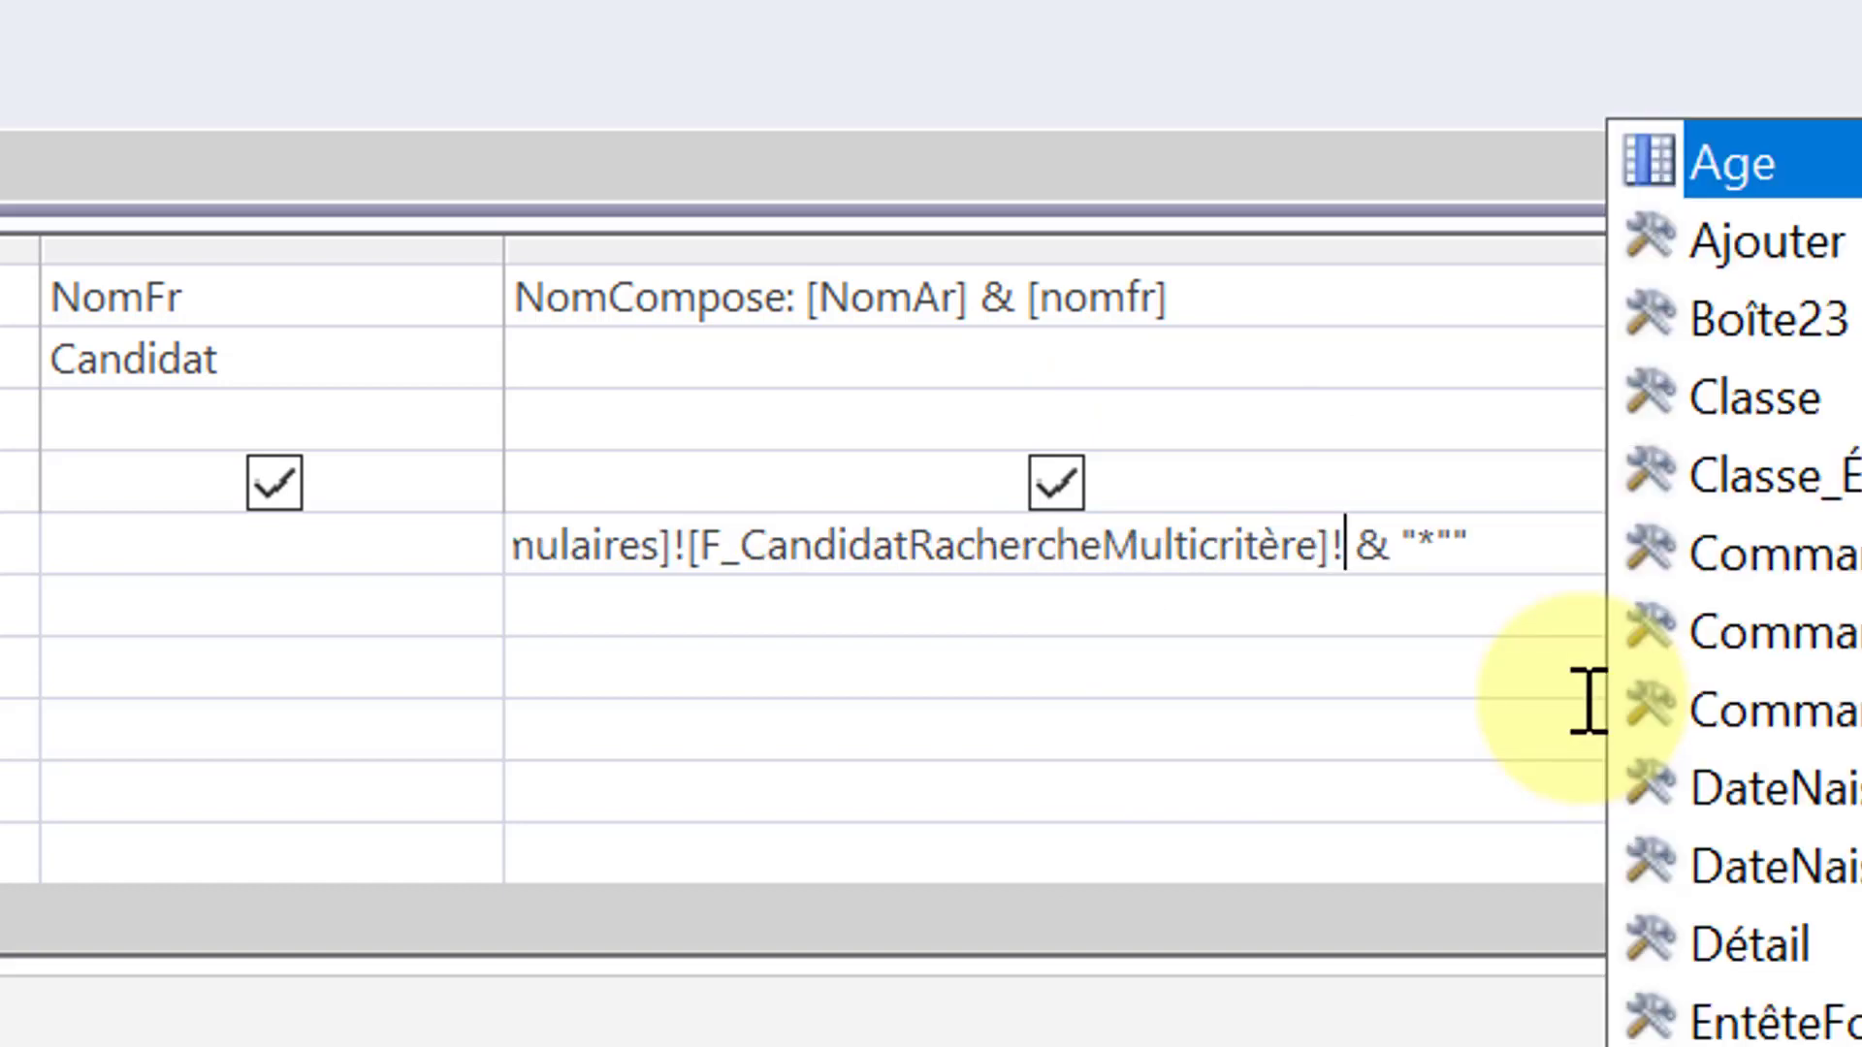
pyautogui.write('txt')
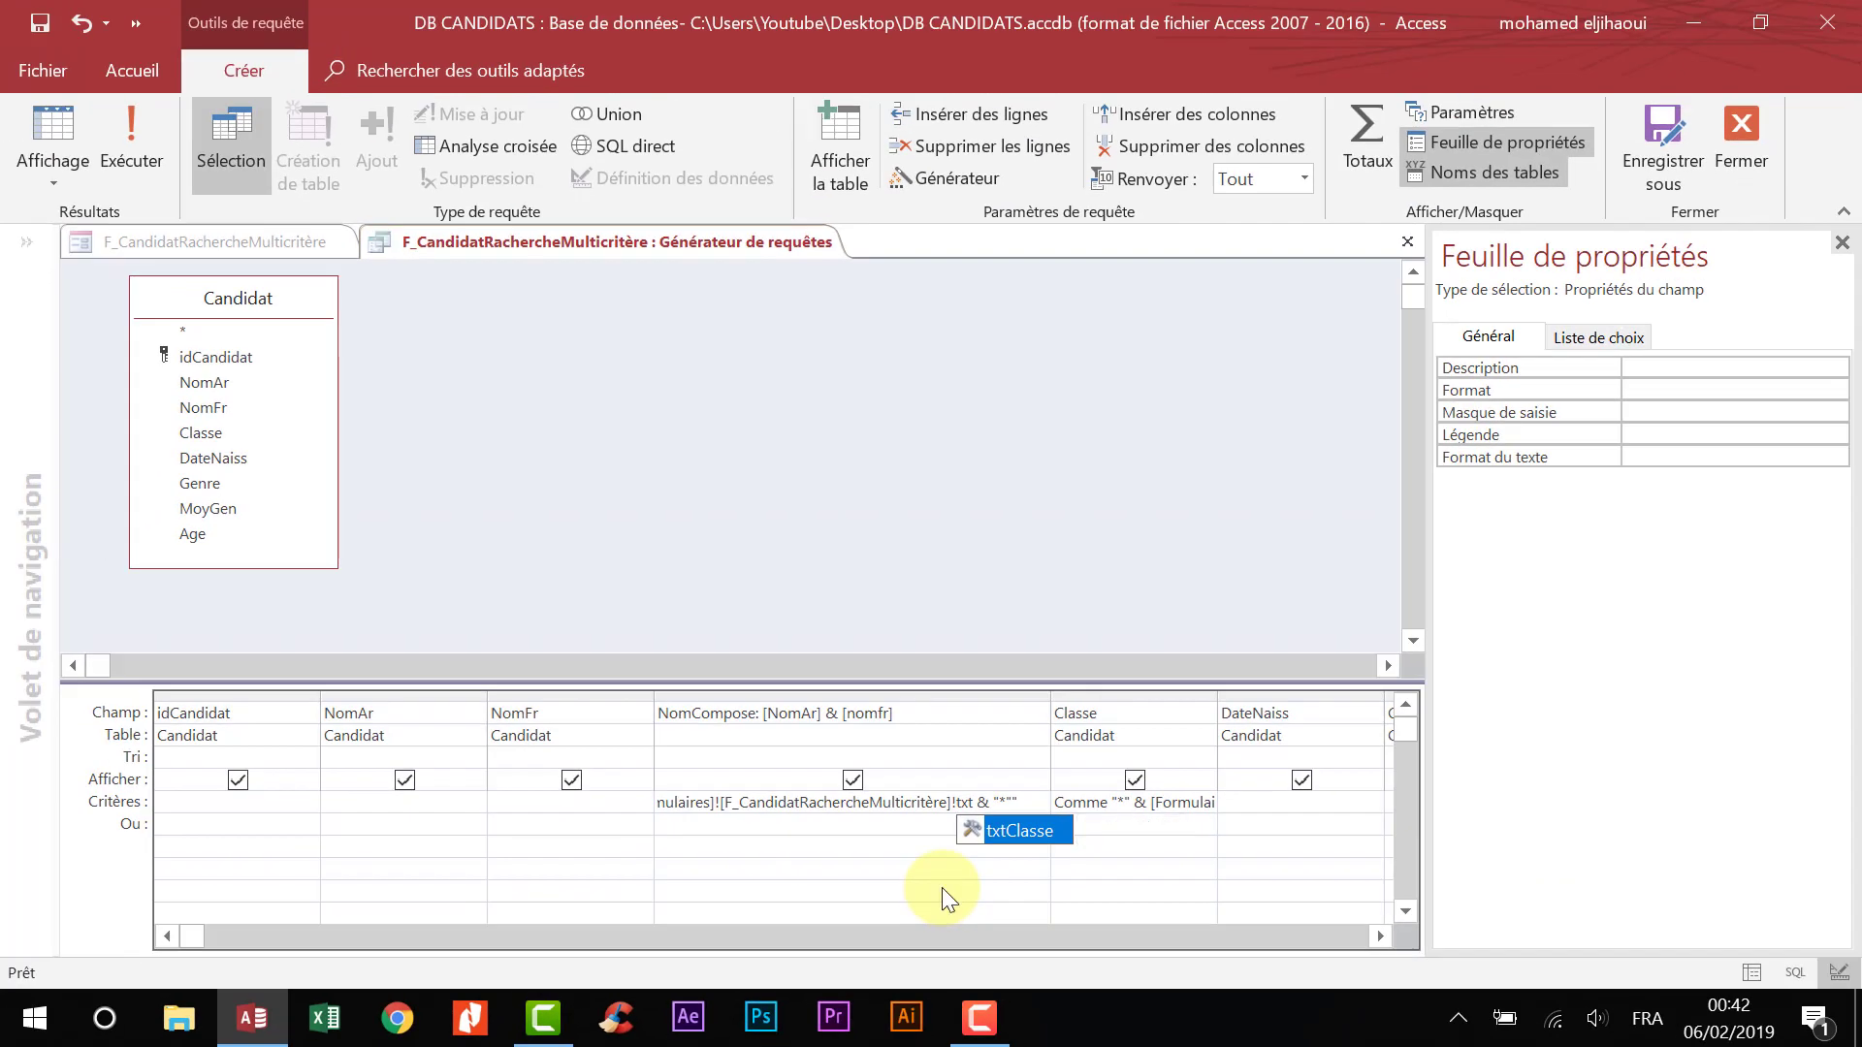
pyautogui.click(1302, 782)
pyautogui.click(942, 598)
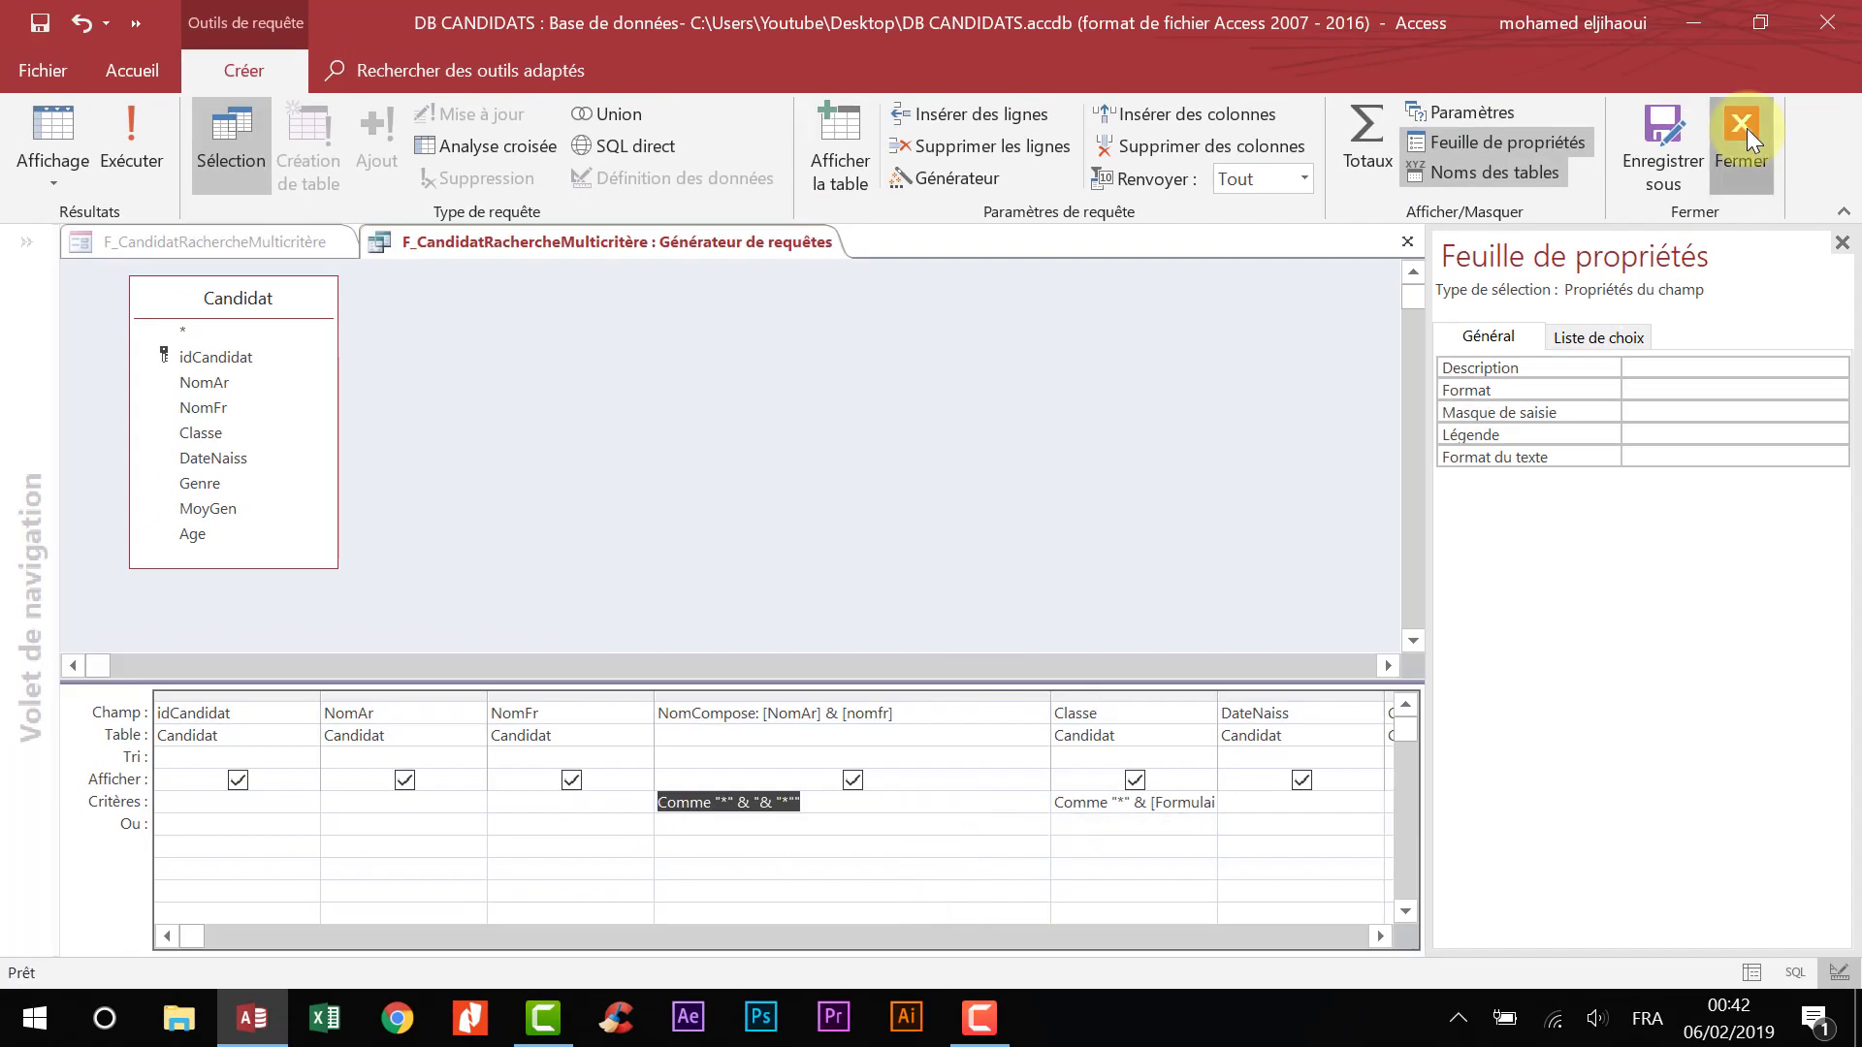
# - Save and close the record source query, and rename the unbound name search text box txtNom
pyautogui.click(1746, 131)
pyautogui.click(836, 630)
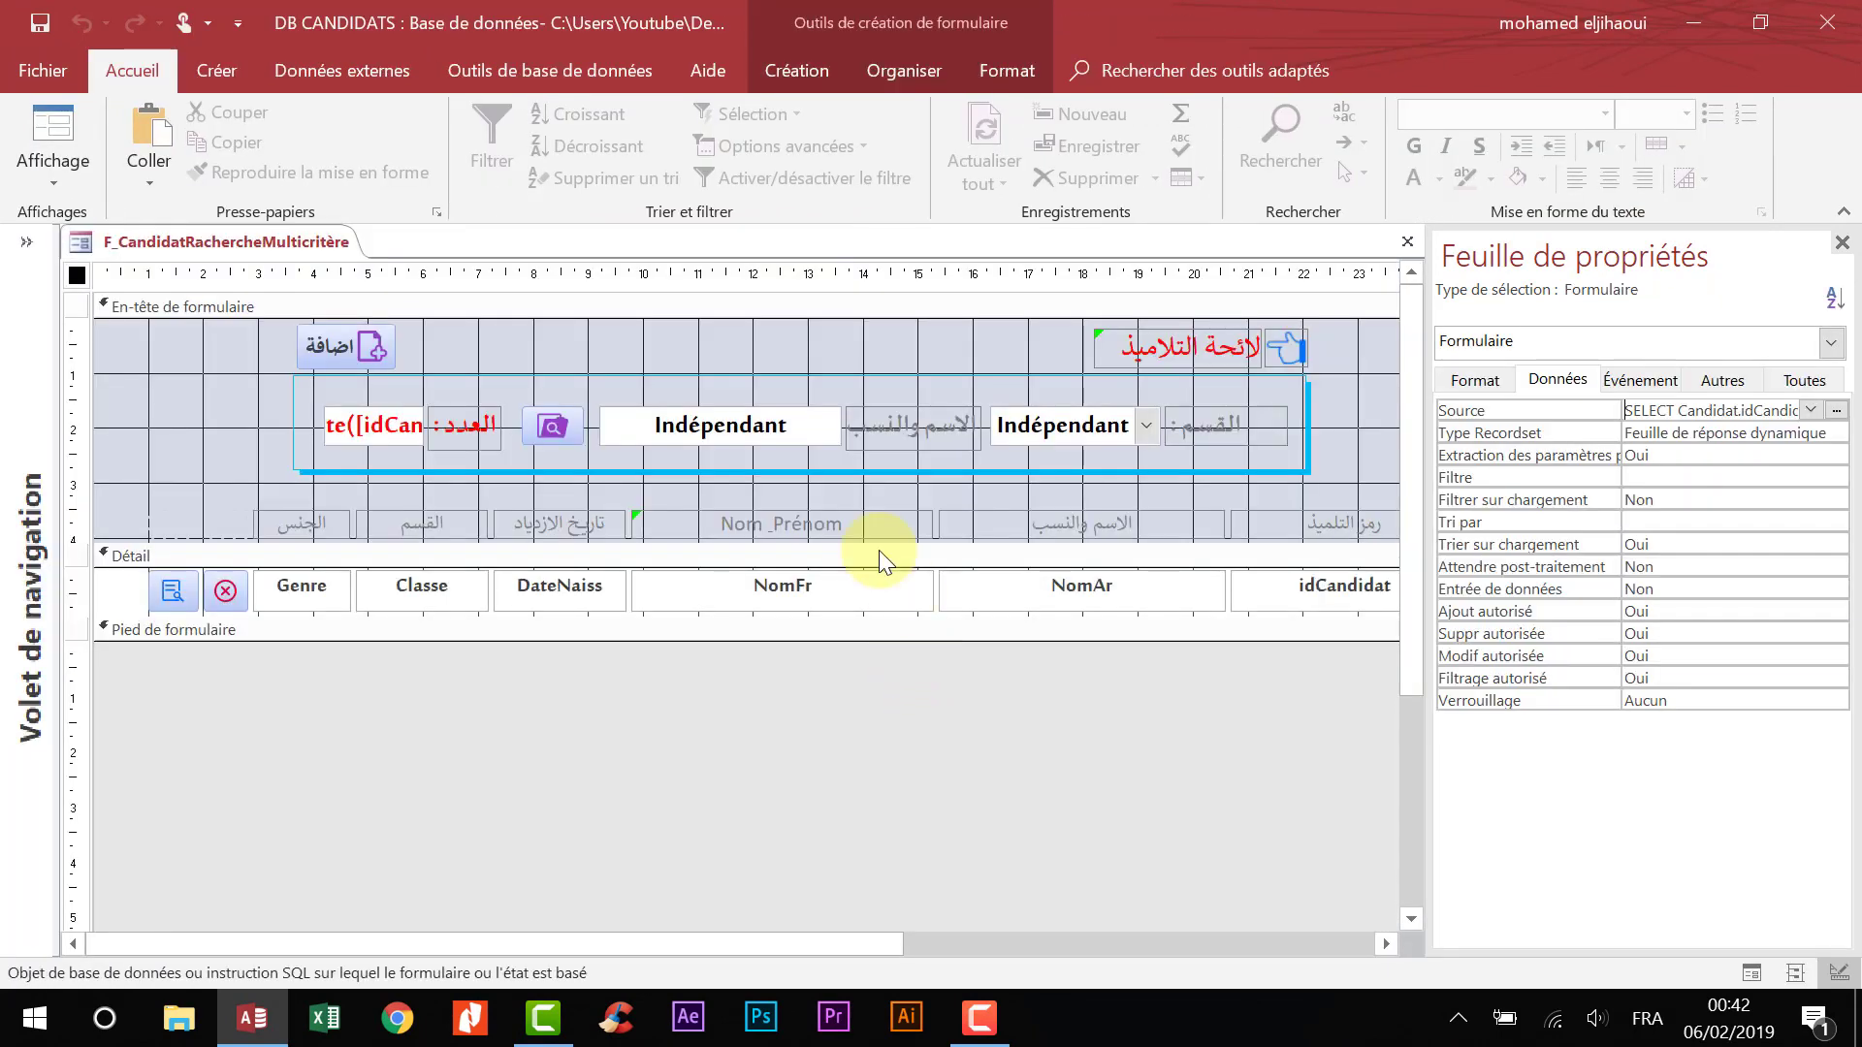
pyautogui.write('txtNom')
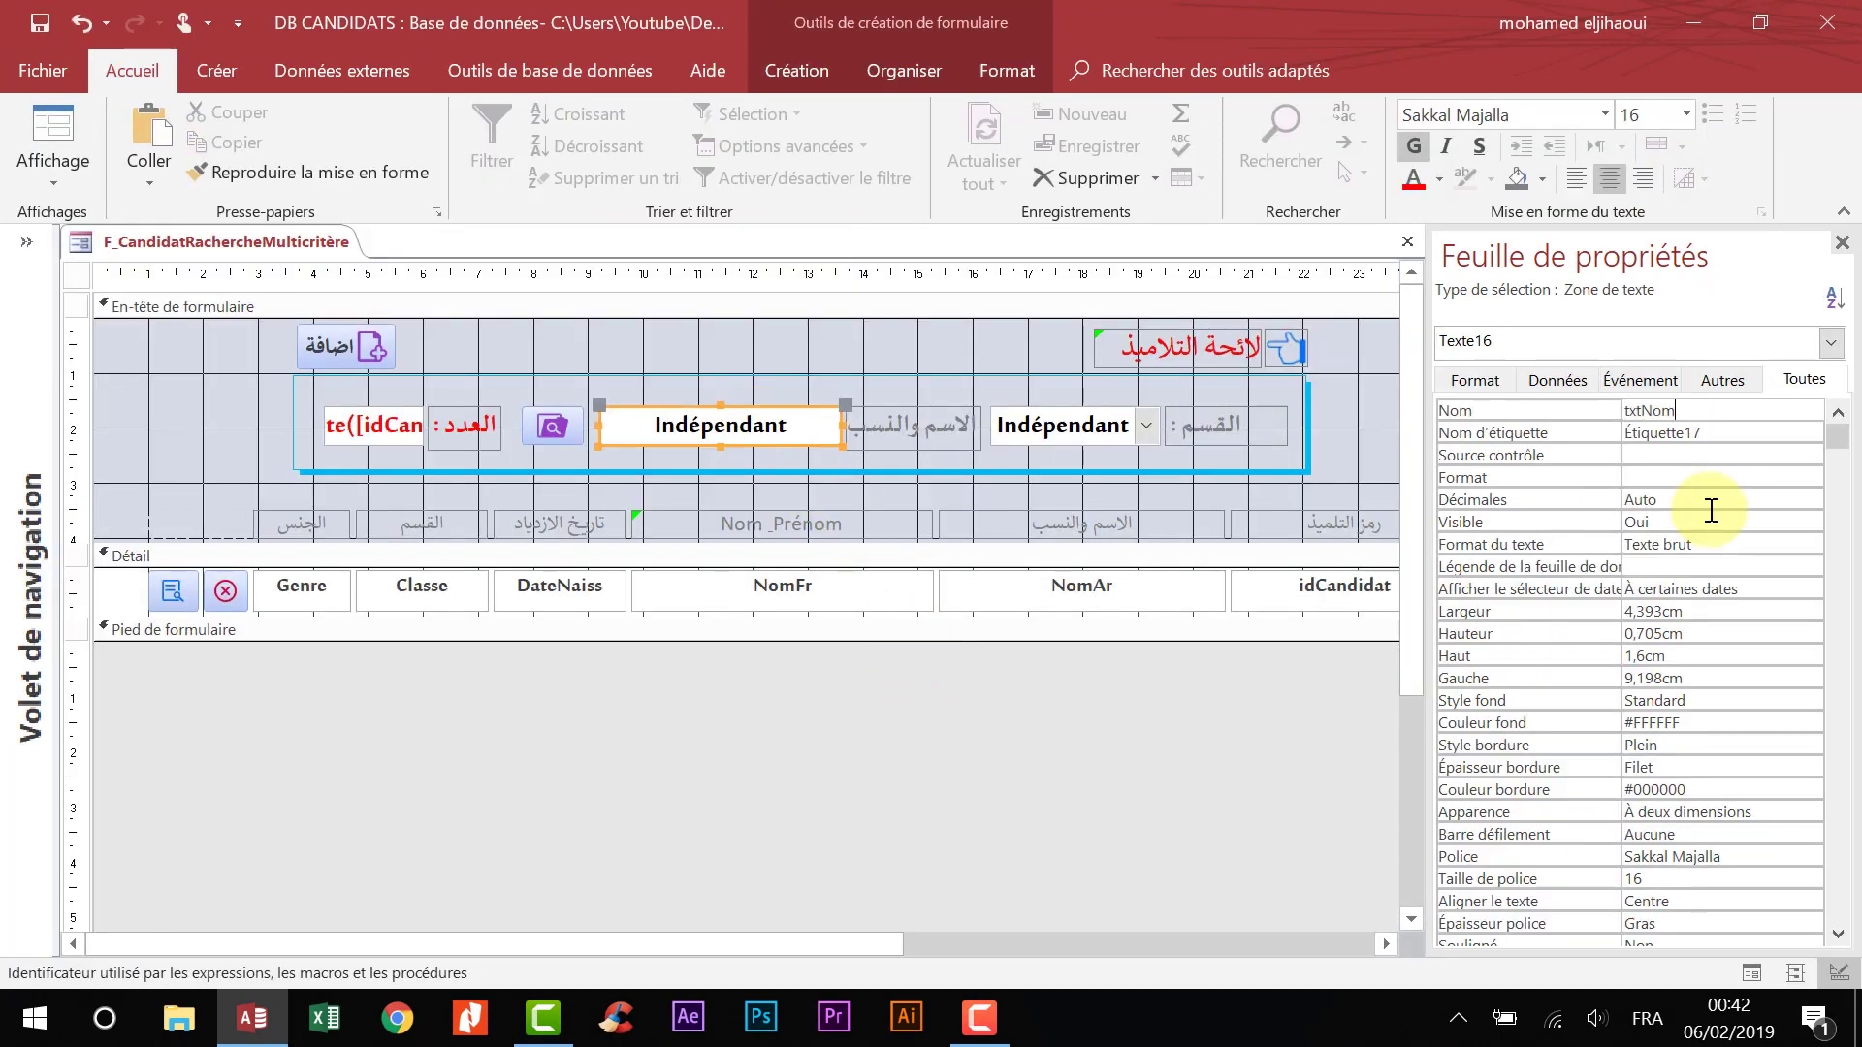
pyautogui.click(813, 338)
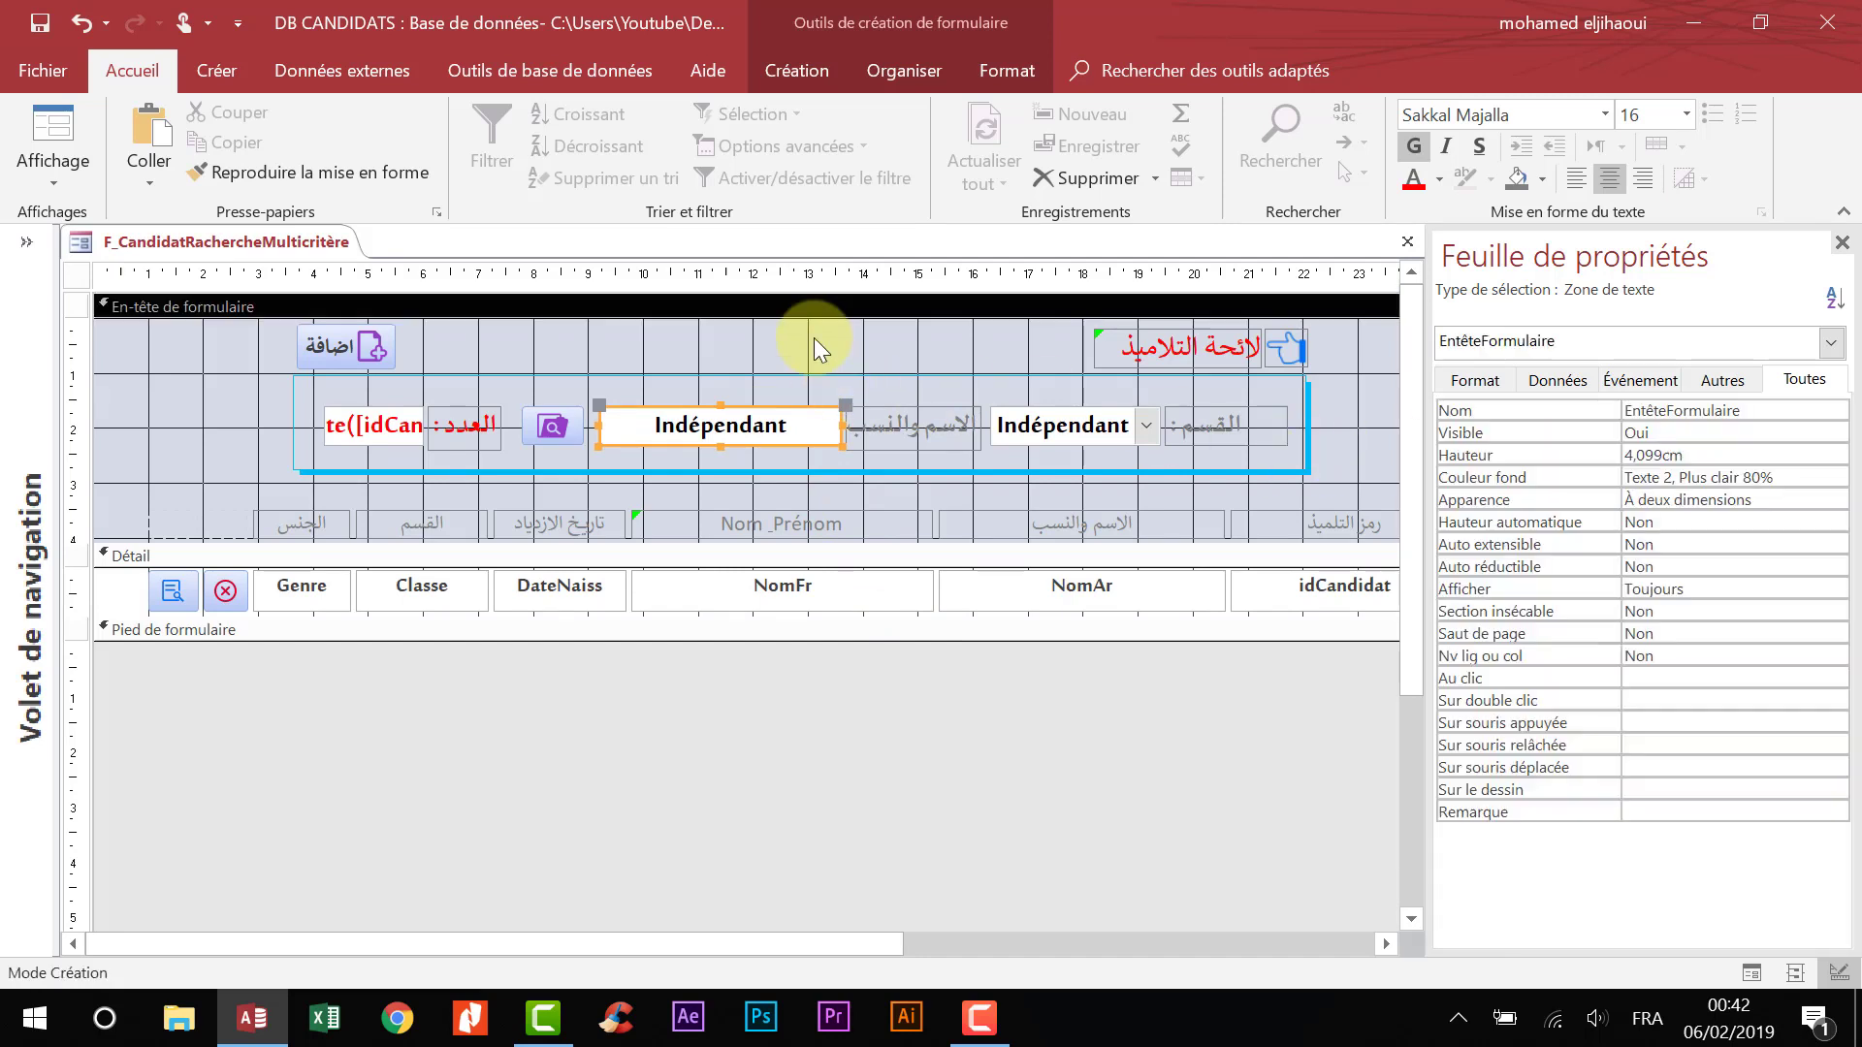
pyautogui.click(804, 429)
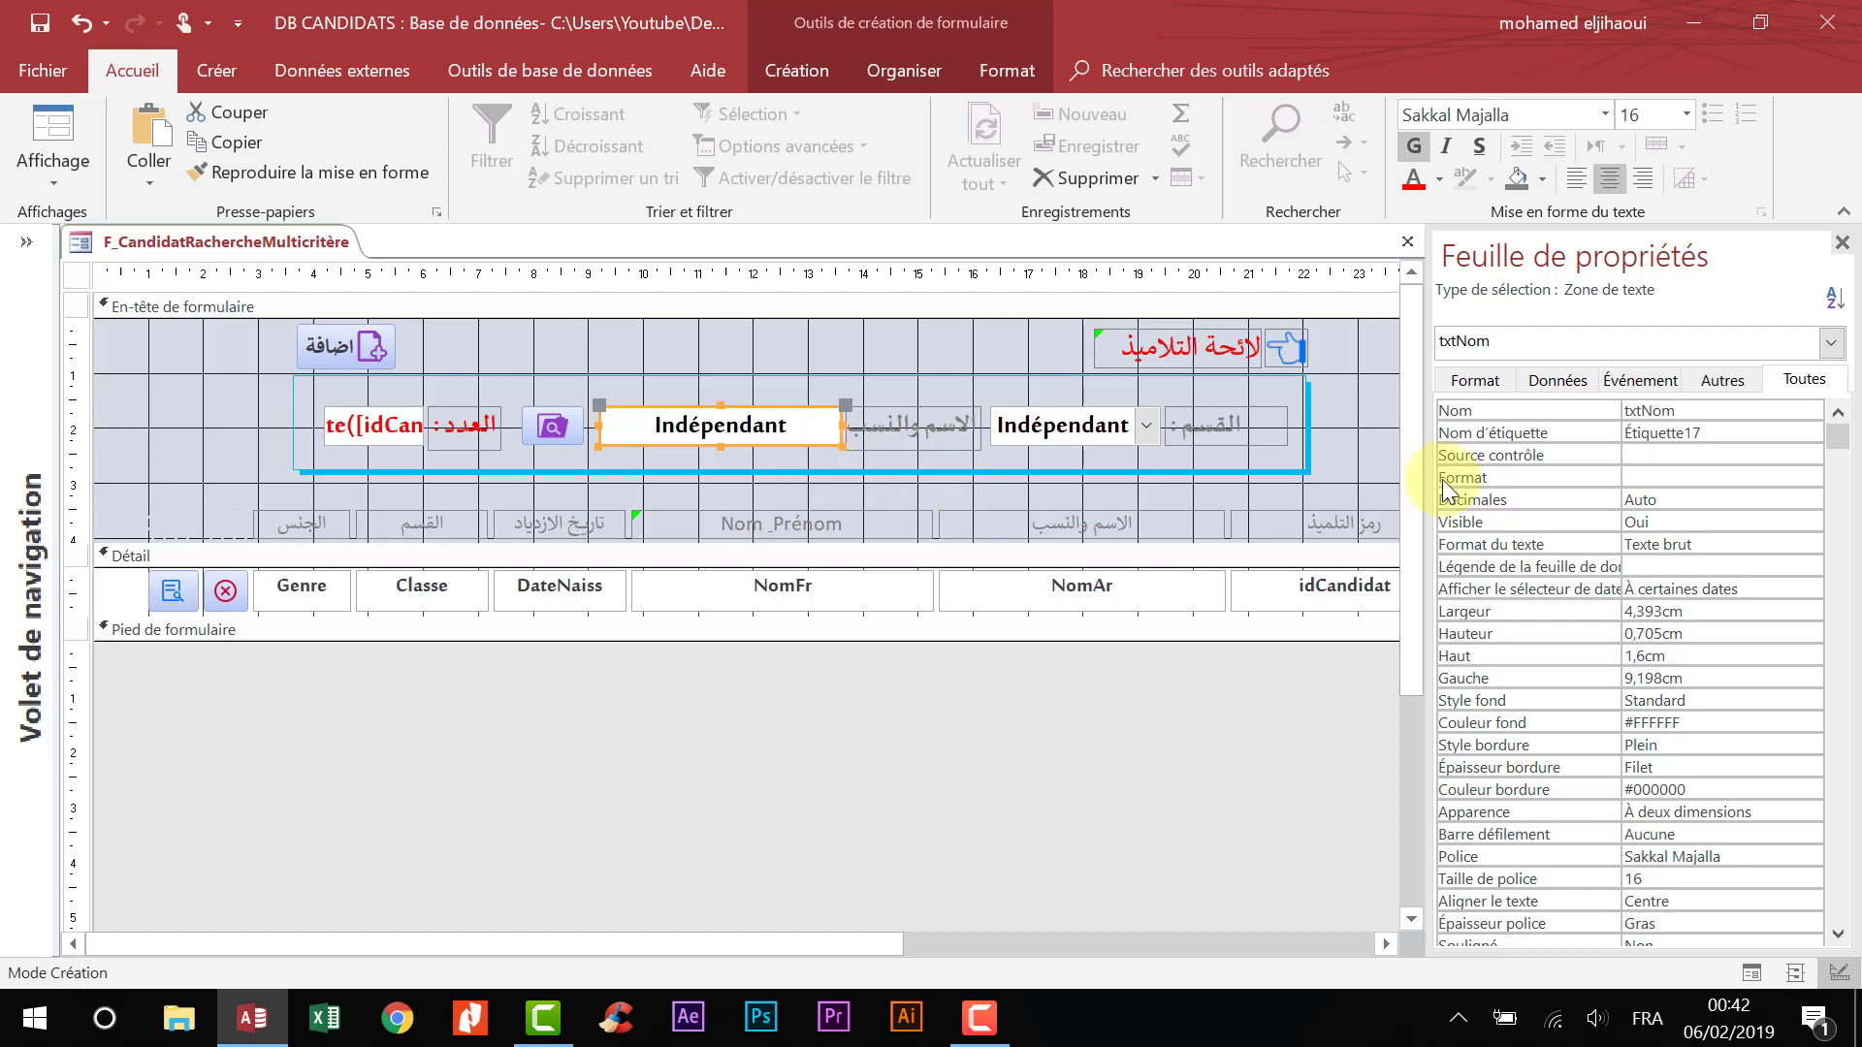
# - Reopen the form's record source query and replace the NomCompose criterion with comme "*" & & "*", leaving a gap between the ampersands
pyautogui.click(76, 275)
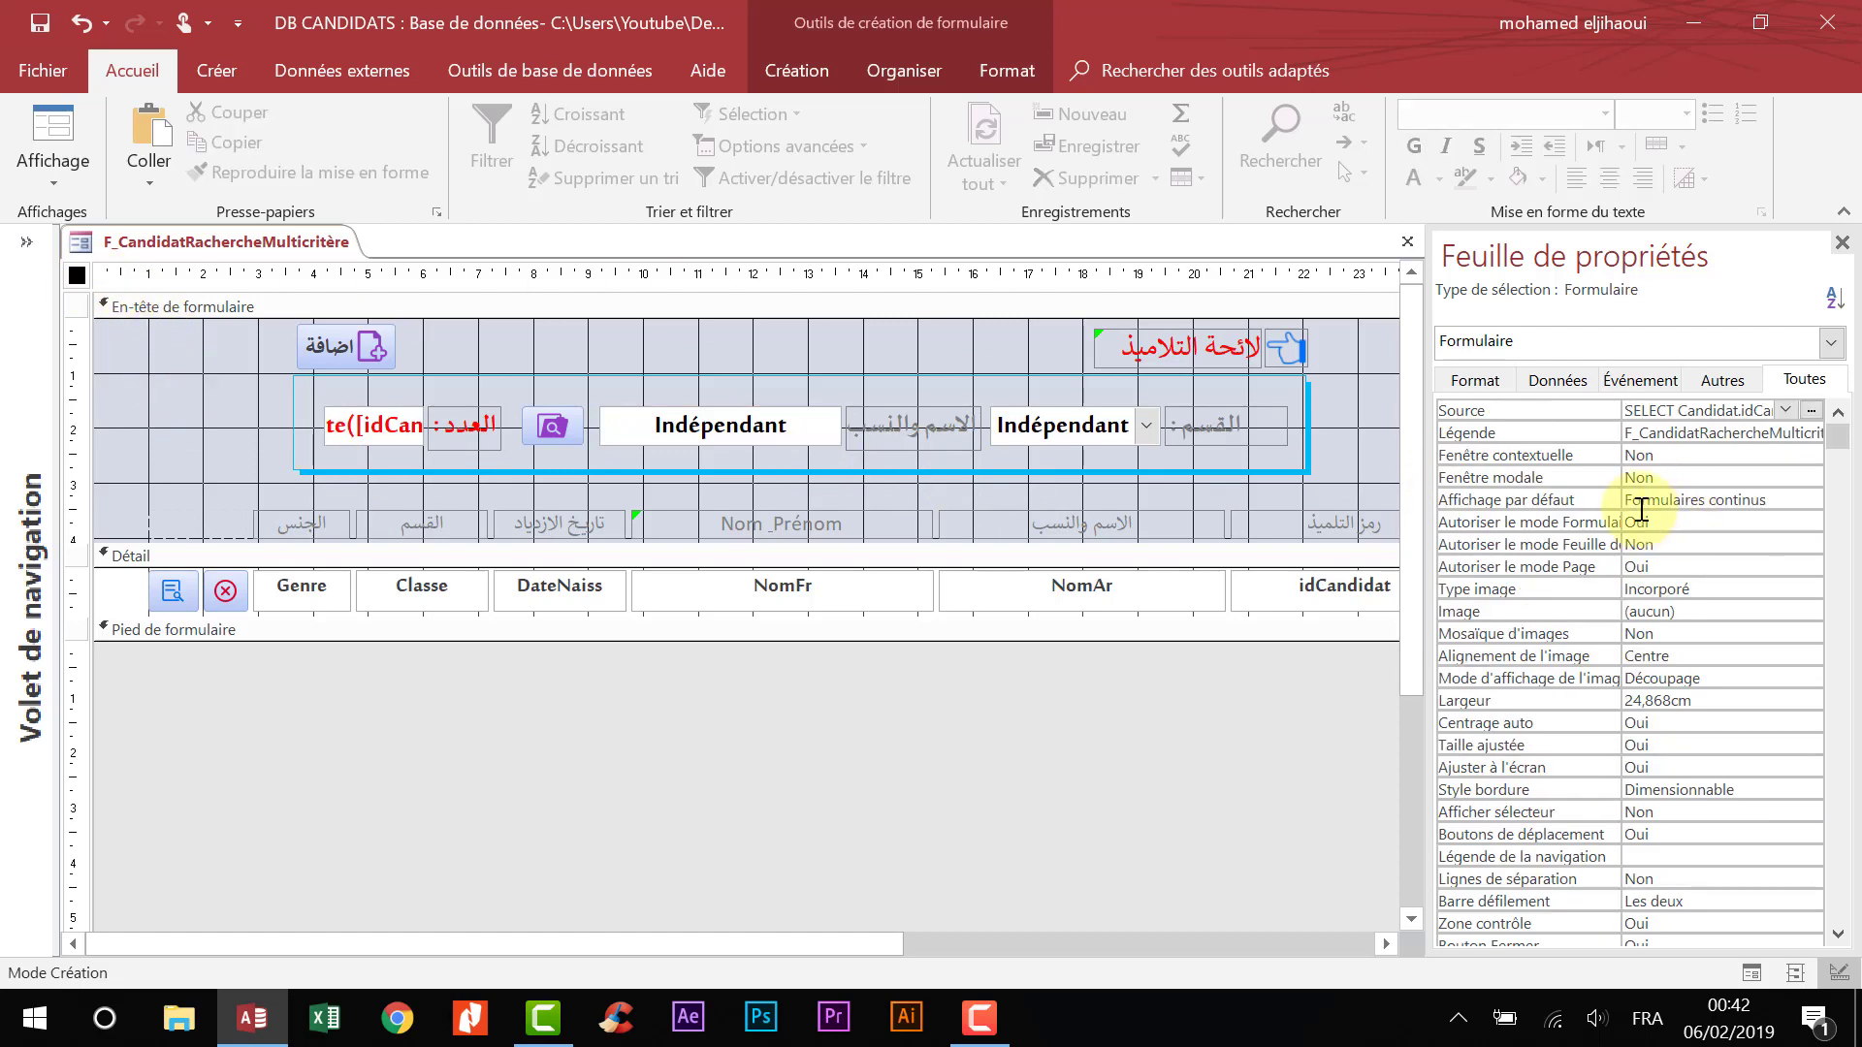
pyautogui.click(1809, 410)
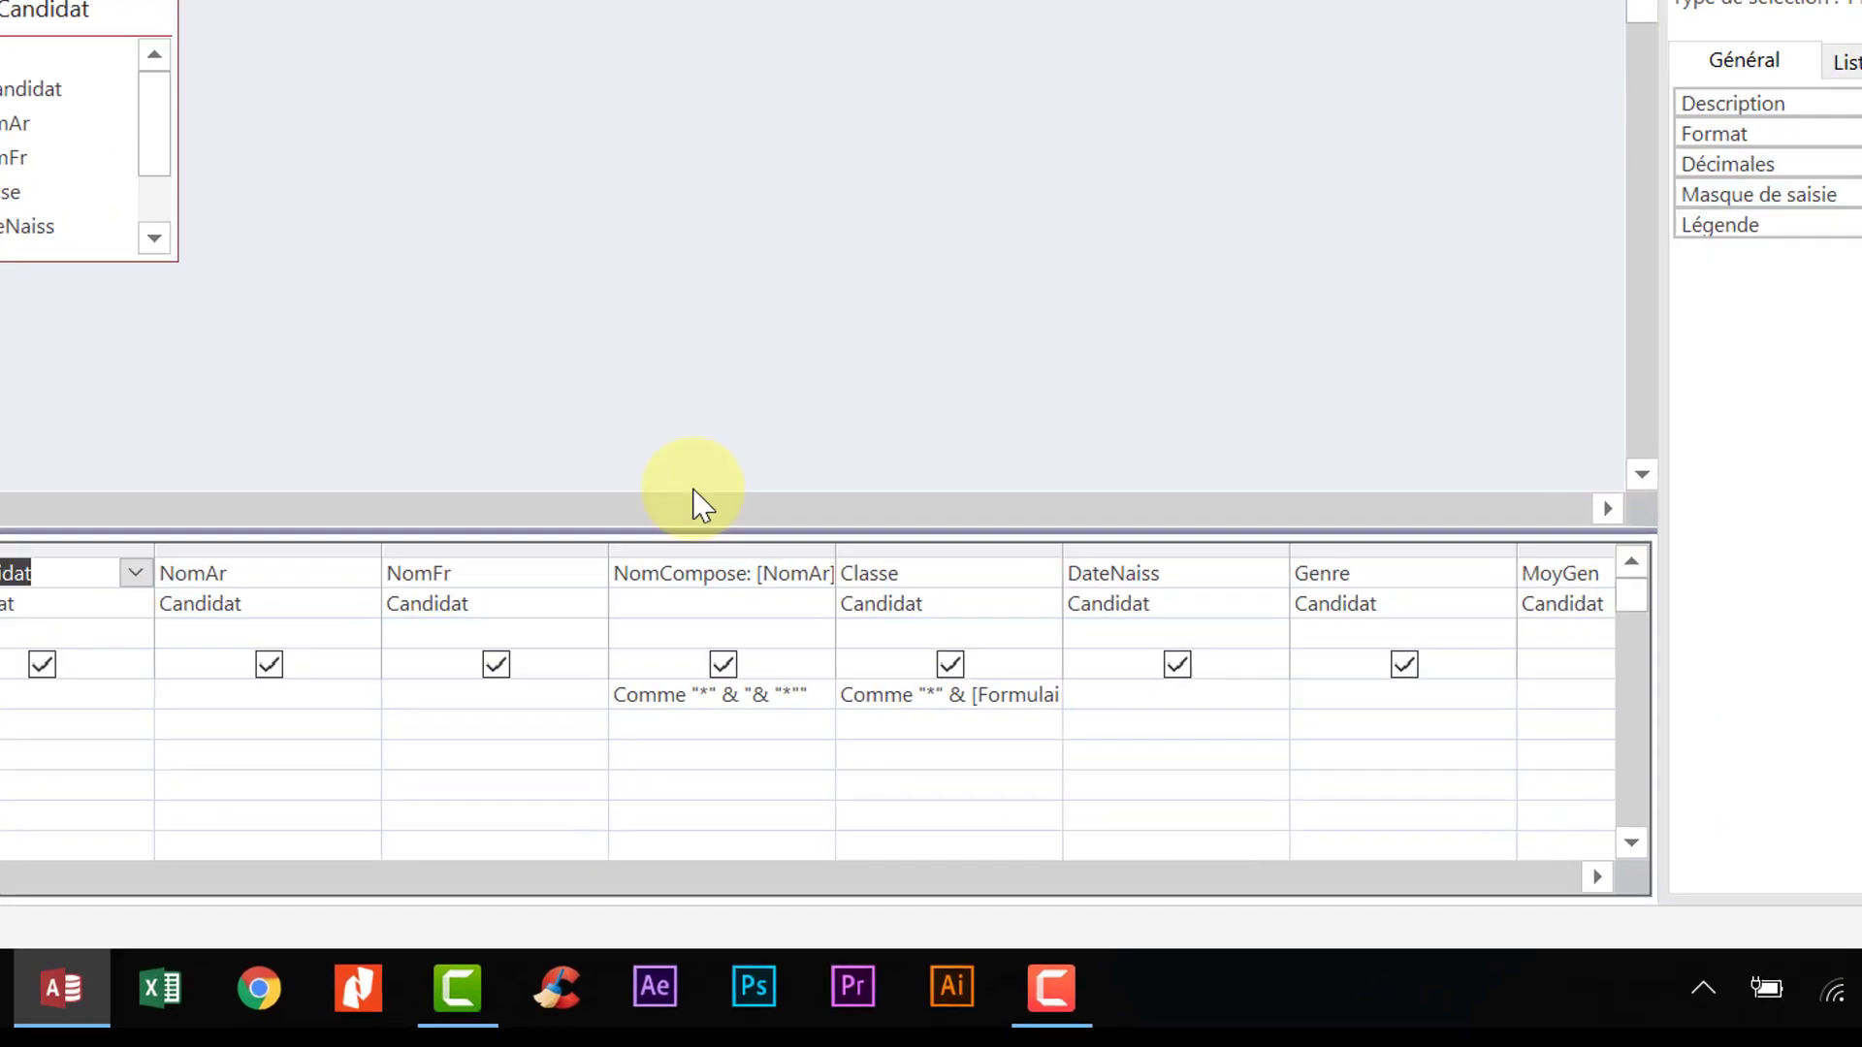
pyautogui.moveTo(812, 688); pyautogui.dragTo(491, 687)
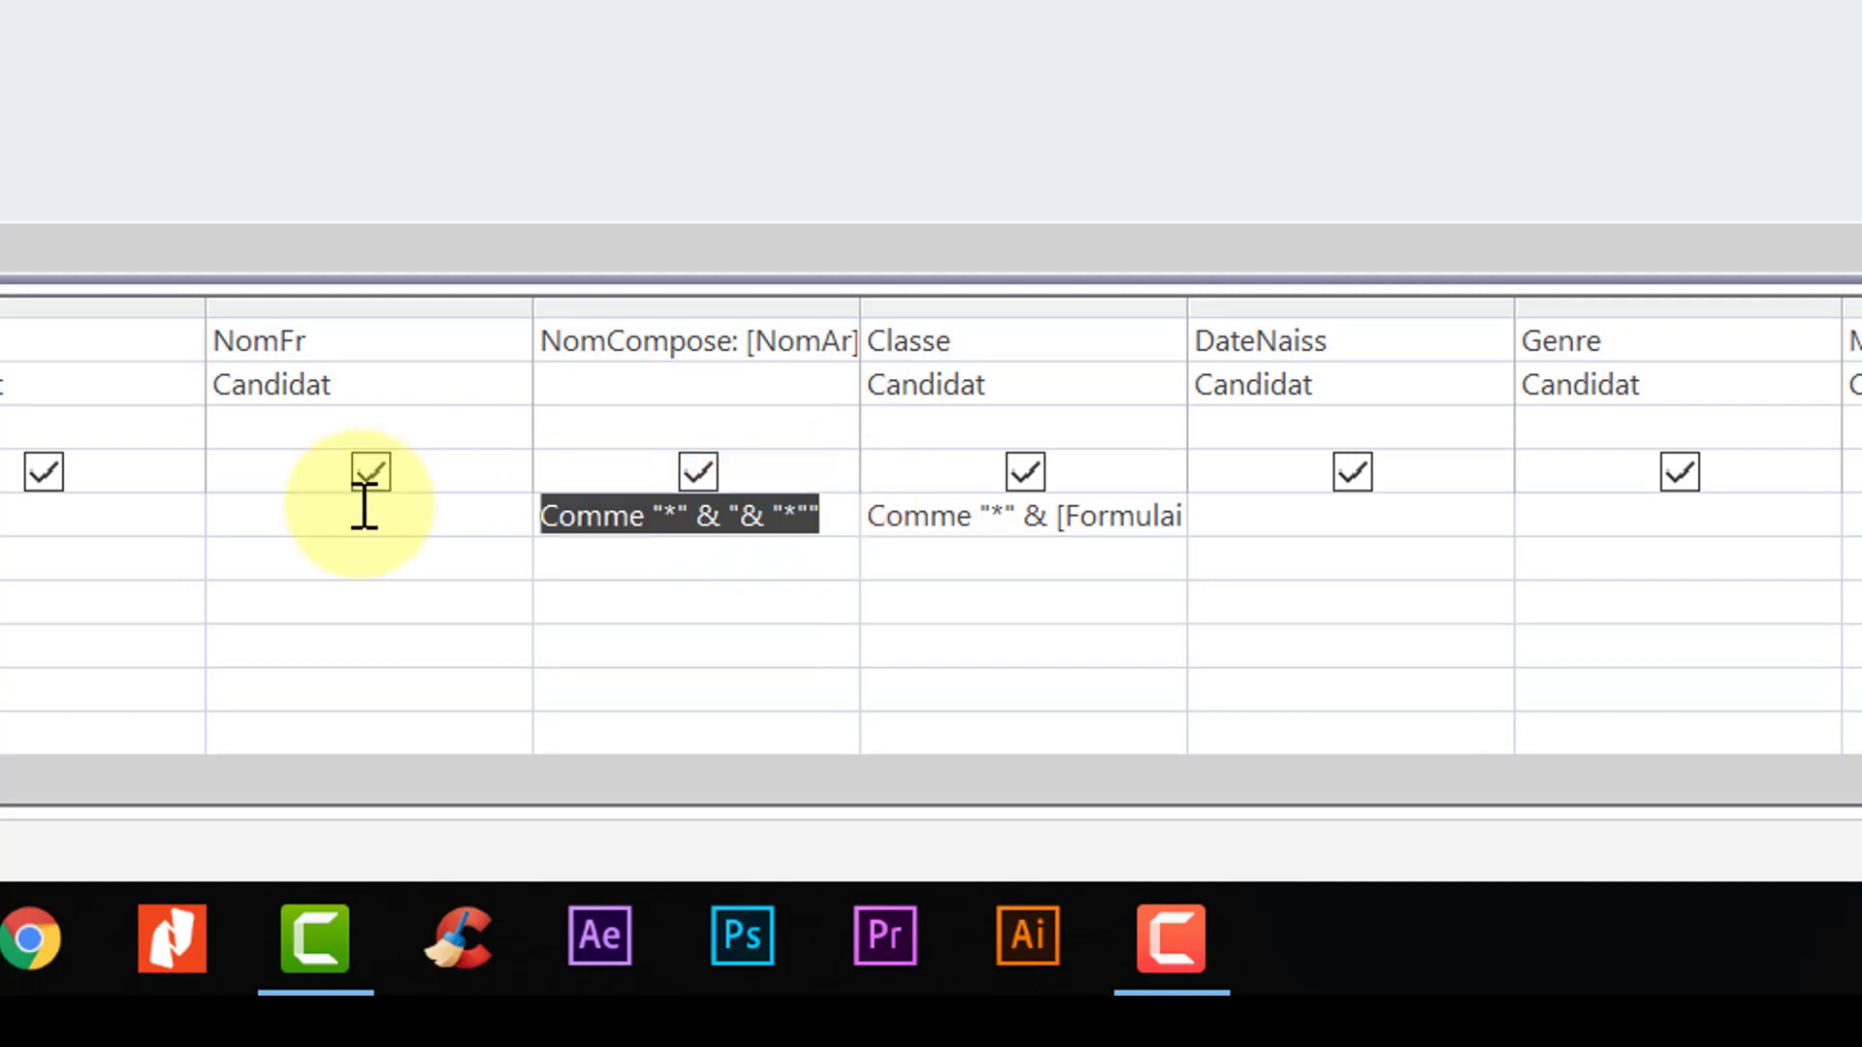
pyautogui.write('comme ')
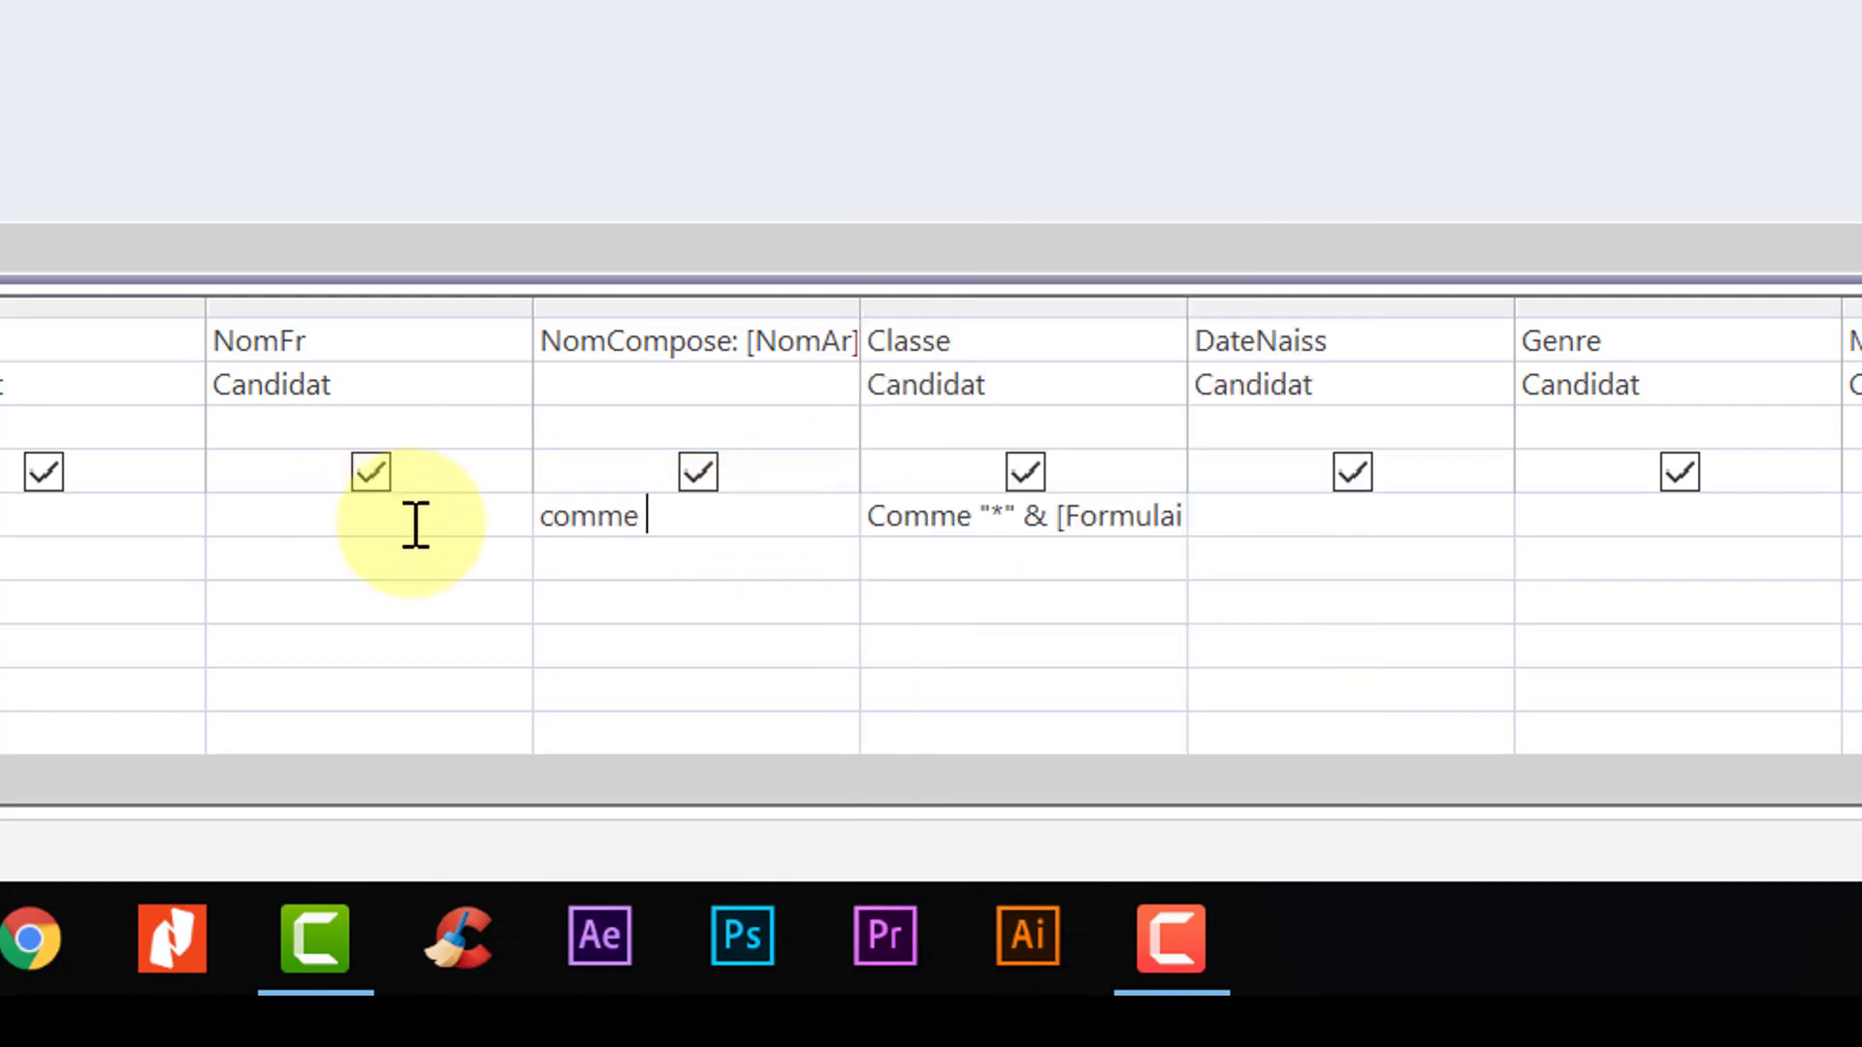
pyautogui.write('"*" & &"*')
pyautogui.click(758, 518)
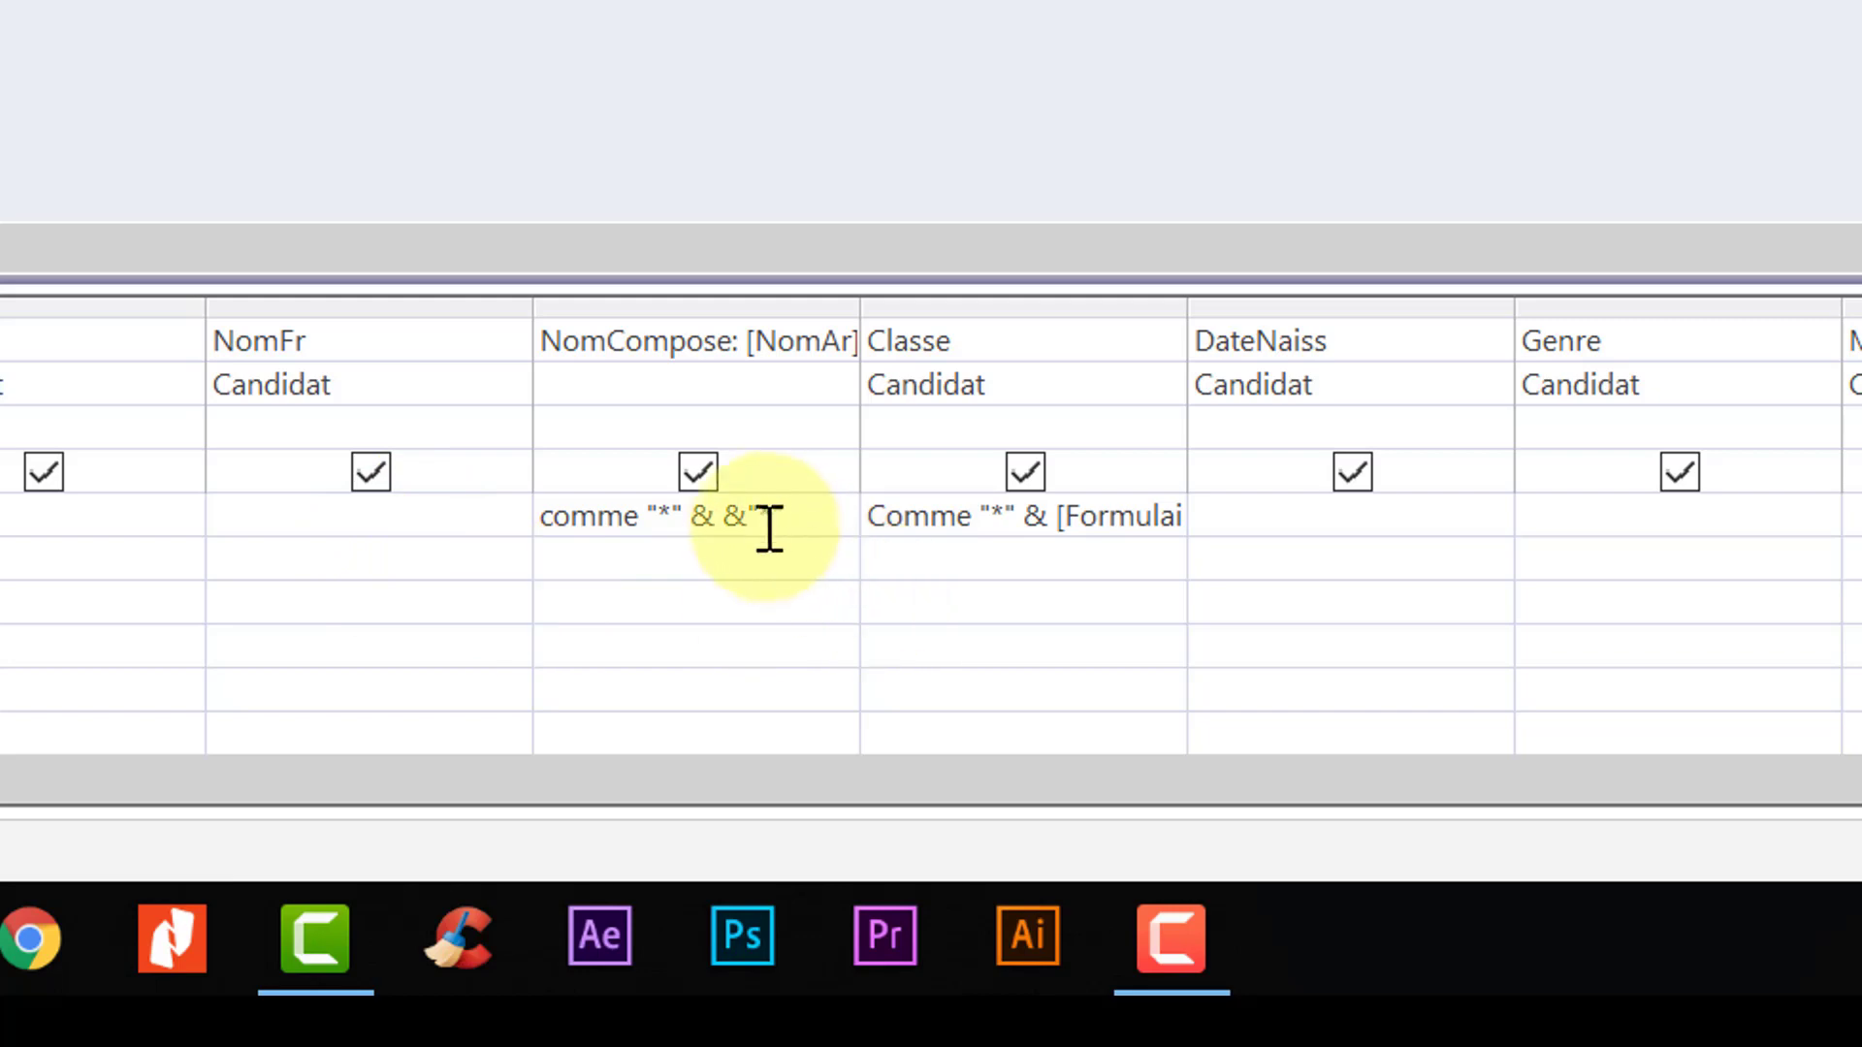
pyautogui.doubleClick(733, 518)
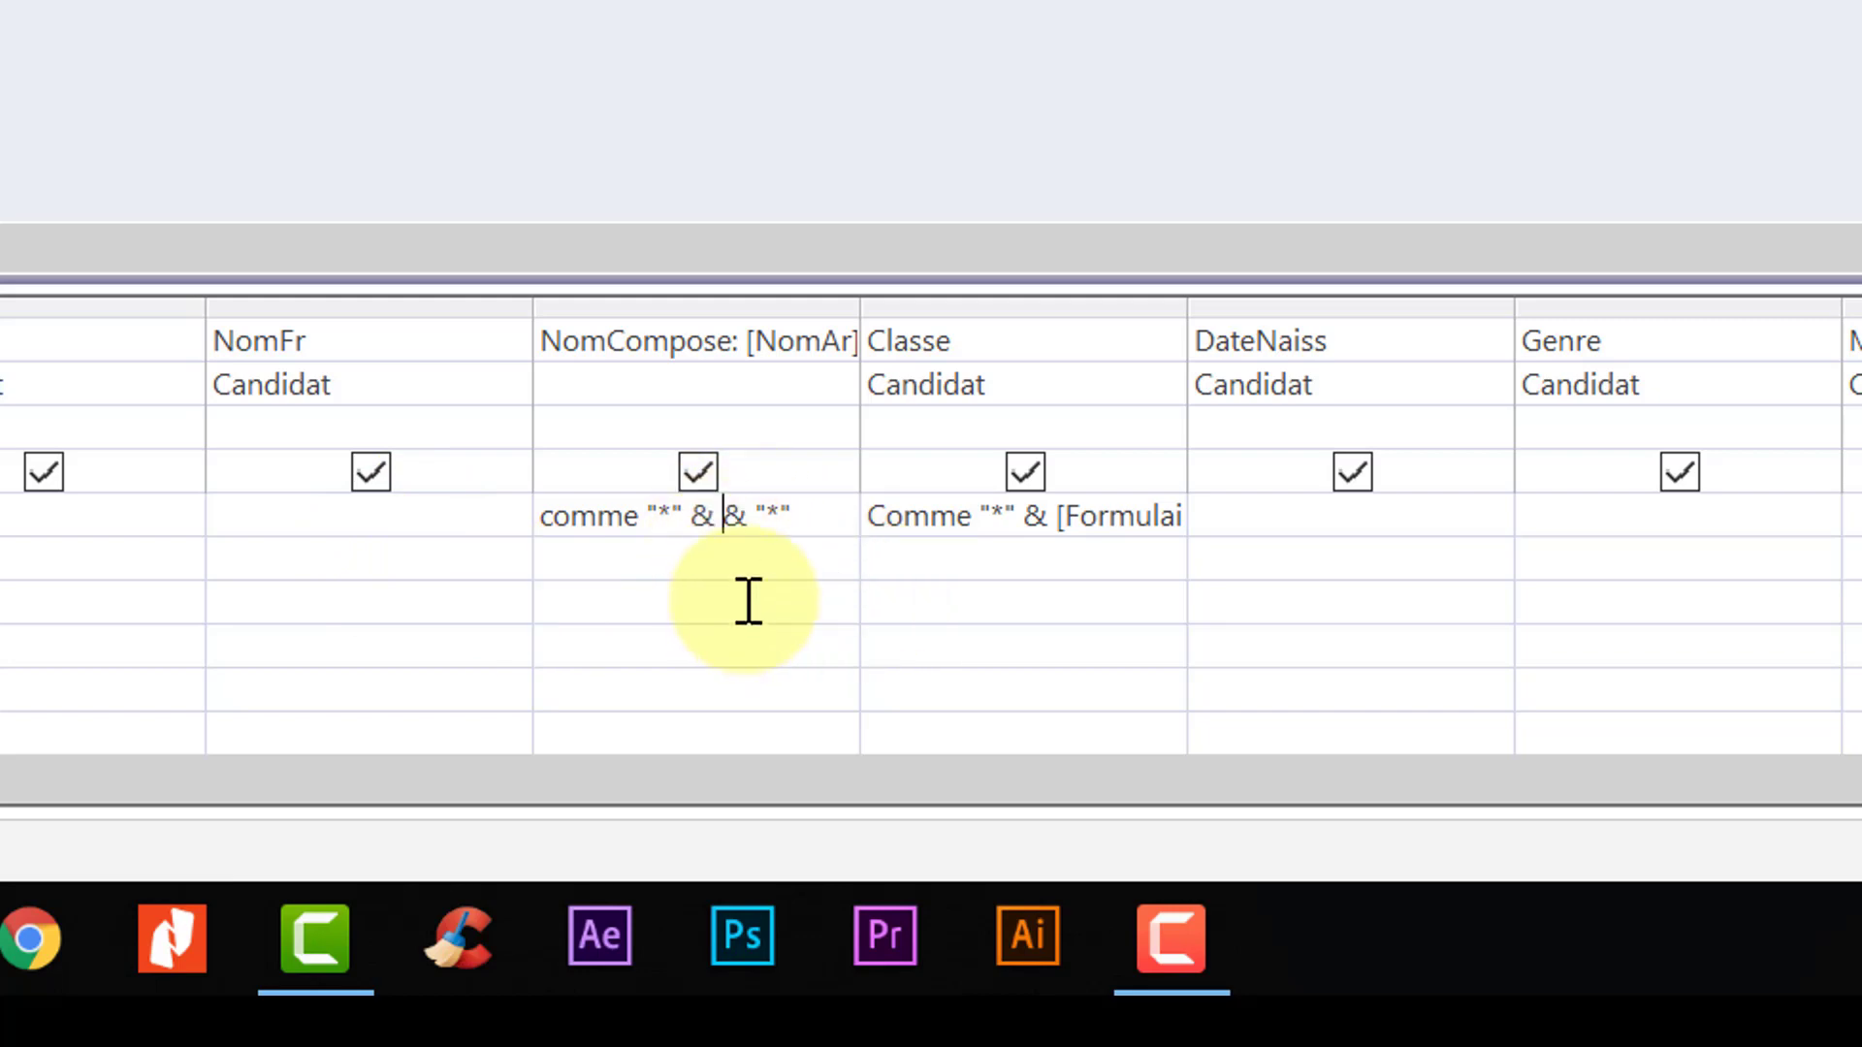
pyautogui.click(716, 518)
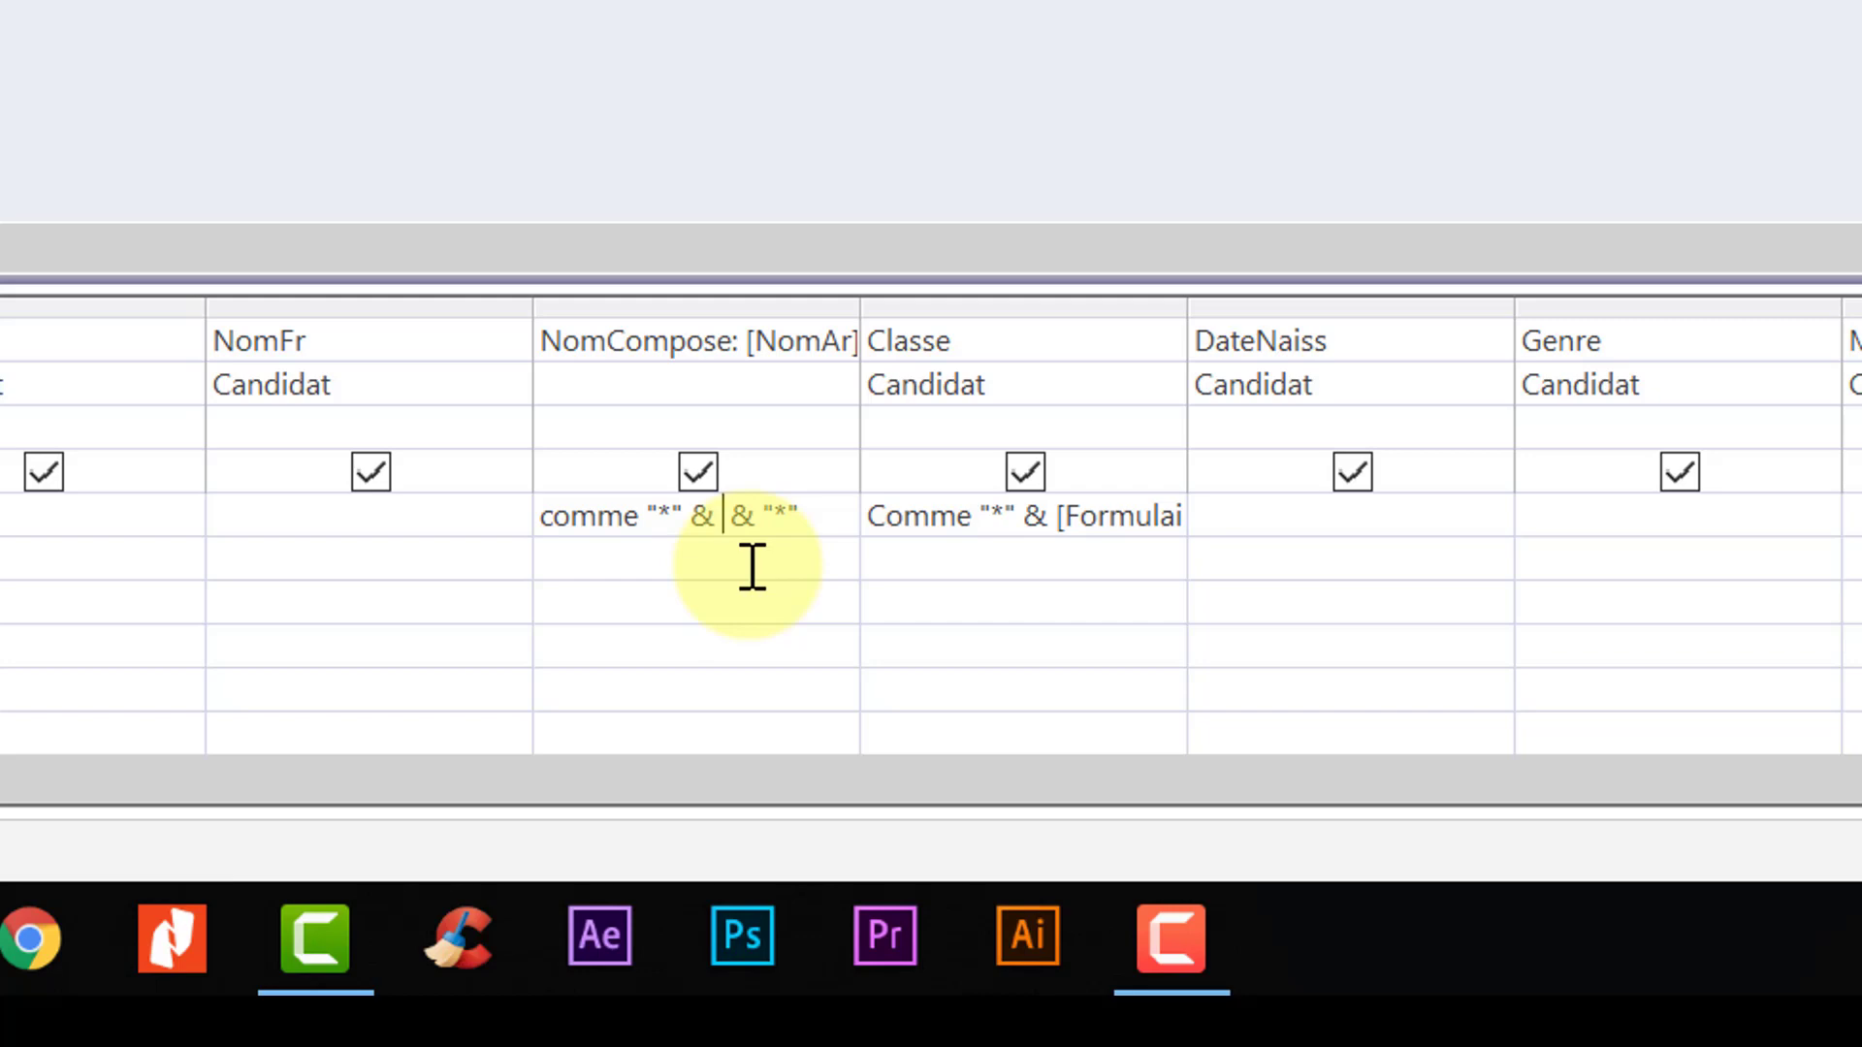
# - Insert a reference to txtNom on Formulaires F_CandidatRachercheMulticritère between the ampersands of the NomCompose criterion, and save and close the query
pyautogui.write('for')
pyautogui.doubleClick(1003, 849)
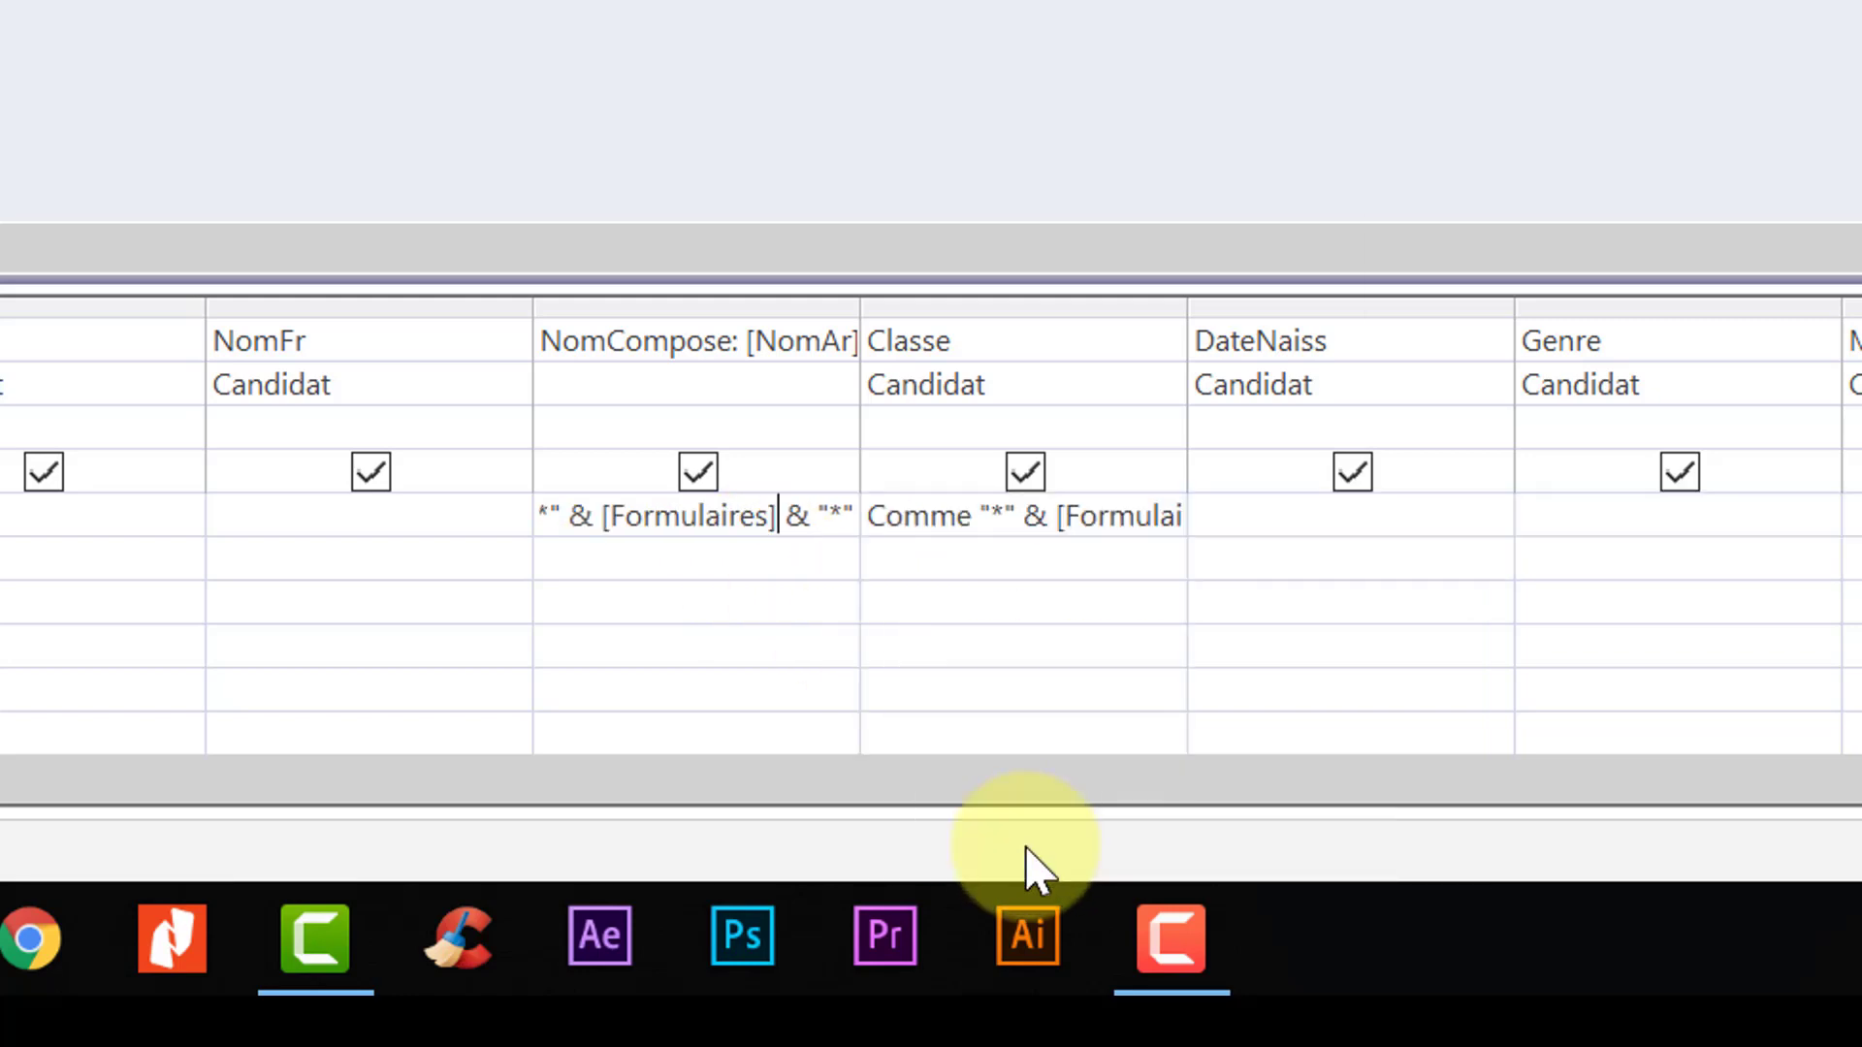
pyautogui.write('!for')
pyautogui.press('BackSpace')
pyautogui.press('BackSpace')
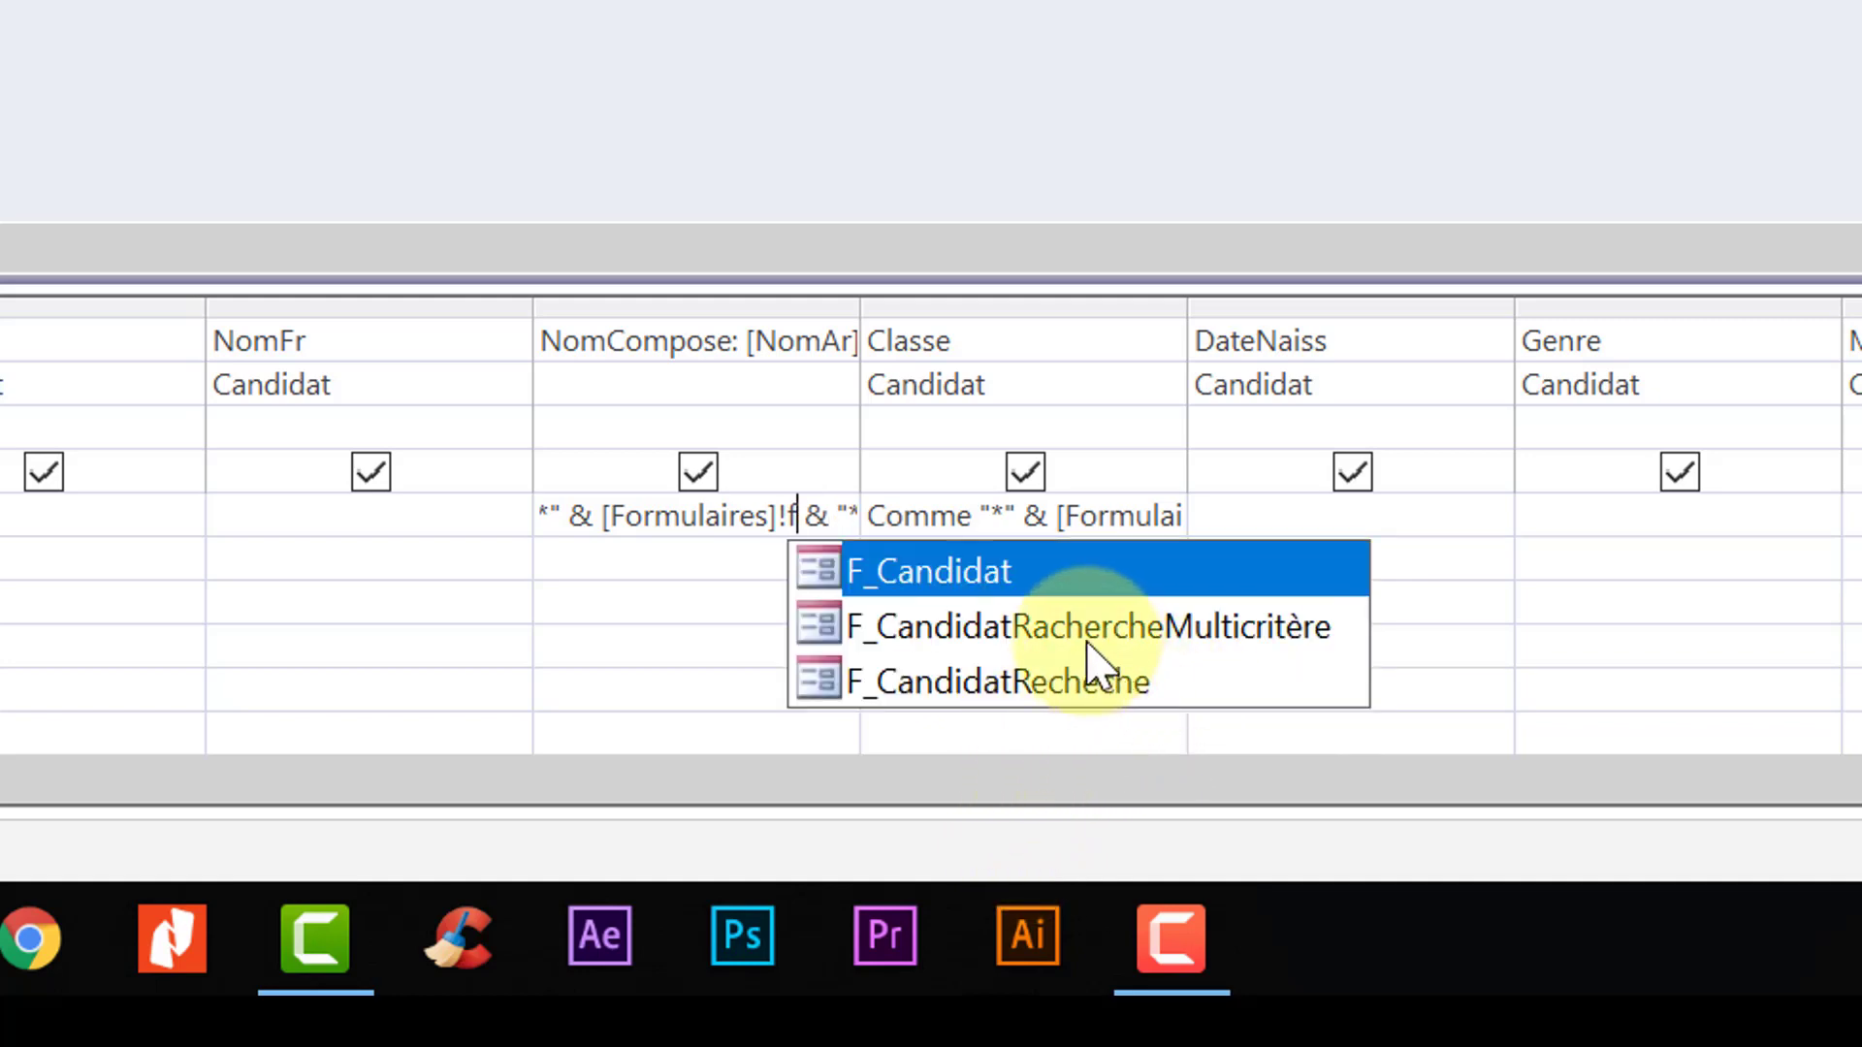
pyautogui.click(1088, 640)
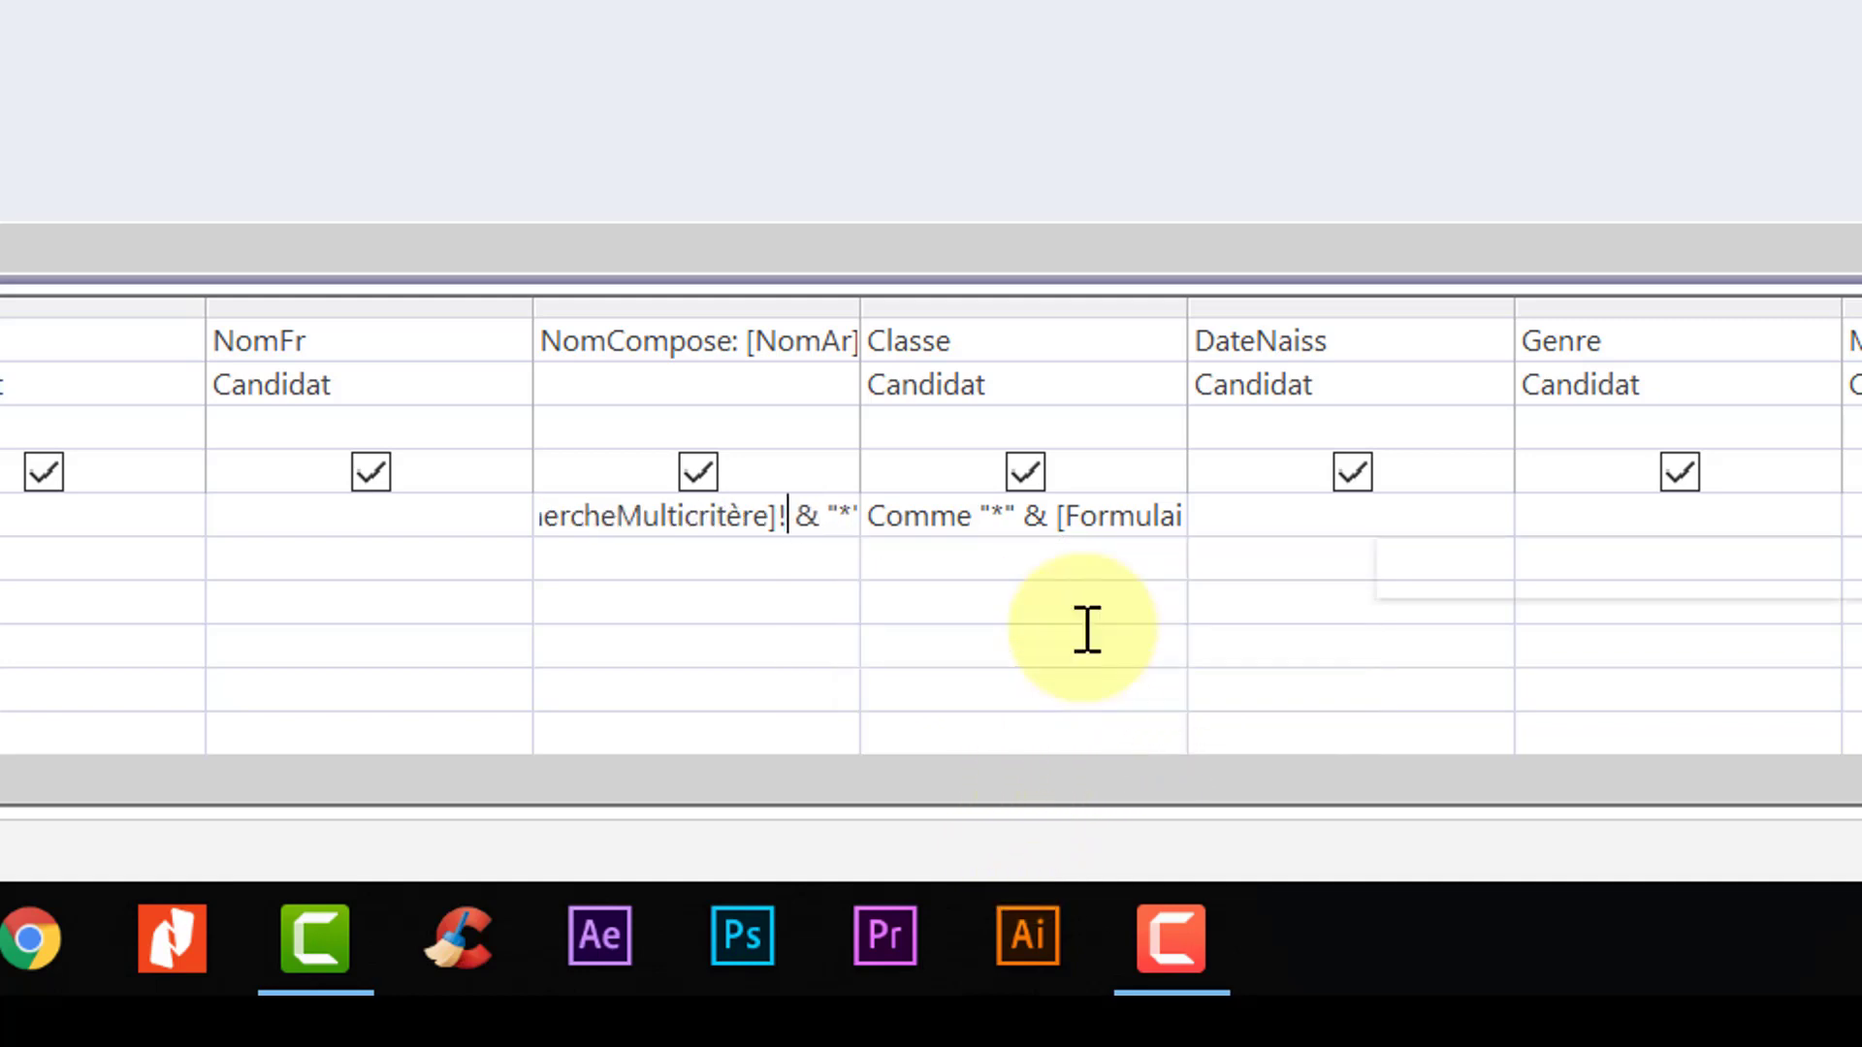
pyautogui.write('!txt')
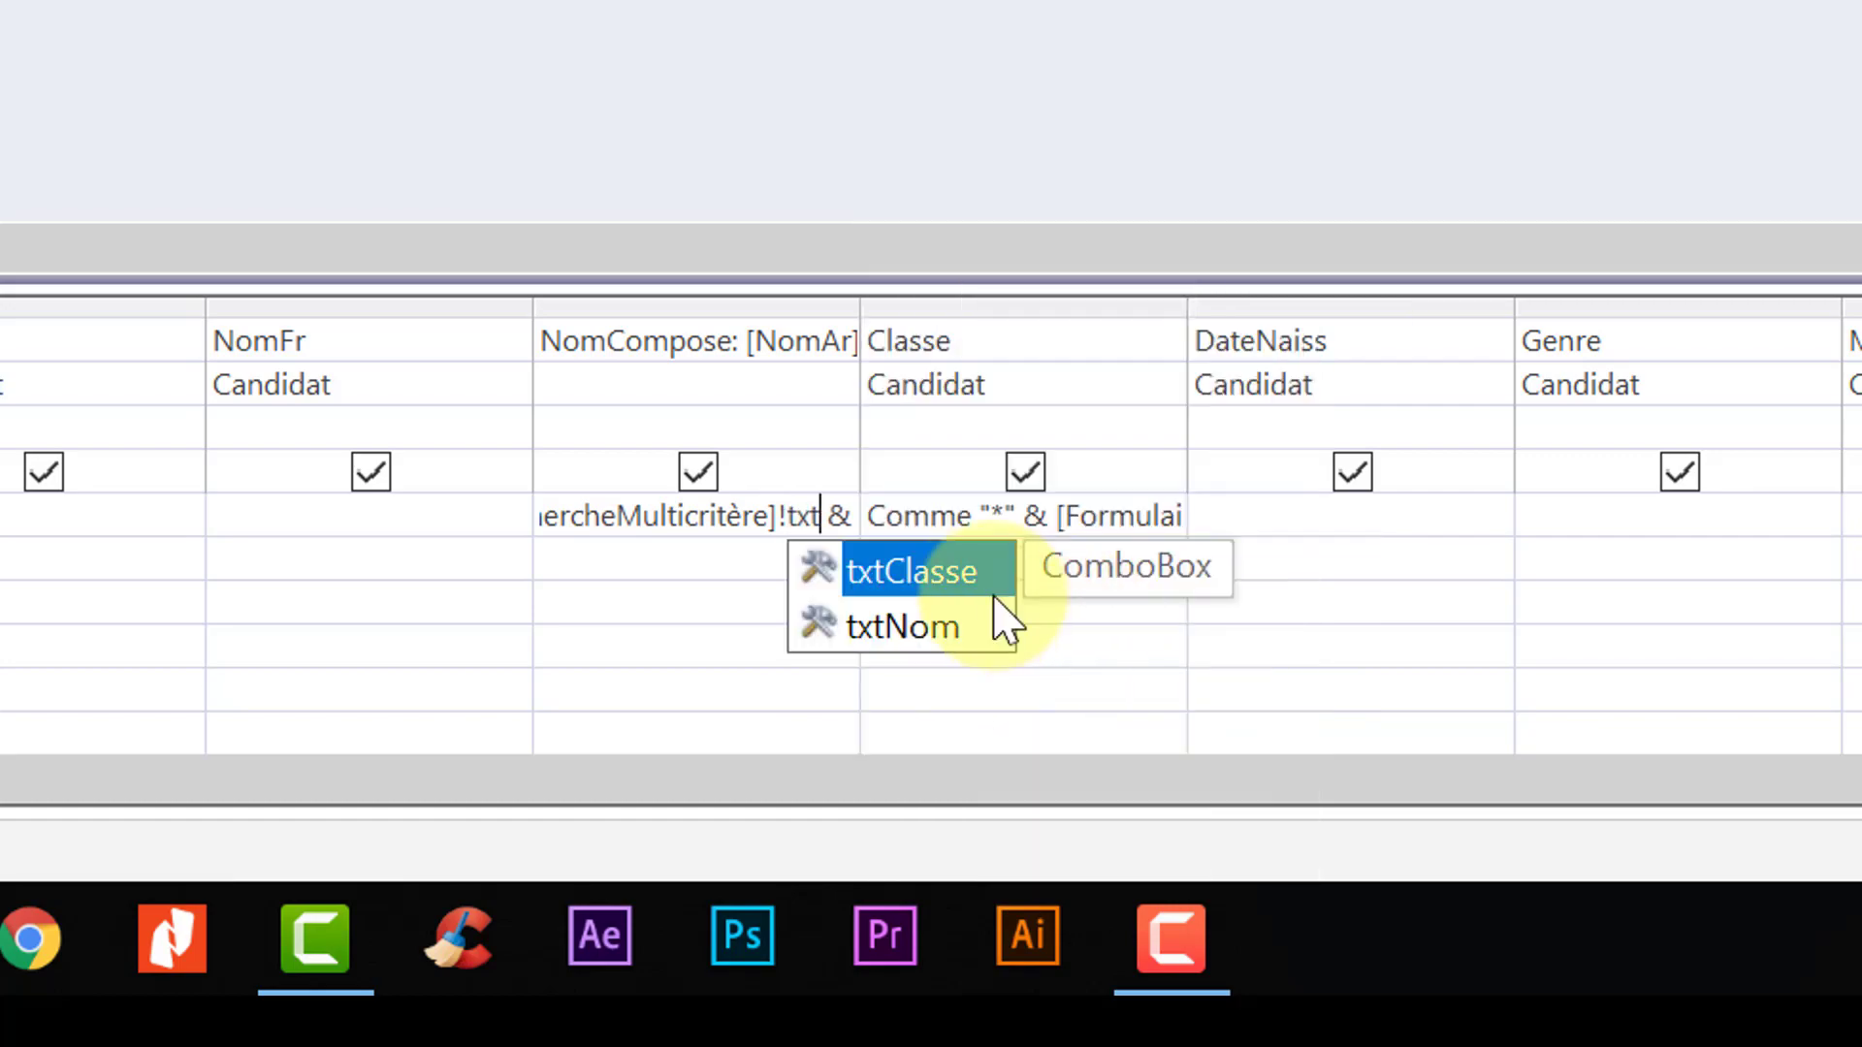
pyautogui.click(945, 630)
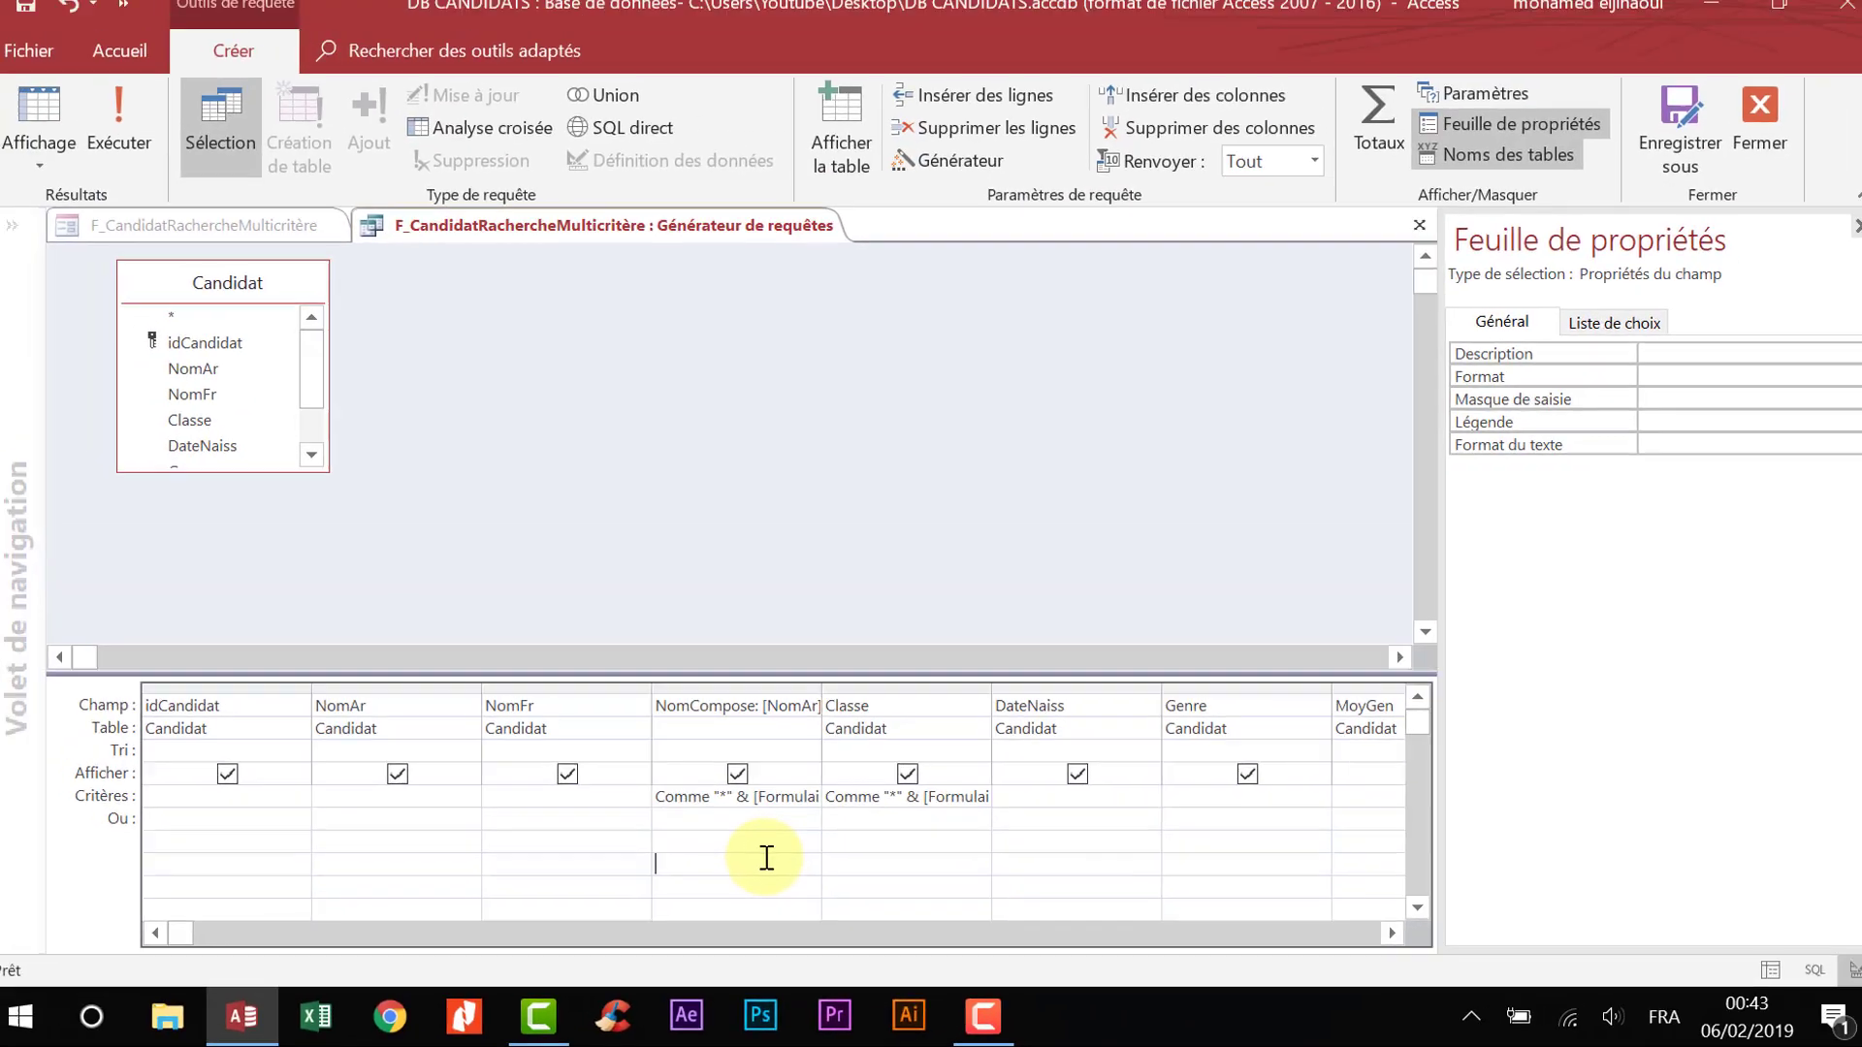
pyautogui.click(1738, 141)
pyautogui.click(793, 629)
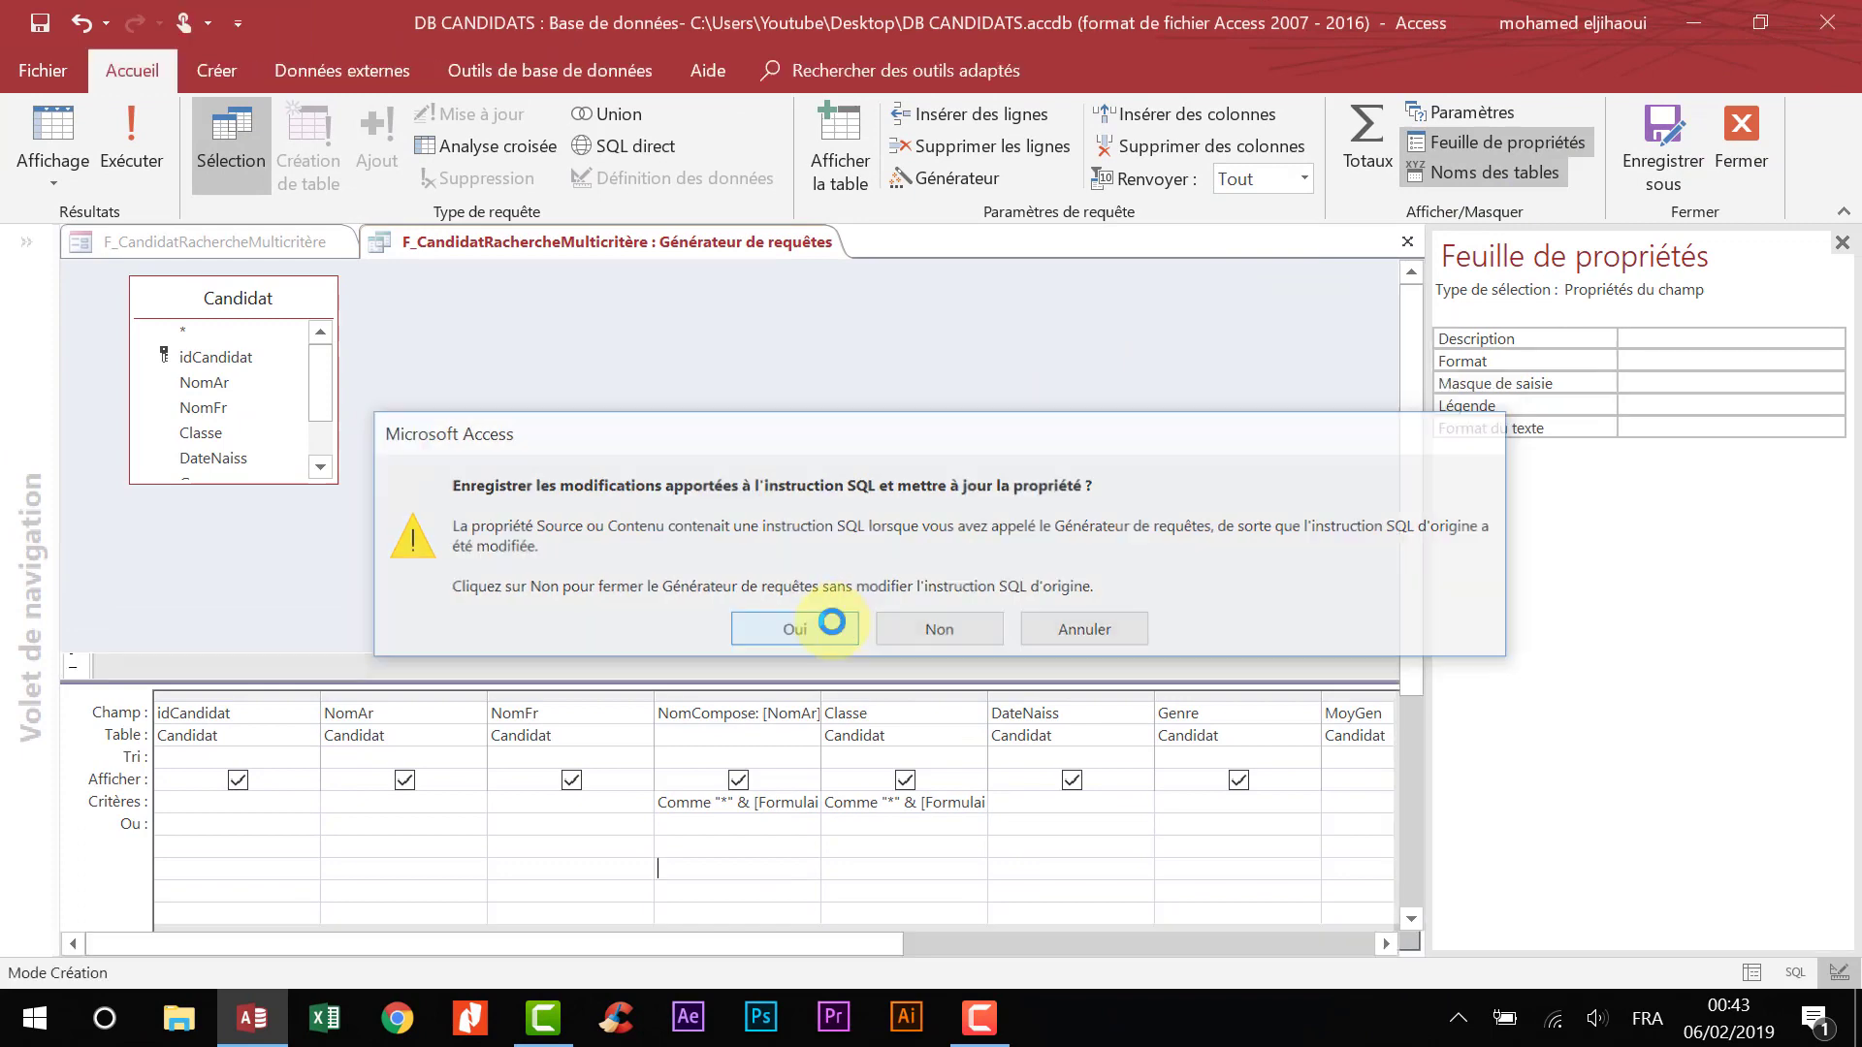
# - Select the txtNom search box and open the macro builder for its Après MAJ event
pyautogui.click(805, 427)
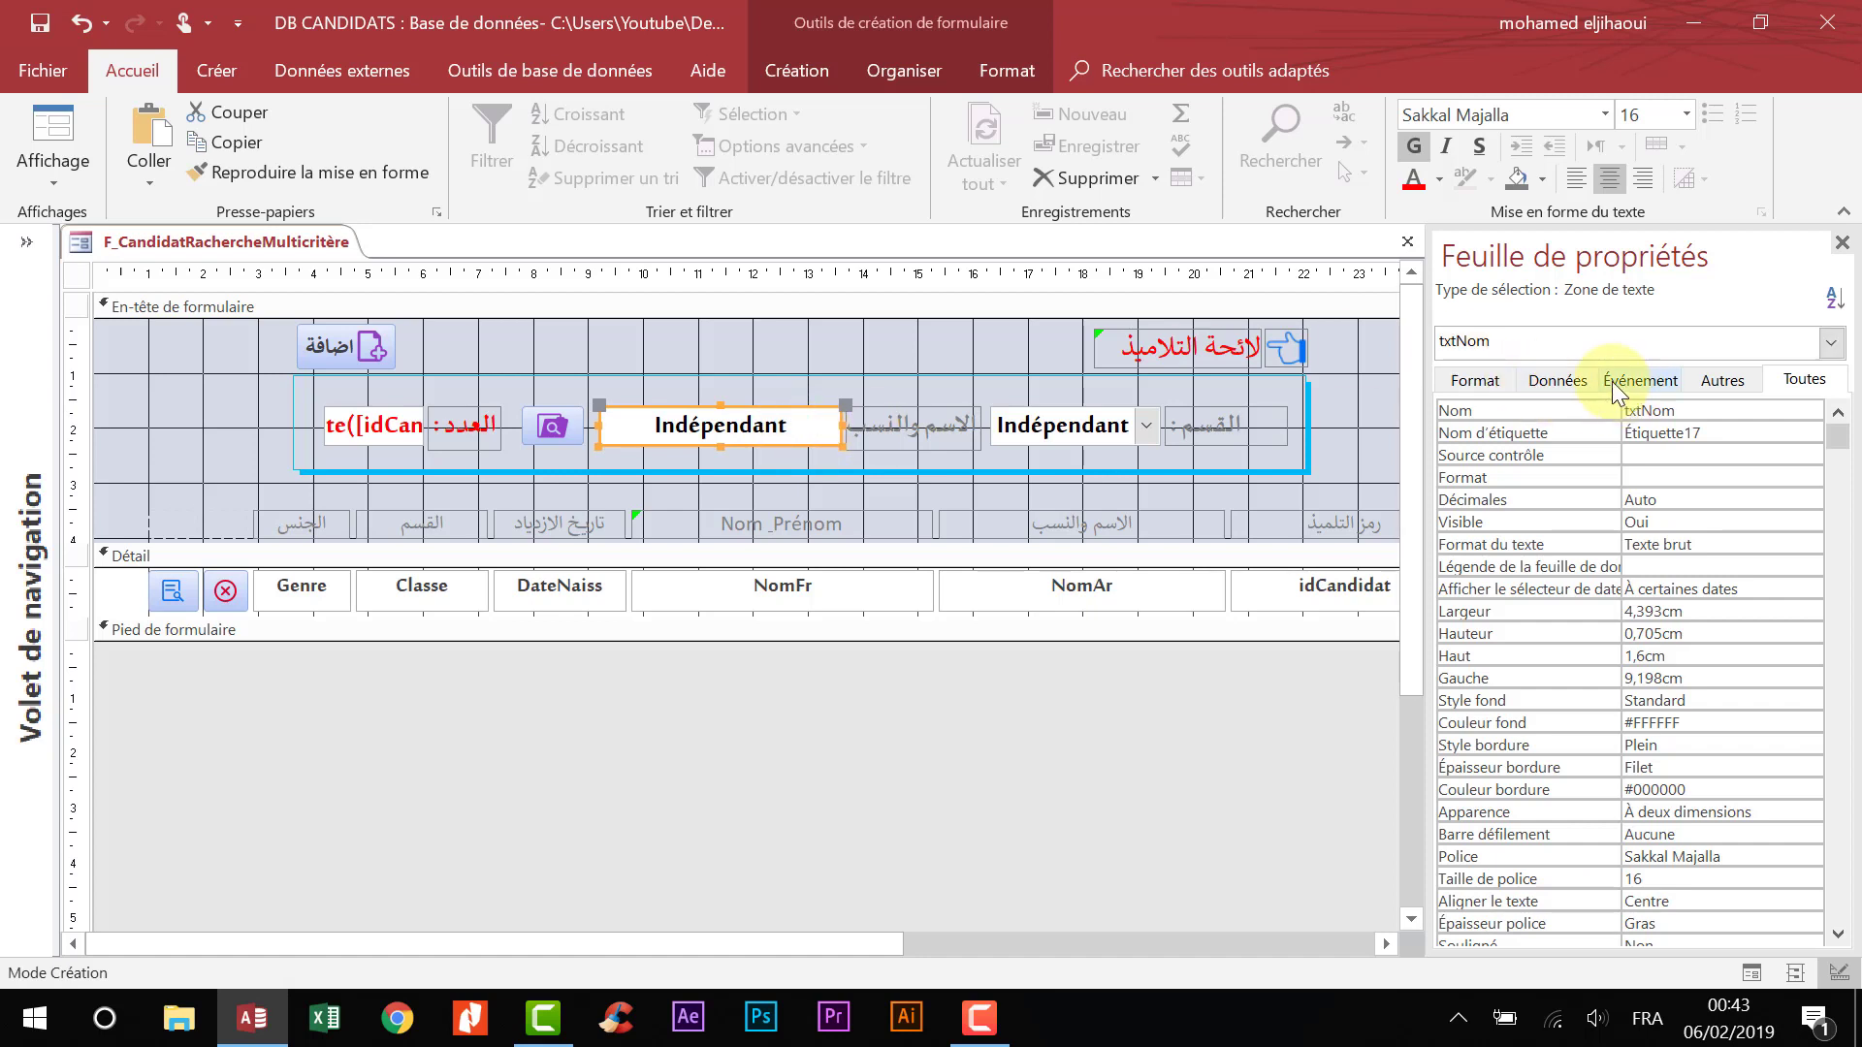
pyautogui.click(1567, 378)
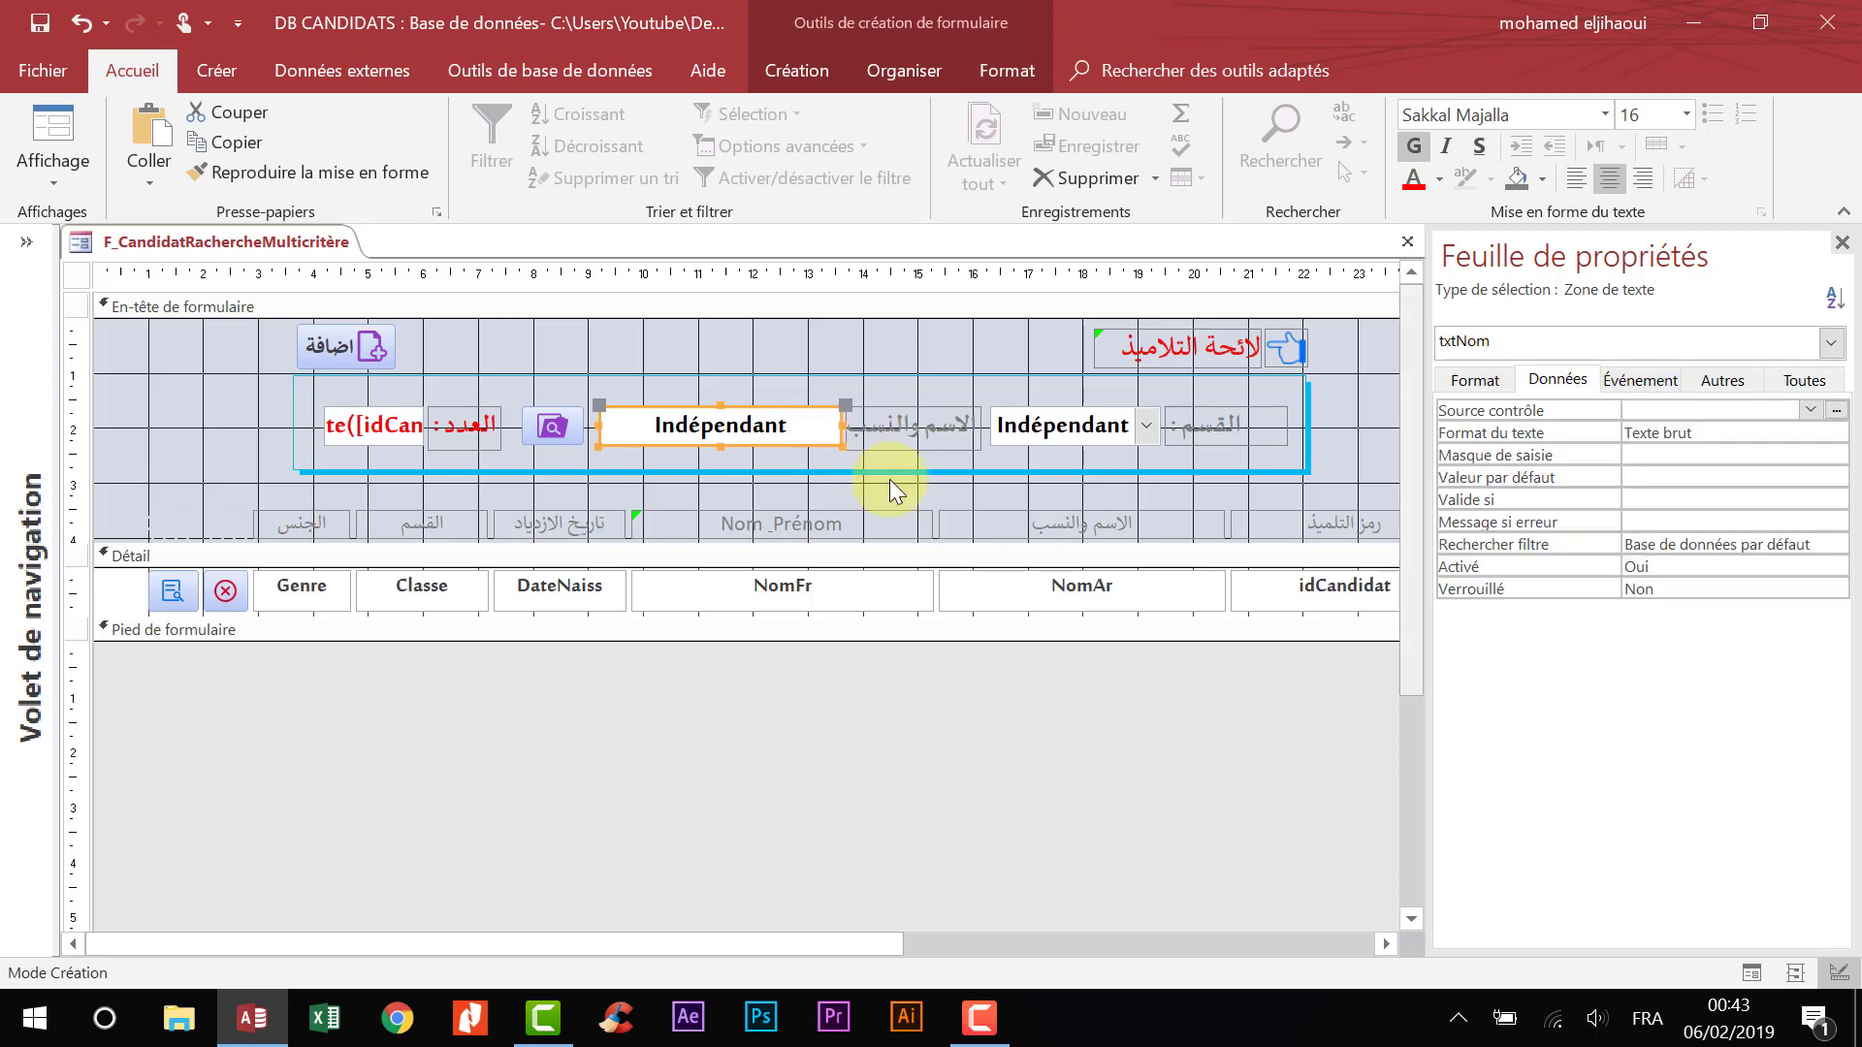
pyautogui.click(1638, 379)
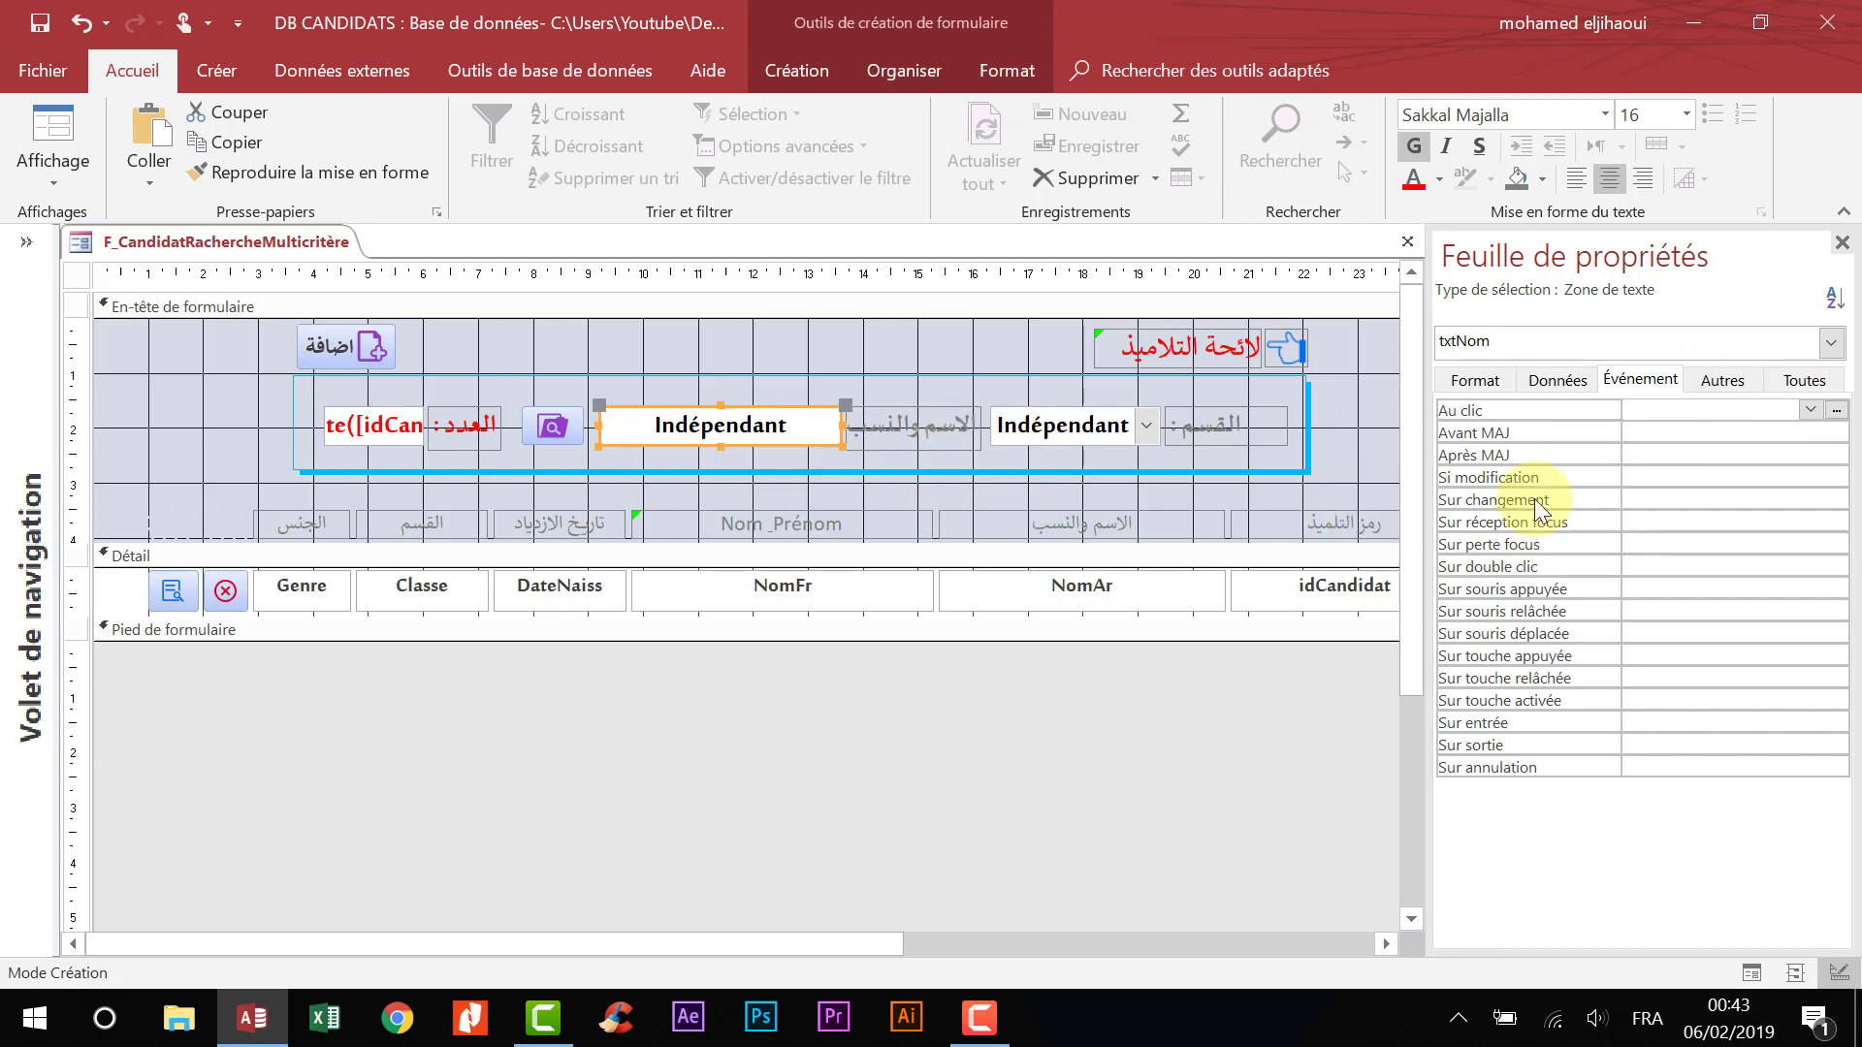
pyautogui.click(1654, 455)
pyautogui.click(1837, 455)
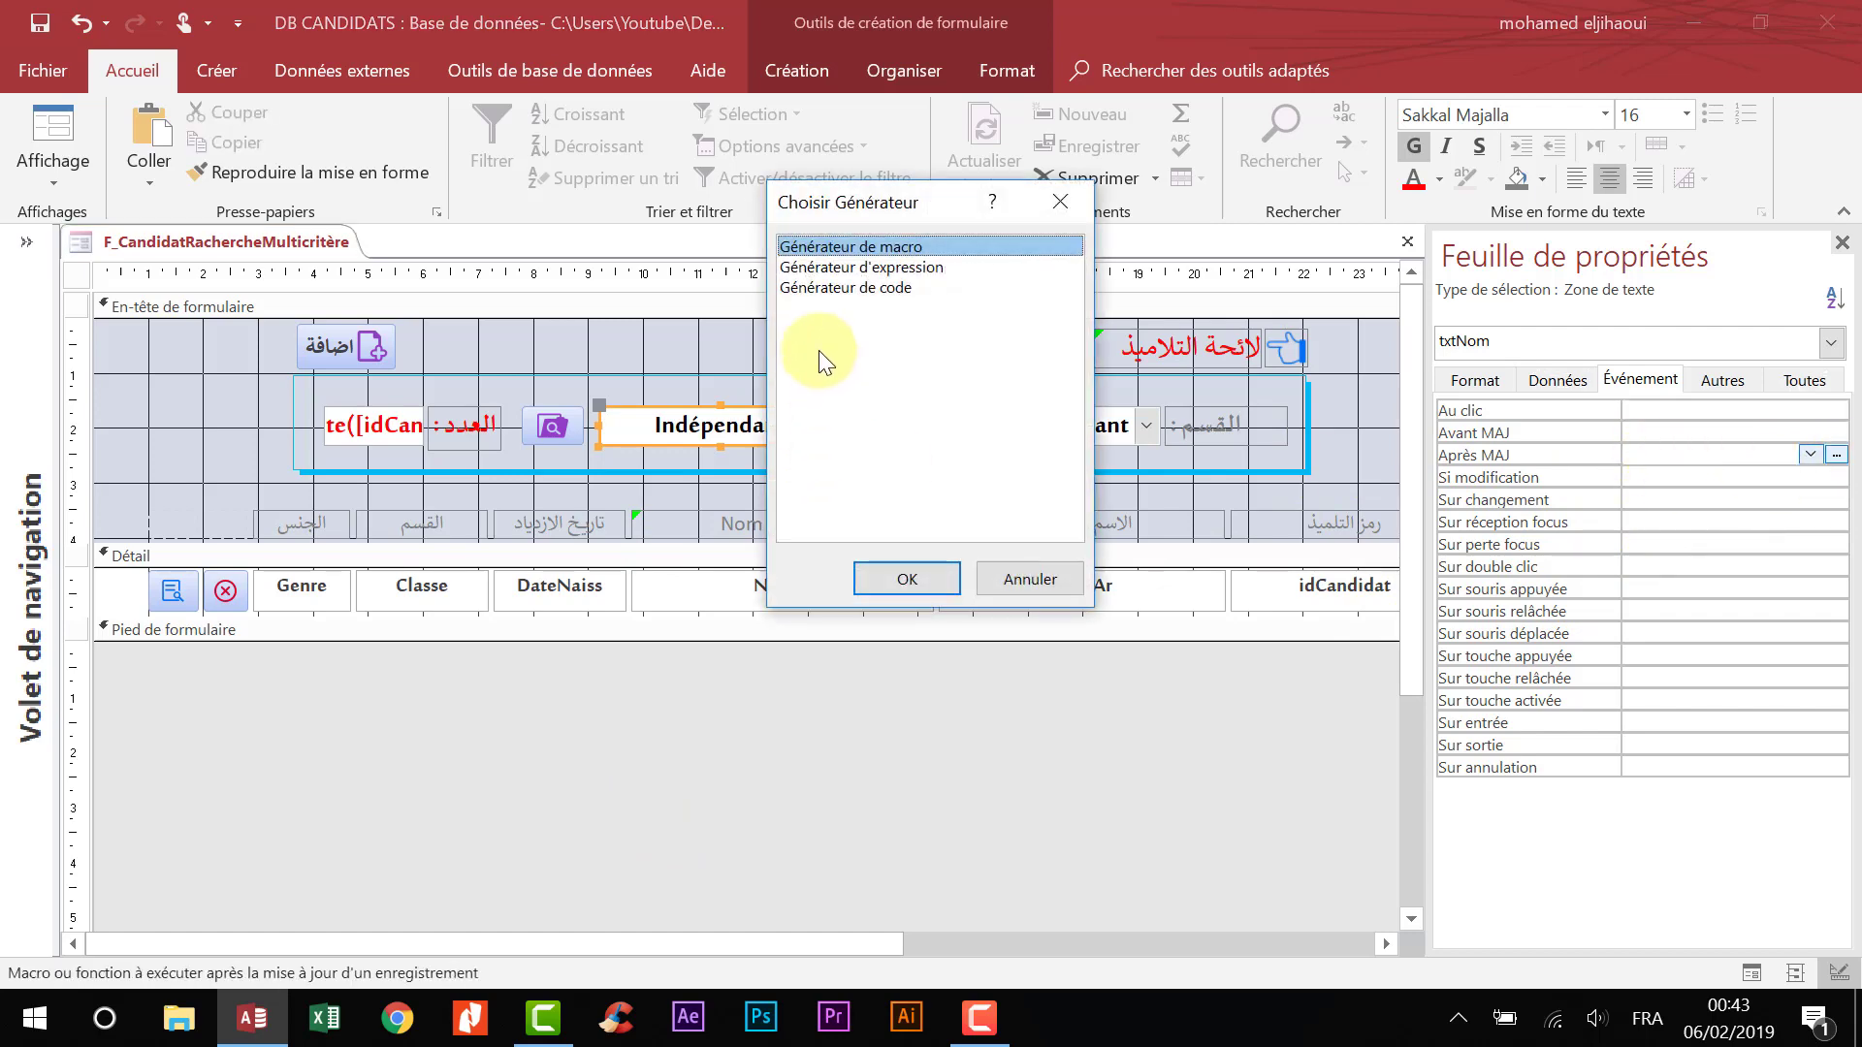
pyautogui.doubleClick(838, 245)
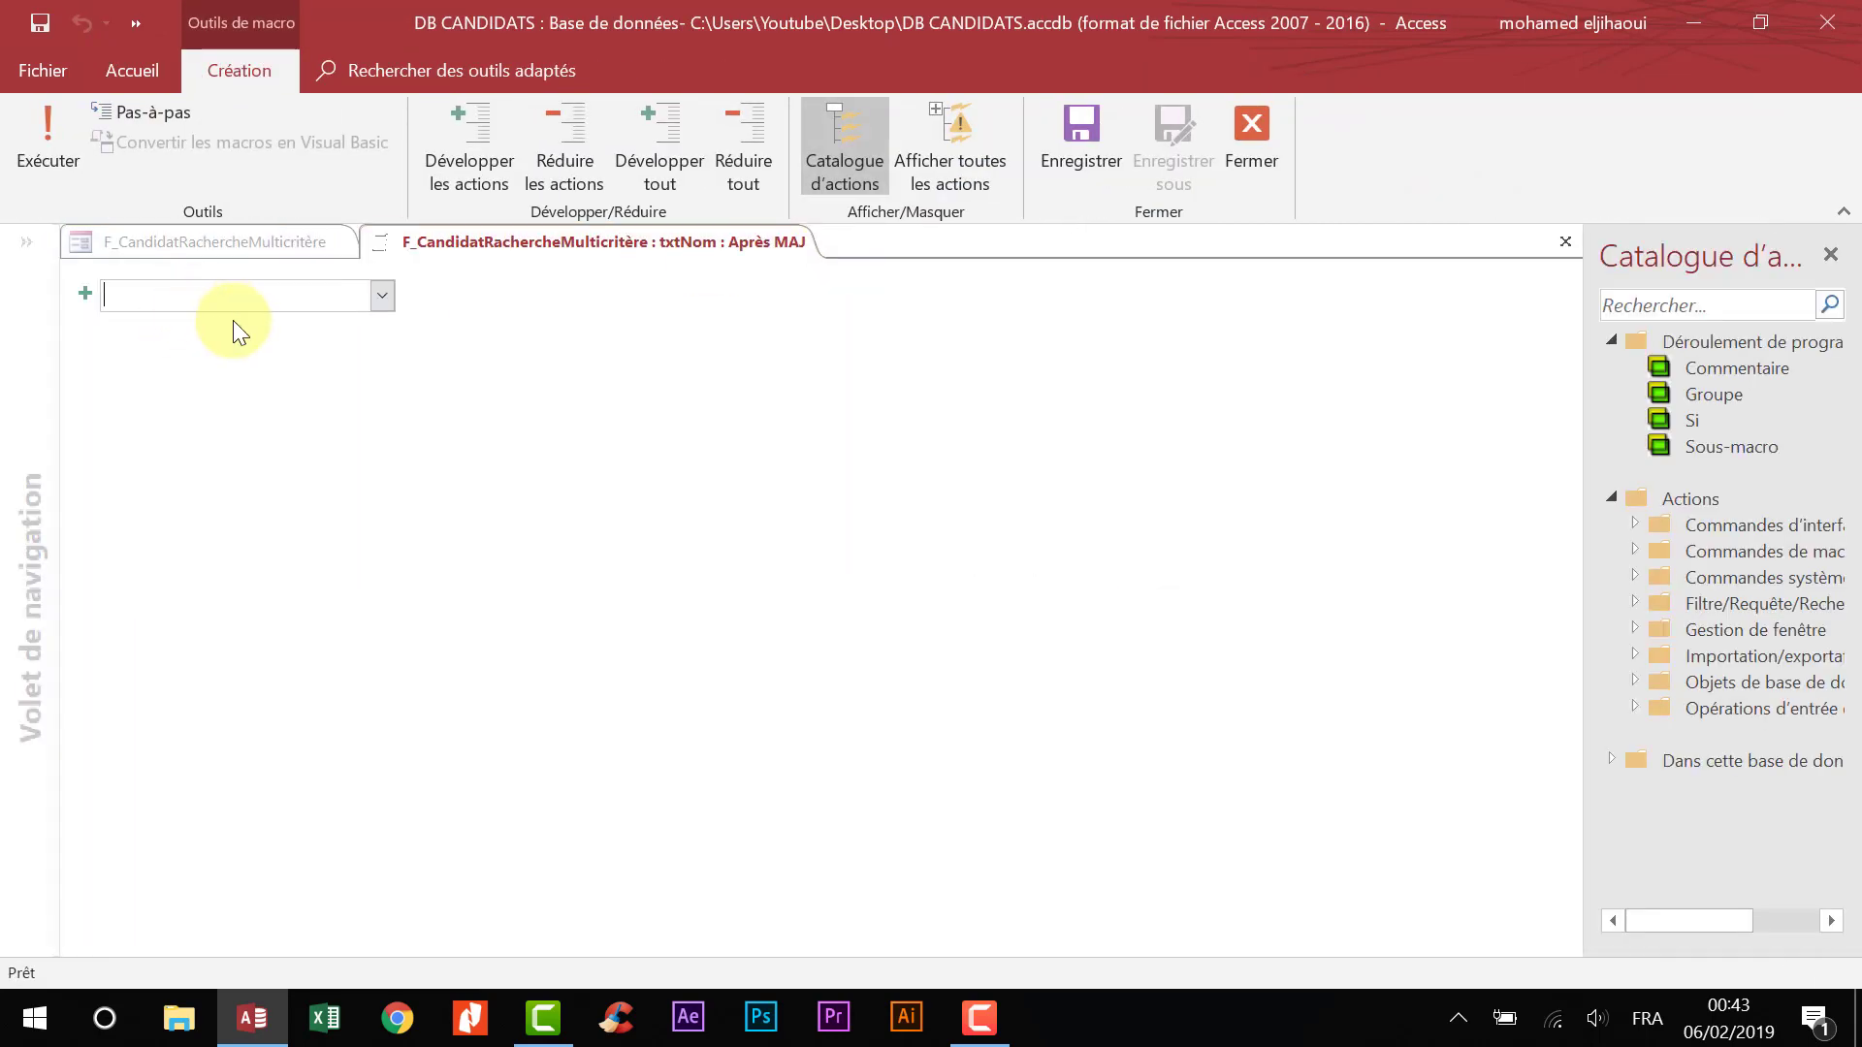
# - Add the AfficherTousEnreg action to the txtNom Après MAJ macro, and close the macro
pyautogui.write('Affoi')
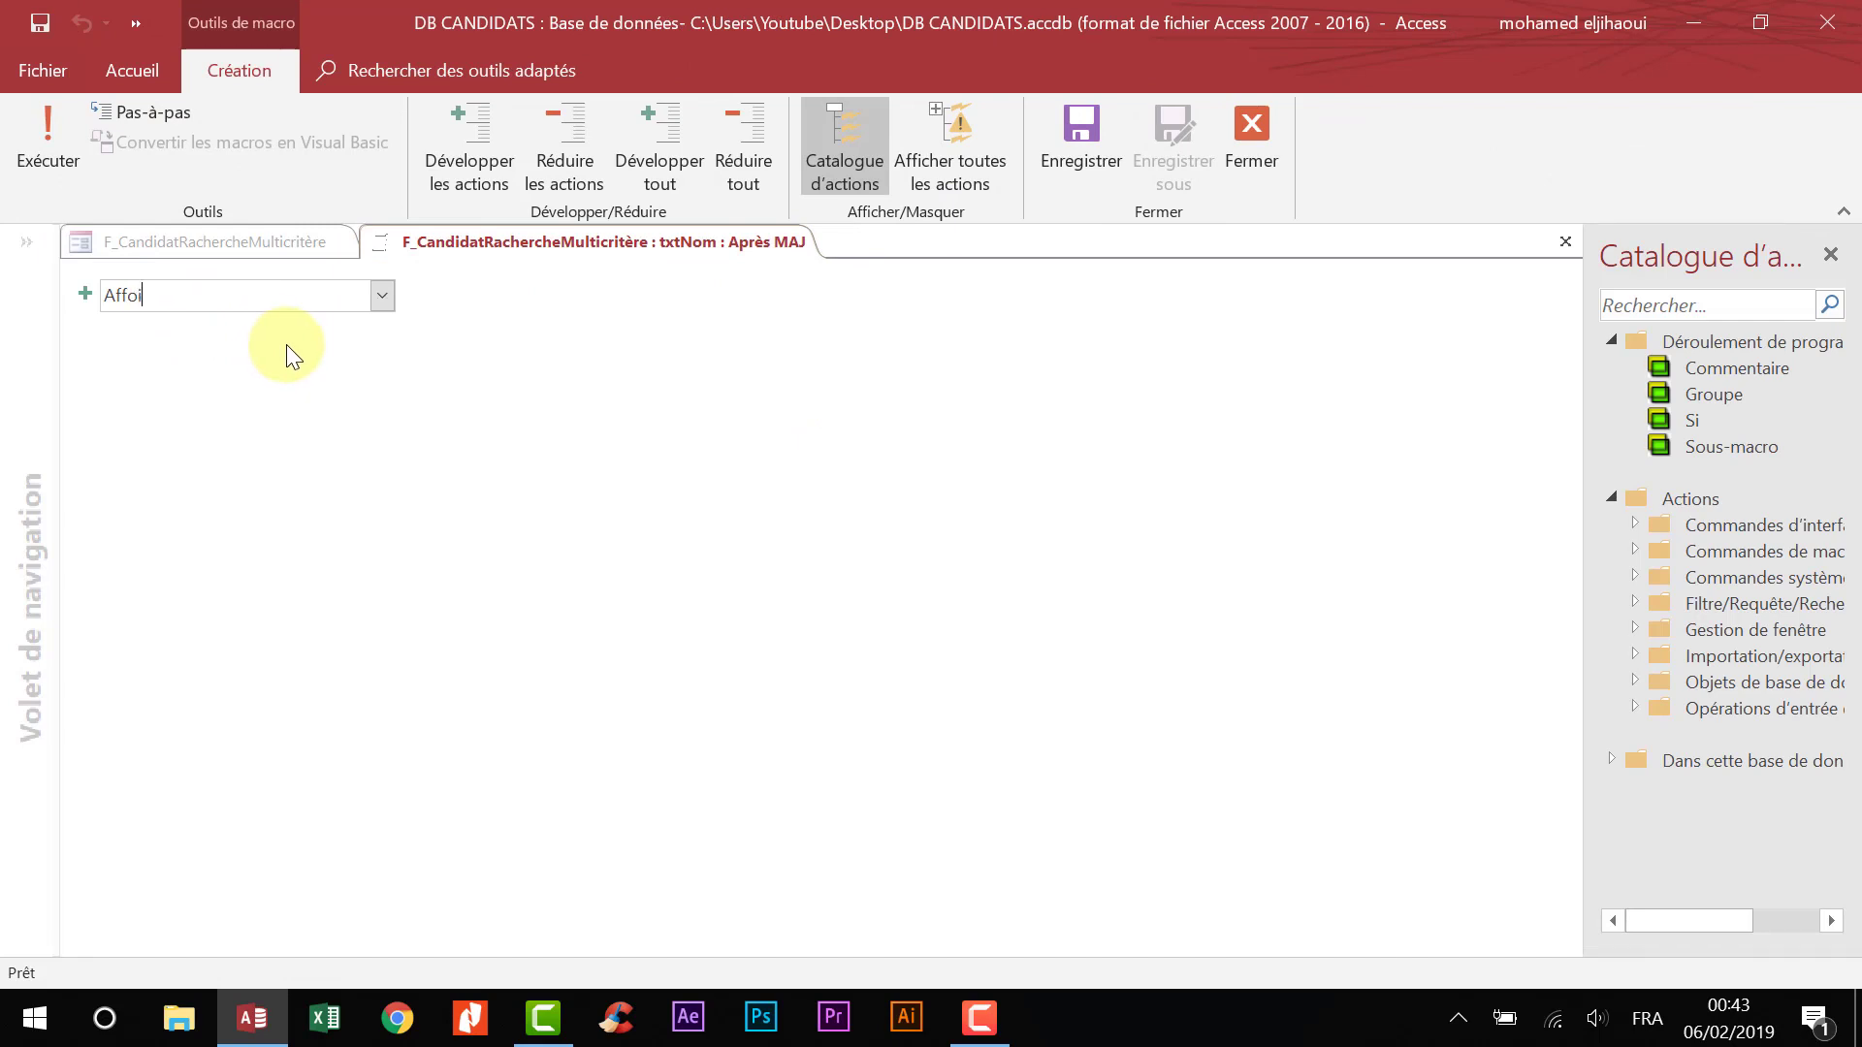
pyautogui.press('BackSpace')
pyautogui.write('ichierer')
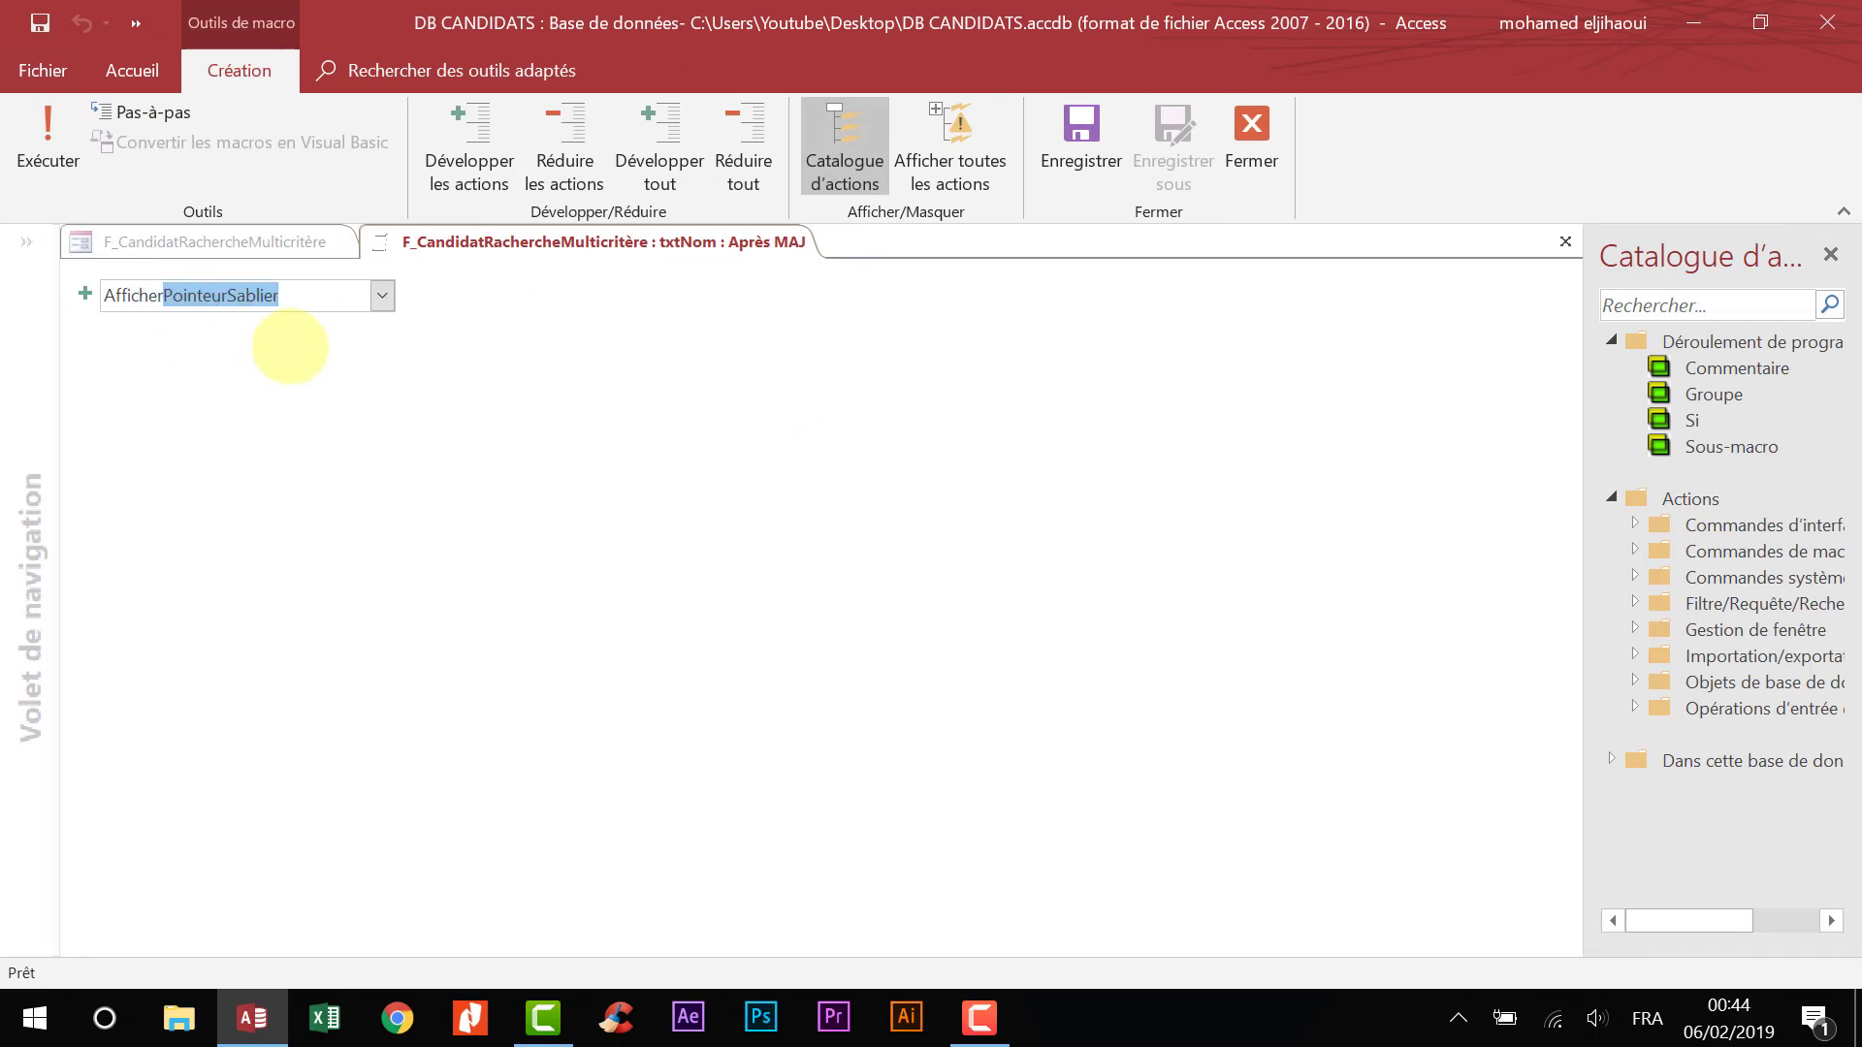
pyautogui.write('TousEnreg')
pyautogui.press('Return')
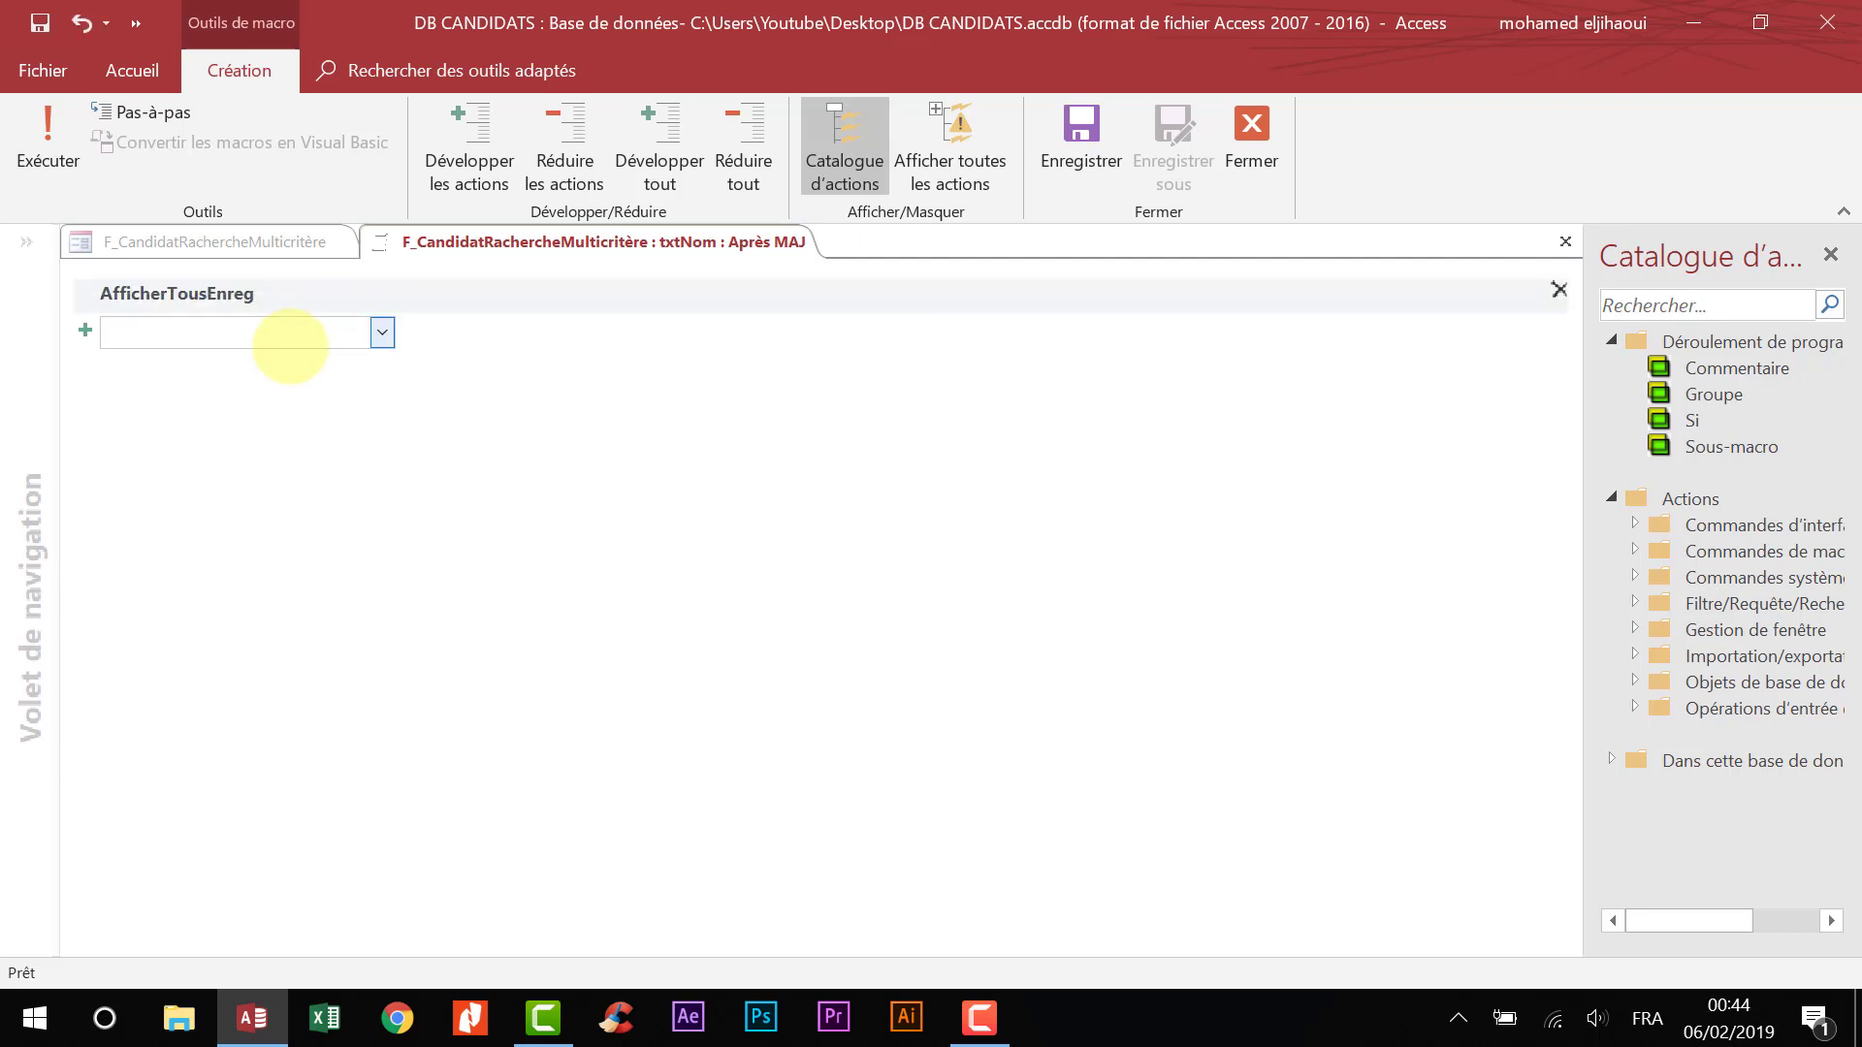
pyautogui.click(1251, 131)
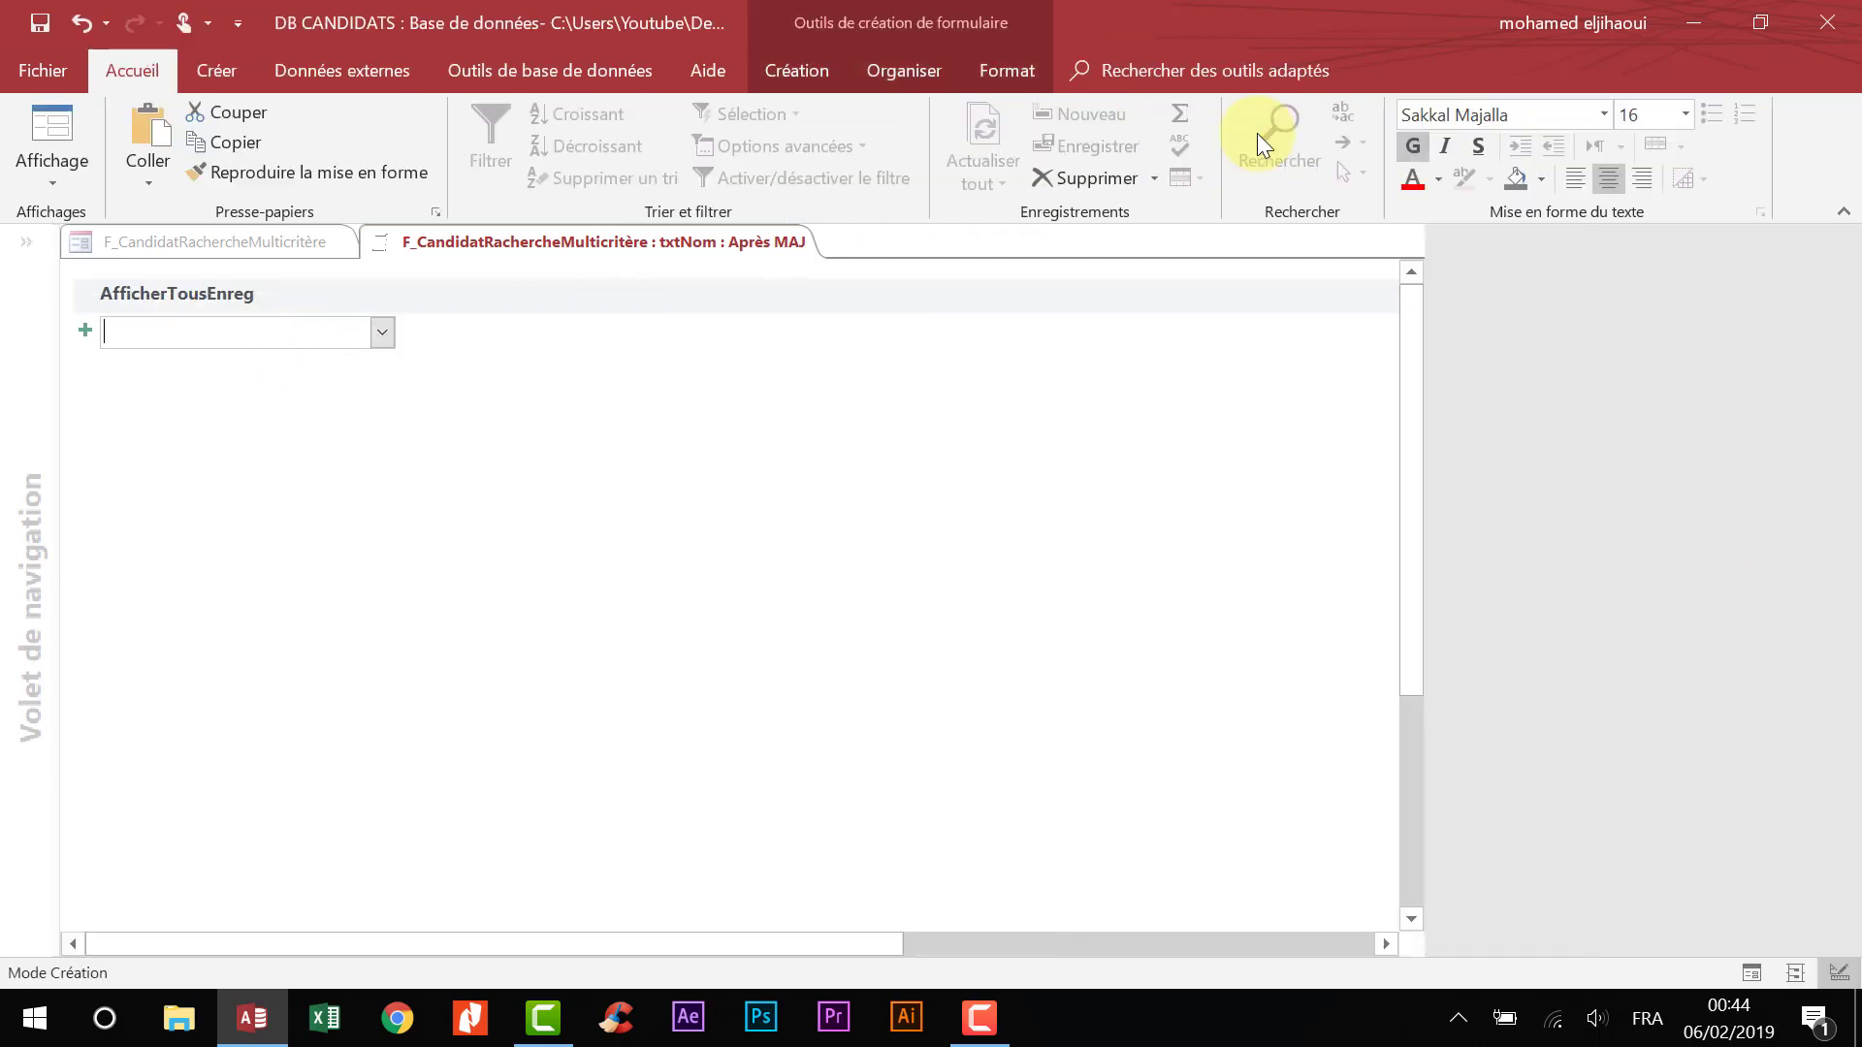
# - Display the search form in form view and filter the candidates by class C1 and name text ma
pyautogui.click(79, 135)
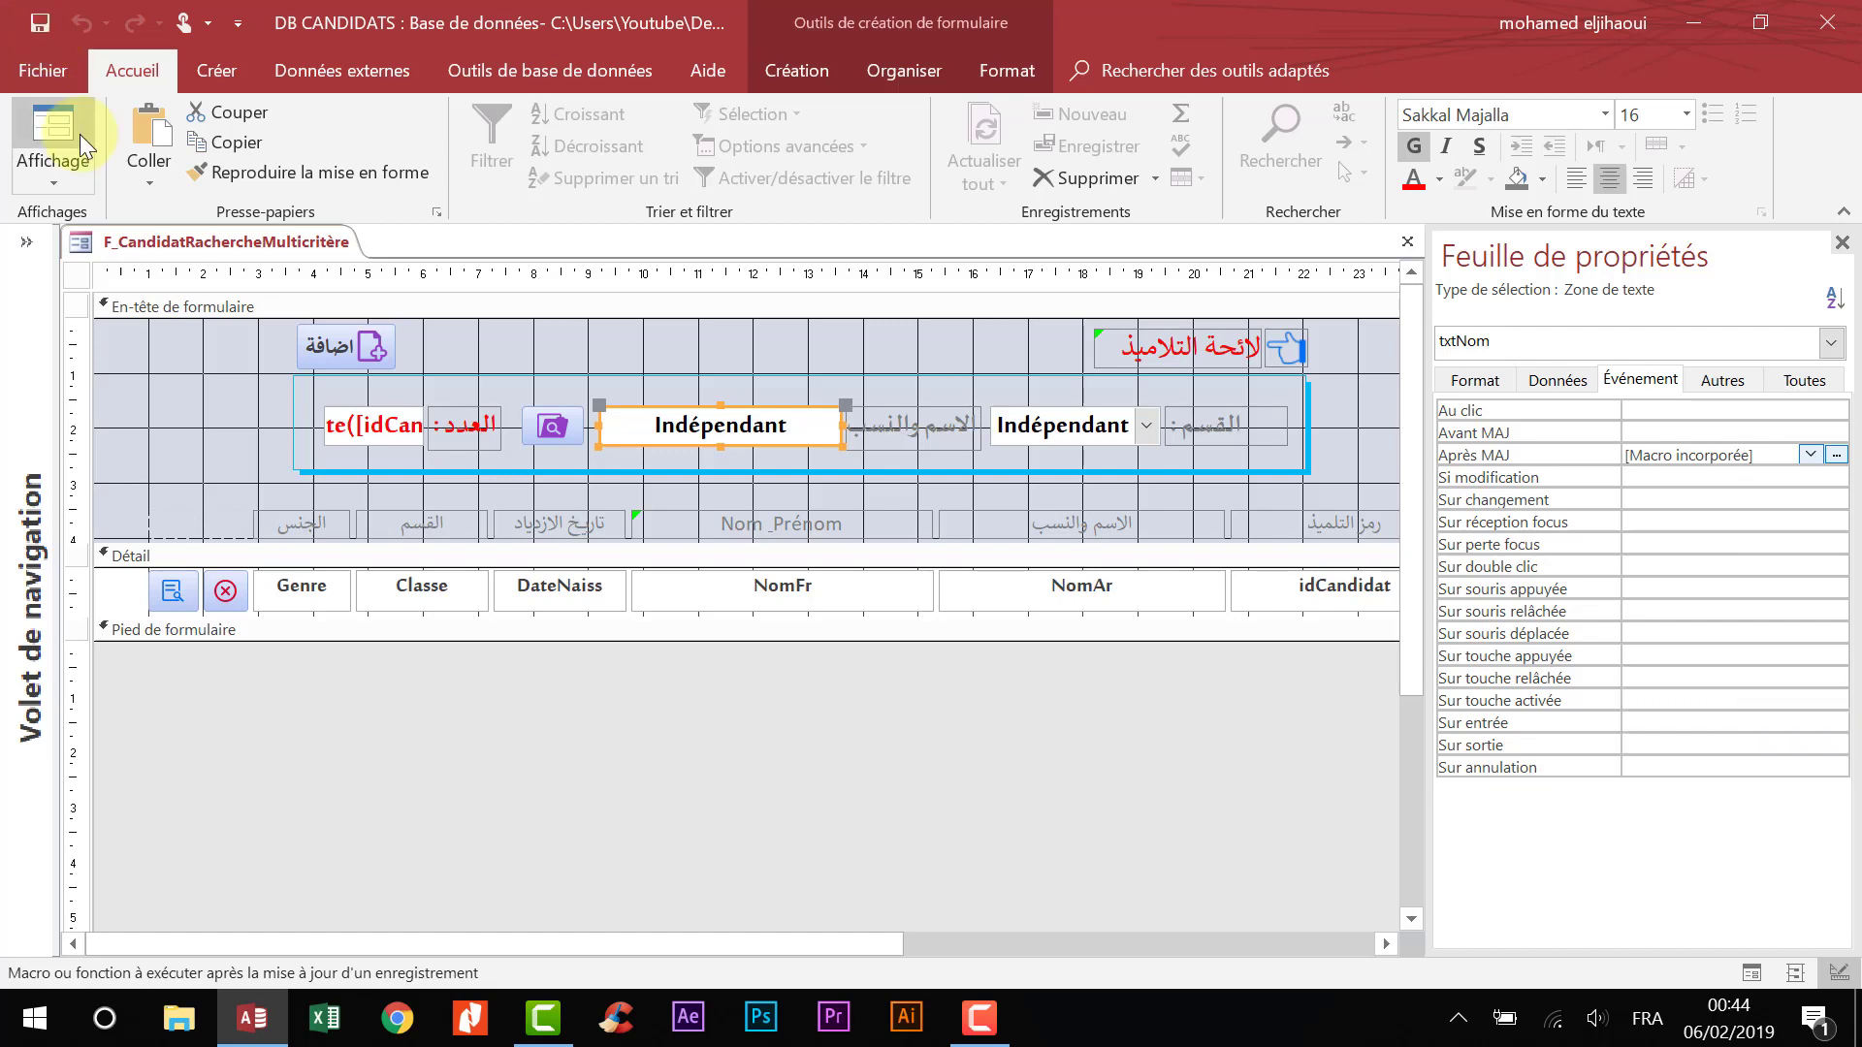
pyautogui.click(1115, 365)
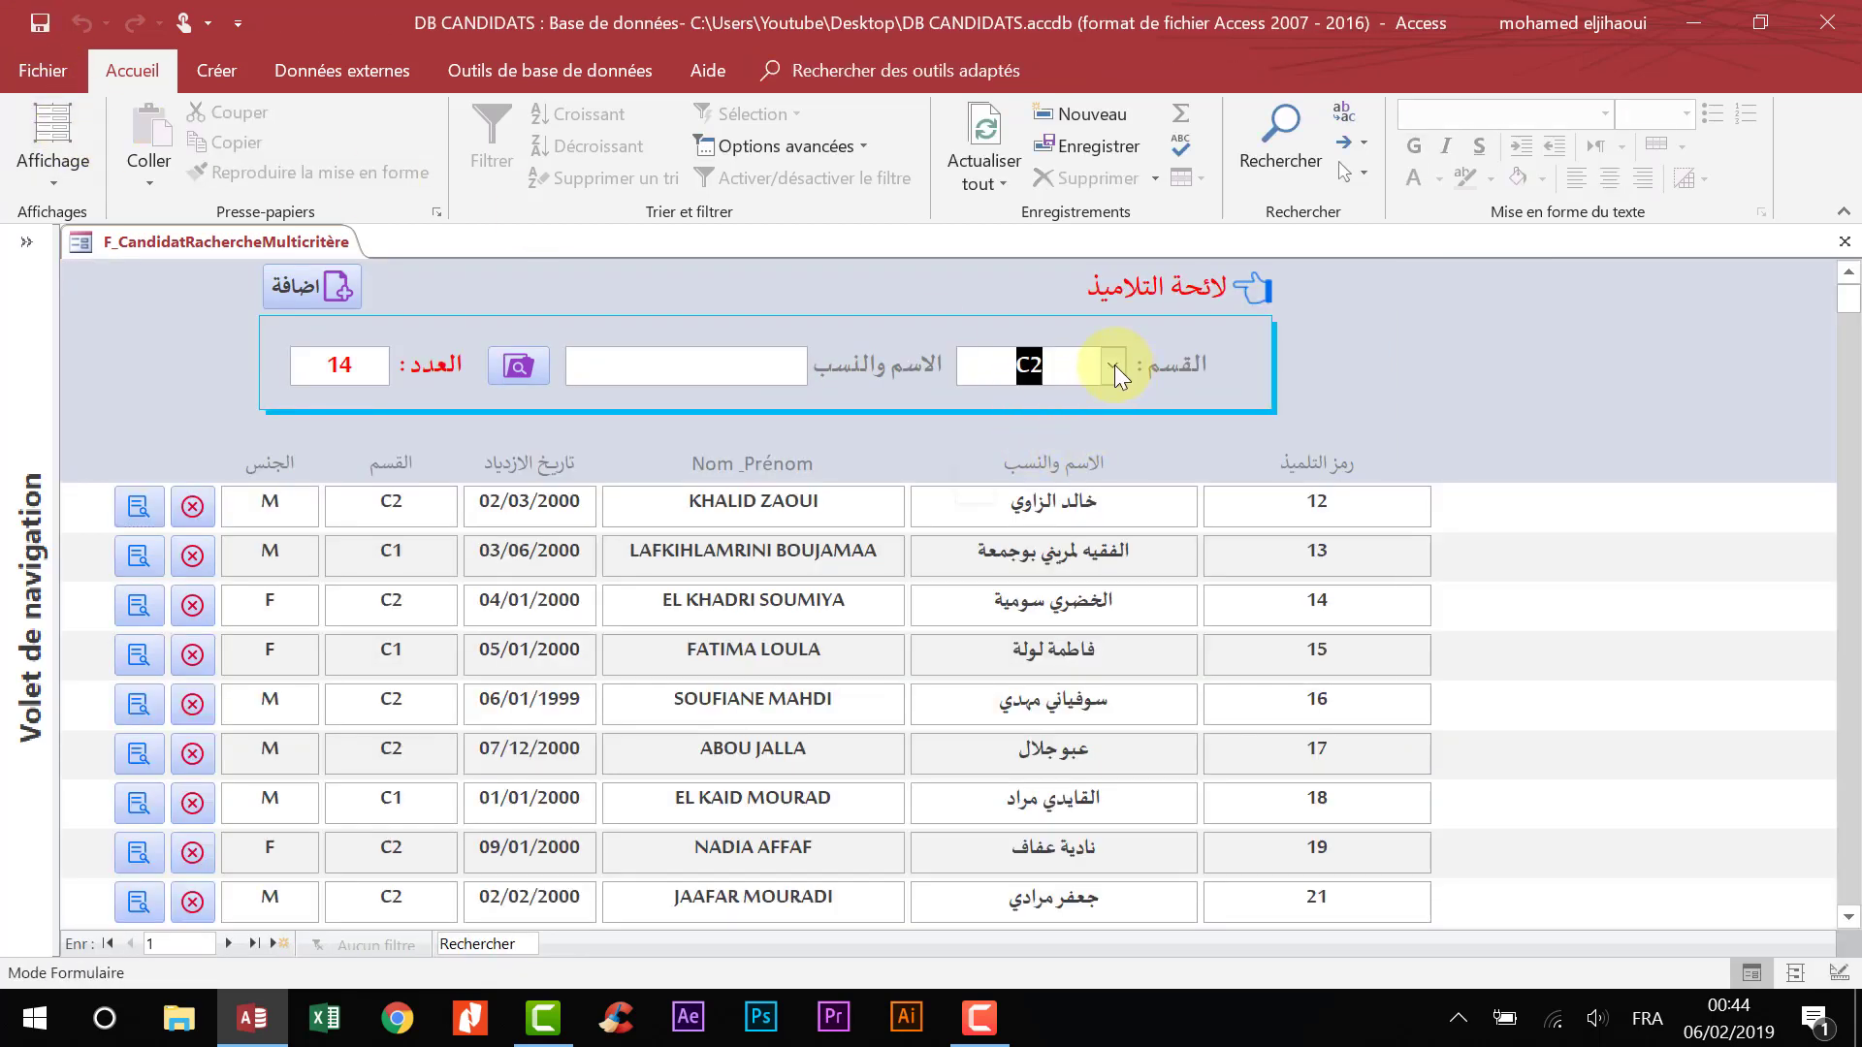
pyautogui.click(1114, 364)
pyautogui.click(1016, 398)
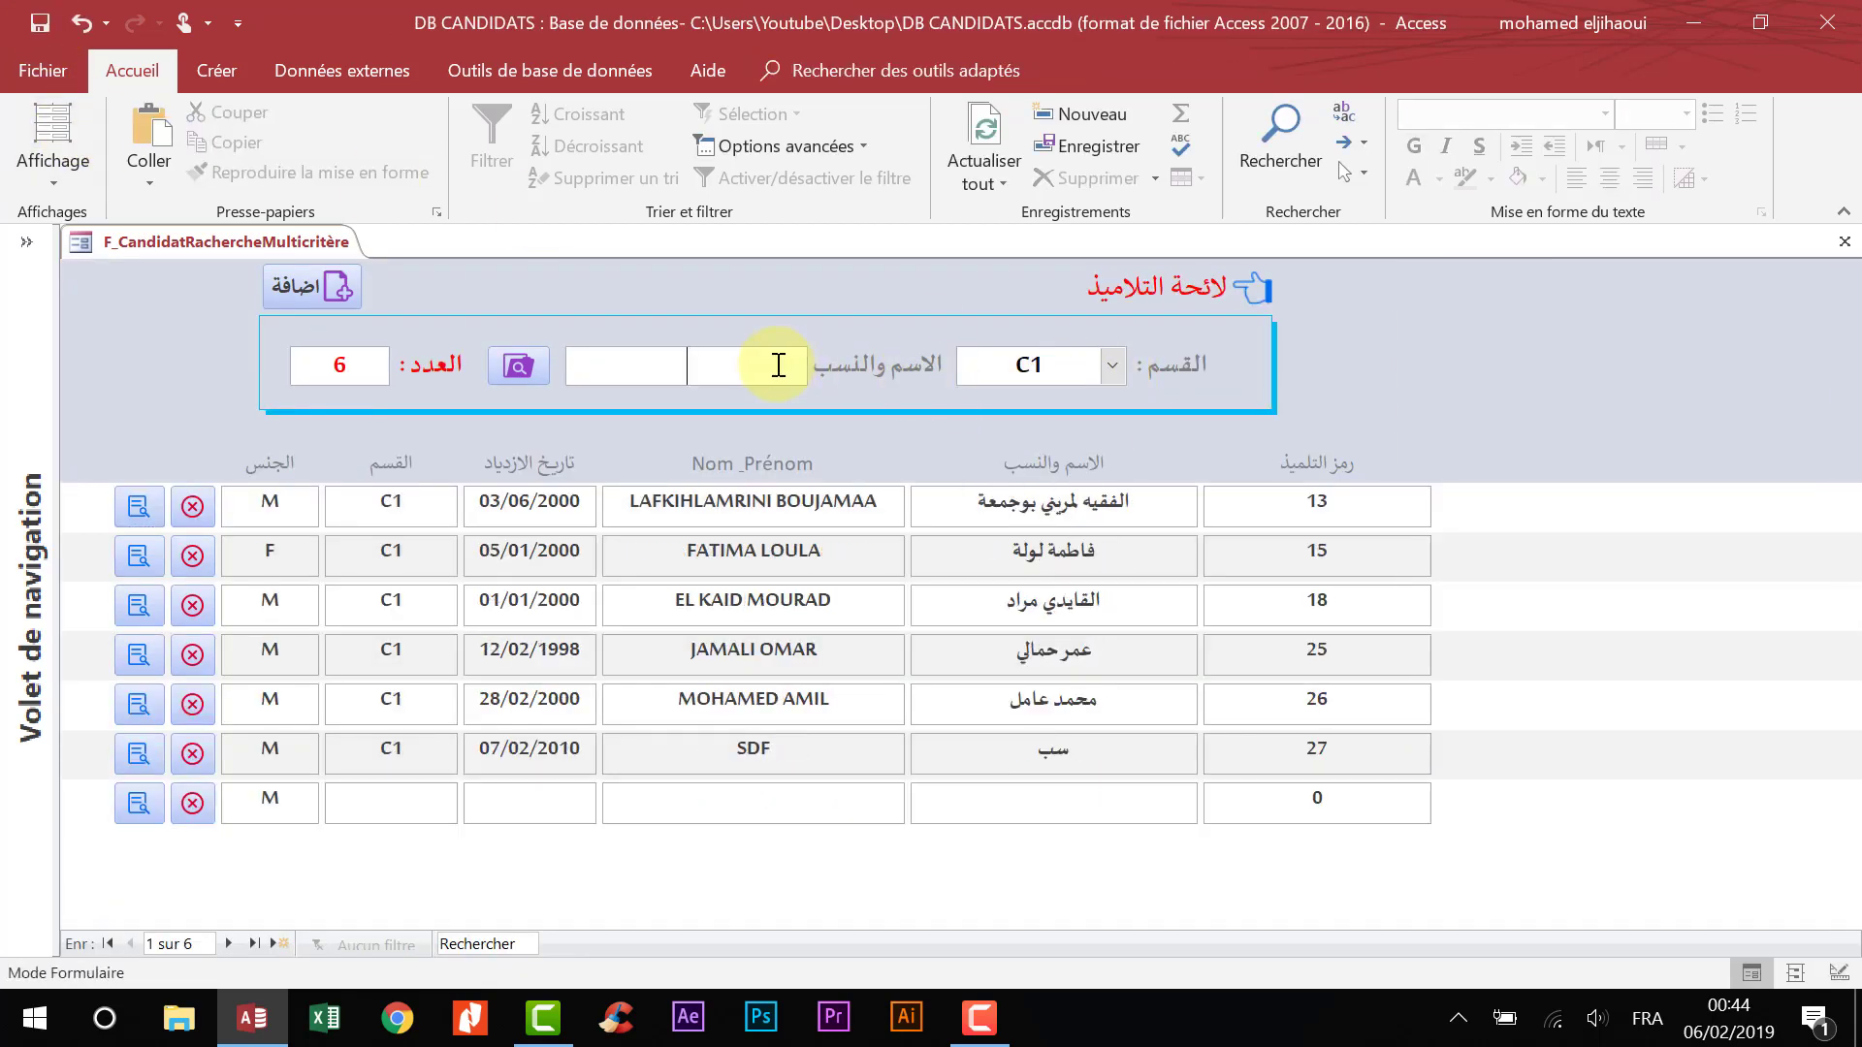
pyautogui.click(779, 365)
pyautogui.write('t')
pyautogui.write('ma')
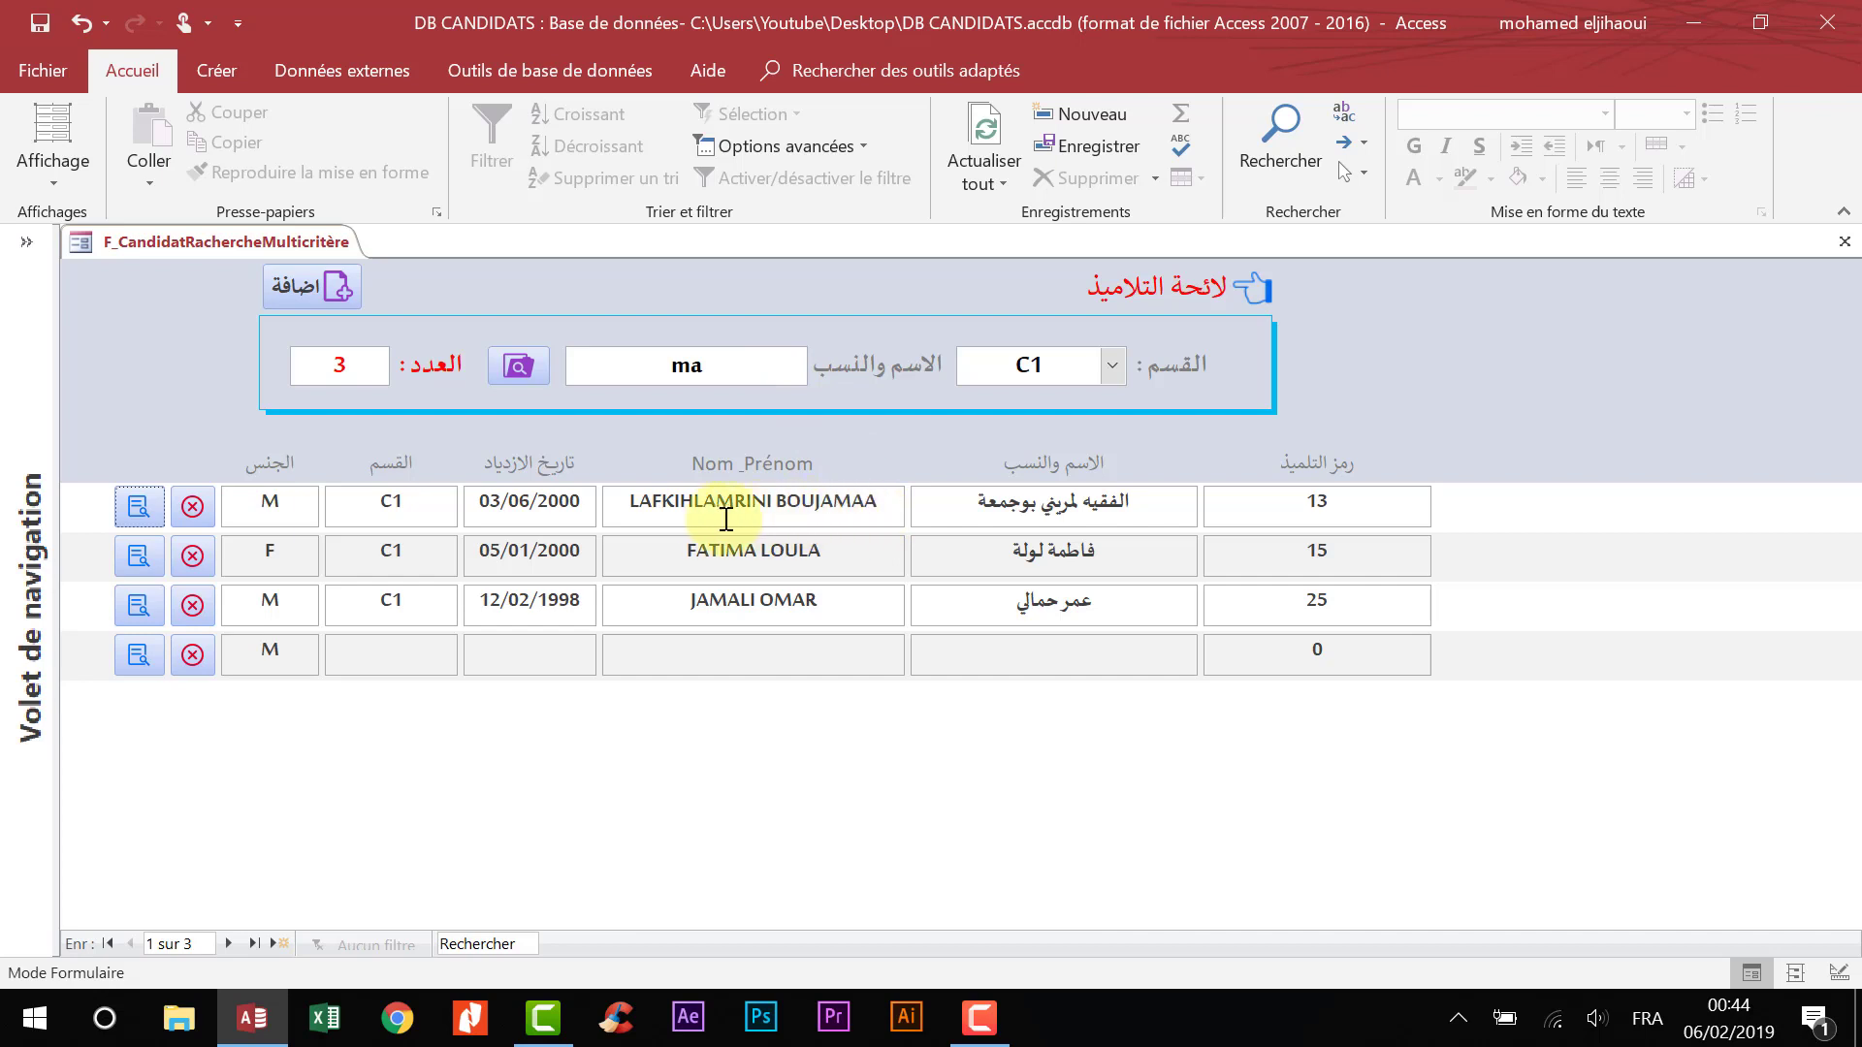
# - Check the candidate count and where ma occurs in the French names of the filtered records
pyautogui.doubleClick(339, 365)
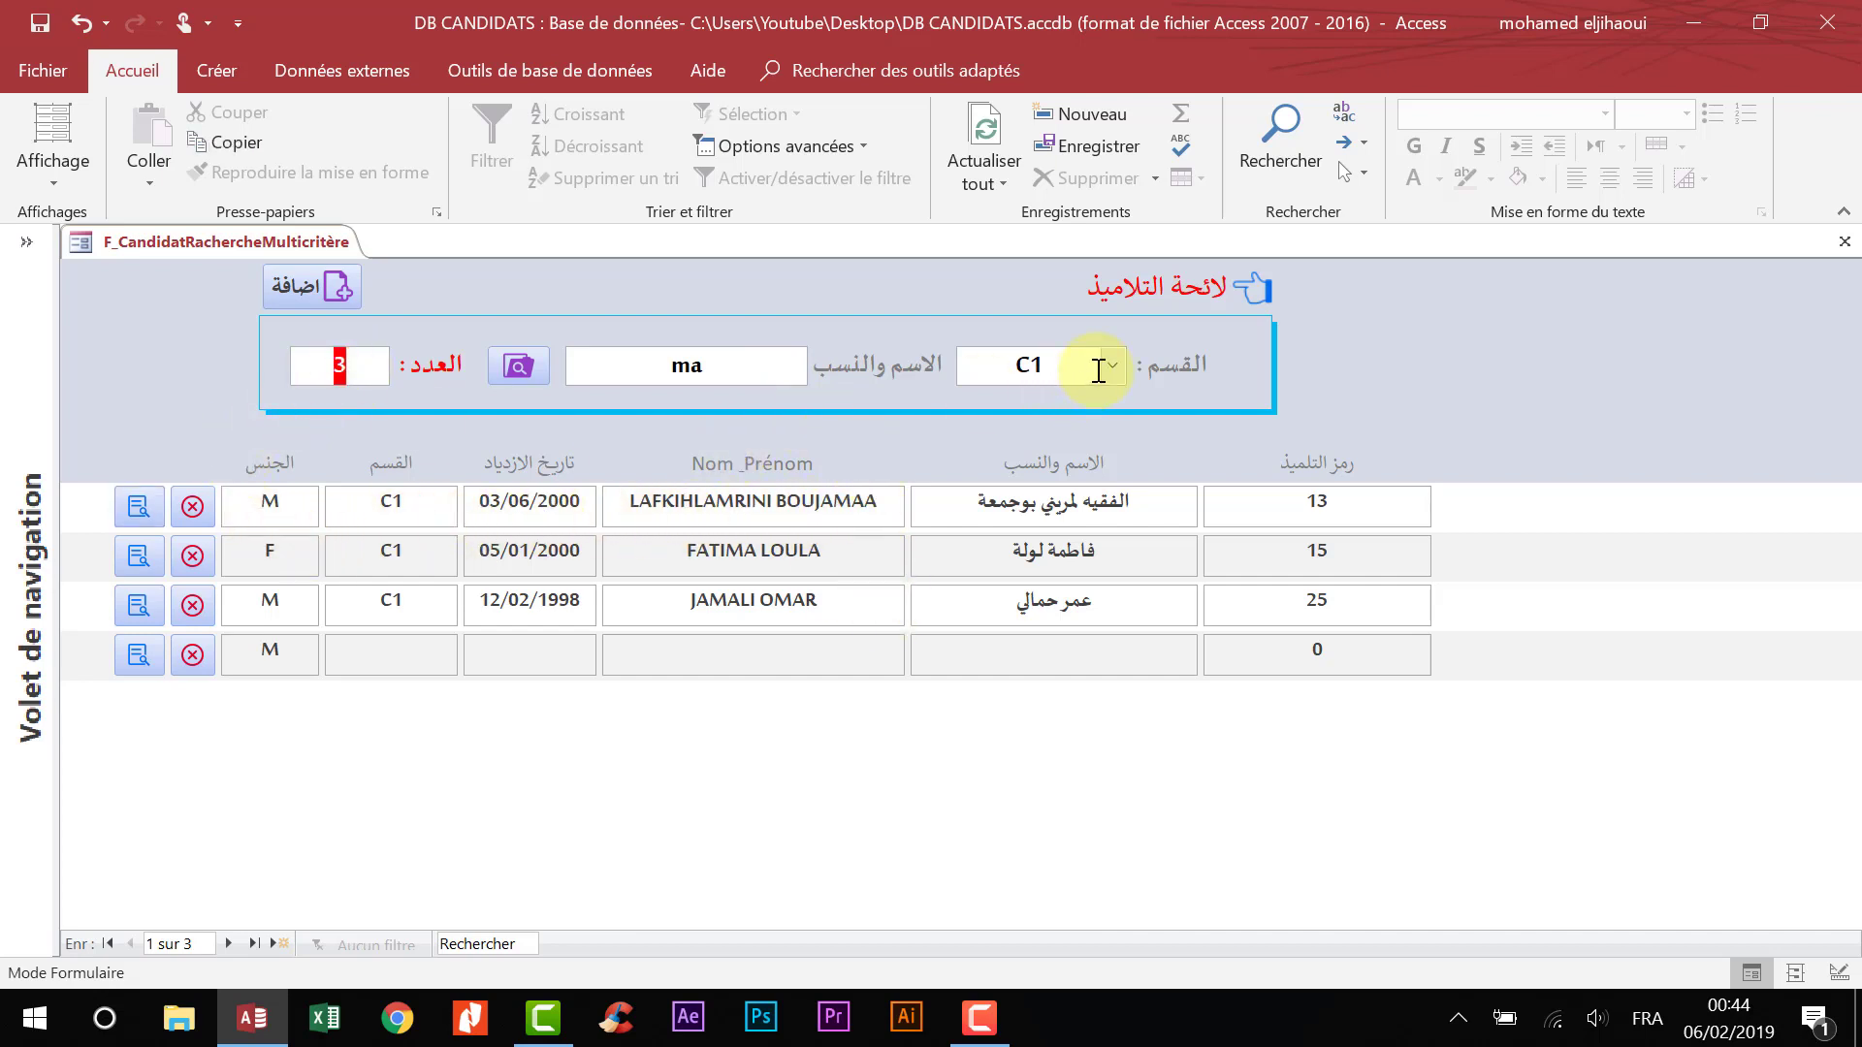
pyautogui.moveTo(837, 503); pyautogui.dragTo(877, 504)
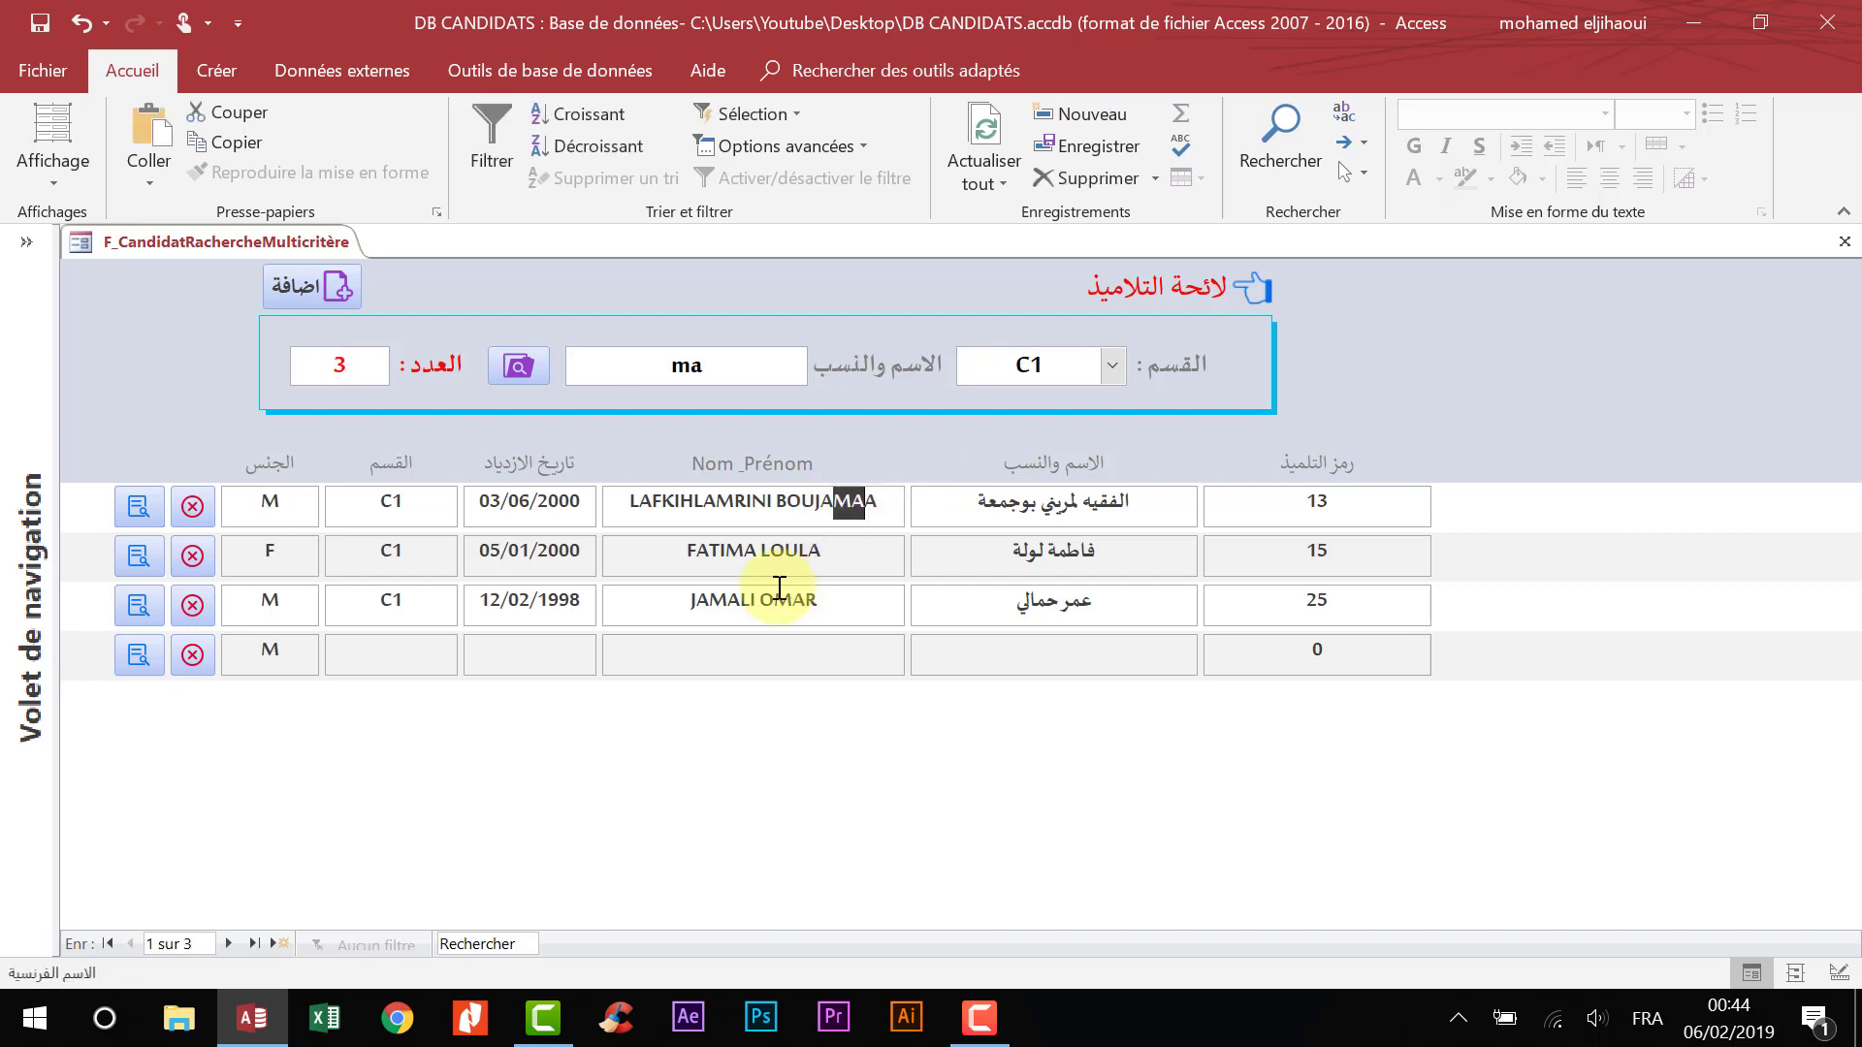
pyautogui.moveTo(725, 552); pyautogui.dragTo(764, 569)
pyautogui.click(722, 601)
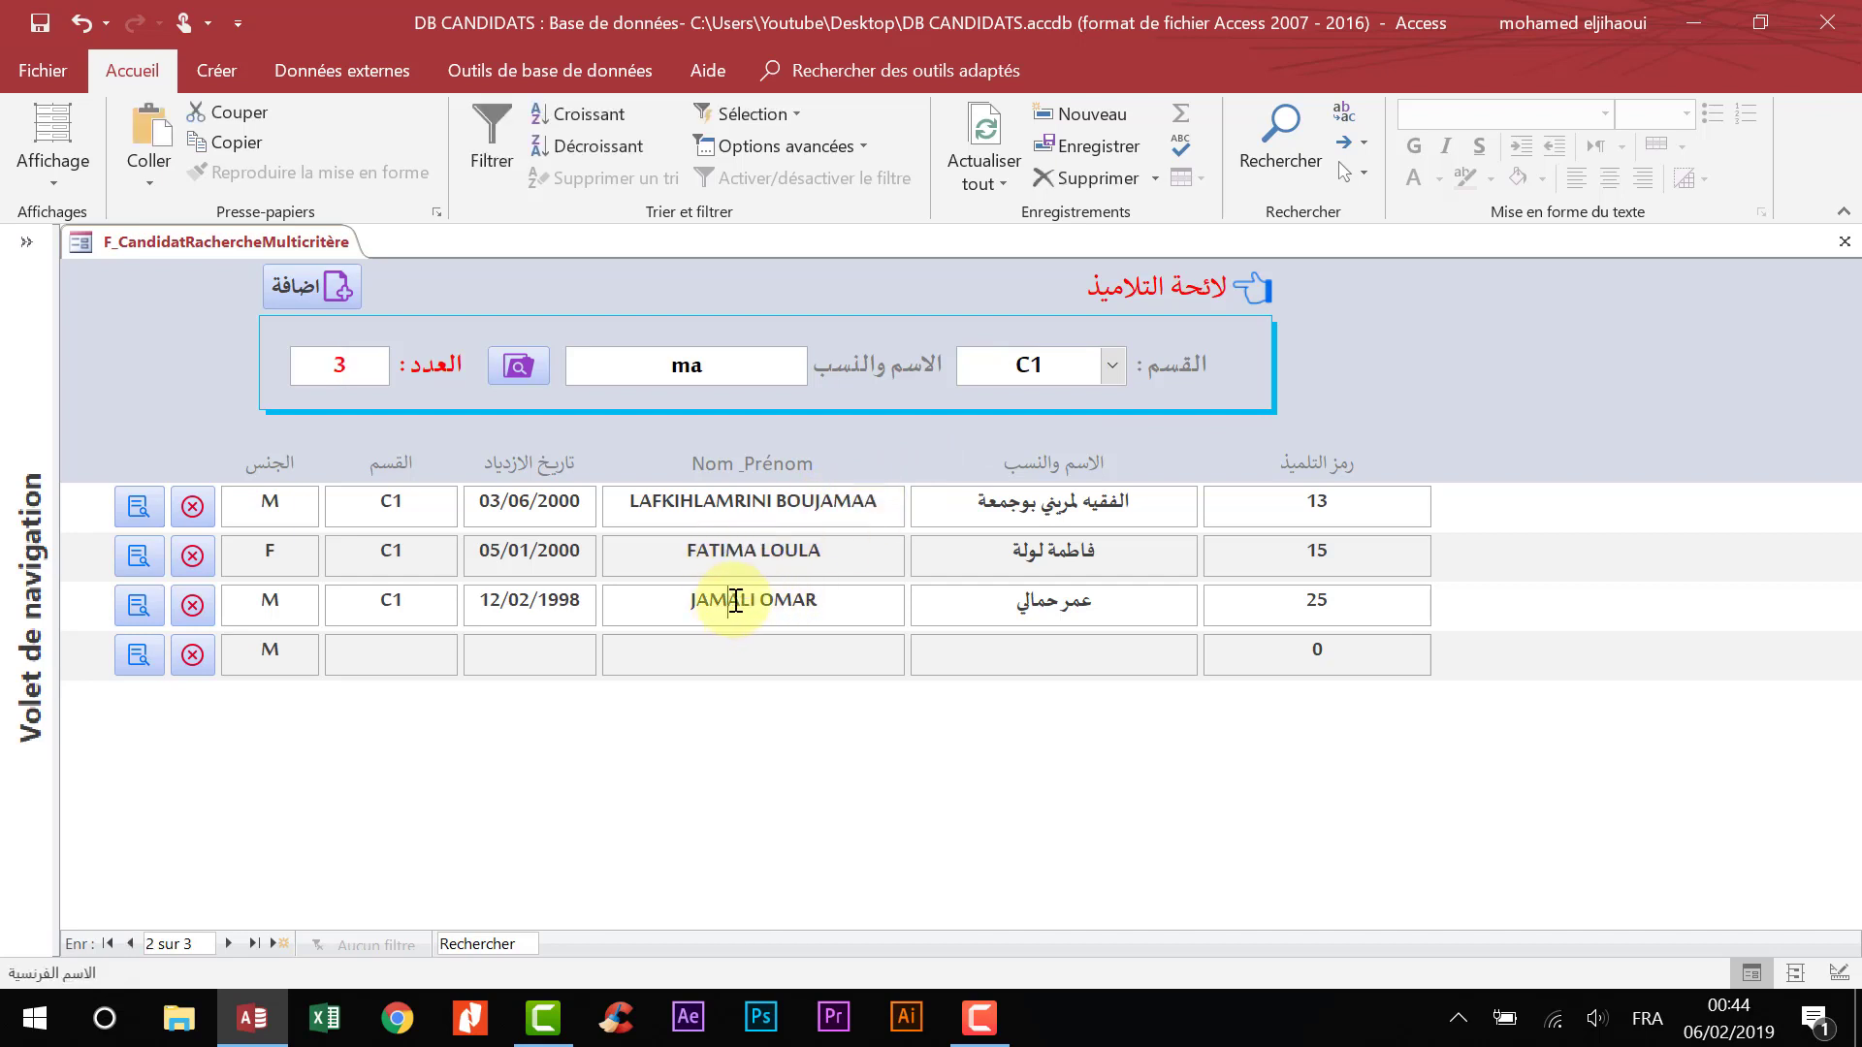
# - Change the class filter to C2 while keeping the name text ma, and check the candidate count
pyautogui.click(1114, 366)
pyautogui.click(1034, 452)
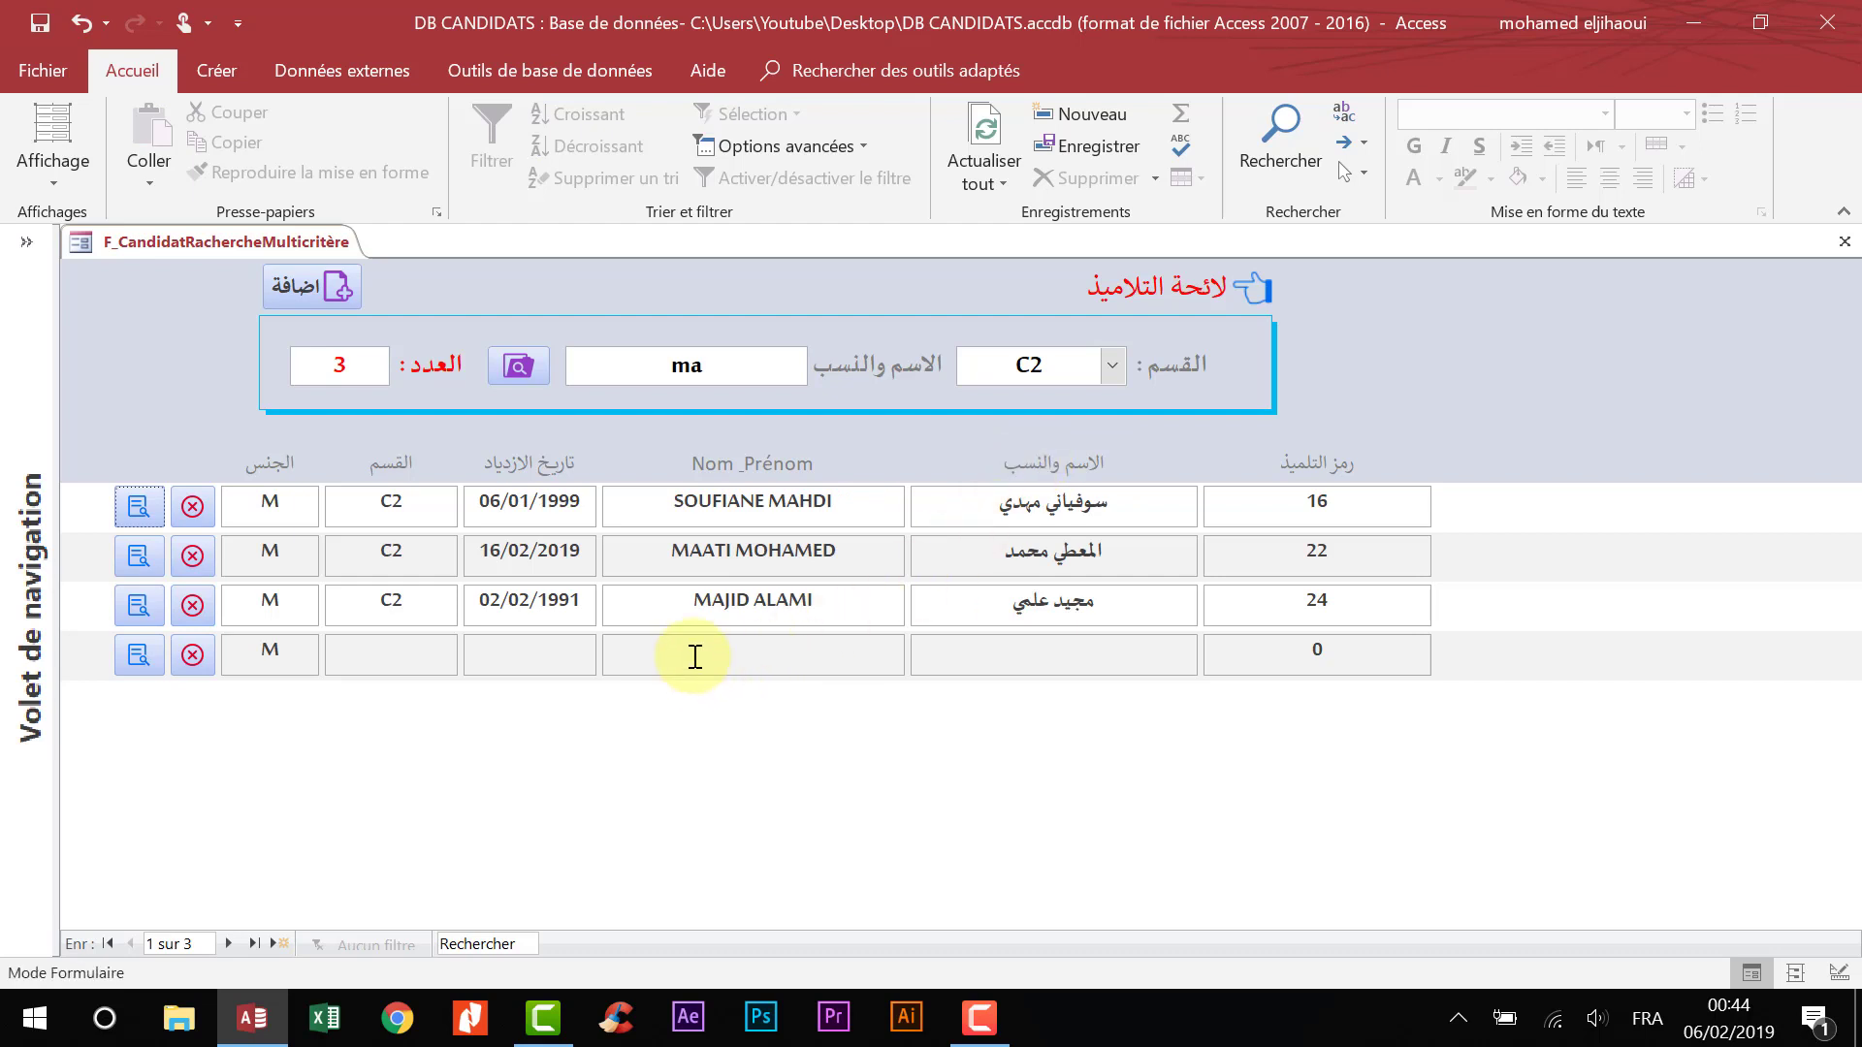
pyautogui.doubleClick(378, 374)
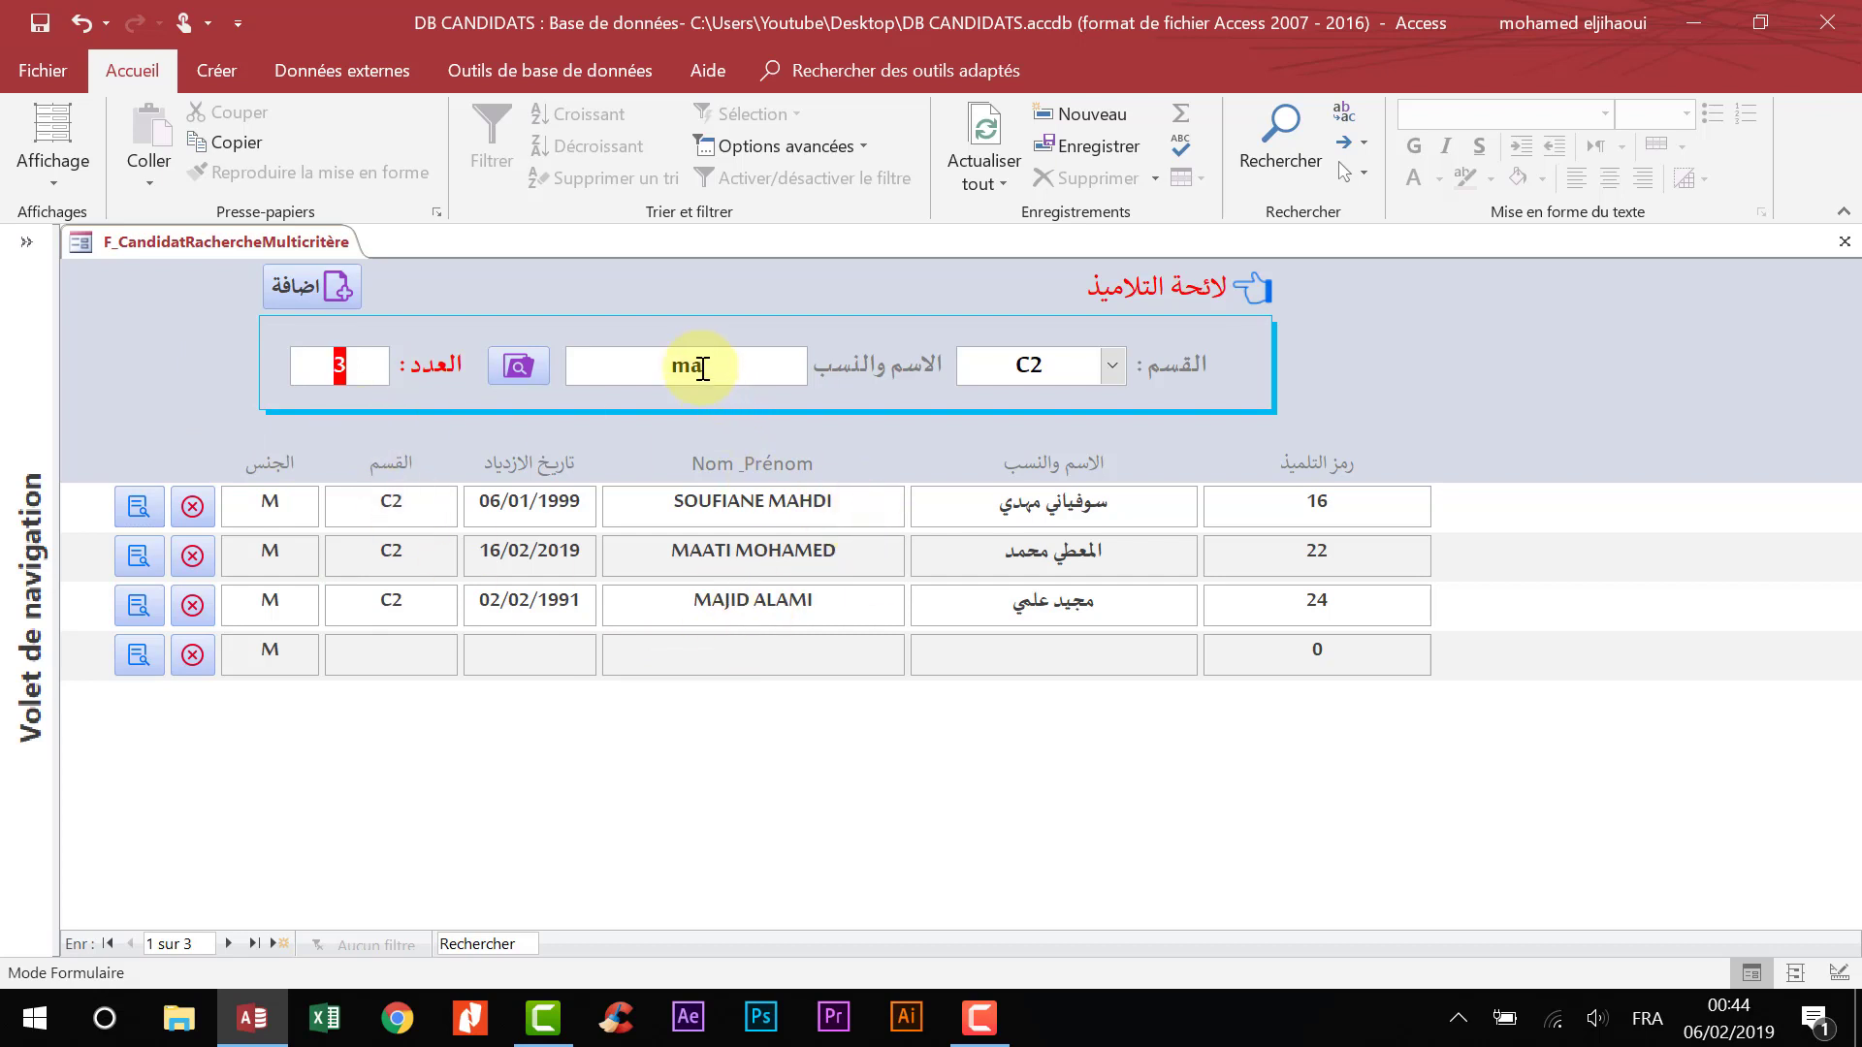
pyautogui.moveTo(708, 369); pyautogui.dragTo(585, 373)
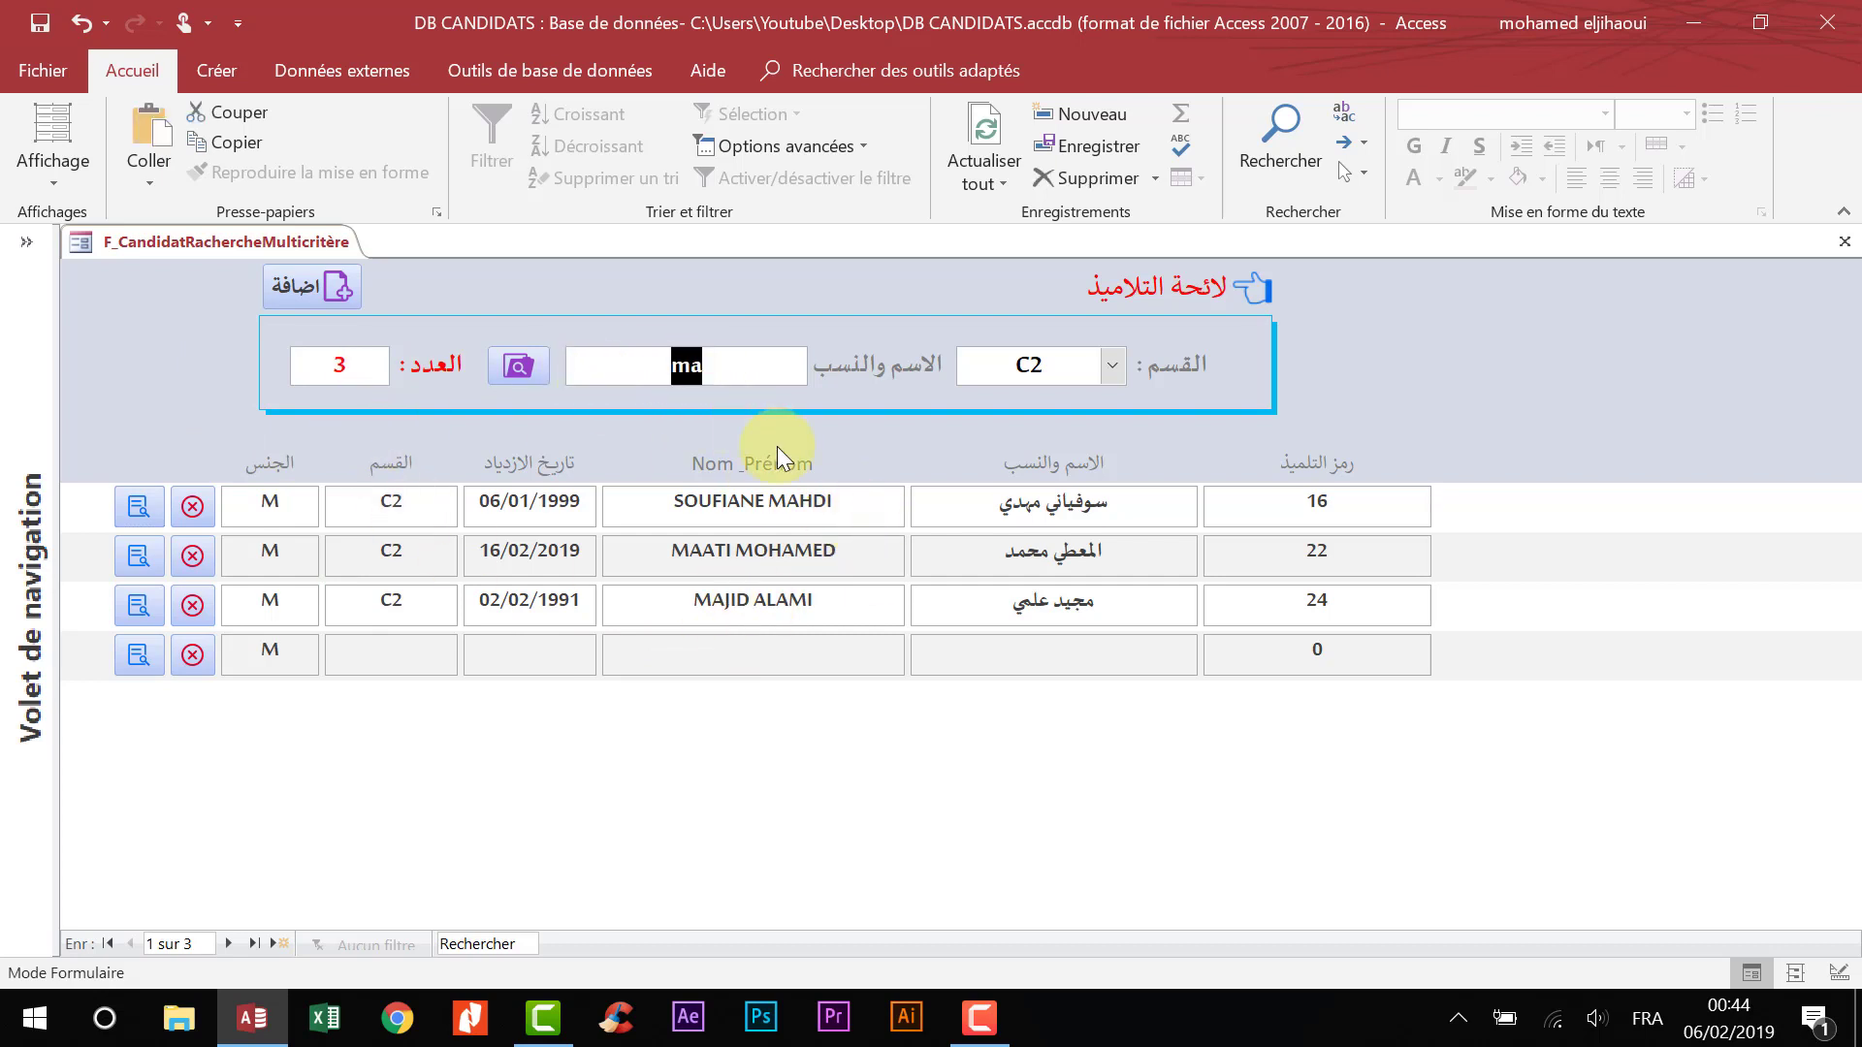
# - Clear the class filter so the candidates are searched only by the name text ma
pyautogui.moveTo(1091, 366); pyautogui.dragTo(923, 366)
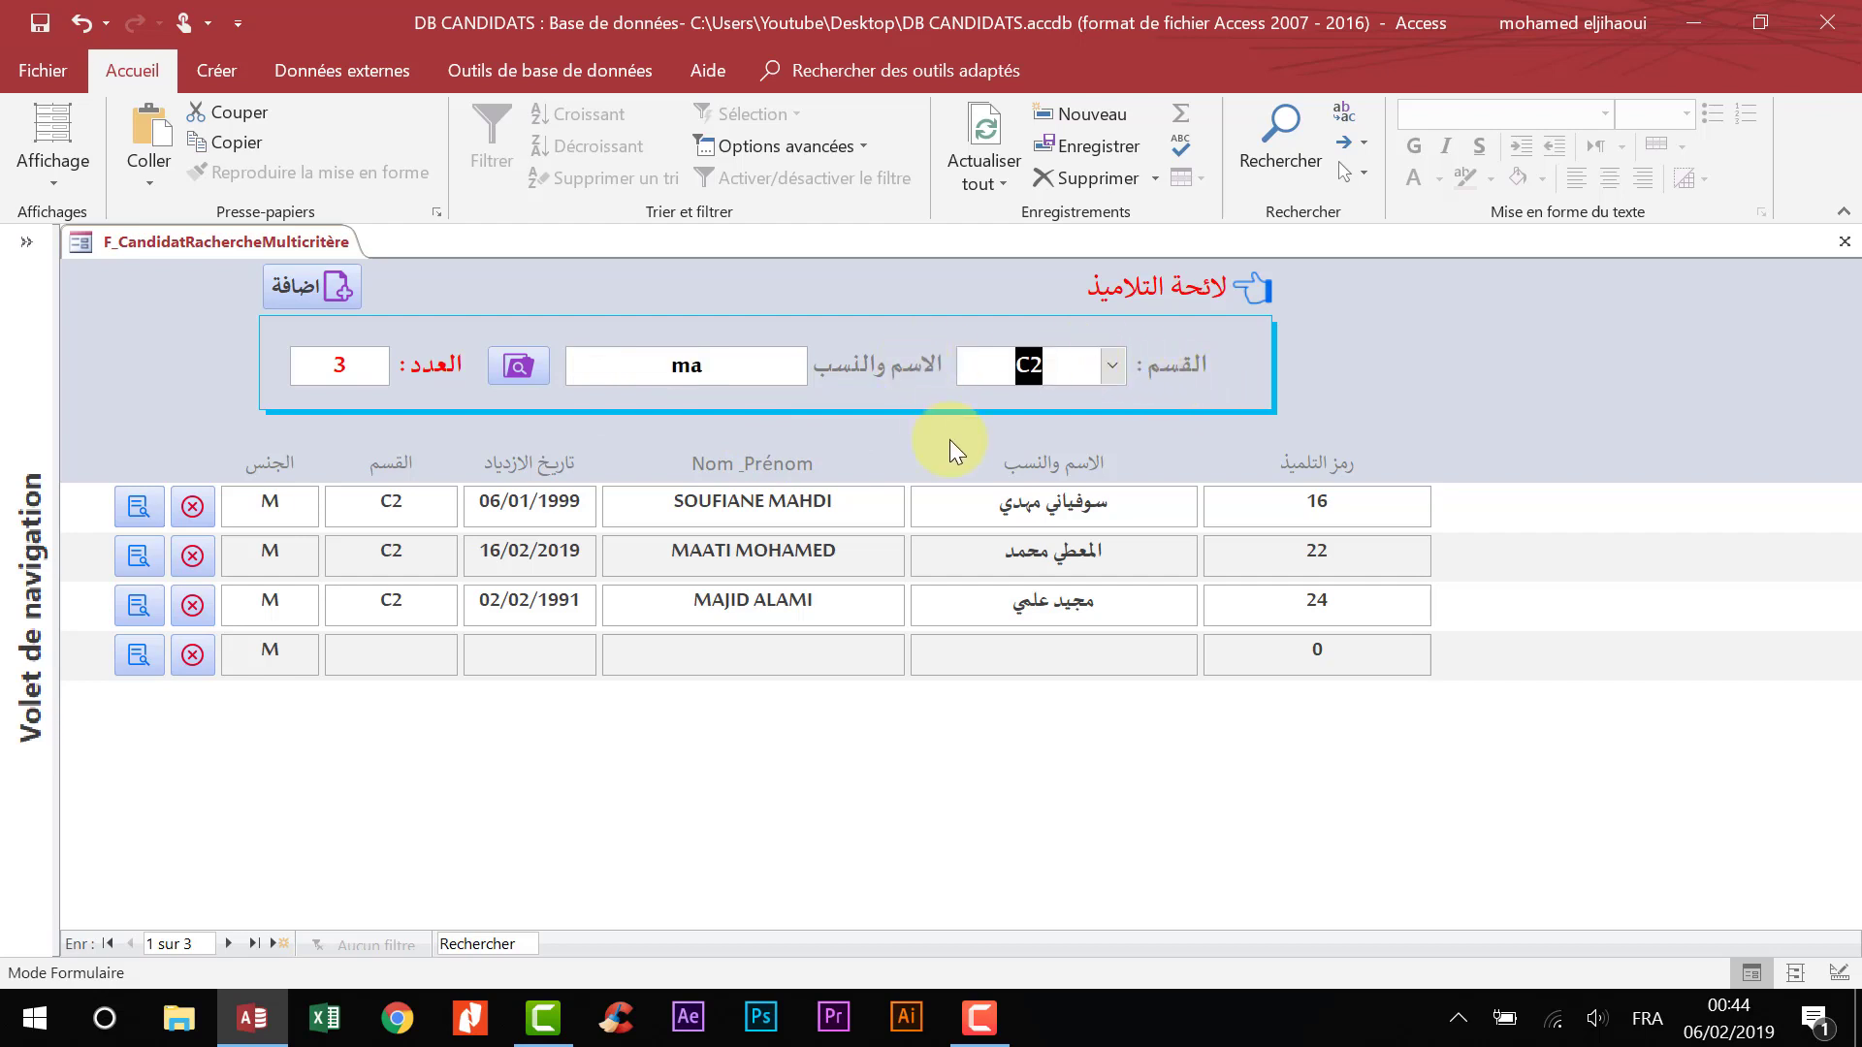
pyautogui.press('BackSpace')
pyautogui.click(706, 366)
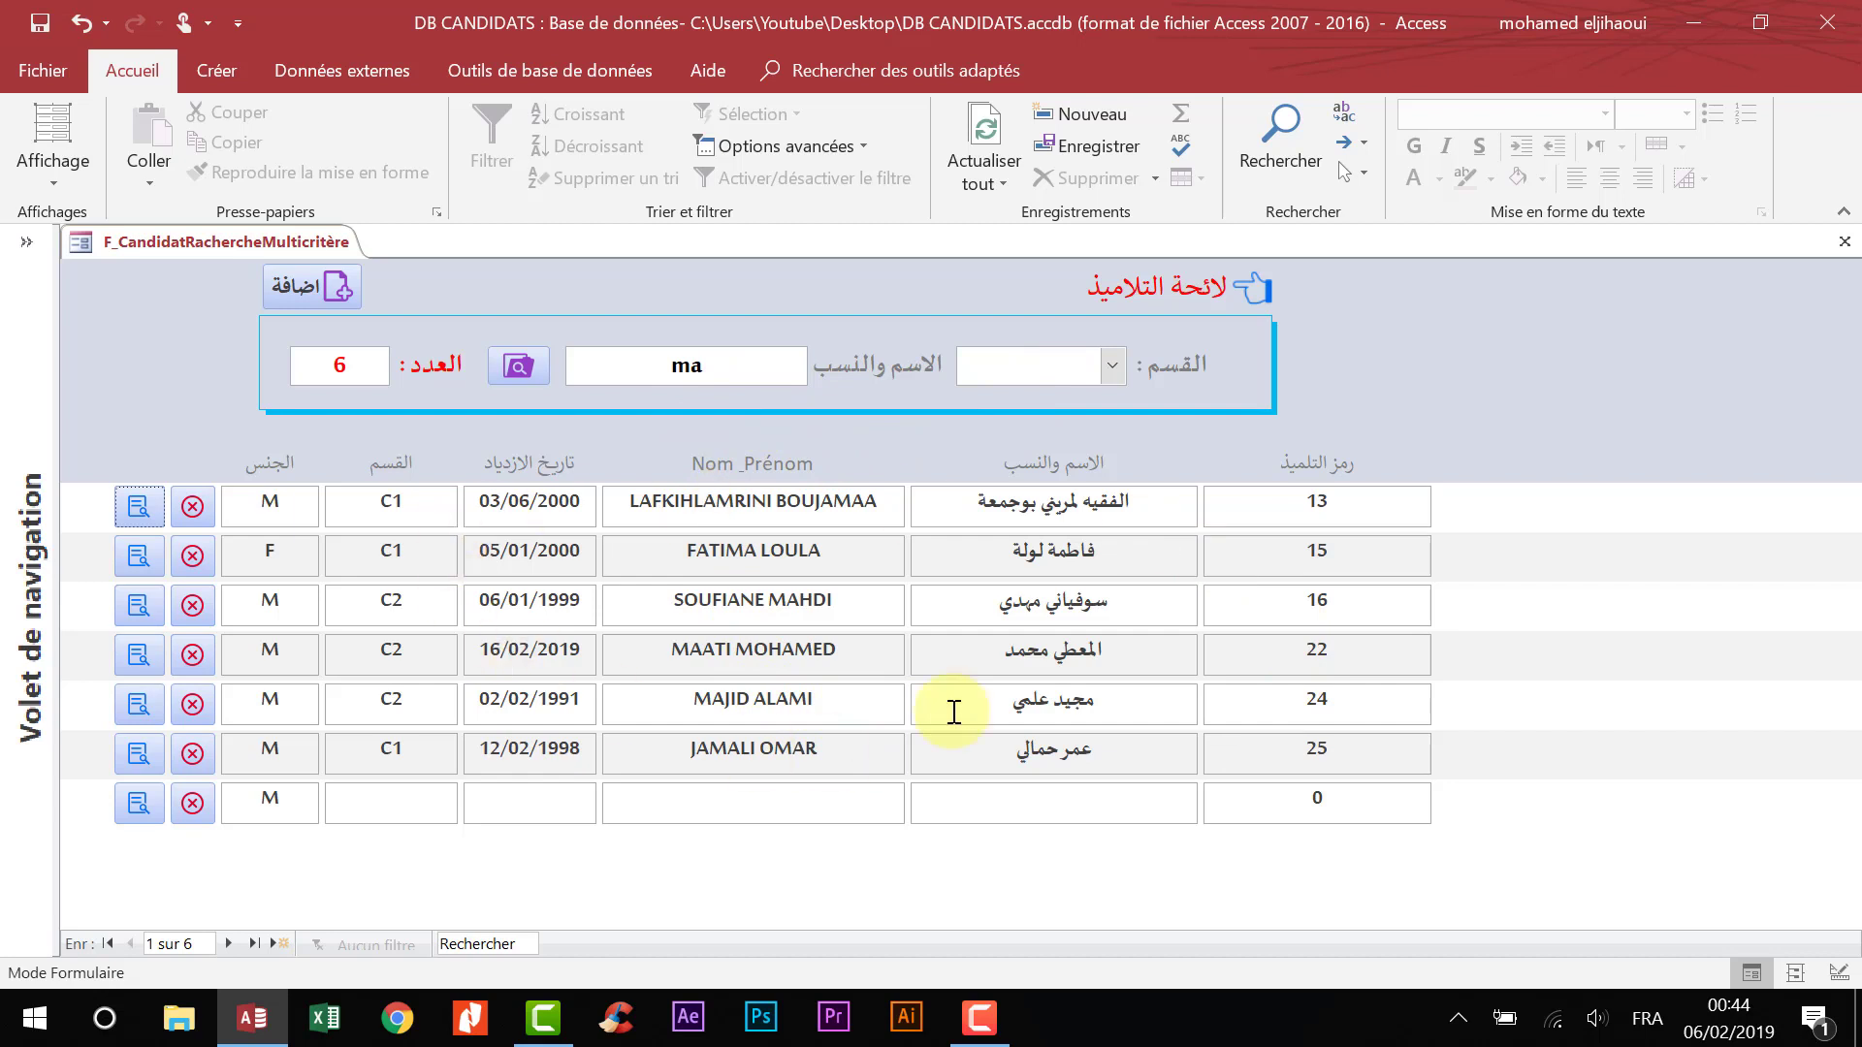
# - Replace the name search text with the Arabic letters محم to filter on the Arabic names
pyautogui.doubleClick(735, 365)
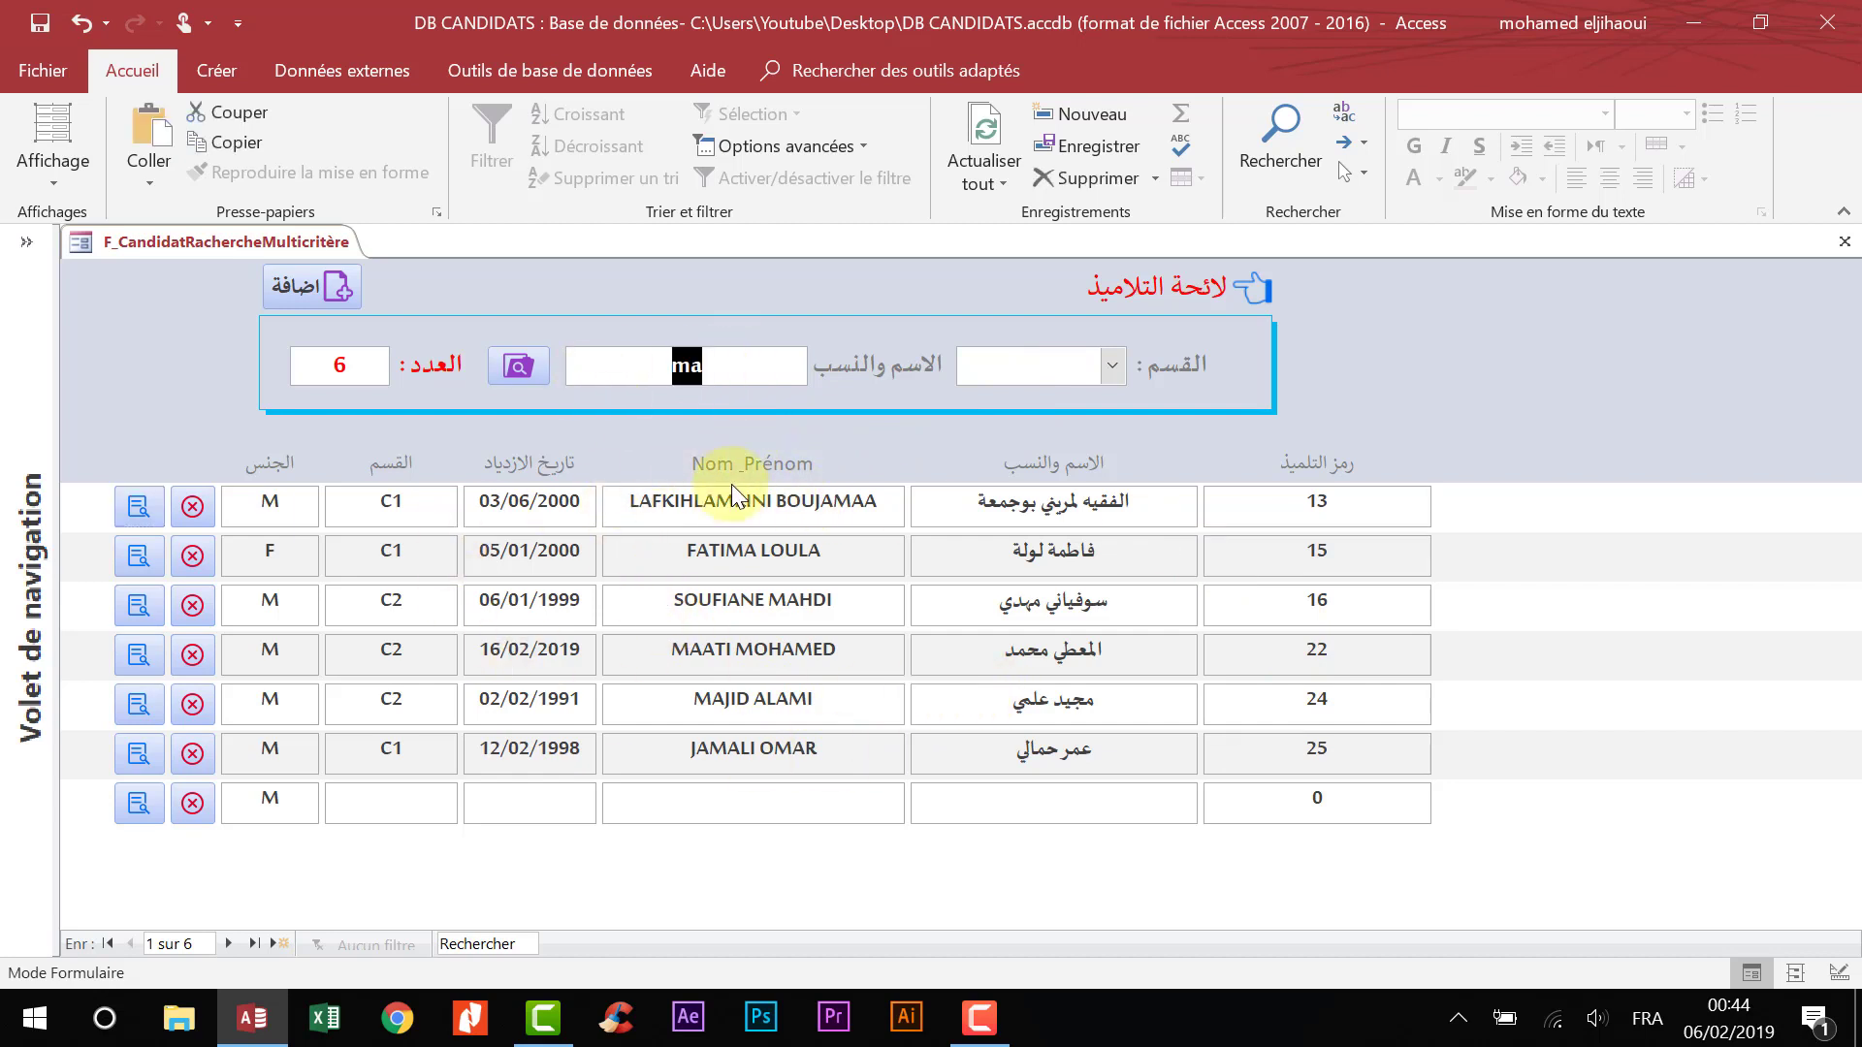
pyautogui.press('BackSpace')
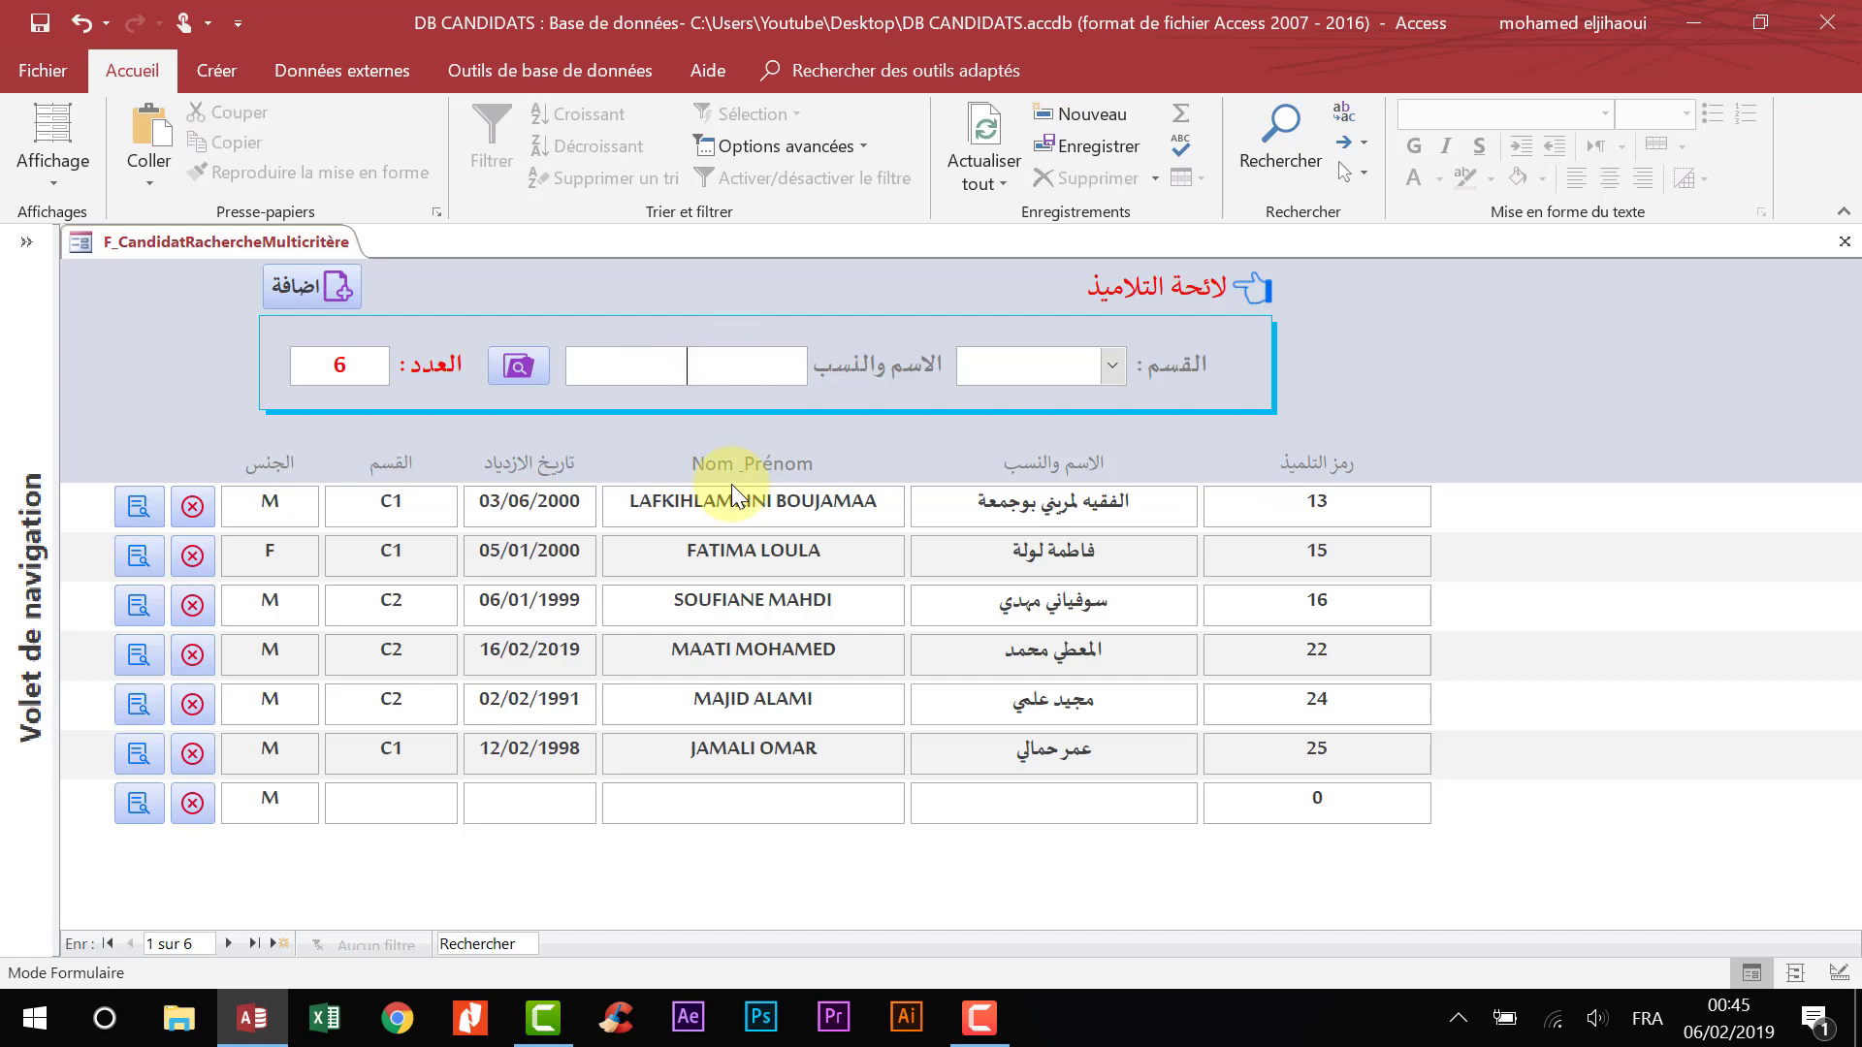
pyautogui.hotkey('alt', 'shift')
pyautogui.write('محم')
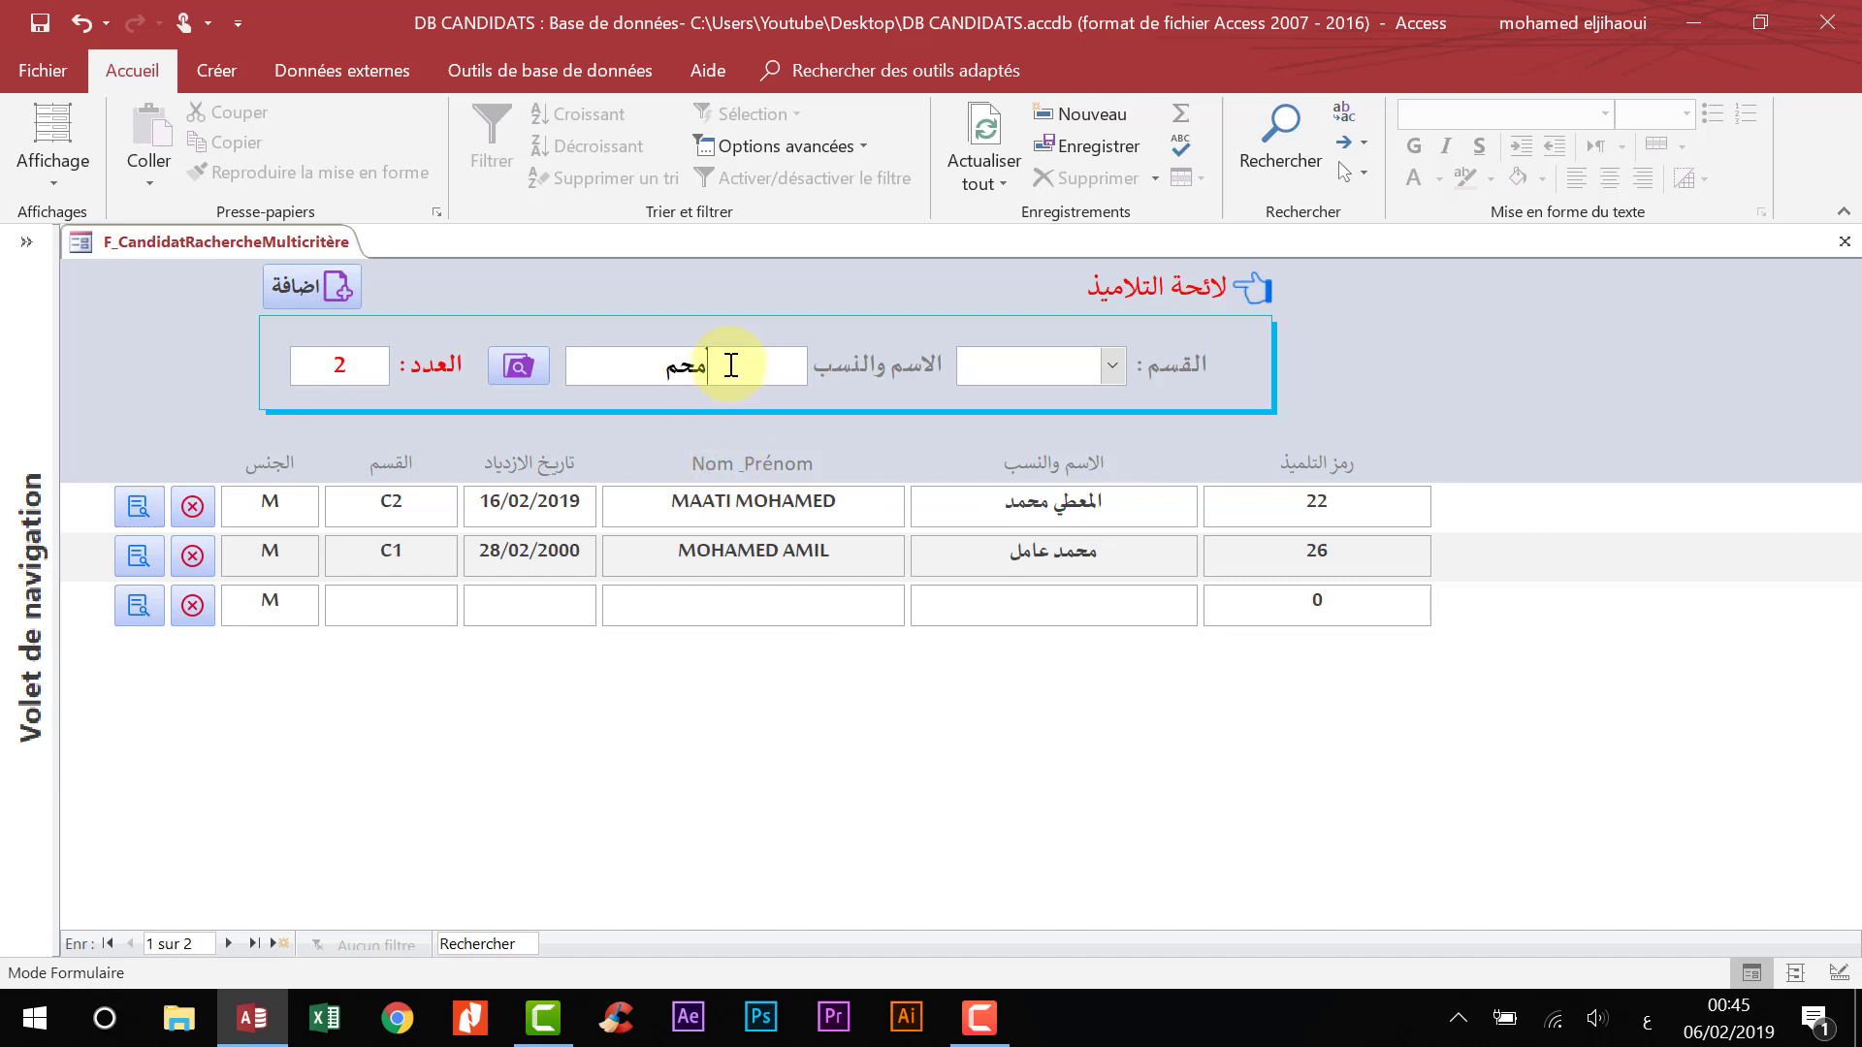
# - Replace the name search text with the Arabic letters عل and run the filter
pyautogui.moveTo(729, 367); pyautogui.dragTo(596, 368)
pyautogui.press('BackSpace')
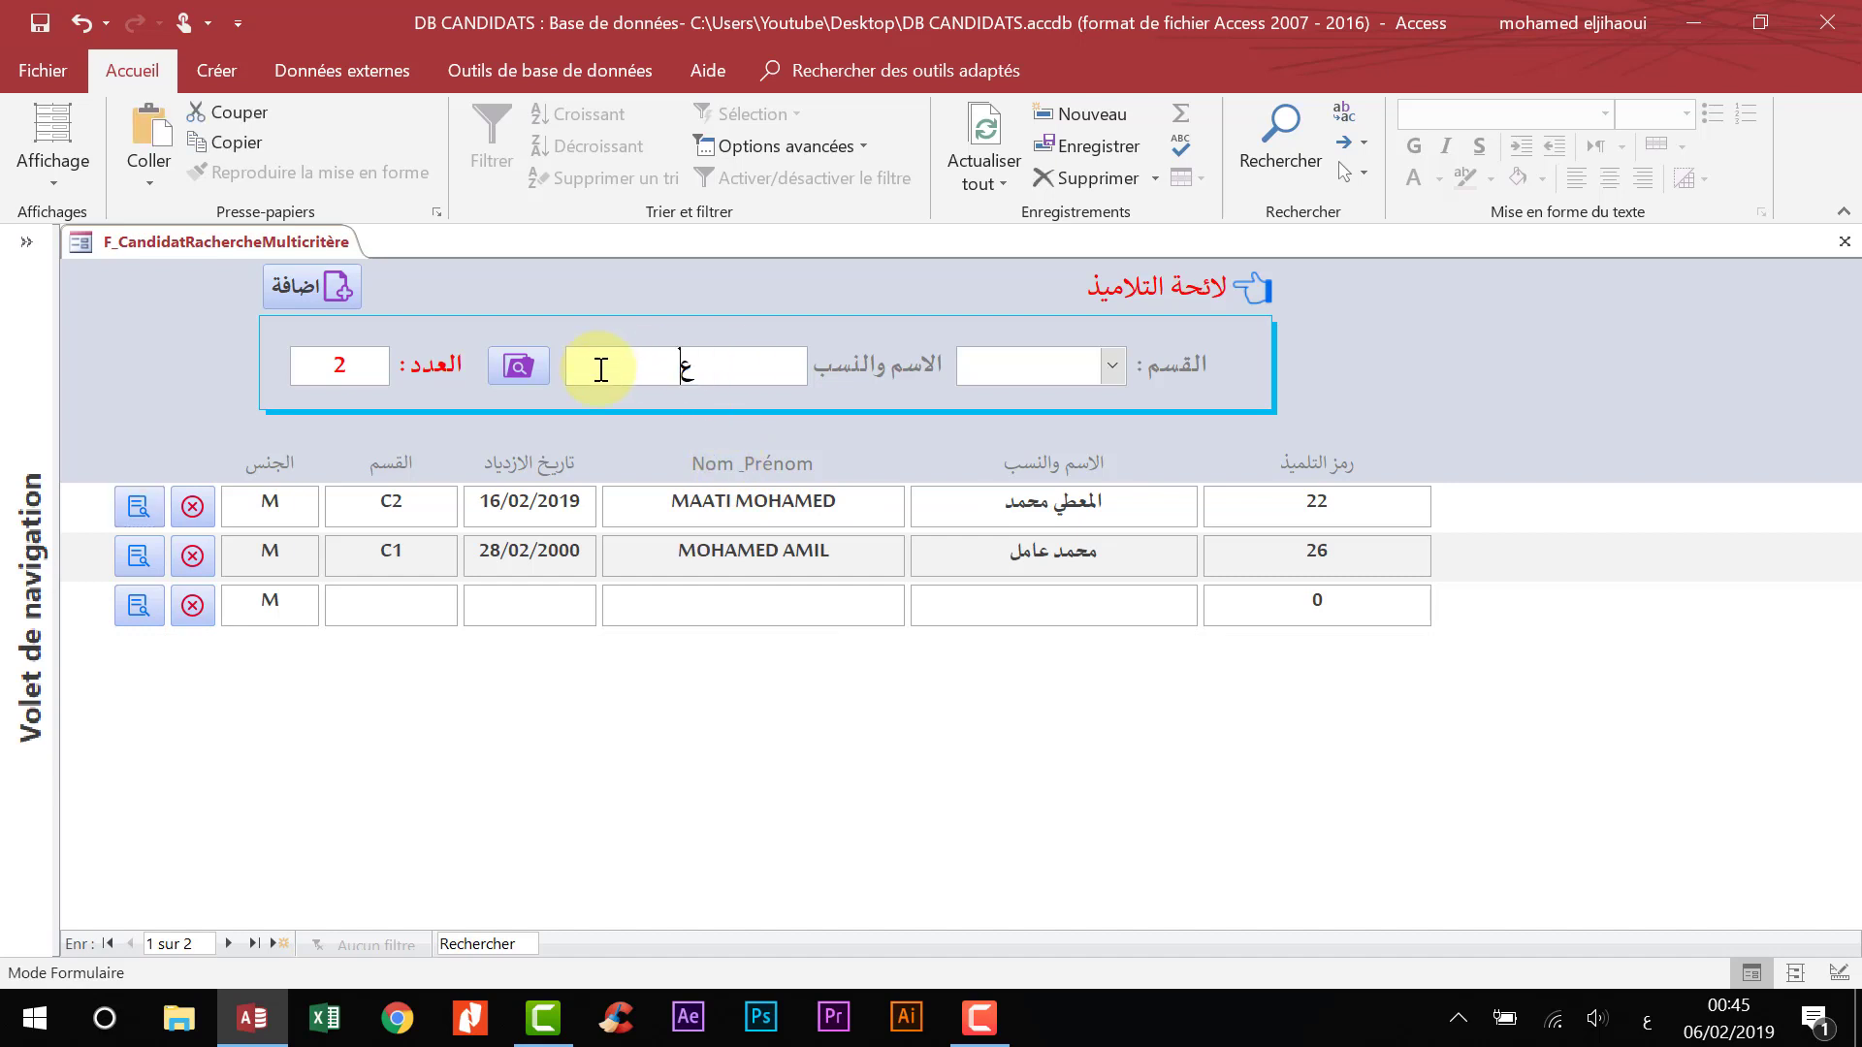
pyautogui.write('عب')
pyautogui.press('BackSpace')
pyautogui.write('ل')
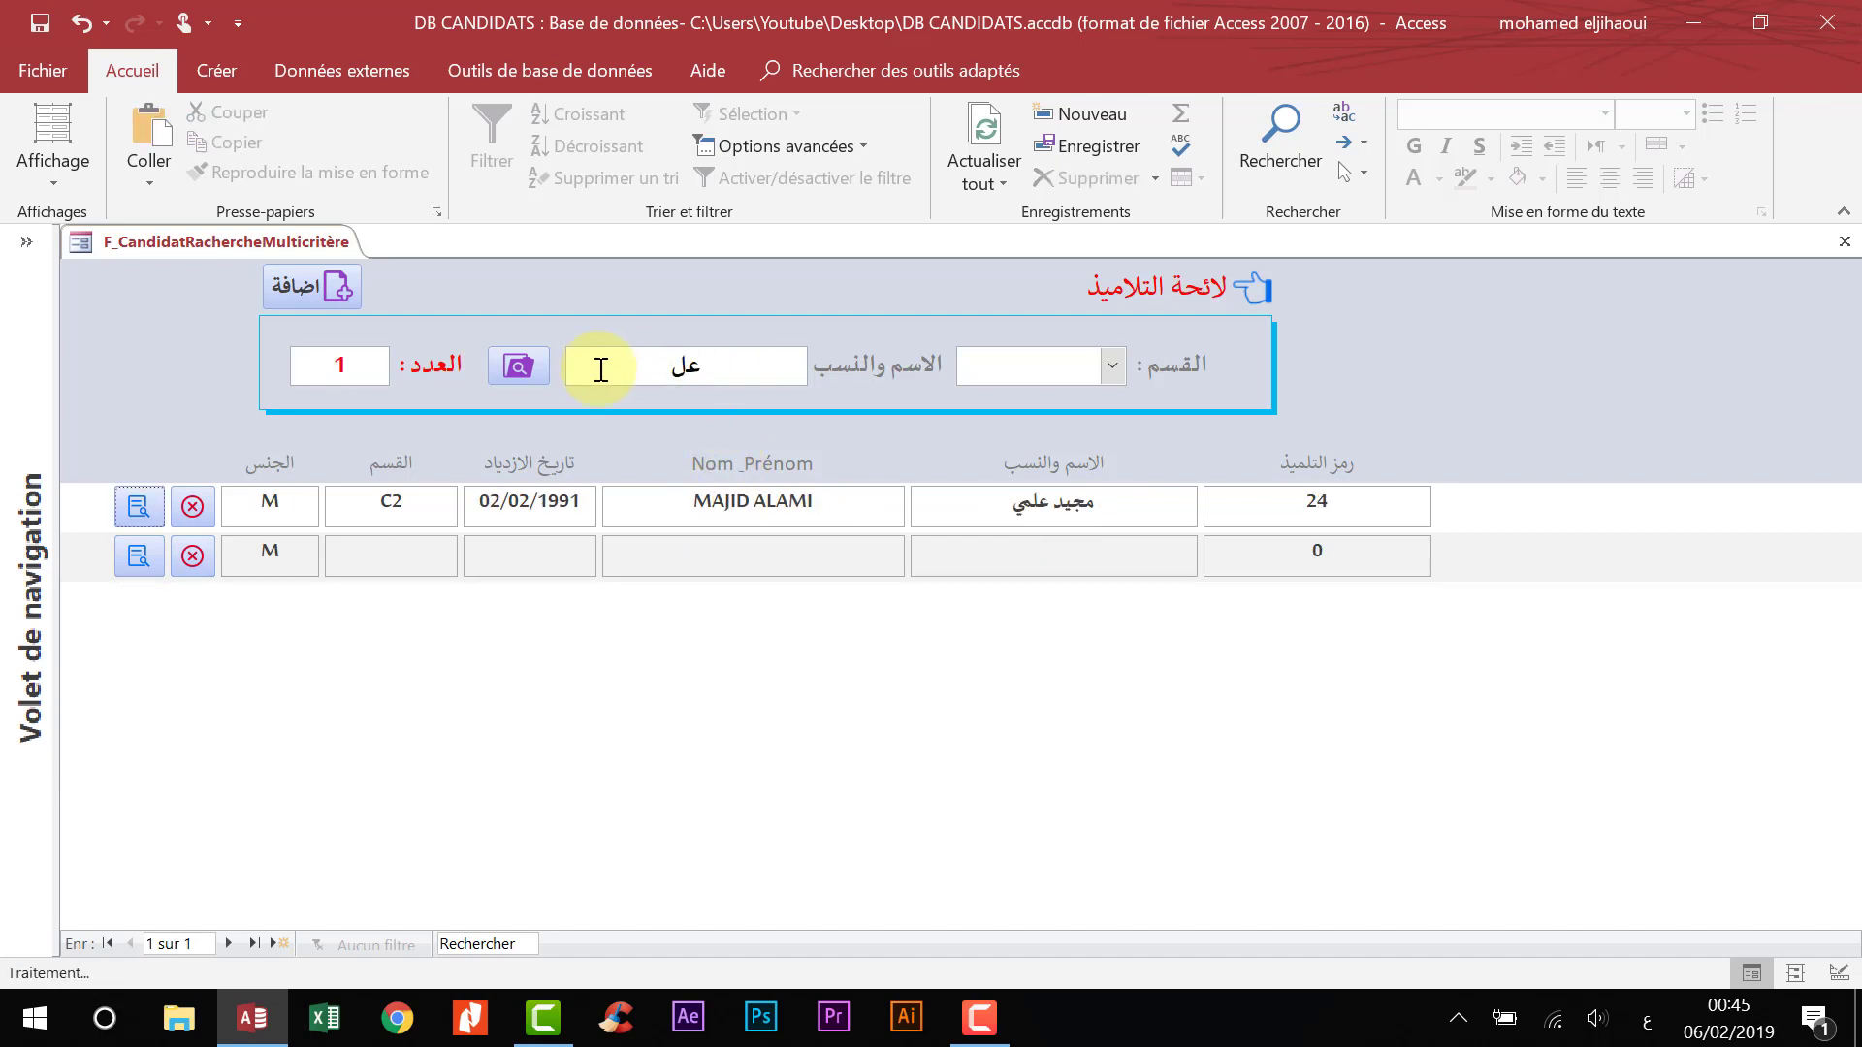
# - Clear the name search text and look through the unfiltered candidate list
pyautogui.doubleClick(613, 375)
pyautogui.press('BackSpace')
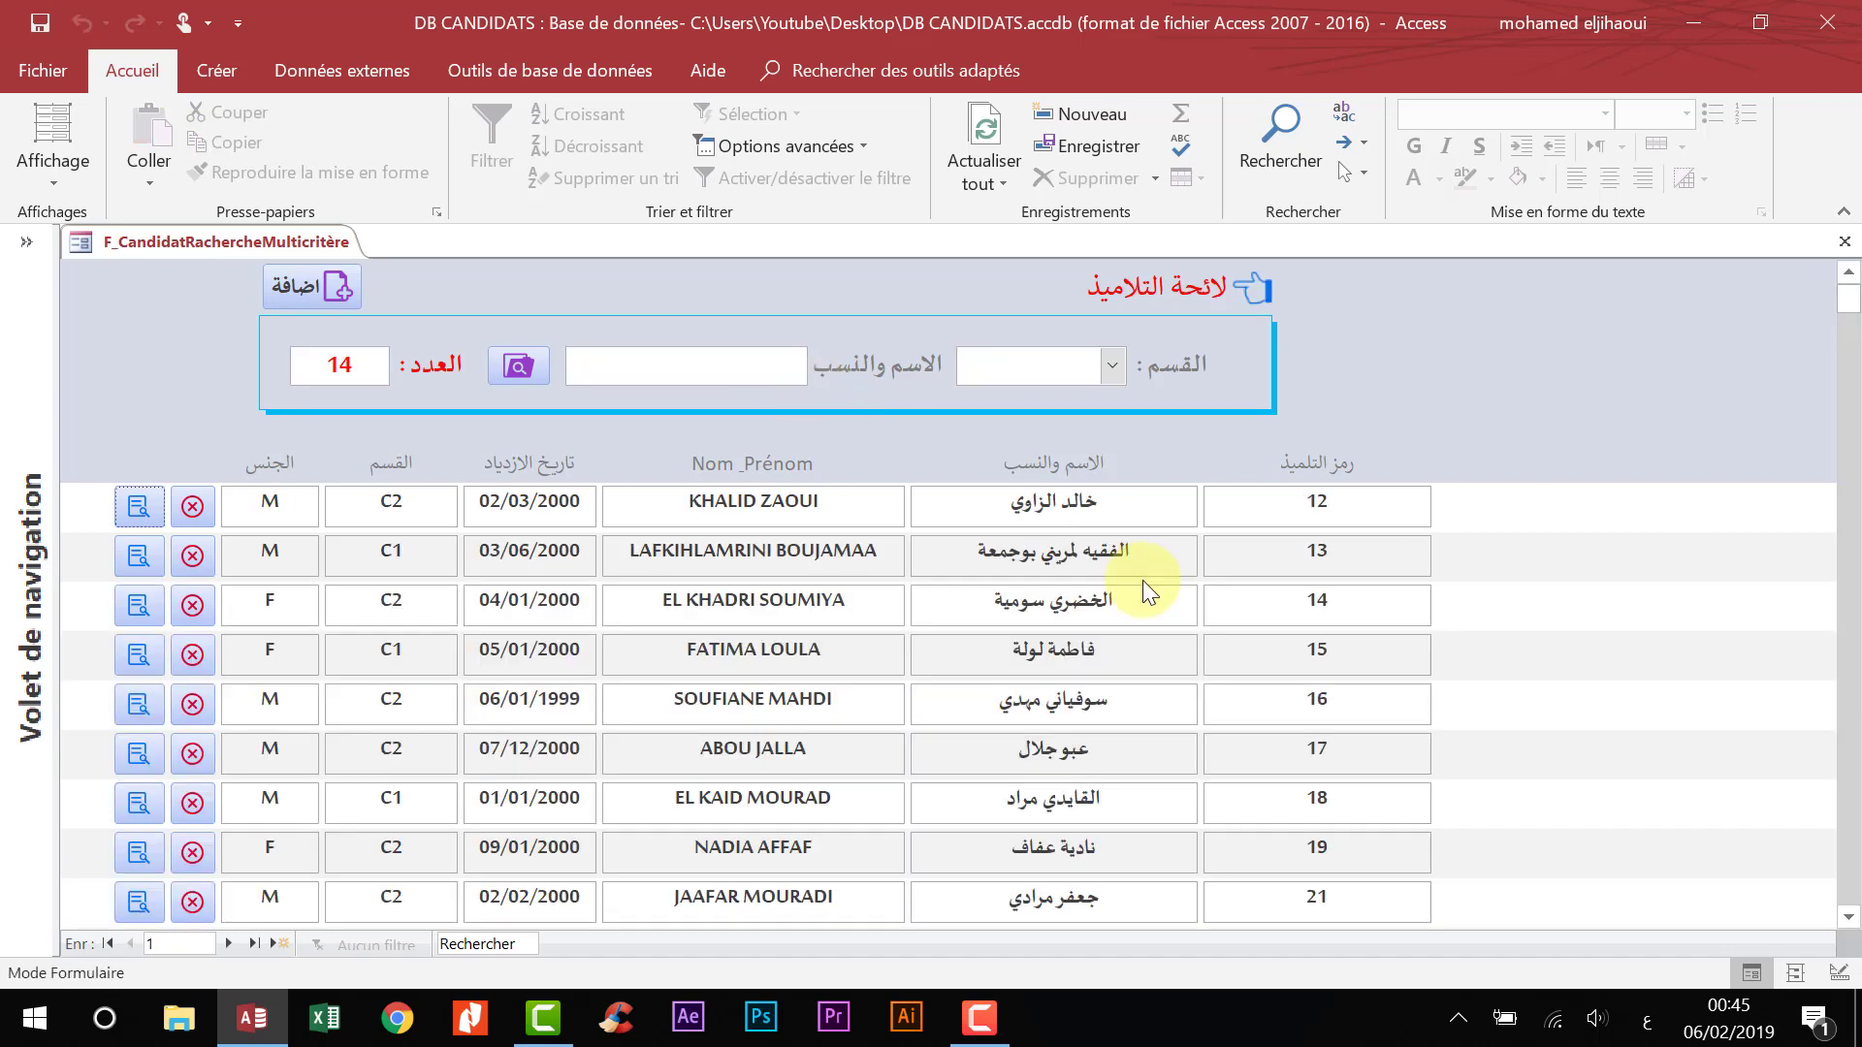
pyautogui.scroll(-2, 1142, 580)
pyautogui.scroll(2, 1140, 582)
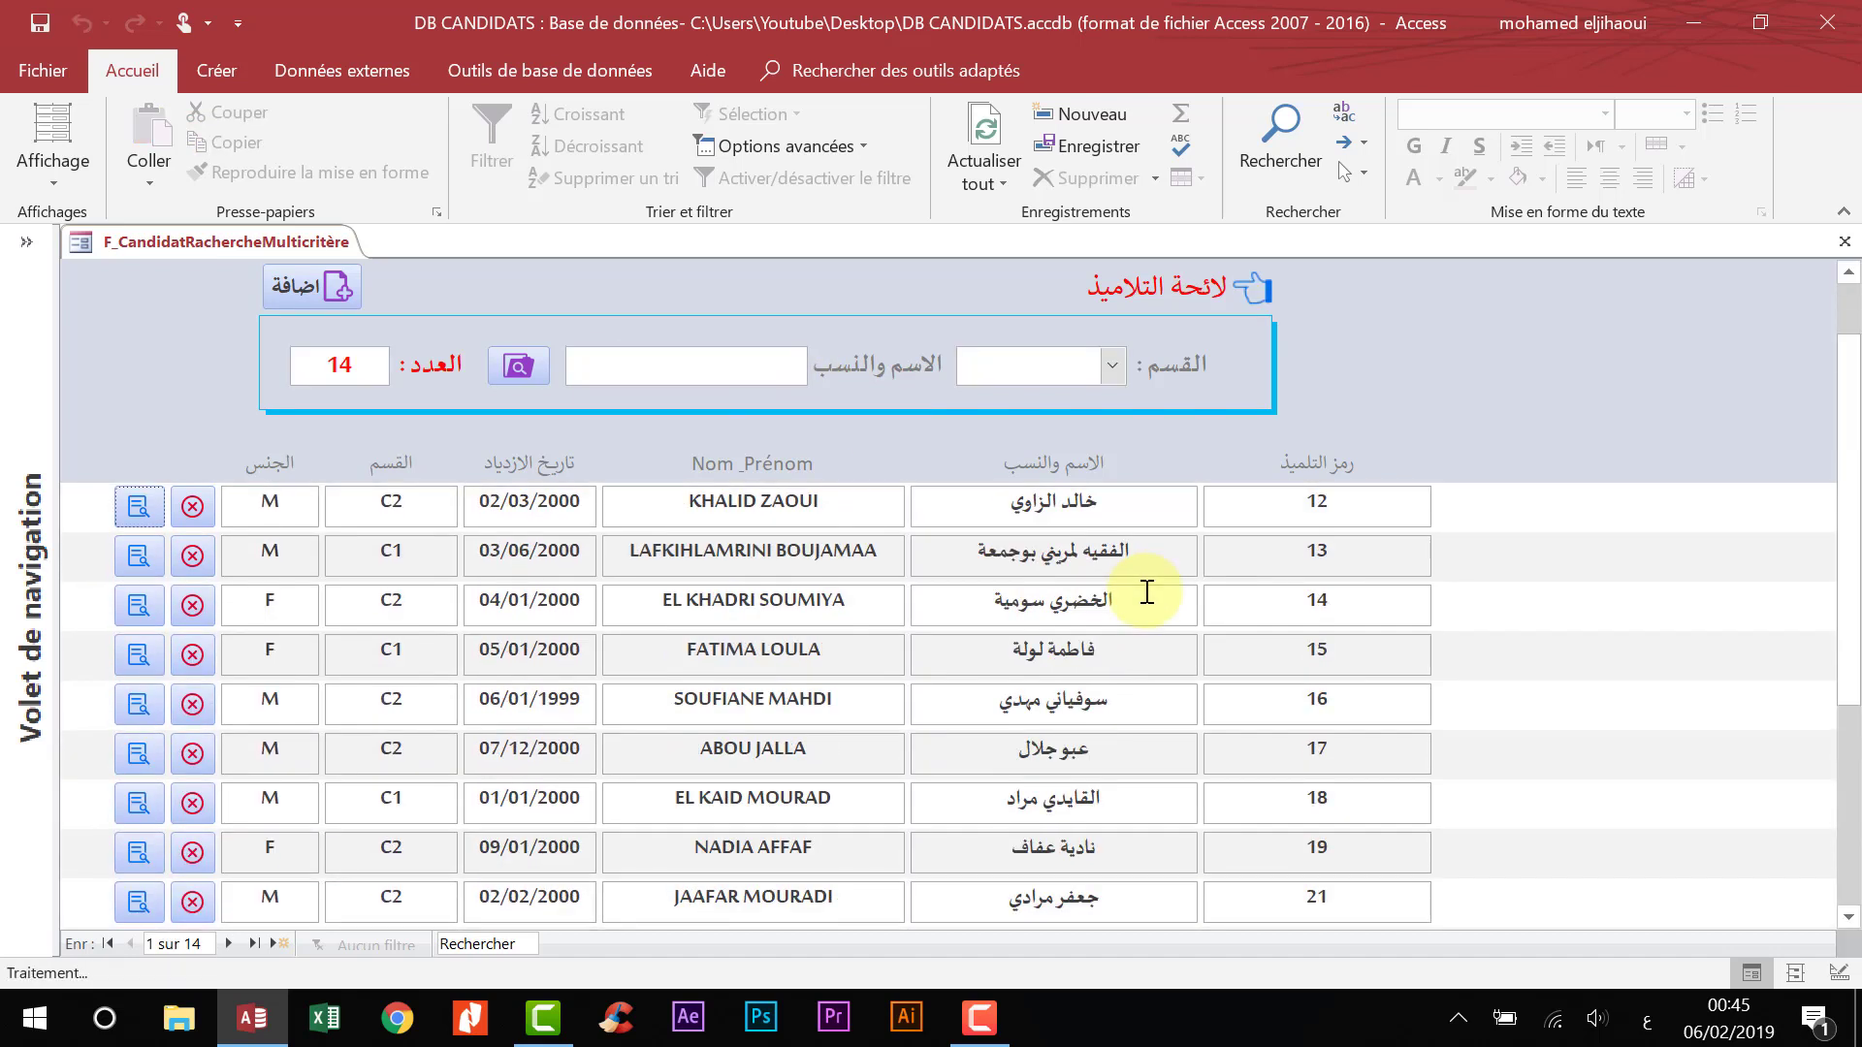
# - Check the class filter's choices with both criteria empty, and try the search button beside the name box
pyautogui.click(1113, 365)
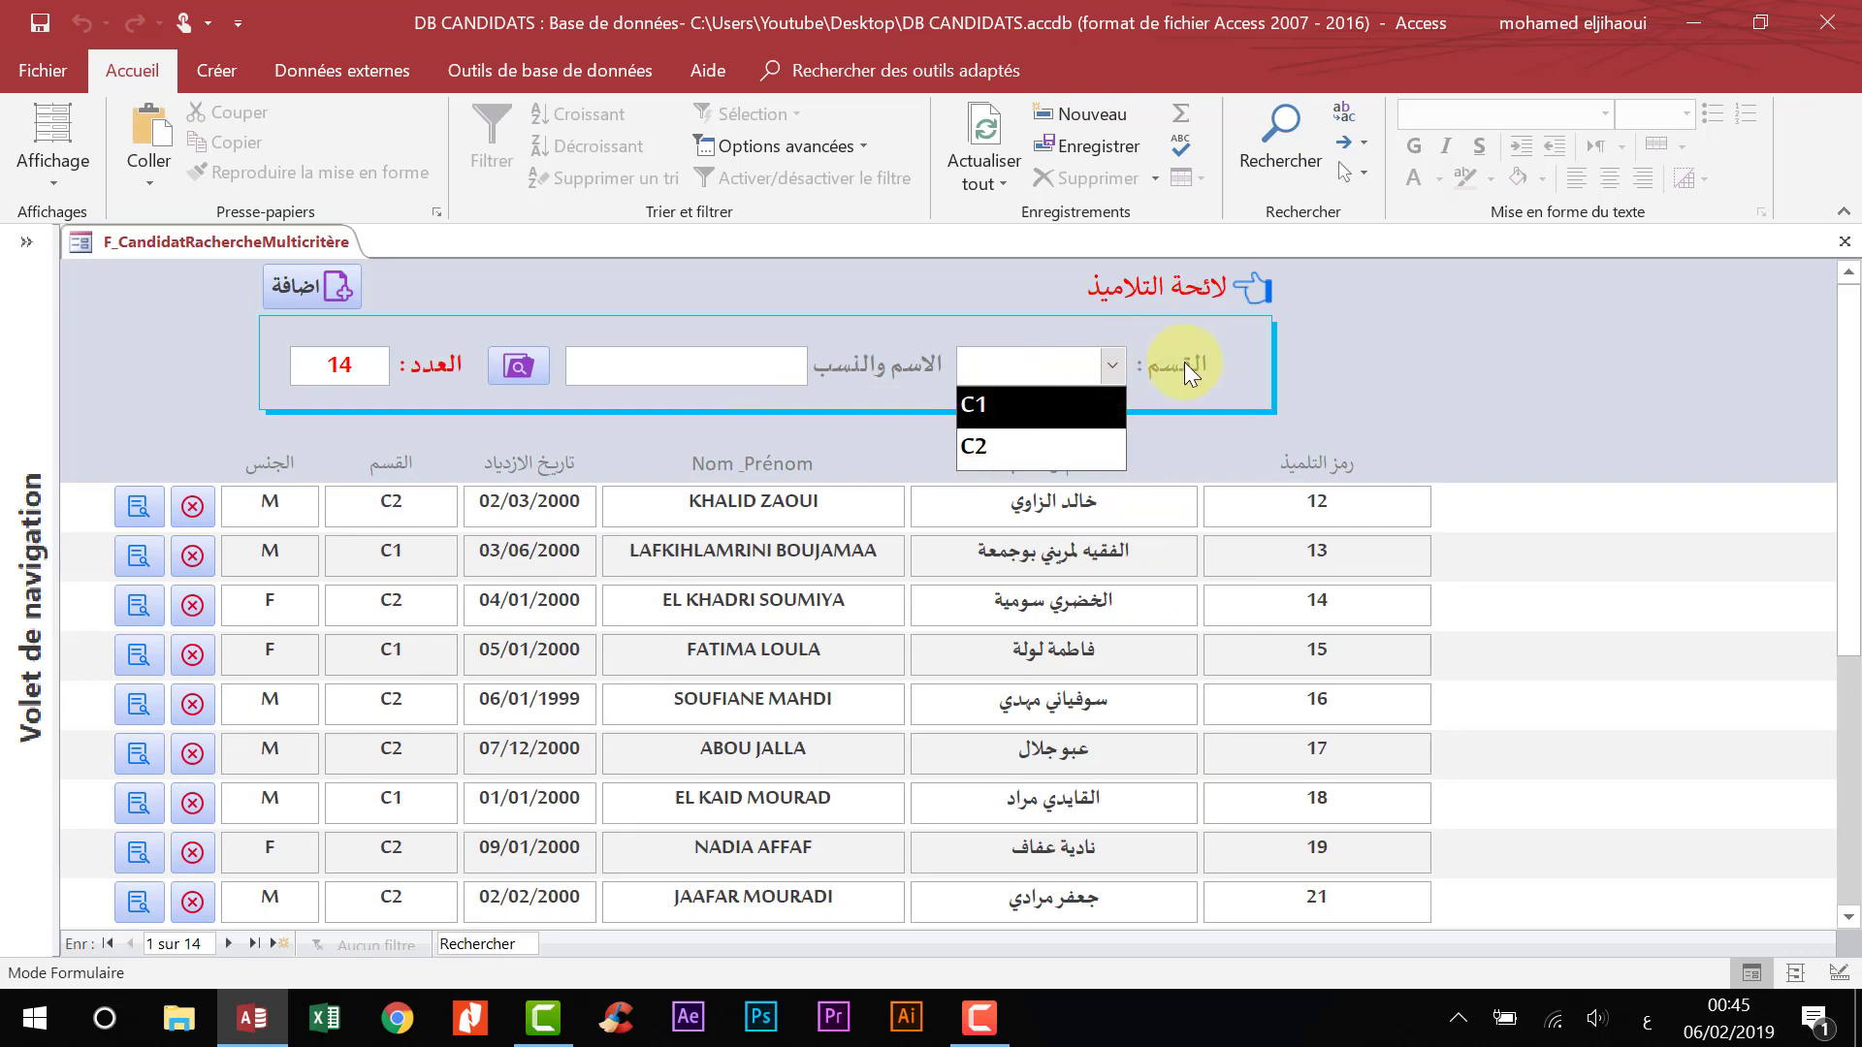
pyautogui.click(728, 367)
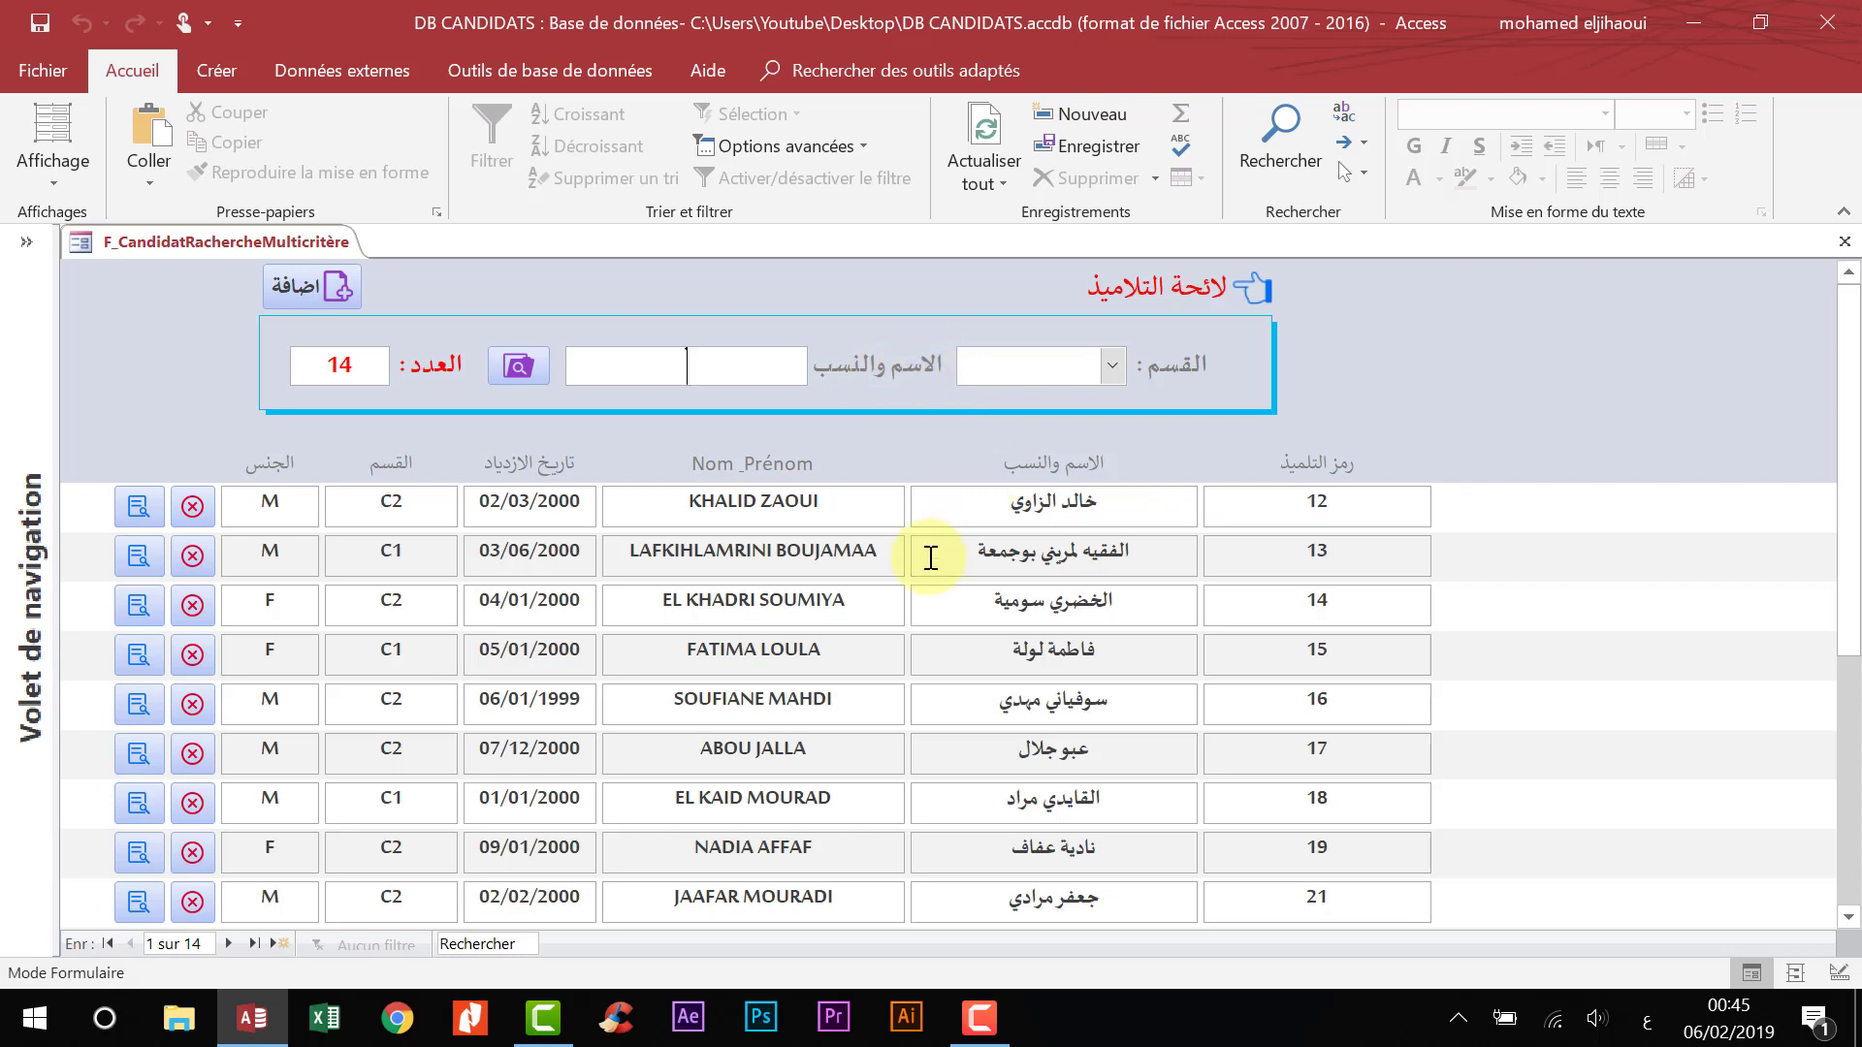
pyautogui.scroll(-2, 931, 552)
pyautogui.scroll(2, 929, 573)
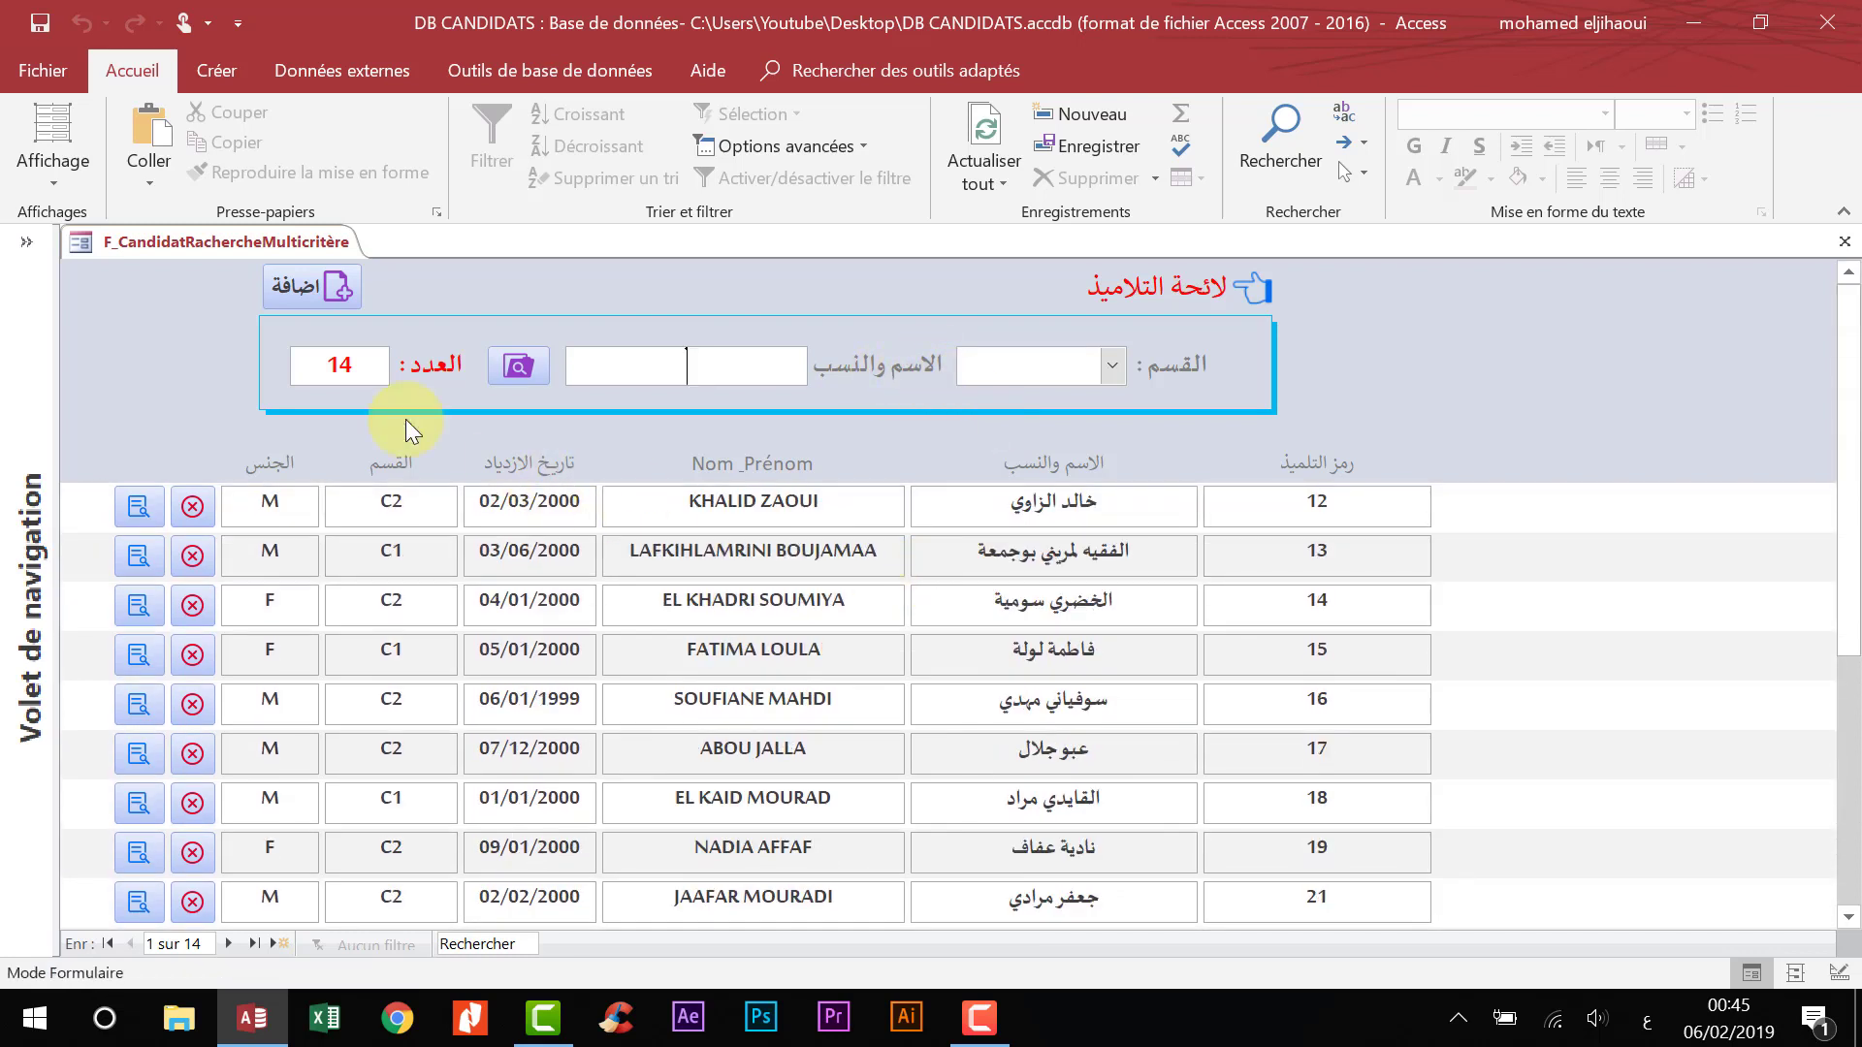
pyautogui.click(509, 366)
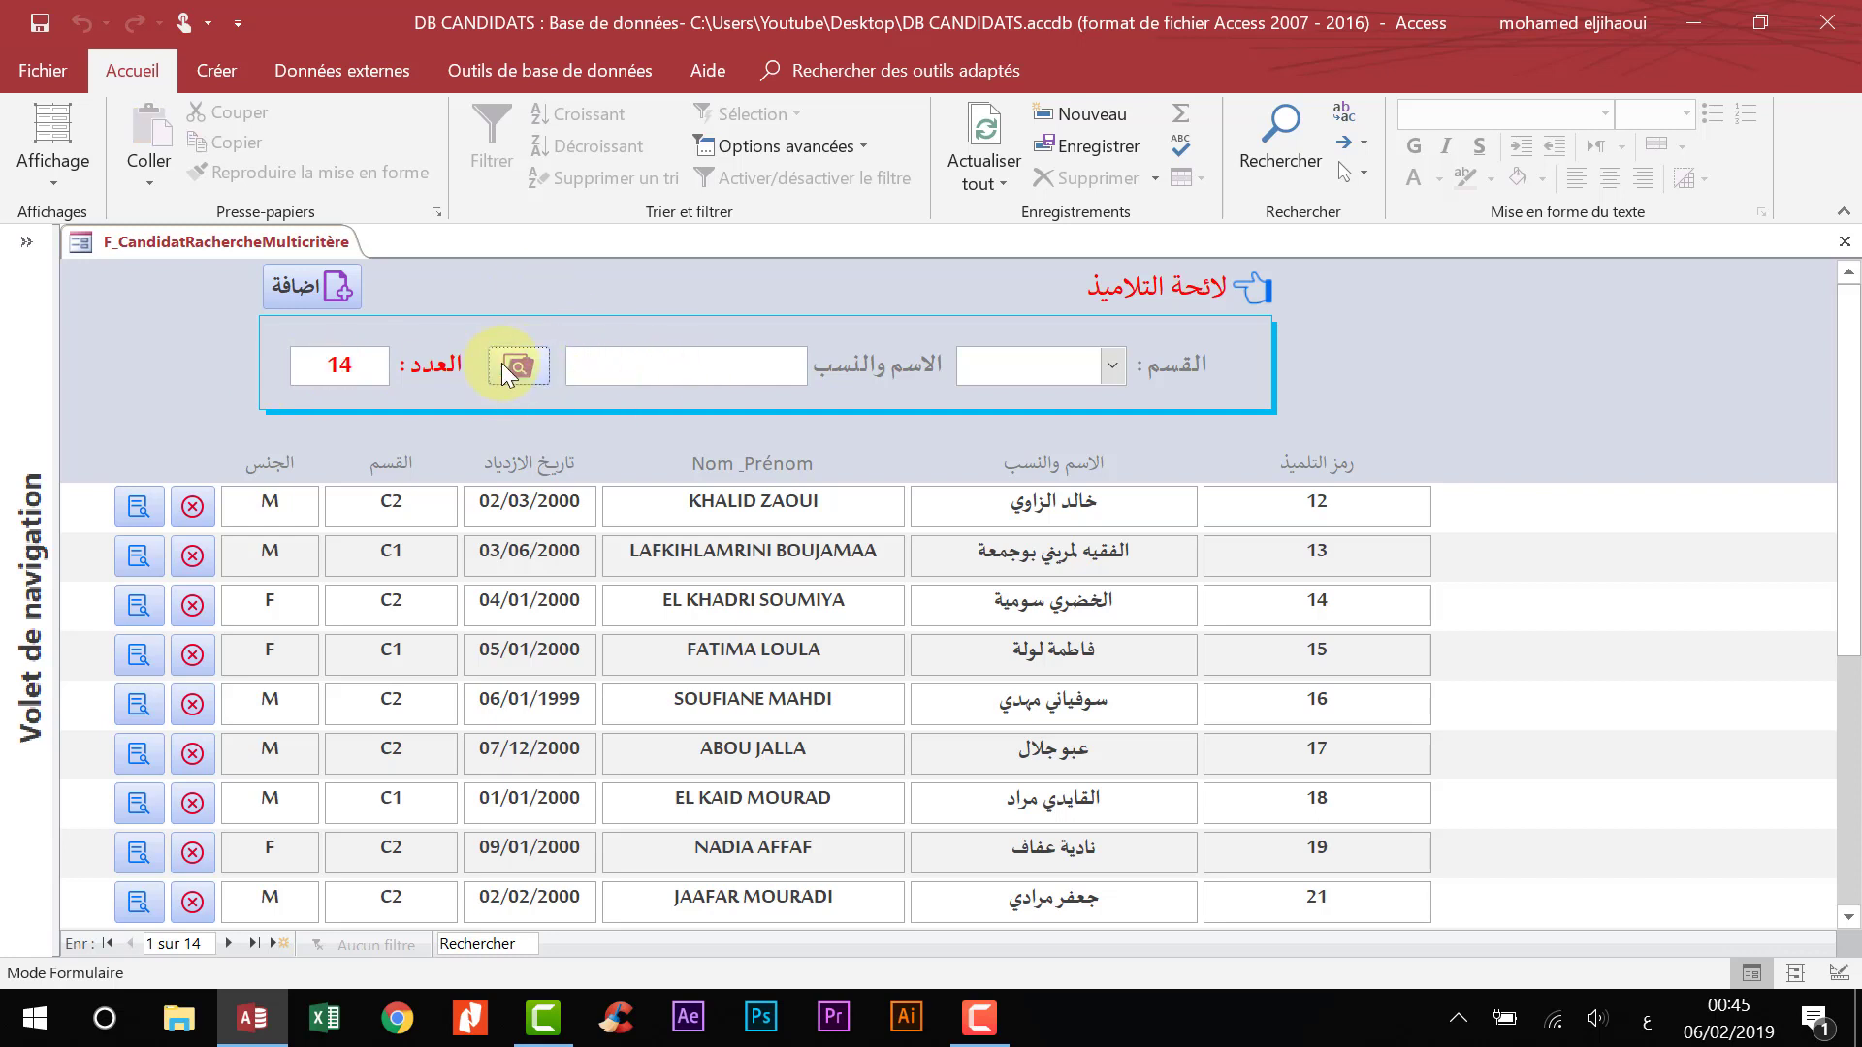
# - Return the search form to design view and start an embedded macro for the search button's Au clic event
pyautogui.rightClick(694, 272)
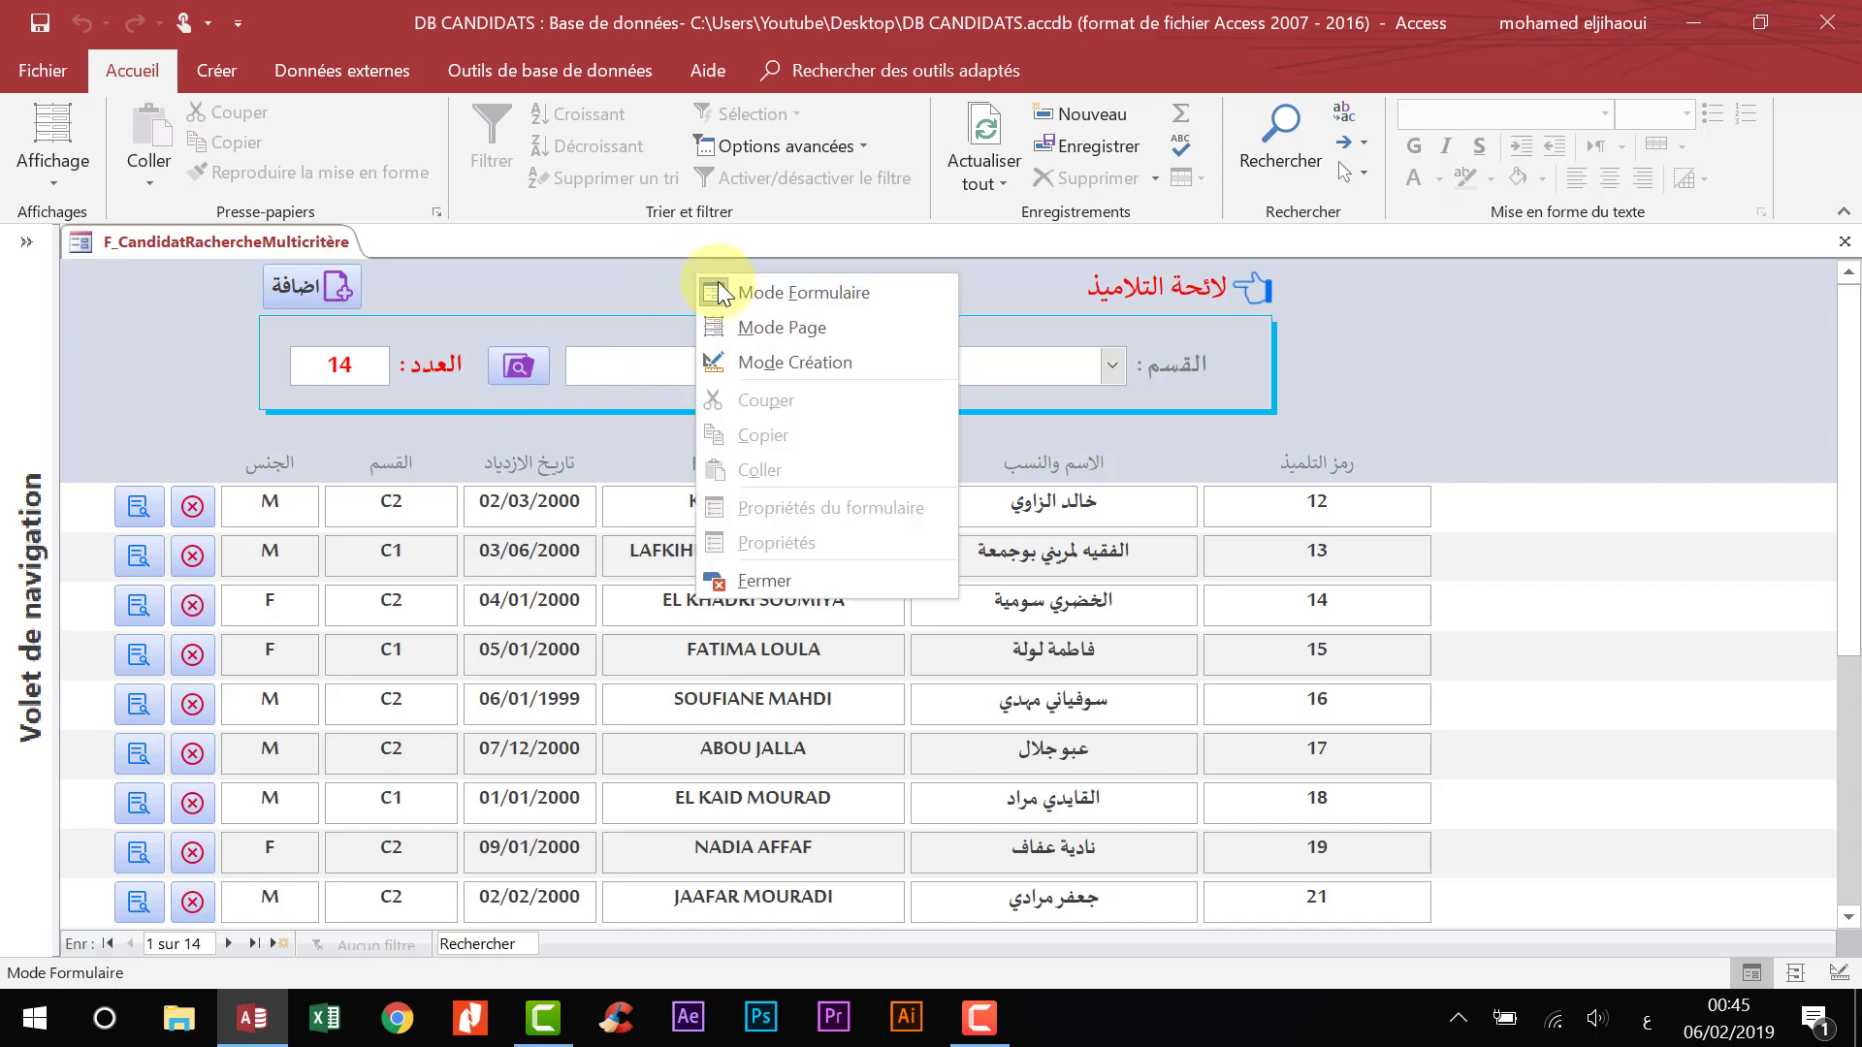
pyautogui.click(812, 362)
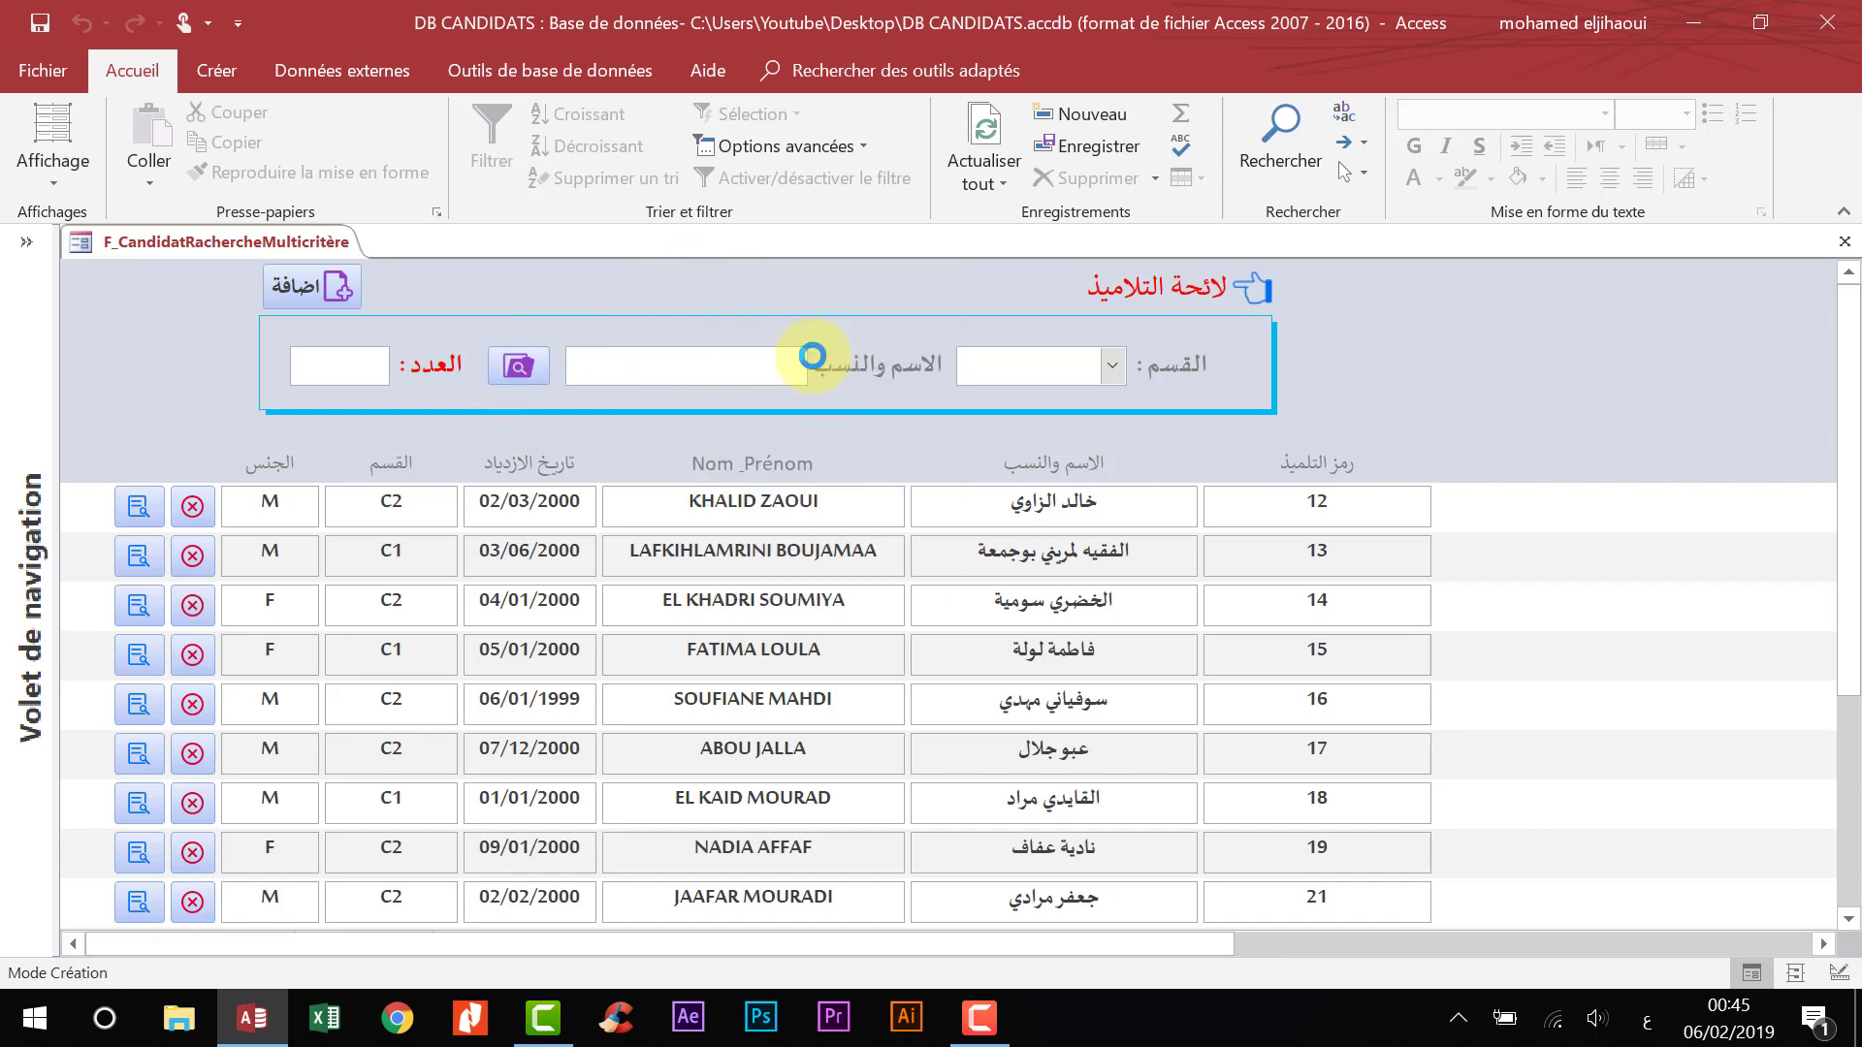
pyautogui.click(551, 426)
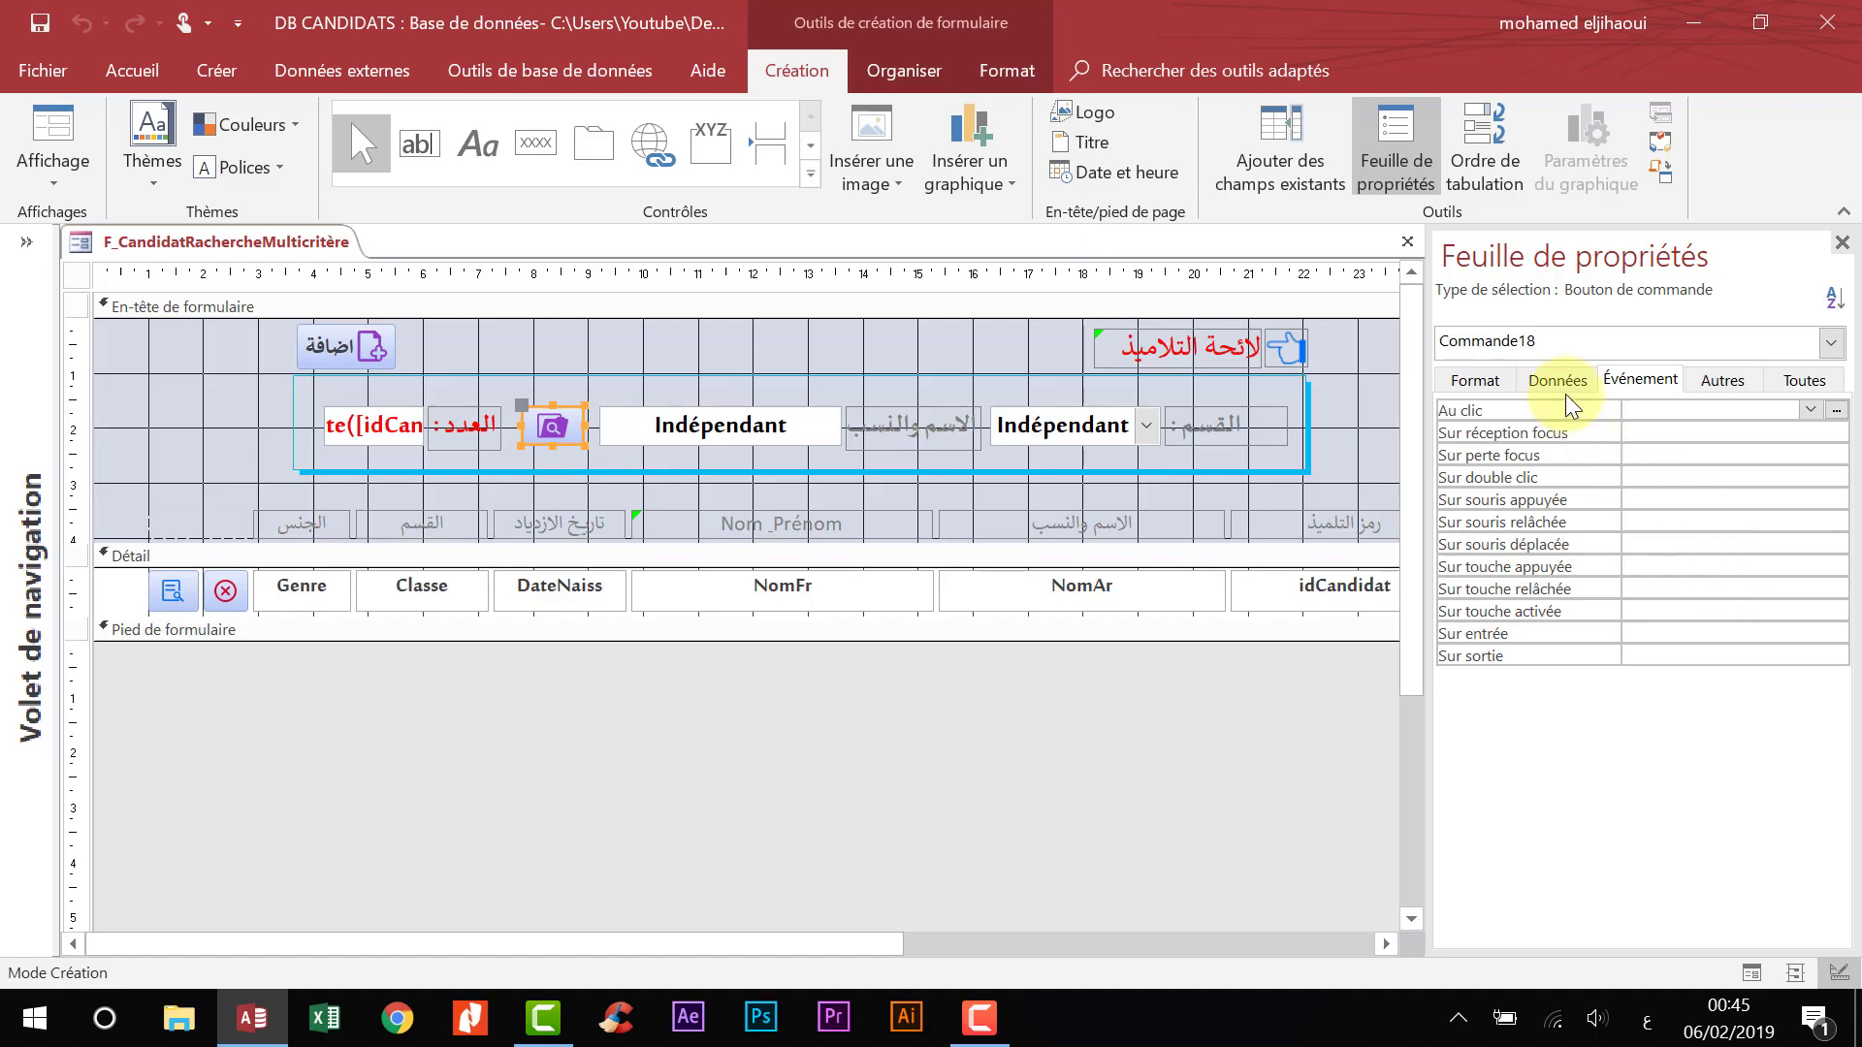
pyautogui.click(1473, 381)
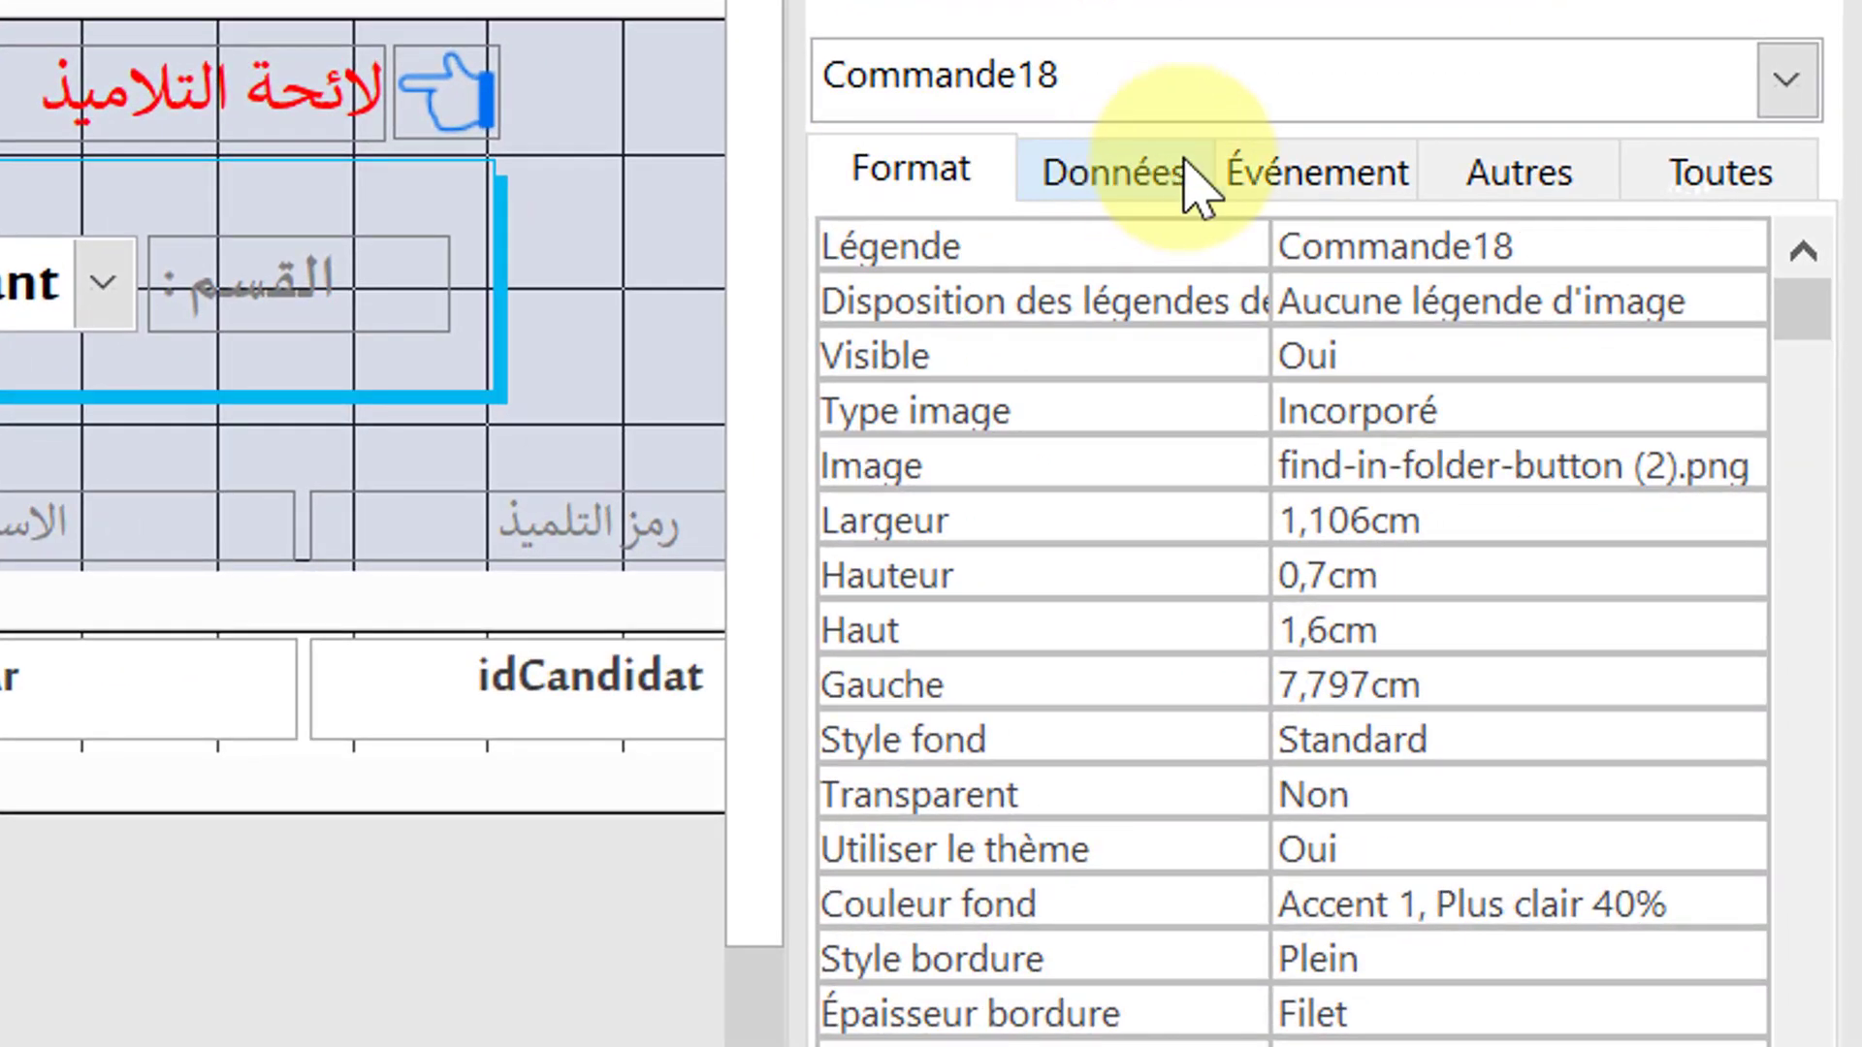
pyautogui.click(1433, 229)
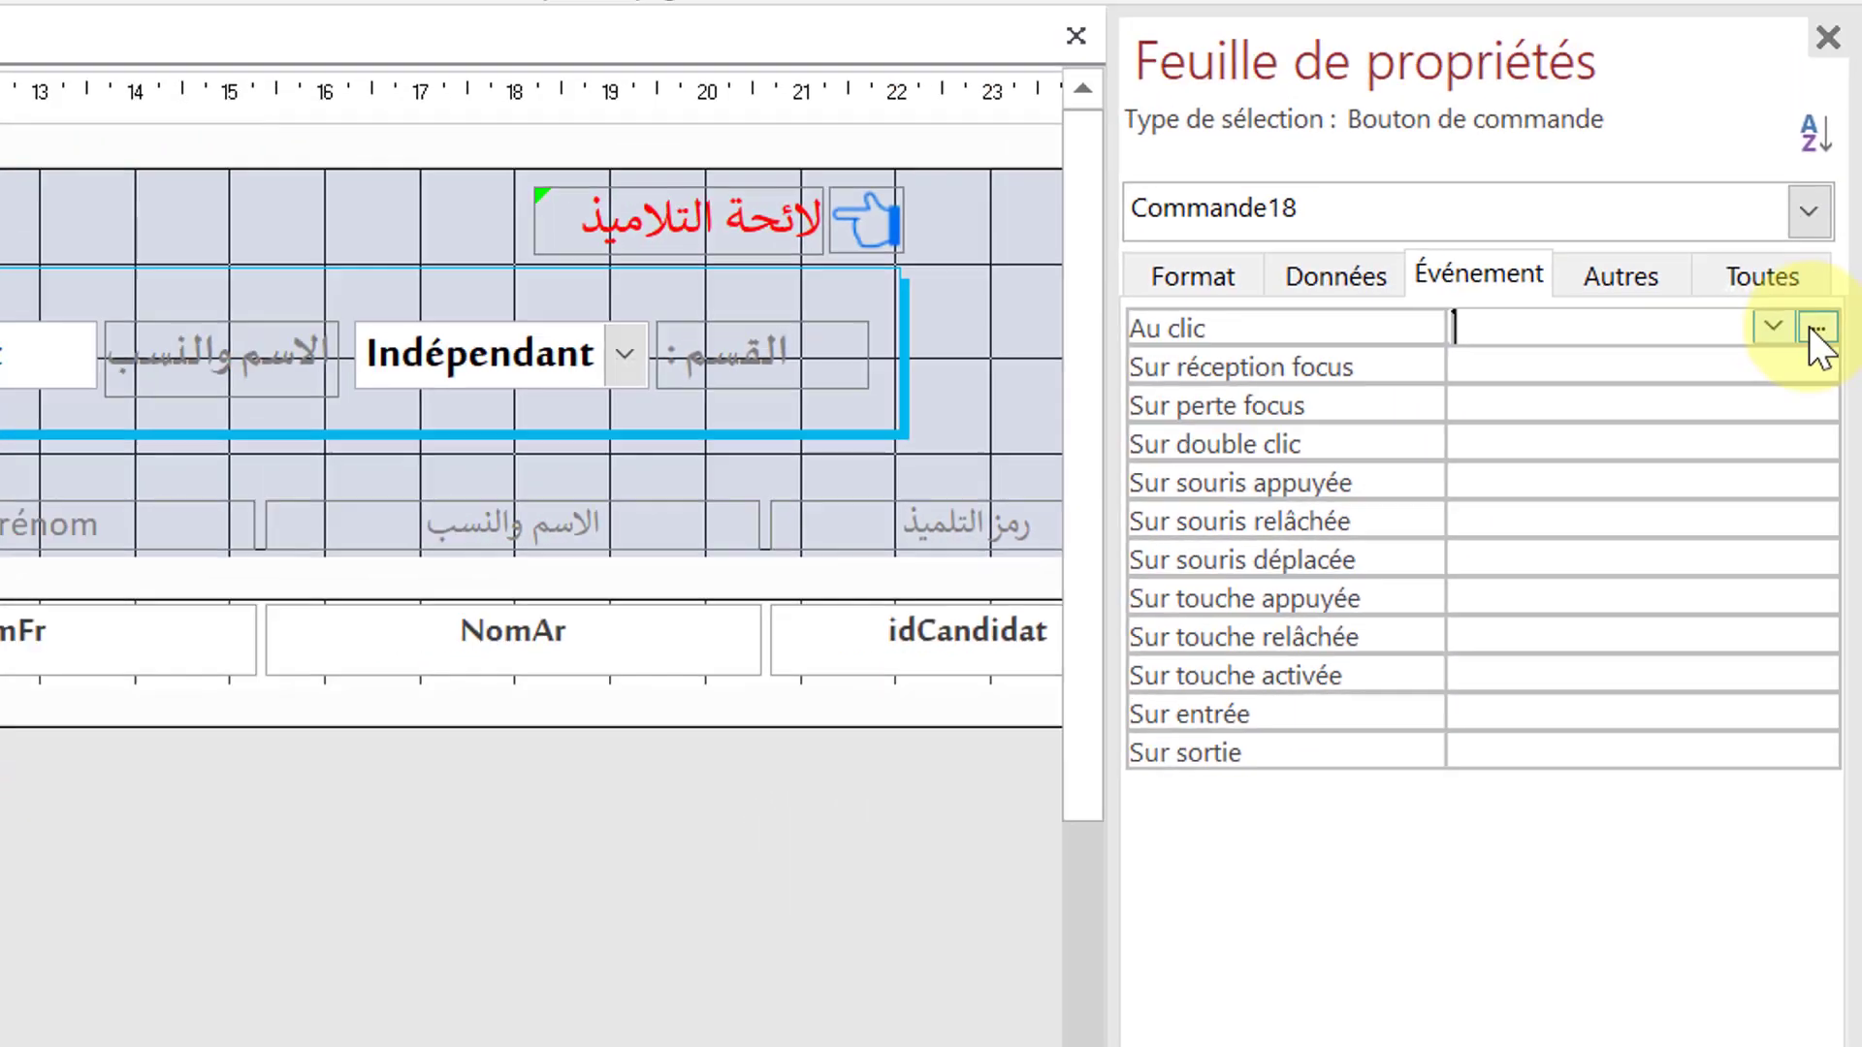
pyautogui.click(1799, 245)
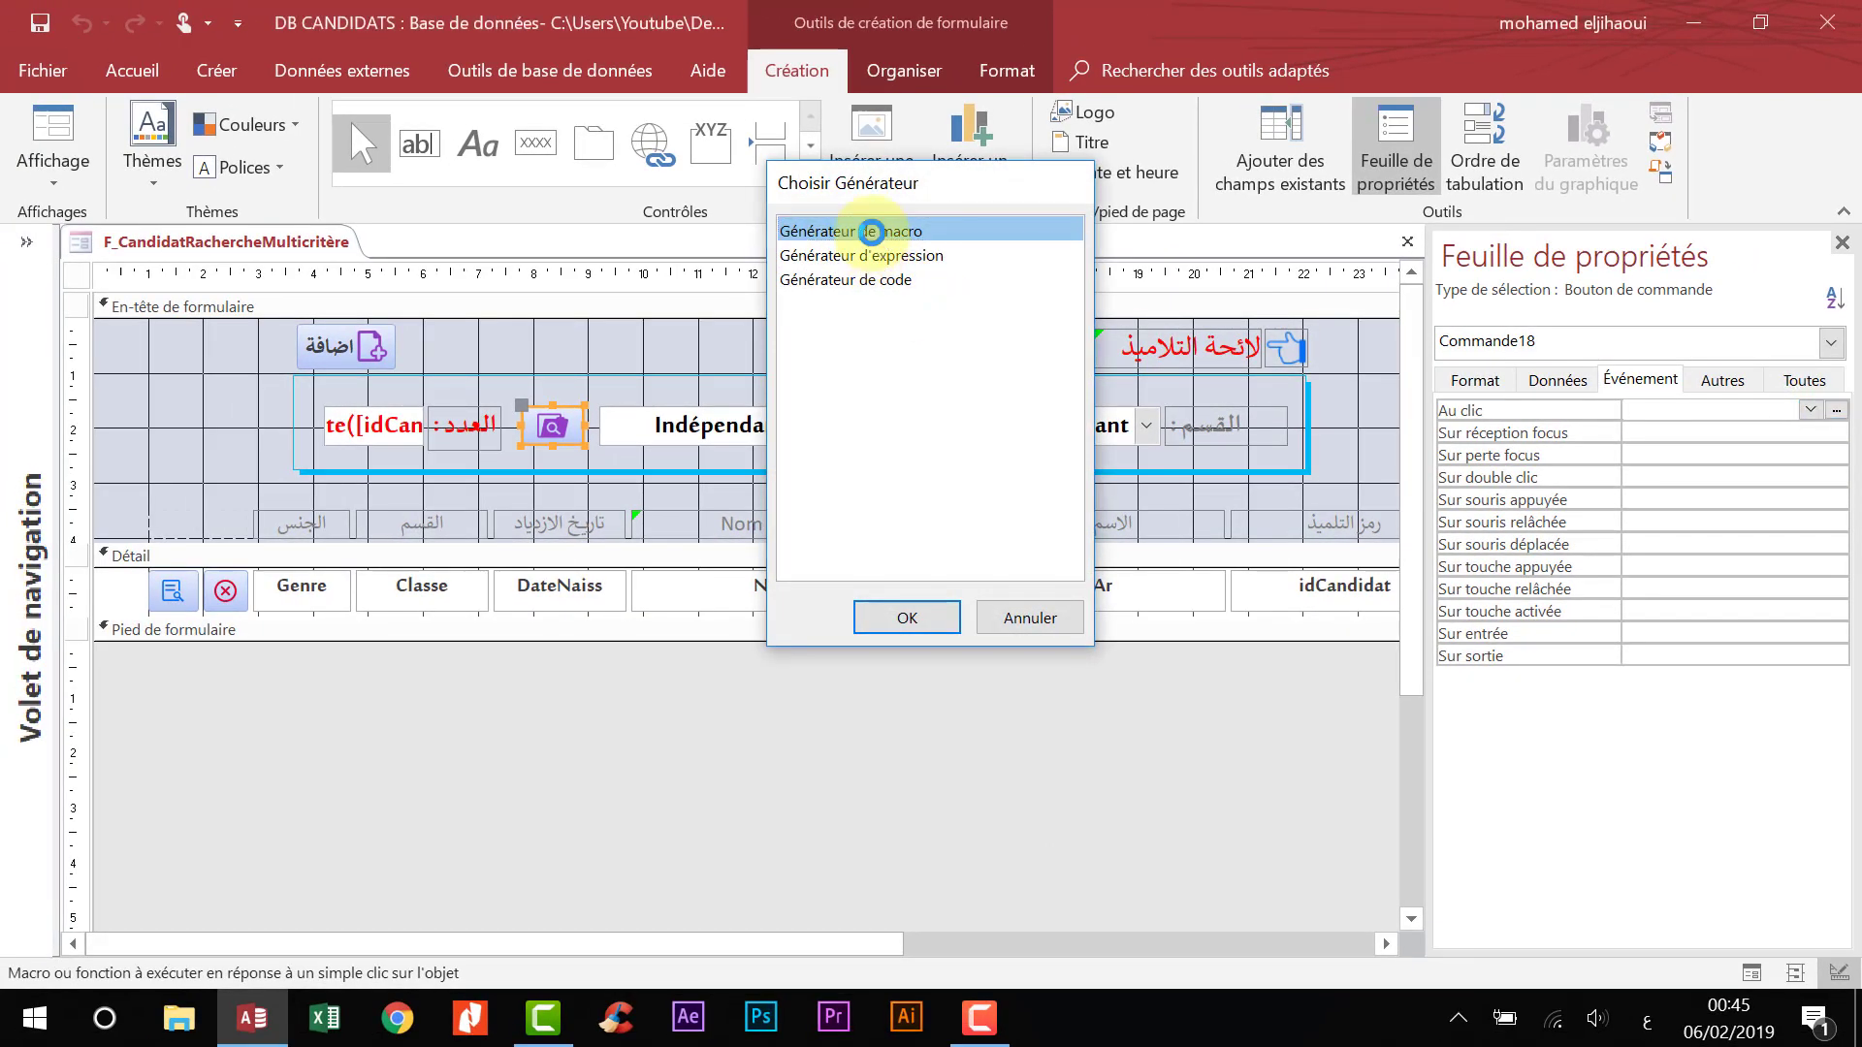
pyautogui.doubleClick(877, 233)
# - Add the AfficherTousEnreg action to the search button's macro, then save and close it
pyautogui.write('Af')
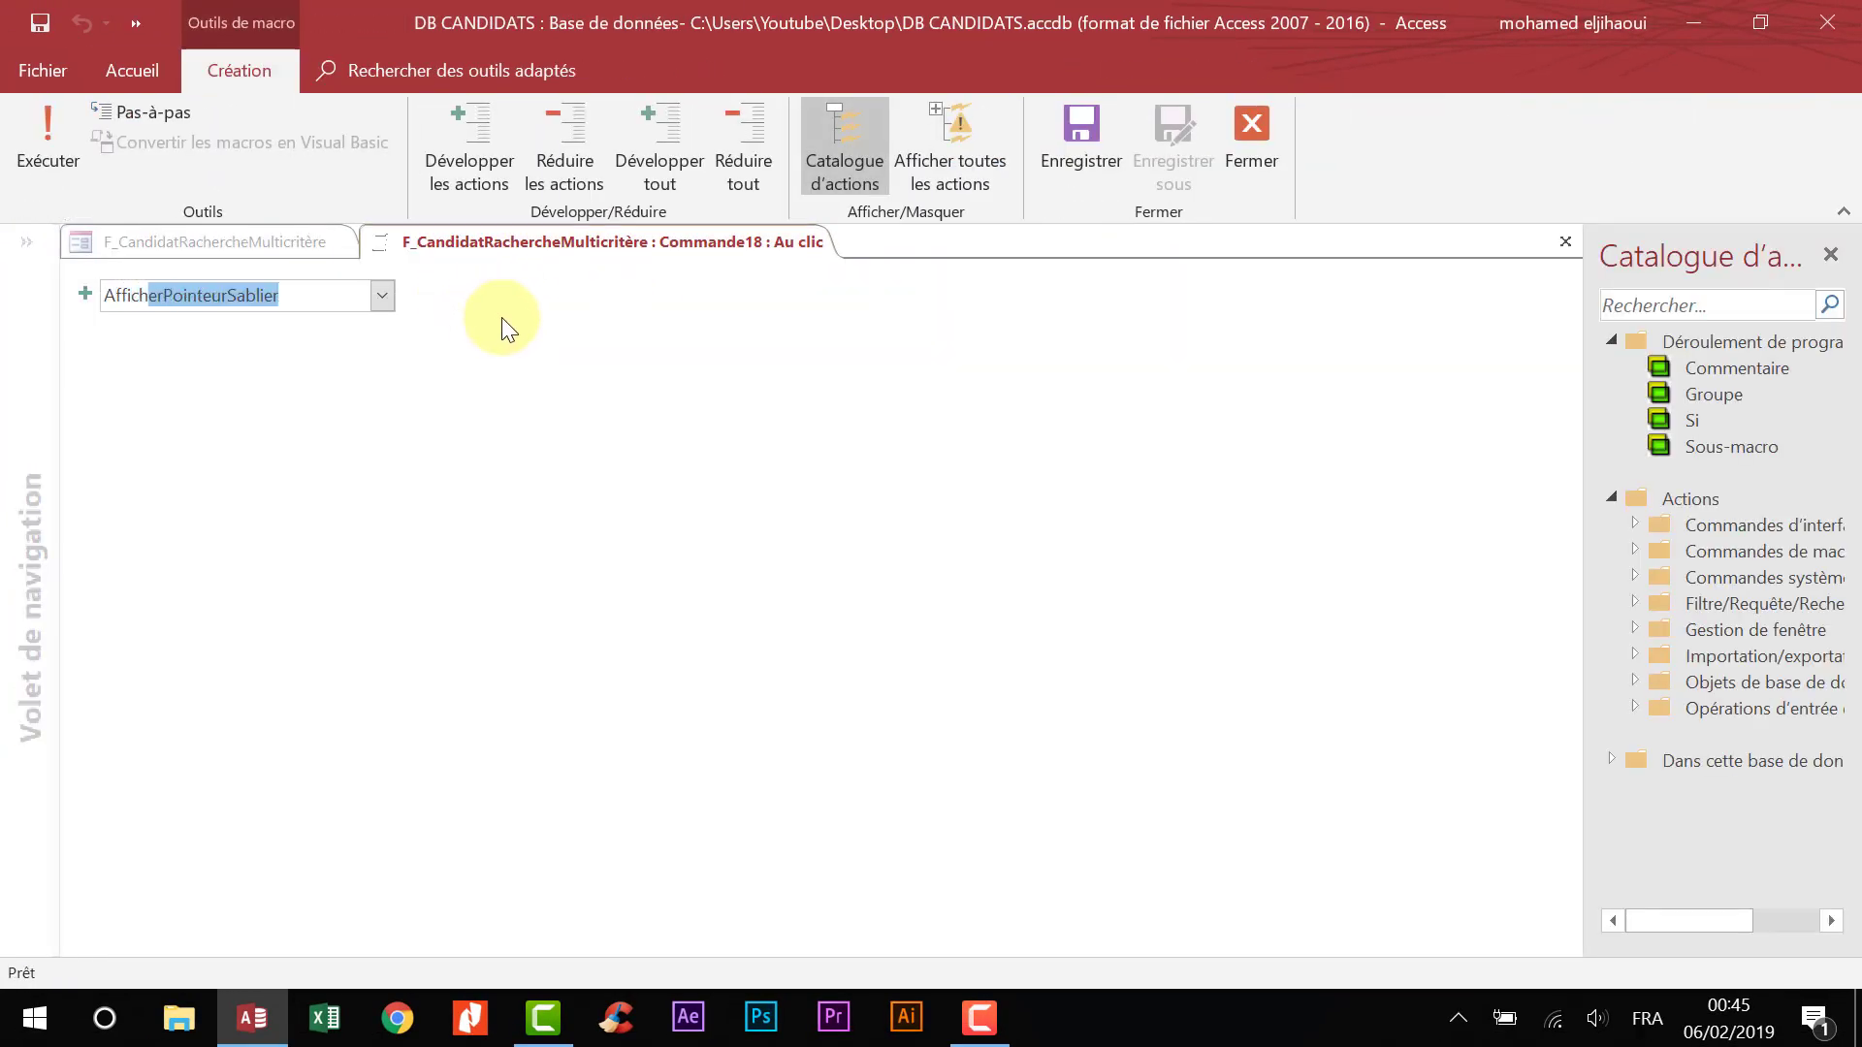
pyautogui.write('ficherT')
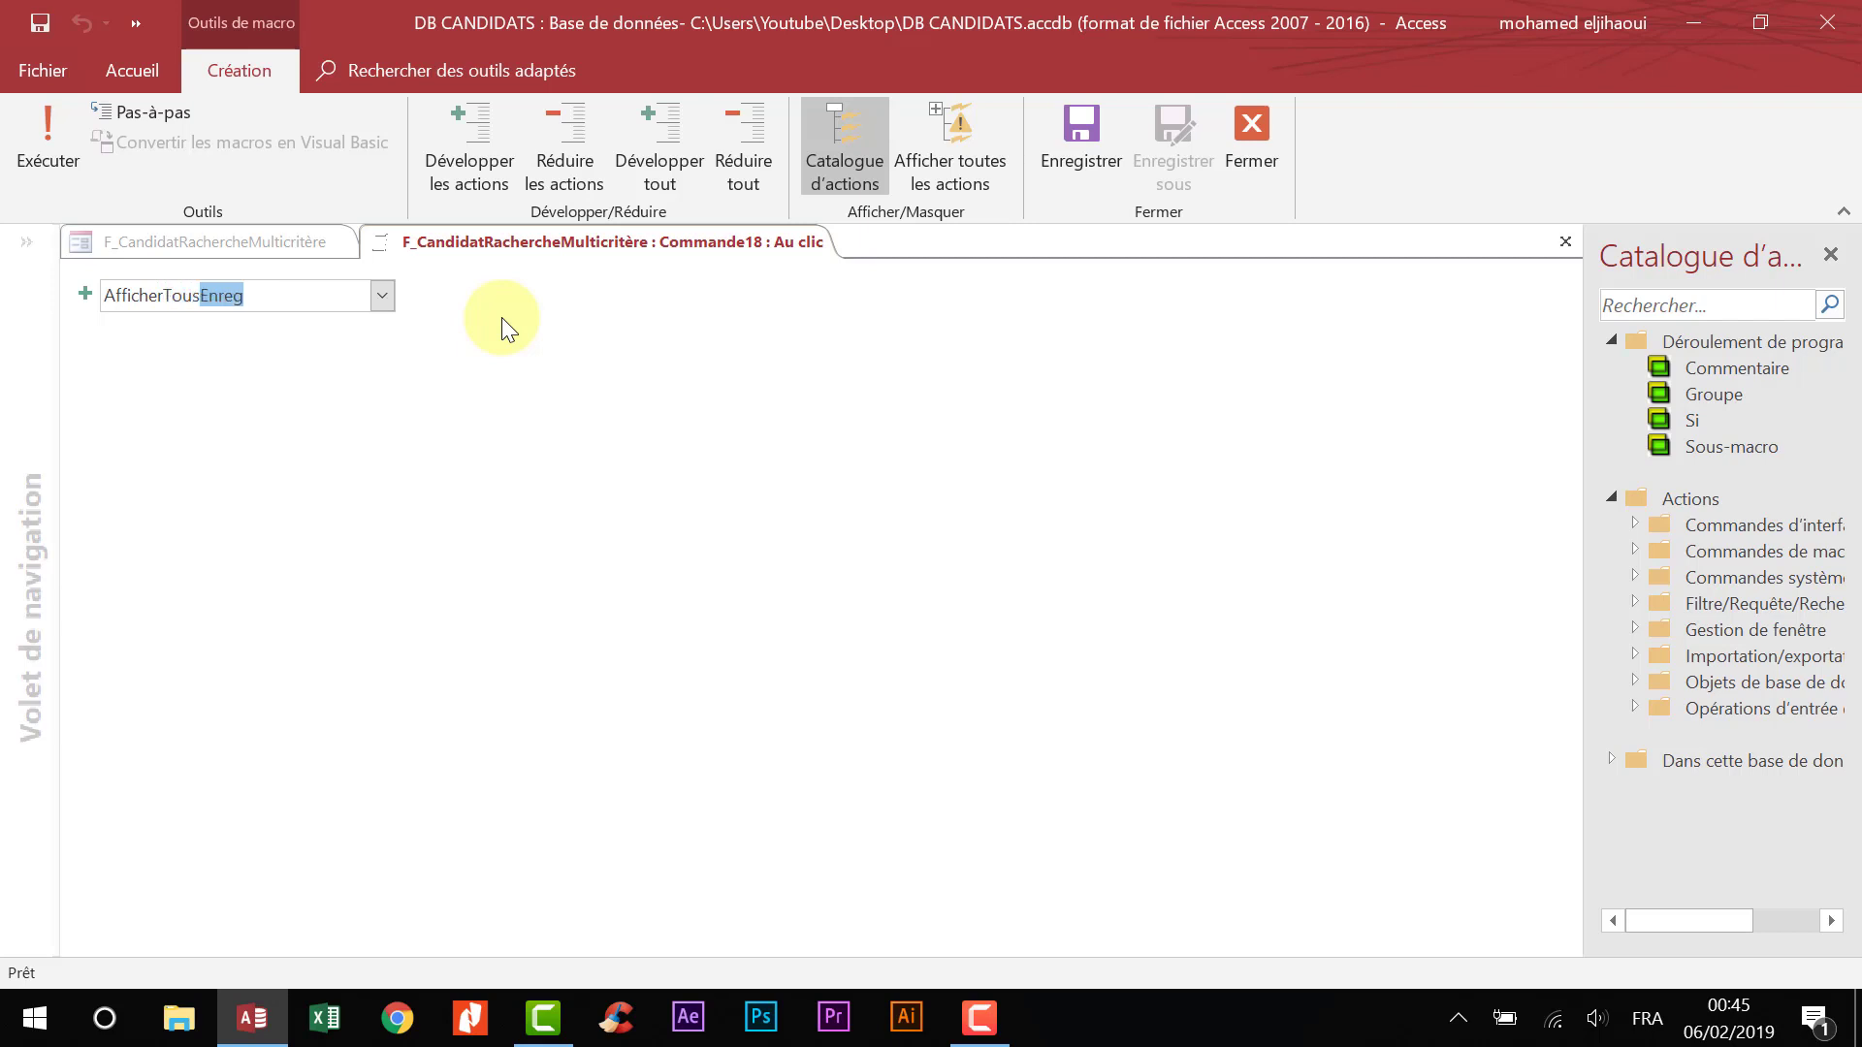
pyautogui.write('ous')
pyautogui.press('Return')
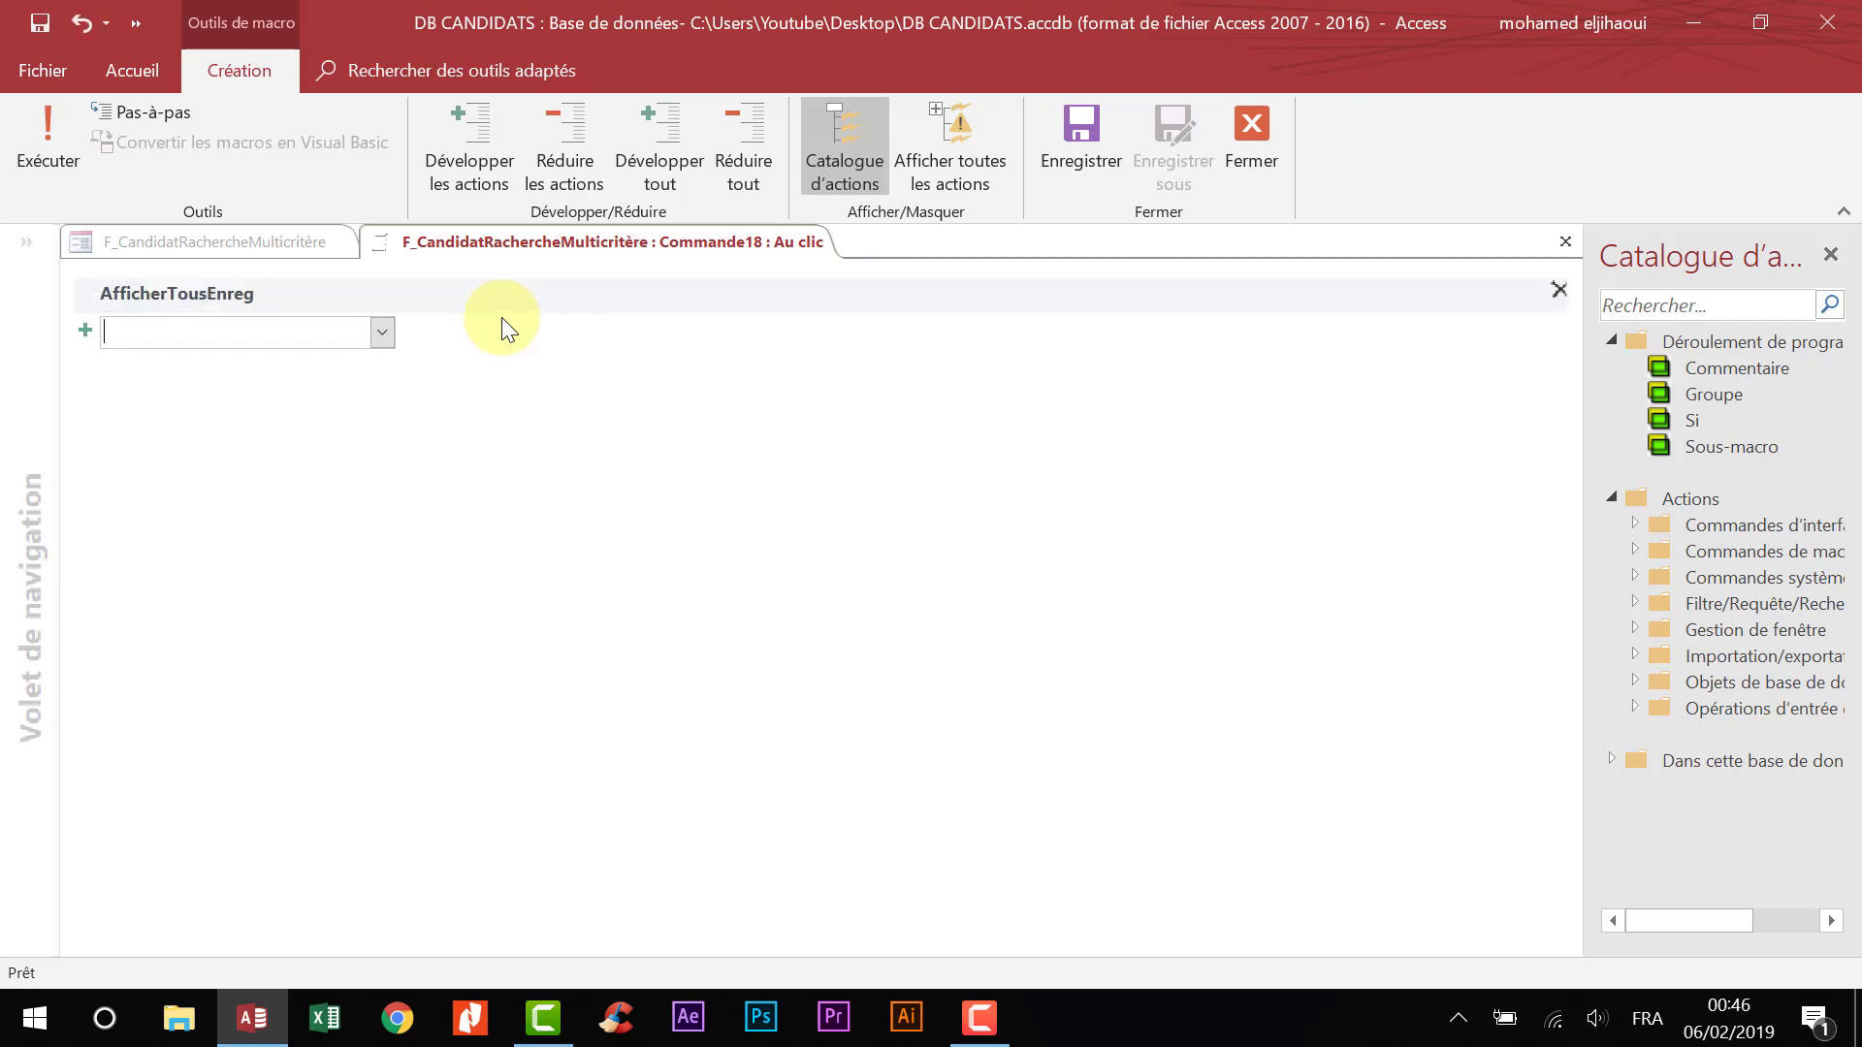
pyautogui.click(1238, 136)
pyautogui.click(805, 589)
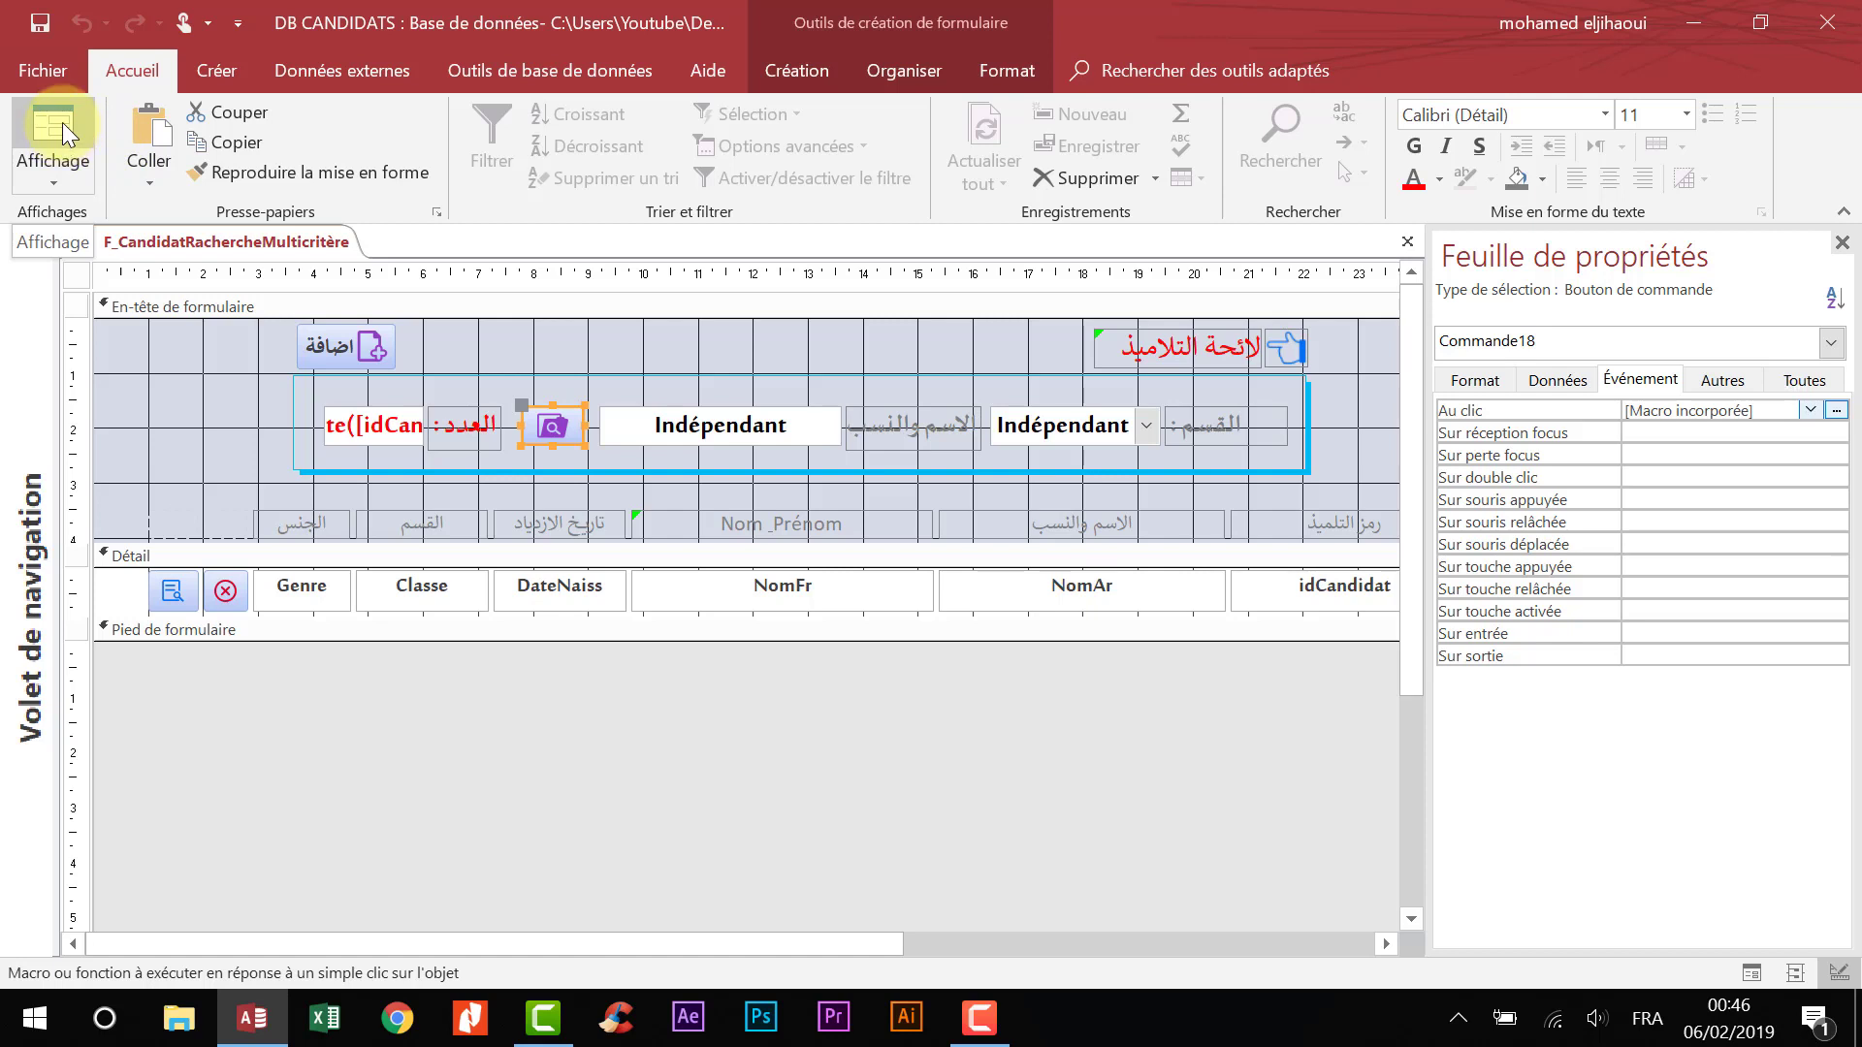
# - Reveal the list of database objects and start an embedded macro for the Au clic event of the form's اضافة button
pyautogui.click(223, 590)
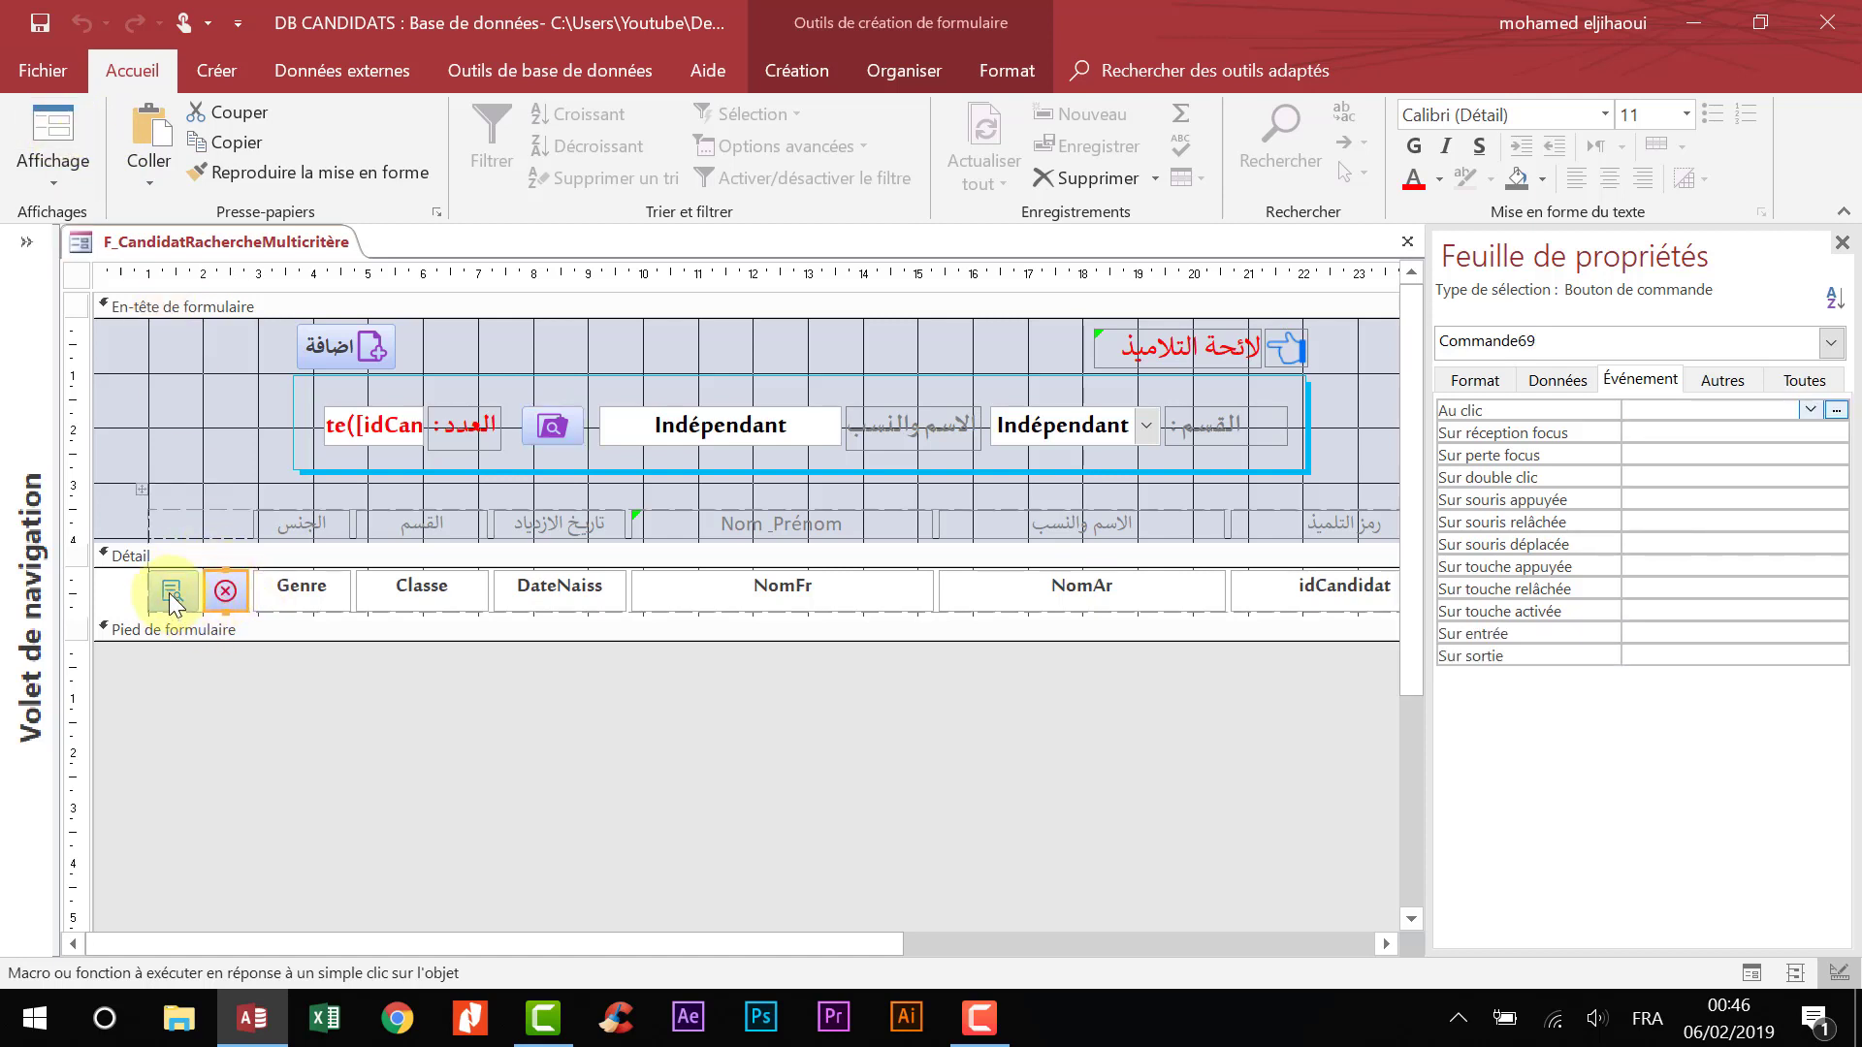
pyautogui.click(170, 594)
pyautogui.click(345, 359)
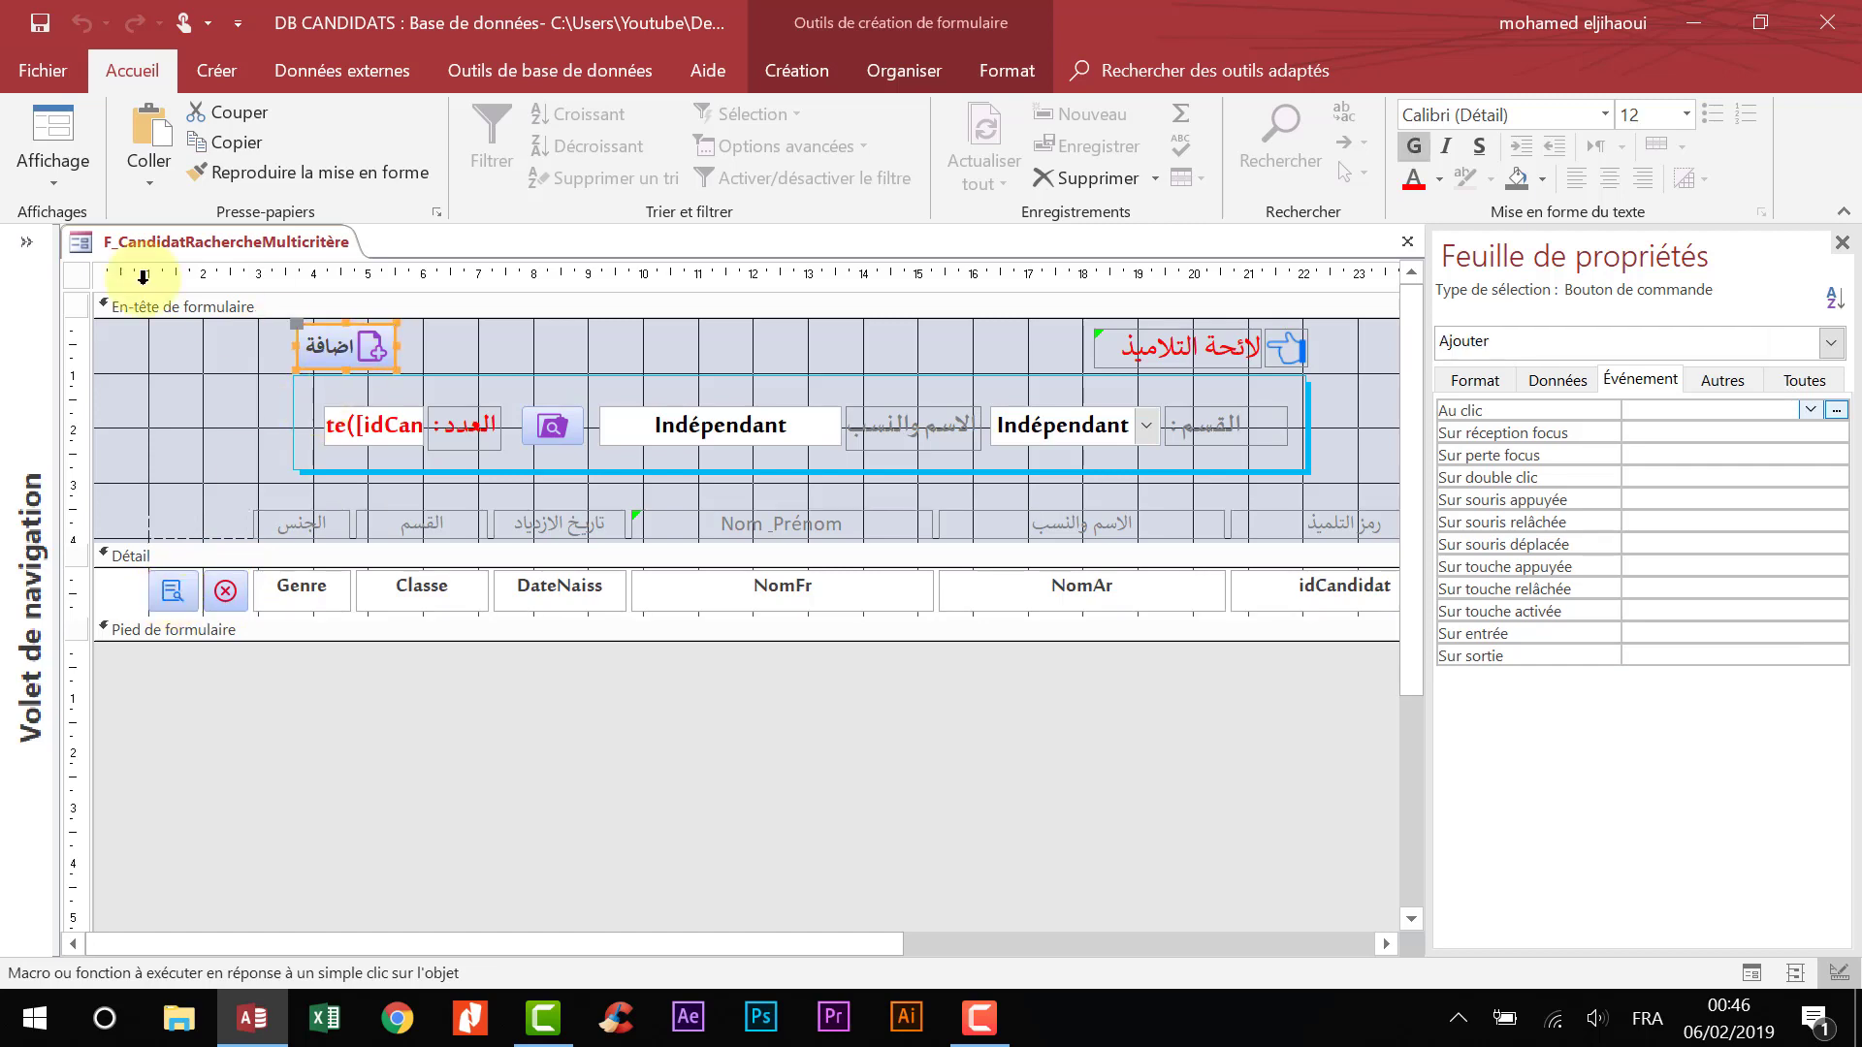
pyautogui.click(35, 245)
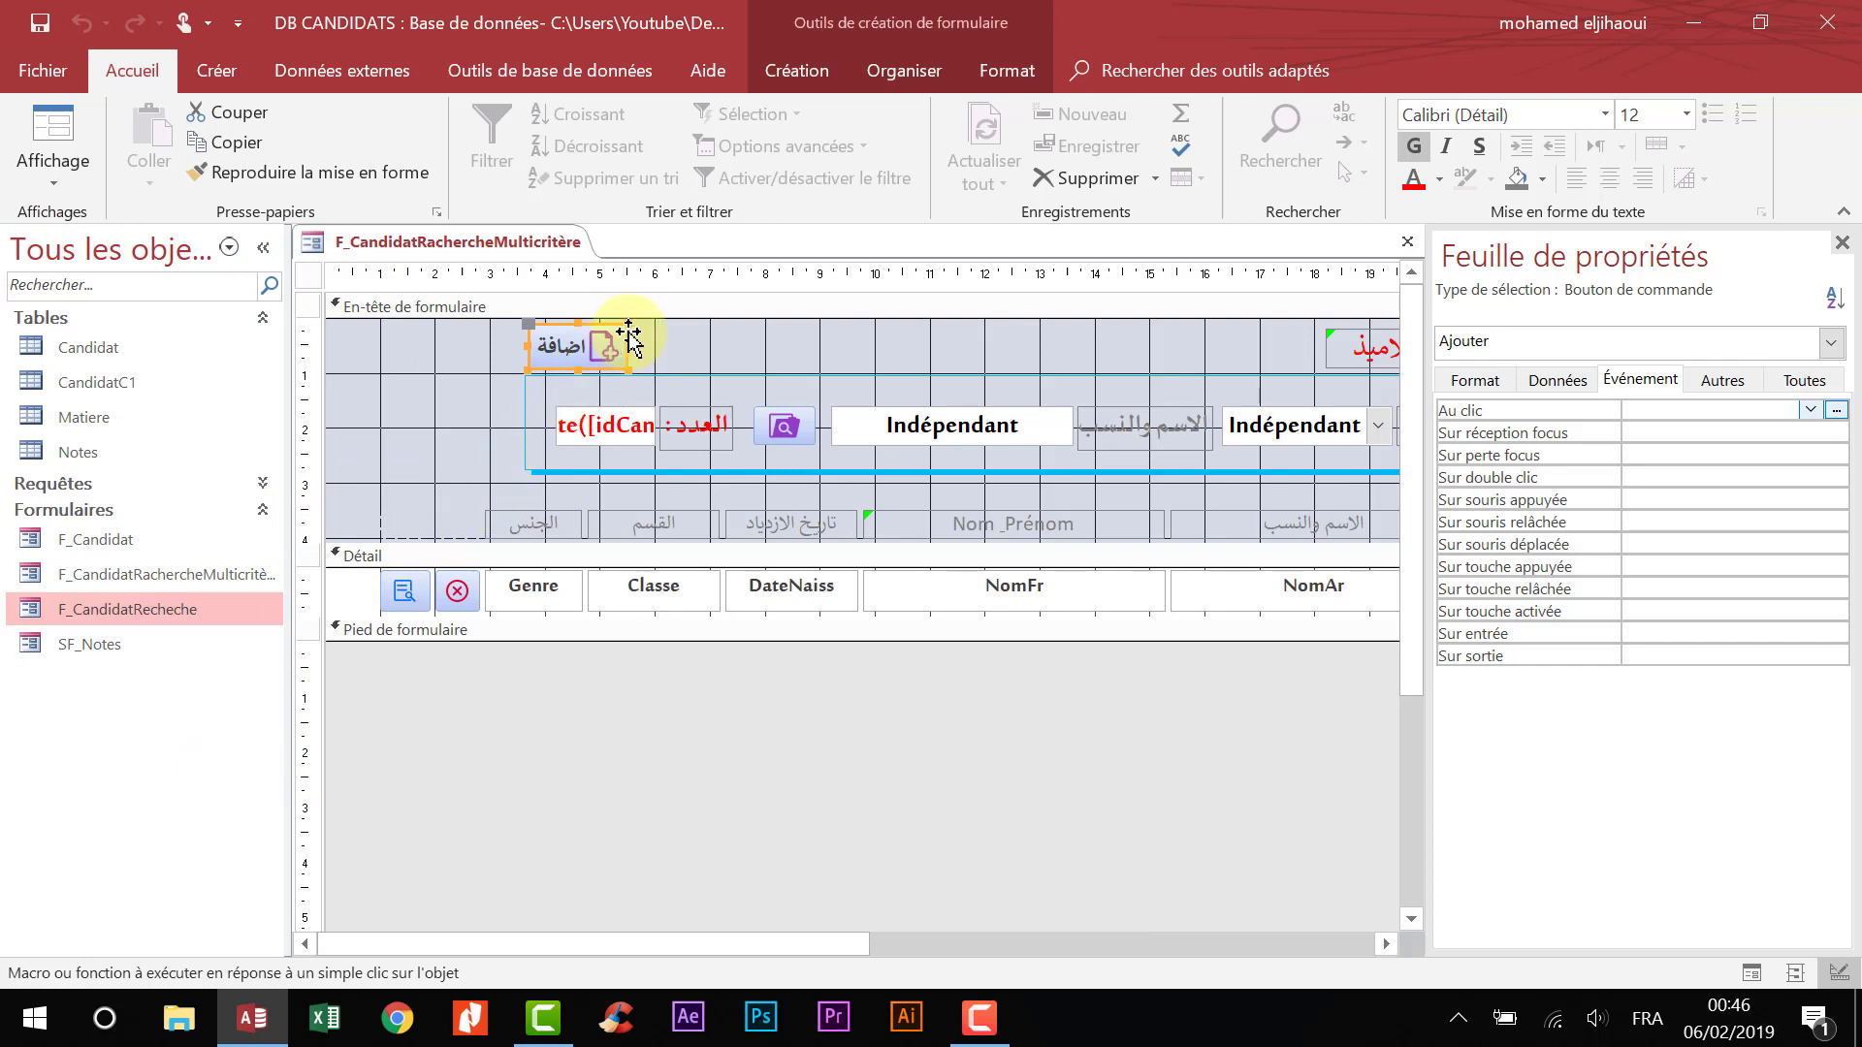
pyautogui.click(688, 347)
pyautogui.click(586, 354)
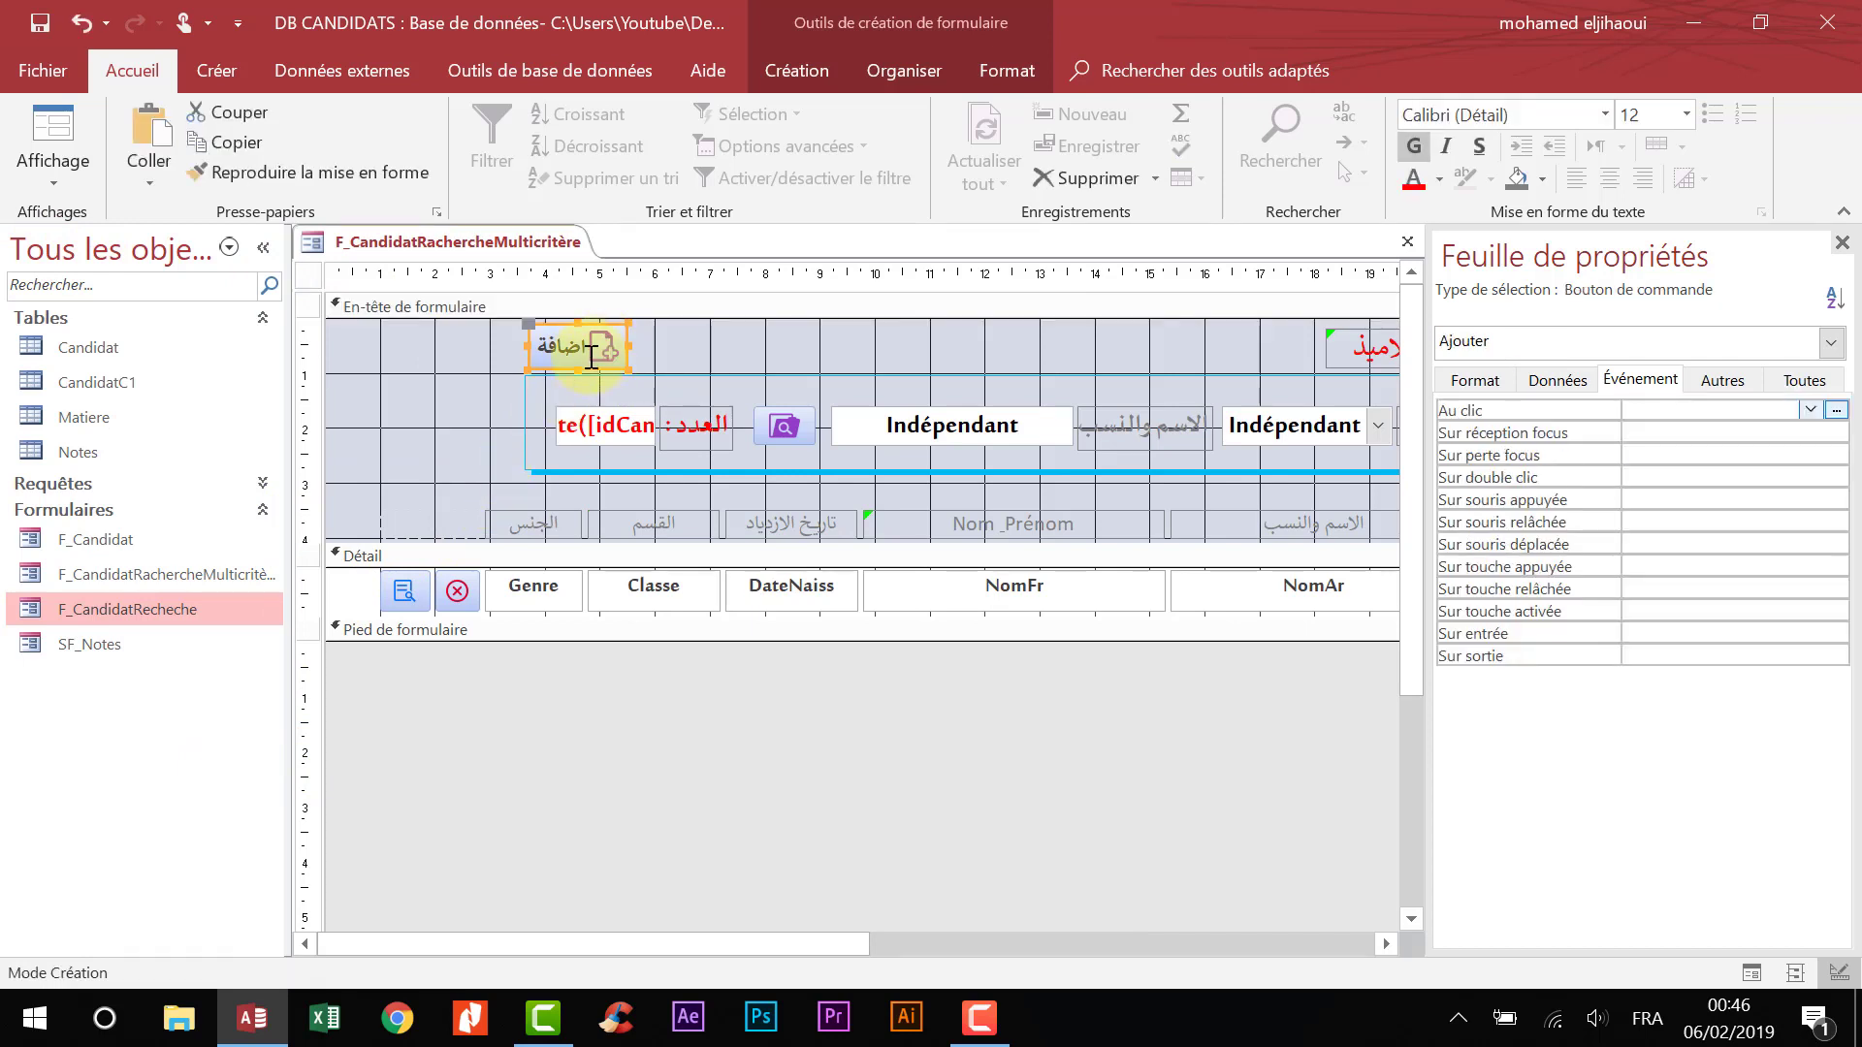
pyautogui.click(1836, 411)
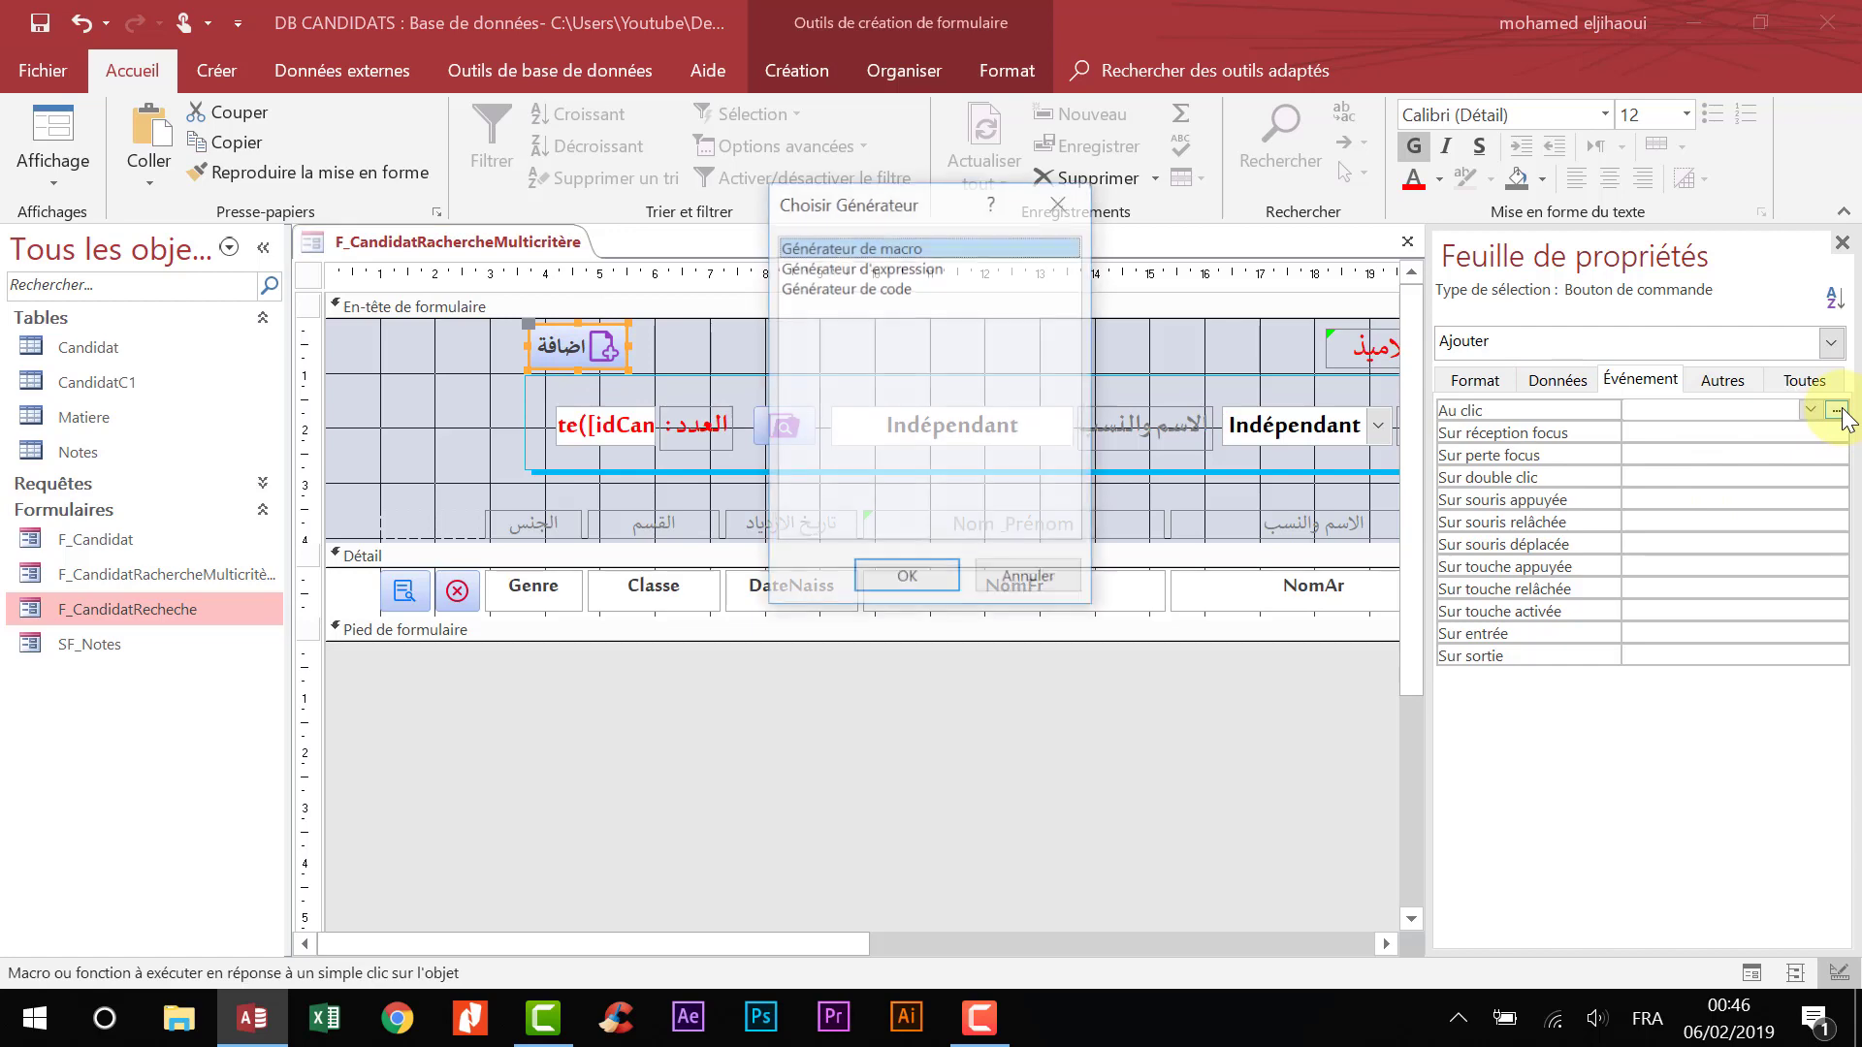
pyautogui.doubleClick(868, 242)
# - Add an OuvrirFormulaire action that opens F_Candidat with its window mode set to Boîte de dialogue
pyautogui.click(381, 300)
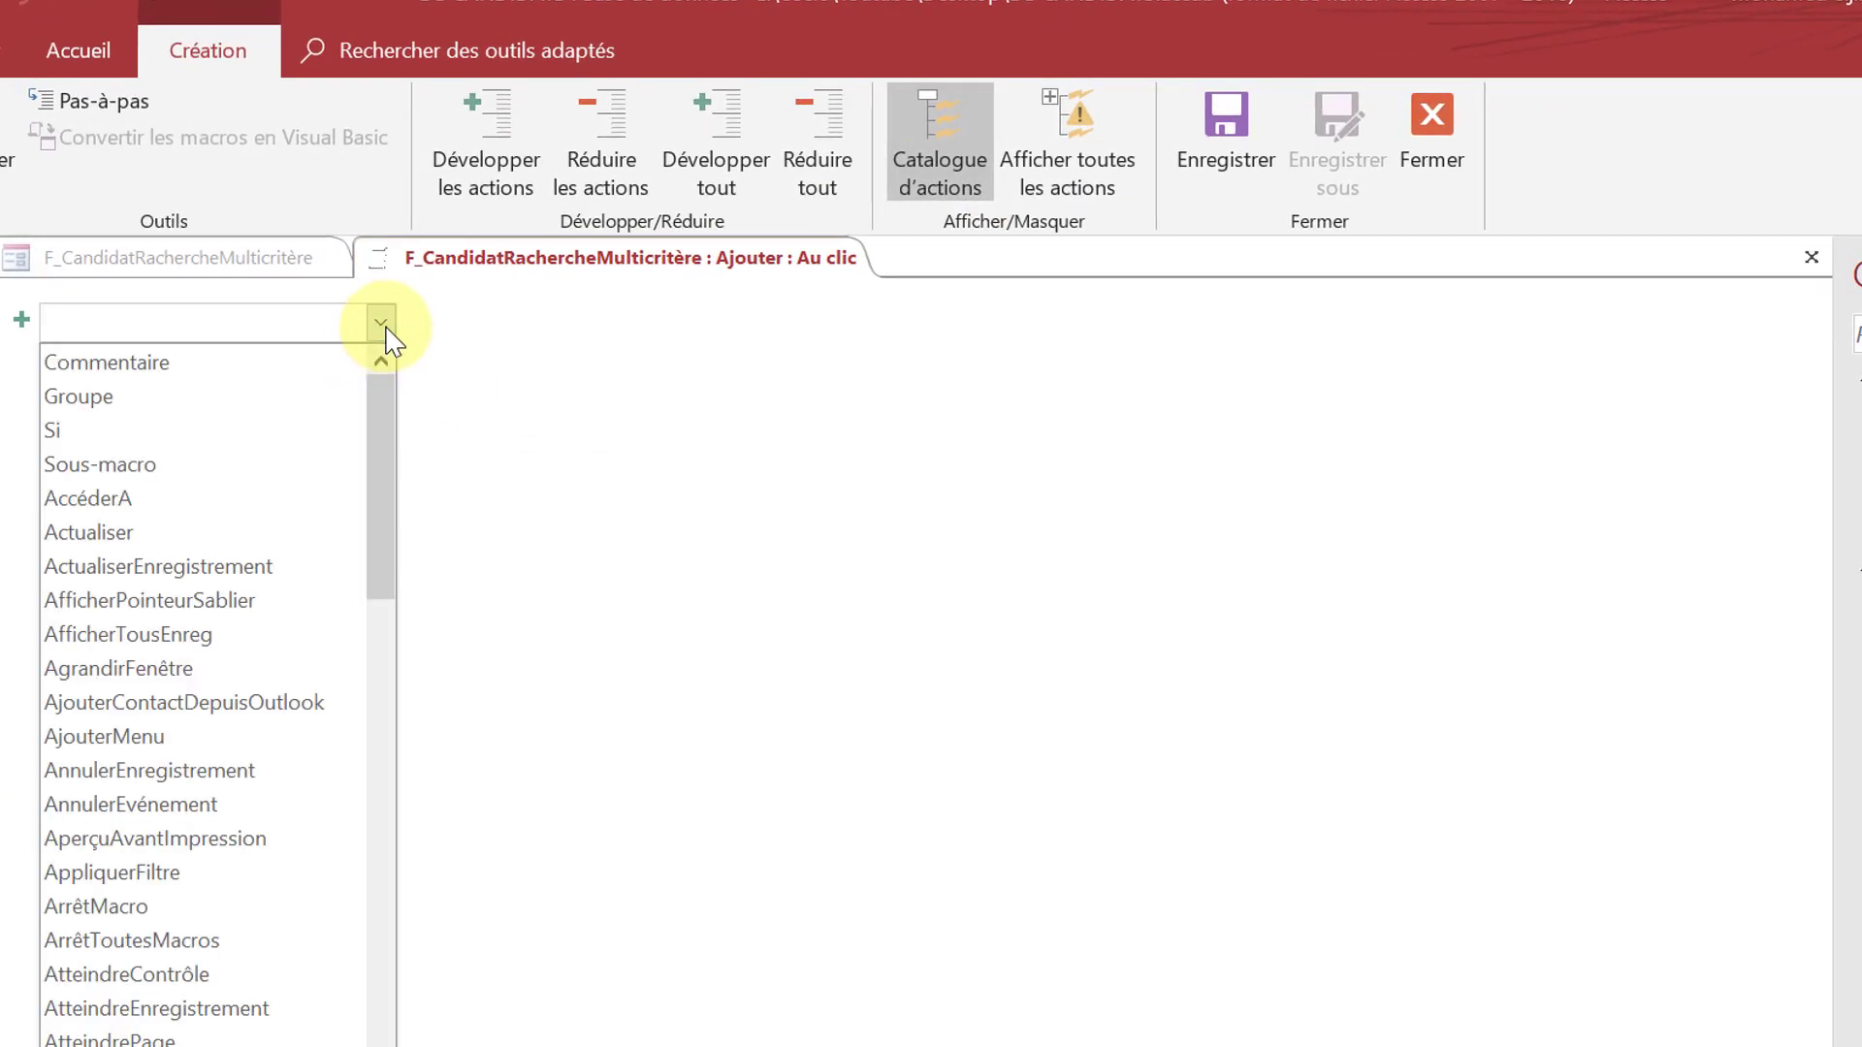
pyautogui.write('O')
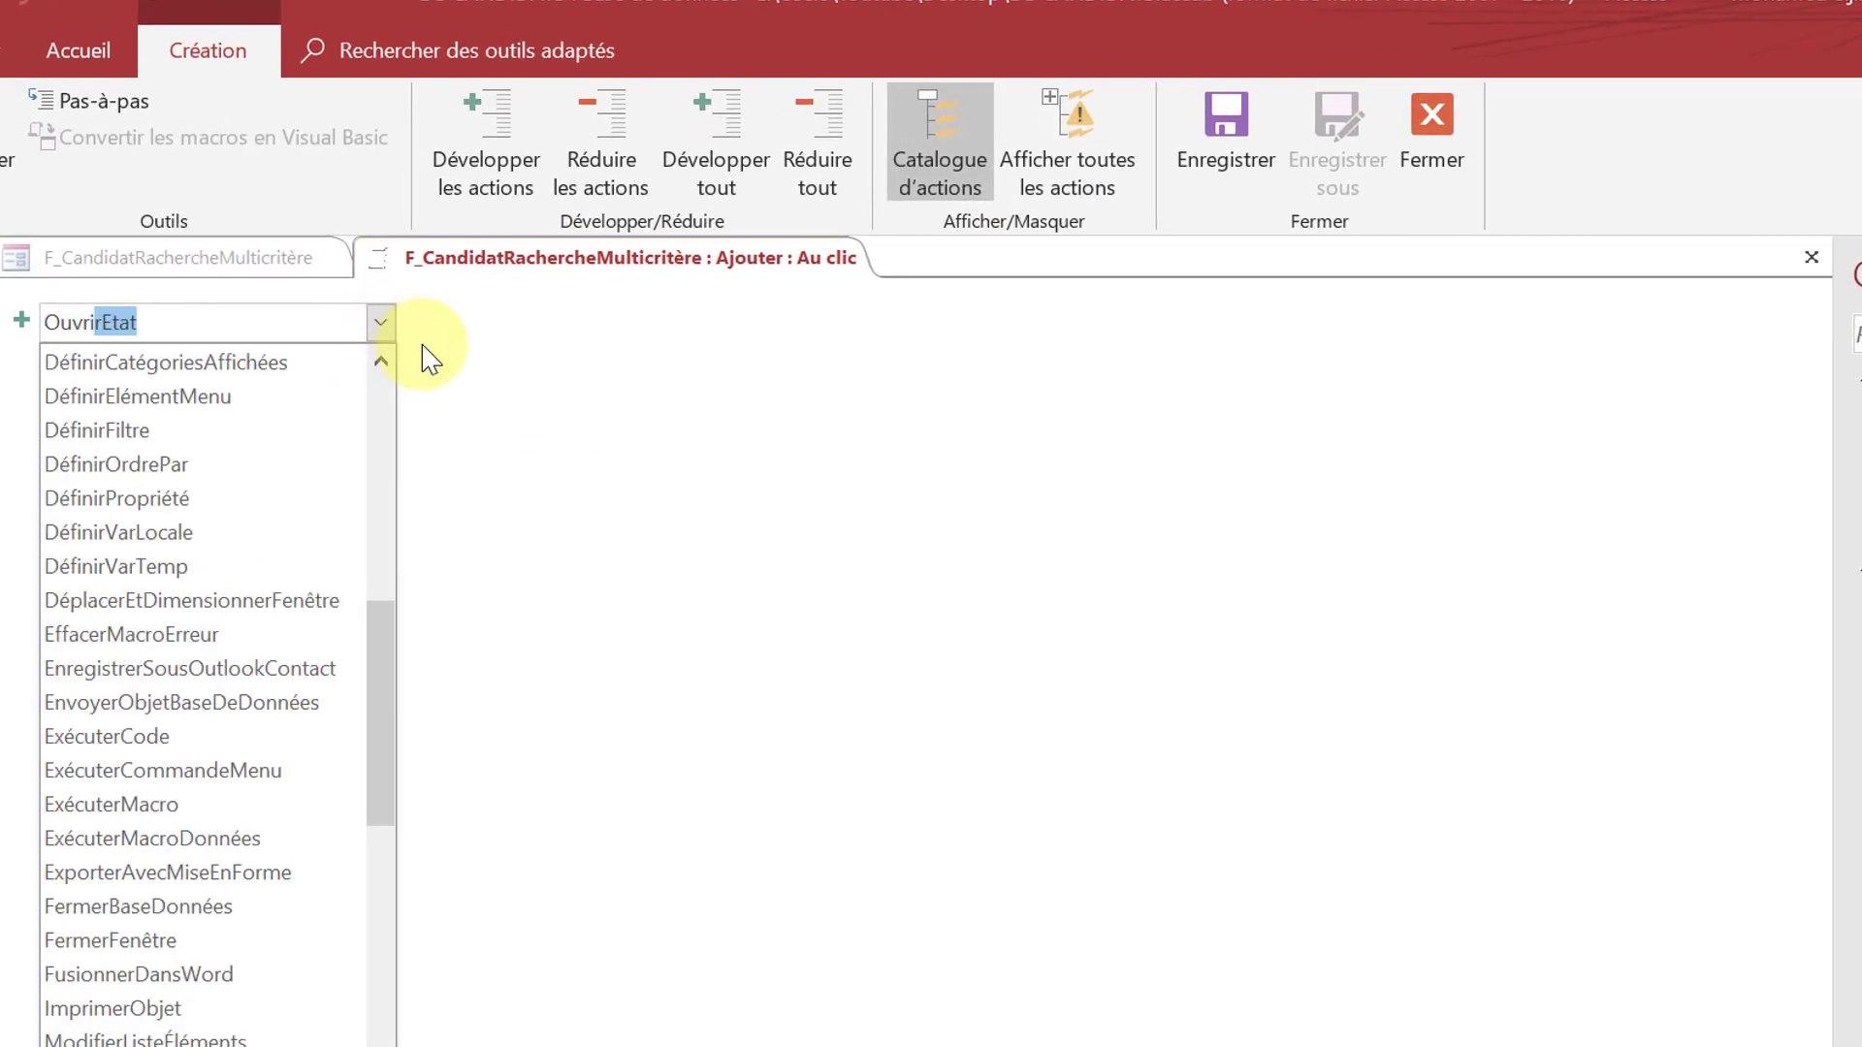
pyautogui.write('uvrirFormulaire')
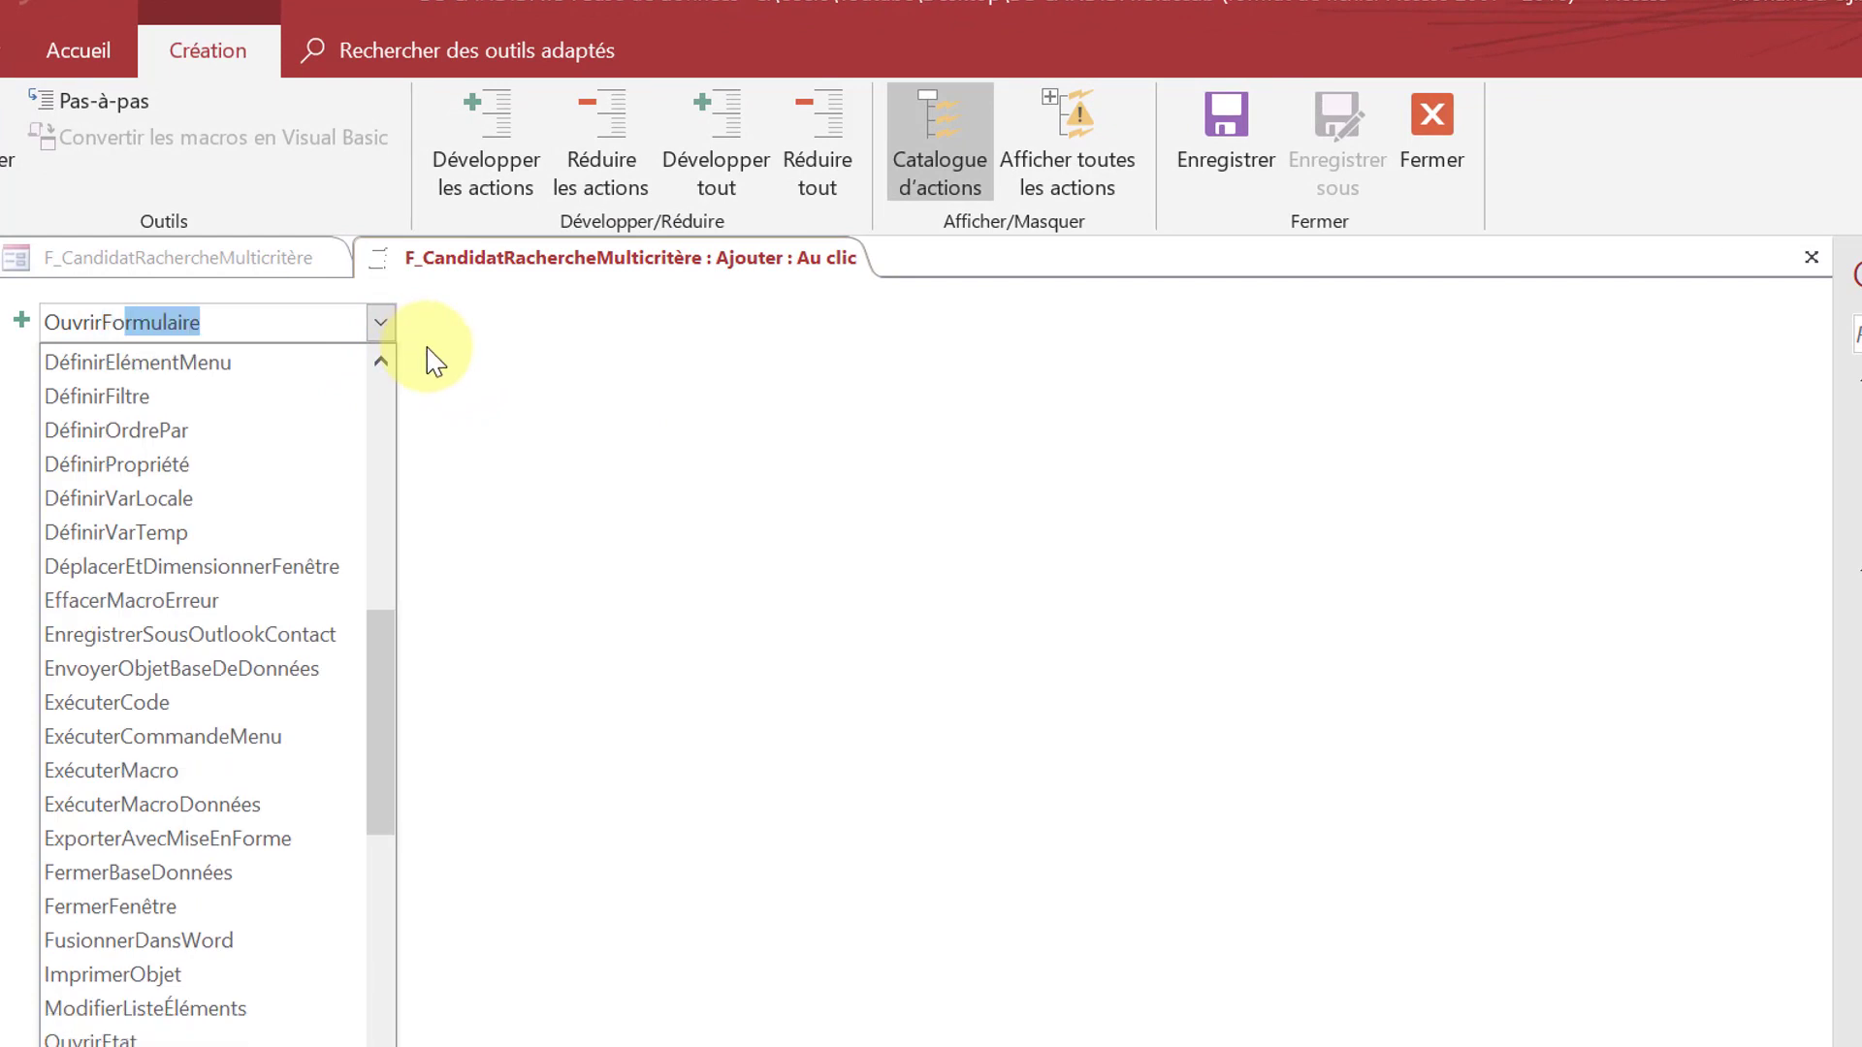
pyautogui.press('Return')
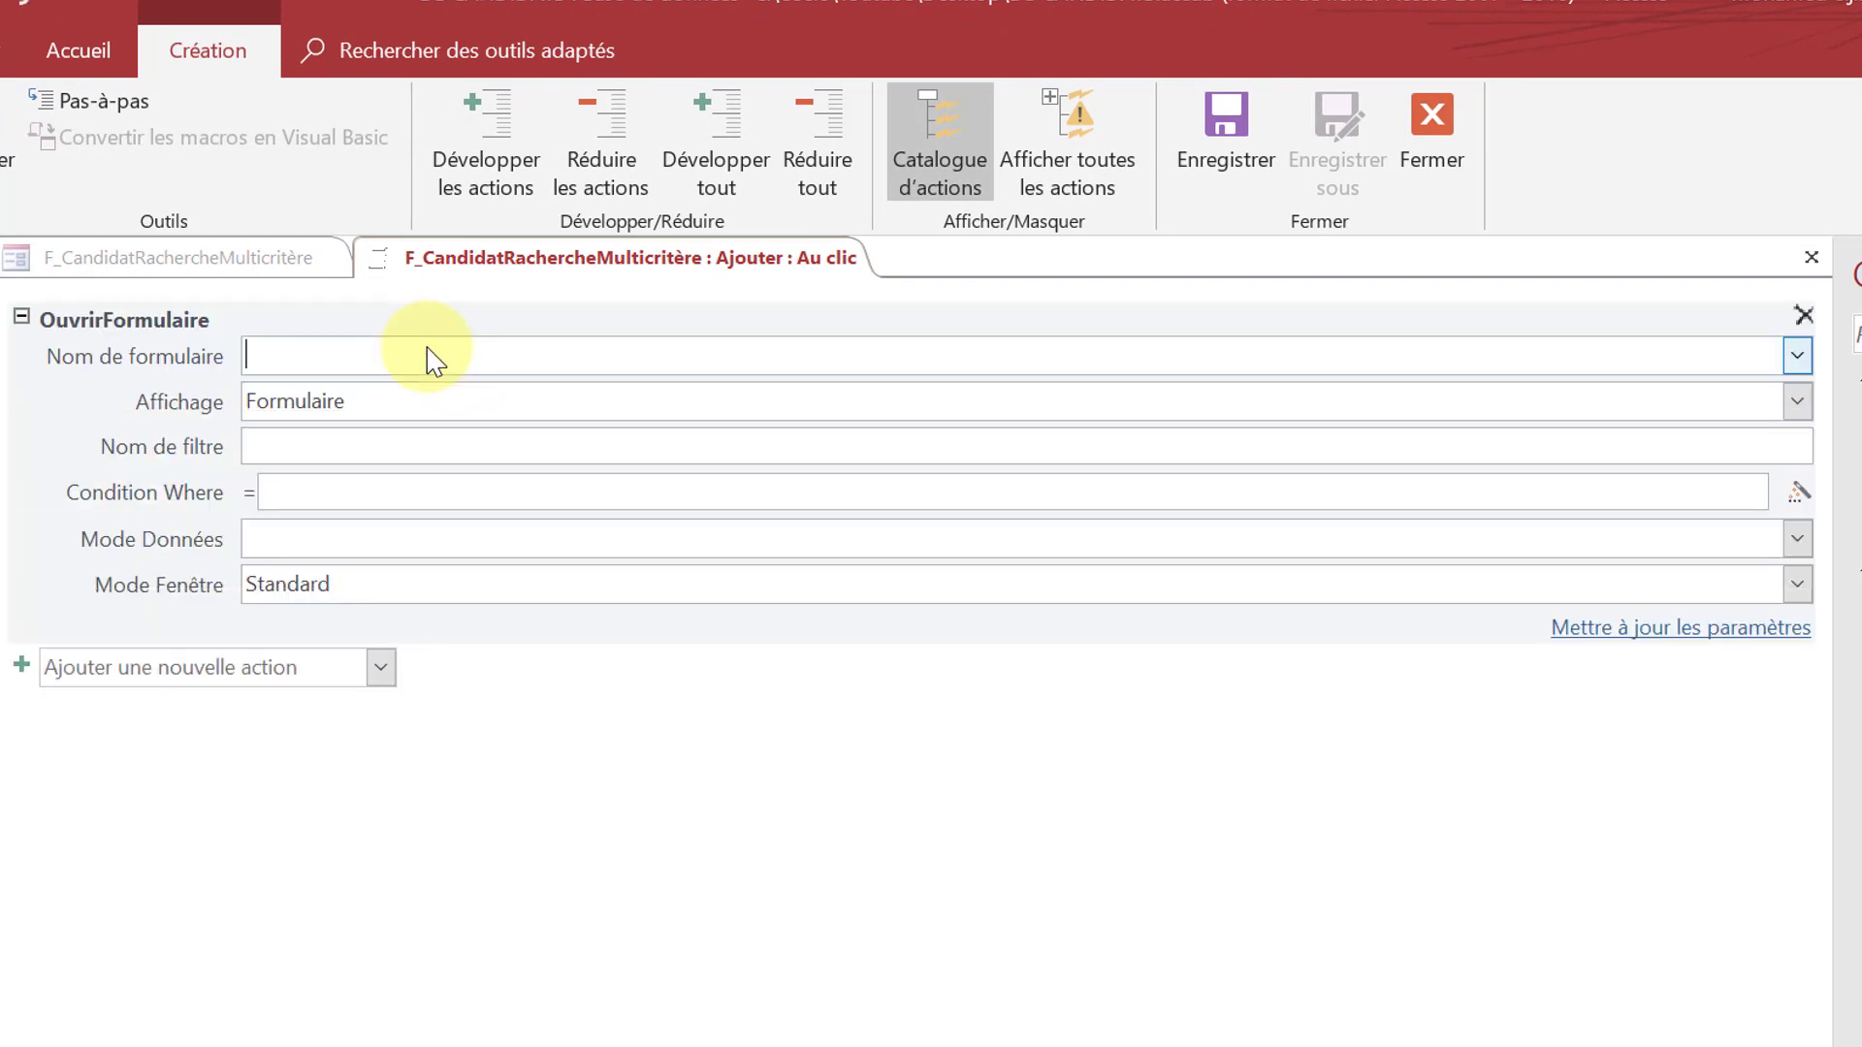
pyautogui.click(1804, 359)
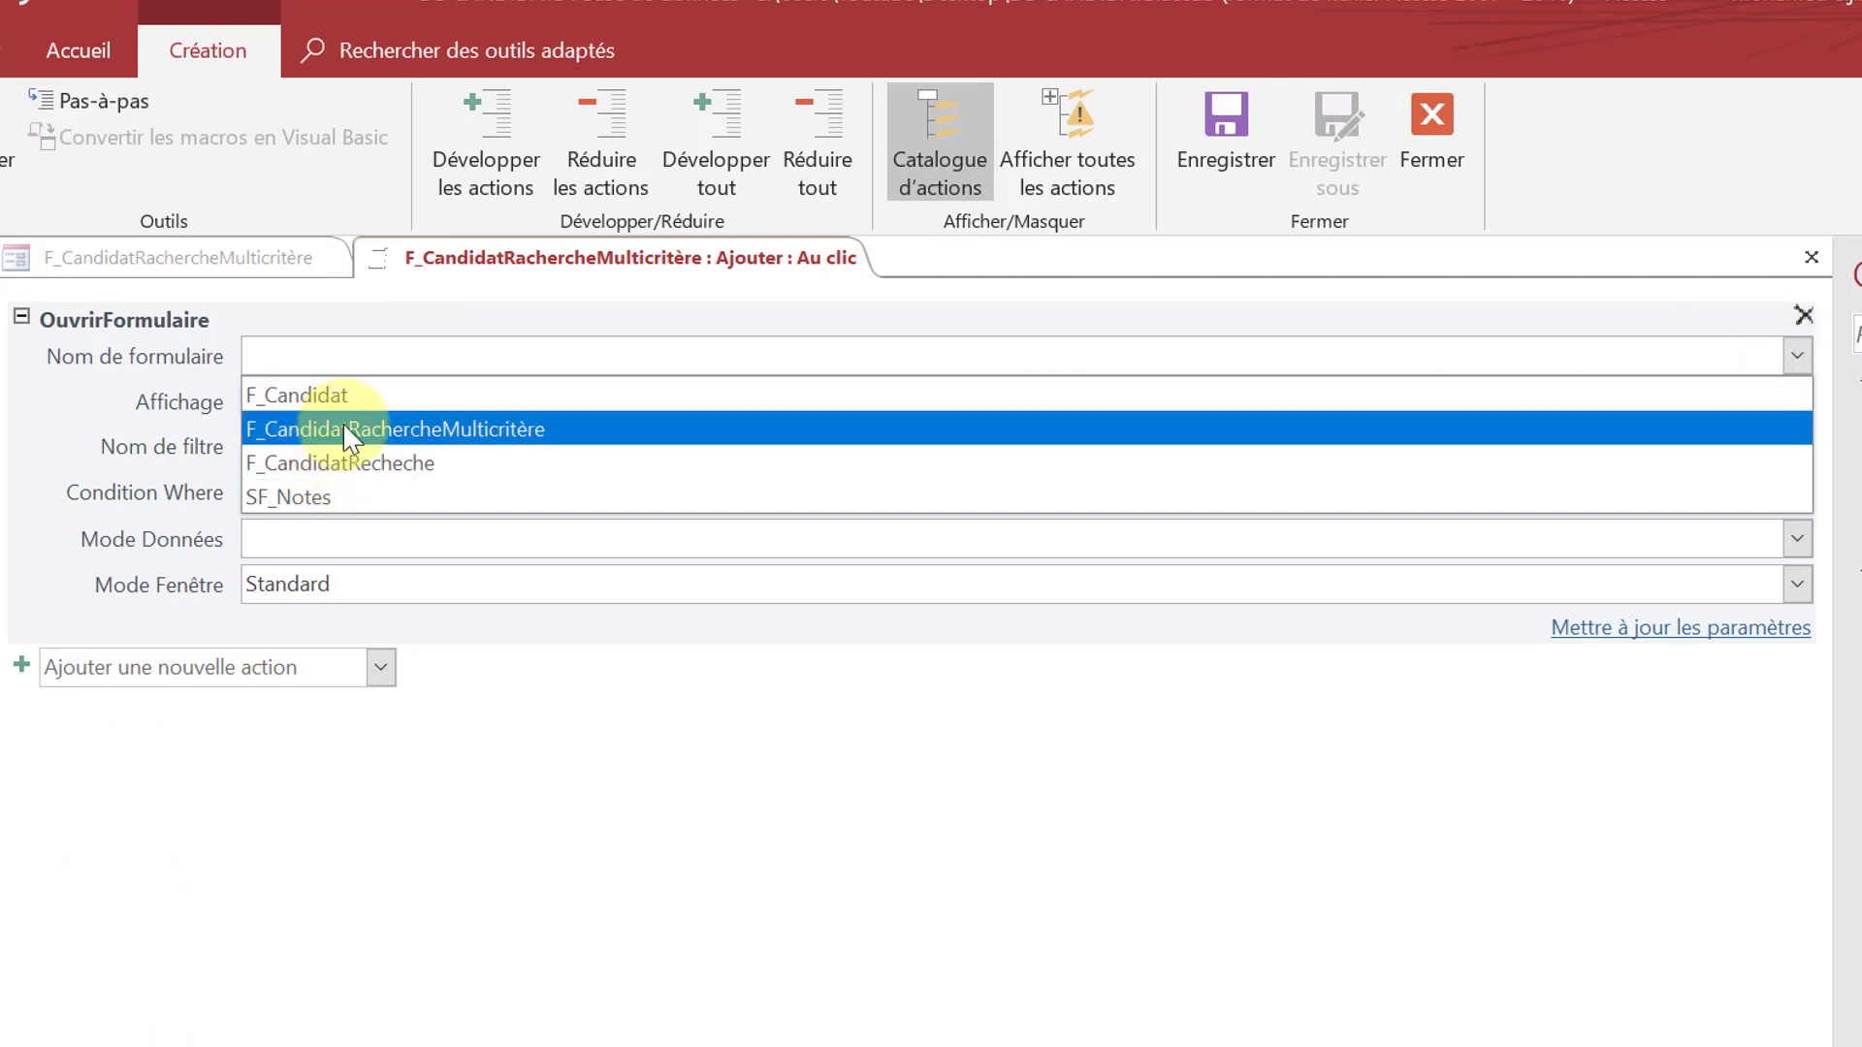
pyautogui.click(360, 406)
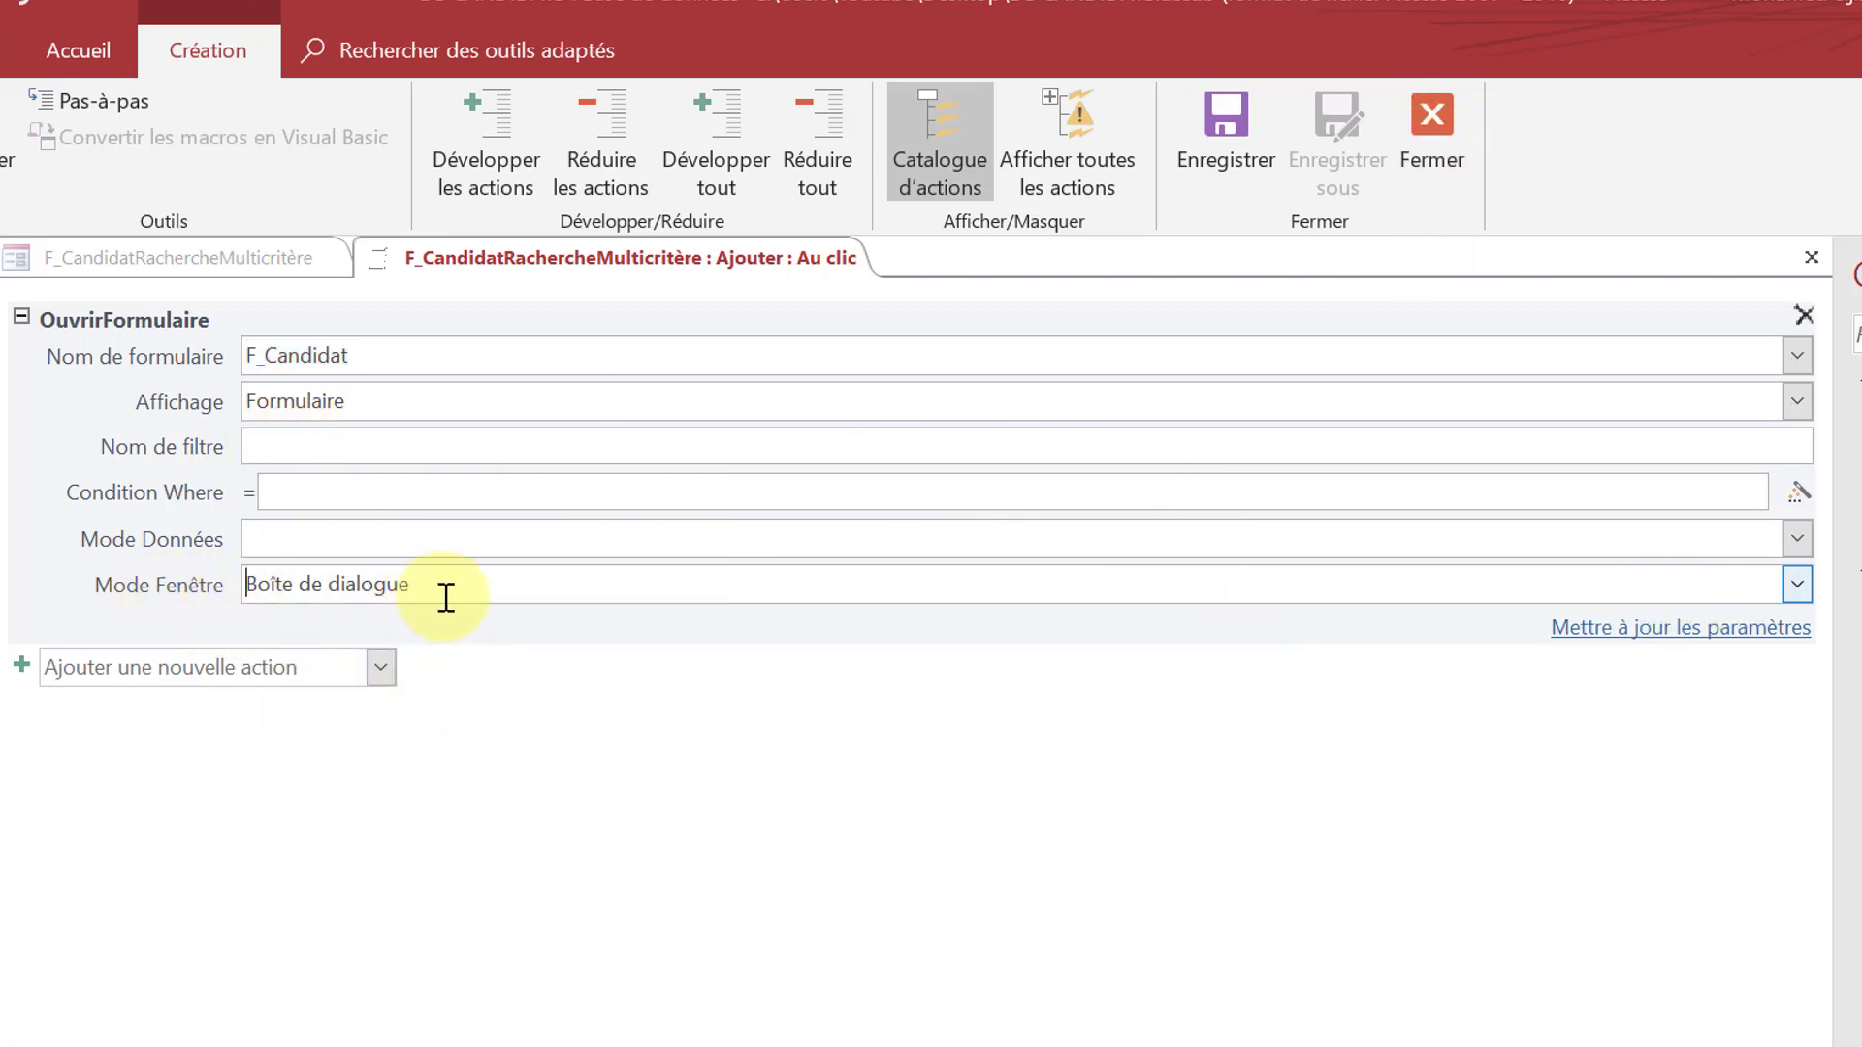
# - Save and close the macro, test the اضافة button in form view, and close the candidate form it opens
pyautogui.click(1428, 135)
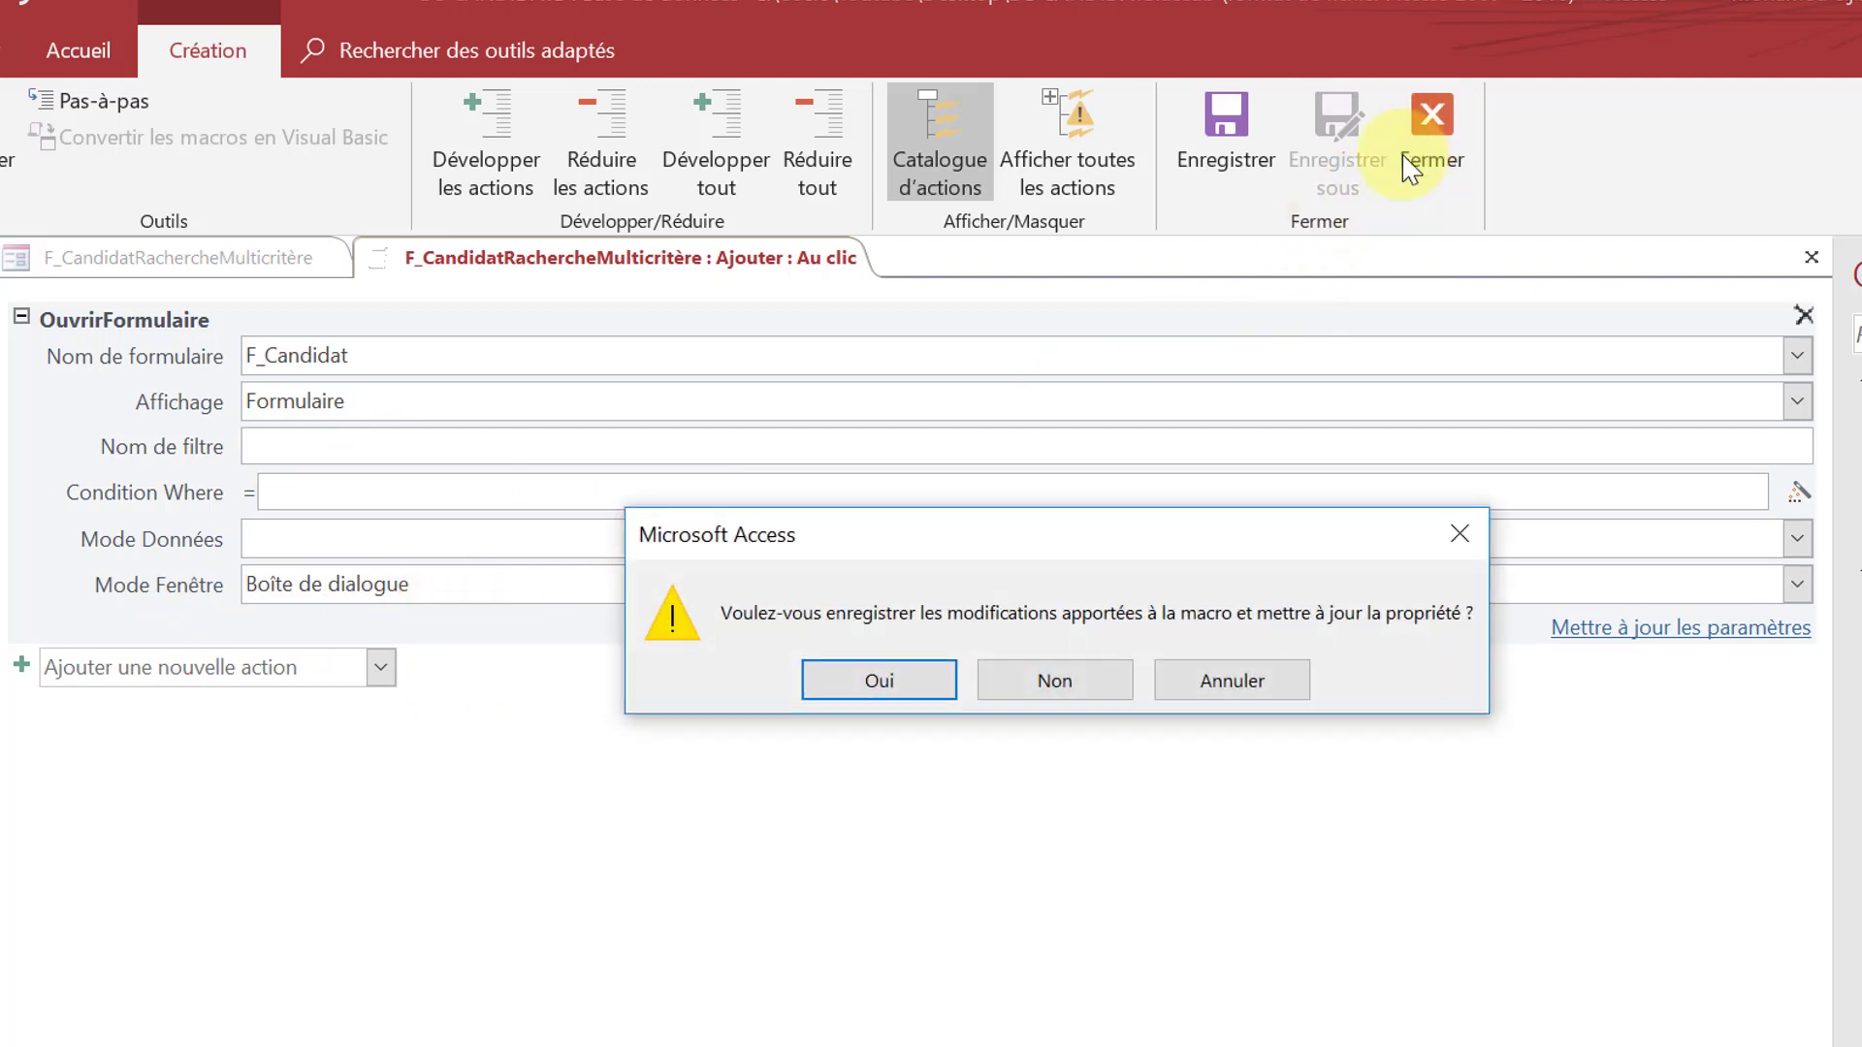
pyautogui.click(878, 681)
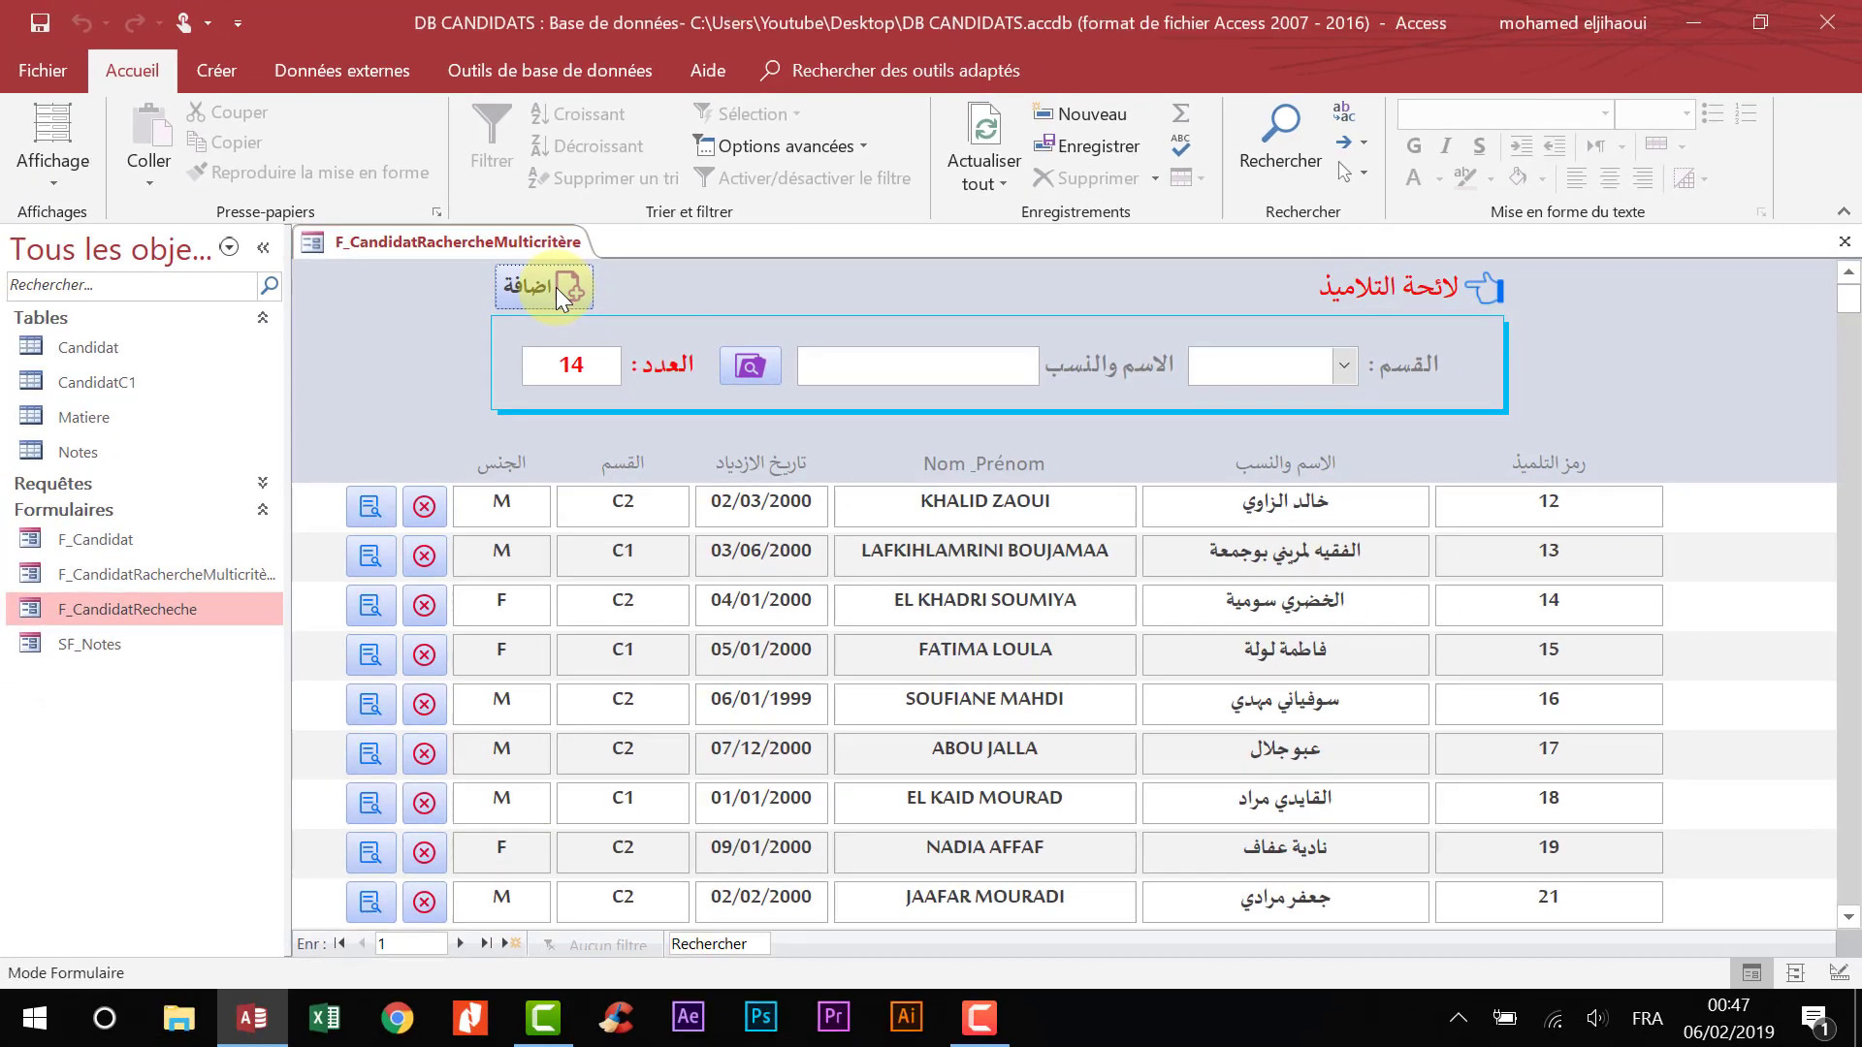
pyautogui.click(572, 311)
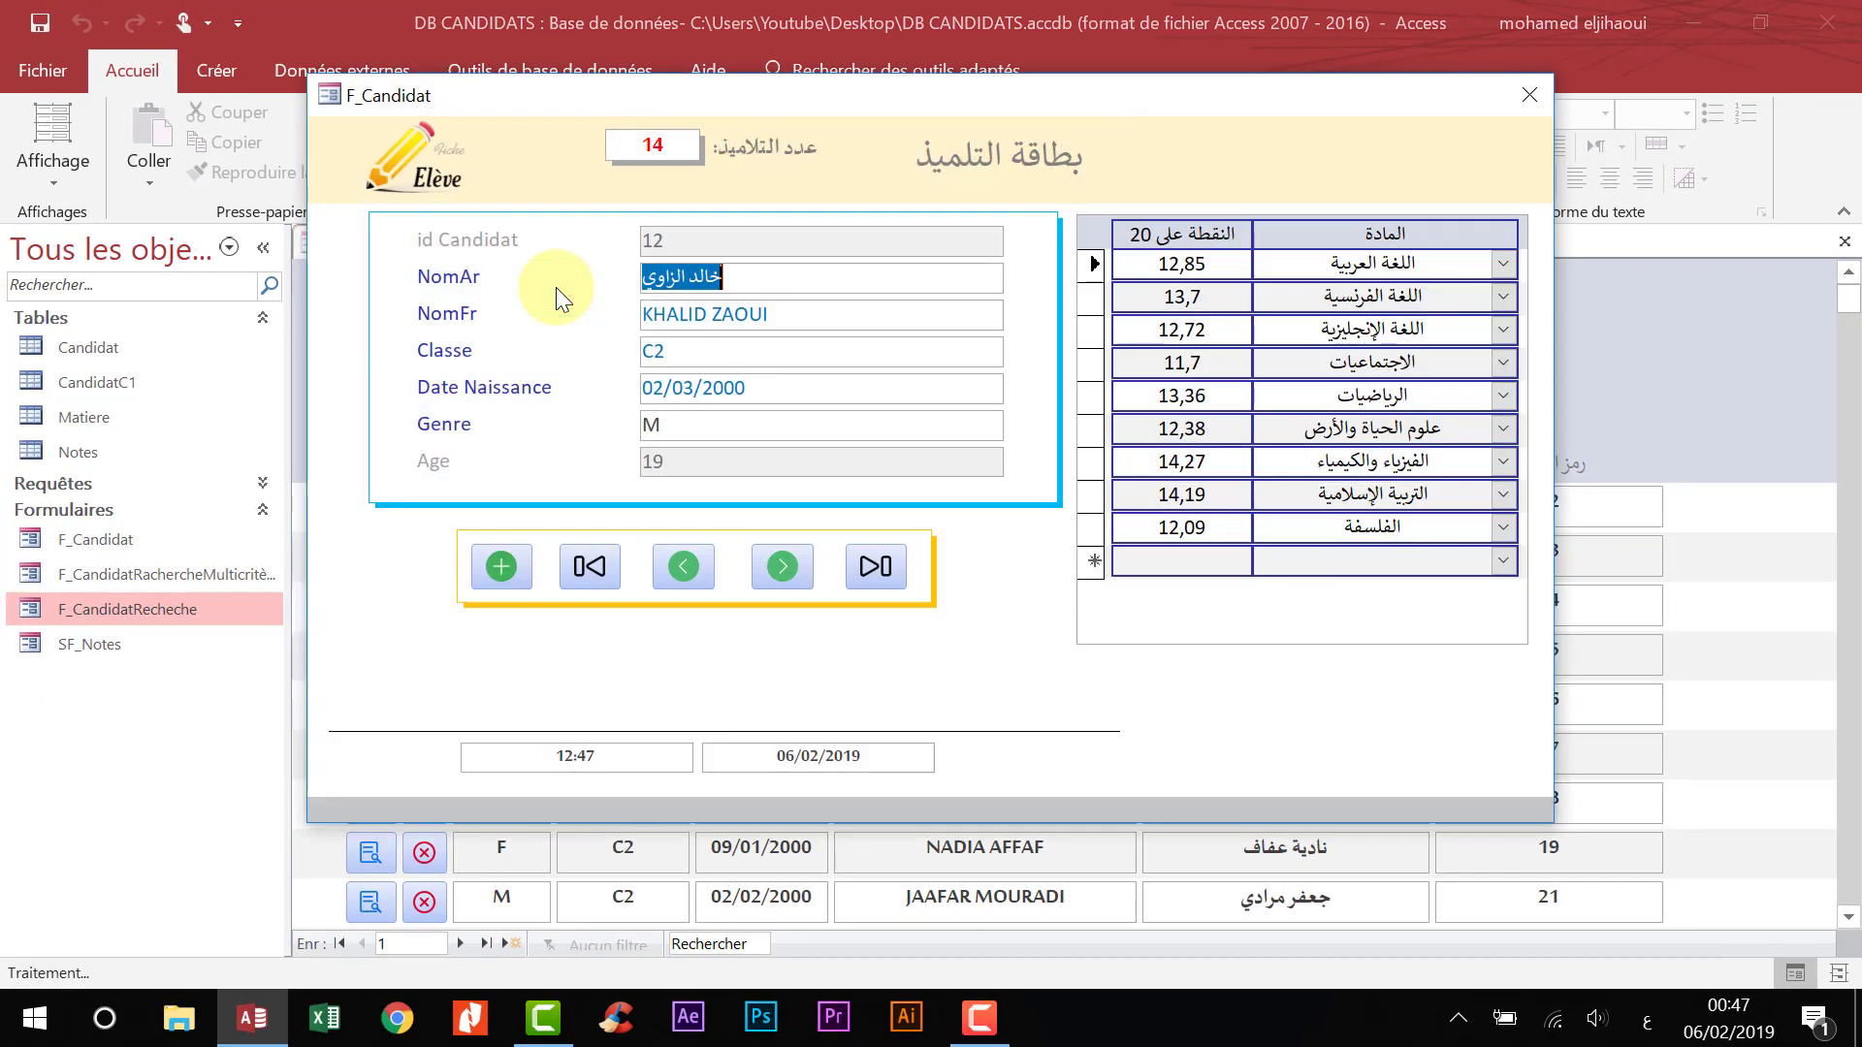
pyautogui.click(1526, 94)
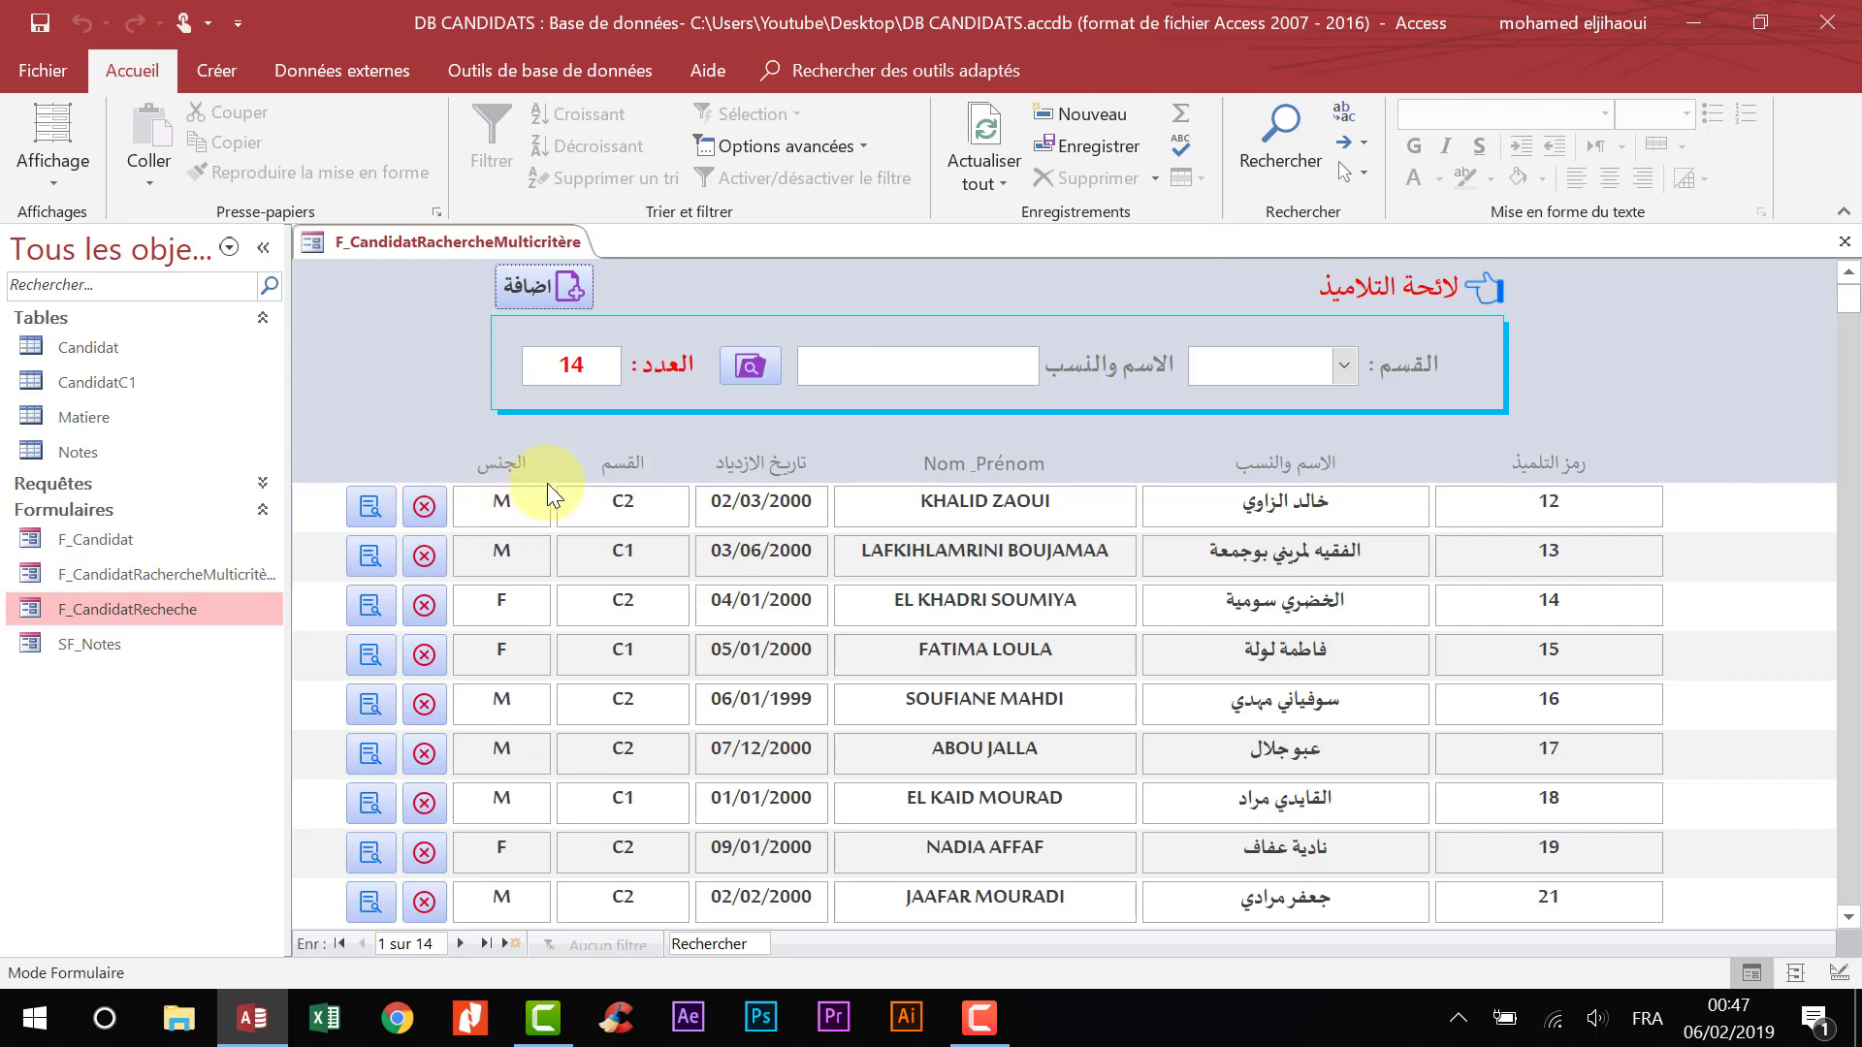
# - In design view, give the red delete button in the detail section an Au clic macro that runs SupprimerEnregistrement, and save it
pyautogui.rightClick(364, 351)
pyautogui.click(431, 417)
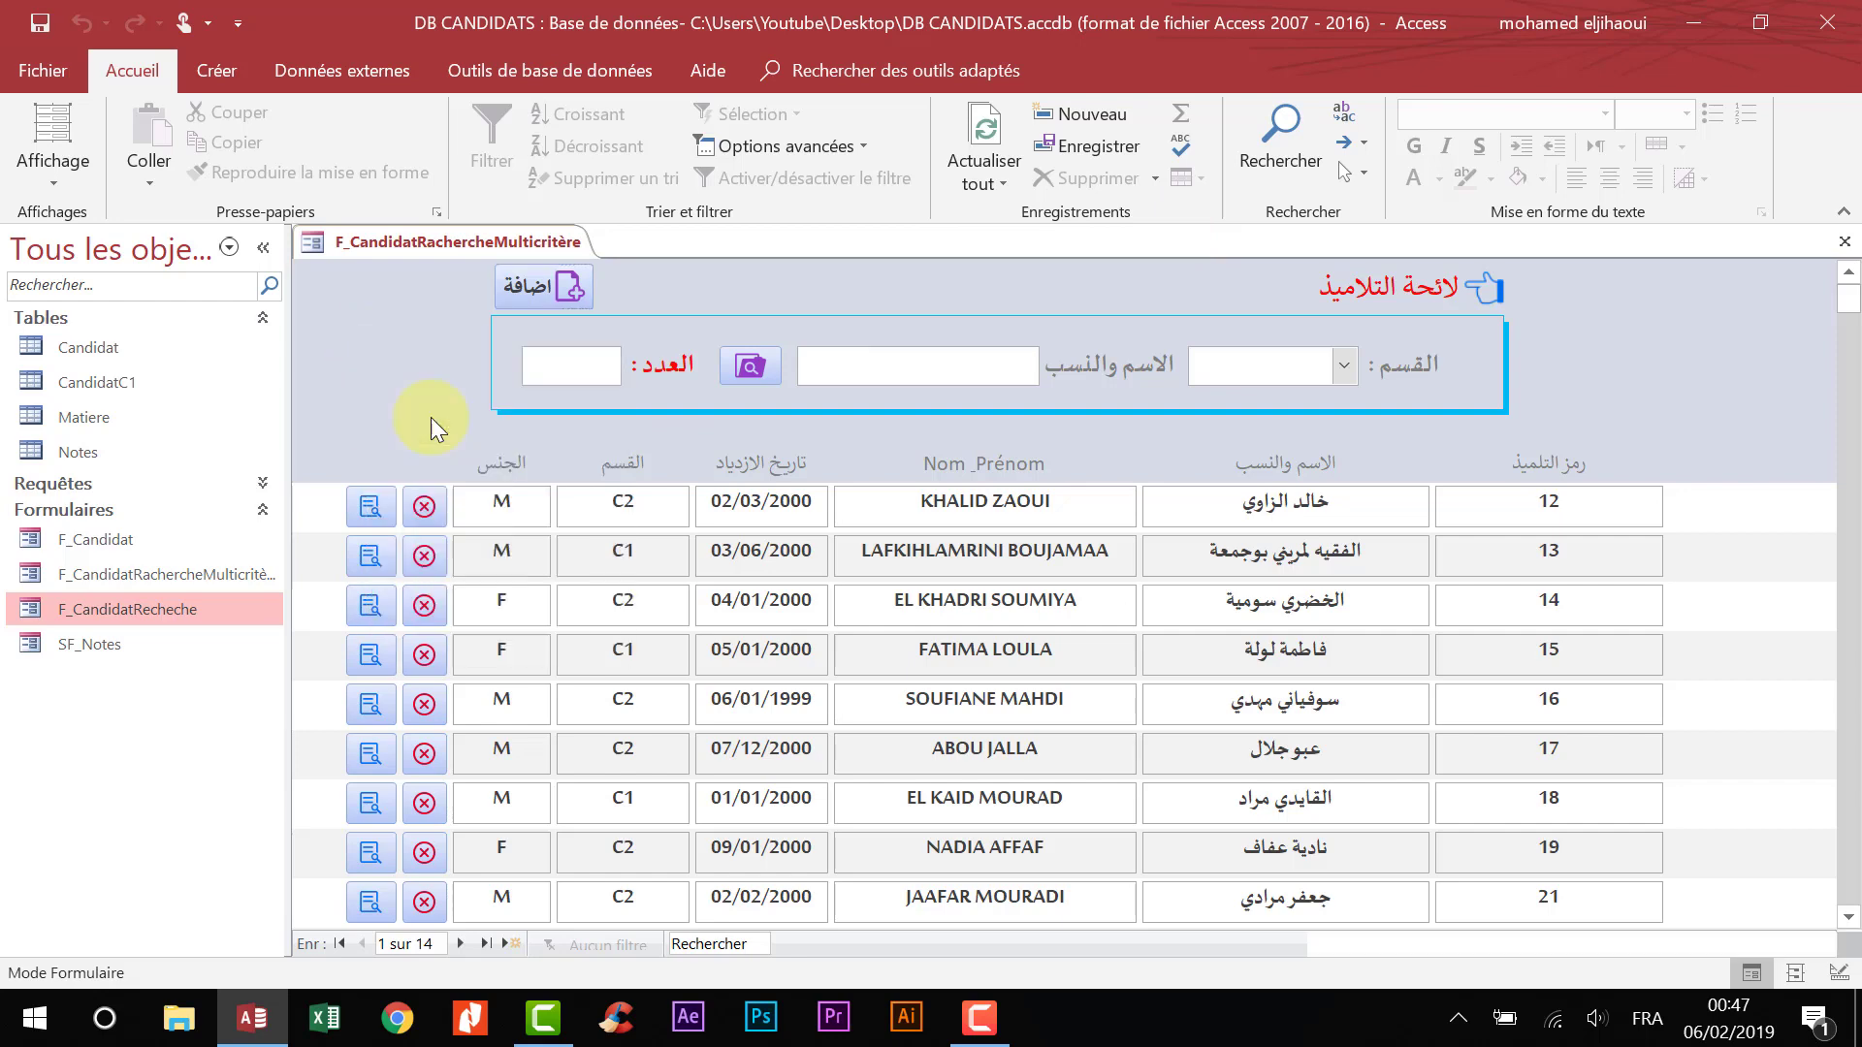
pyautogui.click(467, 601)
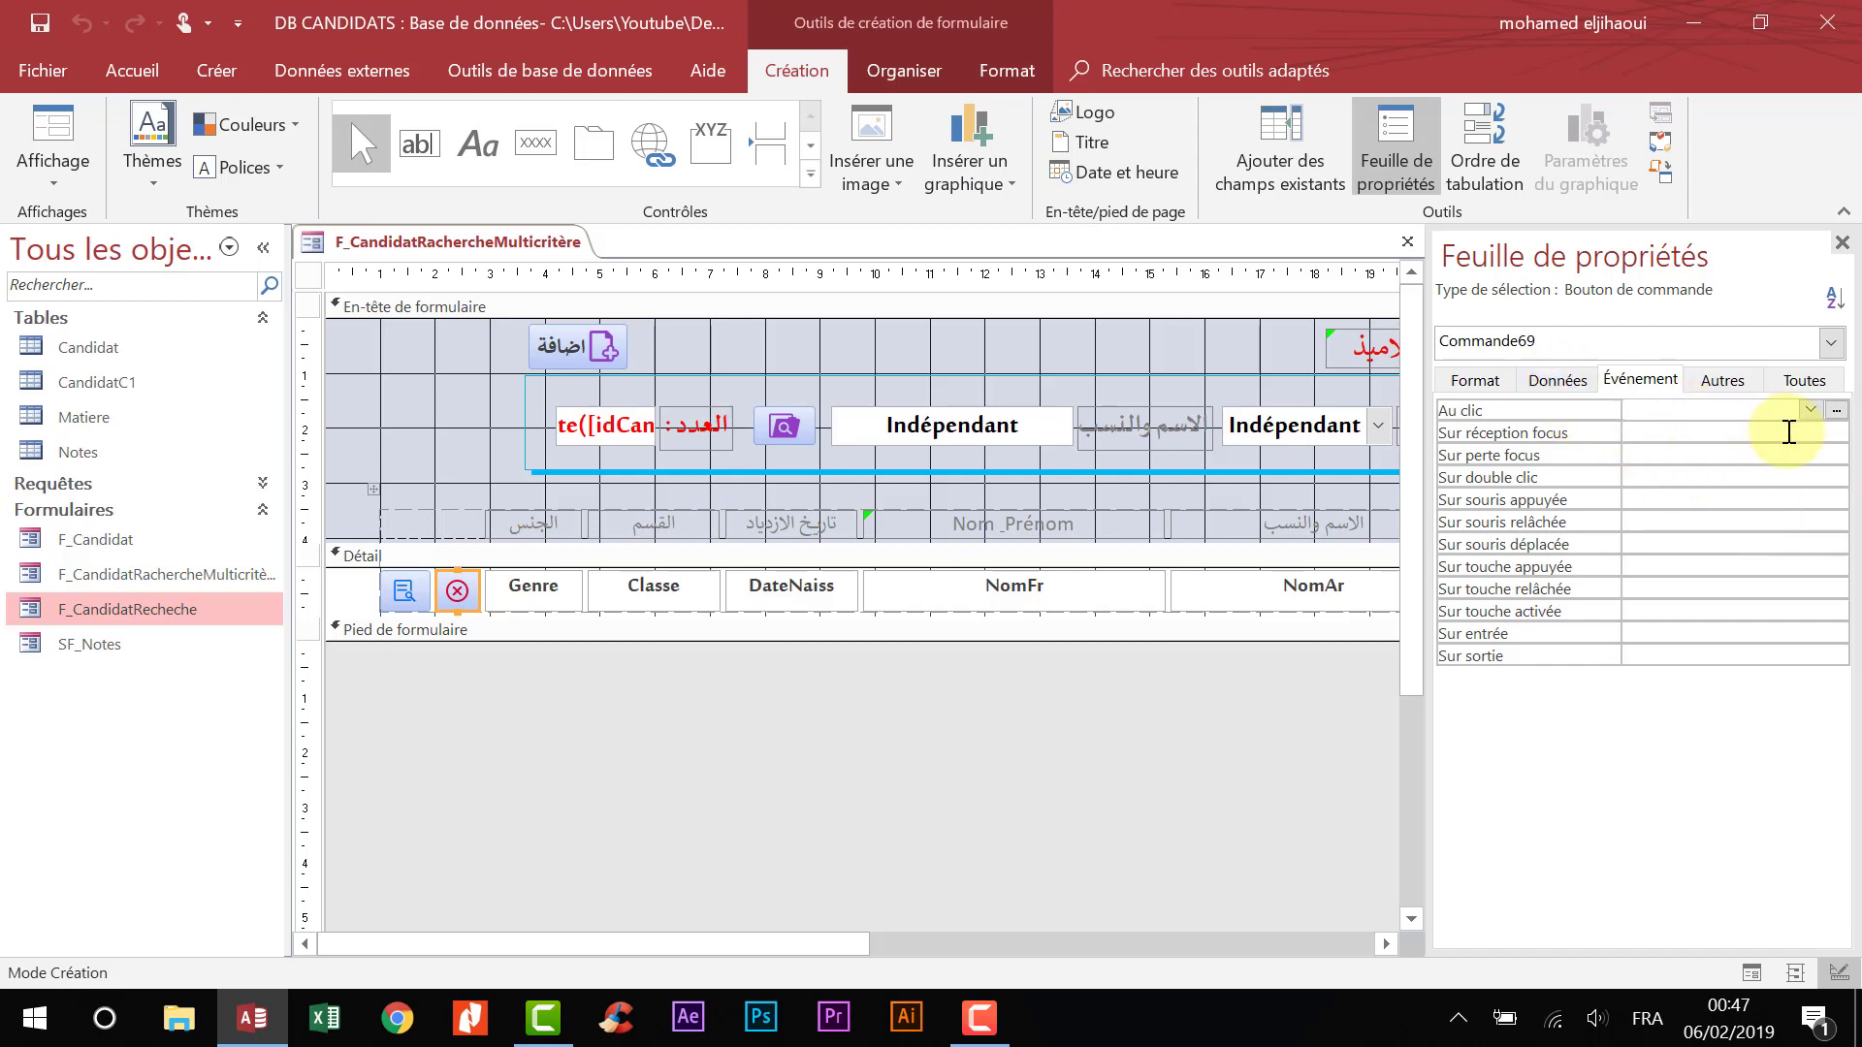
pyautogui.click(1836, 410)
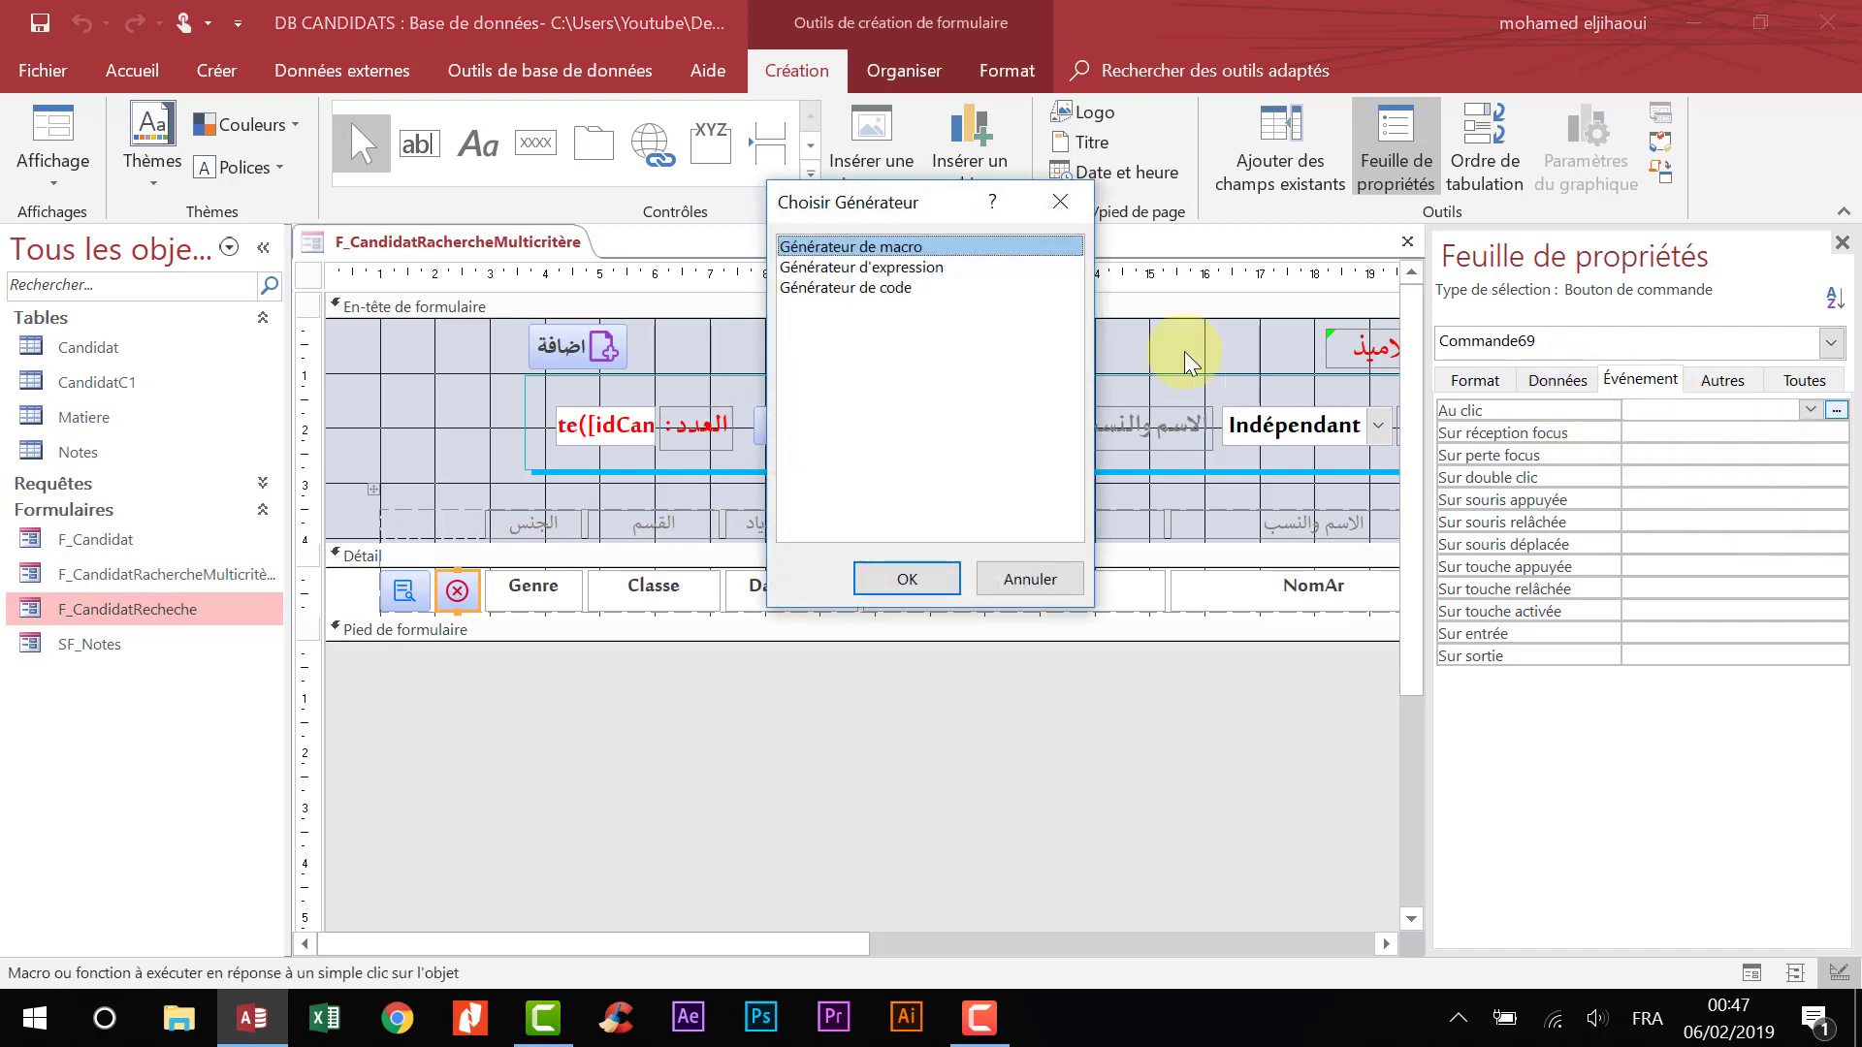
pyautogui.doubleClick(854, 246)
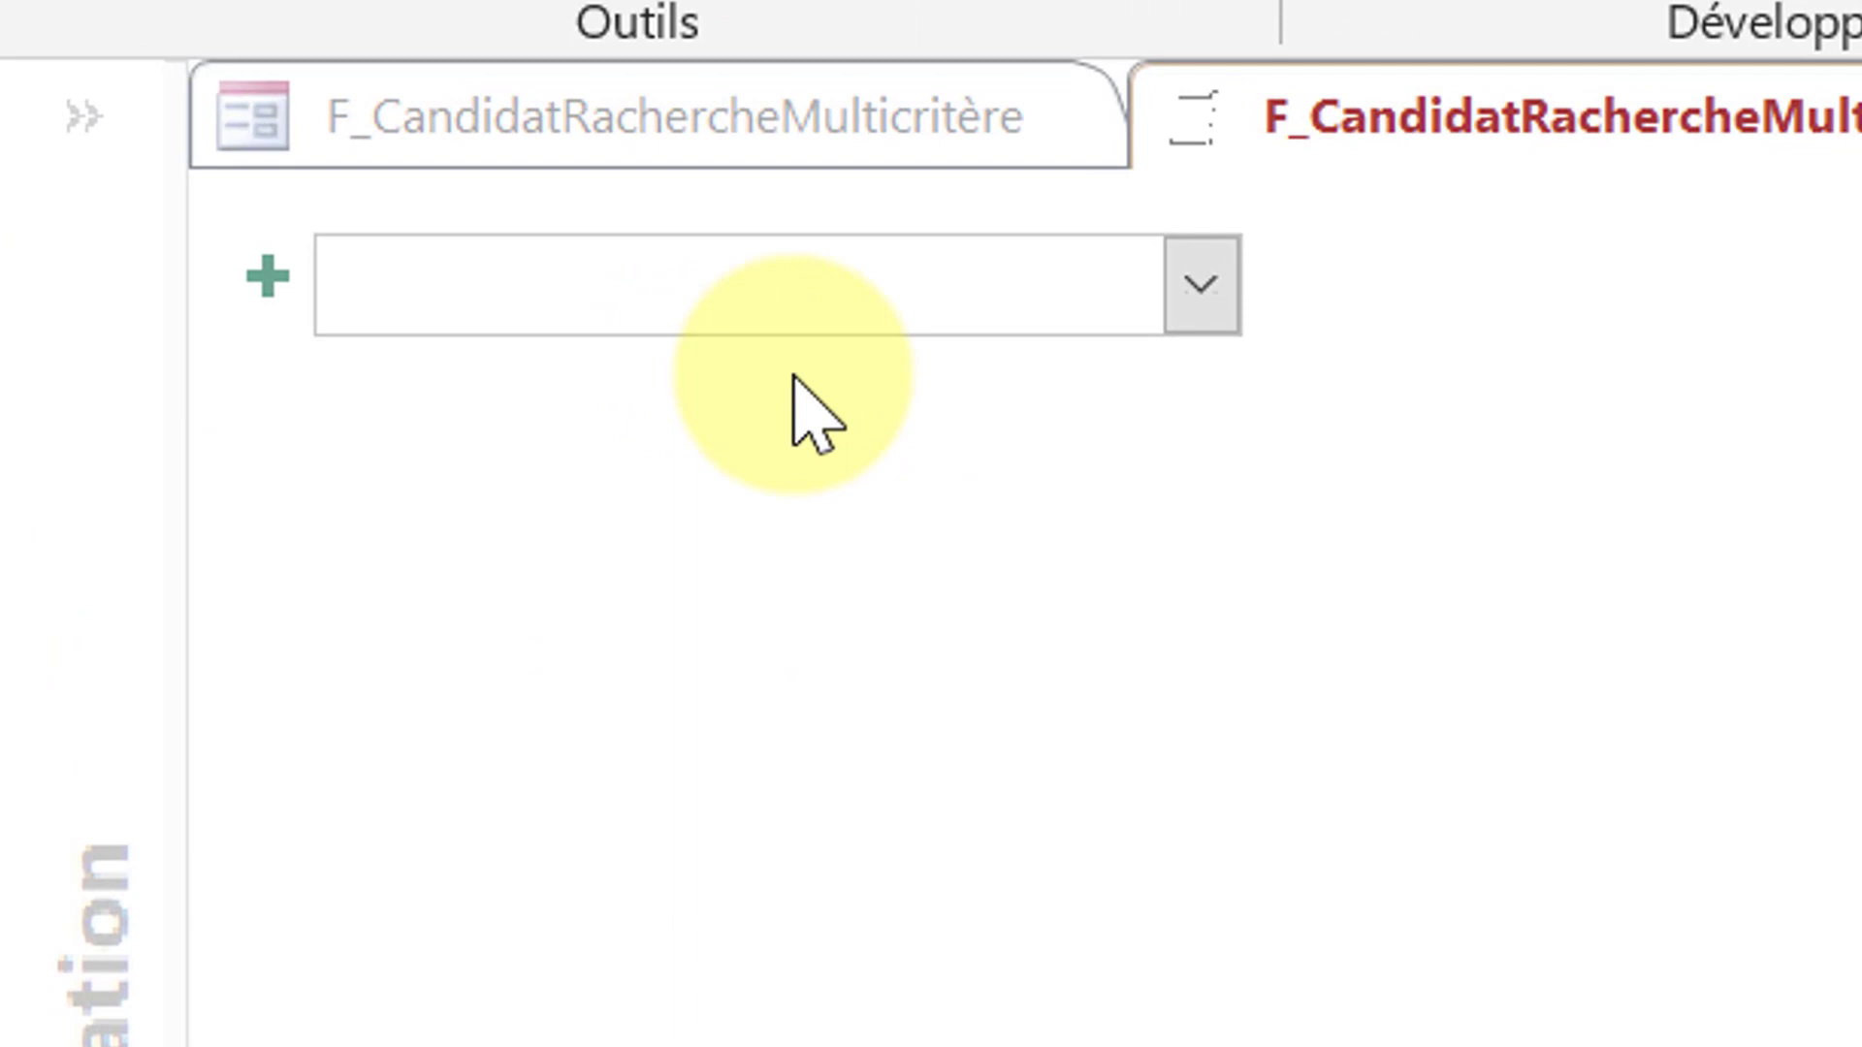
pyautogui.write('Supr')
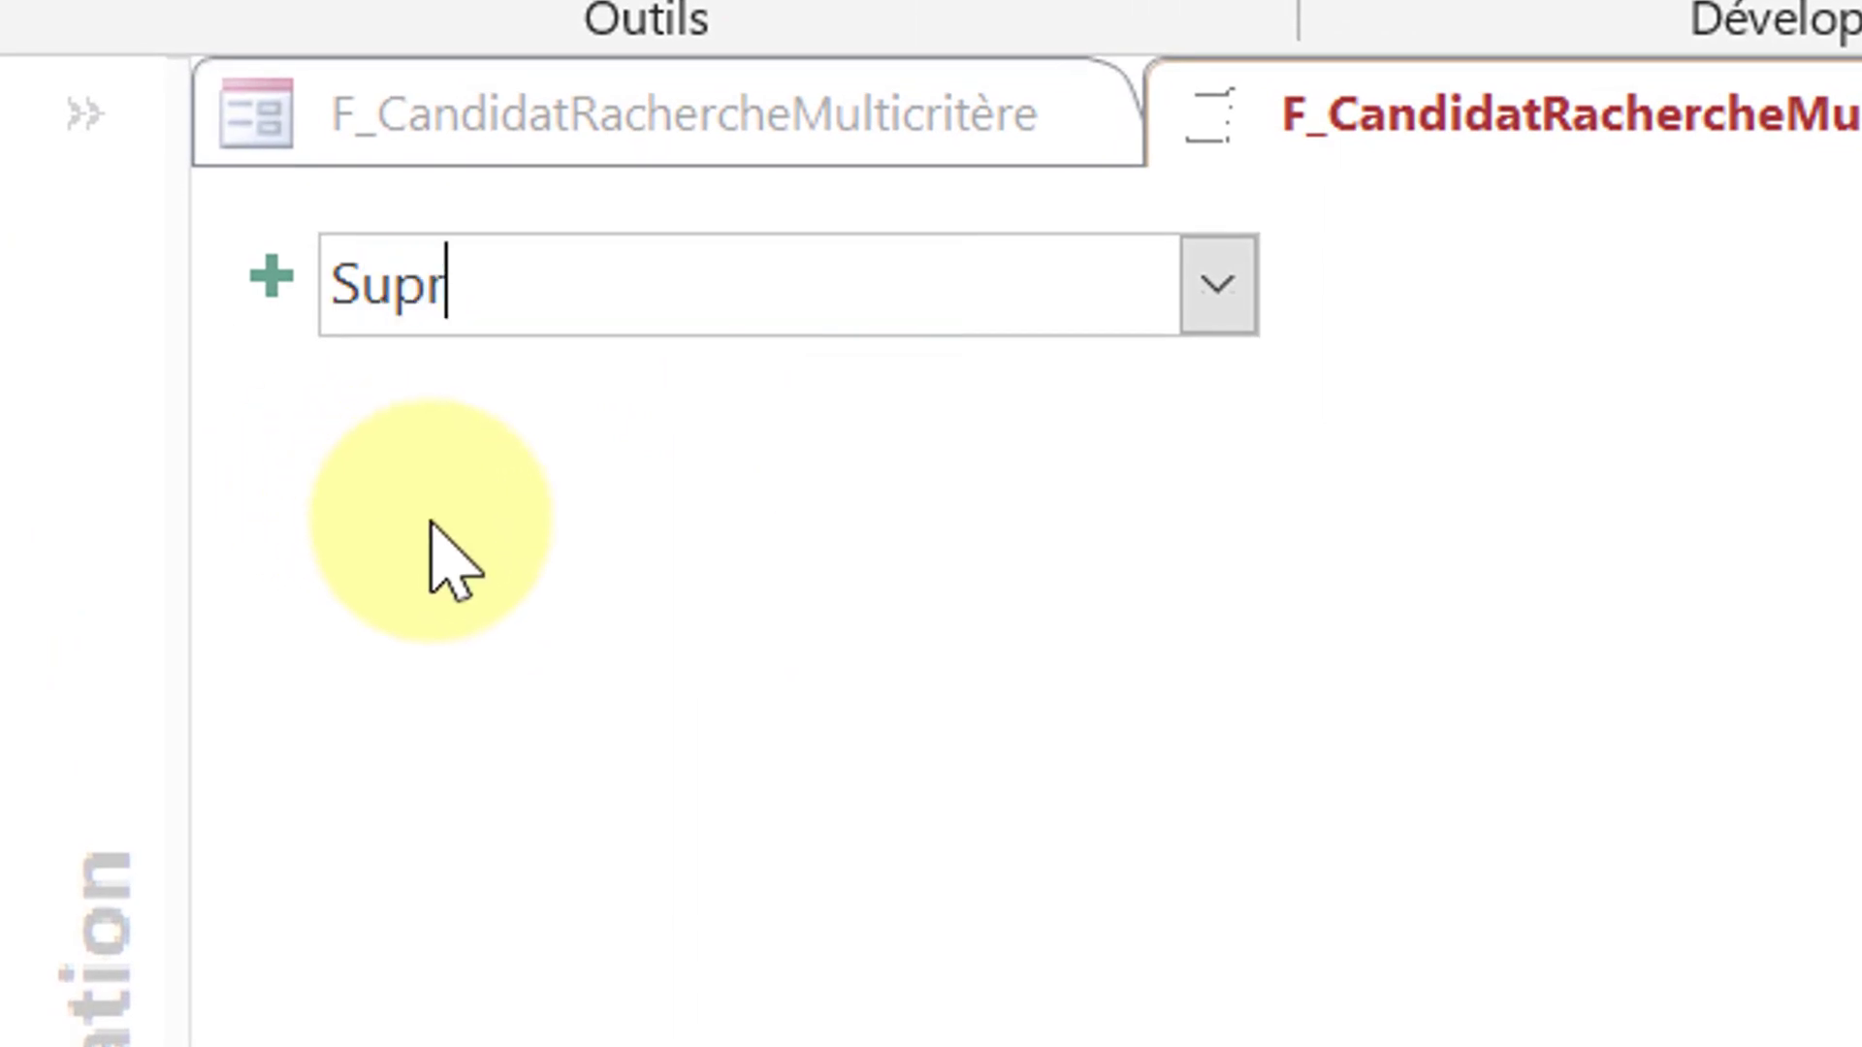
pyautogui.write('iprimerEnregistrement')
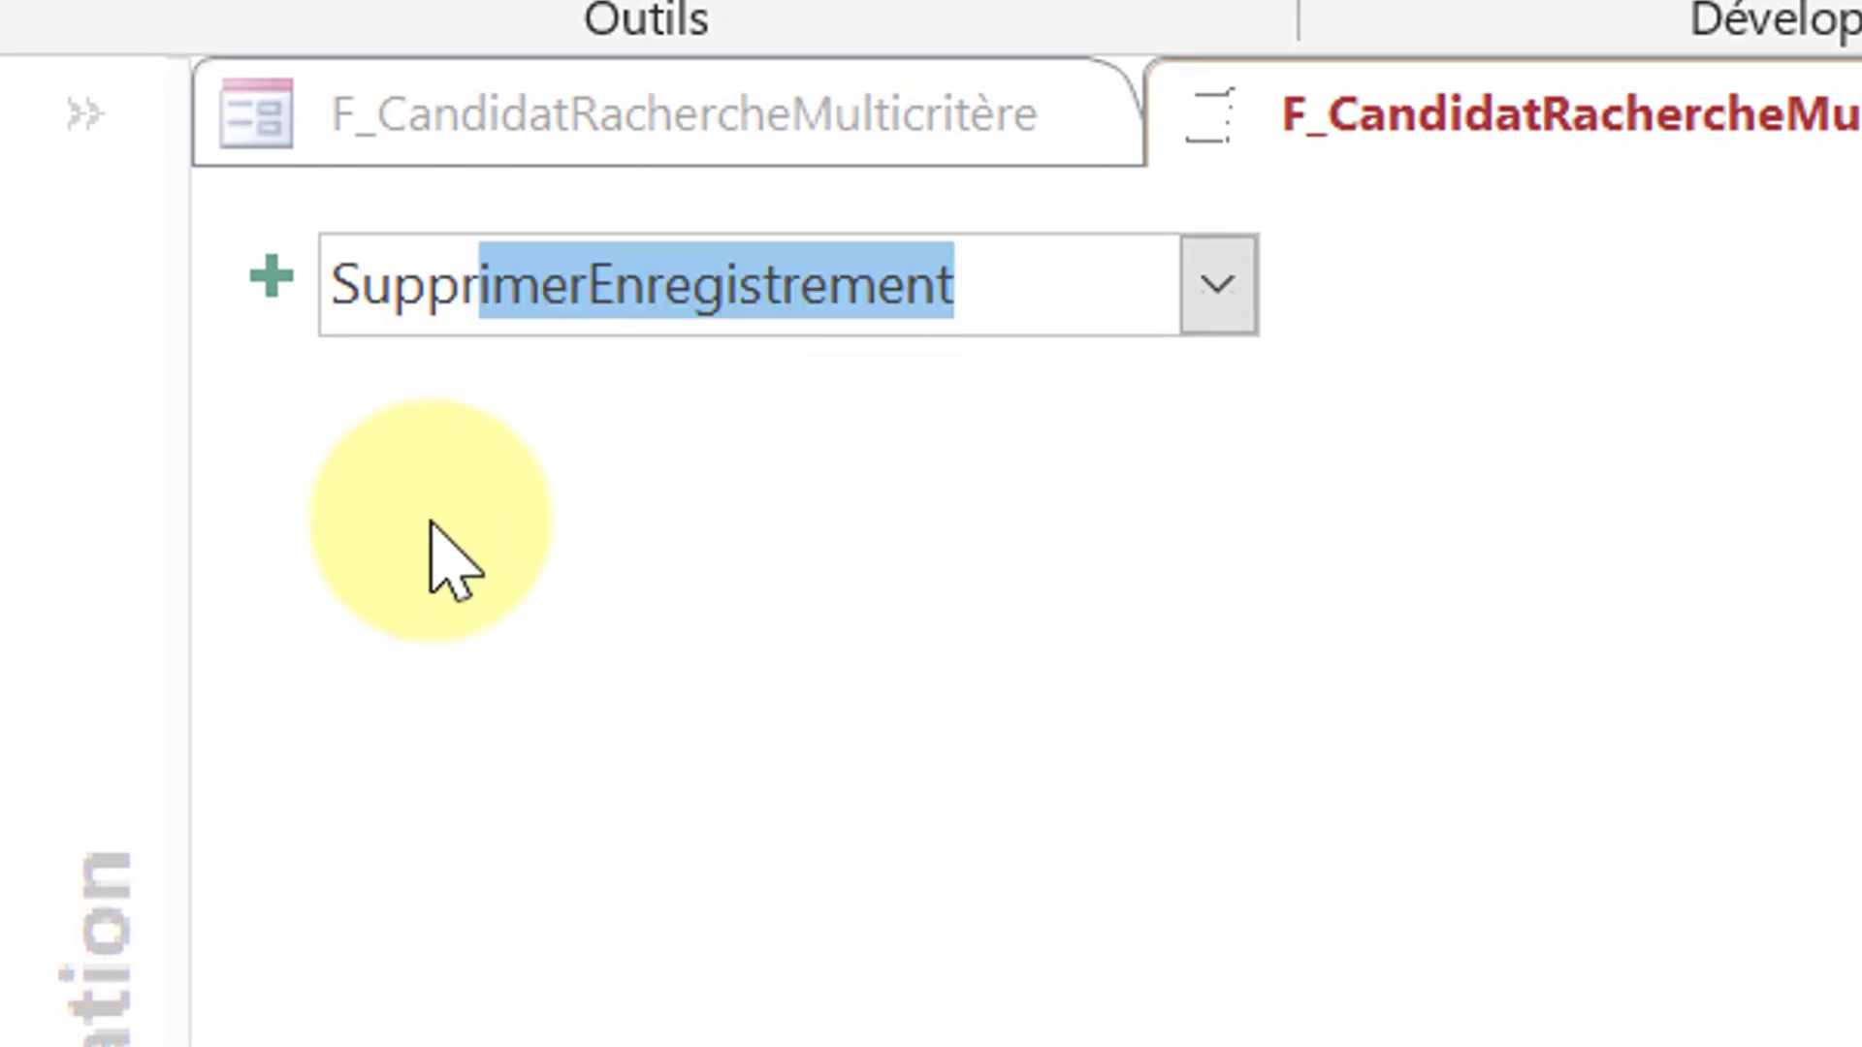
pyautogui.press('Return')
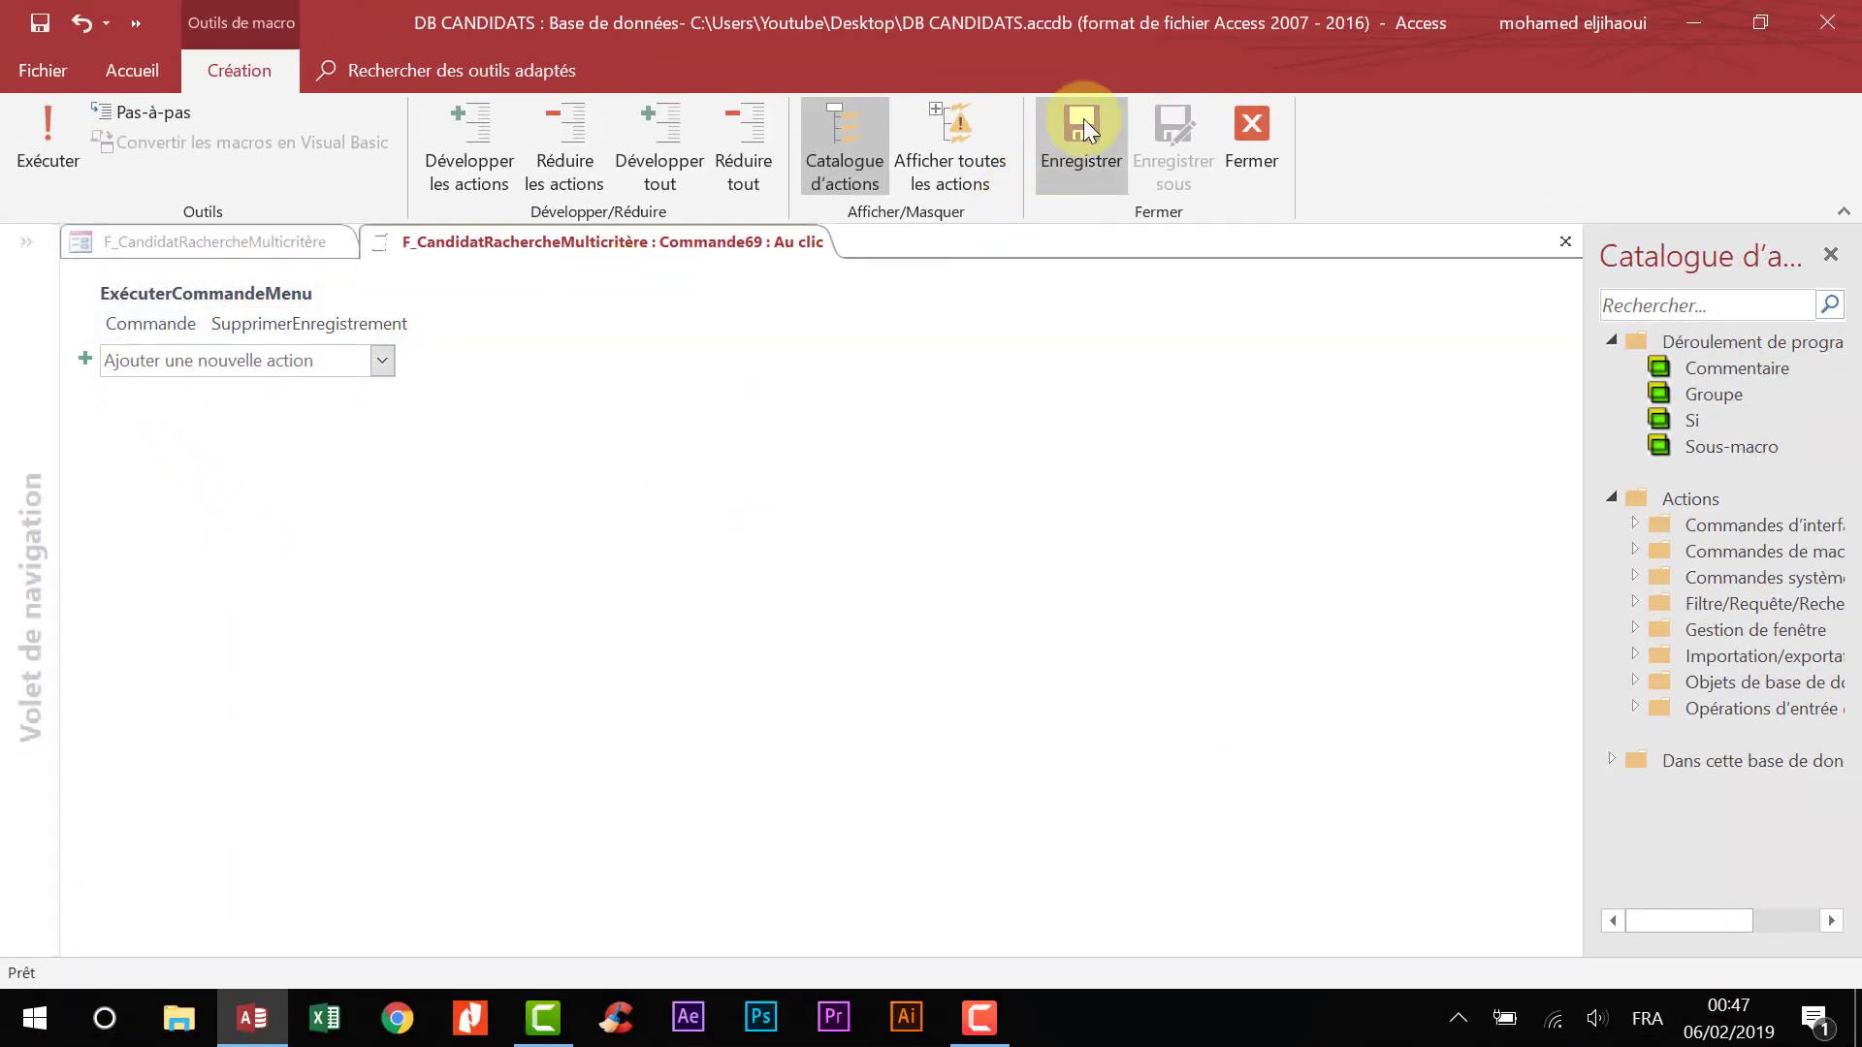
pyautogui.click(1252, 134)
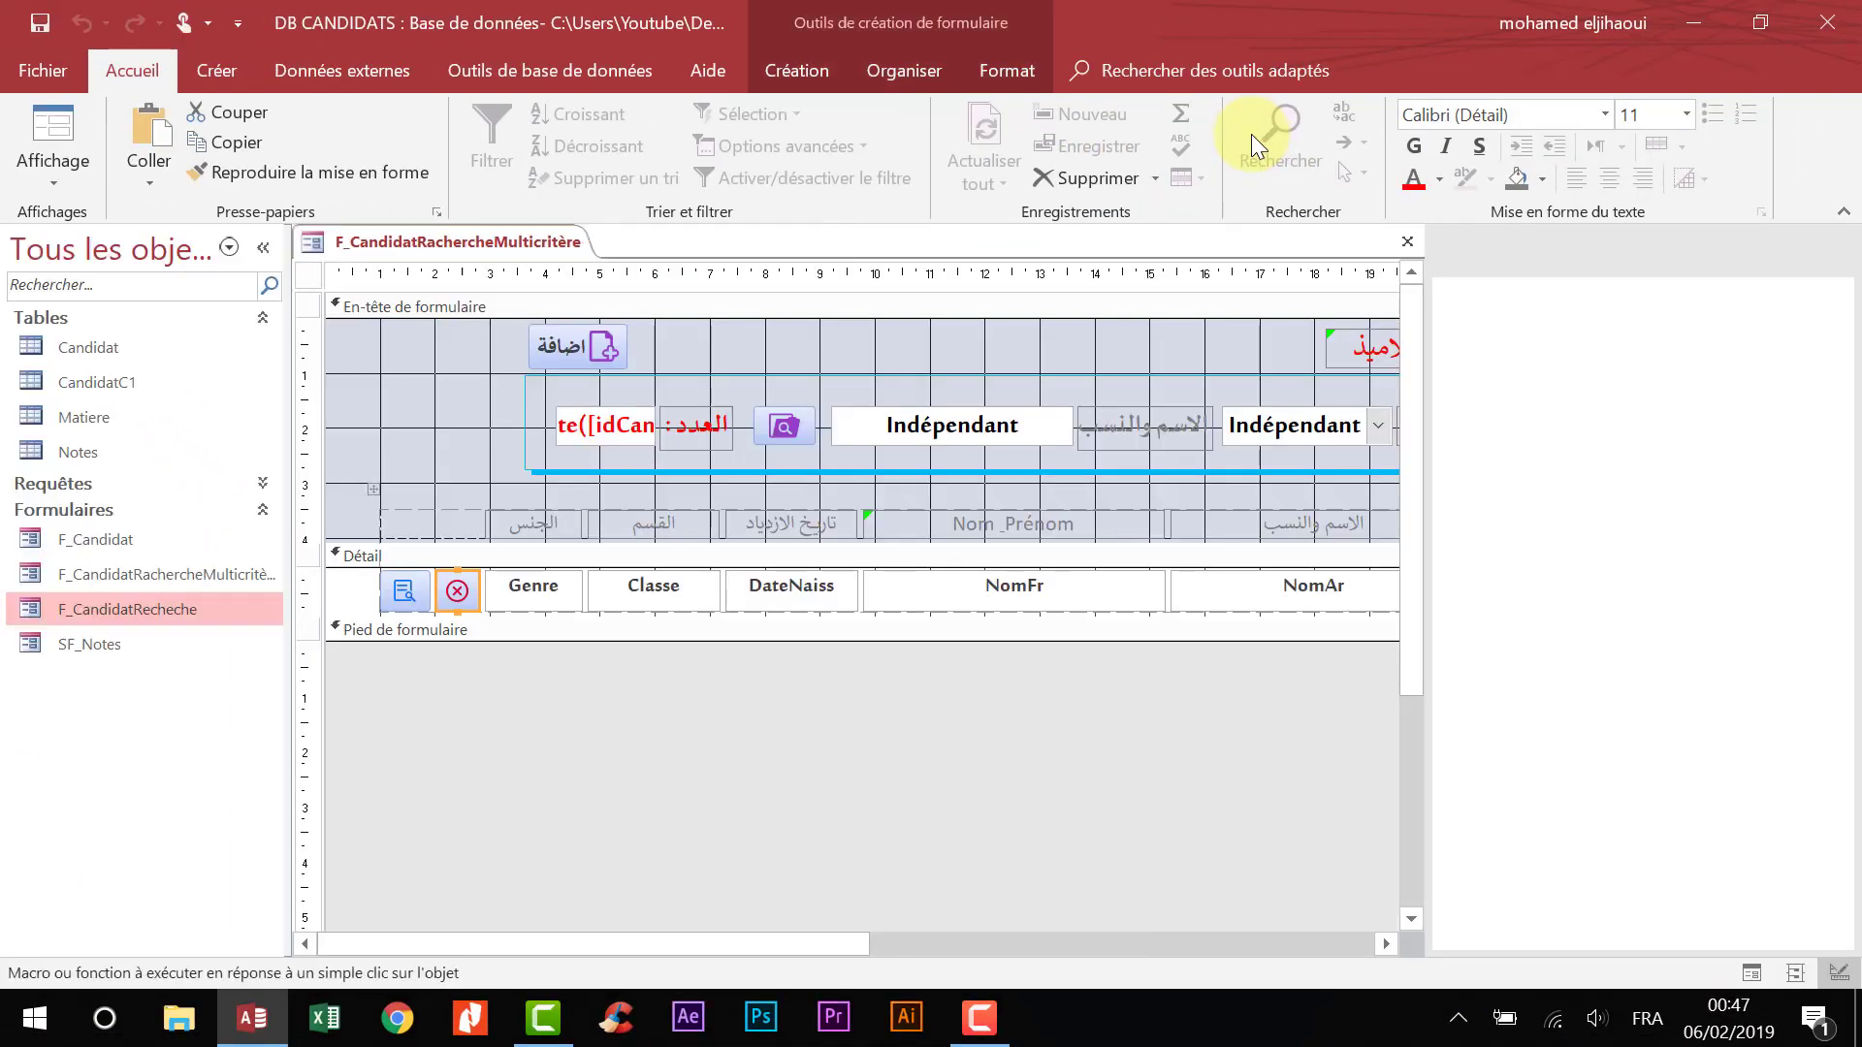
# - Start an embedded macro for the Au clic event of the blue view button in the detail section and add an OuvrirFormulaire action
pyautogui.click(404, 590)
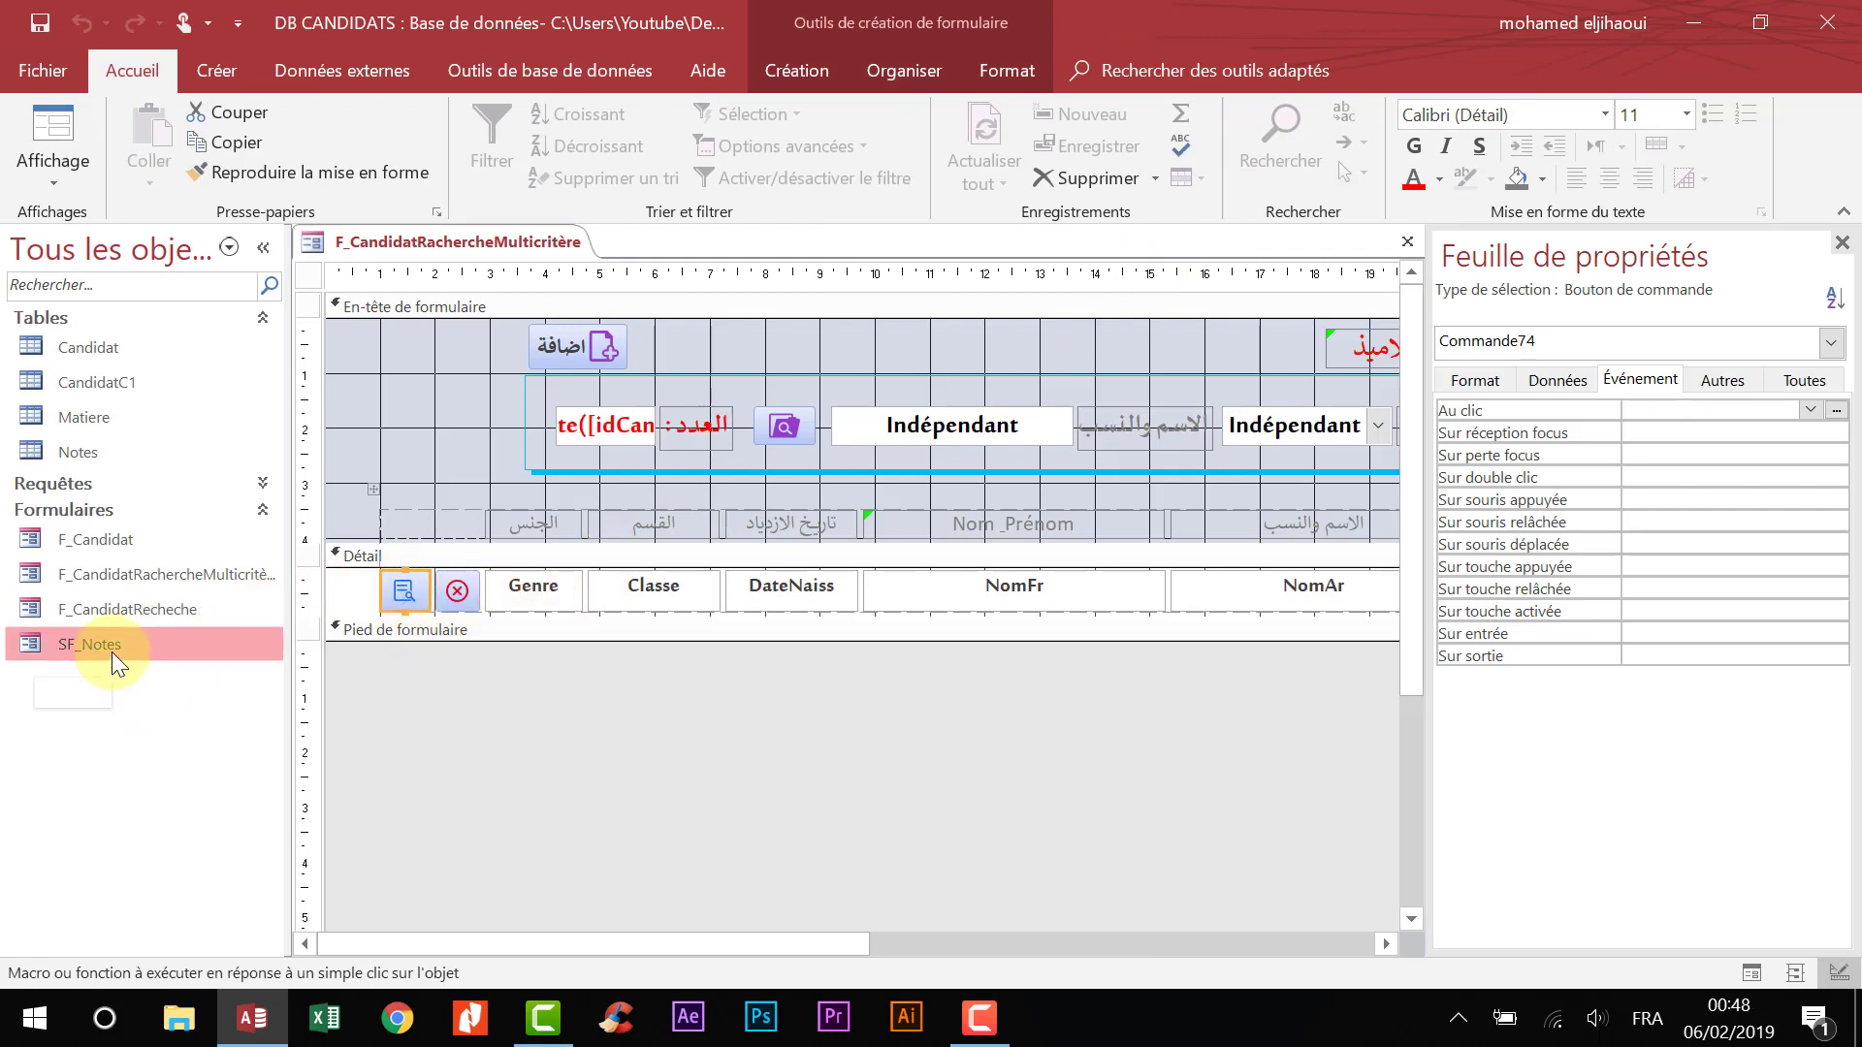
pyautogui.click(1834, 411)
pyautogui.doubleClick(880, 248)
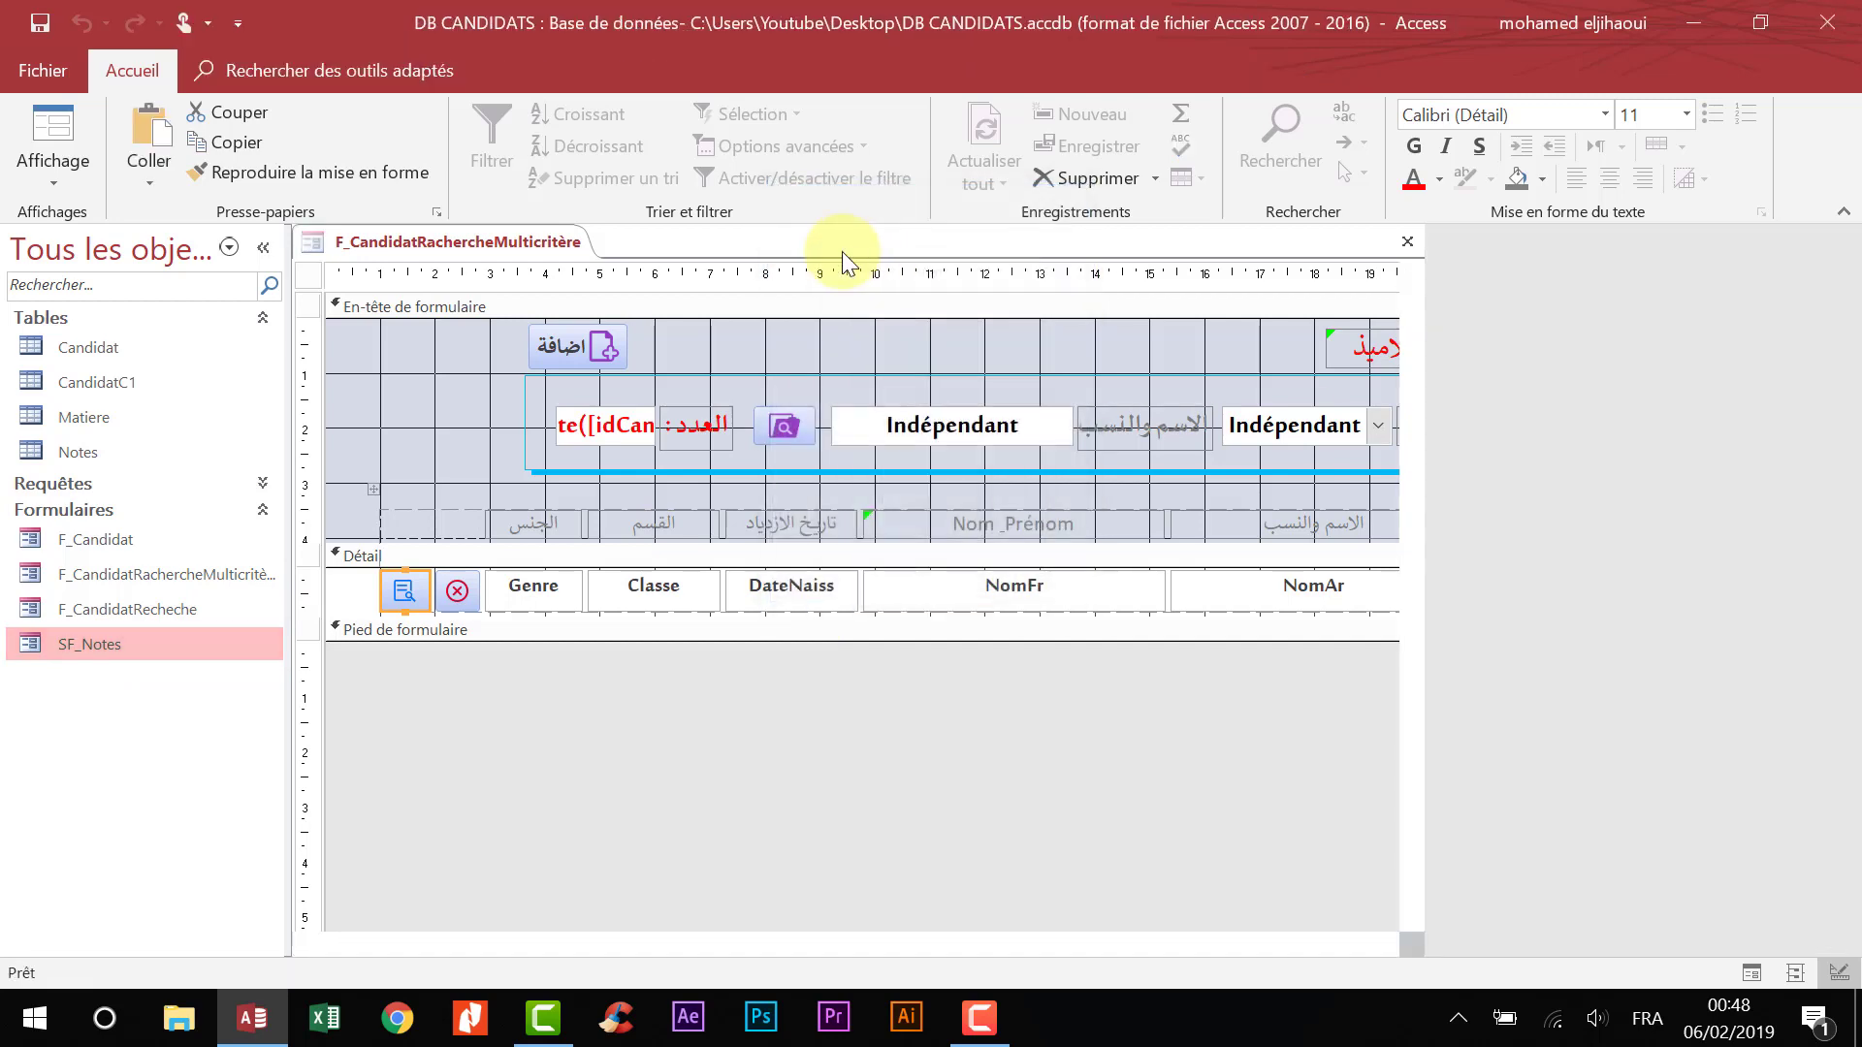
pyautogui.write('O')
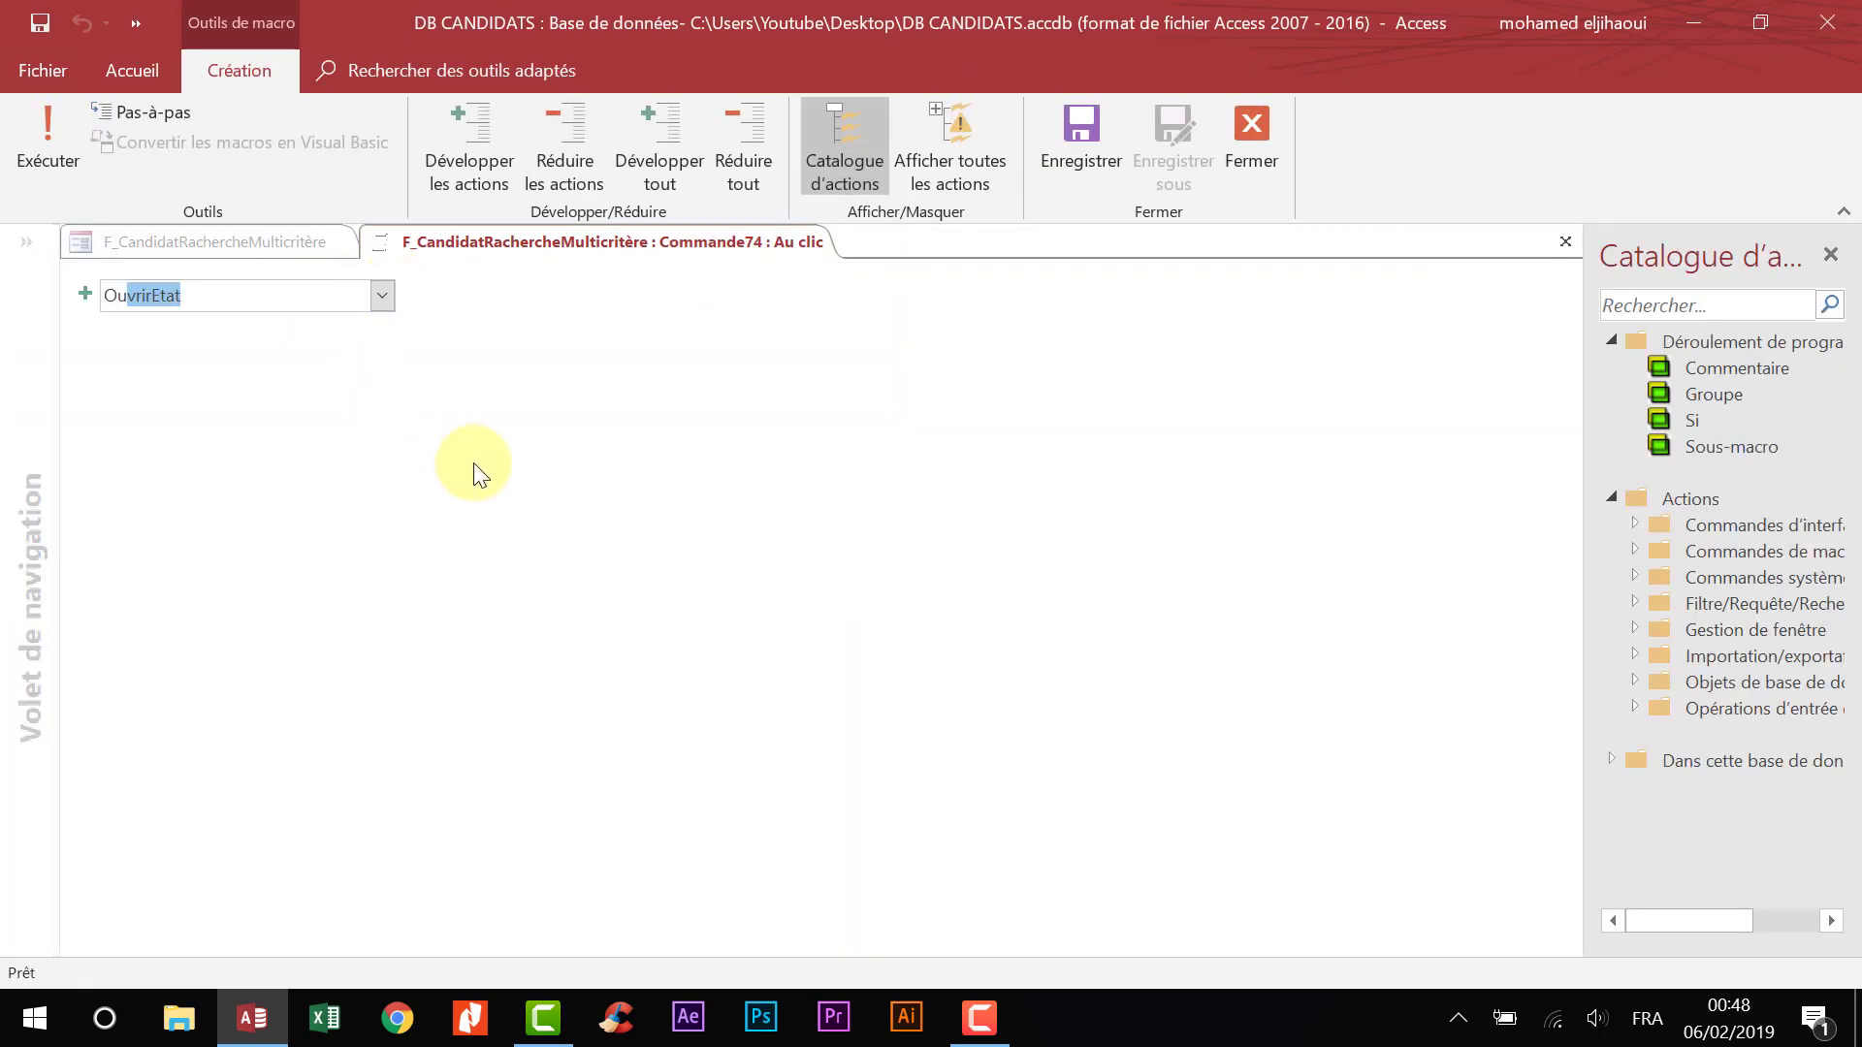
pyautogui.write('uvrird')
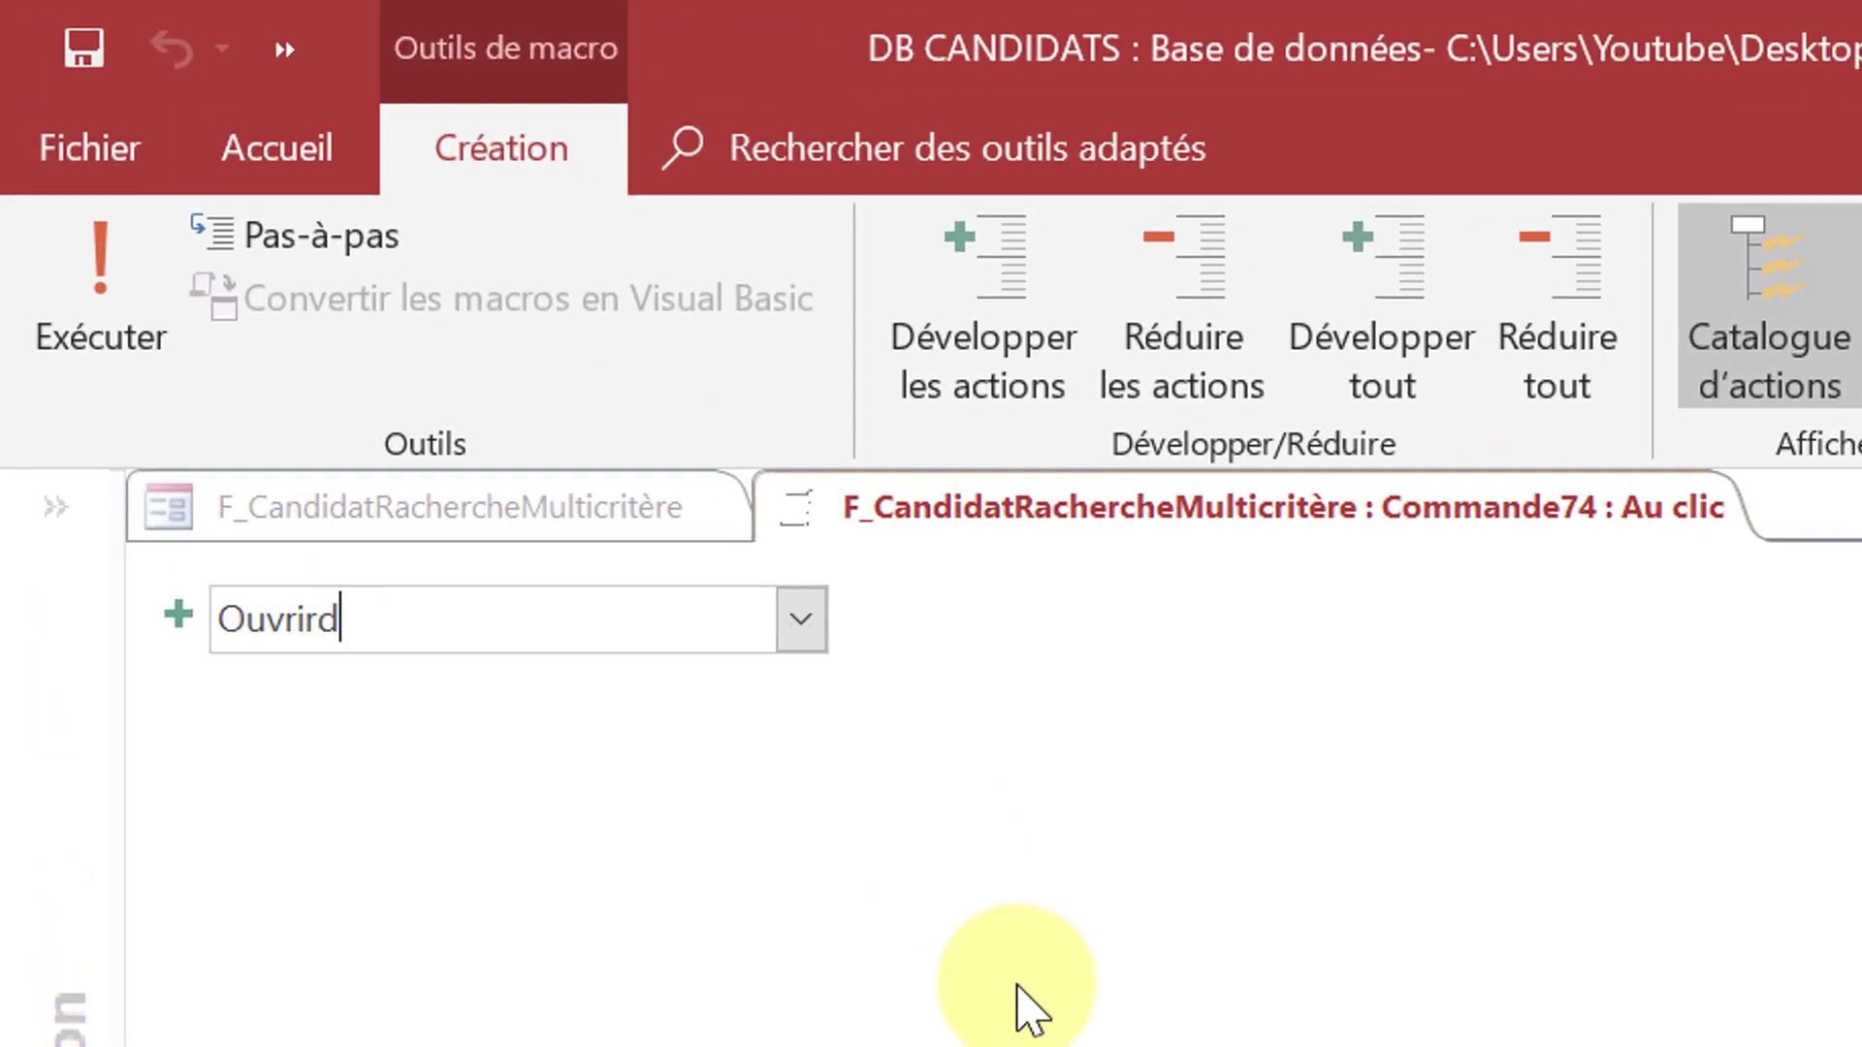
pyautogui.press('BackSpace')
pyautogui.write('Formulaire')
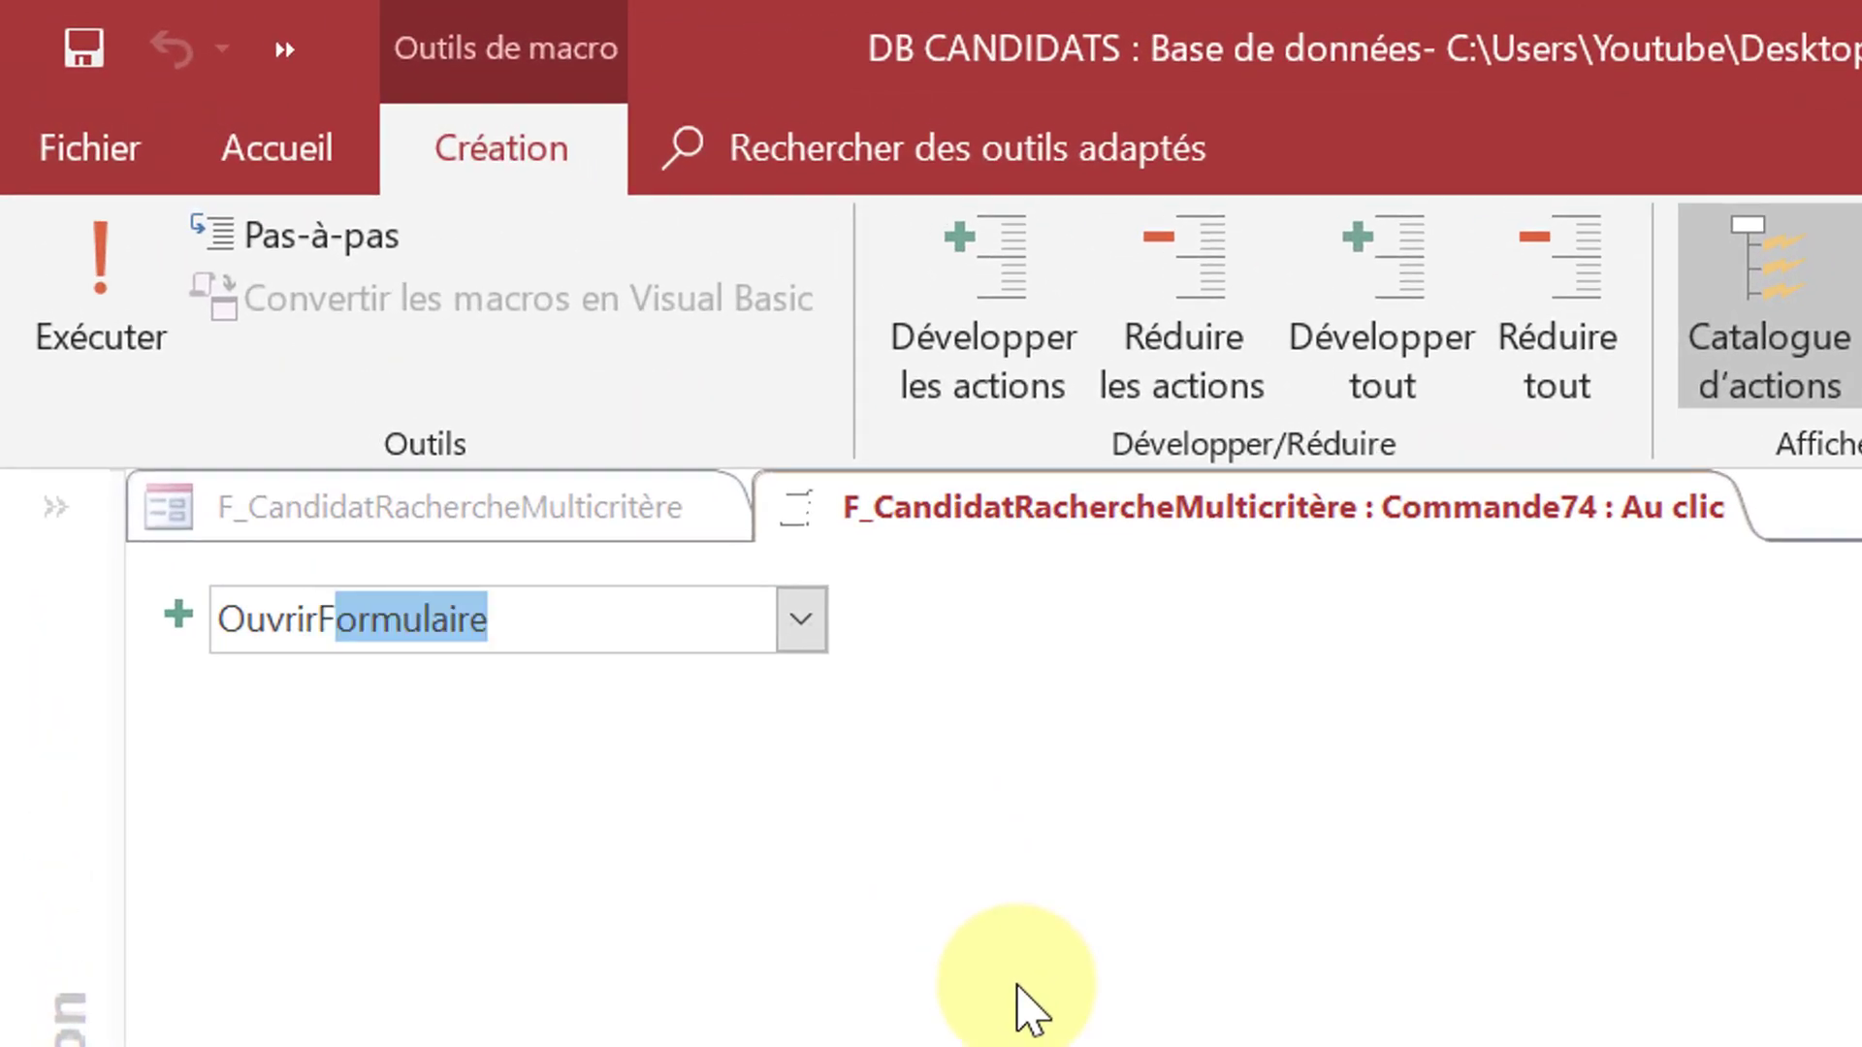
pyautogui.press('Return')
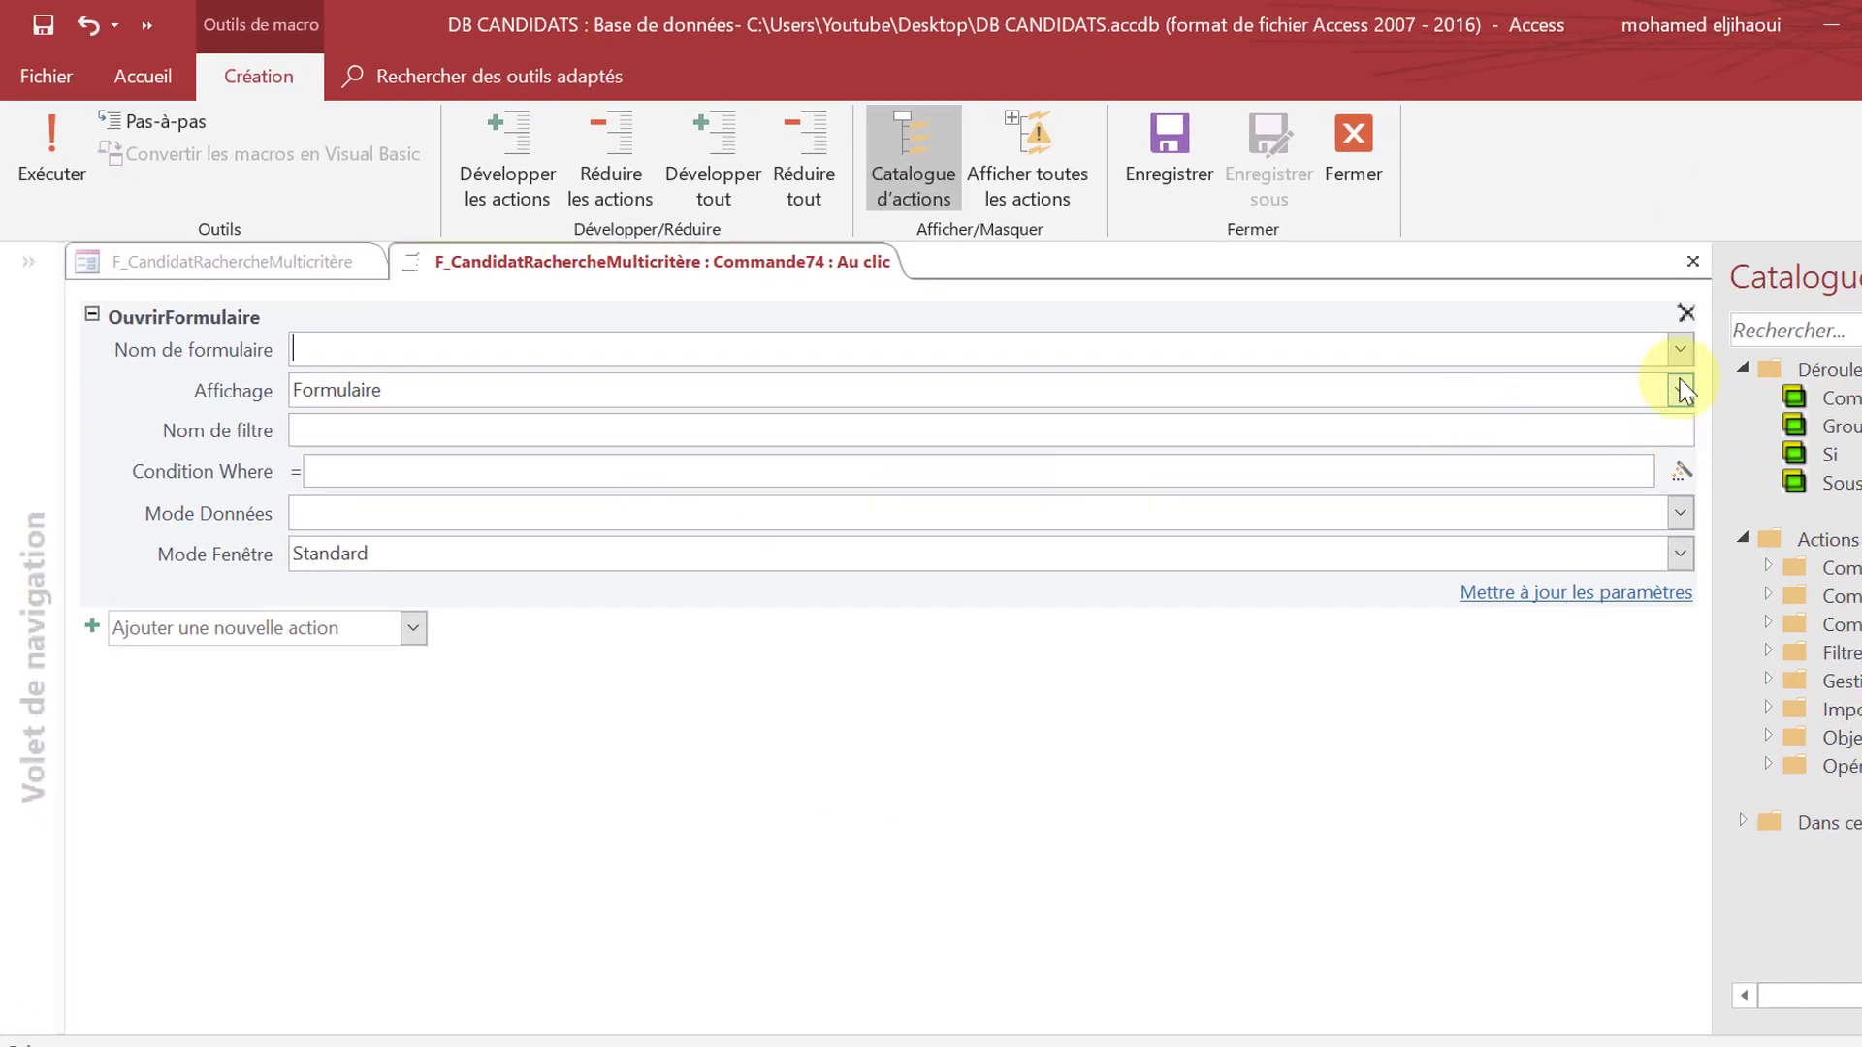
# - Set the action to open SF_Notes with window mode Boîte de dialogue, then save and close the macro
pyautogui.click(1679, 351)
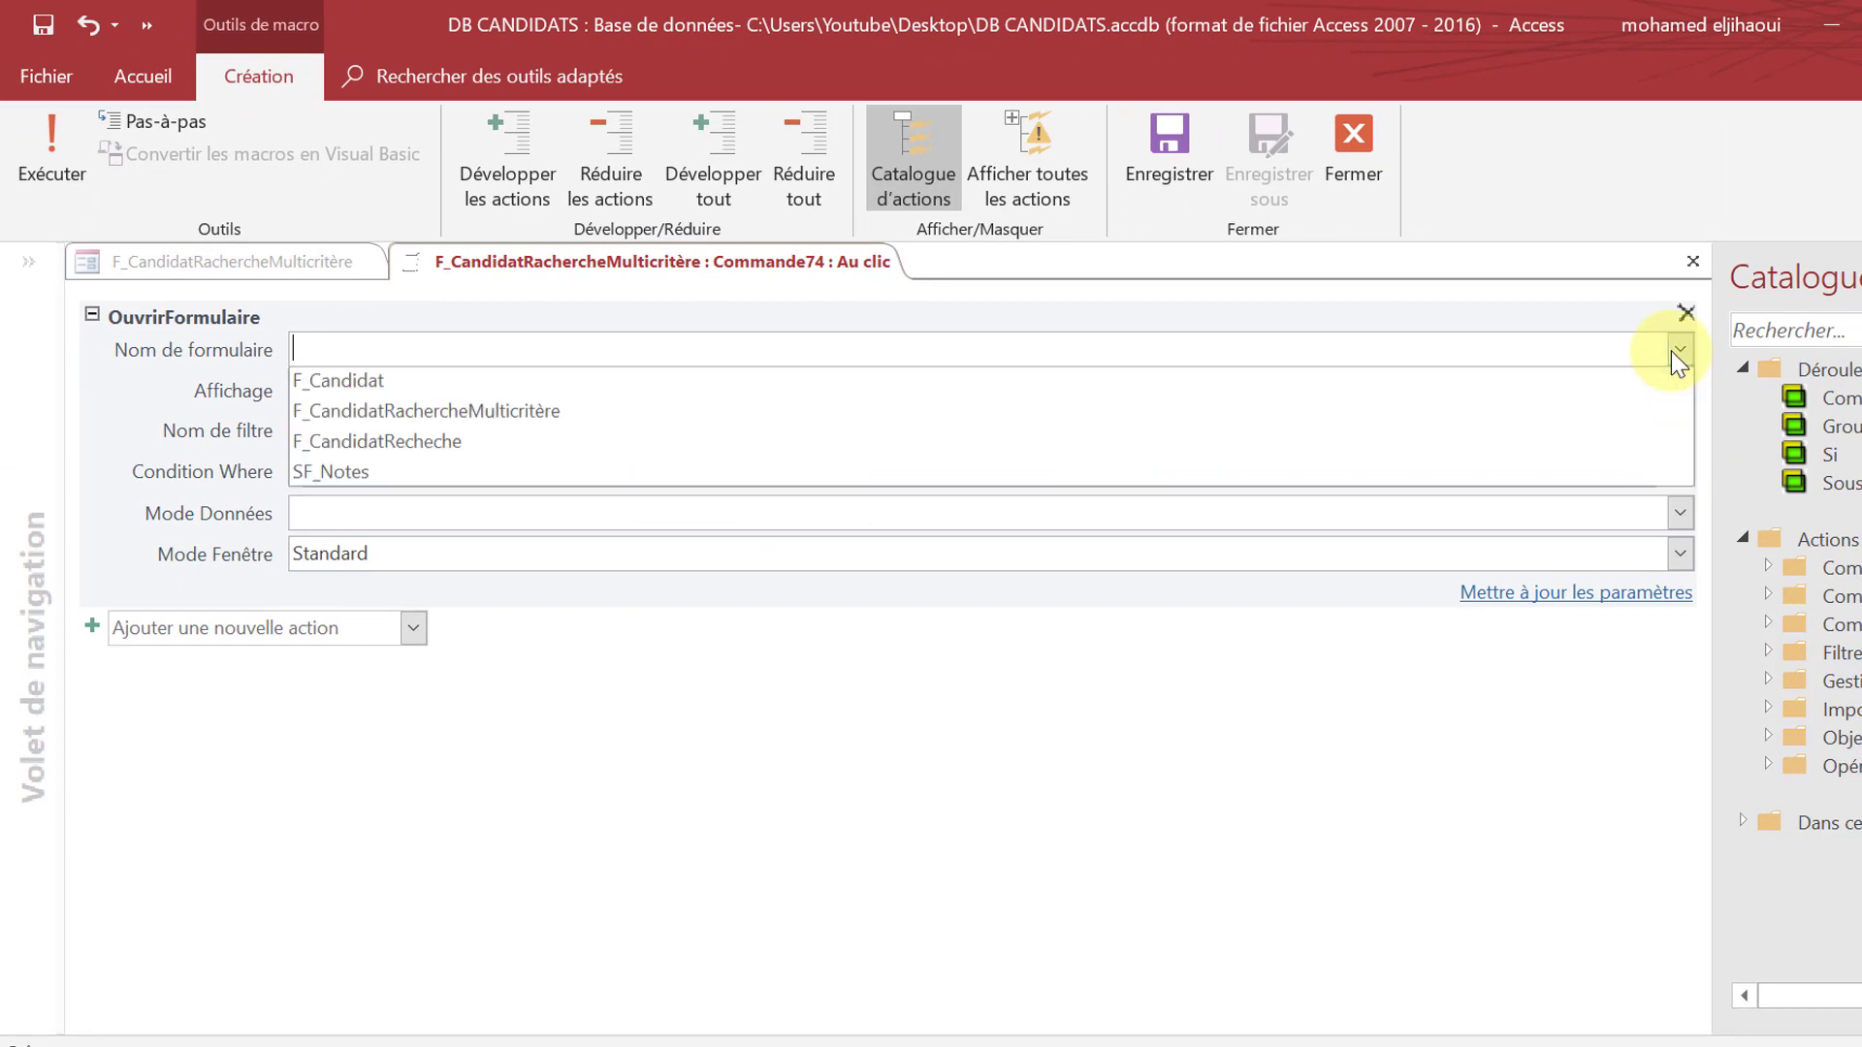
pyautogui.click(485, 473)
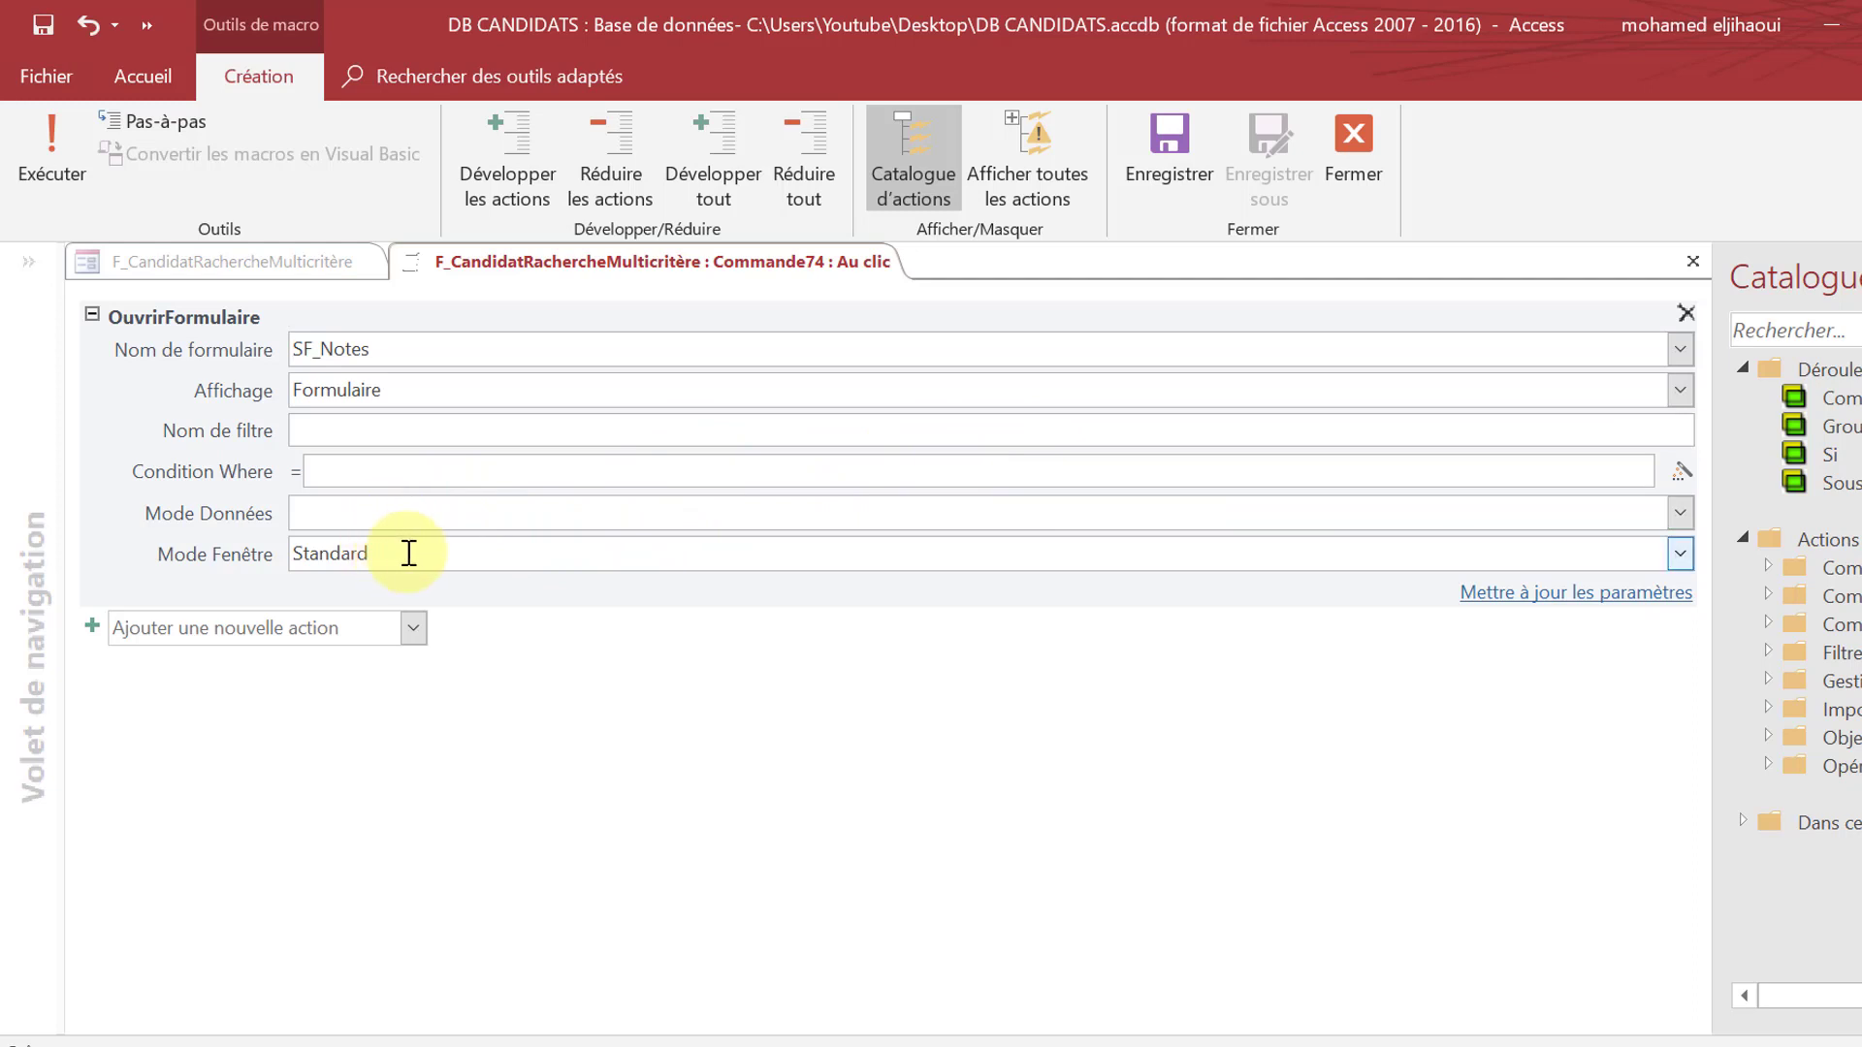
pyautogui.click(1680, 554)
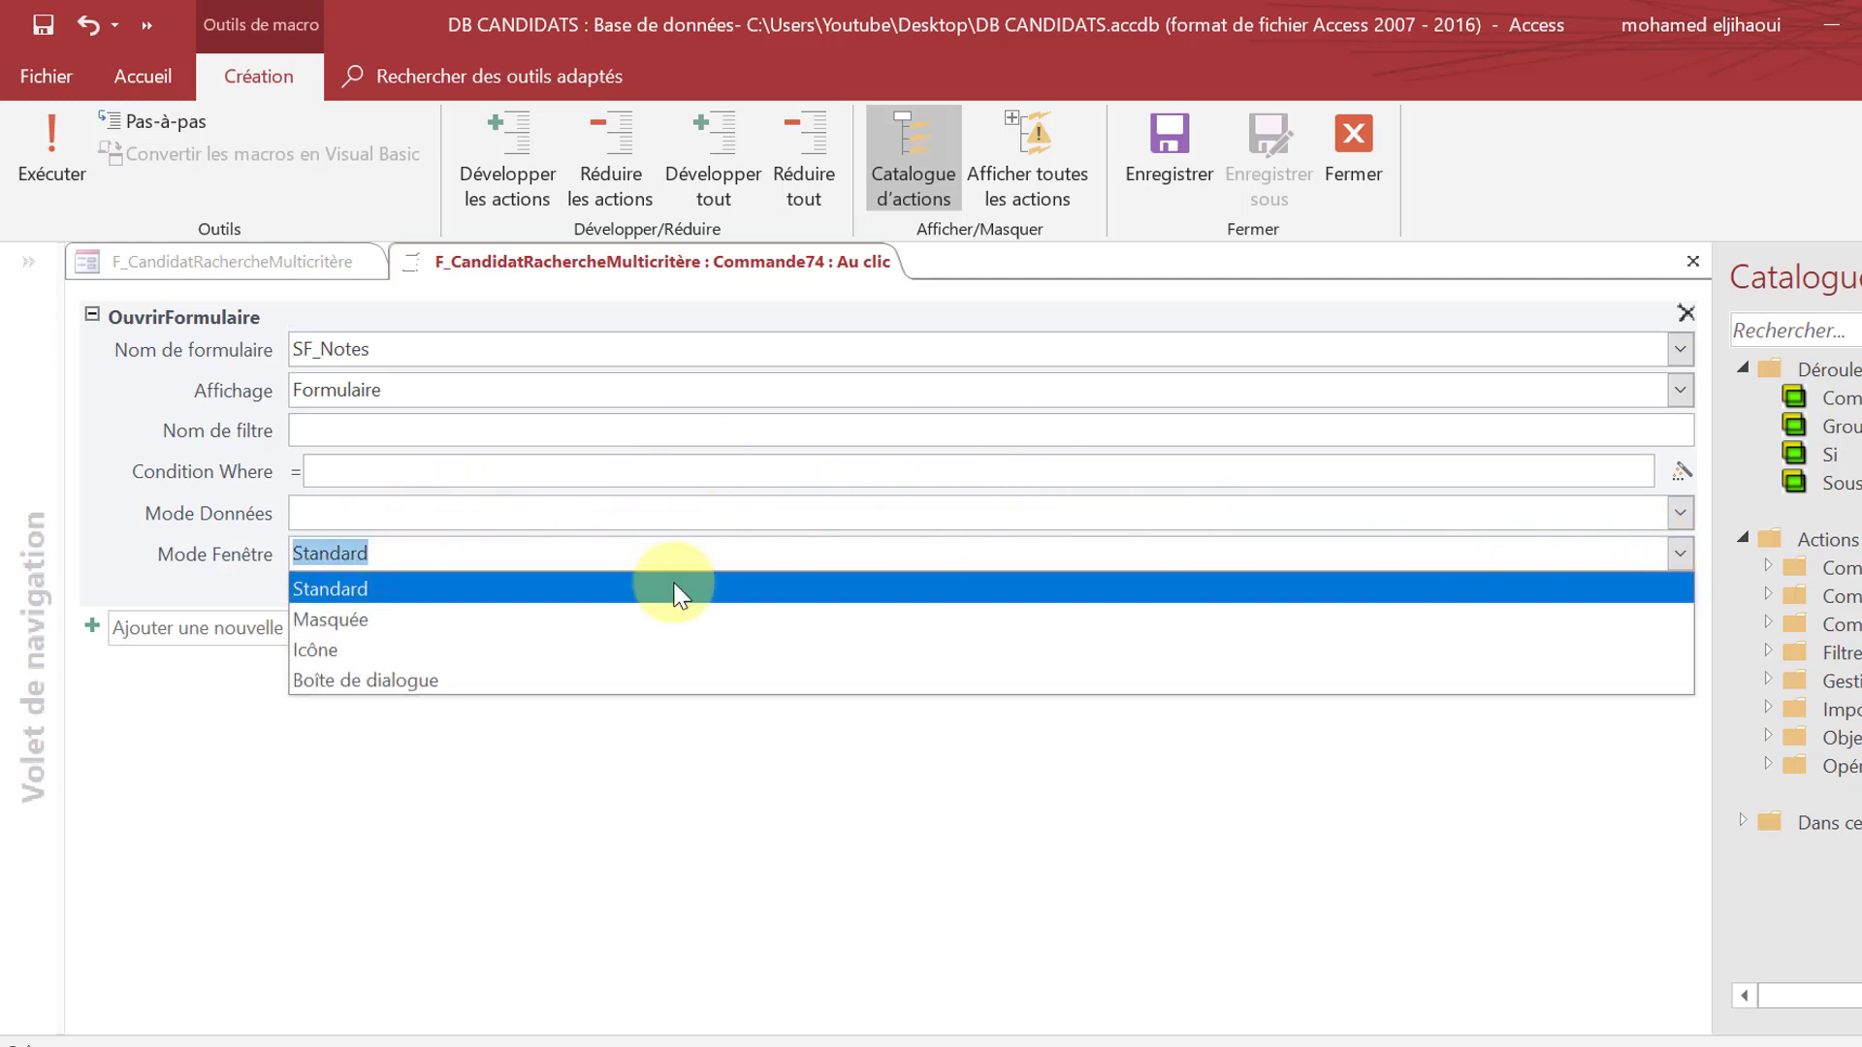
pyautogui.click(412, 682)
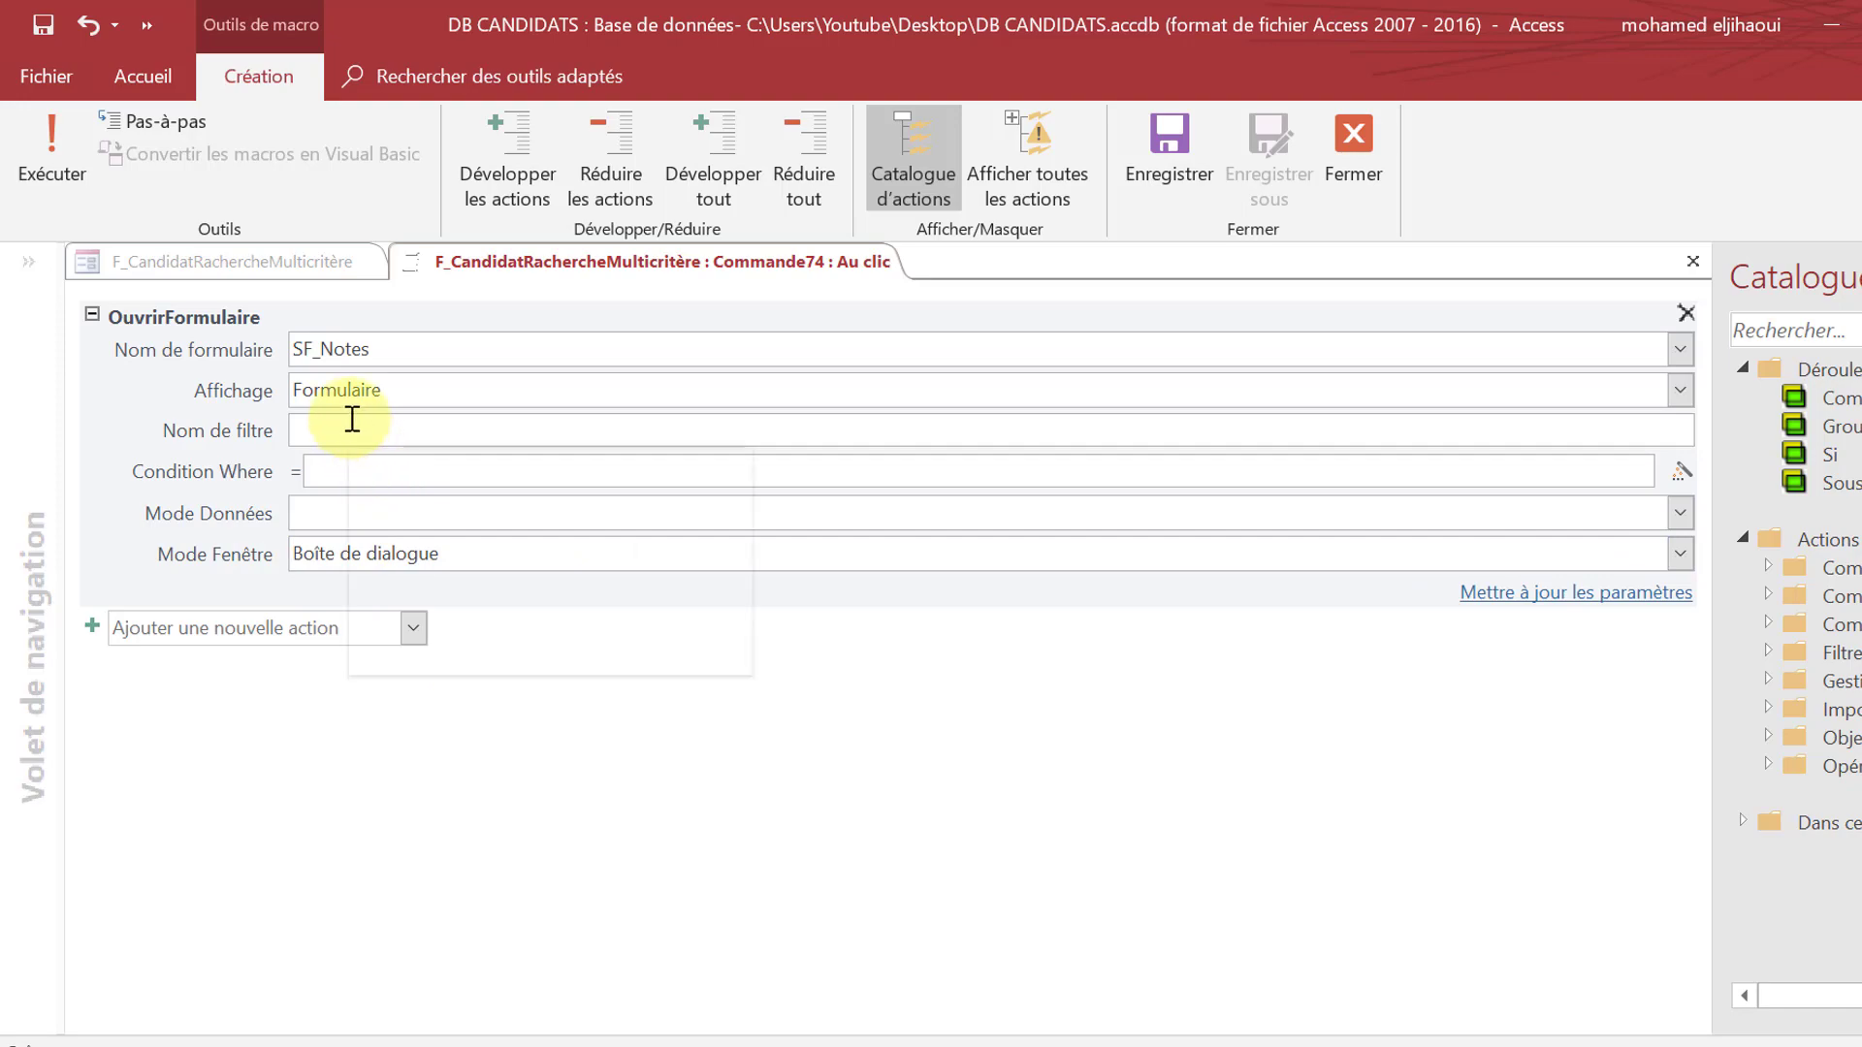
pyautogui.click(1353, 146)
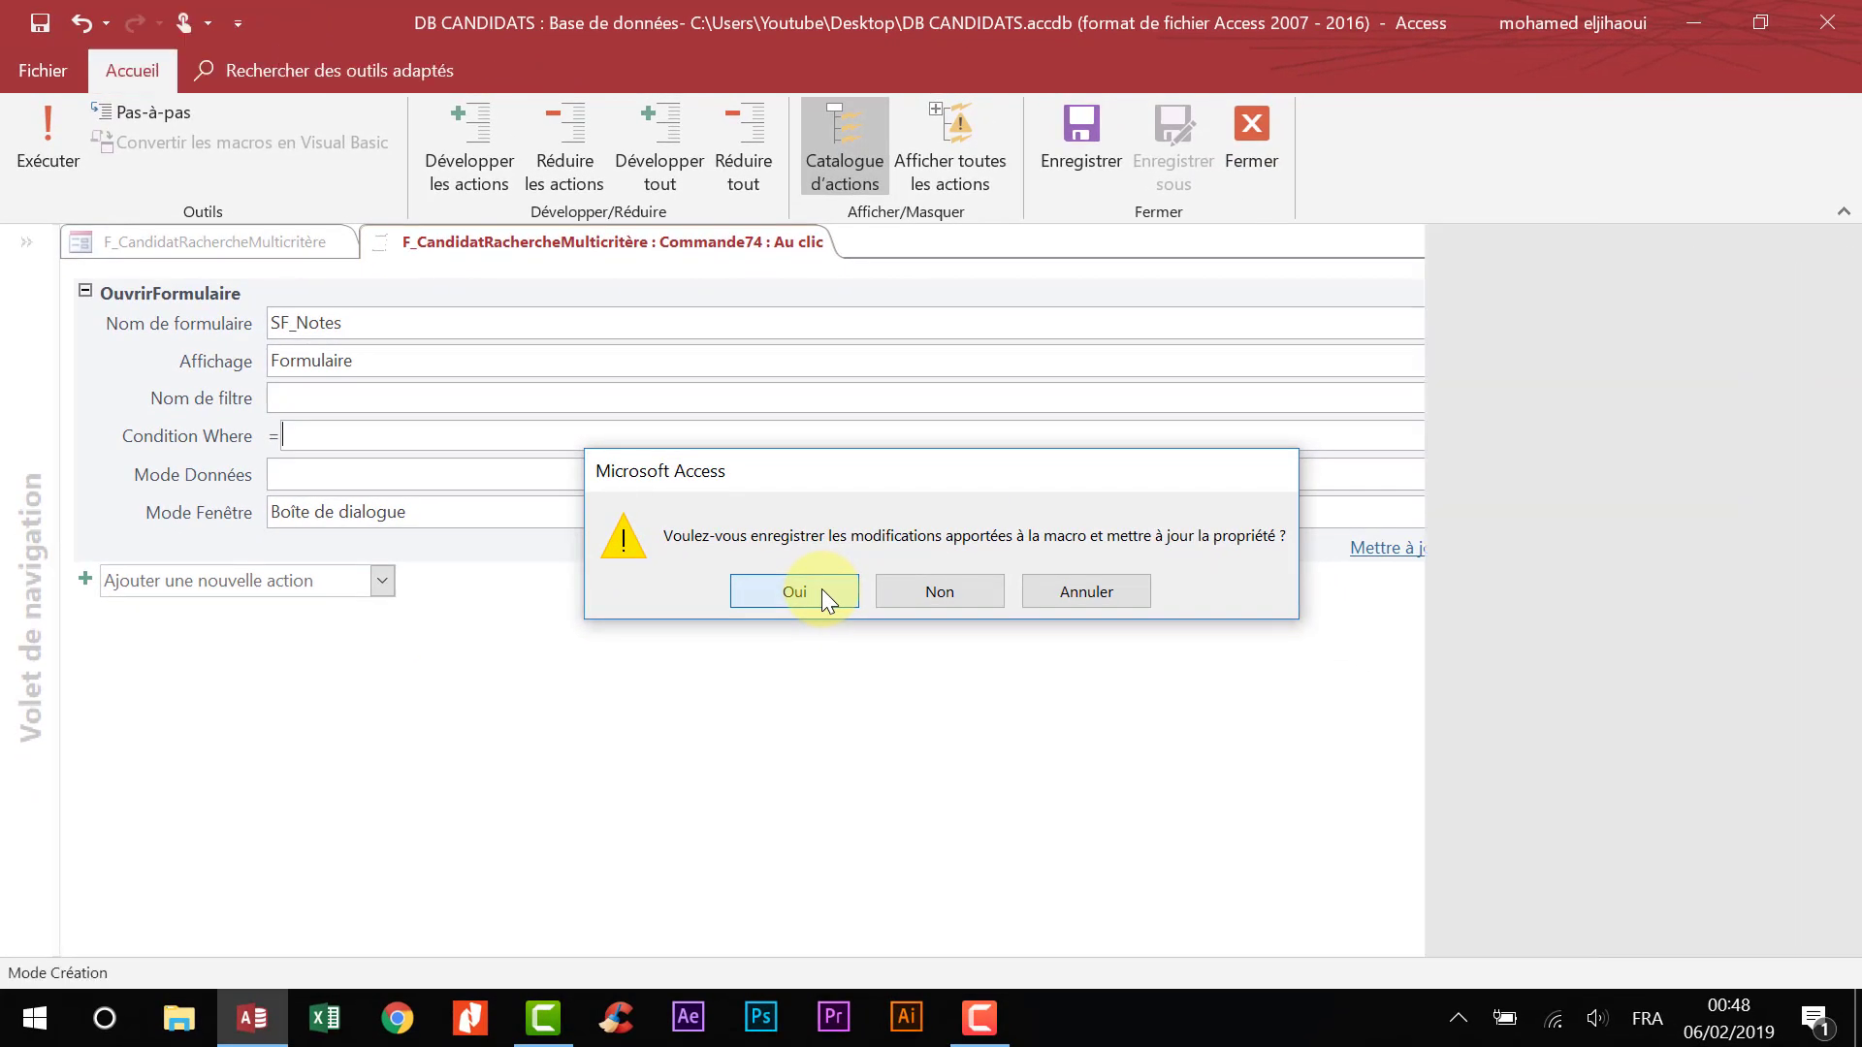
pyautogui.click(854, 609)
# - In form view, test the first candidate's view button, look through the notes it opens, and close them
pyautogui.click(58, 130)
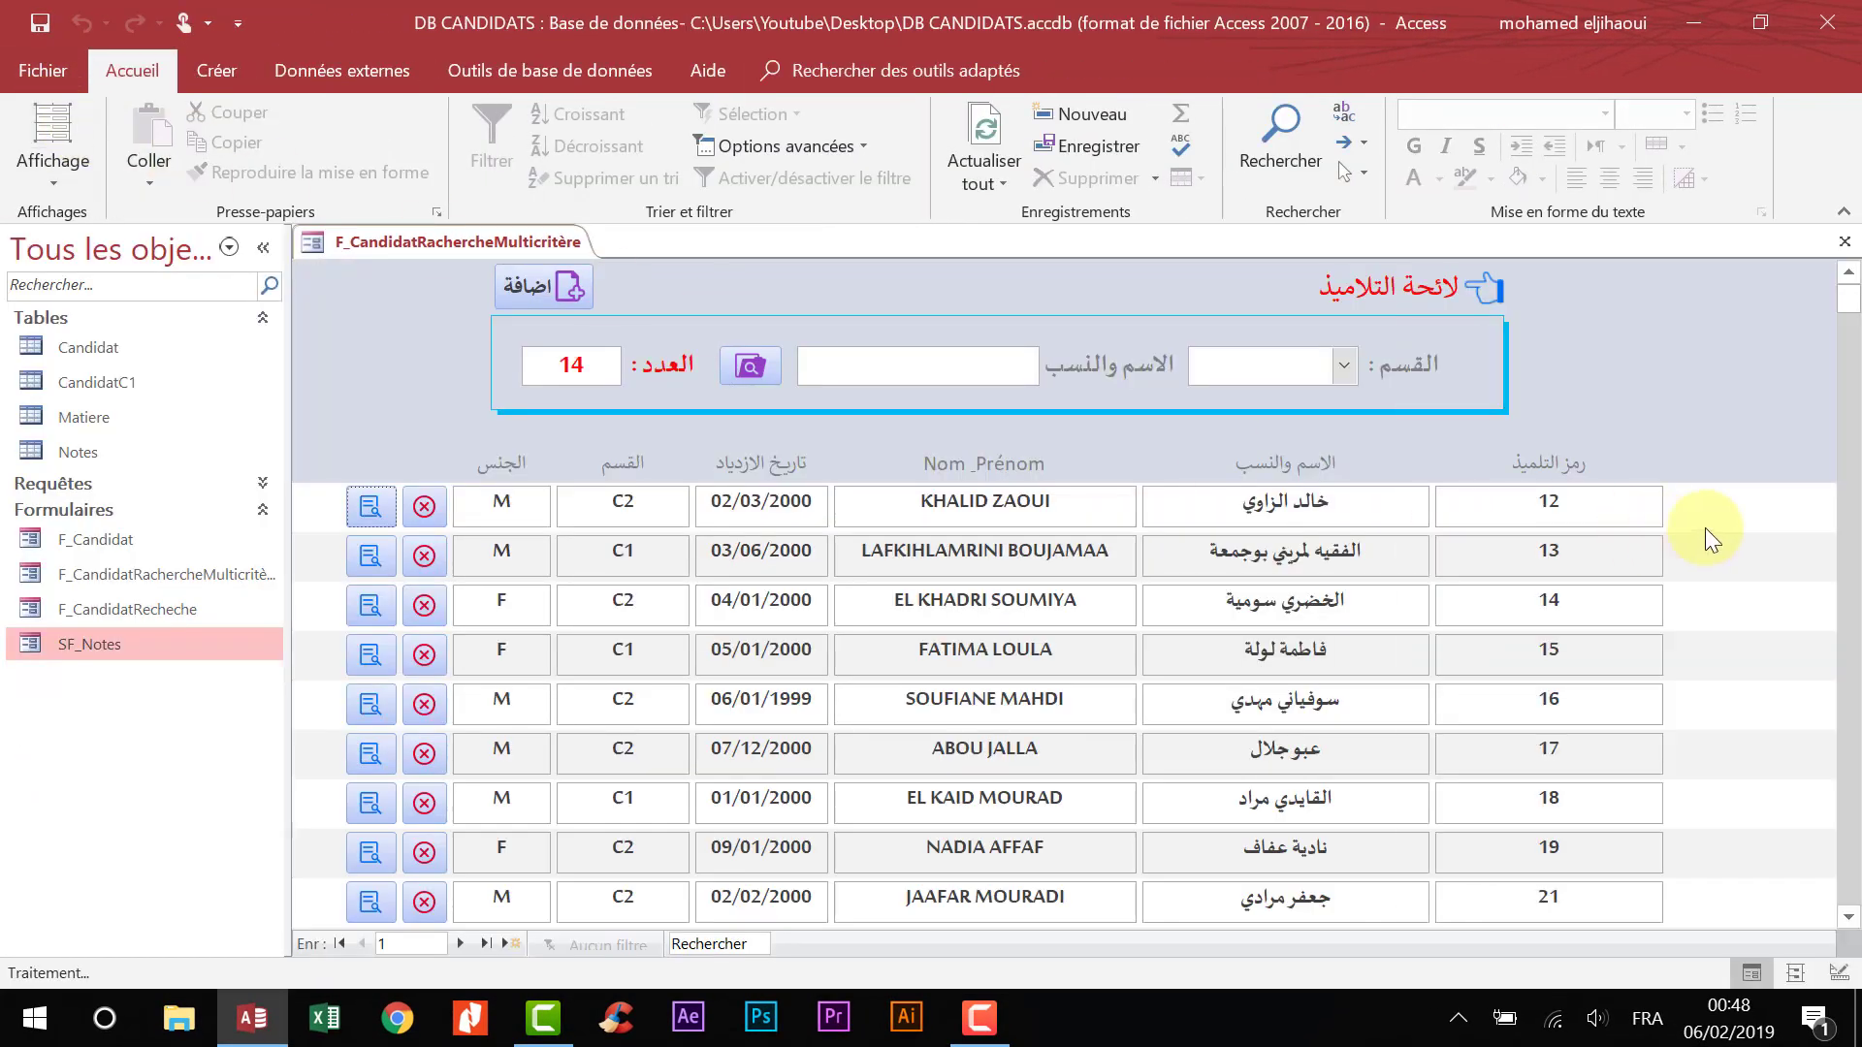
pyautogui.click(368, 509)
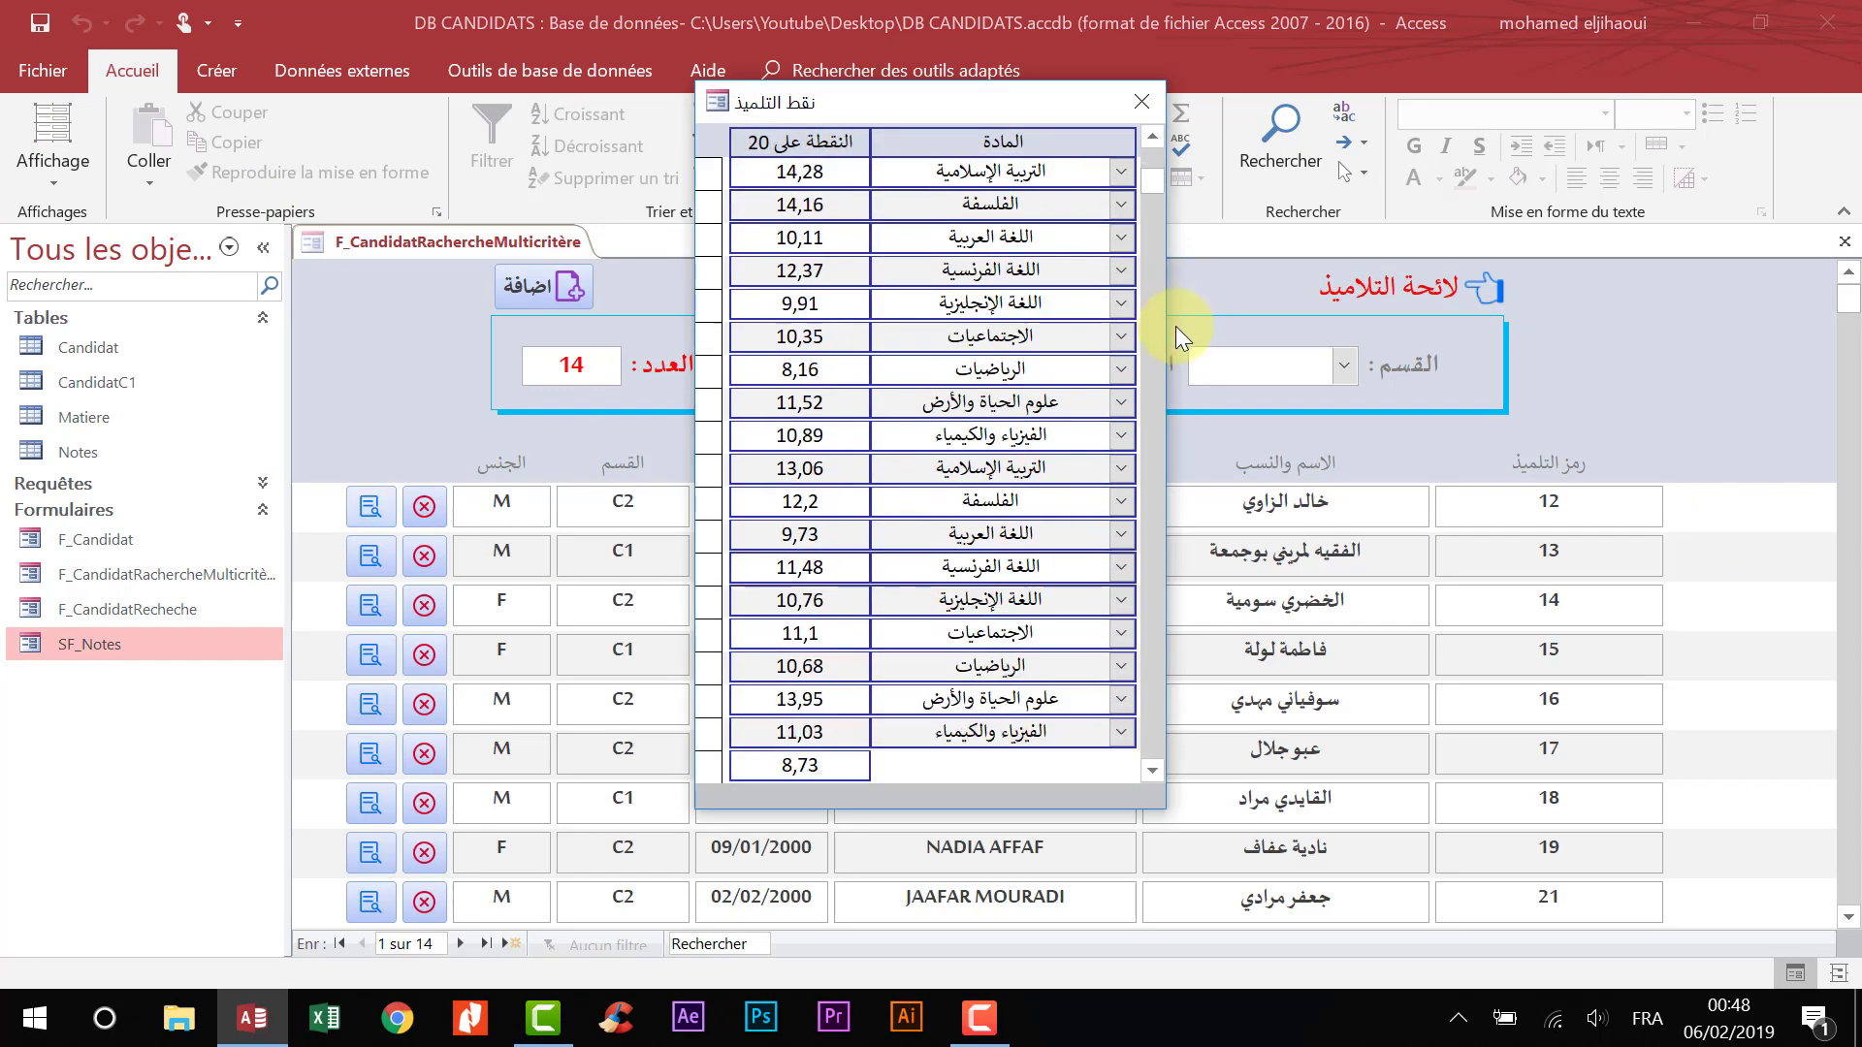
pyautogui.scroll(-12, 1175, 329)
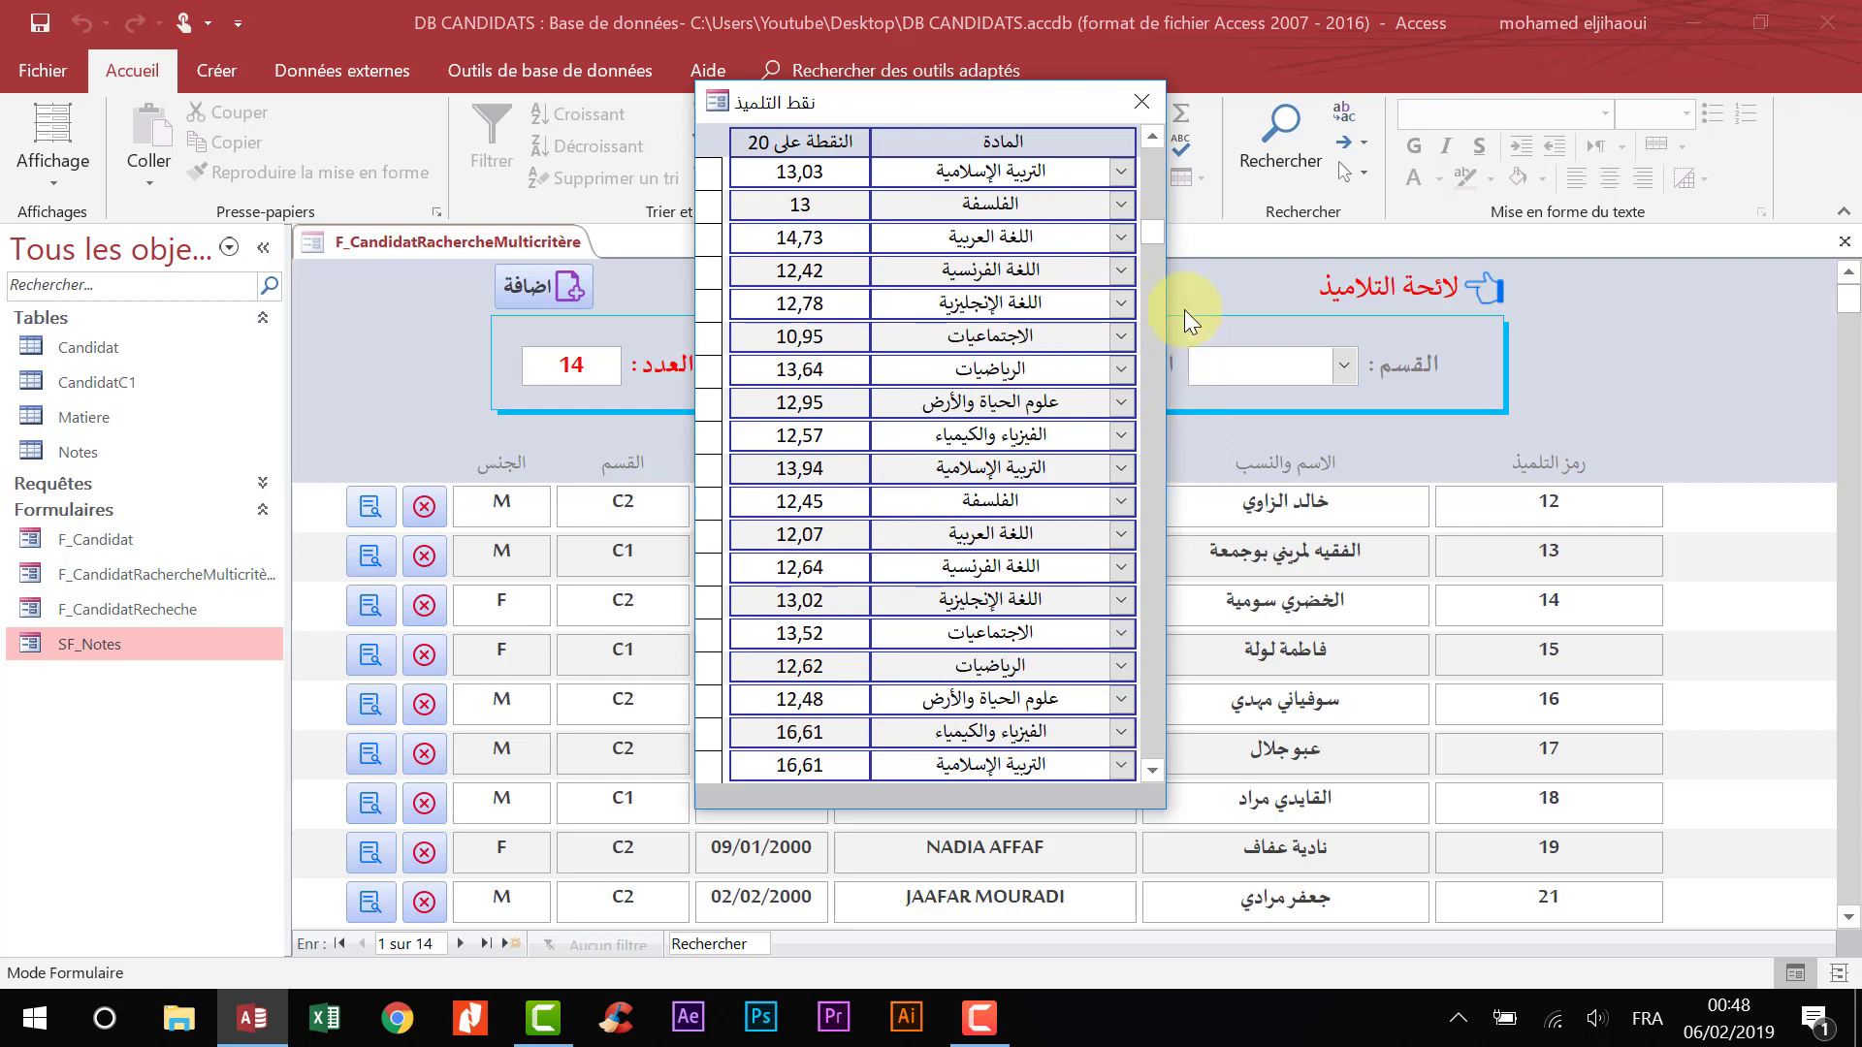
pyautogui.moveTo(1154, 235); pyautogui.dragTo(1148, 178)
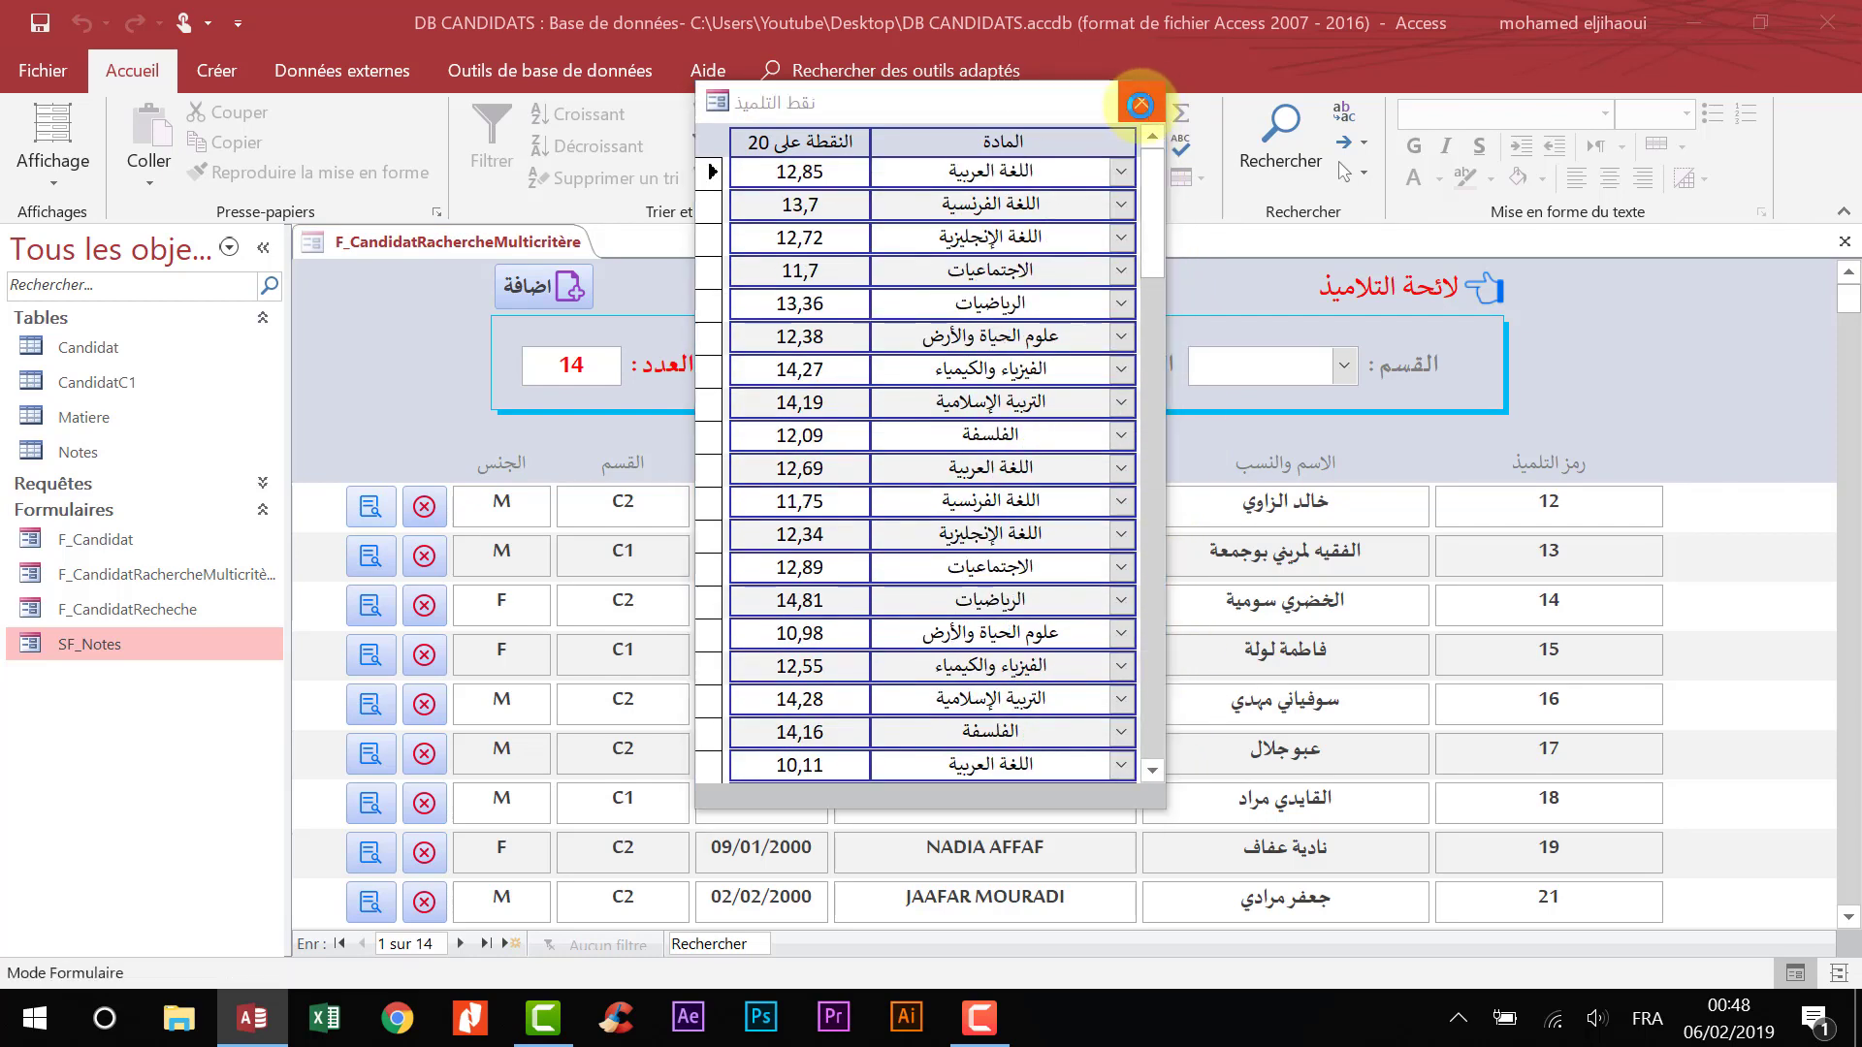
pyautogui.click(1142, 101)
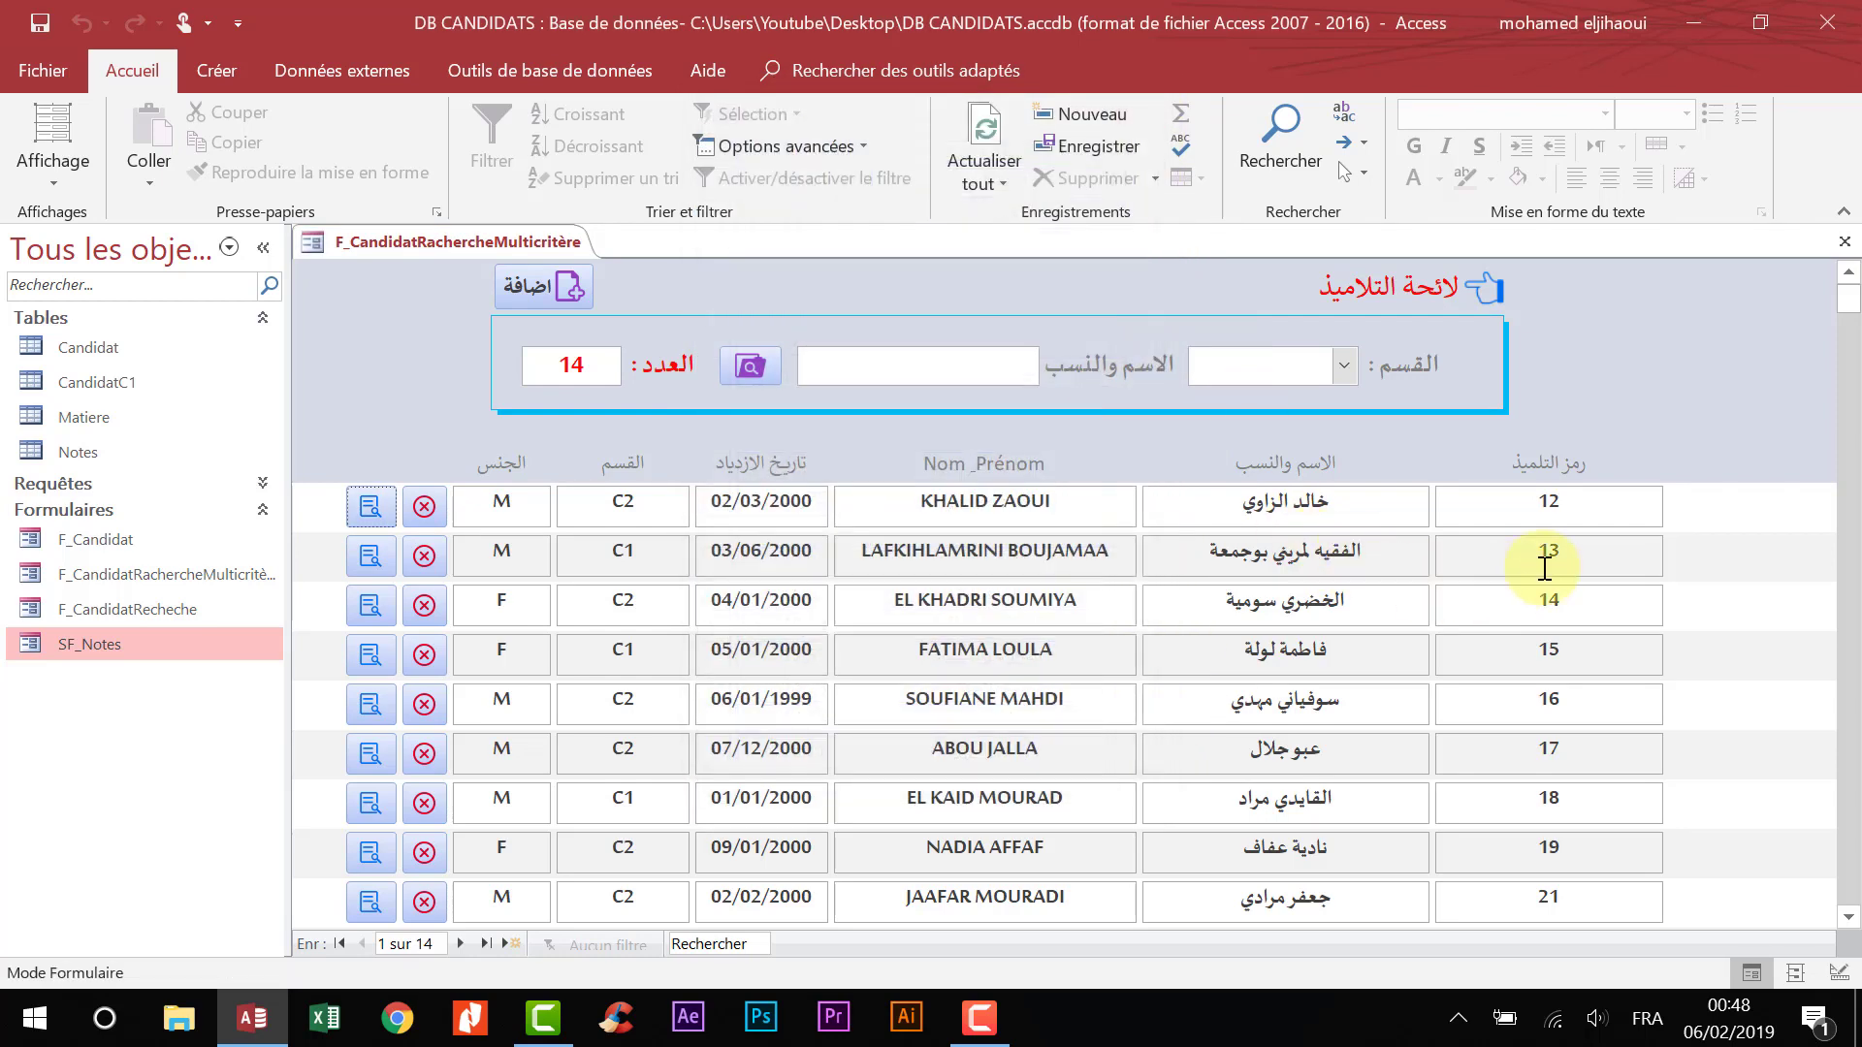
pyautogui.doubleClick(1546, 500)
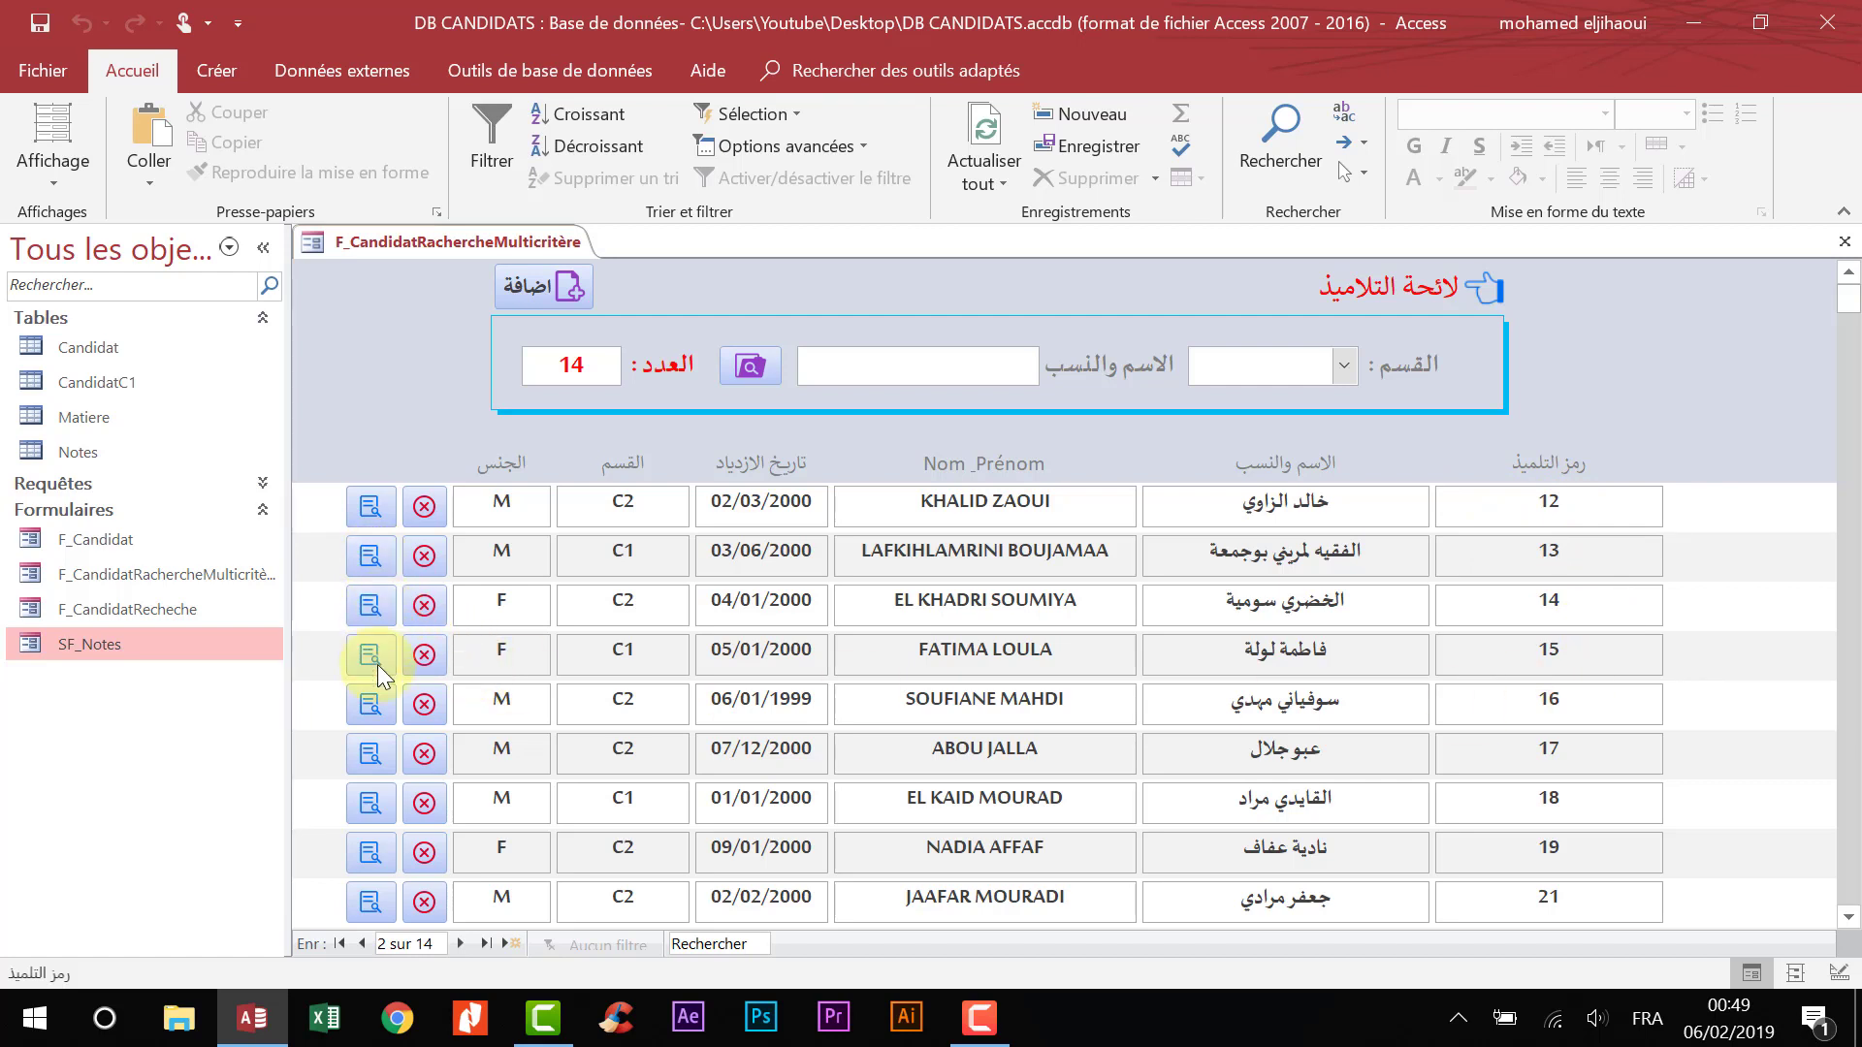
# - Return to design view and reopen the Au clic macro of the blue view button for editing
pyautogui.rightClick(391, 374)
pyautogui.click(473, 463)
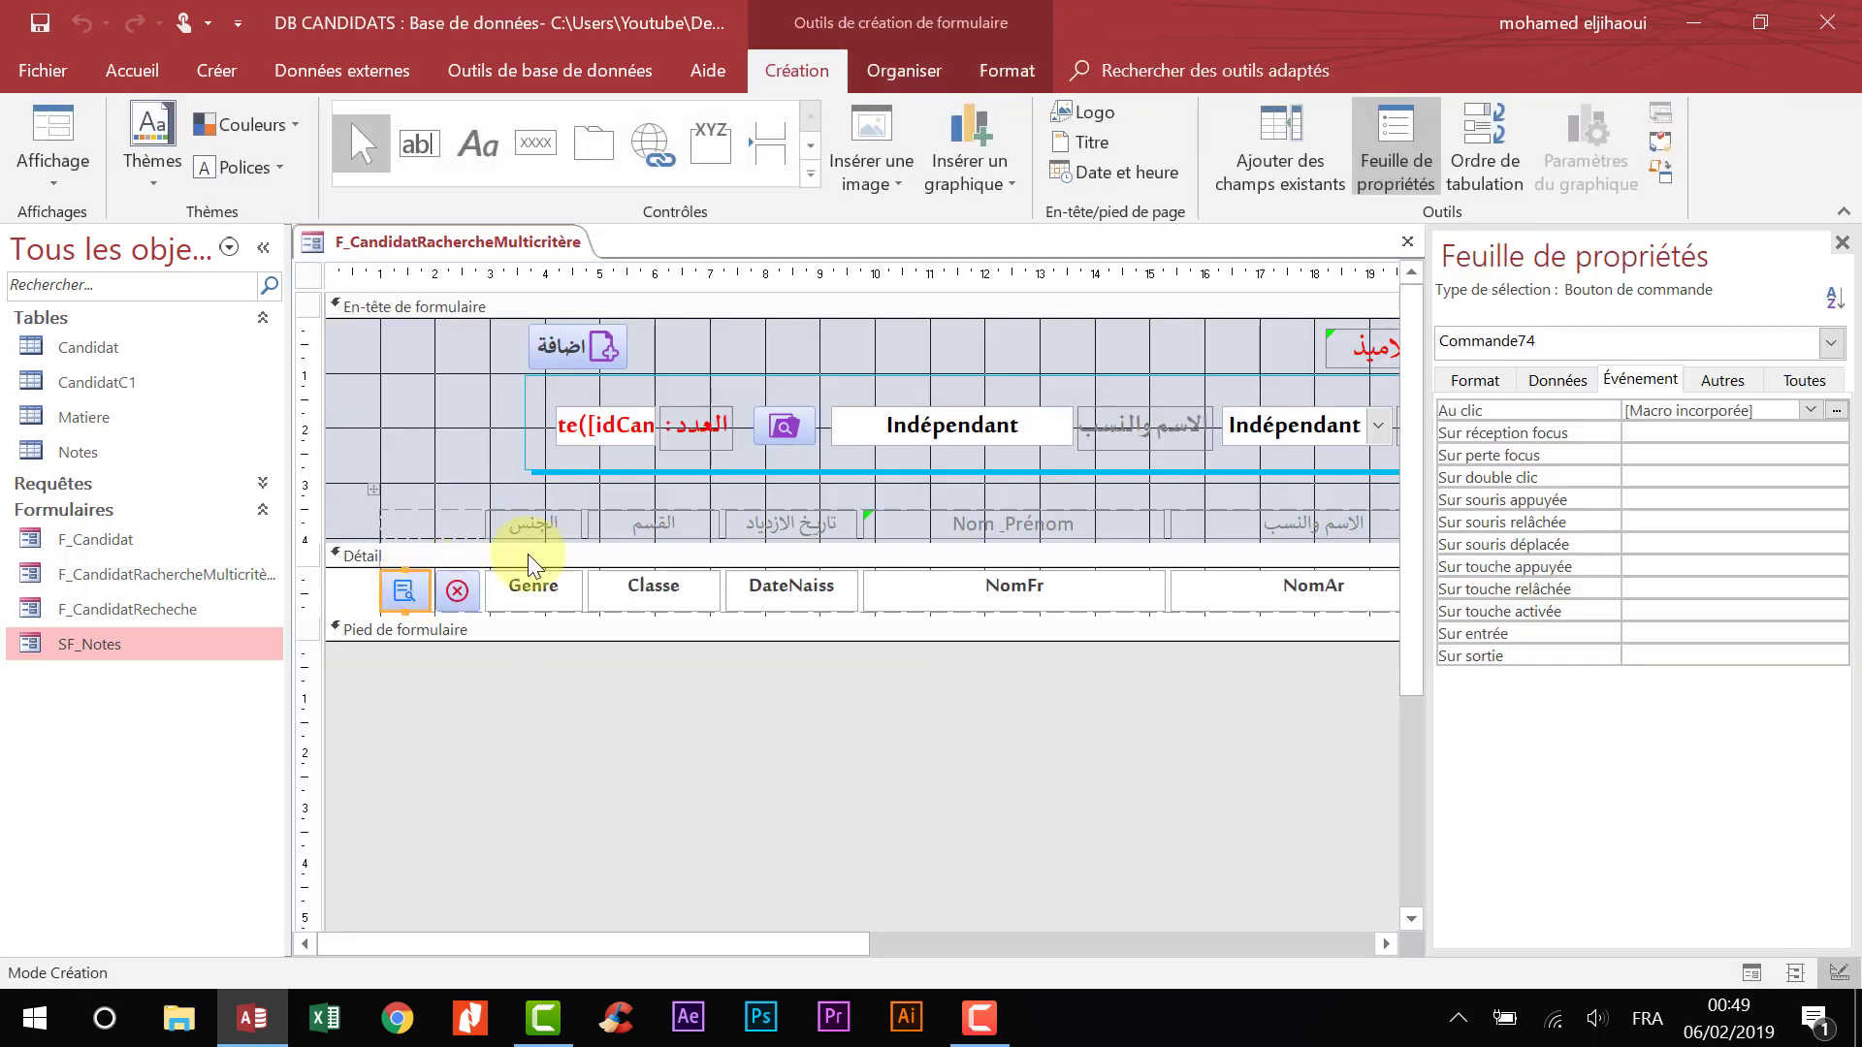
pyautogui.click(1836, 414)
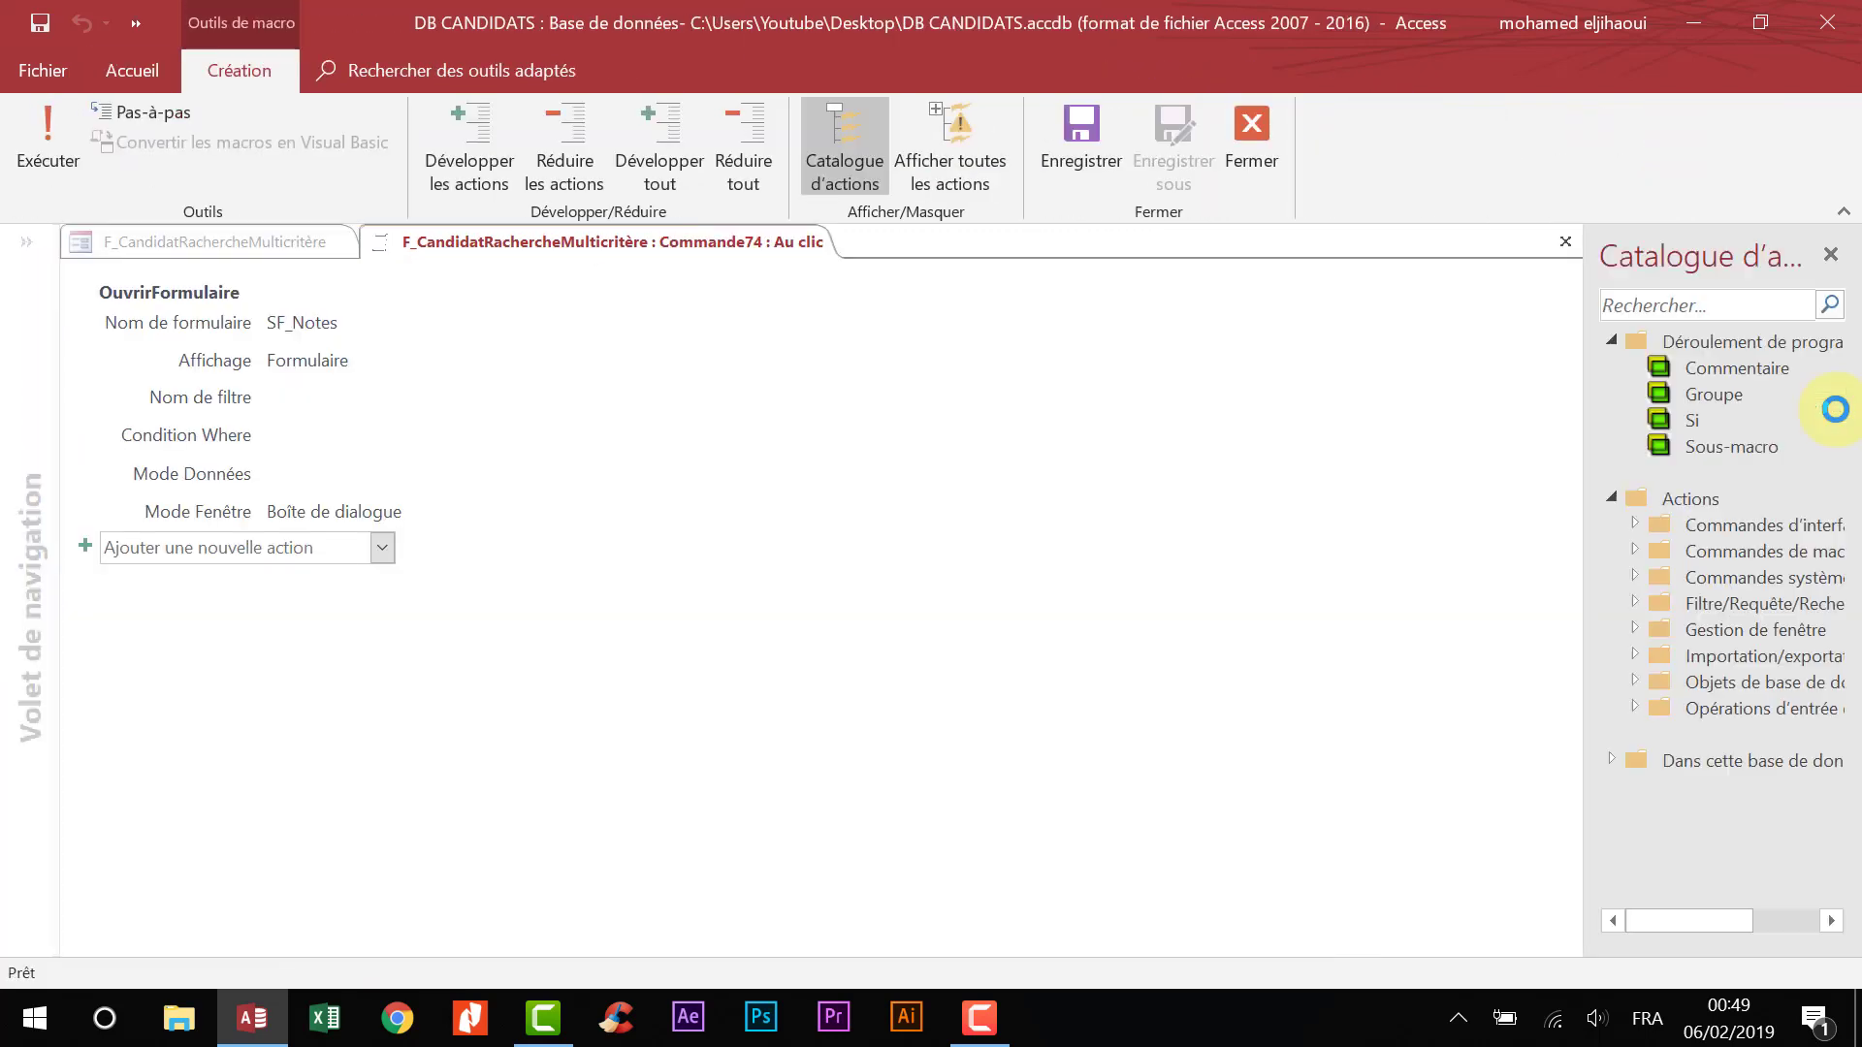
# - Set the action's Condition Where to [idCandidat]=[Formulaires]![F_CandidatRachercheMulticritère]![idCandidat]
pyautogui.click(360, 448)
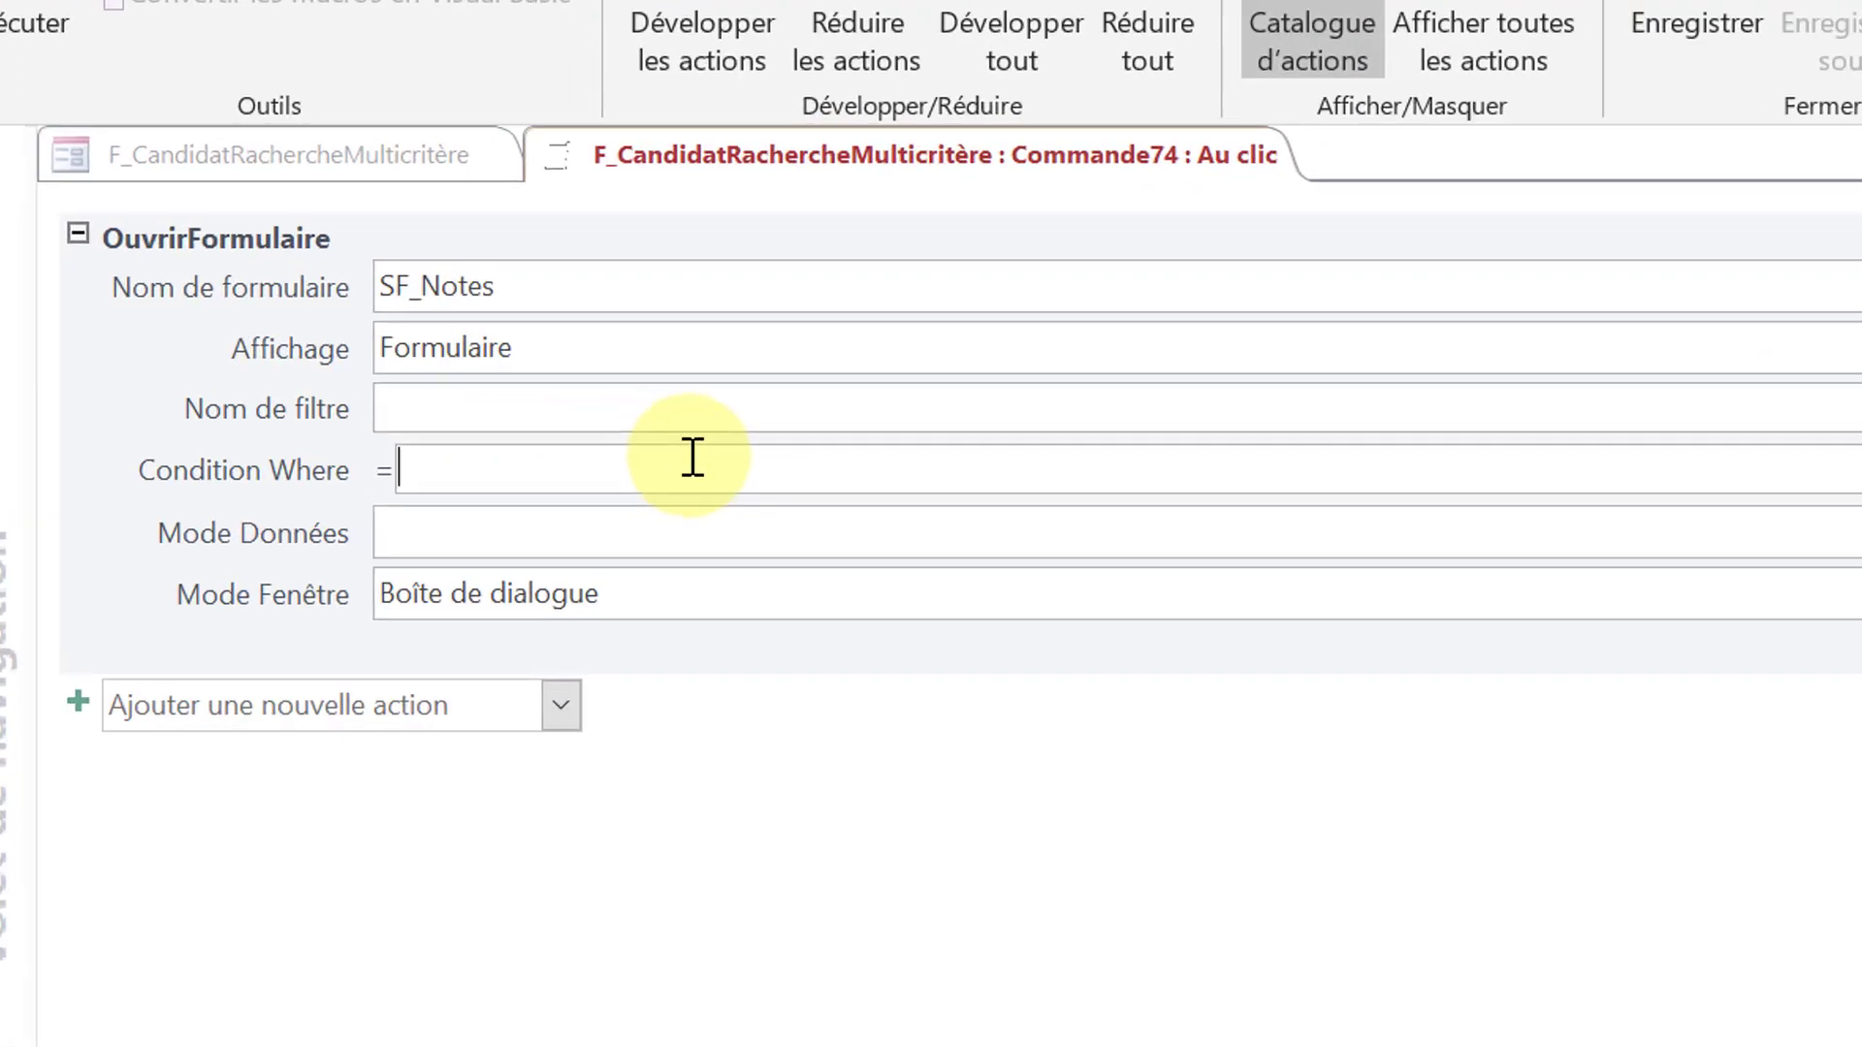
pyautogui.write('id')
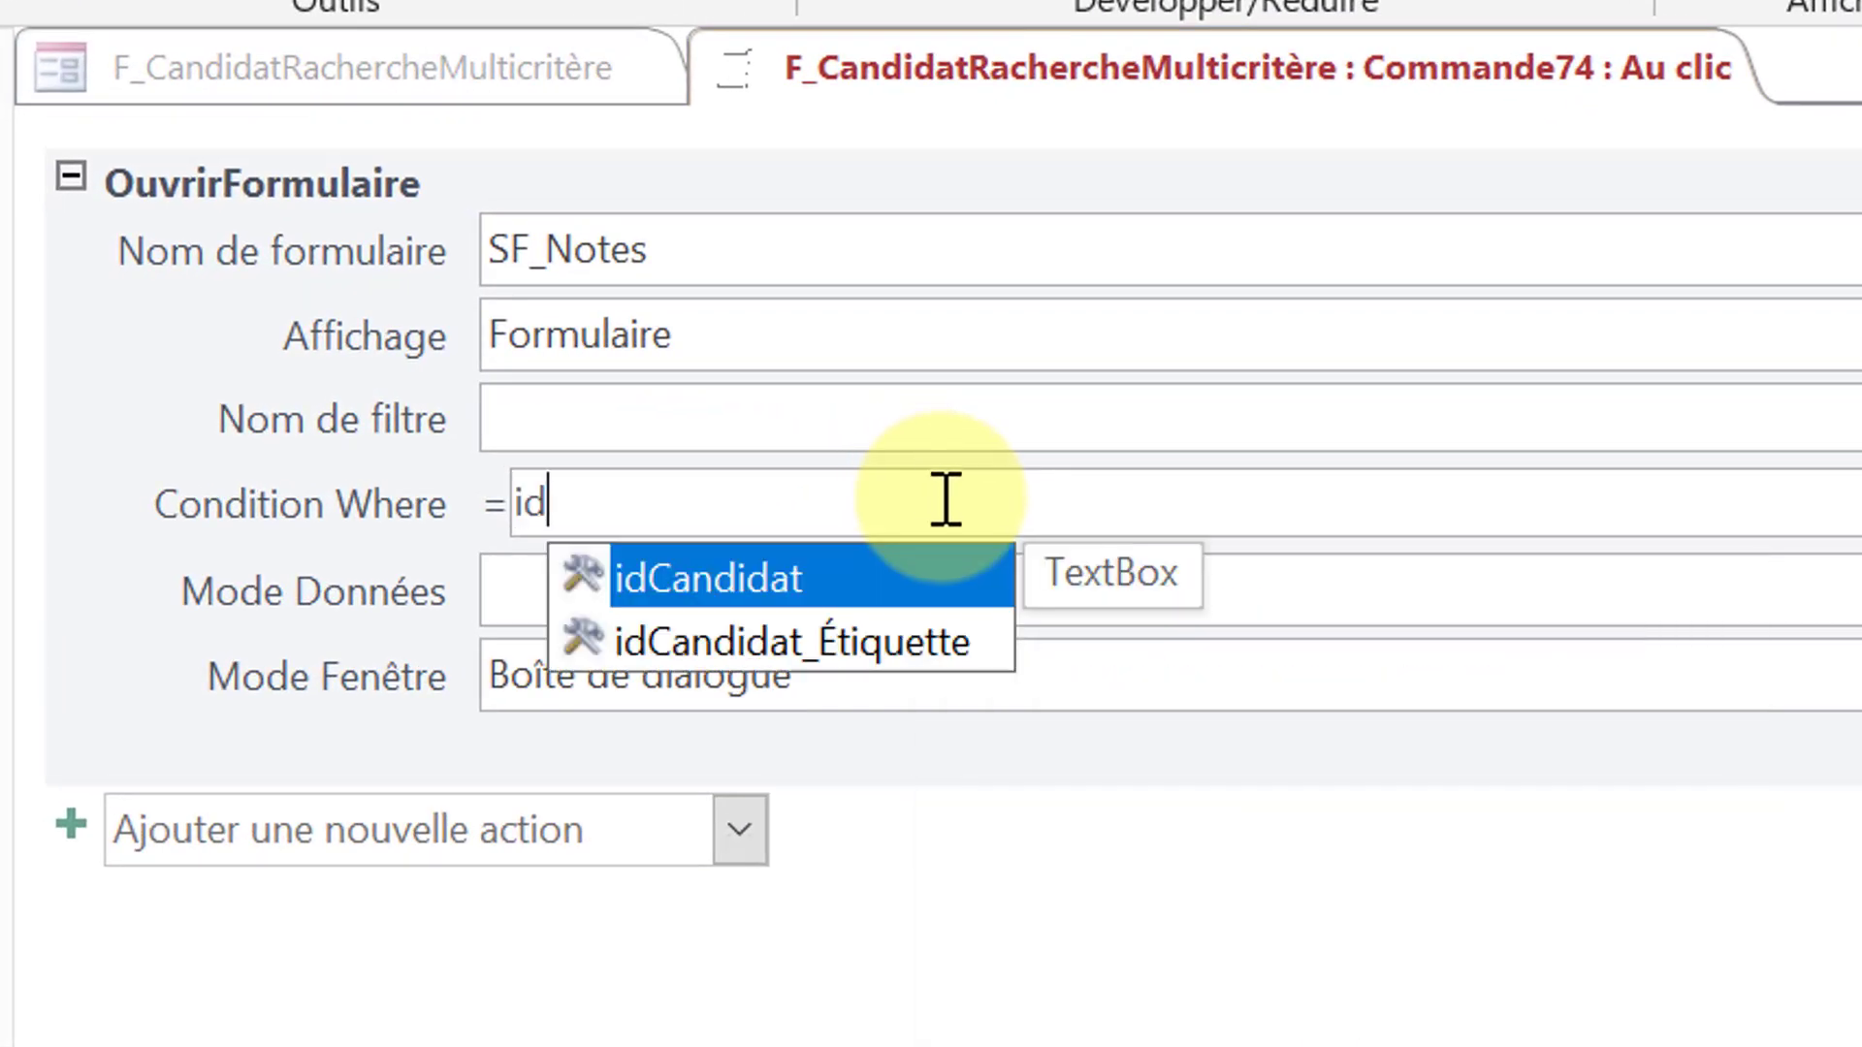
pyautogui.doubleClick(898, 588)
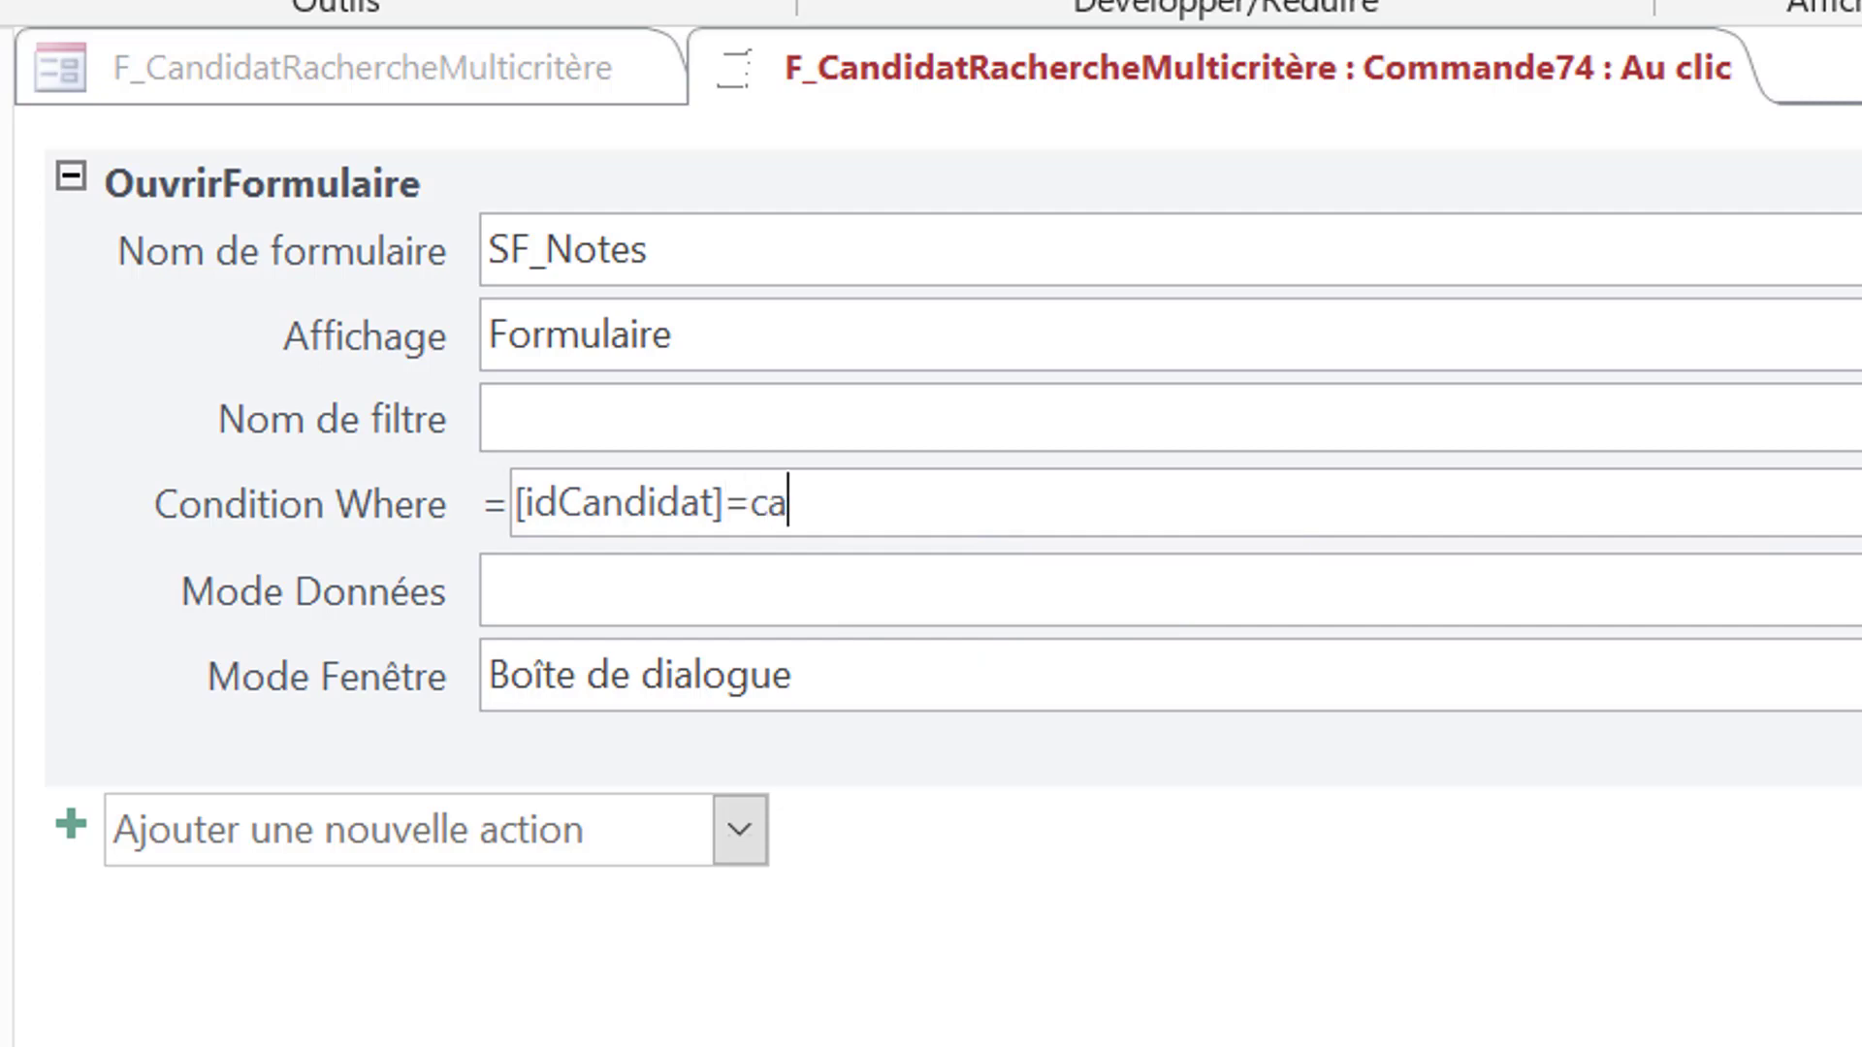
pyautogui.press('BackSpace')
pyautogui.press('BackSpace')
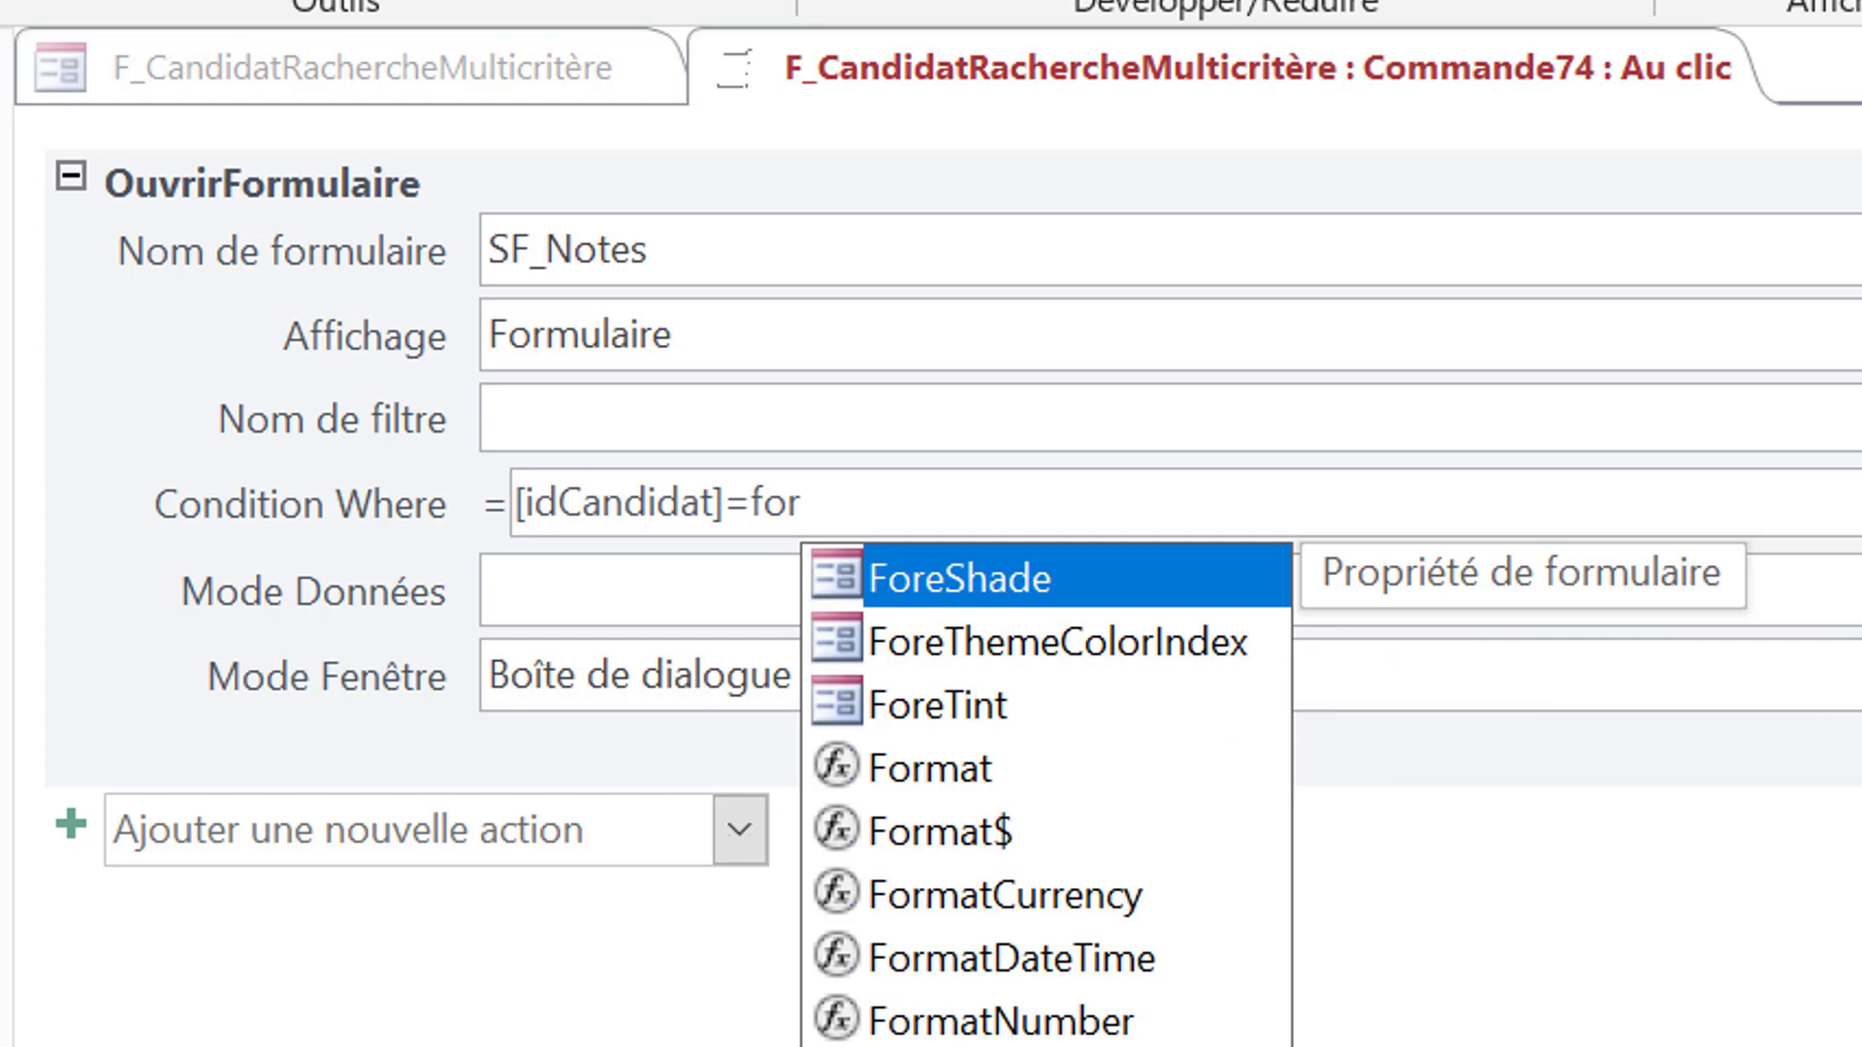
pyautogui.press('Return')
pyautogui.write('!')
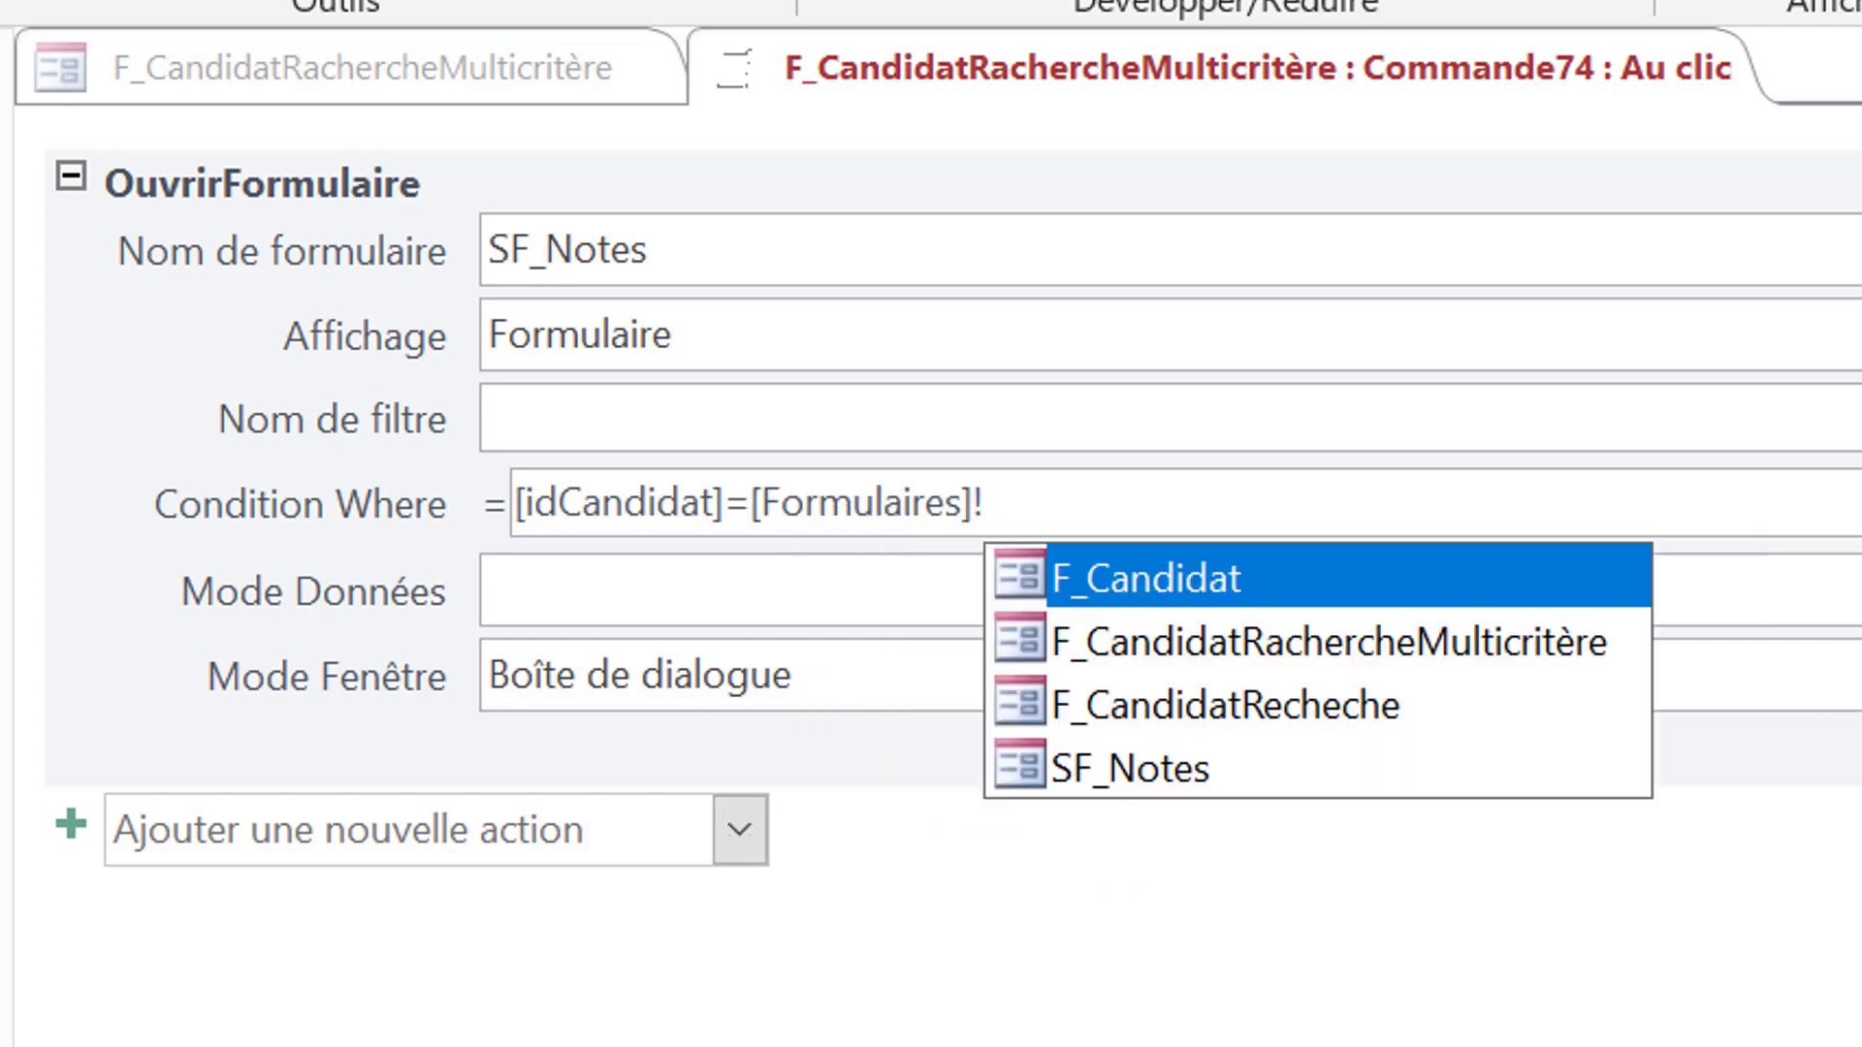
pyautogui.doubleClick(1384, 643)
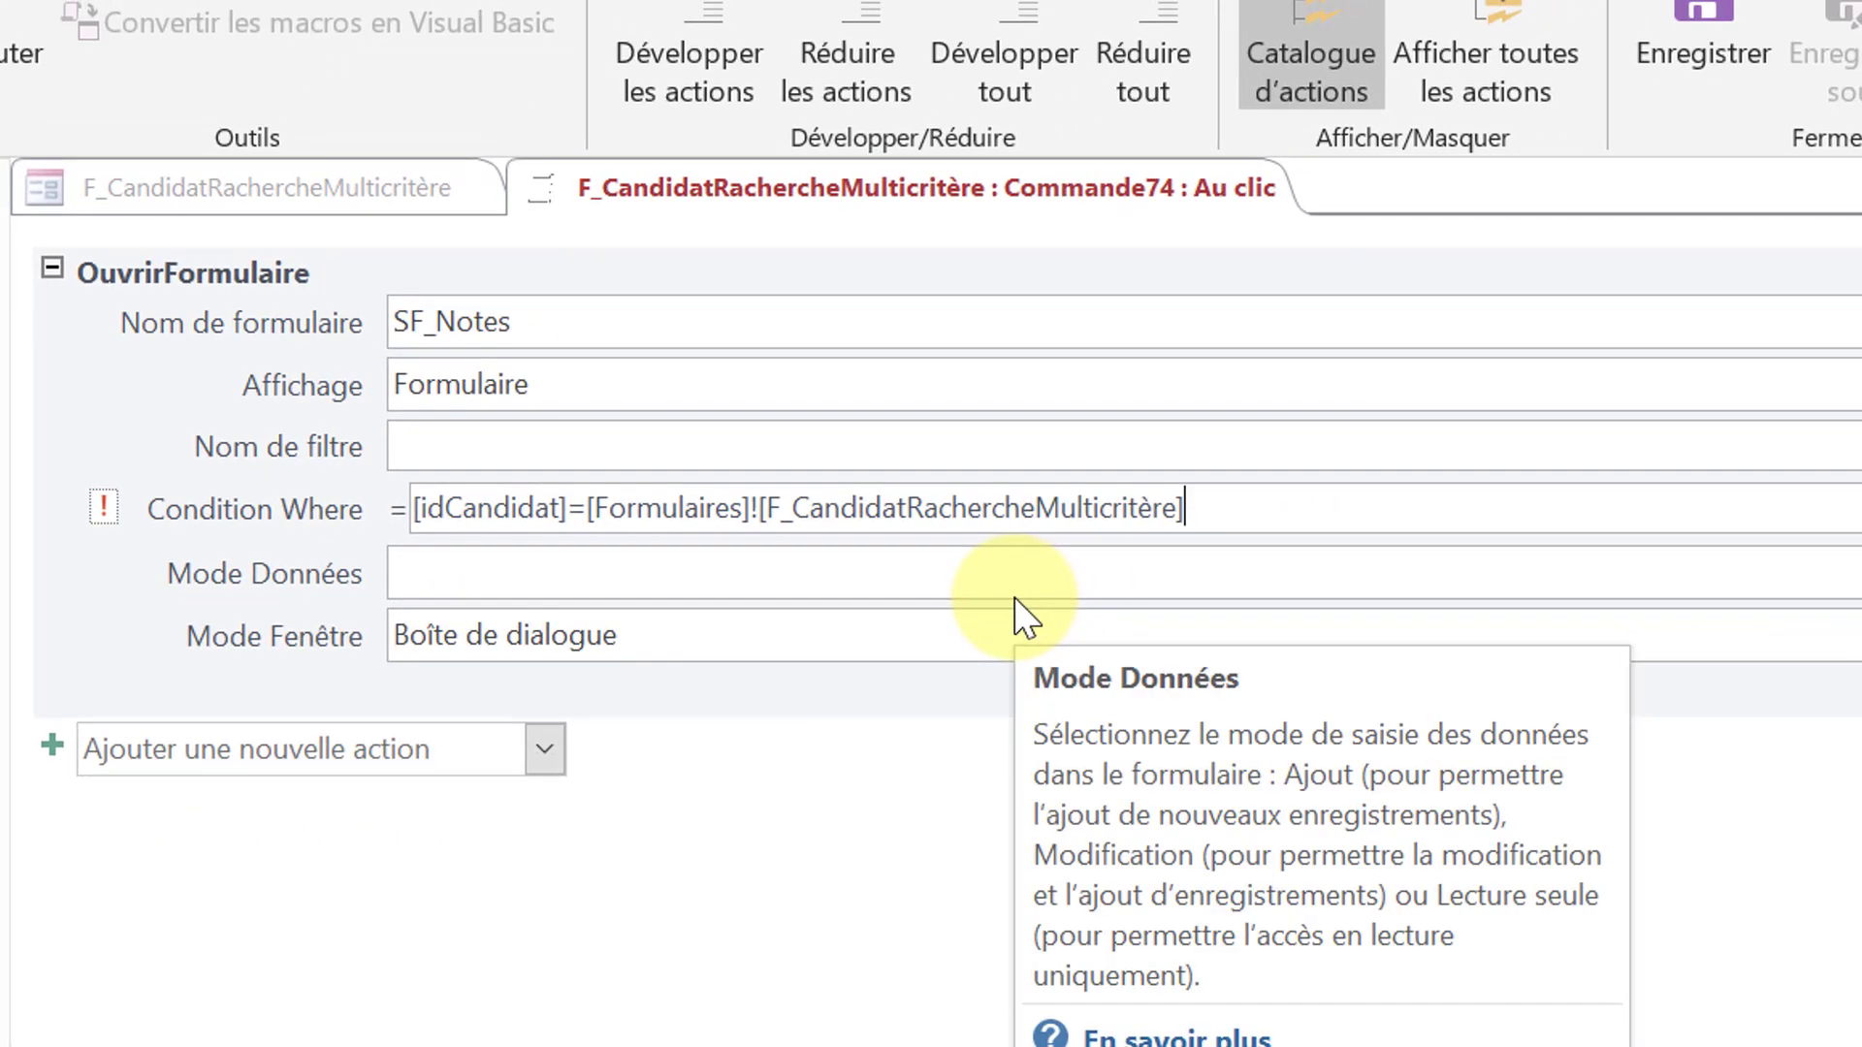
pyautogui.write('![')
pyautogui.write('id')
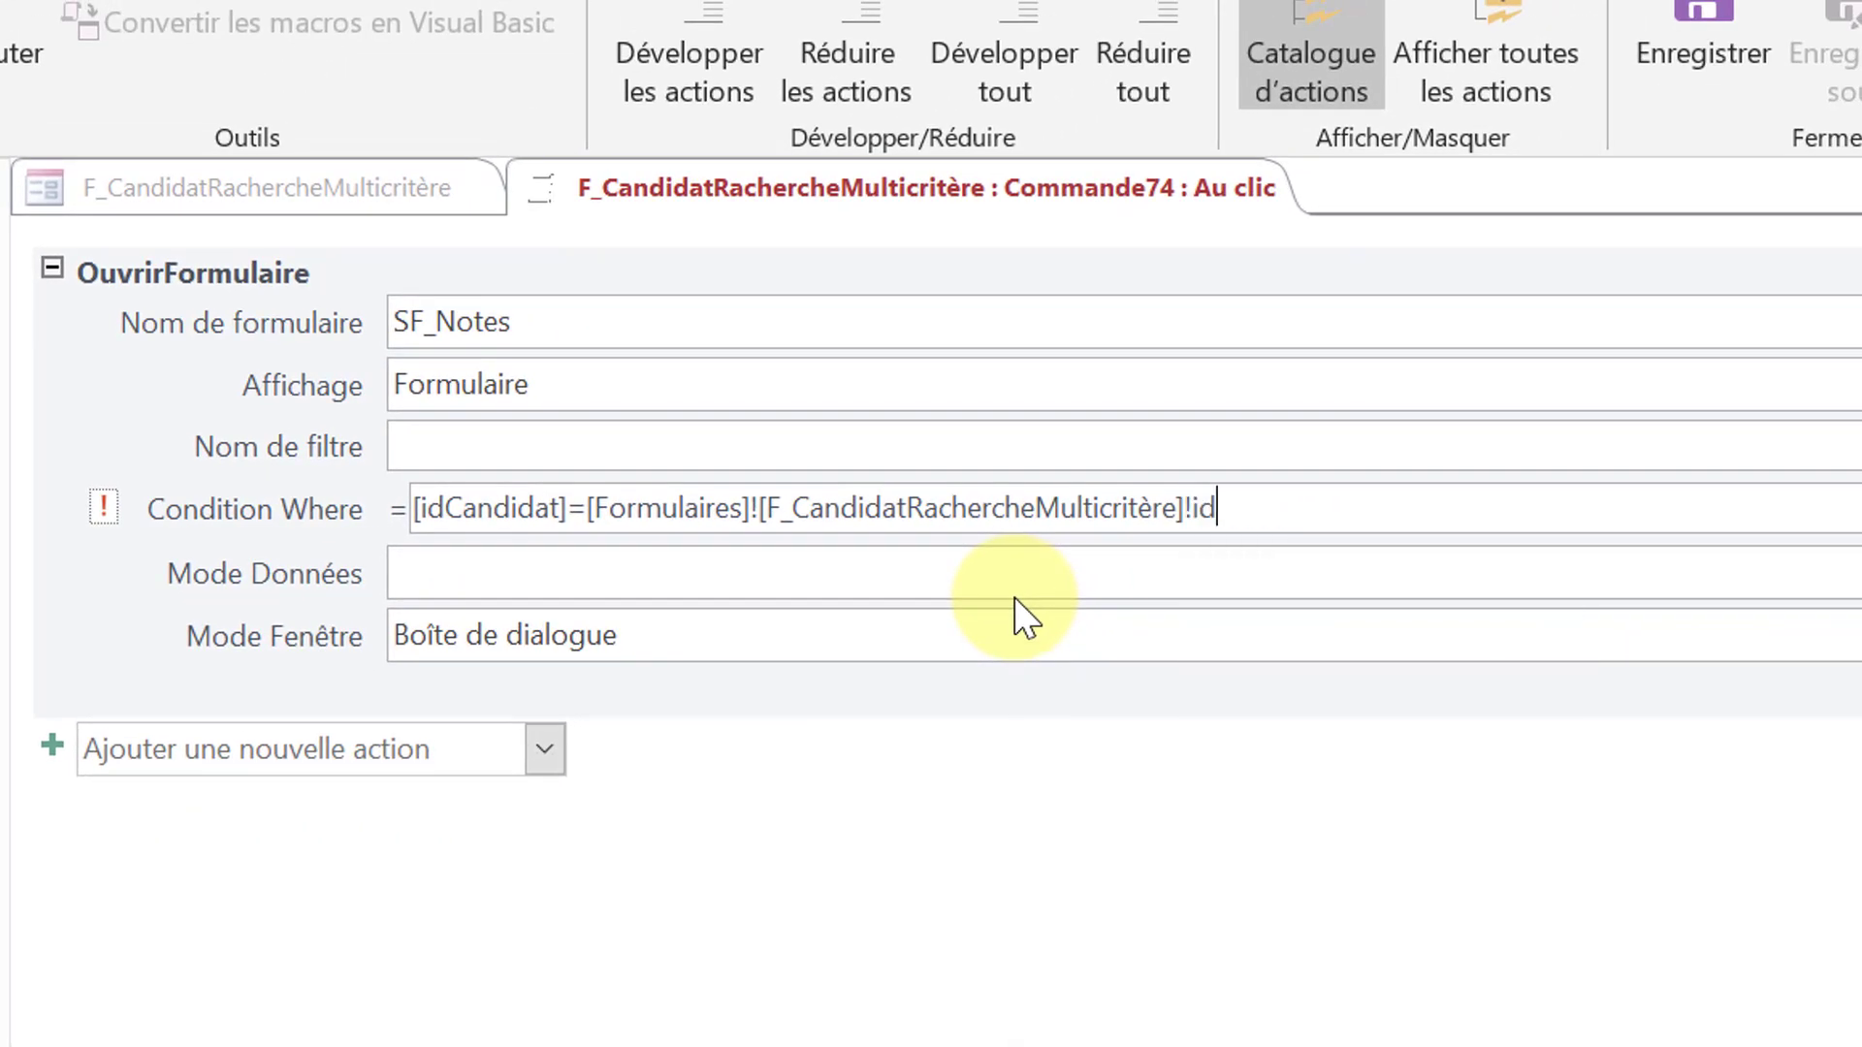
pyautogui.doubleClick(1384, 561)
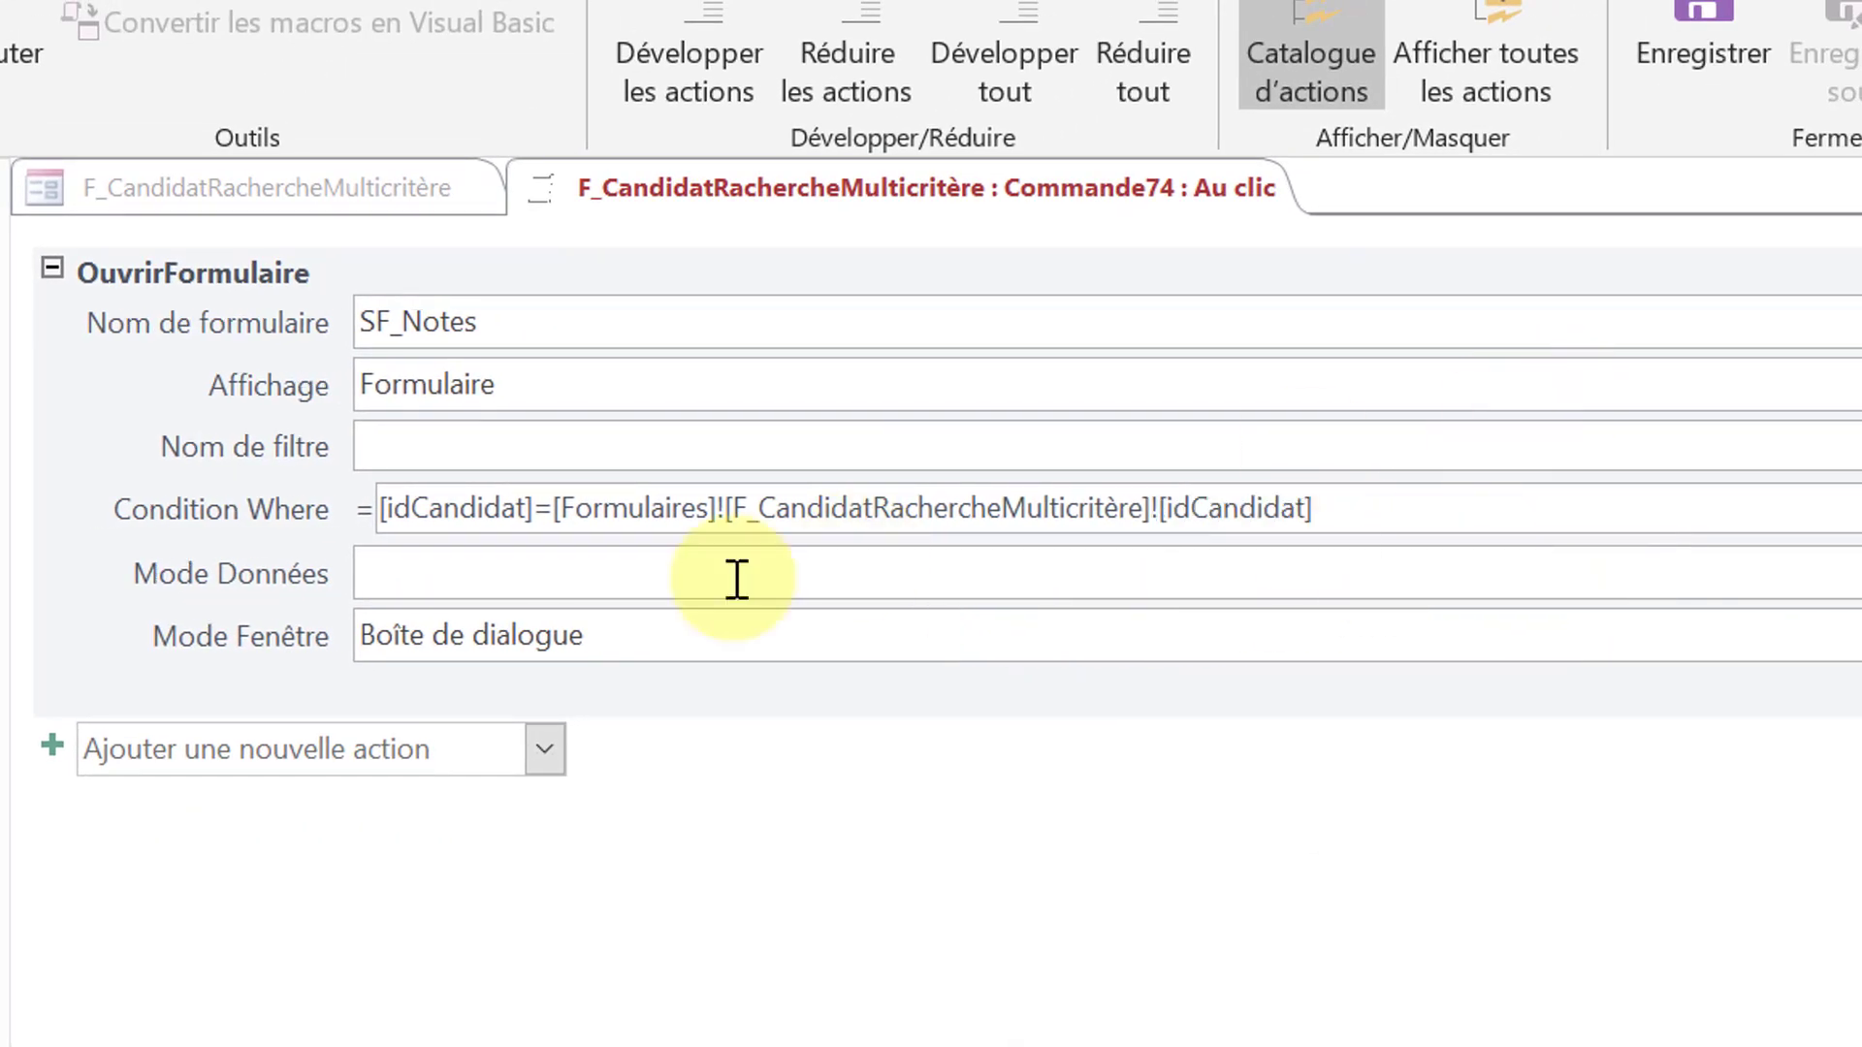
# - Review the two sides of the Where condition, then close the macro and save its changes
pyautogui.keyDown('shift'); pyautogui.click(553, 511); pyautogui.keyUp('shift')
pyautogui.doubleClick(431, 511)
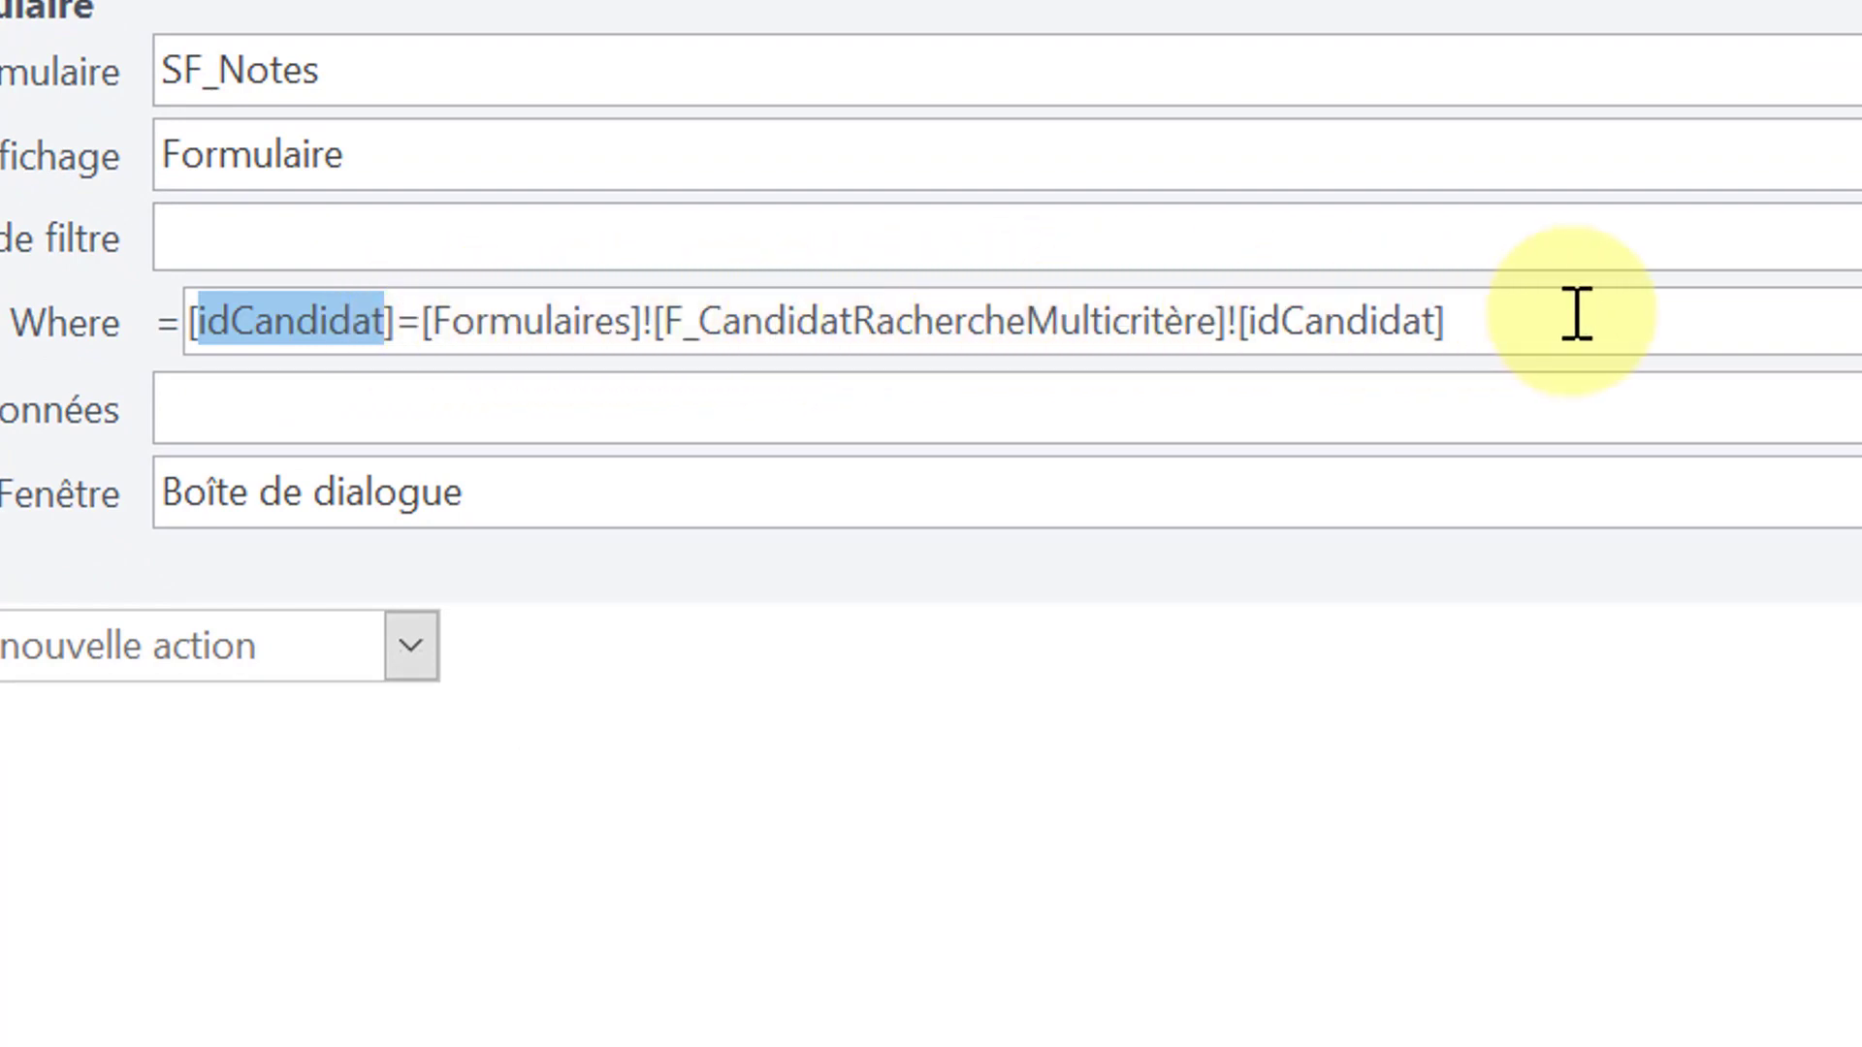
pyautogui.click(1601, 19)
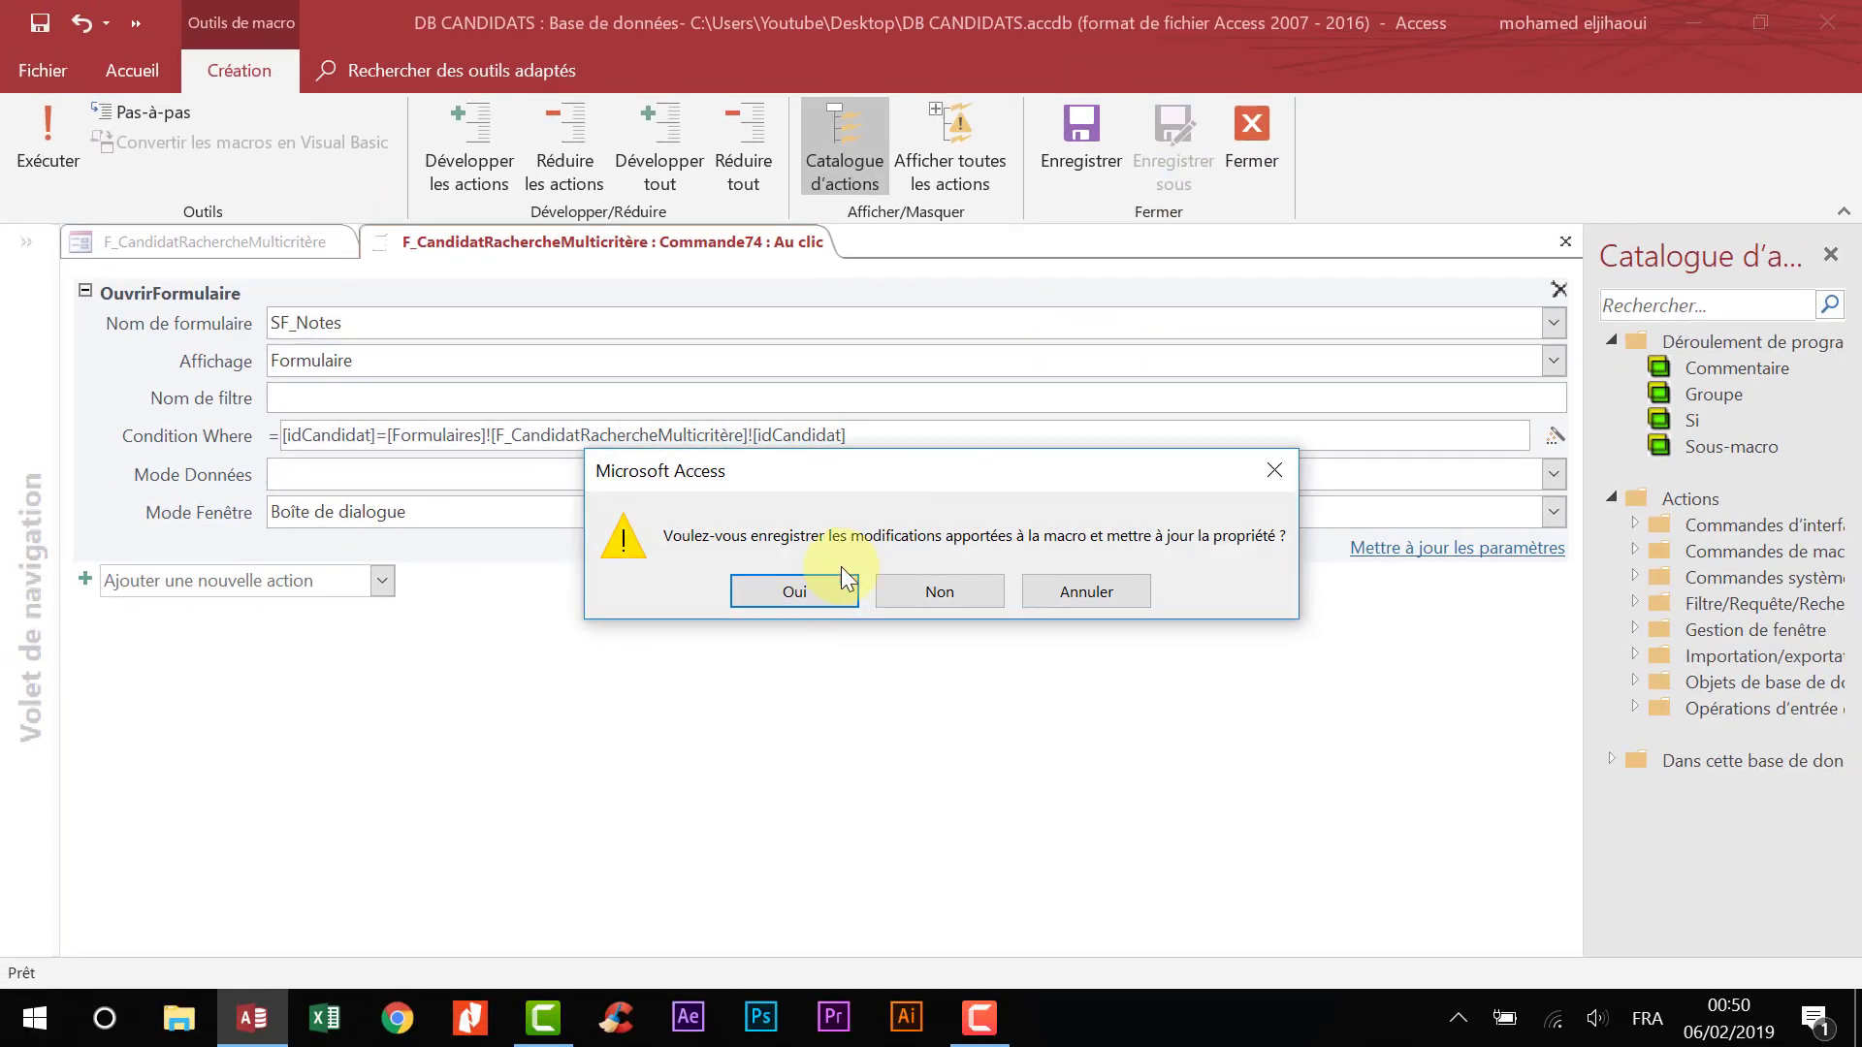
pyautogui.click(810, 593)
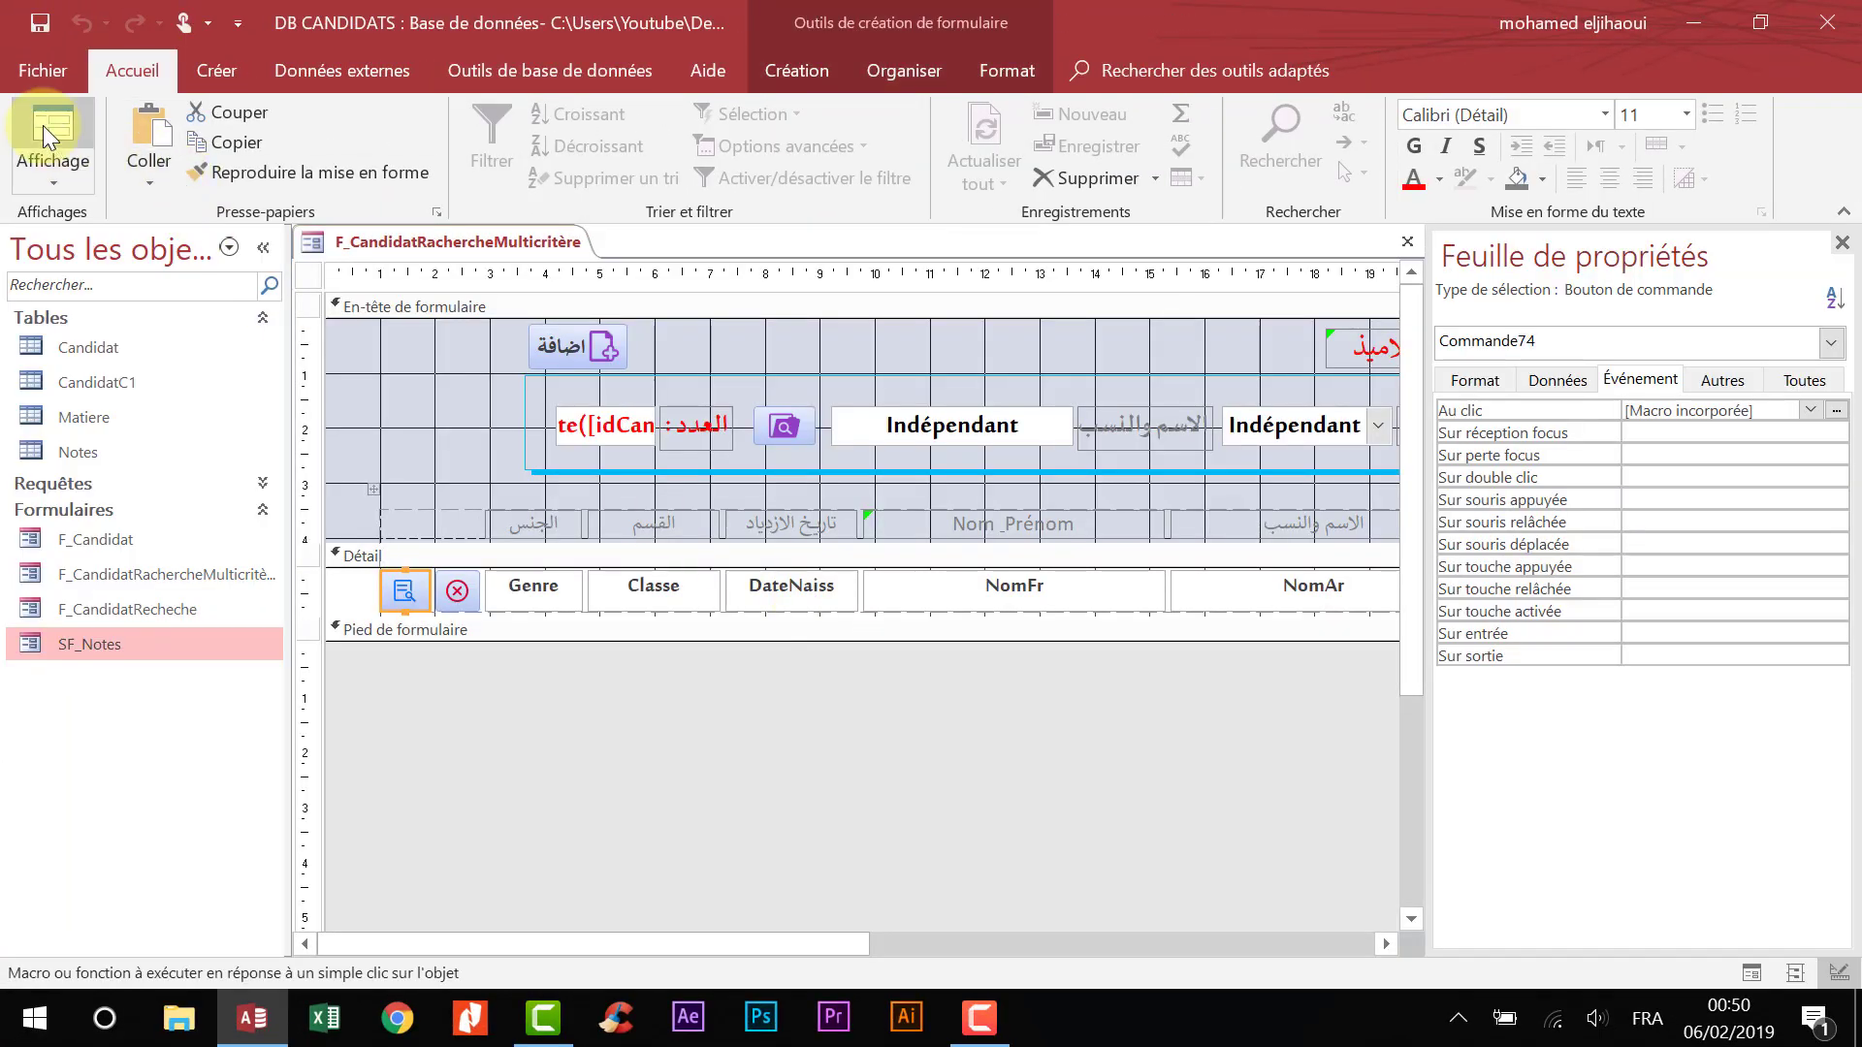
# - In form view, open the notes of the first candidate and of the one in row seven, closing each window
pyautogui.click(58, 131)
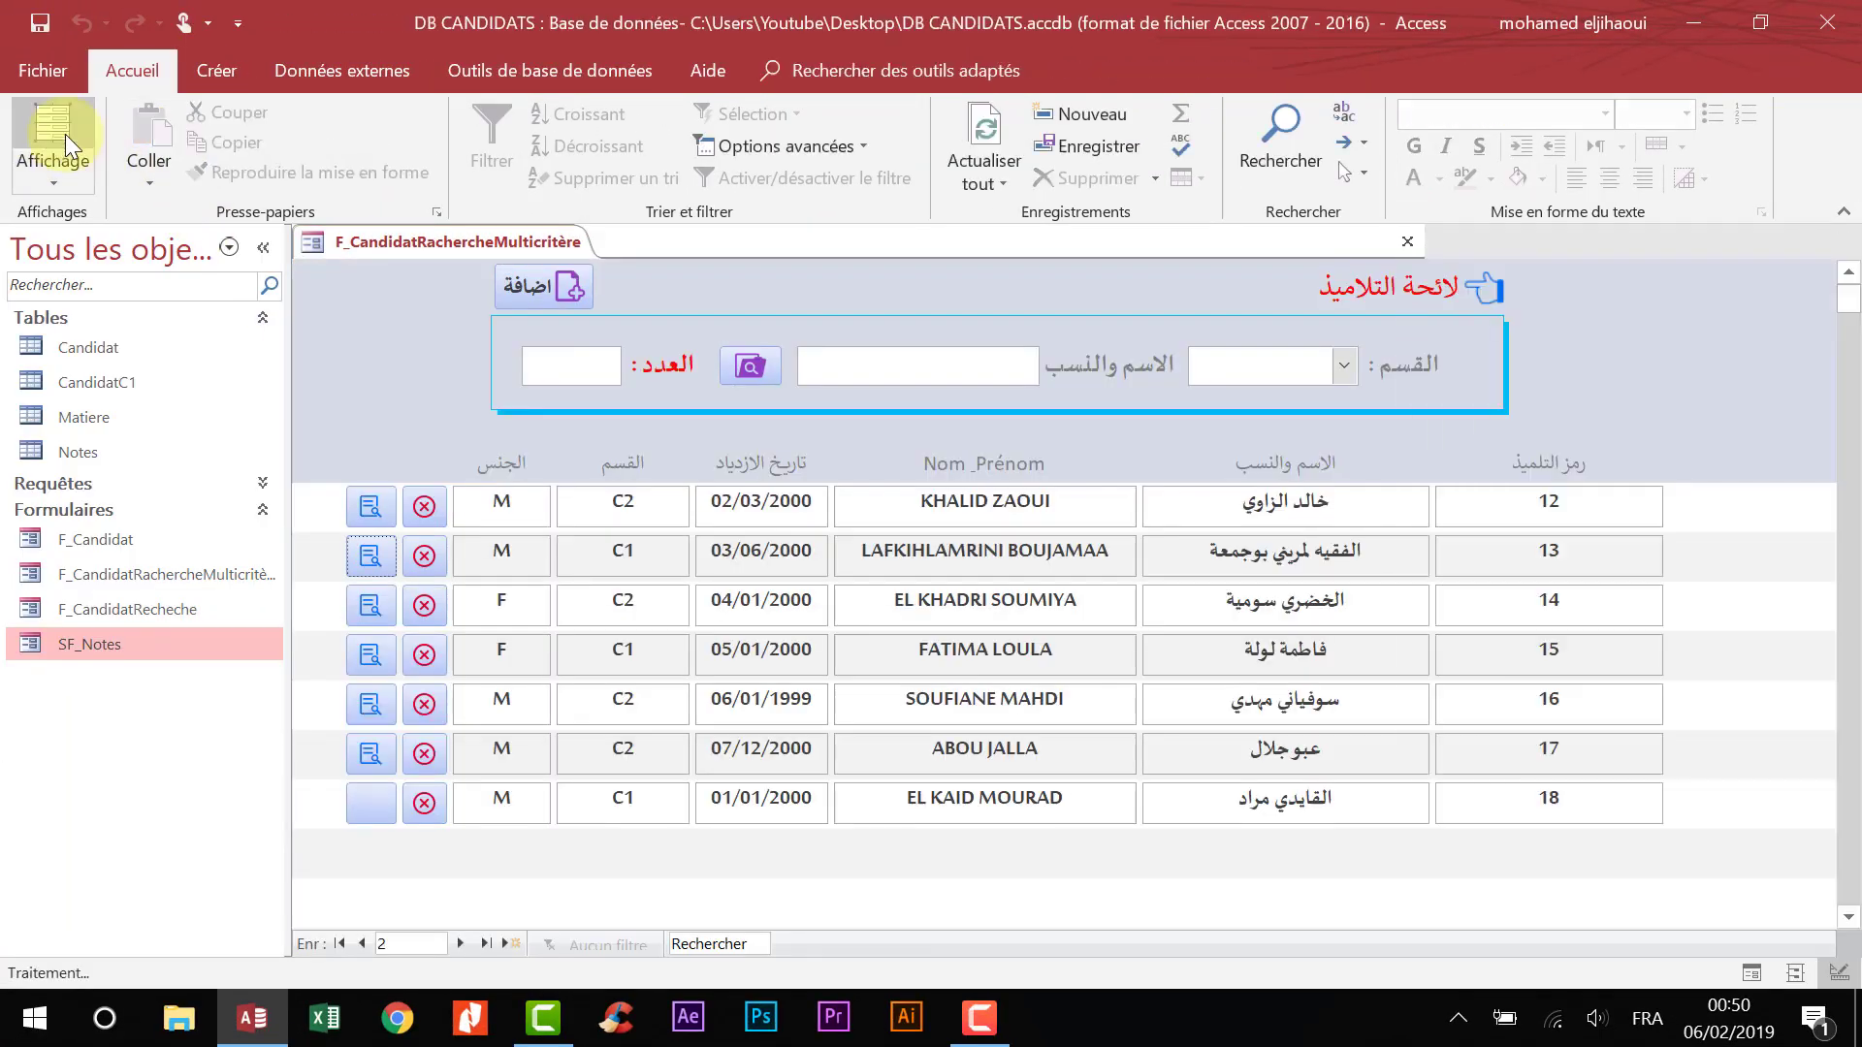
pyautogui.click(370, 507)
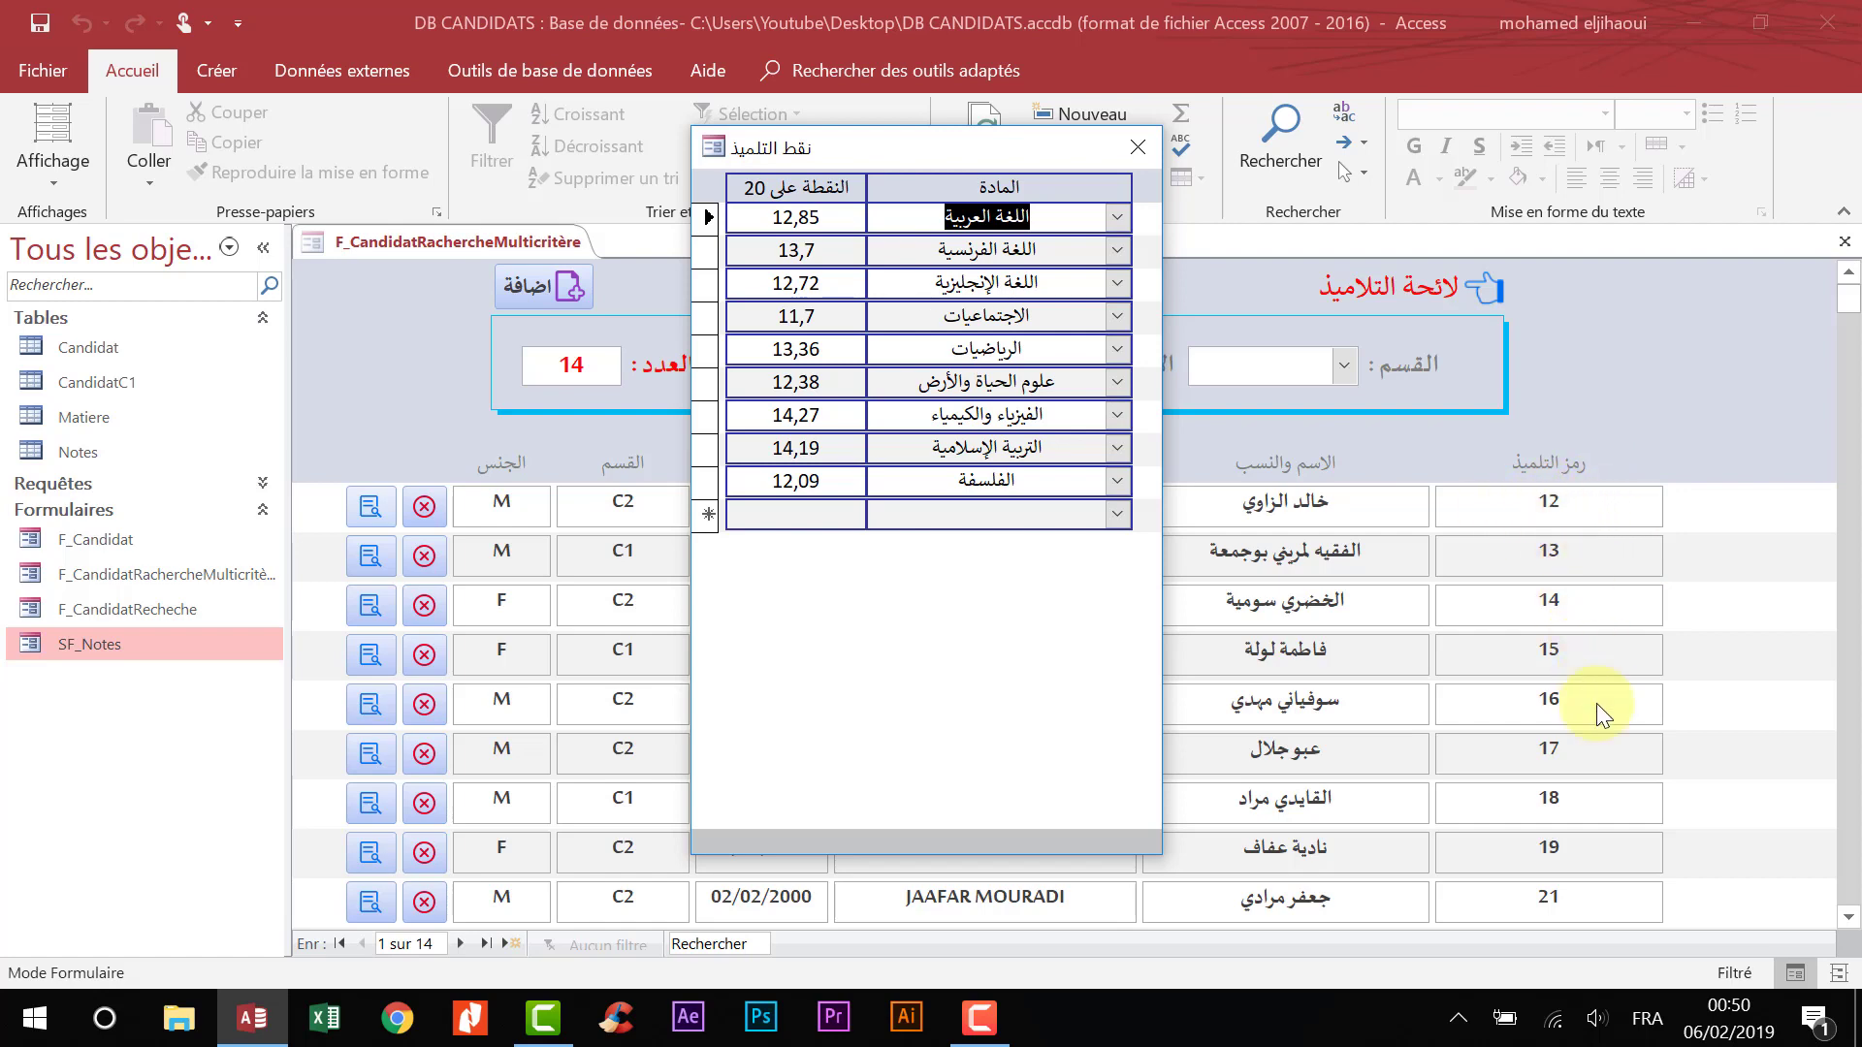
pyautogui.click(1134, 147)
pyautogui.click(371, 804)
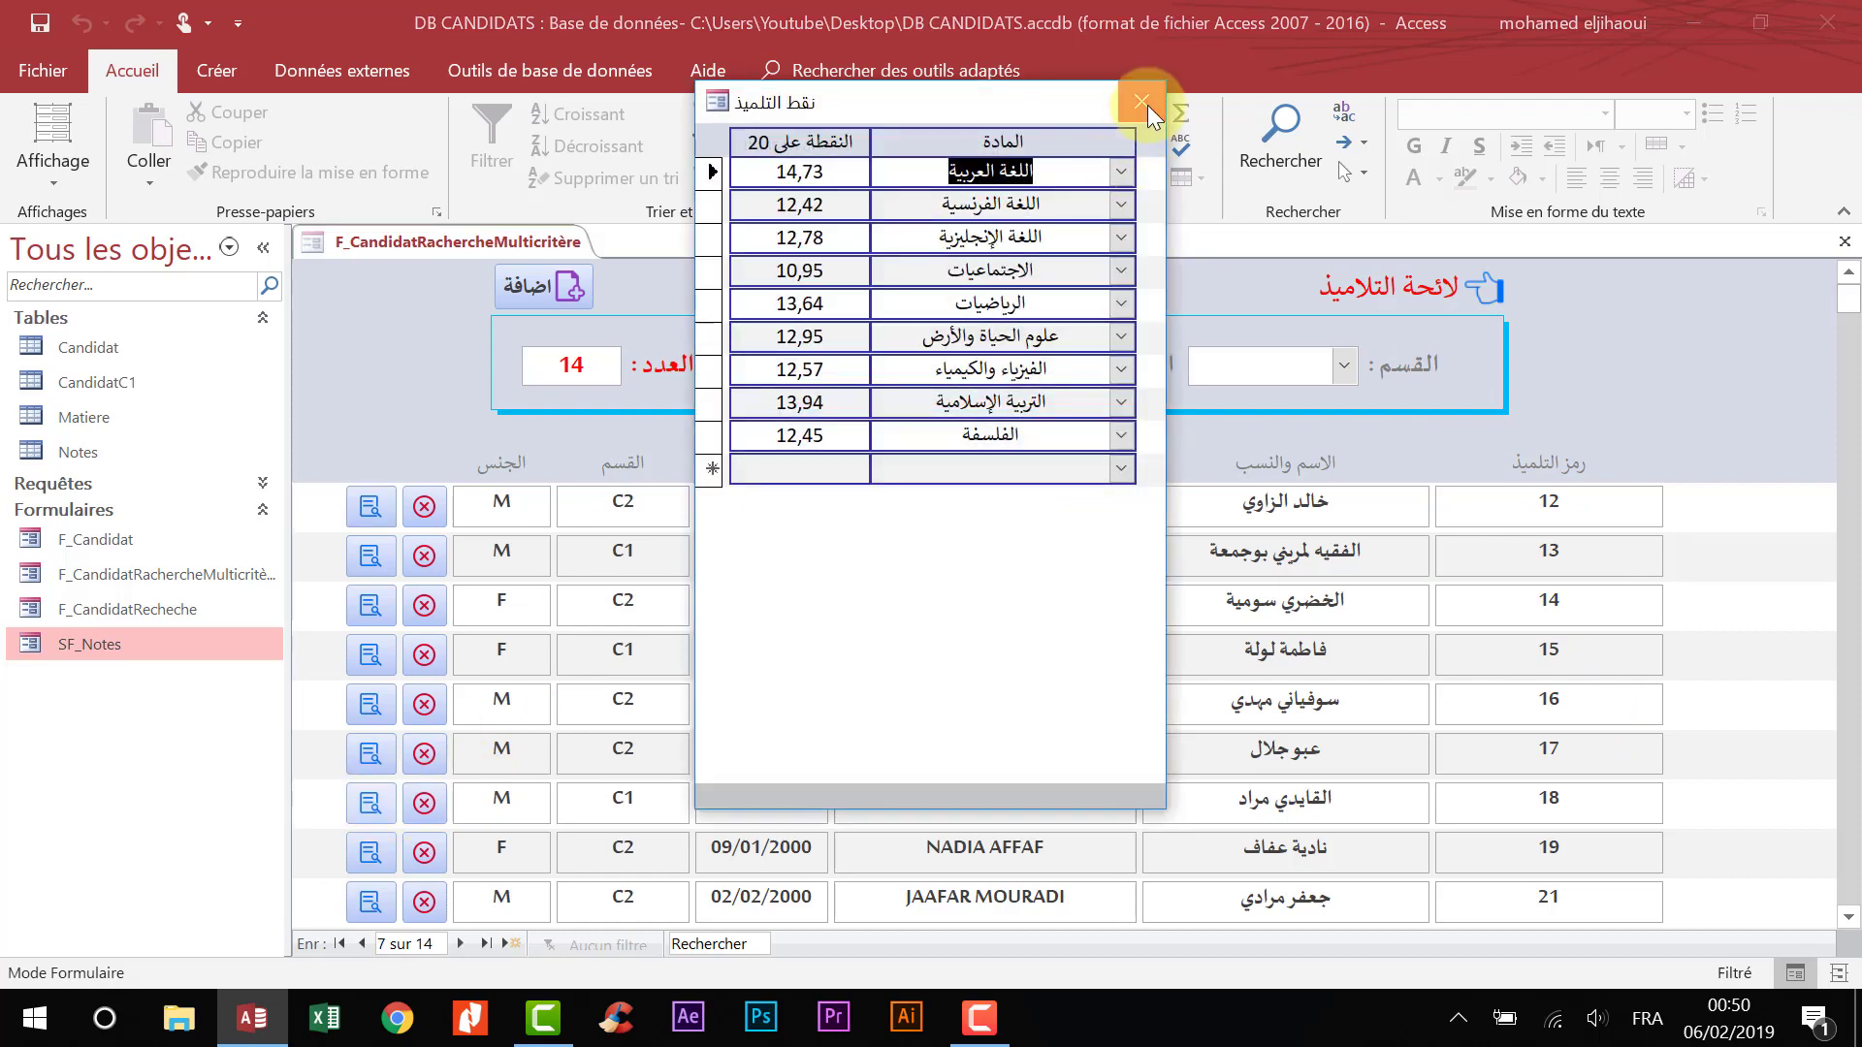
pyautogui.click(1148, 105)
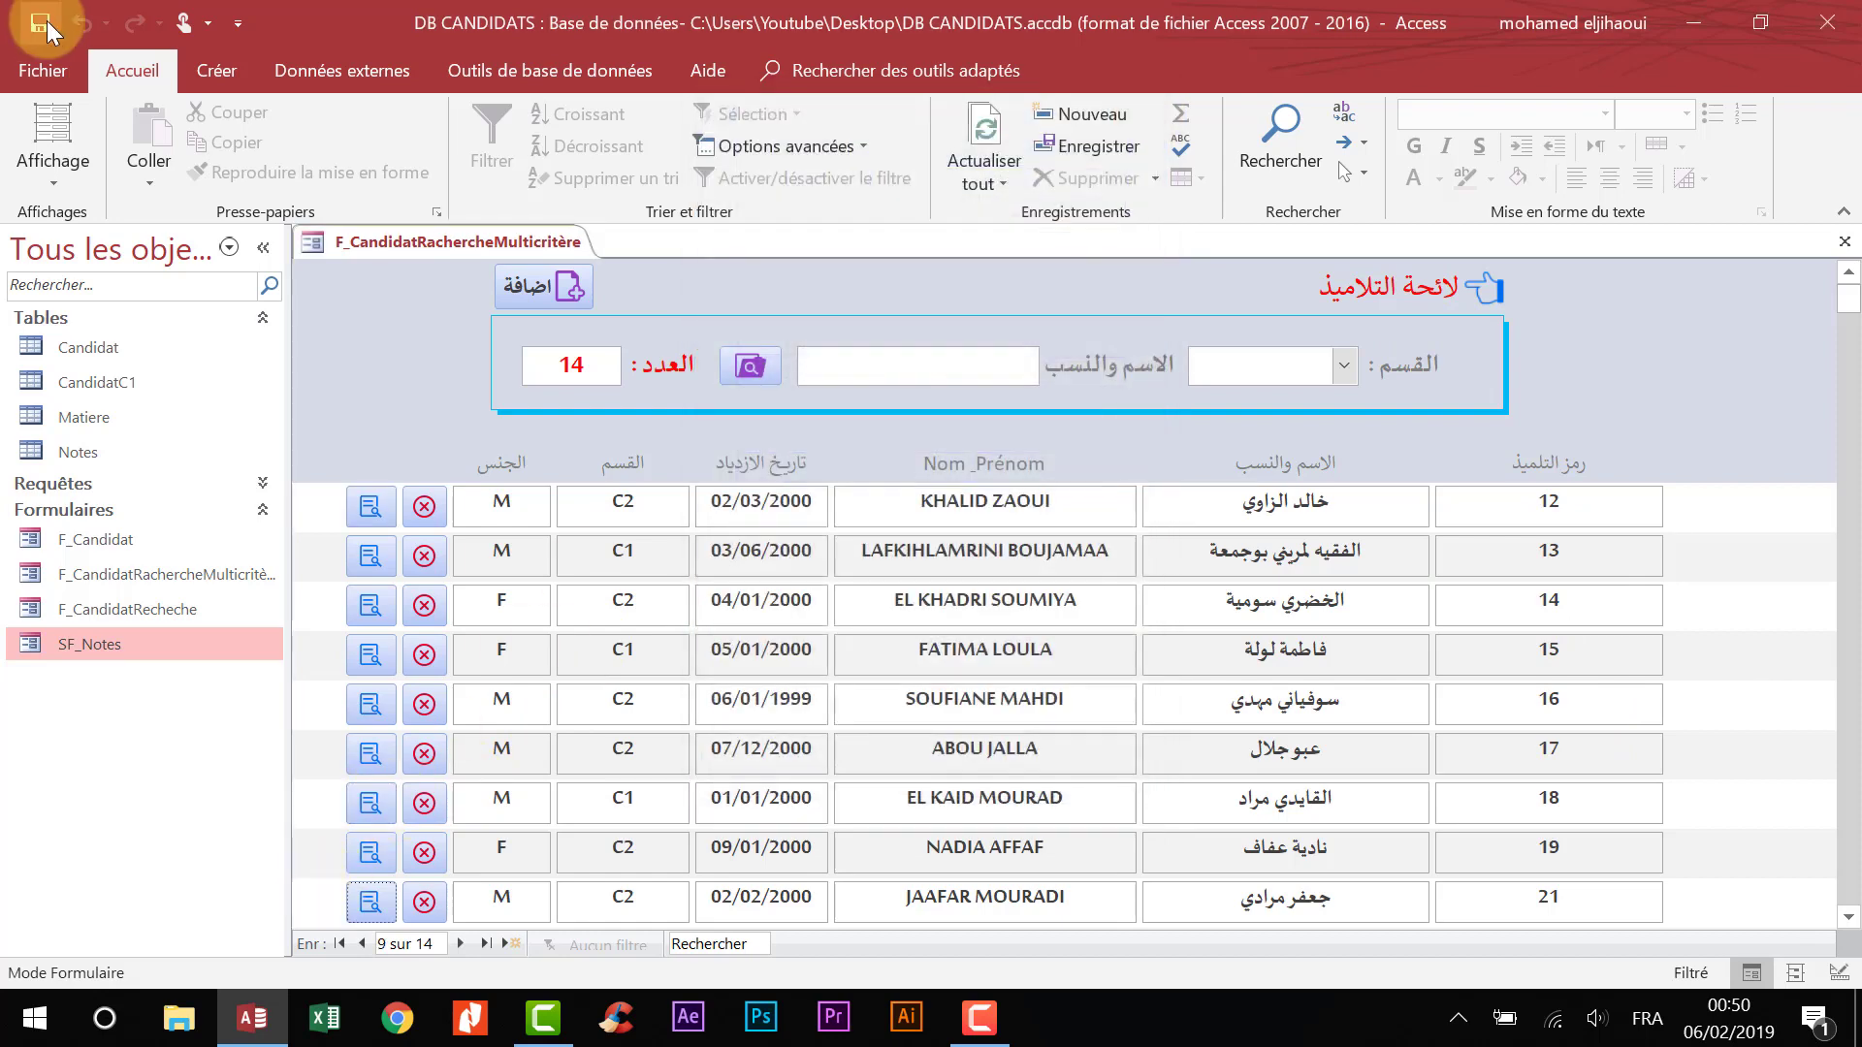
# - In design view, set the F_CandidatRachercheMulticritère form's Ajout autorisé property to Non
pyautogui.click(561, 289)
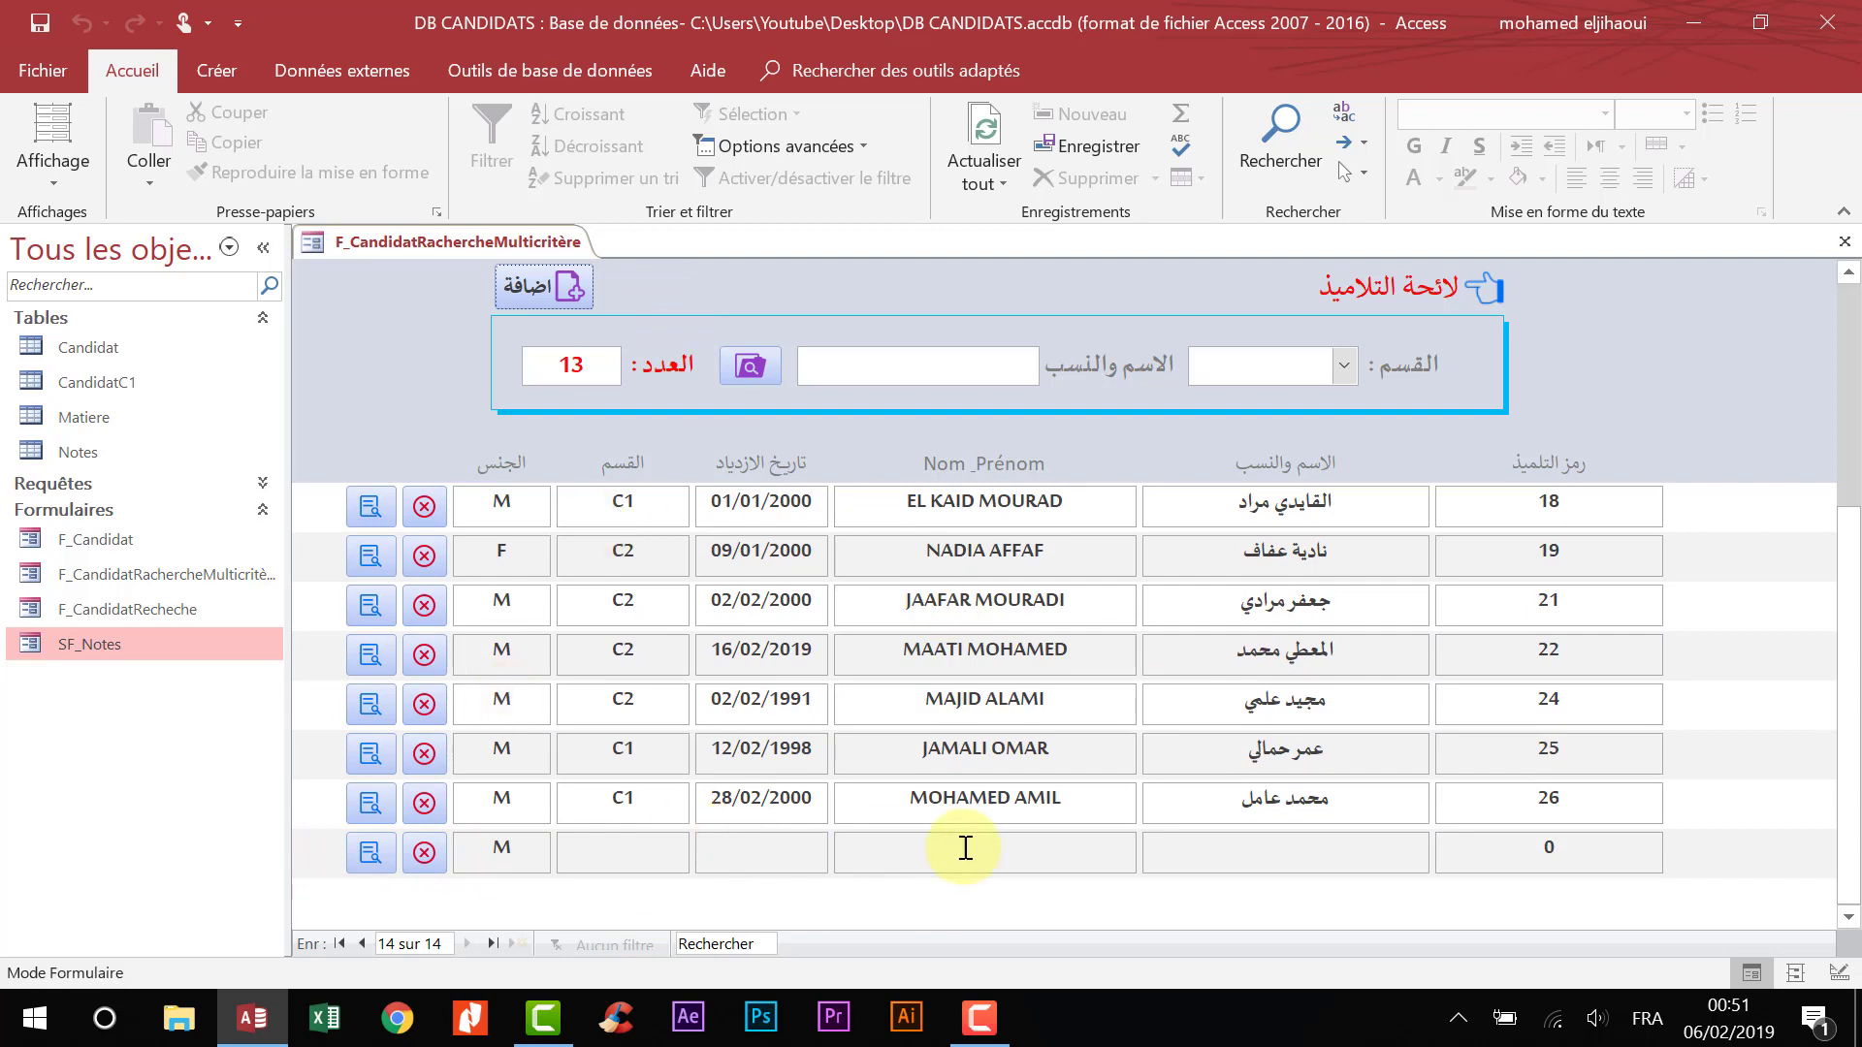
pyautogui.rightClick(393, 356)
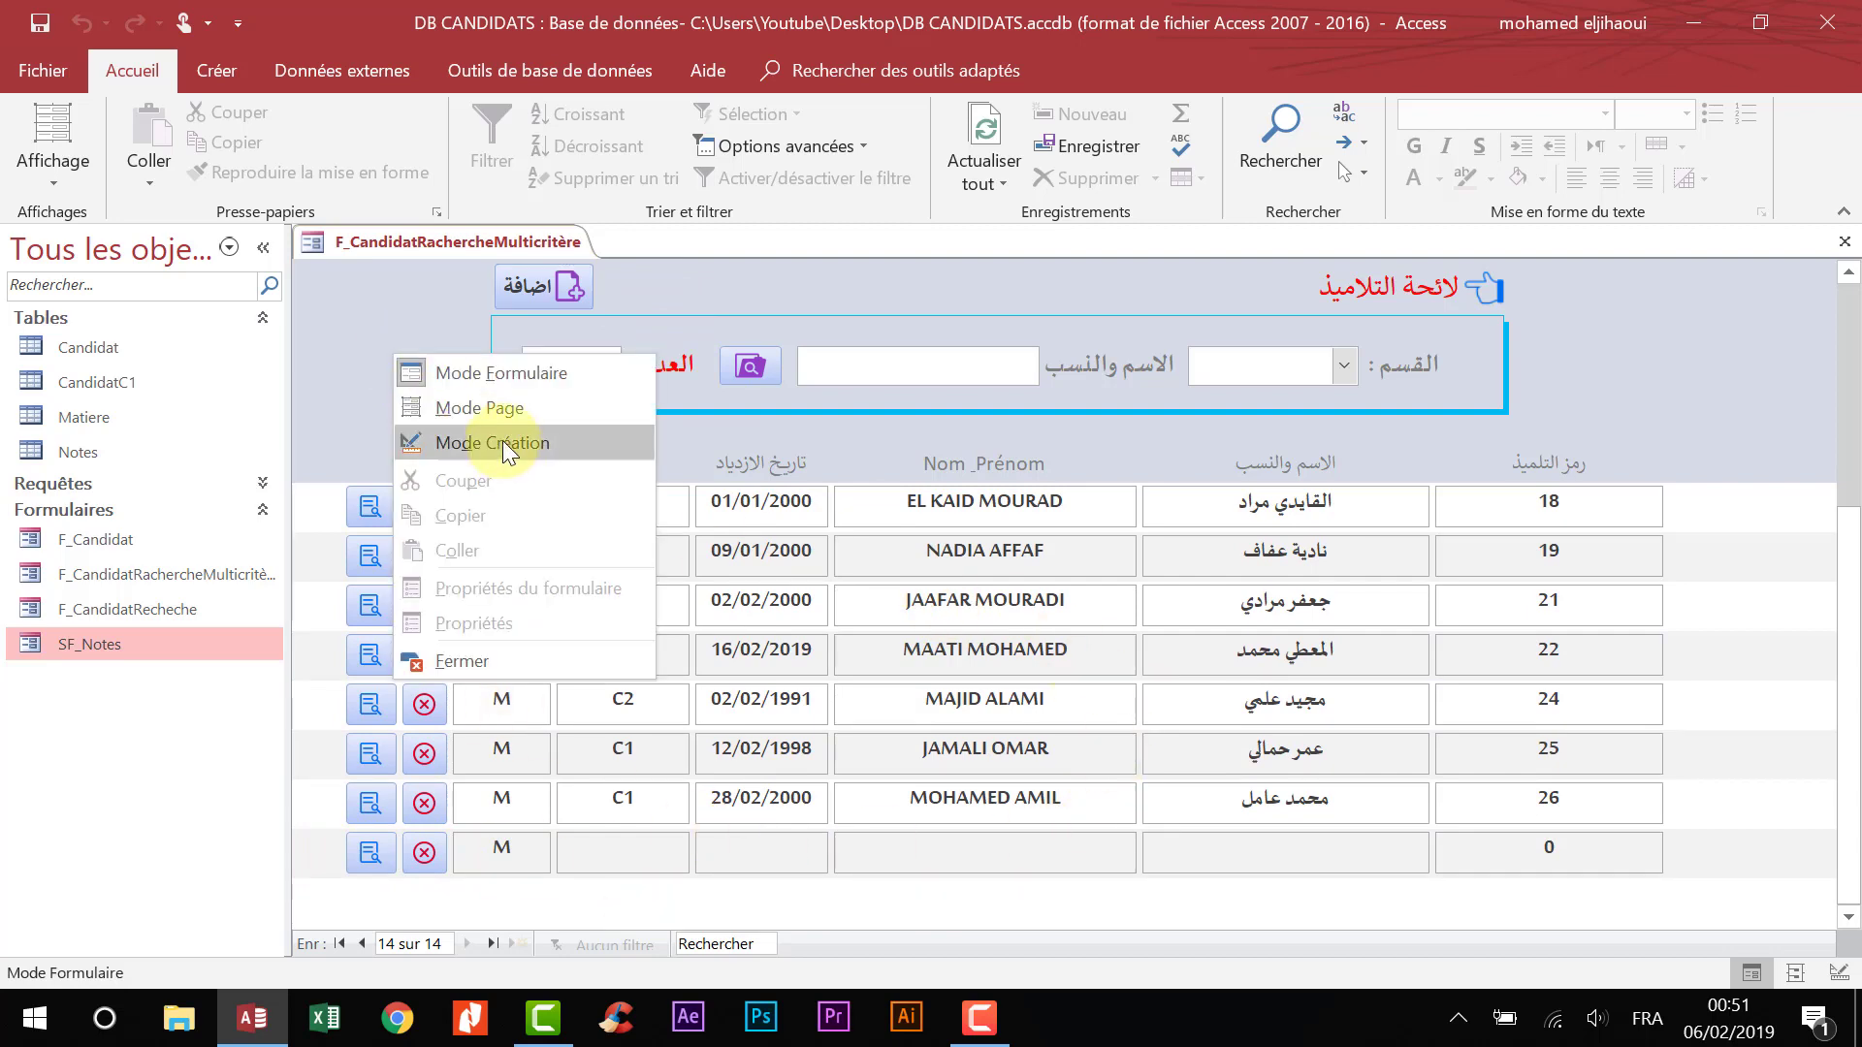
pyautogui.click(502, 440)
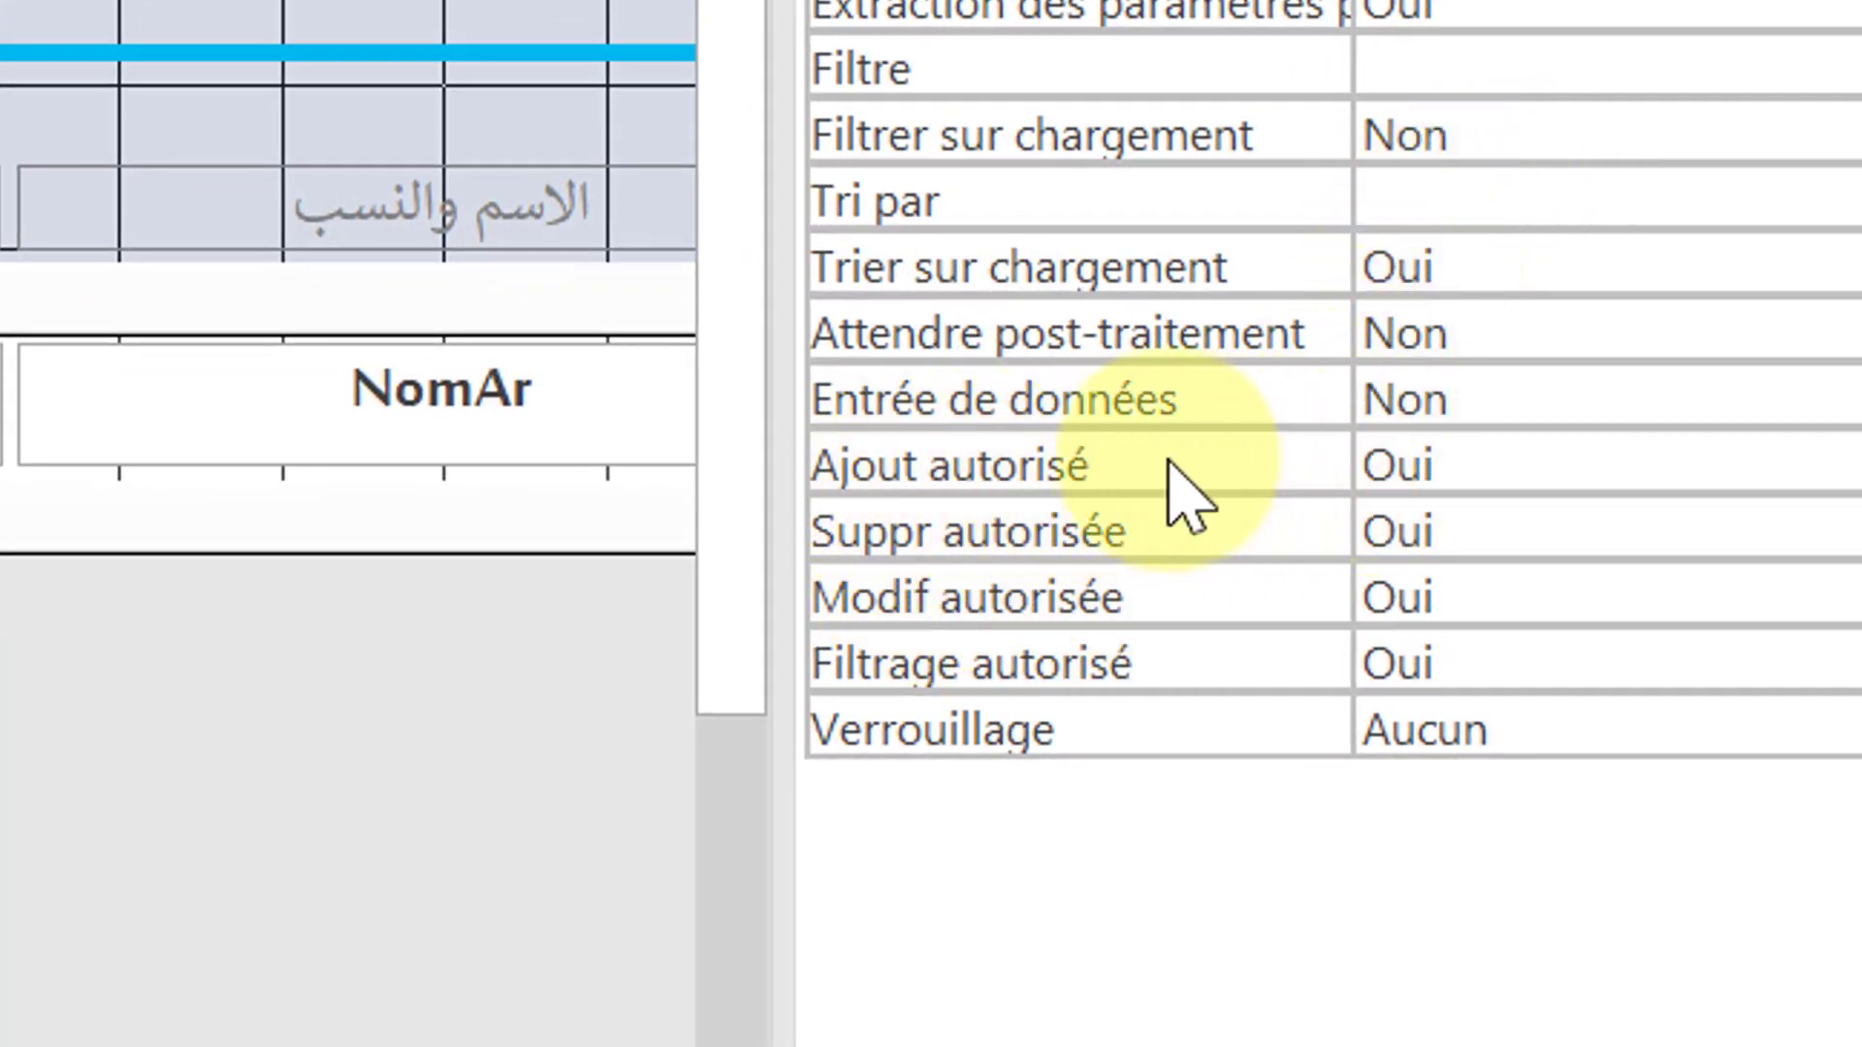
pyautogui.click(1496, 461)
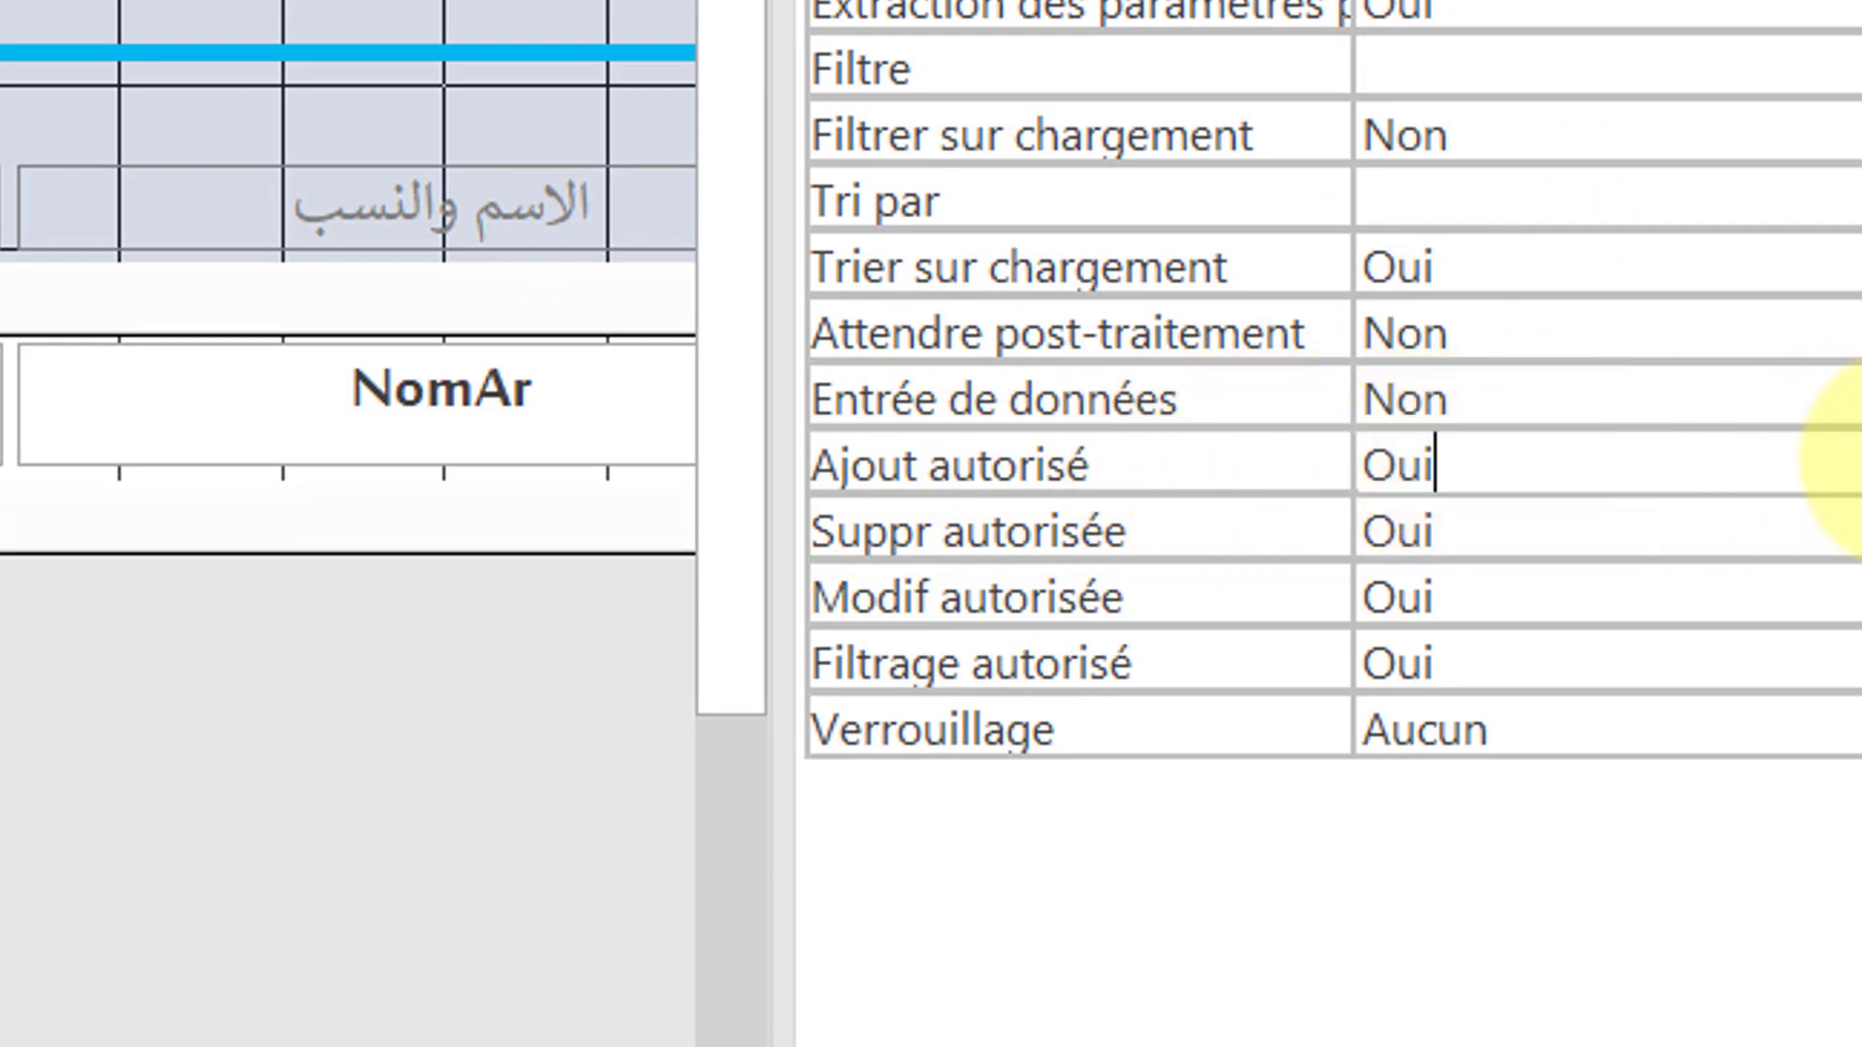
pyautogui.click(1859, 465)
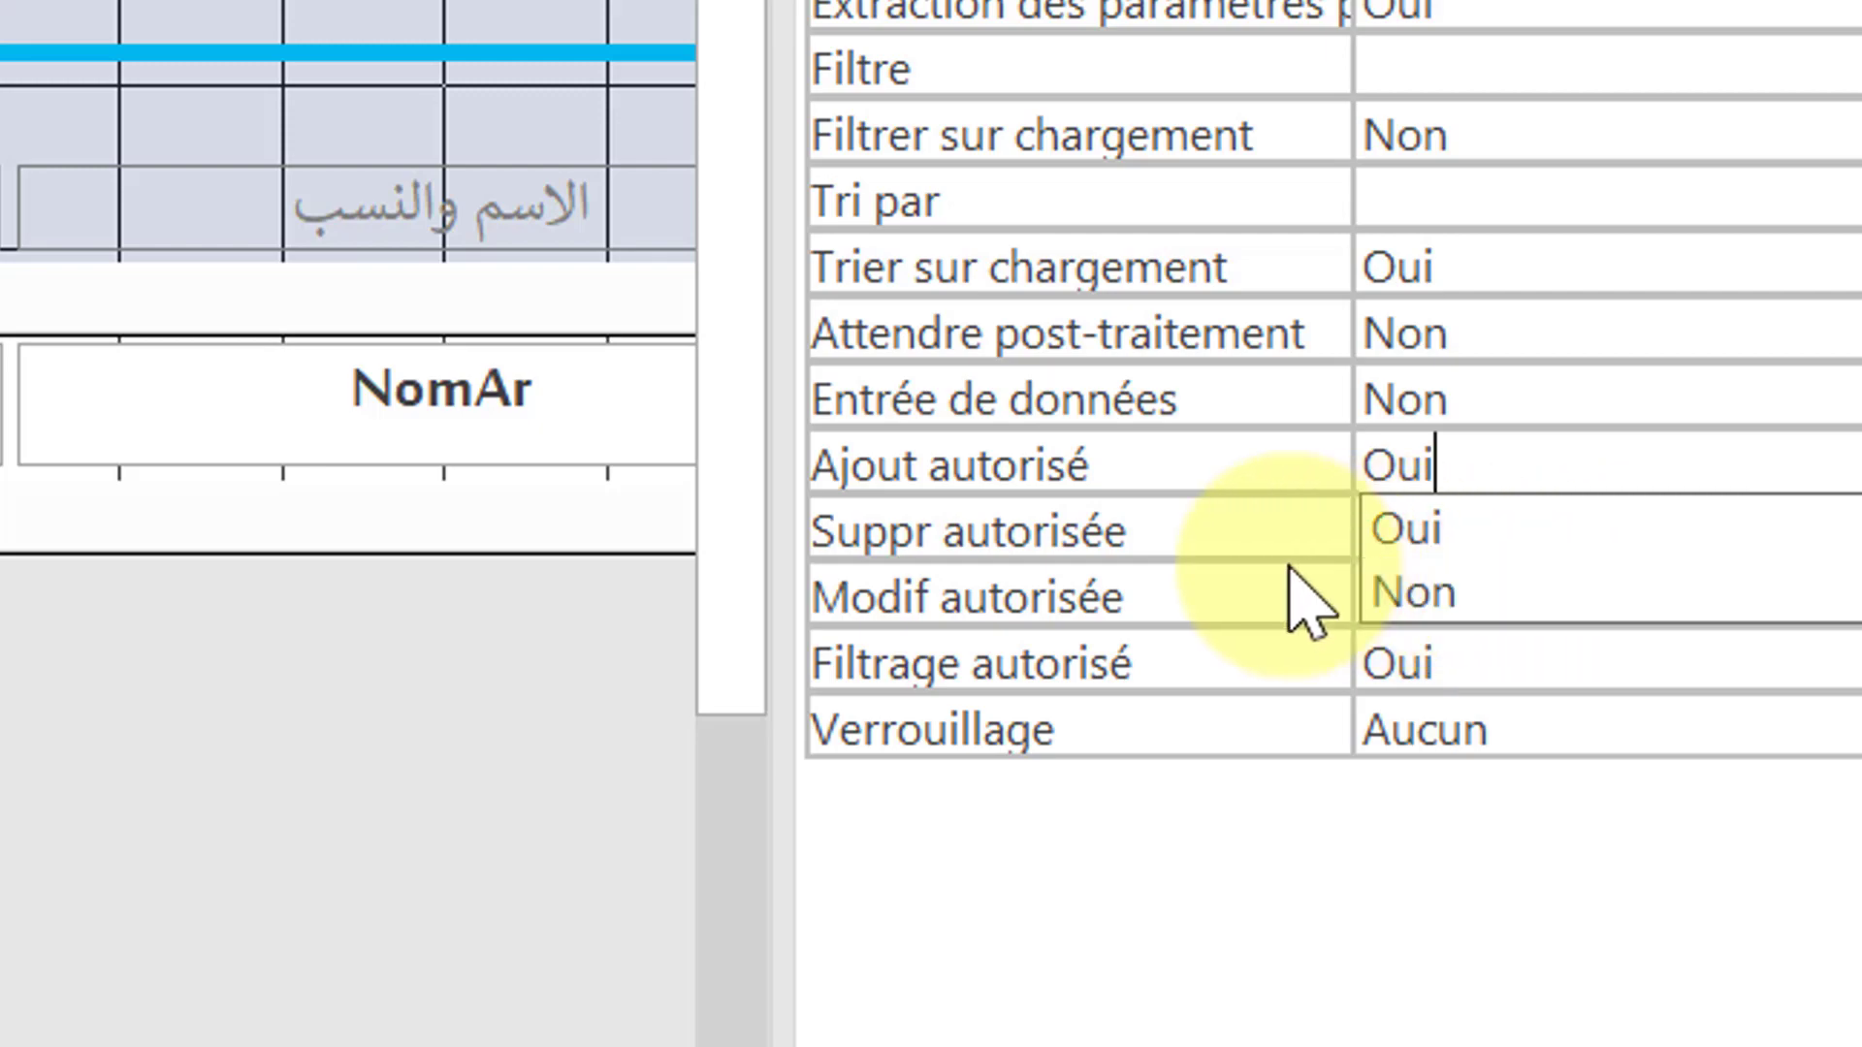
pyautogui.click(1516, 609)
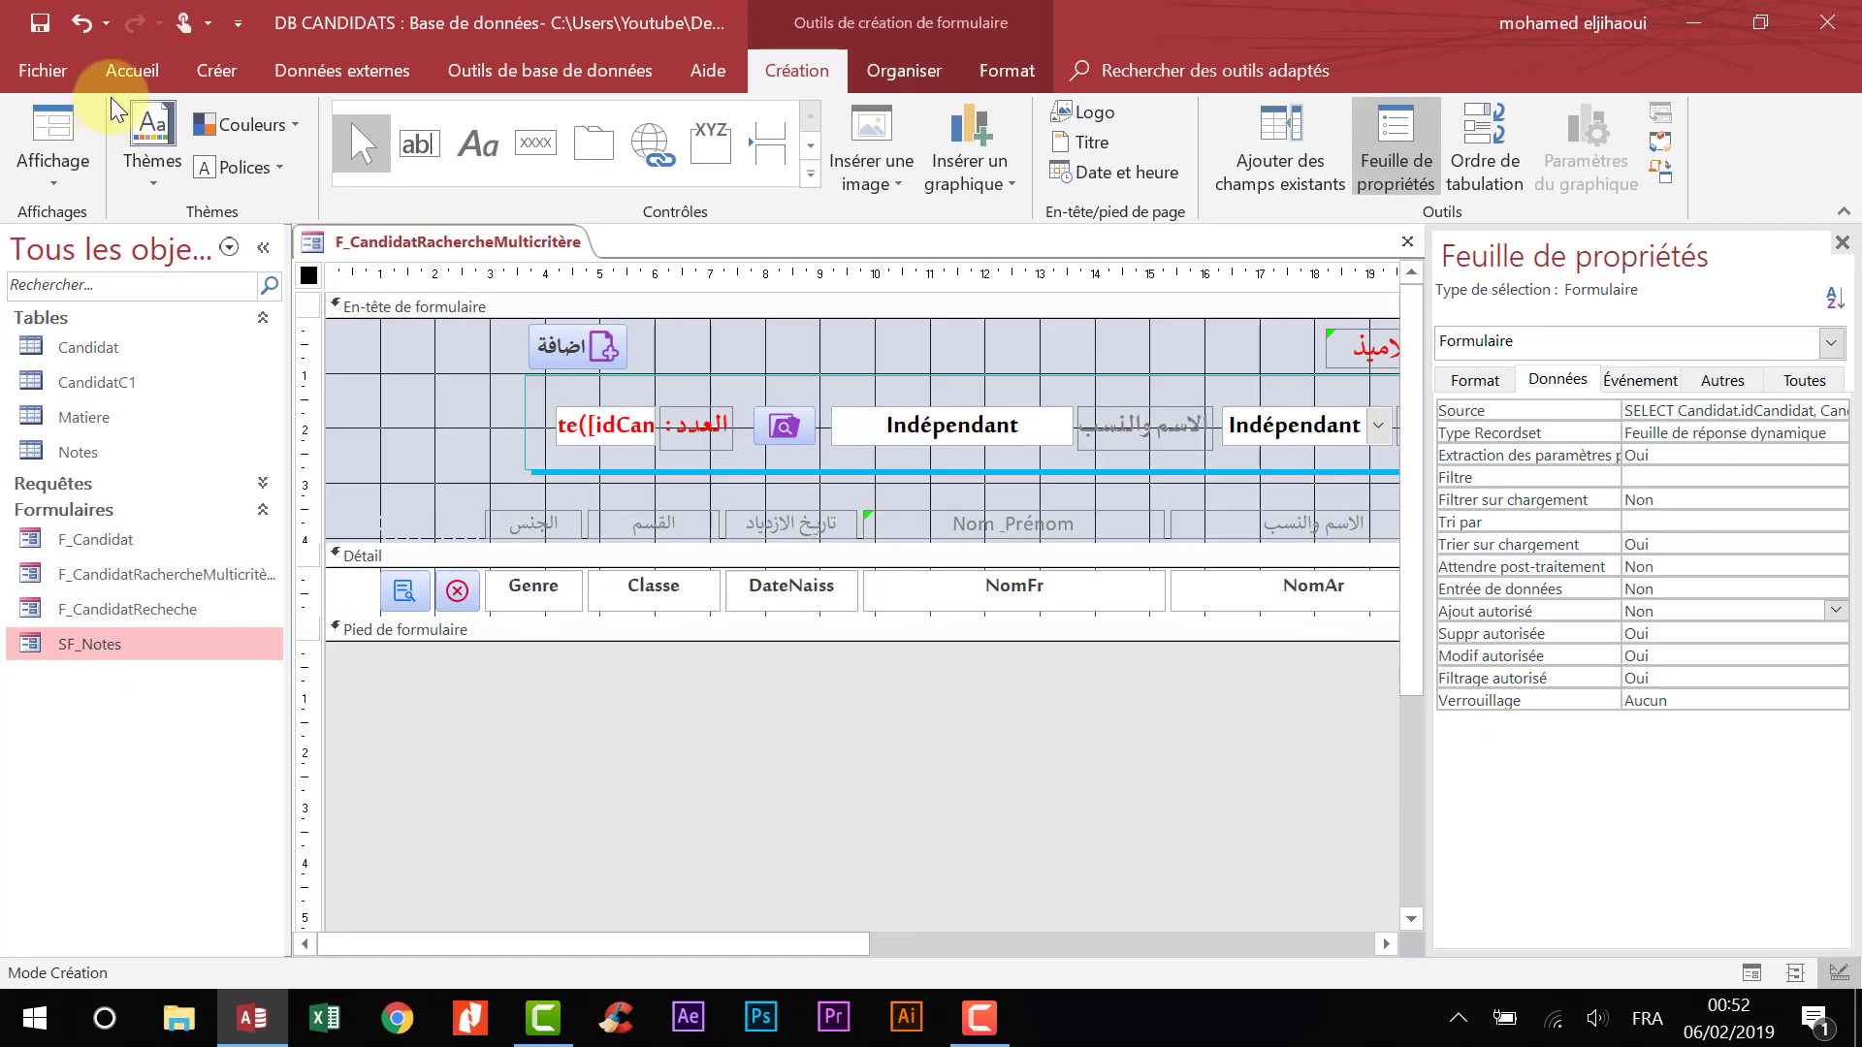
# - Return the search form to form view and check the end of the candidate list for a blank new-record row
pyautogui.click(97, 141)
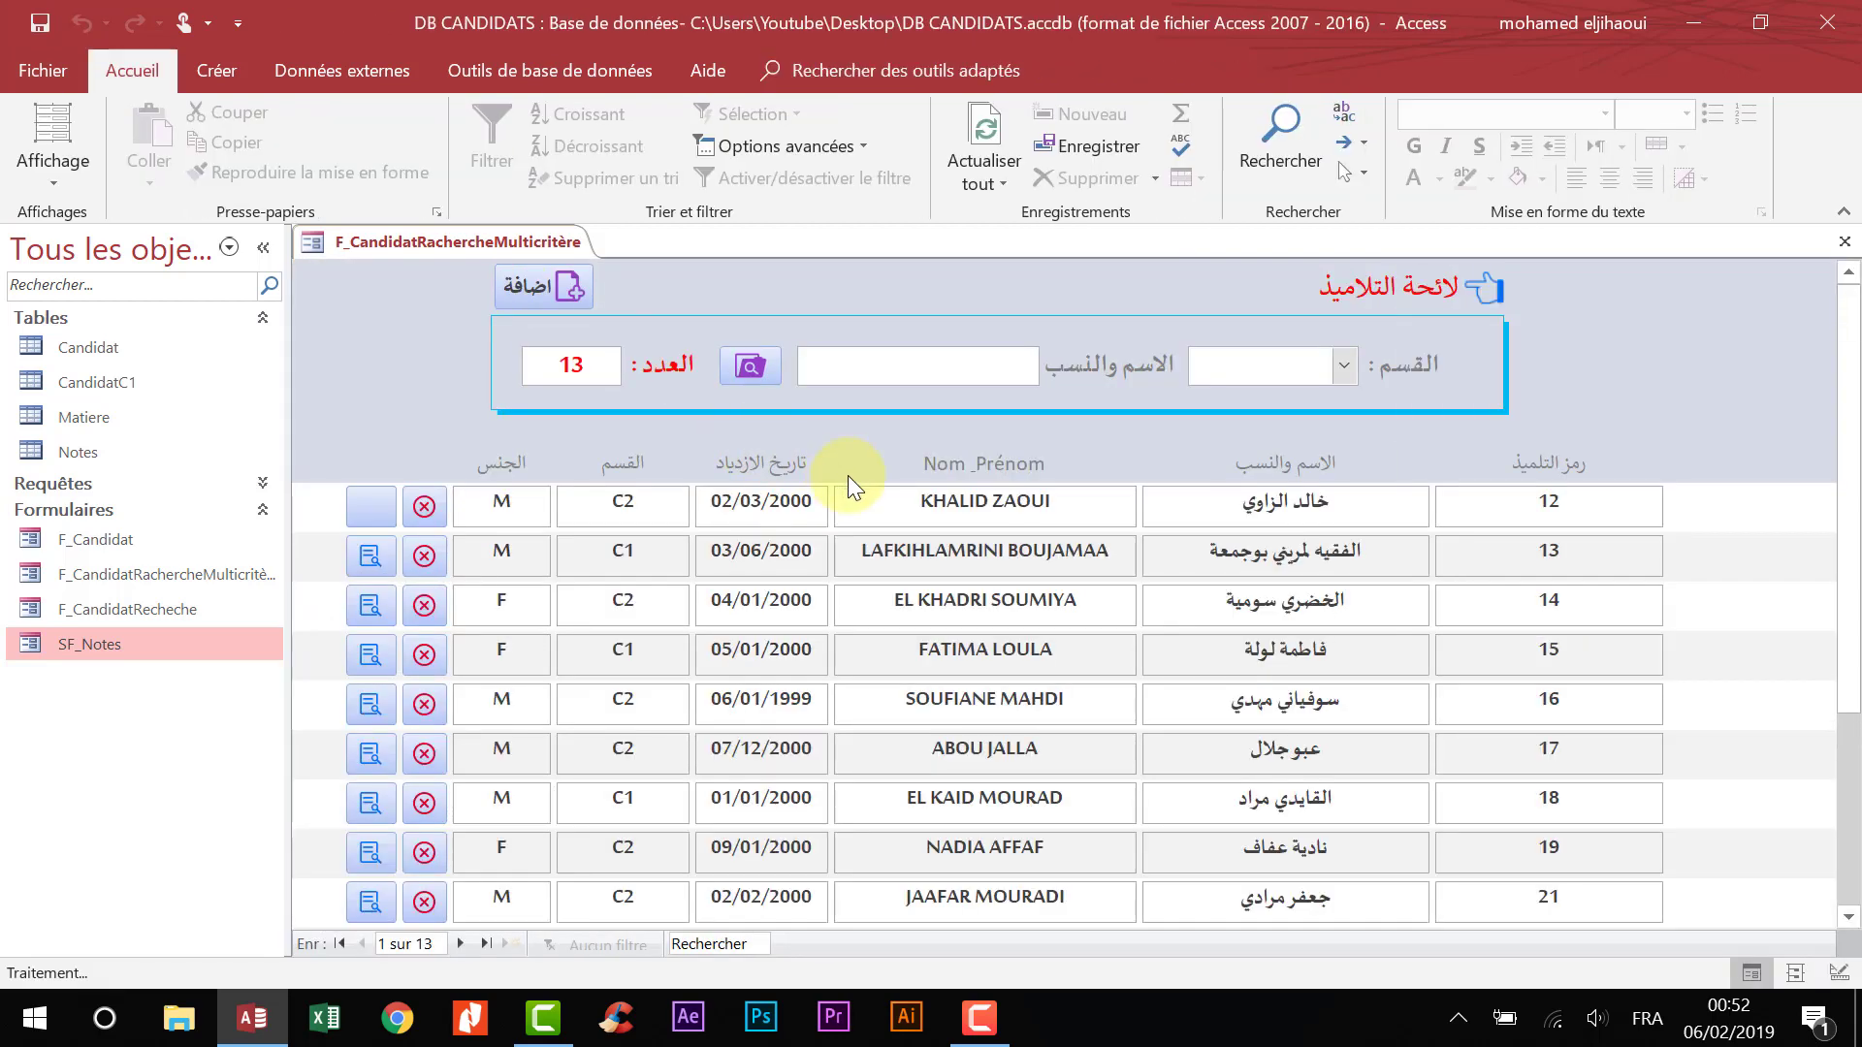
pyautogui.scroll(-3, 848, 475)
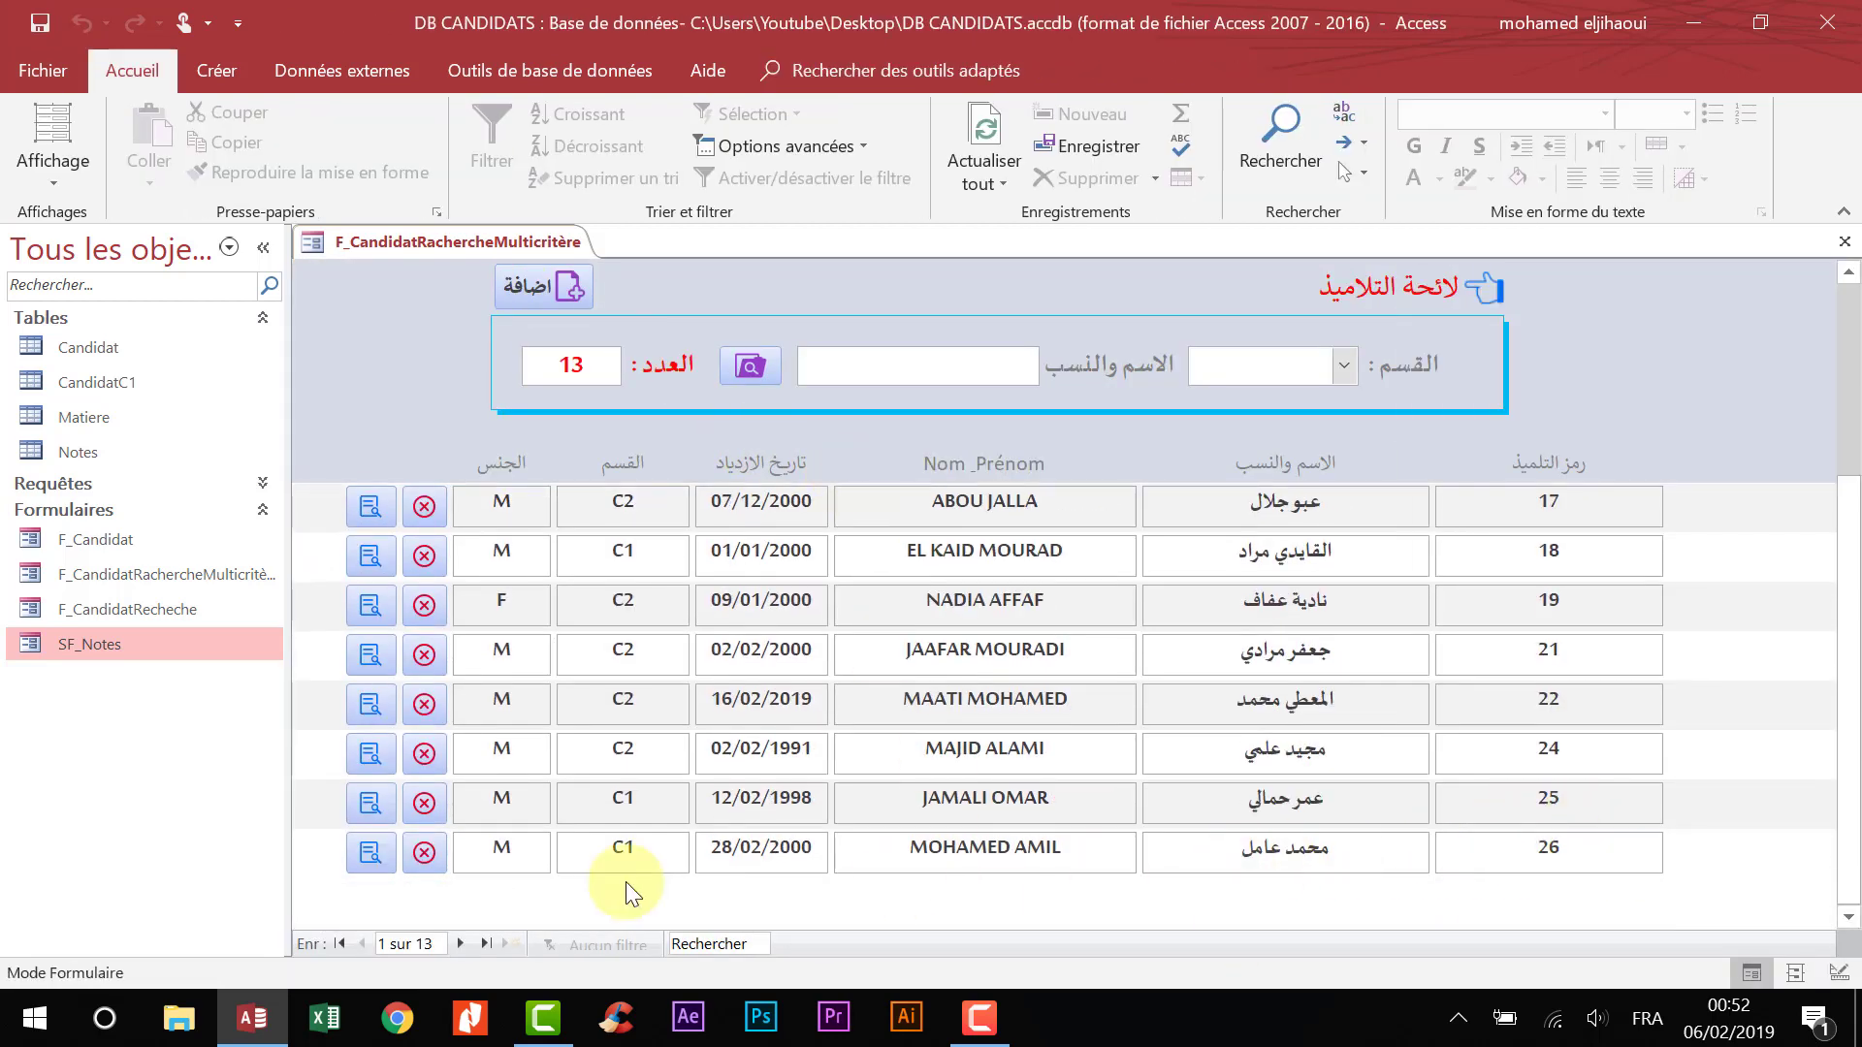
pyautogui.scroll(2, 969, 775)
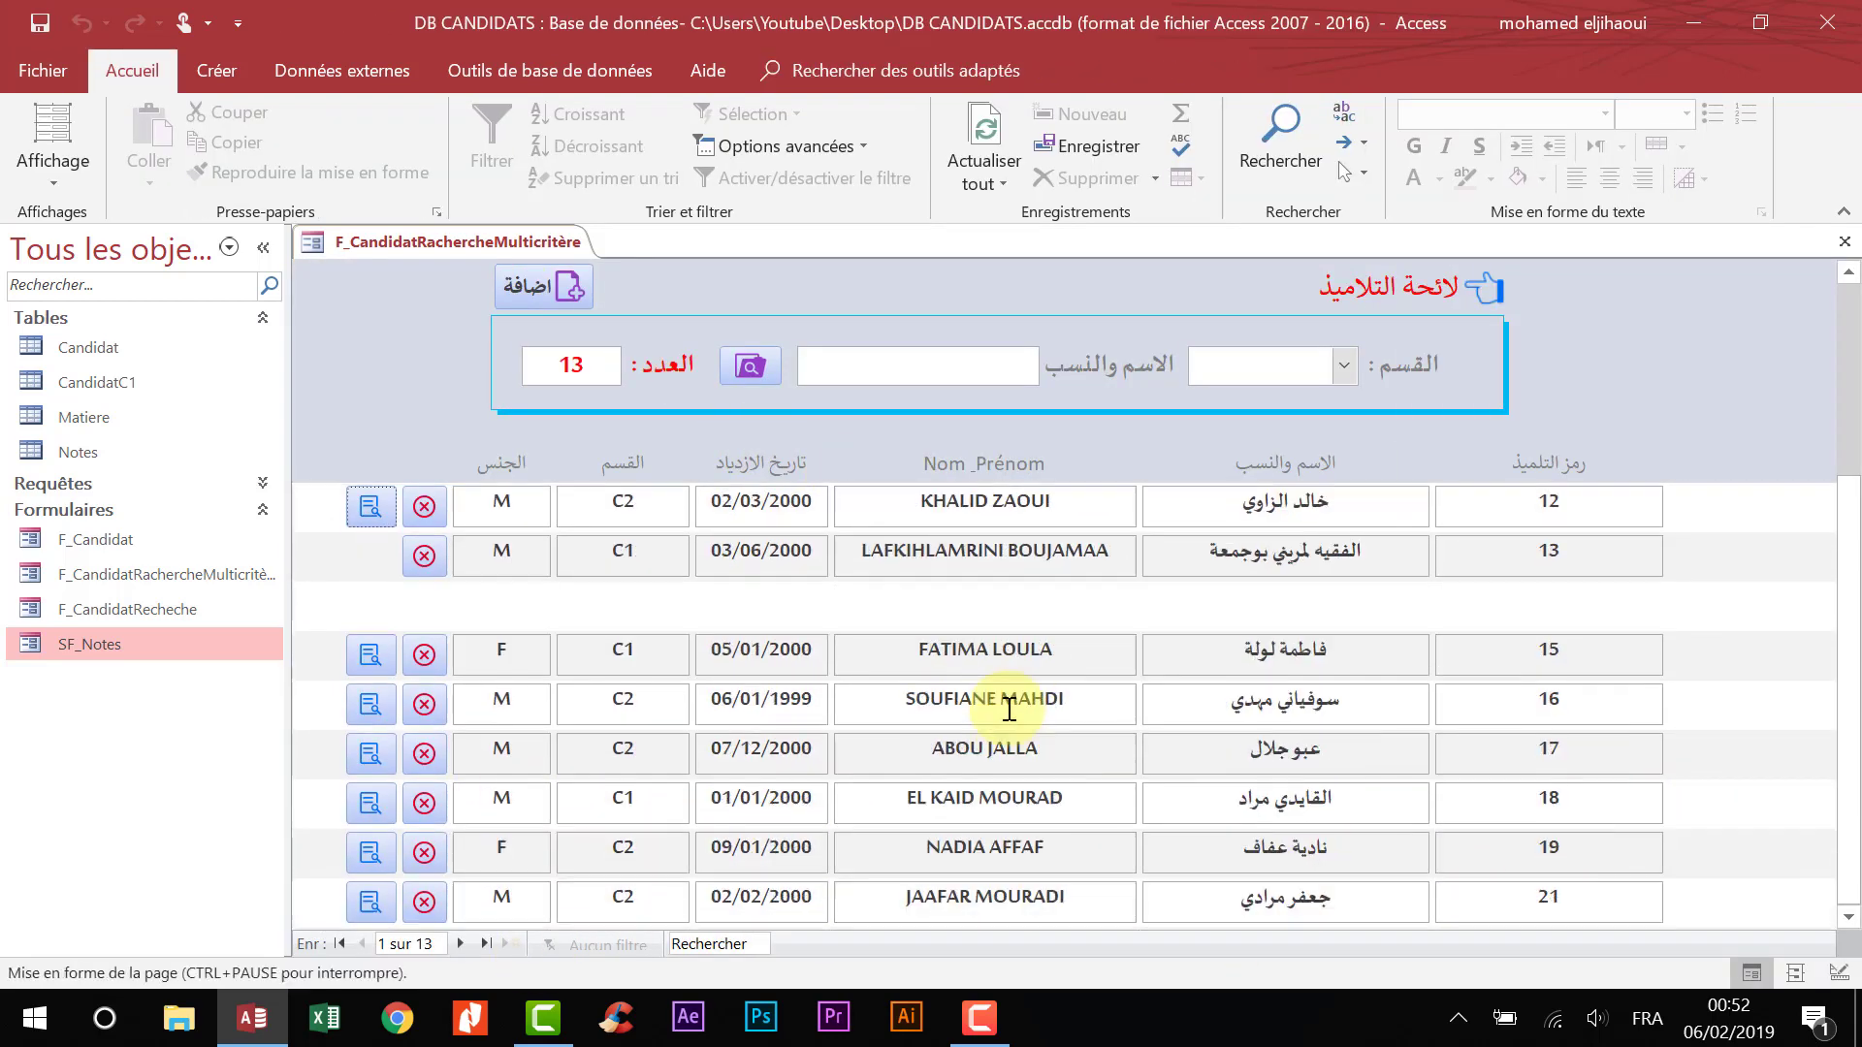
pyautogui.scroll(-2, 1218, 628)
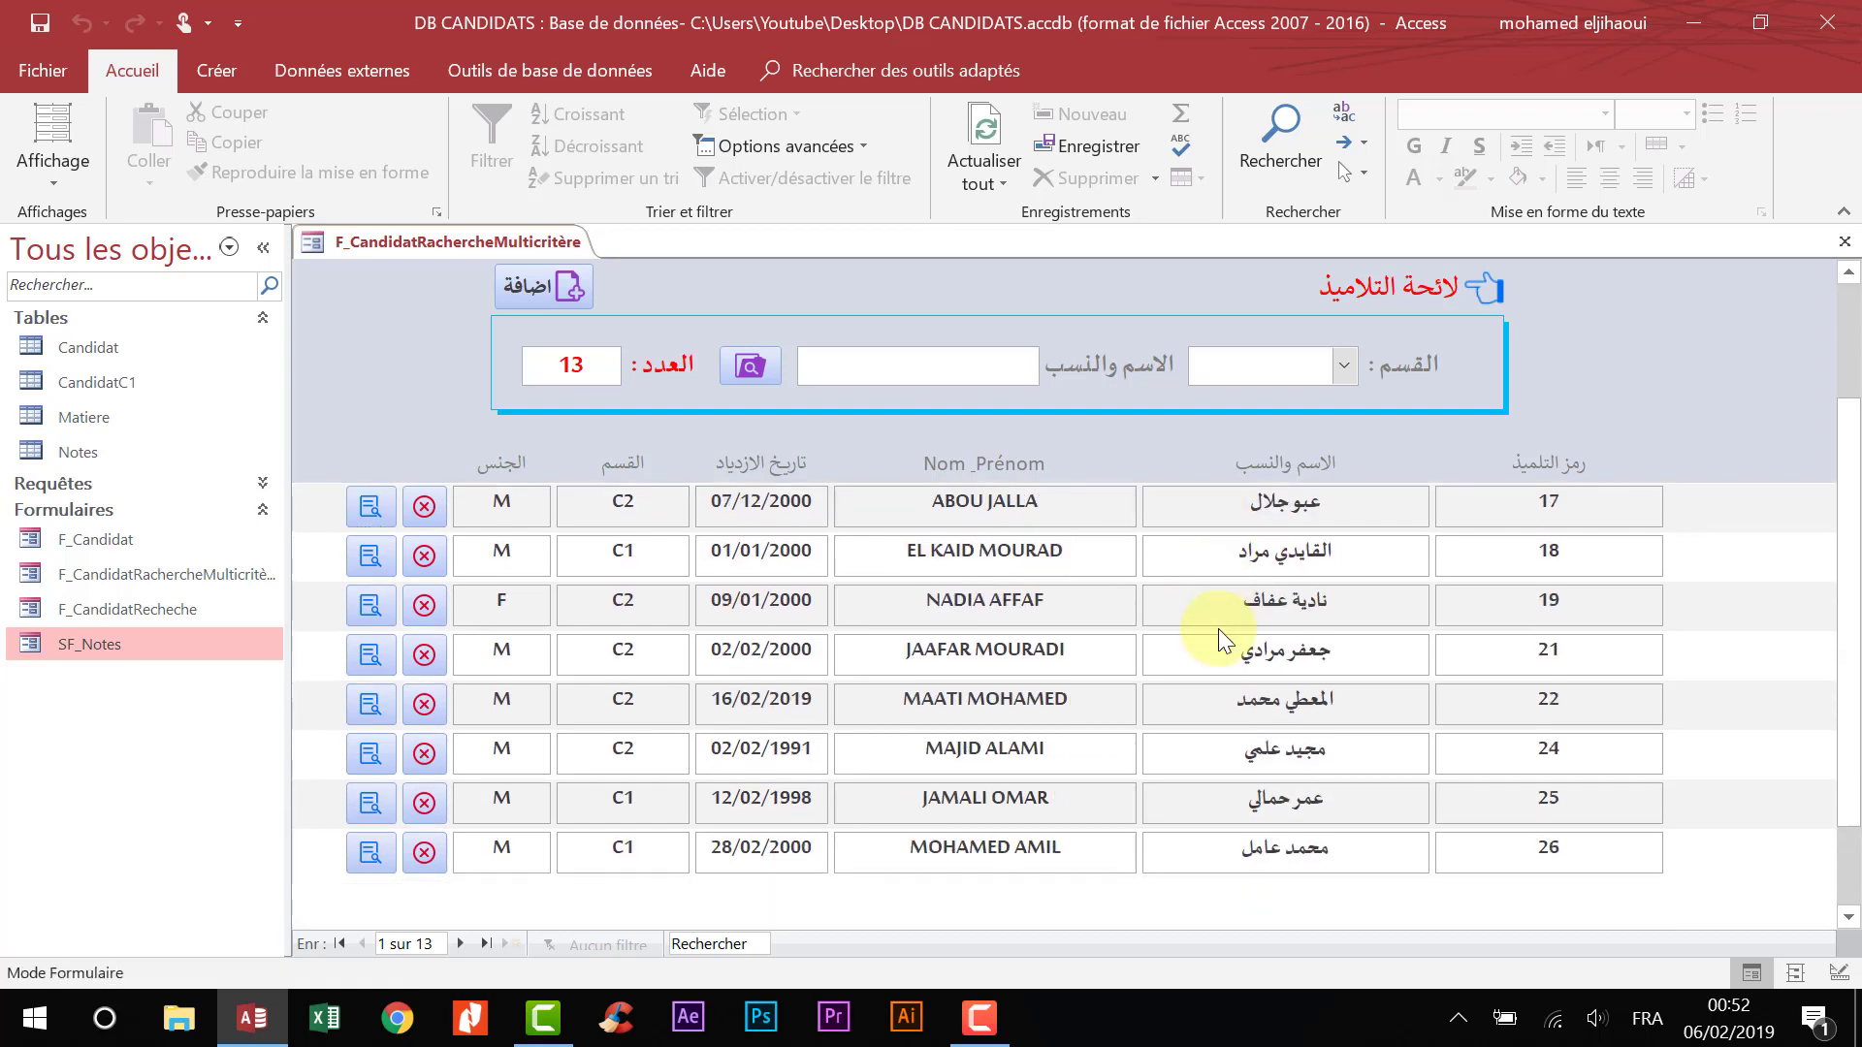
pyautogui.scroll(2, 1163, 581)
# - Test the اضافة button by opening the F_Candidat form, close it, and look through the candidate list again
pyautogui.click(557, 285)
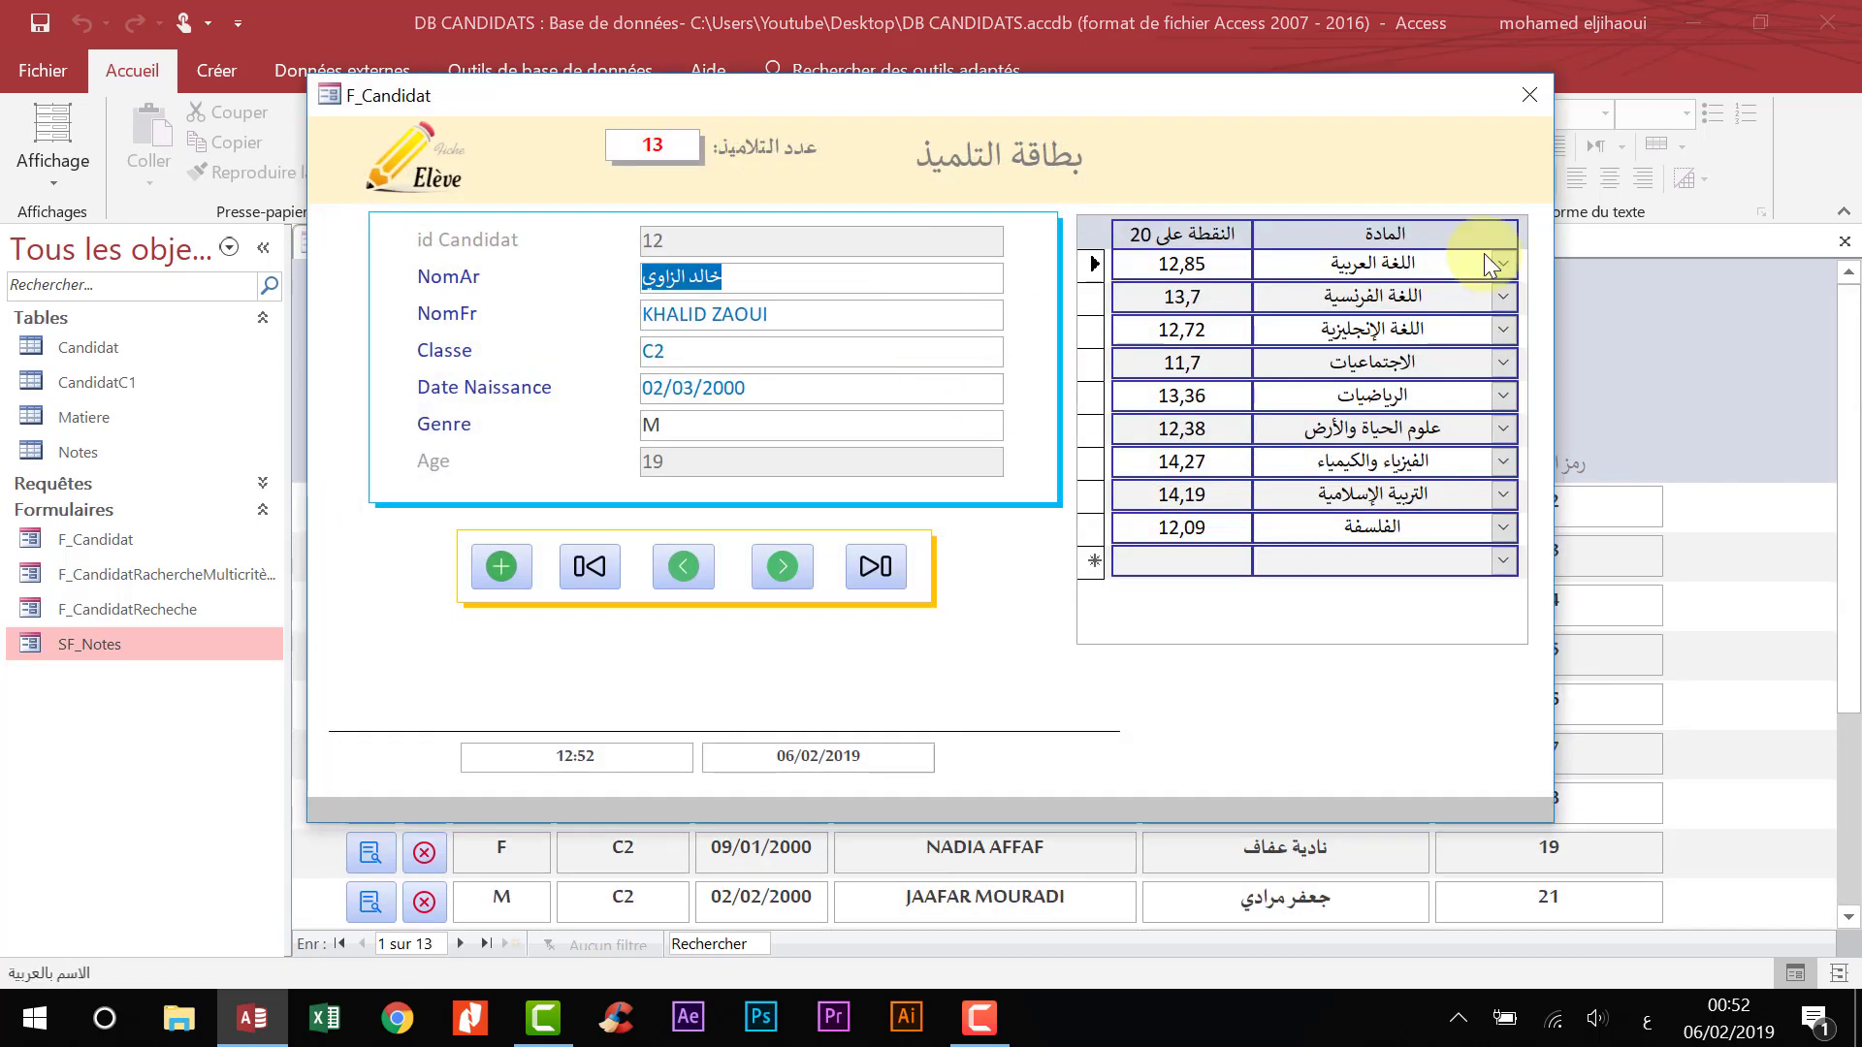
pyautogui.click(1527, 94)
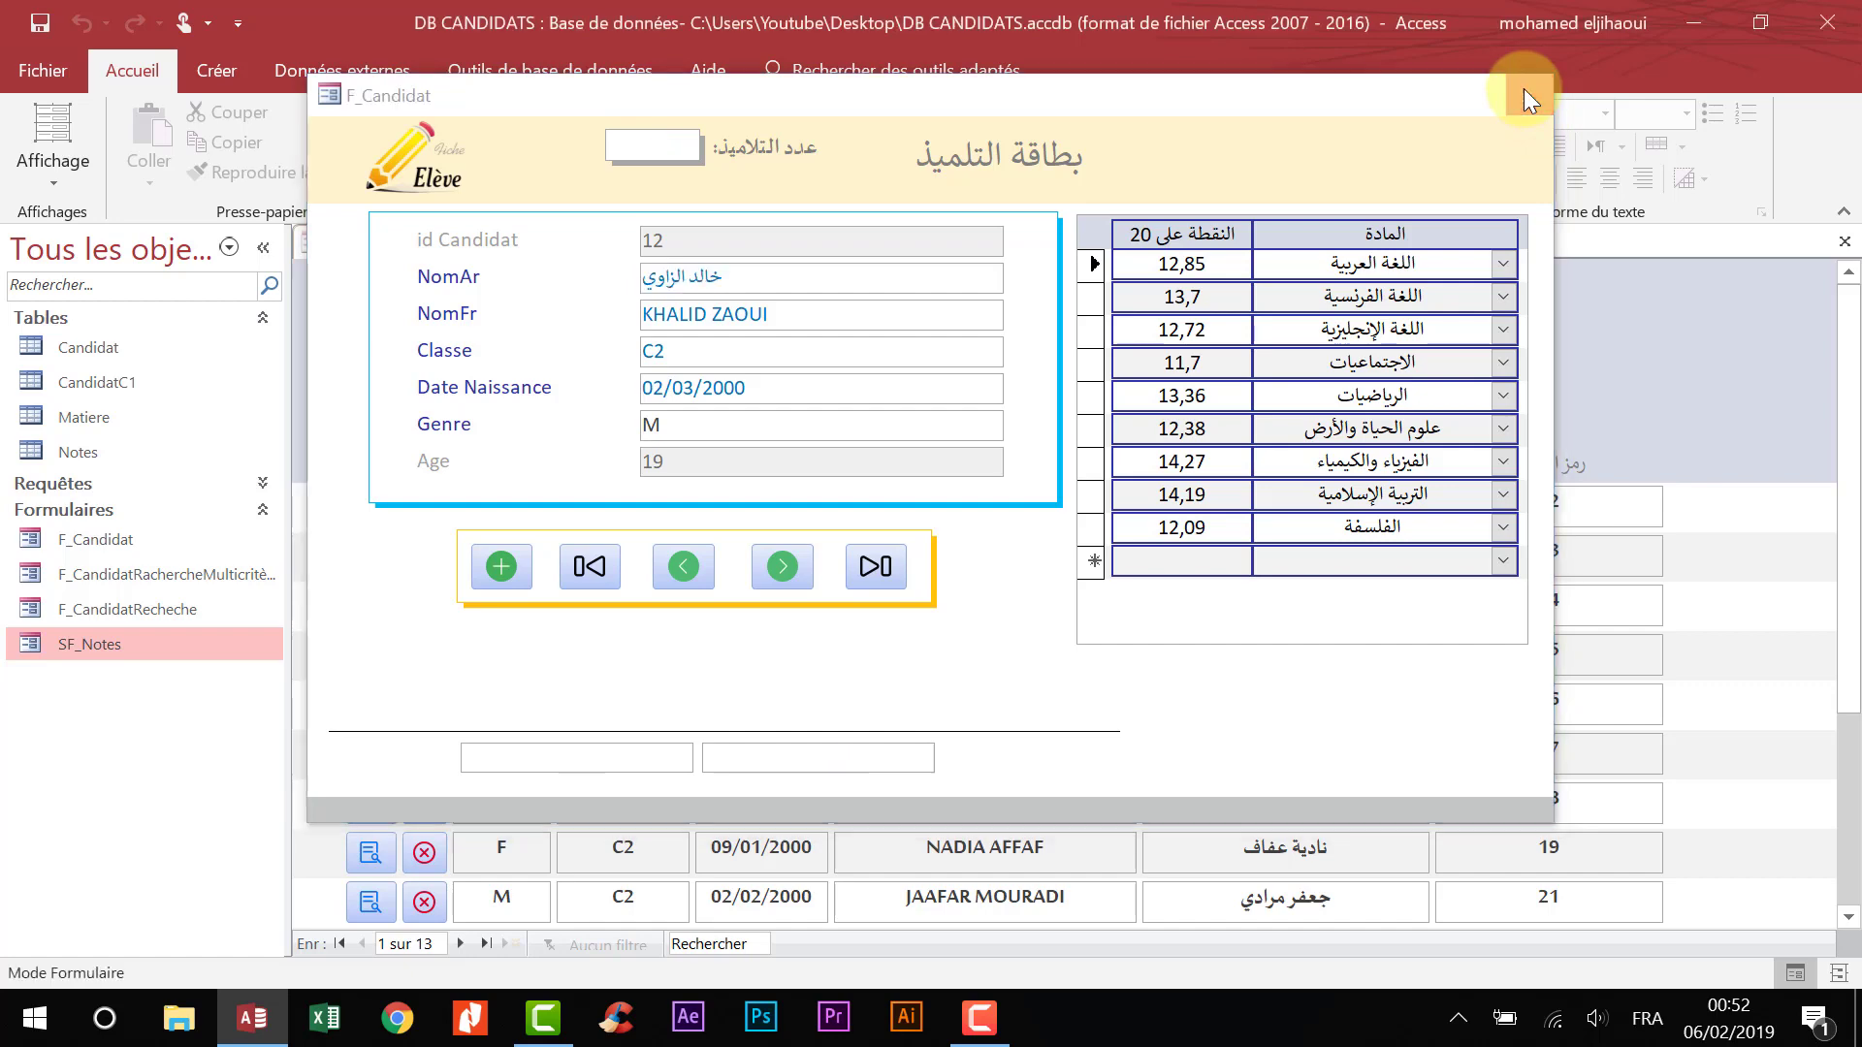
pyautogui.scroll(-2, 1096, 529)
pyautogui.scroll(2, 1100, 529)
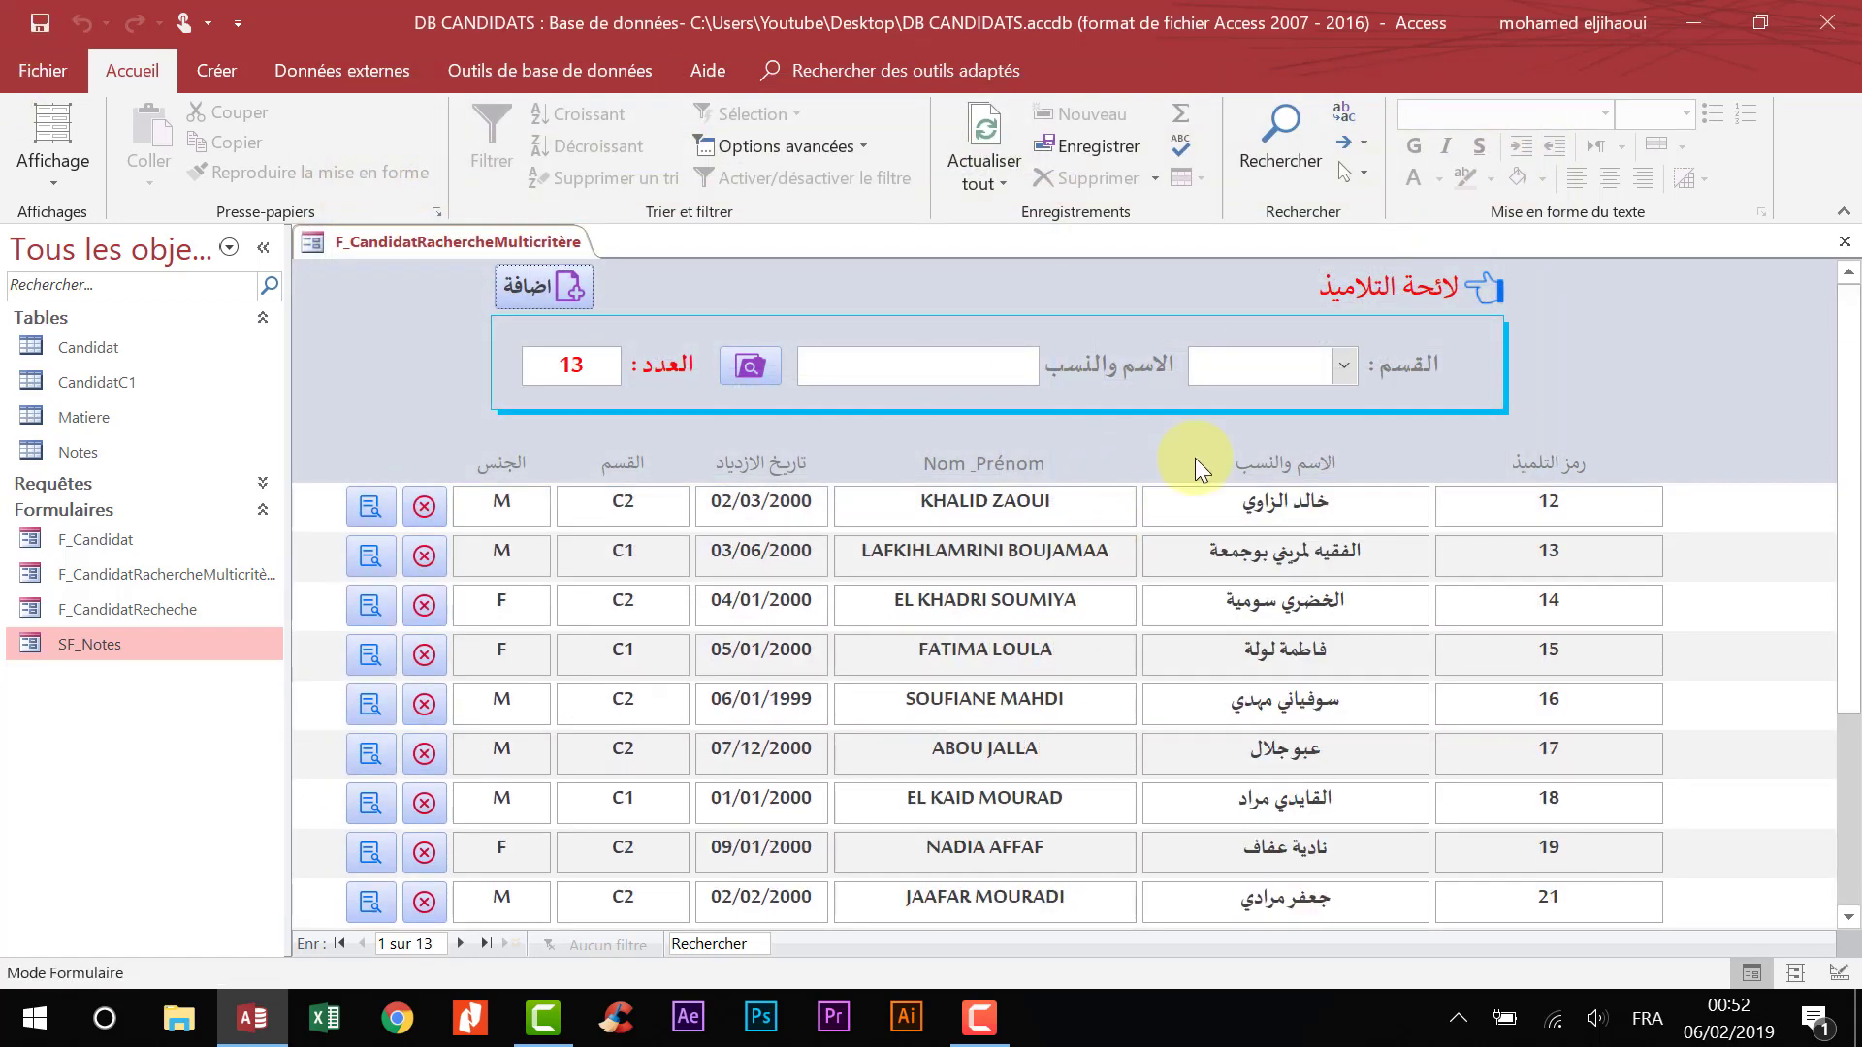
pyautogui.scroll(-2, 1196, 463)
pyautogui.scroll(2, 1197, 464)
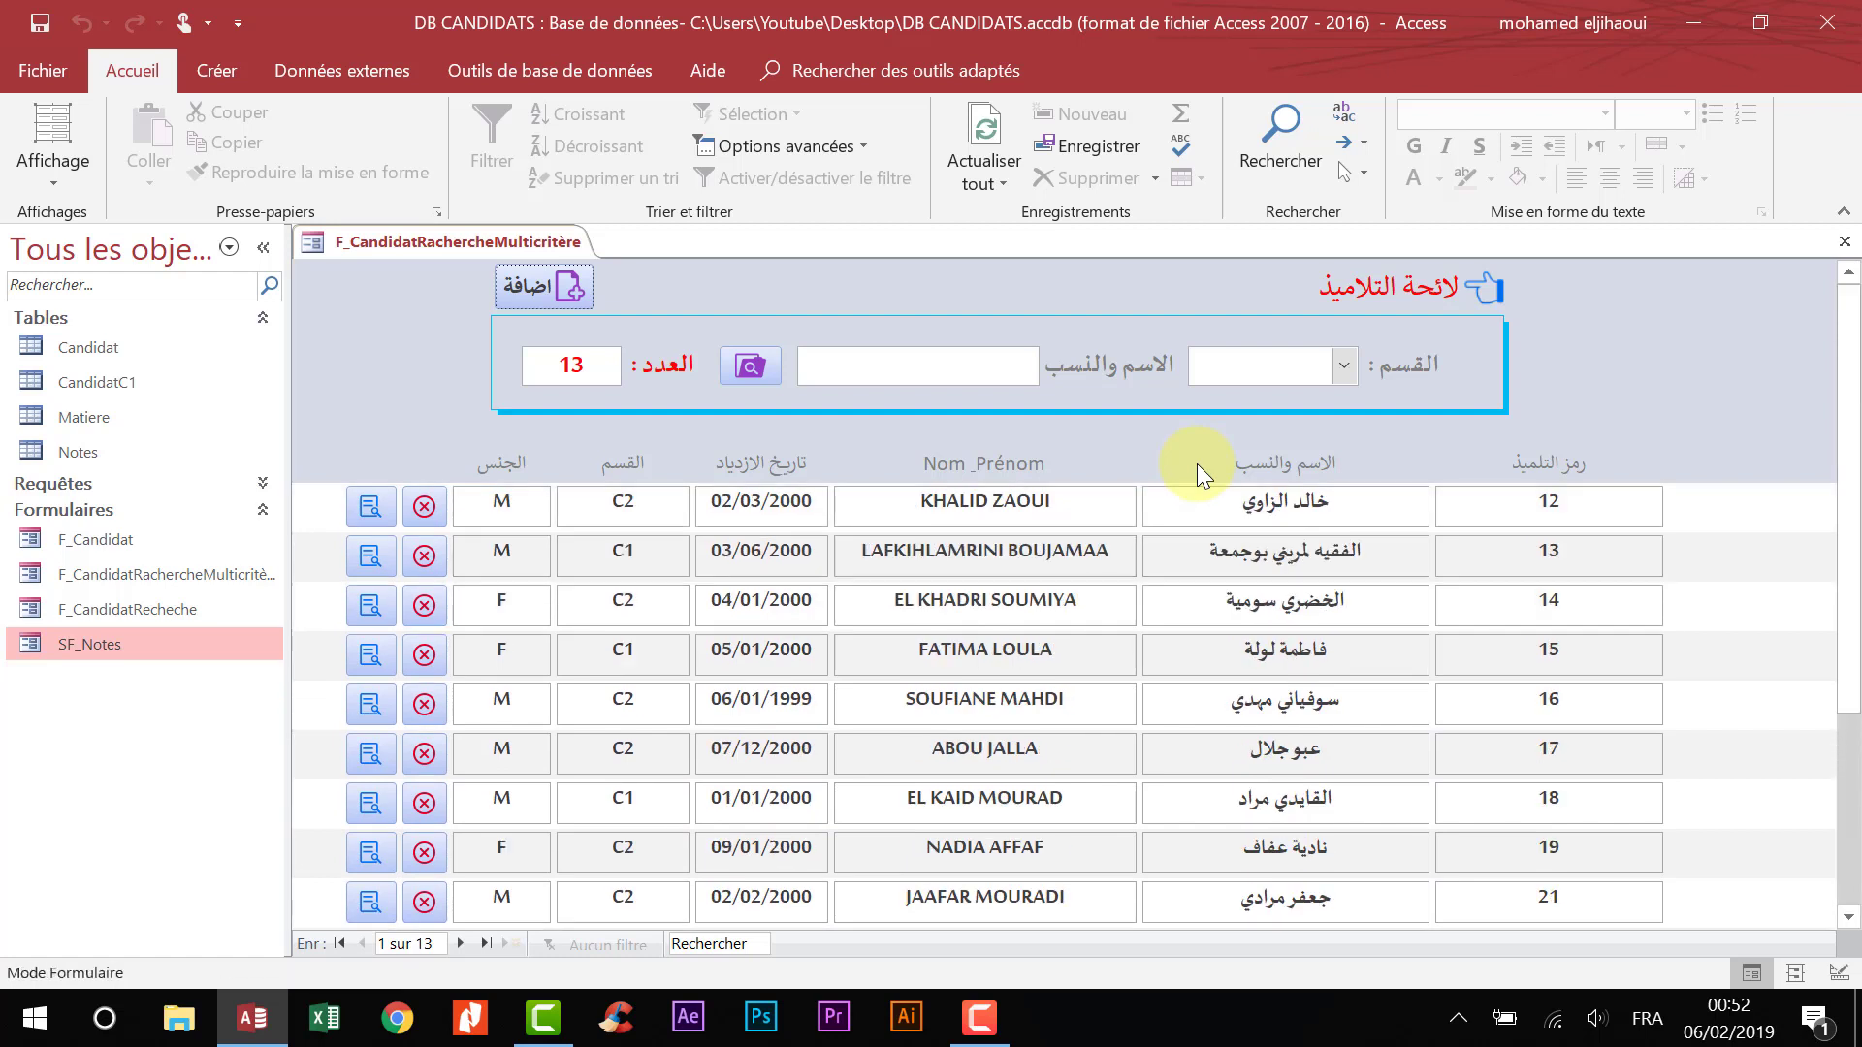